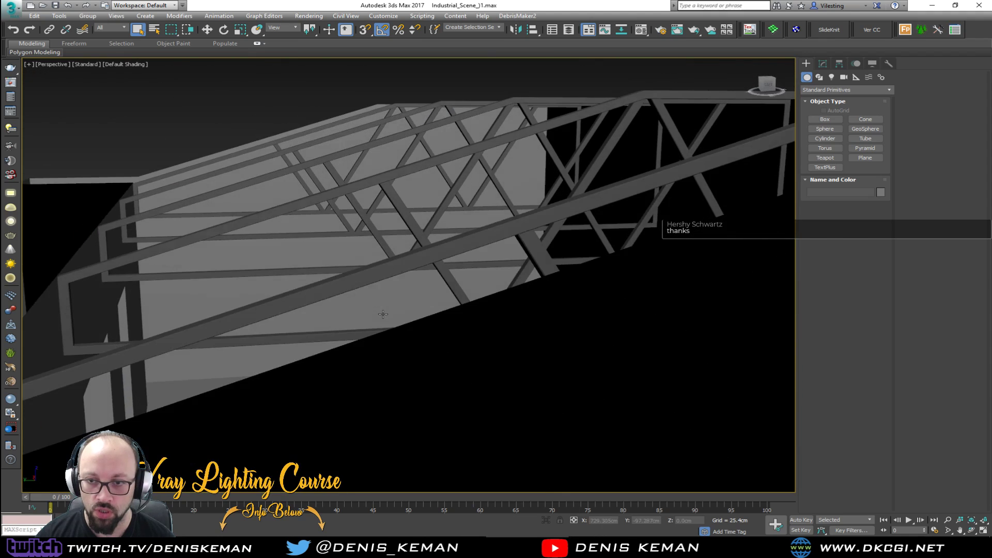
Unhide all hidden objects in the industrial building scene
right_click(392, 333)
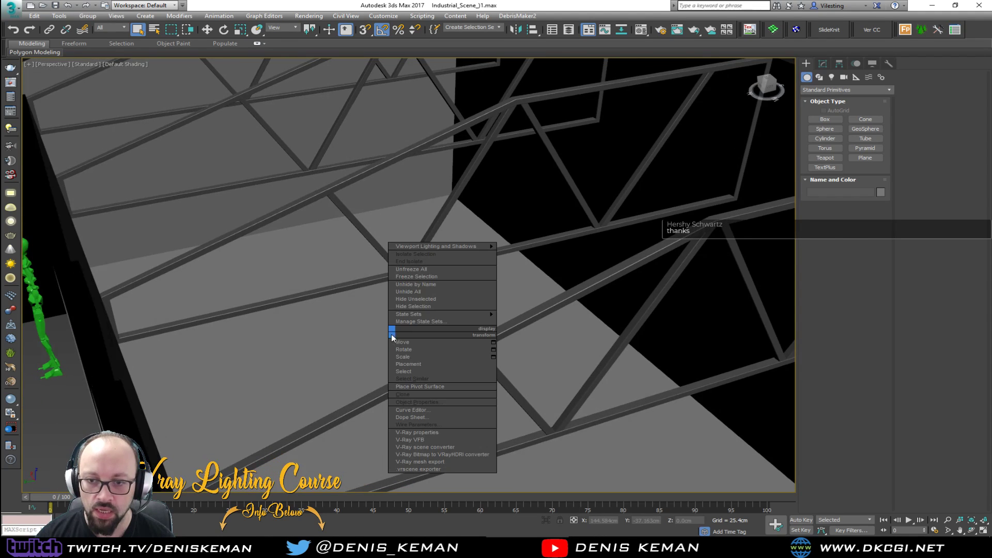
left_click(419, 292)
left_click(509, 300)
scroll(318, 290, "down", 10)
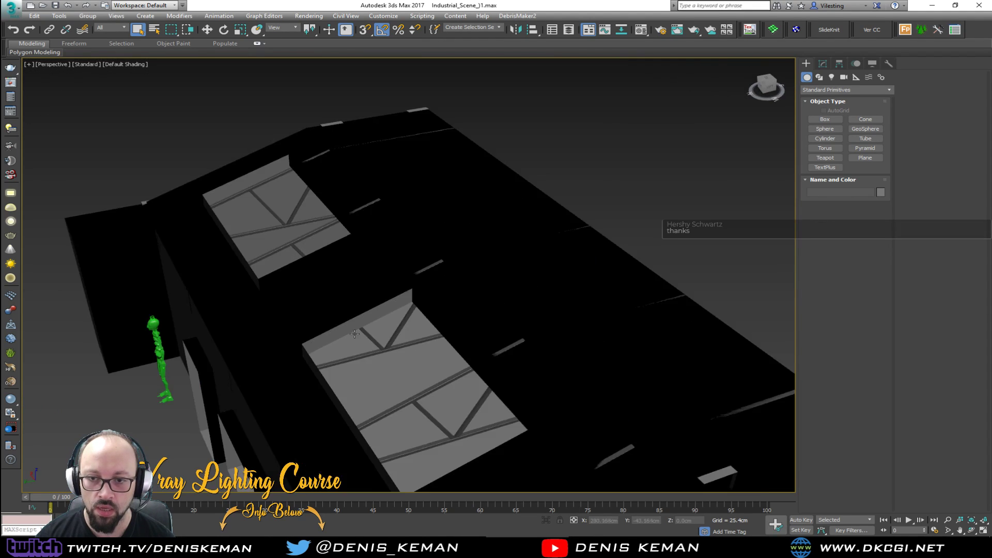
middle_click_drag(317, 291, 361, 316, "alt")
scroll(362, 315, "up", 5)
scroll(362, 316, "up", 10)
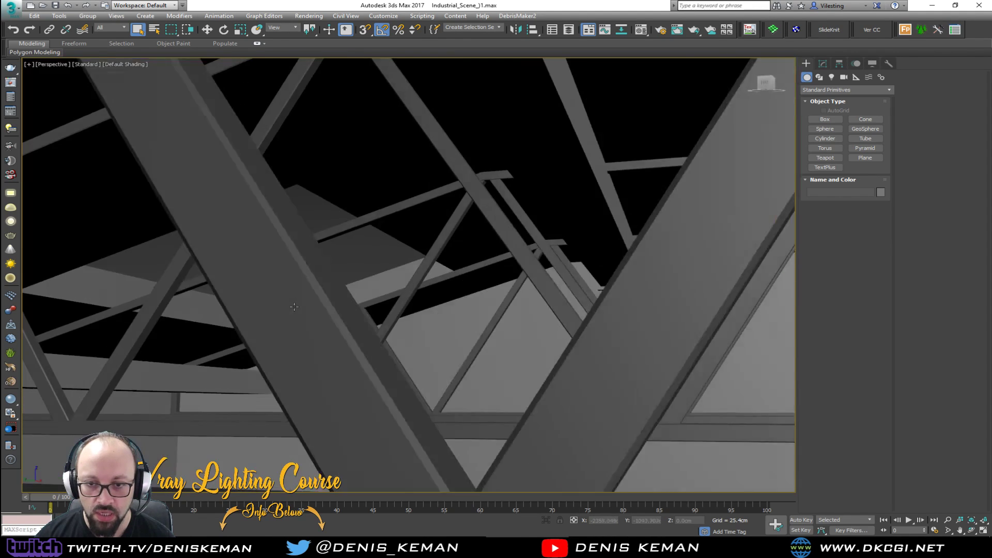
Turn on edged faces in the perspective view and hide the ceiling object covering the roof trusses
scroll(294, 306, "down", 5)
mouse_move(294, 306)
middle_mouse_down("alt")
mouse_move(355, 245)
mouse_move(354, 231)
mouse_move(353, 280)
mouse_move(390, 283)
mouse_move(367, 293)
middle_mouse_up("alt")
key("F4")
scroll(353, 280, "down", 10)
right_click(367, 292)
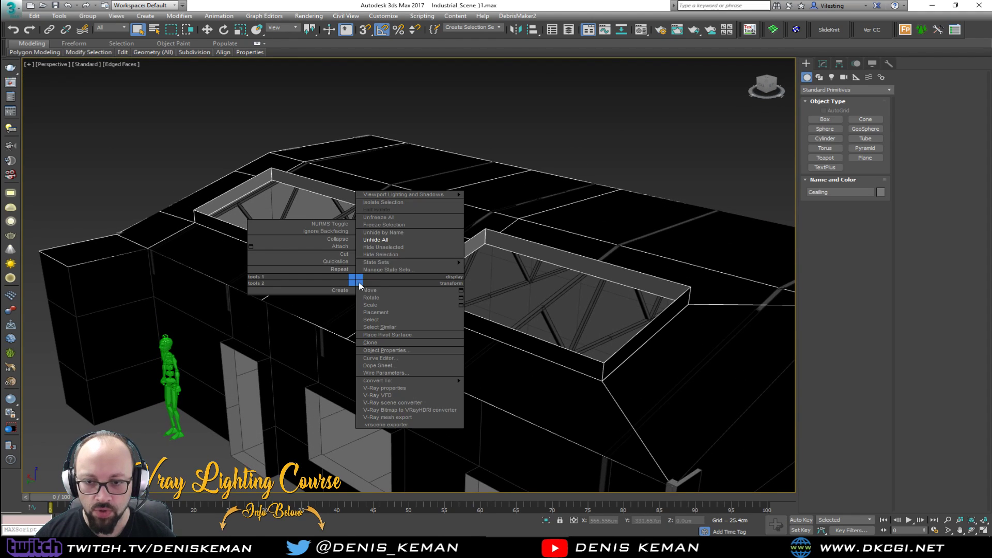
left_click(384, 260)
scroll(312, 265, "down", 3)
middle_click_drag(312, 265, 286, 261, "alt")
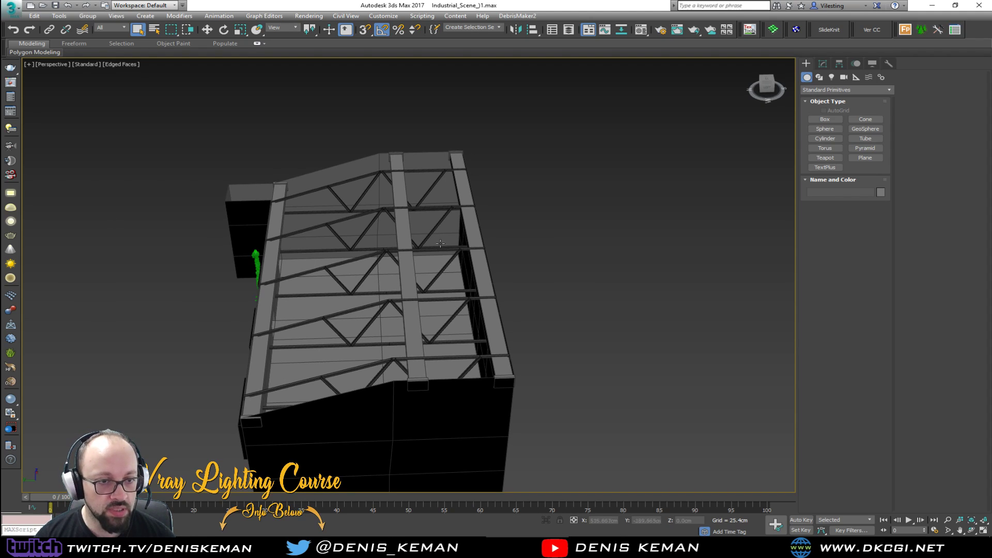
Examine from several angles how the long roof beams meet the trusses and the building's end walls
scroll(410, 211, "up", 10)
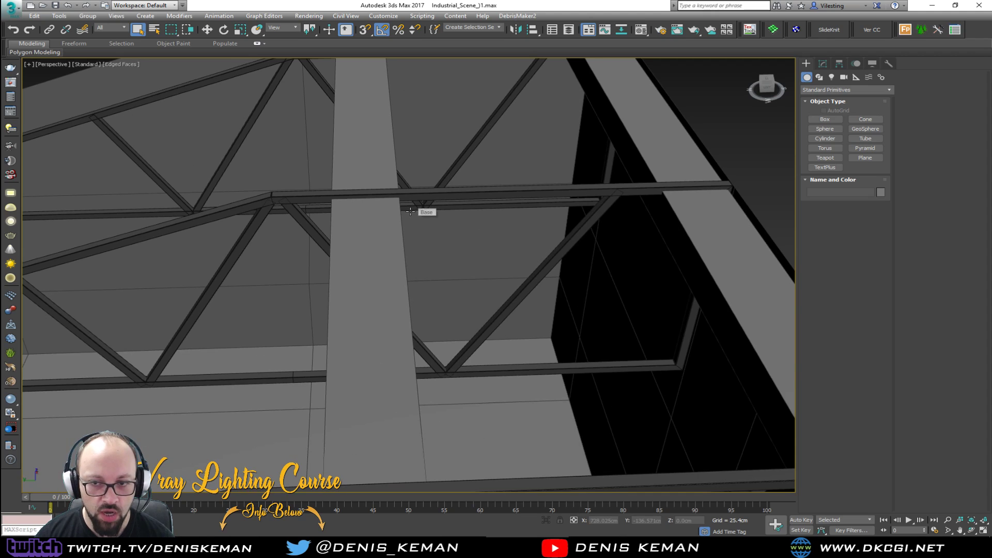
scroll(433, 196, "up", 3)
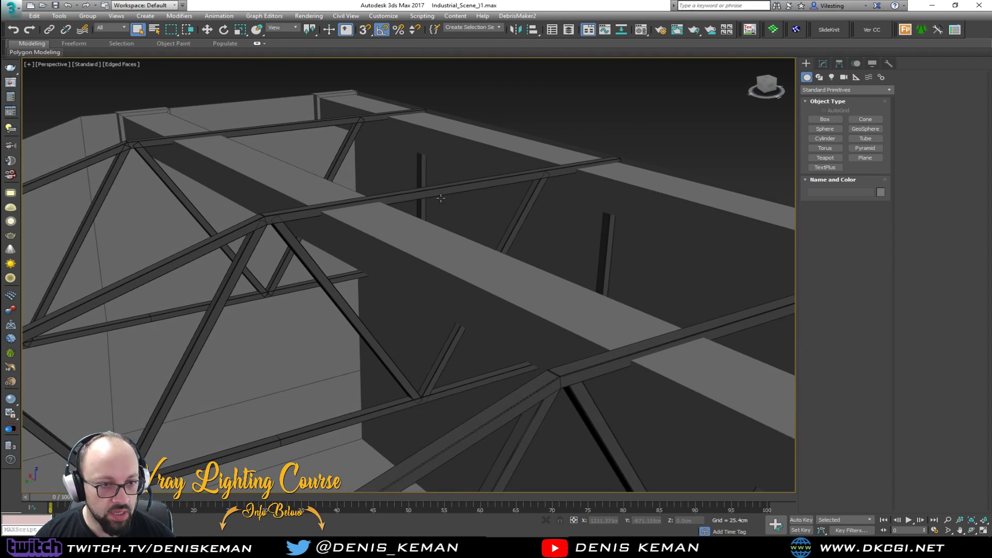
middle_click_drag(345, 247, 412, 234, "alt")
scroll(412, 234, "down", 8)
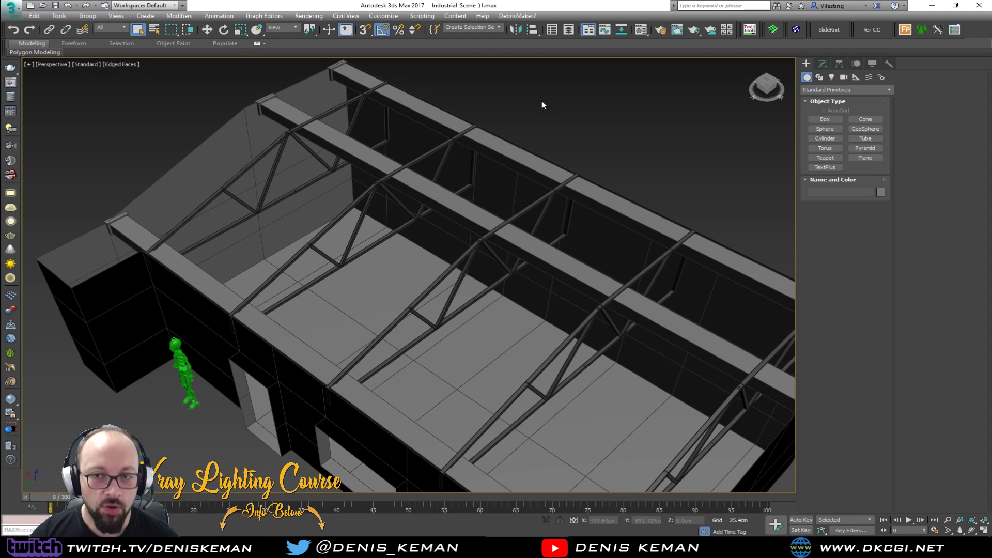
scroll(420, 191, "down", 4)
middle_click_drag(420, 189, 343, 163, "alt")
scroll(419, 168, "up", 6)
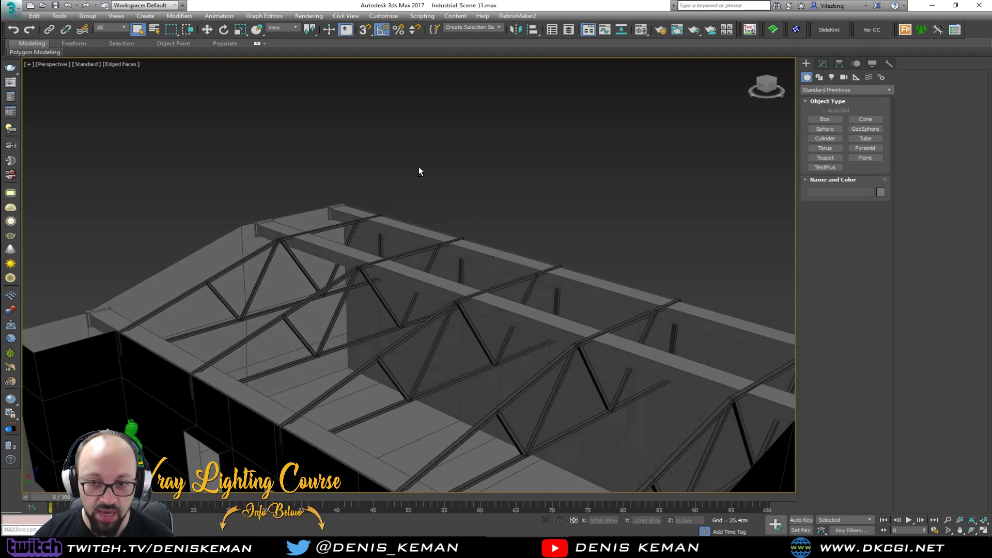
scroll(447, 154, "down", 5)
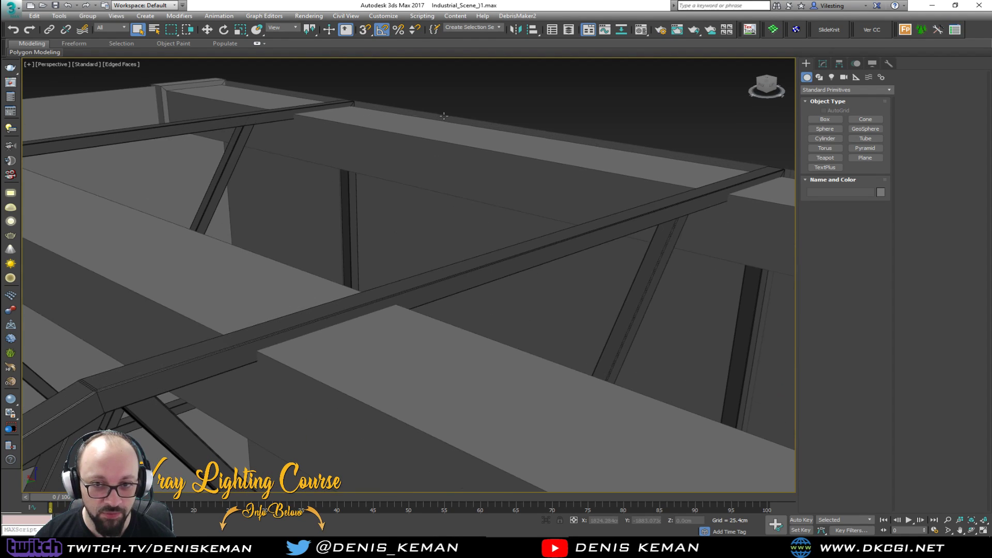
scroll(448, 147, "down", 5)
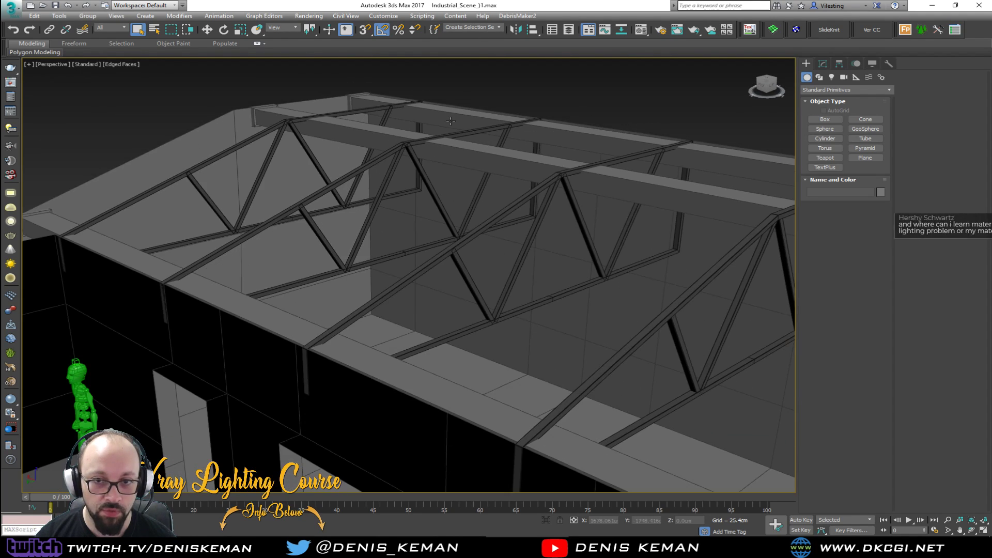
scroll(449, 155, "up", 3)
mouse_move(428, 219)
middle_mouse_down("alt")
mouse_move(406, 226)
mouse_move(421, 225)
middle_mouse_up("alt")
left_click(450, 272)
left_click(551, 160)
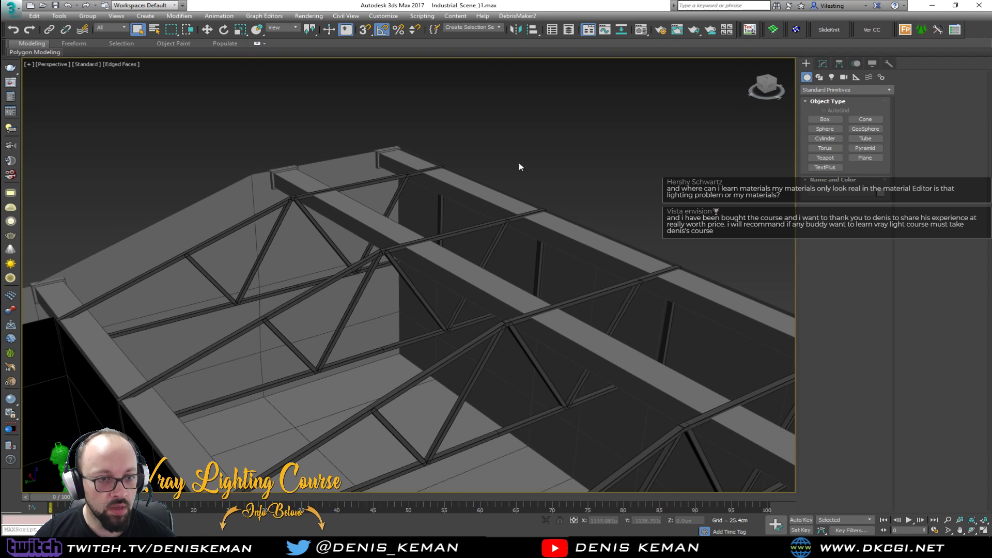
middle_click_drag(250, 179, 317, 181)
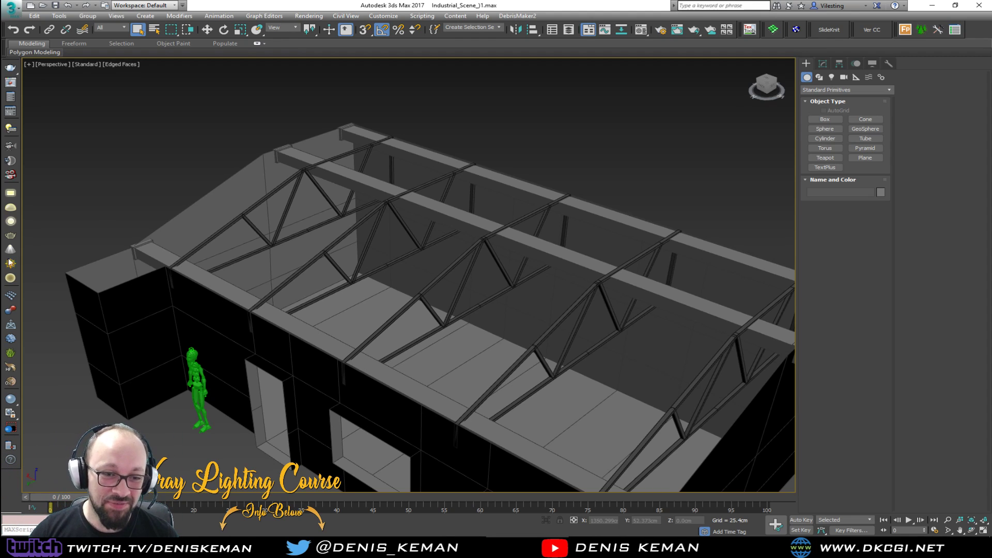
scroll(210, 206, "down", 6)
middle_click_drag(233, 202, 256, 198, "alt")
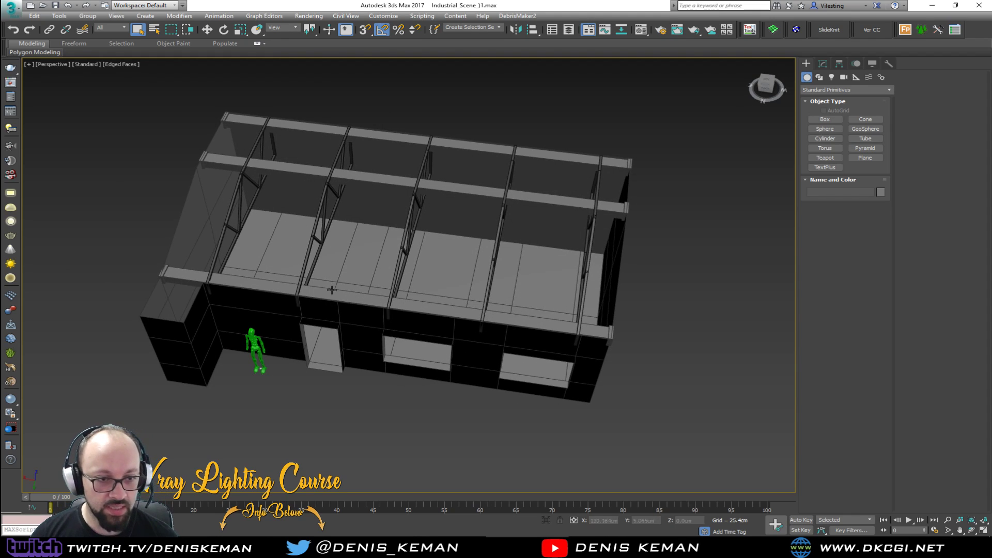
scroll(331, 290, "up", 2)
middle_click_drag(332, 290, 295, 278, "alt")
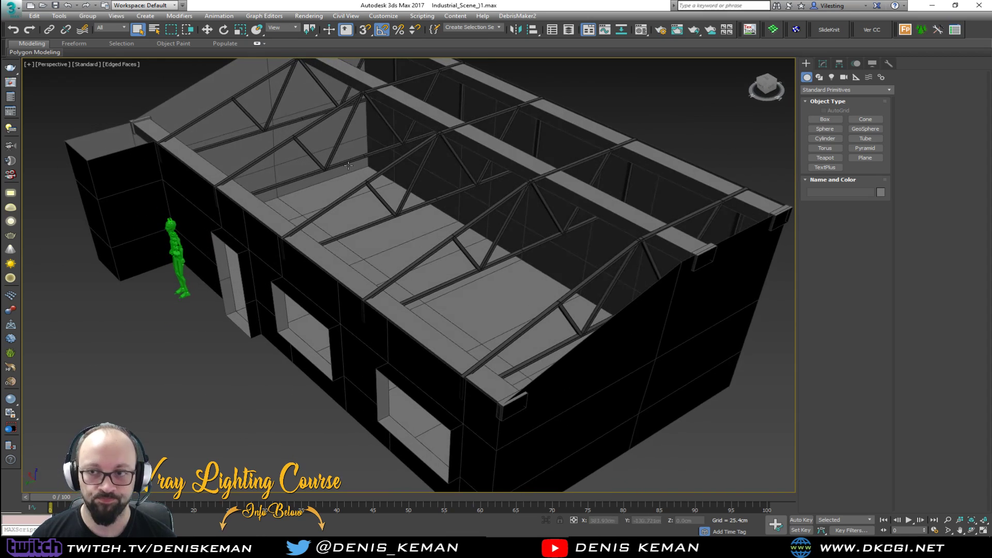
Hide the Beams_Ideas layer so that only the trusses span the open building
left_click(569, 29)
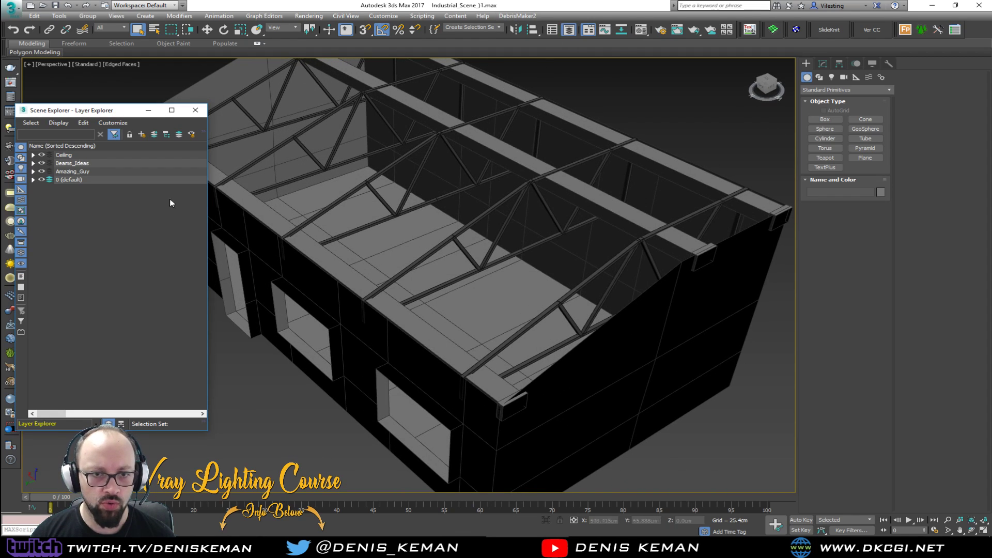
left_click(41, 163)
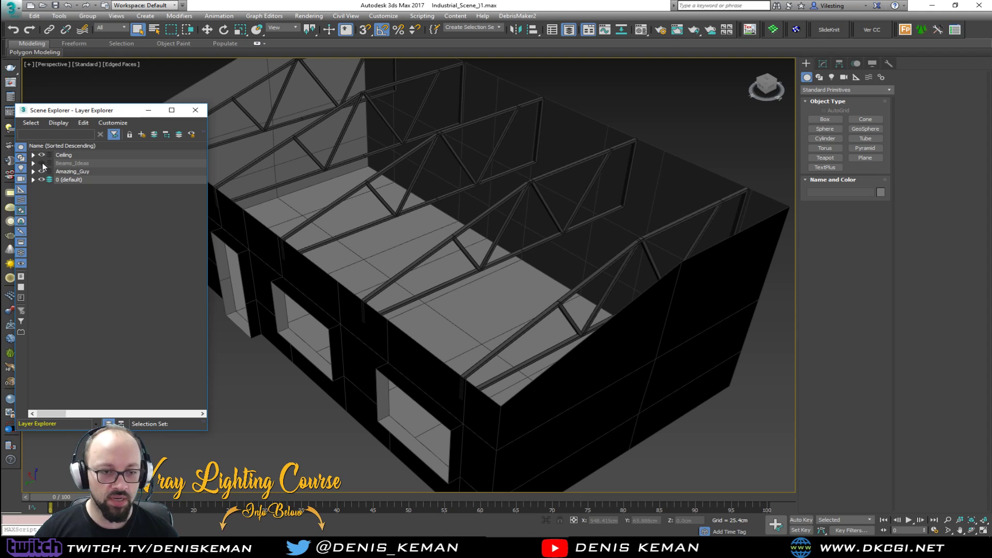
left_click(195, 110)
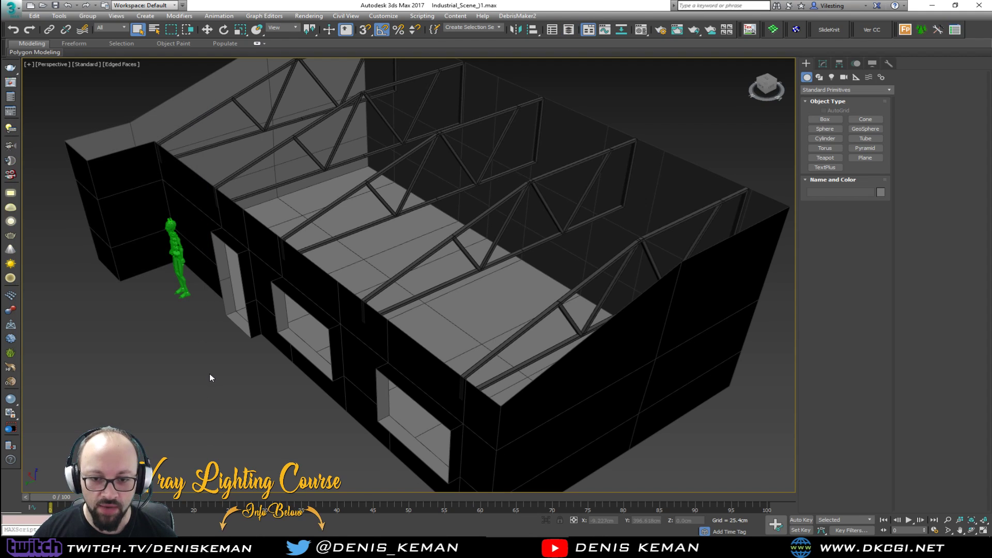
middle_click_drag(531, 188, 453, 308, "alt")
scroll(499, 290, "up", 5)
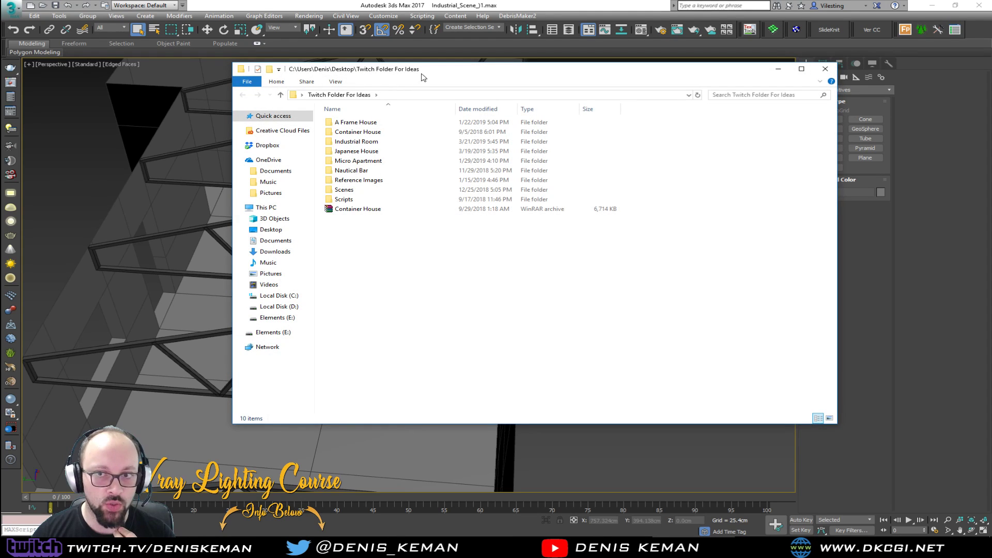
Switch to Windows Photo Viewer and browse the industrial interior references from Idea_01 to Image_07, examining the roof trusses in Image_07
left_click_drag(420, 74, 991, 78)
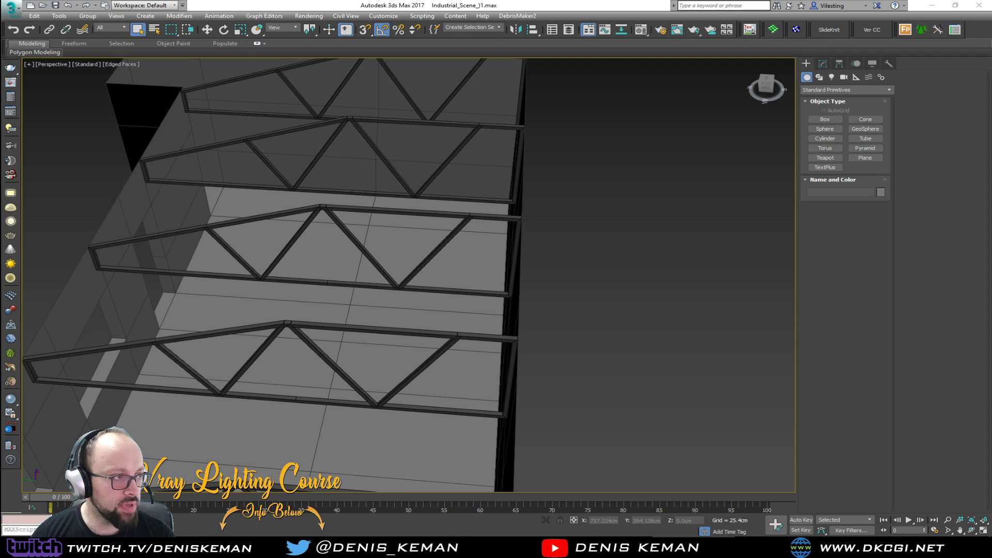
left_click_drag(0, 31, 541, 58)
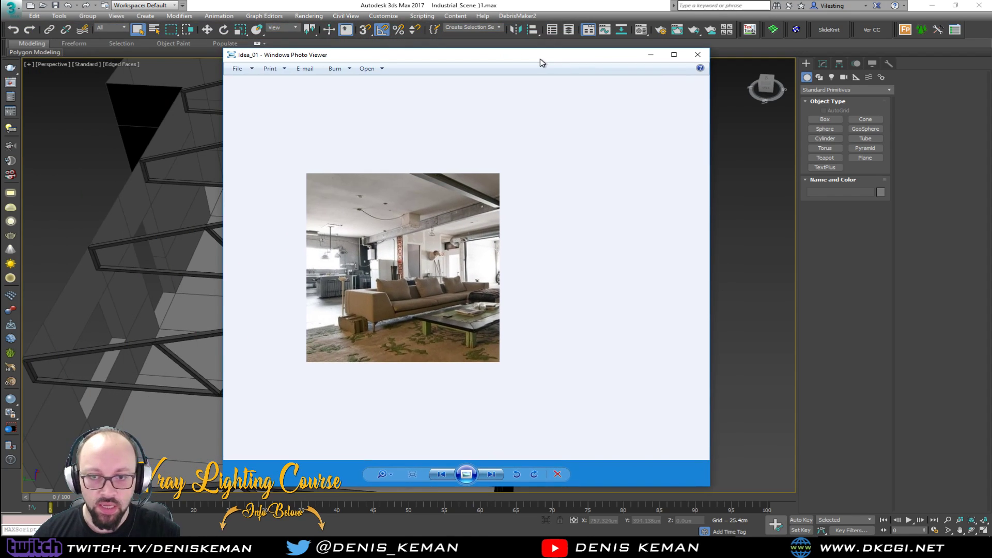
key("Right")
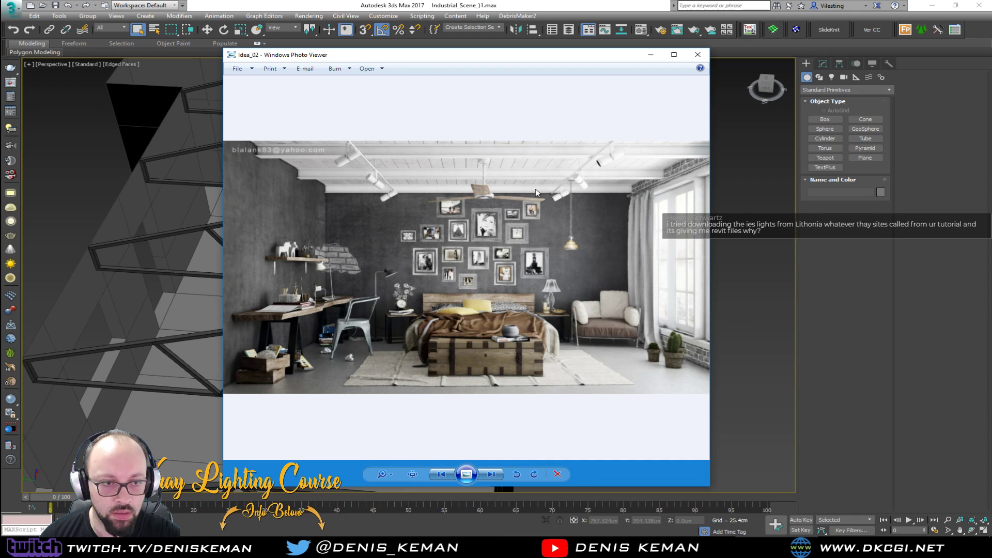
key("Right")
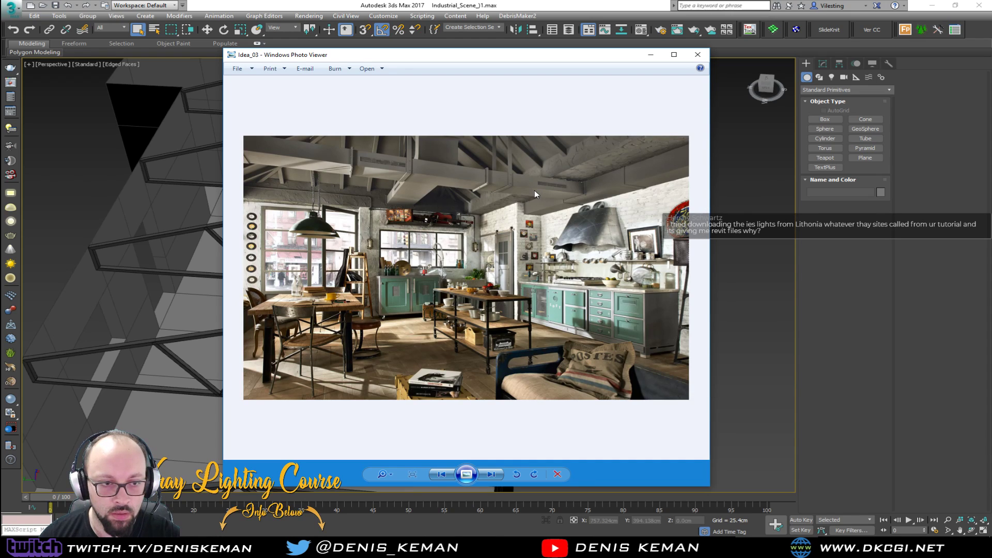
key("Right")
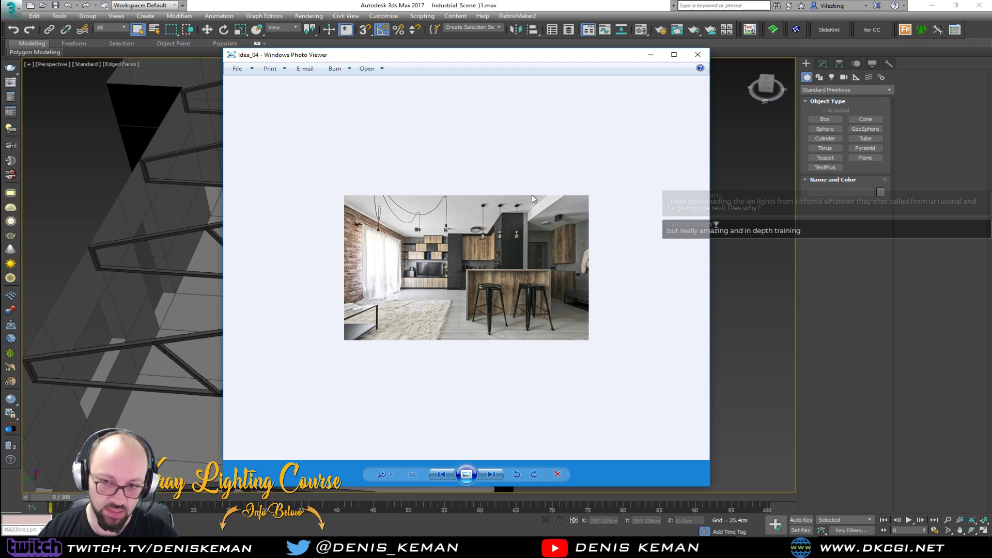
key("Right")
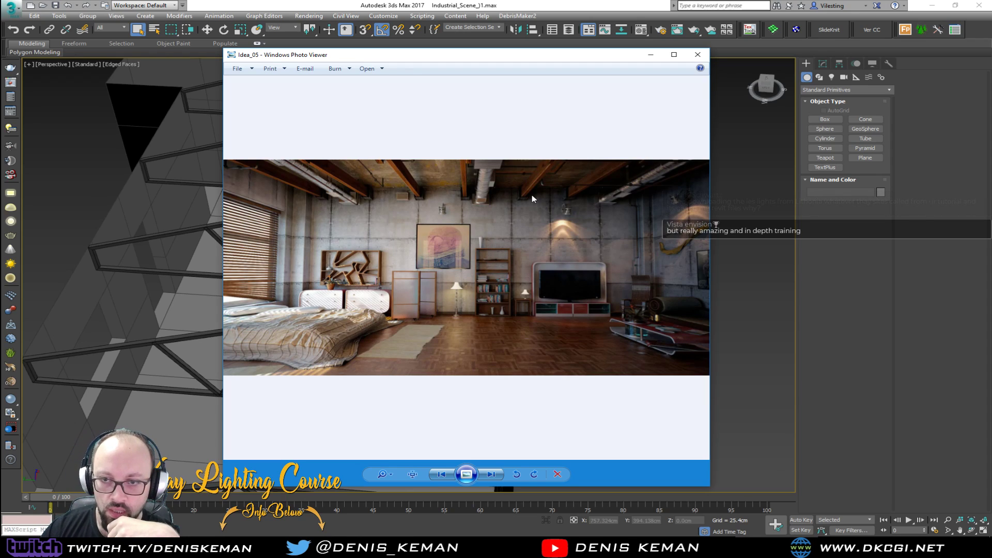
key("Right")
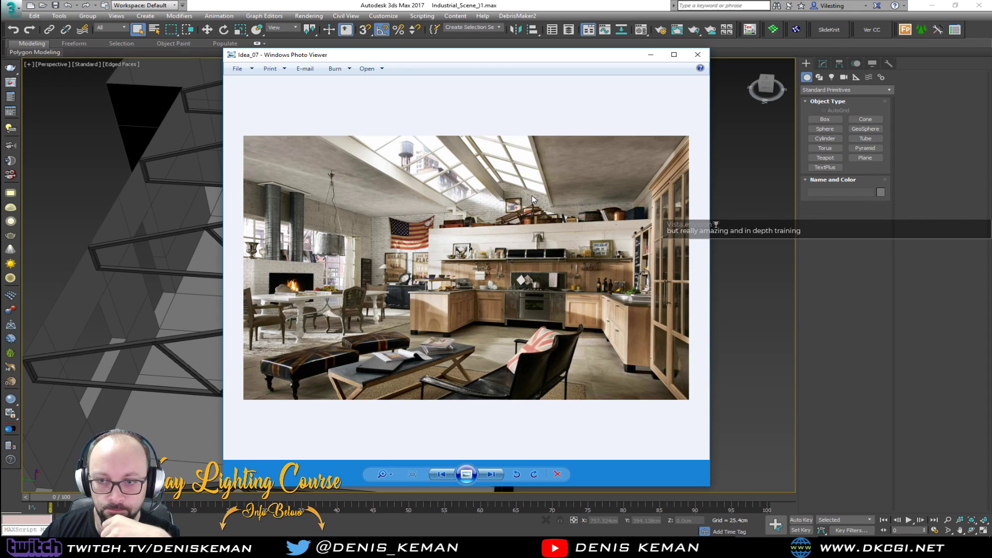
key("Right")
key("Right")
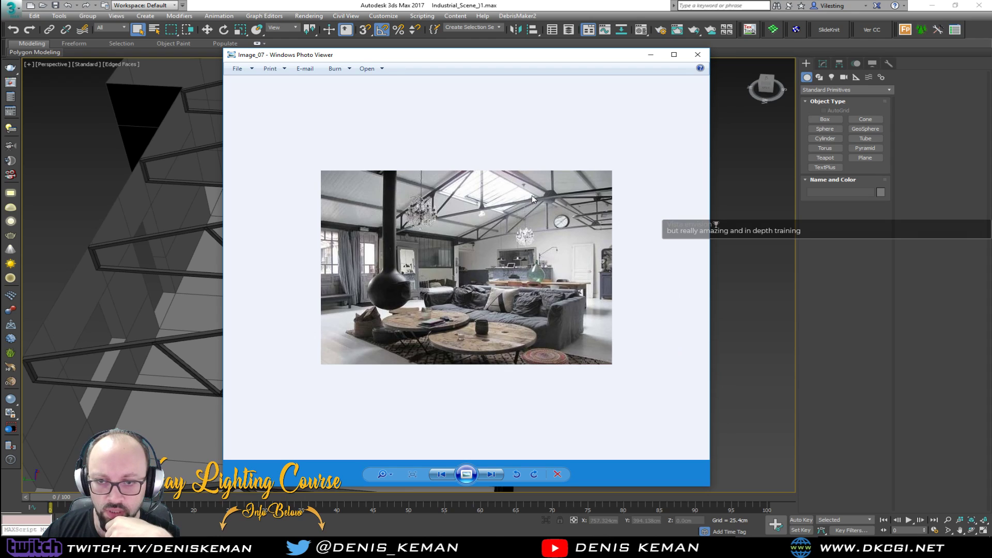
scroll(408, 298, "up", 3)
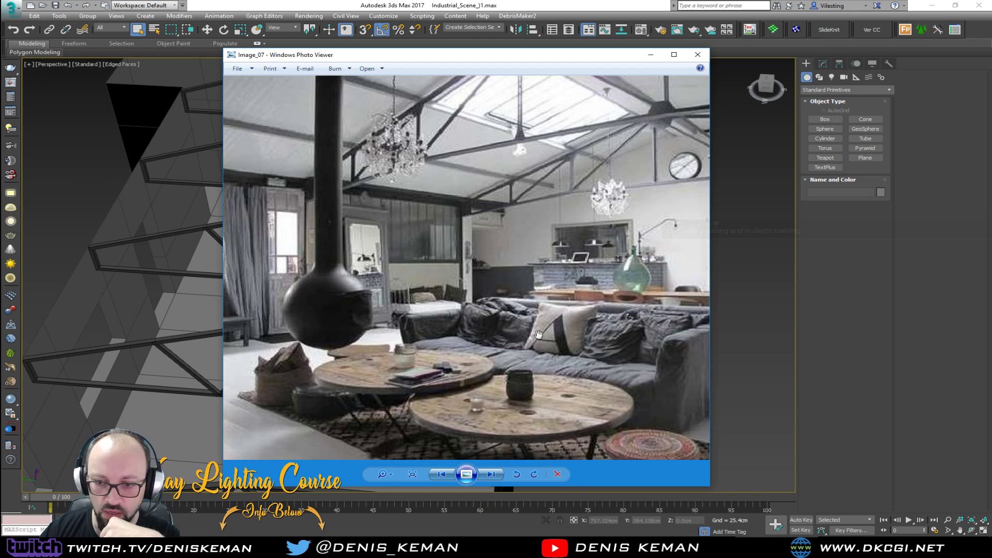
scroll(542, 313, "down", 3)
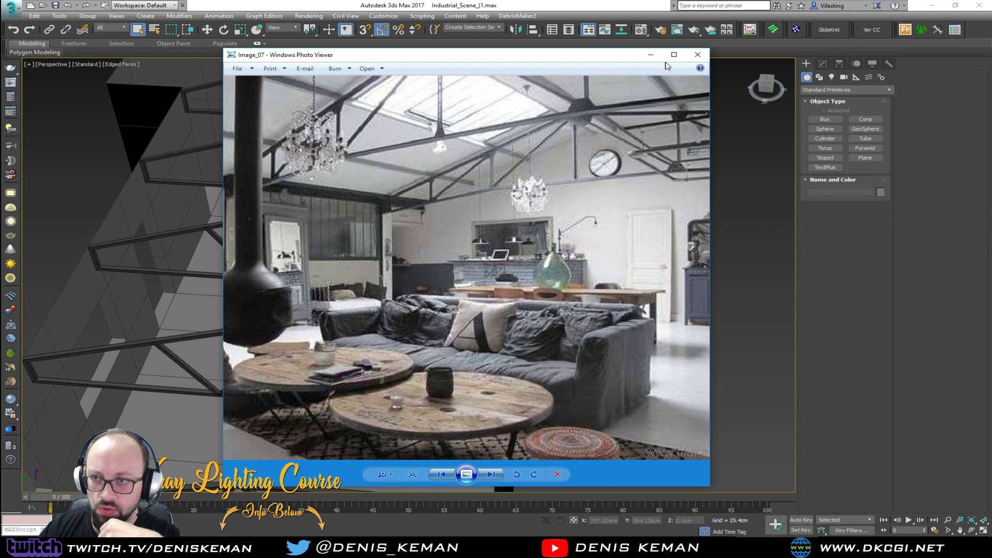
left_click(654, 55)
Examine the row of roof trusses and their spacing across the room from both sides of the building
middle_click_drag(284, 212, 455, 189)
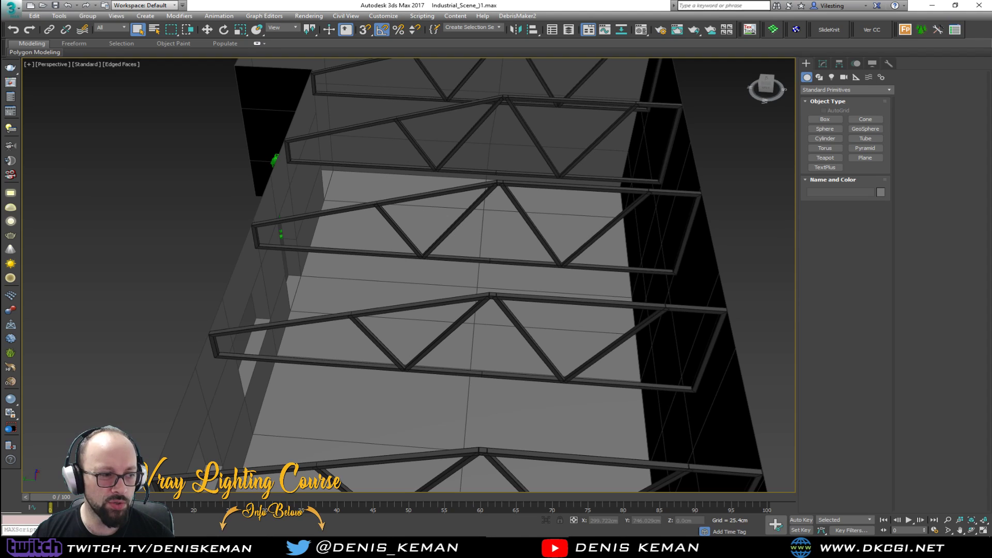
left_click(144, 548)
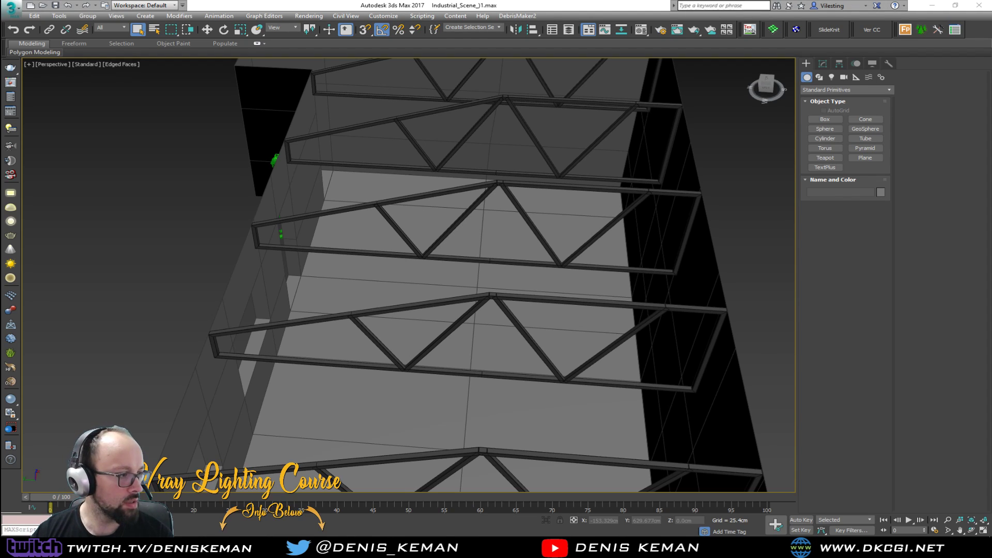
left_click(144, 548)
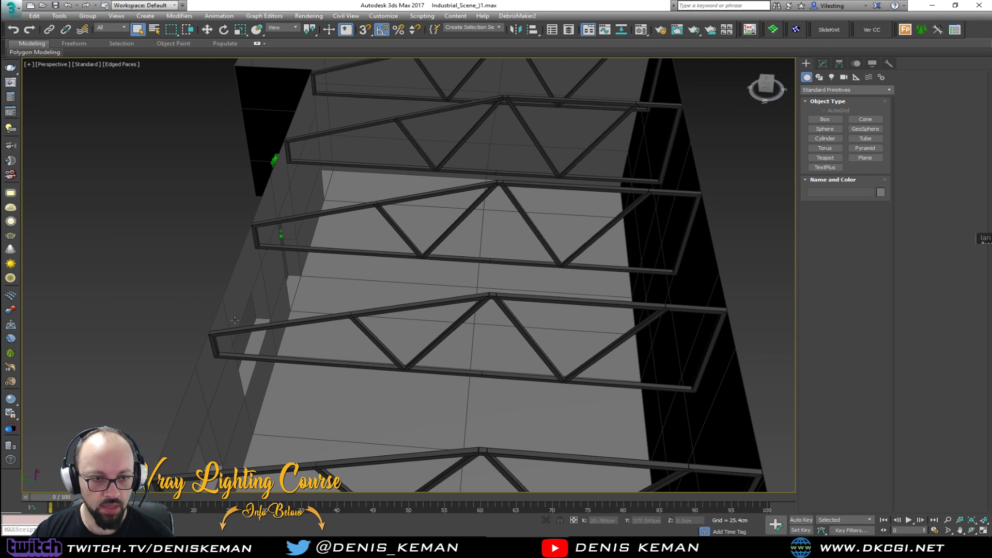
scroll(222, 314, "down", 6)
middle_click_drag(354, 319, 329, 318, "alt")
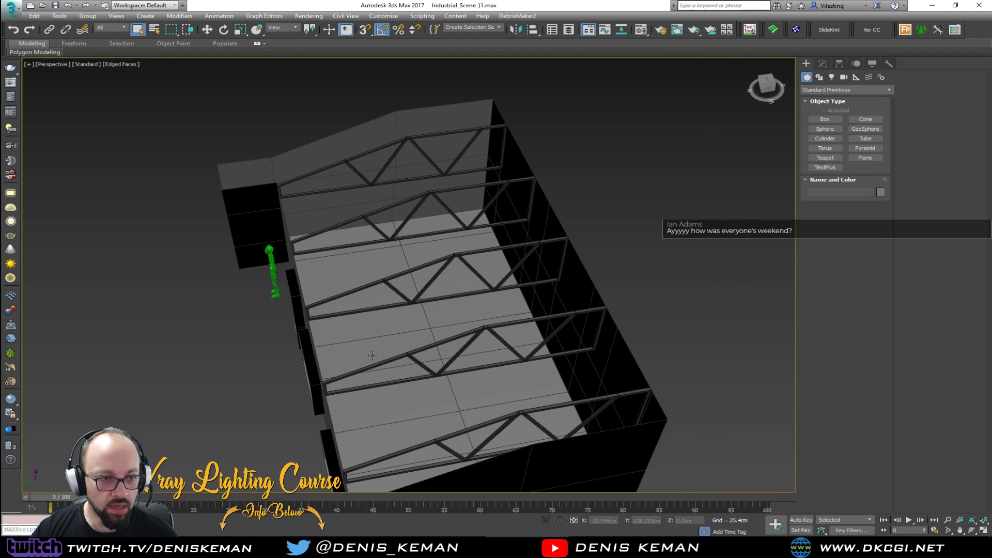
scroll(400, 338, "up", 5)
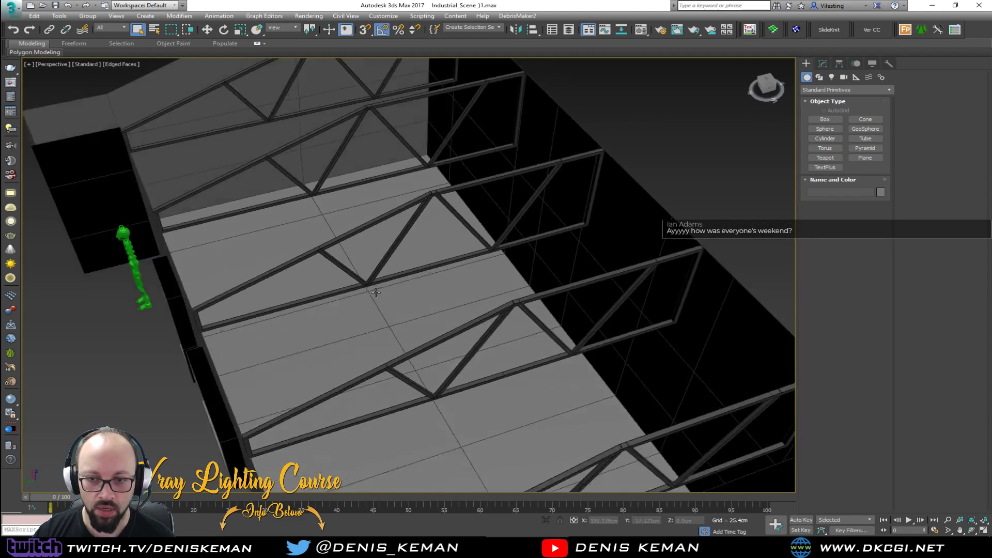
scroll(376, 293, "down", 5)
middle_click_drag(375, 293, 336, 289, "alt")
scroll(312, 296, "up", 4)
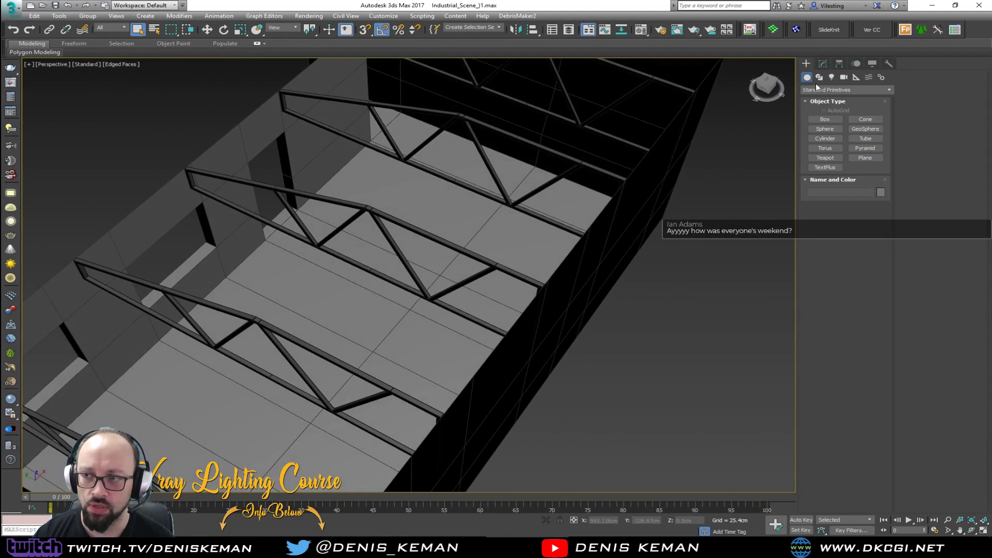
Look over the trussed building from above and from the opposite long side
middle_click_drag(372, 217, 291, 167, "alt")
scroll(417, 179, "down", 5)
scroll(427, 158, "up", 5)
middle_click_drag(390, 153, 299, 197, "alt")
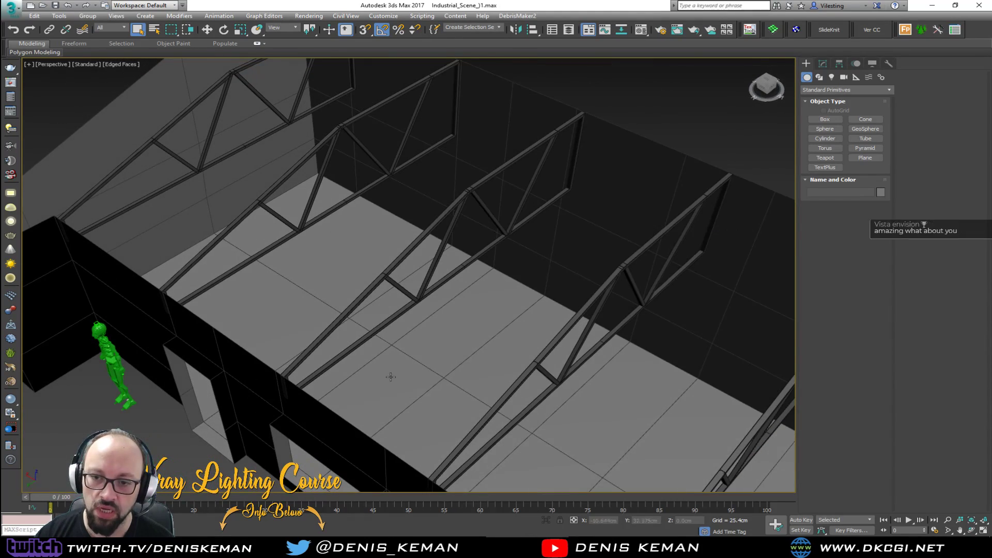
middle_click_drag(403, 276, 477, 242, "alt")
scroll(458, 258, "down", 5)
Open the recent scene Japan_House_08.max, adopting the file's unit scale
left_click(13, 5)
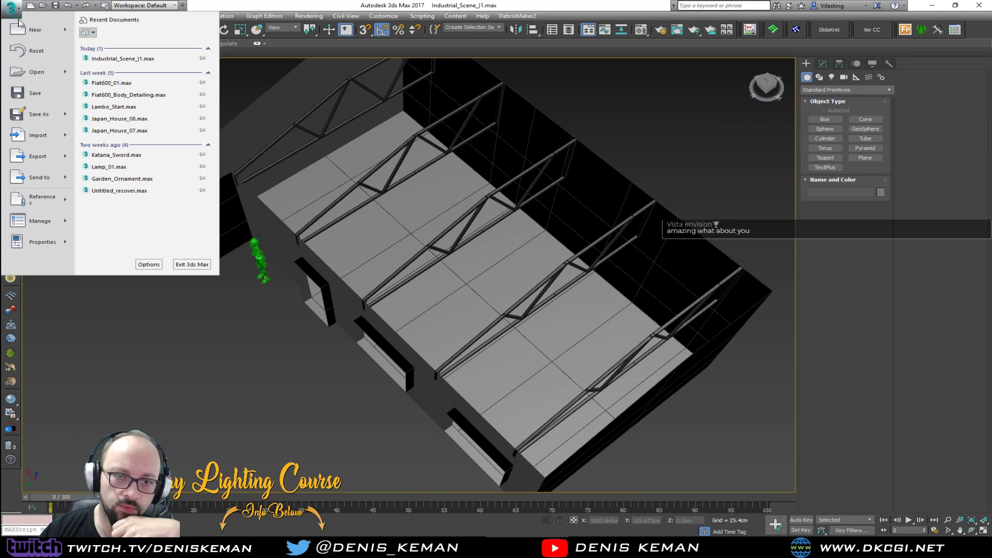
left_click(413, 207)
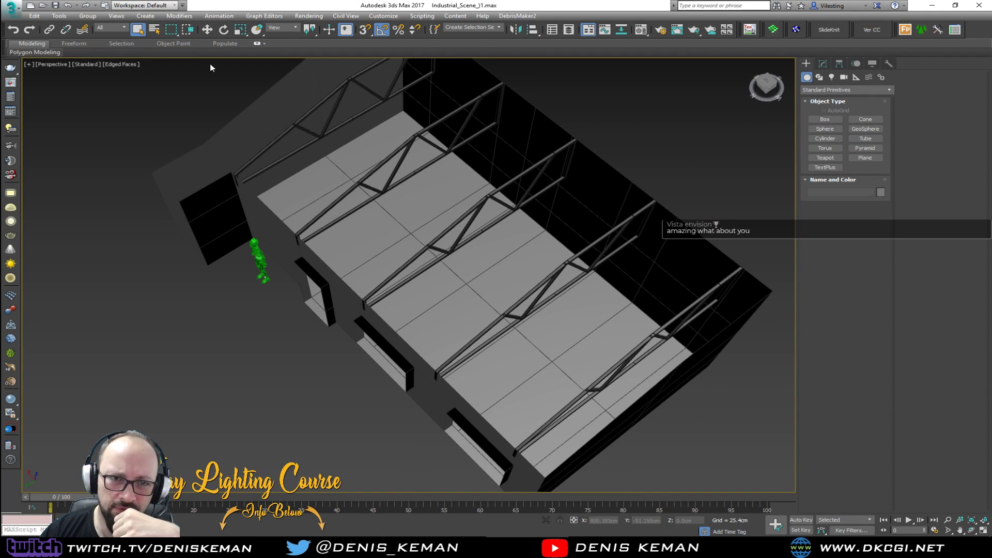
left_click(13, 7)
left_click(19, 8)
left_click(20, 8)
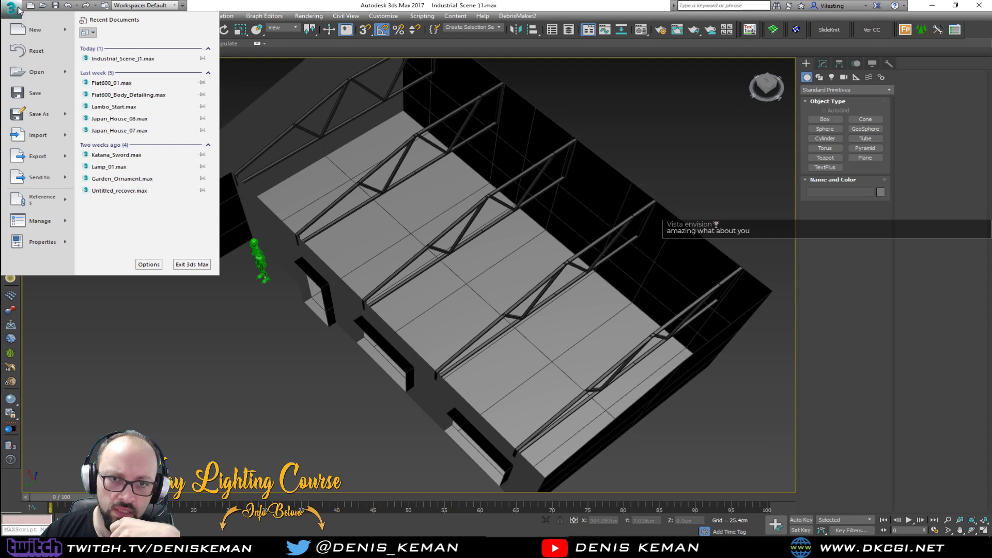
left_click(132, 119)
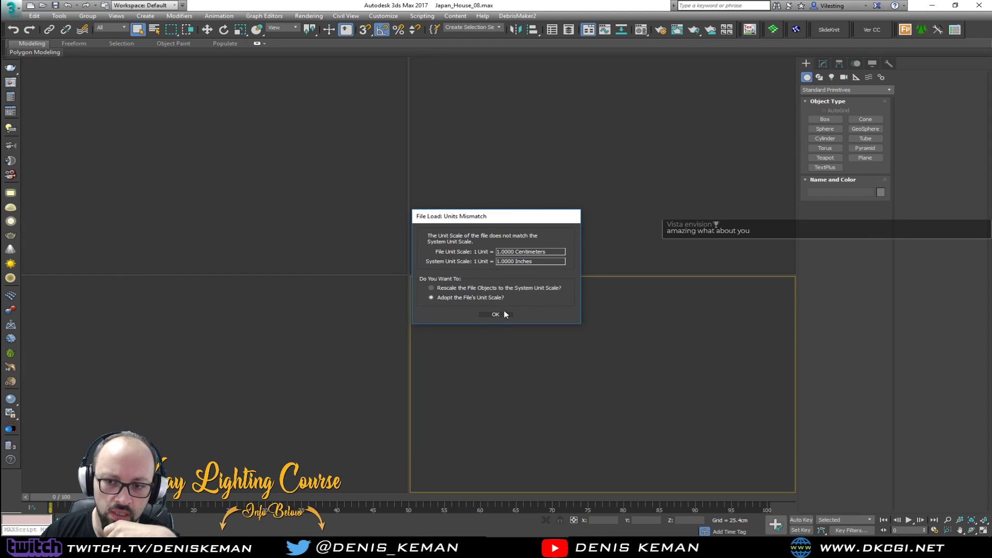
left_click(500, 315)
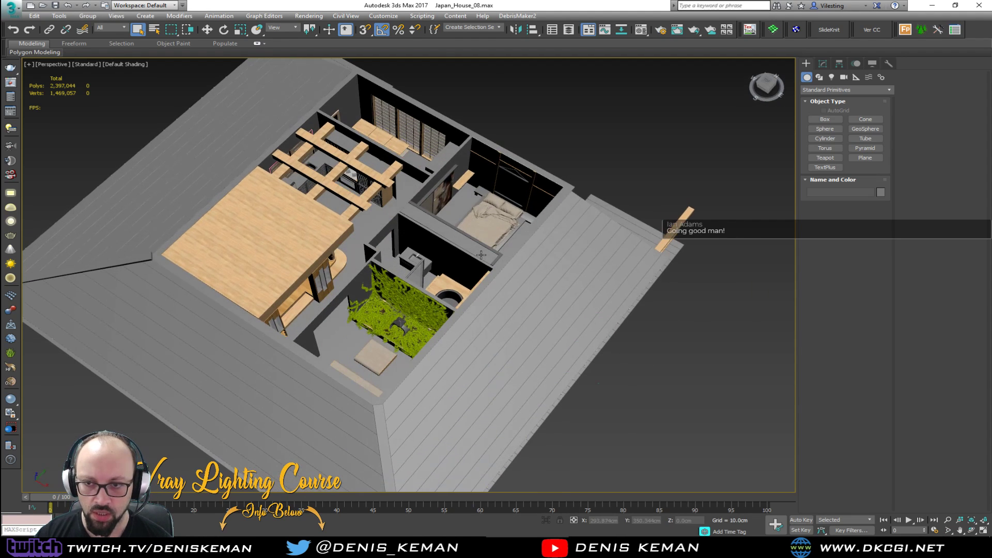
Select the bedroom's bed sheet and show edged faces to inspect its mesh up close
left_click(482, 232)
key("z")
scroll(503, 239, "up", 8)
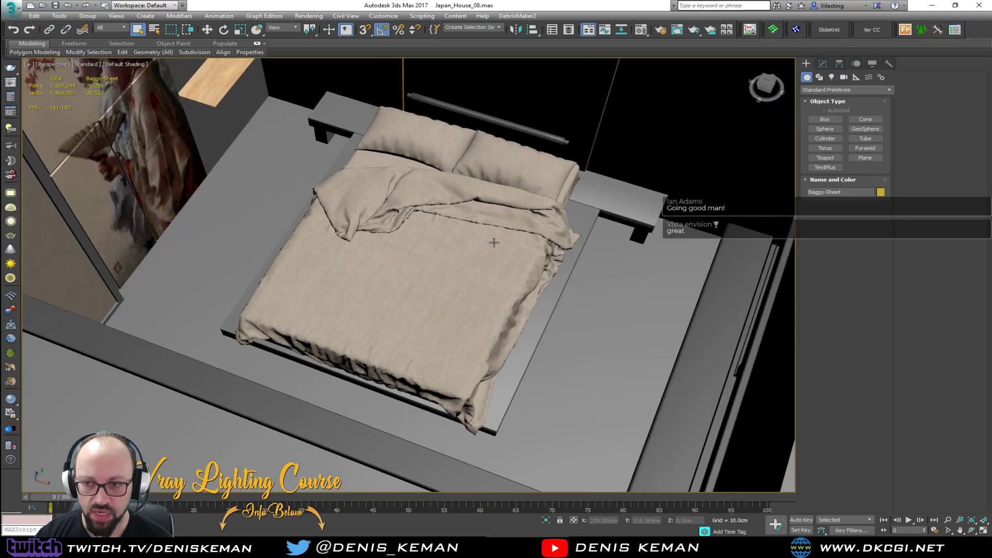
key("F4")
scroll(479, 271, "down", 6)
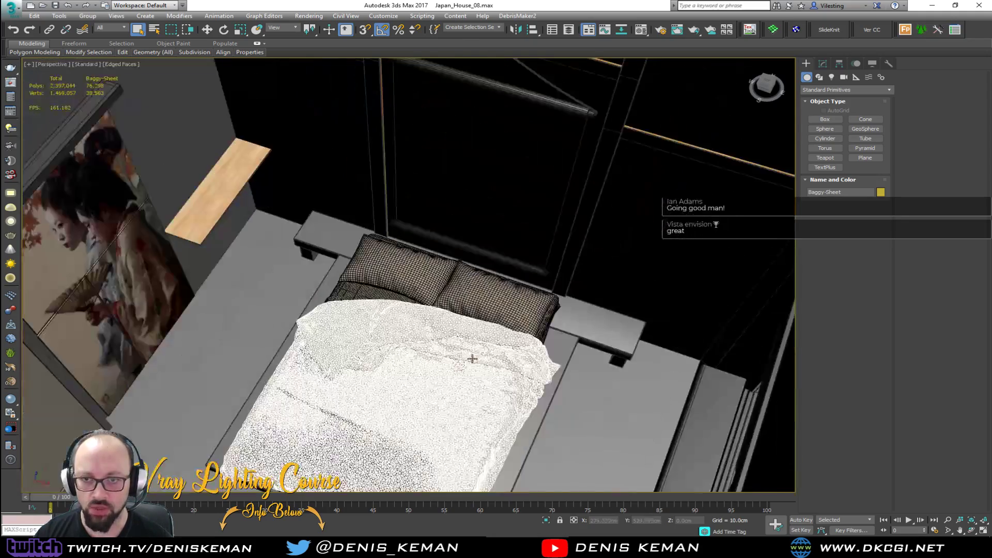
middle_click_drag(472, 356, 459, 309, "alt")
scroll(455, 289, "up", 3)
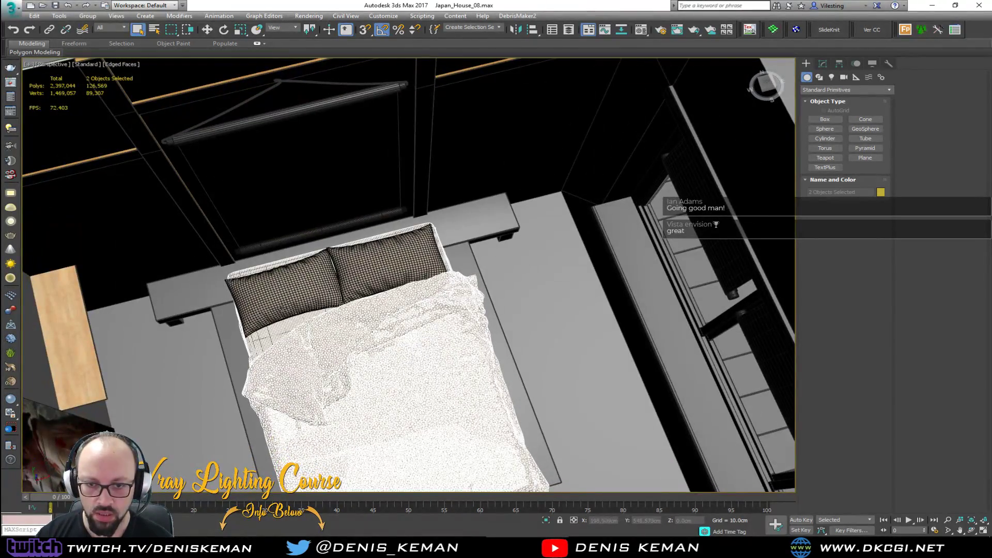
Add the mattress and pillows to the sheet selection and move the bedding out beyond the house's roof
left_click(362, 275, "ctrl")
middle_click_drag(403, 293, 328, 266, "alt")
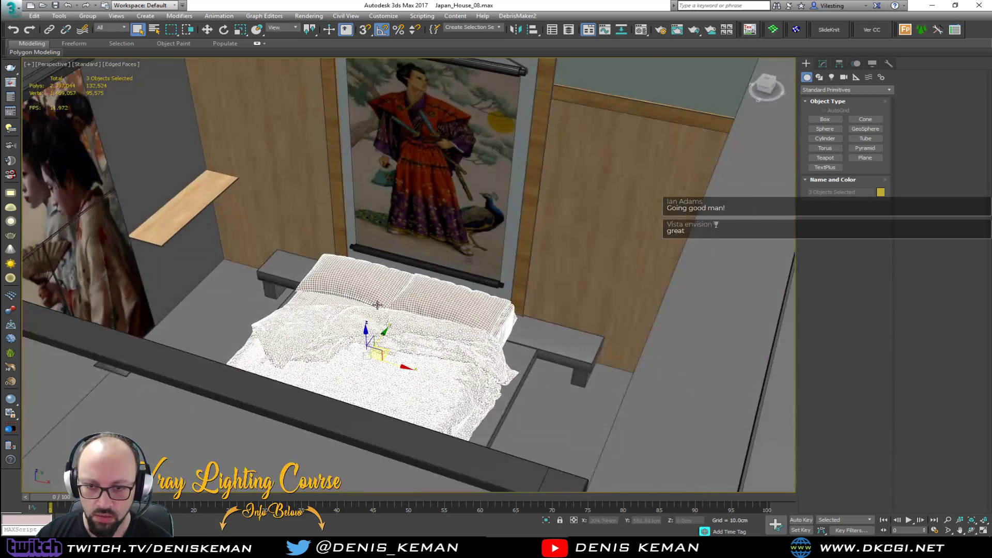
key("w")
scroll(377, 304, "up", 5)
scroll(325, 226, "down", 8)
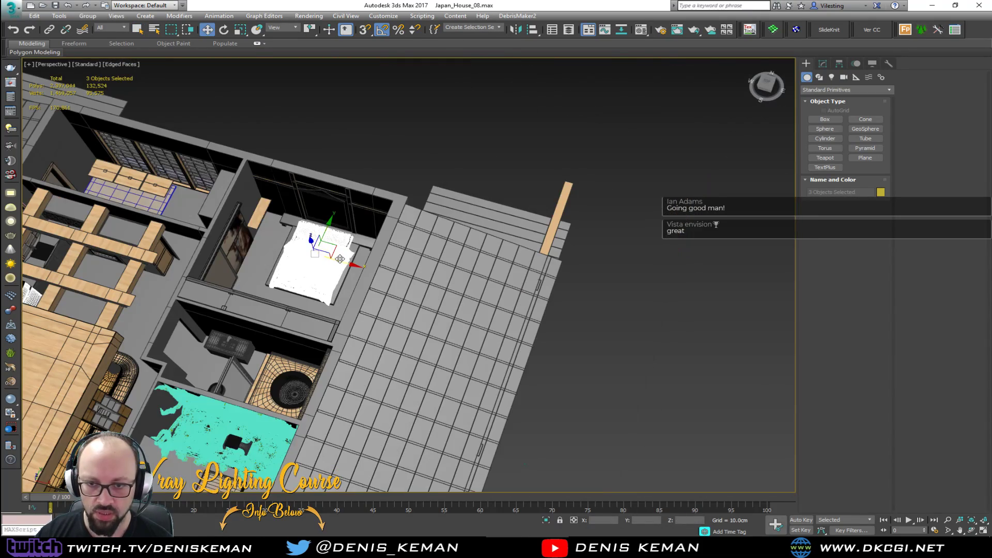
left_click_drag(343, 263, 784, 372)
left_click(698, 350)
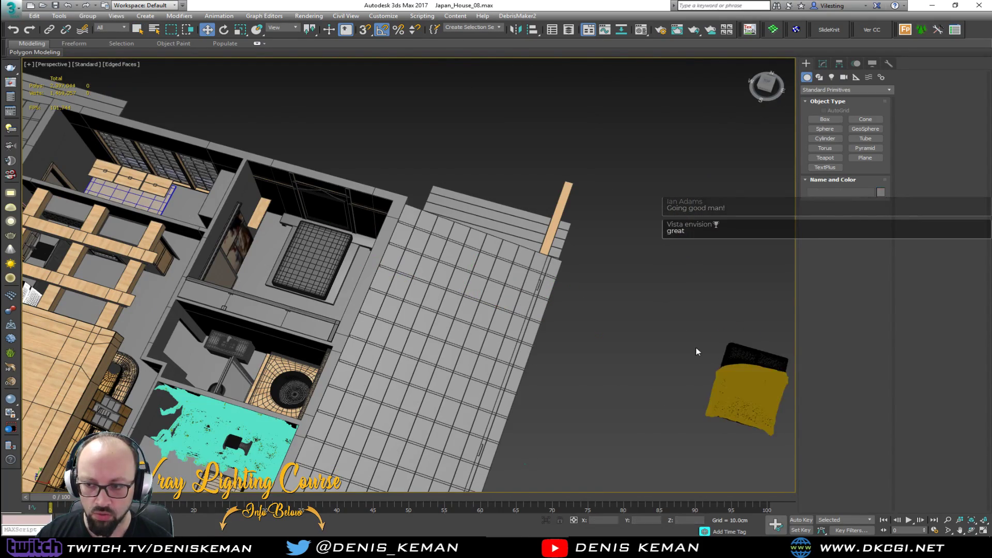
Examine the relocated bedding up close, then turn off the edged faces display
middle_click_drag(698, 350, 516, 265)
left_click(555, 271)
key("z")
middle_click_drag(418, 370, 367, 307, "alt")
left_click(613, 459)
key("F4")
Delete the recessed wooden ceiling and its crossing beams above the dining area and kitchen
middle_click_drag(421, 161, 494, 318)
scroll(404, 315, "down", 5)
scroll(404, 316, "down", 5)
scroll(229, 286, "up", 10)
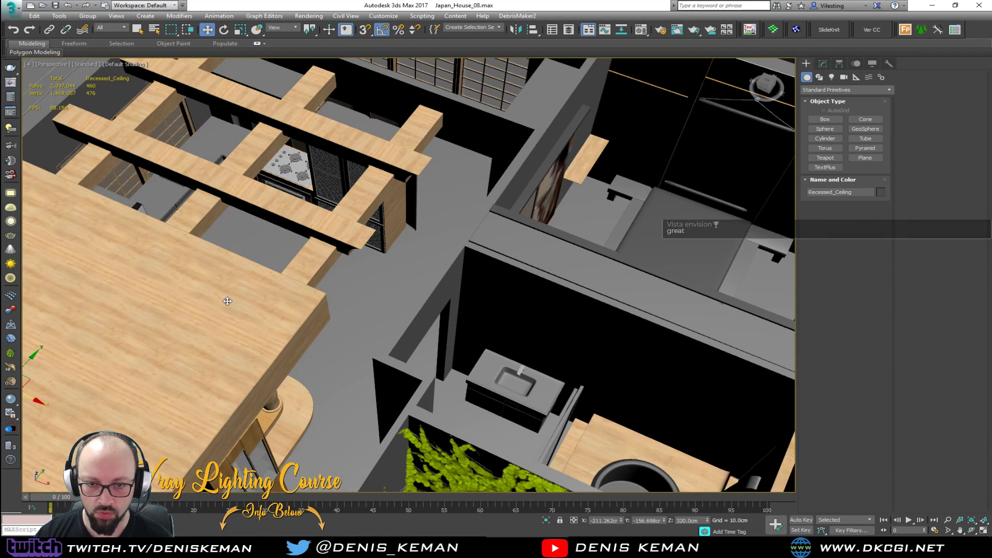
left_click(372, 227)
key("Delete")
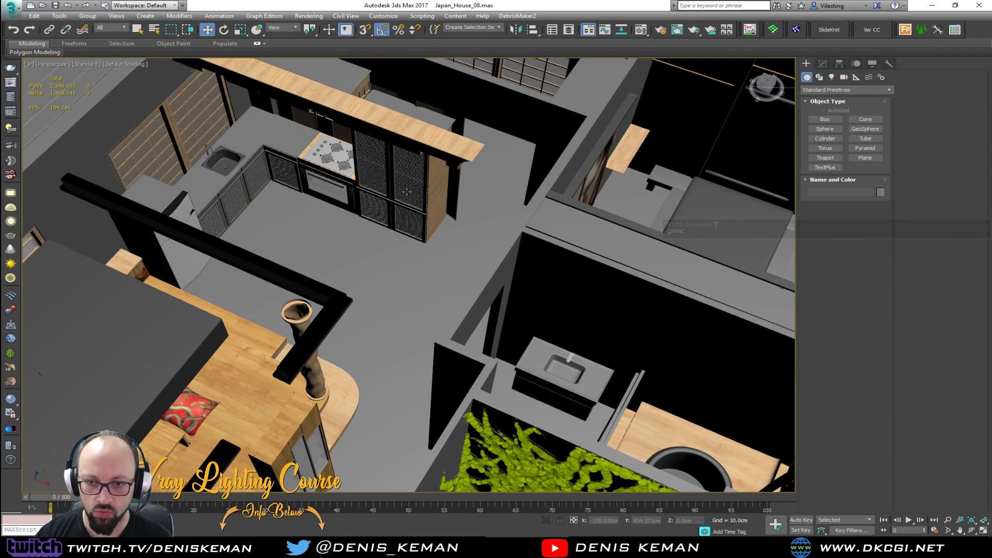
Delete the grey ceiling slab over the dining area and the L-shaped black beam beside the column
scroll(341, 323, "down", 5)
middle_click_drag(341, 323, 321, 199, "alt")
left_click(321, 199)
scroll(369, 342, "up", 4)
key("Delete")
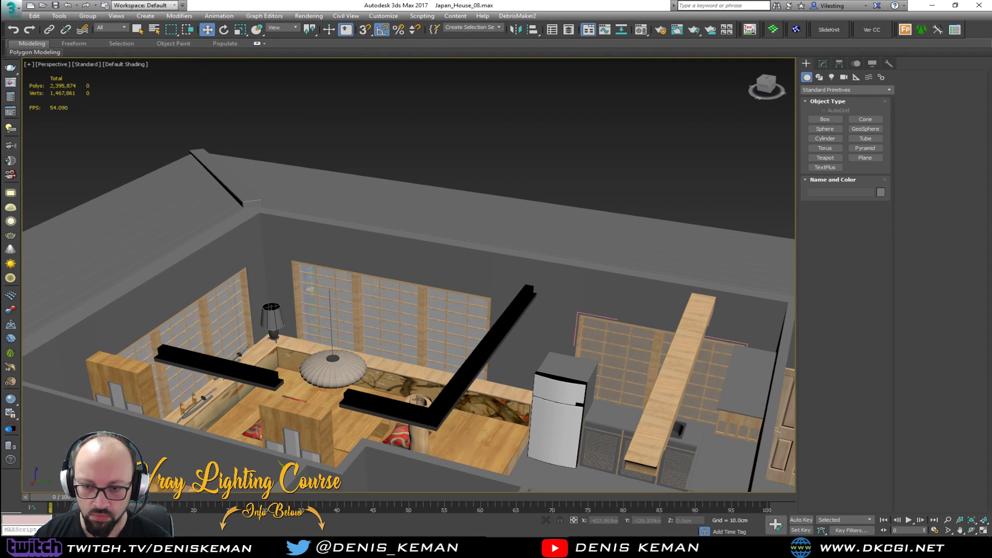
left_click(429, 412)
key("Delete")
Select the kitchen's fridge, stove, sink and faucet together, with edged faces displayed
middle_click_drag(440, 391, 276, 304)
mouse_move(357, 309)
middle_mouse_down("alt")
mouse_move(406, 328)
mouse_move(454, 323)
mouse_move(299, 380)
mouse_move(399, 348)
middle_mouse_up("alt")
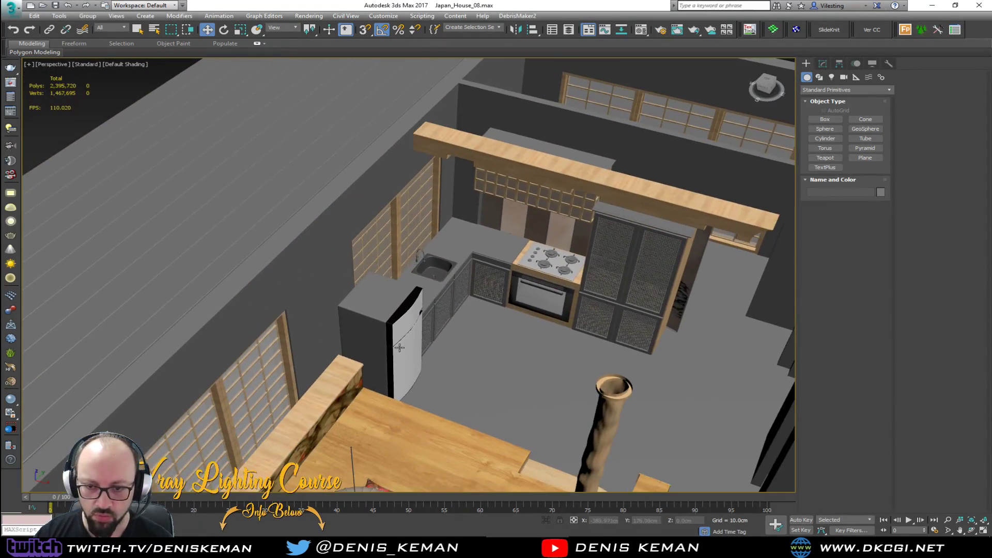
left_click(399, 347)
key("F4")
scroll(346, 321, "up", 3)
scroll(346, 321, "down", 5)
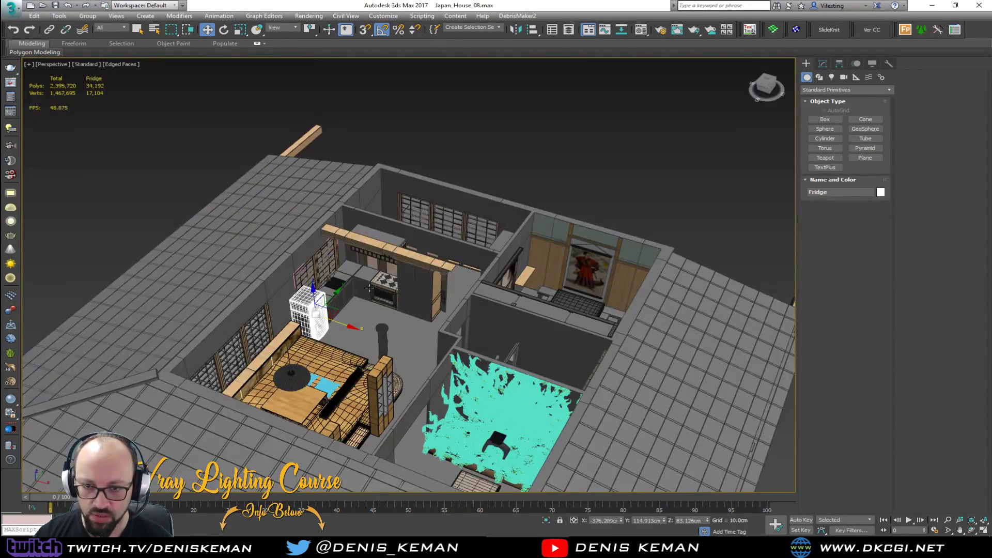
scroll(369, 287, "up", 5)
left_click(429, 276)
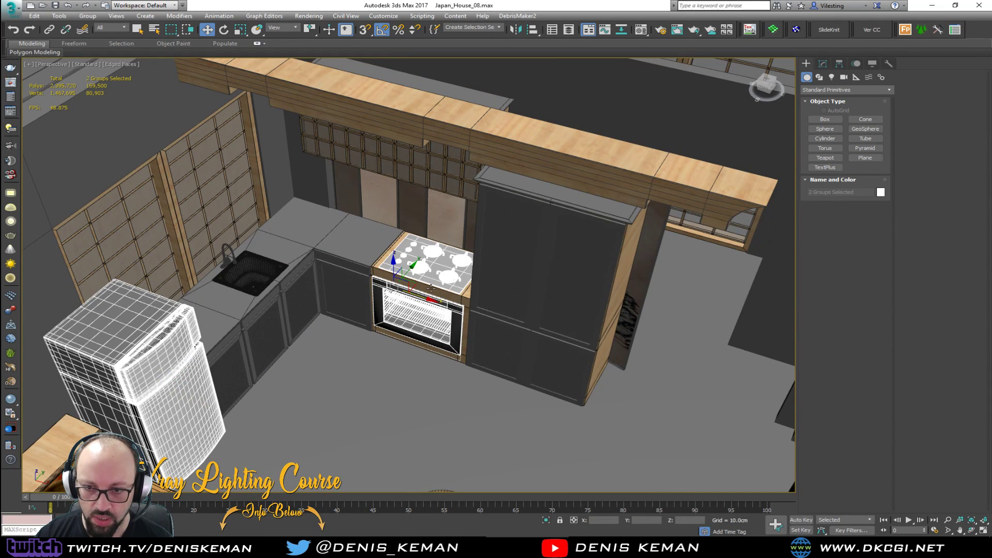
scroll(257, 274, "up", 6)
left_click(177, 222, "ctrl")
left_click(272, 285, "ctrl")
scroll(133, 273, "up", 4)
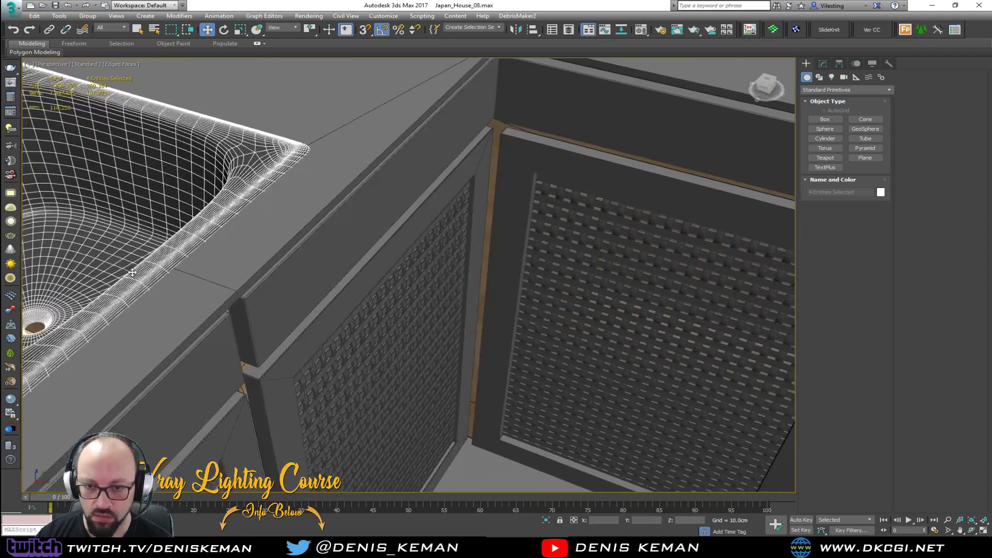
scroll(252, 346, "down", 10)
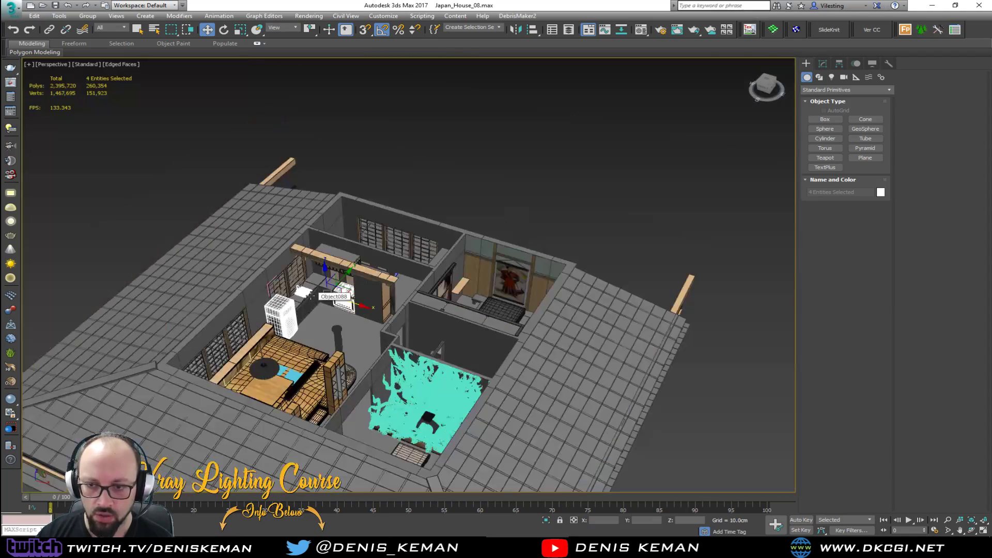
Move the selected kitchen appliances and sink out of the house, placing them next to the bedding
middle_click_drag(417, 274, 249, 270)
left_click_drag(222, 242, 686, 334)
key("e")
key("w")
left_click_drag(738, 301, 767, 343)
left_click(767, 342)
middle_click_drag(768, 342, 651, 328)
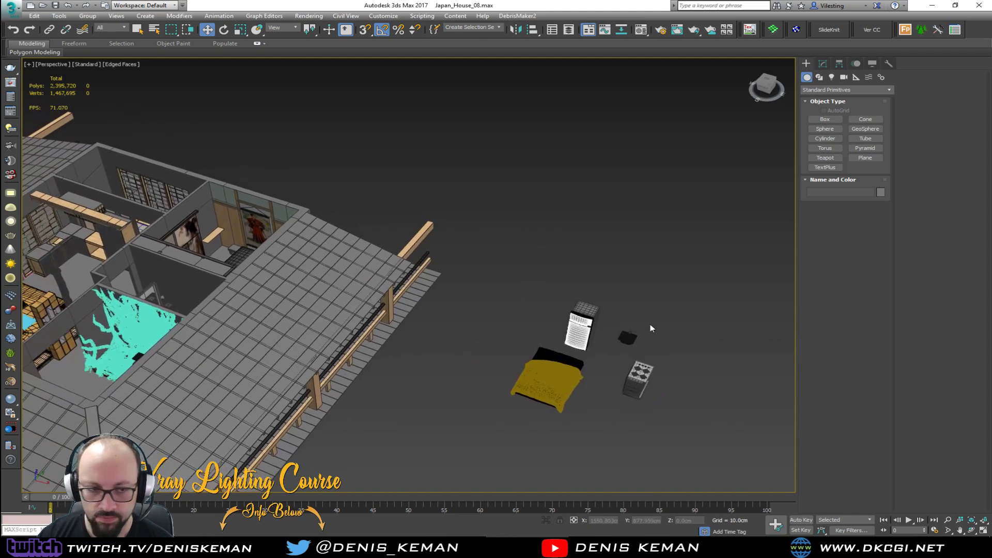
Move the bathroom vanity with its washbasin out of the house to stand beside the stove
middle_click_drag(206, 277, 458, 295)
scroll(341, 310, "up", 5)
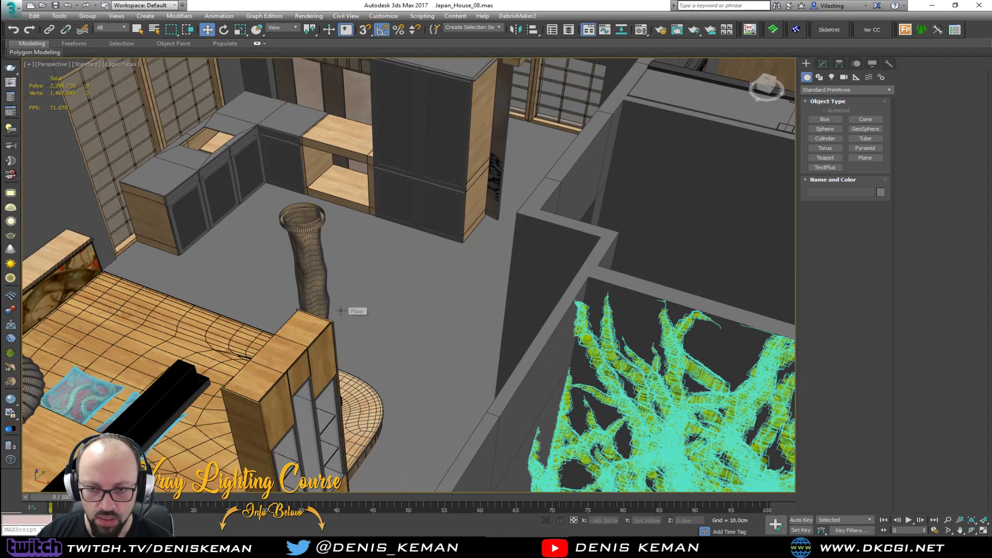
scroll(354, 191, "down", 5)
scroll(330, 268, "up", 3)
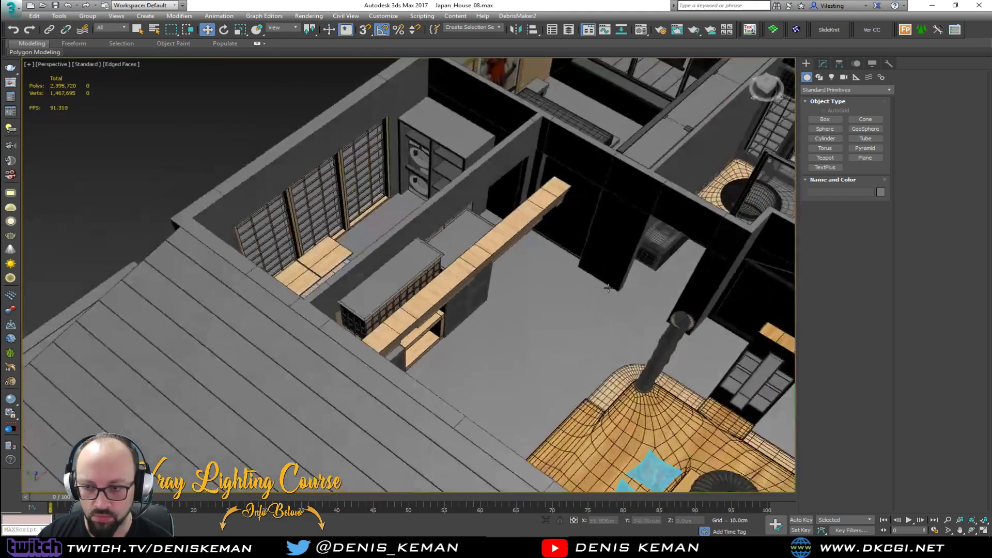
middle_click_drag(361, 289, 291, 346)
scroll(312, 317, "up", 8)
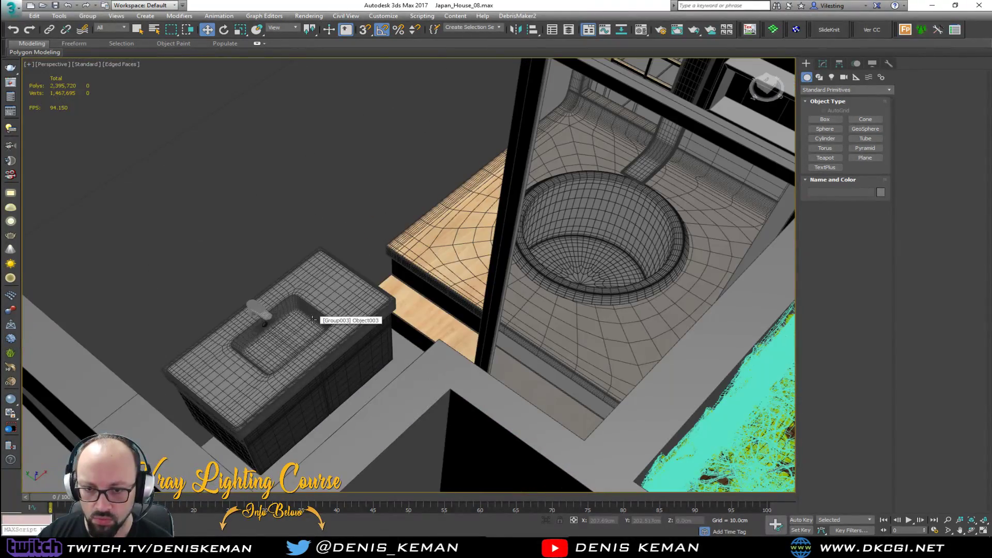
left_click(299, 325)
scroll(299, 325, "down", 8)
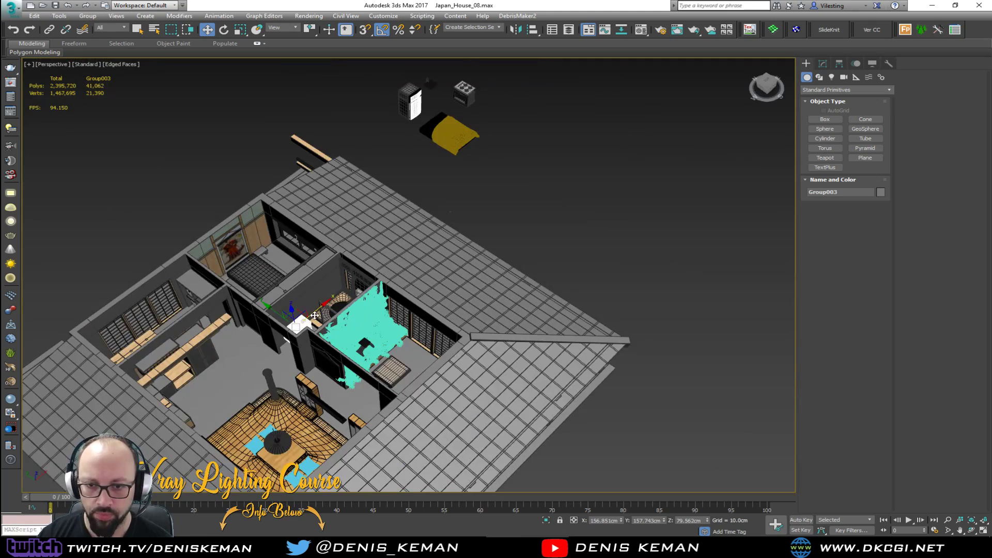
left_click_drag(302, 315, 490, 55)
Examine the relocated vanity up close, first with its wireframe edges and then in plain shading
key("z")
middle_click_drag(392, 217, 580, 150, "alt")
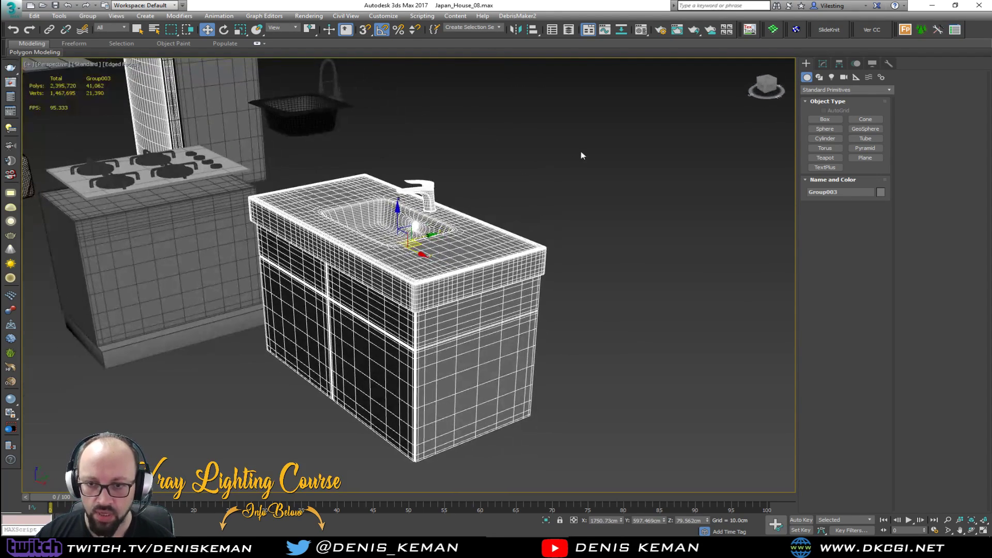
key("F4")
left_click(516, 176)
scroll(311, 205, "down", 10)
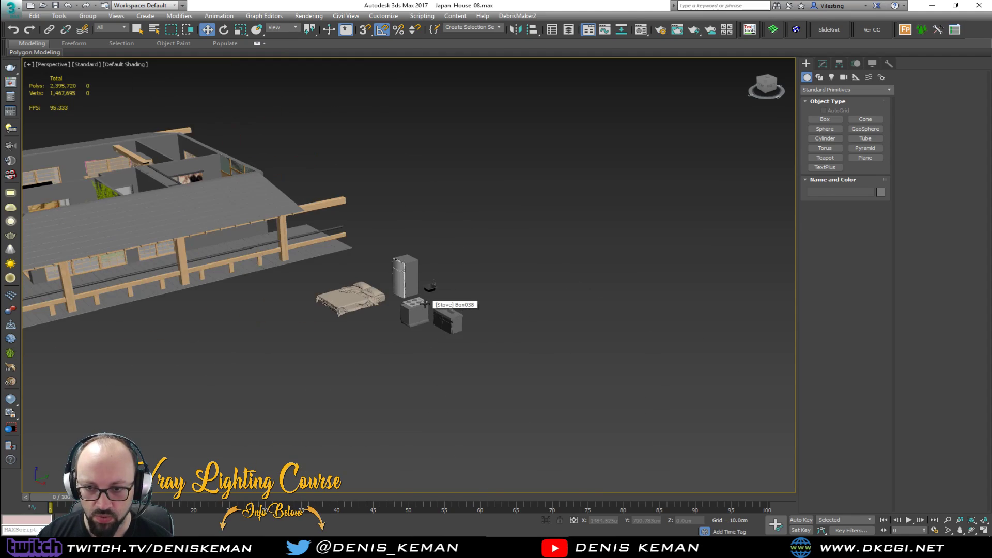
Move the bathroom's toilet out of the house to join the set-aside furniture, with edged faces displayed
middle_click_drag(377, 298, 469, 303, "alt")
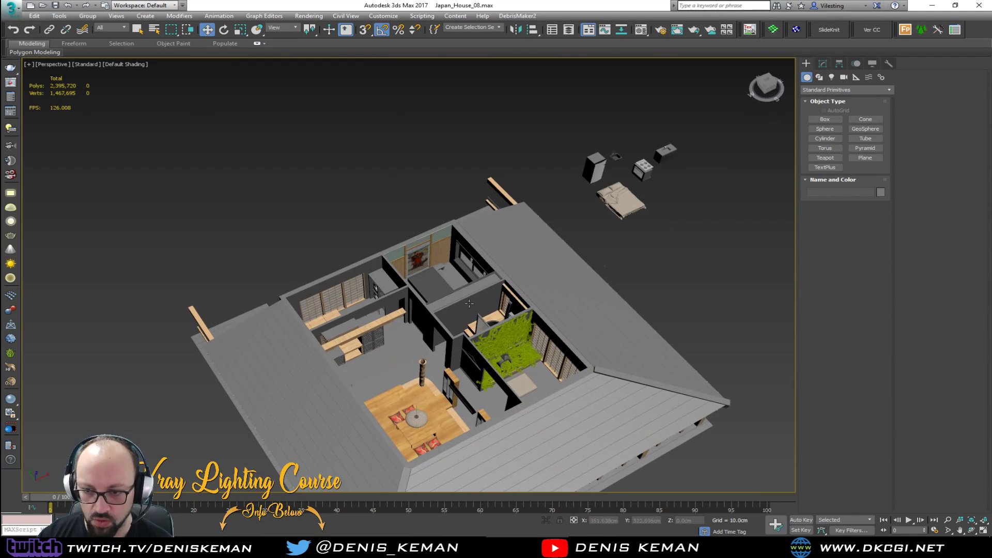
left_click(480, 324)
key("z")
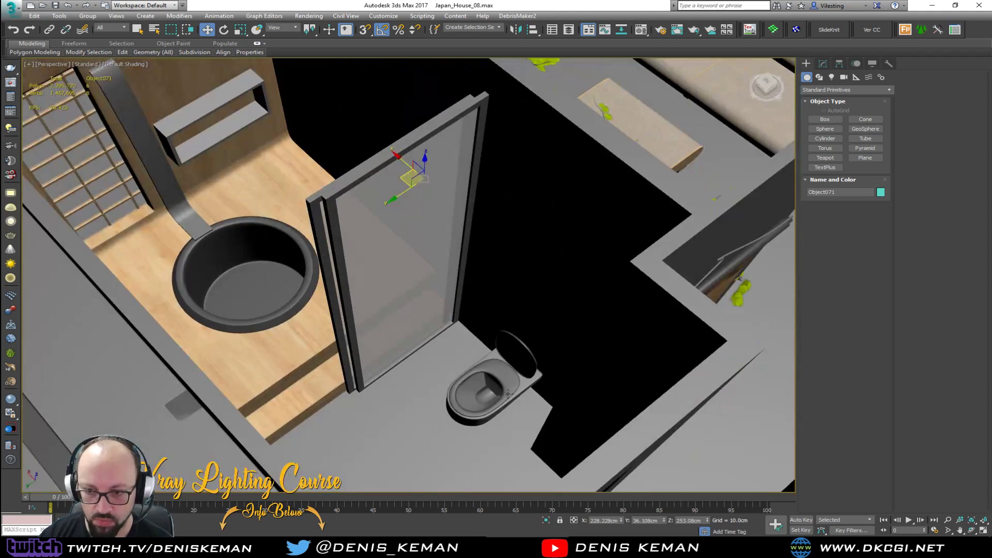
scroll(505, 393, "down", 8)
scroll(499, 388, "up", 3)
key("F4")
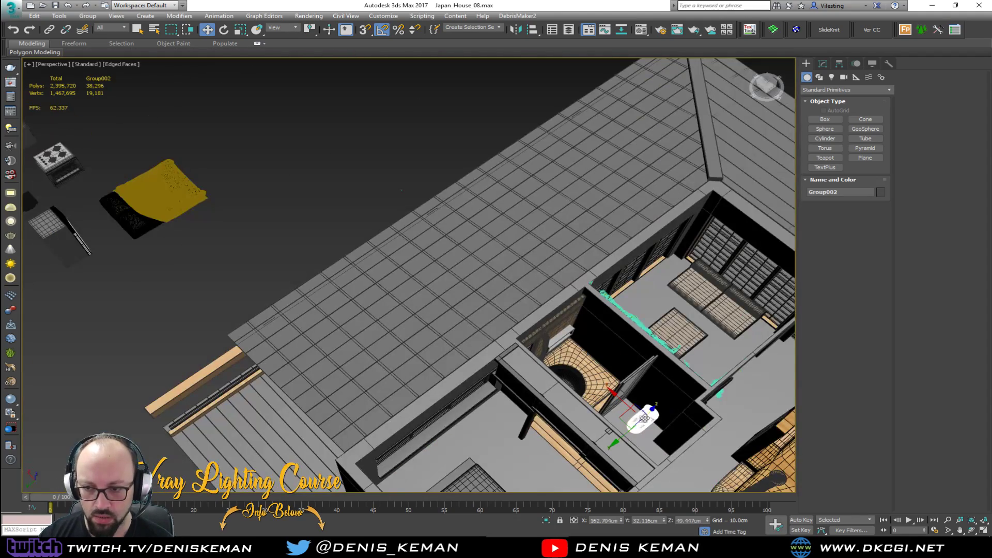
key("ctrl+d")
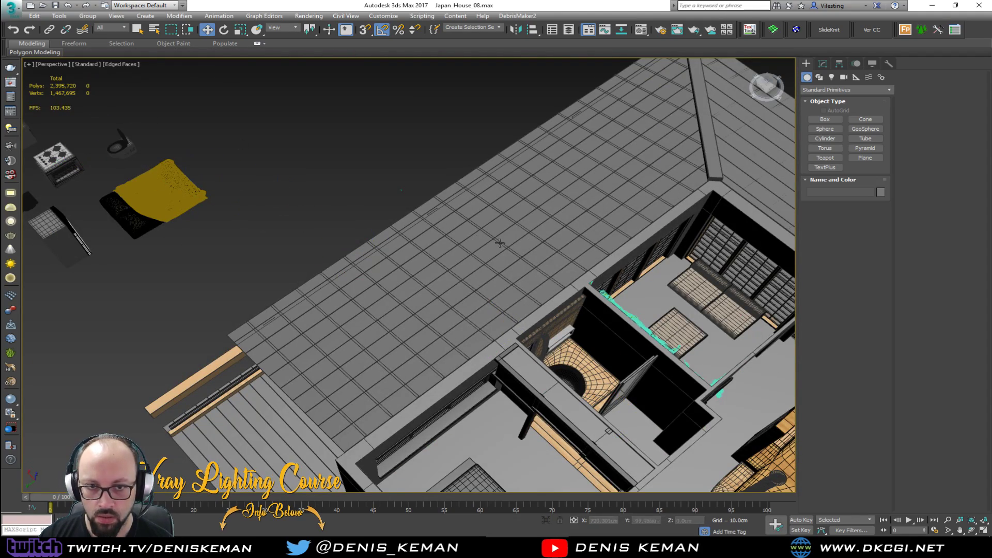
Select the tea room's seating by the sliding screens and frame it to inspect its mesh
middle_click_drag(537, 232, 267, 215)
middle_click_drag(458, 276, 480, 309, "alt")
left_click(480, 309)
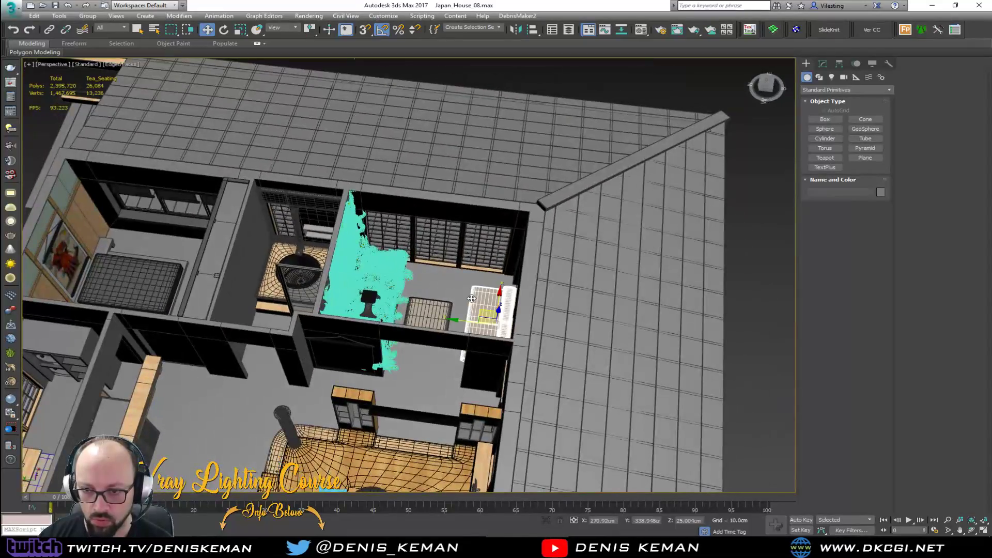
key("z")
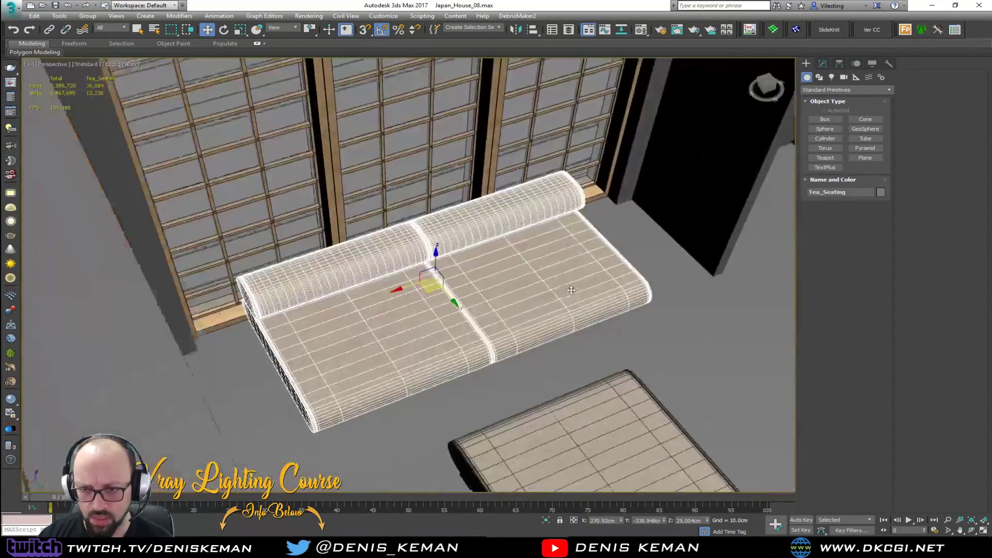
Select the katana sword on the dining area's wooden ledge and inspect it up close without edges
middle_click_drag(568, 284, 399, 283, "alt")
scroll(377, 235, "up", 2)
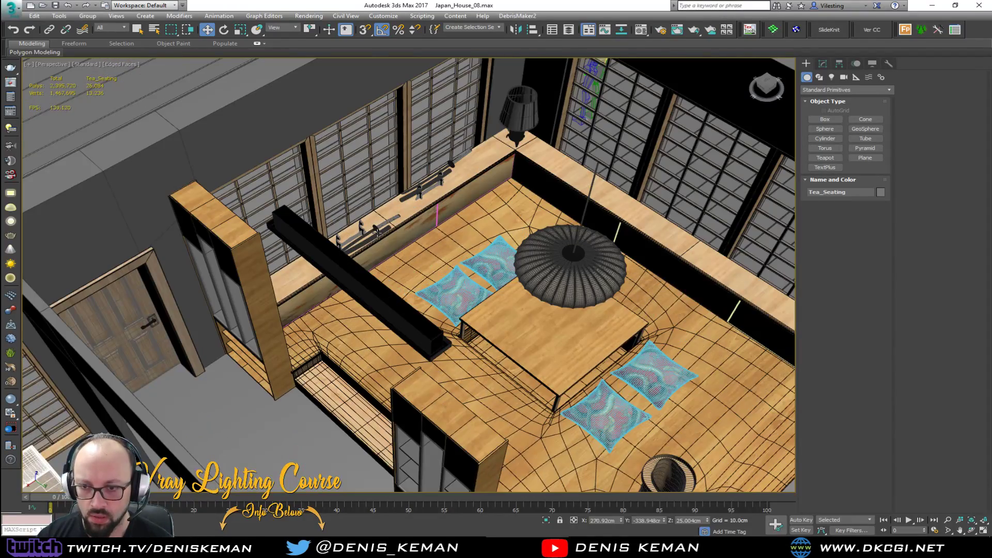
scroll(375, 228, "up", 6)
key("F4")
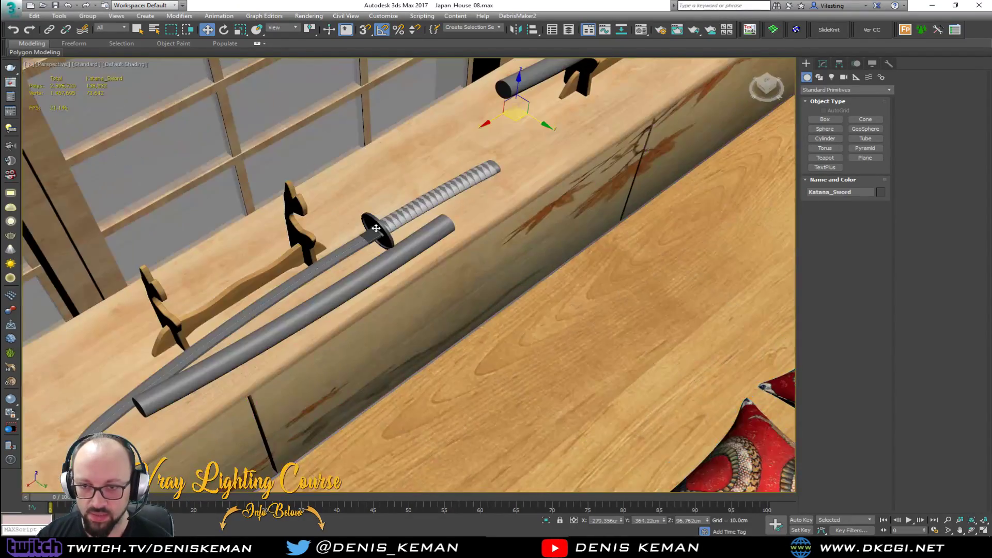
Examine the katana, its sheath, the sword stands along the wooden ledge and the surrounding dining corner
scroll(406, 233, "down", 6)
scroll(419, 223, "up", 9)
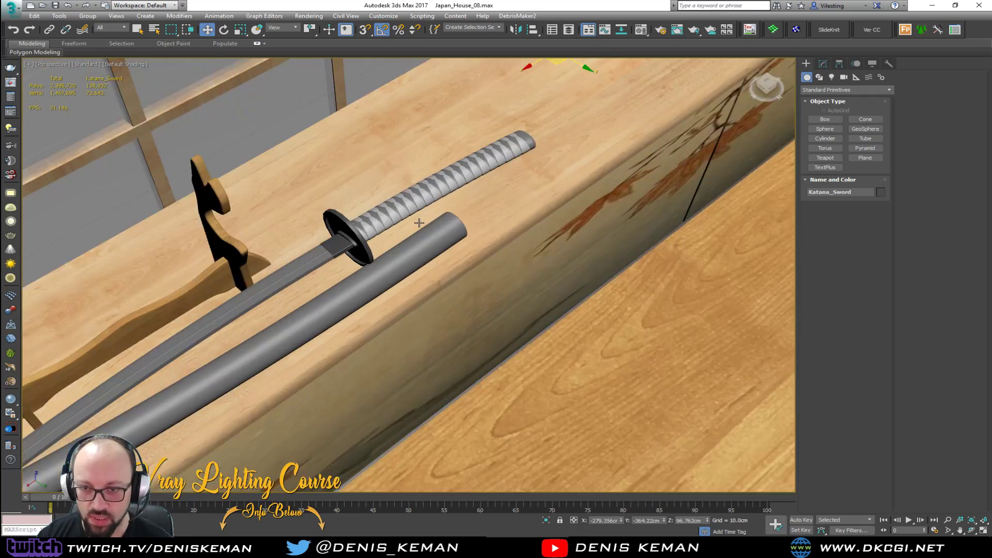
middle_click_drag(649, 120, 403, 339)
scroll(460, 299, "down", 2)
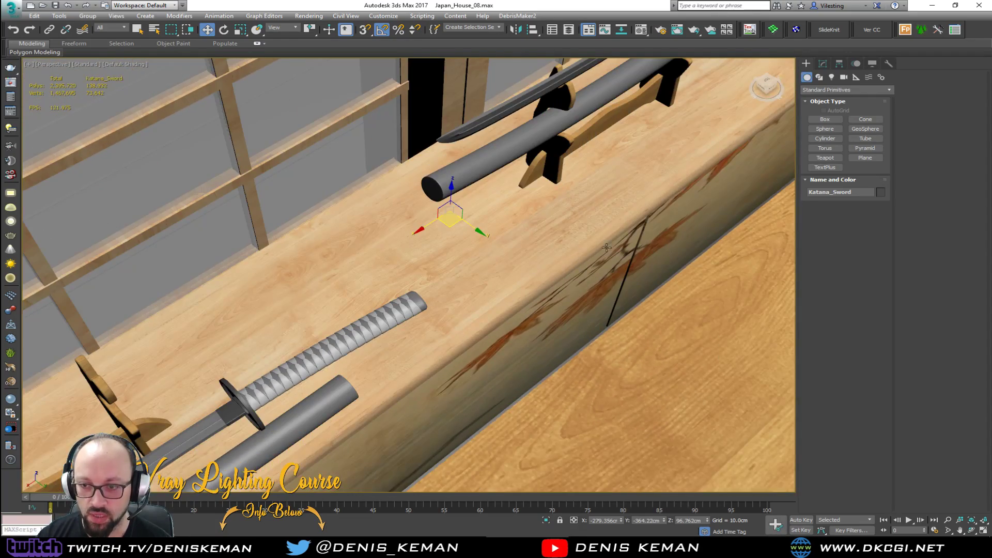
middle_click_drag(665, 230, 349, 322)
scroll(349, 322, "down", 6)
scroll(388, 282, "up", 3)
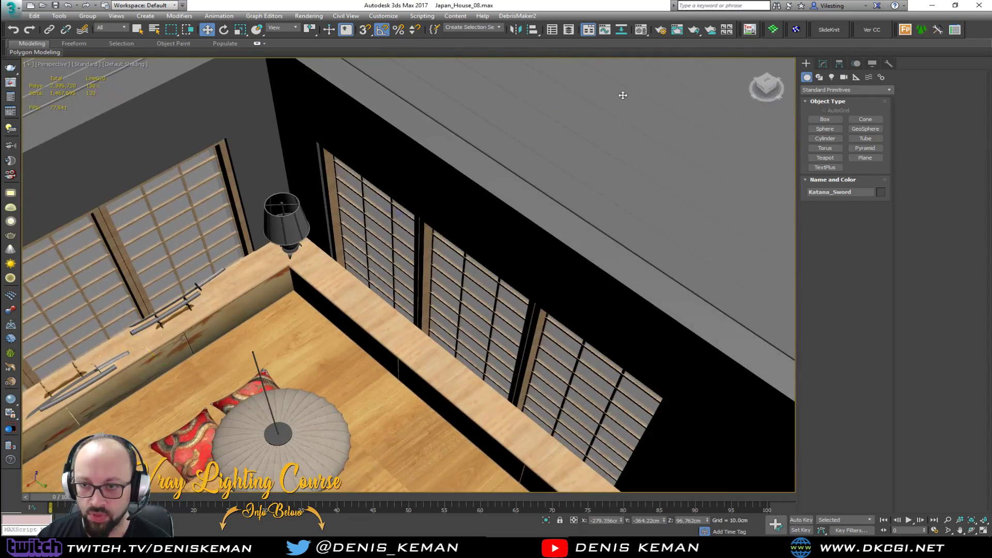
Select both Koala_Washer groups in the laundry shelving and move them out of the house beside the set-aside furniture
scroll(623, 95, "down", 10)
middle_click_drag(705, 83, 681, 203, "alt")
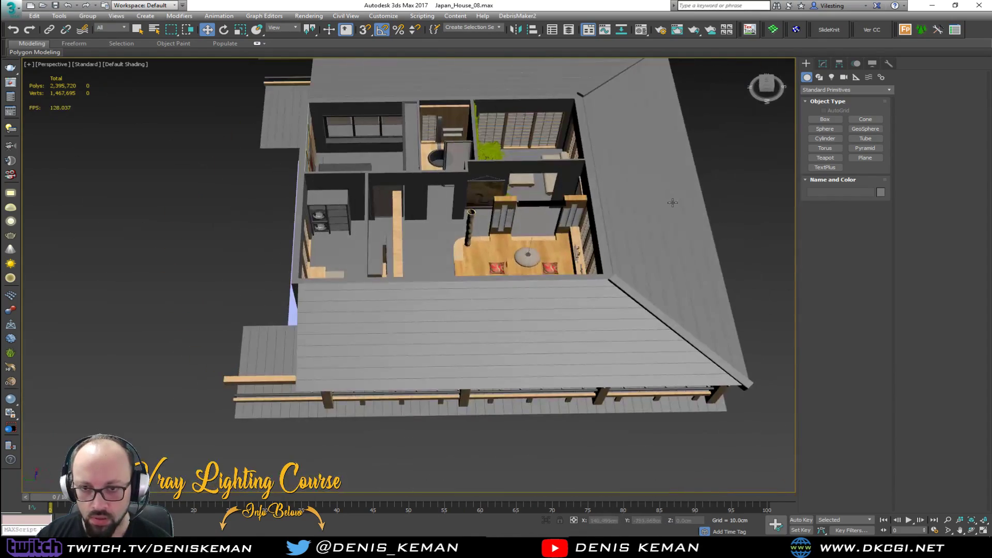
scroll(370, 231, "up", 10)
key("F4")
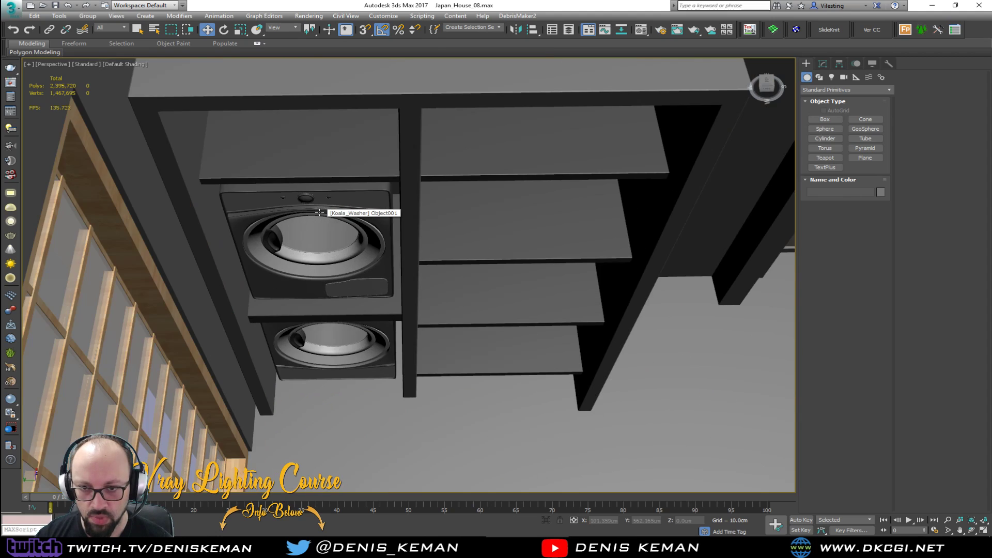
left_click(338, 256)
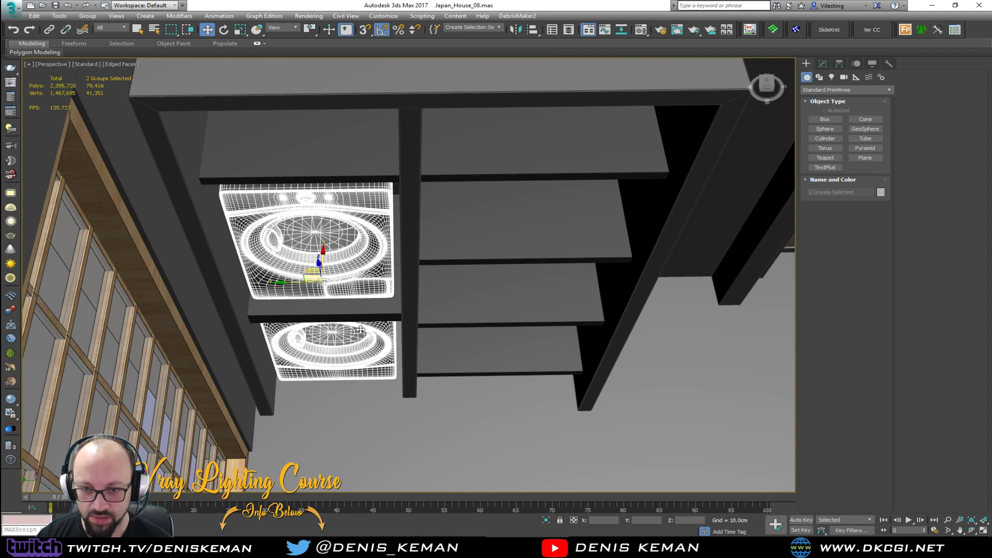
scroll(360, 329, "down", 10)
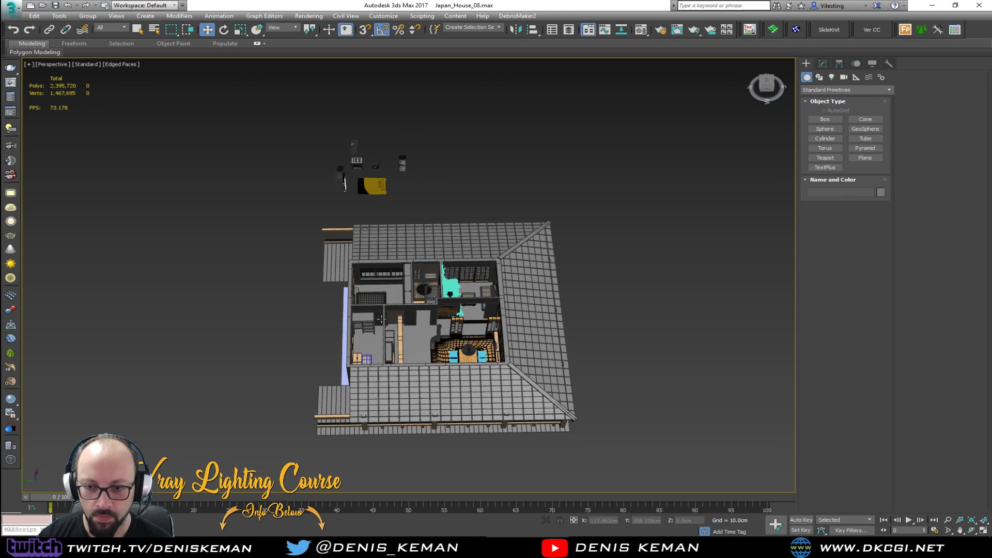
Inspect the kitchen interior and the samurai wall scroll for further detailed items, with edged faces off
scroll(381, 318, "up", 15)
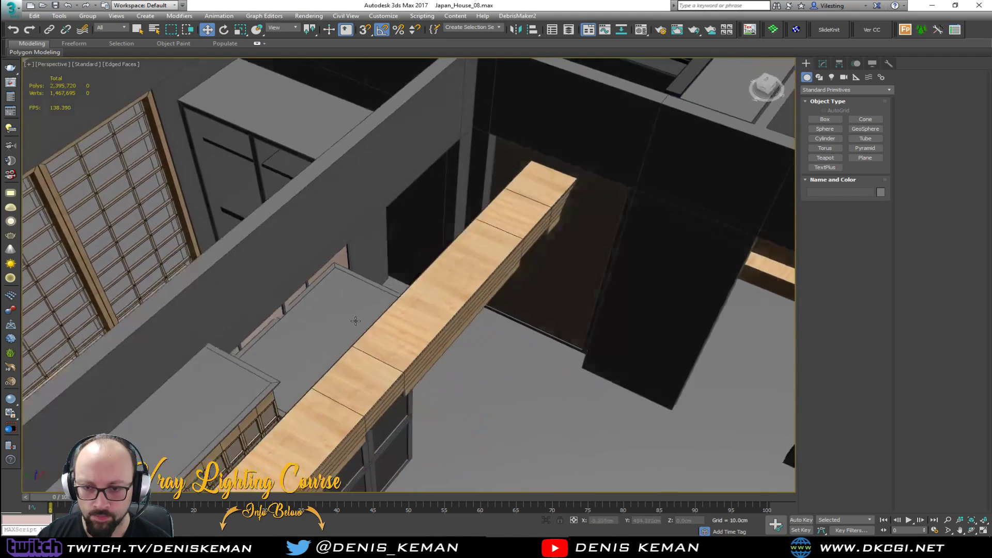
mouse_move(356, 320)
middle_mouse_down("alt")
mouse_move(248, 302)
mouse_move(451, 277)
mouse_move(484, 314)
mouse_move(415, 263)
mouse_move(444, 320)
mouse_move(417, 349)
mouse_move(258, 236)
mouse_move(343, 227)
mouse_move(447, 260)
mouse_move(650, 282)
middle_mouse_up("alt")
key("F4")
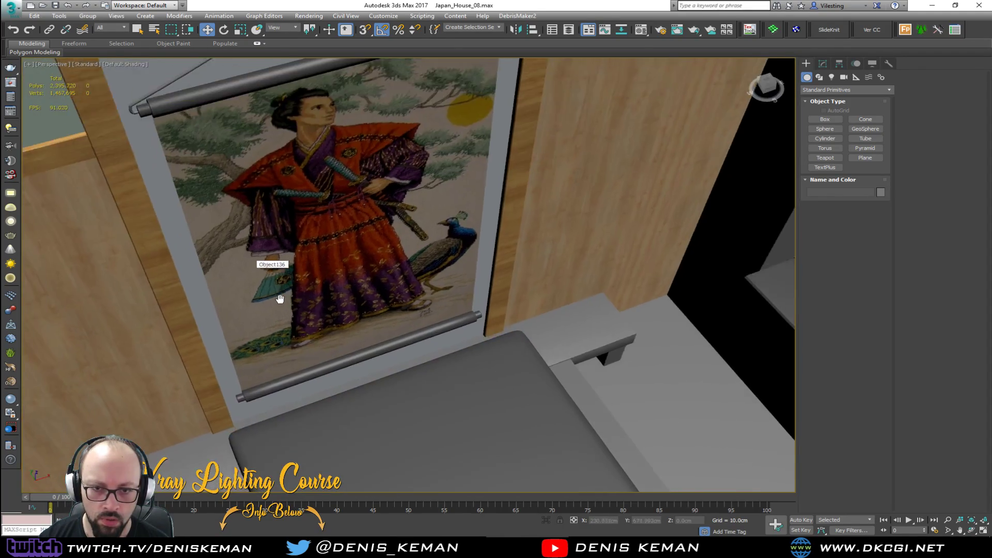
scroll(279, 298, "down", 5)
middle_click_drag(279, 298, 532, 291, "alt")
Delete the whole house and its remaining contents in wireframe view, keeping only the set-aside furniture and fixtures
left_click(470, 326)
key("z")
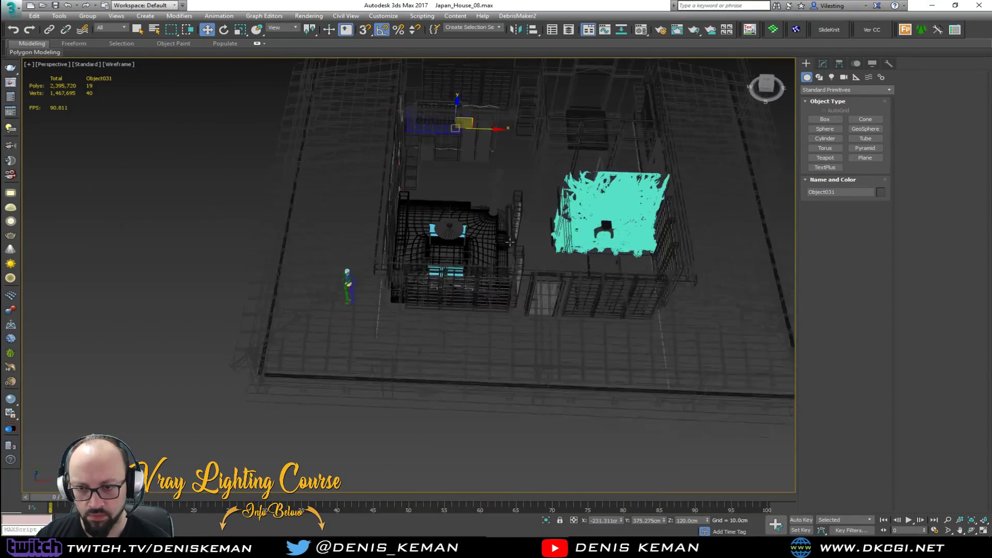
left_click_drag(221, 116, 556, 406)
key("Delete")
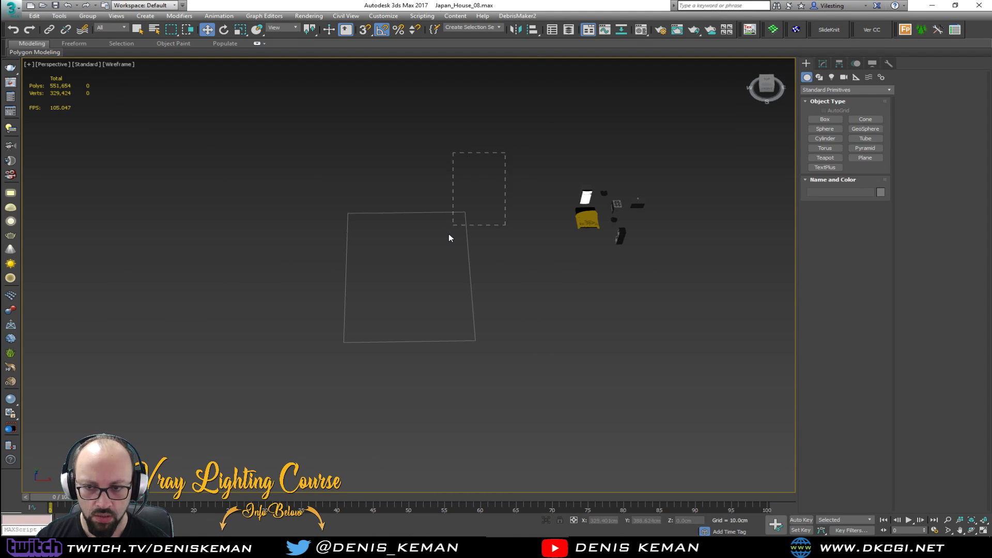
Return to shaded display, unfreeze all objects and delete the floor-plan blueprint plane
key("F3")
right_click(474, 218)
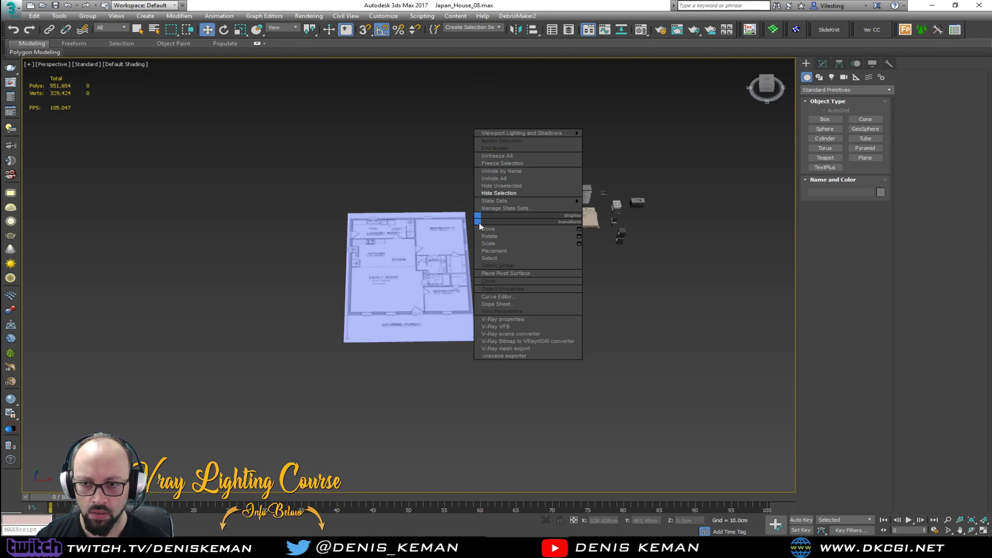
left_click(510, 156)
left_click(455, 263)
key("Delete")
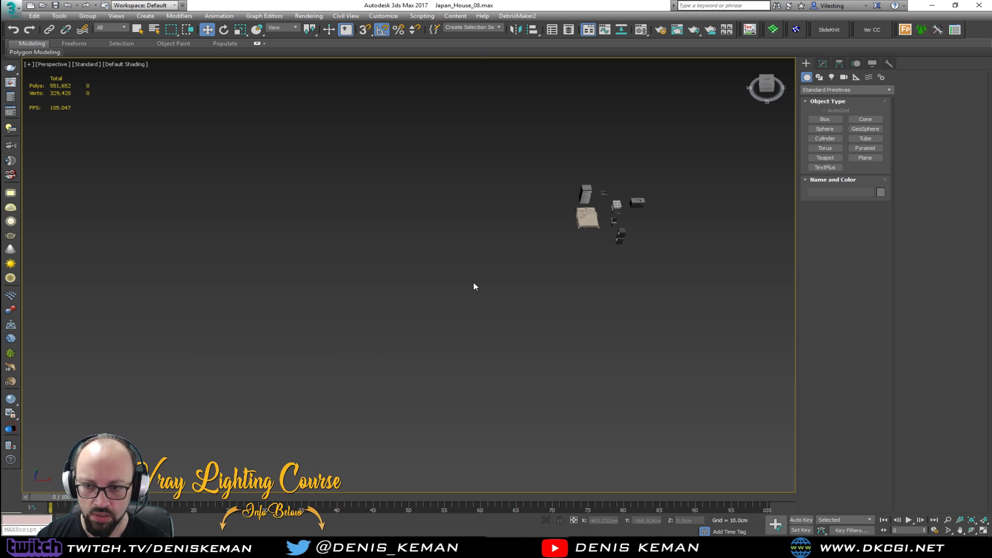
Frame the remaining furniture and save the file under the new name Transfer_Scene.max
key("z")
scroll(414, 163, "down", 3)
mouse_move(406, 219)
middle_mouse_down("alt")
mouse_move(389, 205)
mouse_move(406, 212)
middle_mouse_up("alt")
left_click(10, 7)
left_click(44, 114)
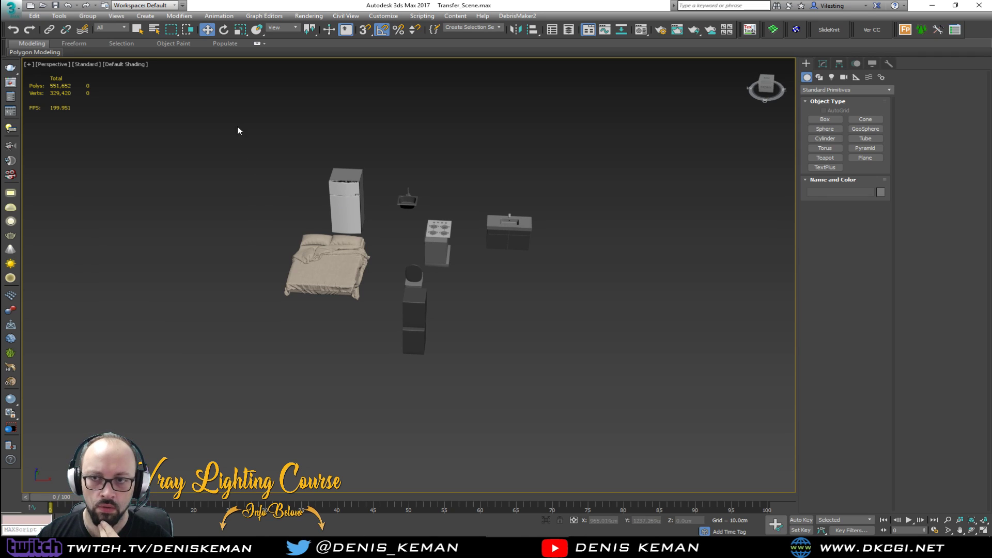
Put all remaining objects on a new layer named Transfer and collapse it in the Layer Explorer
left_click(568, 30)
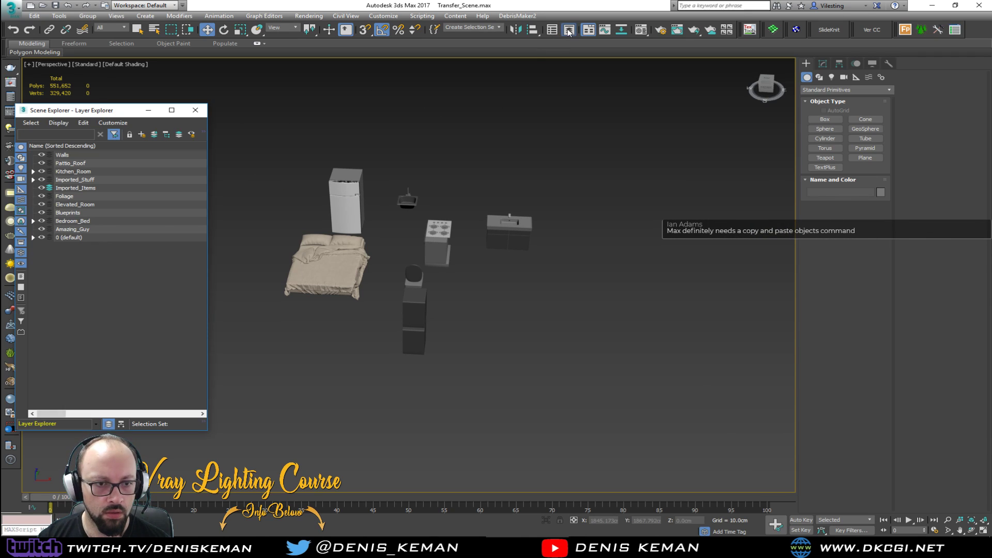
middle_click_drag(315, 181, 419, 207)
key("ctrl+a")
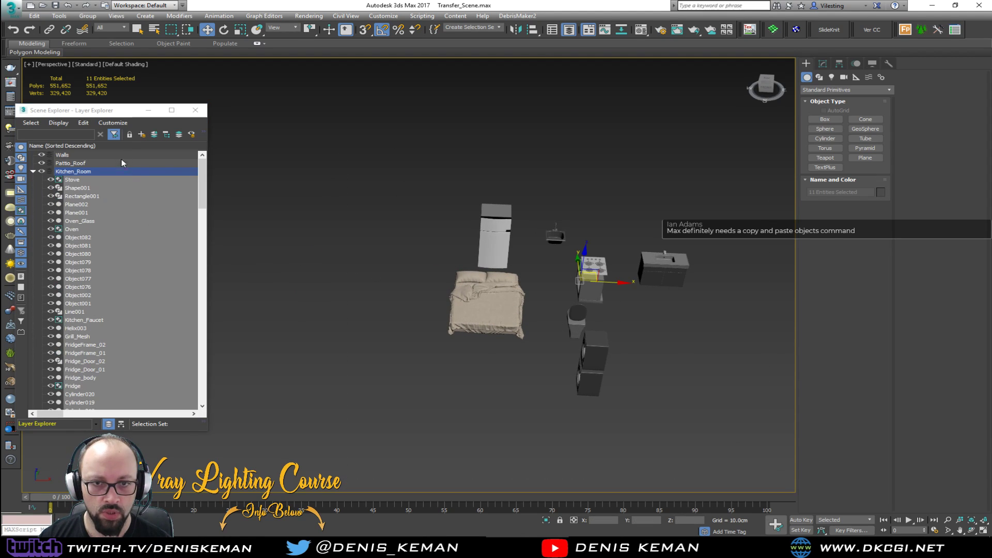
left_click(141, 136)
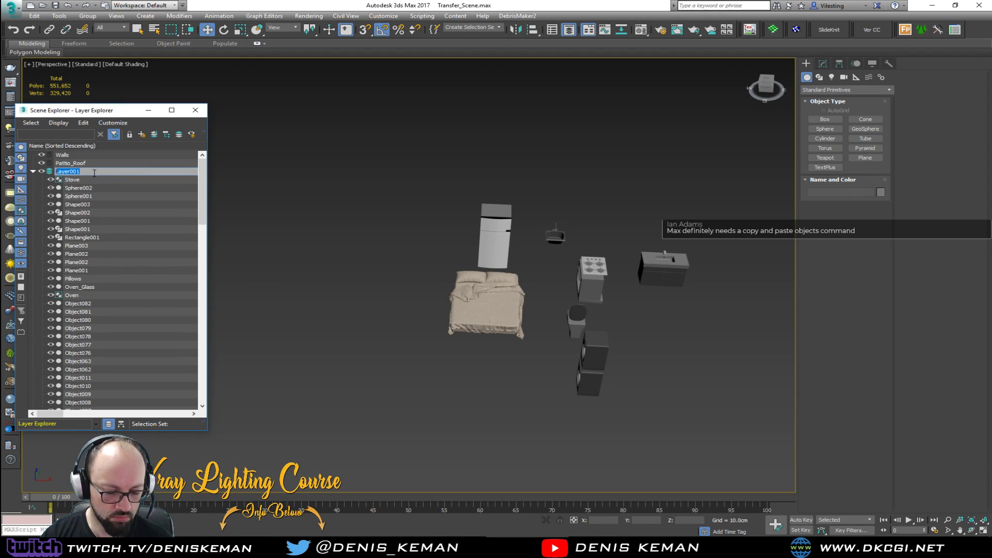
type("Trans")
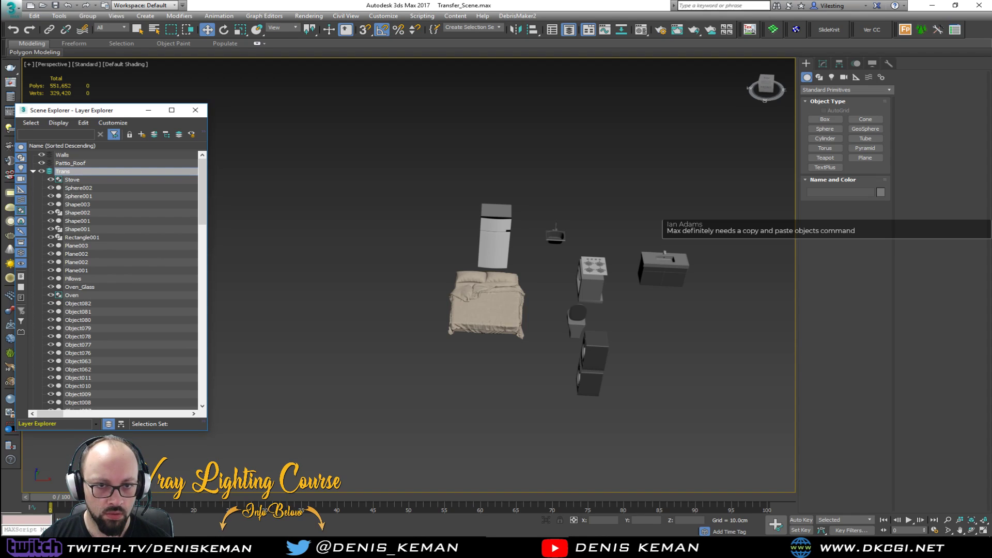
key("Return")
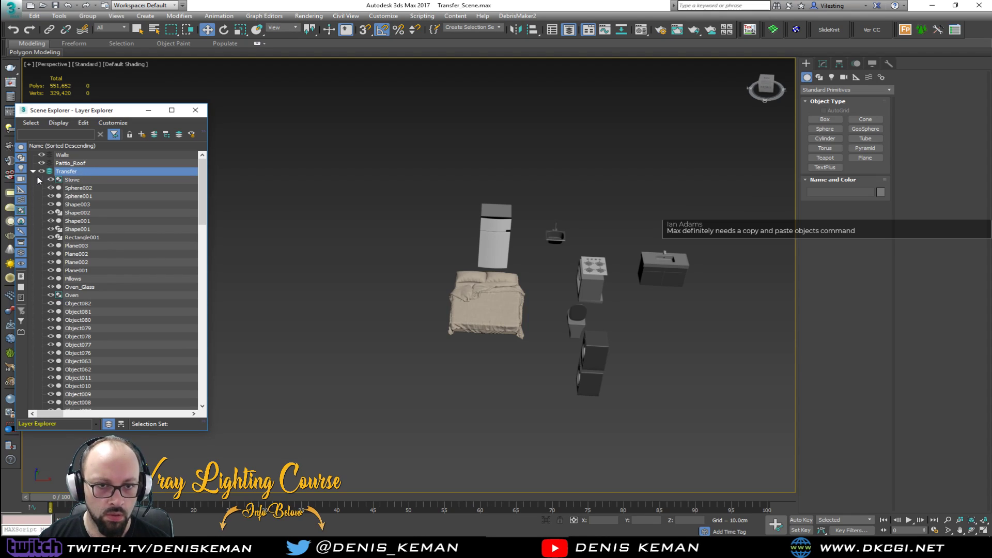
left_click(32, 171)
left_click(69, 179)
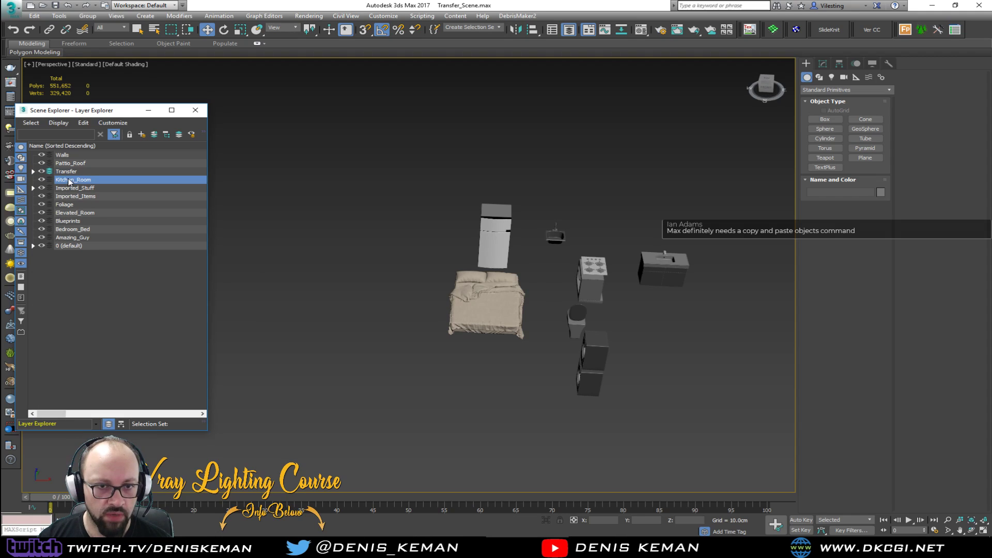
left_click(83, 247, "shift")
right_click(111, 247)
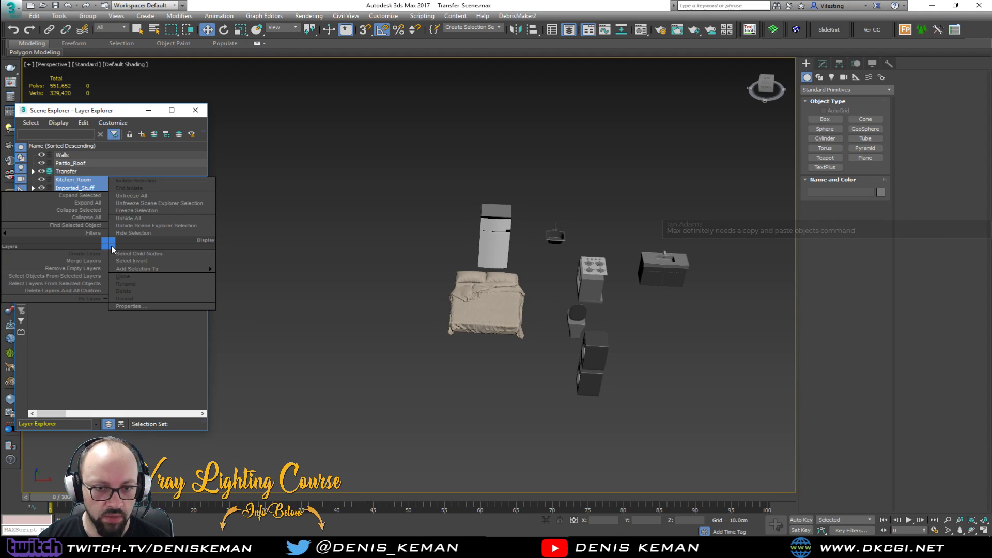
right_click(112, 247)
right_click(108, 244)
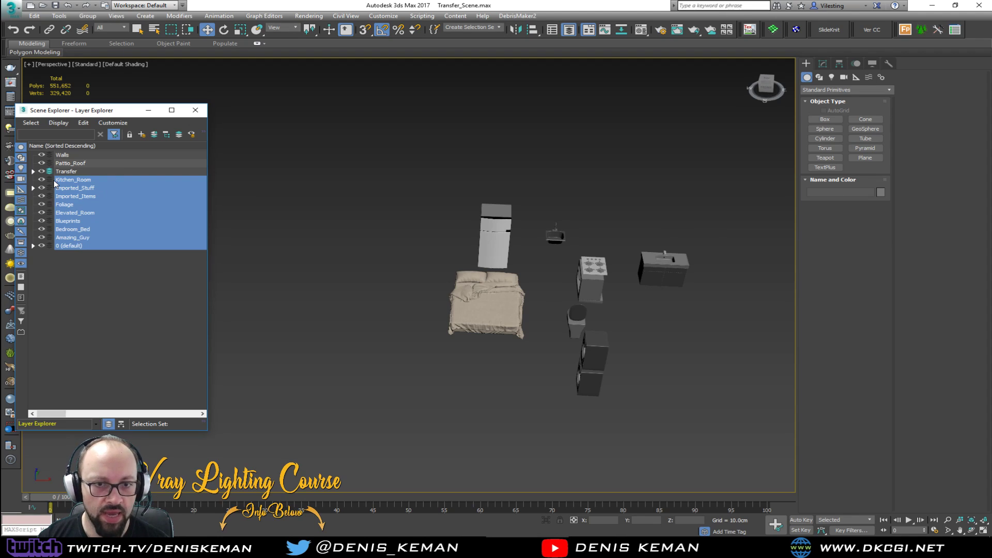
left_click(74, 202)
Delete the empty Kitchen_Room layer and the patio roof layer
left_click(77, 181)
right_click(113, 185)
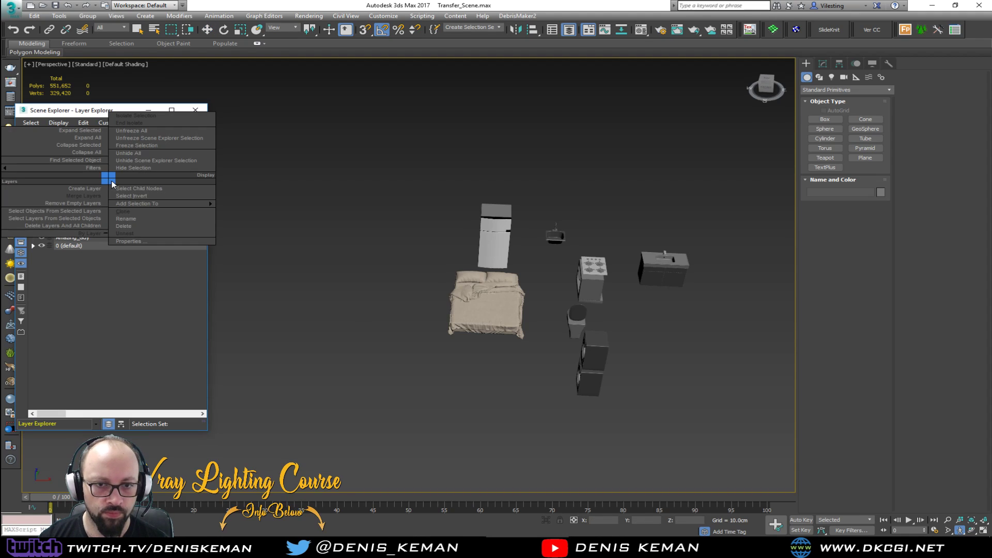
left_click(137, 226)
left_click(71, 176)
right_click(112, 177)
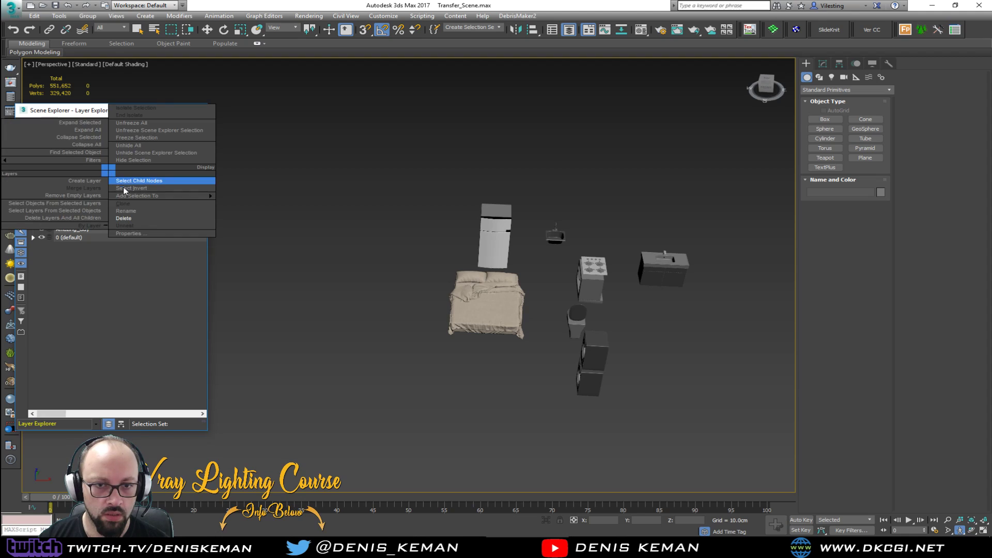
left_click(123, 218)
left_click(71, 175)
right_click(112, 175)
left_click(124, 216)
Delete the empty Imported_Items and Foliage layers
left_click(76, 180)
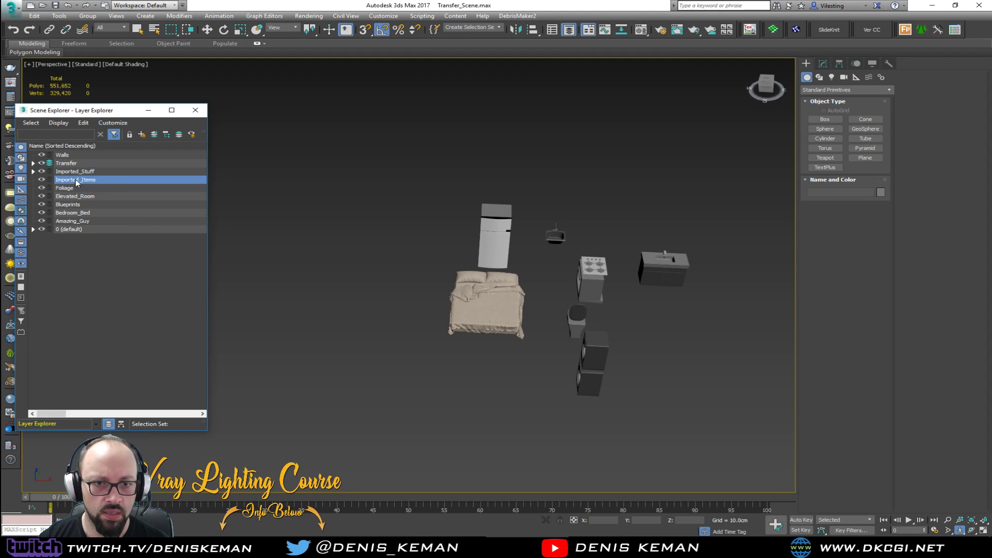
right_click(111, 179)
left_click(123, 218)
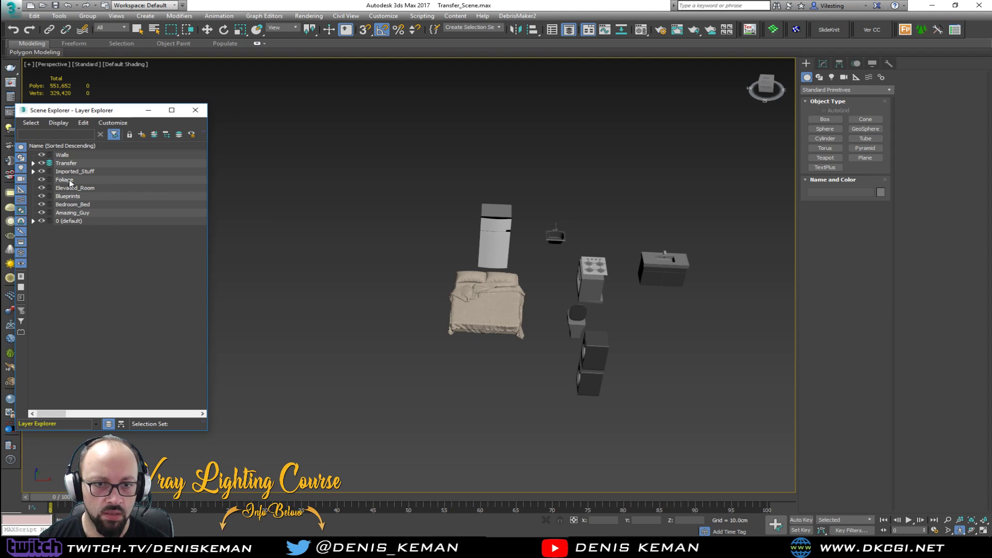
left_click(69, 180)
right_click(118, 181)
left_click(129, 221)
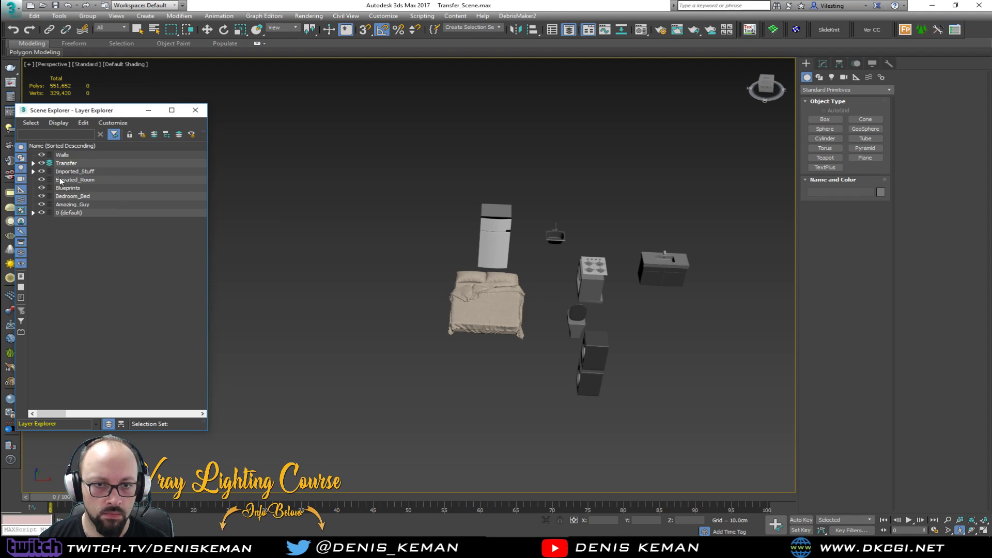
Delete the Elevated_Room, Blueprints and Bedroom_Bed layers together
right_click(113, 184)
key("Escape")
left_click(67, 180)
left_click(70, 197, "shift")
right_click(113, 198)
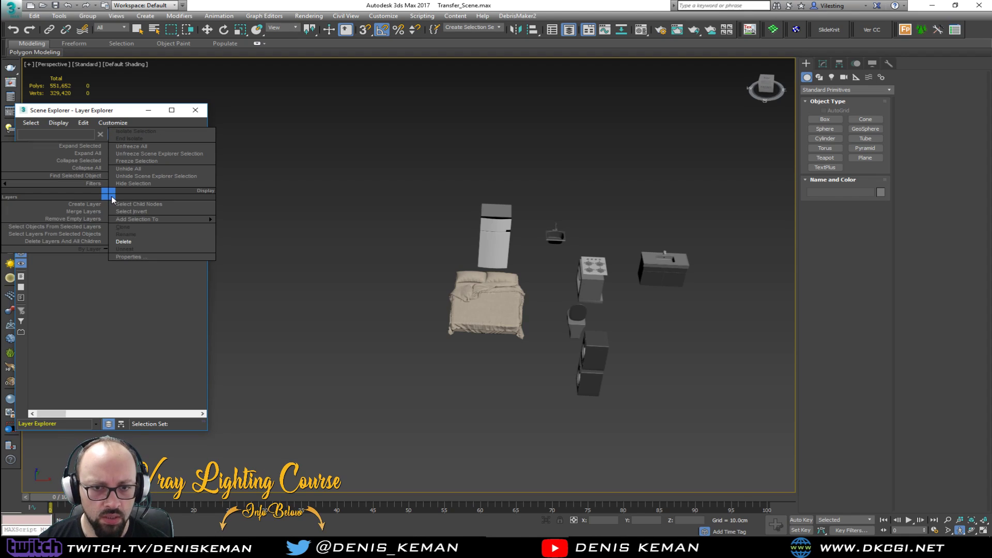
left_click(130, 237)
Delete the empty Amazing_Guy layer
left_click(81, 182)
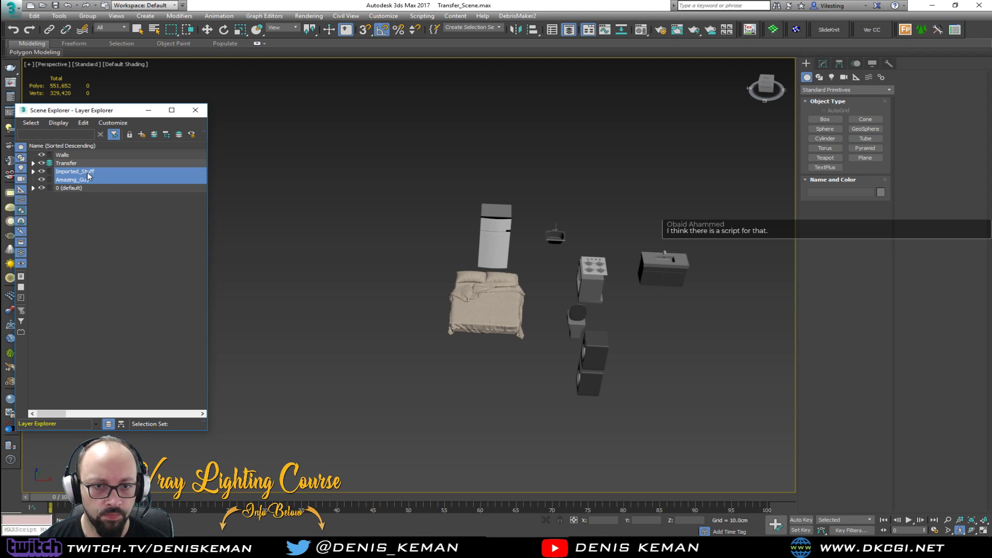
right_click(110, 178)
right_click(112, 217)
right_click(111, 217)
left_click(84, 294)
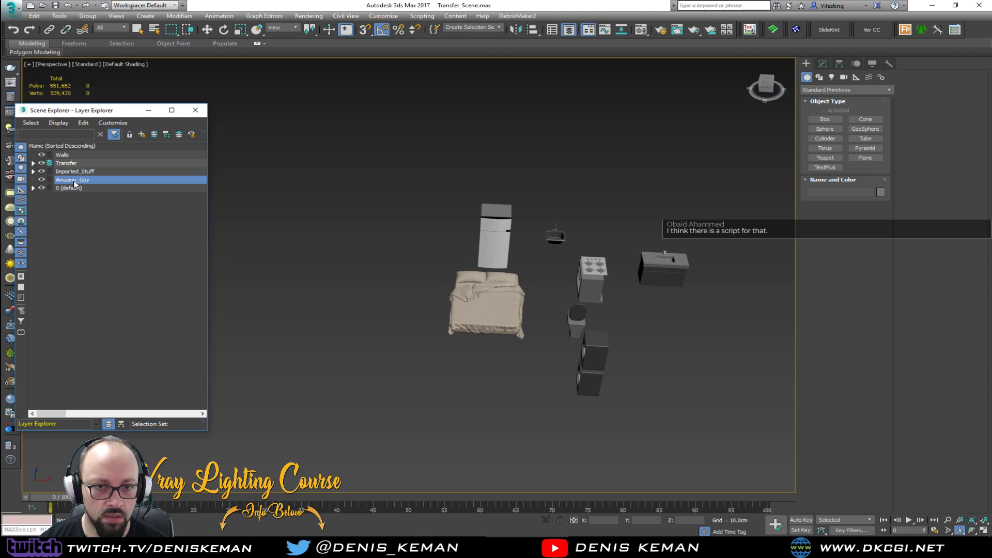
right_click(111, 180)
left_click(136, 217)
Try to delete the Imported_Stuff layer and check its contents
left_click(68, 180)
right_click(116, 180)
left_click(73, 172)
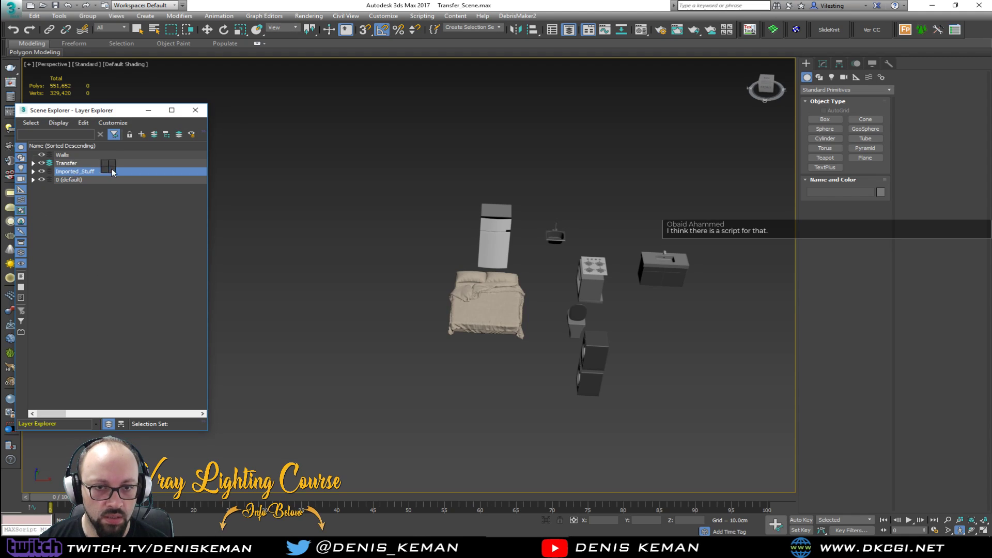
right_click(110, 168)
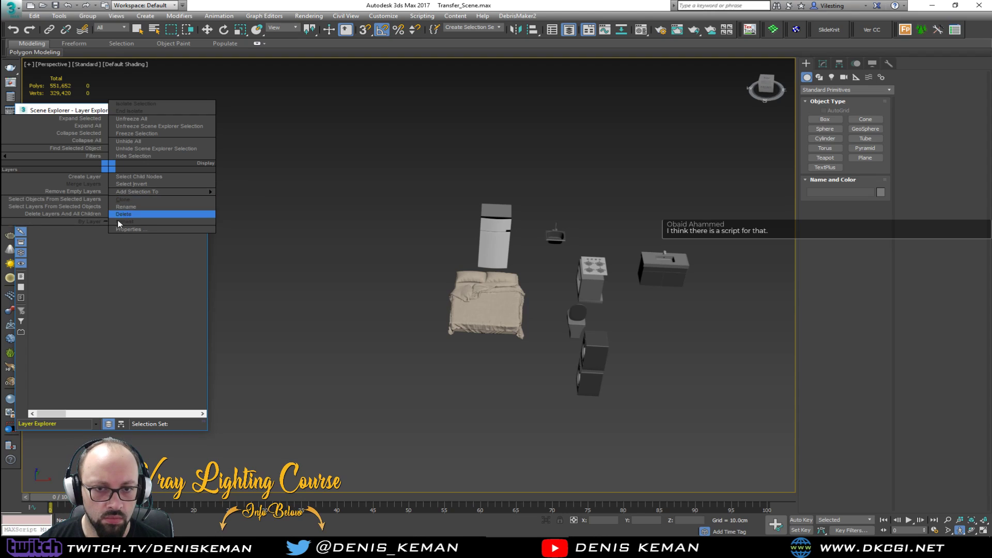
left_click(33, 172)
left_click(32, 172)
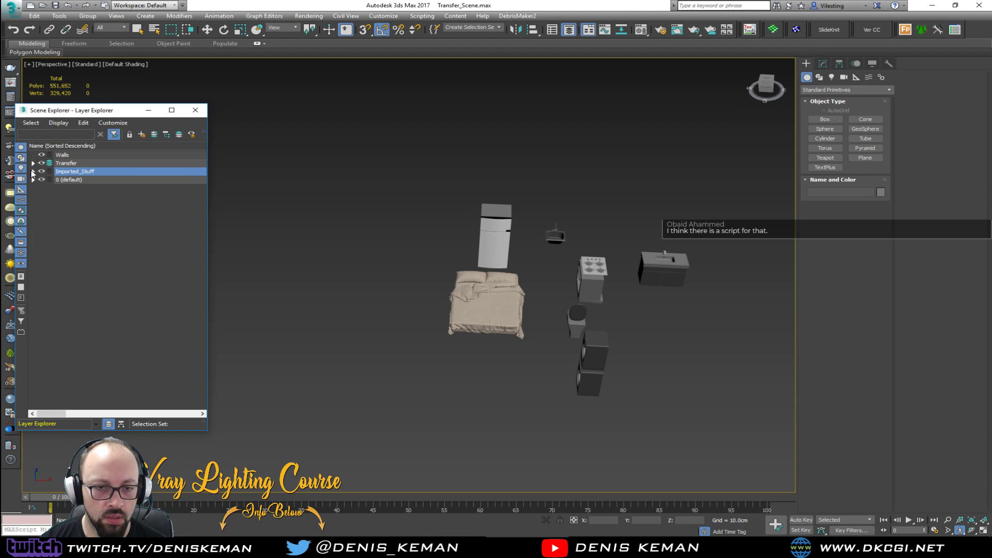
Delete the empty Walls layer and close the Layer Explorer
left_click(62, 155)
right_click(105, 155)
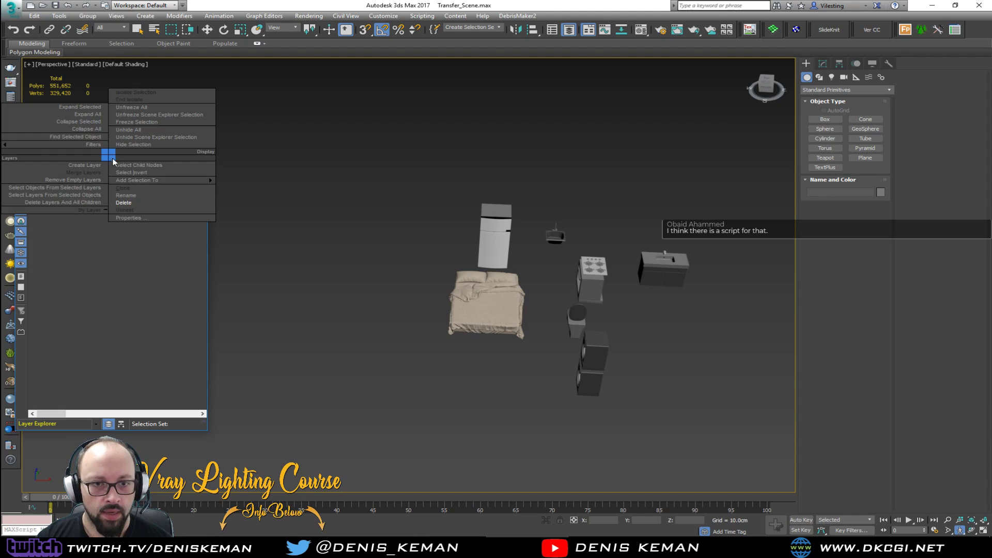
left_click(119, 202)
left_click(195, 111)
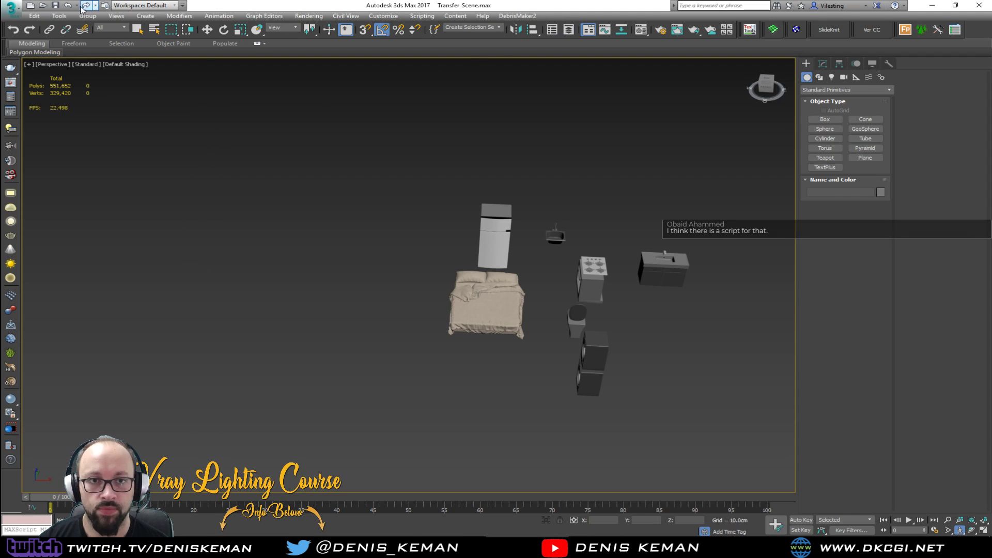
Save Transfer_Scene.max and open the recent Industrial_Scene_)1.max, adopting the file's unit scale
left_click(11, 7)
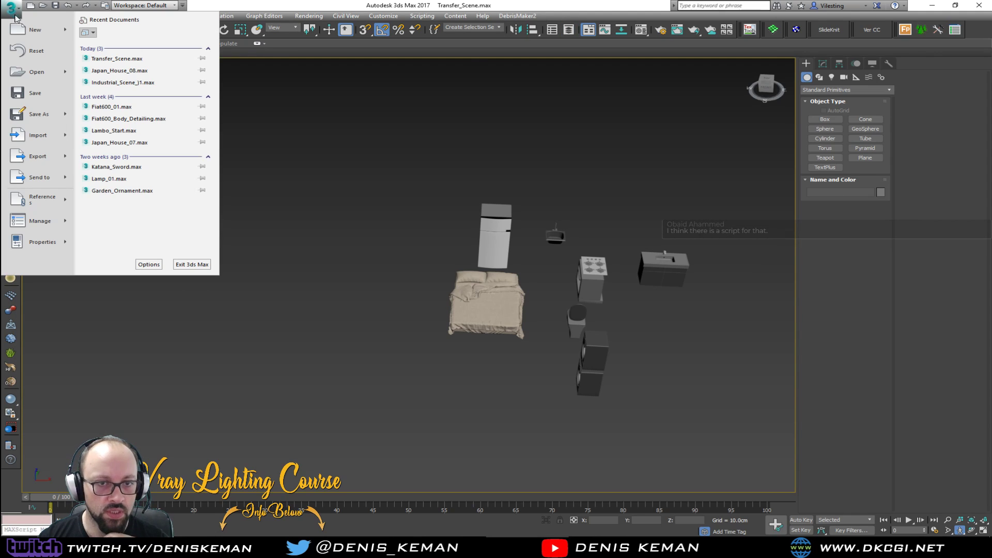
left_click(33, 92)
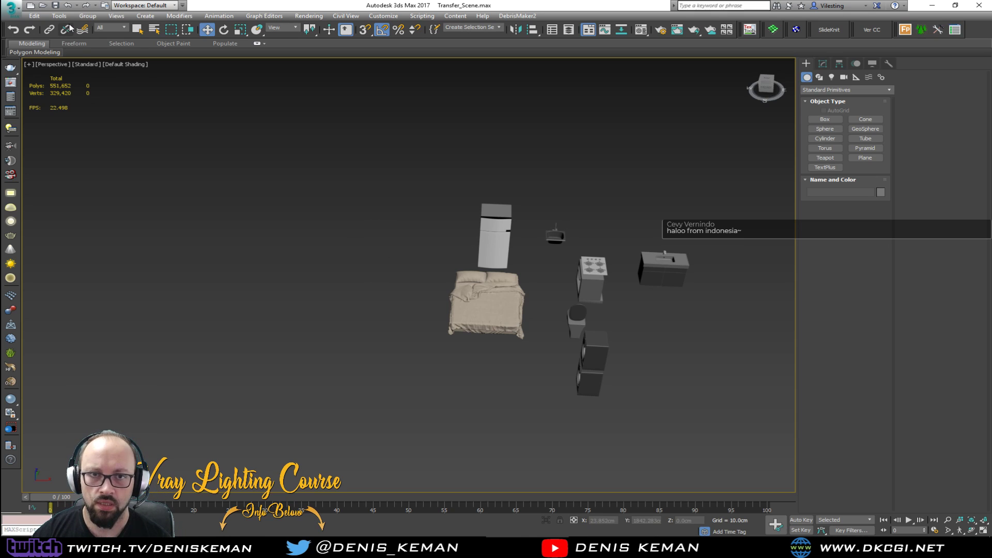
left_click(16, 9)
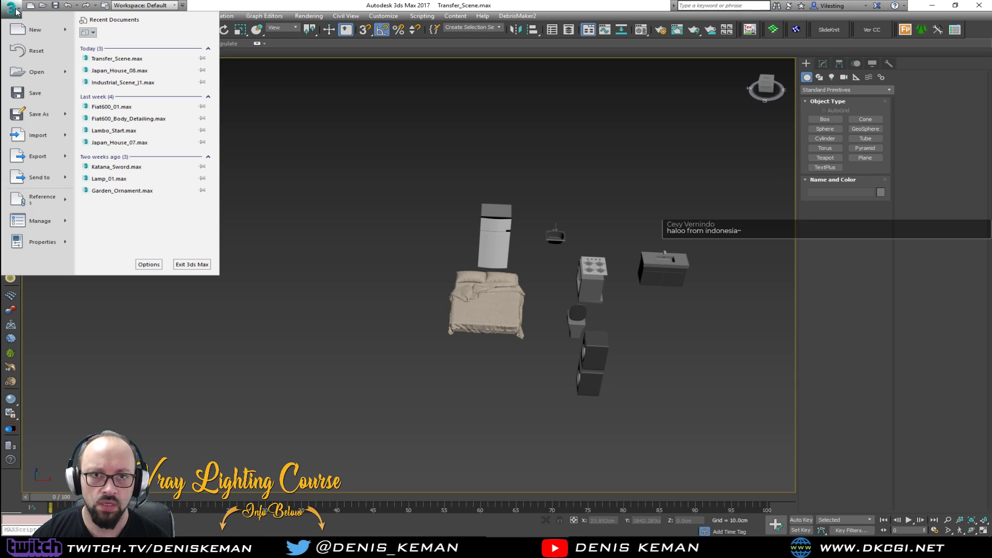
left_click(121, 82)
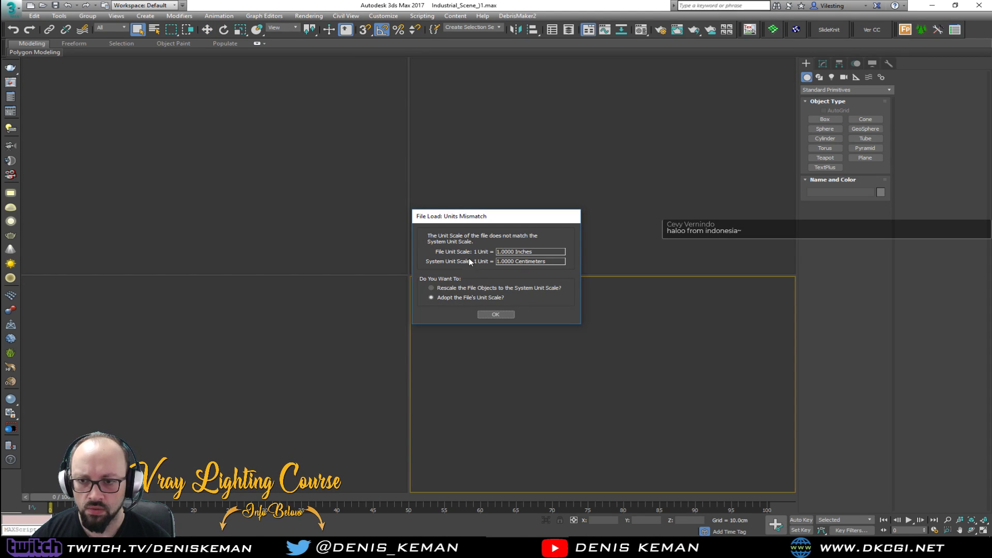
left_click(499, 314)
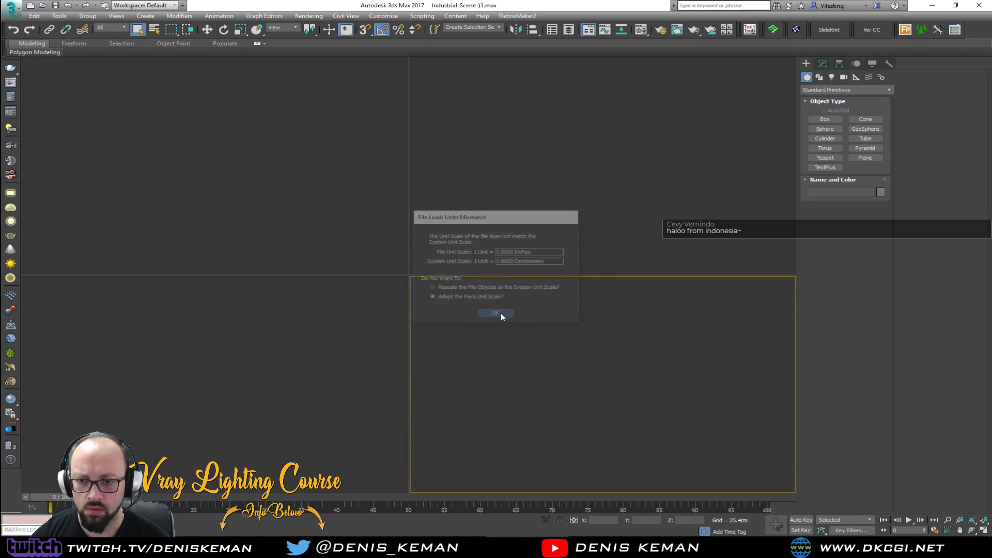
Change the scene's system unit scale to centimeters and accept the units setup
left_click(396, 16)
left_click(408, 133)
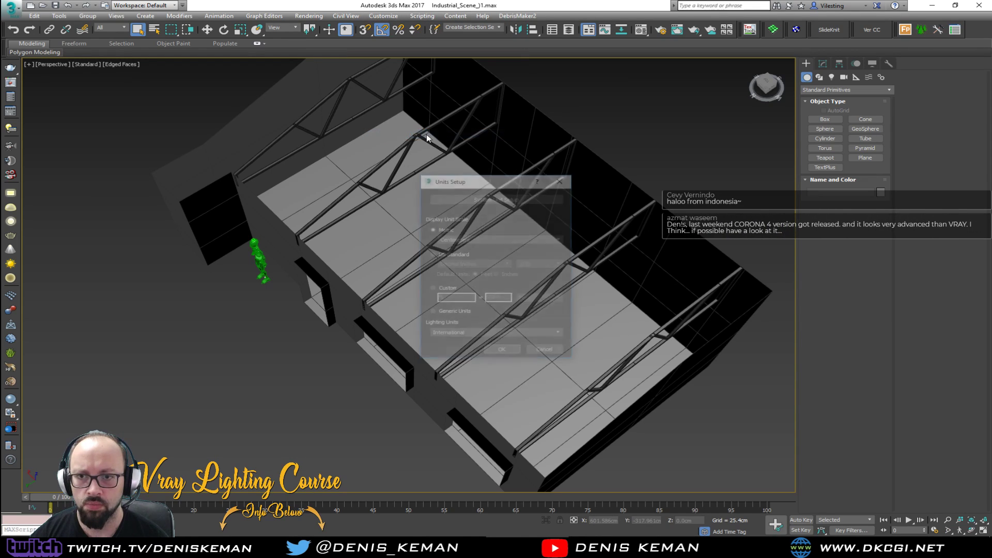
left_click(483, 198)
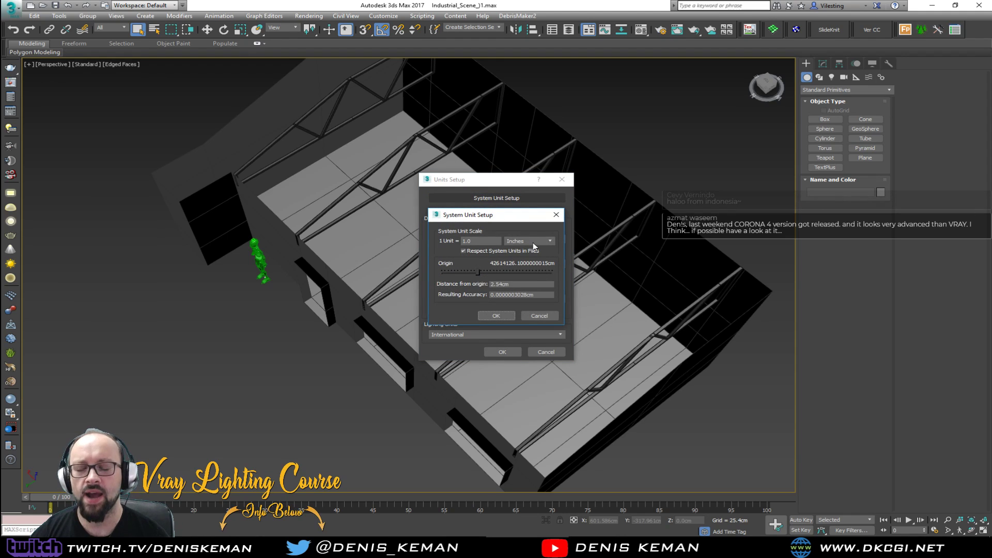
left_click_drag(504, 223, 654, 187)
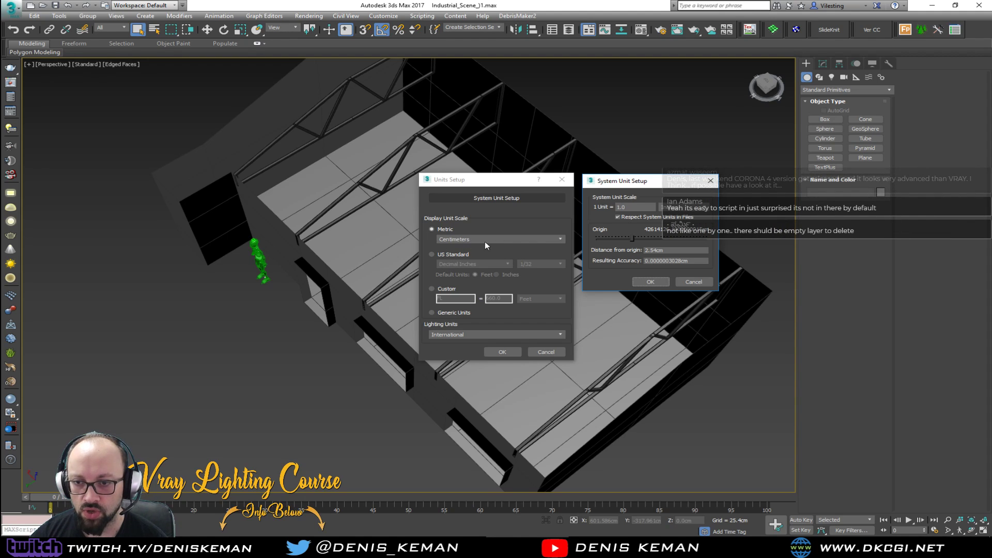
left_click(683, 210)
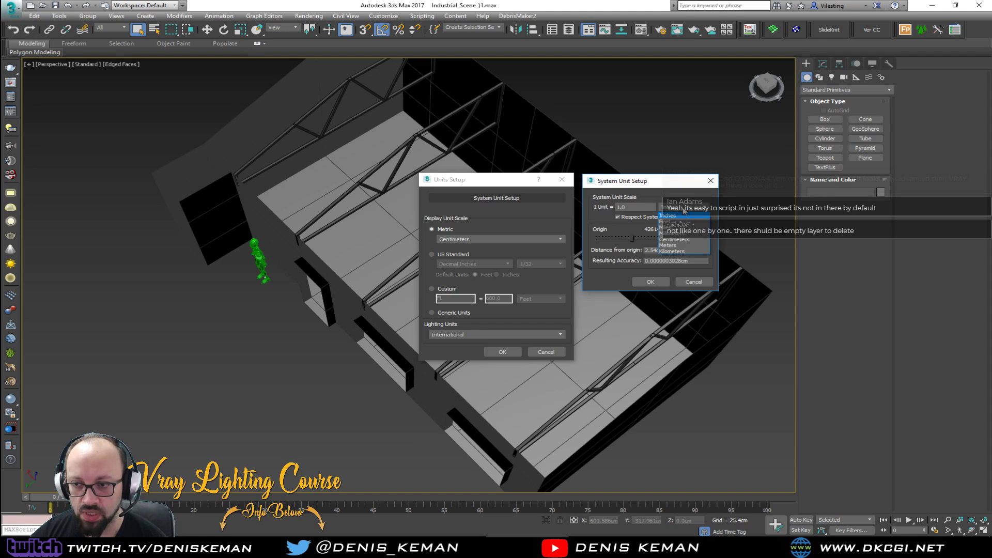
left_click(678, 240)
left_click(650, 283)
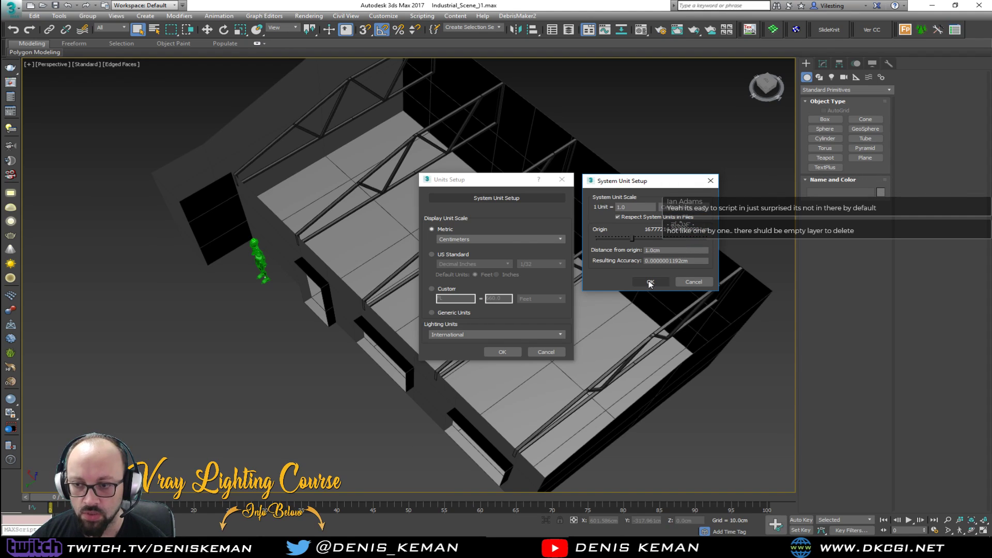
left_click(502, 352)
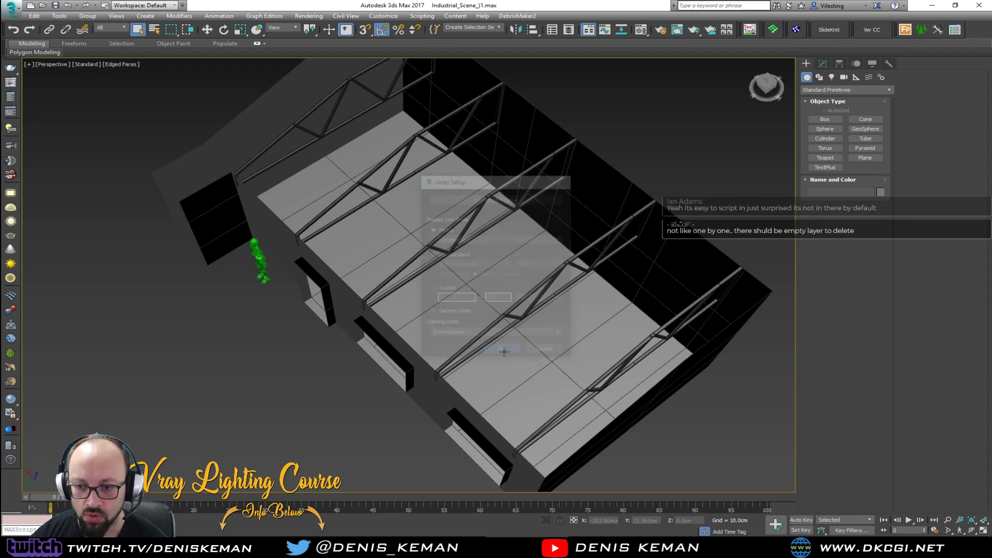
Select the green Amazing_Guy figure beside the building and measure its dimensions with the Measure utility
left_click(264, 282)
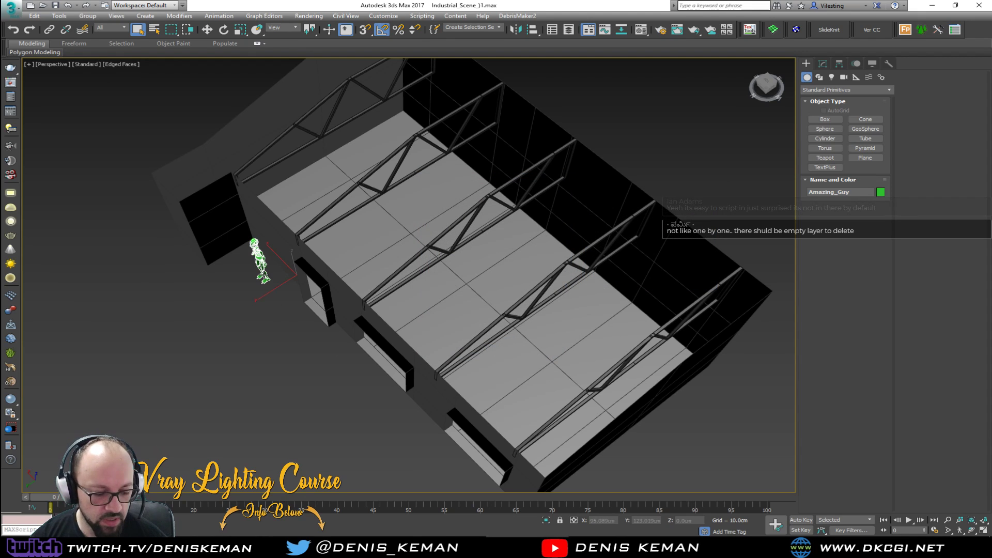
key("z")
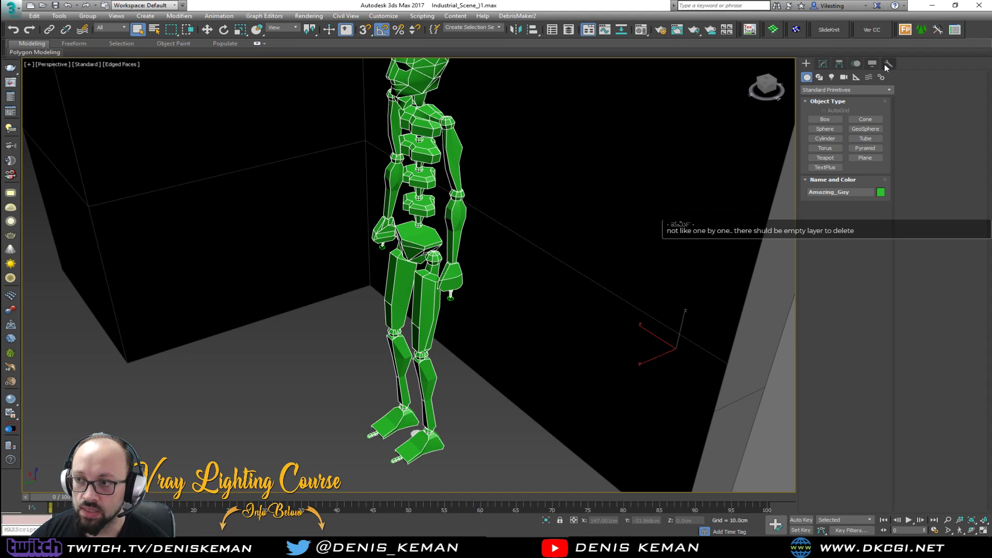
left_click(886, 64)
left_click(845, 153)
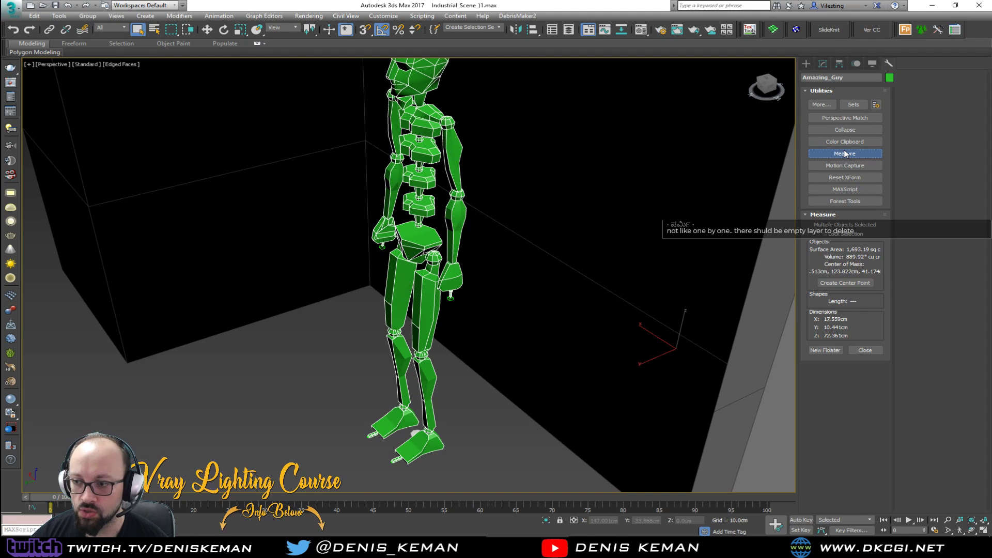
scroll(471, 337, "down", 3)
middle_click_drag(471, 337, 490, 312, "alt")
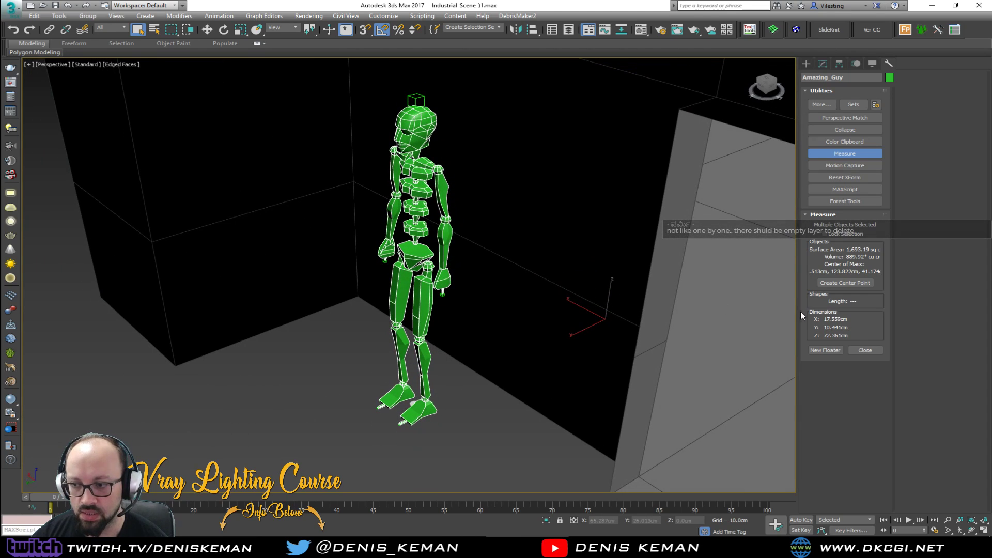
Select the building's Base mesh and examine its size relative to the green figure
left_click(482, 412)
scroll(496, 383, "down", 6)
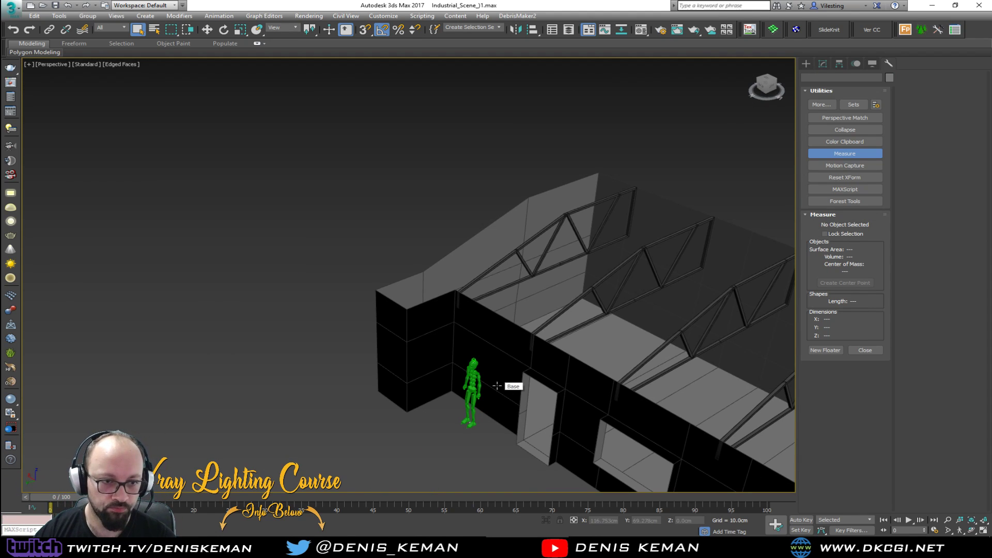
middle_click_drag(496, 356, 314, 313)
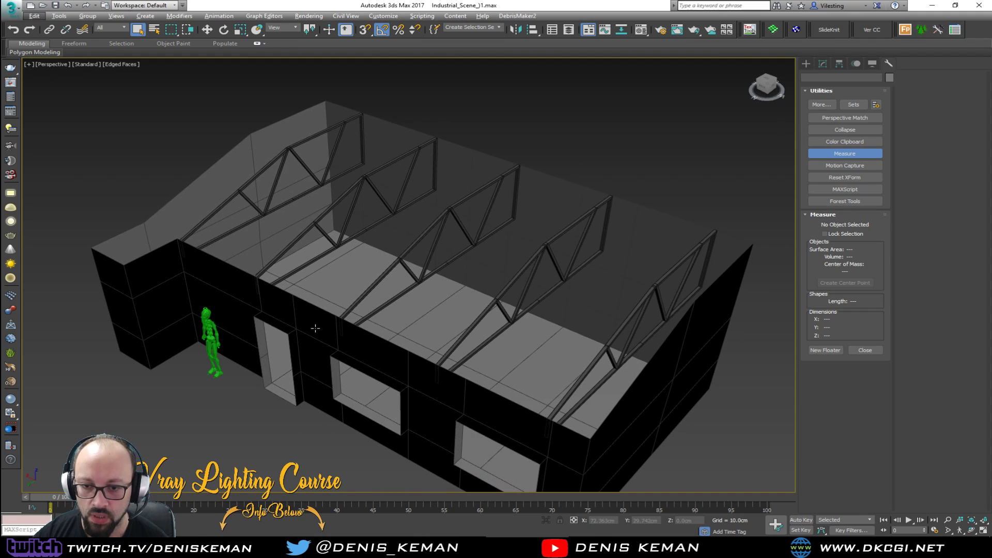
left_click(314, 313)
left_click(822, 63)
middle_click_drag(514, 314, 501, 223)
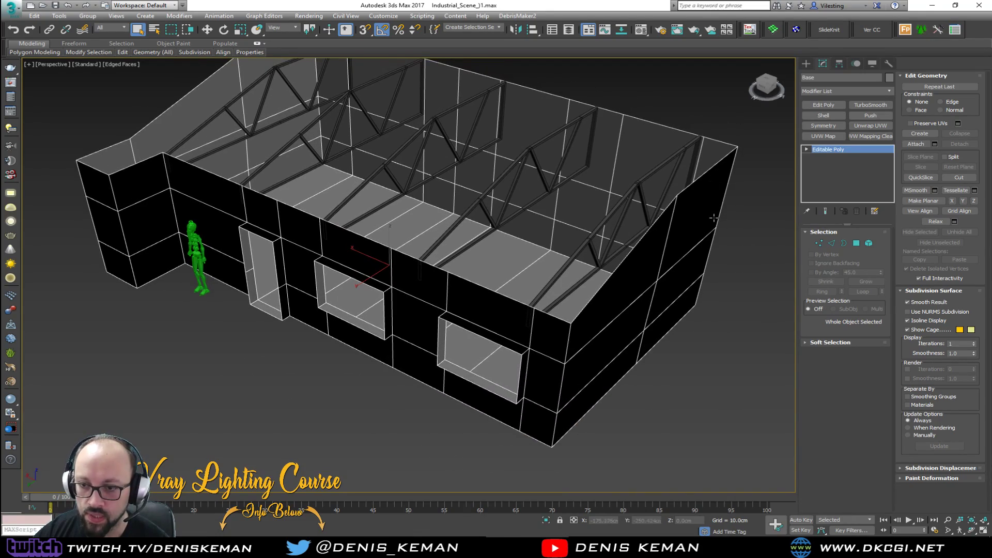
mouse_move(569, 252)
middle_mouse_down("alt")
mouse_move(447, 255)
mouse_move(567, 255)
middle_mouse_up("alt")
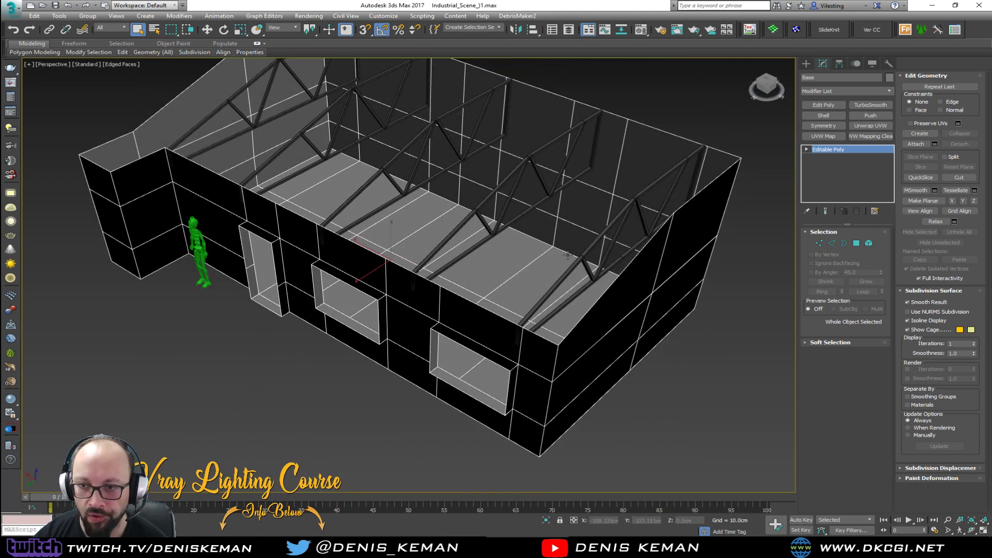
left_click(715, 376)
left_click(611, 337)
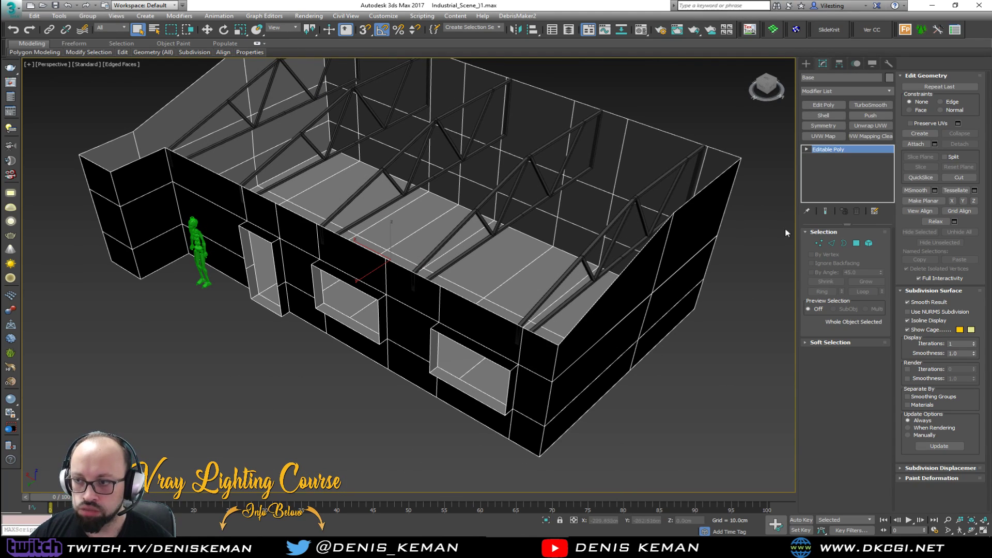
Create a box about 56 × 97 × 119 cm at the building's near corner to gauge wall height, and delete it
left_click(808, 68)
left_click(825, 119)
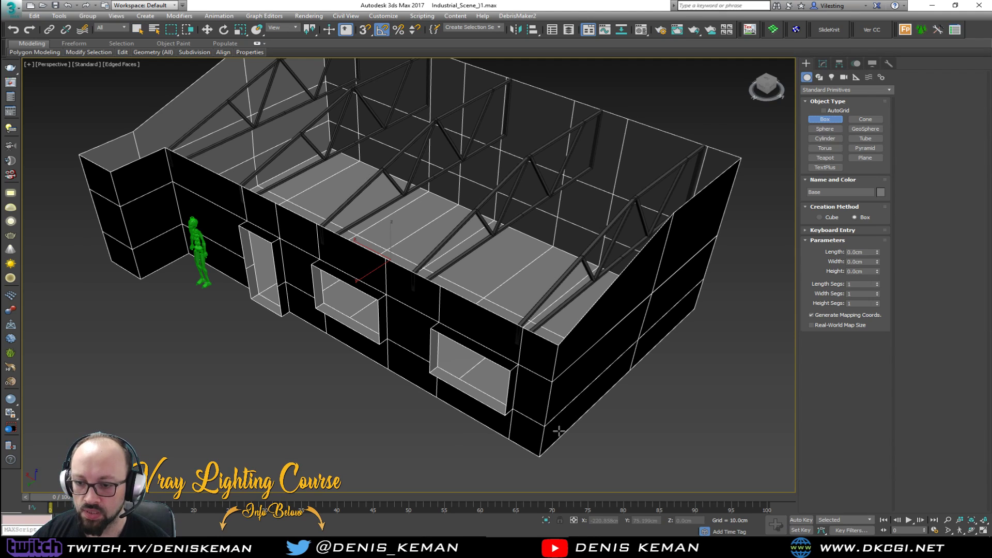
left_click_drag(538, 449, 488, 350)
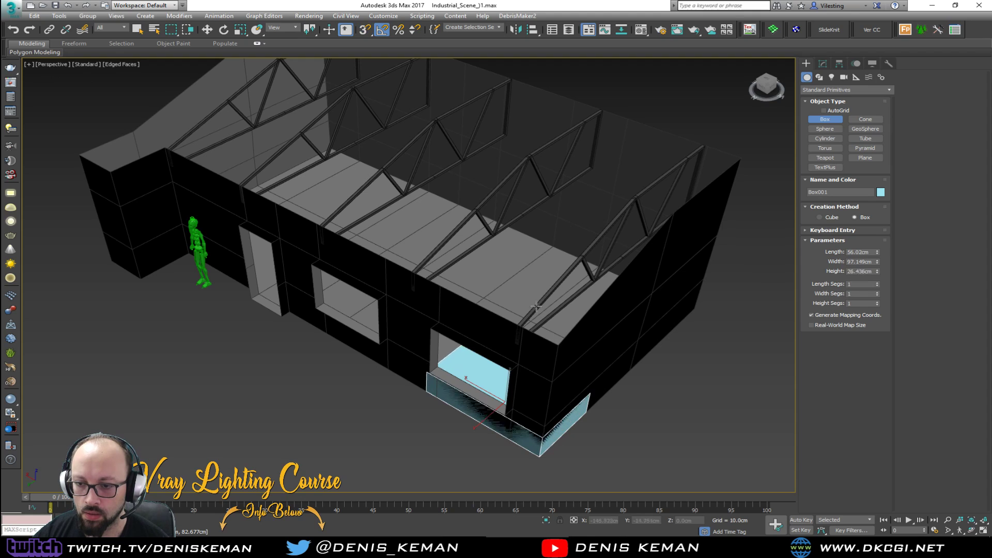
left_click(553, 188)
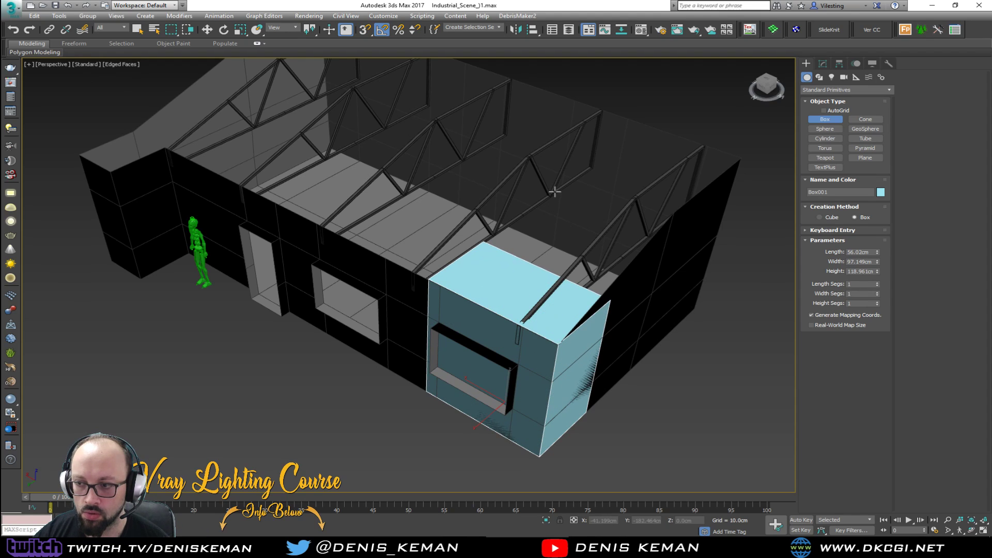
middle_click_drag(558, 357, 429, 309, "alt")
right_click(369, 248)
scroll(369, 248, "down", 3)
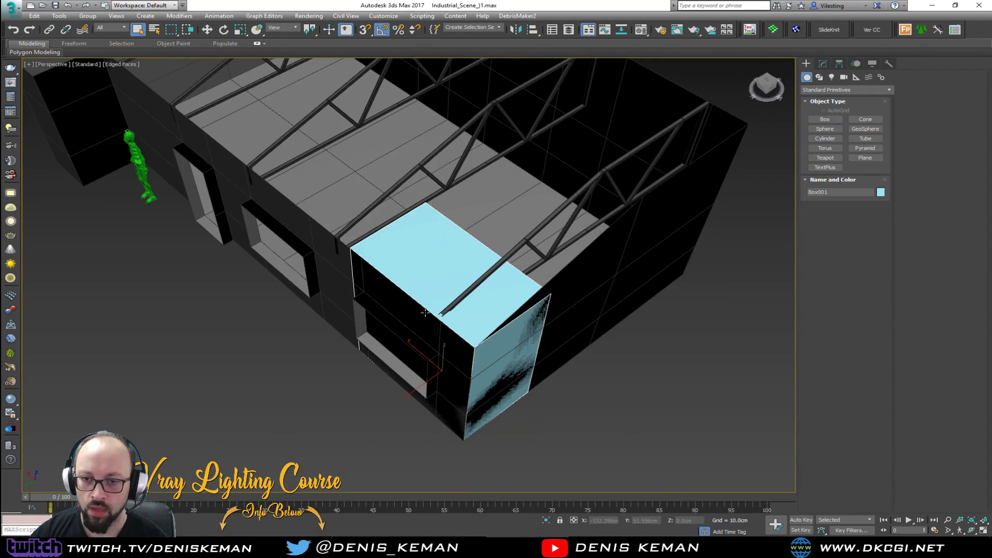
key("Delete")
Reload Industrial_Scene_)1.max without saving the changes, adopting the file's unit scale
left_click(16, 8)
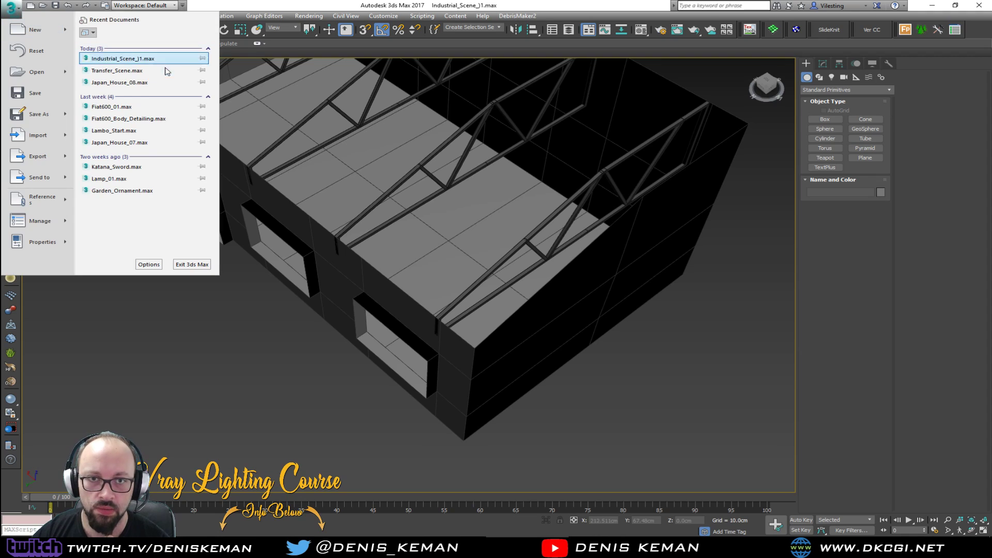
left_click(495, 287)
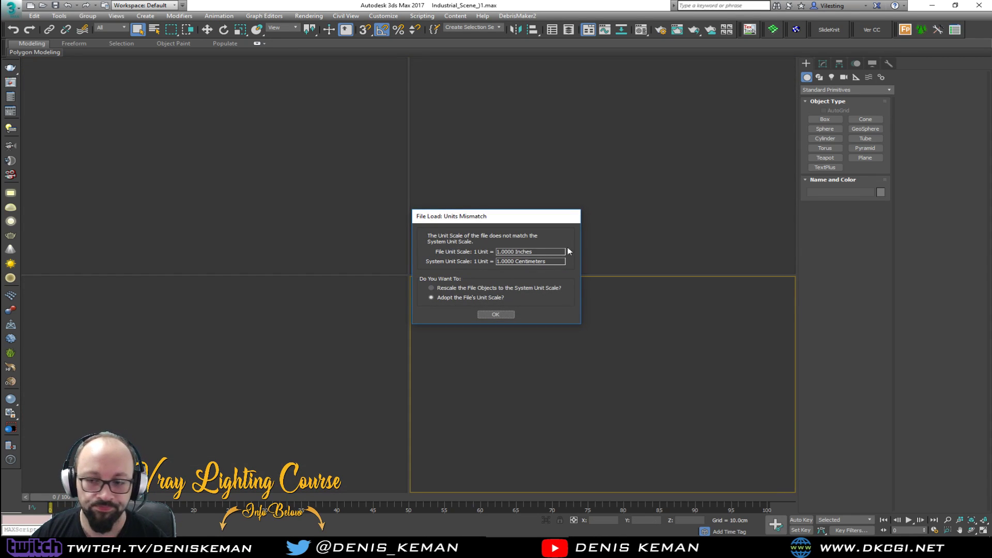
left_click(495, 316)
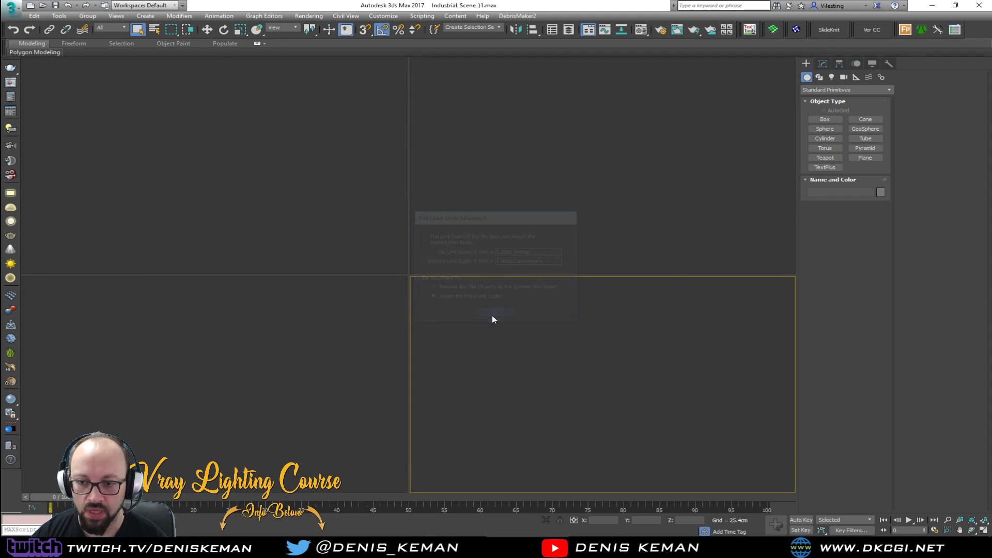
Enable snapping and measure the wall height at the building's near corner with a Tape helper from top to base
left_click(424, 298)
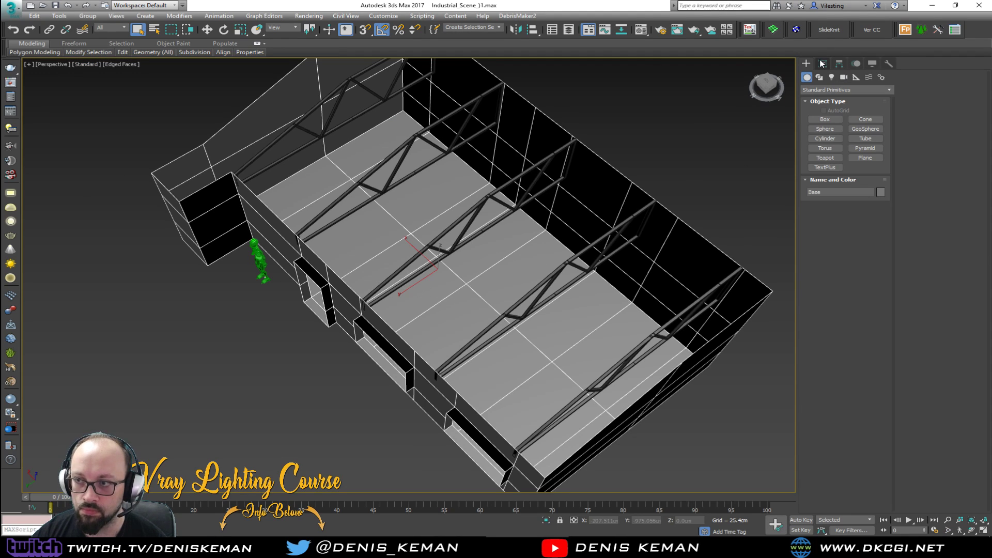
middle_click_drag(517, 232, 429, 202, "alt")
scroll(429, 201, "up", 5)
left_click(868, 77)
left_click(855, 79)
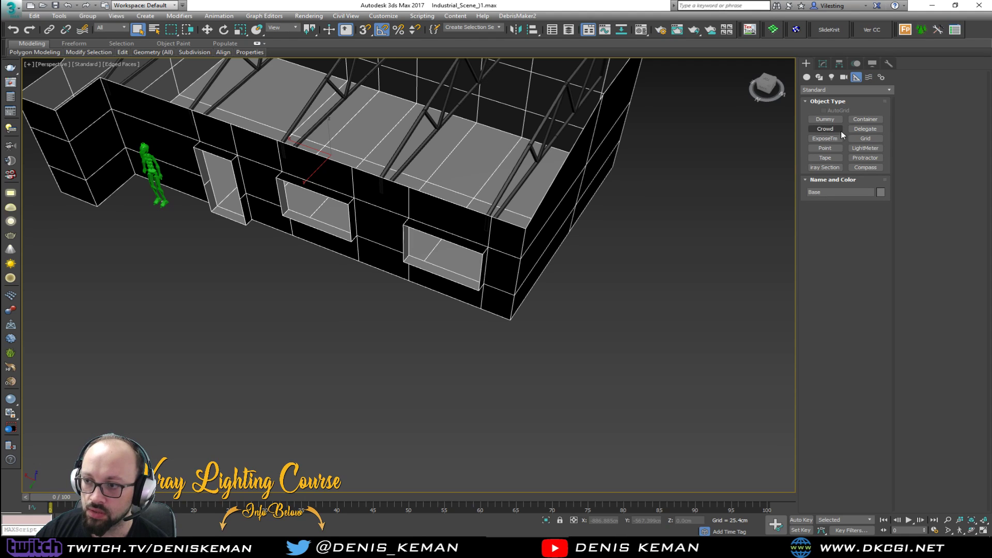
left_click(825, 157)
middle_click_drag(538, 243, 429, 266, "alt")
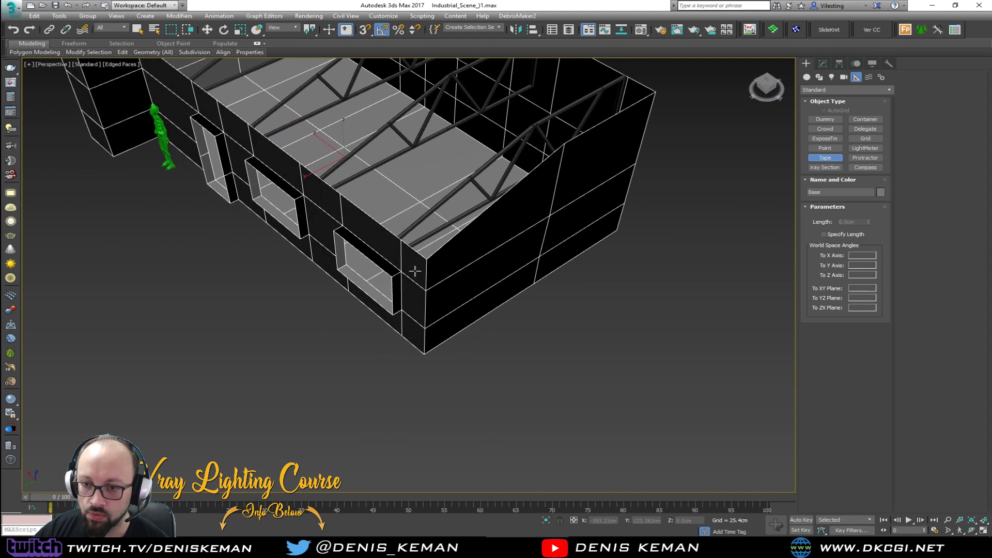
key("s")
left_click(437, 273)
left_click_drag(437, 274, 427, 352)
Measure the wall height at the end wall's far corner with a second Tape helper and check its length parameter
middle_click_drag(452, 339, 387, 262, "alt")
left_click_drag(627, 215, 614, 396)
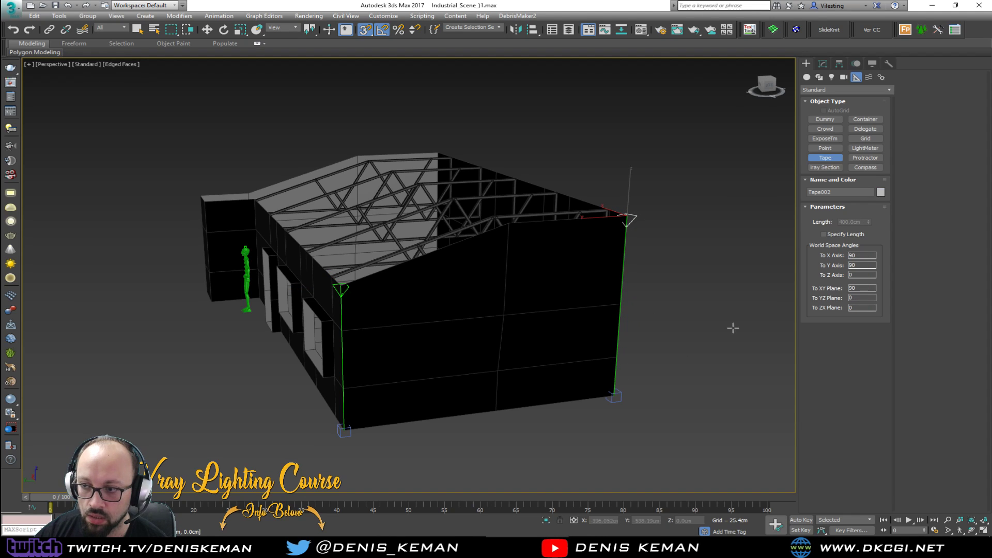
right_click(661, 251)
middle_click_drag(656, 243, 841, 119, "alt")
left_click(822, 63)
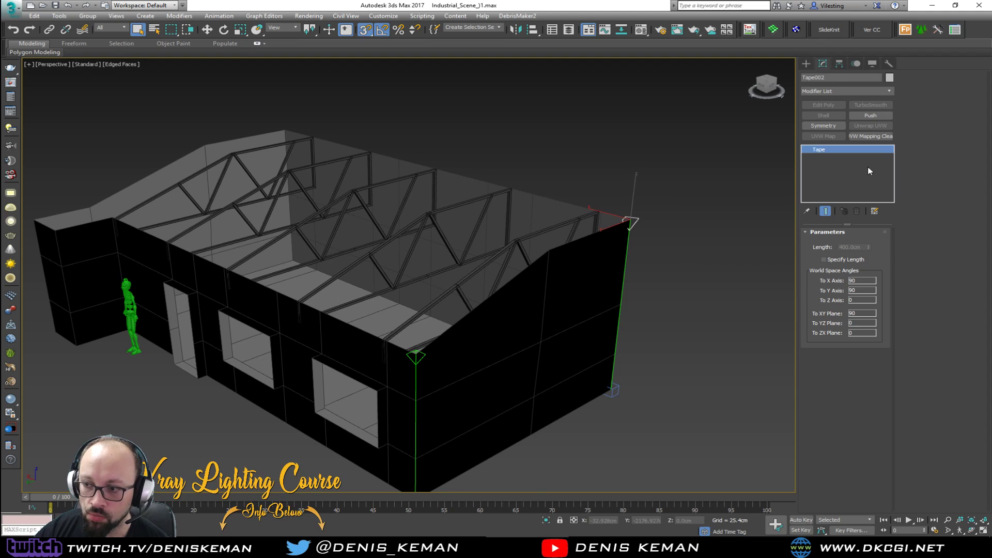
left_click(659, 278)
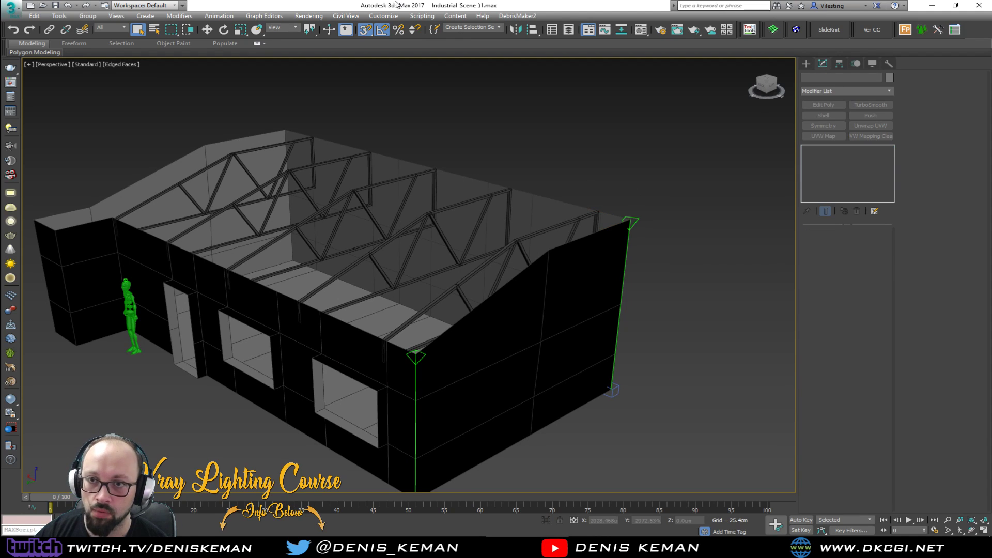
Set the scene's system unit scale to 1 unit = 1 centimeter and accept the units setup
left_click(392, 17)
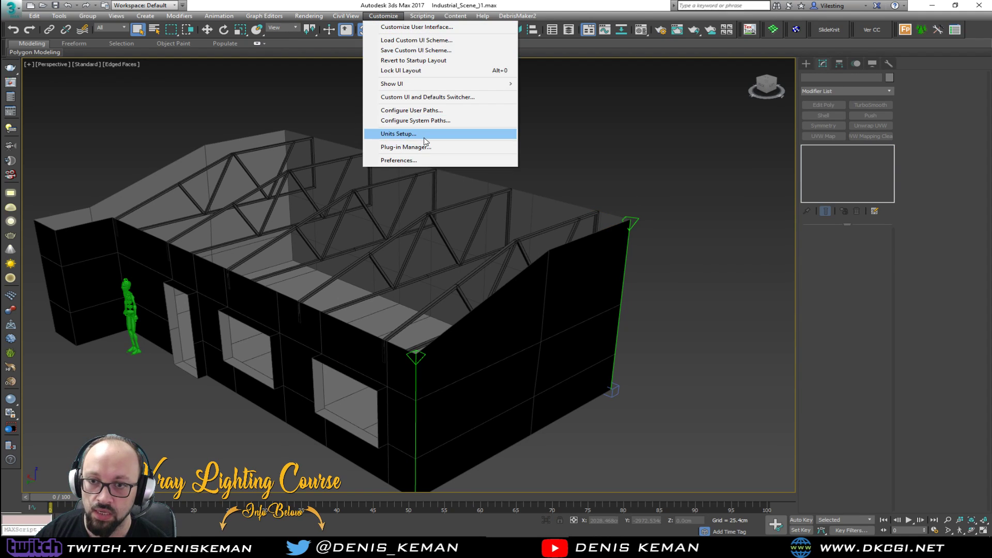
left_click(408, 133)
left_click(506, 200)
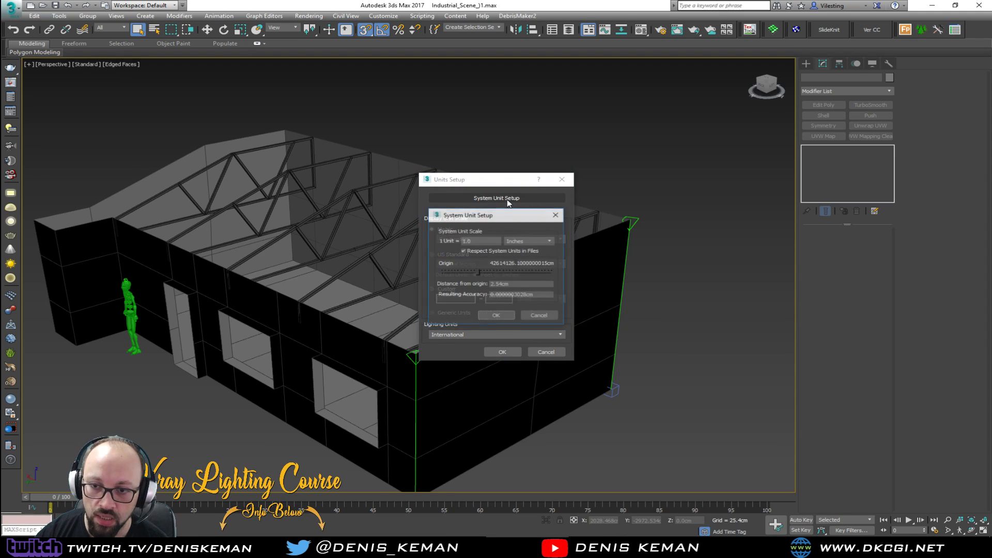
left_click(529, 241)
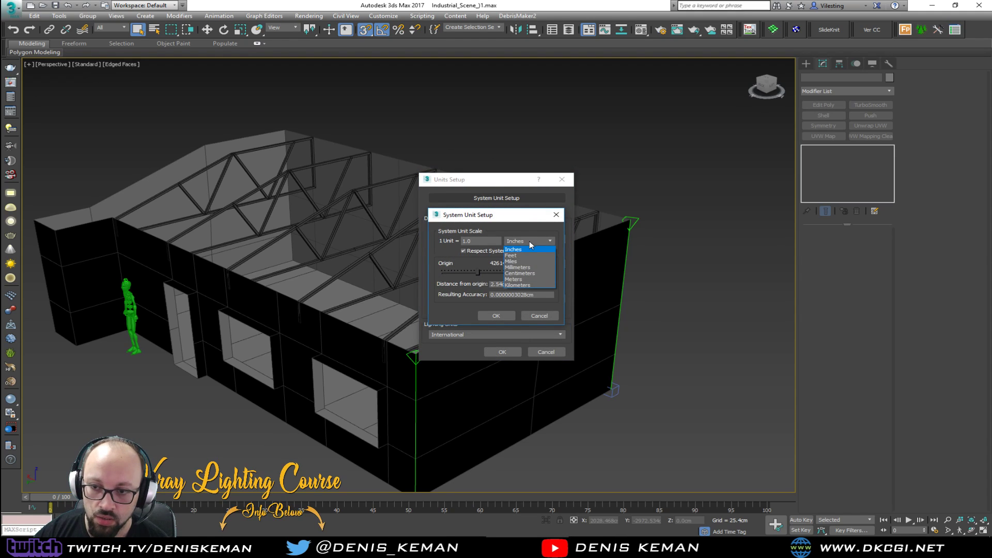
left_click(520, 273)
left_click(505, 315)
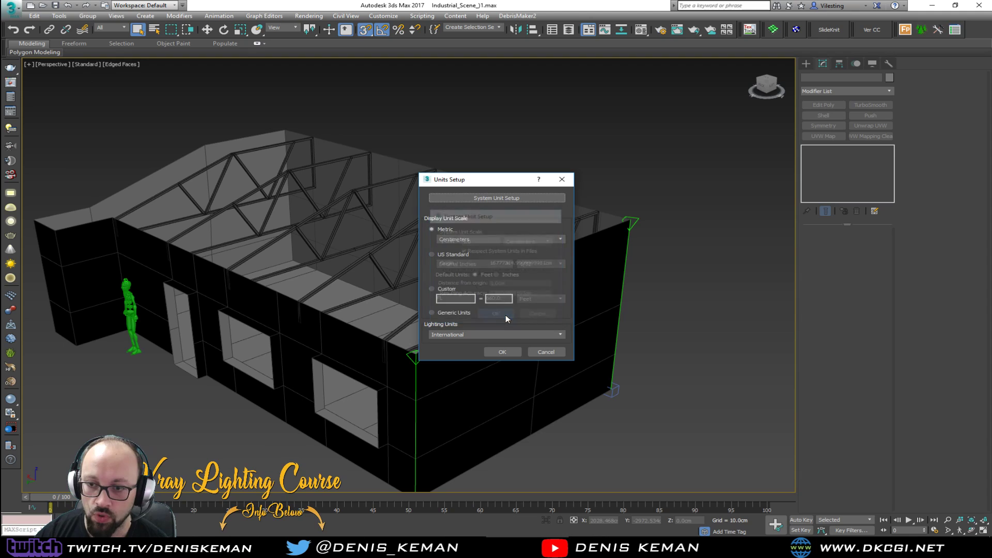
left_click(502, 352)
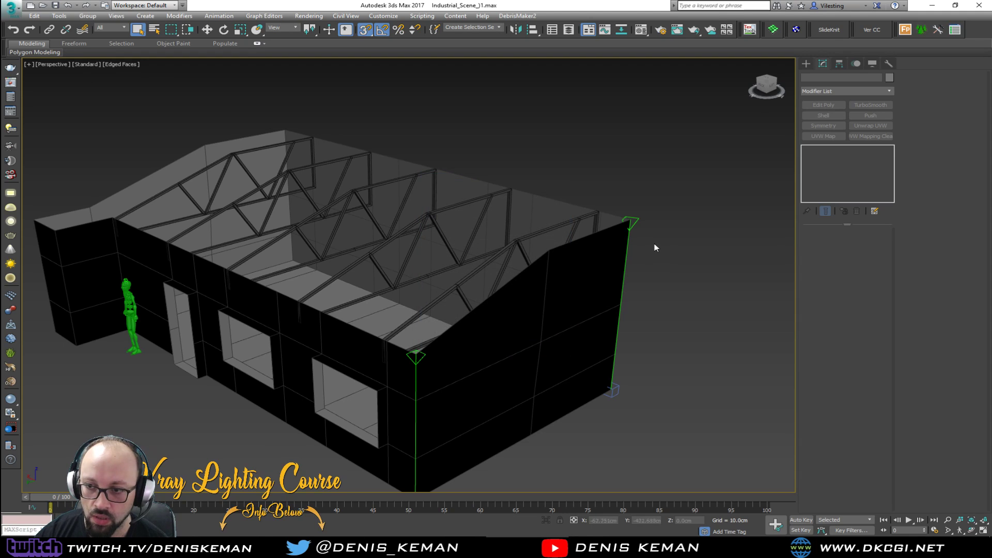
Give the Tape helper at the end wall's far corner a specified length of 400 cm to compare with the wall
left_click(637, 220)
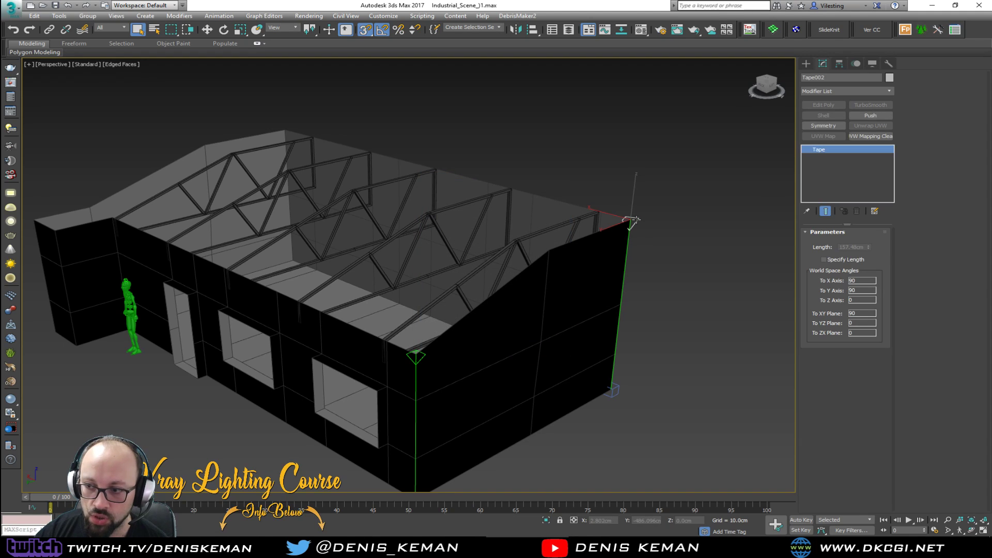
left_click(844, 260)
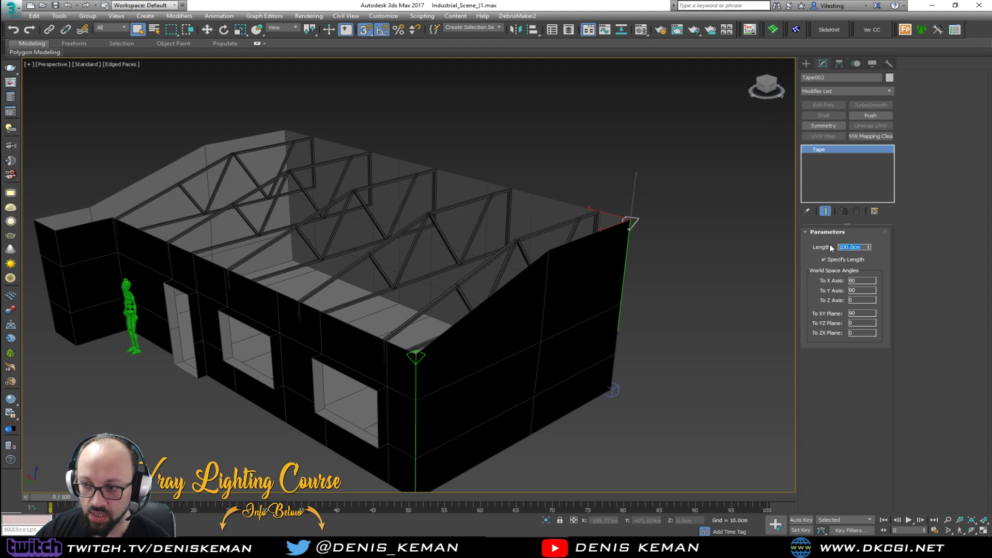
key("Return")
scroll(593, 274, "down", 5)
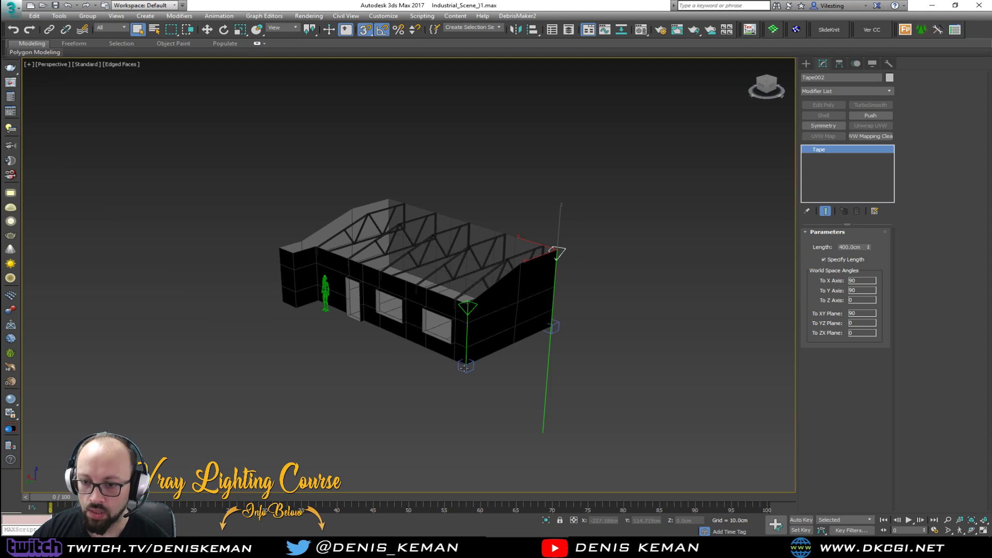
left_click(650, 286)
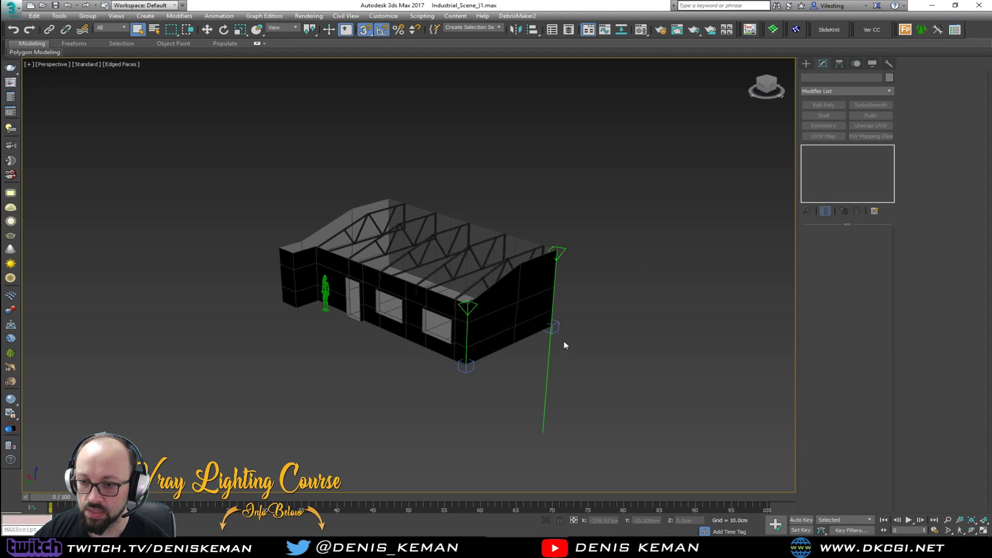
Delete both Tape helpers from the building's near and far corners
left_click(554, 327)
key("Delete")
left_click(465, 365)
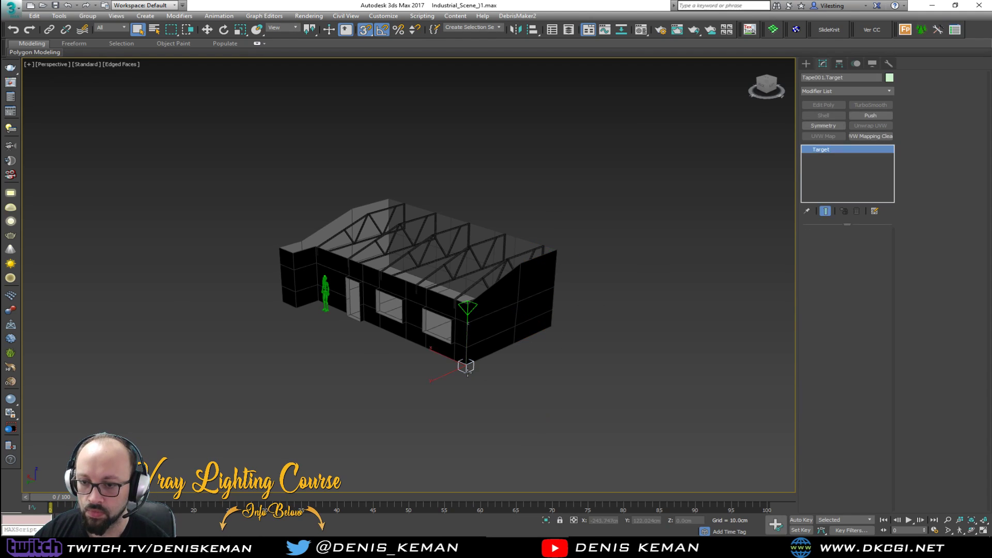
key("Delete")
Create a reference box about 62 × 62 cm beside the end wall with snapping off, and set its height to 400 cm
left_click(807, 63)
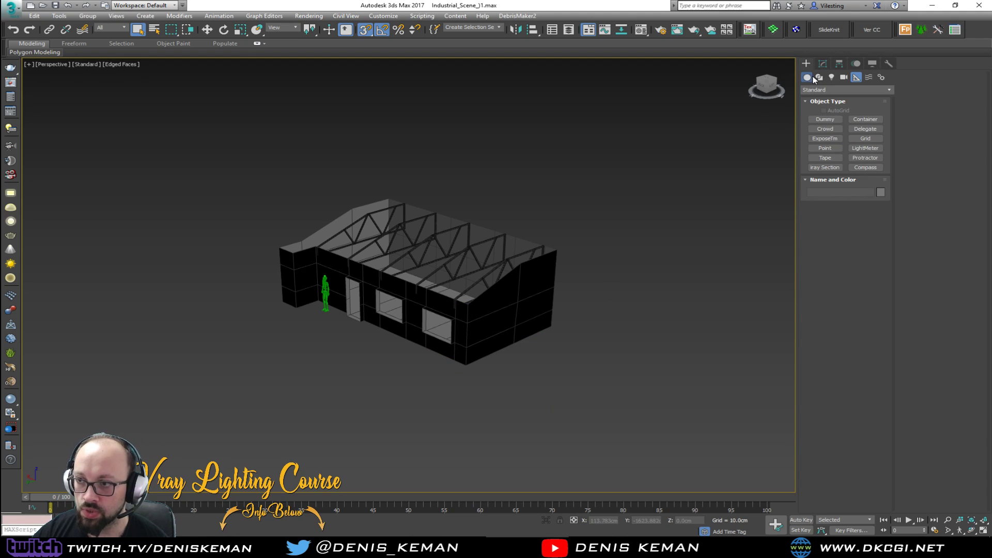
left_click(825, 119)
left_click_drag(573, 331, 576, 305)
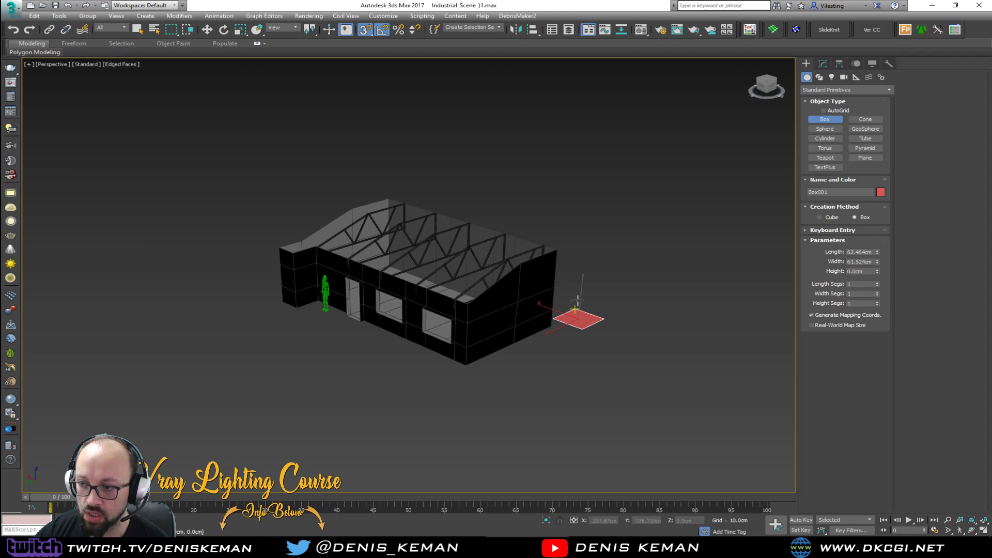
key("s")
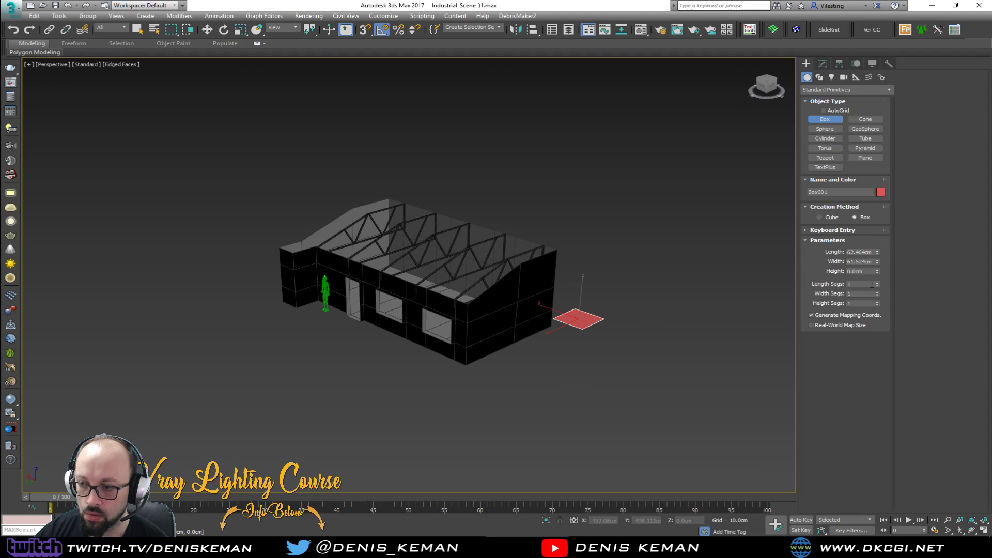
double_click(870, 272)
type("400")
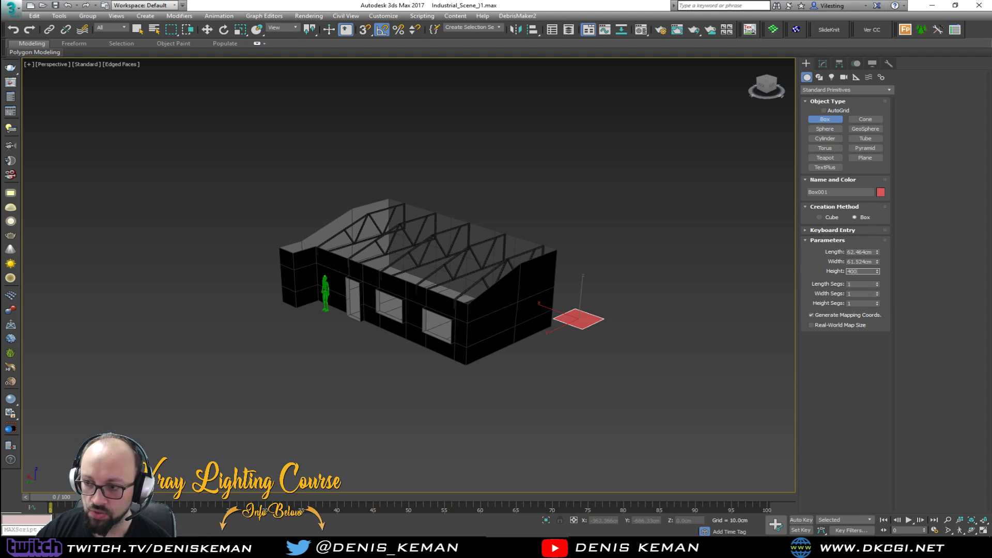
key("Return")
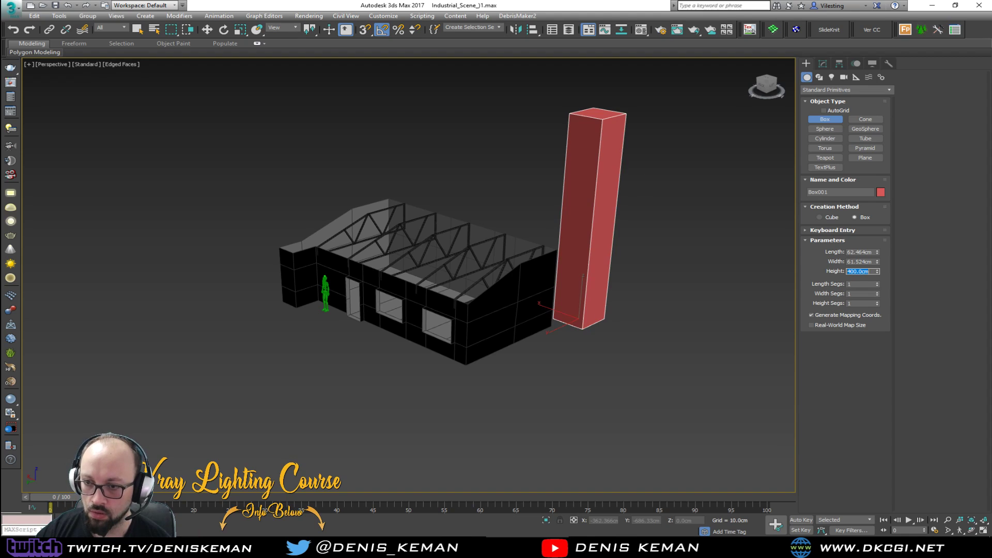
Copy the 400 cm box toward the building's near corner and set the copy's height to 300 cm
right_click(635, 283)
key("w")
left_click_drag(565, 326, 510, 355, "shift")
left_click(495, 311)
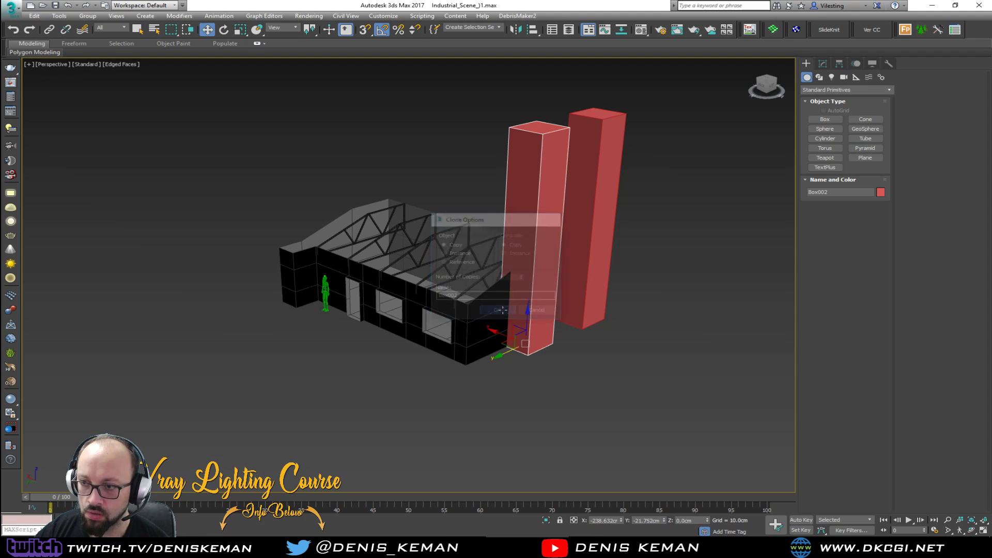
left_click(827, 65)
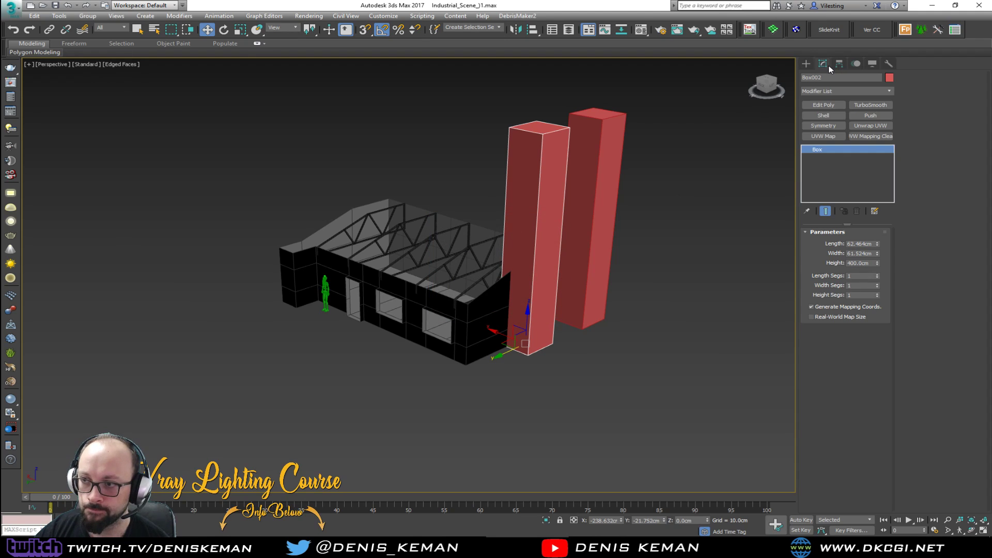
double_click(867, 264)
type("300")
key("Return")
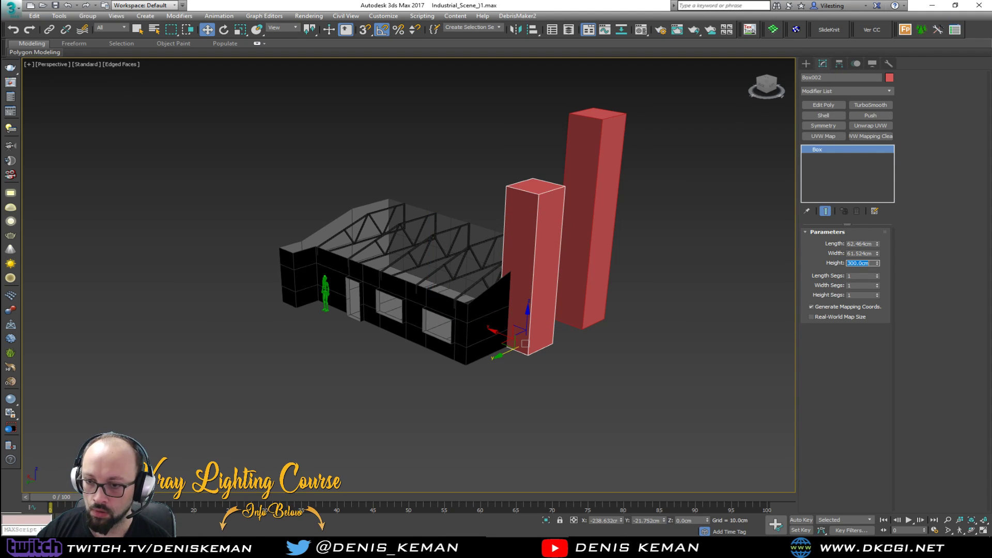
Snap the 300 cm box to the base of the near corner and the 400 cm box to the far corner's base
scroll(533, 343, "up", 2)
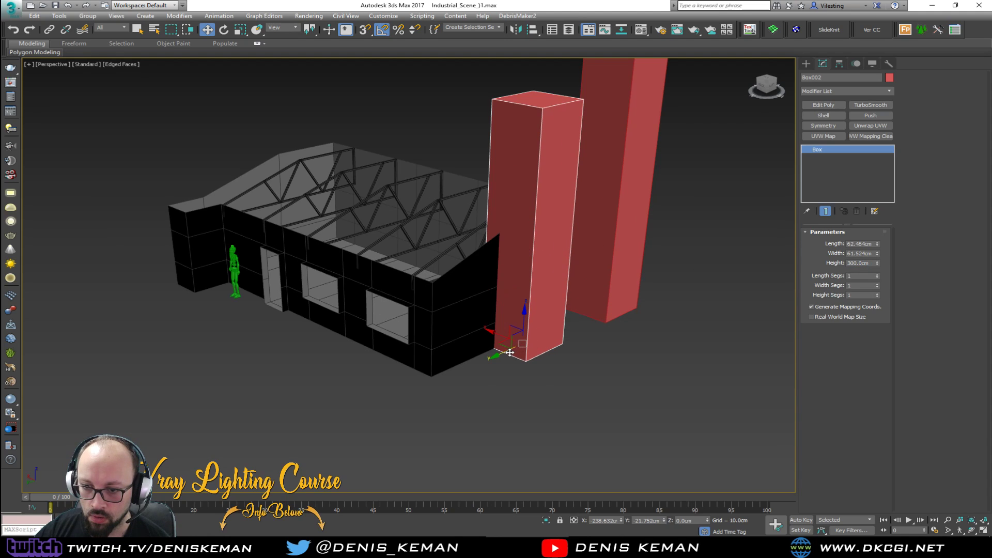
key("s")
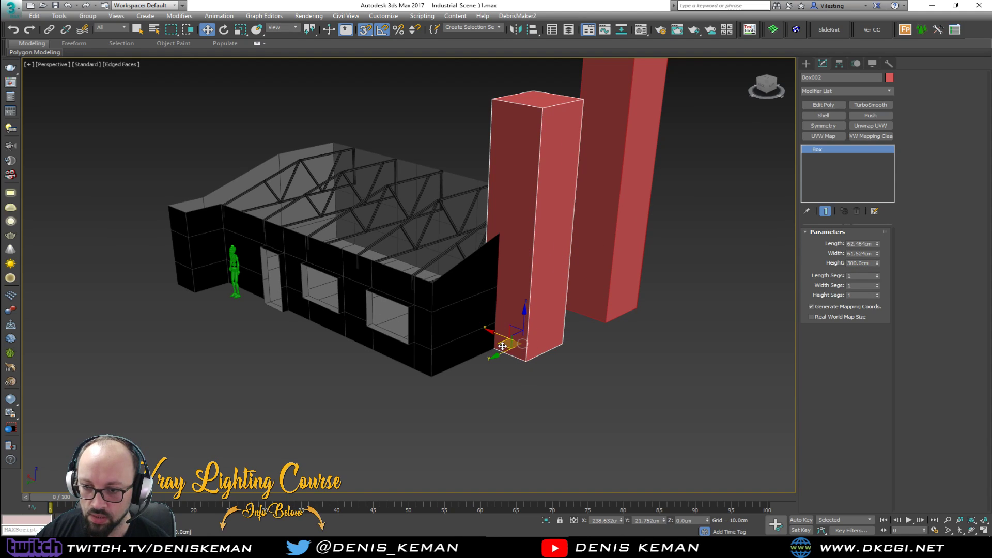
left_click_drag(525, 360, 432, 376)
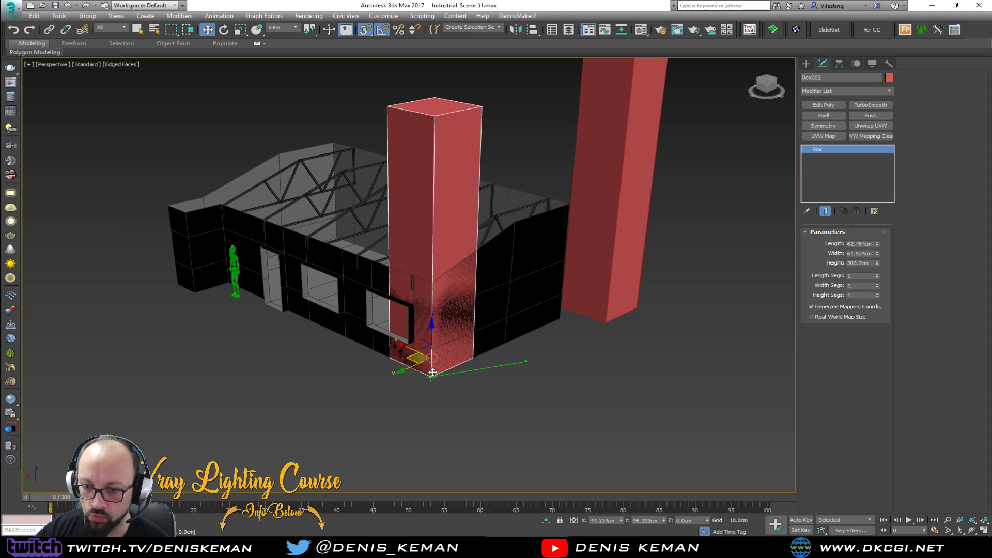
left_click(613, 322)
left_click_drag(634, 310, 560, 318)
left_click(652, 298)
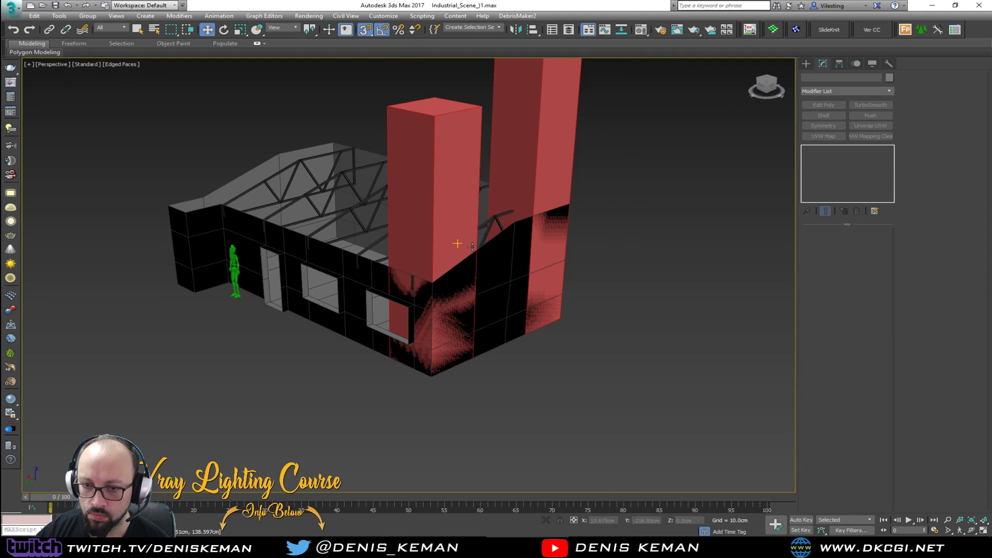
Select the building and figure without the two boxes and scale them up uniformly, using the reference boxes as a size guide
scroll(596, 249, "down", 3)
left_click_drag(657, 170, 227, 419)
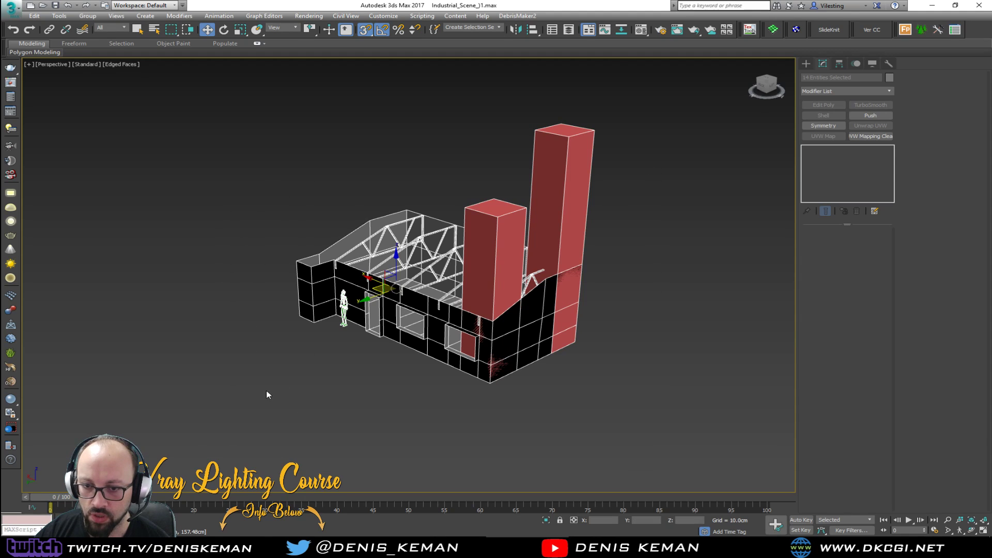
left_click(494, 239, "alt")
scroll(454, 305, "up", 4)
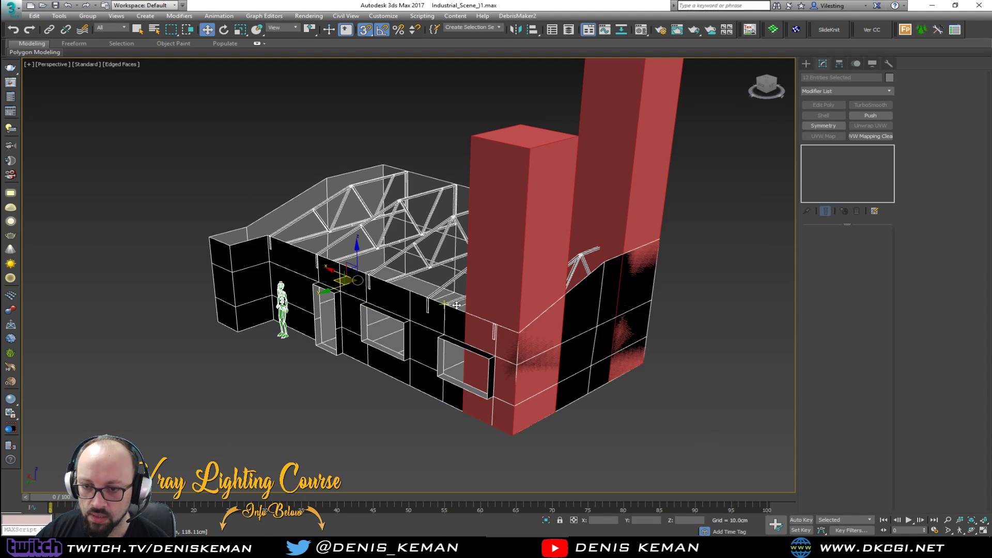
key("r")
key("s")
scroll(414, 297, "down", 6)
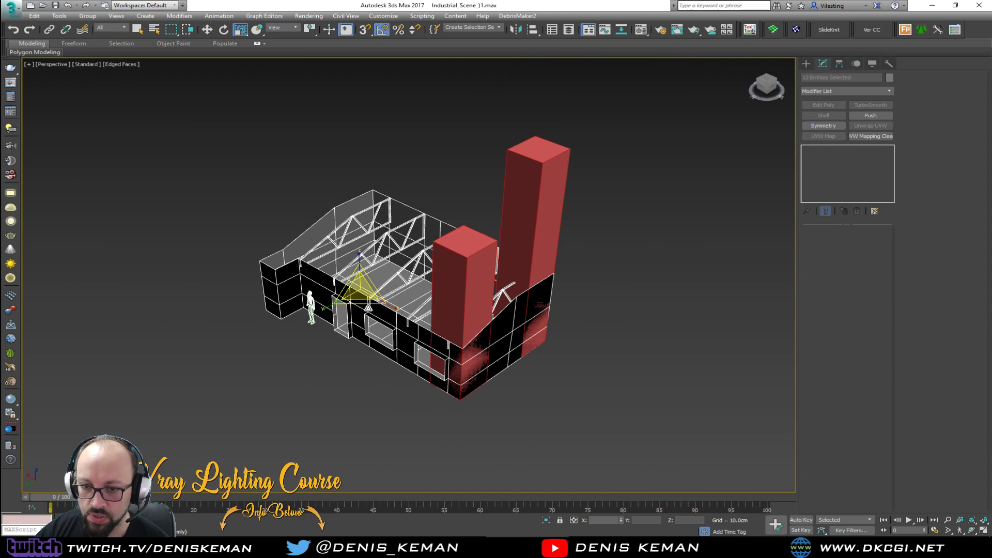
middle_click_drag(368, 308, 360, 279, "alt")
scroll(360, 280, "up", 5)
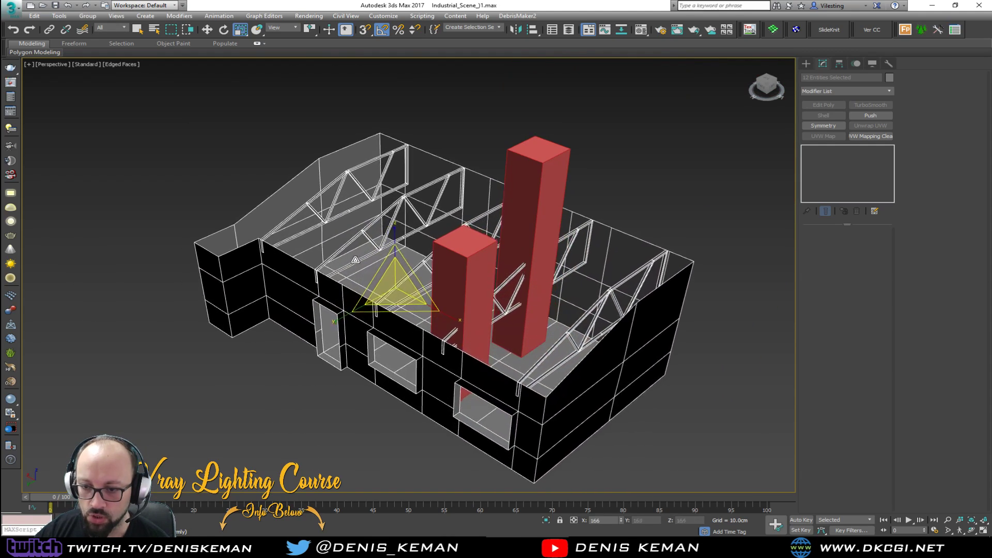
middle_click_drag(349, 226, 350, 217, "alt")
Move the scaled building over to the boxes and raise it about 116 cm until its base lines up with theirs
key("w")
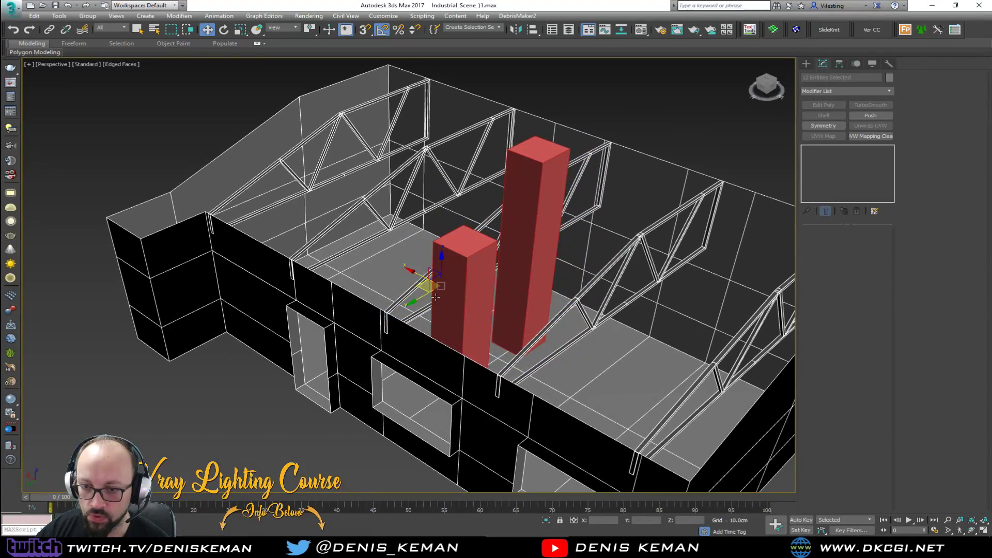
left_click_drag(420, 287, 295, 199)
middle_click_drag(323, 234, 320, 290)
middle_click_drag(312, 252, 312, 201, "alt")
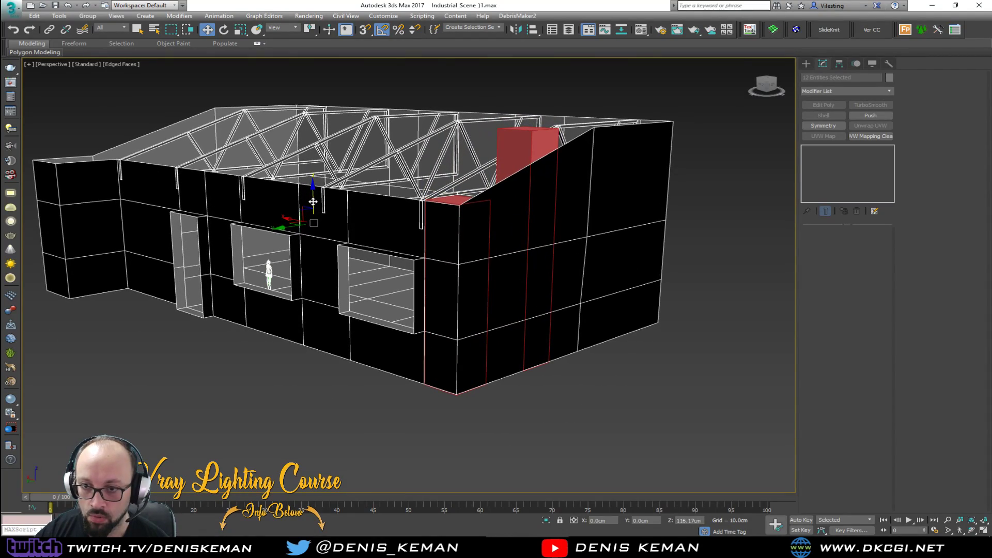
Pull the 400 cm box outside the building and snap it to the far corner's base to check the wall height
middle_click_drag(391, 251, 439, 268, "alt")
scroll(372, 273, "up", 5)
scroll(370, 272, "down", 4)
left_click(485, 186)
left_click_drag(369, 465, 652, 386)
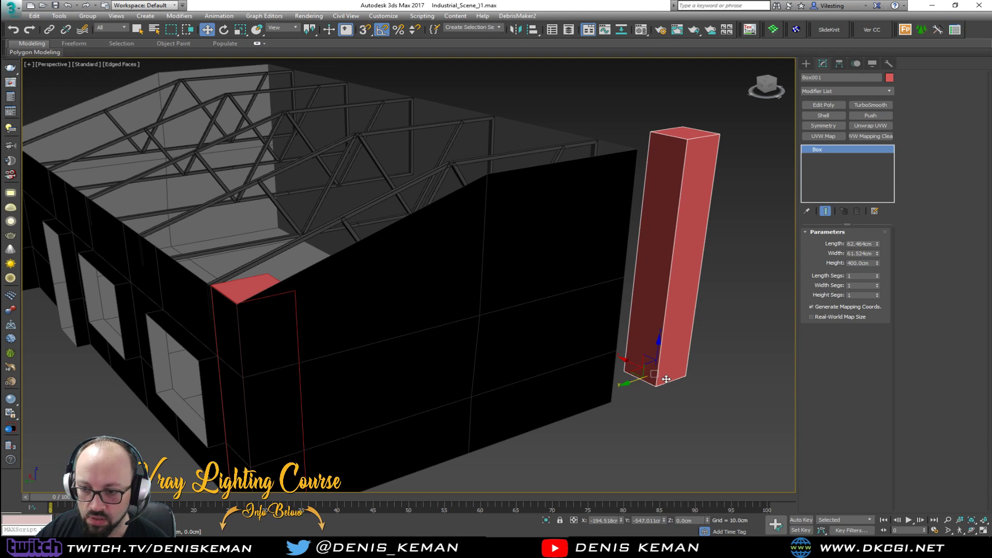
key("s")
left_click_drag(682, 374, 598, 398)
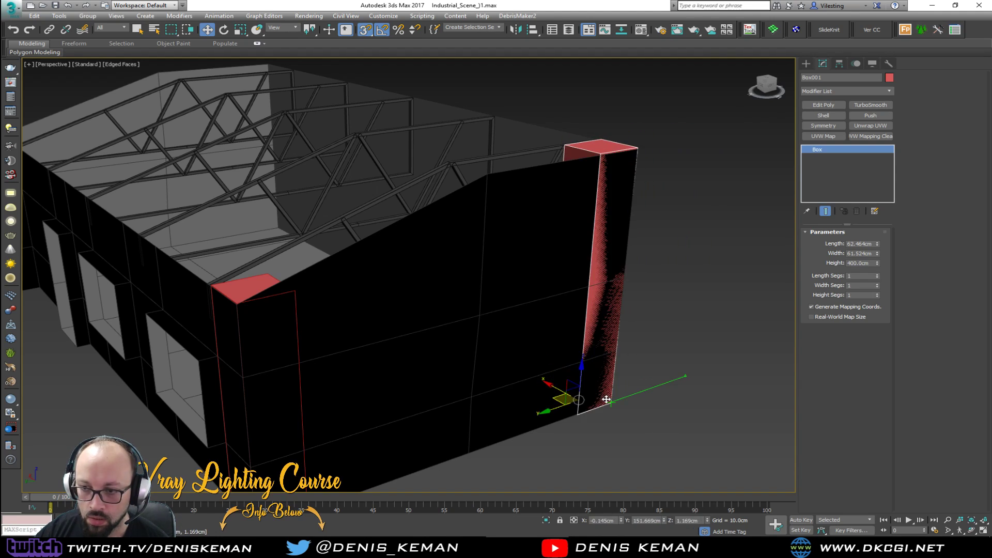
Delete both reference boxes and the old human figure inside the building
mouse_move(597, 401)
middle_mouse_down("alt")
mouse_move(571, 360)
mouse_move(602, 386)
middle_mouse_up("alt")
scroll(646, 339, "down", 5)
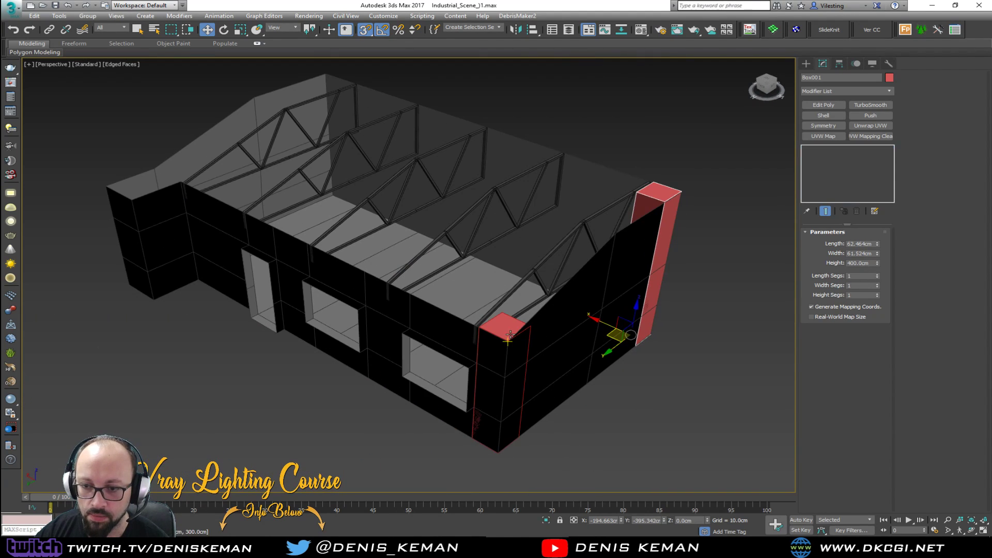
key("Delete")
left_click(319, 275)
key("s")
left_click_drag(320, 274, 216, 321)
key("Delete")
Create a Biped in front of the building beside the doorway and set its height to 185 cm
left_click(806, 63)
left_click(881, 77)
left_click(825, 129)
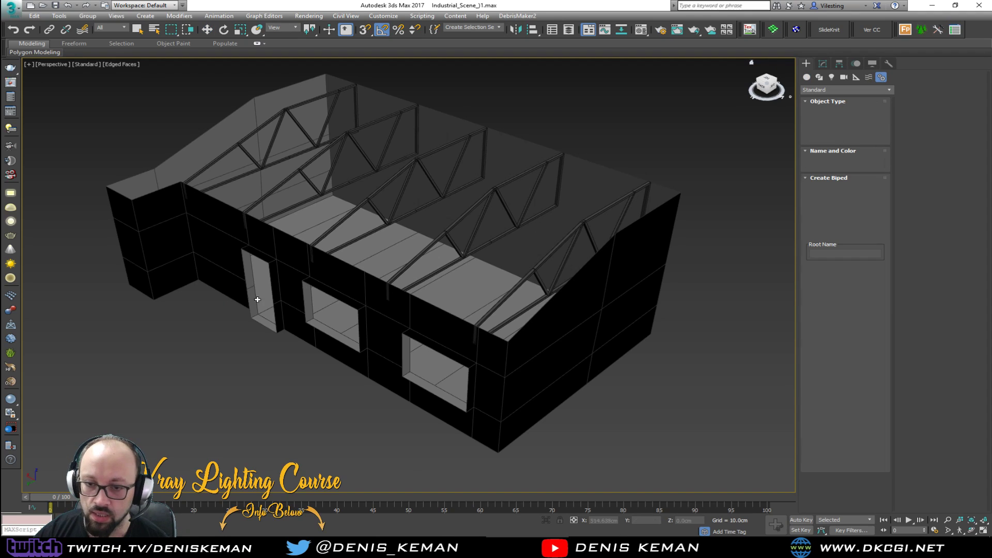
left_click_drag(204, 317, 202, 251)
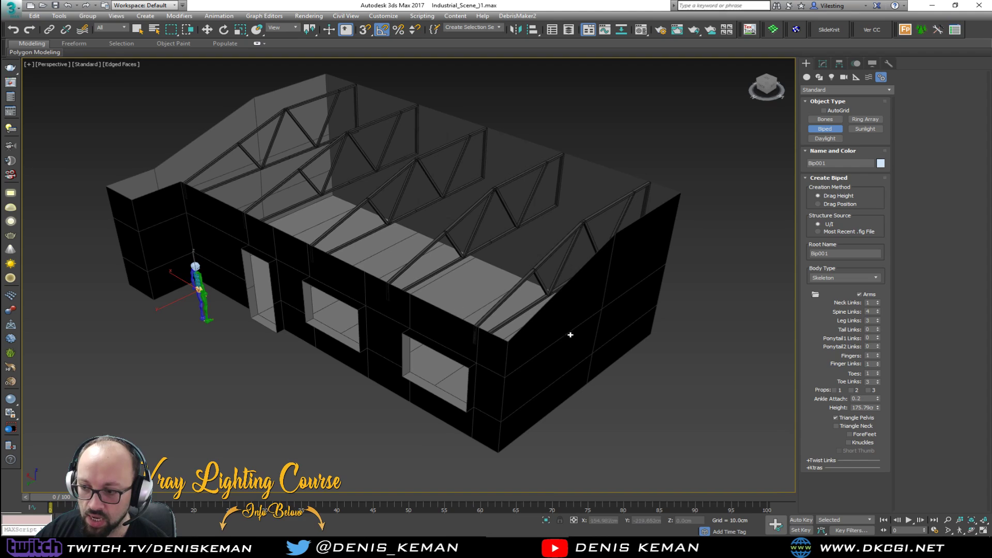
double_click(862, 408)
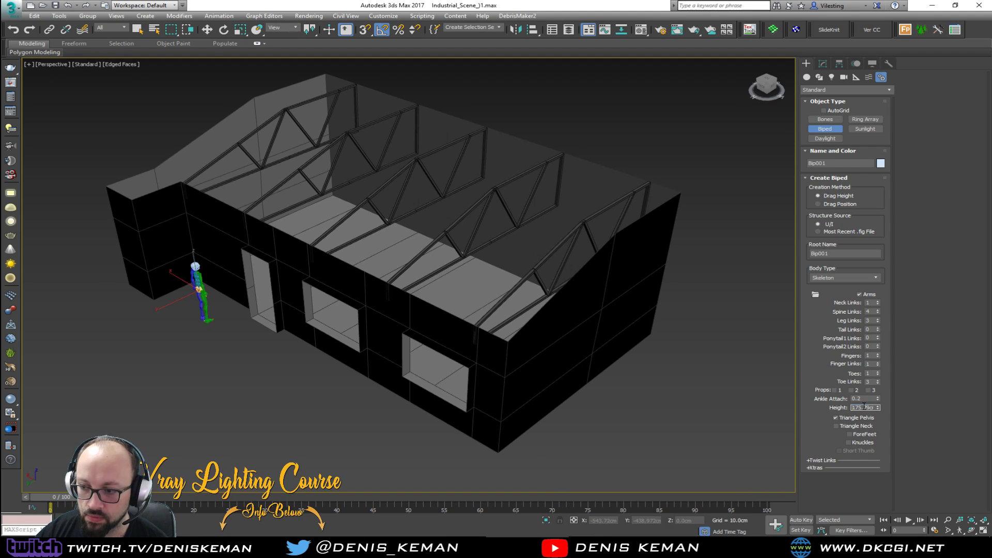
type("185")
key("Return")
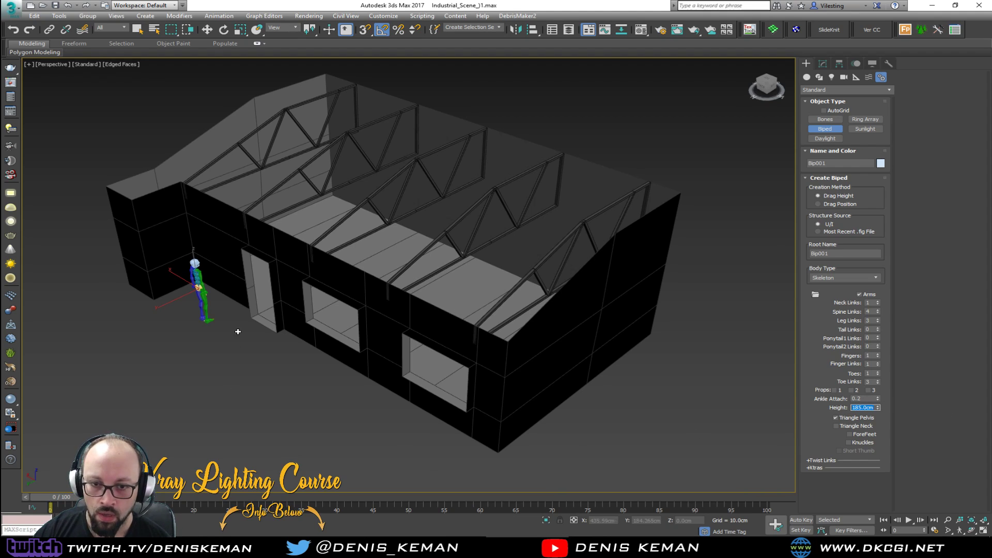
Rotate the Biped about its vertical axis so it faces away from the building's front wall
key("e")
left_click_drag(160, 300, 125, 312)
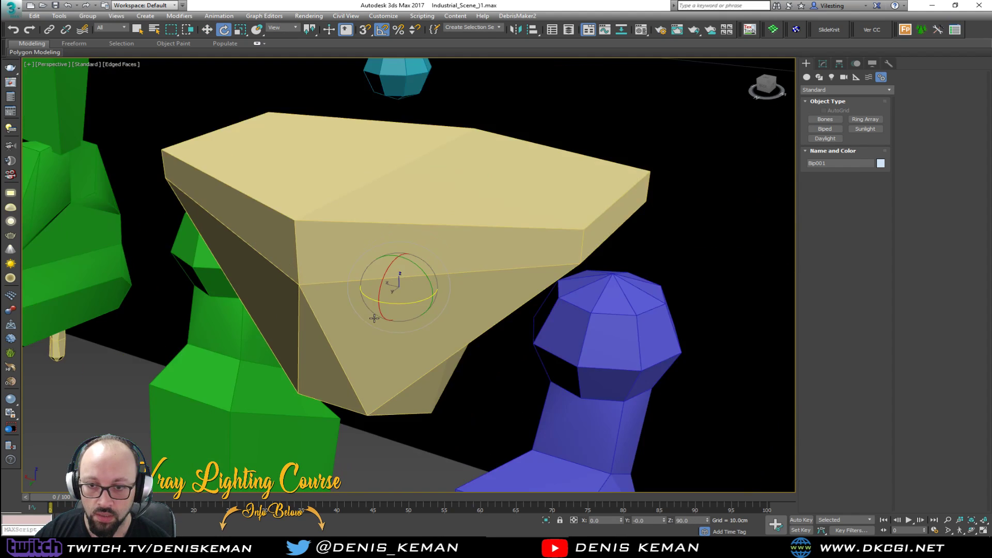
key("z")
middle_click_drag(374, 318, 429, 392, "alt")
left_click(429, 319)
Select all parts of the Biped and group them as Amazing_Guy
left_click_drag(421, 277, 330, 355)
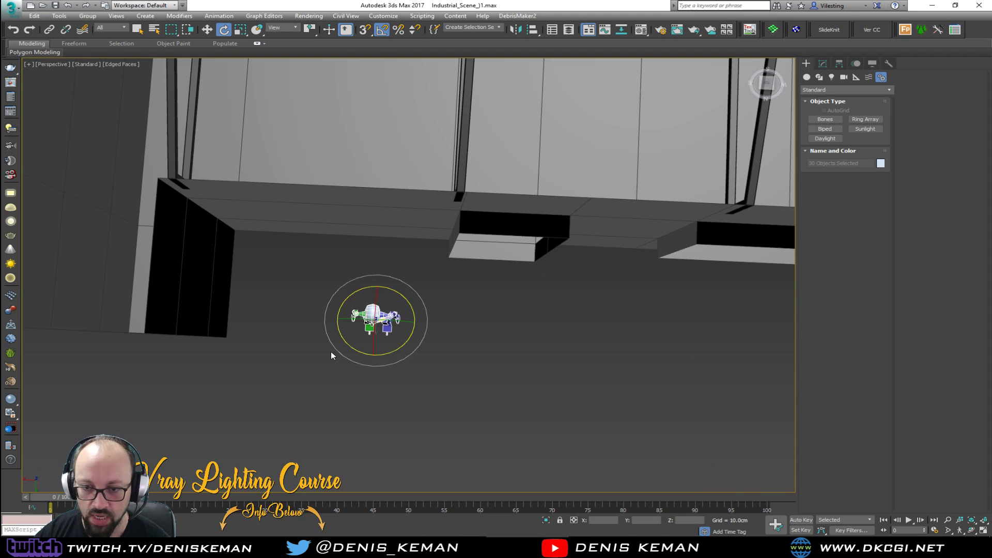
left_click(88, 16)
left_click(98, 26)
type("Ma")
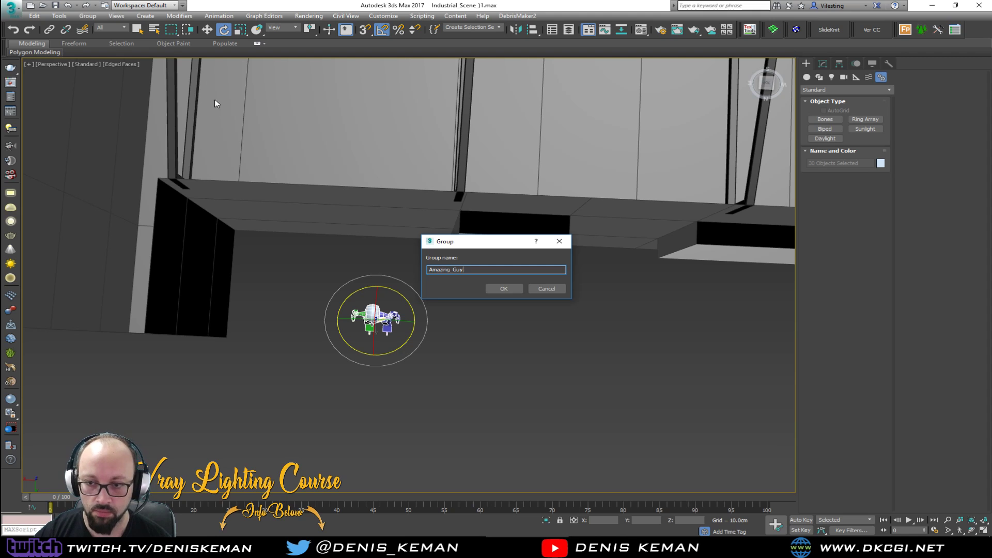
left_click(501, 287)
Check the modifier stacks of the building's base and one of the carrier beam frames
key("w")
middle_click_drag(427, 327, 388, 292, "alt")
scroll(388, 289, "down", 6)
left_click(443, 263)
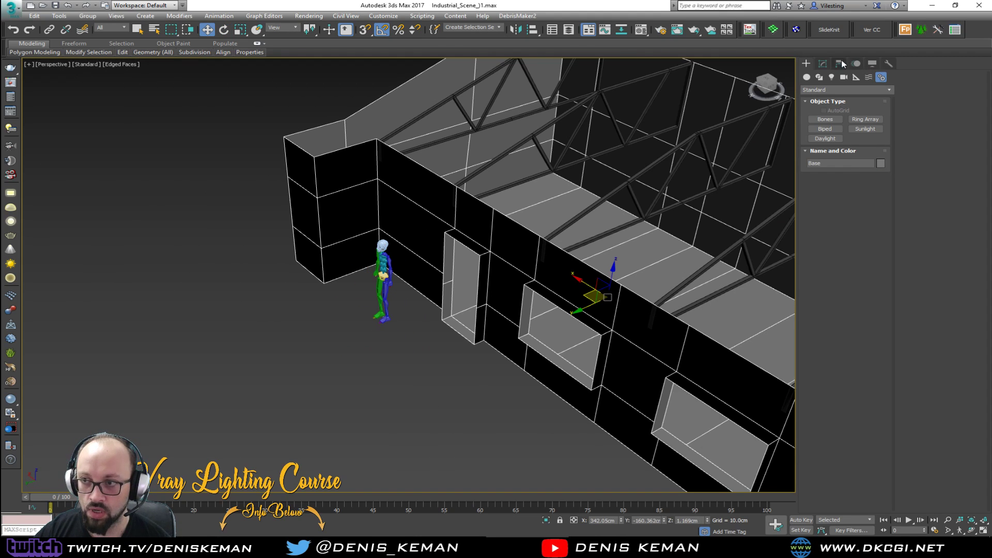
left_click(822, 65)
middle_click_drag(640, 212, 409, 252)
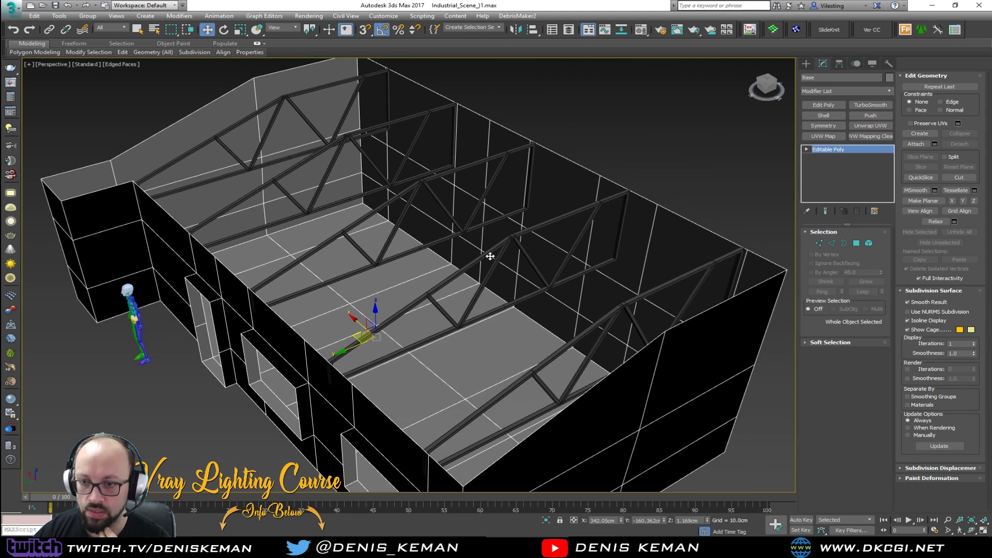
left_click(489, 255)
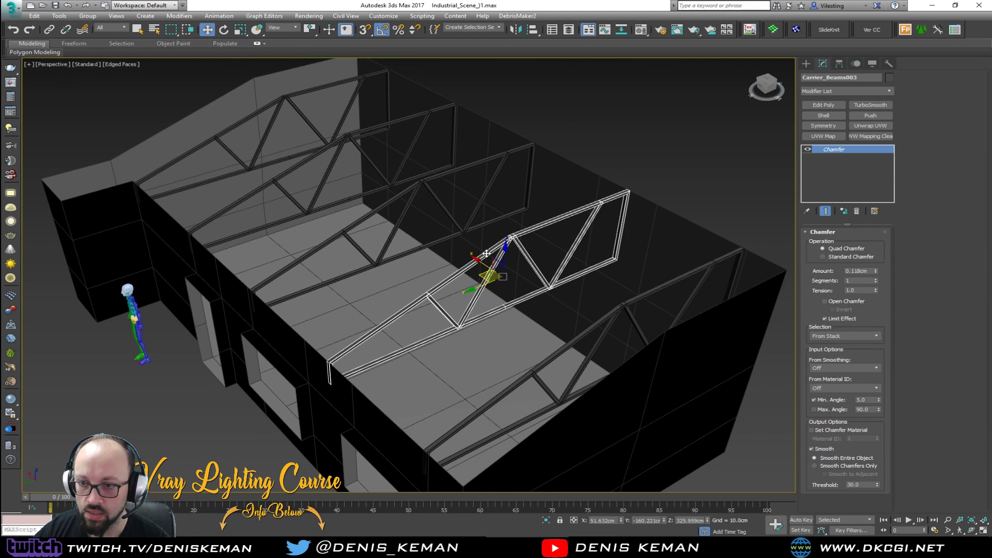
scroll(486, 253, "down", 6)
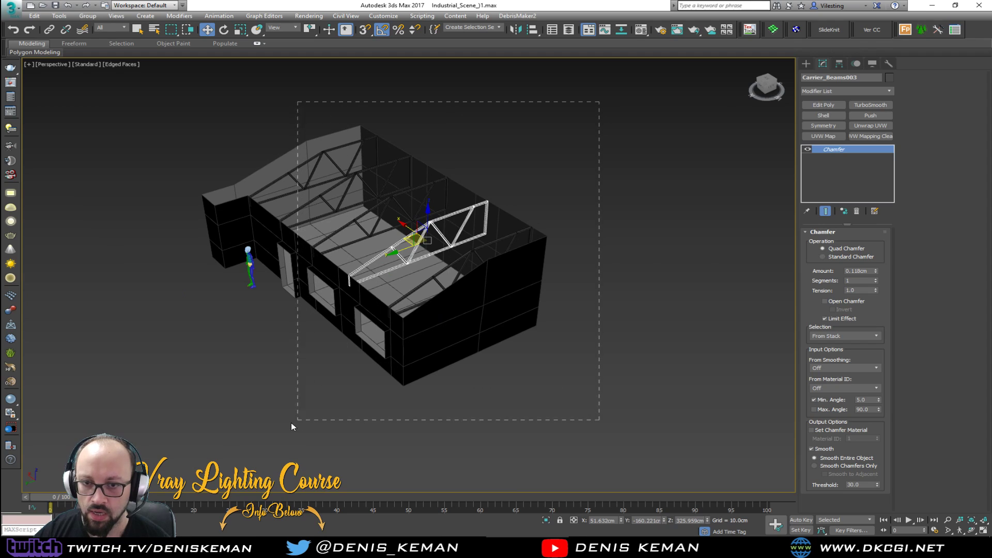
Select the building's base together with all carrier beams and save the scene
left_click_drag(293, 426, 287, 423)
left_click(10, 7)
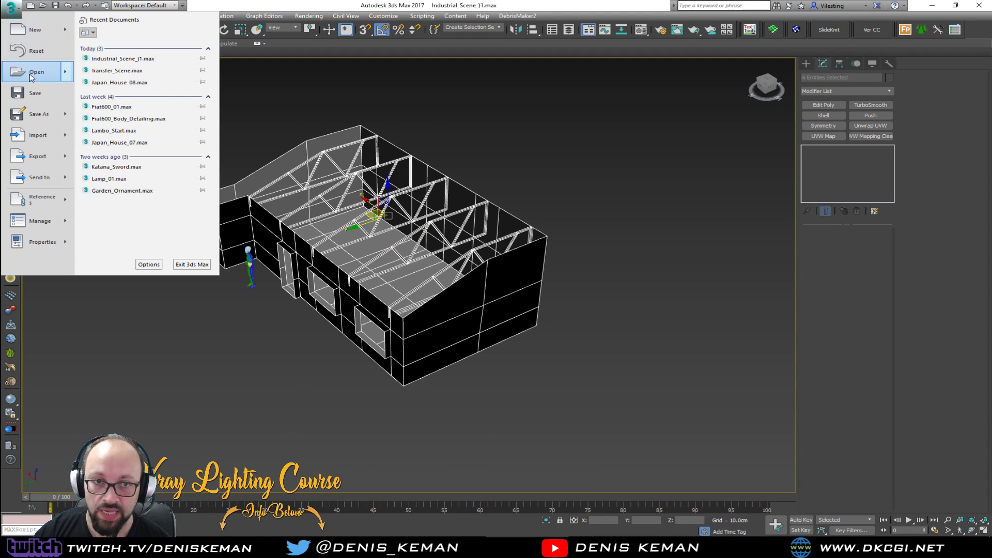
left_click(33, 94)
Apply Reset XForm to the selected base and beams and convert them to Editable Poly
left_click(891, 64)
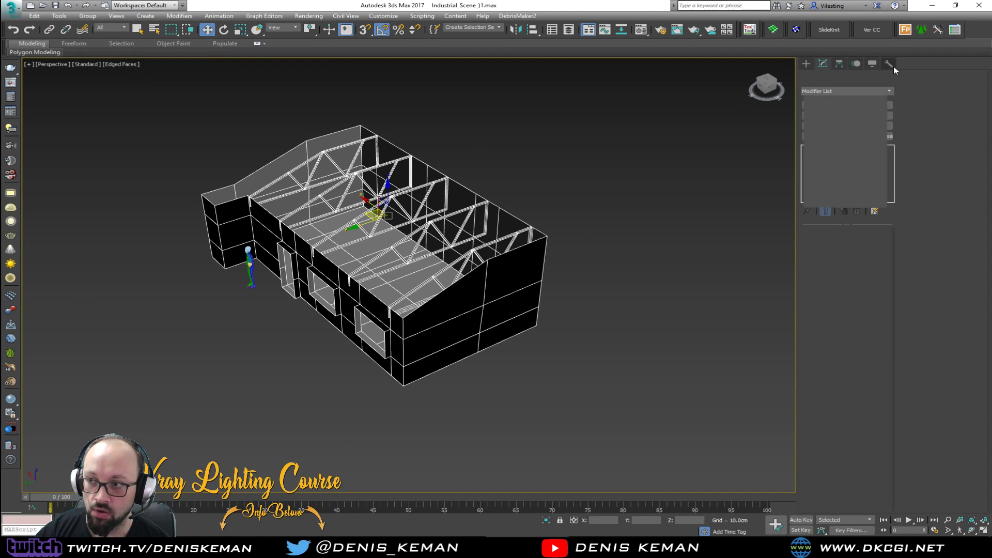
left_click(856, 177)
left_click(851, 232)
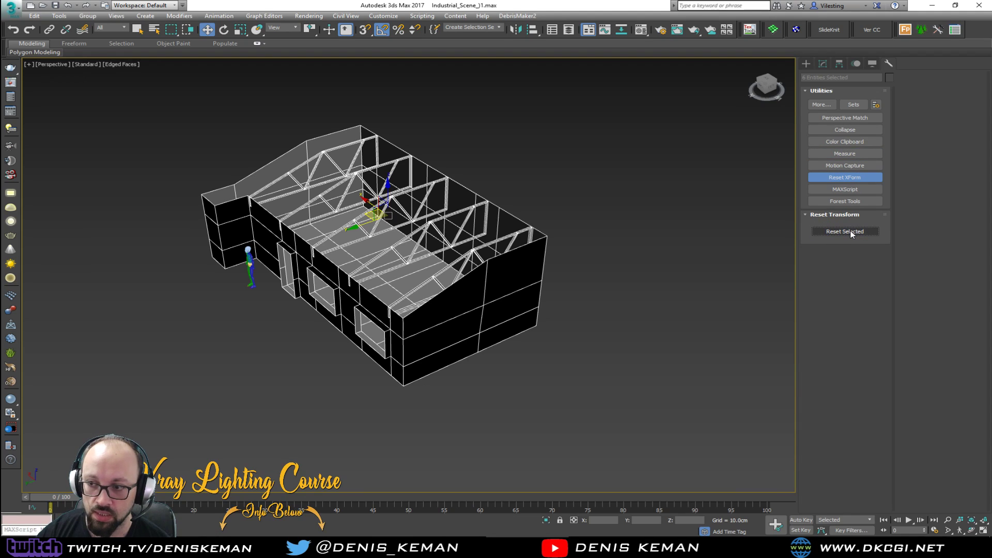
left_click(824, 64)
right_click(469, 222)
mouse_move(576, 321)
left_click(625, 328)
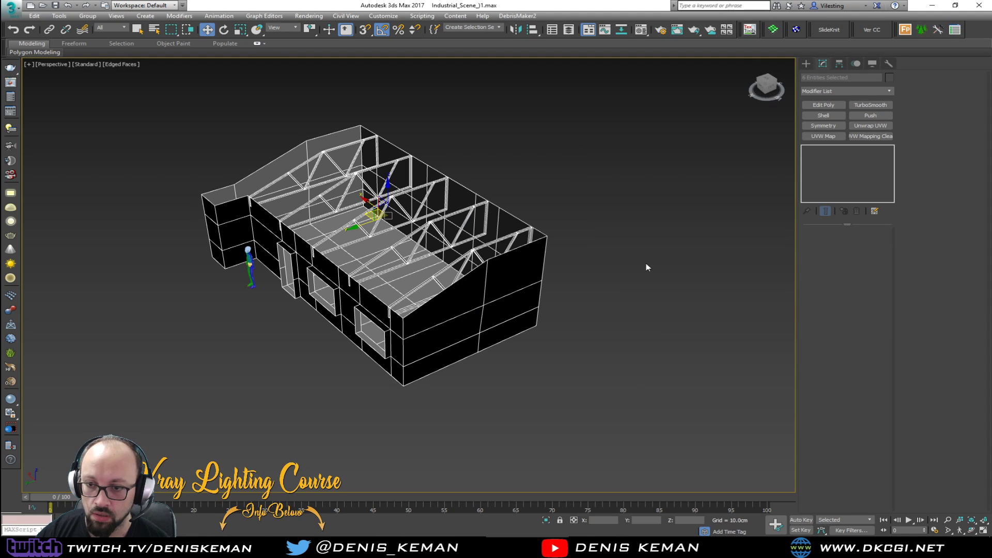
Check the scale percentages of the building's base in the Scale Transform Type-In
left_click(241, 30)
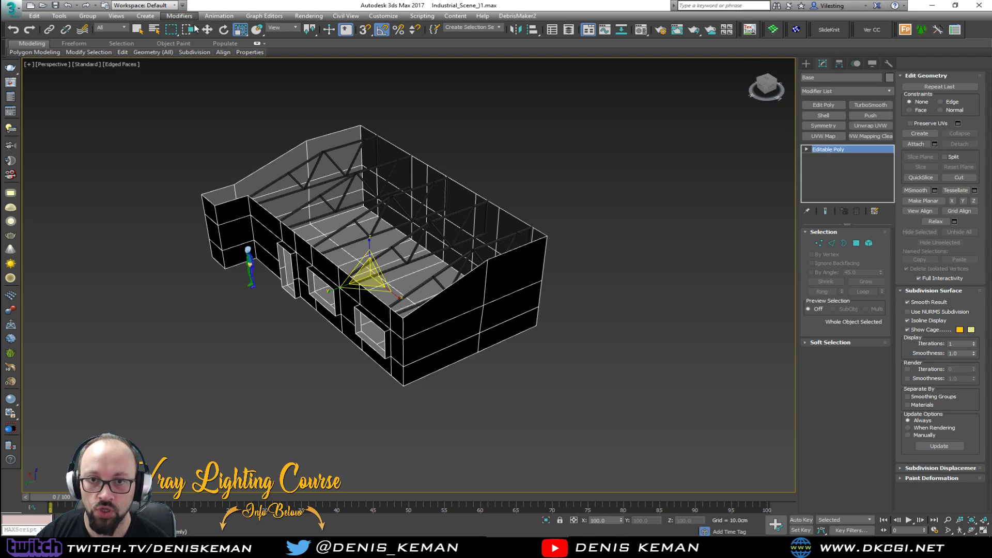
right_click(240, 30)
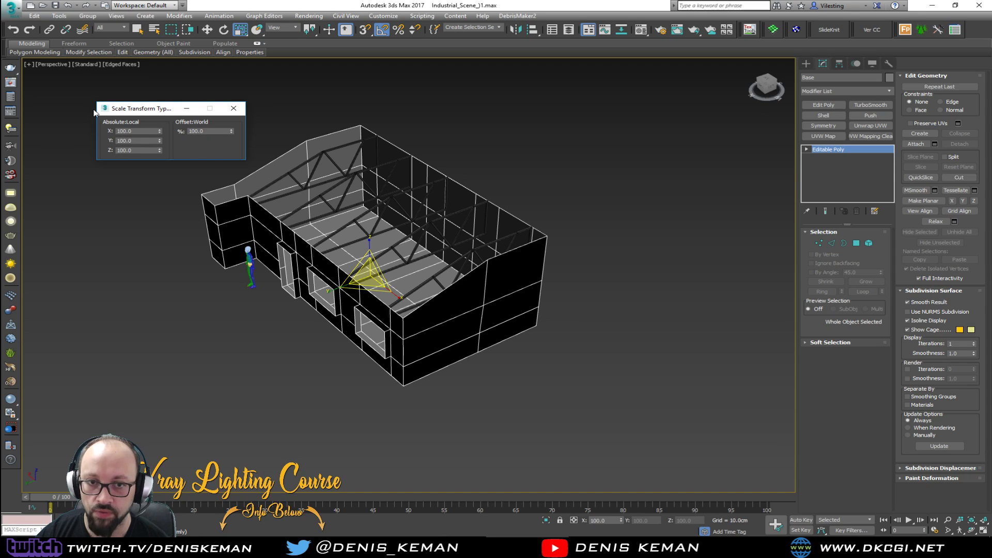
scroll(343, 251, "up", 5)
scroll(367, 235, "down", 5)
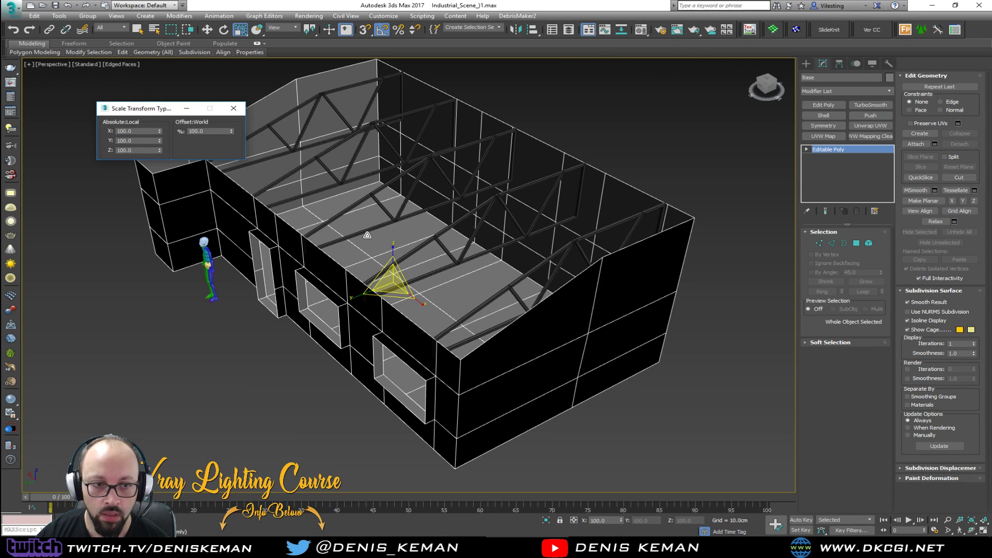
mouse_move(367, 233)
middle_mouse_down("alt")
mouse_move(413, 231)
mouse_move(385, 233)
middle_mouse_up("alt")
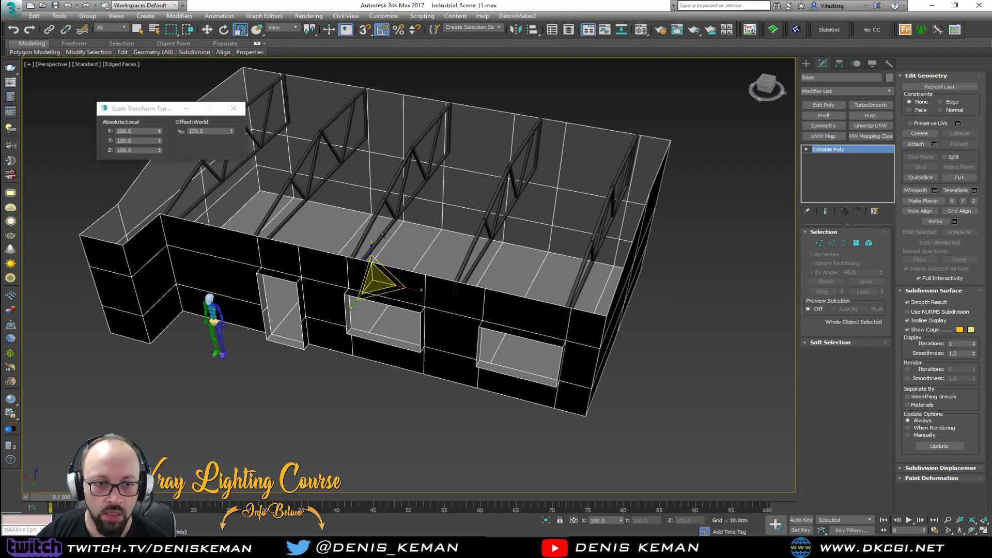
left_click(234, 109)
Examine the roof beams and the front of the building from close up
left_click(715, 303)
left_click(320, 149)
key("z")
key("w")
middle_click_drag(380, 196, 356, 193, "alt")
left_click(624, 139)
middle_click_drag(624, 139, 375, 245, "alt")
mouse_move(325, 282)
middle_mouse_down("alt")
mouse_move(298, 259)
mouse_move(329, 270)
middle_mouse_up("alt")
Unhide all objects in the scene, including the hidden layers
right_click(447, 229)
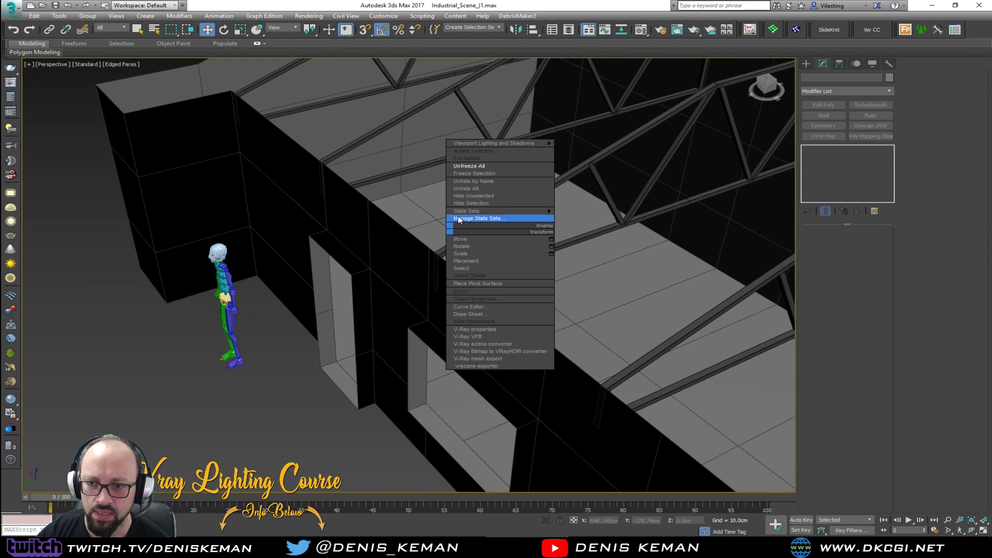
left_click(466, 188)
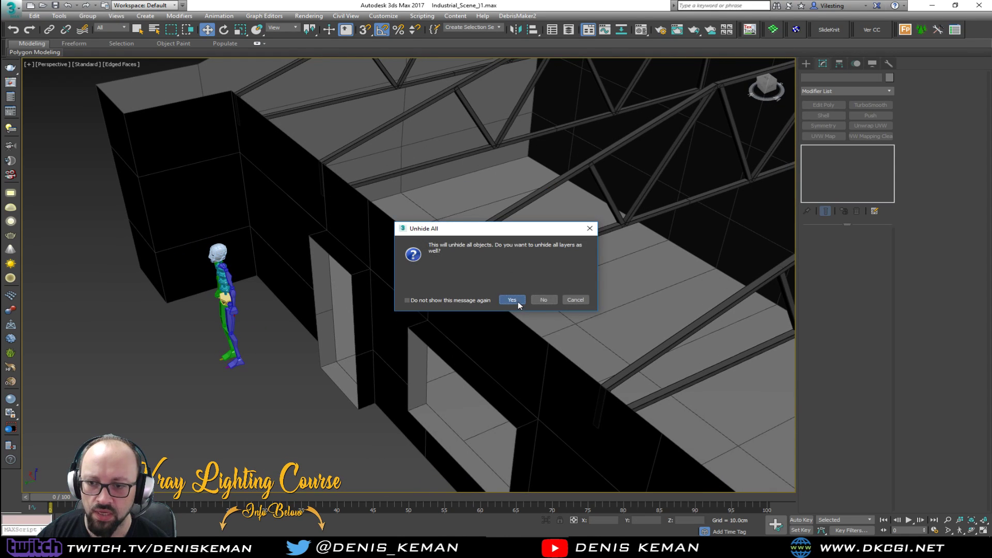
left_click(512, 300)
Scale the undersized ceiling object uniformly to about 315% so it roughly matches the building's size
scroll(391, 243, "down", 6)
left_click(463, 319)
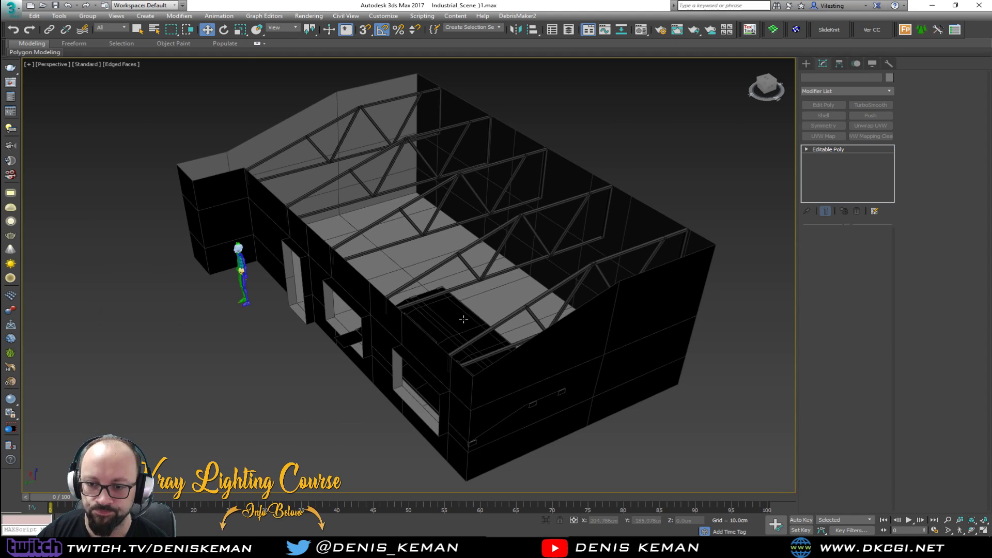
key("r")
left_click_drag(439, 385, 432, 316)
middle_click_drag(431, 316, 311, 320, "alt")
Move the ceiling with vertex snapping so its outer corner sits on the top corner of the building's front projection
key("w")
middle_click_drag(109, 338, 81, 279, "alt")
scroll(283, 330, "up", 3)
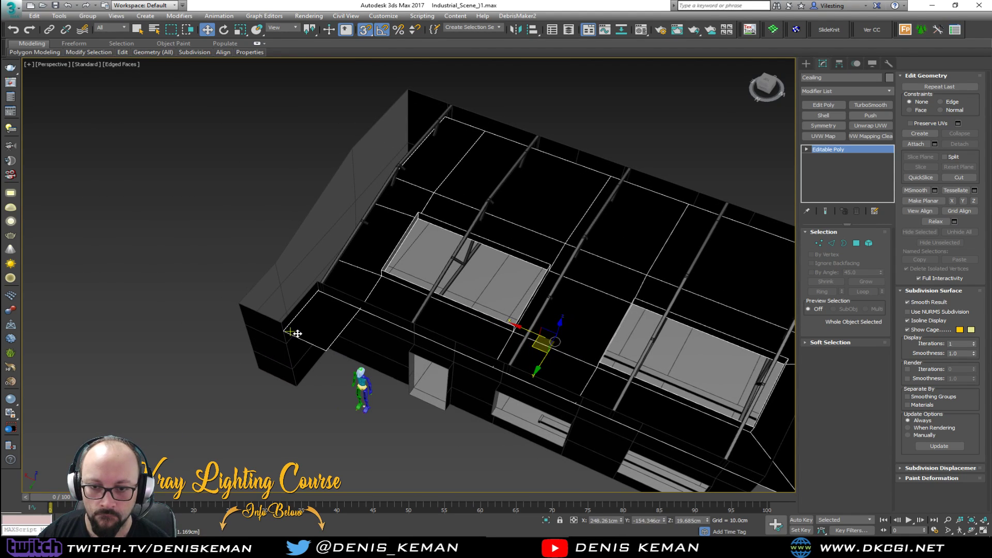
key("s")
left_click_drag(540, 363, 351, 223)
key("s")
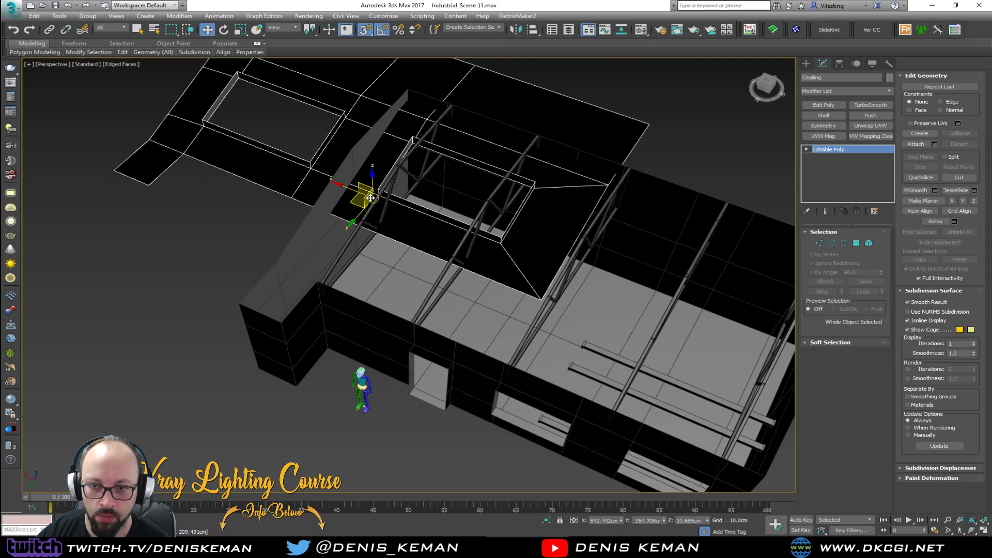
left_click_drag(118, 171, 241, 303)
Enlarge the ceiling uniformly by an offset scale of 101.7%
middle_click_drag(241, 304, 292, 261, "alt")
scroll(289, 248, "down", 3)
key("r")
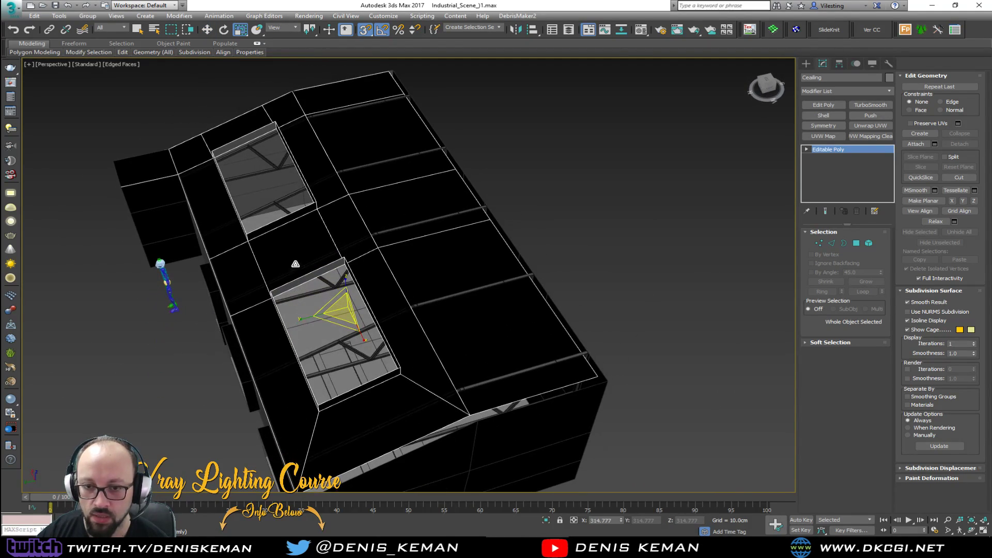
right_click(242, 31)
left_click_drag(231, 132, 228, 124)
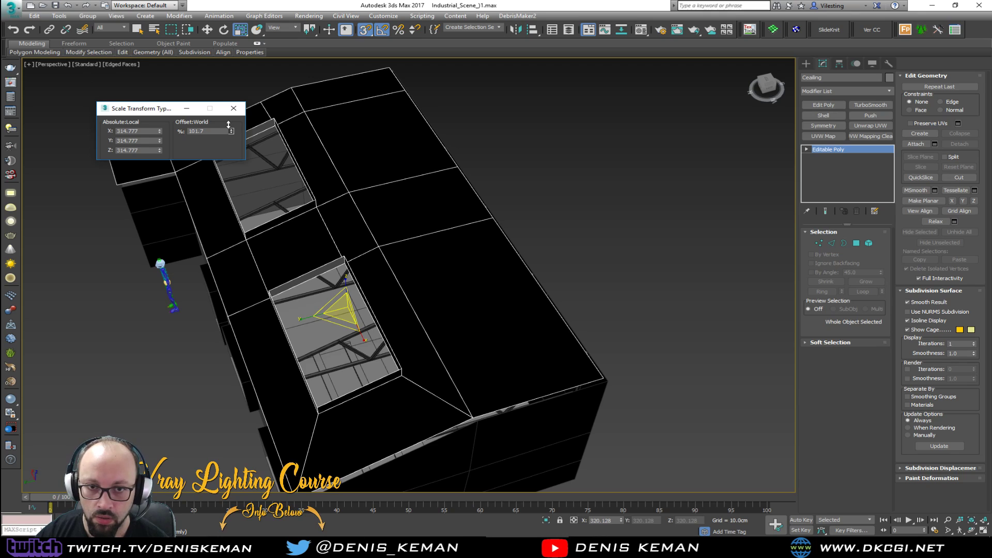
left_click(232, 110)
Snap the enlarged ceiling back onto the building's corner and align its three end vertices with the opposite gable wall
middle_click_drag(232, 110, 423, 164, "alt")
middle_click_drag(330, 285, 295, 270, "alt")
key("w")
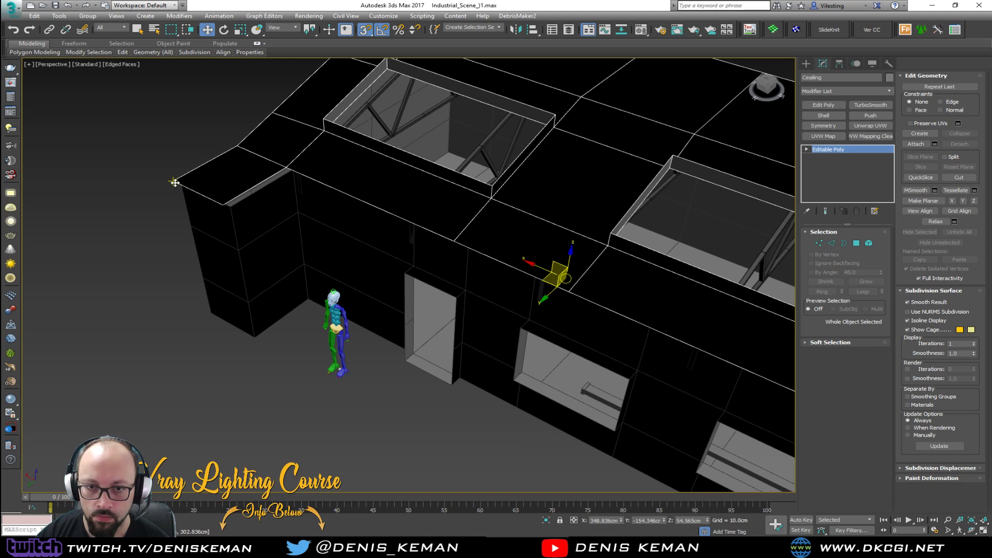
middle_click_drag(175, 182, 232, 188, "alt")
middle_click_drag(408, 289, 444, 268)
key("1")
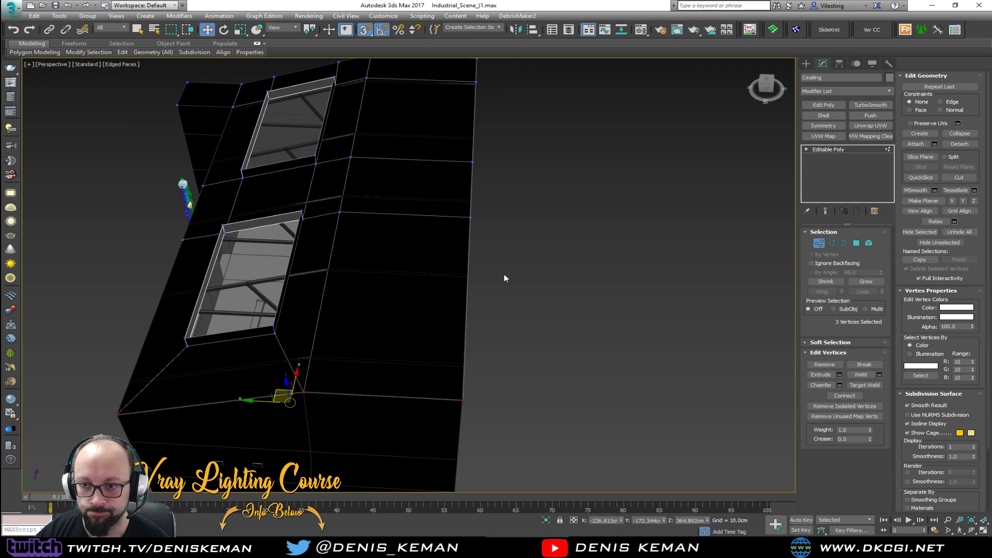
middle_click_drag(517, 265, 513, 309, "alt")
scroll(513, 308, "down", 3)
Align the five ceiling vertices along the long rear edge with the top of the rear wall
left_click_drag(547, 150, 451, 421)
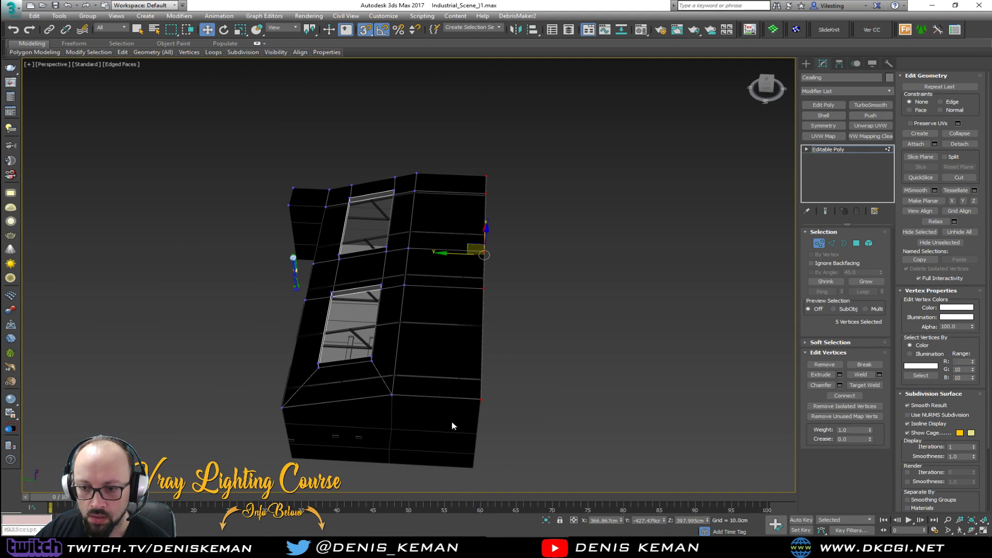
scroll(461, 339, "up", 3)
scroll(419, 340, "up", 3)
middle_click_drag(420, 340, 437, 253, "alt")
left_click_drag(430, 103, 458, 332)
middle_click_drag(458, 332, 449, 203, "alt")
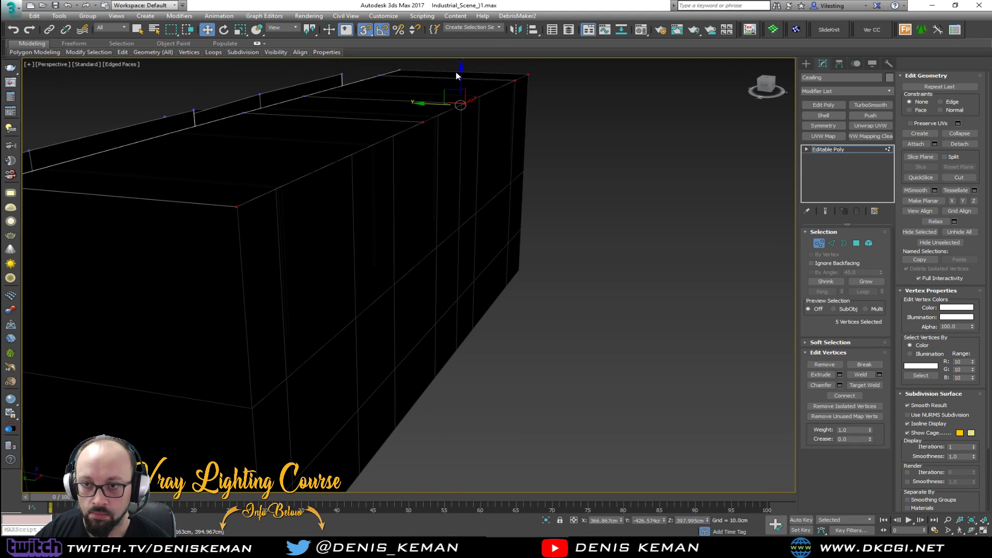
middle_click_drag(459, 82, 479, 197, "alt")
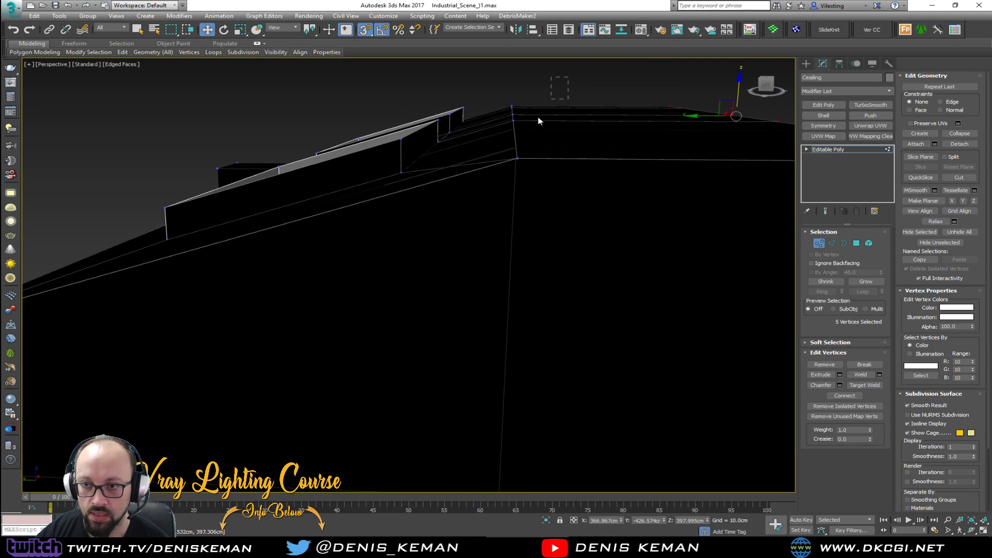
Align the ceiling's five ridge vertices and the five vertices along the front eave with the walls beneath
left_click_drag(515, 92, 518, 164)
middle_click_drag(423, 181, 421, 206, "alt")
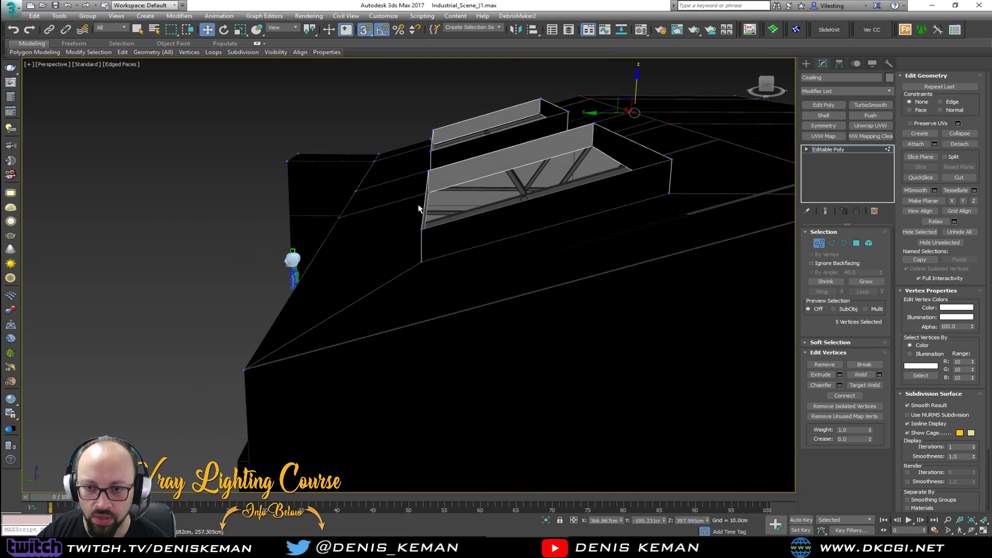
left_click_drag(391, 145, 295, 330)
middle_click_drag(296, 329, 308, 209, "alt")
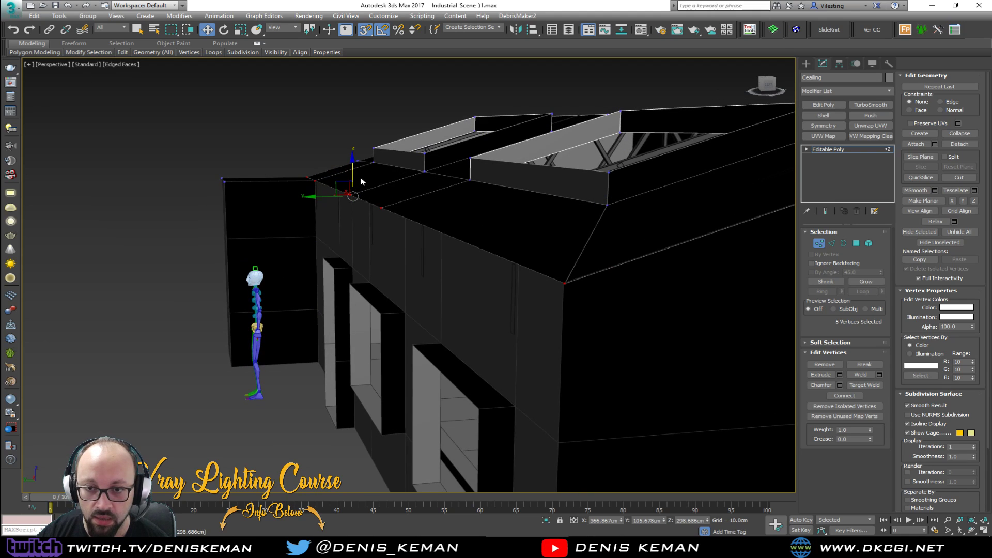
middle_click_drag(347, 216, 285, 248, "alt")
Snap the two outer ceiling vertices of the front projection to the top of its wall
left_click_drag(231, 242, 281, 274)
key("z")
middle_click_drag(289, 272, 447, 260, "alt")
scroll(565, 247, "up", 4)
scroll(504, 276, "down", 5)
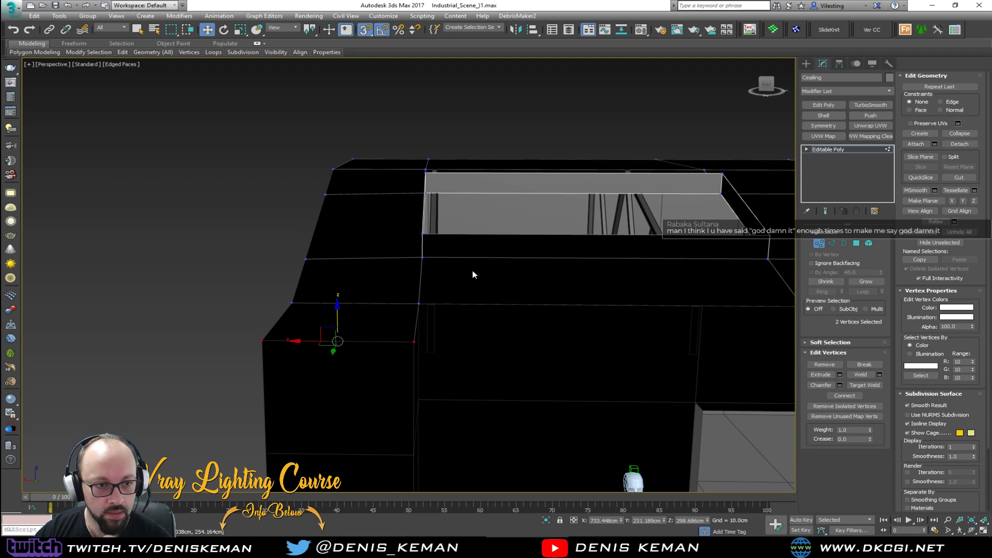
middle_click_drag(452, 282, 480, 263)
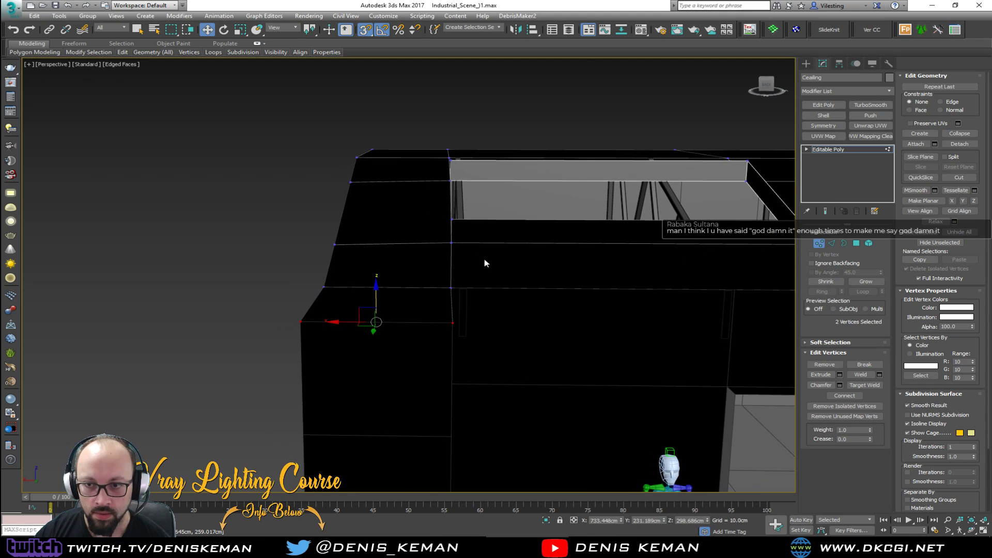
Align the eight ceiling vertices in line with the projection's inner side, including the skylight end, and leave vertex editing
left_click_drag(412, 371, 412, 371, "ctrl")
middle_click_drag(458, 295, 375, 301, "alt")
scroll(375, 302, "up", 5)
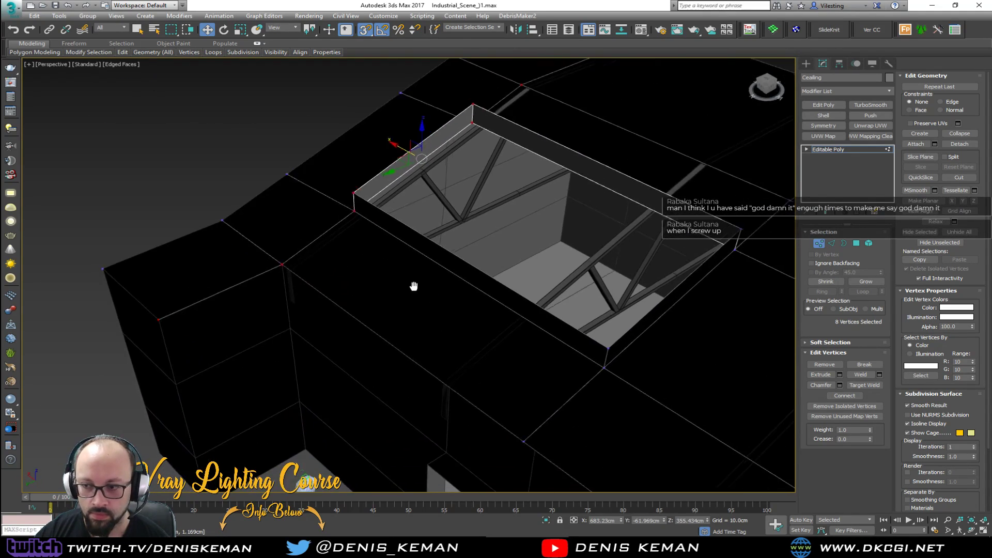
key("1")
scroll(370, 336, "down", 4)
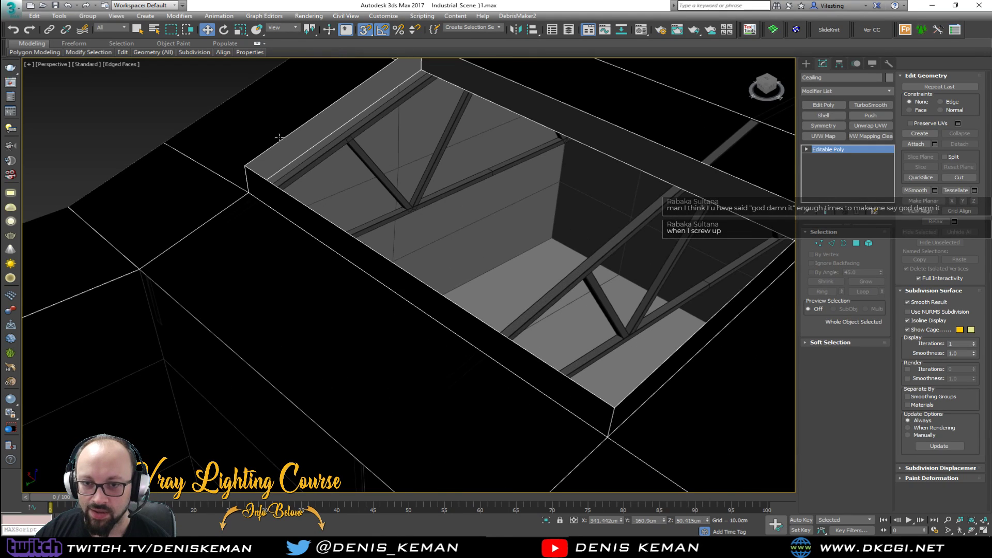
Reset the transform of the refitted ceiling and convert it back to an Editable Poly
scroll(280, 138, "down", 5)
middle_click_drag(343, 201, 362, 227, "alt")
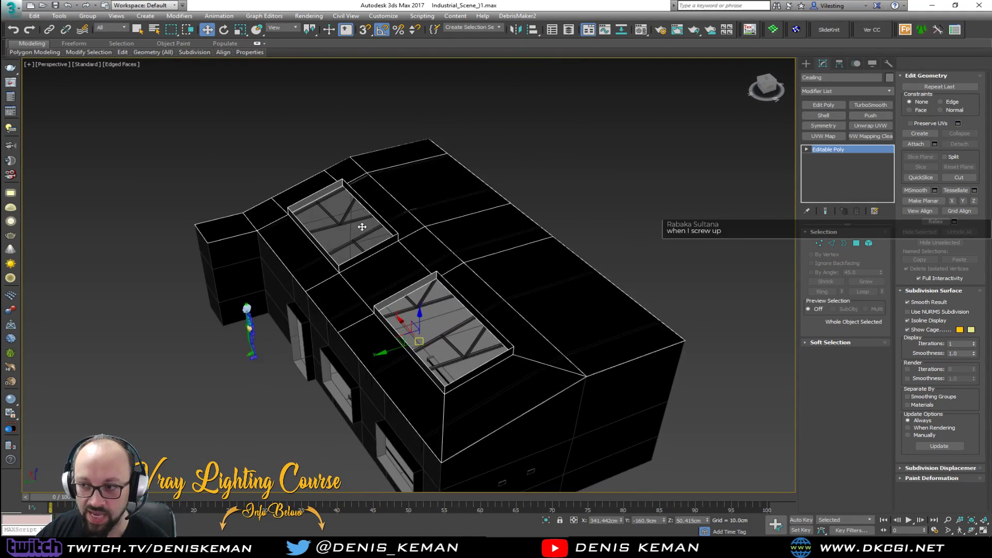
right_click(433, 248)
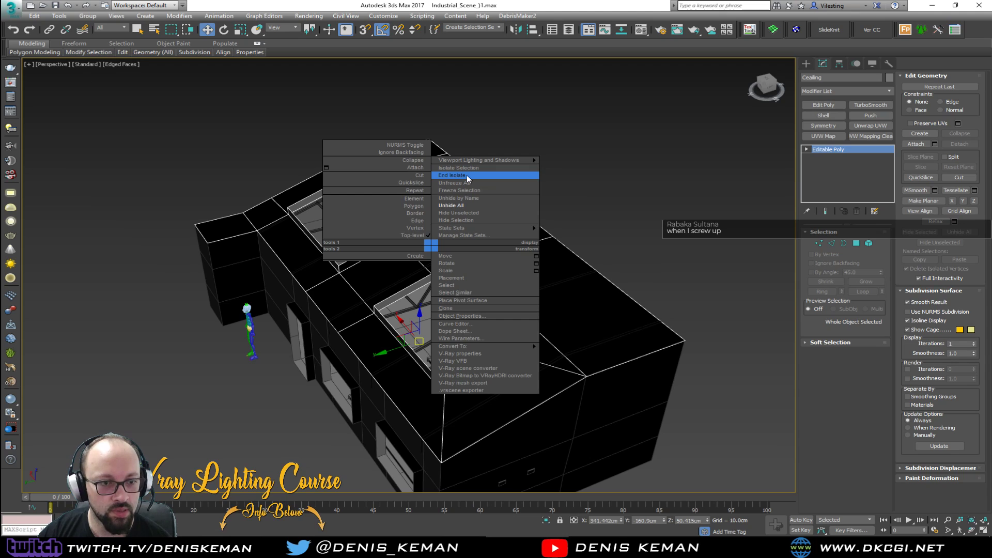
left_click(467, 174)
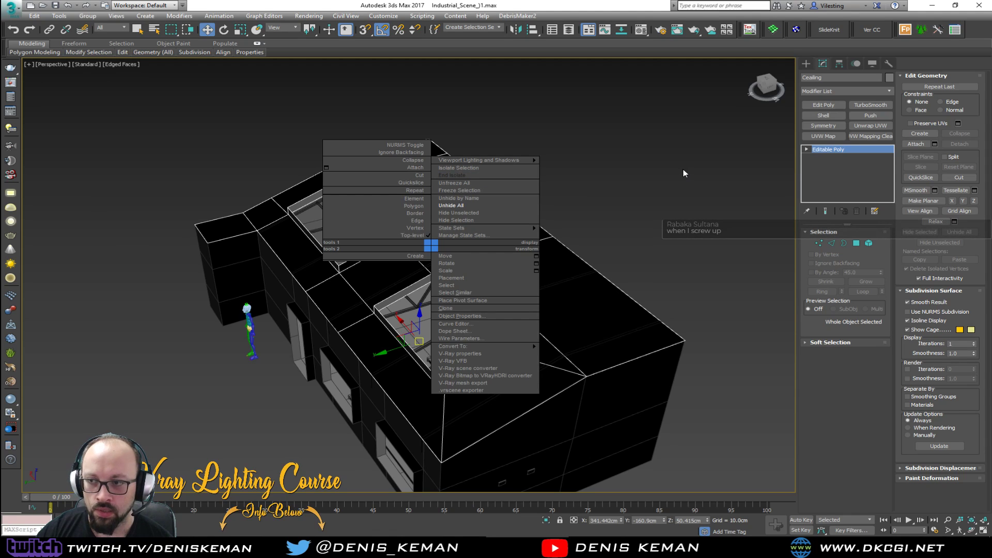
left_click(889, 63)
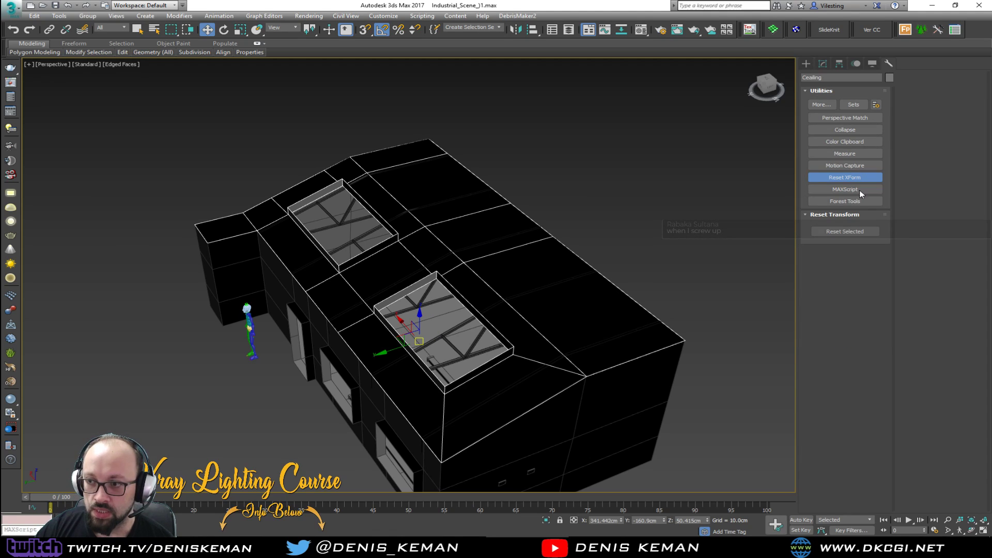
left_click(845, 230)
right_click(390, 256)
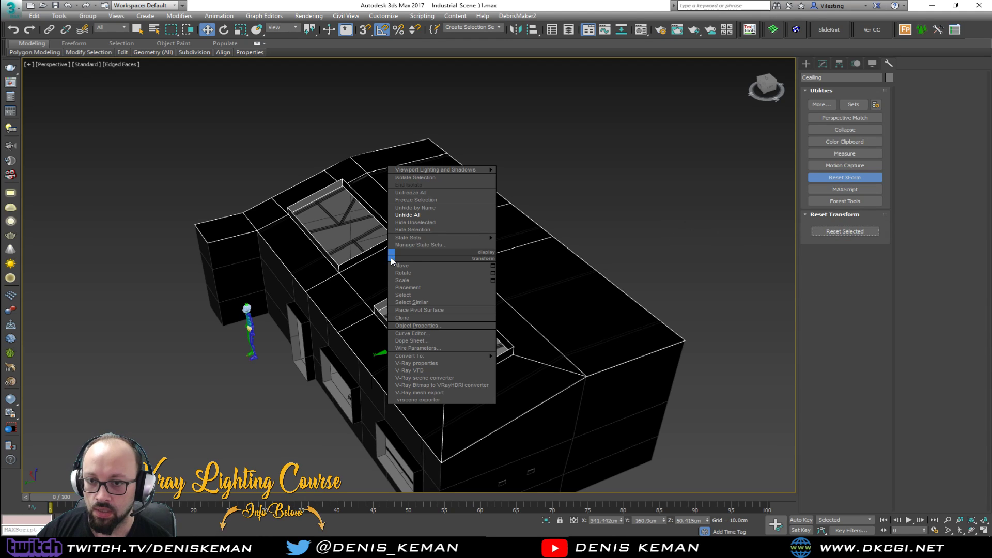
mouse_move(470, 355)
left_click(537, 362)
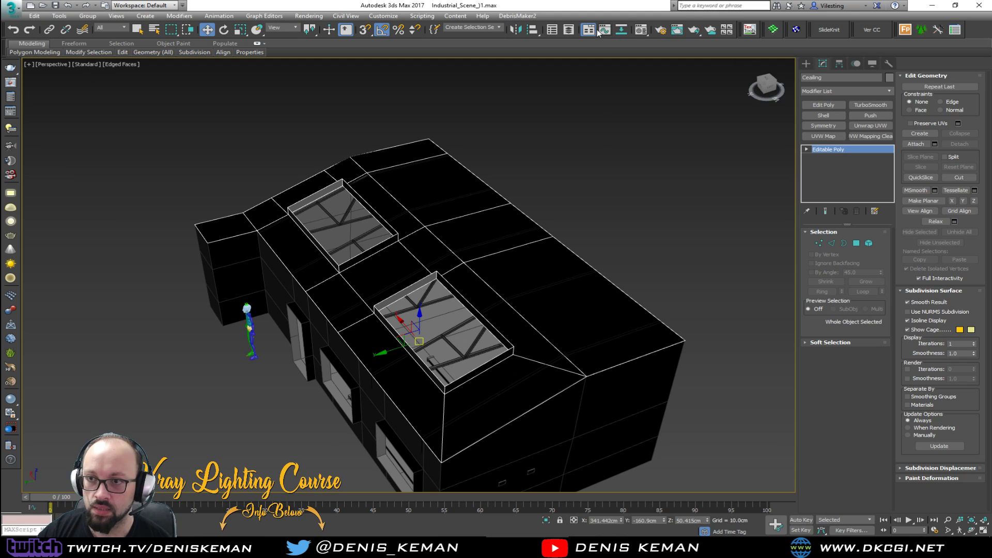
Hide the Ceiling layer to expose the building's interior
left_click(568, 30)
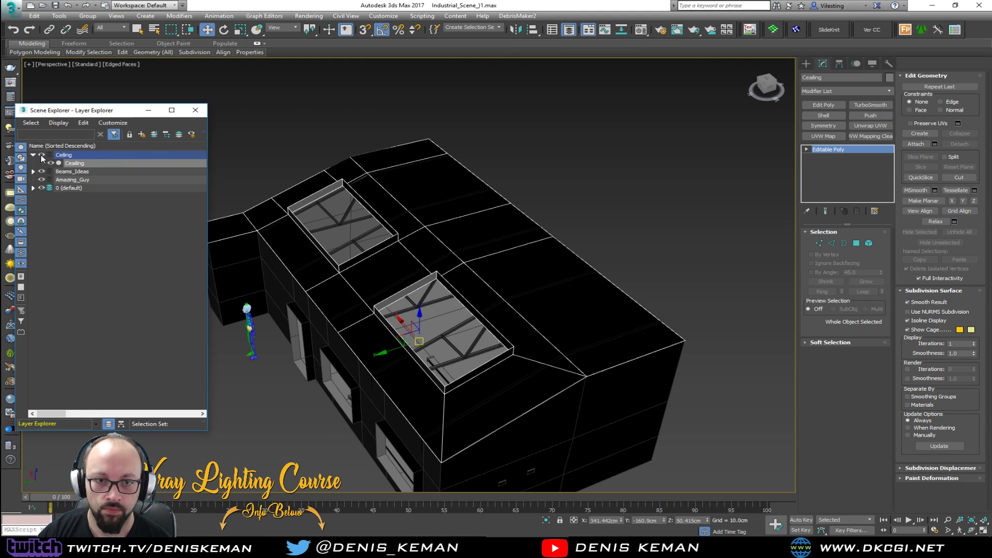
left_click(41, 155)
middle_click_drag(267, 161, 483, 200, "alt")
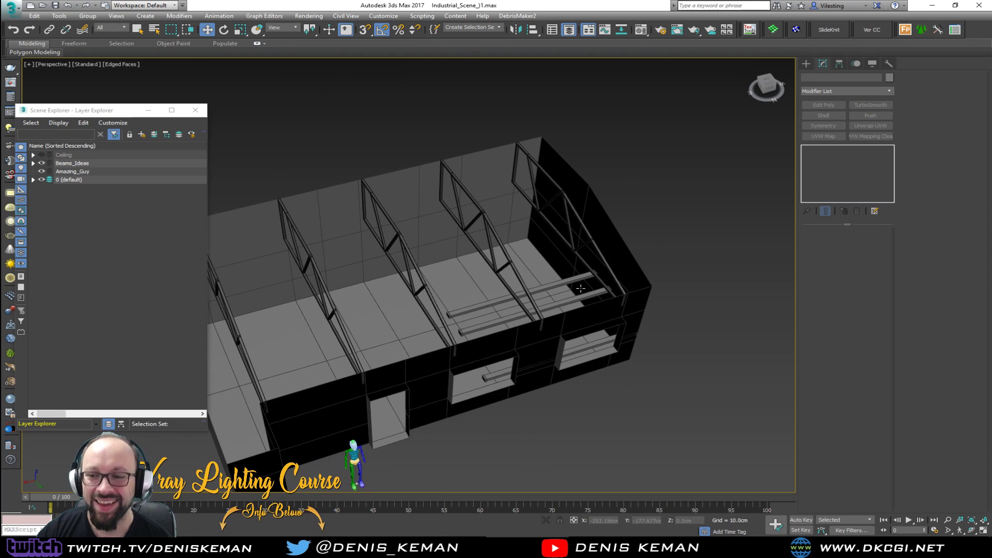
Delete the three loose beams of the Beams_Ideas layer and close the layer list
scroll(546, 300, "up", 5)
left_click(573, 260)
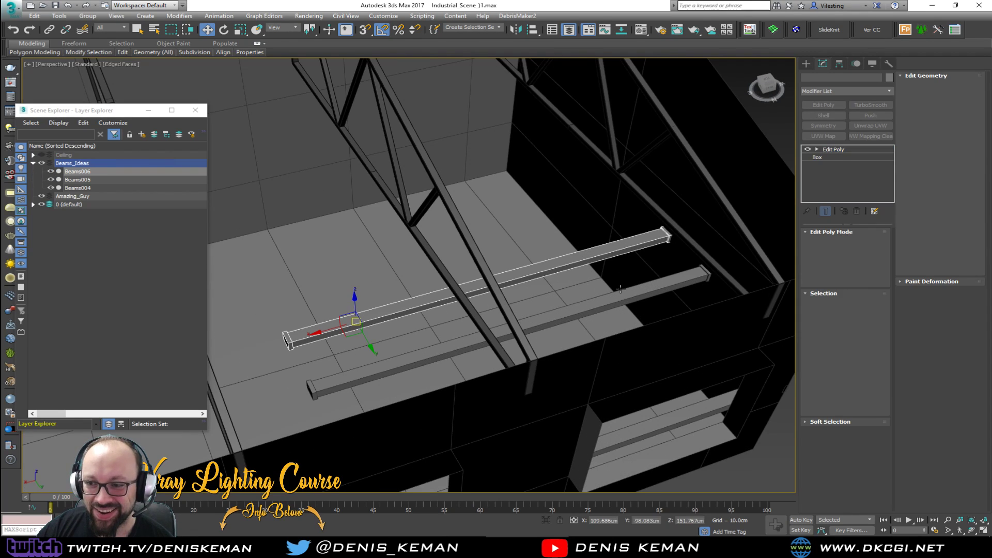
left_click(631, 294, "ctrl")
left_click(691, 411, "ctrl")
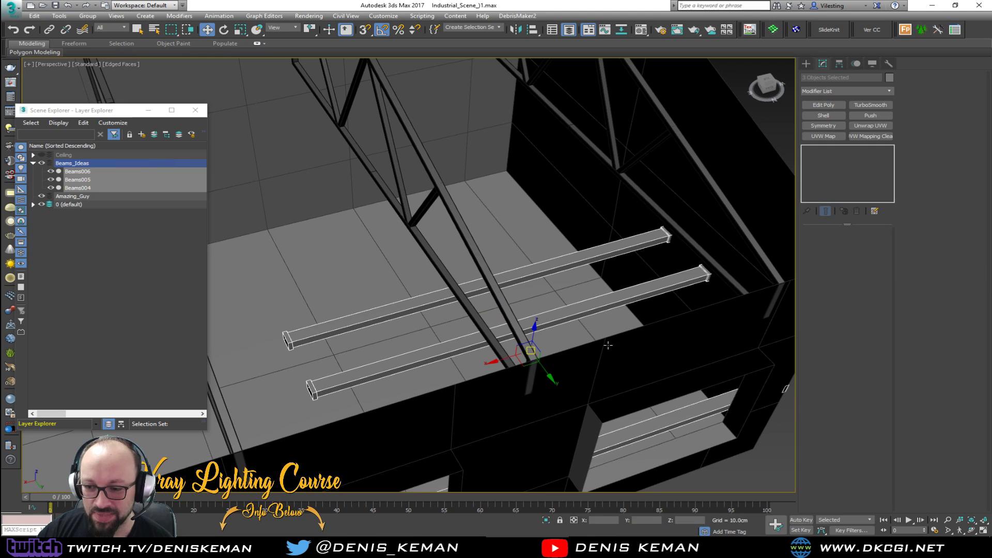
scroll(608, 345, "down", 10)
key("Delete")
middle_click_drag(425, 193, 380, 222, "alt")
left_click(195, 110)
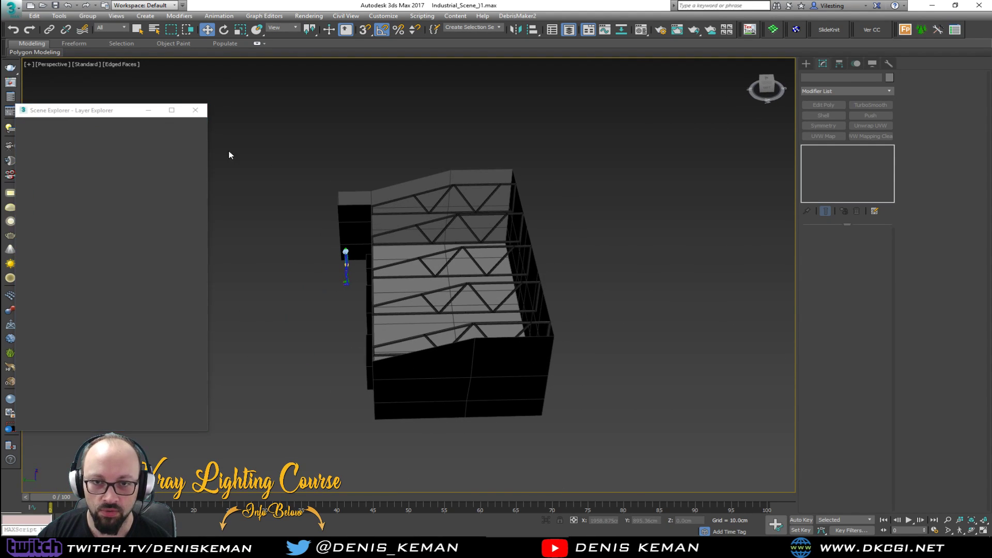
Save the industrial scene under its current file name
middle_click_drag(294, 243, 343, 254, "alt")
left_click(9, 8)
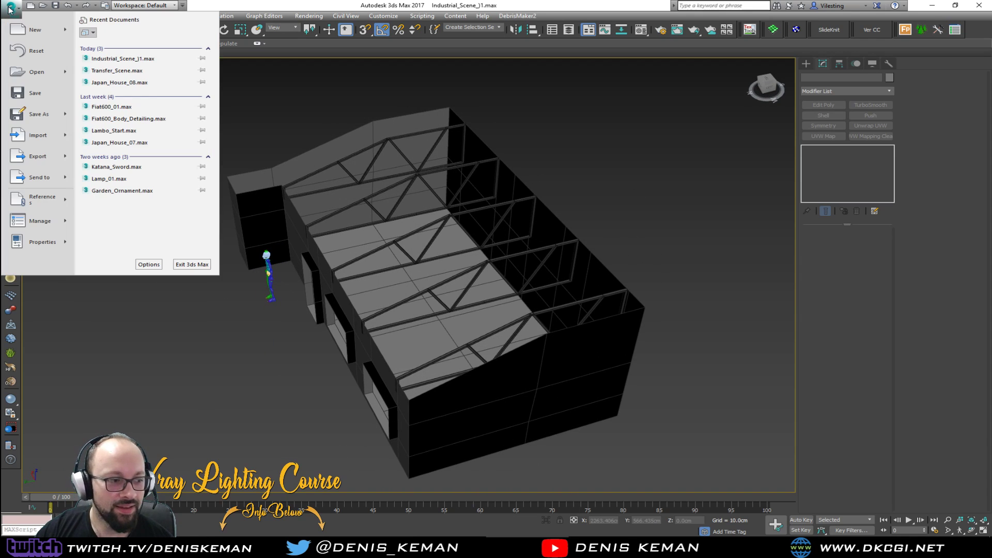
left_click(34, 94)
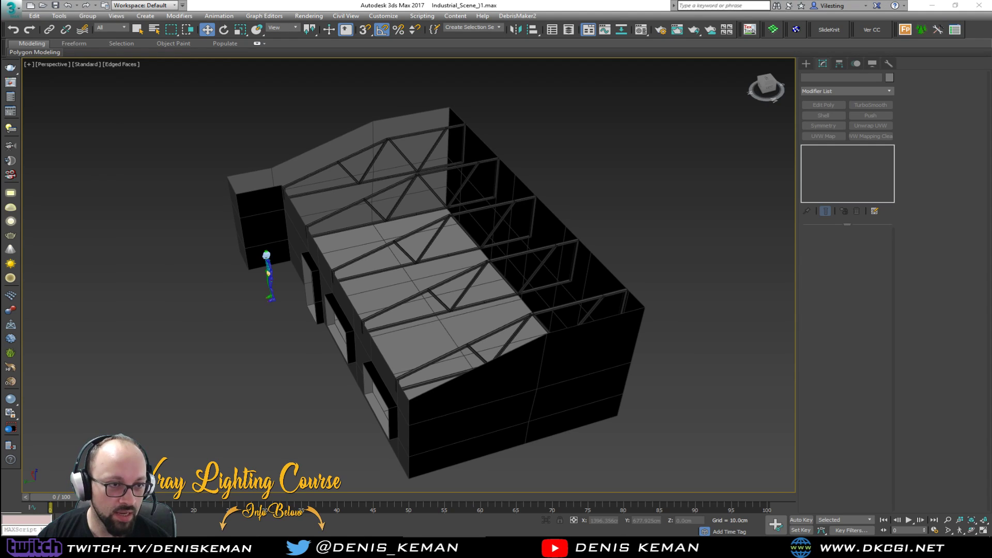
Merge the furniture from Transfer_Scene.max into the scene and place it on the ground beside the building
scroll(280, 306, "up", 5)
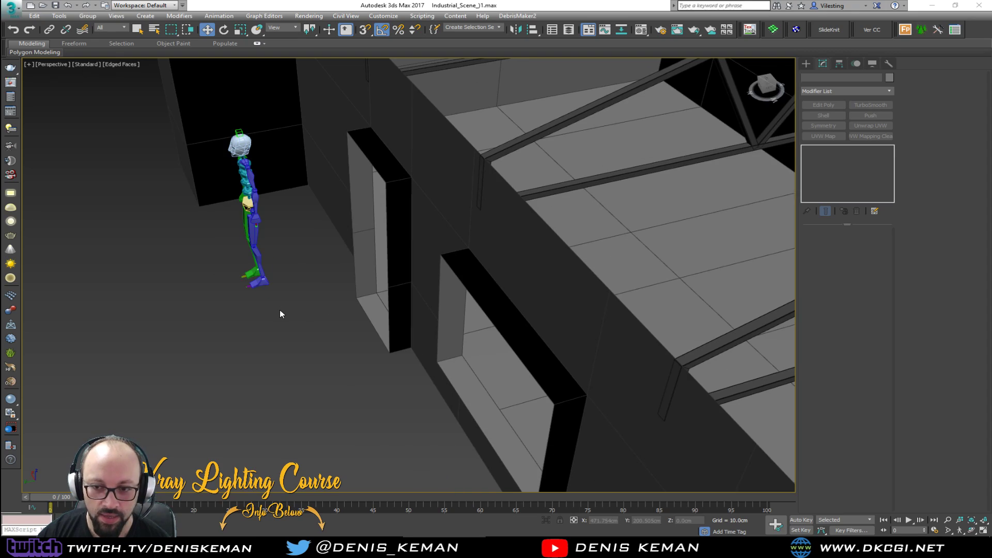
middle_click_drag(341, 255, 218, 295)
scroll(218, 295, "down", 15)
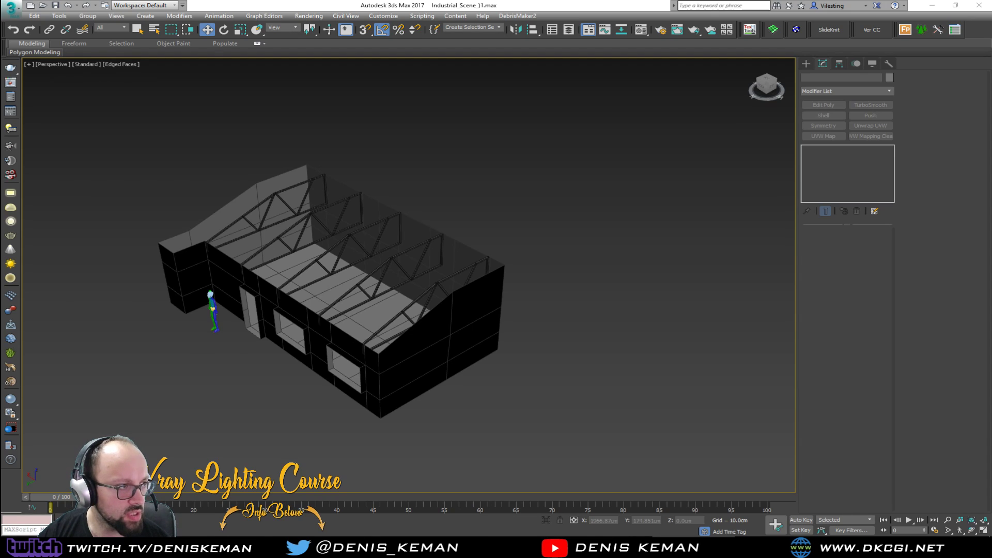
left_click_drag(534, 247, 538, 239)
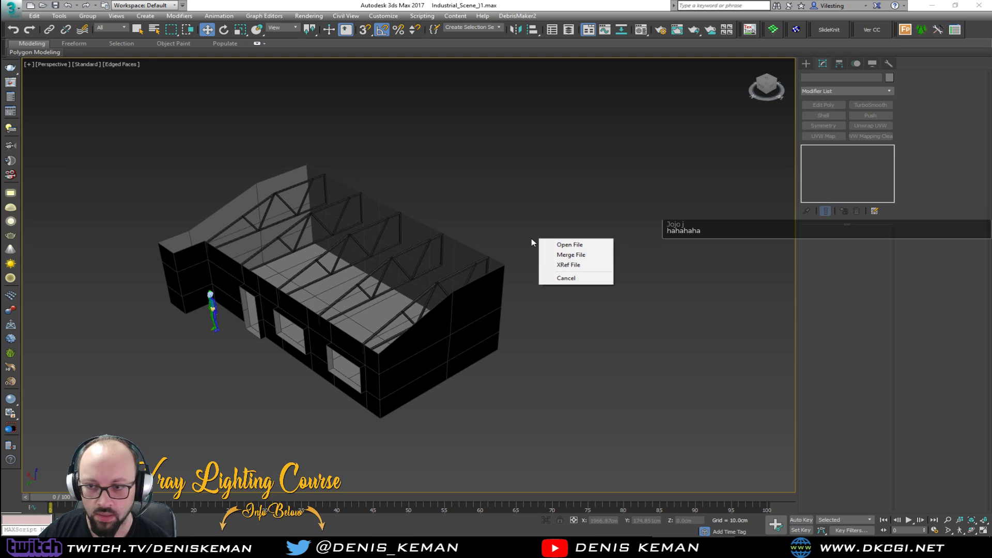
left_click(565, 255)
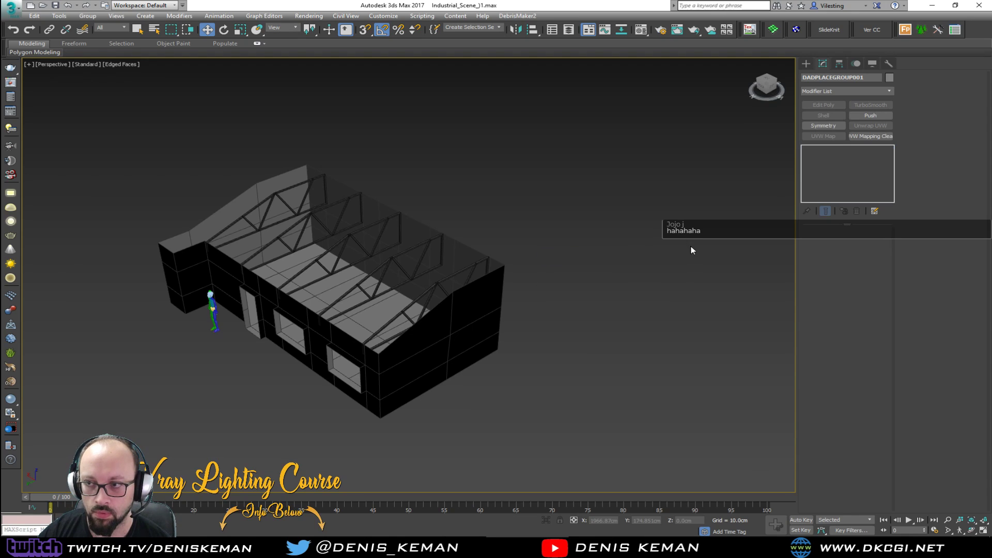
scroll(465, 248, "up", 3)
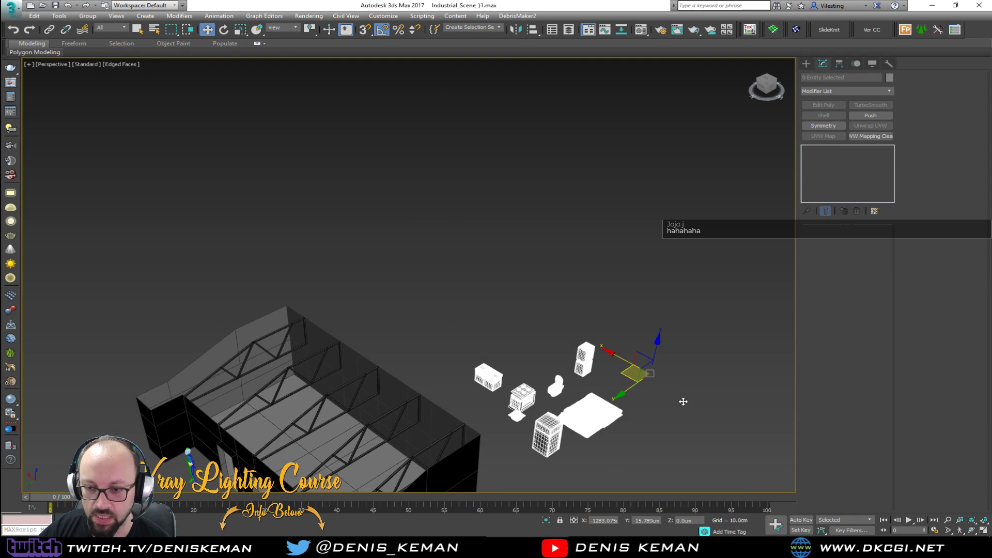
left_click(772, 457)
middle_click_drag(582, 376, 537, 243)
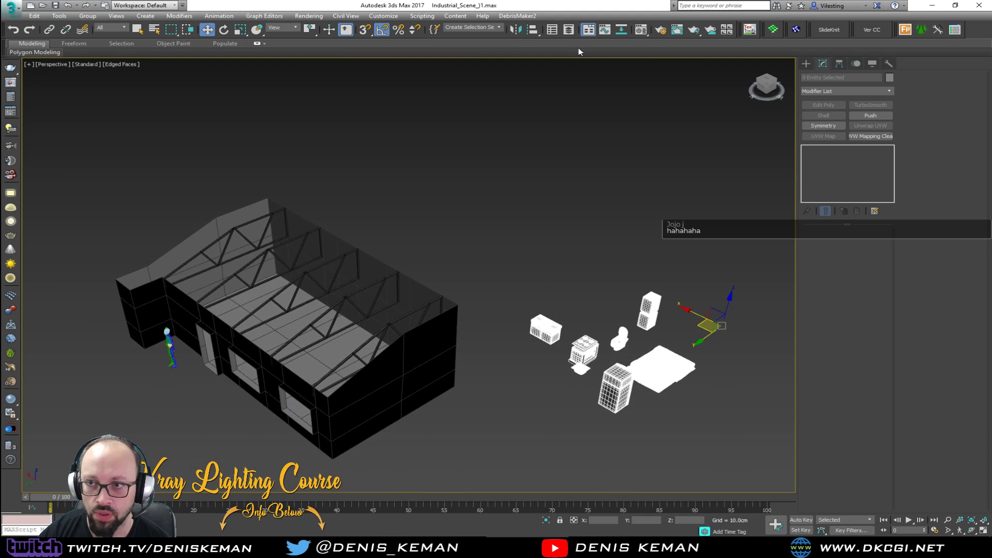
Deselect the merged furniture and delete all the hidden helper objects in the Imported_Stuff layer
left_click(569, 31)
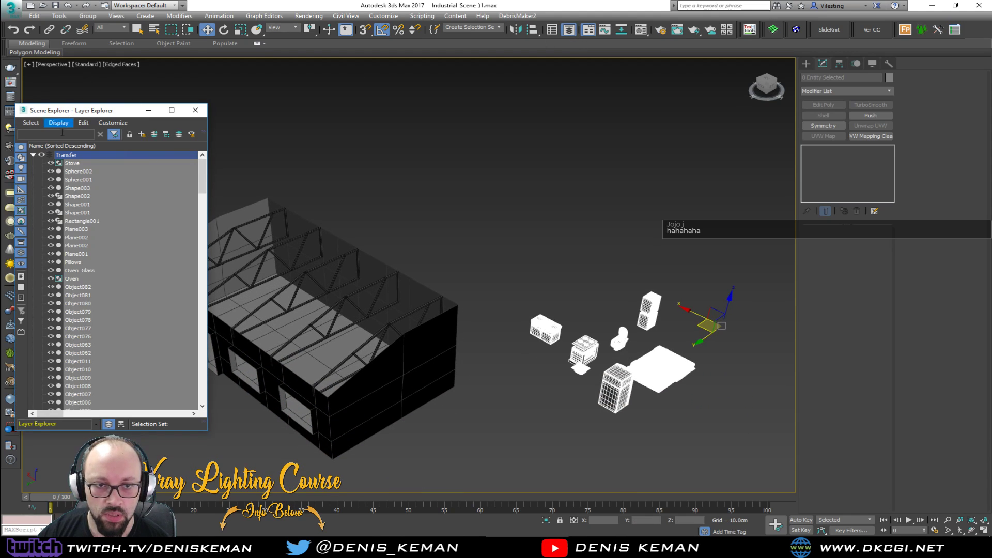
key("ctrl+d")
left_click(33, 155)
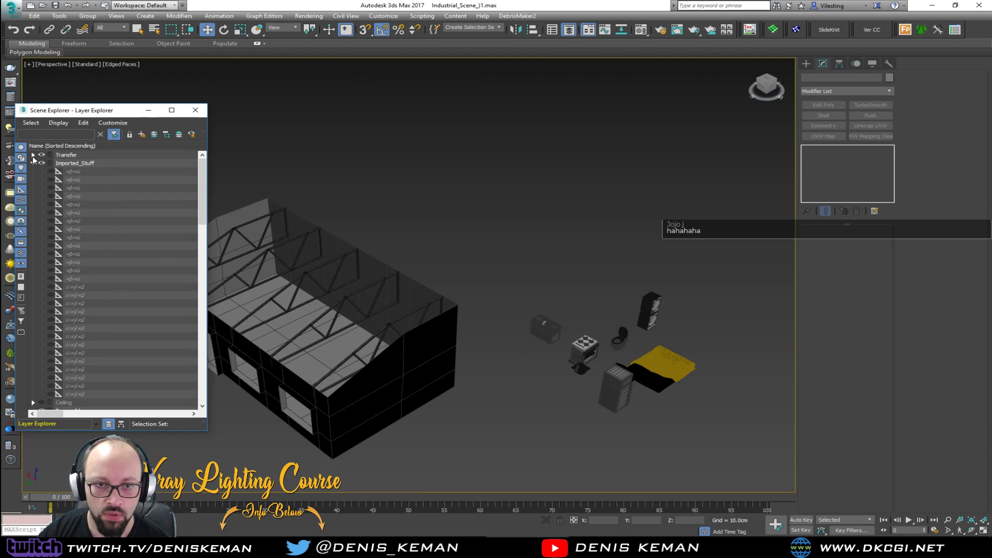
left_click(35, 164)
left_click(35, 164)
left_click(69, 171)
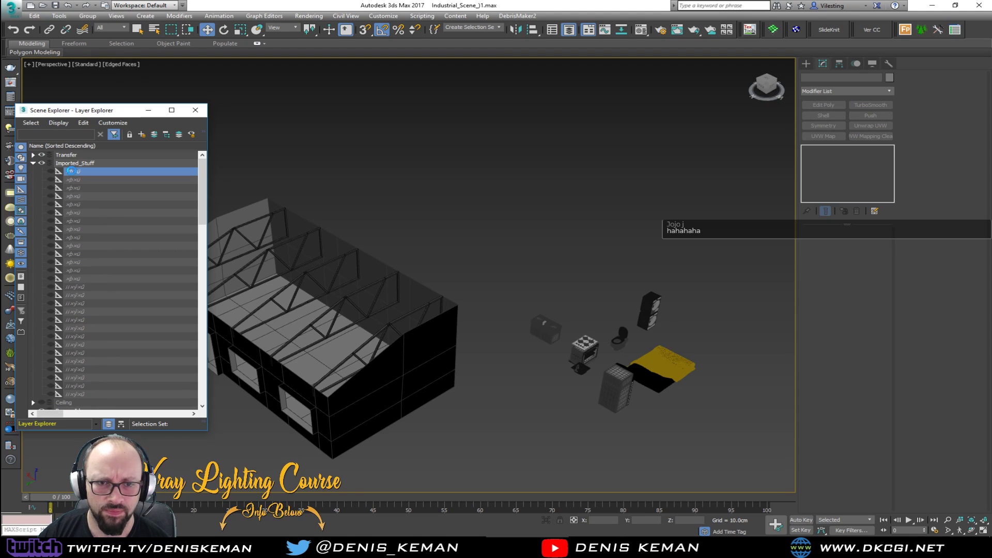
scroll(113, 318, "down", 3)
scroll(111, 315, "down", 3)
left_click(80, 262, "shift")
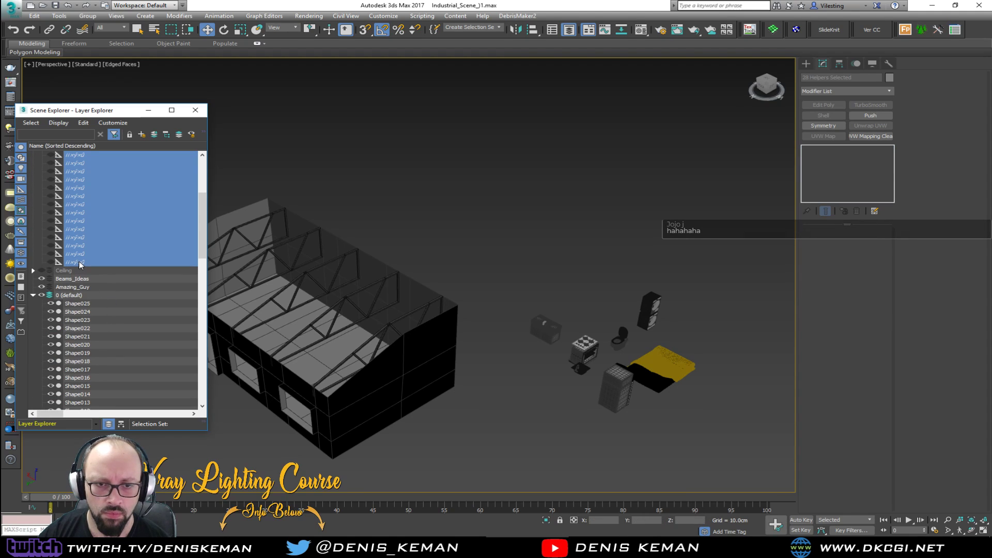
right_click(111, 261)
left_click(134, 309)
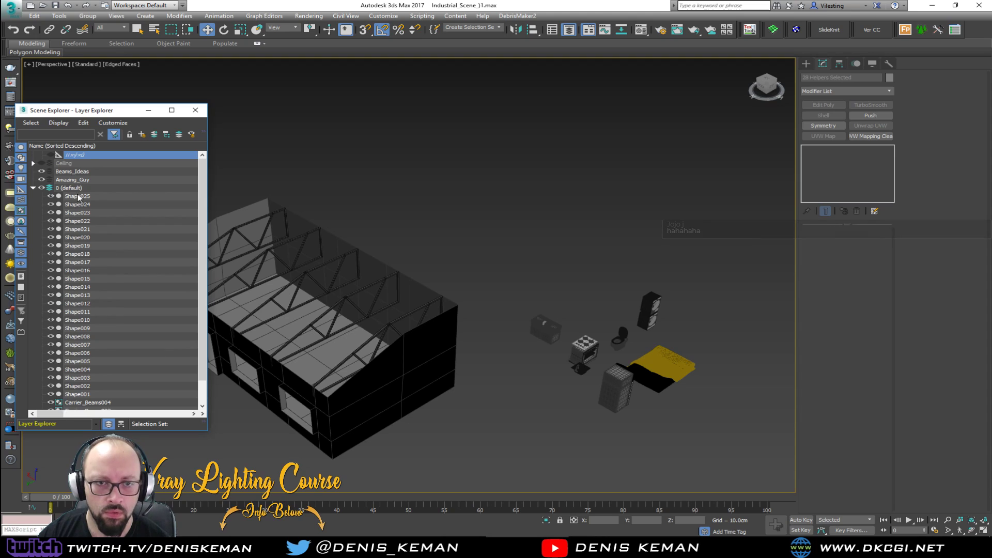
Collapse the default layer's contents and delete the Imported_Stuff layer
left_click(33, 196)
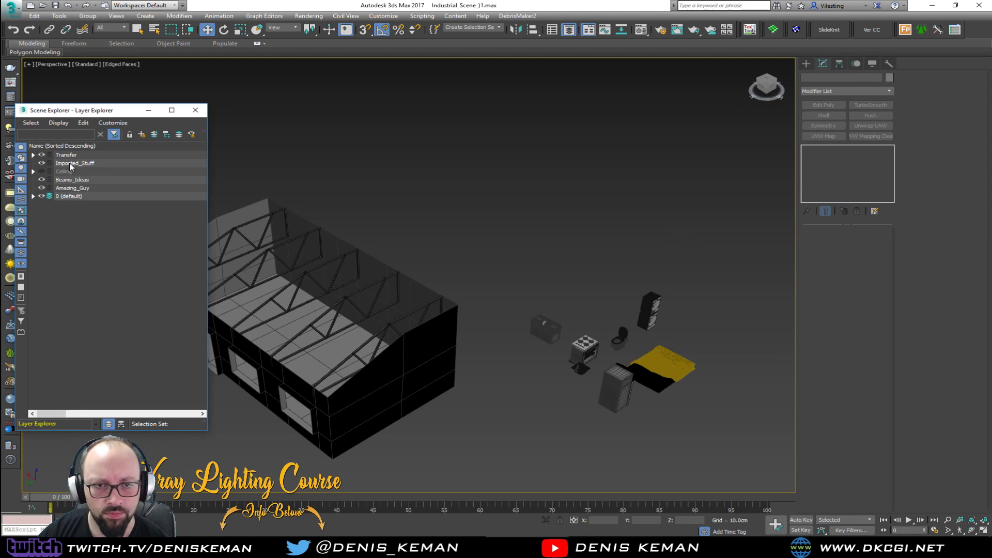
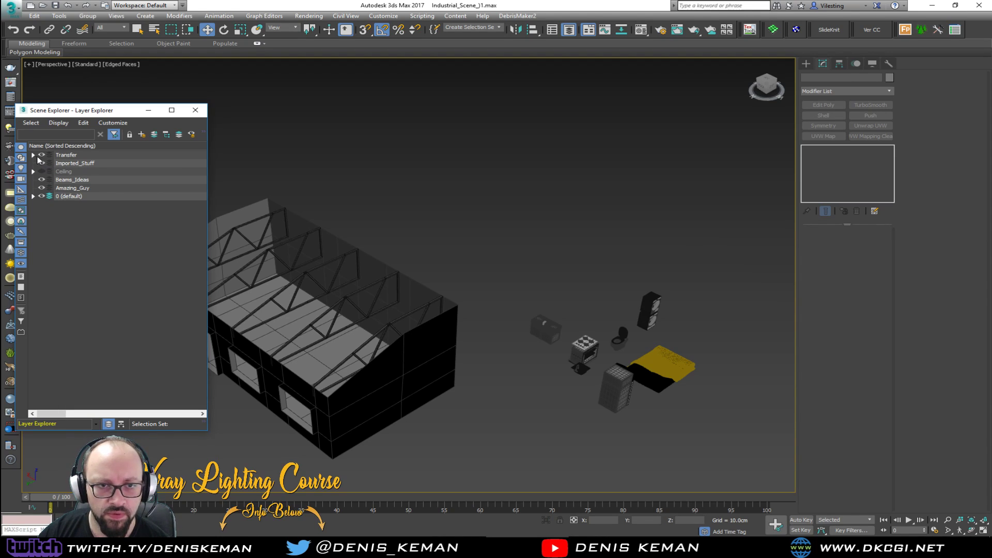
left_click(72, 163)
right_click(73, 163)
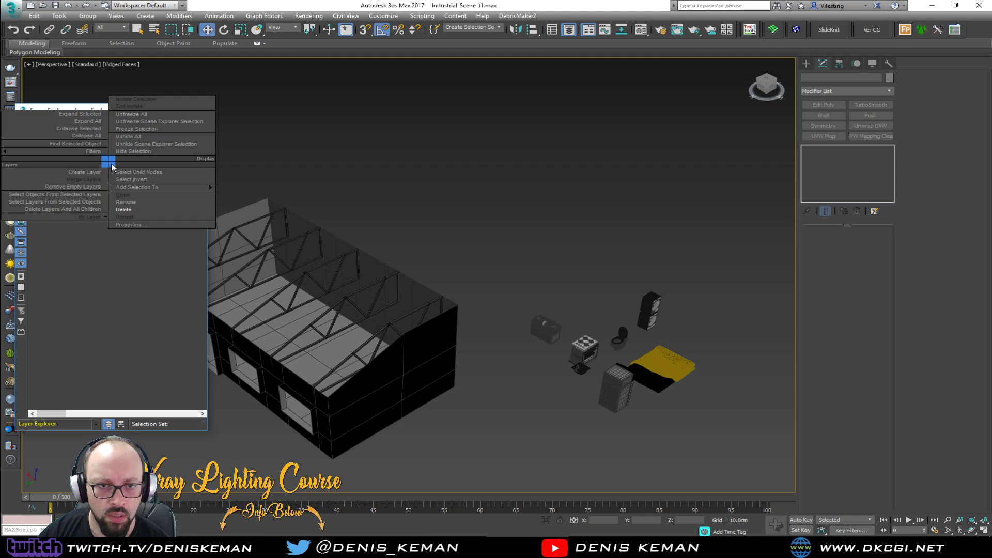
left_click(116, 206)
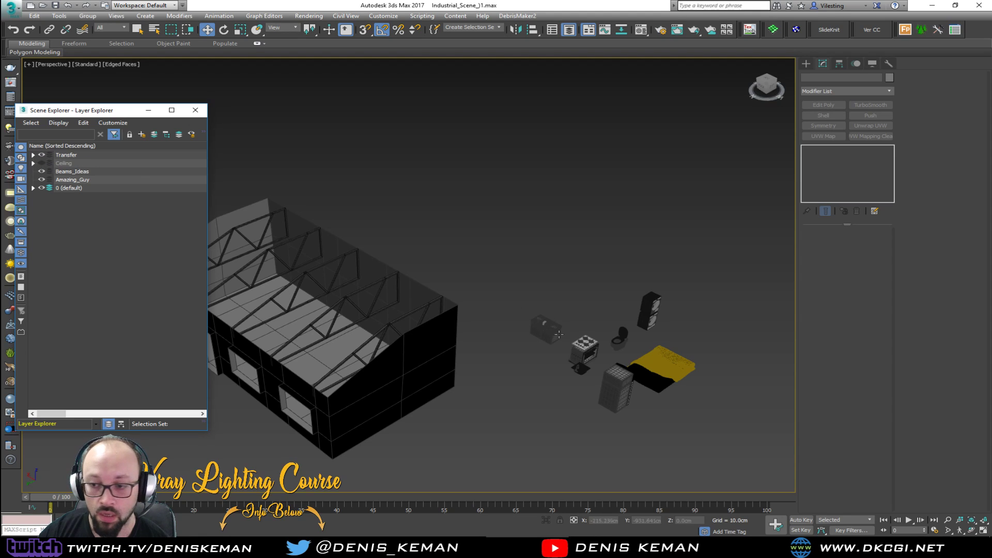
Turn off the edged-faces display and move the complete bed with its pillows onto the building's floor
scroll(619, 376, "up", 5)
key("F4")
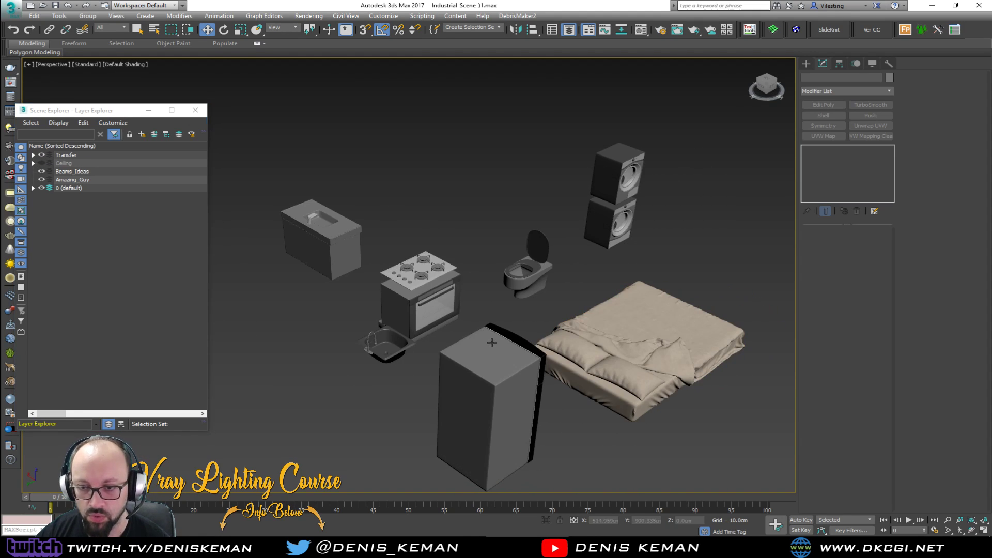
middle_click_drag(464, 329, 655, 308, "alt")
left_click_drag(581, 322, 580, 322)
middle_click_drag(581, 322, 430, 404)
left_click(187, 115)
key("z")
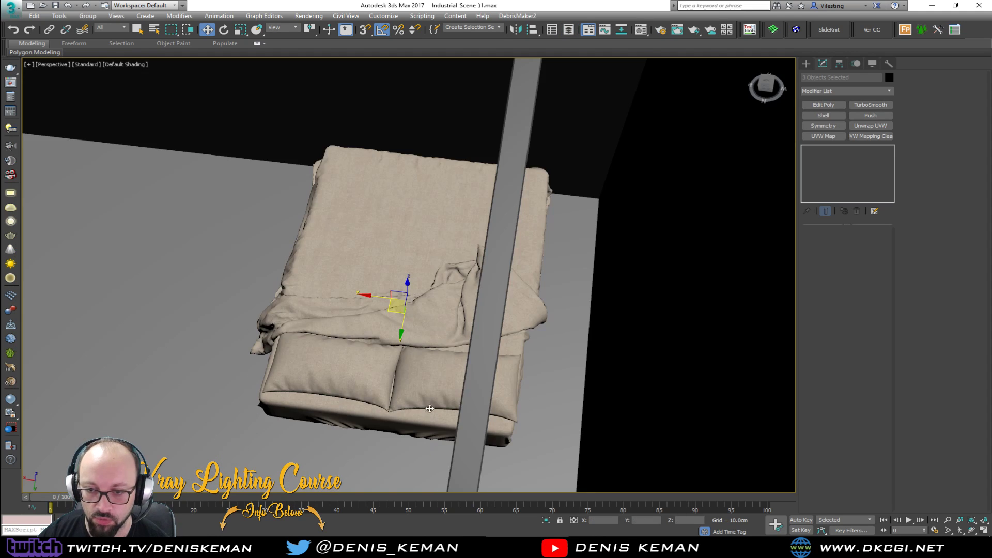
Rotate the bed and place it near the building's rear corner with its pillows against the end wall
middle_click_drag(504, 384, 477, 366, "alt")
key("e")
left_click_drag(478, 365, 530, 360)
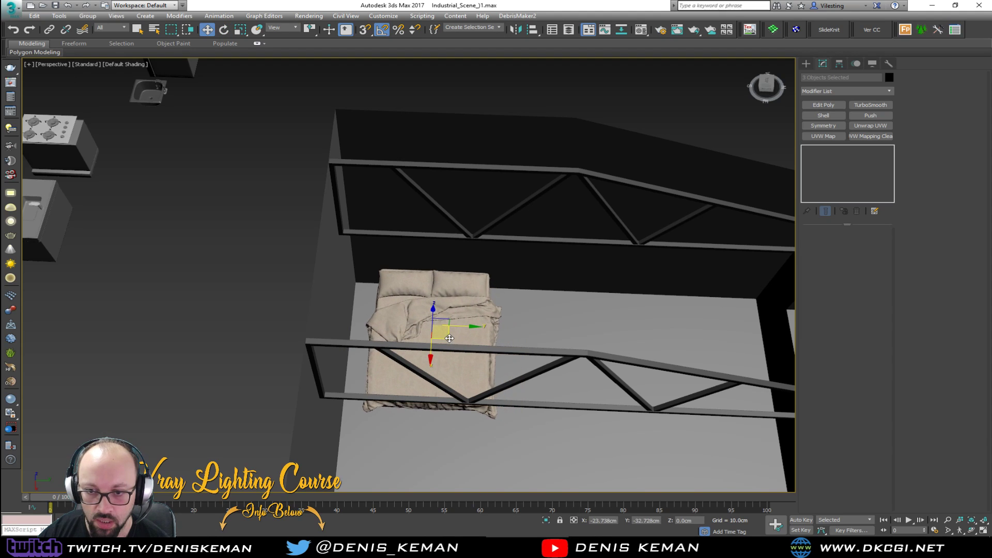
scroll(453, 337, "up", 3)
middle_click_drag(453, 336, 467, 291, "alt")
middle_click_drag(437, 248, 367, 297, "alt")
scroll(366, 297, "up", 3)
scroll(367, 297, "down", 10)
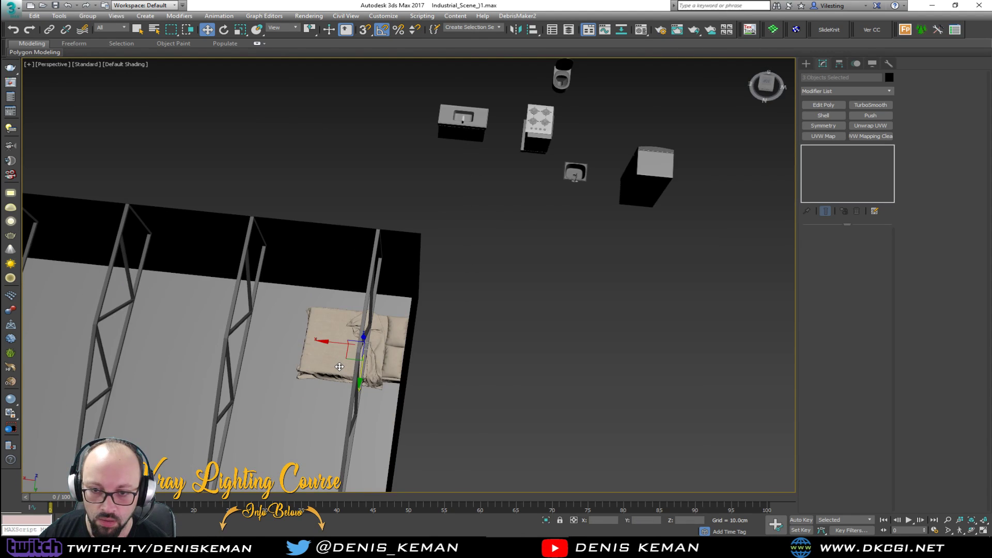
scroll(594, 282, "down", 5)
left_click(644, 282)
middle_click_drag(644, 282, 389, 294, "alt")
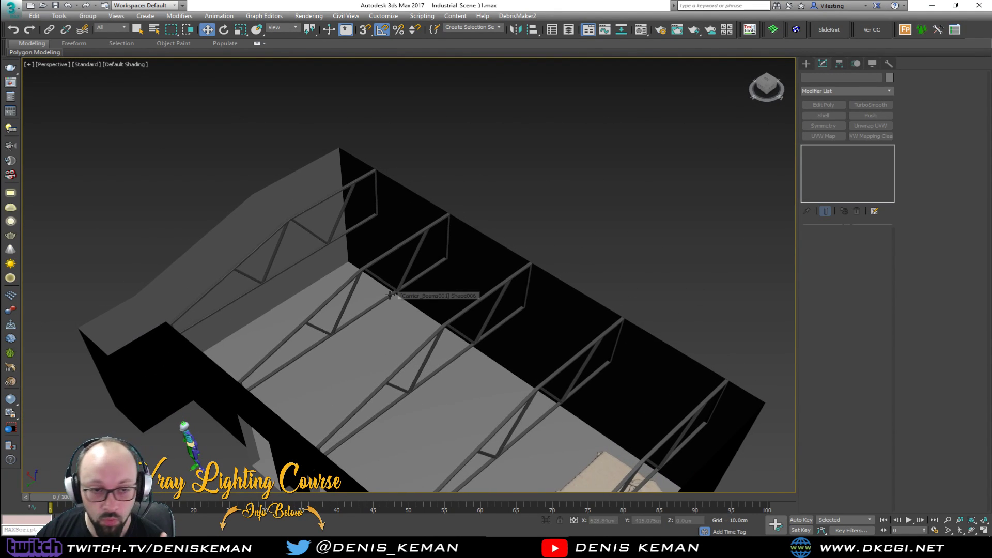
middle_click_drag(367, 303, 403, 318, "alt")
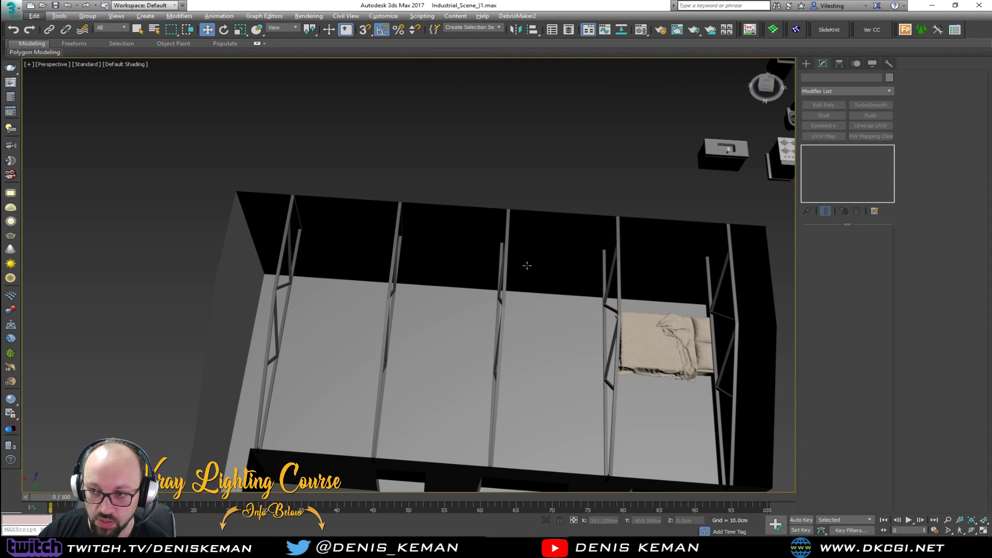
middle_click_drag(527, 265, 519, 241, "alt")
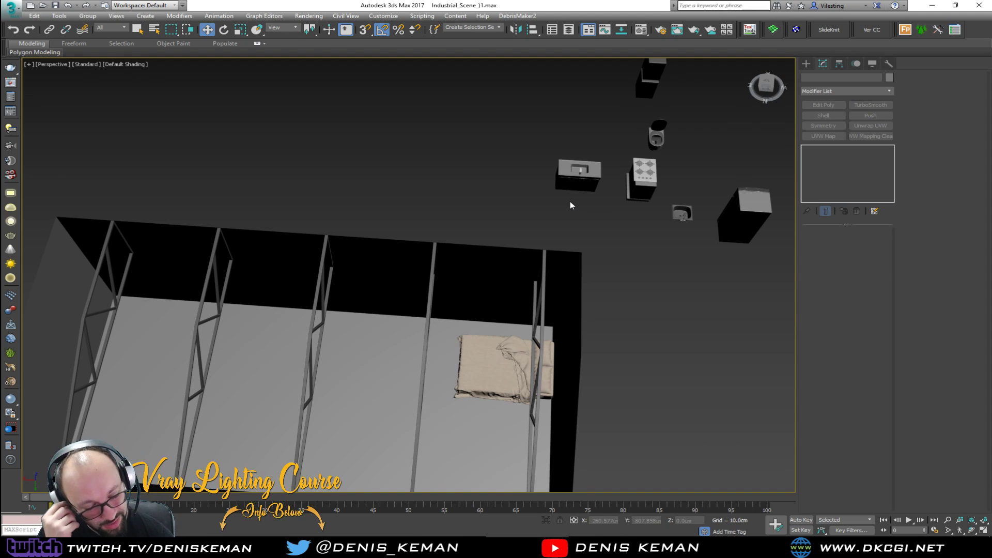
Move the sink cabinet from the loose furniture outside onto the floor inside the building
middle_click_drag(569, 200, 488, 267, "alt")
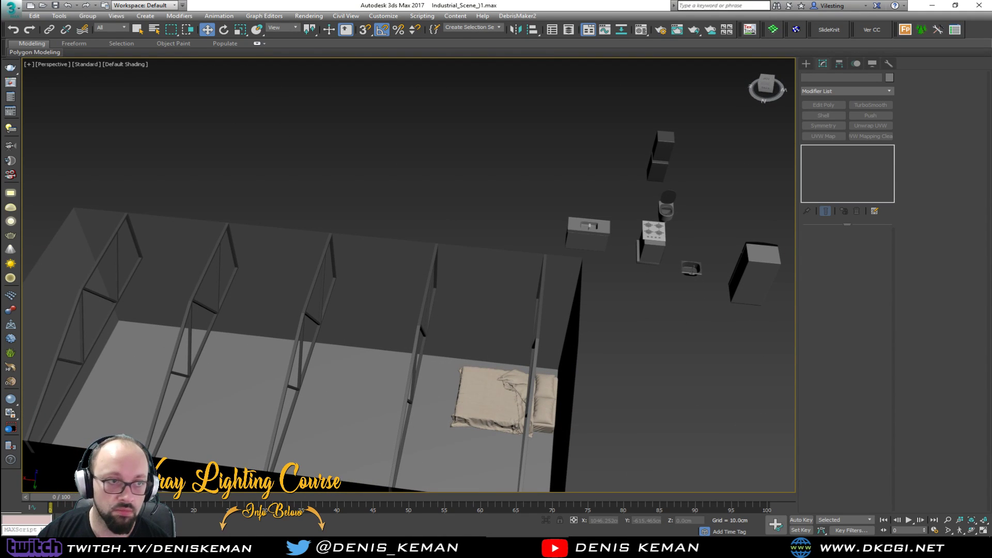
middle_click_drag(573, 326, 471, 302, "alt")
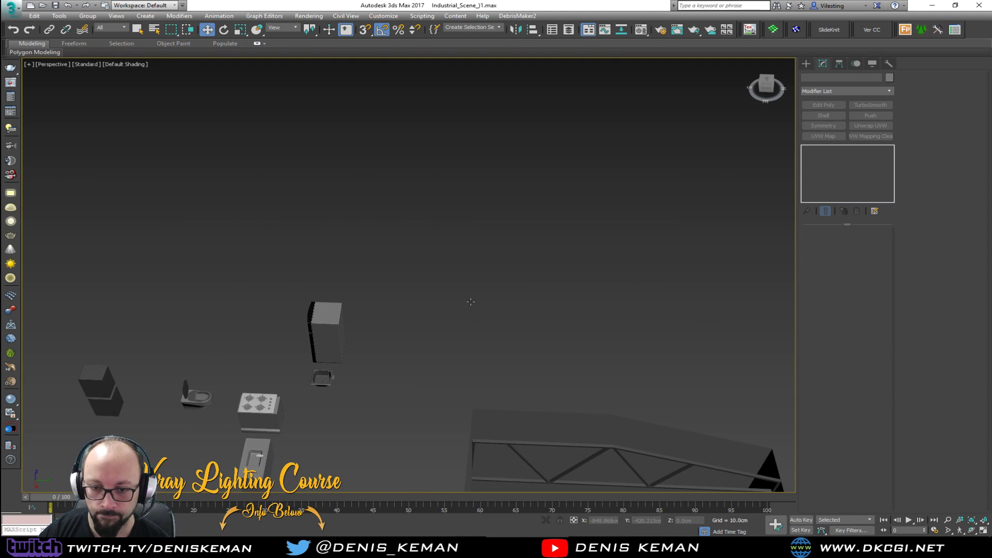
left_click(287, 425)
key("z")
middle_click_drag(287, 425, 137, 414, "alt")
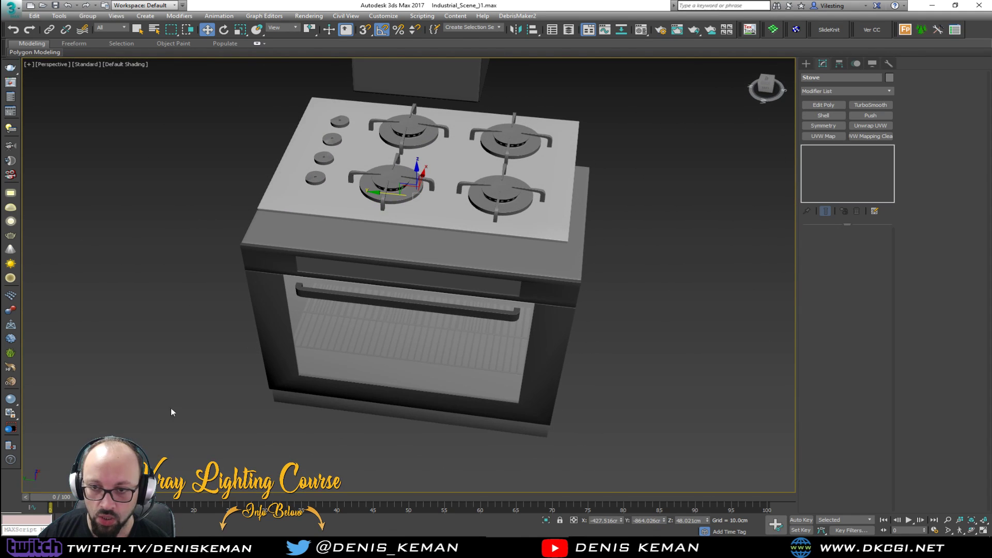
left_click(171, 360)
scroll(279, 372, "down", 6)
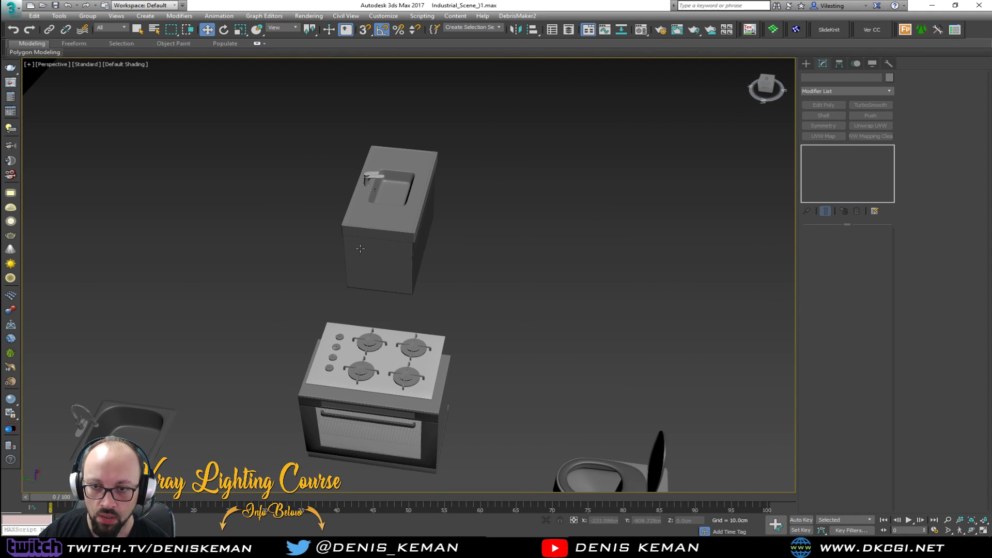
scroll(360, 248, "down", 5)
left_click_drag(359, 342, 355, 343)
scroll(351, 339, "down", 6)
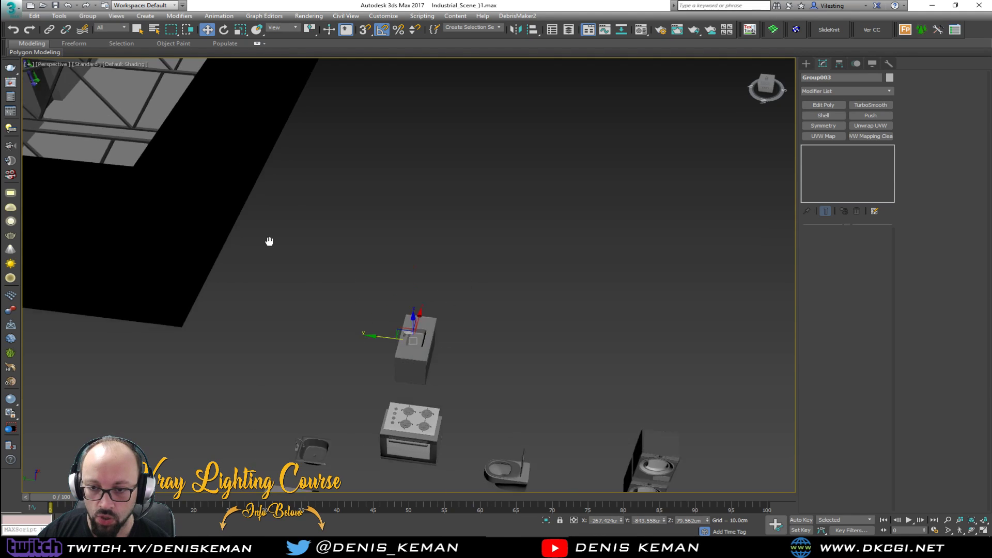
left_click_drag(416, 399, 268, 176)
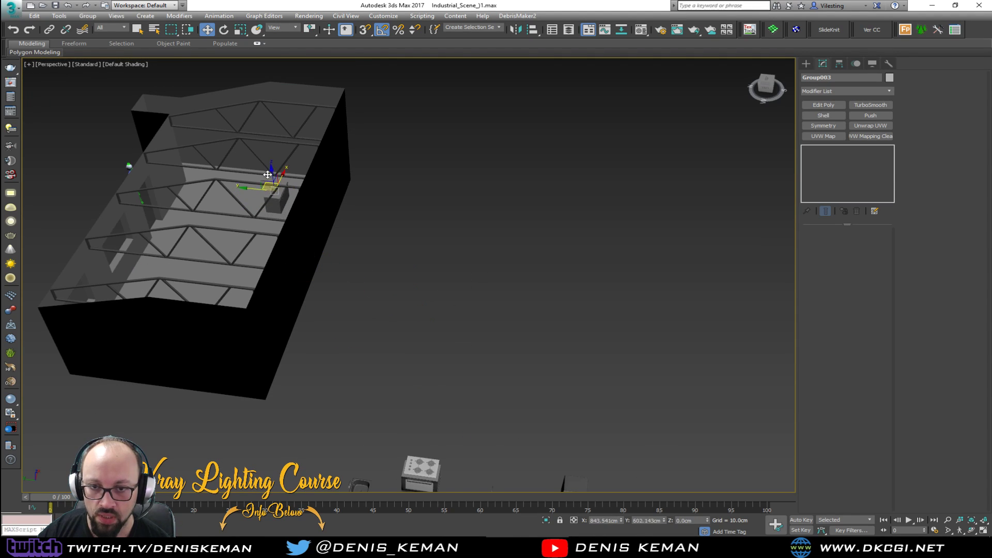
Rotate the sink cabinet and move it to the building corner opposite the bed end
key("z")
scroll(416, 275, "up", 4)
key("e")
left_click_drag(399, 272, 364, 279)
key("w")
left_click_drag(378, 244, 519, 94)
middle_click_drag(519, 94, 464, 238, "alt")
scroll(513, 194, "up", 3)
In a shaded top view, fit the sink cabinet tightly into the building corner with its back against the end wall
key("alt+w")
key("z")
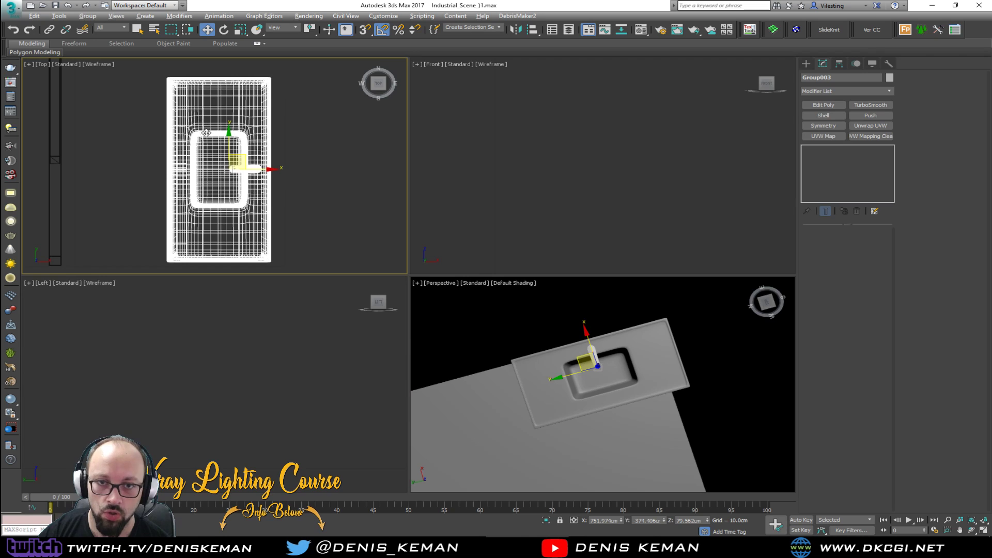
key("alt+w")
scroll(247, 199, "down", 5)
key("F3")
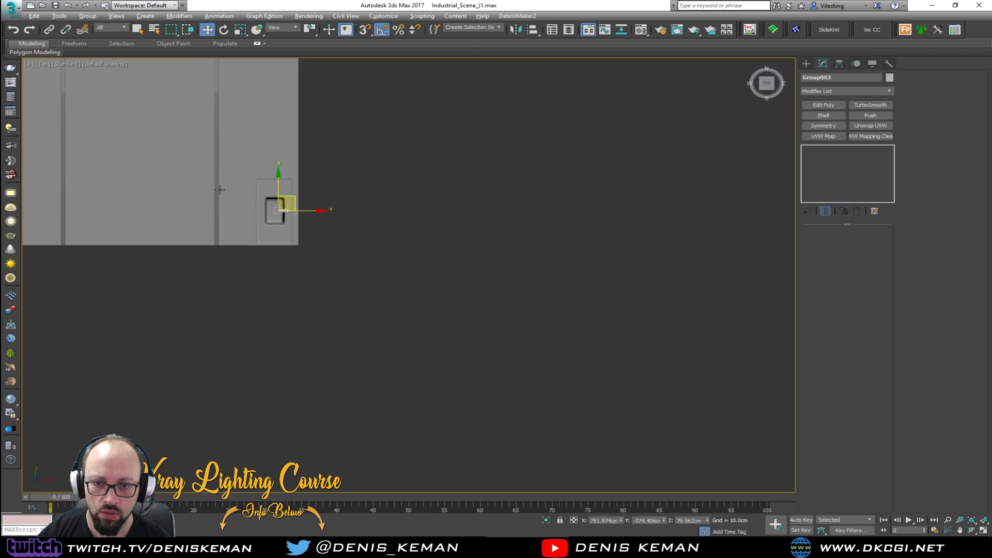
middle_click_drag(220, 189, 314, 267)
scroll(314, 267, "down", 5)
scroll(314, 267, "up", 8)
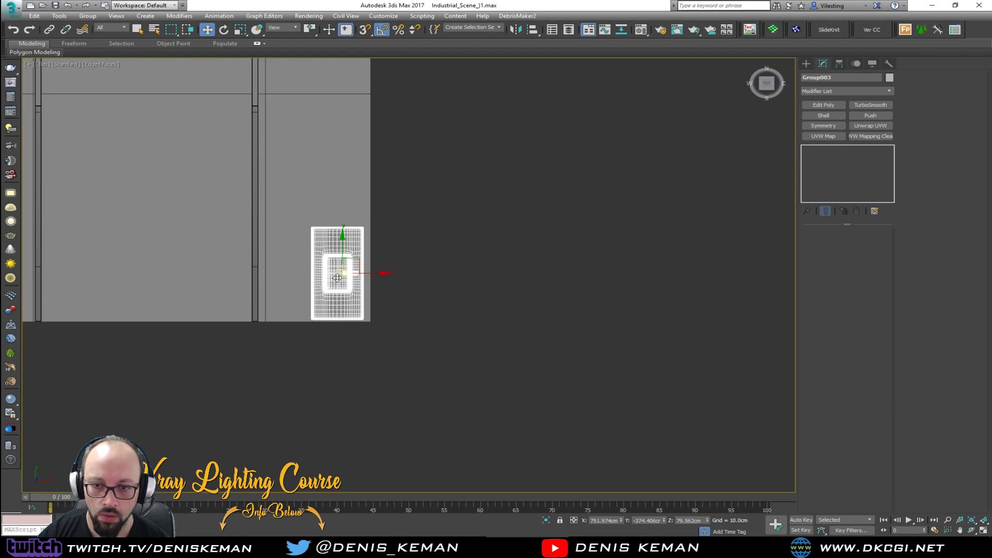
left_click_drag(360, 258, 374, 267)
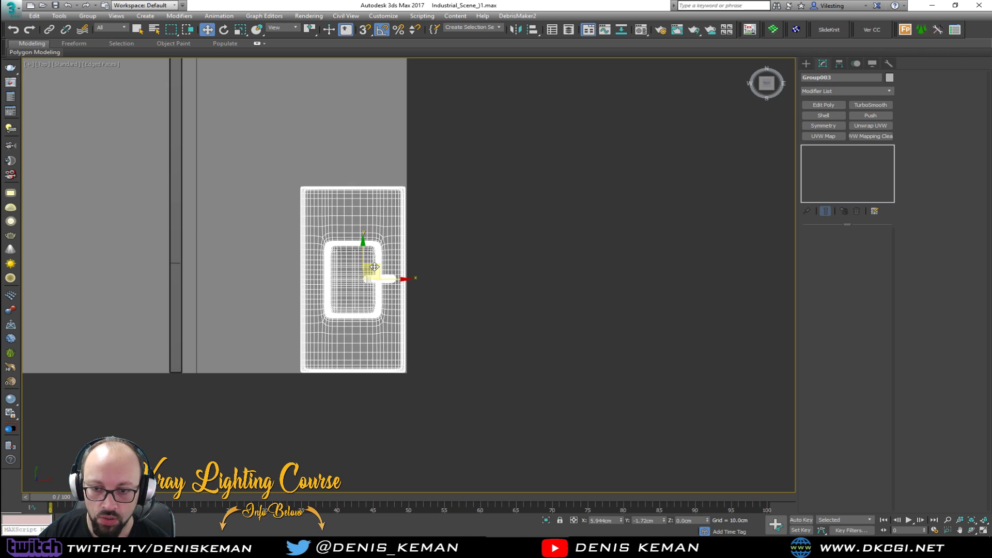
Move the toilet into the building beside the sink cabinet, its back against the long wall, and deselect it
scroll(195, 196, "down", 7)
middle_click_drag(195, 196, 421, 264)
middle_click_drag(146, 241, 569, 241)
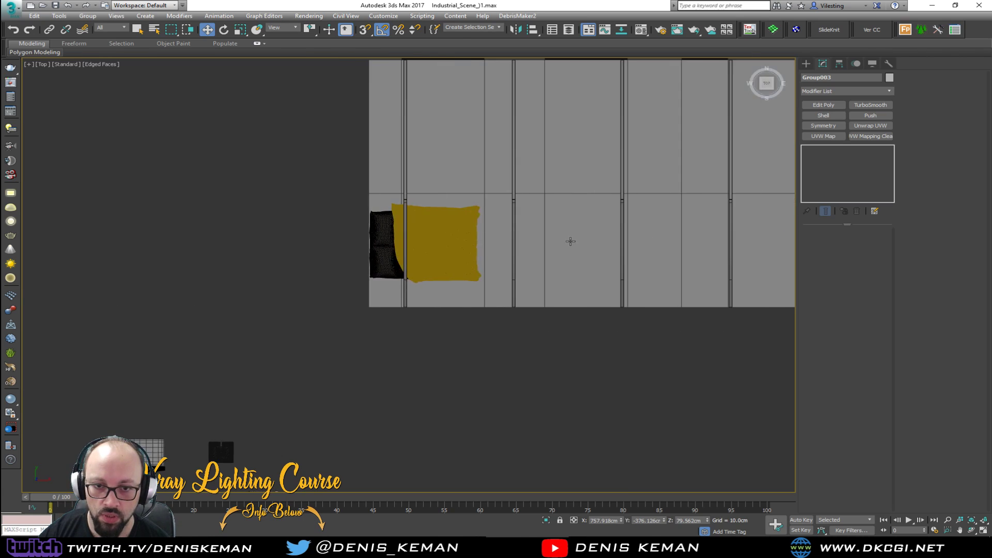
scroll(569, 241, "down", 5)
left_click_drag(467, 356, 442, 368)
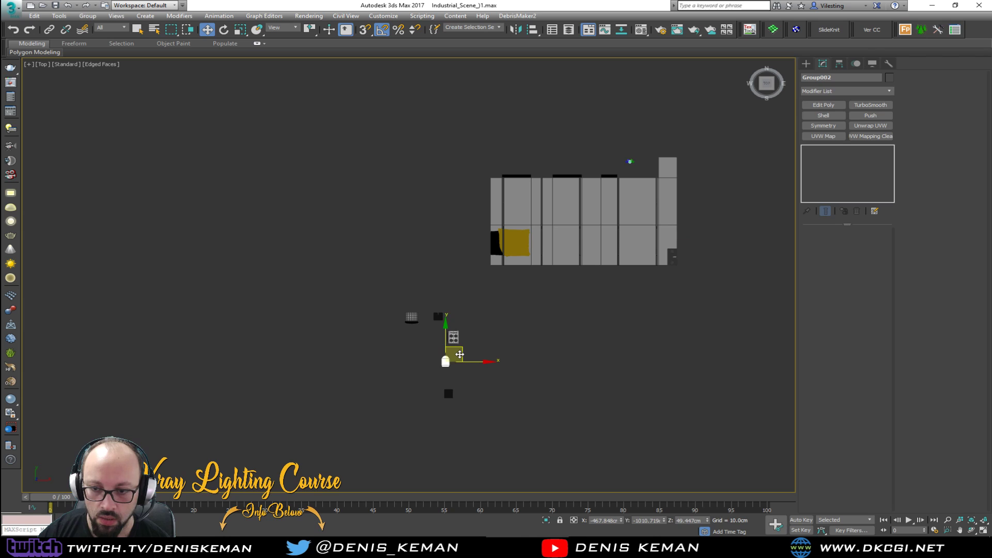
key("z")
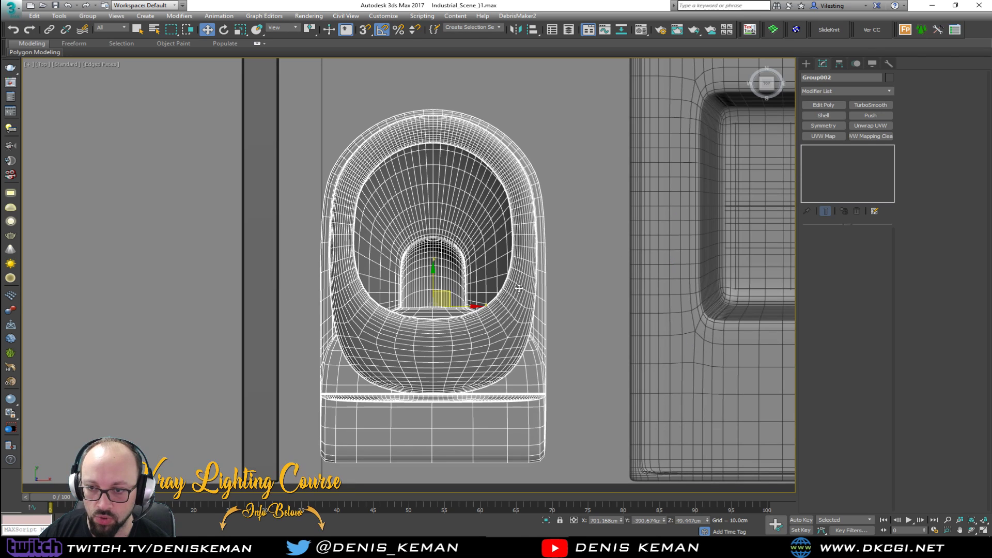
left_click_drag(489, 285, 379, 295)
scroll(530, 294, "down", 2)
middle_click_drag(530, 294, 478, 319)
left_click(726, 253)
Select the stove outside the building and move it inside, near the long wall beside the bed
scroll(503, 225, "down", 5)
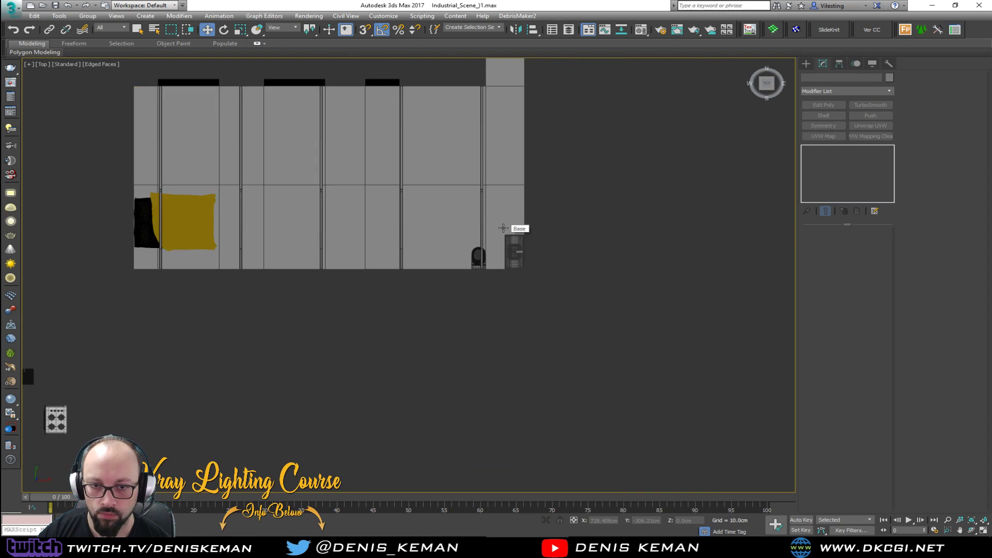
scroll(503, 228, "down", 3)
scroll(334, 305, "up", 6)
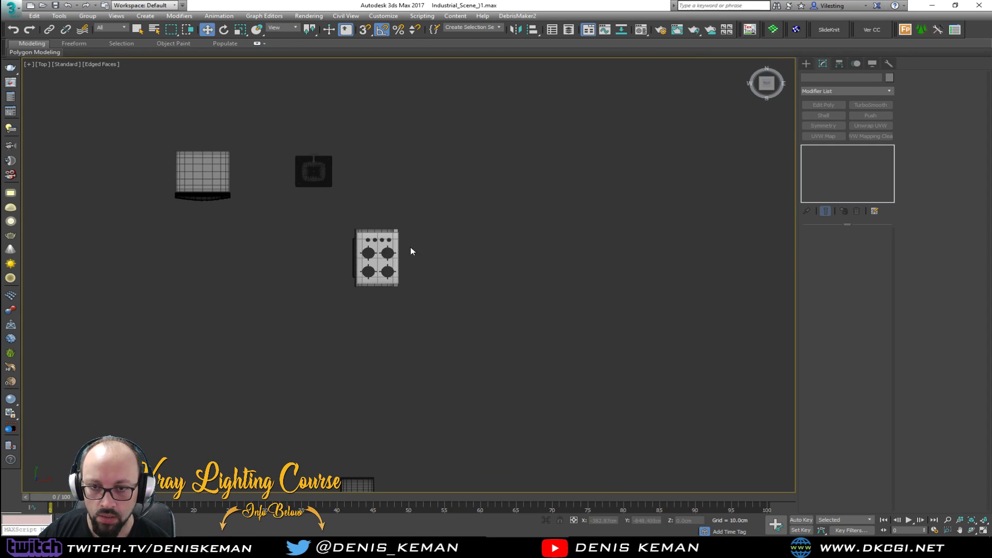
middle_click_drag(410, 248, 442, 223)
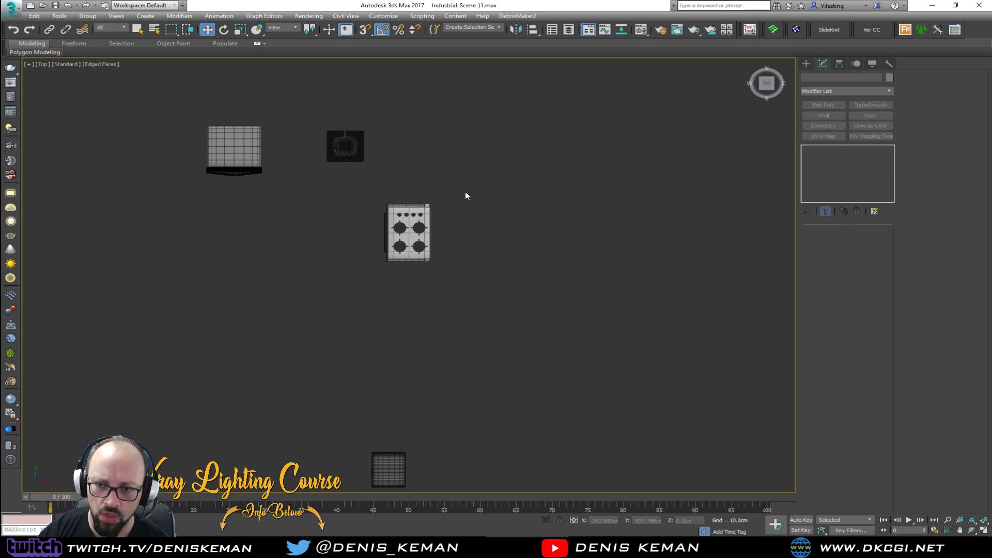
left_click_drag(340, 281, 341, 281)
scroll(382, 260, "down", 4)
key("alt+w")
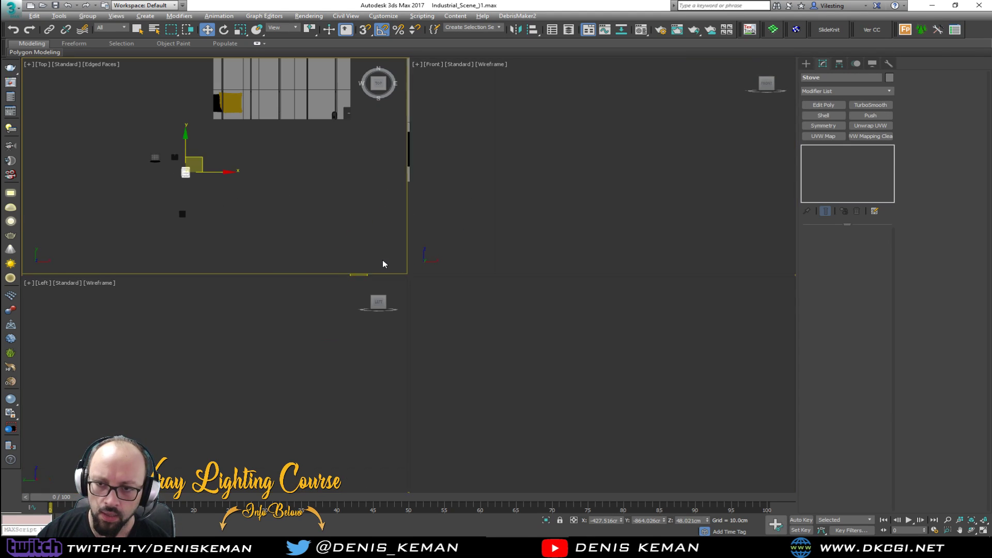
key("alt+w")
scroll(576, 347, "down", 10)
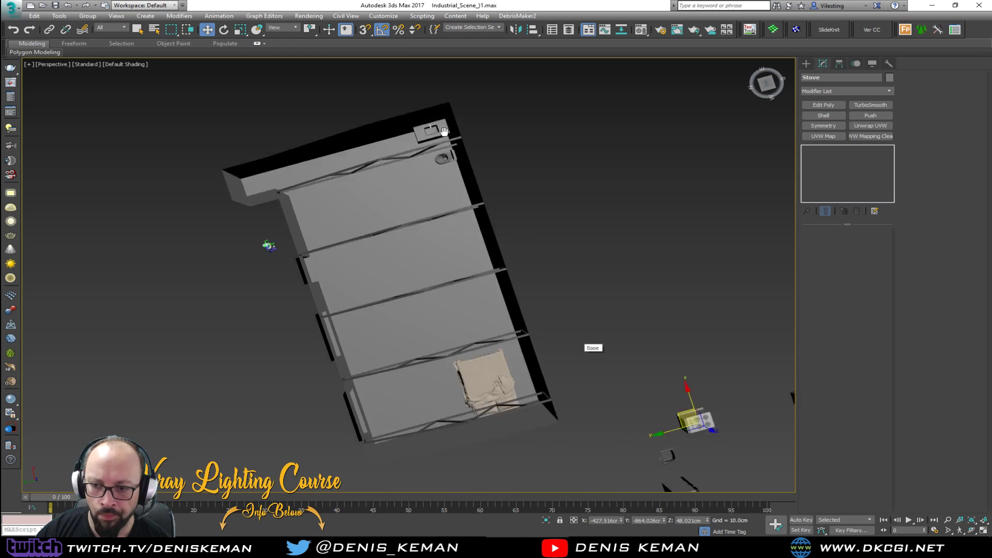
middle_click_drag(471, 164, 592, 194, "alt")
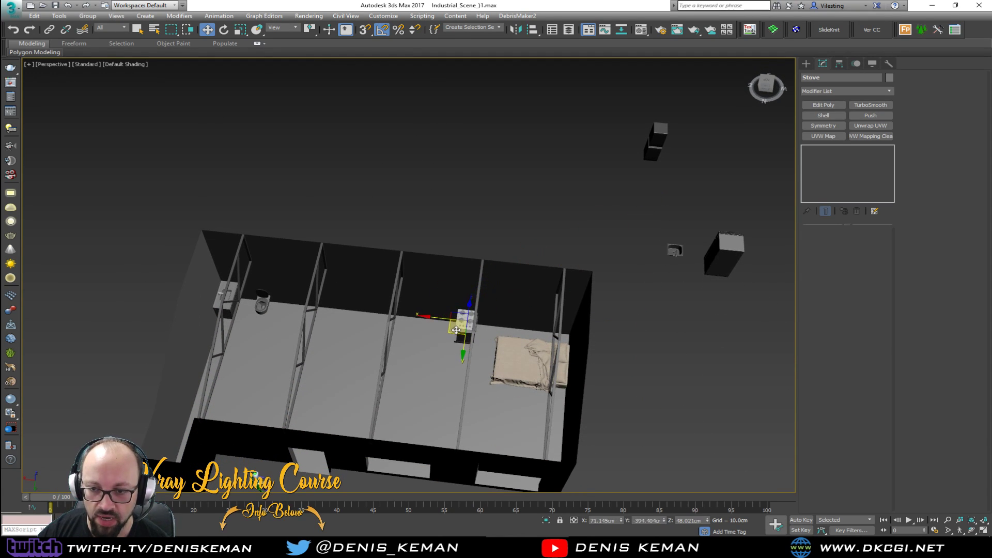
Slide the stove along the long wall towards the toilet, set it closer to the wall, and deselect it
key("z")
middle_click_drag(343, 299, 527, 298, "alt")
scroll(527, 298, "down", 3)
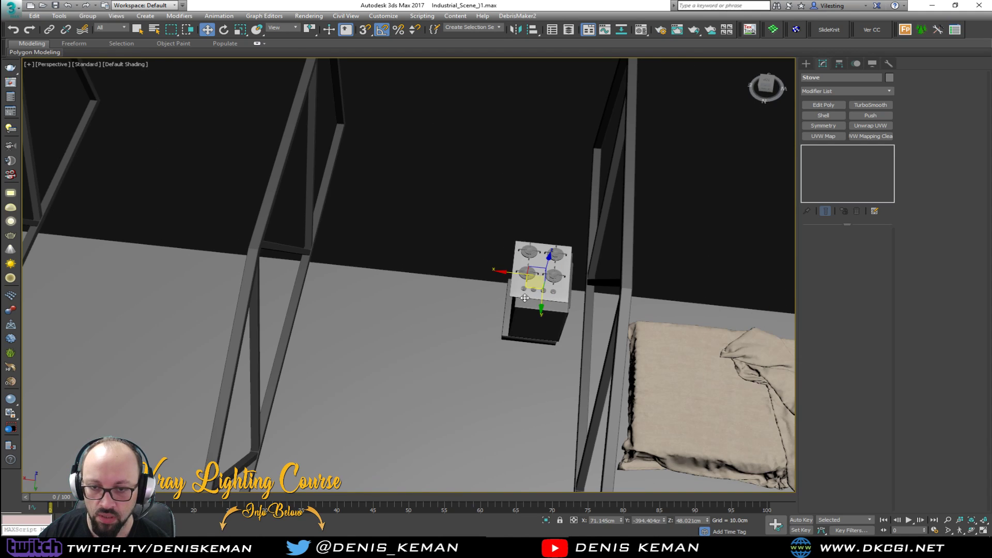
scroll(526, 298, "down", 10)
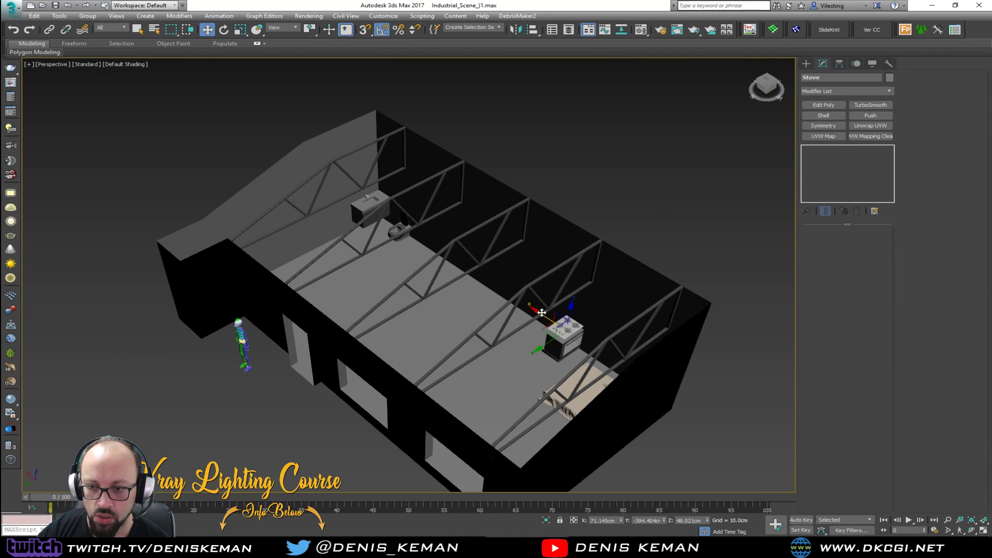
left_click_drag(550, 321, 423, 245)
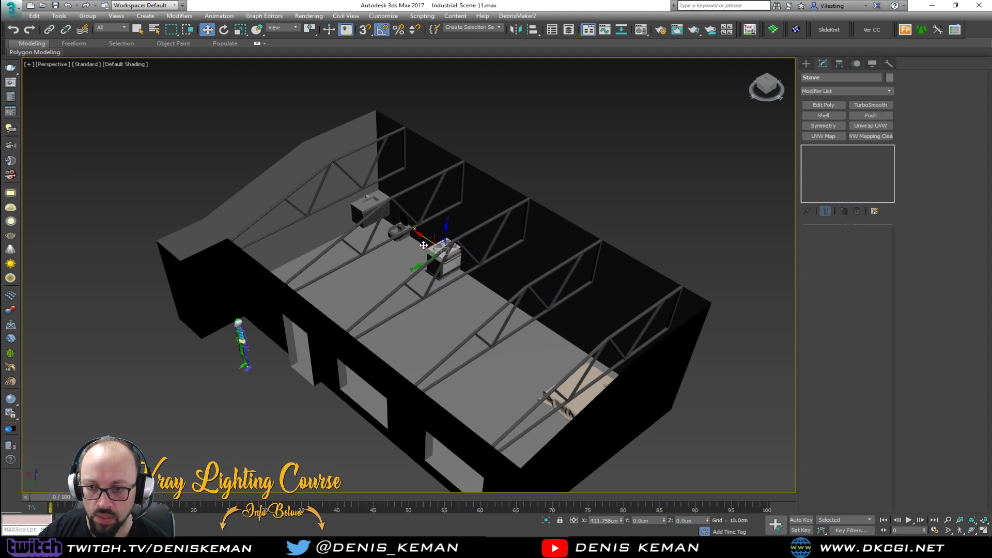
key("z")
middle_click_drag(418, 243, 224, 180, "alt")
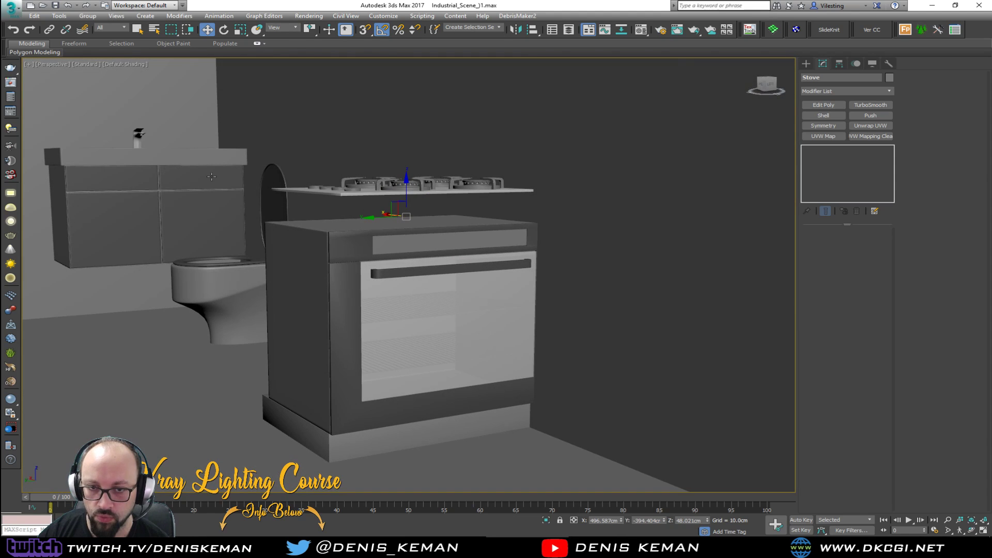
middle_click_drag(327, 183, 459, 232, "alt")
scroll(458, 232, "down", 8)
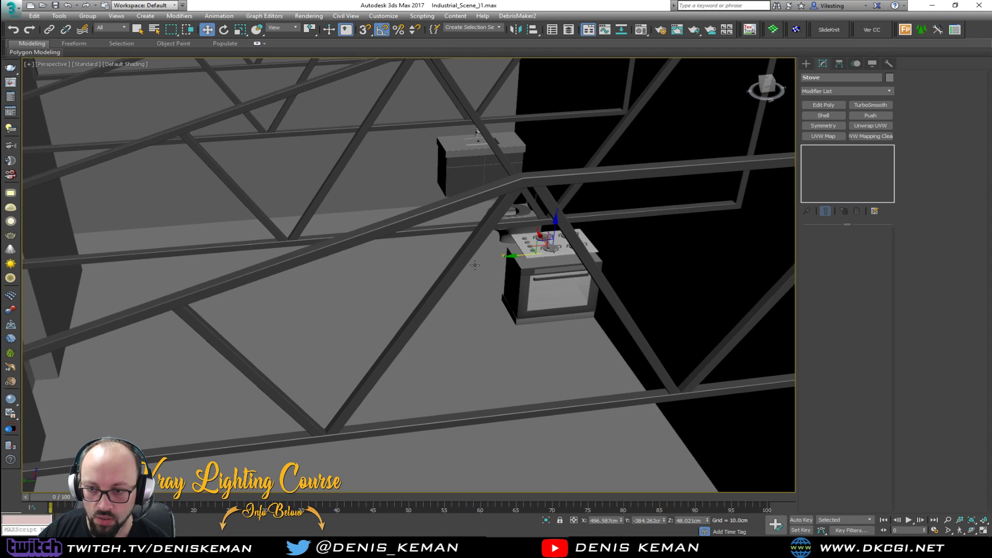
middle_click_drag(473, 286, 458, 222, "alt")
left_click(357, 111)
Create a thin box as a partition wall between the toilet and the stove, about 241 cm long and 7 cm wide
key("alt+w")
left_click(211, 139)
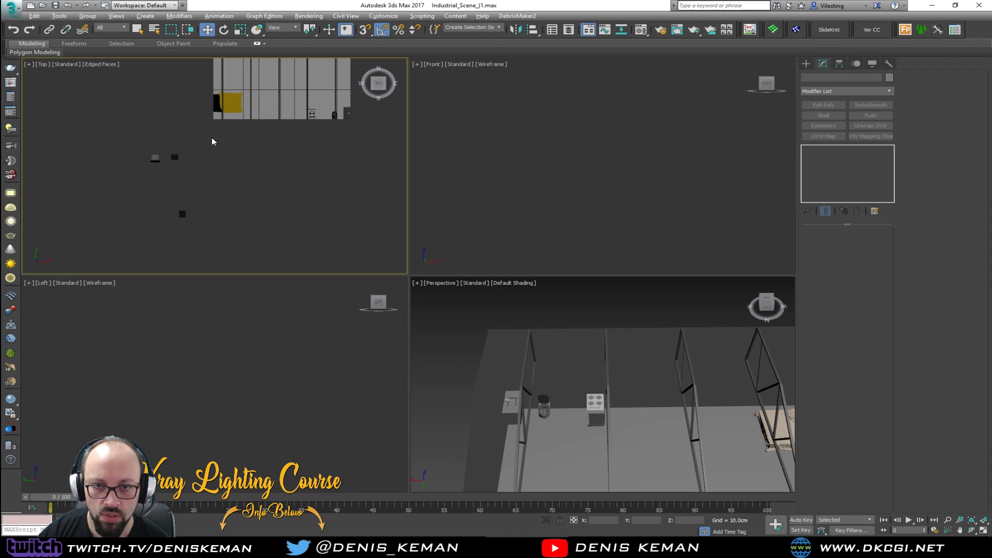
key("alt+w")
middle_click_drag(569, 223, 342, 267)
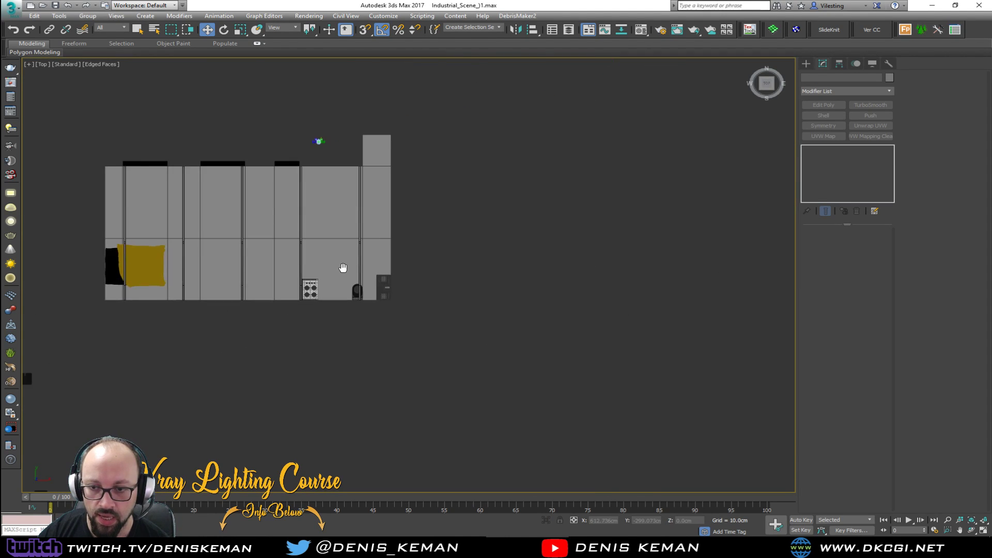
scroll(342, 268, "up", 5)
right_click(433, 246)
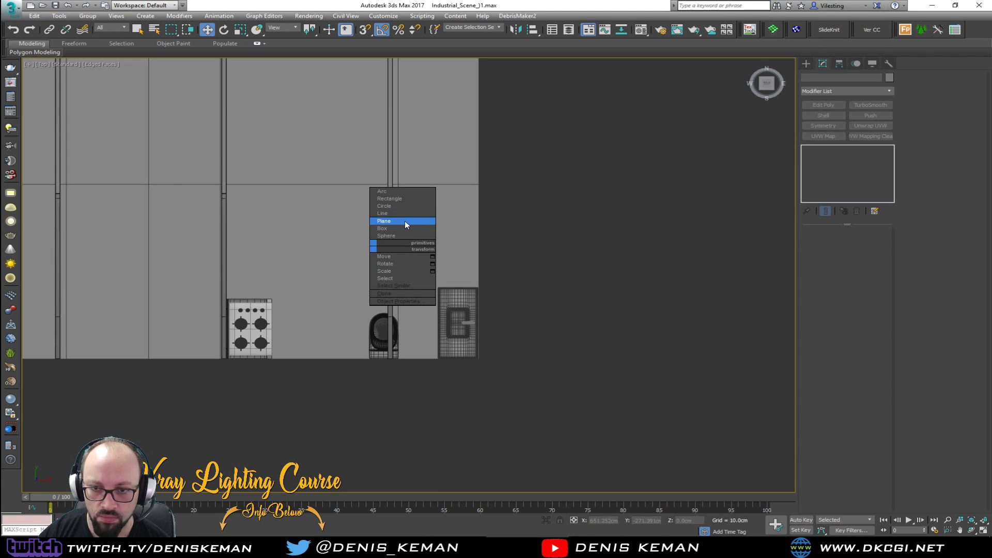
left_click(401, 228)
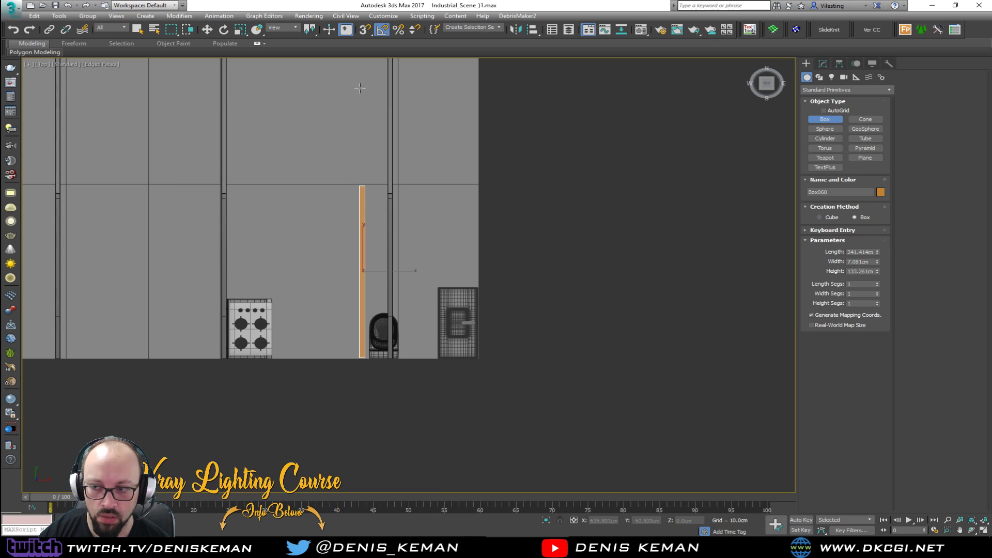
key("w")
Shift the partition box slightly away from the toilet towards the stove in the perspective view
key("alt+w")
left_click(534, 358)
key("alt+w")
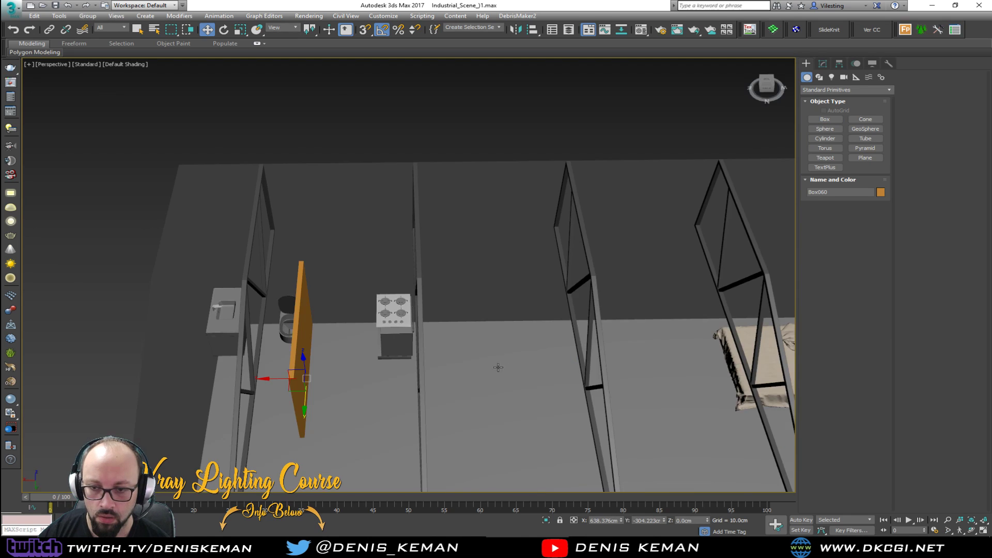
scroll(469, 344, "up", 2)
middle_click_drag(469, 344, 380, 392, "alt")
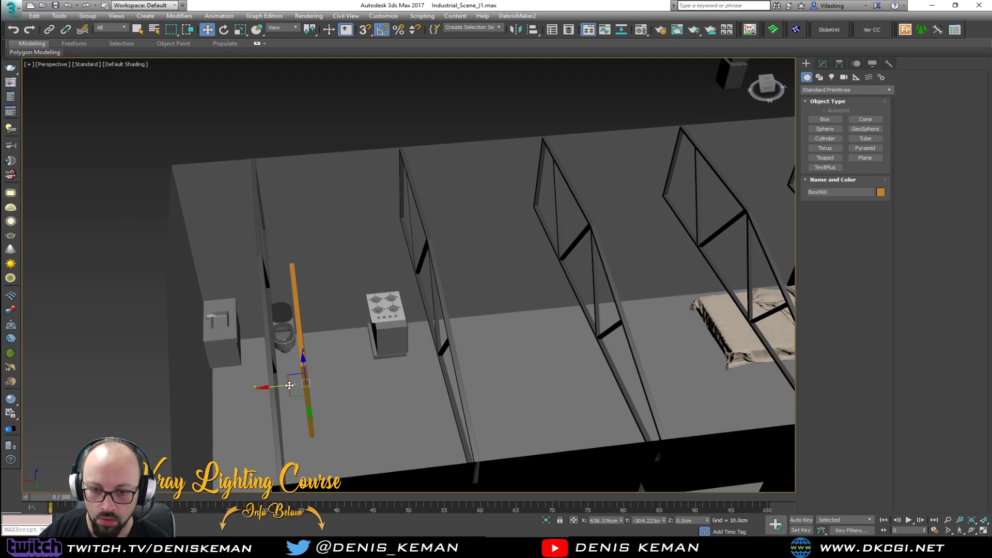
left_click_drag(289, 385, 302, 384)
middle_click_drag(304, 381, 318, 358, "alt")
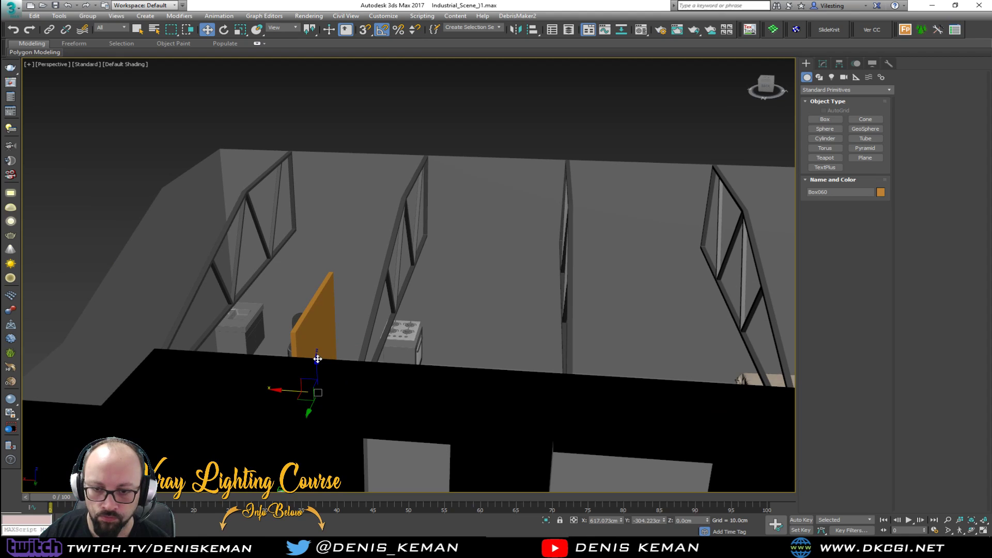
Add an Edit Poly modifier to the partition box and raise its four top vertices up to the roof trusses
left_click(828, 63)
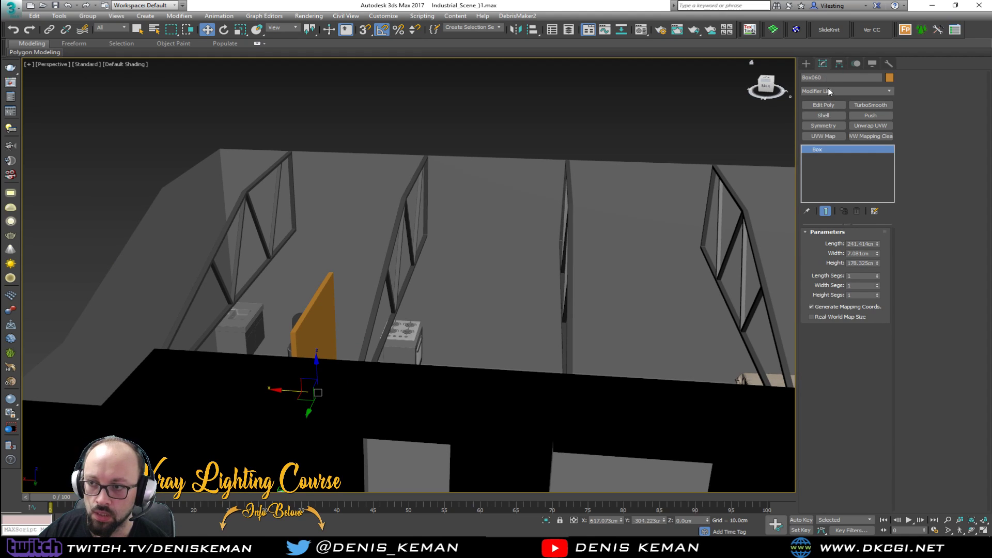
left_click(831, 105)
key("1")
key("F3")
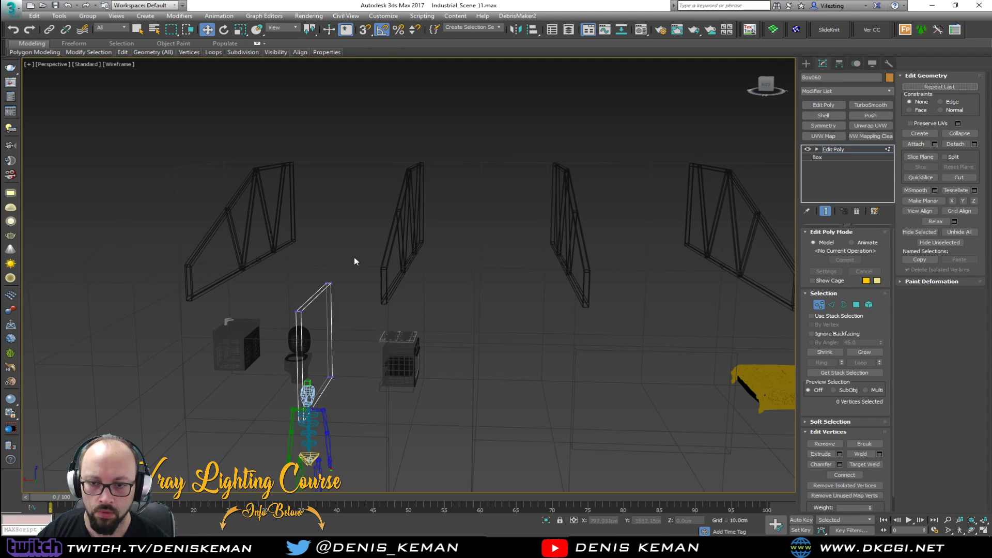
left_click_drag(265, 326, 264, 325)
middle_click_drag(264, 326, 235, 349, "alt")
key("F3")
left_click_drag(313, 272, 321, 144)
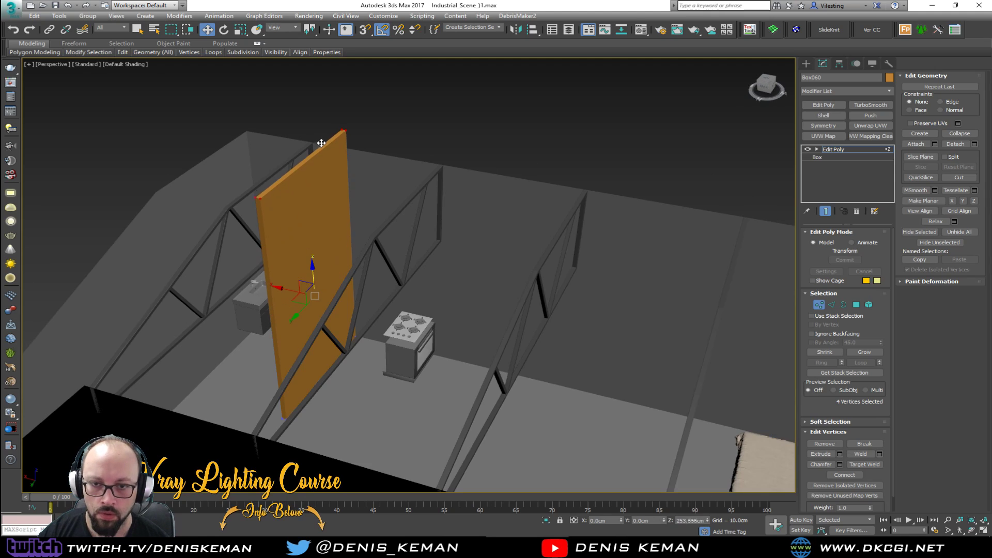
middle_click_drag(248, 133, 223, 148, "alt")
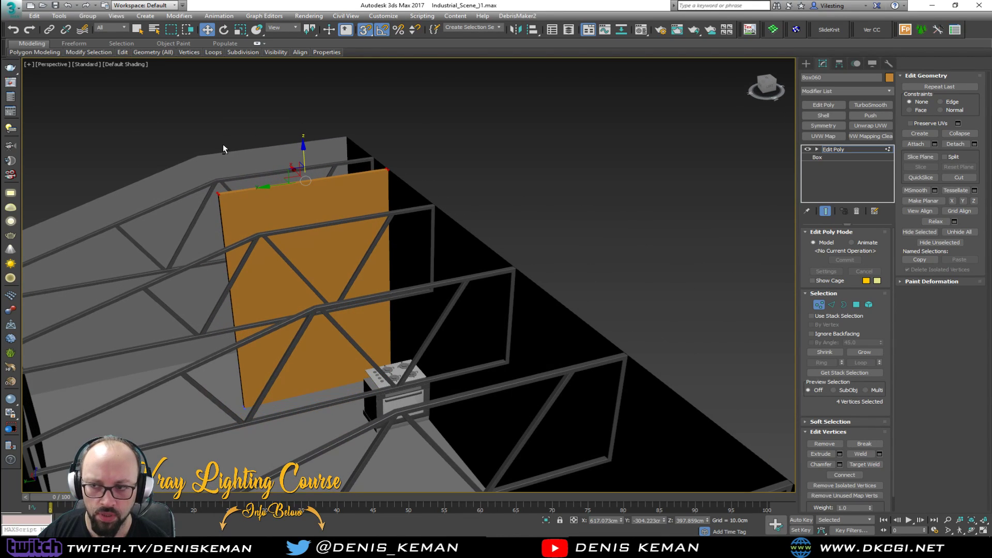
Rotate the toilet 90 degrees about the vertical axis and place it against the end wall beside the sink cabinet
left_click(818, 305)
left_click(532, 155)
middle_click_drag(532, 155, 434, 207, "alt")
middle_click_drag(434, 206, 507, 281)
left_click(413, 227)
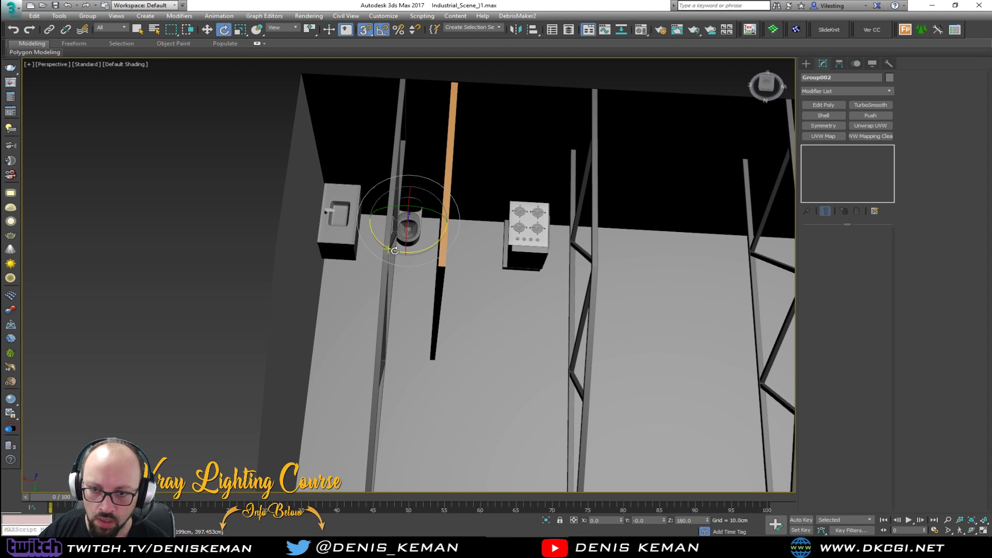
left_click_drag(395, 251, 418, 251)
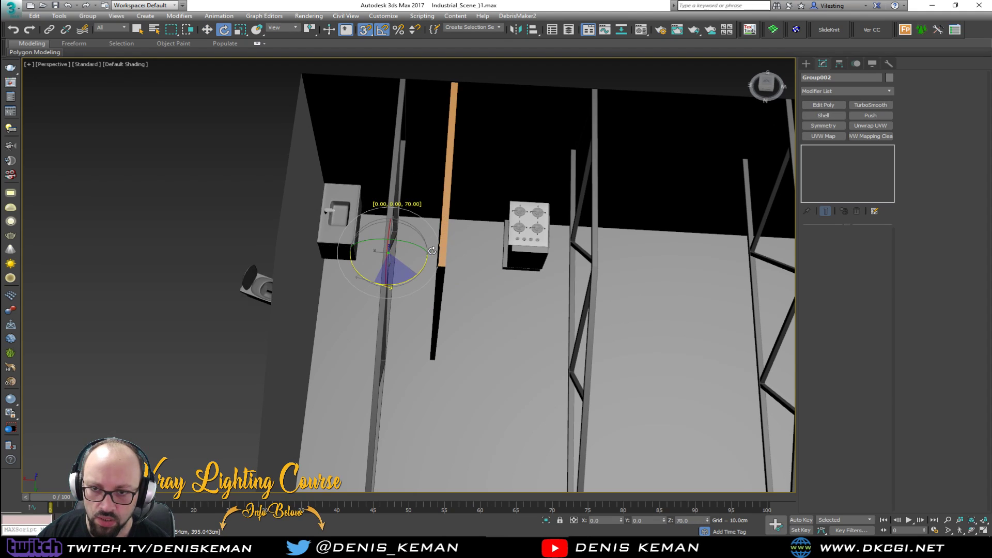
left_click(260, 324)
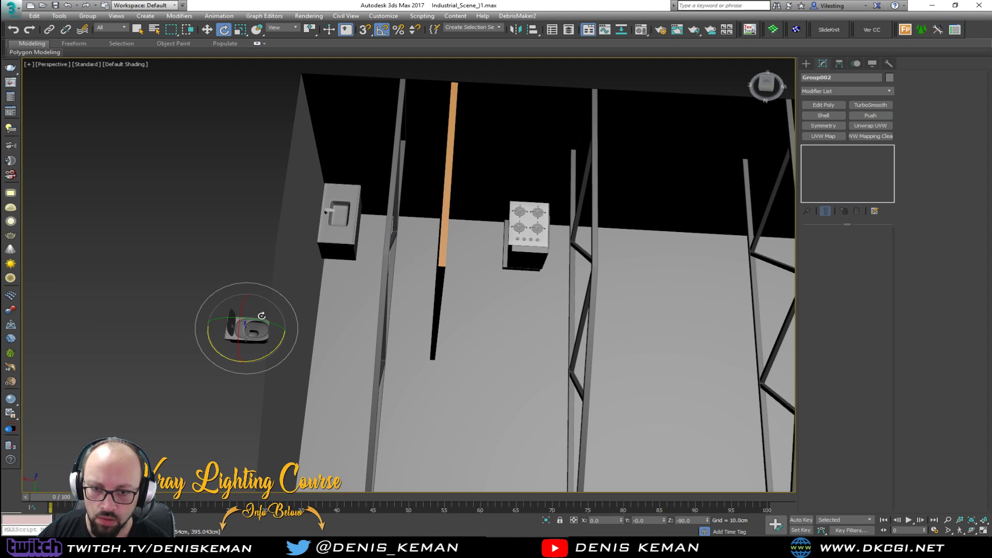
key("s")
left_click_drag(229, 339, 342, 272)
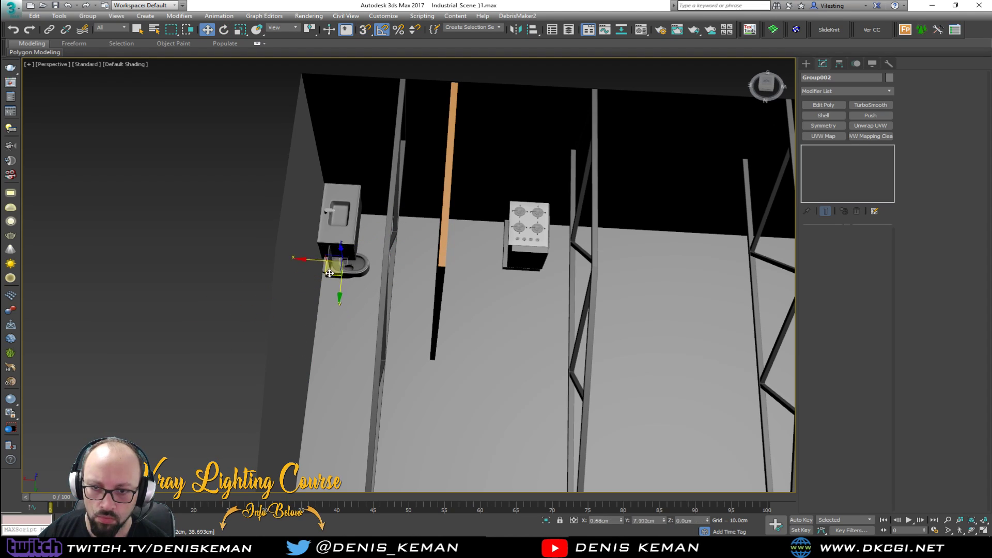
Examine the toilet's placement relative to the sink cabinet and the partition from several angles
key("z")
mouse_move(396, 280)
middle_mouse_down("alt")
mouse_move(320, 271)
mouse_move(388, 212)
mouse_move(366, 244)
middle_mouse_up("alt")
key("F3")
key("F3")
scroll(355, 218, "down", 3)
middle_click_drag(304, 264, 303, 270, "alt")
scroll(302, 270, "down", 5)
scroll(302, 271, "down", 4)
left_click(563, 141)
middle_click_drag(558, 150, 452, 184, "alt")
scroll(336, 279, "up", 5)
middle_click_drag(336, 279, 324, 233, "alt")
Lower the sink cabinet beside the toilet to about Z 62.7 cm and adjust the spacing of the bathroom fixtures
scroll(332, 247, "up", 3)
left_click(318, 223)
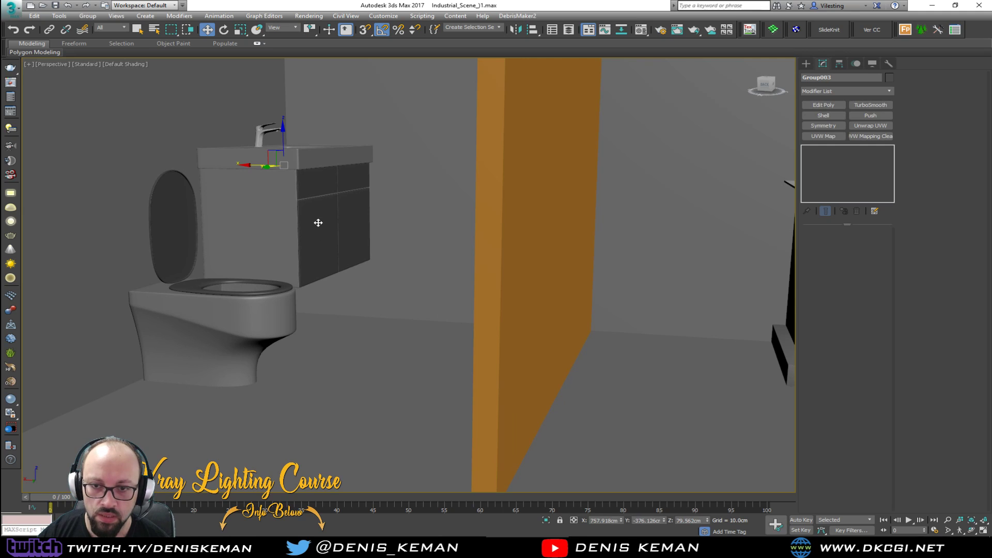
middle_click_drag(292, 140, 328, 232)
middle_click_drag(328, 205, 410, 228, "alt")
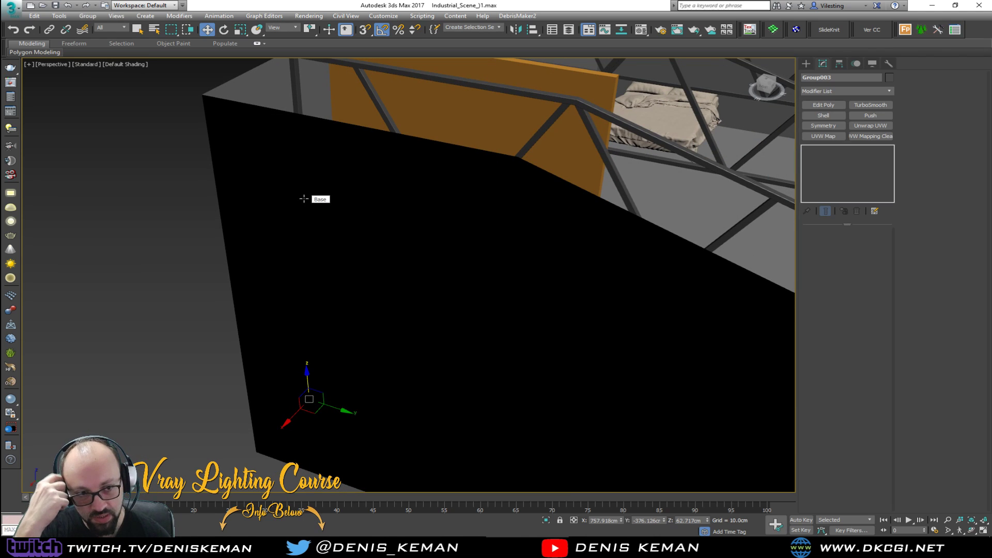
middle_click_drag(346, 174, 410, 150, "alt")
middle_click_drag(632, 238, 289, 325, "alt")
left_click(295, 322)
left_click_drag(289, 325, 239, 306)
left_click(478, 150)
Bring the fridge into the building, rotate it, and stand it along the partition wall near the stove
middle_click_drag(478, 150, 459, 204, "alt")
scroll(422, 207, "down", 10)
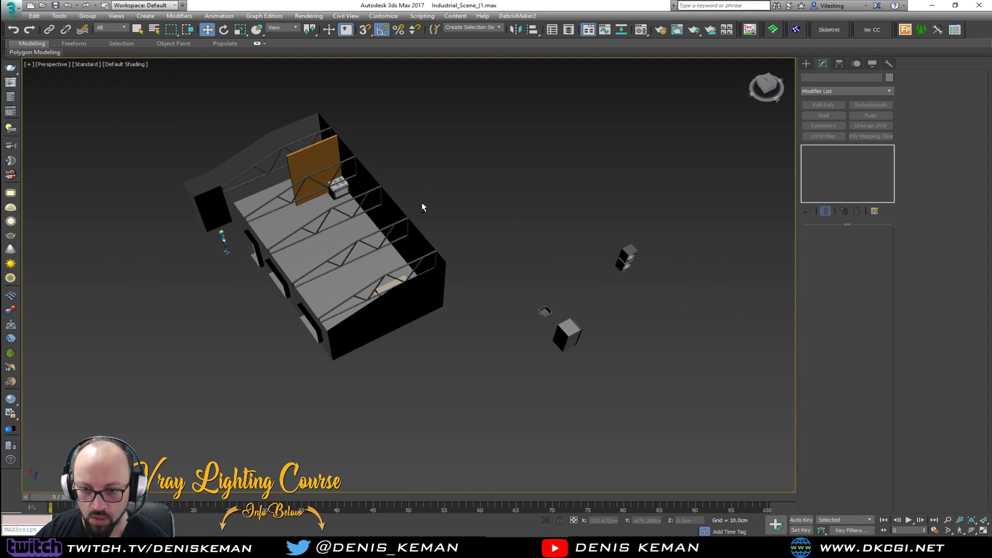
left_click(566, 331)
mouse_move(566, 330)
middle_mouse_down("alt")
mouse_move(472, 305)
mouse_move(570, 327)
middle_mouse_up("alt")
key("z")
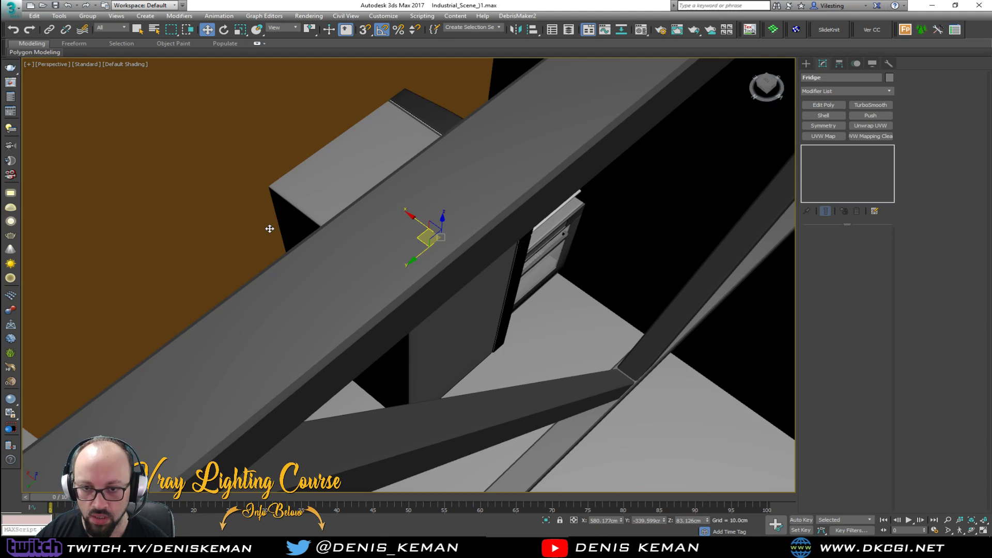
key("e")
left_click_drag(418, 259, 78, 199)
key("w")
middle_click_drag(78, 198, 290, 250, "alt")
left_click_drag(383, 300, 447, 290)
scroll(447, 290, "down", 5)
middle_click_drag(448, 290, 397, 246, "alt")
scroll(396, 245, "down", 10)
left_click(454, 206)
Move the stacked washer and dryer into the narrow alcove at the building's corner and rotate them to face the room
scroll(422, 126, "down", 3)
left_click_drag(577, 301, 573, 297)
key("z")
scroll(534, 293, "down", 8)
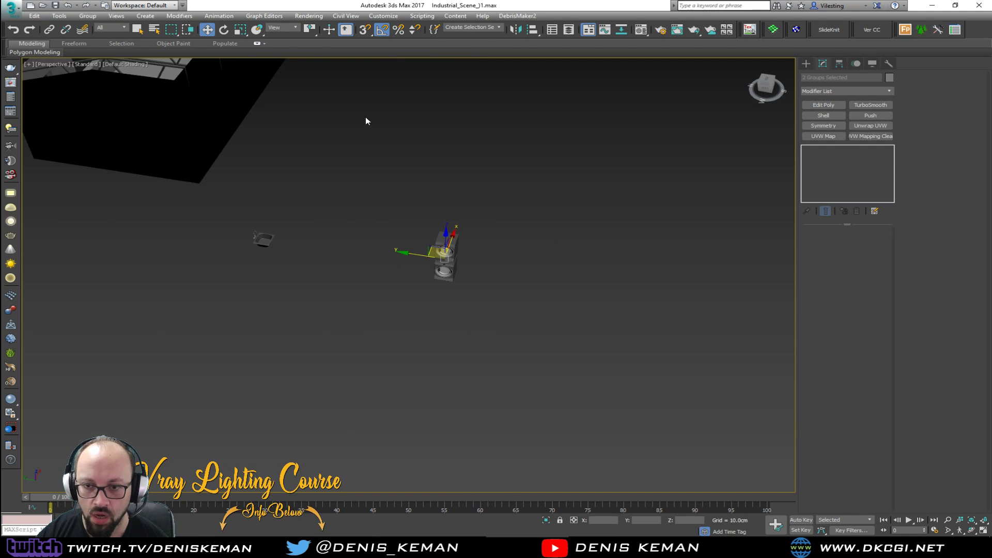
scroll(367, 125, "down", 5)
middle_click_drag(367, 124, 475, 352)
left_click_drag(498, 401, 322, 255)
key("z")
key("e")
middle_click_drag(322, 256, 400, 268, "alt")
left_click_drag(392, 305, 472, 212)
key("w")
middle_click_drag(473, 211, 457, 208, "alt")
Set the washer on the floor close beside the dryer and raise the dryer to about Z 37.3 cm
left_click(462, 227)
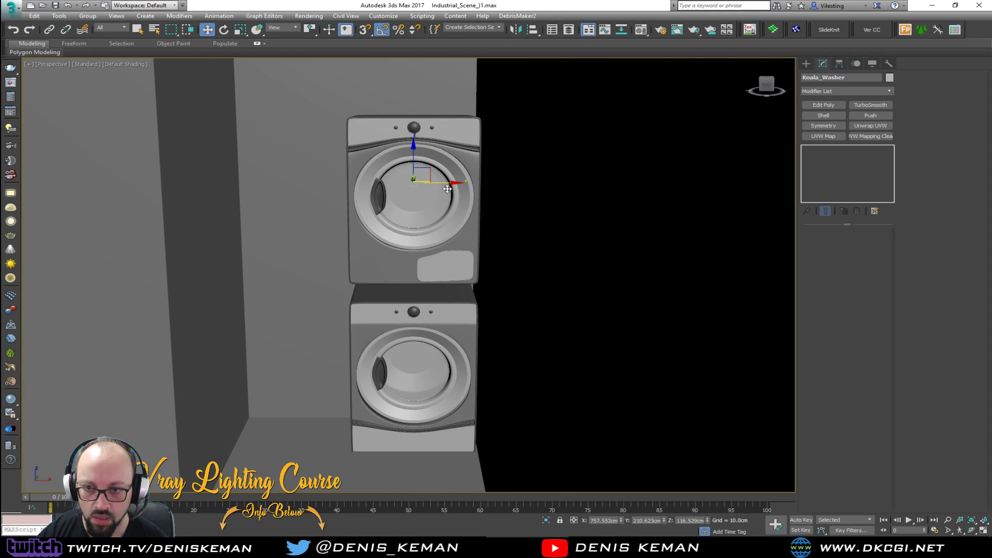
left_click_drag(418, 178, 305, 343)
left_click(390, 343)
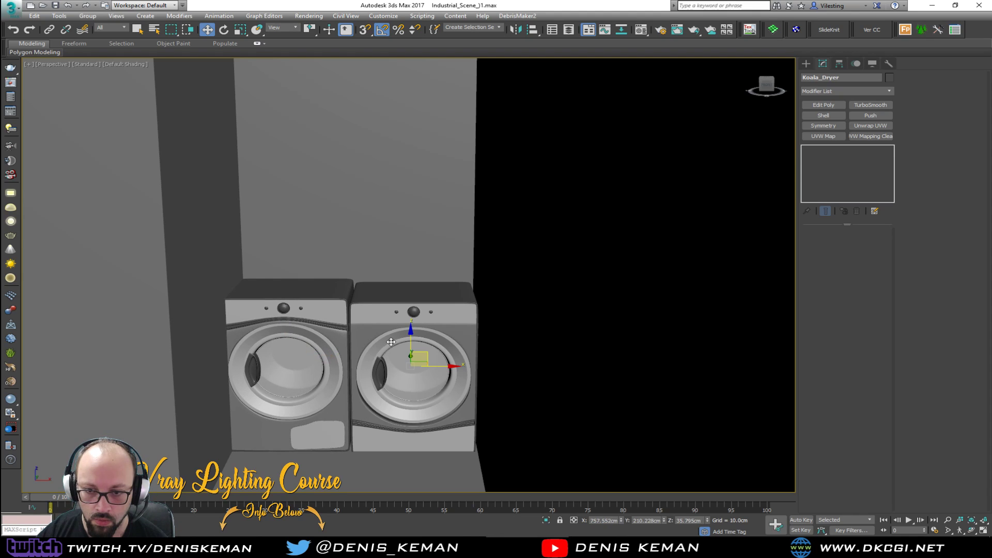
scroll(392, 334, "up", 5)
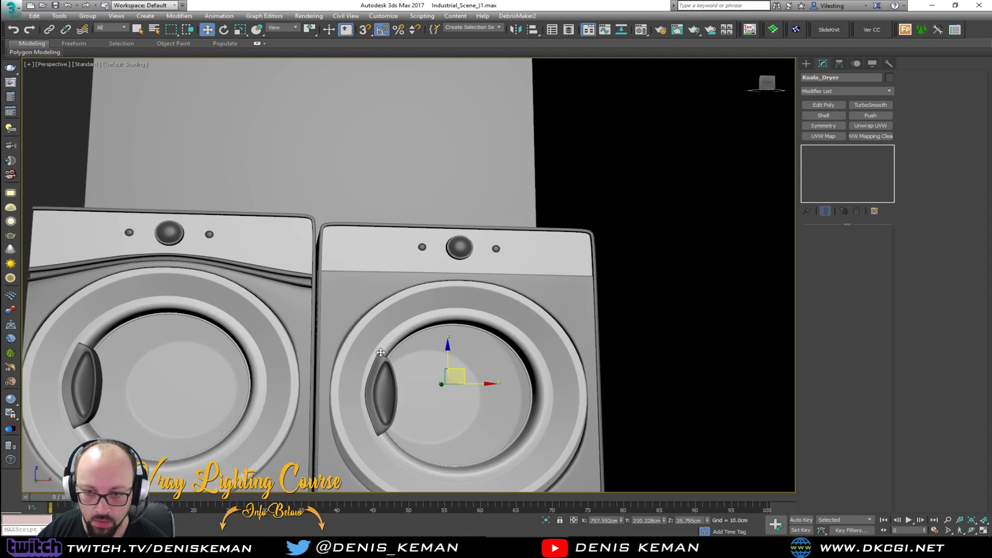
left_click_drag(448, 351, 448, 344)
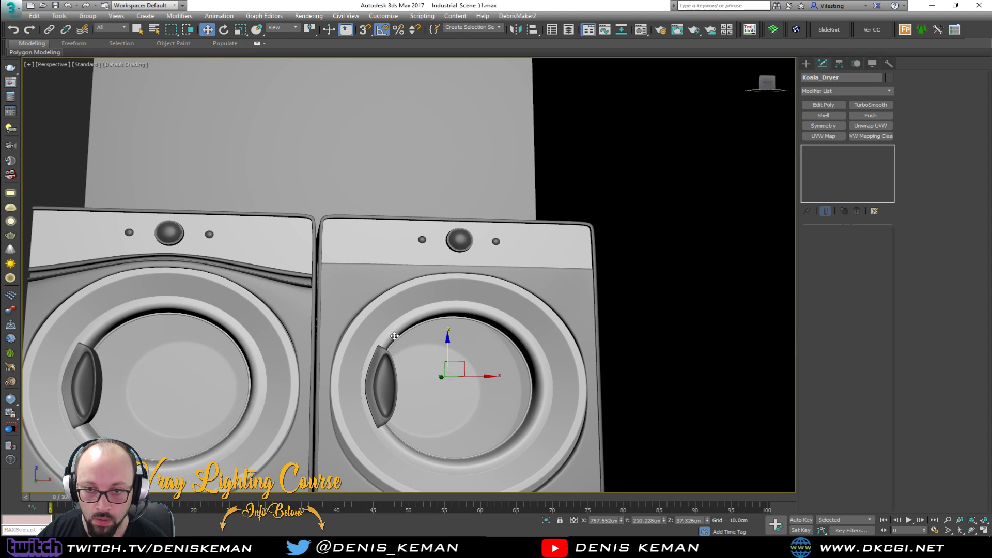
scroll(376, 302, "down", 3)
middle_click_drag(375, 302, 374, 320, "alt")
left_click(274, 359)
left_click_drag(262, 322, 264, 322)
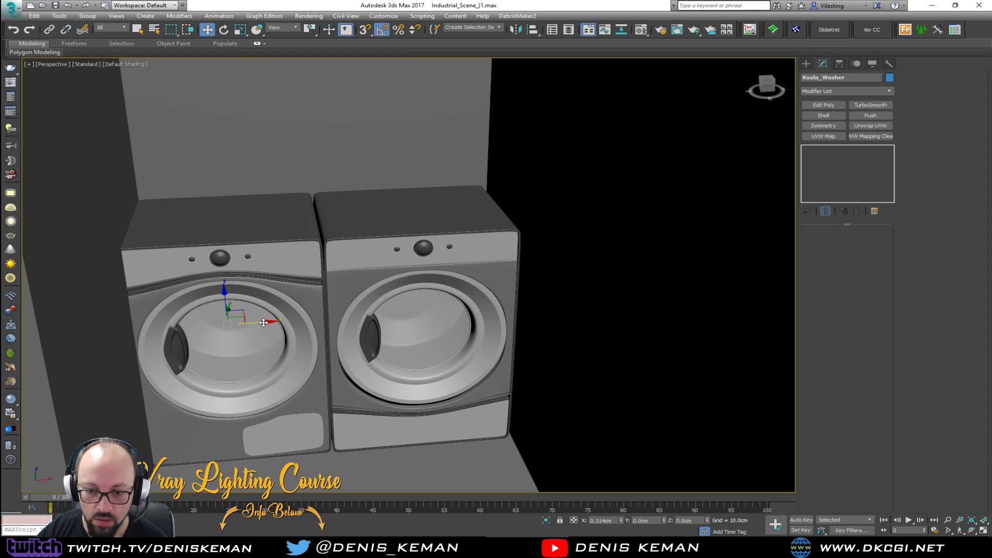
Move the building's 16 end-wall vertices outward by about 16 cm to widen the alcove with the washer and dryer
scroll(318, 305, "down", 10)
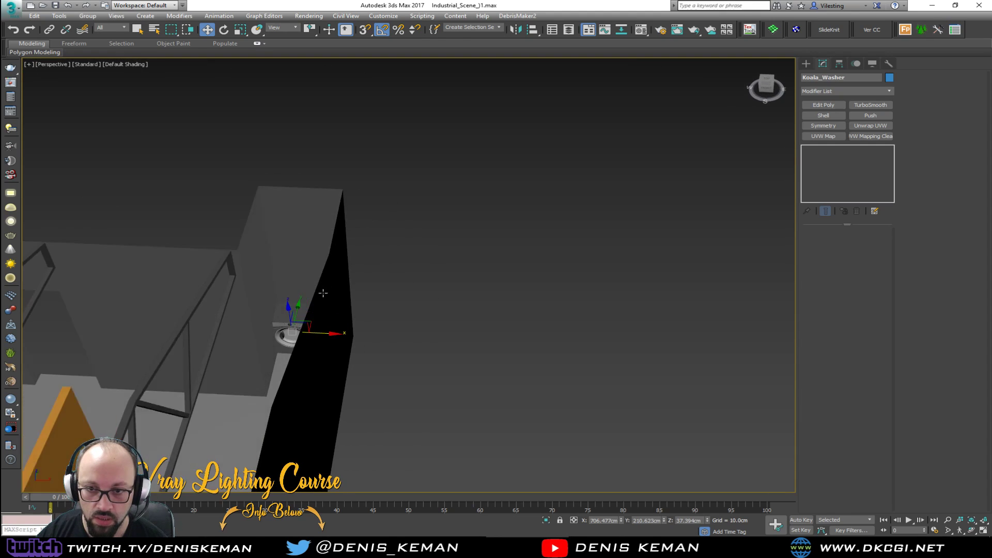
left_click(347, 371)
scroll(334, 372, "down", 2)
middle_click_drag(335, 372, 398, 273)
key("1")
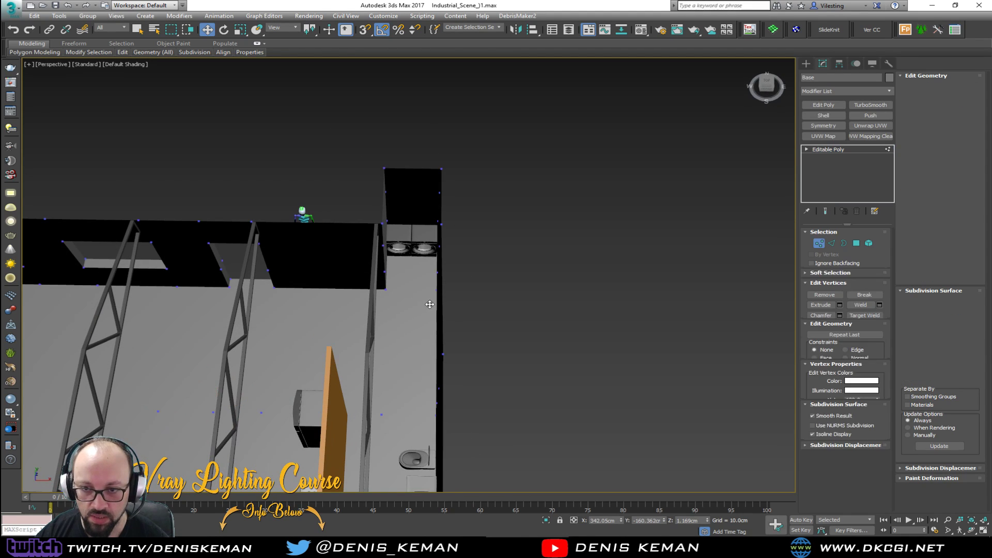
key("F3")
scroll(452, 223, "down", 3)
middle_click_drag(452, 223, 485, 184, "alt")
left_click_drag(440, 364, 440, 365)
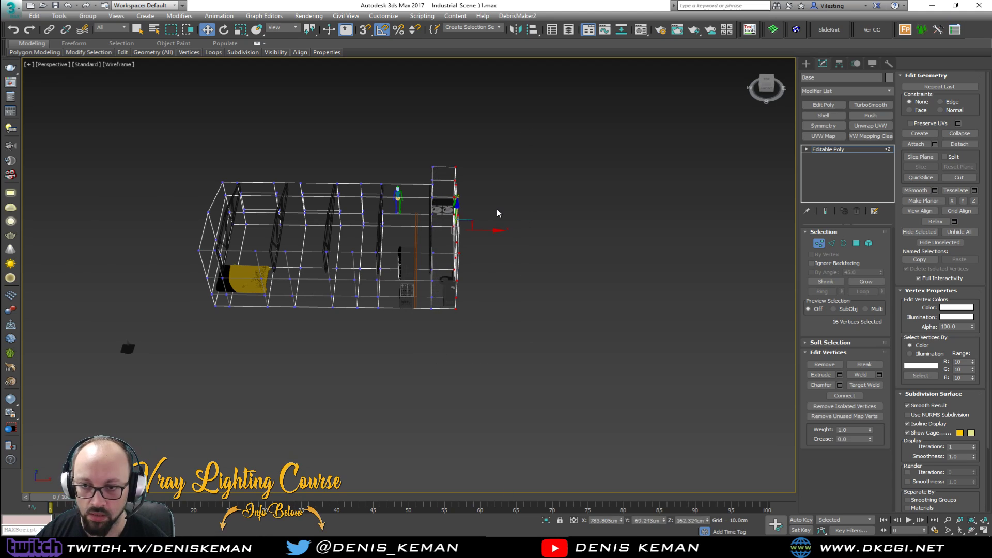
key("z")
key("F3")
left_click_drag(416, 263, 423, 262)
middle_click_drag(397, 222, 363, 192, "alt")
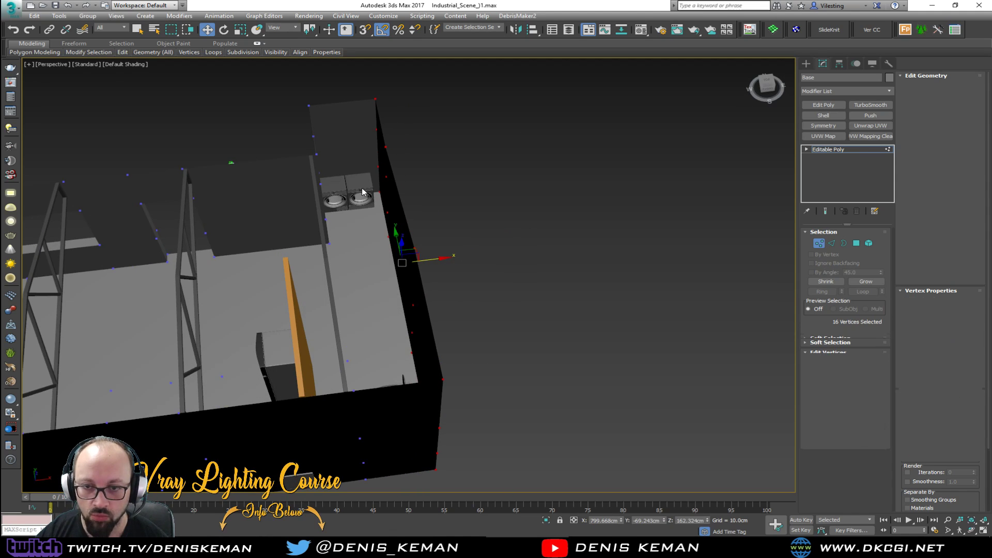
Shift the washer and dryer together towards the end wall and nudge the dryer slightly farther
key("1")
scroll(362, 192, "up", 5)
left_click(284, 184)
left_click(335, 178, "ctrl")
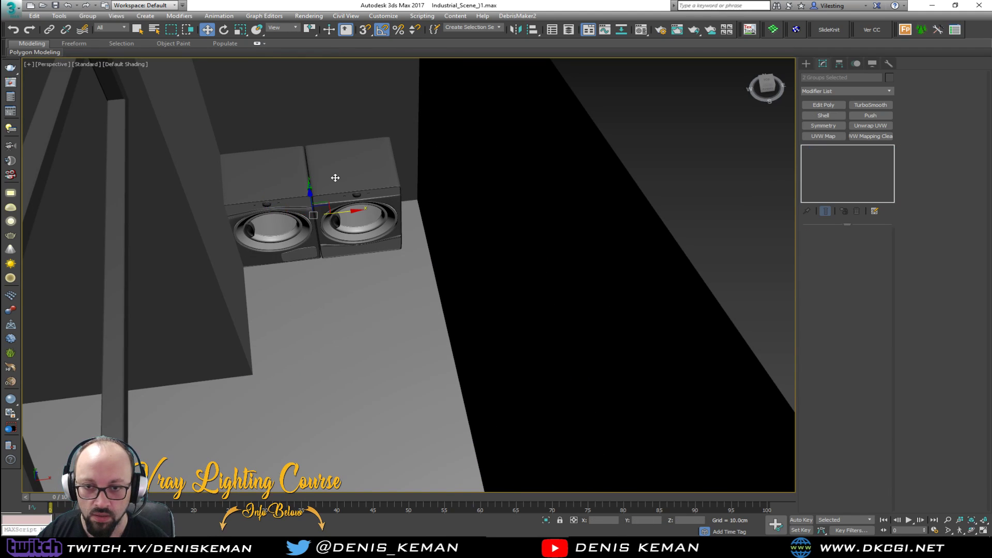
left_click_drag(341, 213, 346, 214)
left_click(353, 189)
scroll(353, 189, "up", 3)
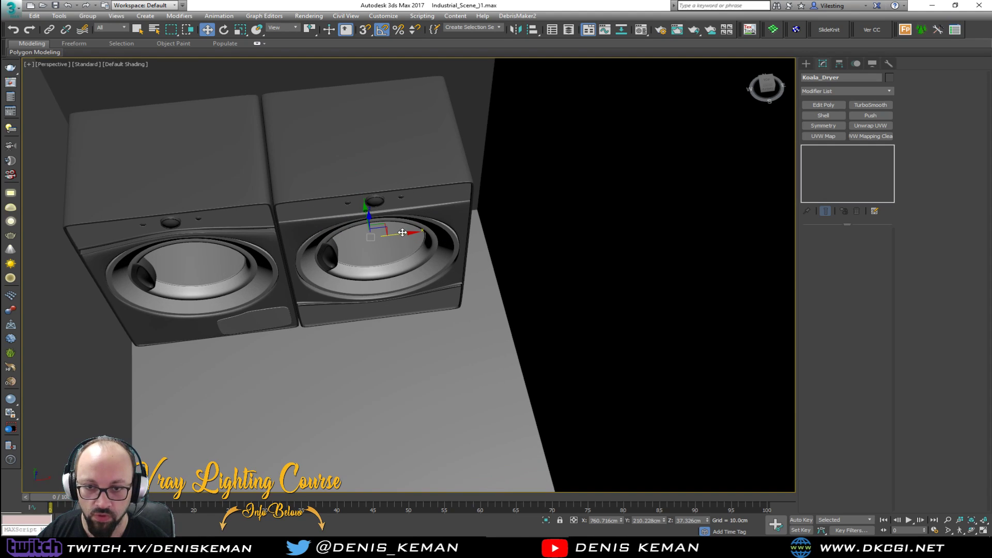
left_click_drag(402, 233, 408, 233)
Move the building's end-wall vertices back inward to about X 788.9 cm, closer to the dryer, and deselect the building
scroll(376, 212, "down", 6)
left_click(397, 301)
middle_click_drag(398, 299, 371, 197, "alt")
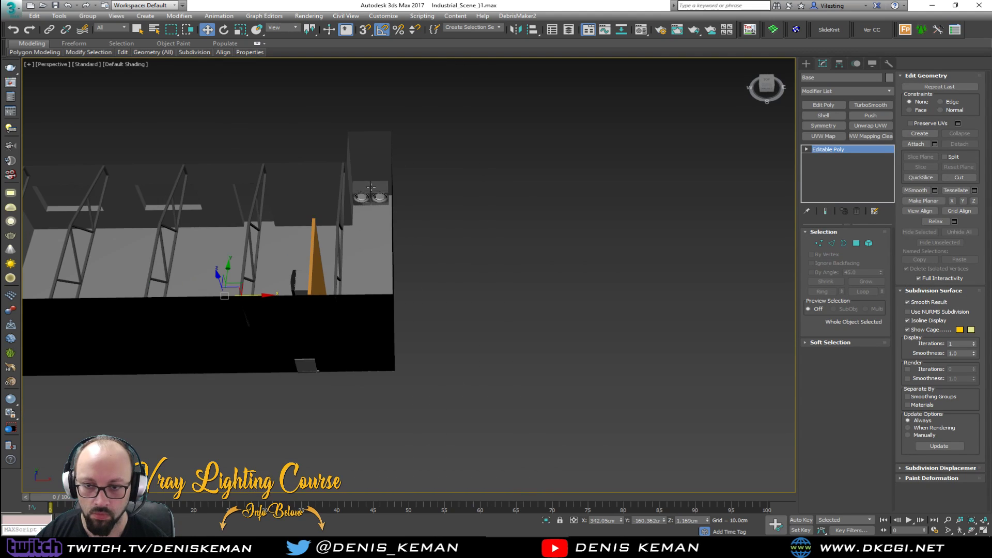
key("1")
scroll(377, 202, "up", 8)
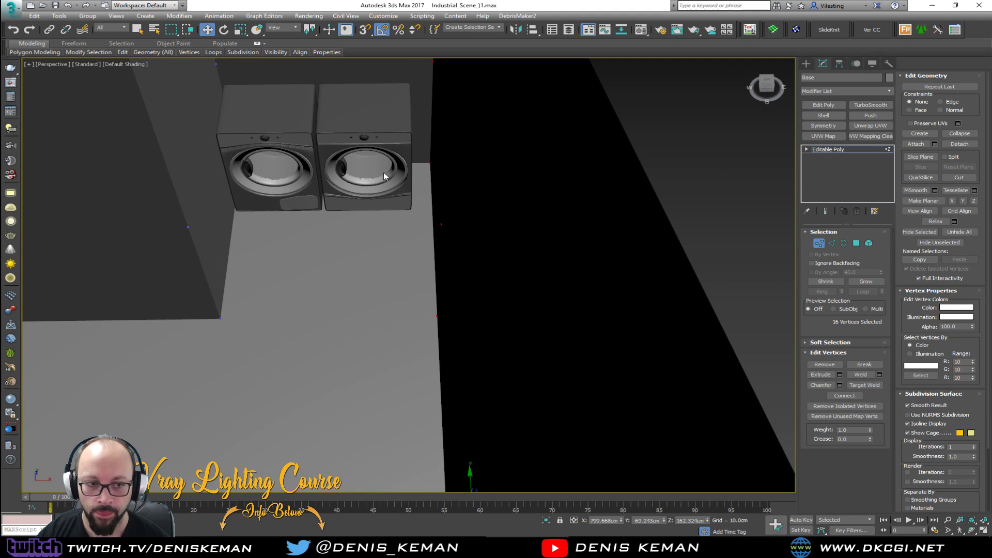
middle_click_drag(383, 172, 388, 210)
scroll(415, 246, "down", 3)
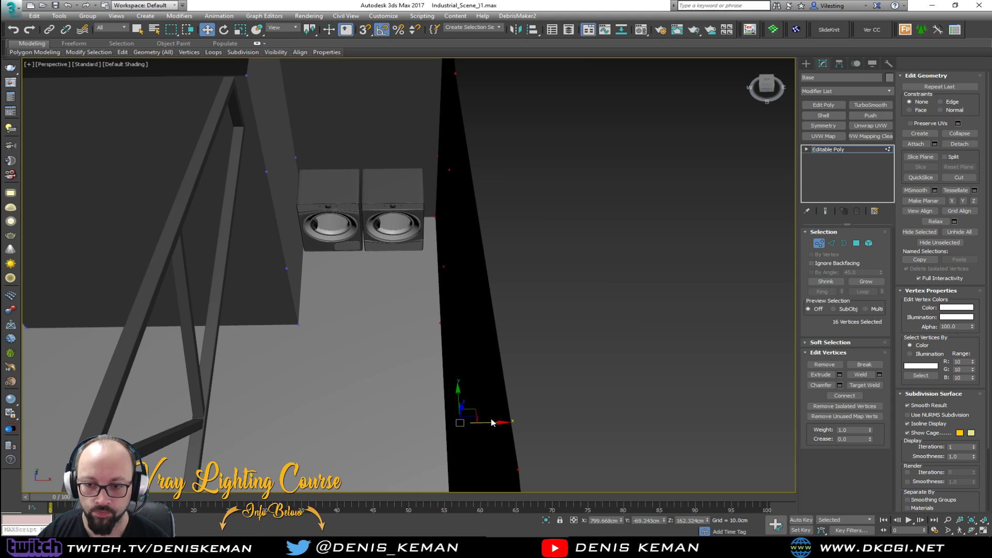
middle_click_drag(492, 422, 365, 289, "alt")
key("1")
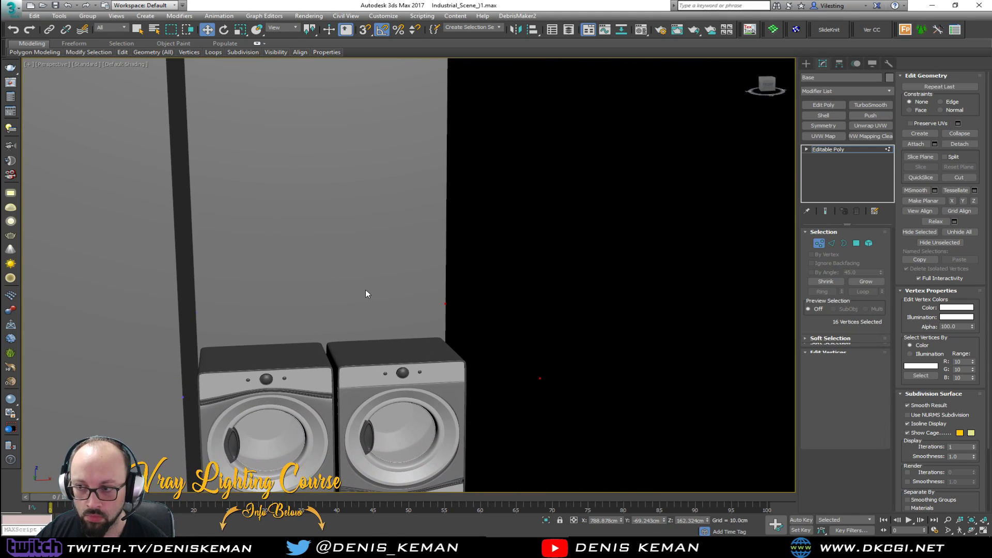
middle_click_drag(347, 257, 355, 295)
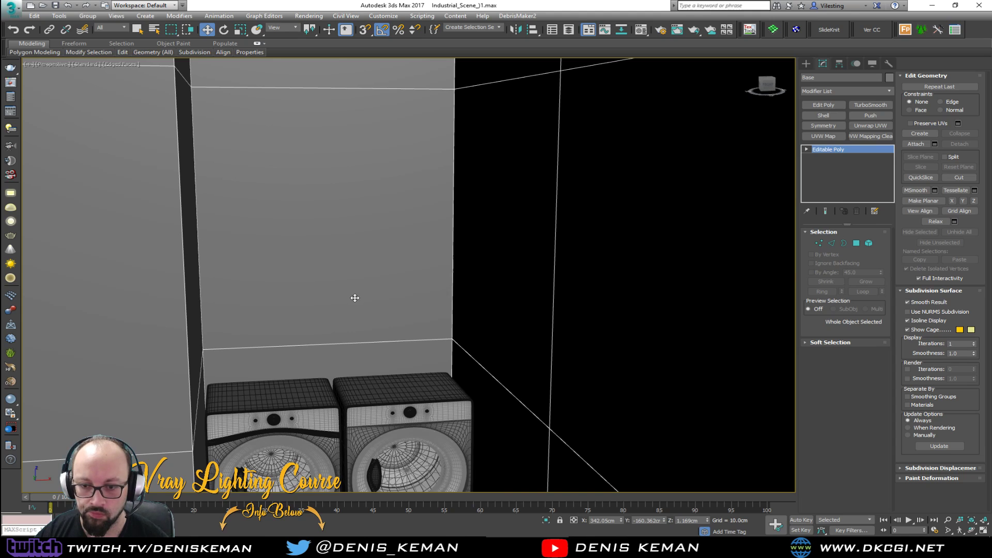
middle_click_drag(357, 336, 466, 283, "alt")
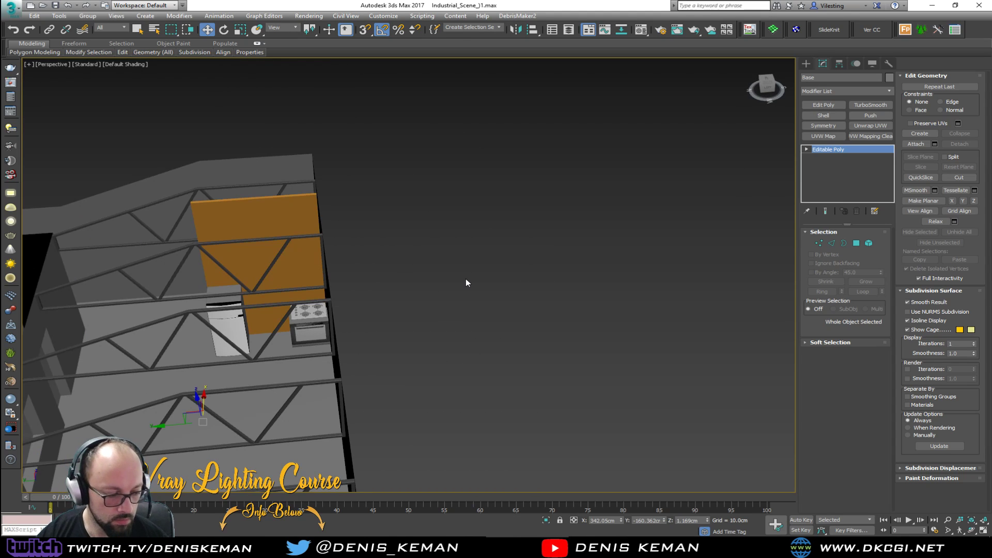
left_click(507, 290)
Move the sink basin from outside the building to the kitchen area by the fridge and partition
scroll(197, 274, "down", 5)
mouse_move(469, 290)
middle_mouse_down("alt")
mouse_move(454, 270)
mouse_move(420, 317)
mouse_move(465, 290)
middle_mouse_up("alt")
scroll(318, 268, "up", 3)
scroll(427, 289, "down", 3)
scroll(465, 290, "up", 3)
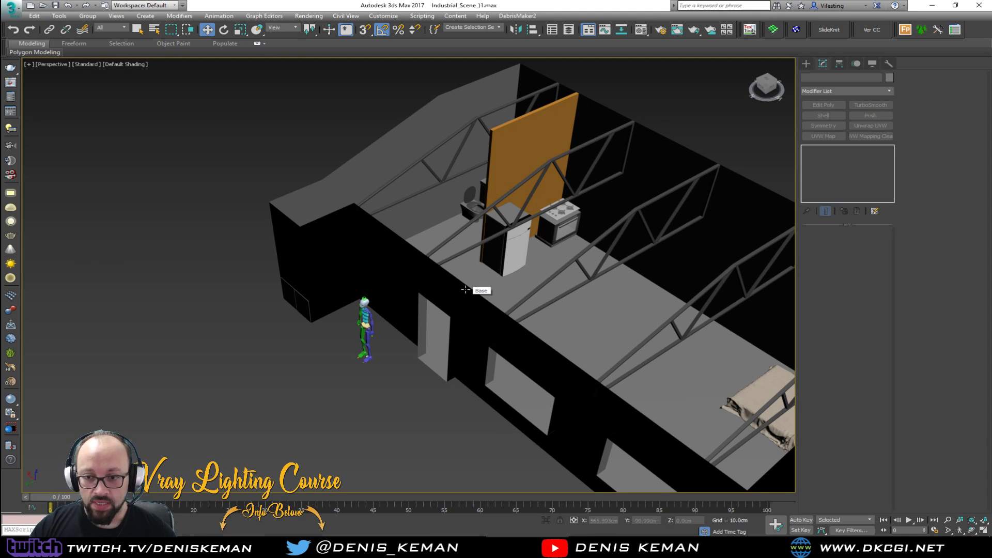
middle_click_drag(690, 345, 482, 239)
scroll(512, 256, "up", 2)
scroll(511, 256, "down", 3)
middle_click_drag(673, 184, 646, 258)
left_click(641, 267)
scroll(658, 305, "up", 3)
middle_click_drag(657, 305, 539, 262)
scroll(539, 262, "down", 5)
left_click_drag(584, 234, 274, 217)
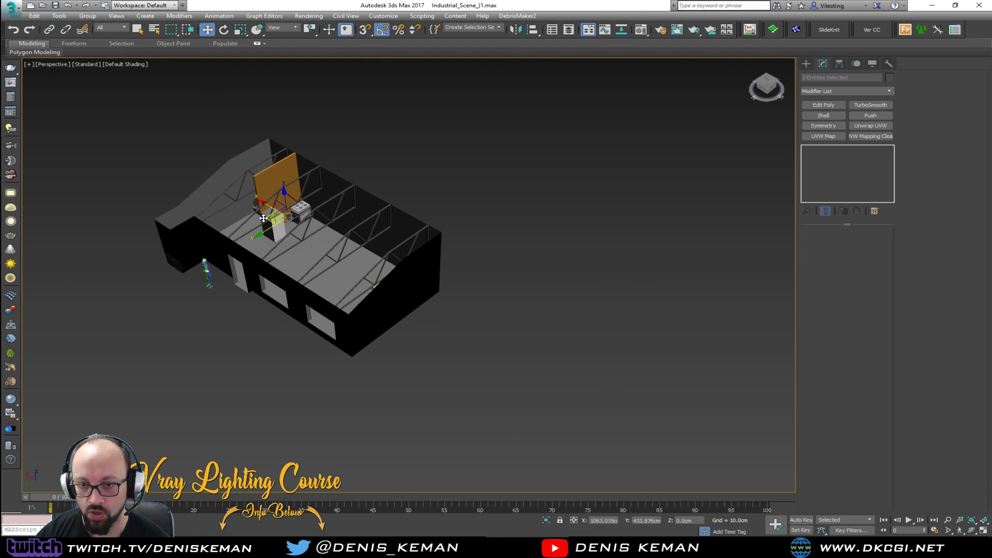
Rotate the sink basin, place it between the fridge and the stove in front of the partition, and deselect it
key("z")
scroll(360, 248, "up", 2)
key("e")
left_click_drag(362, 310, 325, 329)
middle_click_drag(342, 322, 358, 342, "alt")
key("w")
left_click_drag(341, 288, 423, 120)
middle_click_drag(423, 120, 348, 261, "alt")
scroll(359, 268, "down", 3)
scroll(359, 268, "down", 5)
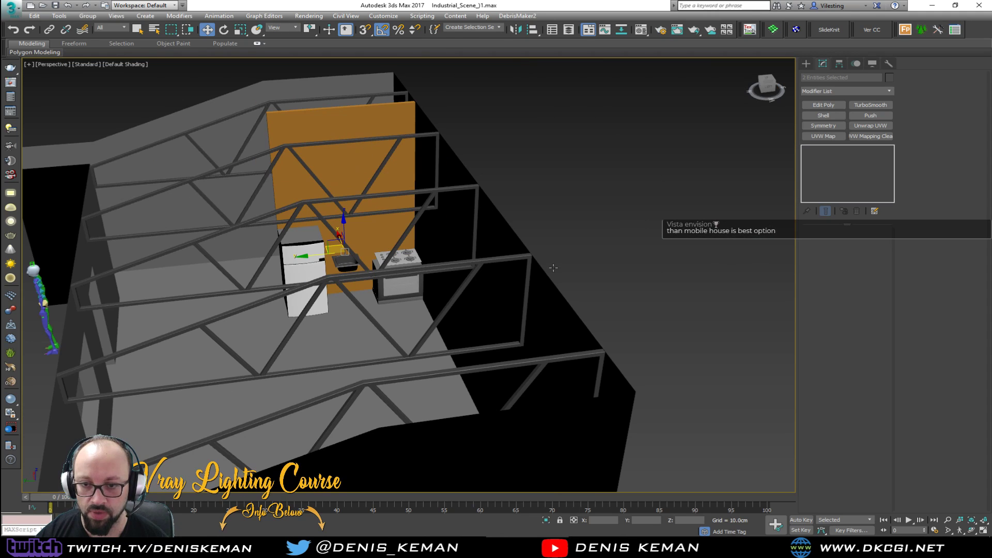
middle_click_drag(633, 220, 507, 327, "alt")
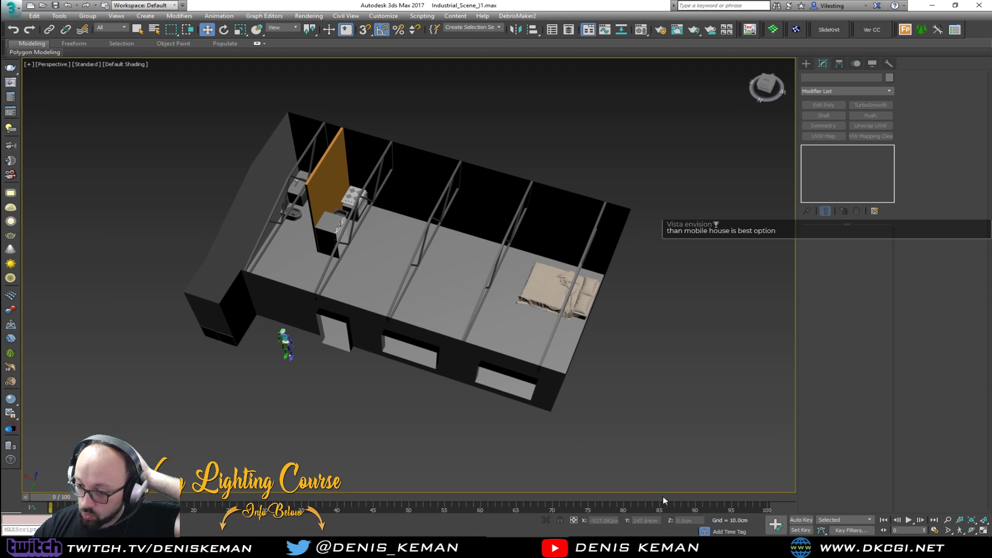
View the reference photo Image_07, switch to Discord, and browse the interior reference images in the streaming_related channel
left_click(614, 508)
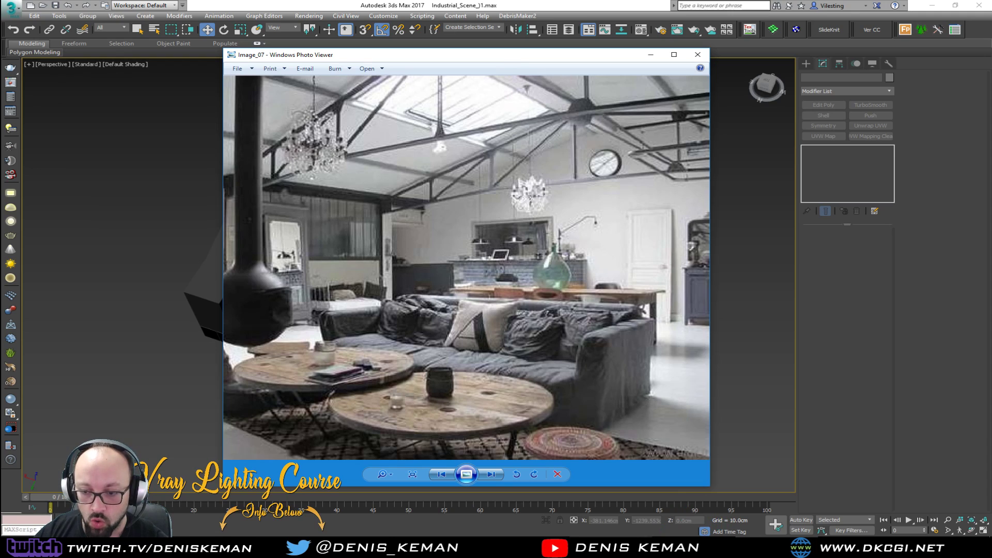
left_click(609, 547)
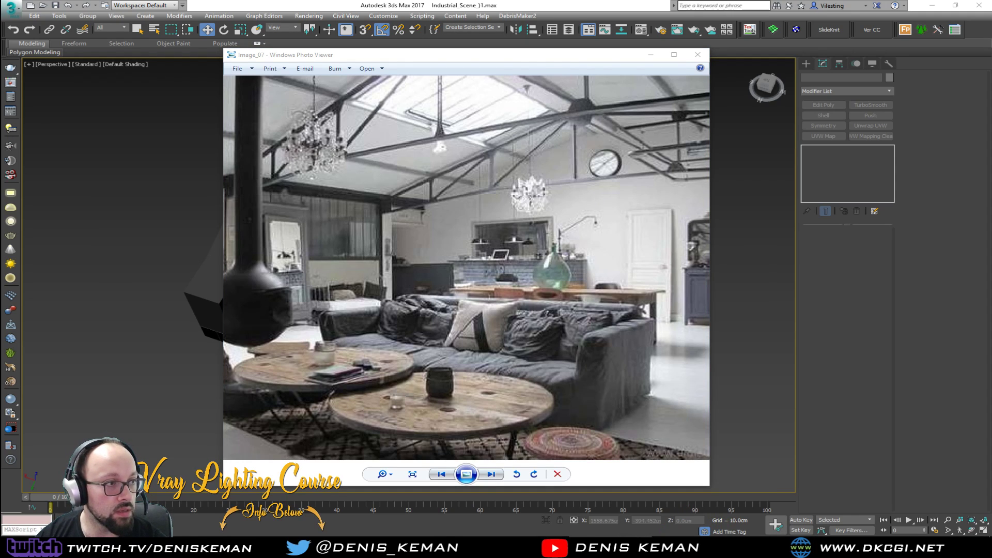
left_click_drag(530, 31, 406, 69)
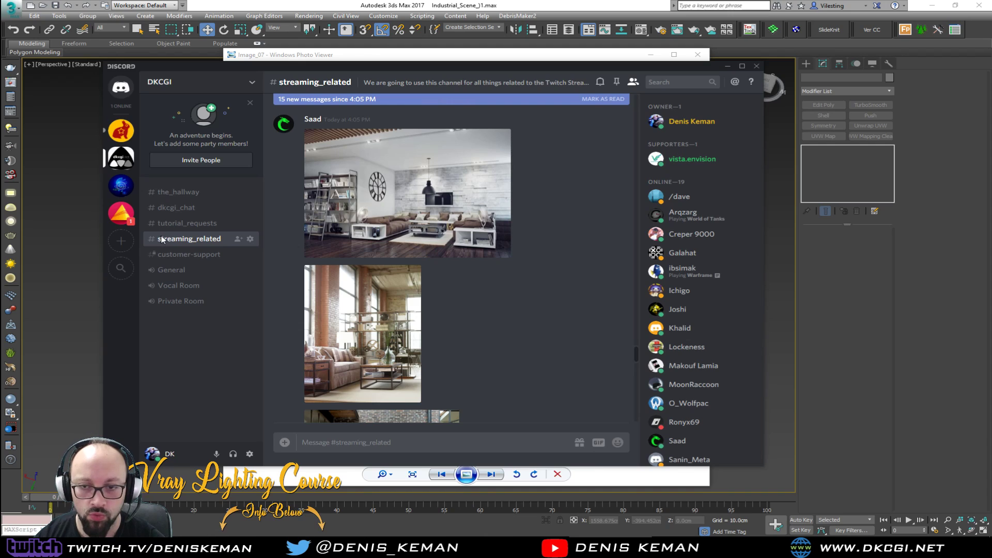
scroll(539, 231, "up", 3)
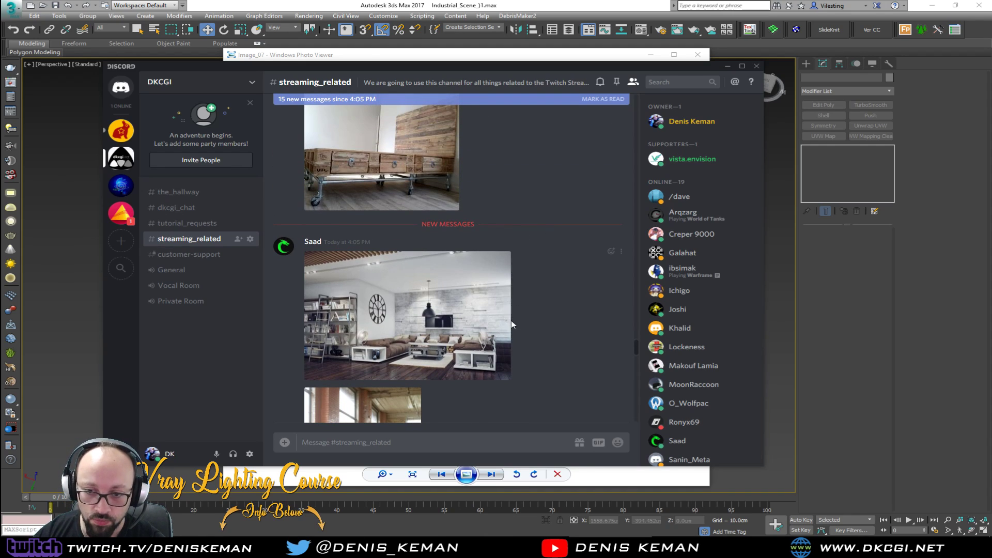
scroll(518, 355, "down", 6)
scroll(518, 355, "down", 10)
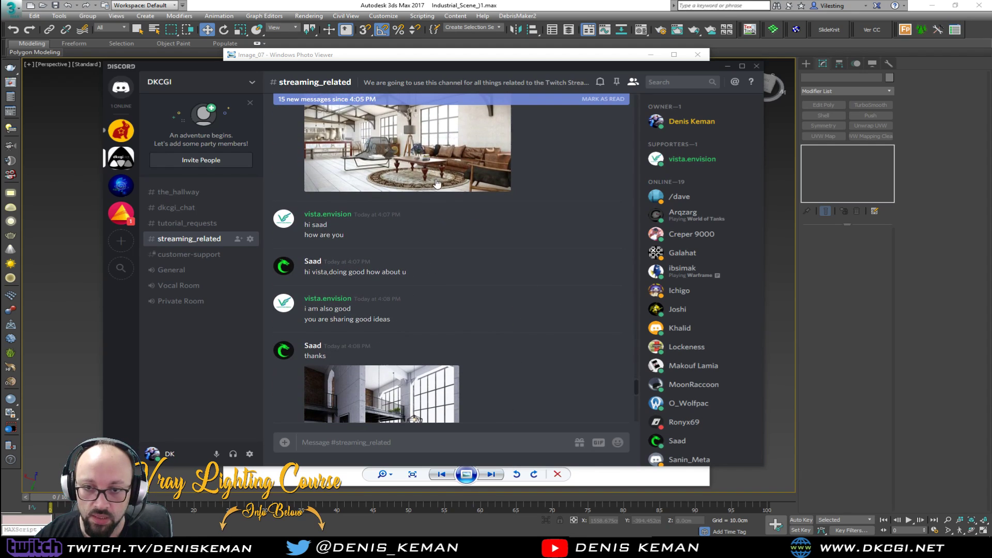
Browse the interior reference images in the channel and view the white living room with the wall clock at larger size
scroll(454, 221, "down", 9)
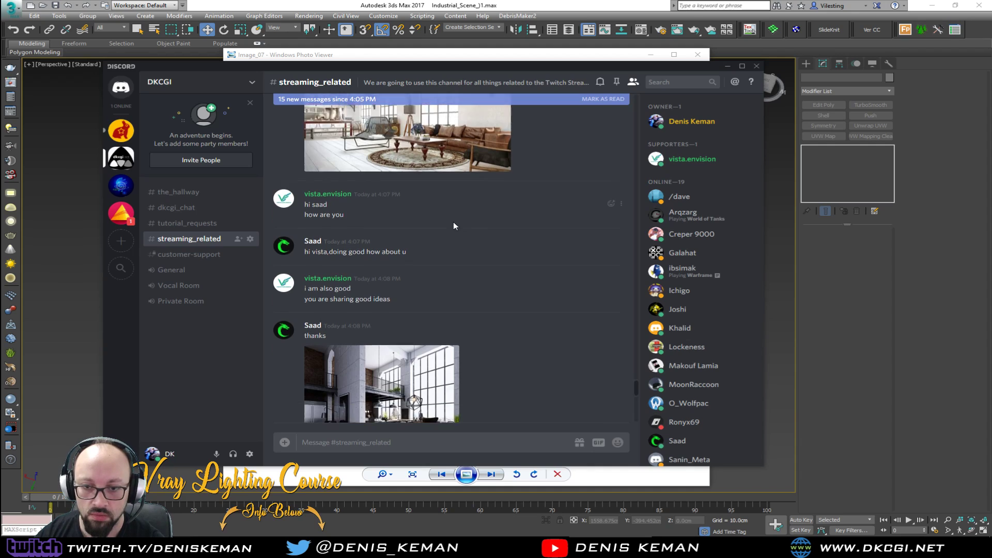
scroll(454, 226, "down", 2)
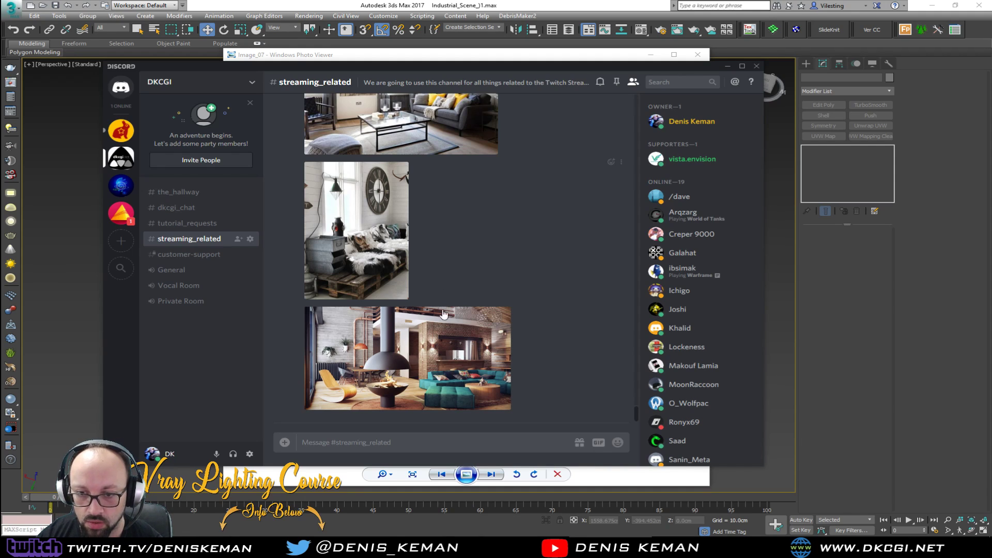
scroll(446, 326, "up", 7)
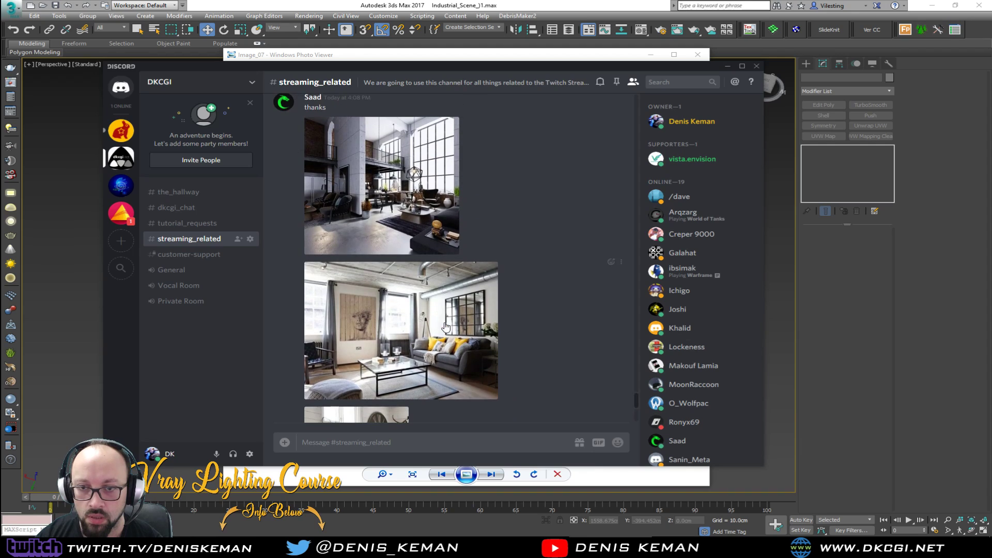
scroll(412, 282, "up", 8)
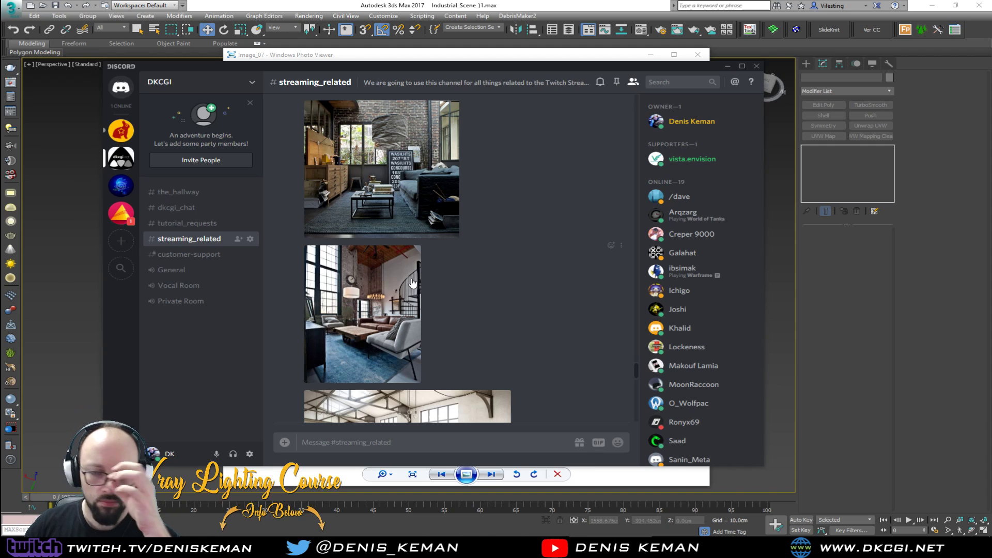
scroll(435, 275, "up", 10)
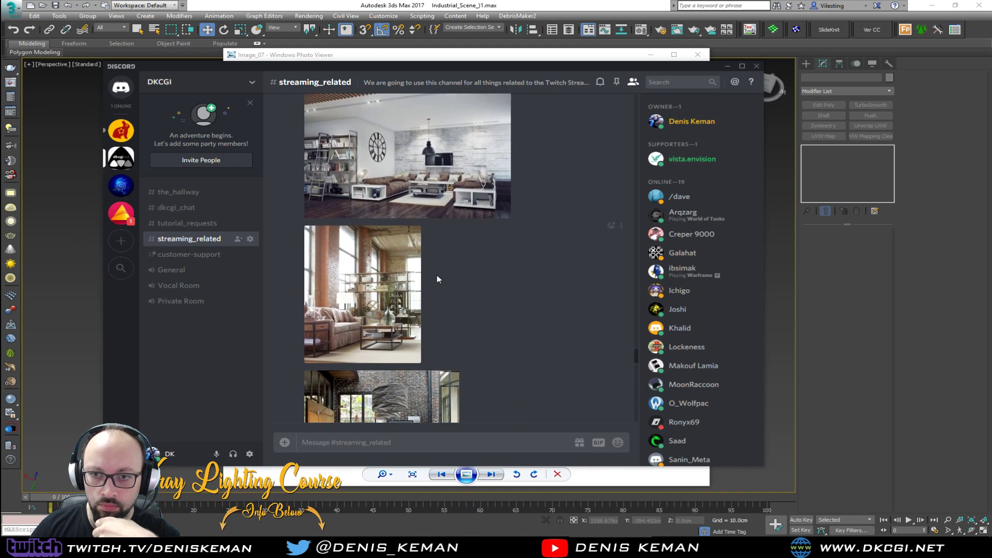
left_click(452, 199)
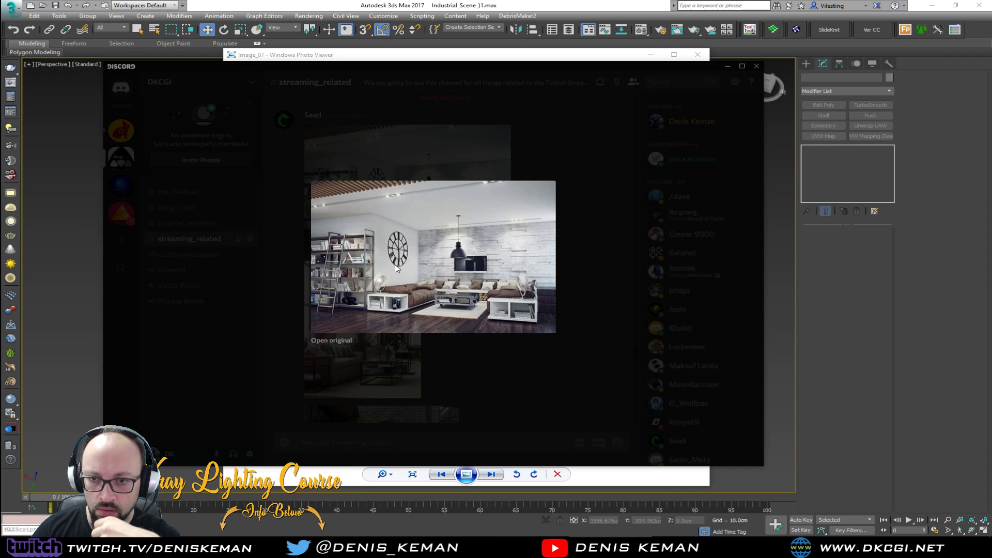
left_click(607, 341)
Look through the neighbouring reference images and enlarge the brick-walled living room with the dark sofa
scroll(448, 292, "up", 3)
scroll(448, 292, "down", 5)
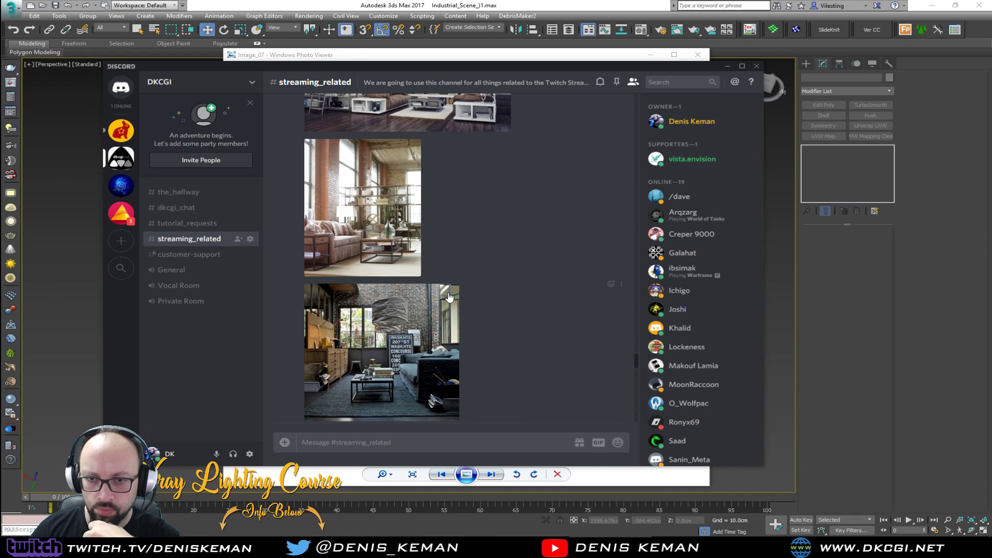
scroll(448, 296, "down", 3)
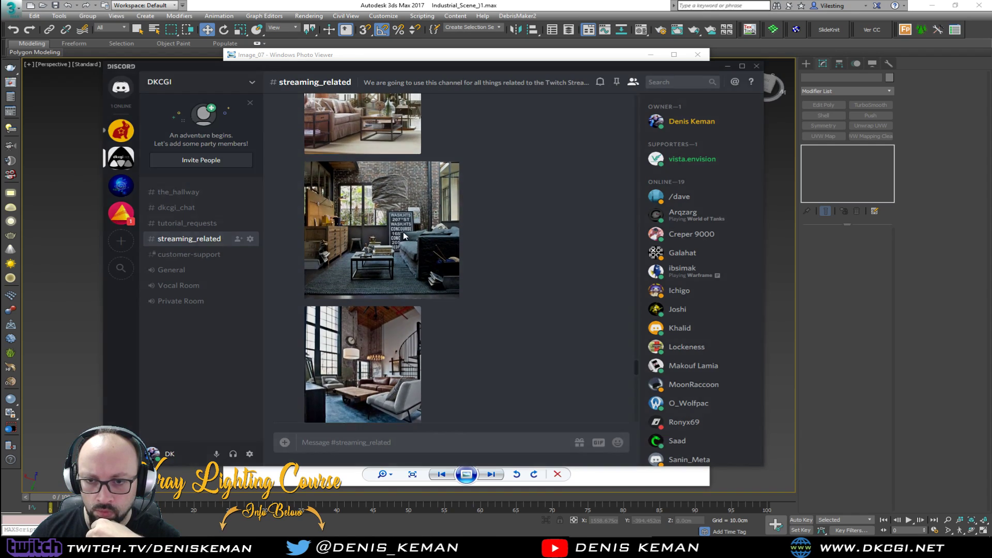
left_click(403, 235)
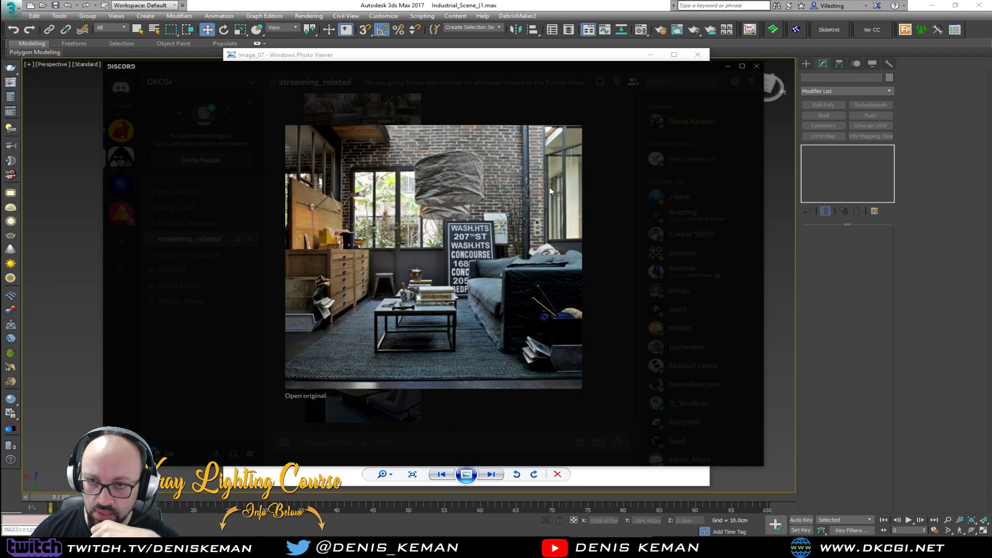
Switch back to 3ds Max and examine the window wall and the open floor near the bed
left_click(544, 5)
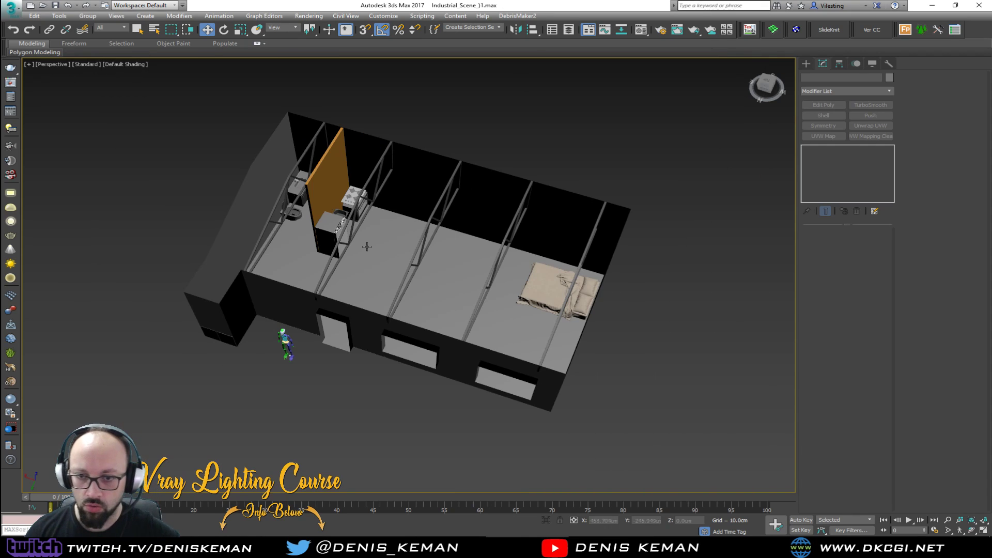
middle_click_drag(417, 279, 560, 265, "alt")
scroll(442, 276, "up", 5)
scroll(517, 259, "down", 5)
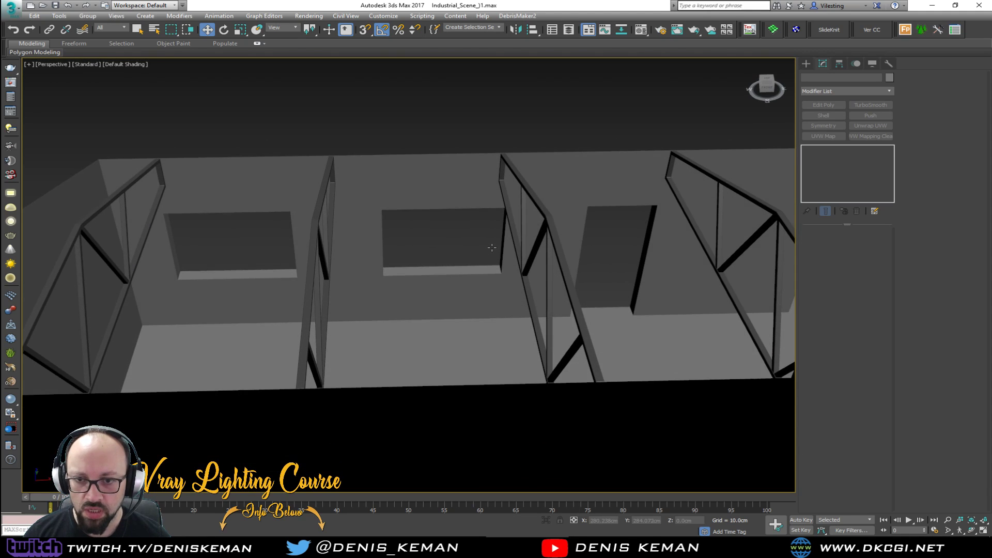
middle_click_drag(491, 247, 338, 227, "alt")
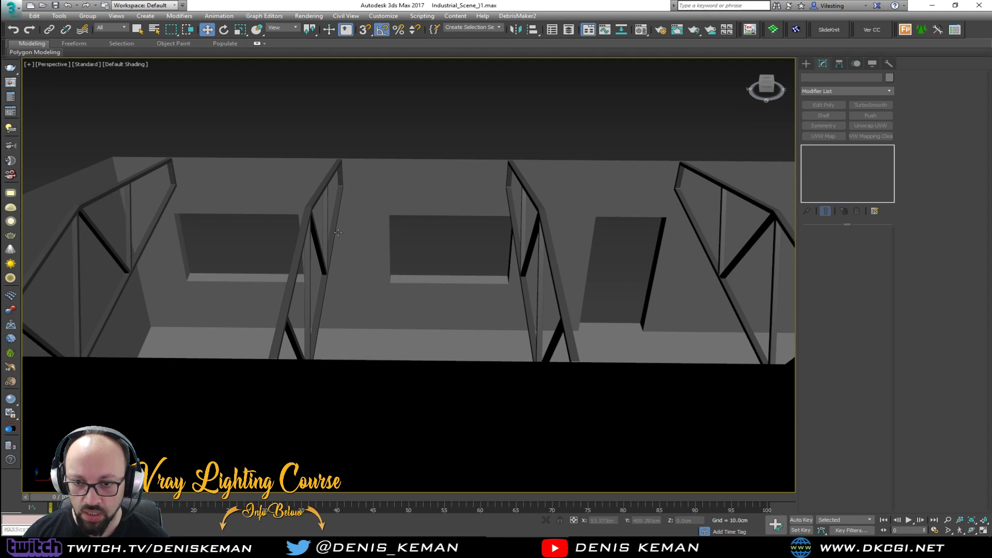
middle_click_drag(338, 227, 363, 298, "alt")
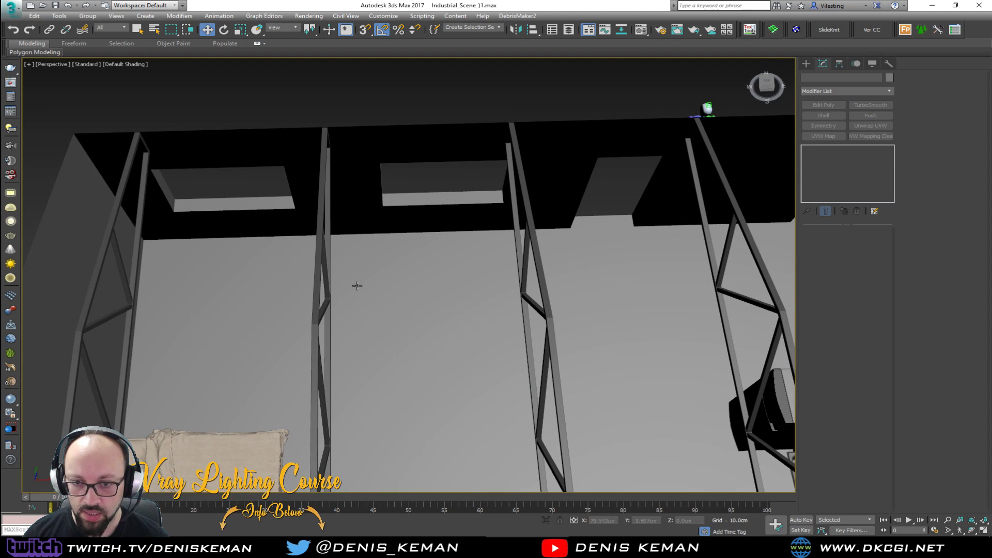
middle_click_drag(336, 201, 364, 234, "alt")
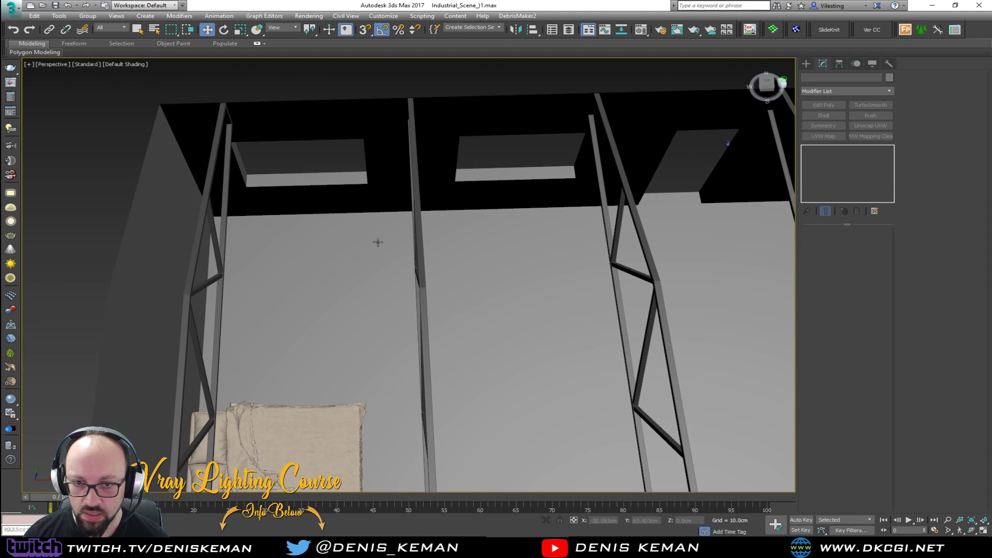
Select the bed sheet, turn on edged faces, and switch the viewport to wireframe display
left_click(295, 417)
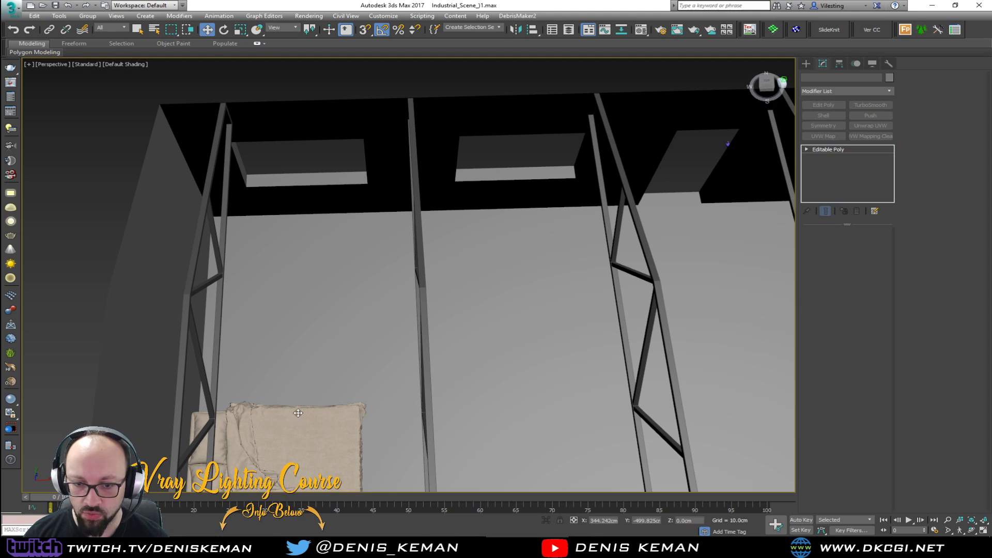
scroll(298, 413, "down", 3)
scroll(355, 328, "down", 5)
key("e")
key("w")
left_click(351, 326)
key("F4")
scroll(351, 328, "up", 3)
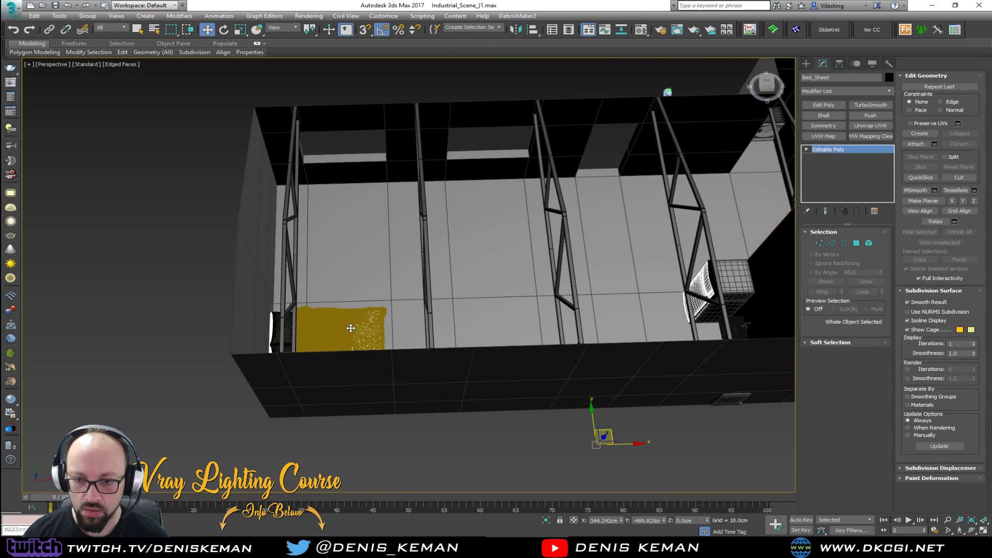
middle_click_drag(351, 328, 304, 343, "alt")
key("F3")
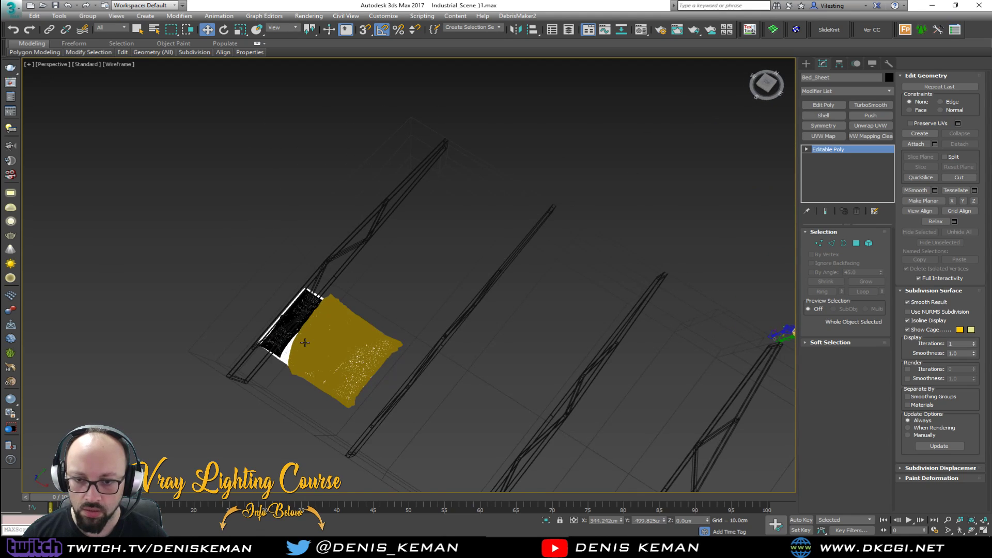
Select all the bed's parts without the building and roof trusses, restore shaded display, and group them as Bed
left_click(403, 286)
left_click_drag(243, 399, 243, 399)
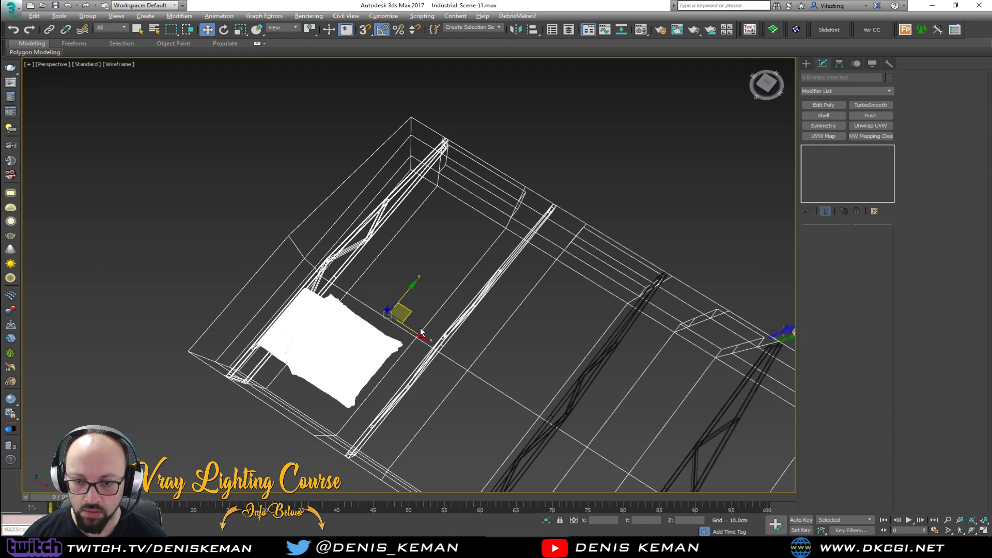
left_click_drag(513, 298, 418, 409, "alt")
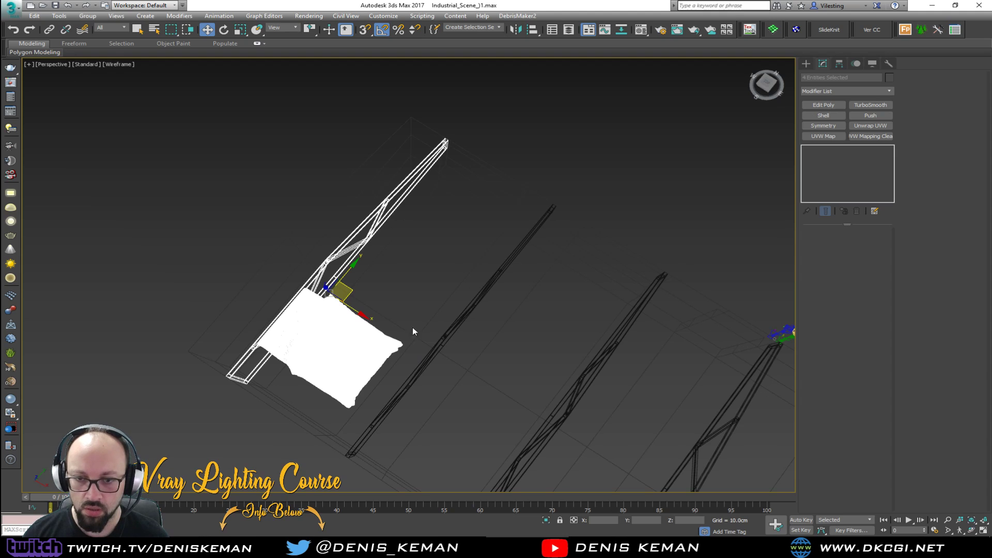
left_click_drag(366, 204, 366, 204, "alt")
key("F3")
left_click(87, 16)
left_click(101, 27)
type("Bed")
key("Return")
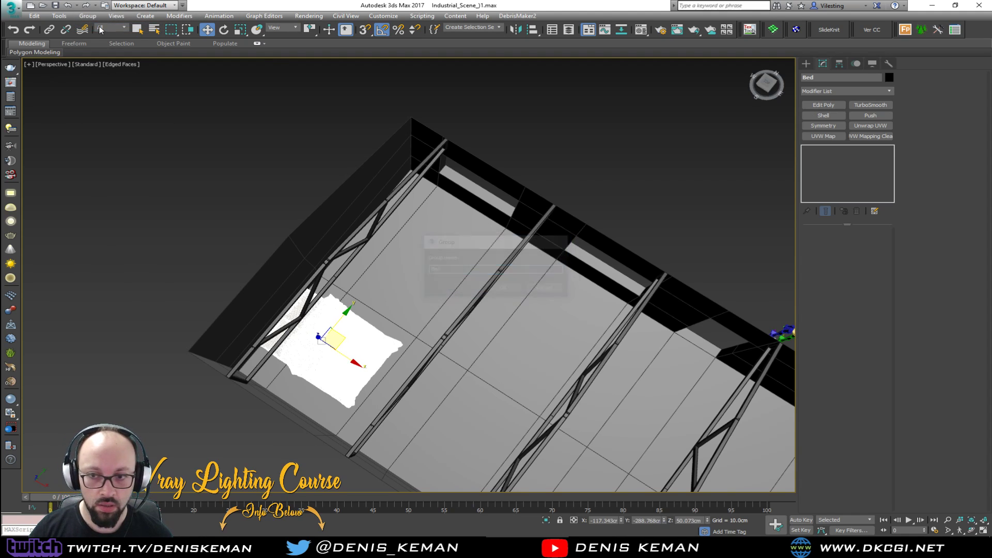
Rotate the bed so its head faces the window wall, and move it beneath the corner window at about X -101.4, Y -5.9 cm
key("e")
left_click_drag(356, 335, 359, 374)
key("w")
left_click_drag(341, 336, 453, 234)
scroll(452, 234, "up", 8)
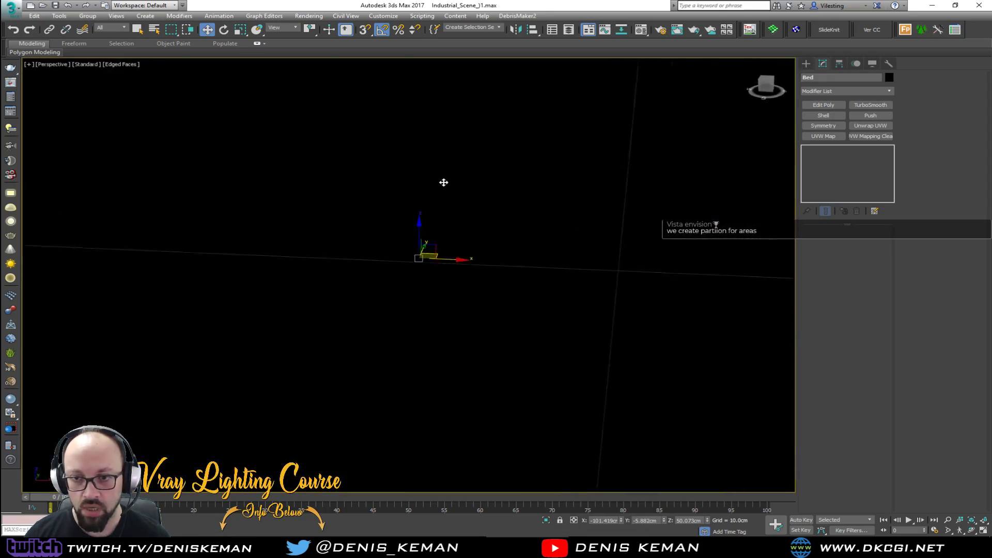
scroll(459, 192, "down", 8)
Shift the bed along the window wall to about X -90.3 cm and deselect it
middle_click_drag(460, 191, 447, 175, "alt")
scroll(440, 205, "up", 4)
left_click_drag(421, 329, 457, 330)
middle_click_drag(457, 331, 332, 233, "alt")
scroll(368, 293, "down", 5)
left_click(531, 107)
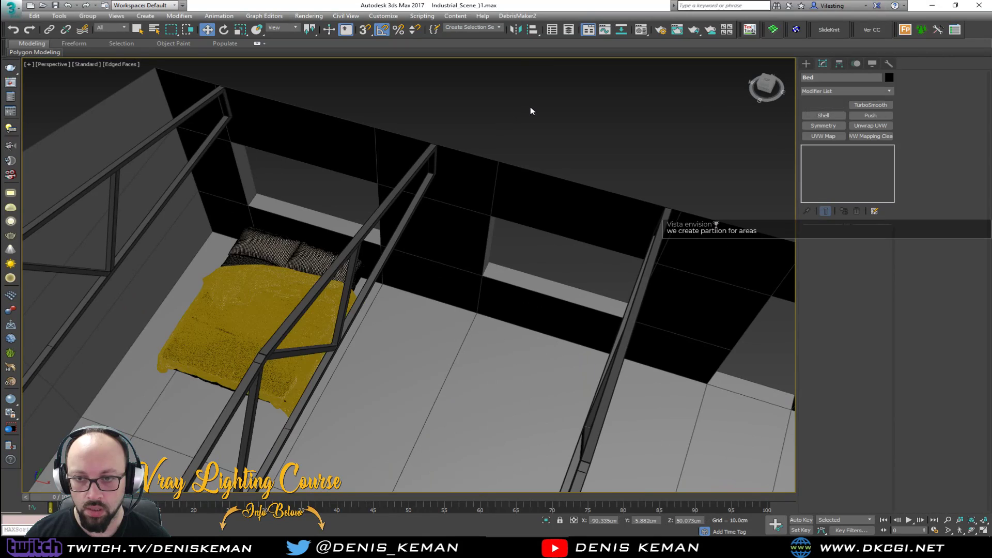
Examine the bed's placement beneath the window and the free floor space around it
scroll(496, 168, "up", 3)
middle_click_drag(497, 168, 371, 179, "alt")
scroll(227, 342, "down", 5)
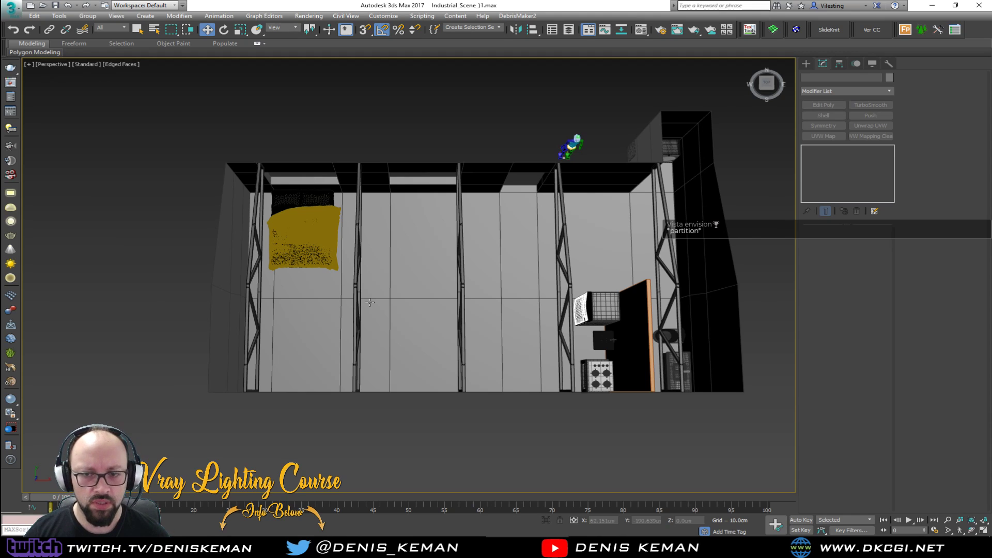
middle_click_drag(391, 280, 398, 248, "alt")
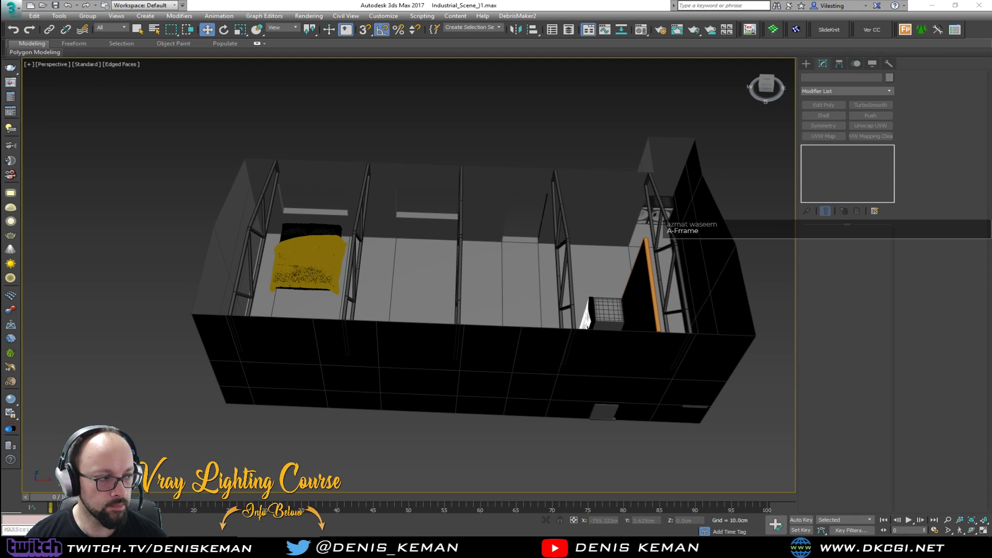
middle_click_drag(260, 273, 344, 281, "alt")
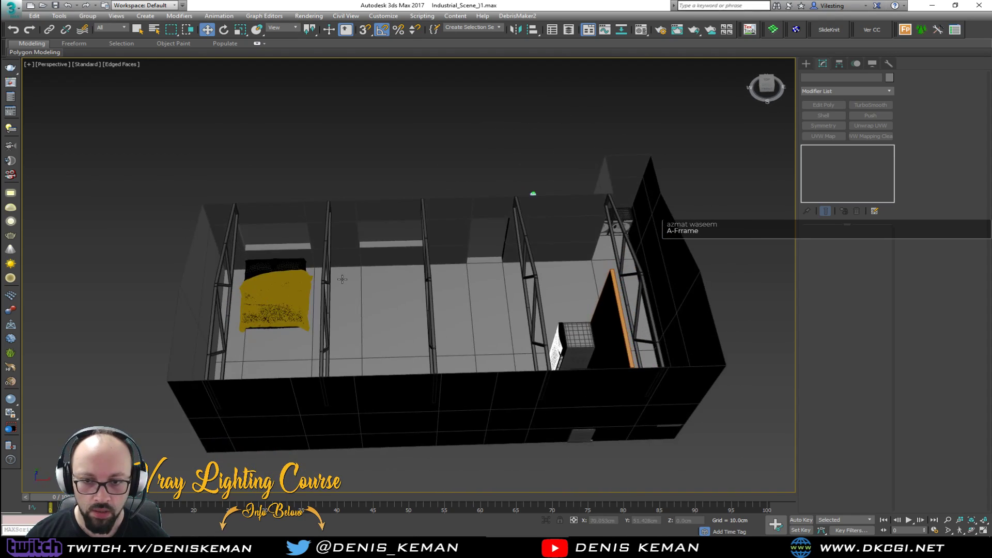
scroll(344, 281, "down", 8)
scroll(321, 243, "up", 3)
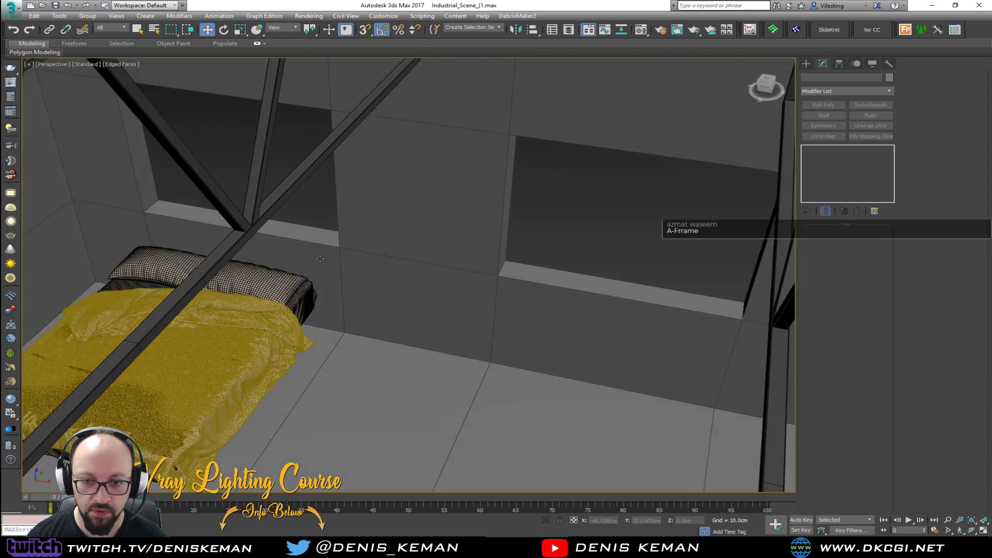
scroll(319, 259, "down", 10)
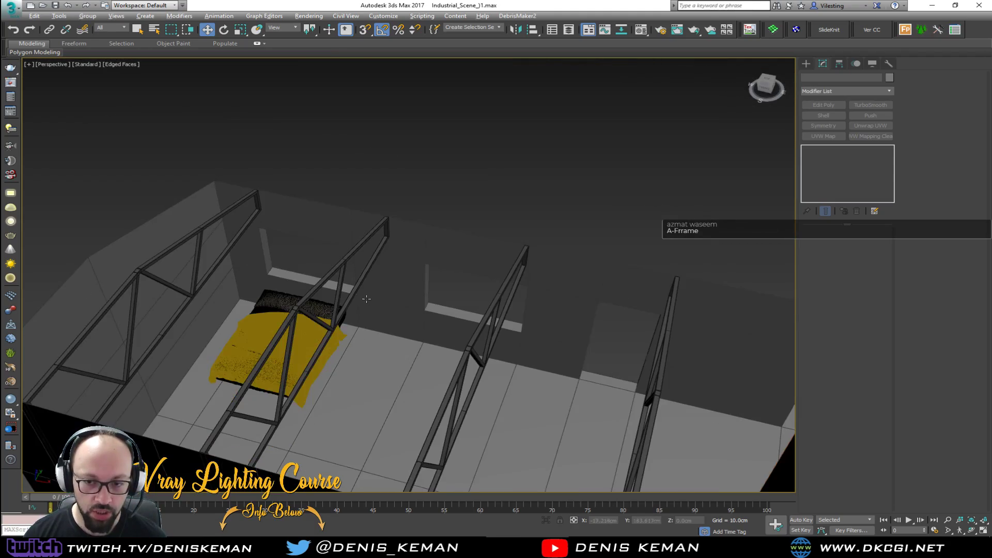
middle_click_drag(366, 299, 322, 311, "alt")
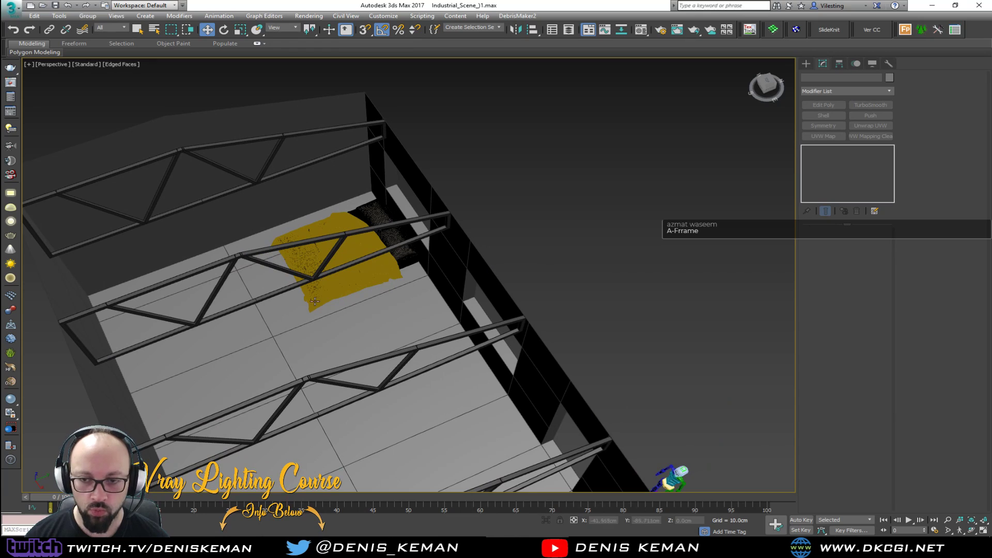
Examine the layout from the bed across to the kitchen and the bathroom on either side of the partition
middle_click_drag(315, 280, 253, 250)
middle_click_drag(255, 214, 524, 352)
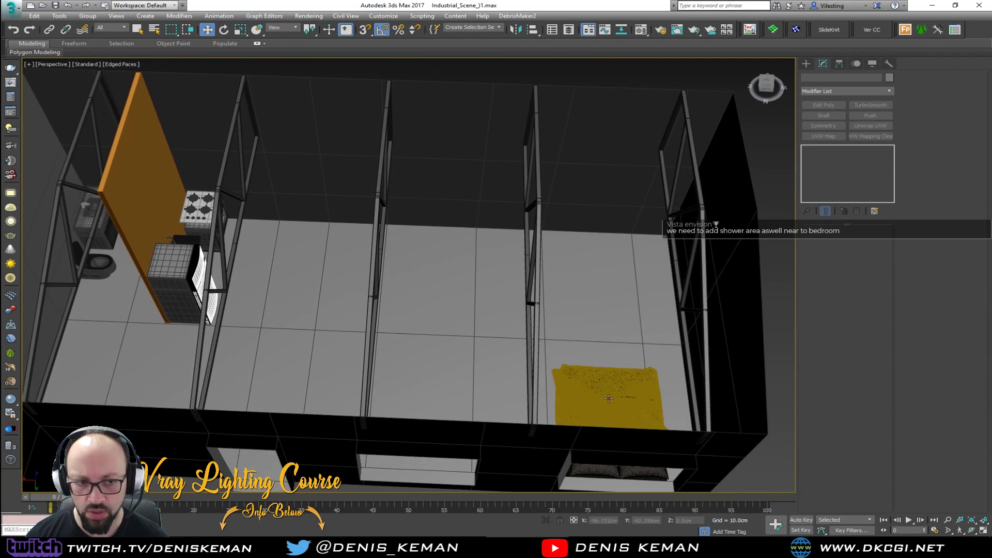
middle_click_drag(257, 288, 313, 347, "alt")
middle_click_drag(391, 330, 345, 289, "alt")
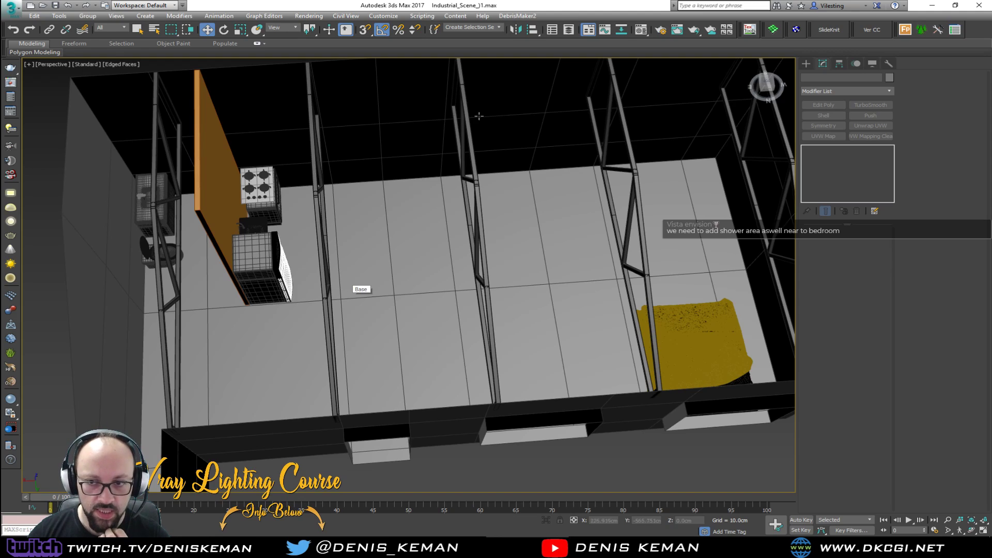
middle_click_drag(359, 259, 325, 235, "alt")
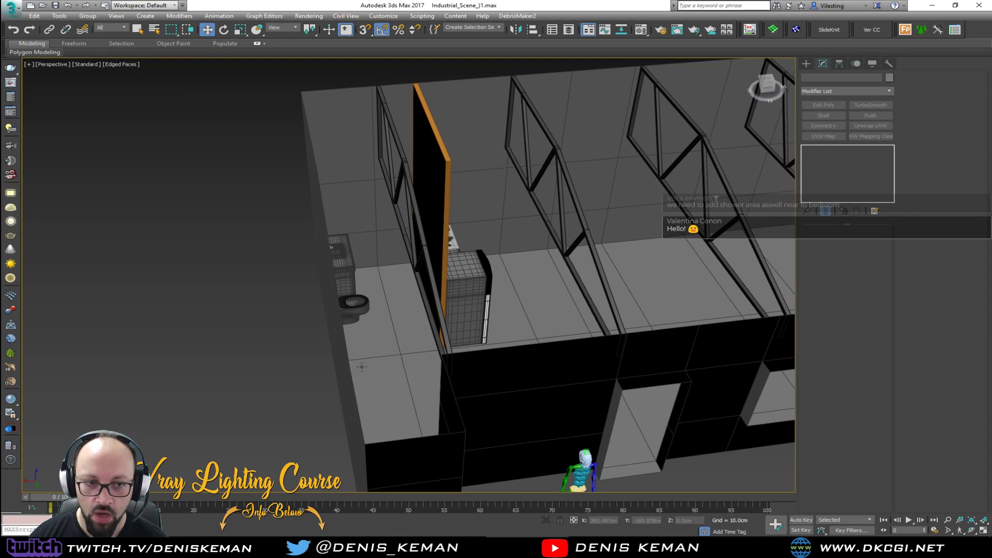
middle_click_drag(381, 252, 442, 275, "alt")
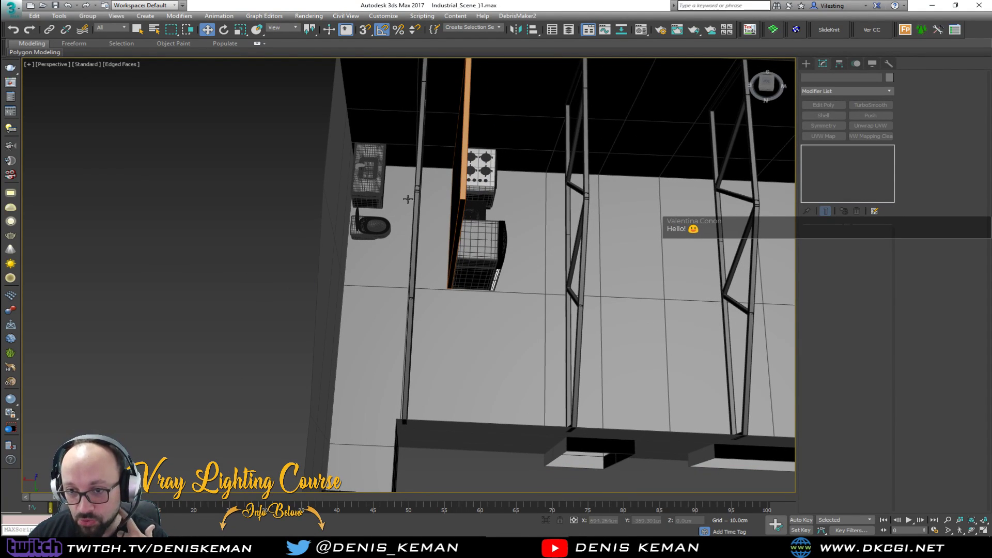
middle_click_drag(421, 200, 379, 284, "alt")
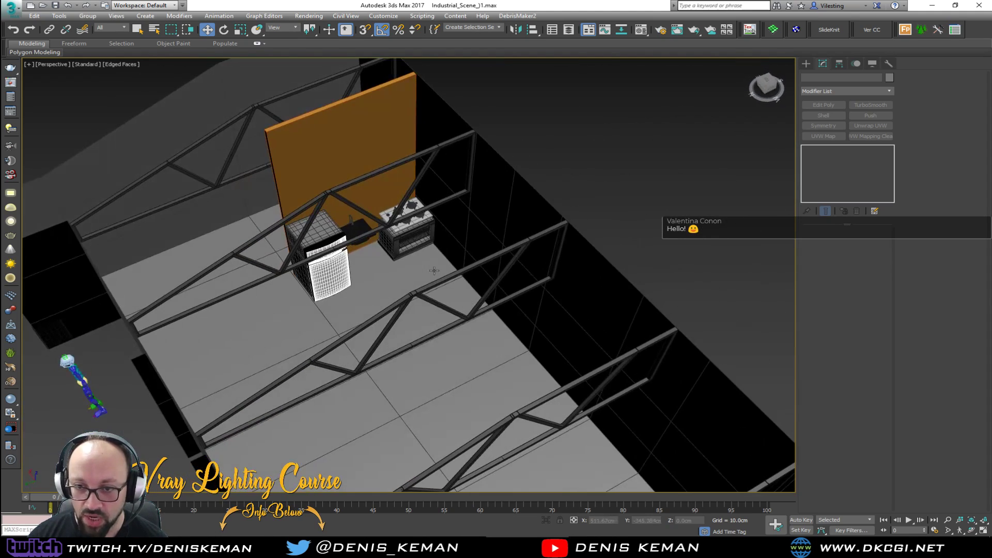
key("alt")
middle_click_drag(296, 223, 337, 316, "alt")
scroll(361, 293, "up", 2)
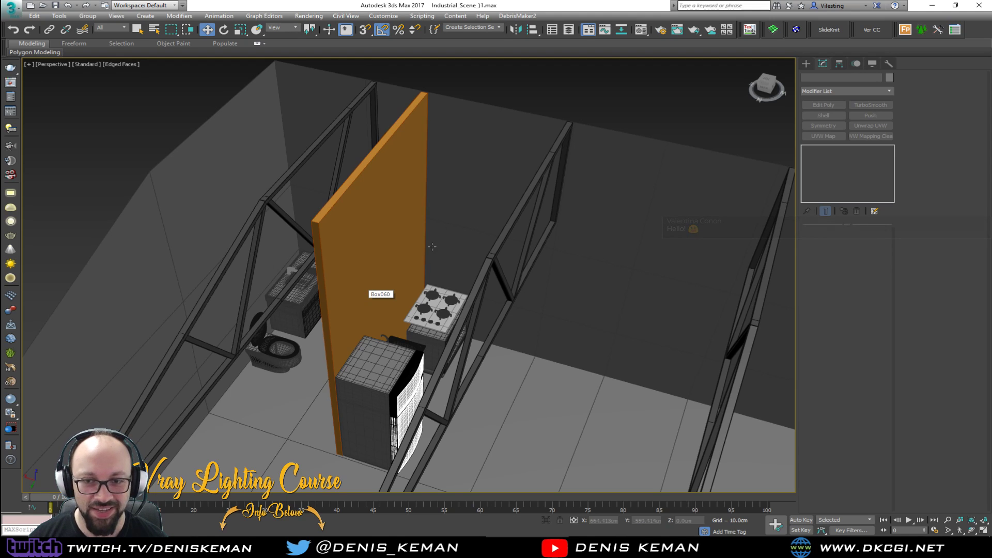
scroll(426, 258, "down", 3)
scroll(407, 208, "down", 3)
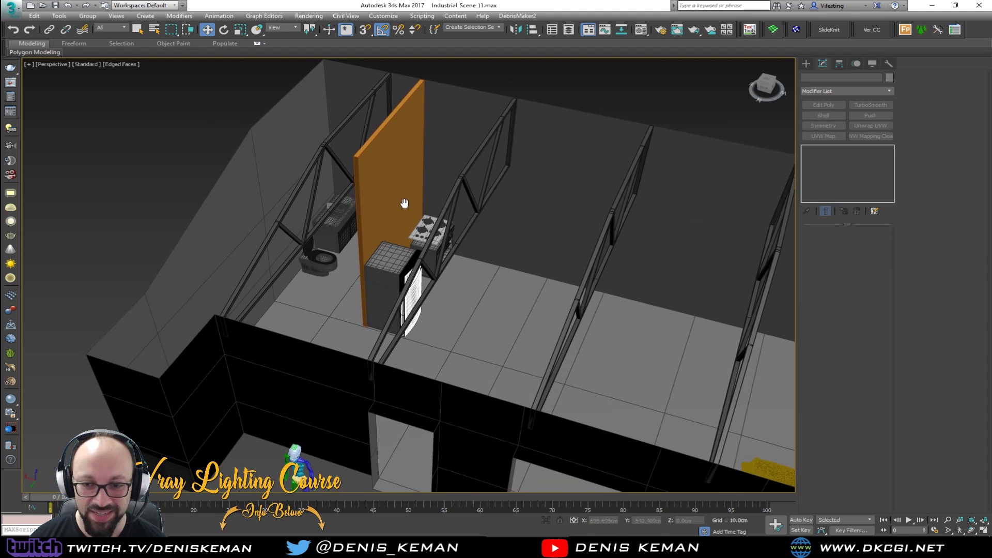
Examine the kitchen partition from above and from both sides, including the open end of the bathroom and the adjoining floor
scroll(456, 262, "up", 2)
left_click(392, 224)
scroll(392, 233, "up", 4)
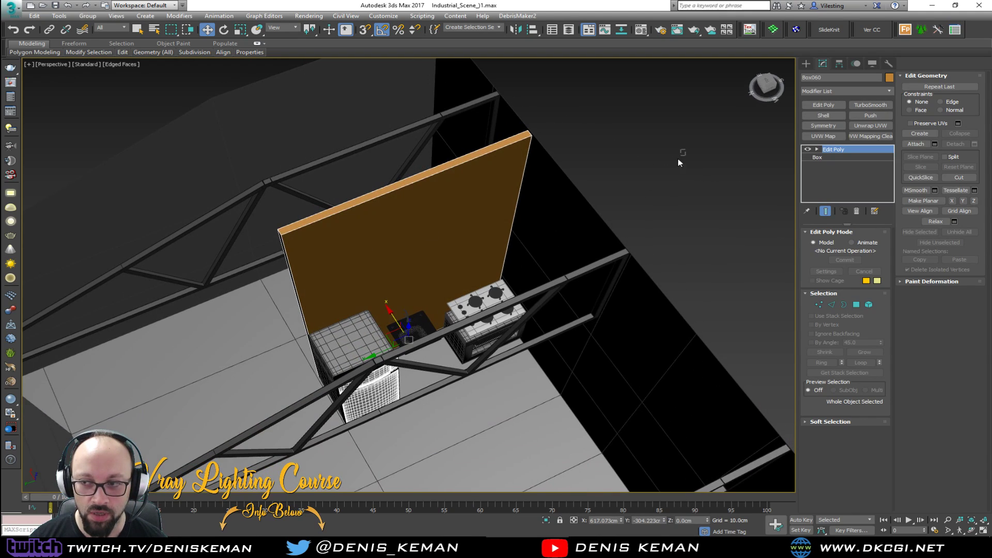
left_click(682, 160)
middle_click_drag(682, 160, 555, 209, "alt")
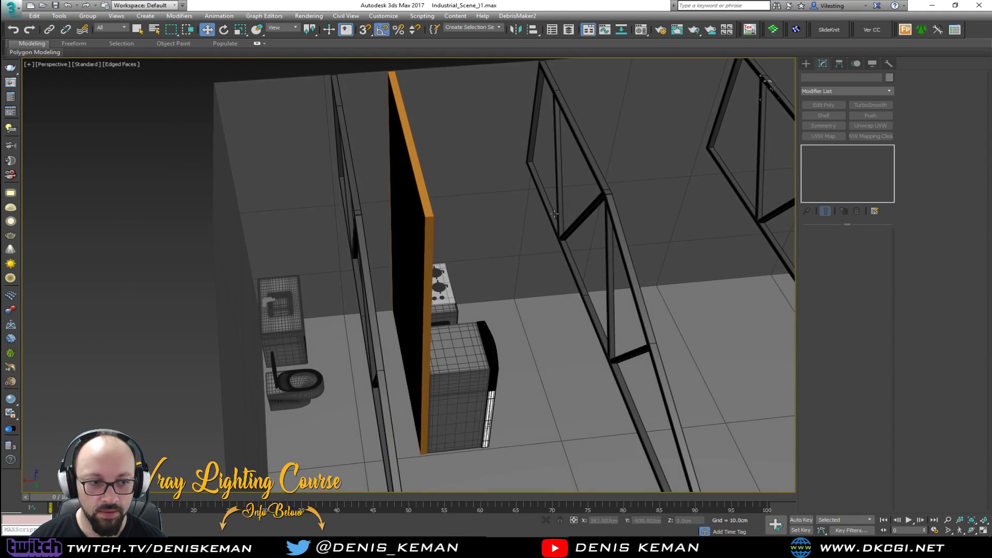
middle_click_drag(527, 269, 565, 150)
scroll(570, 150, "down", 1)
middle_click_drag(544, 215, 534, 216, "alt")
middle_click_drag(630, 198, 381, 248)
scroll(418, 216, "down", 3)
scroll(361, 207, "up", 3)
Add an edge loop around the kitchen partition near its free end, at about Y -198.9 cm
left_click(332, 221)
middle_click_drag(398, 236, 386, 239, "alt")
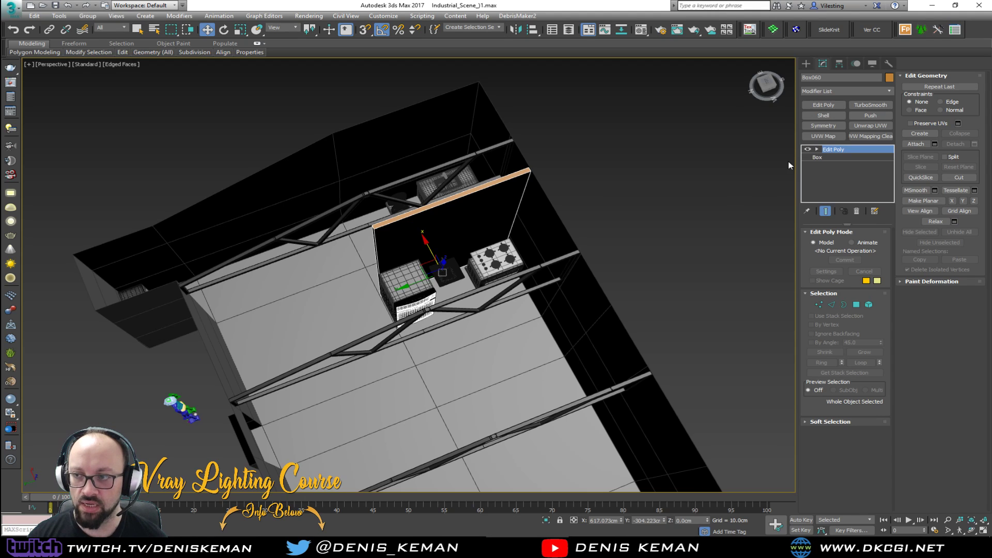
key("q")
key("4")
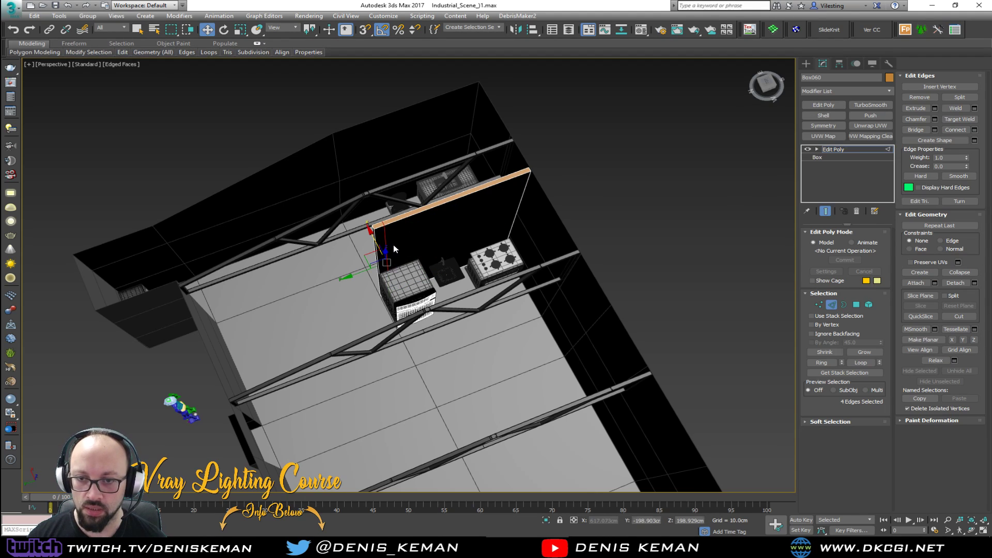
middle_click_drag(391, 244, 560, 239, "alt")
key("w")
Extrude the narrow face on the partition's bathroom side and pull it to about X 788.8 cm at the end wall
left_click(388, 244)
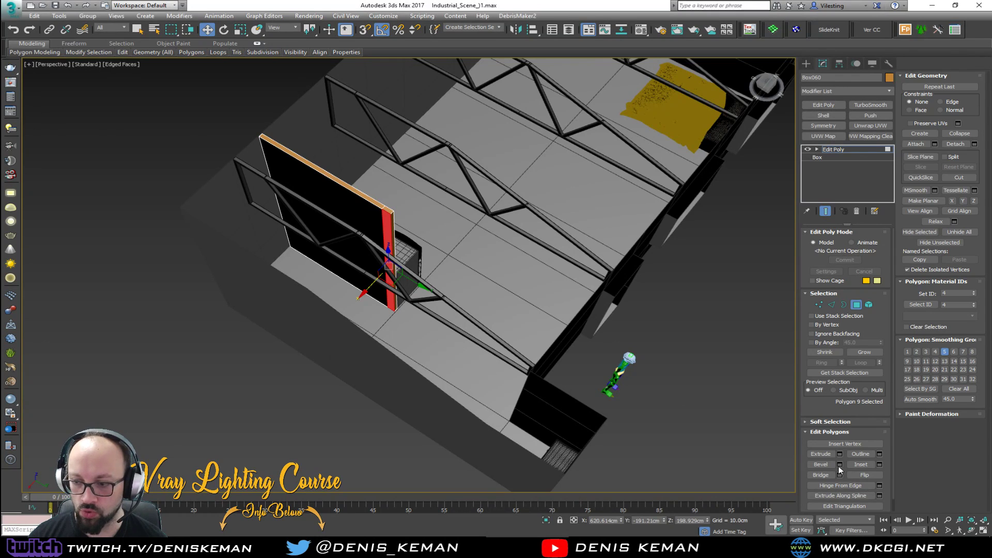
left_click(820, 454)
left_click_drag(391, 247, 389, 195)
middle_click_drag(389, 194, 355, 273, "alt")
key("w")
left_click_drag(356, 273, 260, 305)
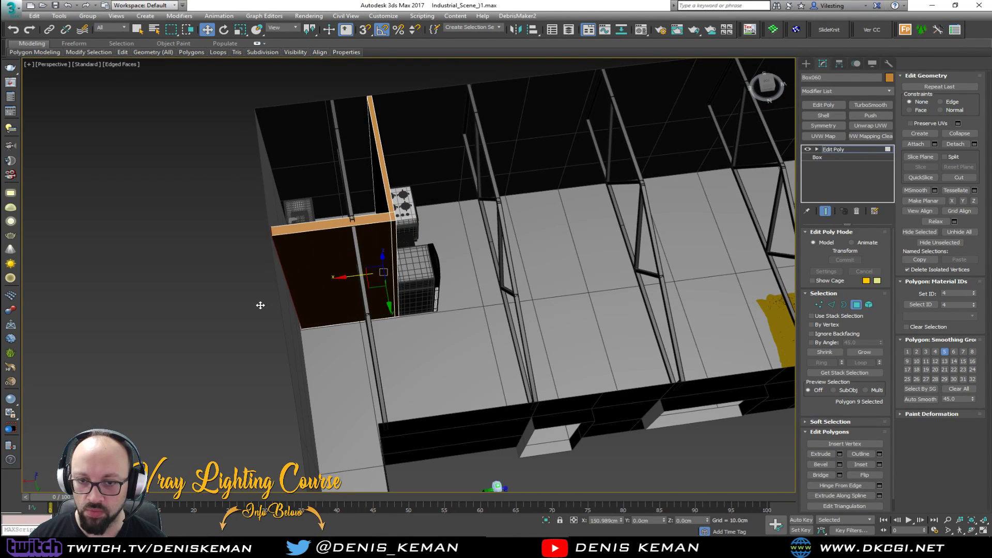
key("z")
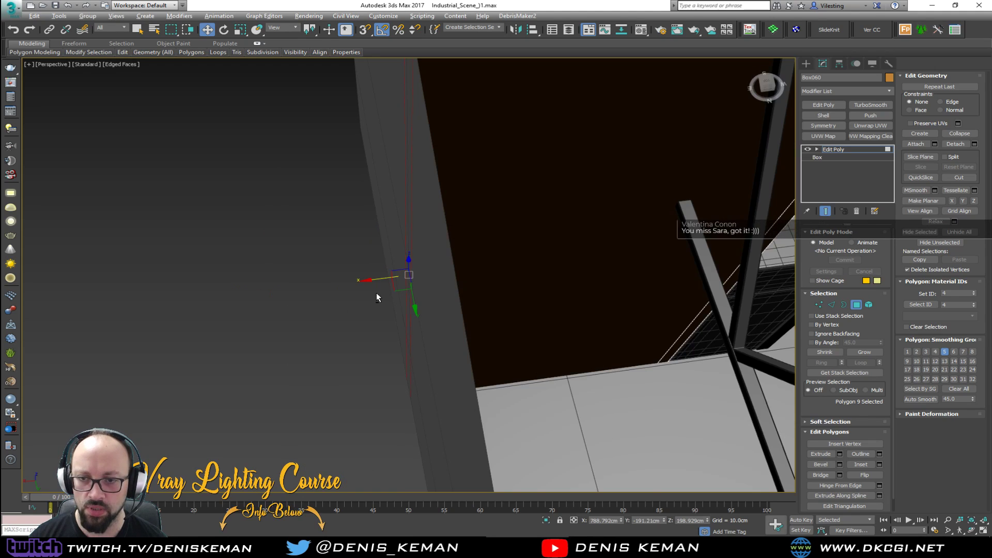
middle_click_drag(376, 292, 330, 285, "alt")
scroll(333, 287, "down", 5)
middle_click_drag(420, 301, 351, 217, "alt")
left_click(854, 305)
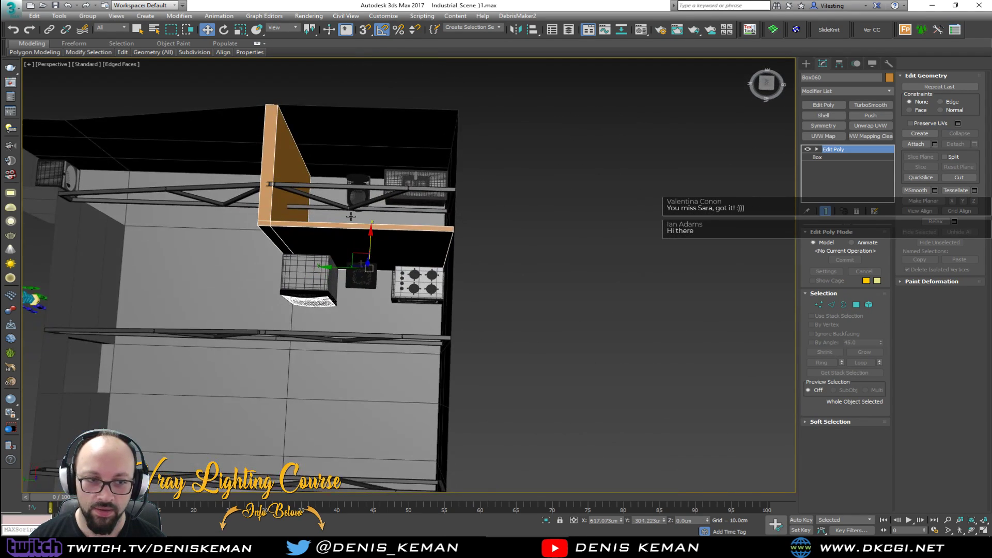
scroll(371, 285, "up", 3)
key("4")
left_click(269, 262)
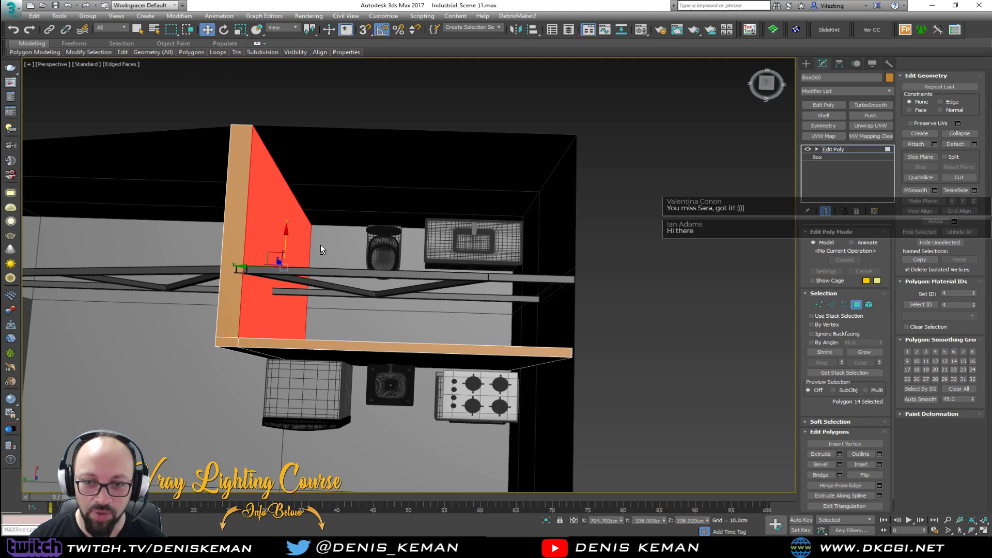
middle_click_drag(278, 233, 381, 262)
mouse_move(369, 288)
left_mouse_down()
mouse_move(357, 289)
mouse_move(364, 294)
left_mouse_up()
Thin the new bathroom wall by moving its inner-side edges and the partition's edge loop to about Y -191 cm, and deselect it
key("2")
left_click(377, 323)
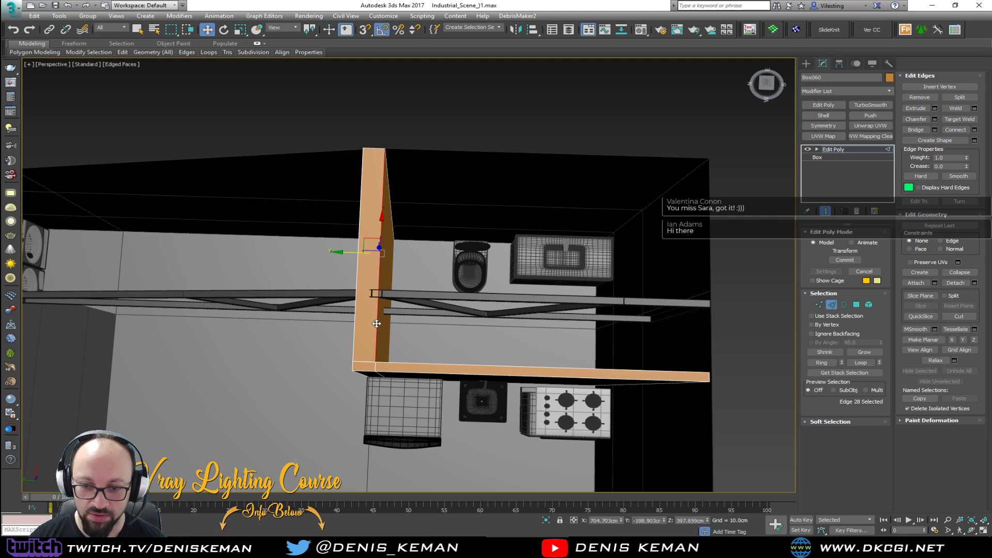
double_click(379, 378)
middle_click_drag(379, 378, 245, 335, "alt")
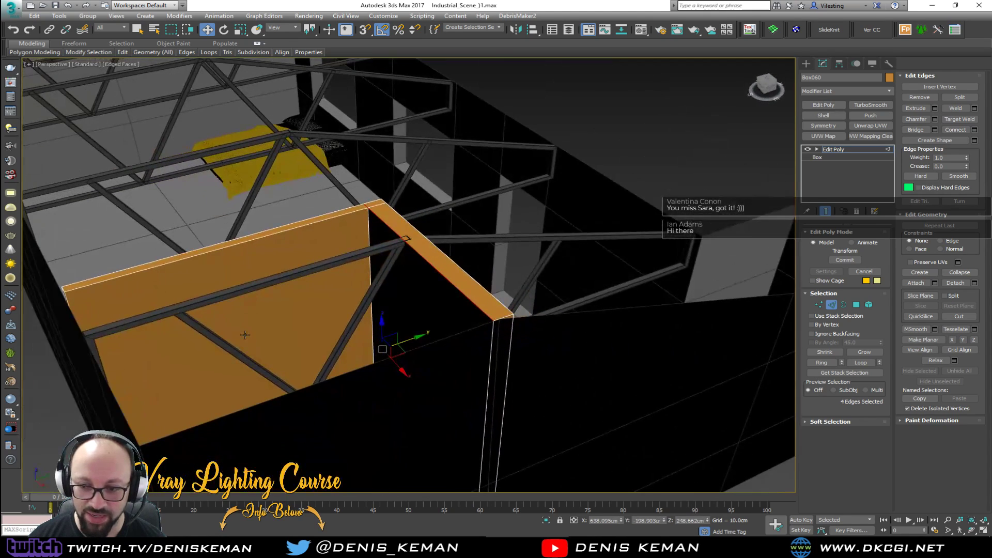
middle_click_drag(455, 380, 469, 292, "alt")
left_click(459, 323, "ctrl")
left_click(415, 297, "ctrl")
middle_click_drag(405, 290, 549, 411, "alt")
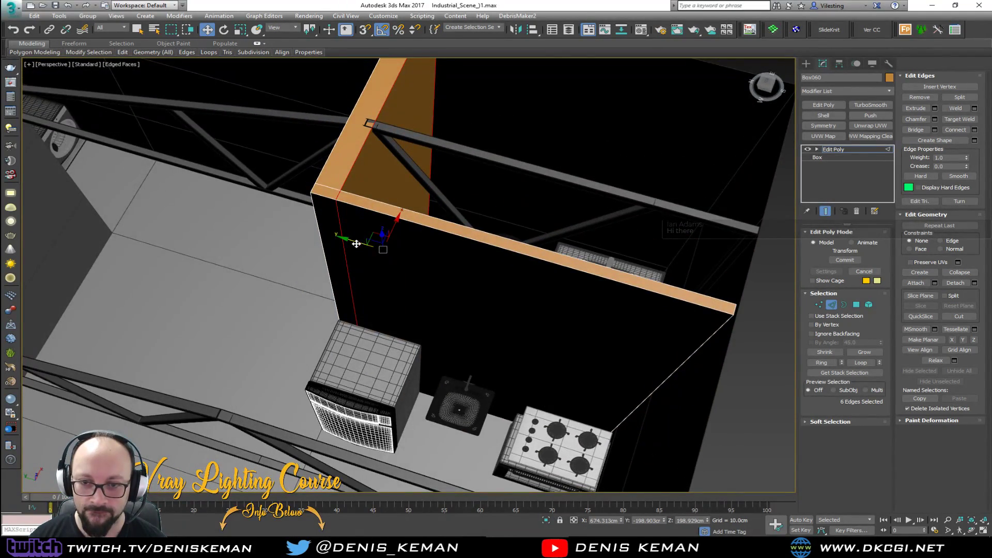
middle_click_drag(356, 244, 763, 284, "alt")
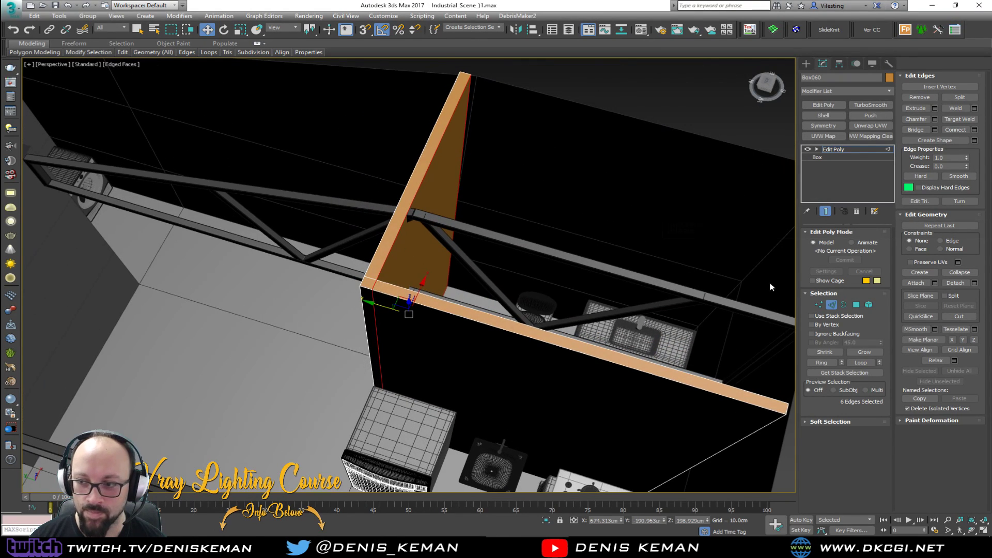
left_click(837, 304)
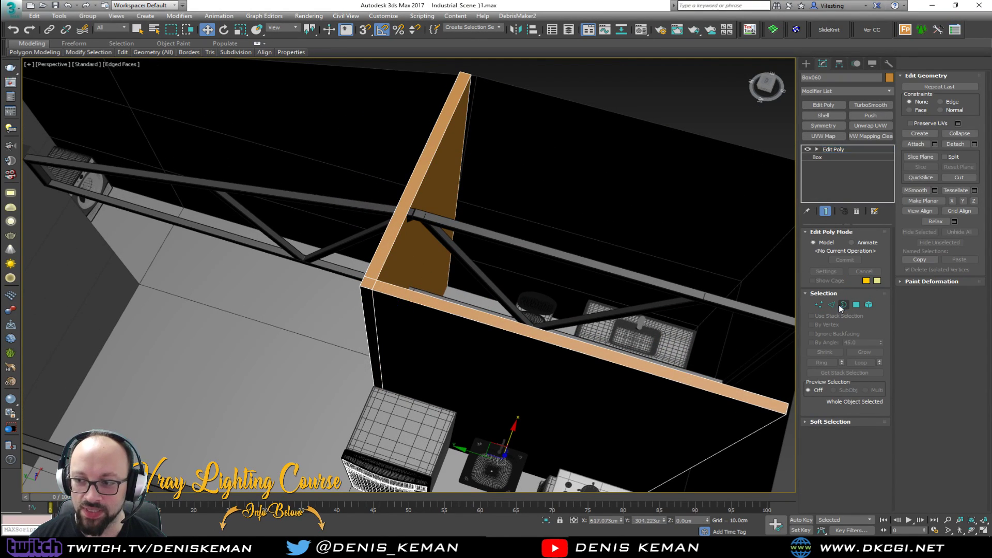
left_click(575, 85)
Shift the L-shaped partition together with the fridge, sink and stove away from the bathroom, placing the partition at about X 540.4 cm
middle_click_drag(574, 85, 538, 147, "alt")
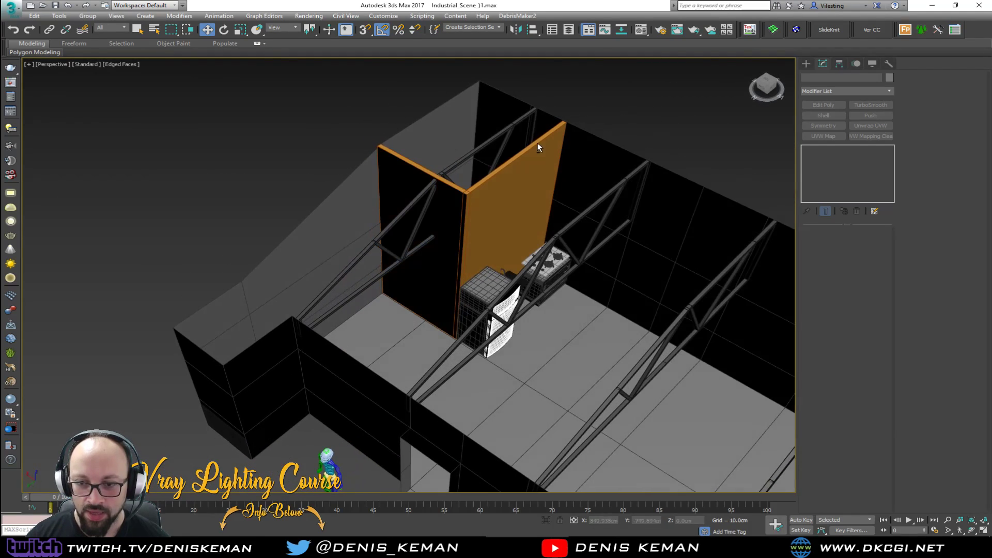
left_click(480, 194)
middle_click_drag(479, 194, 526, 112, "alt")
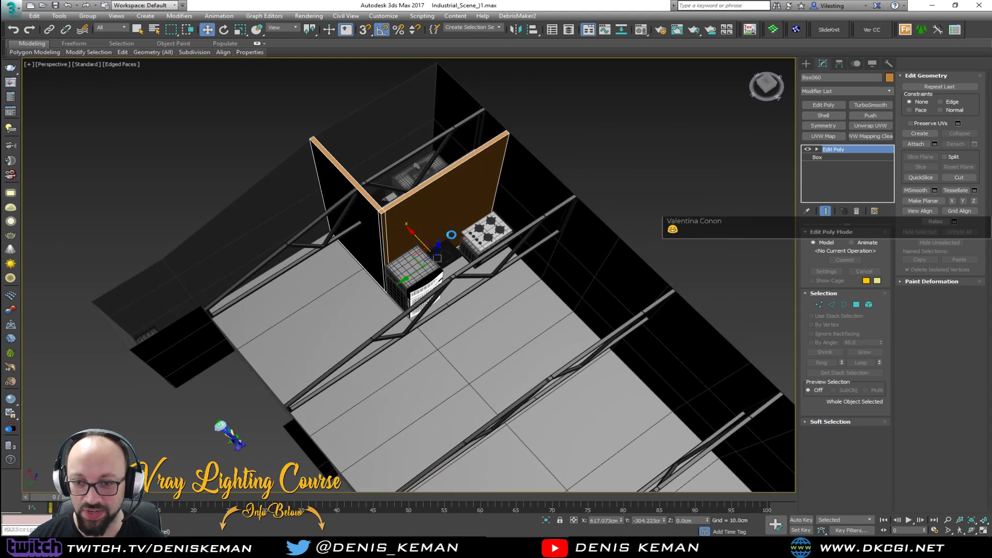
left_click(417, 276, "ctrl")
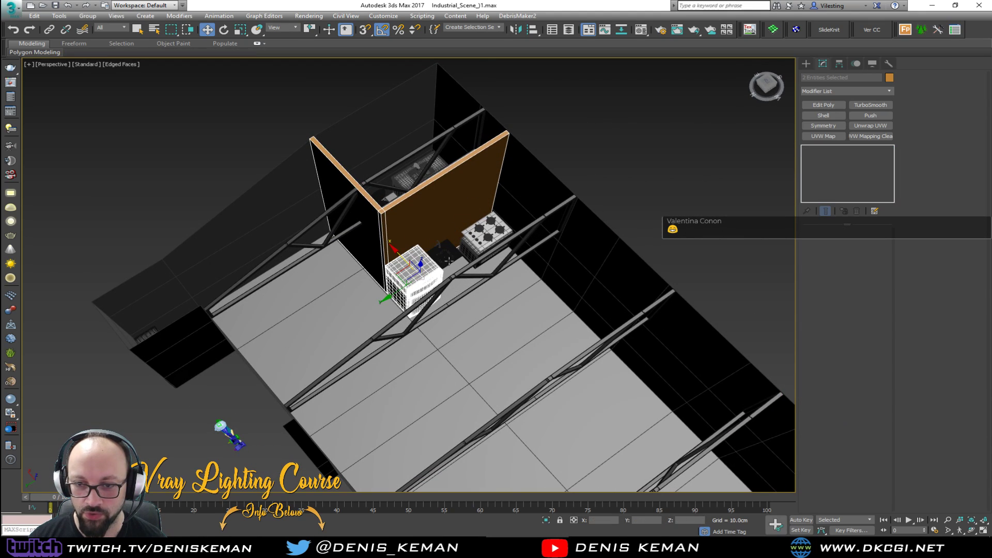
scroll(437, 248, "up", 2)
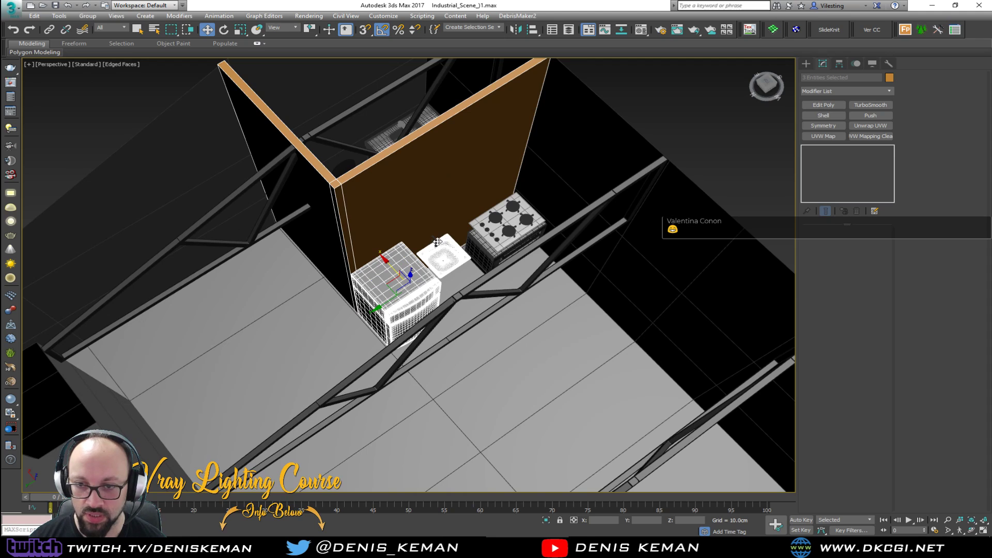
left_click(489, 238, "ctrl")
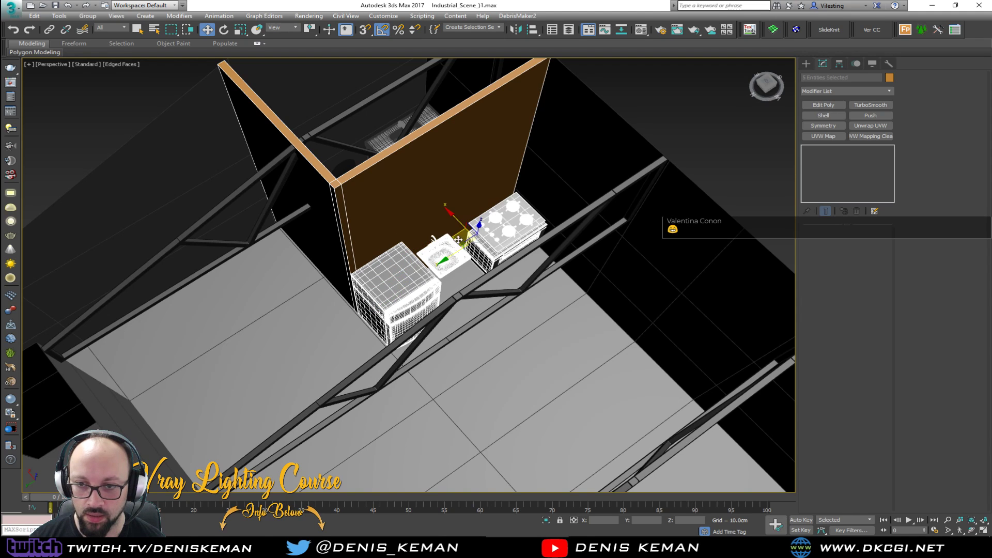
left_click_drag(458, 222, 470, 239)
mouse_move(469, 239)
middle_mouse_down("alt")
mouse_move(444, 196)
mouse_move(448, 325)
mouse_move(532, 232)
mouse_move(481, 246)
middle_mouse_up("alt")
Extend the bathroom wall's end vertices back to the building's end wall, and deselect the partition
left_click(449, 325)
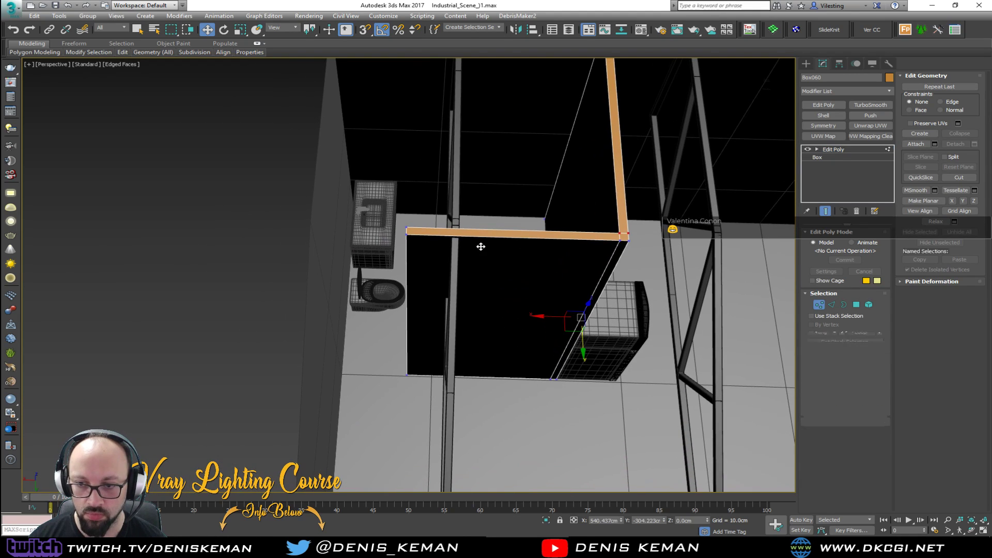
key("1")
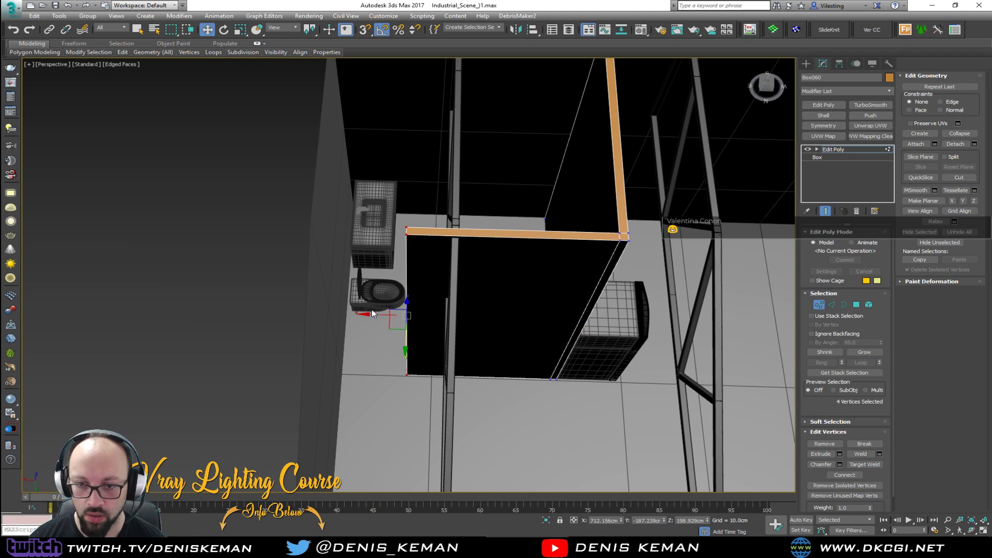
left_click_drag(370, 314, 287, 327)
middle_click_drag(294, 328, 339, 289, "alt")
left_click(819, 305)
mouse_move(517, 259)
middle_mouse_down("alt")
mouse_move(455, 136)
mouse_move(357, 181)
mouse_move(186, 227)
mouse_move(216, 243)
mouse_move(182, 243)
mouse_move(364, 209)
mouse_move(327, 209)
middle_mouse_up("alt")
left_click(378, 171)
Draw an upright box about 178 cm long, 10 cm wide and 183 cm high on the floor beside the bed as a divider
key("F4")
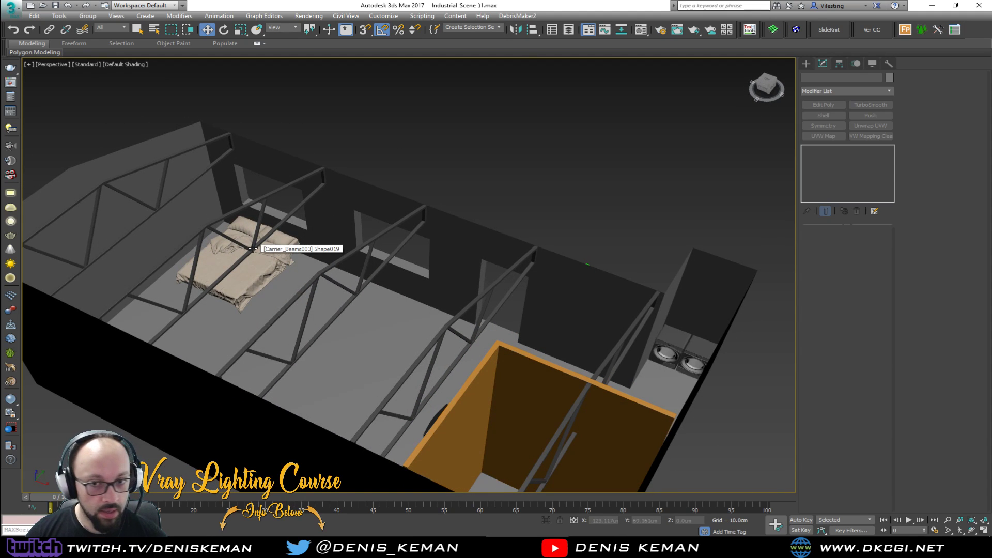
scroll(253, 248, "up", 5)
middle_click_drag(305, 250, 248, 251, "alt")
middle_click_drag(378, 136, 418, 290)
scroll(391, 268, "down", 3)
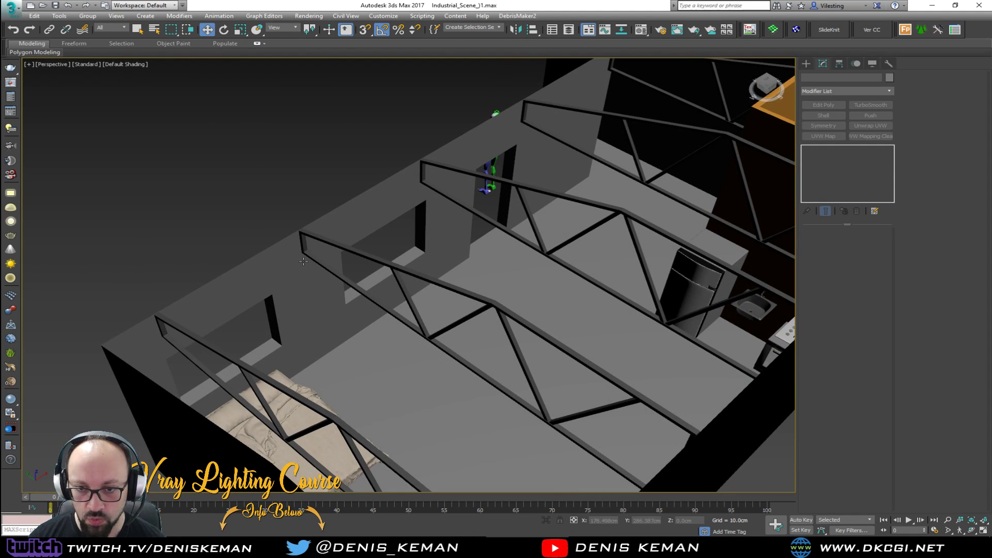
middle_click_drag(424, 337, 695, 192, "alt")
left_click(806, 63)
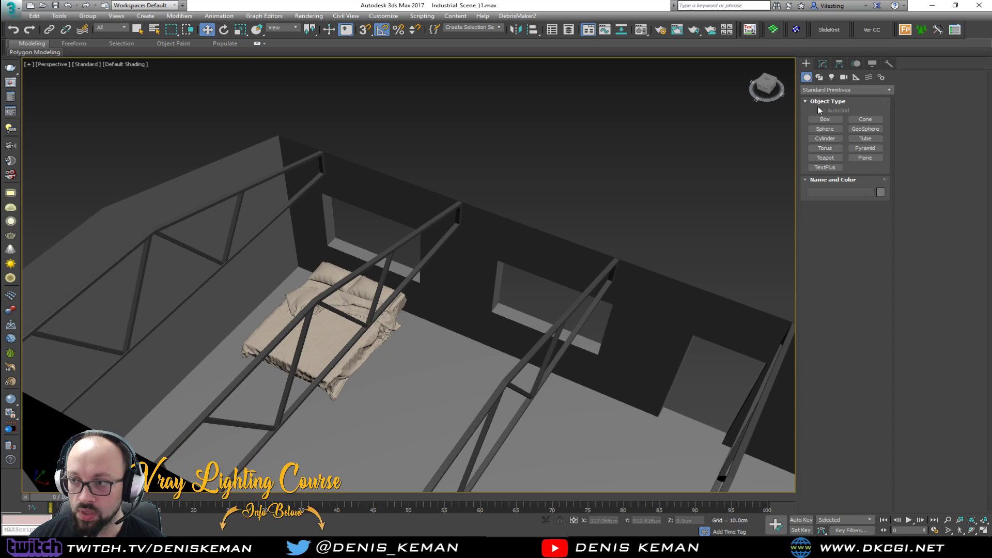
left_click(824, 120)
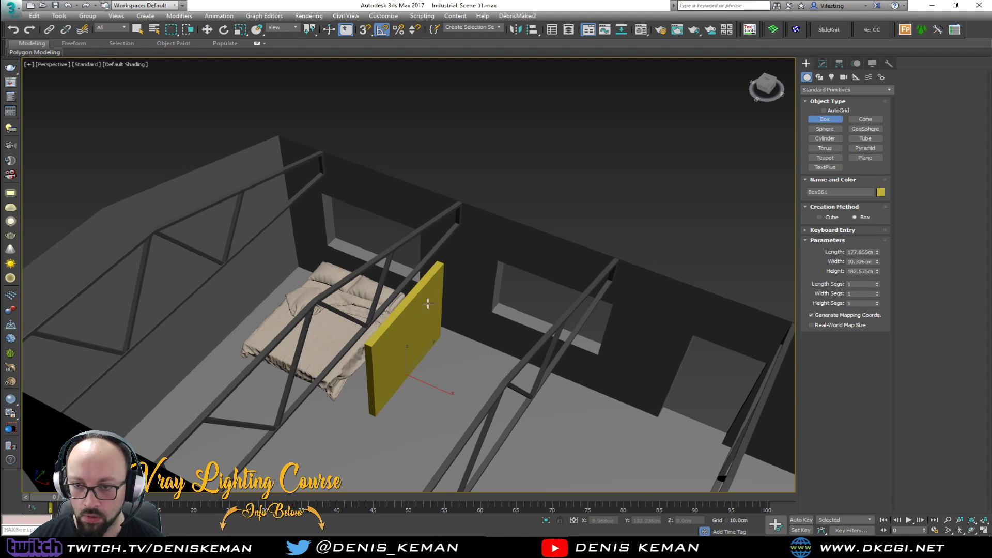
left_click(434, 327)
Position the bed divider beside the bed and set it level with the floor, at about X 46.9, Y 12.6, Z 0.4 cm
key("w")
mouse_move(429, 375)
left_mouse_down()
mouse_move(446, 366)
mouse_move(439, 371)
left_mouse_up()
scroll(429, 376, "up", 5)
mouse_move(428, 376)
middle_mouse_down("alt")
mouse_move(425, 299)
mouse_move(379, 283)
middle_mouse_up("alt")
key("F3")
key("F3")
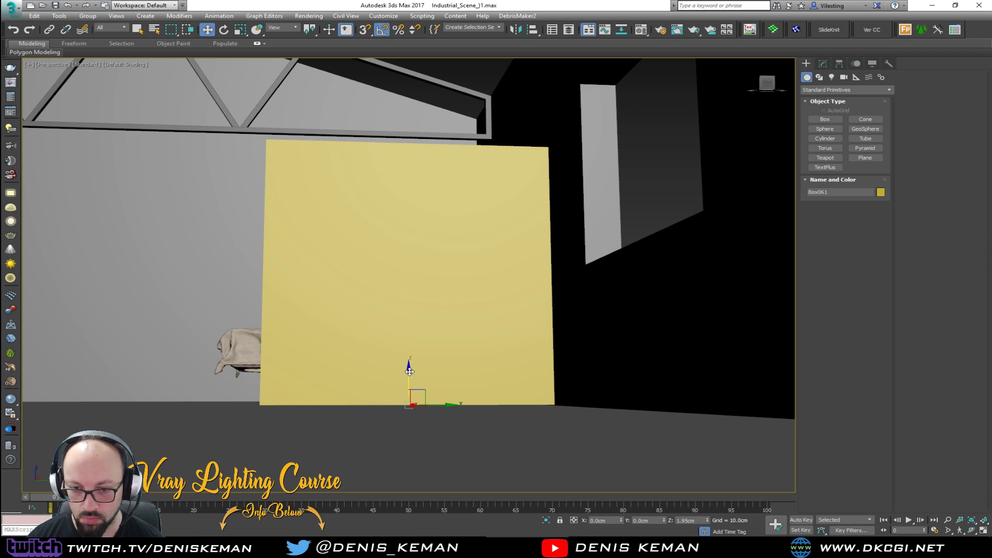
key("alt")
left_click_drag(409, 379, 407, 372)
middle_click_drag(408, 372, 713, 150, "alt")
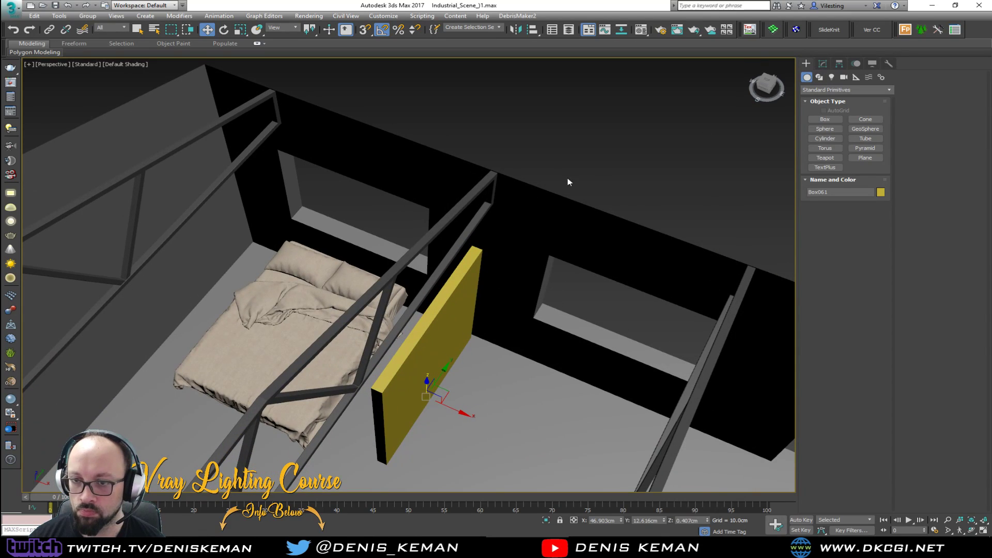
Isolate the bed divider with the roof truss next to it and show them in an enlarged Top view
left_click(463, 240, "ctrl")
key("alt+q")
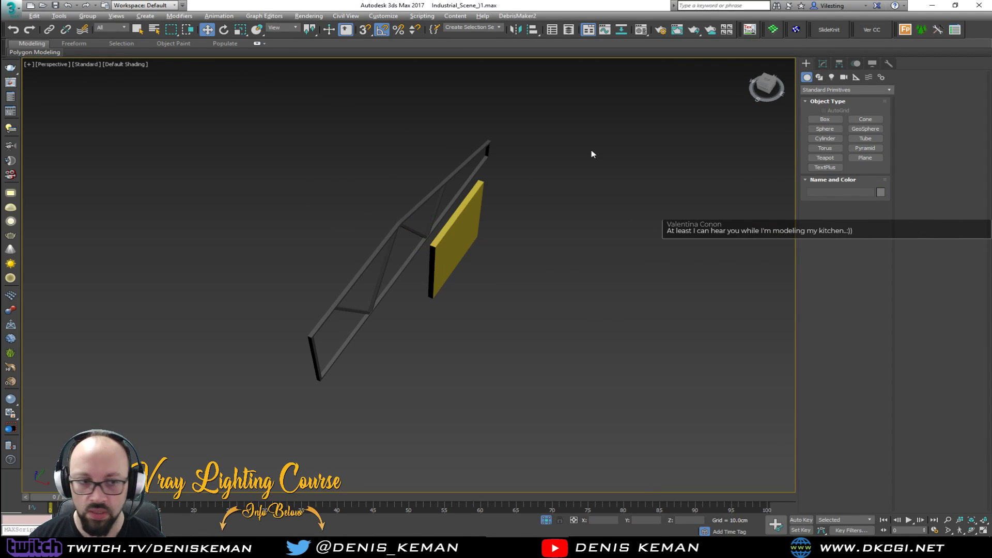
key("alt+w")
right_click(149, 186)
right_click(498, 354)
right_click(256, 126)
key("alt+w")
Align the divider beneath the truss in the Top view at about X 51.6, Y 16.2 cm, and return to the perspective view
left_click(405, 139)
scroll(397, 81, "up", 3)
middle_click_drag(397, 82, 383, 197)
mouse_move(442, 379)
left_mouse_down()
mouse_move(458, 379)
mouse_move(439, 384)
left_mouse_up()
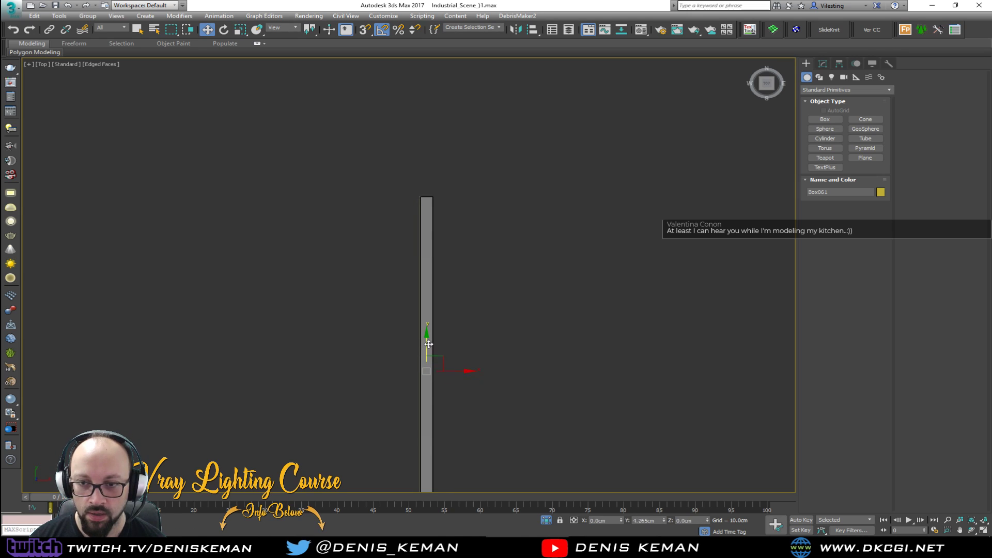
key("alt+w")
right_click(610, 379)
key("alt+w")
middle_click_drag(562, 359, 480, 282, "alt")
Add Edit Poly to the divider and raise its top vertices to the truss's lower chord at about Z 254.4 cm
left_click(818, 65)
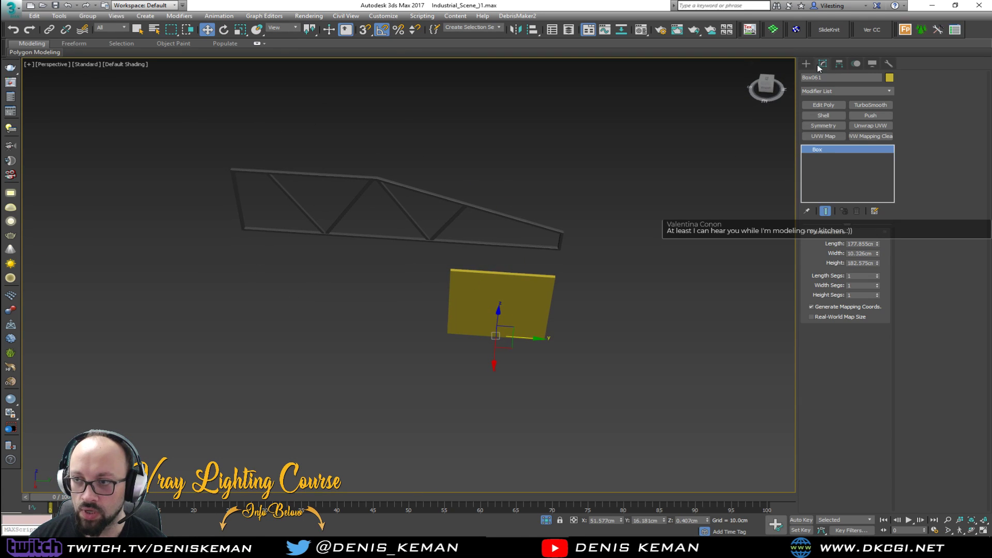
left_click(821, 105)
key("1")
left_click_drag(622, 244, 435, 286)
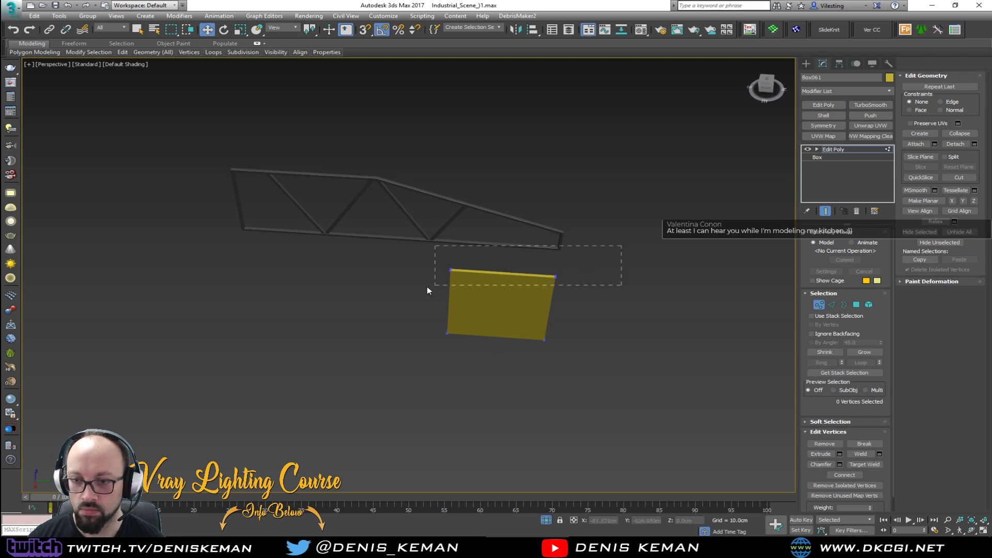
key("z")
middle_click_drag(442, 275, 451, 250, "alt")
left_click_drag(430, 249, 366, 227)
key("s")
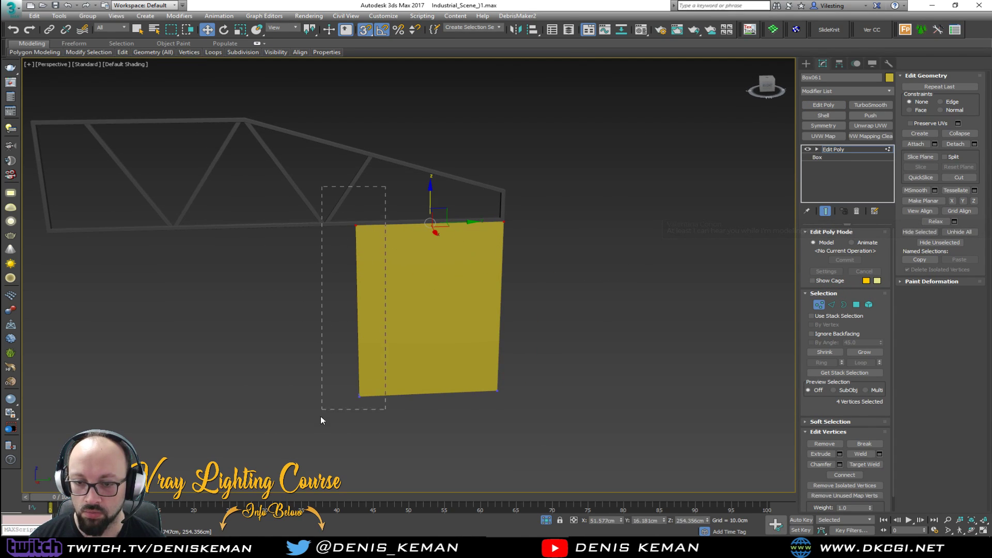
Snap the divider's free-end vertices in line with the truss's ridge point at about Y -194.3 cm
left_click_drag(389, 311, 243, 120)
middle_click_drag(243, 121, 721, 298, "alt")
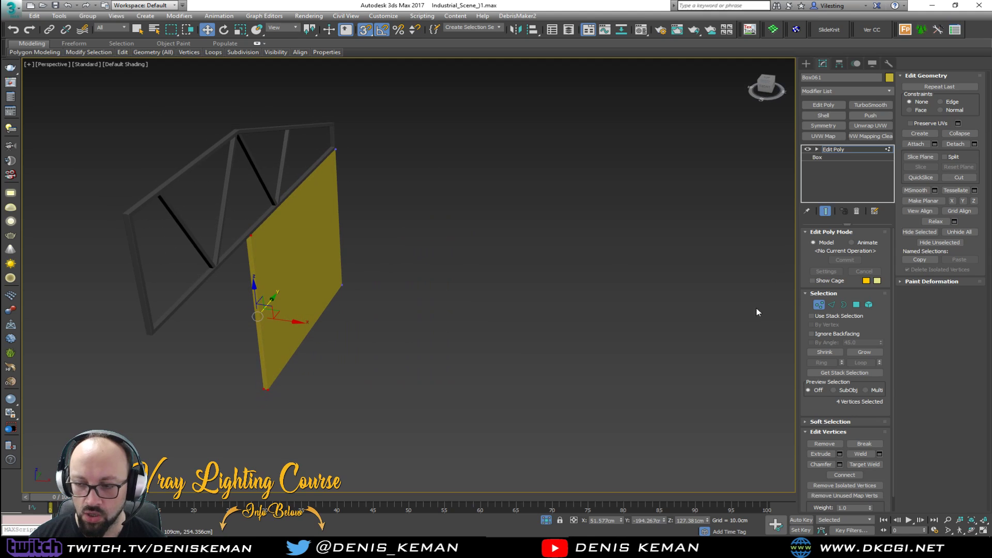
left_click(819, 304)
Leave the divider's vertex editing, display edged faces, deselect the divider and end isolation to bring back the full scene
key("F3")
key("F4")
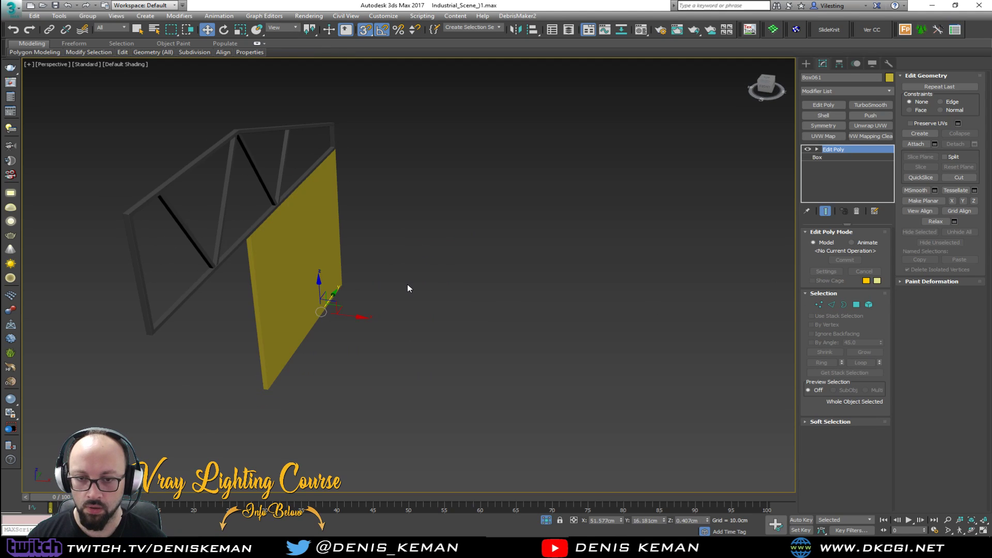
left_click(408, 288)
right_click(352, 267)
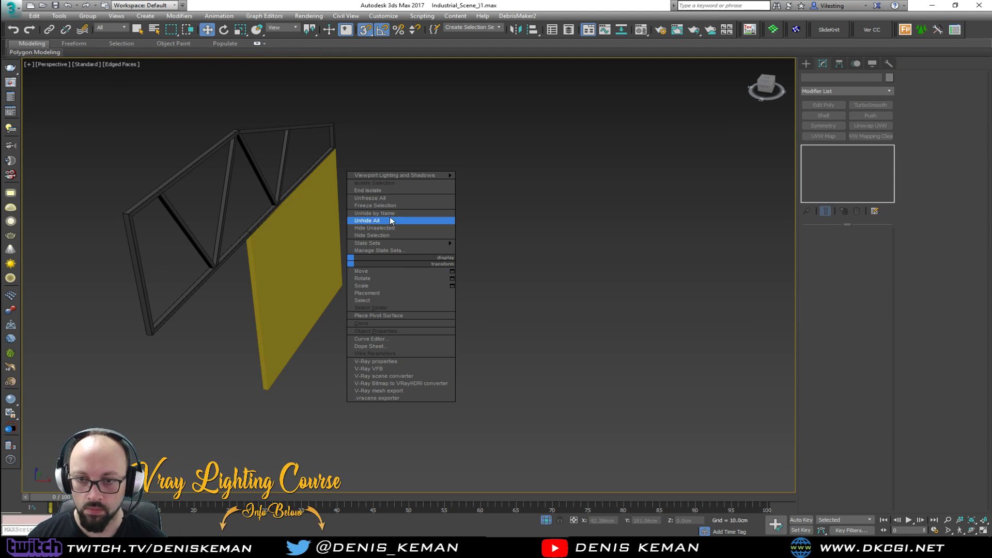
left_click(394, 192)
Examine the divider from several angles, checking its fit under the truss and its spacing from the bed
scroll(394, 191, "down", 1)
middle_click_drag(426, 279, 342, 243)
middle_click_drag(342, 243, 486, 268, "alt")
scroll(234, 237, "down", 2)
scroll(383, 310, "up", 2)
scroll(487, 269, "down", 6)
scroll(462, 353, "up", 2)
left_click(462, 353)
scroll(462, 353, "up", 4)
middle_click_drag(463, 353, 473, 354, "alt")
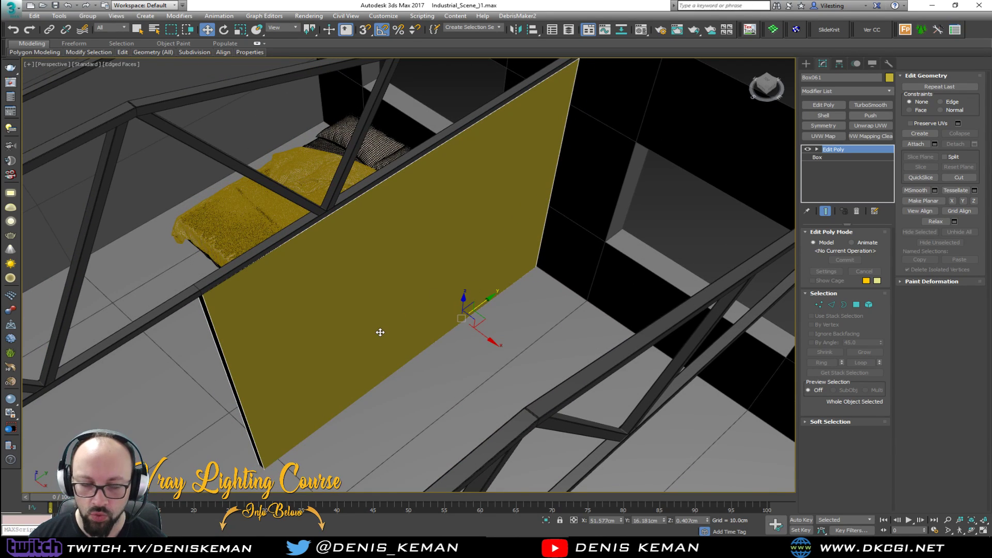
middle_click_drag(279, 308, 381, 312, "alt")
scroll(341, 348, "up", 4)
scroll(366, 317, "up", 3)
middle_click_drag(316, 300, 399, 305, "alt")
middle_click_drag(268, 309, 333, 275, "alt")
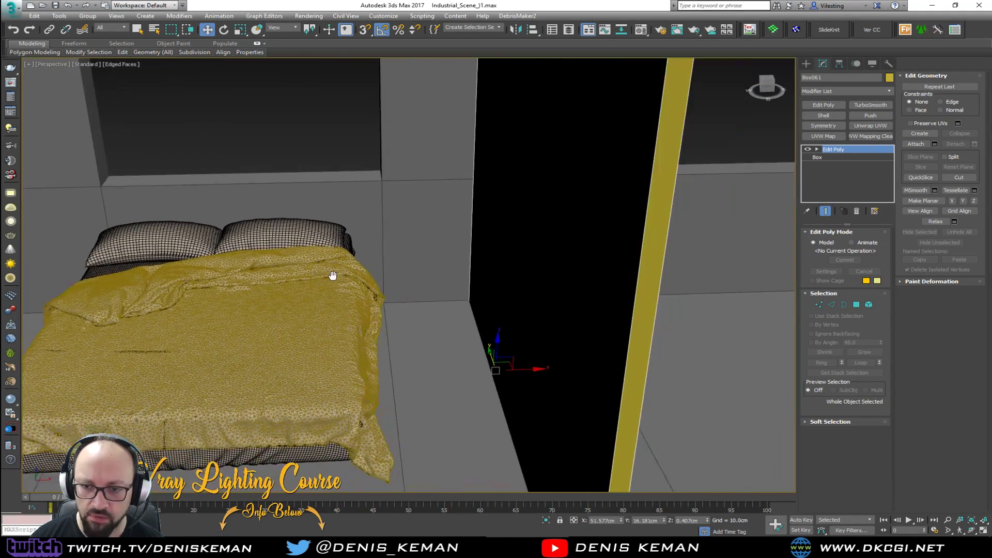
mouse_move(397, 291)
middle_mouse_down("alt")
mouse_move(354, 306)
mouse_move(333, 291)
mouse_move(394, 300)
middle_mouse_up("alt")
Rotate the bed a quarter turn about Z and position its pillow end beside the truss opposite the divider, at about X -122.4, Y -6.6 cm
left_click(394, 299)
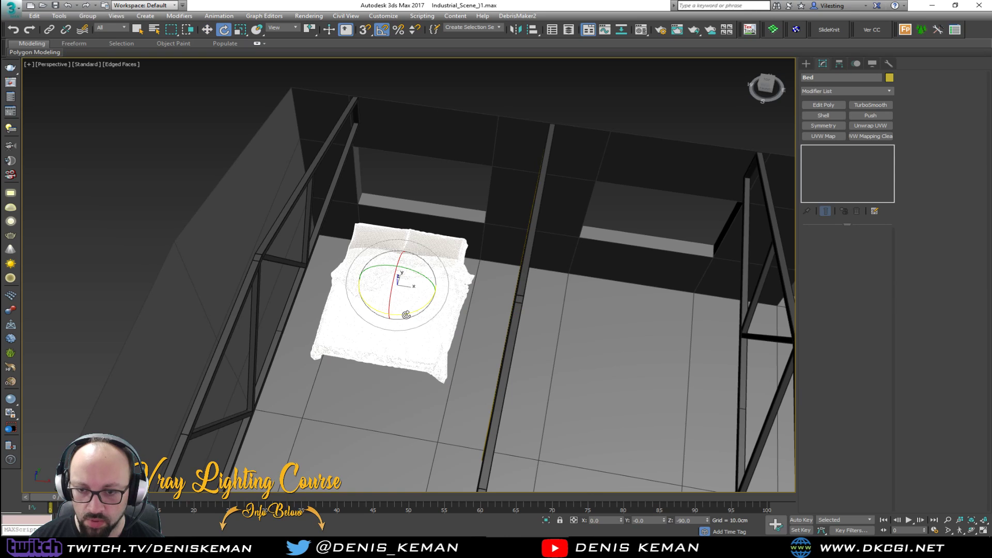
left_click_drag(452, 306, 452, 307)
middle_click_drag(452, 306, 356, 304, "alt")
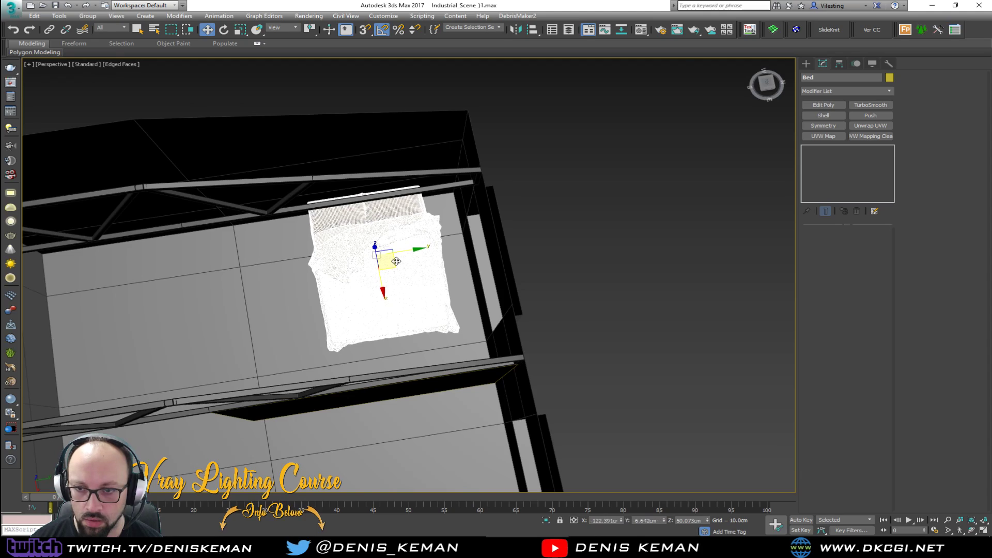
scroll(397, 261, "up", 10)
middle_click_drag(469, 237, 314, 179, "alt")
left_click(607, 202)
Examine the overall room layout and the fridge, sink and stove in the kitchen area
middle_click_drag(482, 121, 448, 293)
scroll(518, 274, "down", 5)
middle_click_drag(388, 274, 360, 287, "alt")
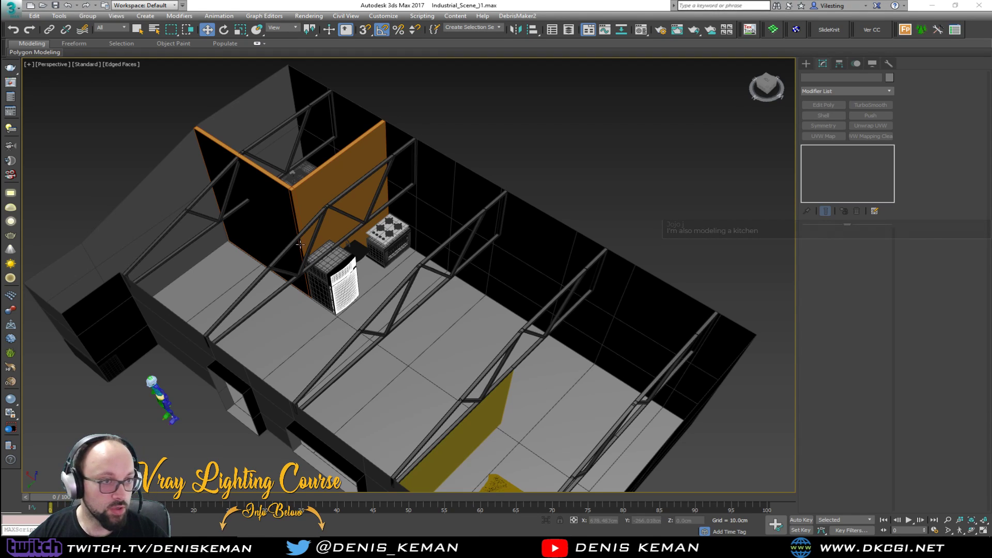
left_click(594, 174)
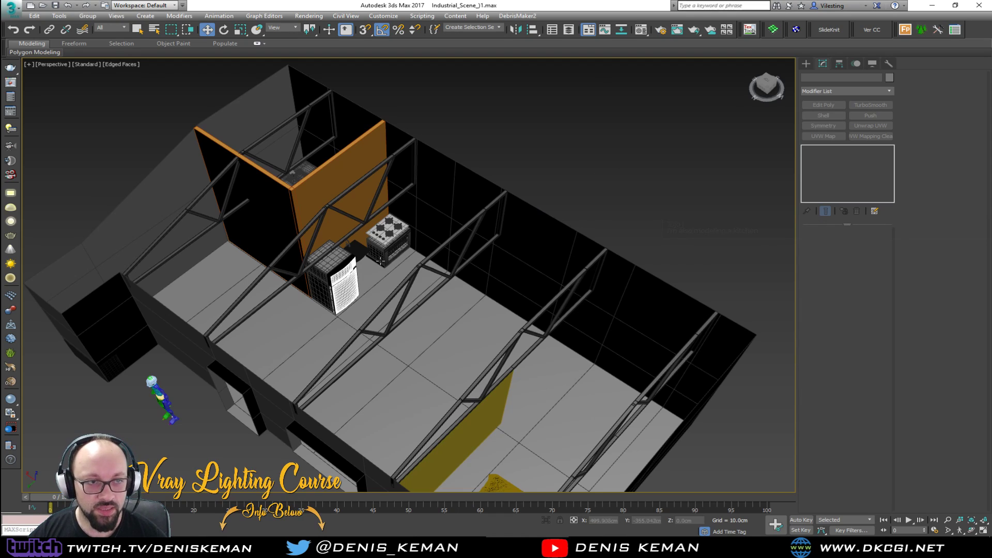
scroll(383, 261, "up", 10)
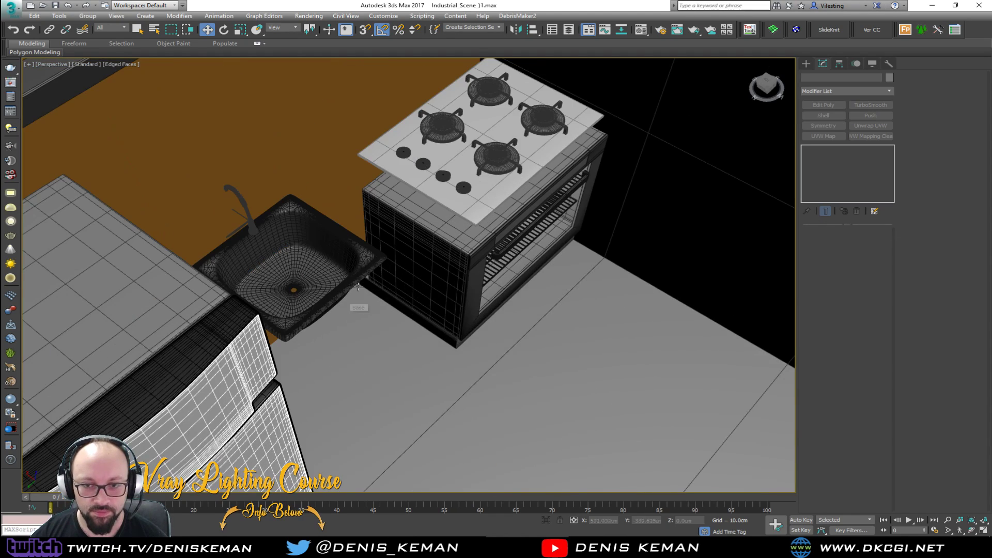
Change the object color of the orange kitchen partition and the yellow partition wall to dark gray from the custom colors, leaving both deselected
middle_click_drag(358, 287, 413, 272, "alt")
scroll(413, 272, "down", 4)
scroll(413, 273, "down", 8)
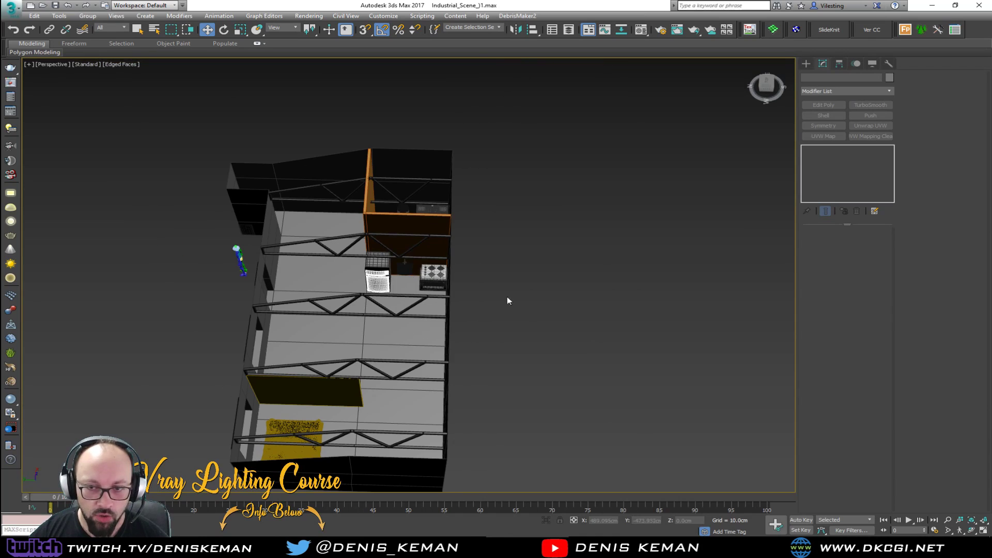
mouse_move(529, 320)
middle_mouse_down("alt")
mouse_move(401, 330)
mouse_move(377, 307)
mouse_move(534, 305)
middle_mouse_up("alt")
left_click(386, 236)
left_click(418, 274)
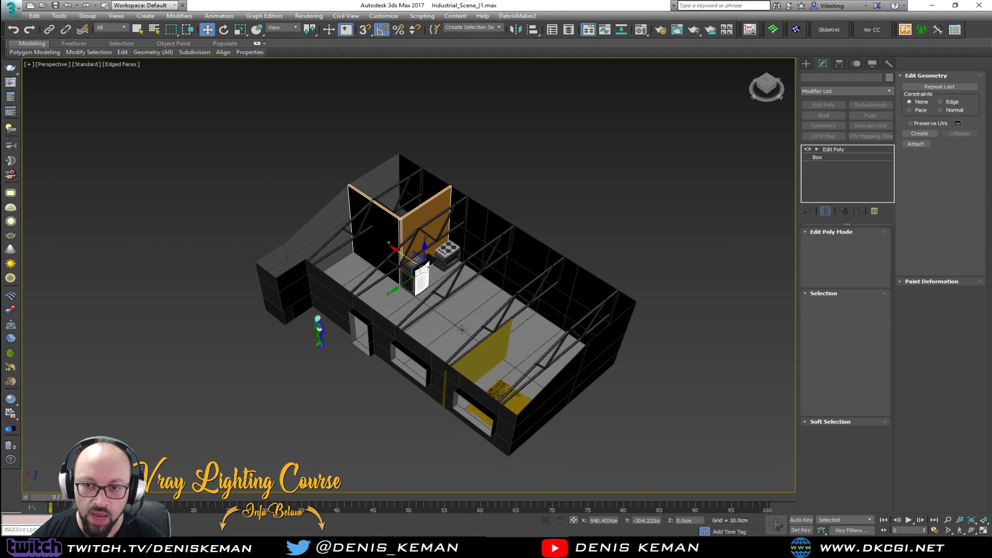
scroll(409, 274, "up", 5)
left_click(497, 345, "ctrl")
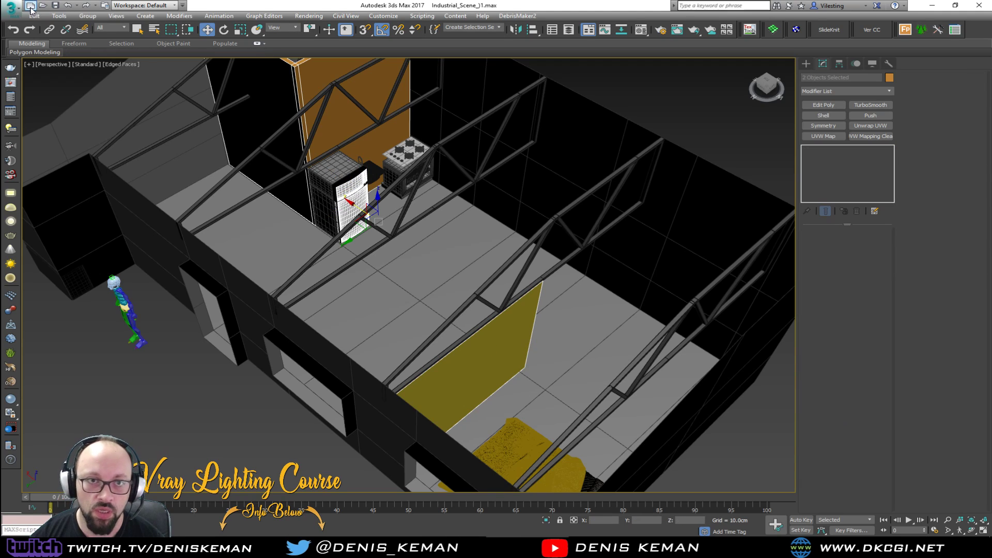
left_click(889, 78)
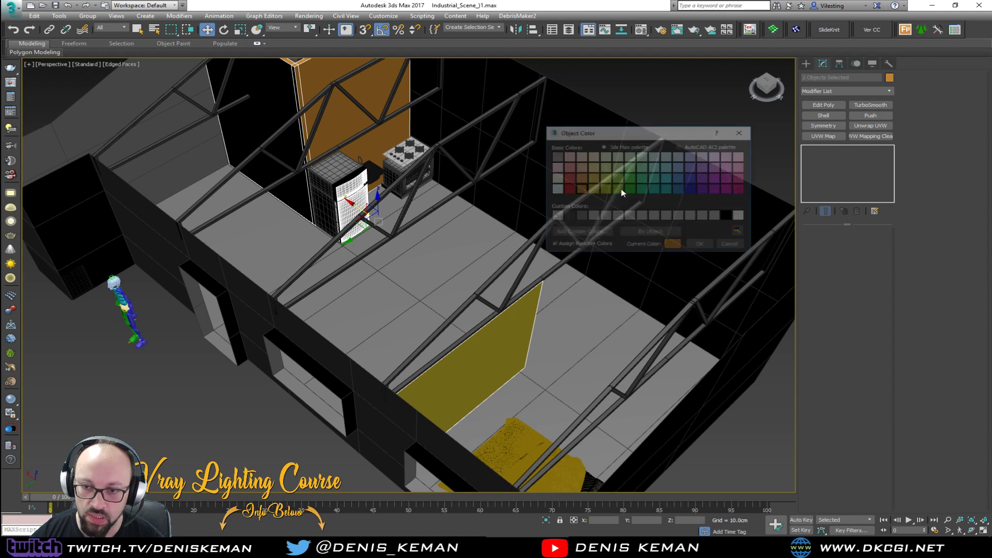
left_click(580, 216)
left_click(701, 246)
scroll(619, 232, "down", 3)
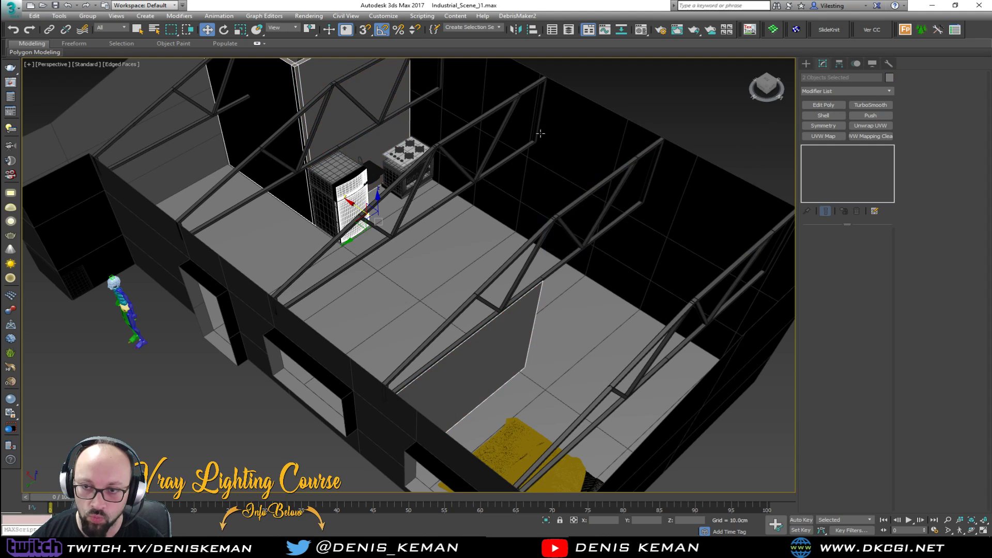
middle_click_drag(619, 233, 599, 201, "alt")
left_click(740, 404)
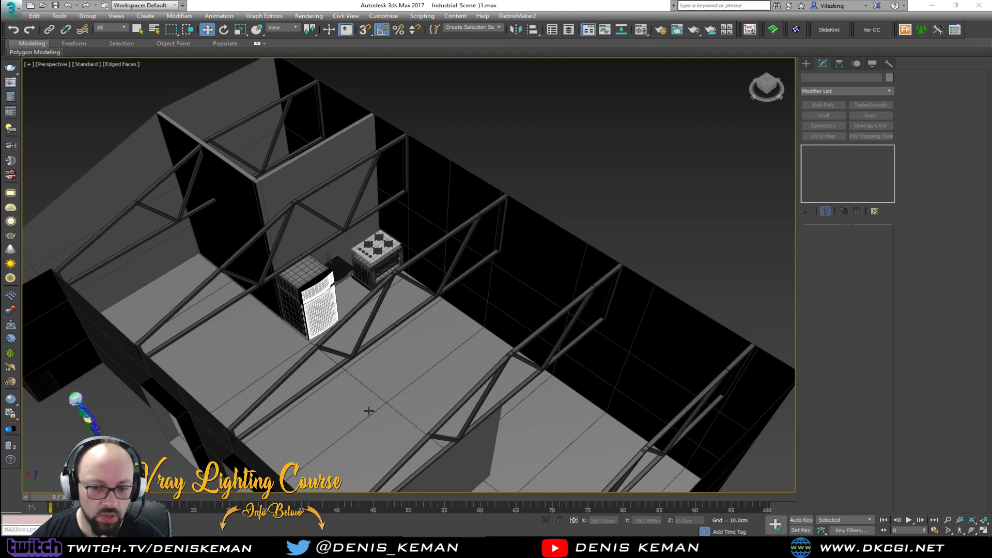
Switch to Discord and look through the industrial interior reference images in the streaming_related channel down to the newest posts
left_click(611, 546)
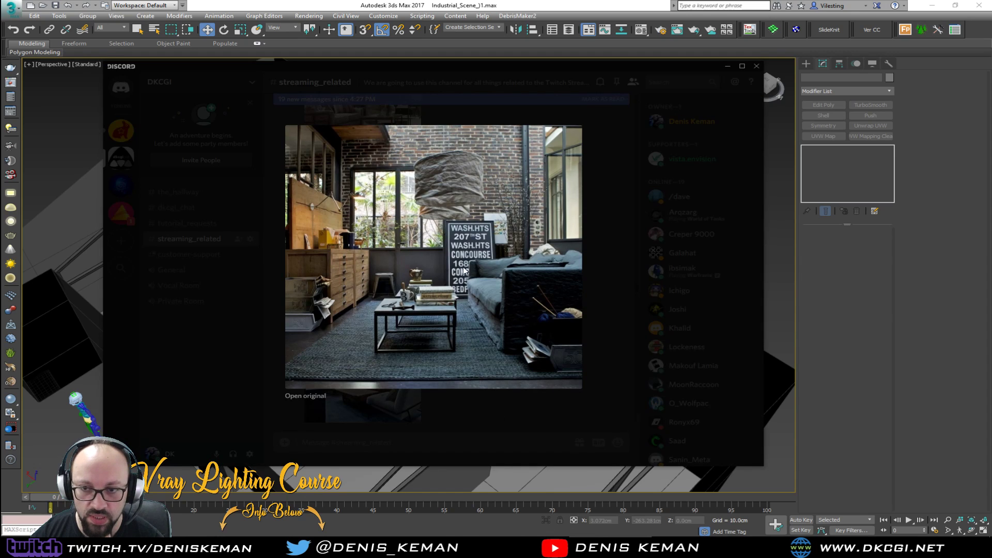
left_click(628, 321)
scroll(624, 309, "down", 10)
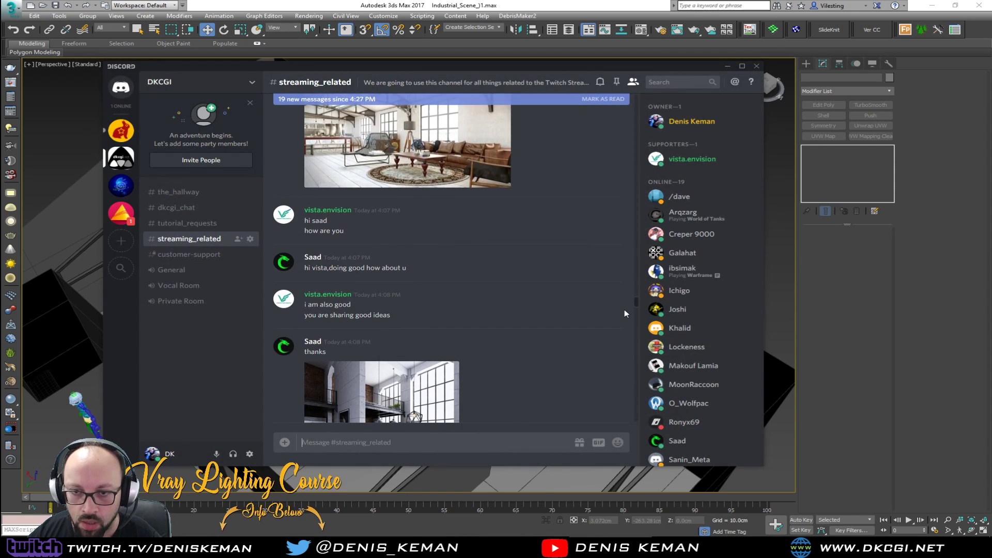
scroll(624, 309, "down", 8)
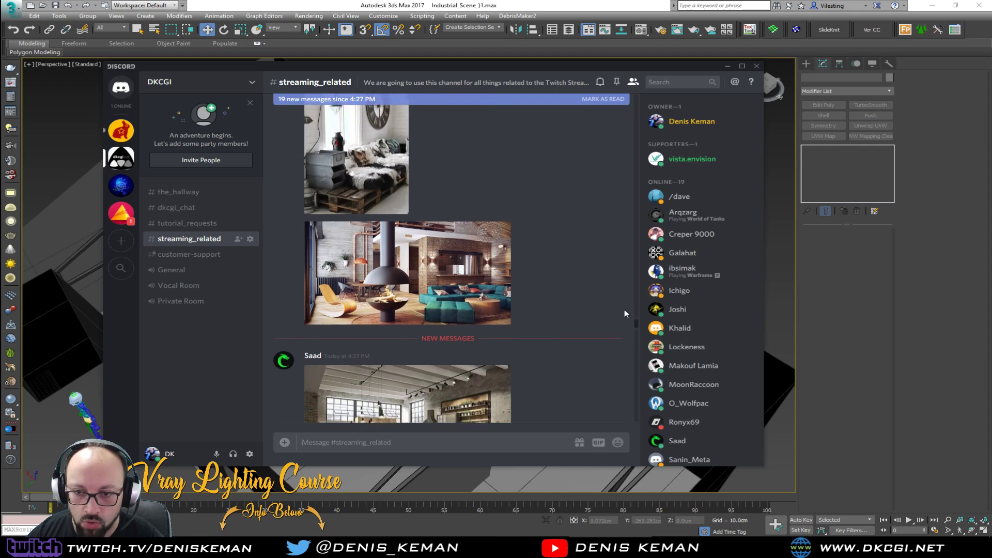
scroll(624, 309, "down", 2)
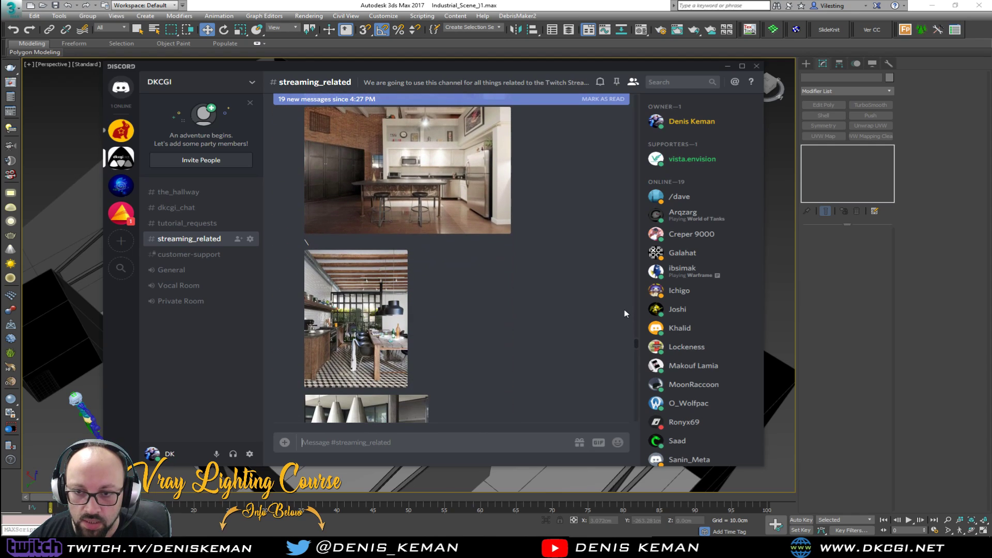
scroll(624, 309, "down", 10)
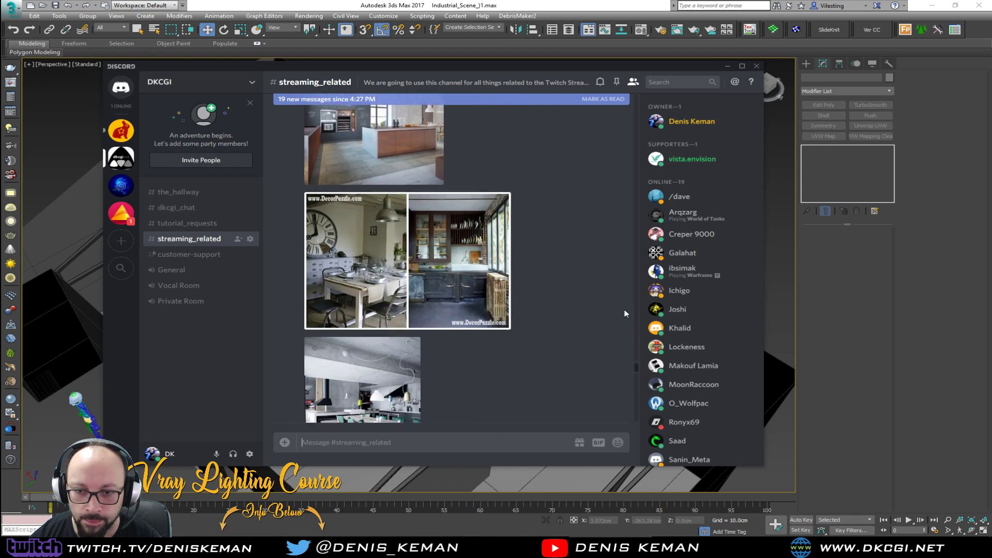
scroll(624, 308, "down", 10)
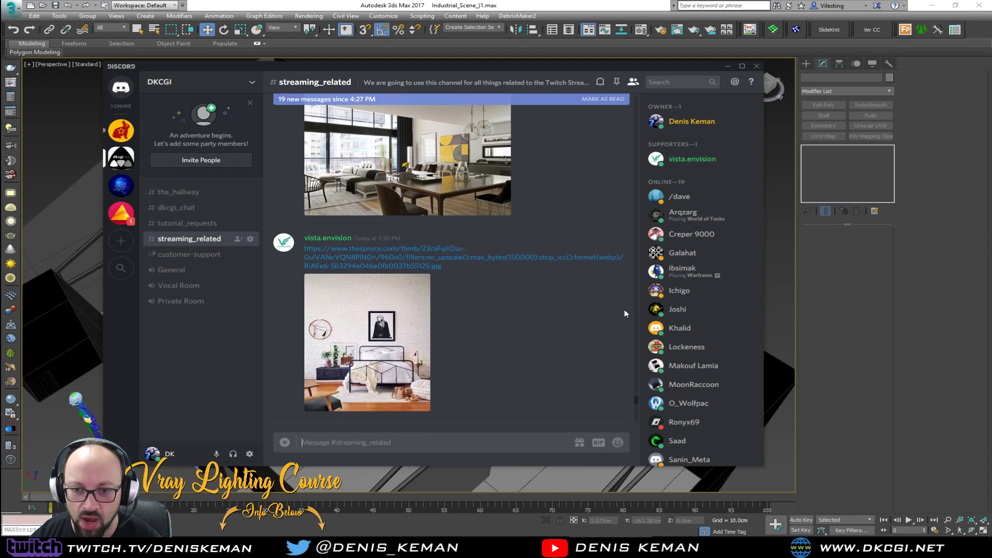
scroll(624, 310, "down", 4)
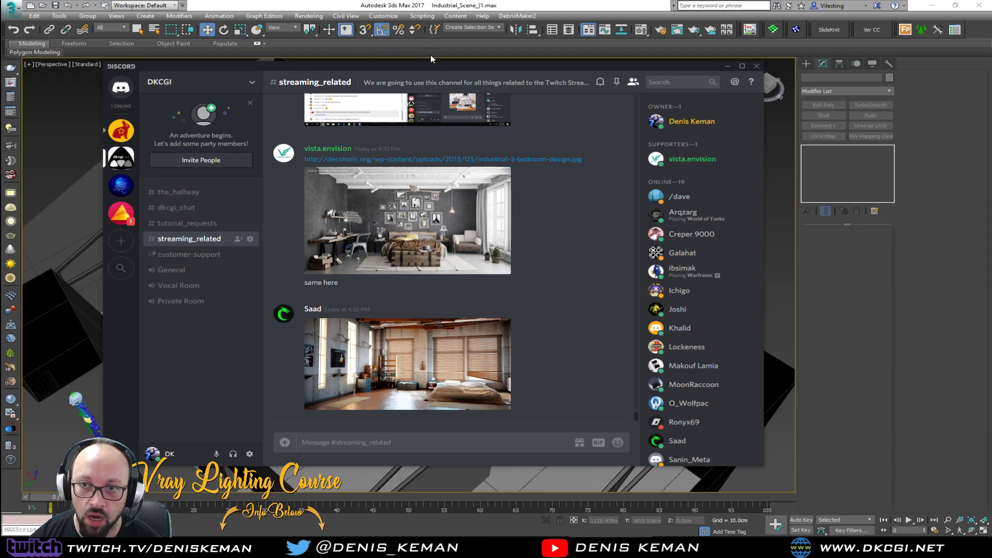
left_click_drag(432, 68, 484, 74)
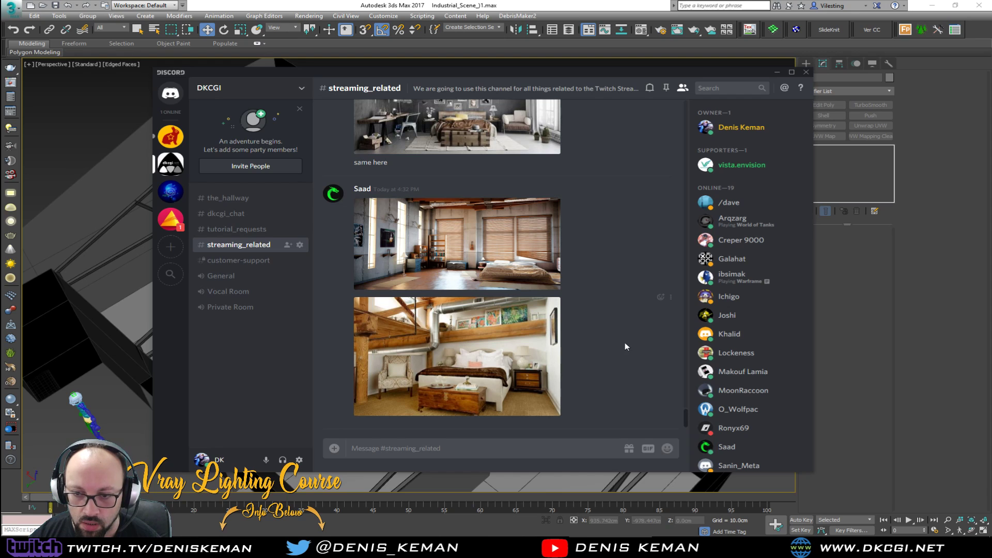
Examine enlarged views of the latest bedroom references, including the timber-beam bedroom and the loft bedroom with wooden blinds
left_click(440, 367)
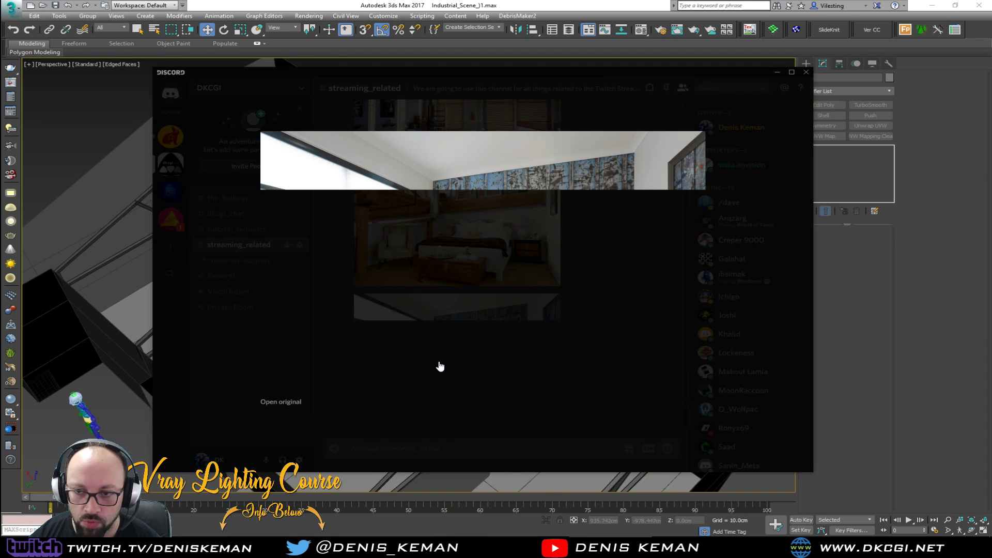
left_click(382, 112)
left_click(521, 230)
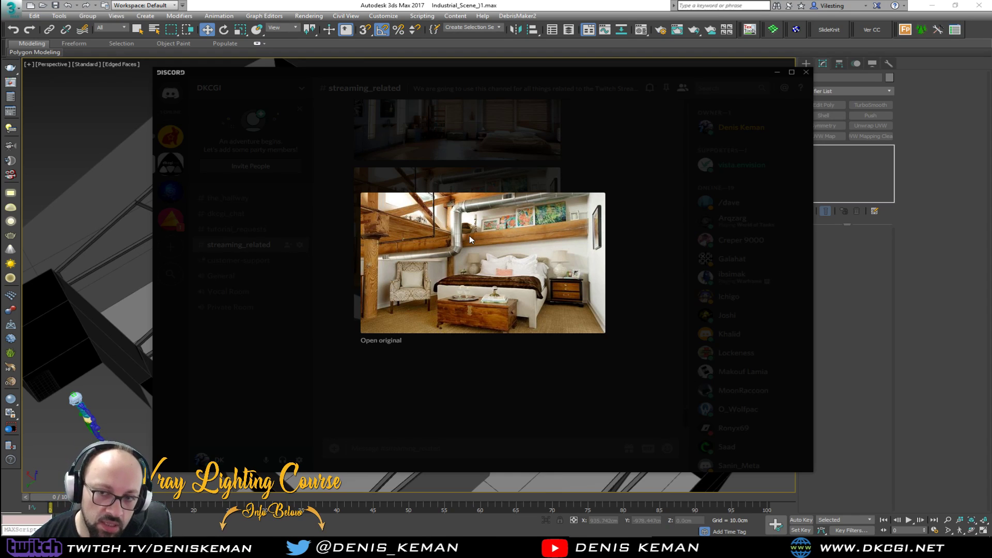
left_click(650, 244)
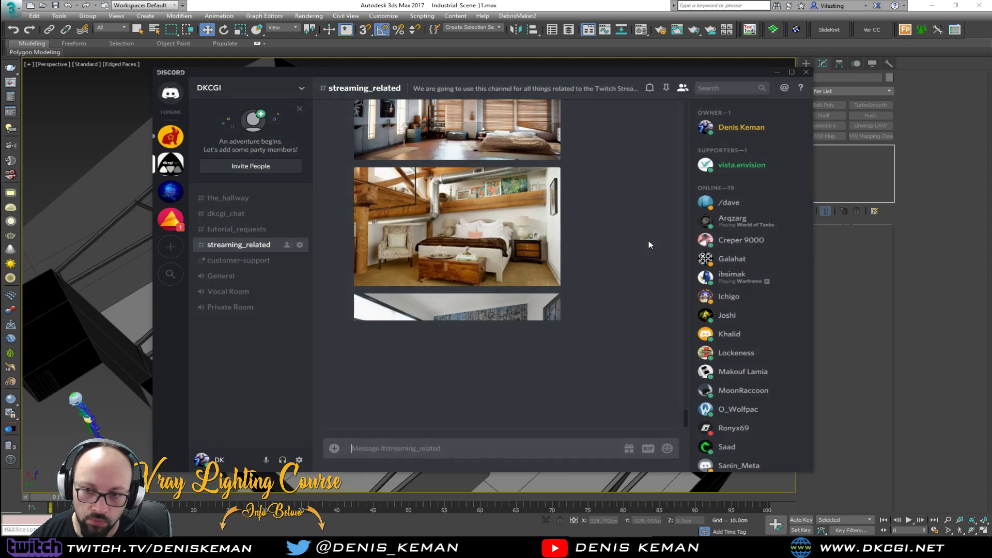
scroll(626, 297, "up", 4)
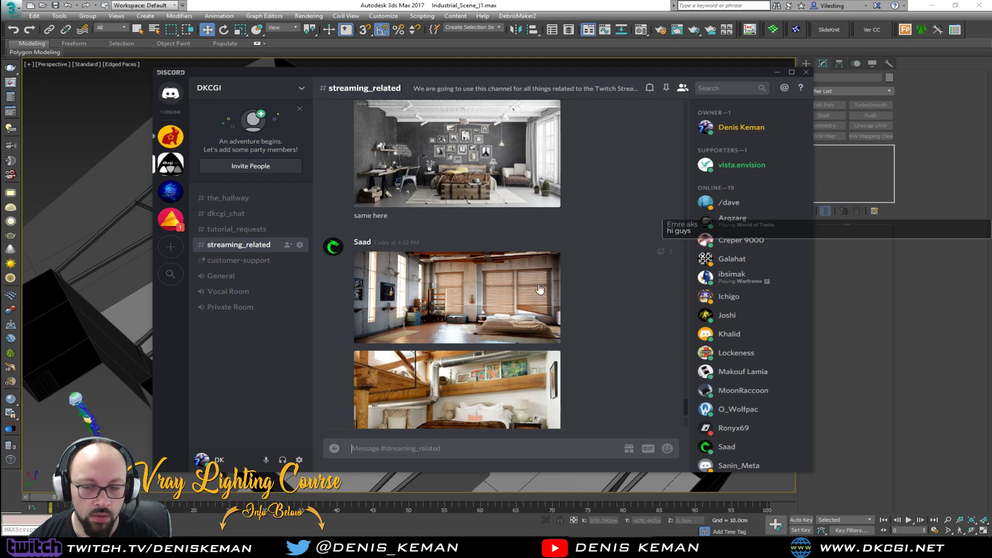
left_click(484, 289)
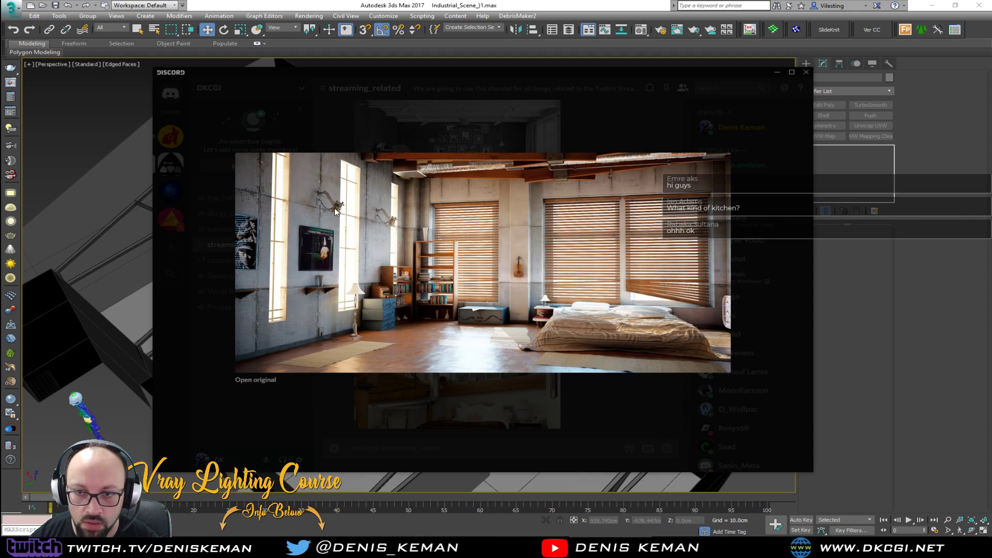
right_click(580, 229)
left_click(599, 247)
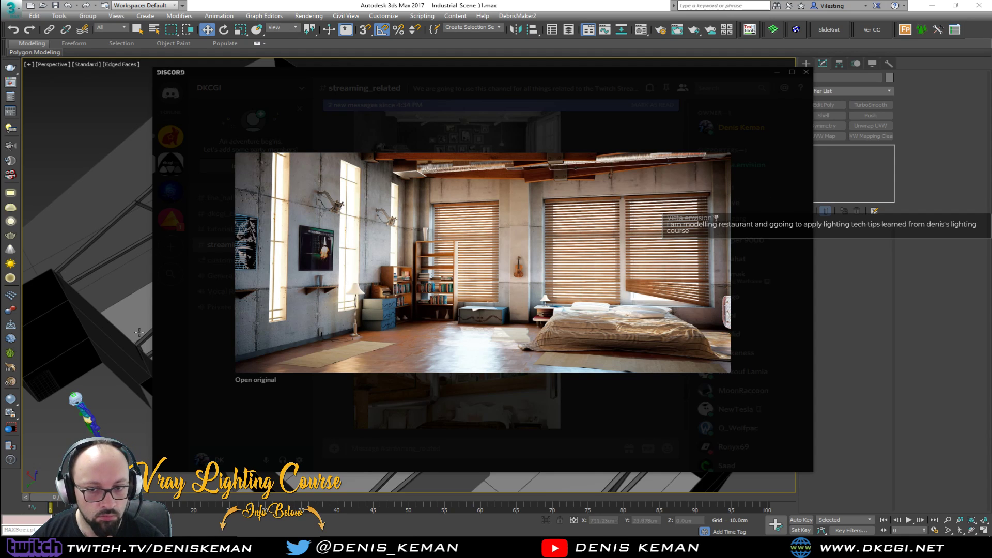
left_click(203, 349)
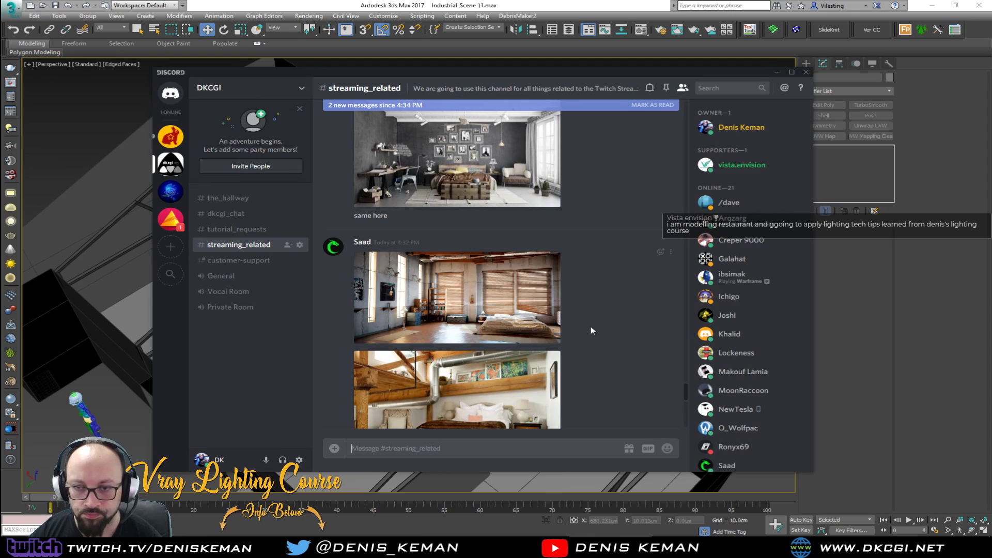
Go back through the earlier posts and examine the shared viewing-setup screenshot and the white brick bedroom image enlarged
scroll(591, 330, "up", 2)
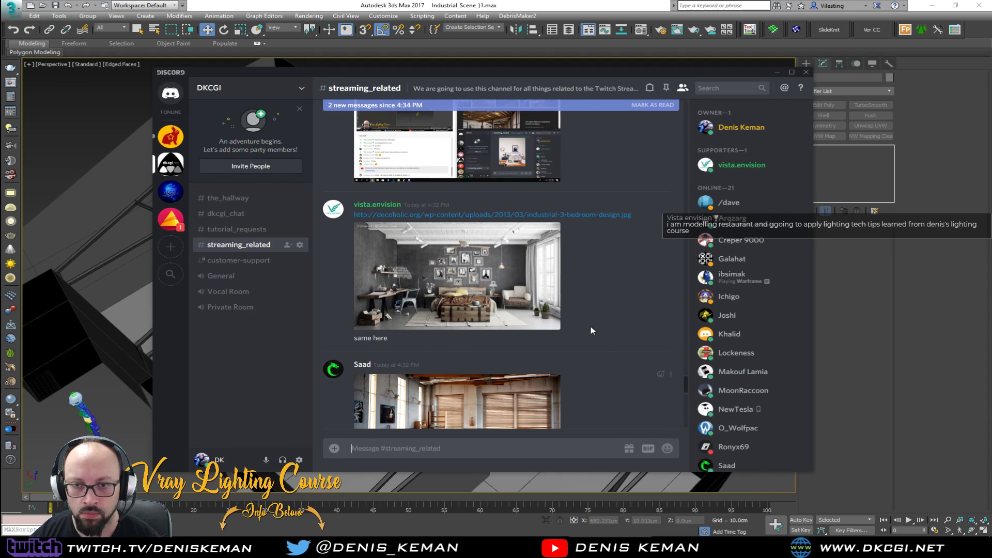
scroll(512, 289, "up", 2)
scroll(512, 290, "up", 1)
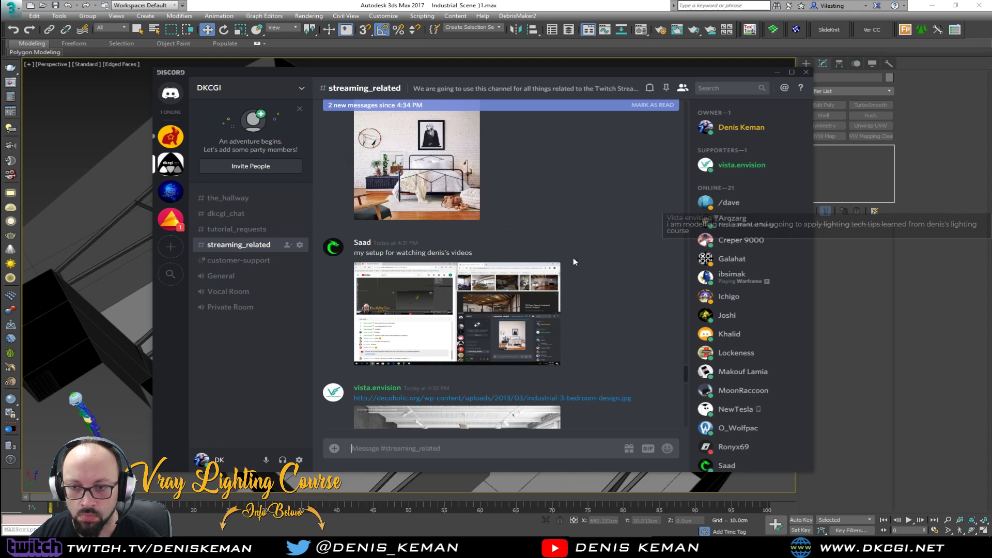
left_click(485, 313)
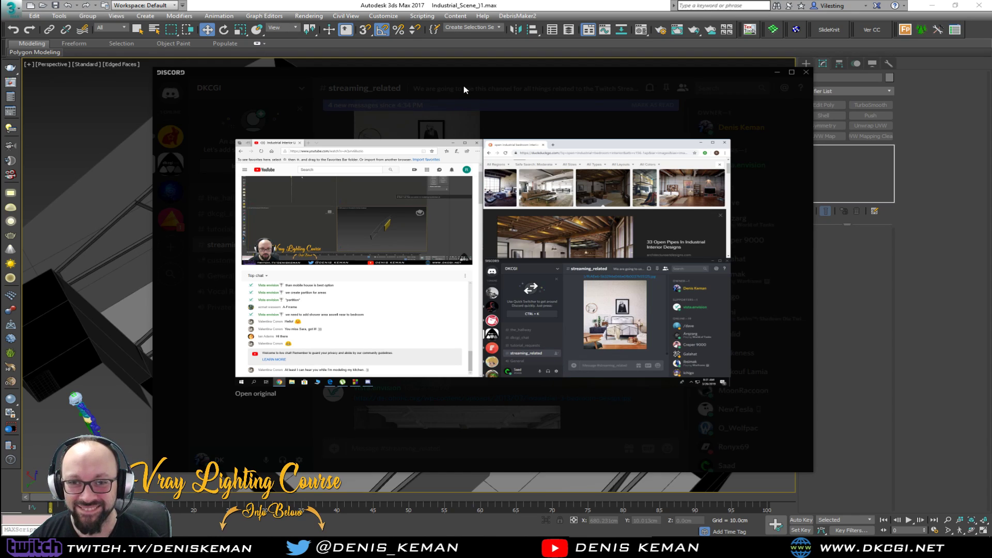
left_click(480, 105)
scroll(410, 260, "up", 3)
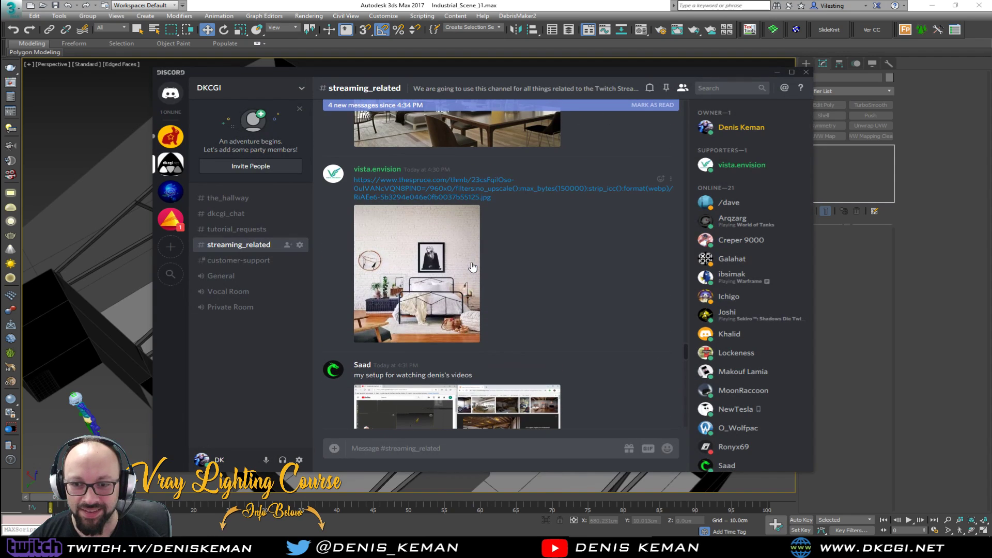
left_click(410, 261)
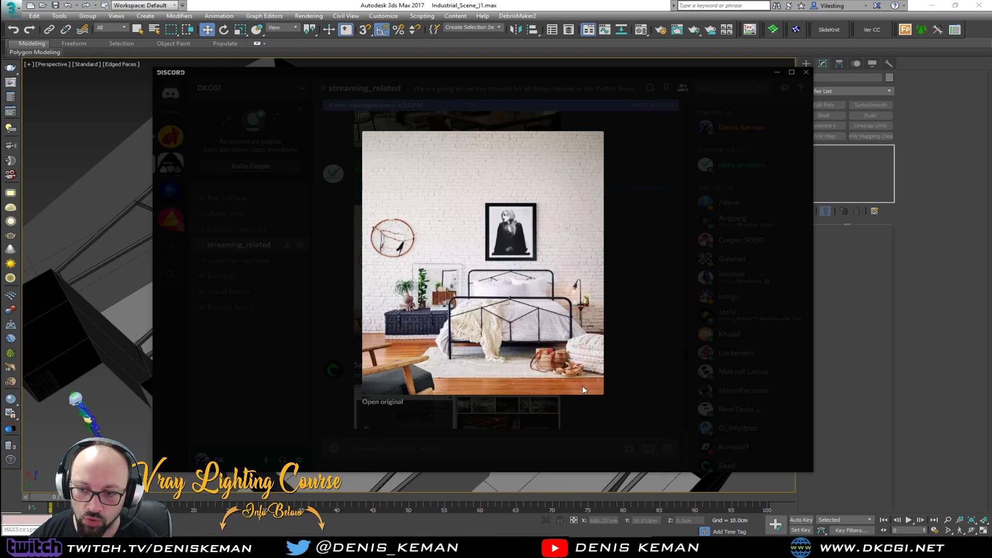
left_click(650, 284)
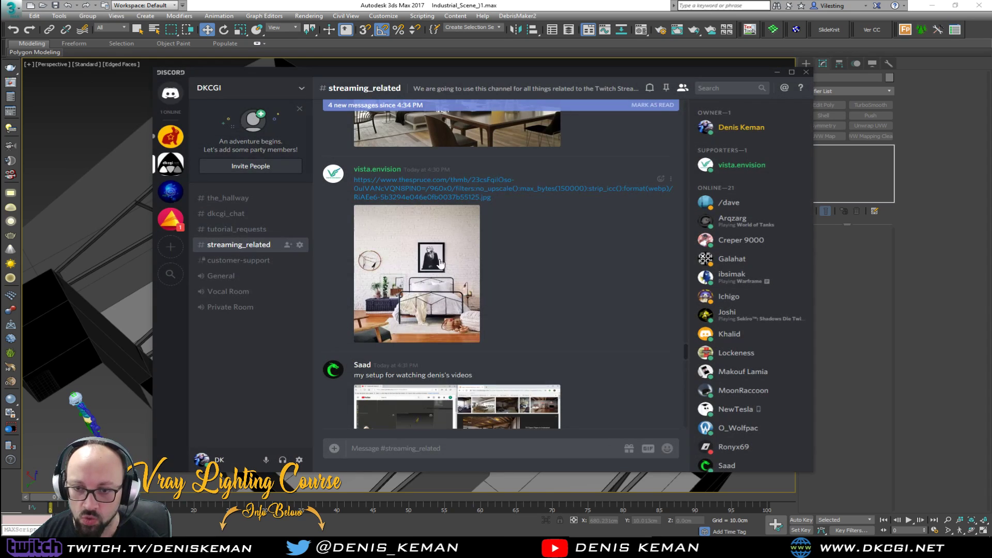
Examine enlarged views of the open concrete loft with dining tables and the concrete kitchen with green chairs
scroll(412, 252, "up", 3)
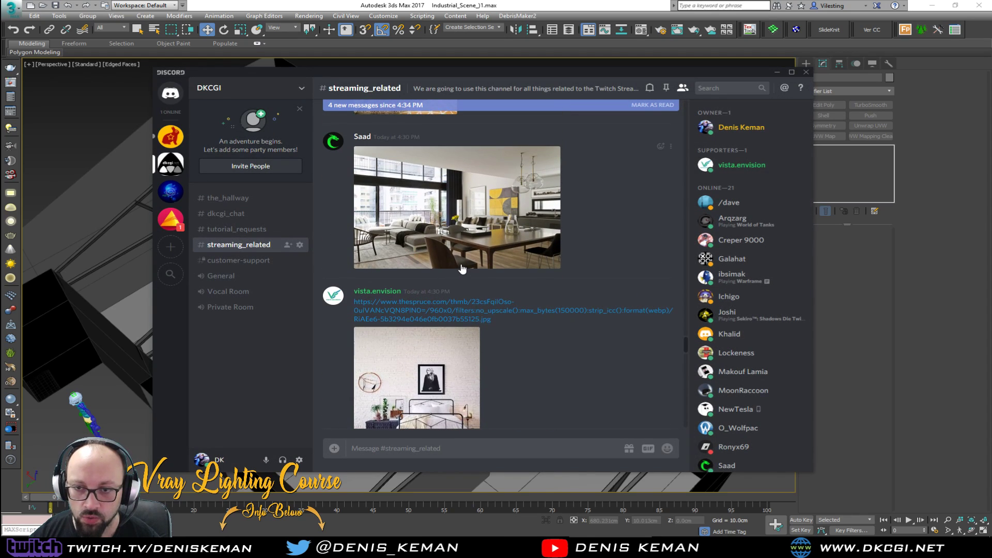
scroll(477, 240, "up", 2)
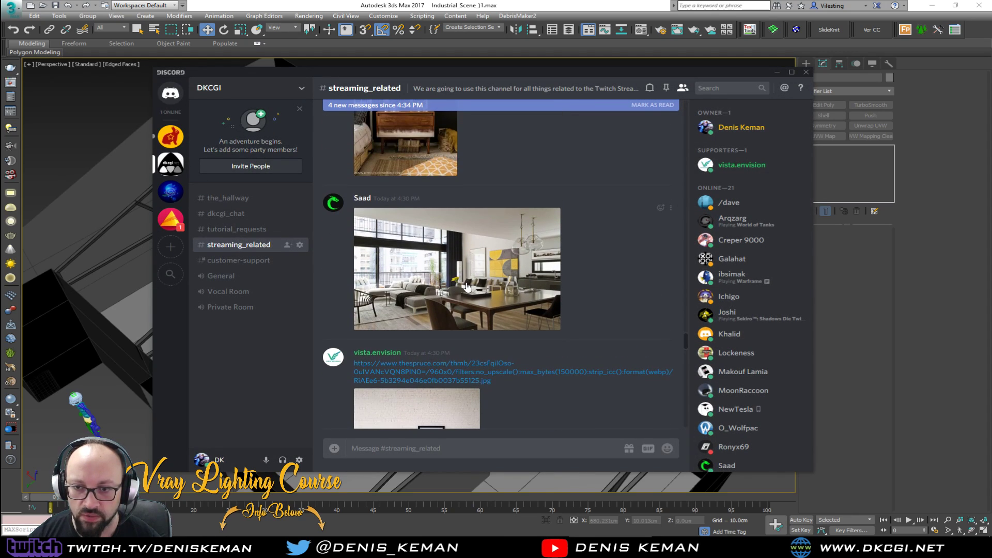
scroll(505, 261, "up", 5)
scroll(505, 264, "up", 2)
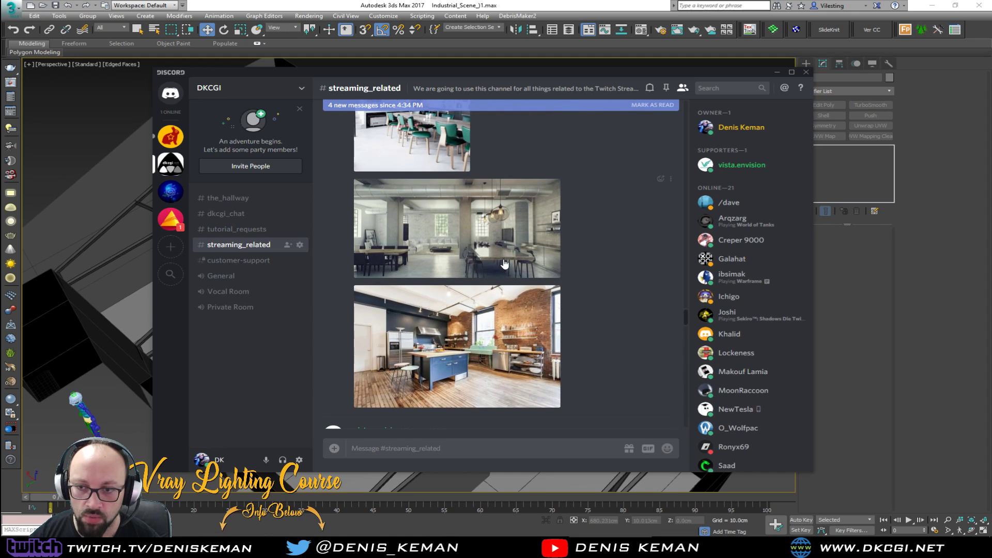
left_click(525, 224)
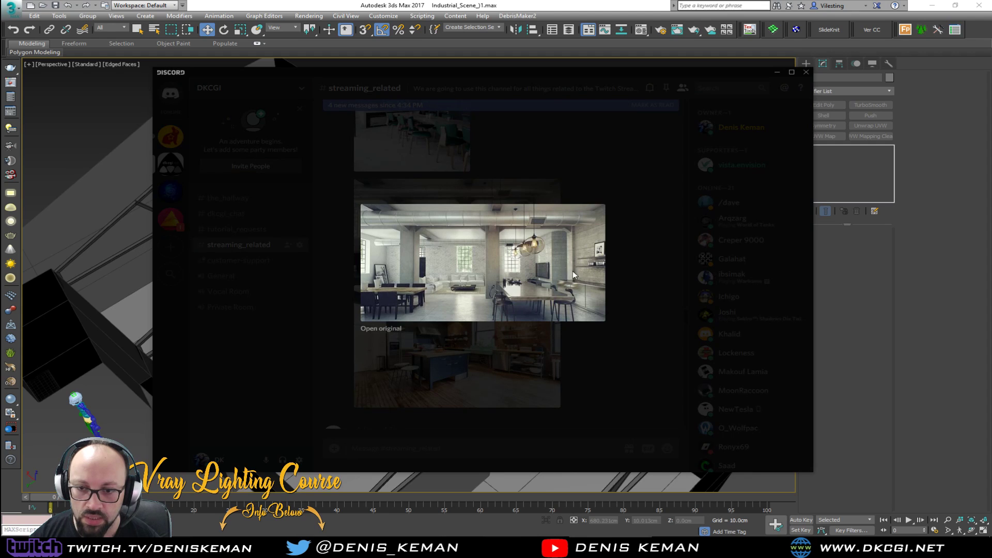
left_click(648, 281)
scroll(545, 282, "up", 3)
left_click(433, 248)
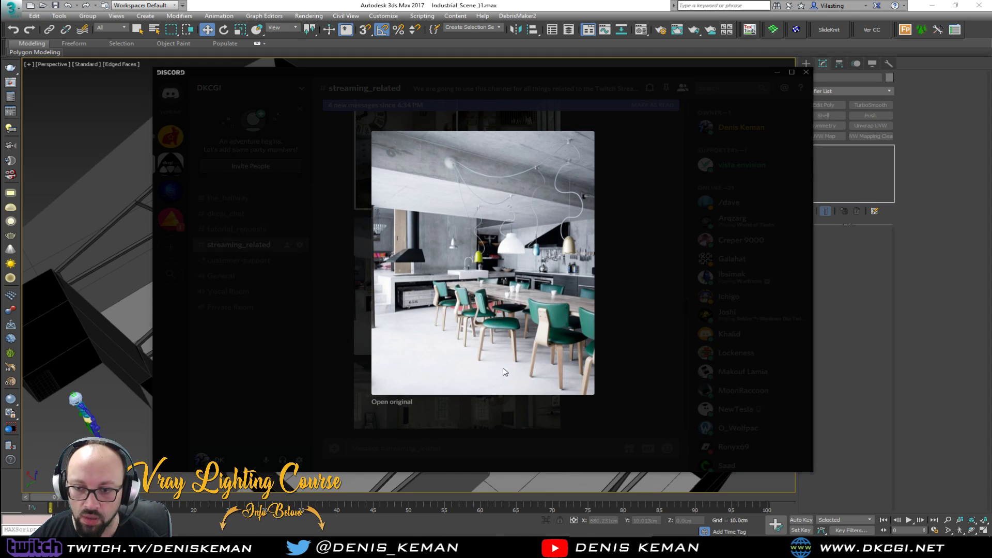
left_click(655, 312)
Enlarge the DecorPuzzle image pairing a rustic dining room with a dark-cabinet kitchen for closer study
scroll(504, 290, "up", 4)
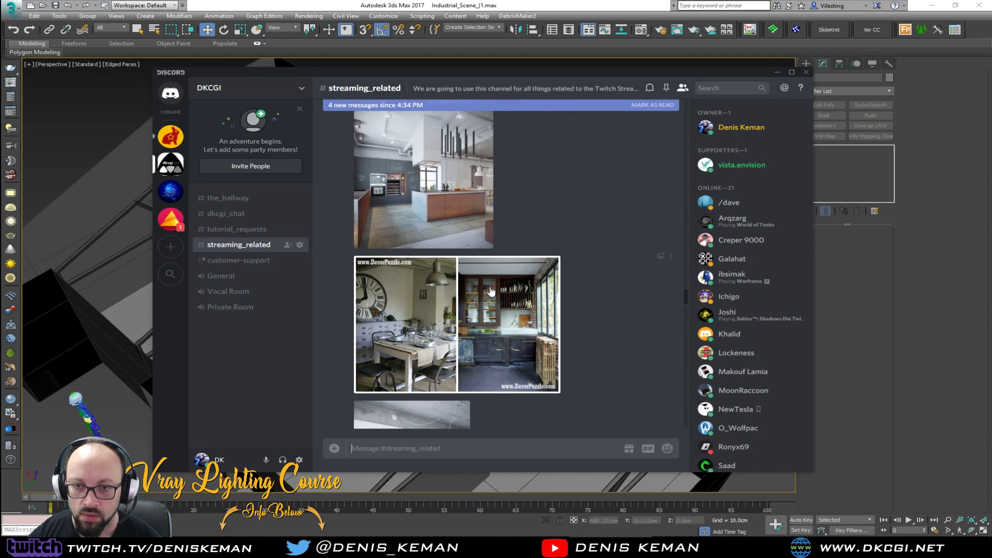
scroll(491, 292, "up", 2)
scroll(491, 292, "down", 2)
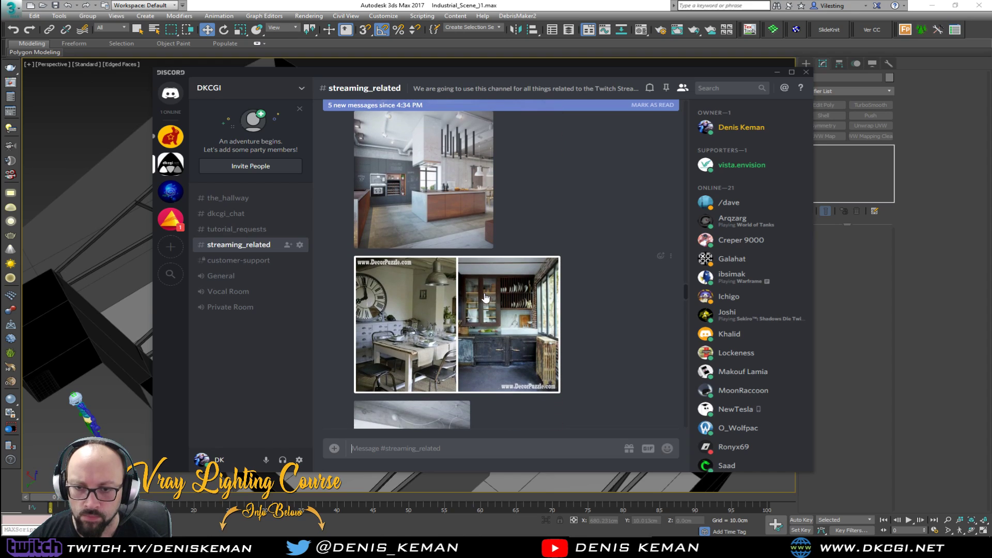
left_click(491, 333)
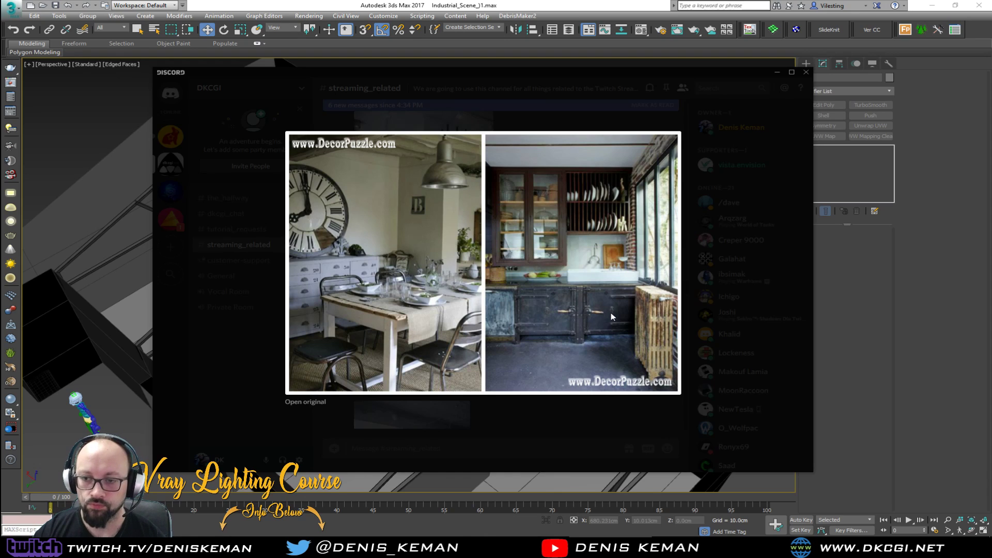
Go back to the dark kitchen reference with wooden worktops and a brick wall, and examine it enlarged
left_click(718, 266)
scroll(450, 259, "up", 1)
scroll(450, 258, "up", 3)
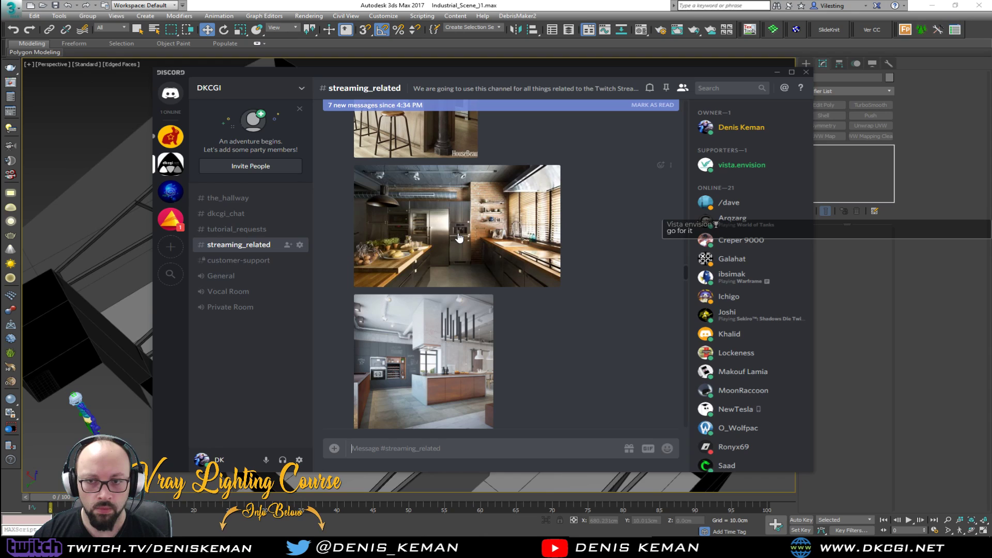
left_click(458, 238)
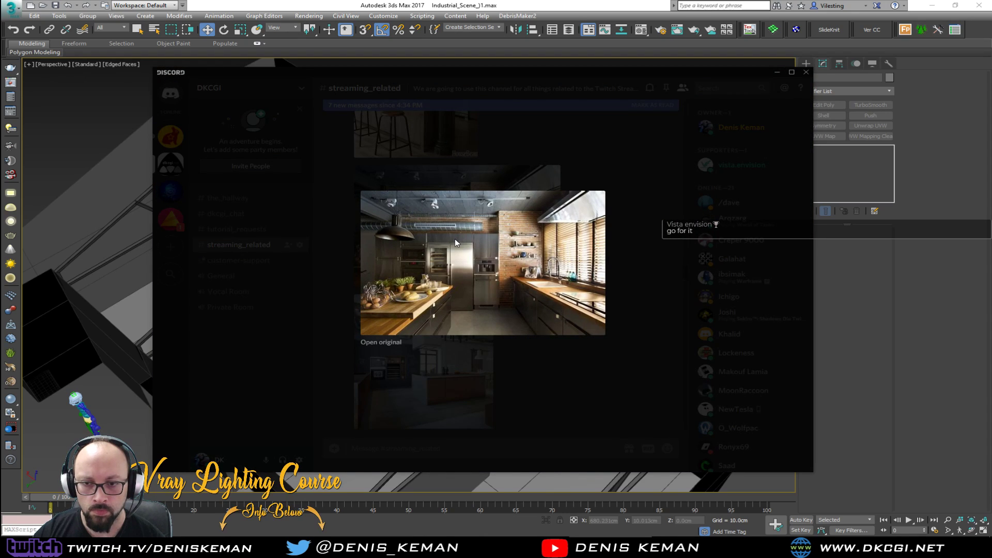
left_click(661, 284)
scroll(496, 284, "up", 4)
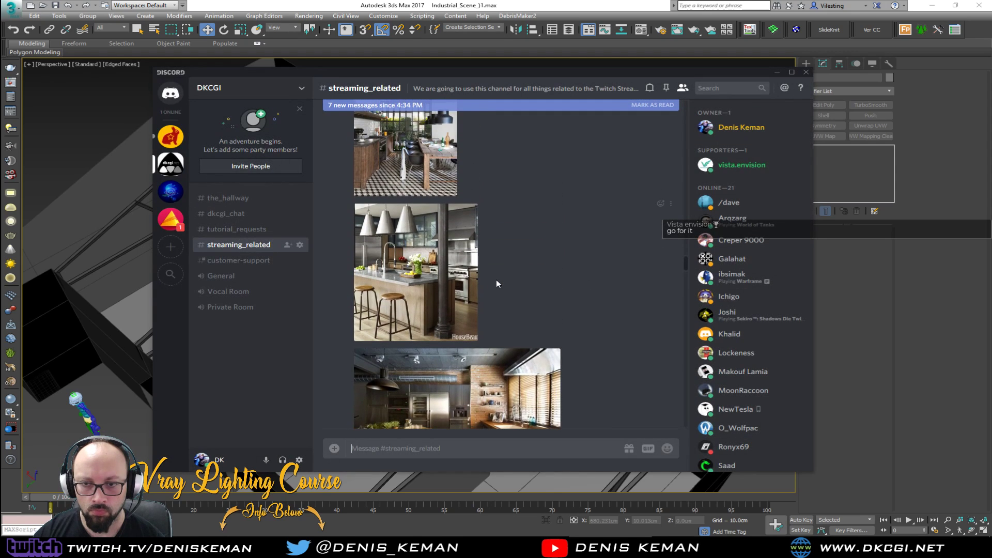
scroll(496, 283, "down", 2)
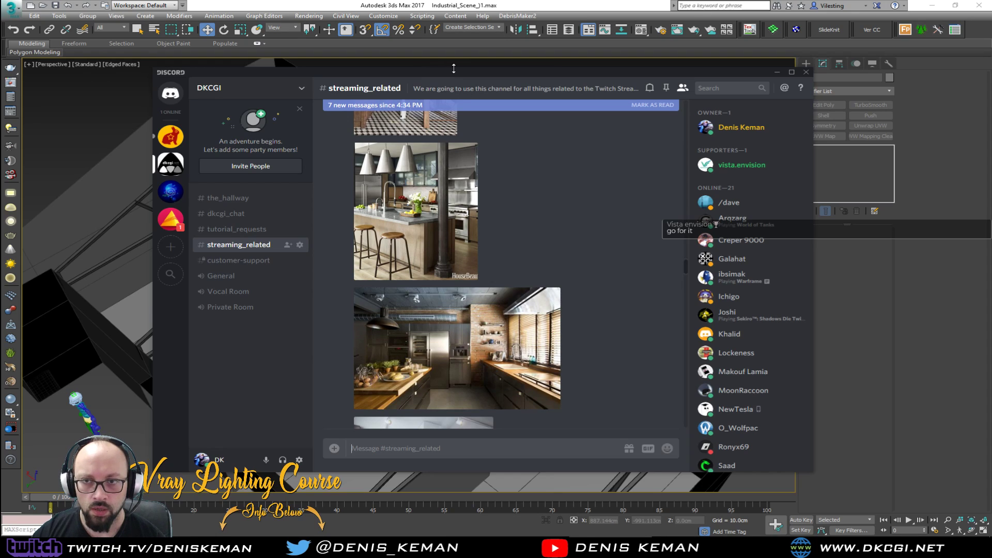
left_click(517, 338)
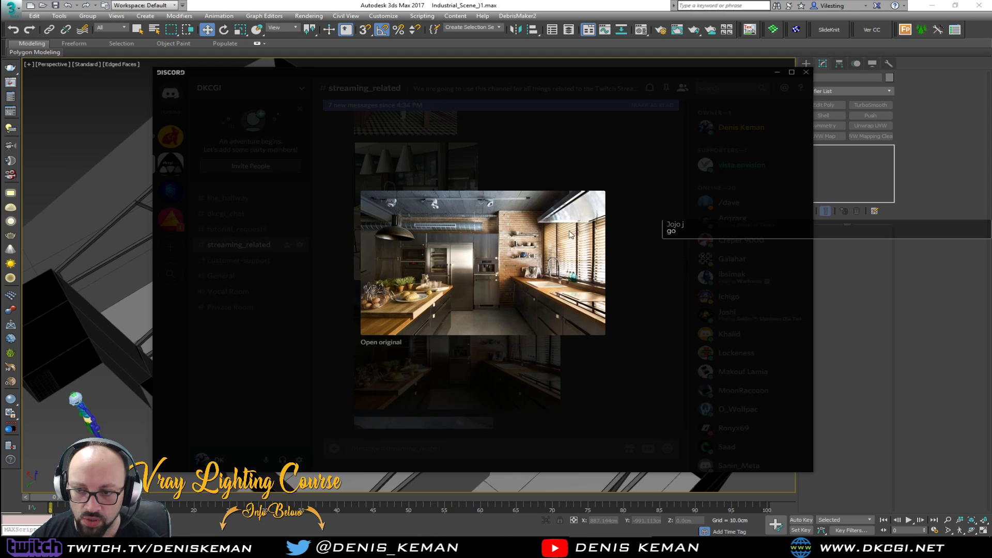
left_click(646, 131)
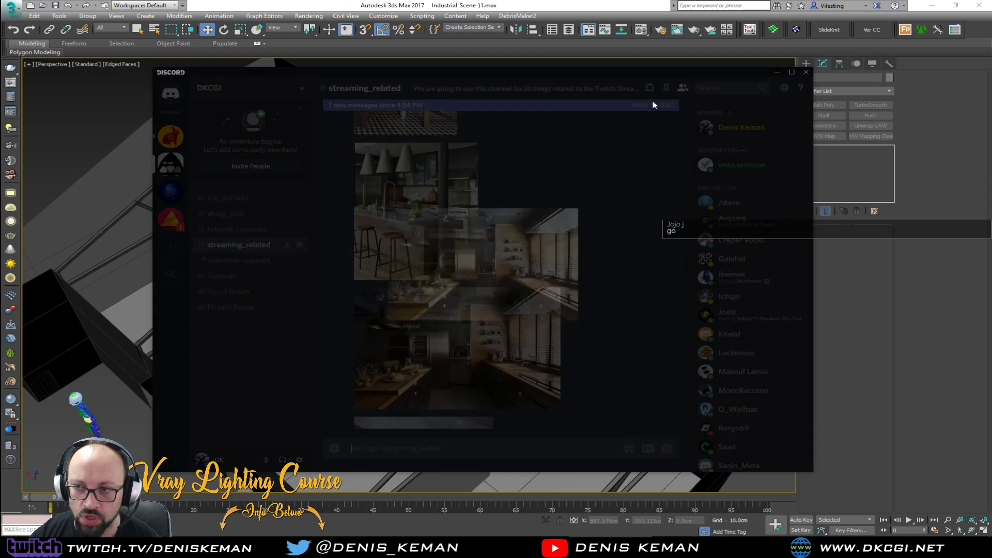
Switch to 3ds Max, rotate the fridge, sink and stove together, and move them to the window wall beside the bedroom partition
key("alt+Tab")
middle_click_drag(304, 226, 364, 276, "alt")
middle_click_drag(338, 310, 617, 275, "alt")
left_click(418, 261)
left_click(467, 259, "ctrl")
left_click(517, 279, "ctrl")
key("e")
left_click_drag(617, 275, 650, 283)
key("w")
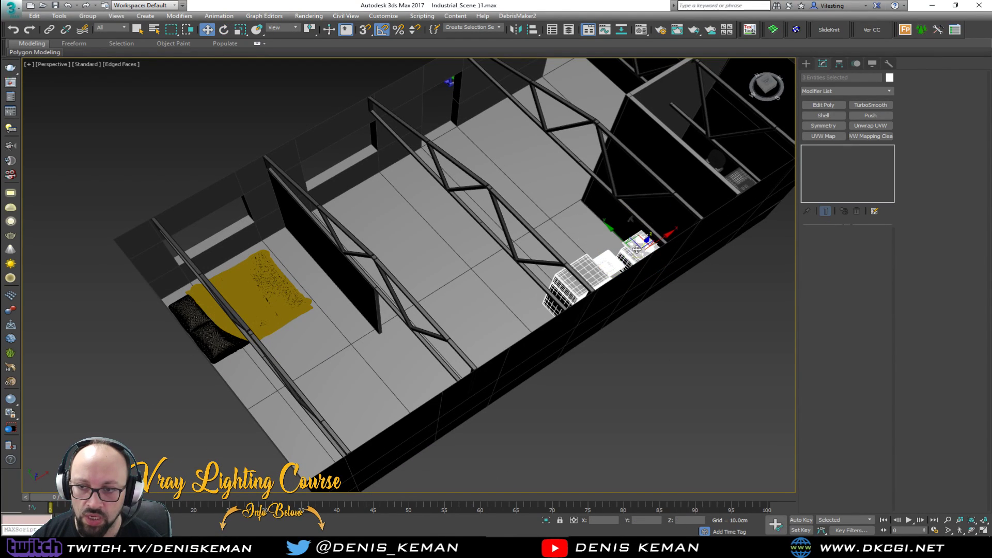
left_click_drag(632, 237, 398, 191)
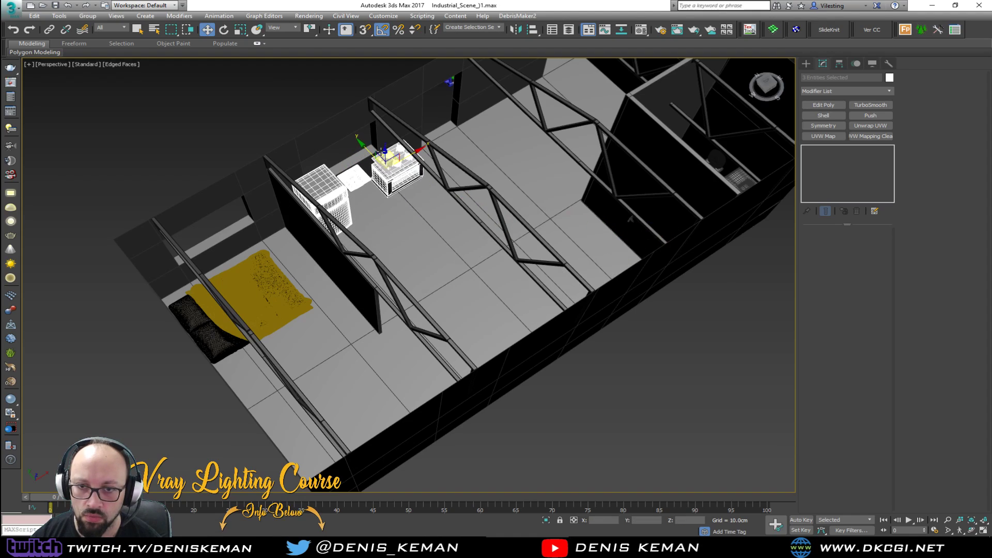
Swap the fridge and stove so the stove stands beside the partition, and adjust the sink's position between them
key("z")
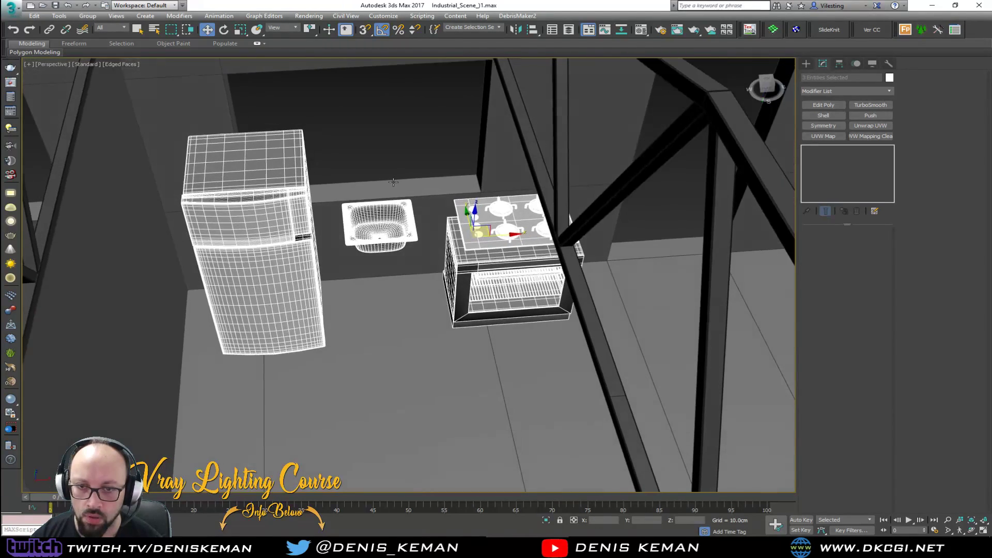
middle_click_drag(393, 182, 465, 284, "alt")
left_click(359, 291)
middle_click_drag(359, 291, 291, 321, "alt")
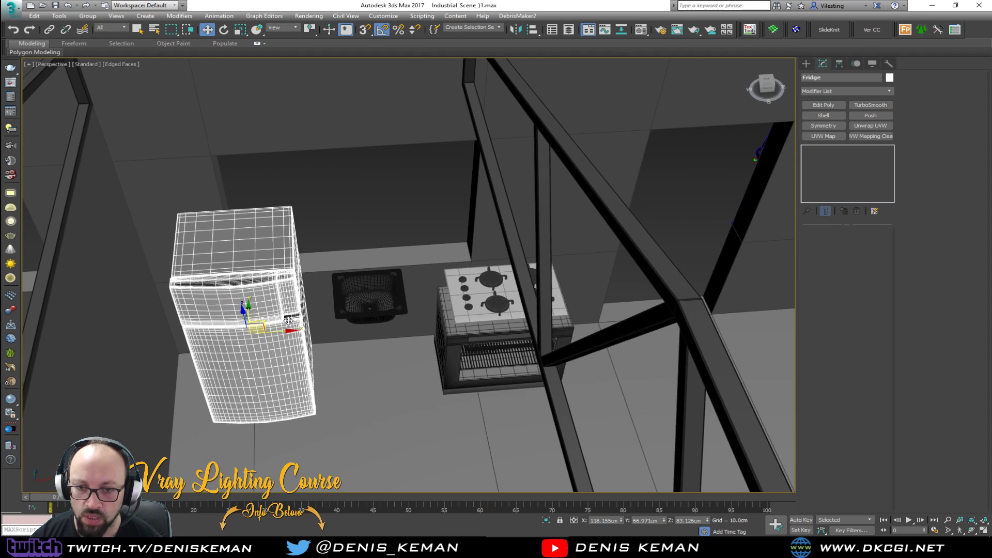
left_click_drag(280, 332, 247, 308)
left_click(469, 326)
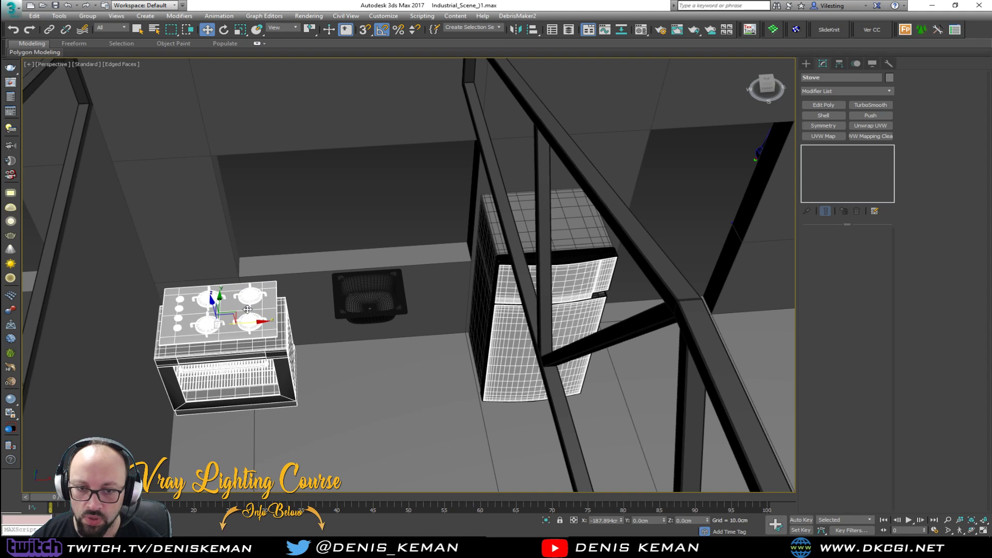
left_click(365, 283)
mouse_move(403, 290)
left_mouse_down()
mouse_move(351, 291)
mouse_move(401, 294)
left_mouse_up()
Bring the kitchen faucet over to the relocated sink and rotate it to face the basin
middle_click_drag(401, 300, 580, 405, "alt")
left_click(591, 408)
left_click_drag(590, 408, 189, 171)
key("z")
key("e")
left_click_drag(434, 332, 475, 317)
scroll(475, 317, "down", 10)
left_click(347, 197)
scroll(347, 197, "up", 10)
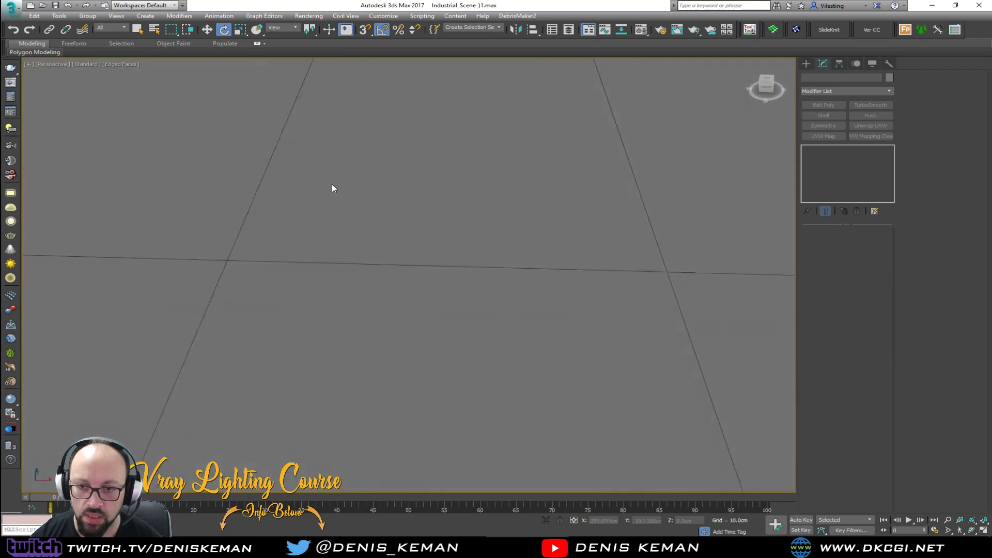
scroll(333, 190, "down", 10)
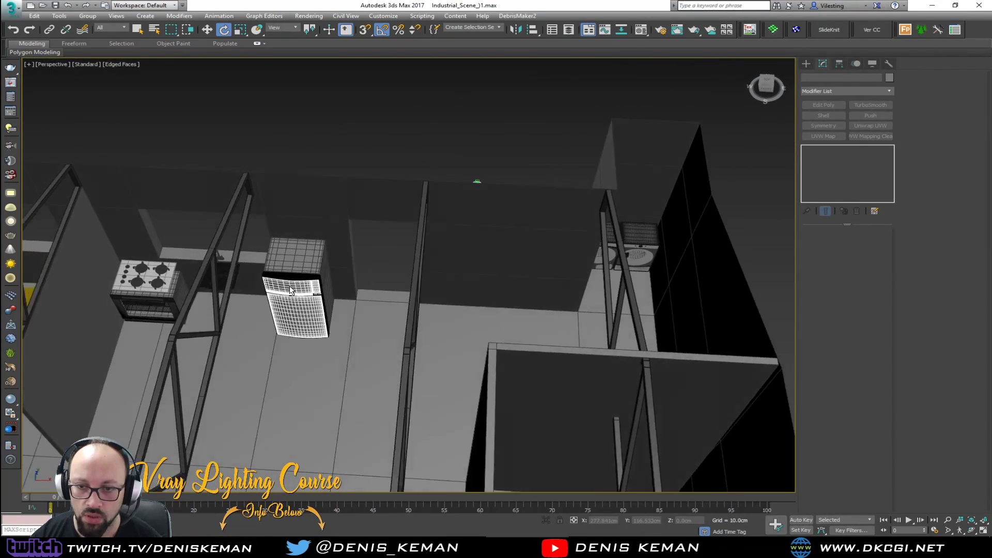
Shift the vertices around the Base shell's doorway along the X axis, farther from the kitchen, to lengthen the wall beside the fridge
middle_click_drag(287, 284, 300, 280, "alt")
left_click(388, 255)
middle_click_drag(387, 255, 363, 216, "alt")
key("1")
key("F3")
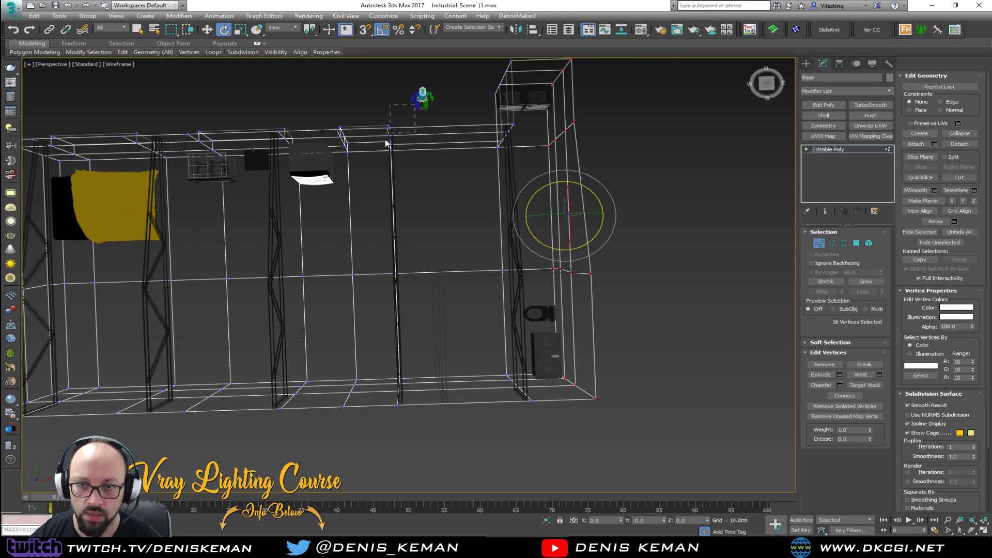
left_click_drag(334, 187, 335, 187)
left_click_drag(332, 348, 412, 427, "ctrl")
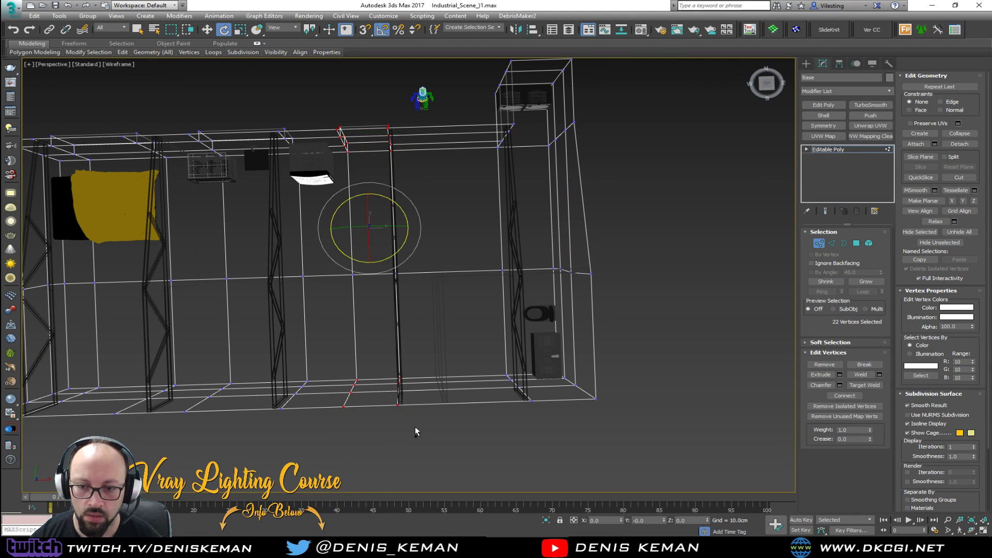
key("F3")
middle_click_drag(388, 255, 399, 214, "alt")
key("w")
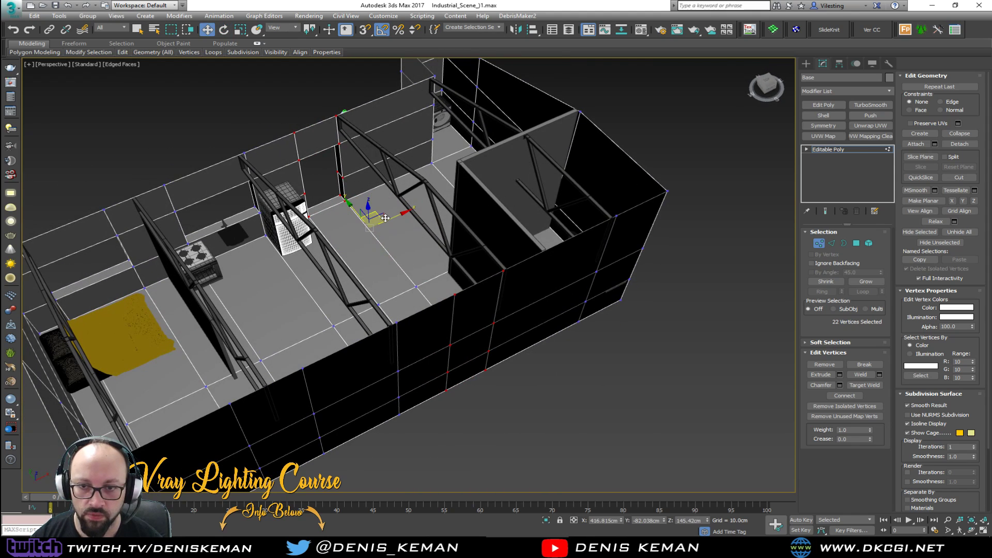
left_click_drag(399, 213, 427, 282)
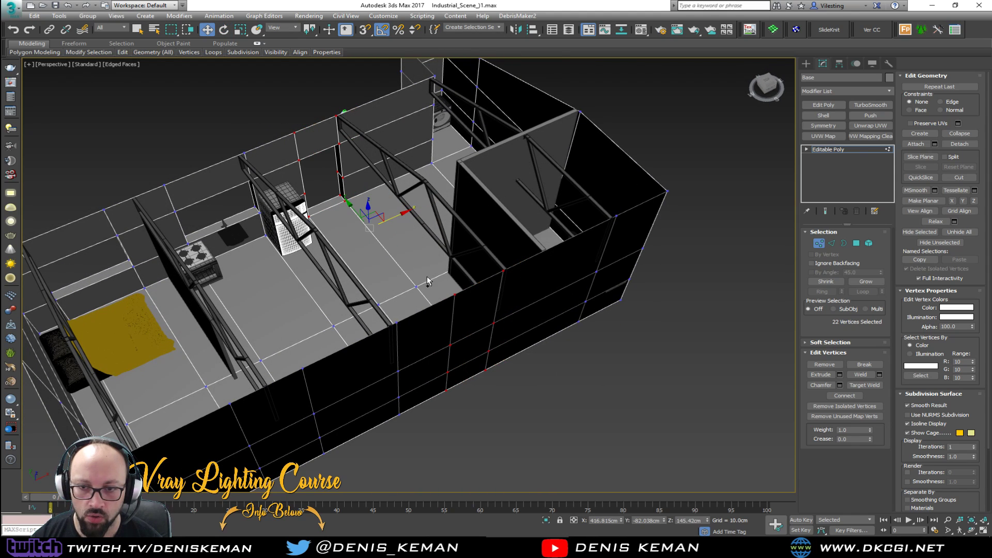
left_click_drag(373, 310, 373, 310, "ctrl")
left_click_drag(399, 220, 426, 210)
middle_click_drag(389, 222, 334, 227, "alt")
scroll(333, 226, "up", 5)
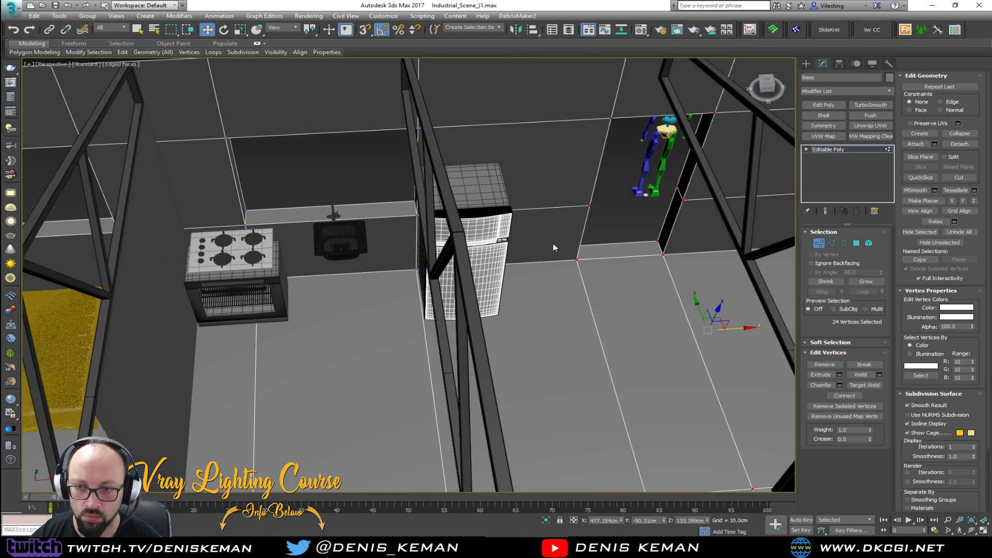
left_click(818, 244)
Rotate the fridge so its back faces the bedroom partition and move it against that partition
middle_click_drag(371, 299, 362, 272, "alt")
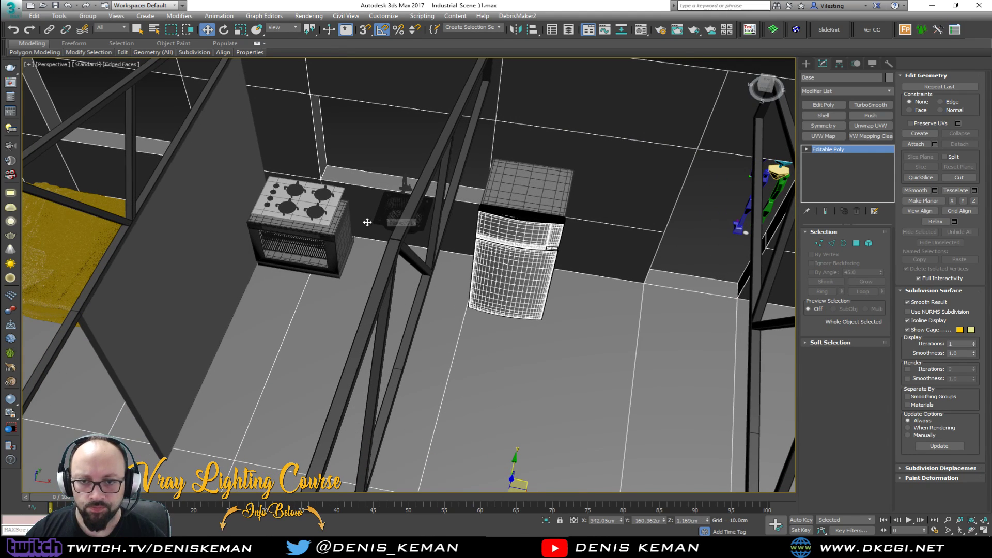
middle_click_drag(375, 221, 345, 235, "alt")
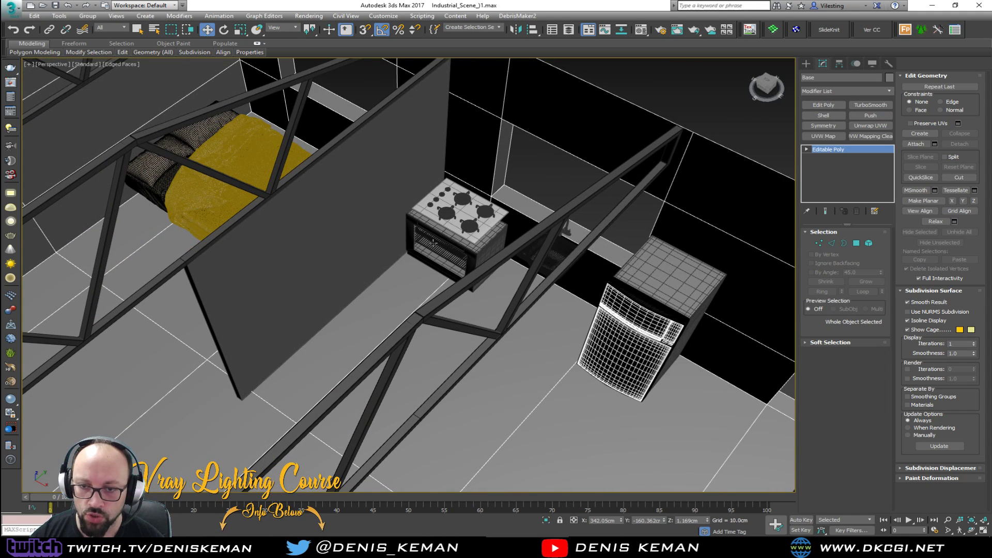
middle_click_drag(454, 228, 408, 281, "alt")
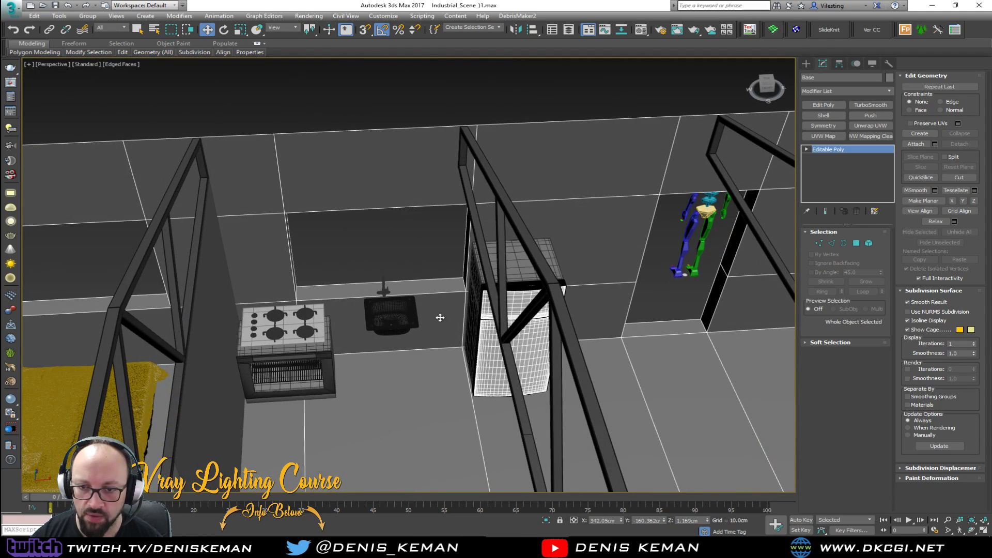
left_click(298, 354)
middle_click_drag(298, 355, 478, 310, "alt")
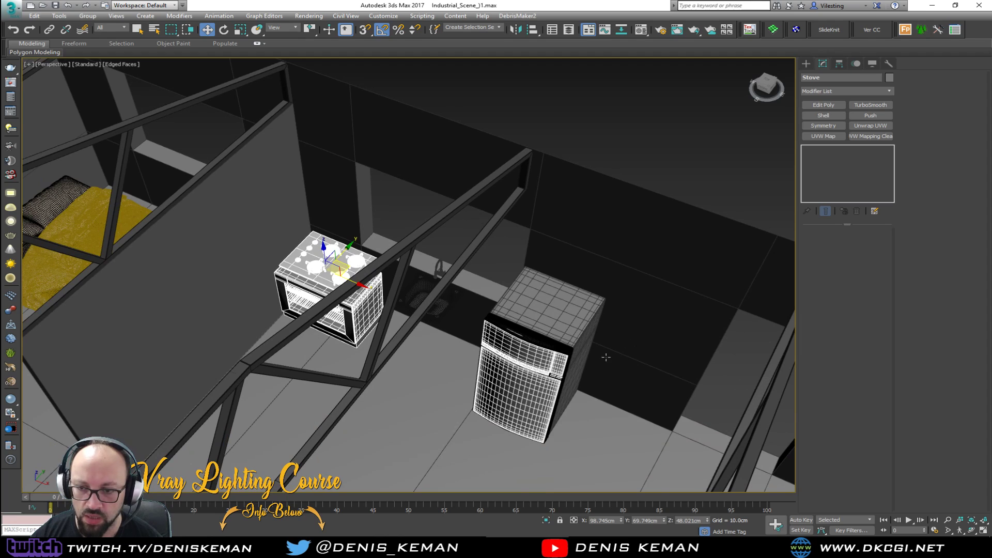
left_click(548, 359)
key("e")
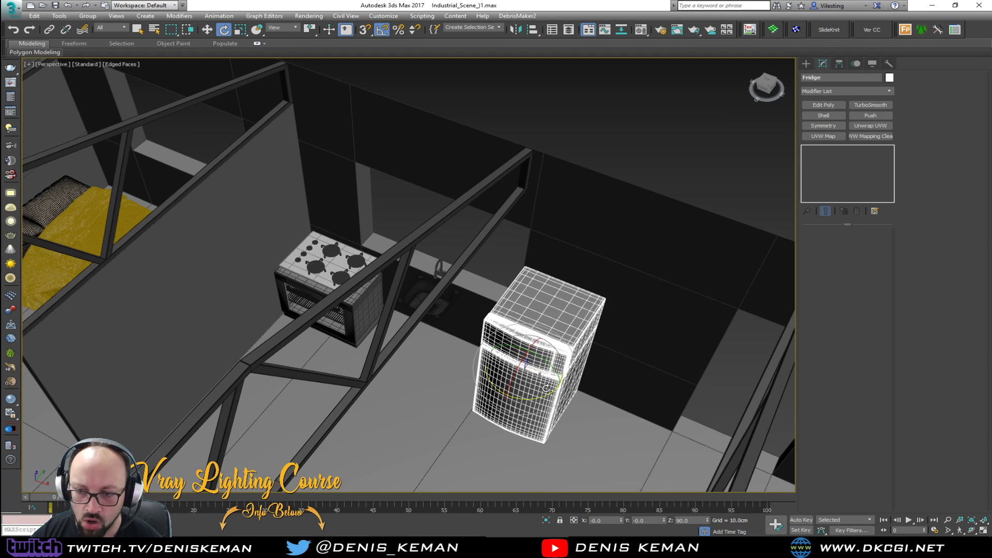
left_click_drag(544, 395, 235, 398)
key("w")
Rotate the stove to face away from the partition and set it against the partition directly beside the fridge
left_click(305, 319)
middle_click_drag(306, 305, 342, 288, "alt")
key("e")
left_click_drag(350, 289, 407, 278)
key("w")
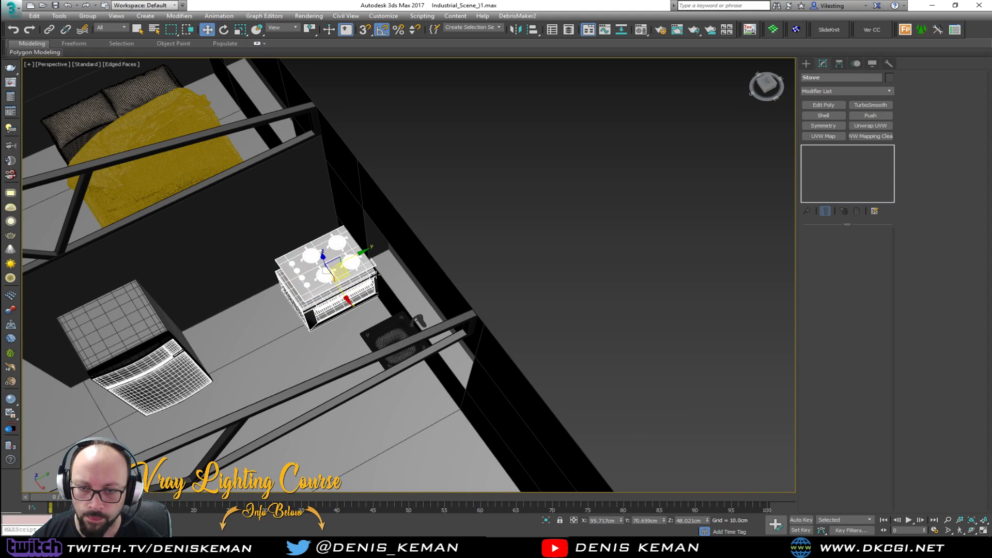
left_click_drag(346, 276, 248, 307)
key("z")
Move the sink and kitchen faucet together slightly into the room so the faucet clears the window sill
middle_click_drag(269, 290, 438, 315, "alt")
left_click(467, 204)
left_click(483, 194)
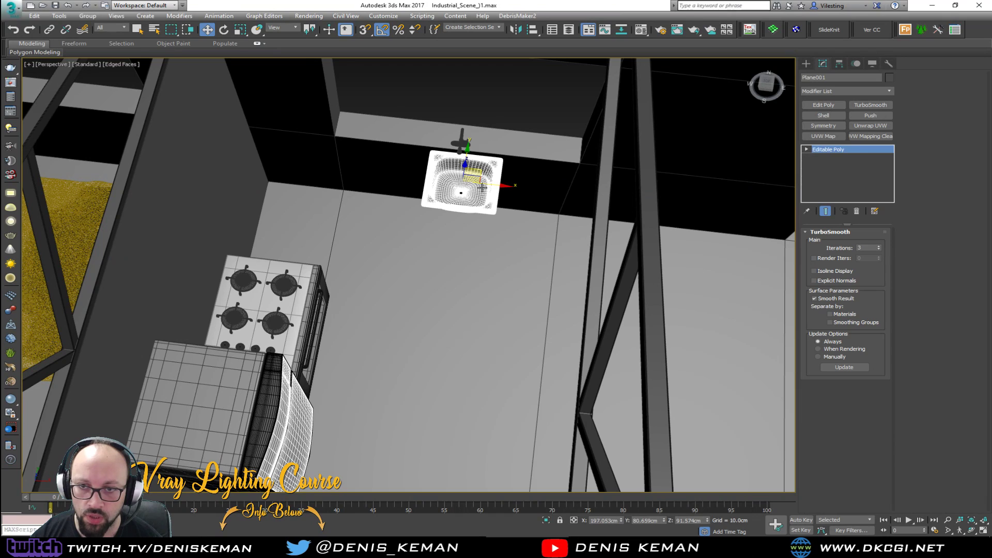
left_click(482, 188)
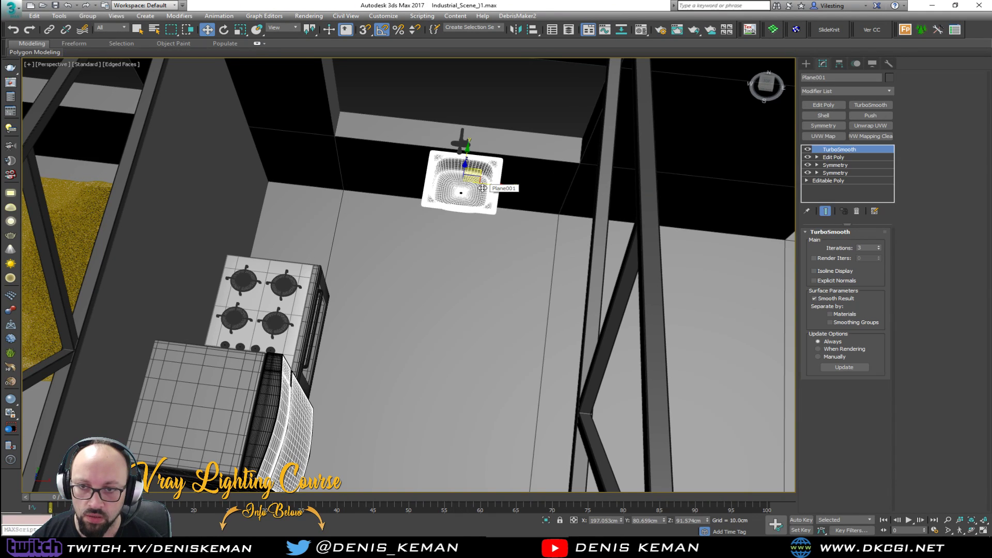
left_click(502, 99)
left_click(462, 140)
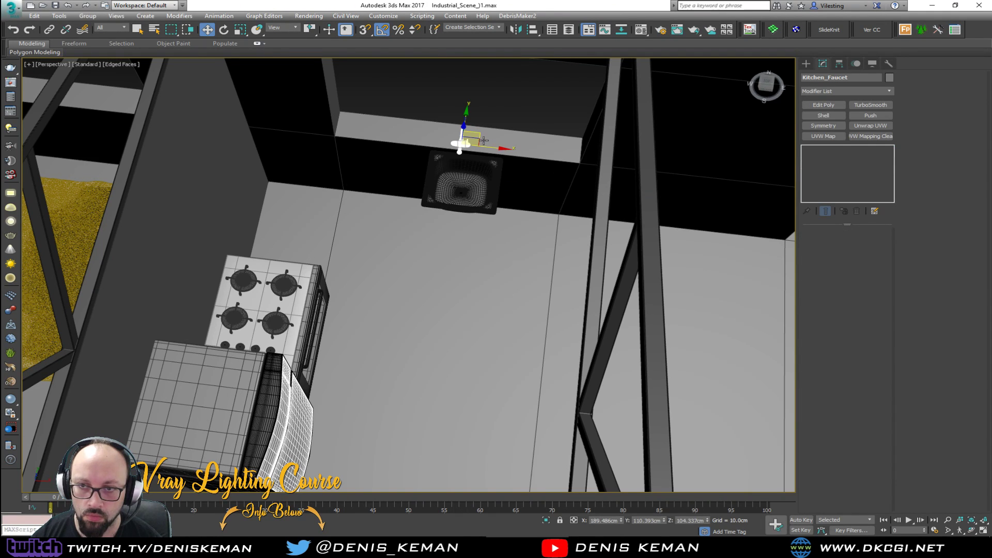
middle_click_drag(474, 140, 444, 167, "alt")
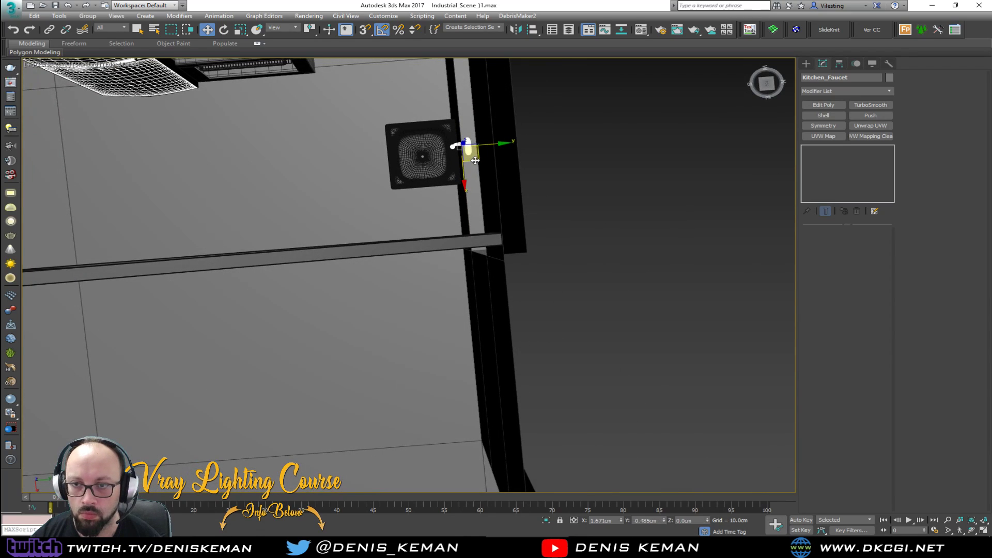
left_click(444, 166, "ctrl")
left_click_drag(445, 167, 435, 174)
middle_click_drag(435, 174, 536, 243, "alt")
left_click(459, 238)
Create a counter box in the Top view along the window wall under the sink, about 318 by 76 cm and 90 cm high
scroll(459, 238, "up", 5)
middle_click_drag(459, 238, 459, 258, "alt")
scroll(467, 212, "down", 5)
key("alt+w")
left_click(230, 112)
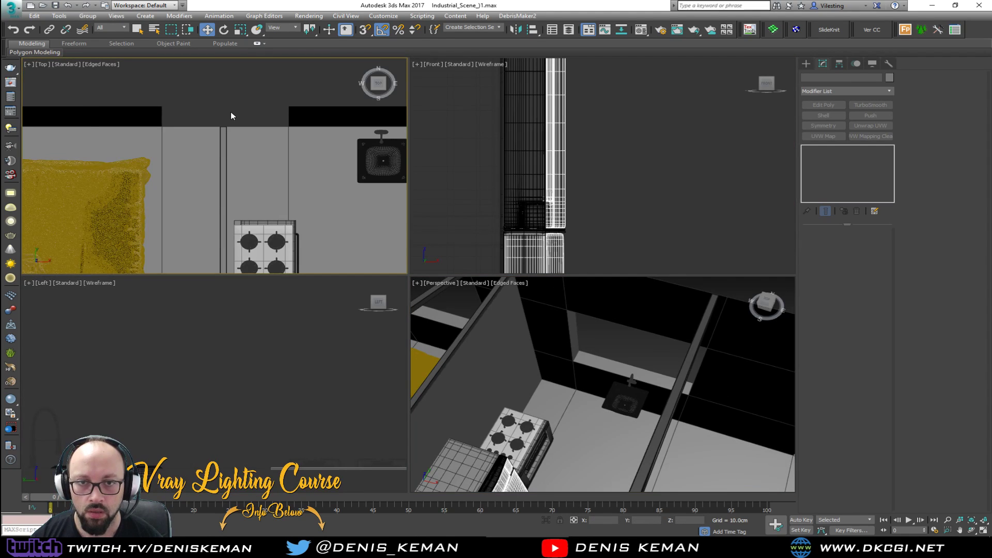
key("z")
key("alt+w")
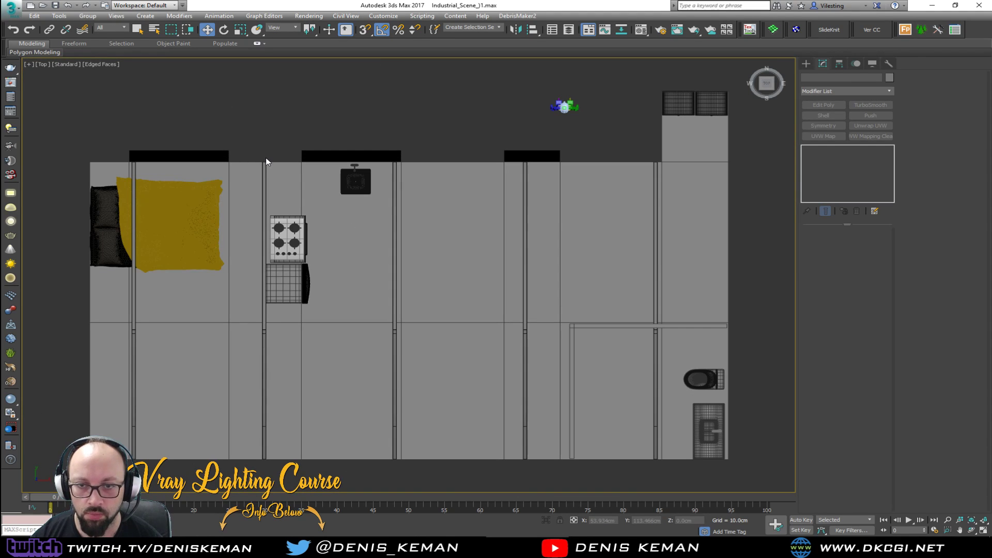
left_click(805, 63)
left_click(825, 119)
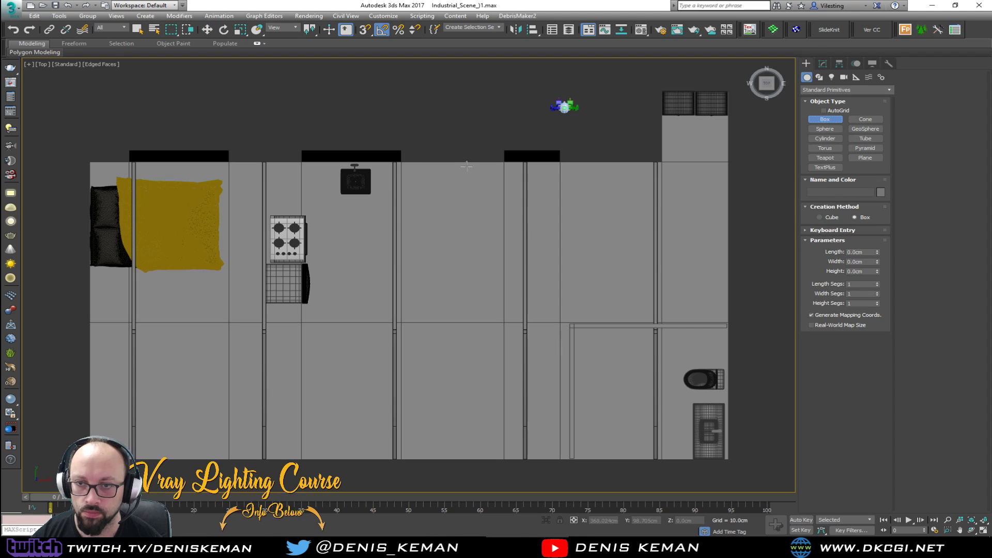
left_click_drag(468, 165, 268, 206)
left_click(270, 159)
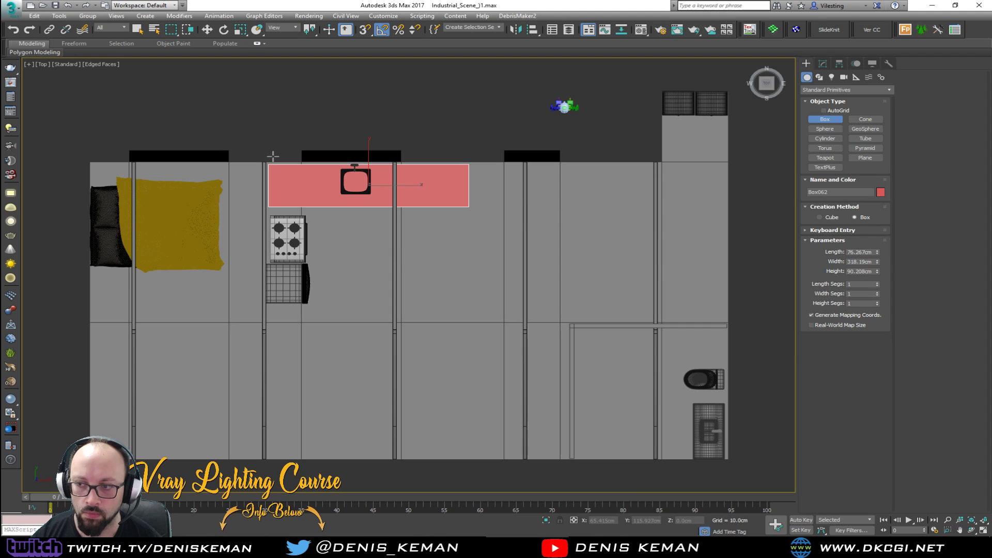
Add an Edit Poly modifier to the counter box in the perspective view and insert an edge loop near its partition end
key("alt+w")
key("alt+w")
middle_click_drag(471, 289, 488, 305, "alt")
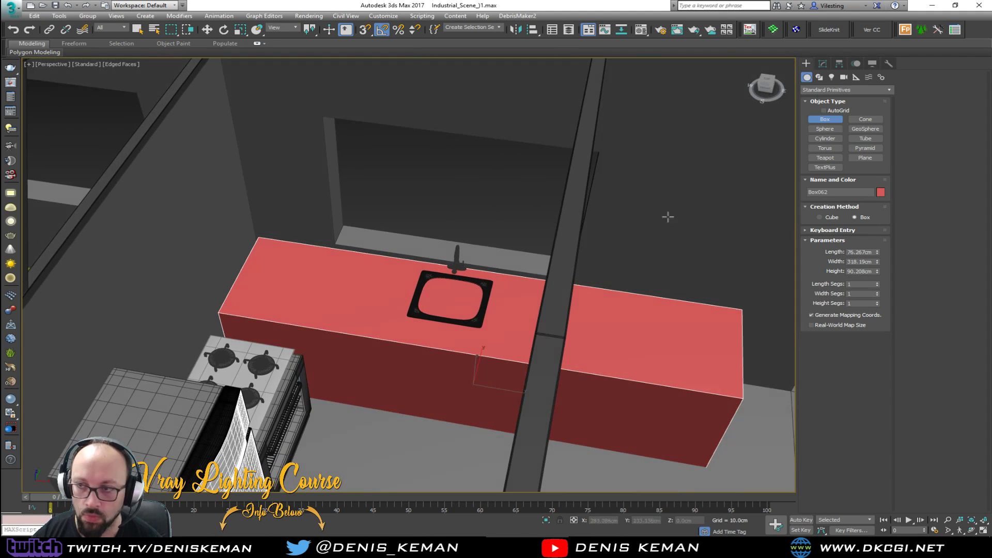
left_click(822, 63)
left_click(823, 104)
scroll(372, 279, "up", 5)
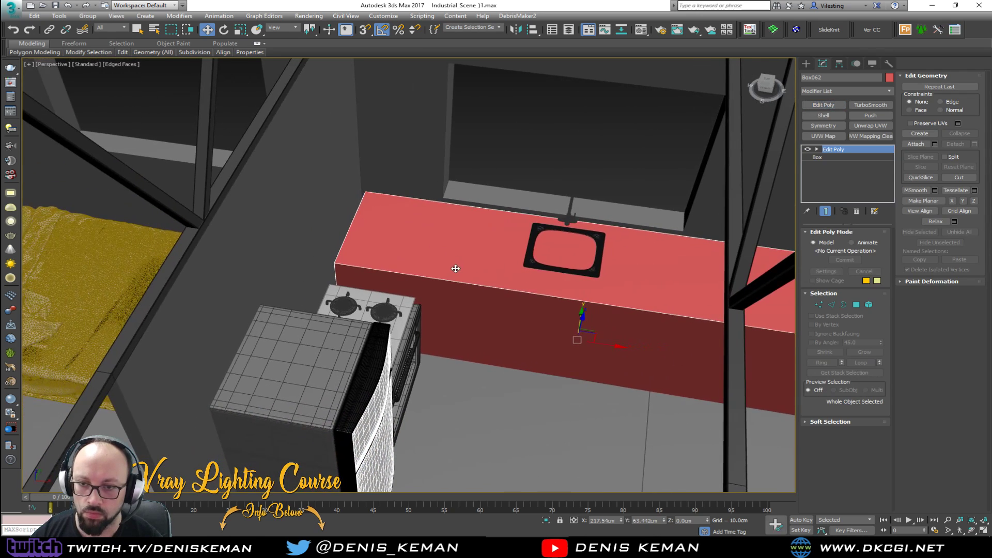
left_click(437, 304)
Extrude the counter's front polygon at the partition end and pull it along the partition towards the fridge to form an L shape
key("4")
left_click(424, 296)
middle_click_drag(424, 295, 381, 287, "alt")
key("shift+e")
left_click_drag(413, 301, 412, 158)
key("w")
middle_click_drag(383, 279, 370, 317, "alt")
left_click_drag(380, 337, 283, 373)
Select the front-face vertices of the counter's partition leg in wireframe and try to shift them towards the partition, undoing the move
key("z")
middle_click_drag(294, 371, 350, 336, "alt")
key("alt+x")
middle_click_drag(508, 253, 302, 325)
scroll(302, 324, "down", 2)
middle_click_drag(352, 288, 392, 312, "alt")
mouse_move(357, 209)
middle_mouse_down()
mouse_move(359, 243)
mouse_move(454, 299)
middle_mouse_up()
key("F3")
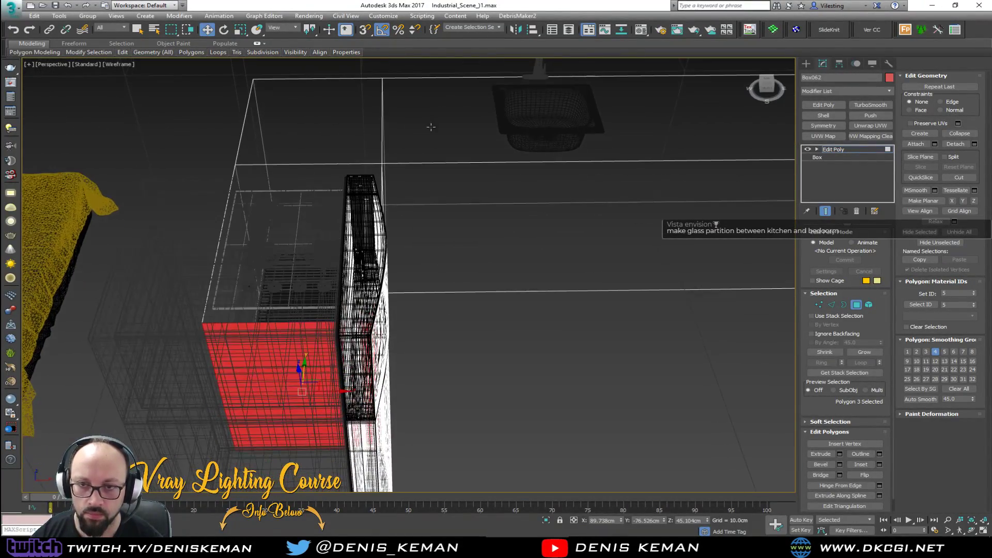
key("1")
key("F3")
left_click_drag(320, 430, 316, 441)
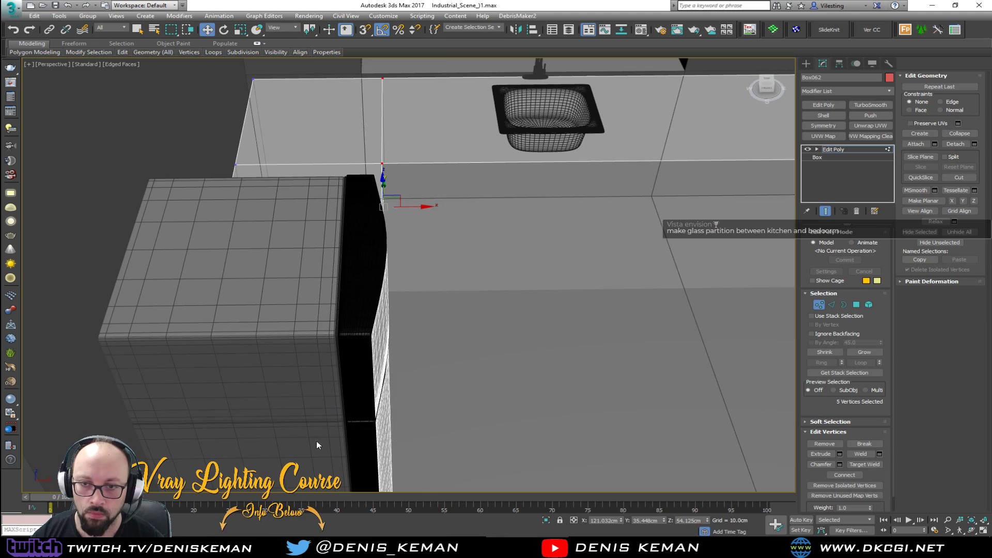
key("F3")
middle_click_drag(408, 305, 359, 332)
key("F3")
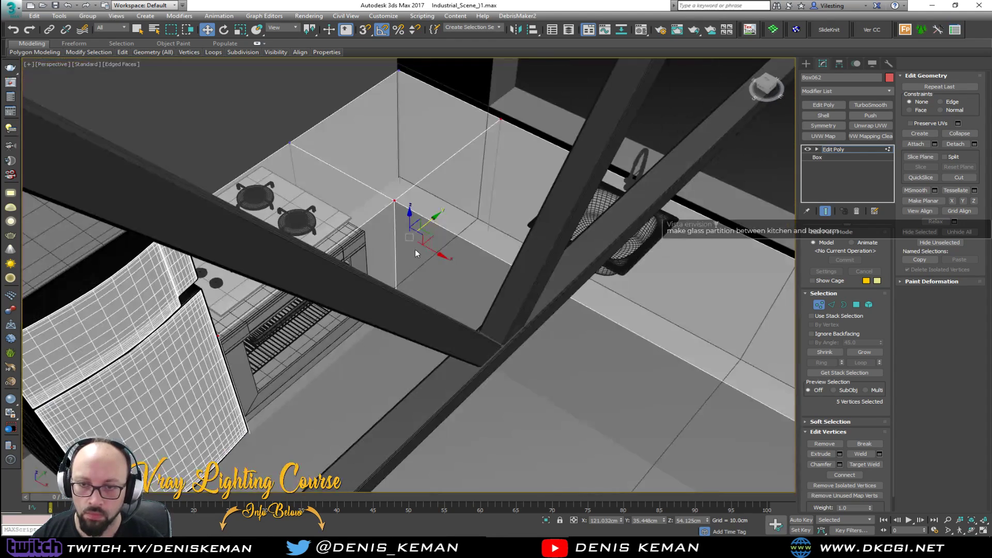
left_click_drag(434, 251, 407, 252)
key("ctrl+z")
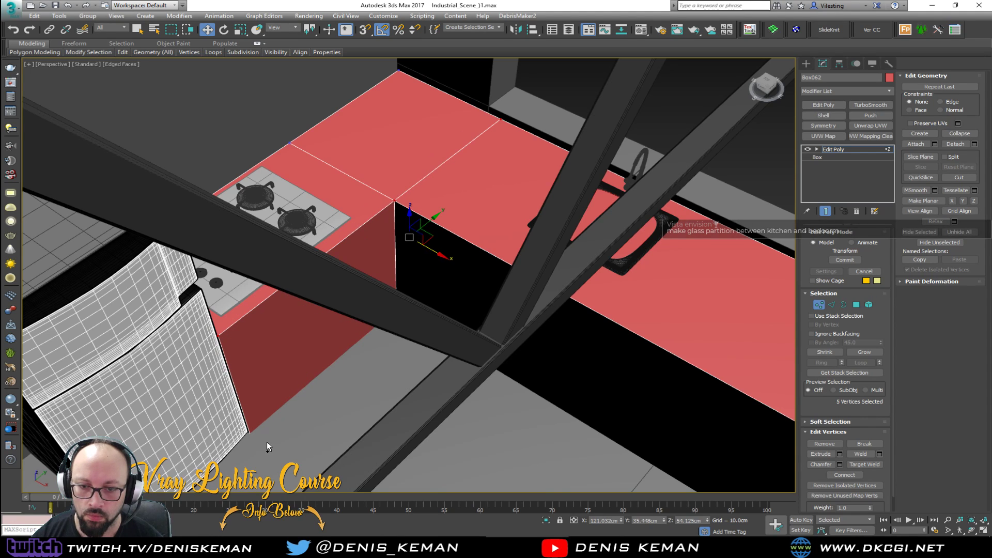
Add the missed lower corner vertex and move the leg's front face about 7 cm towards the partition, exposing the oven front
key("F3")
left_click(405, 282, "ctrl")
key("F3")
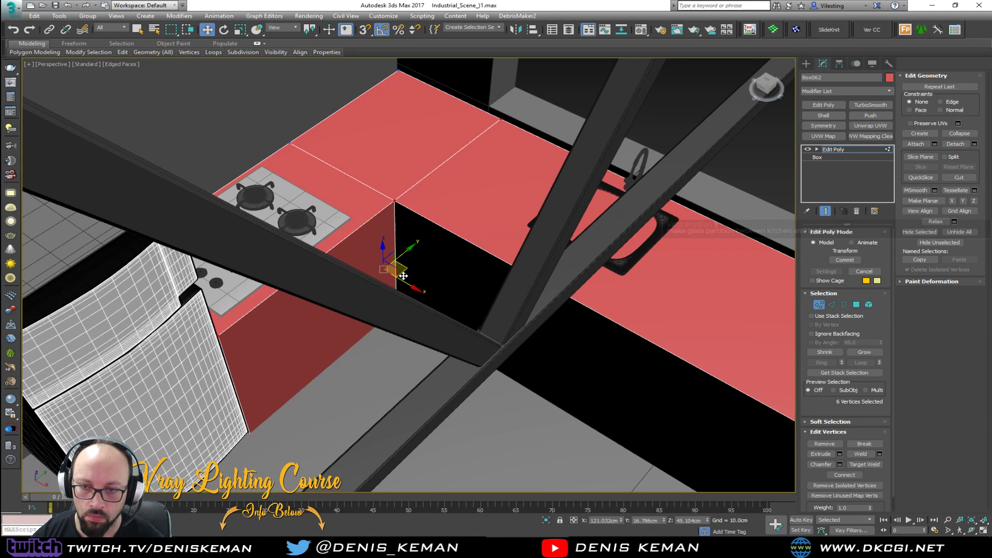
left_click_drag(407, 282, 394, 277)
middle_click_drag(394, 276, 349, 238, "alt")
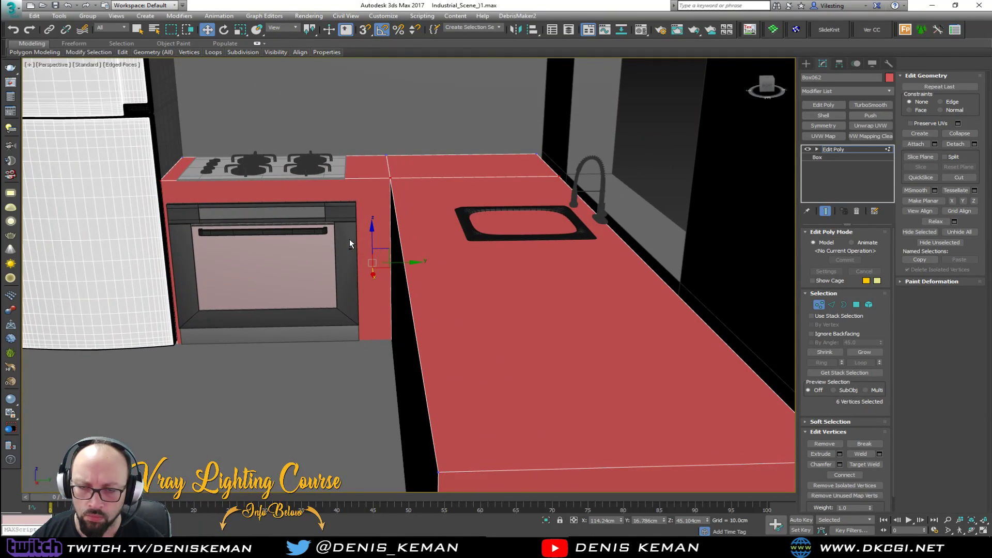
middle_click_drag(322, 174, 667, 279)
left_click(818, 305)
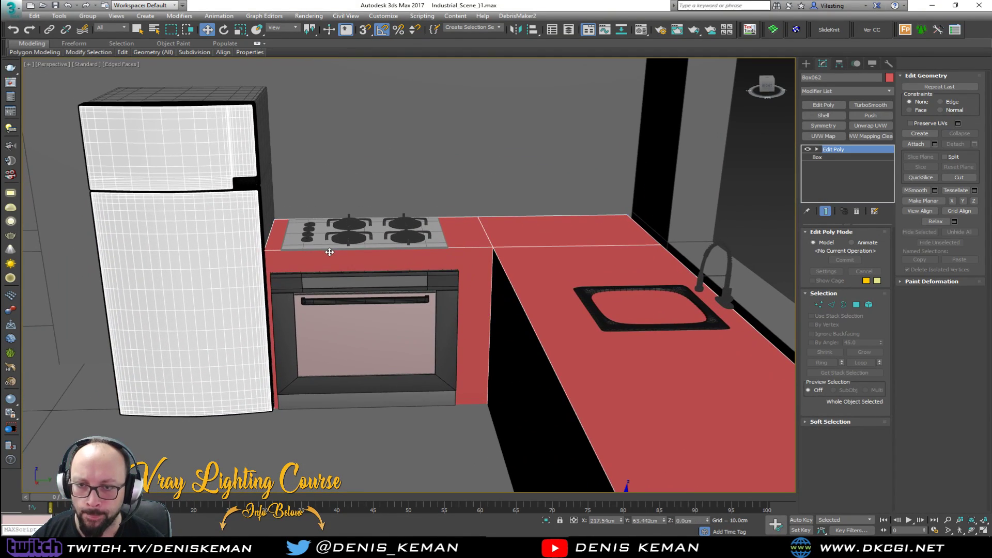
Slide the stove about 7 cm along the partition, away from the fridge and towards the counter's inner corner
left_click(379, 281)
left_click_drag(389, 254, 403, 252)
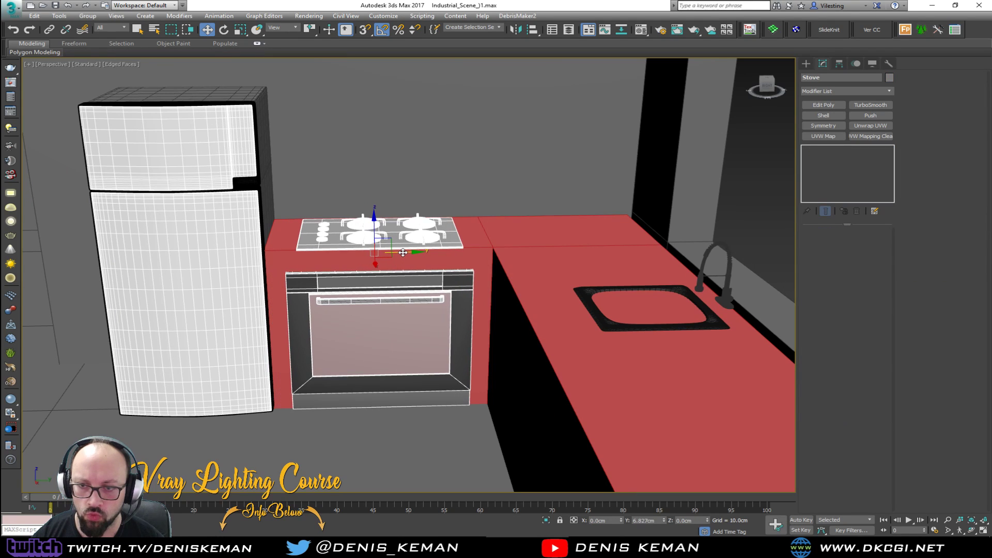
scroll(403, 252, "down", 3)
middle_click_drag(403, 252, 312, 277, "alt")
Select the door-opening vertices of the Base room shell and shift the opening along the window wall up to the counter's end
left_click(697, 210)
middle_click_drag(697, 210, 561, 200, "alt")
left_click(526, 320)
middle_click_drag(526, 320, 499, 172, "alt")
left_click(471, 282)
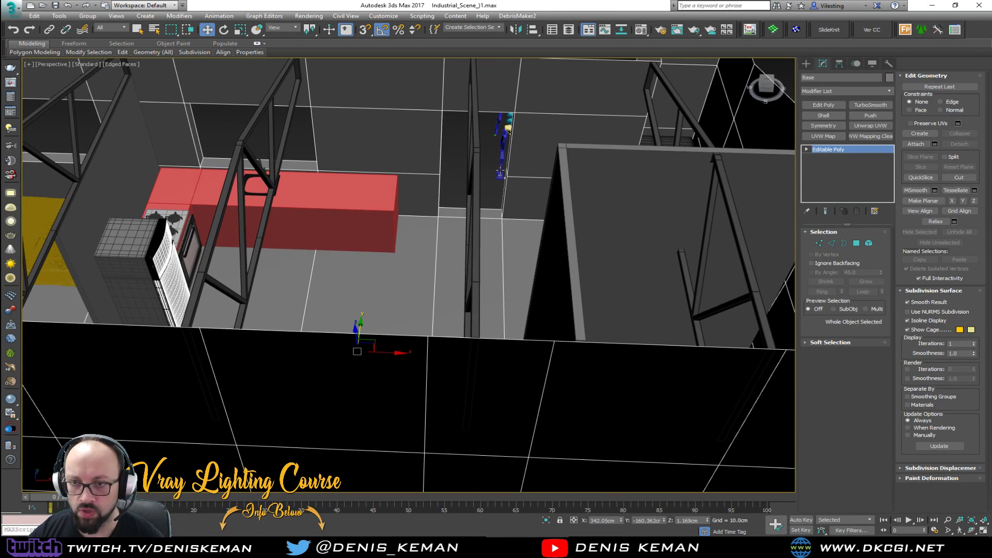
key("1")
left_click_drag(499, 253, 452, 261)
middle_click_drag(375, 169, 78, 162, "alt")
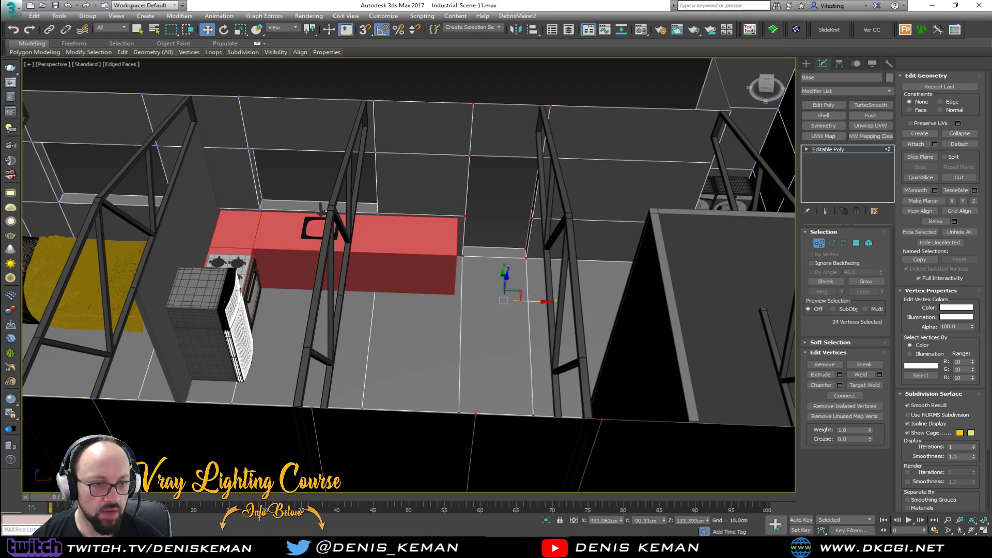
middle_click_drag(401, 251, 398, 262)
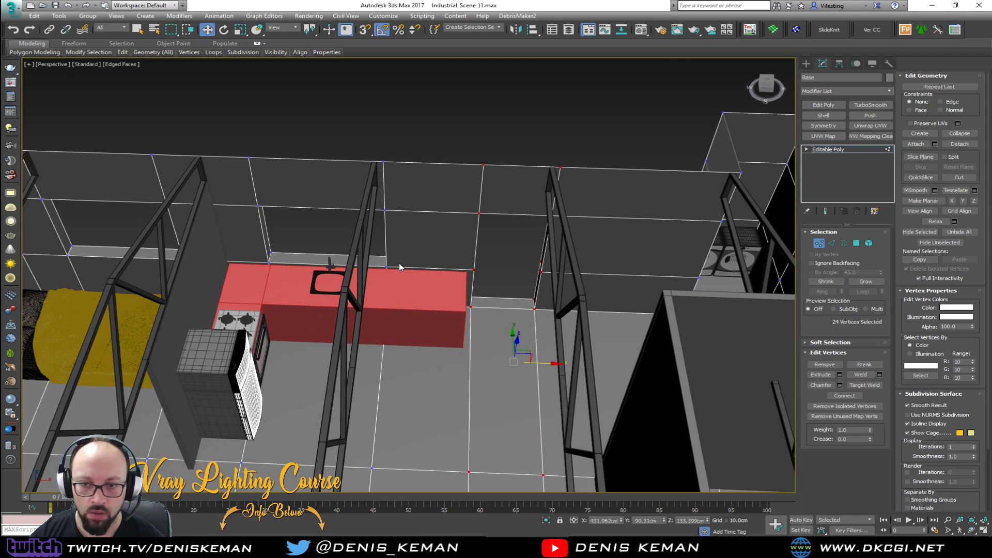
left_click(419, 125)
middle_click_drag(421, 123, 449, 262, "alt")
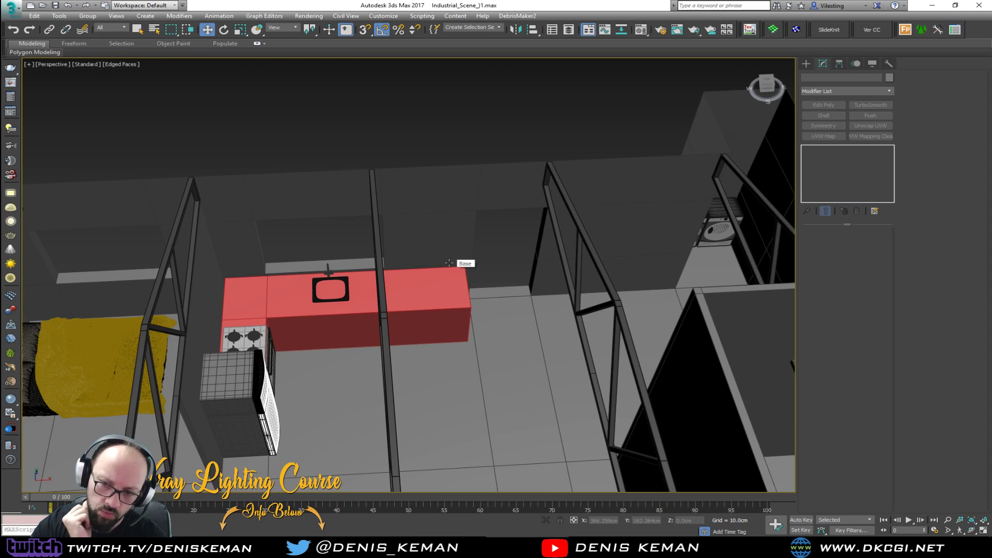
Shorten the partition wall by moving its four free-end vertices about 43 cm towards the window wall, level with the fridge's side
middle_click_drag(449, 263, 422, 298, "alt")
middle_click_drag(359, 227, 434, 303)
left_click(362, 248)
middle_click_drag(362, 248, 286, 168, "alt")
key("shift+z")
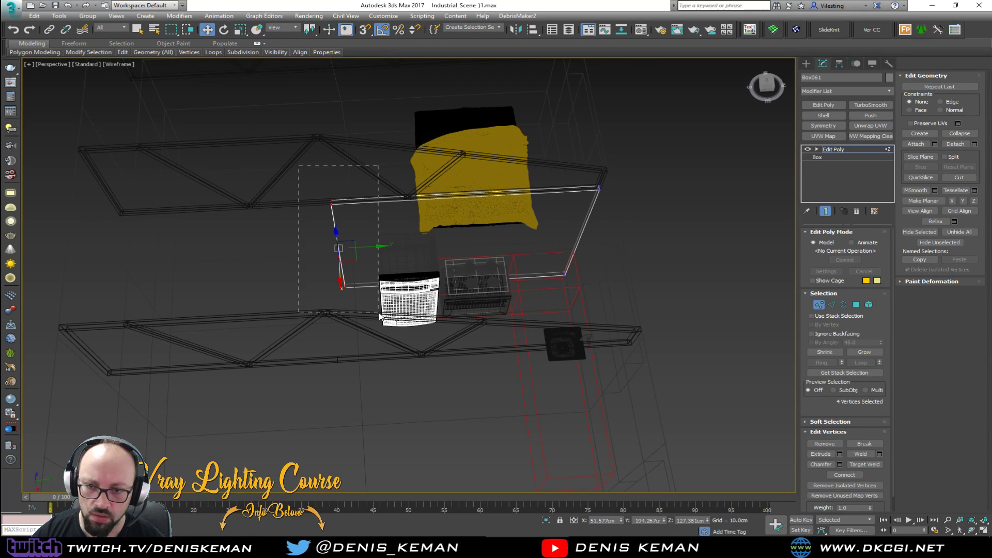
key("shift+y")
left_click_drag(364, 253, 403, 250)
key("shift+z")
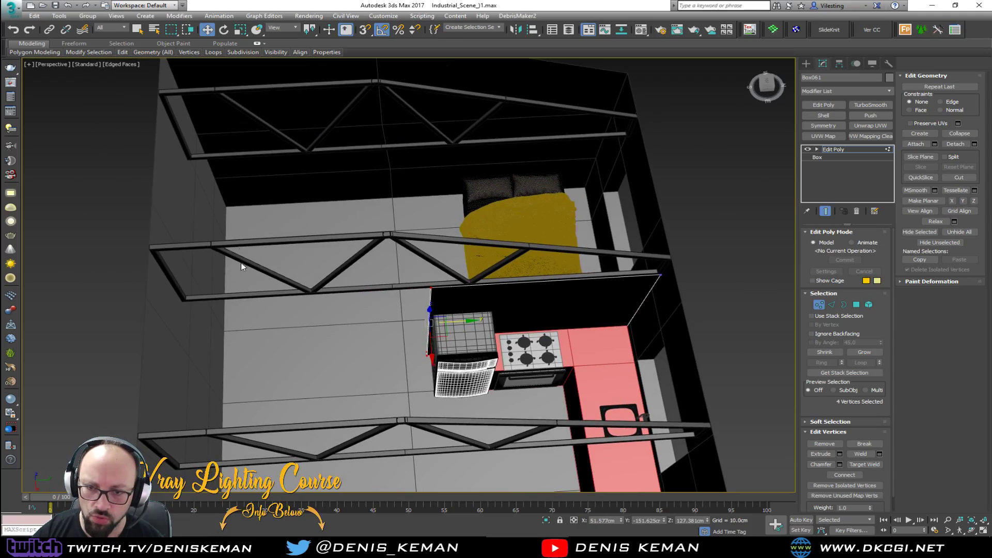
middle_click_drag(362, 253, 377, 270, "alt")
key("1")
left_click(518, 160)
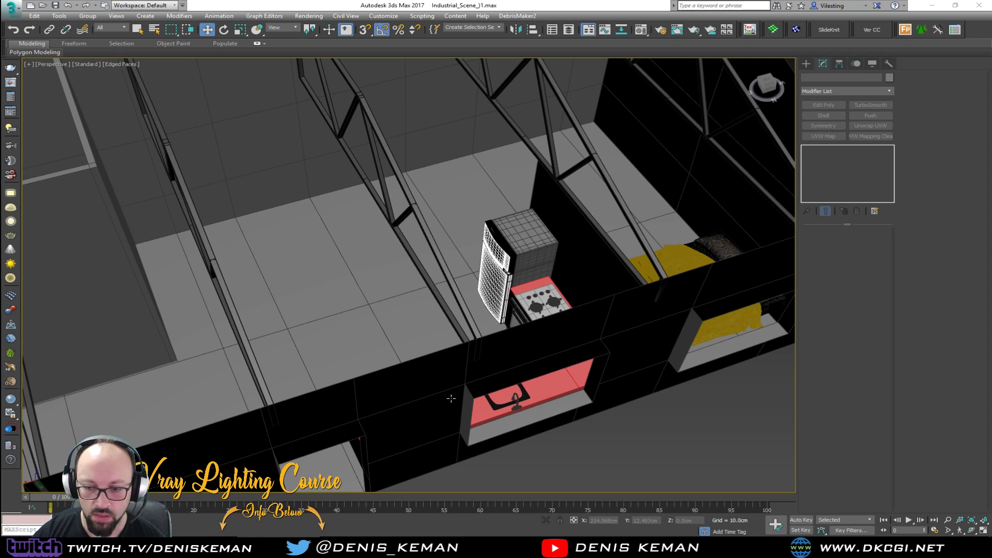
Check the Image_07 loft reference photo, close it and switch to the Discord window placed over the scene
key("alt+Tab")
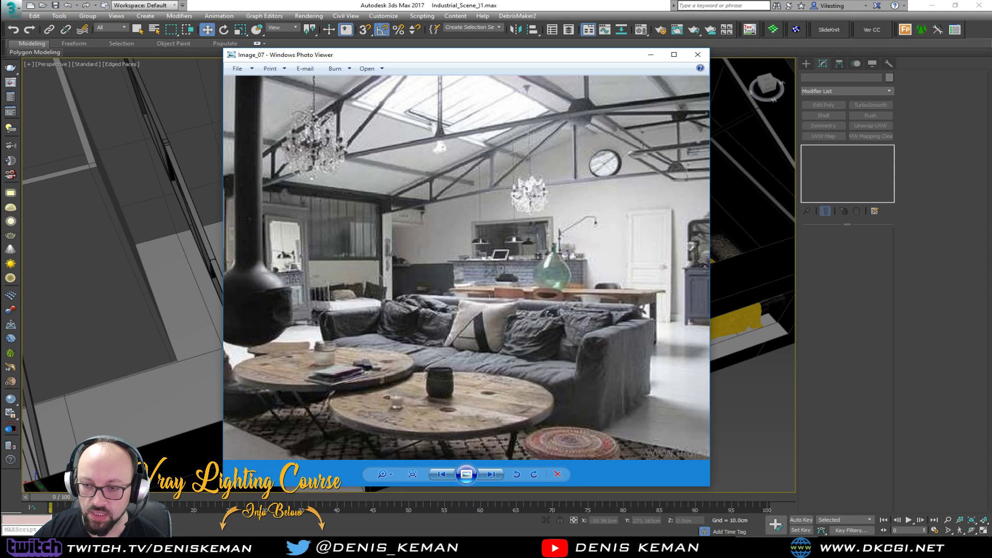
left_click(698, 54)
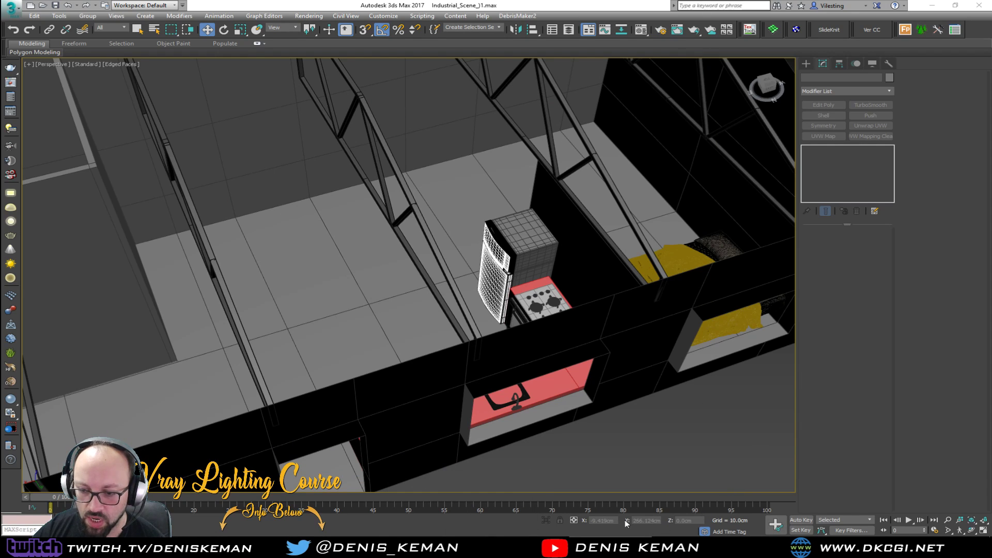
left_click_drag(0, 89, 478, 79)
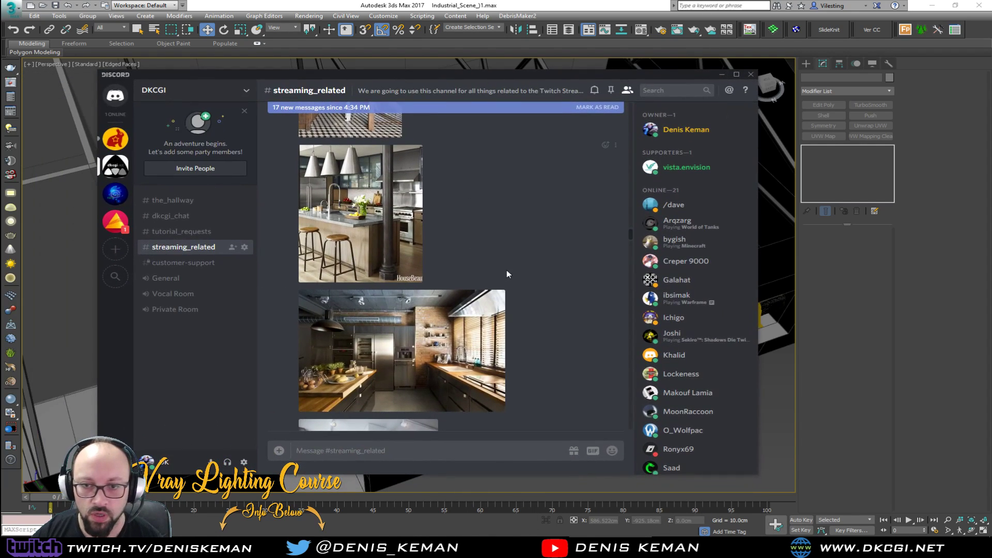
Browse the shared kitchen and living room reference images in Discord's streaming_related channel
scroll(544, 273, "up", 5)
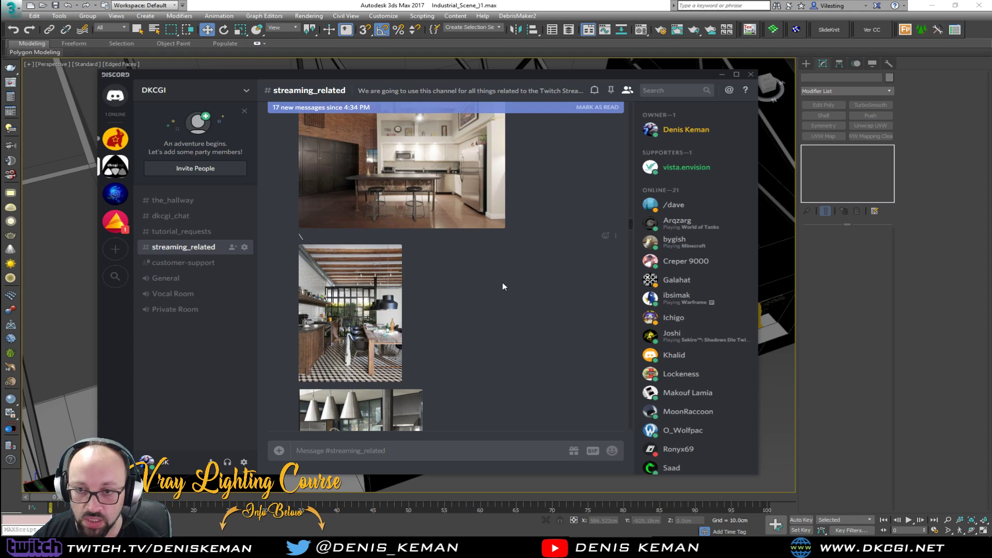
scroll(500, 285, "up", 10)
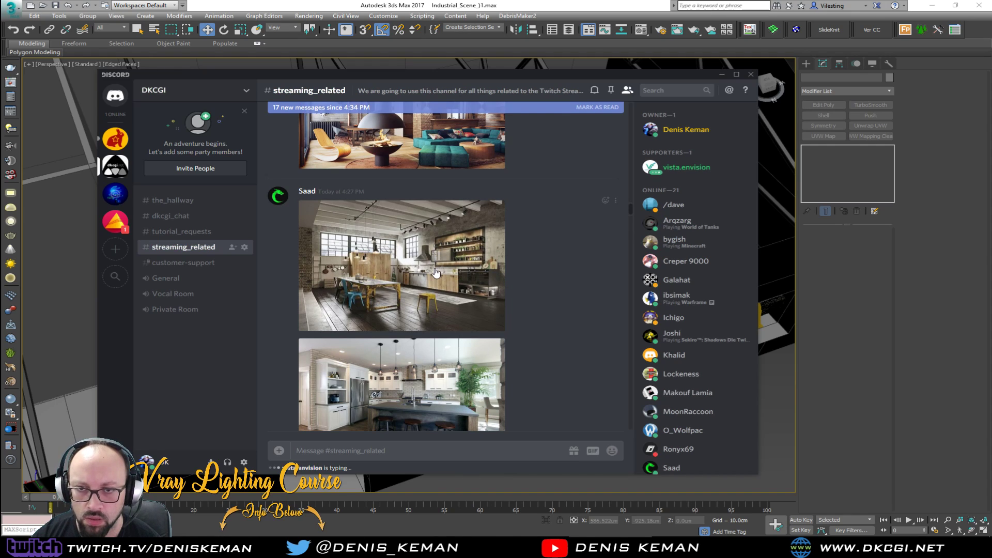
scroll(435, 273, "up", 4)
scroll(435, 273, "up", 10)
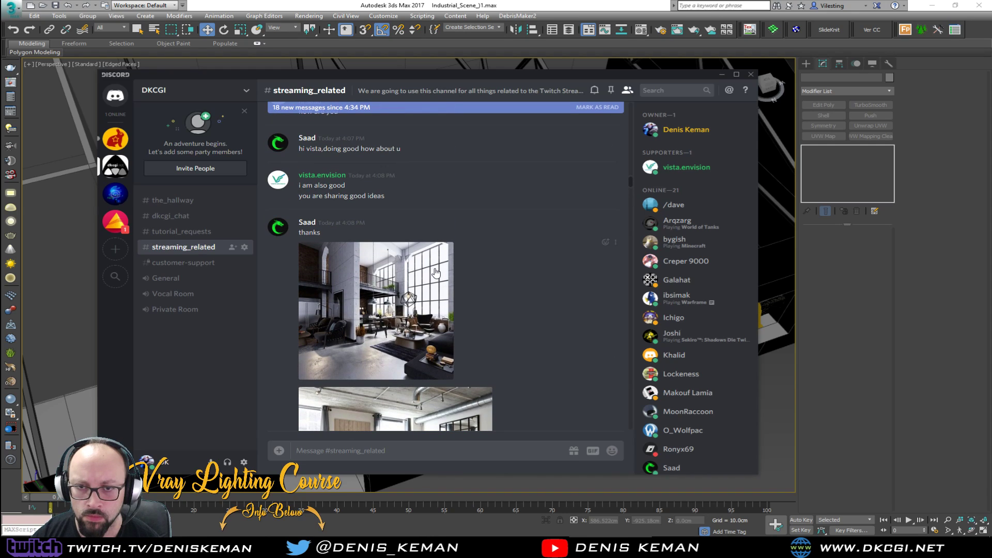
scroll(436, 273, "up", 4)
scroll(434, 272, "up", 8)
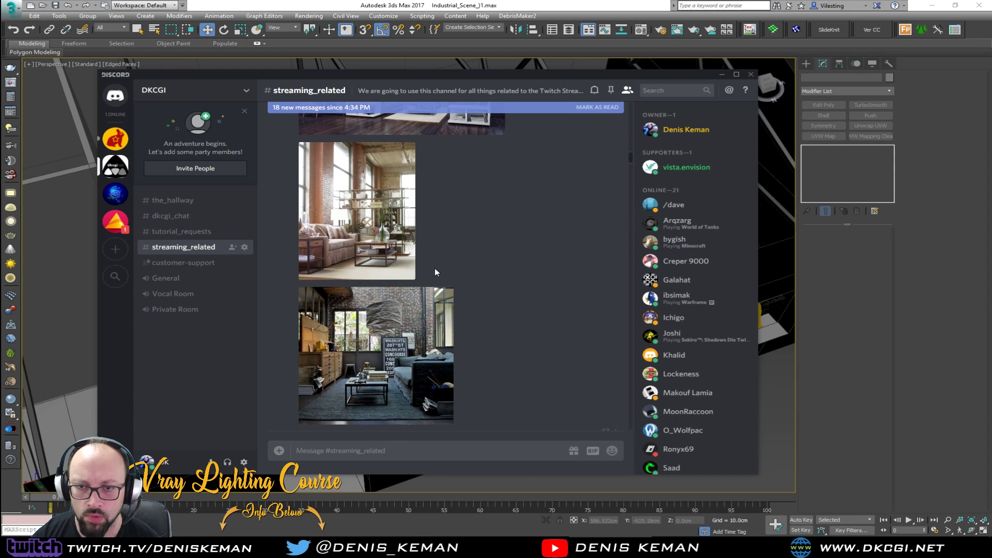
scroll(435, 272, "up", 5)
scroll(435, 273, "down", 5)
scroll(435, 272, "up", 8)
scroll(435, 272, "down", 4)
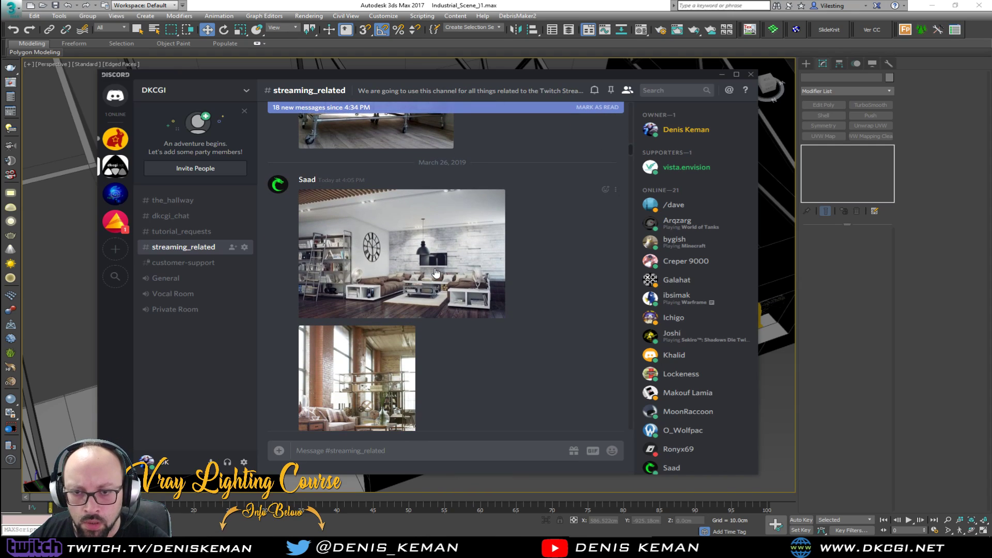
scroll(435, 269, "down", 1)
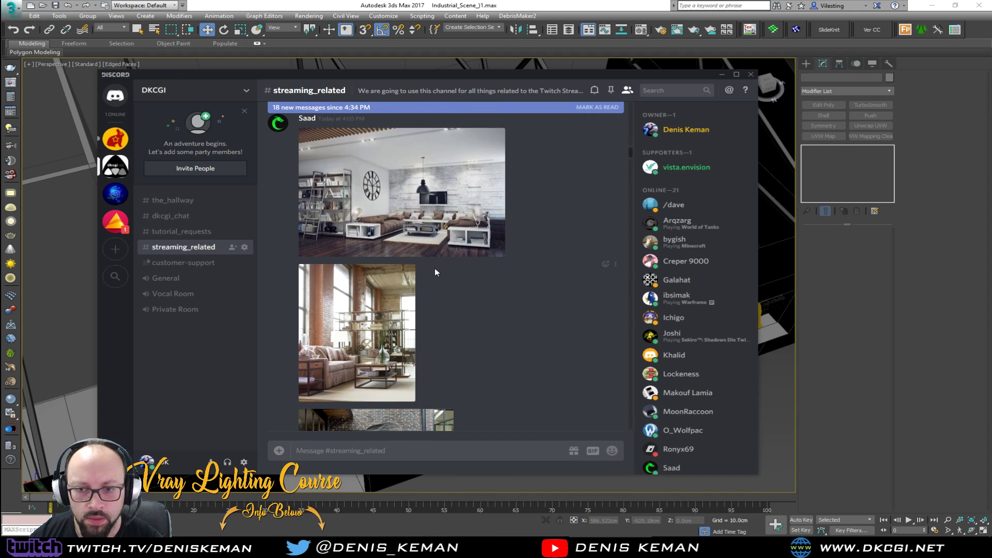
scroll(435, 269, "down", 5)
scroll(435, 273, "down", 1)
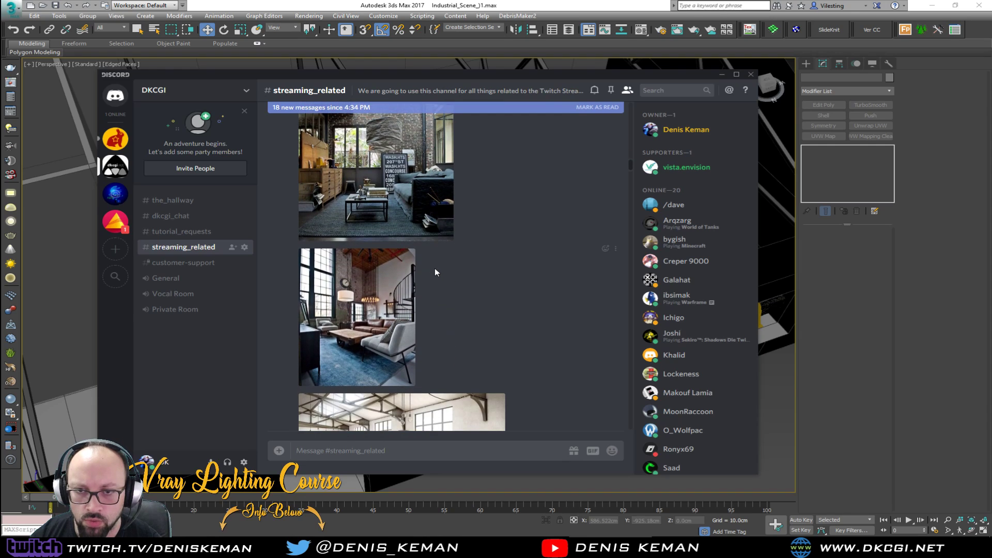
scroll(317, 186, "up", 1)
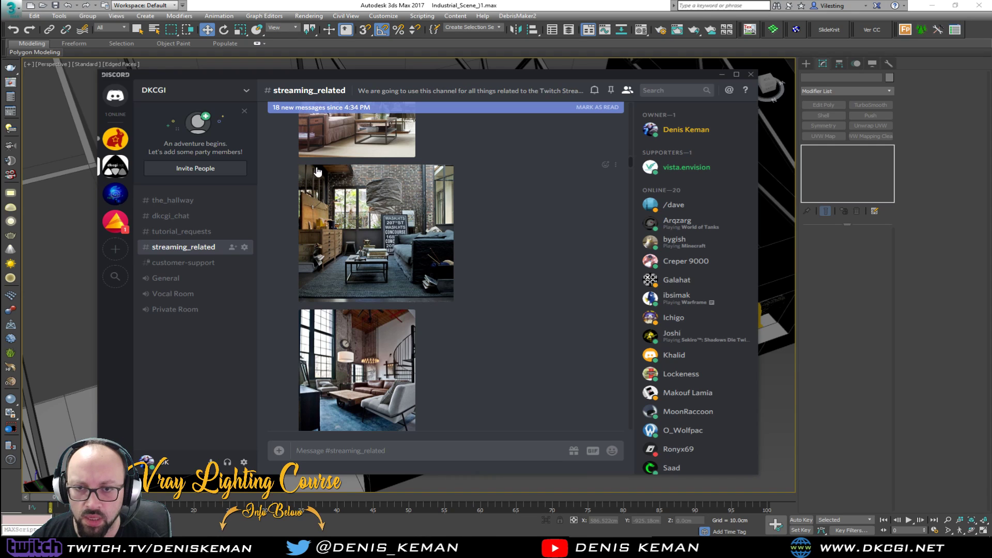
Enlarge the brick-walled living room image with the dark sofa, copy its link and close the preview
left_click(321, 193)
right_click(396, 224)
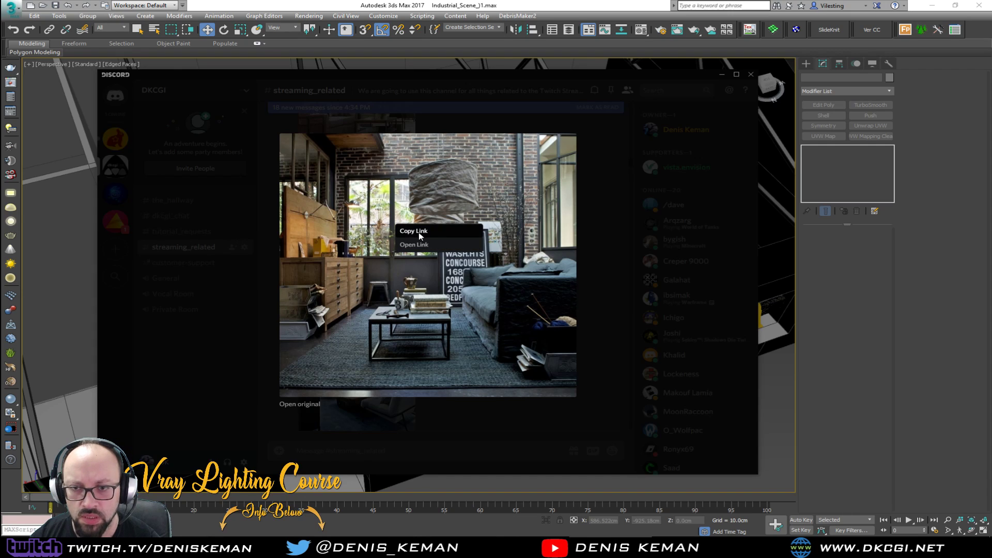
left_click(419, 232)
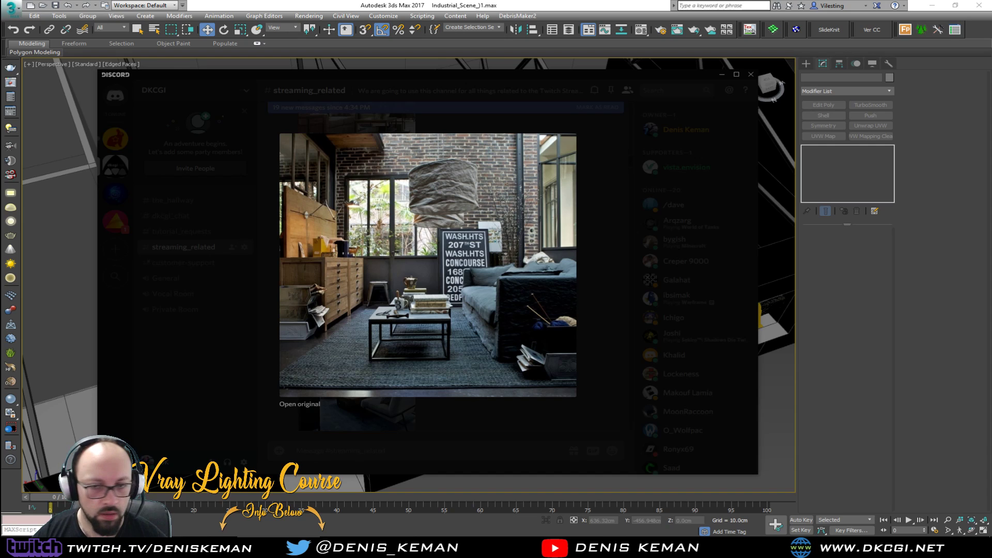
left_click(641, 235)
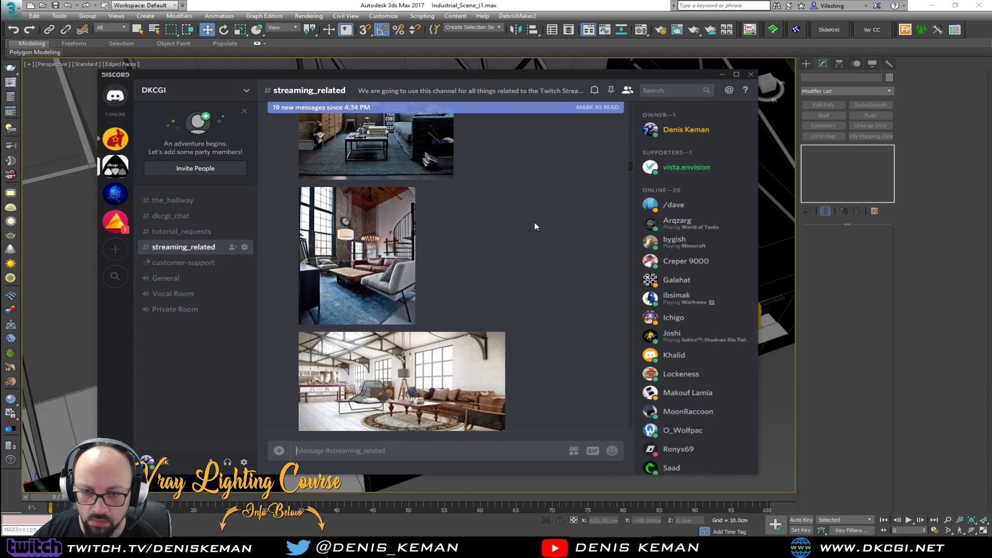
Enlarge the loft image with tall windows and a spiral staircase, open its link and close the preview
scroll(534, 224, "down", 2)
left_click(380, 167)
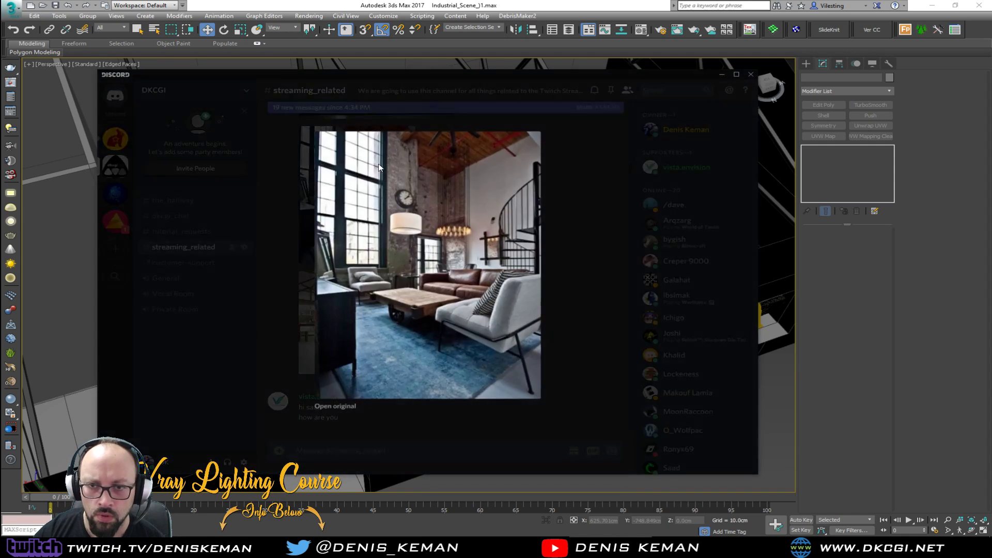
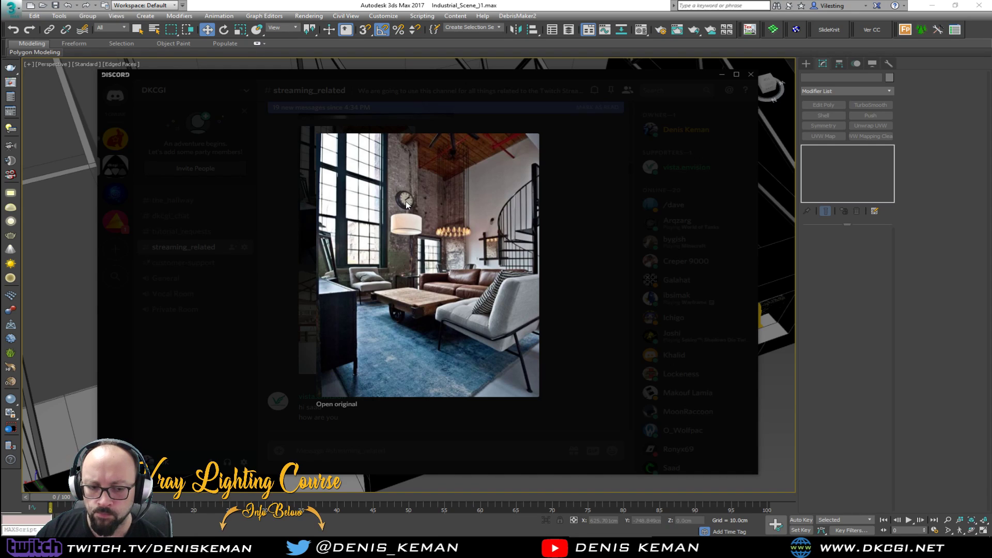
right_click(406, 202)
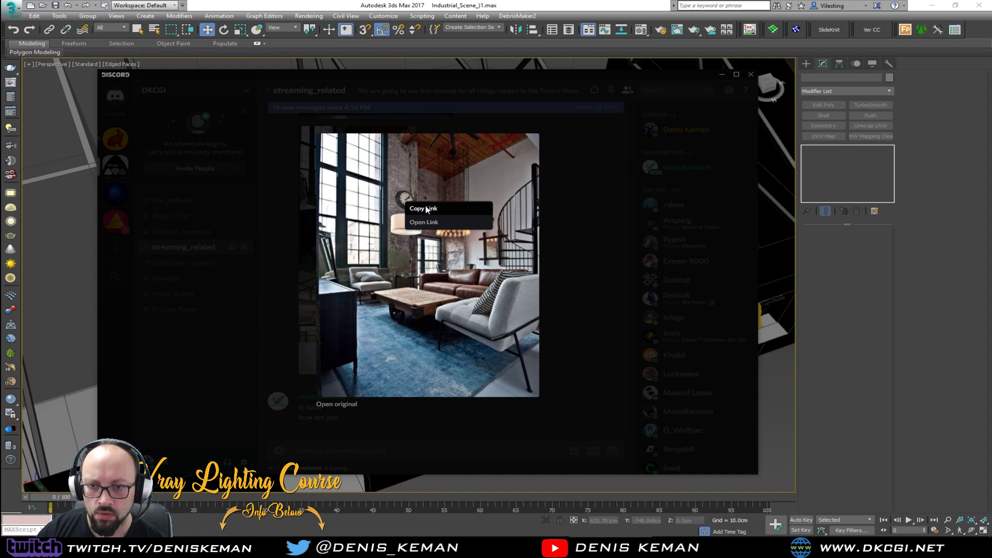
left_click(424, 222)
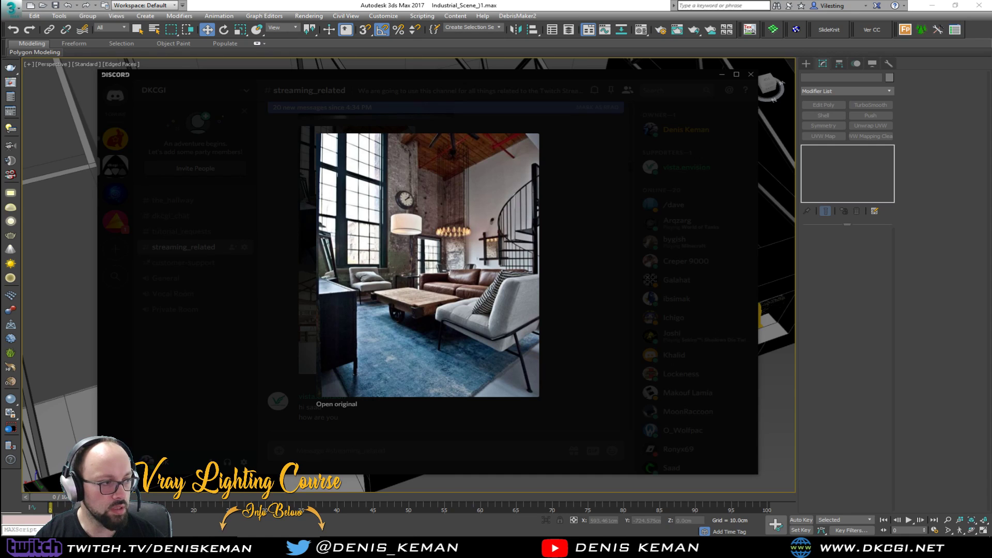
left_click(627, 275)
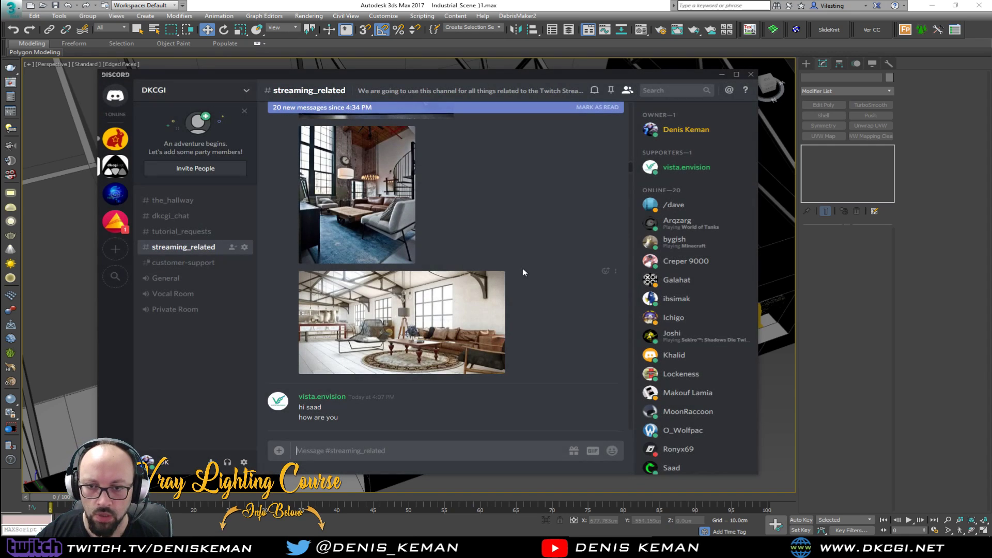
scroll(518, 274, "down", 1)
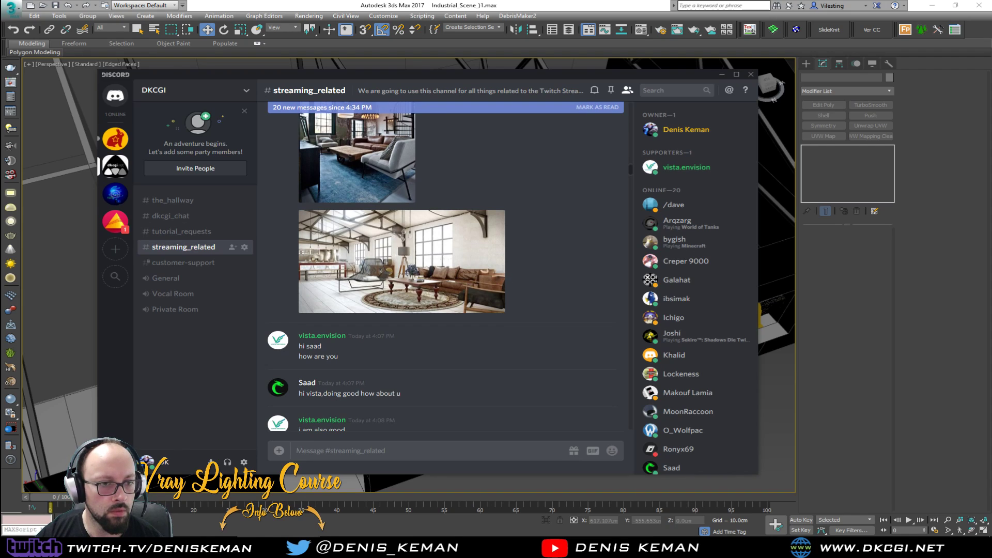
Find the living room image with the grey sofa and yellow cushions, enlarge it and close the preview
scroll(496, 288, "down", 7)
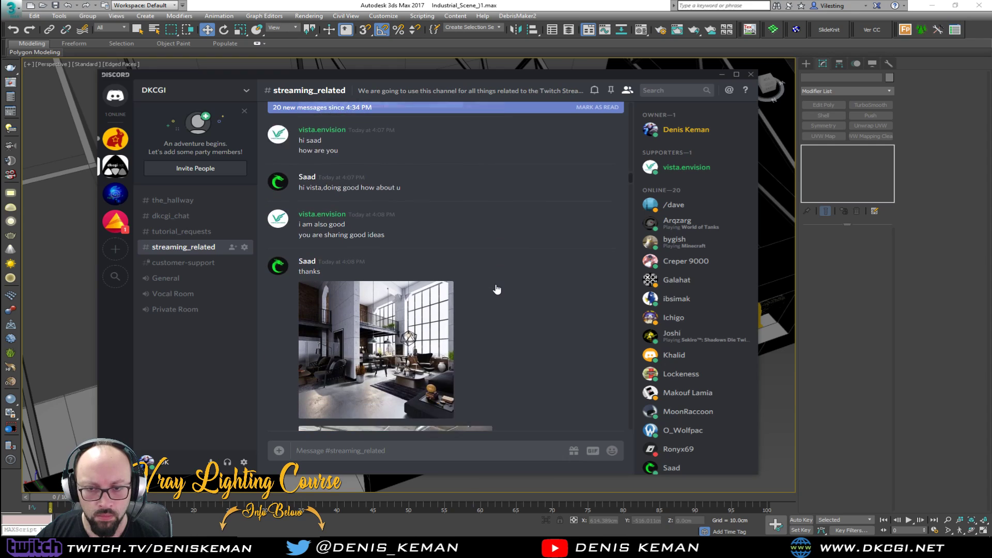
scroll(496, 289, "down", 1)
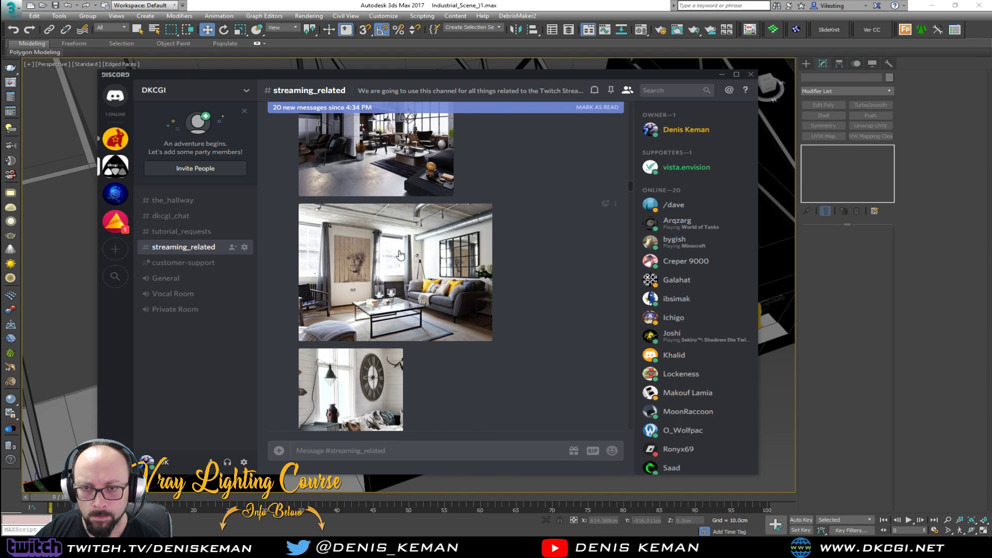
left_click(399, 253)
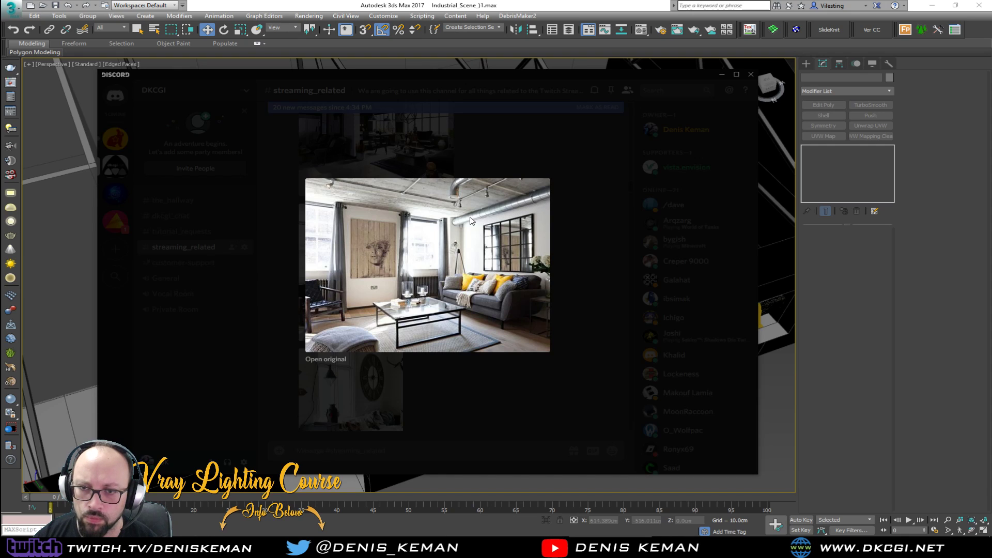
left_click(600, 288)
Enlarge the white room image with the pallet sofa and large wall clock, and close the preview
scroll(517, 305, "down", 3)
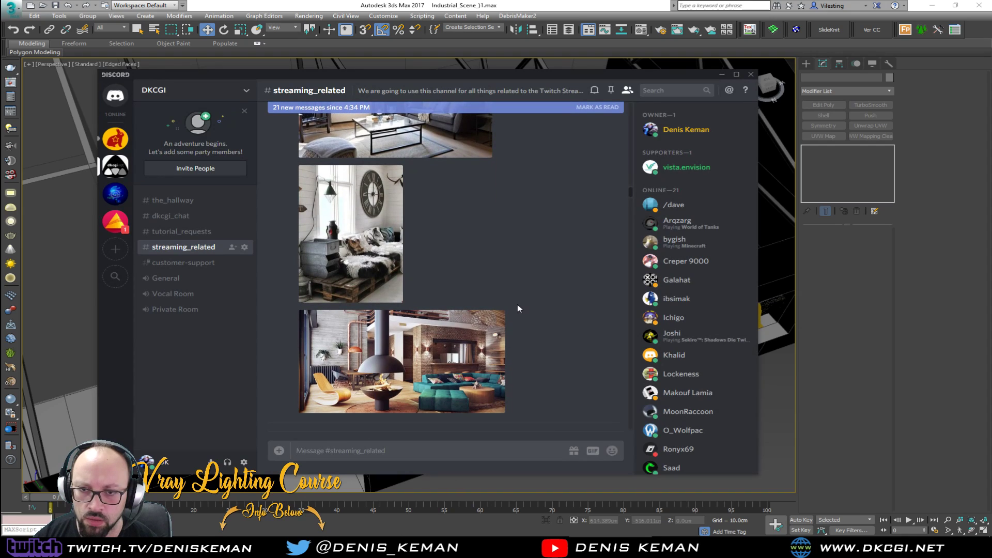
left_click(397, 243)
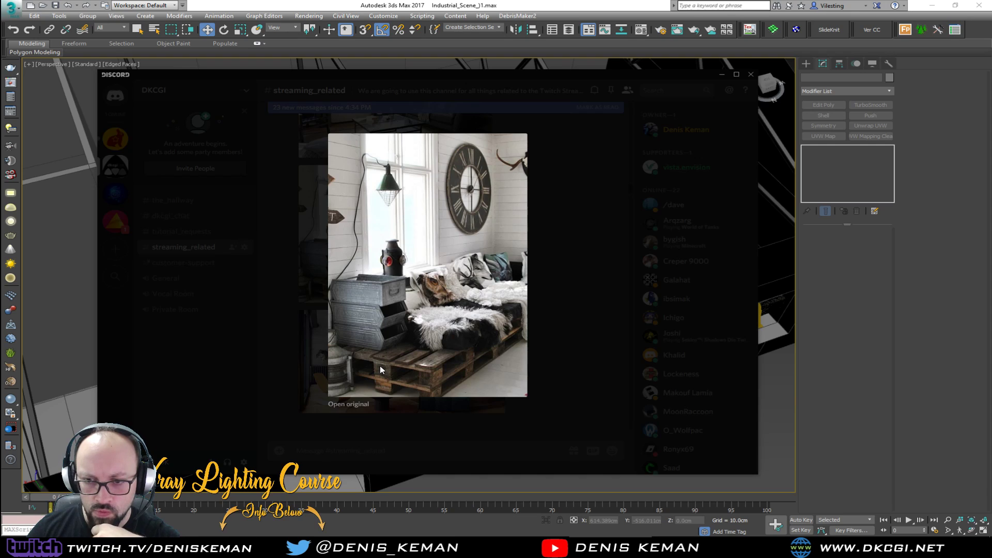
right_click(451, 225)
left_click(465, 243)
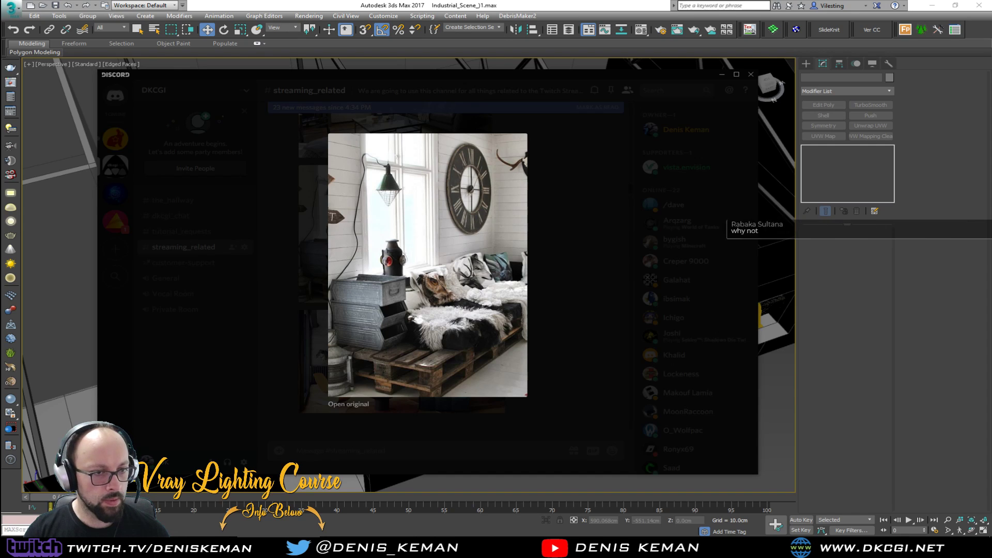
left_click(583, 305)
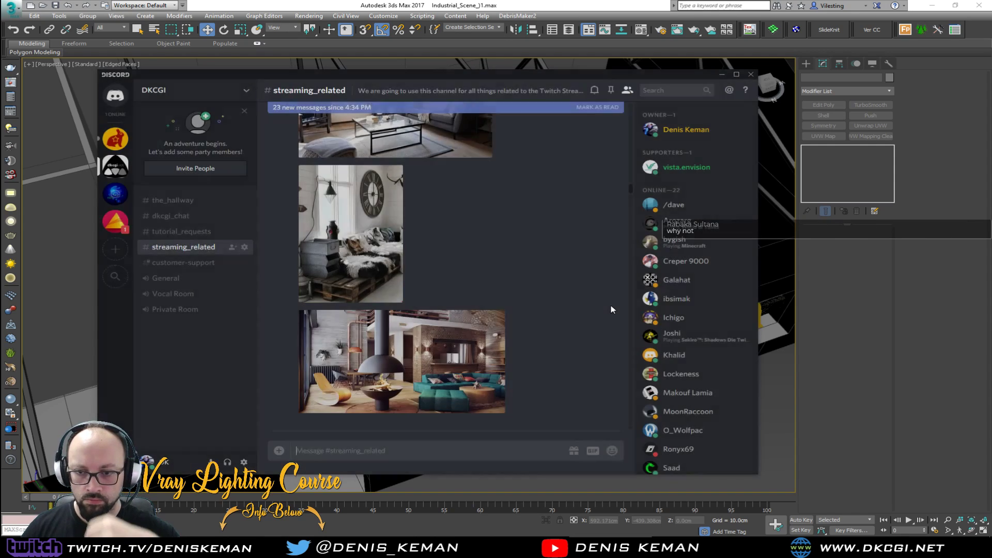
Enlarge the loft kitchen image with the wooden table and yellow stool, close it and browse the other kitchen references
scroll(585, 309, "down", 1)
scroll(586, 310, "down", 4)
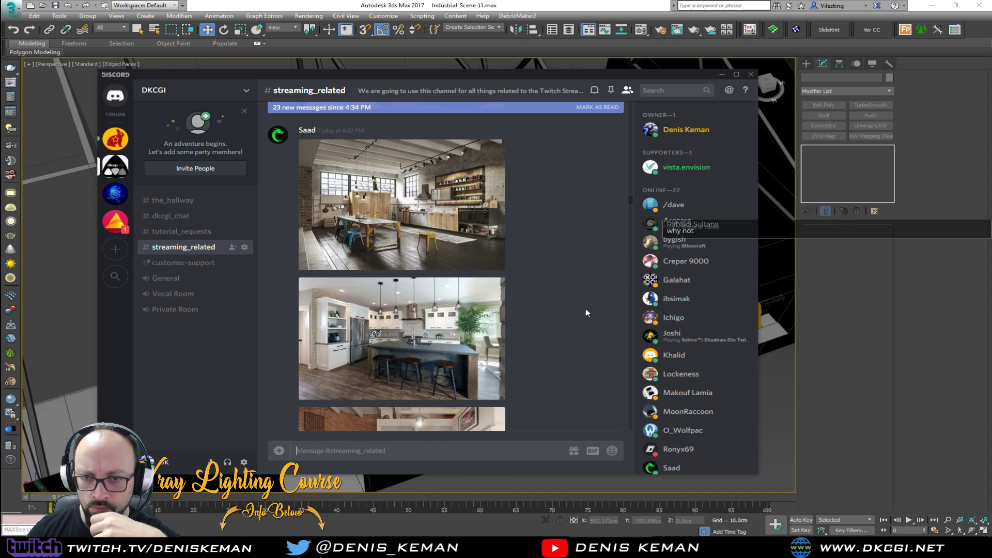
left_click(449, 217)
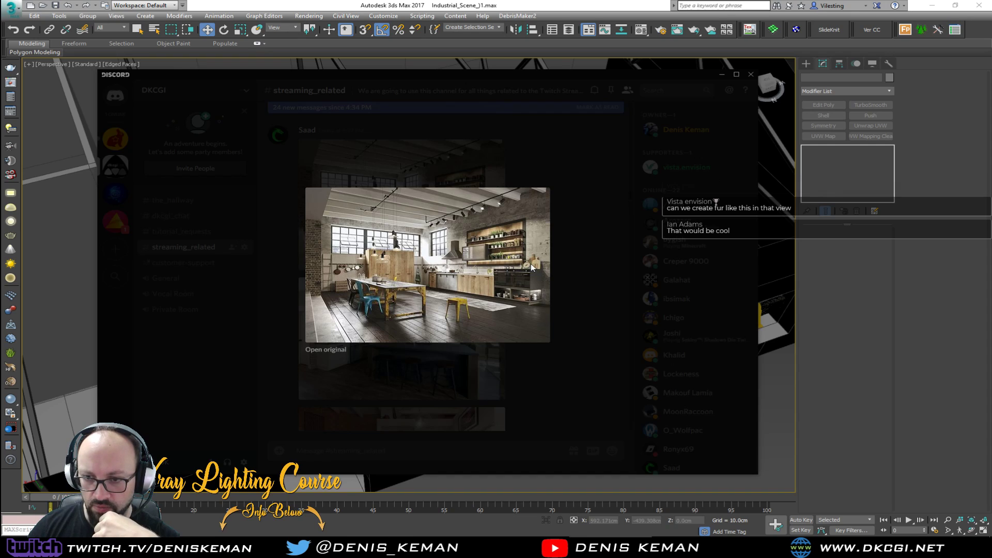
right_click(450, 240)
left_click(523, 248)
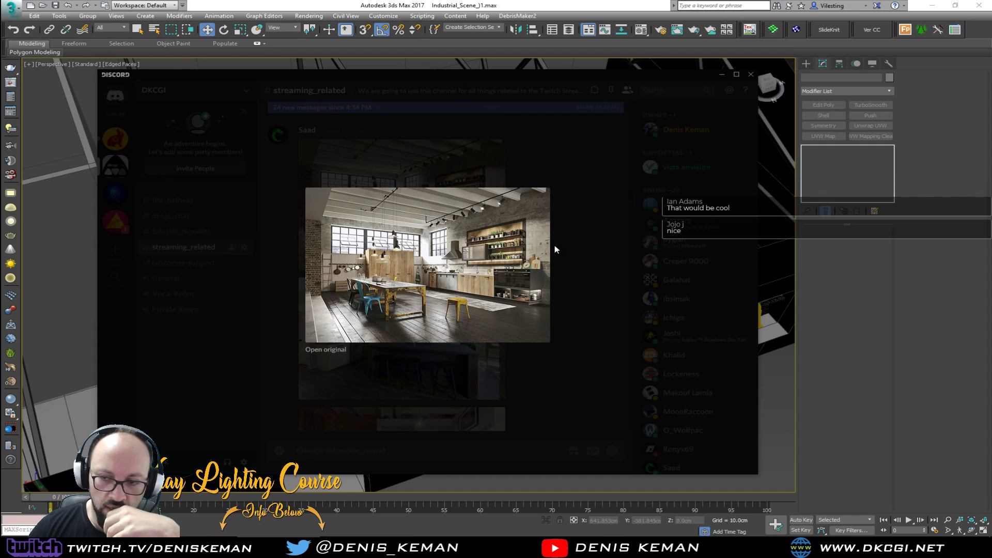
left_click(594, 265)
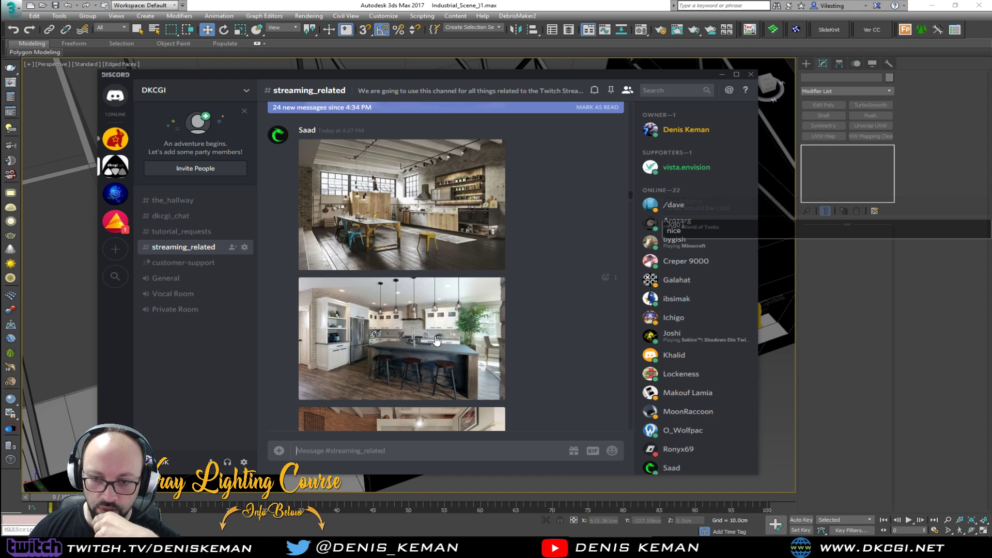
scroll(434, 341, "down", 4)
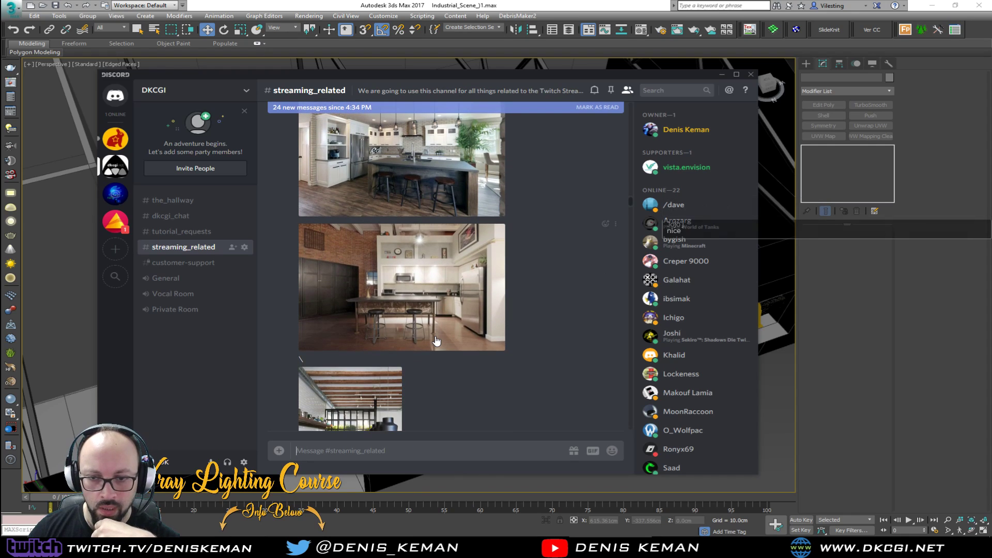
scroll(436, 341, "down", 3)
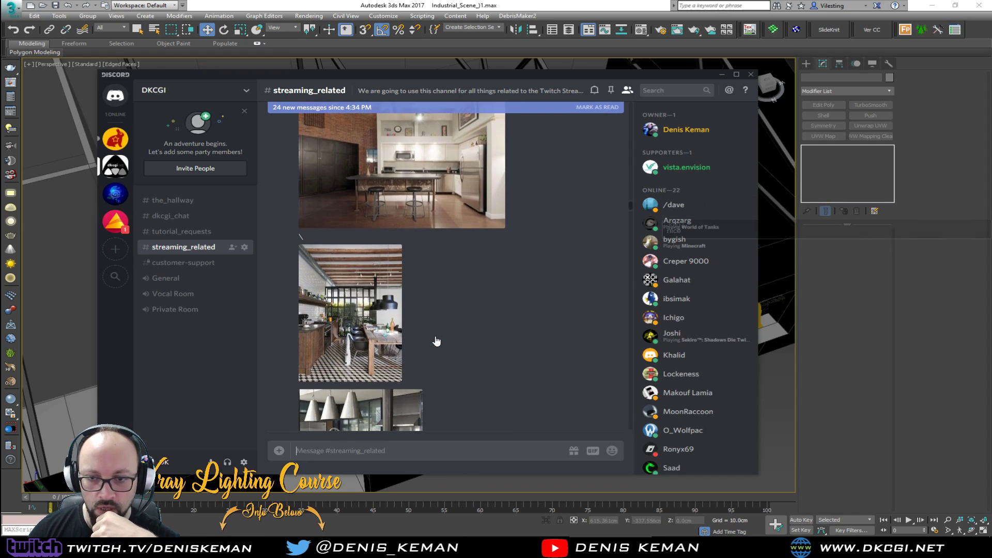
scroll(435, 336, "up", 2)
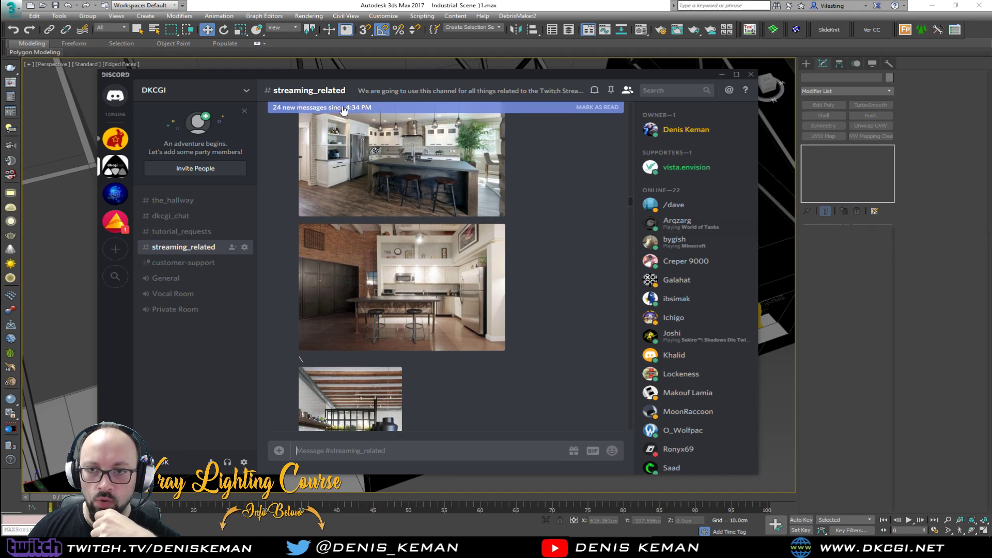
Switch back to 3ds Max and examine the roof trusses and room layout from several angles
left_click(499, 2)
scroll(517, 182, "down", 3)
middle_click_drag(517, 181, 362, 249, "alt")
scroll(400, 242, "up", 4)
middle_click_drag(272, 282, 501, 206, "alt")
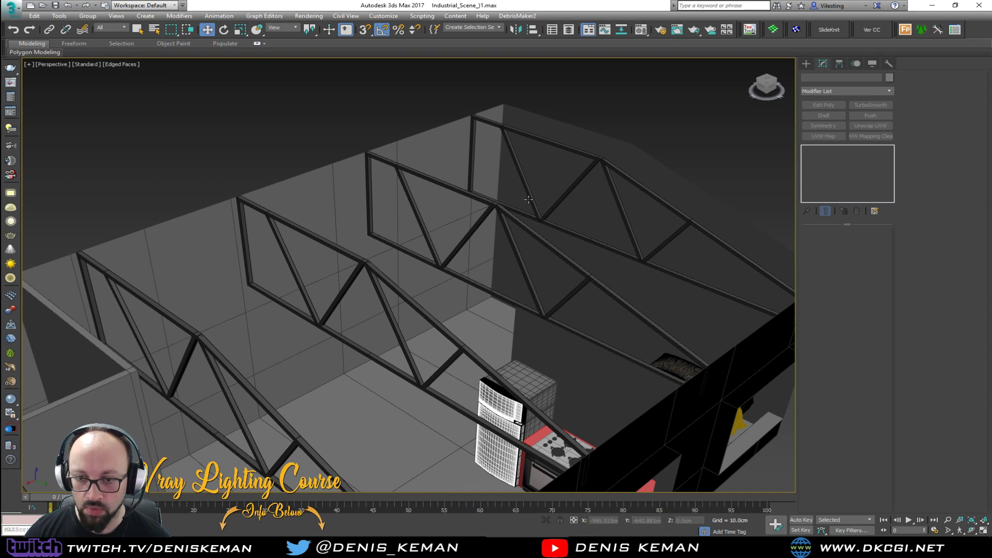
middle_click_drag(247, 298, 517, 233, "alt")
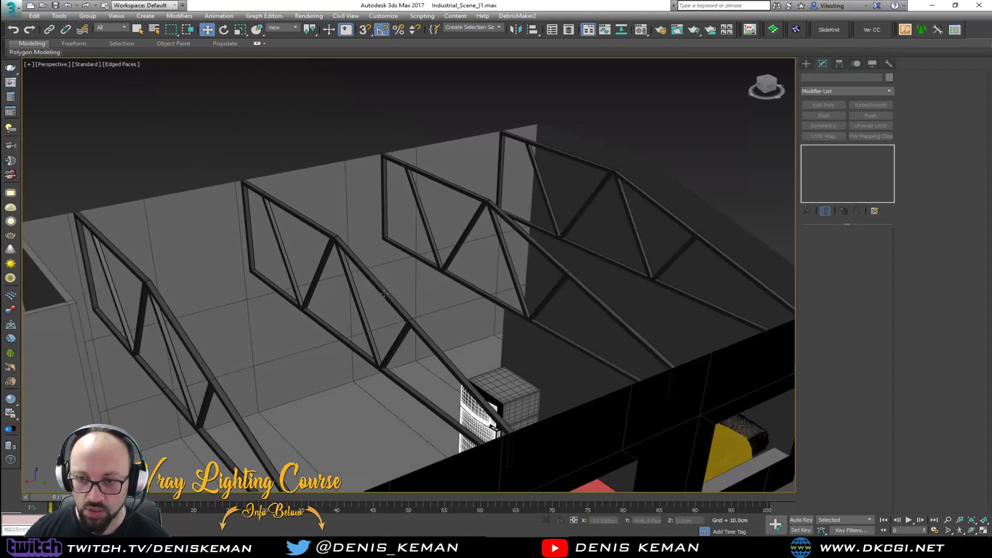
middle_click_drag(550, 195, 532, 160, "alt")
scroll(578, 131, "up", 8)
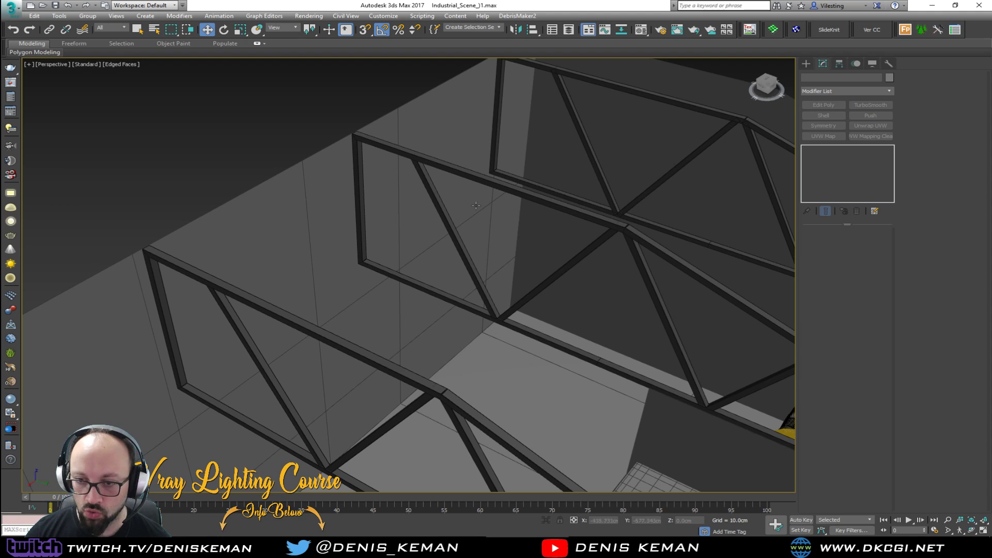
middle_click_drag(478, 206, 360, 282, "alt")
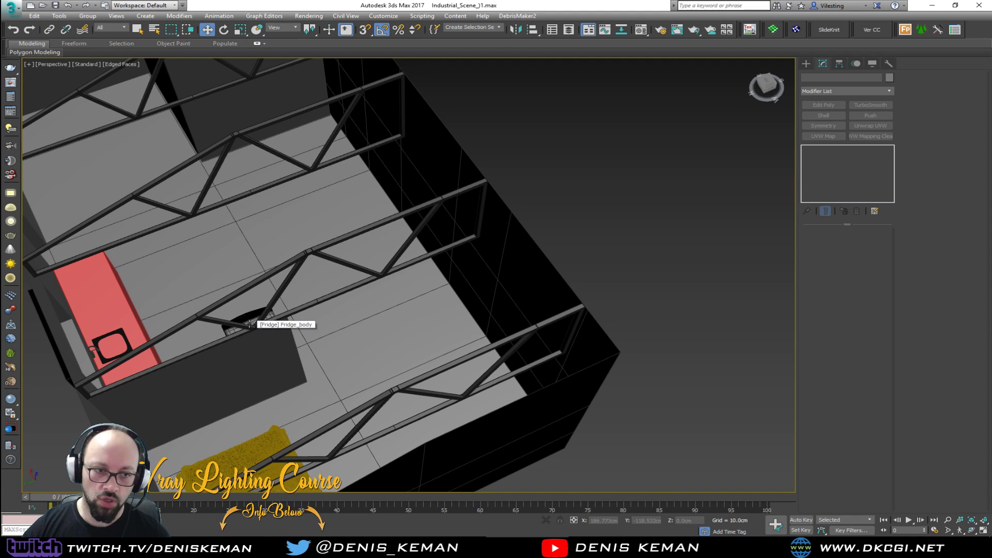
middle_click_drag(249, 324, 546, 304, "alt")
Select the red counter, sink, faucet, stove and fridge together and rotate them 90 degrees about the Z axis
left_click(563, 300)
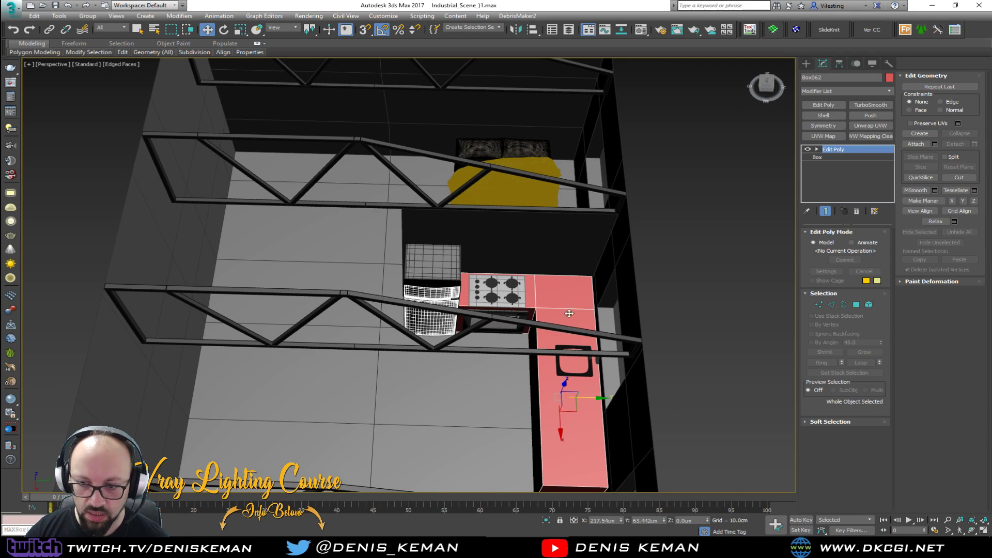
key("e")
right_click(567, 386)
key("Escape")
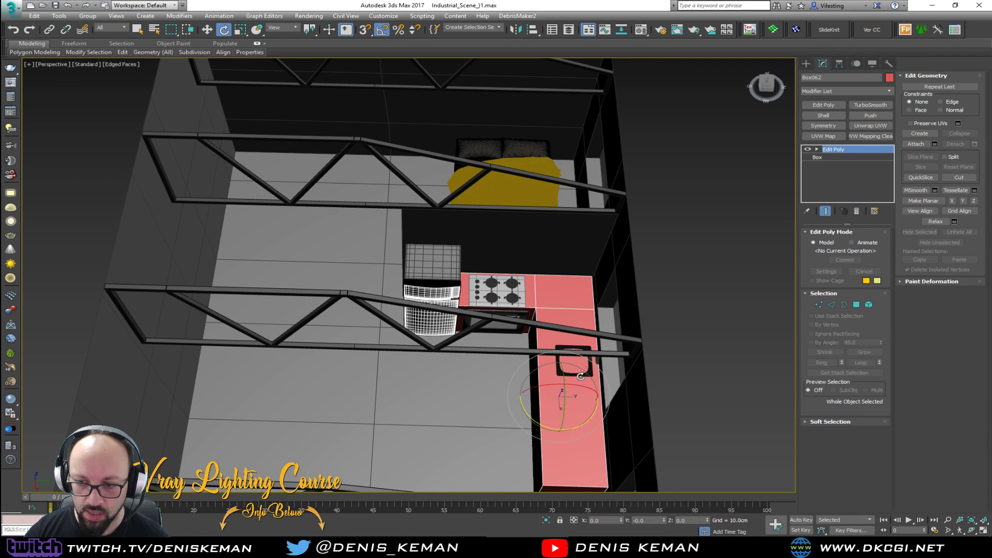
left_click(588, 365, "ctrl")
scroll(594, 360, "up", 5)
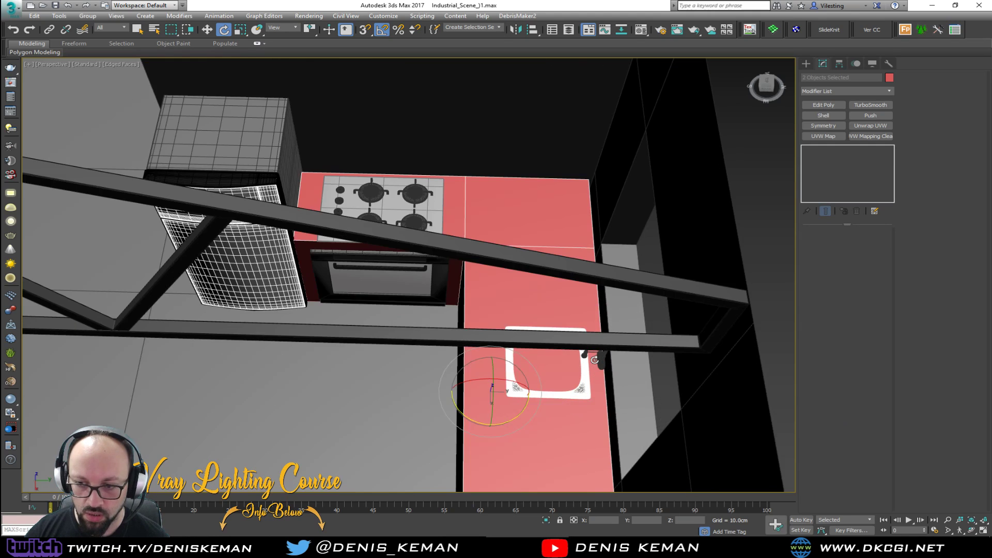
left_click(603, 359, "ctrl")
left_click(310, 164, "ctrl")
left_click(115, 153, "ctrl")
middle_click_drag(289, 217, 459, 277, "alt")
key("w")
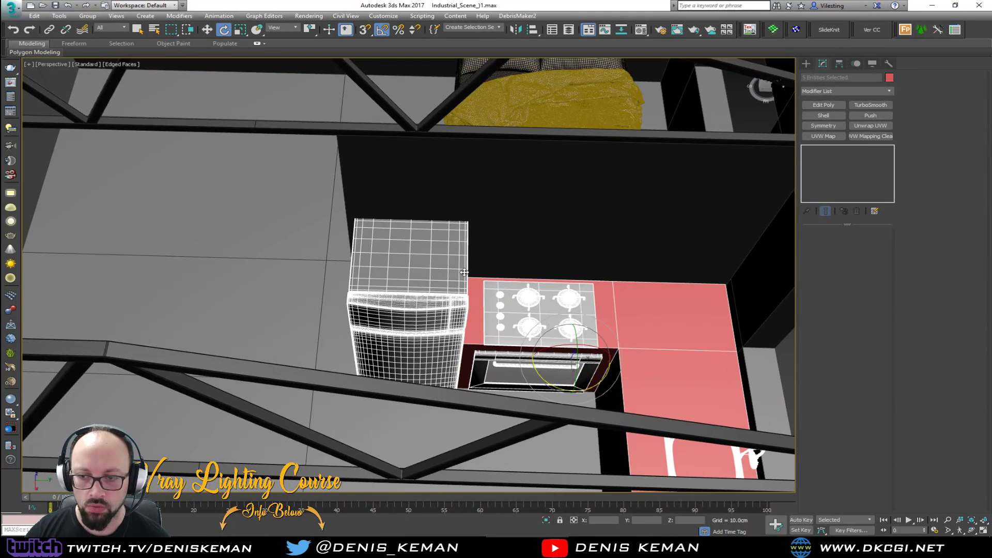
scroll(461, 274, "down", 3)
key("e")
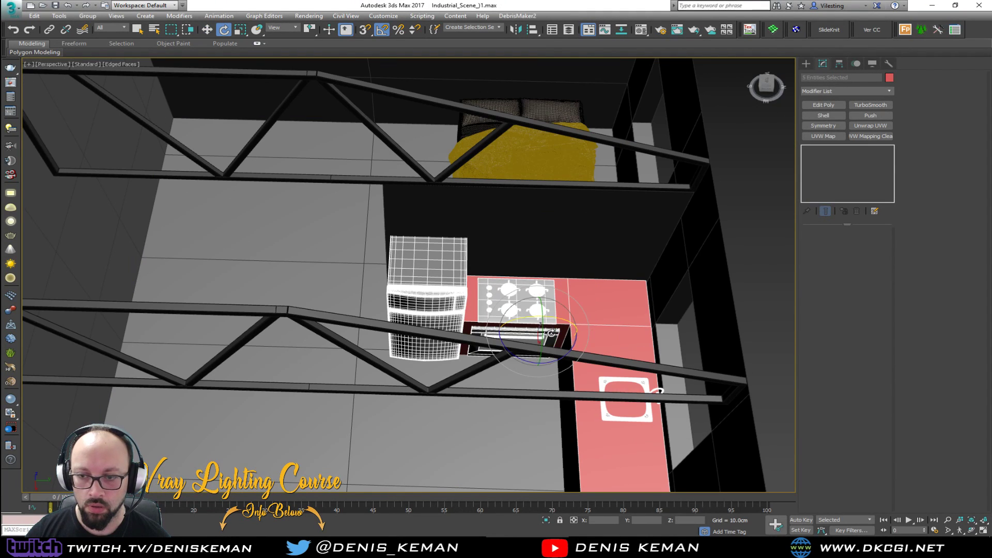
left_click_drag(568, 361, 598, 350)
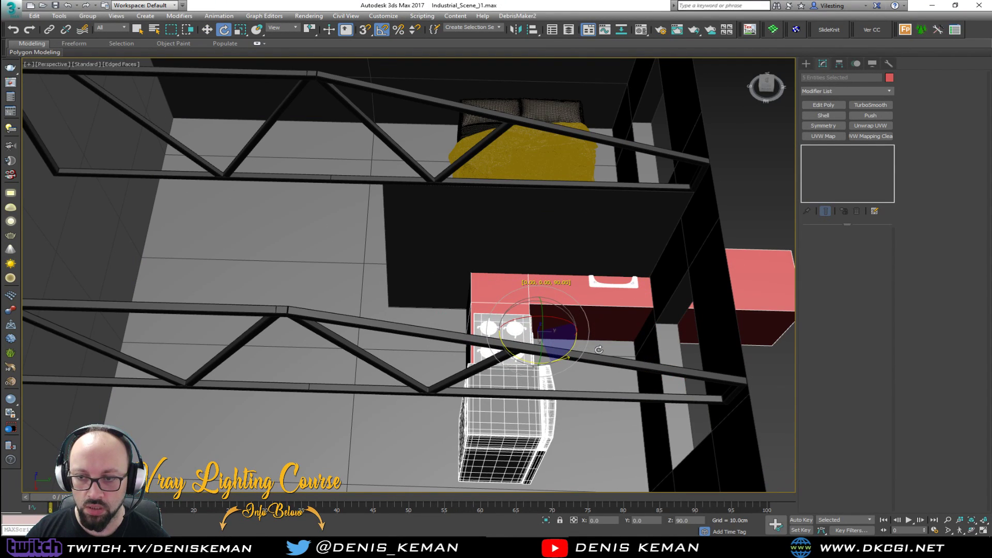
Move the selected kitchen to the opposite side of the loft and rotate it so the long counter follows the wall
key("w")
left_click_drag(540, 331, 224, 151)
scroll(223, 152, "up", 3)
middle_click_drag(345, 202, 350, 273, "alt")
key("e")
left_click_drag(350, 273, 253, 347)
key("w")
middle_click_drag(253, 347, 279, 324, "alt")
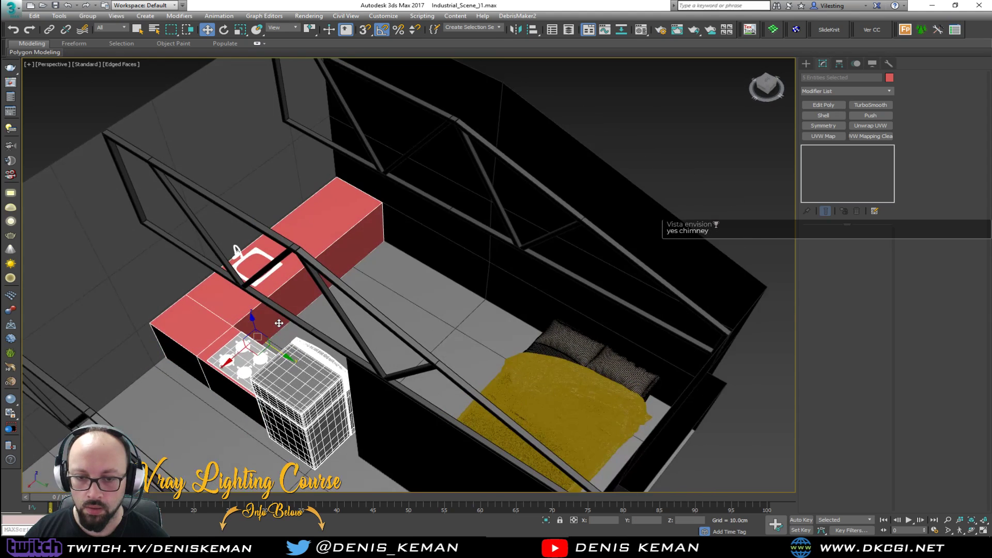
Rotate the stove and fridge together and move them to the far end of the long counter
left_click(247, 351)
left_click(305, 393, "ctrl")
key("e")
left_click_drag(277, 396, 228, 408)
key("w")
left_click_drag(262, 377, 382, 200)
key("z")
middle_click_drag(382, 199, 398, 274, "alt")
Slide the fridge about 5 cm towards the wall and move the stove onto the counter between fridge and sink
left_click(398, 275)
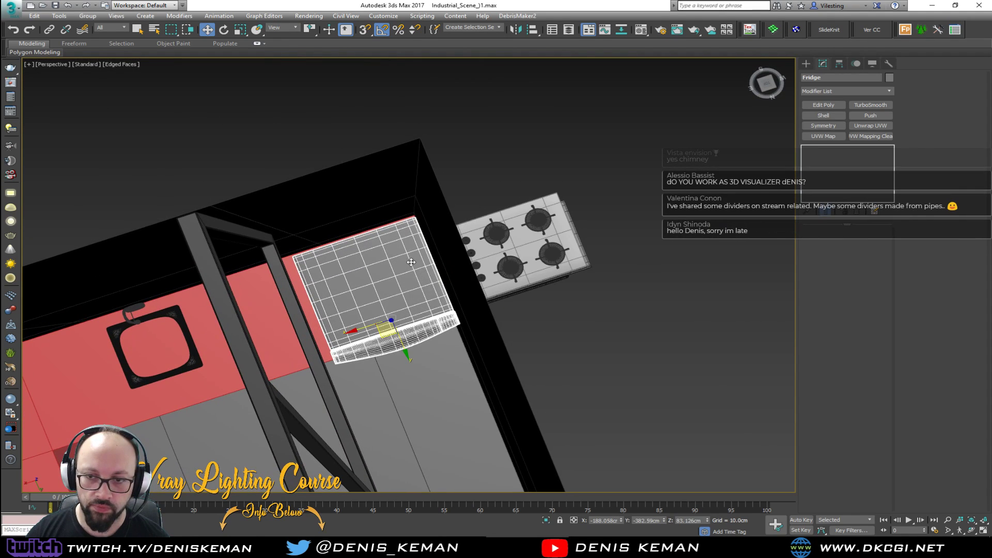
left_click_drag(382, 337, 412, 274)
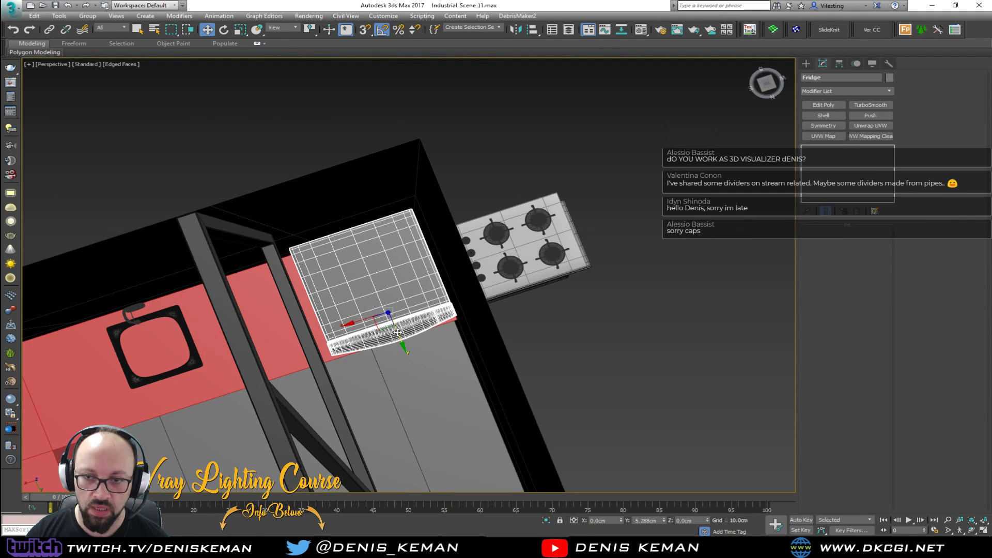
middle_click_drag(413, 272, 499, 222, "alt")
mouse_move(569, 221)
middle_mouse_down("alt")
mouse_move(525, 243)
mouse_move(466, 250)
middle_mouse_up("alt")
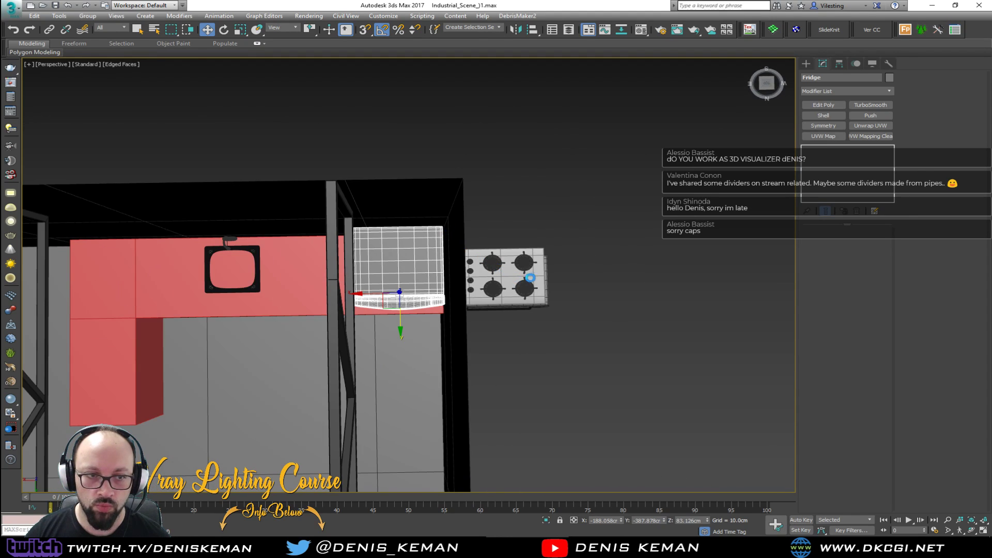
left_click(539, 287)
left_click_drag(471, 282, 267, 279)
Select the sink and faucet and shift them along the counter, clear of the stove
middle_click_drag(266, 279, 402, 354, "alt")
left_click(383, 398)
middle_click_drag(520, 332, 367, 291)
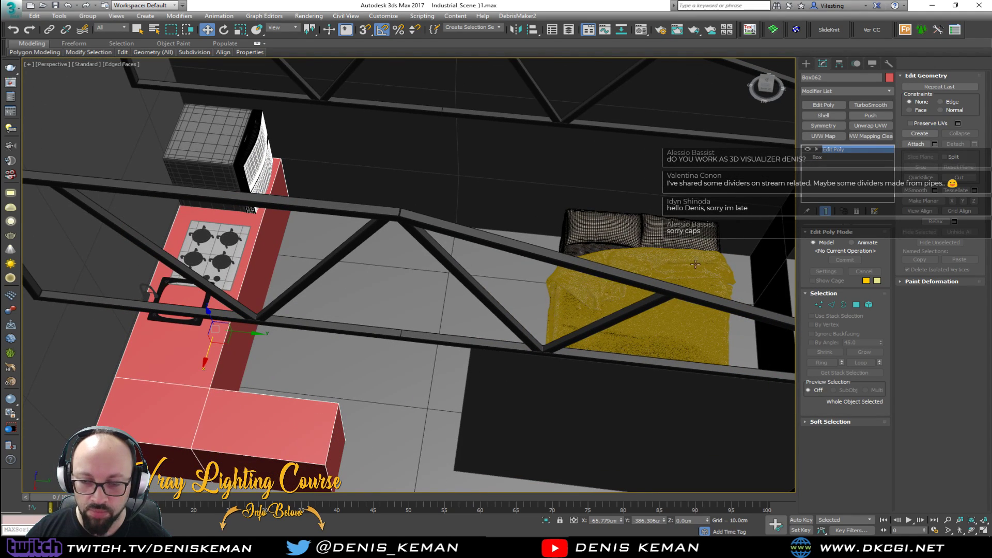
middle_click_drag(207, 221, 379, 223)
middle_click_drag(379, 223, 378, 298, "alt")
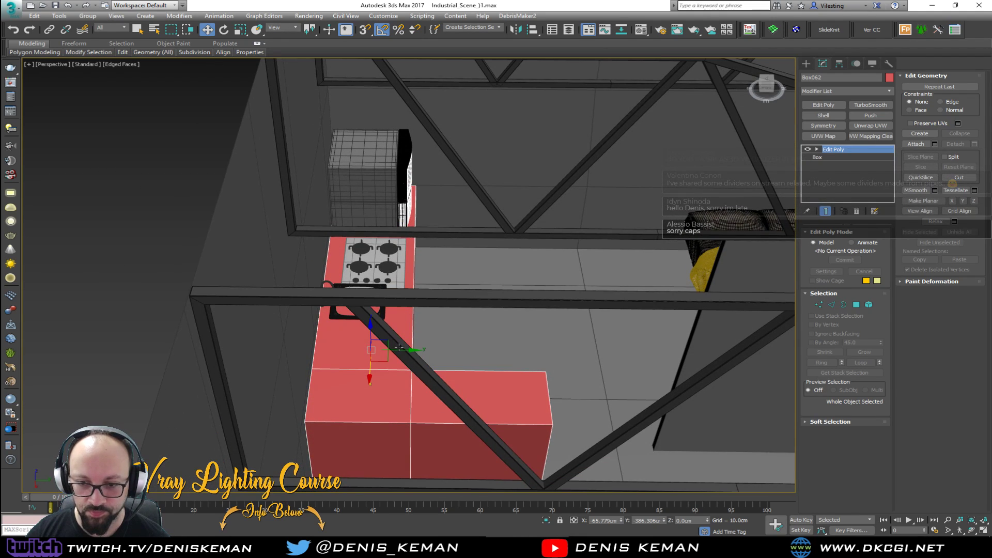
left_click_drag(399, 347, 397, 352)
middle_click_drag(397, 352, 377, 264, "alt")
left_click(381, 262)
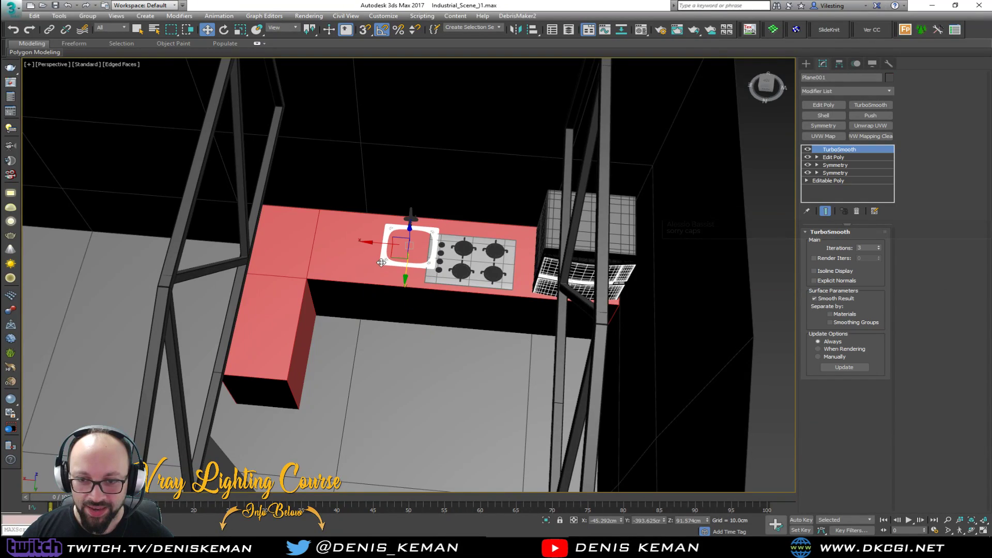
left_click(411, 214, "ctrl")
left_click_drag(379, 221, 354, 221)
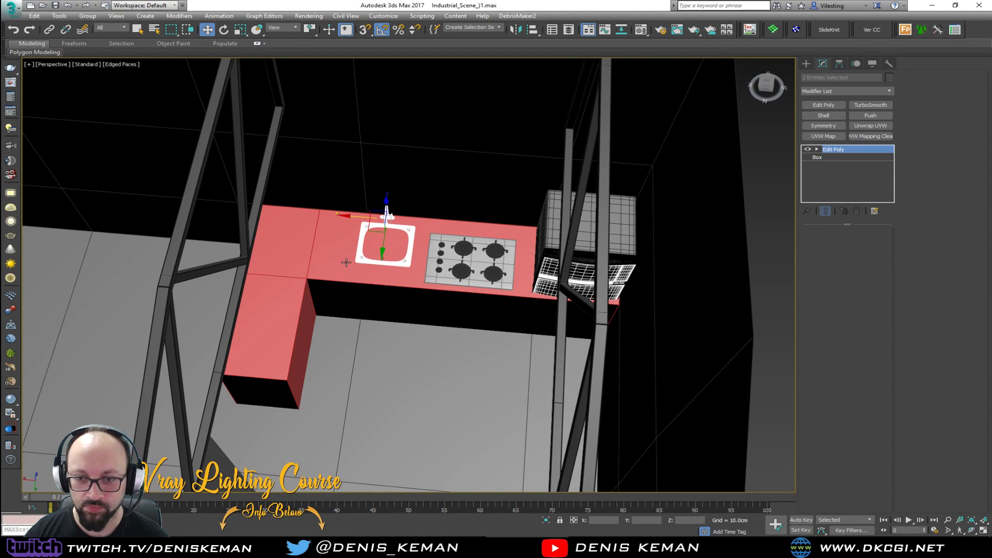
Delete the polygons of the counter's projecting leg and cap the open border left in the front face
left_click(346, 263)
middle_click_drag(346, 262, 298, 274, "alt")
key("4")
left_click_drag(220, 188, 306, 315)
key("Delete")
key("3")
left_click(368, 199)
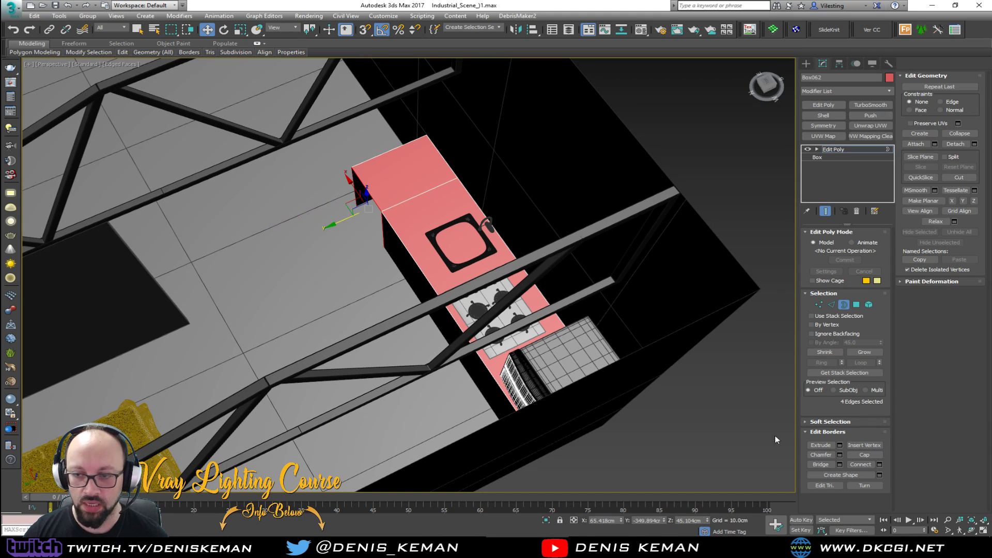
left_click(860, 455)
Select the counter's two front polygons and move them about 7.5 cm back towards the wall, clear of the oven door
middle_click_drag(419, 261, 495, 290, "alt")
key("4")
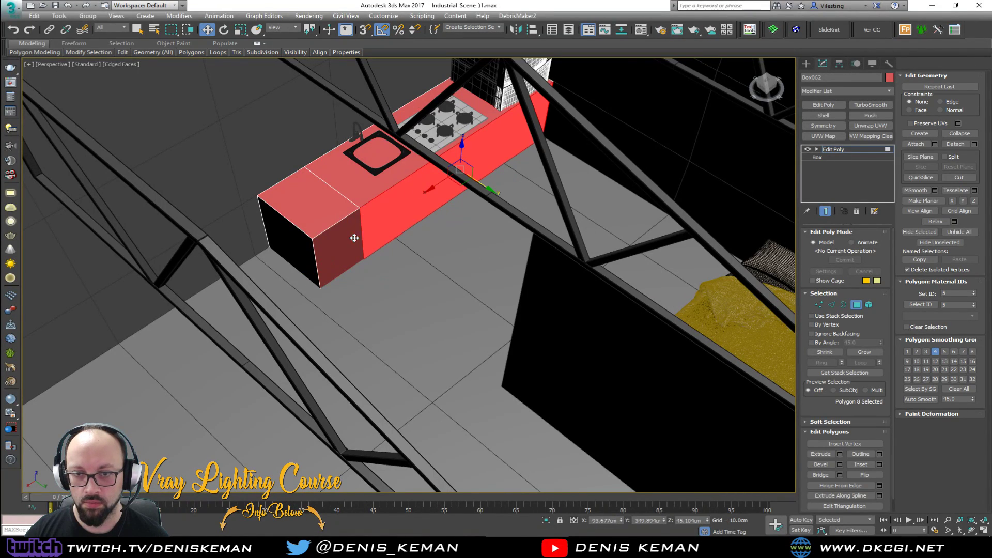
left_click(353, 237, "ctrl")
left_click(422, 226)
scroll(405, 205, "up", 4)
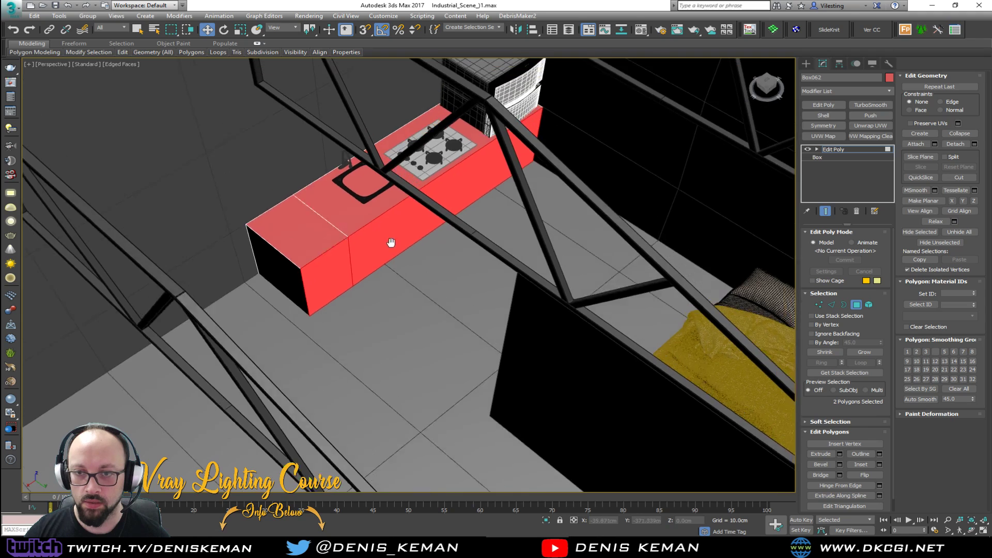
key("ctrl+z")
left_click_drag(406, 300, 397, 294)
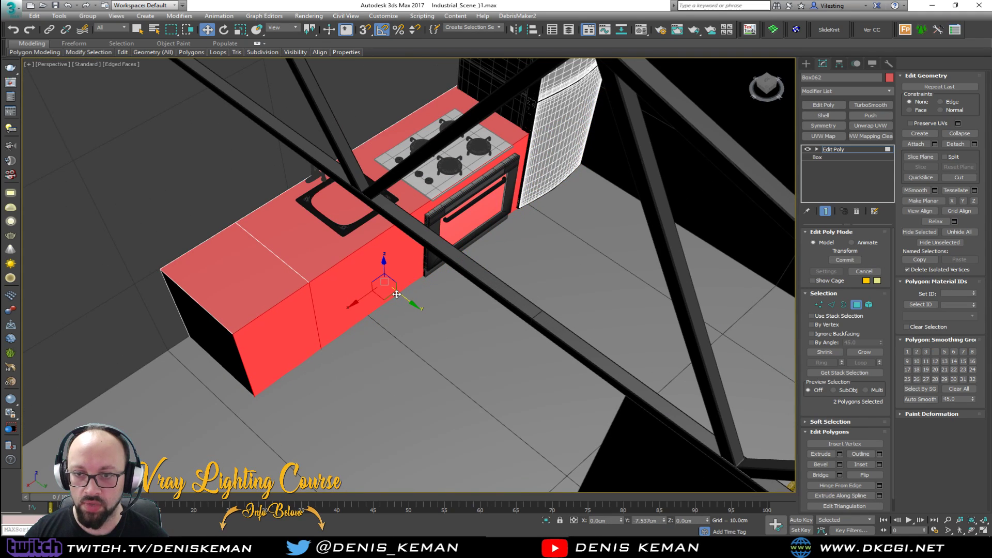
key("shift+z")
left_click(855, 305)
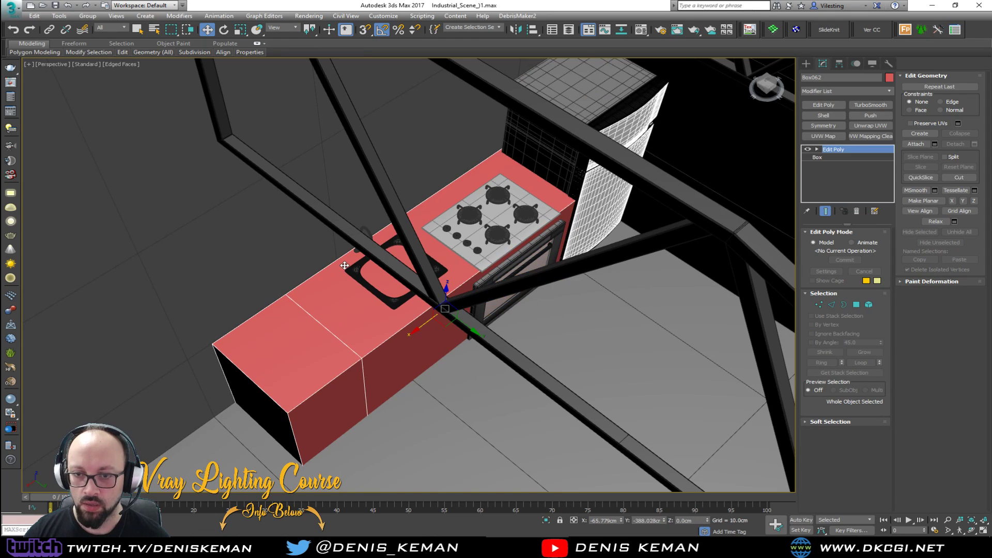
Delete the polygons of the counter's end section beyond the dividing edge, on the side away from the fridge
scroll(471, 235, "down", 3)
left_click_drag(470, 295, 410, 334)
middle_click_drag(410, 334, 413, 290, "alt")
scroll(324, 296, "down", 3)
left_click(603, 294)
scroll(352, 299, "down", 5)
scroll(351, 299, "up", 5)
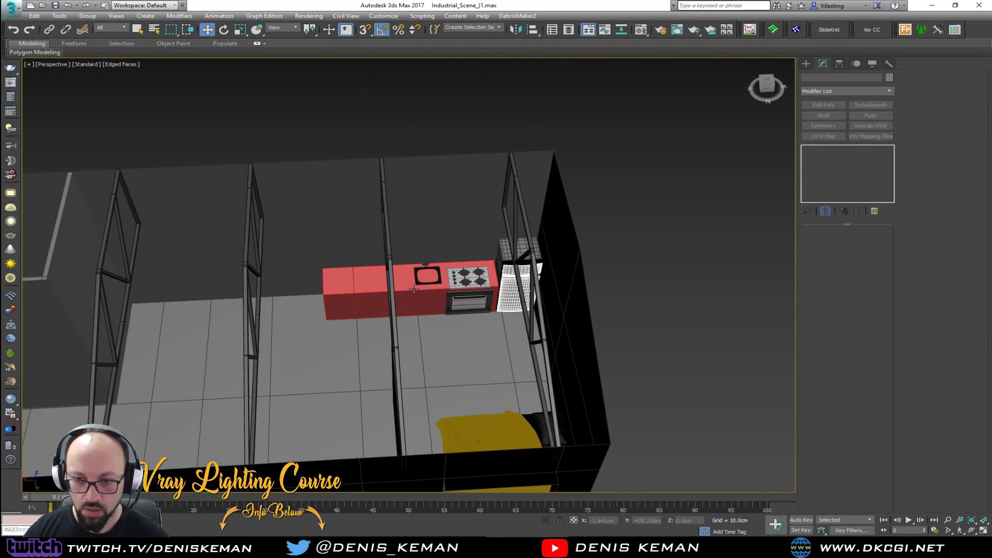
left_click(413, 288)
scroll(366, 302, "up", 3)
key("3")
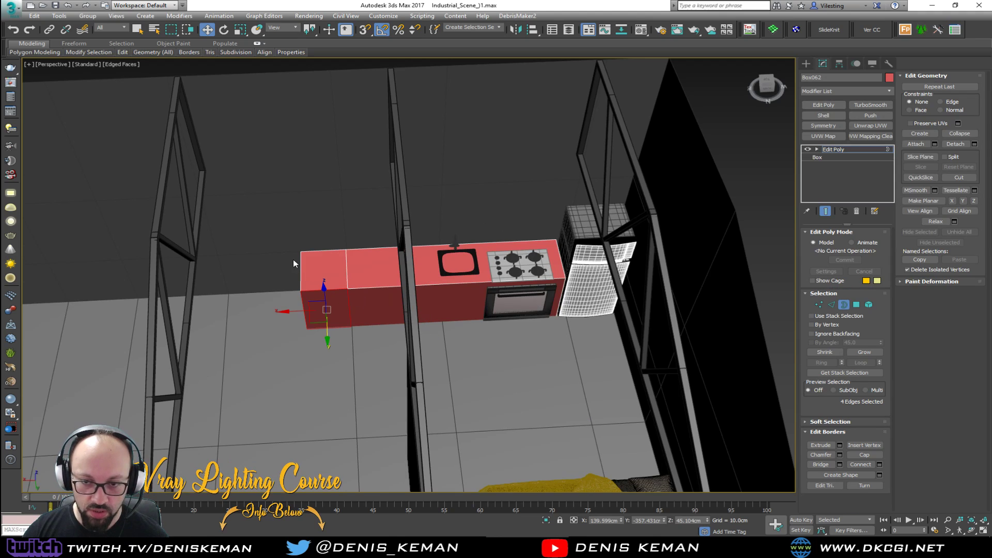
left_click_drag(324, 337, 327, 360)
key("4")
left_click_drag(236, 197, 339, 363)
key("Delete")
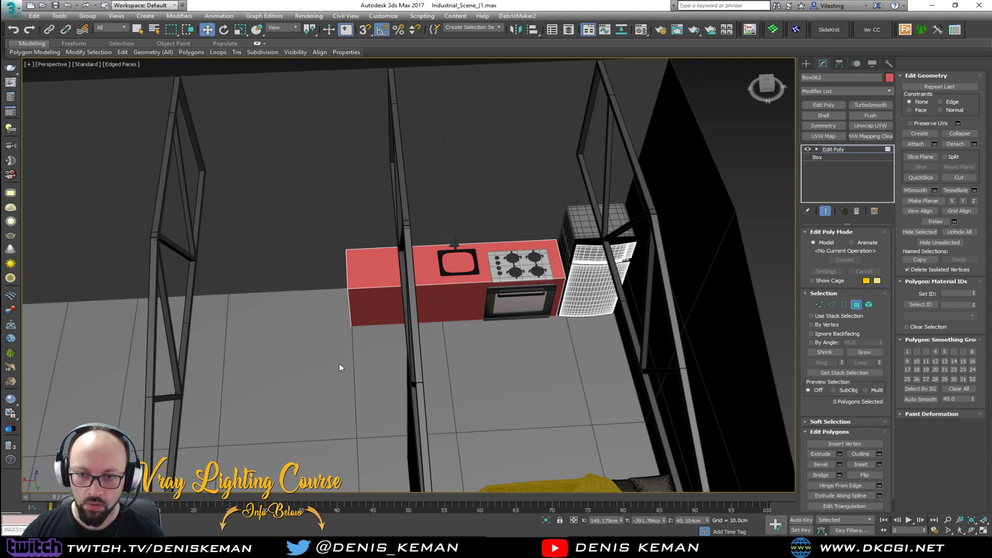
Cap the open border at the shortened end of the counter
key("3")
left_click(348, 291)
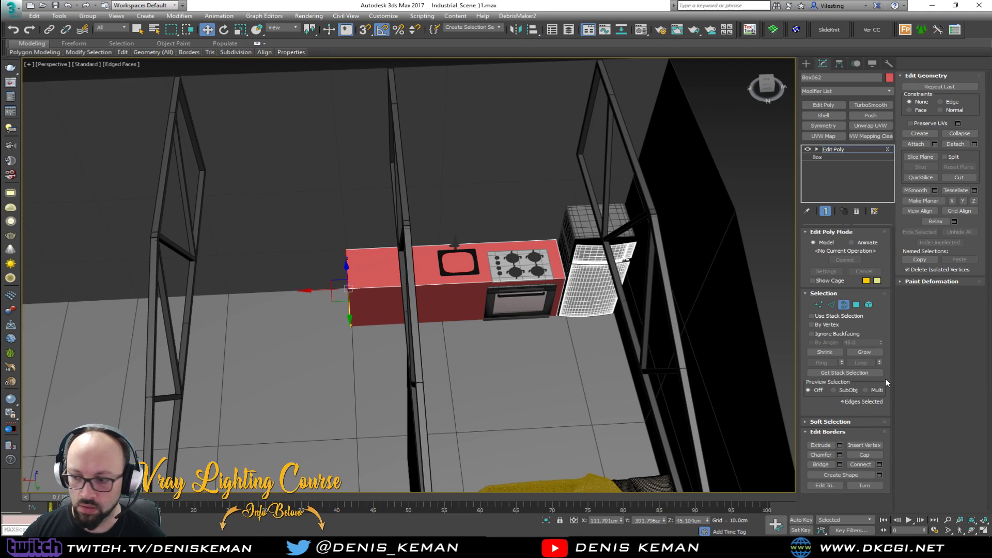
left_click(865, 454)
scroll(440, 280, "down", 3)
middle_click_drag(440, 280, 527, 289, "alt")
left_click(847, 304)
Select the bedroom partition wall and the roof truss above it and move both along X to the counter's free end
middle_click_drag(320, 290, 271, 323, "alt")
left_click(541, 216)
middle_click_drag(540, 216, 477, 207, "alt")
left_click(483, 181)
key("alt+w")
scroll(271, 177, "up", 2)
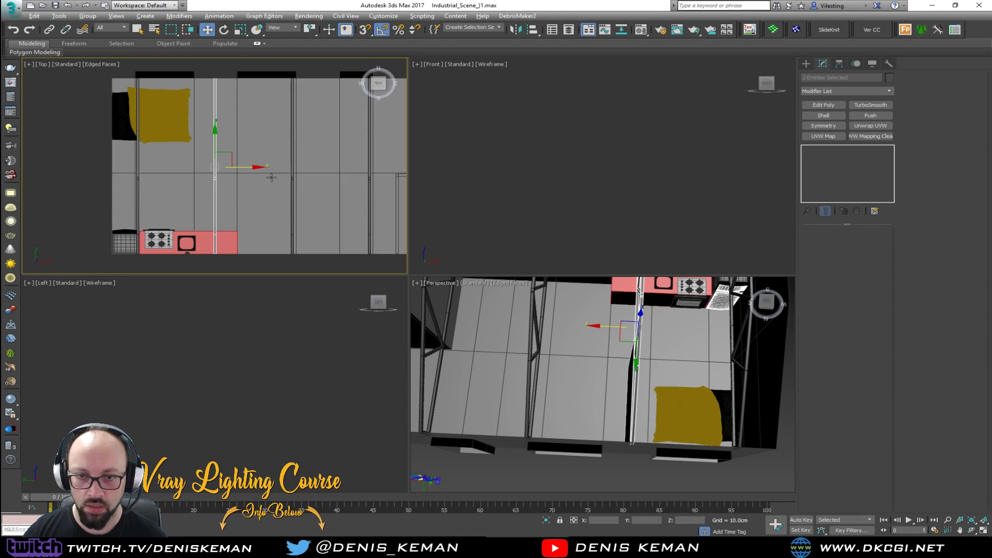
key("alt+w")
left_click_drag(446, 279, 488, 277)
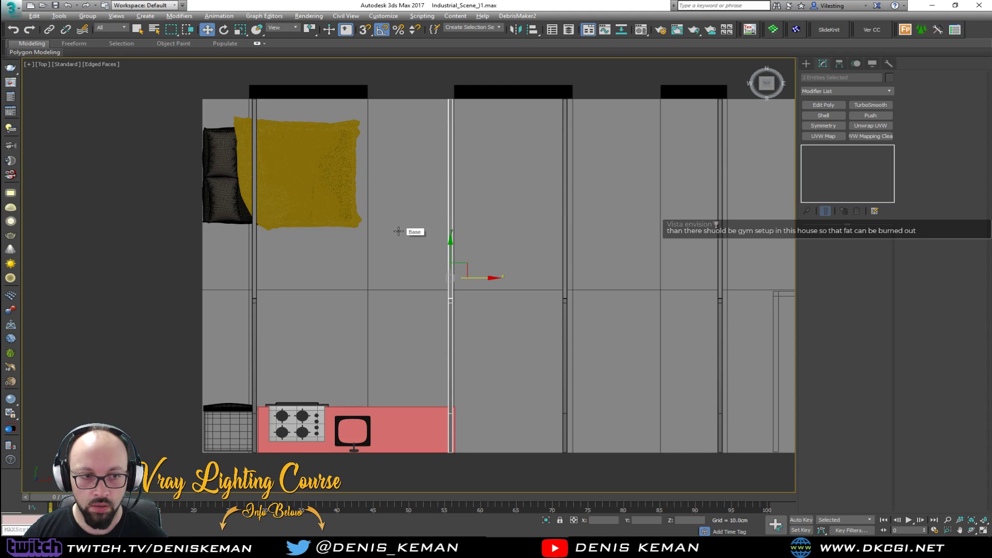
key("alt+w")
middle_click(518, 349)
key("alt+w")
middle_click_drag(518, 349, 570, 183, "alt")
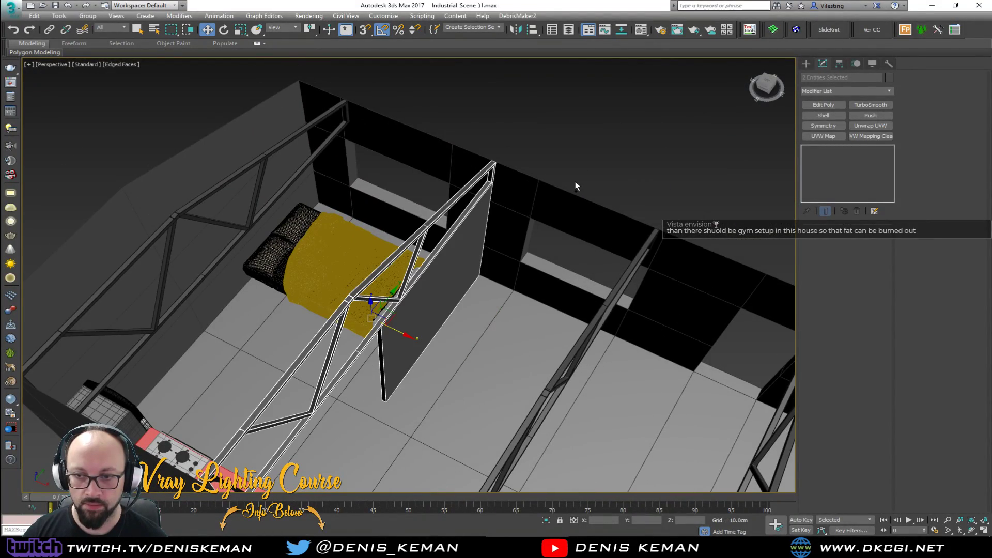
left_click(582, 128)
Try to measure the building's long outer wall with a Tape helper
middle_click_drag(582, 128, 374, 245, "alt")
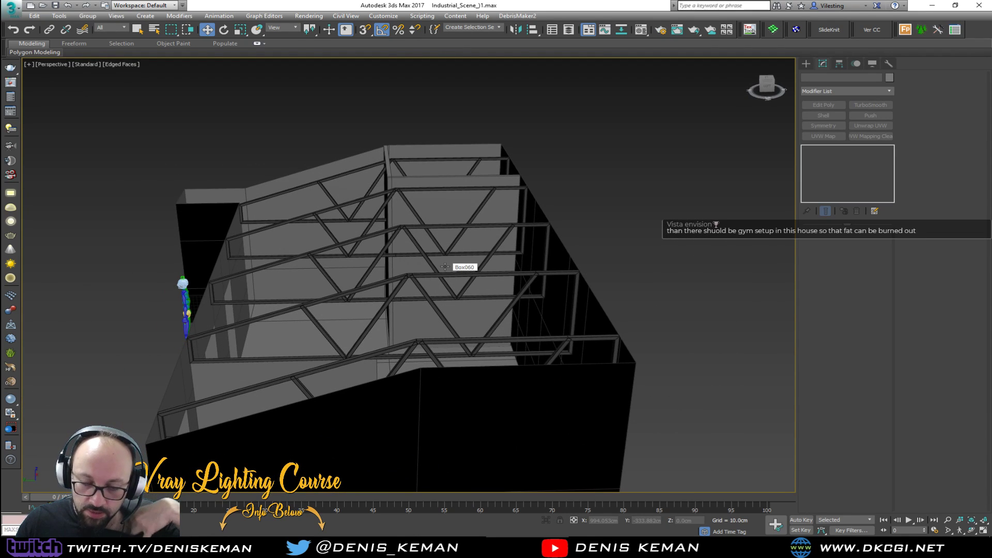
scroll(445, 265, "up", 12)
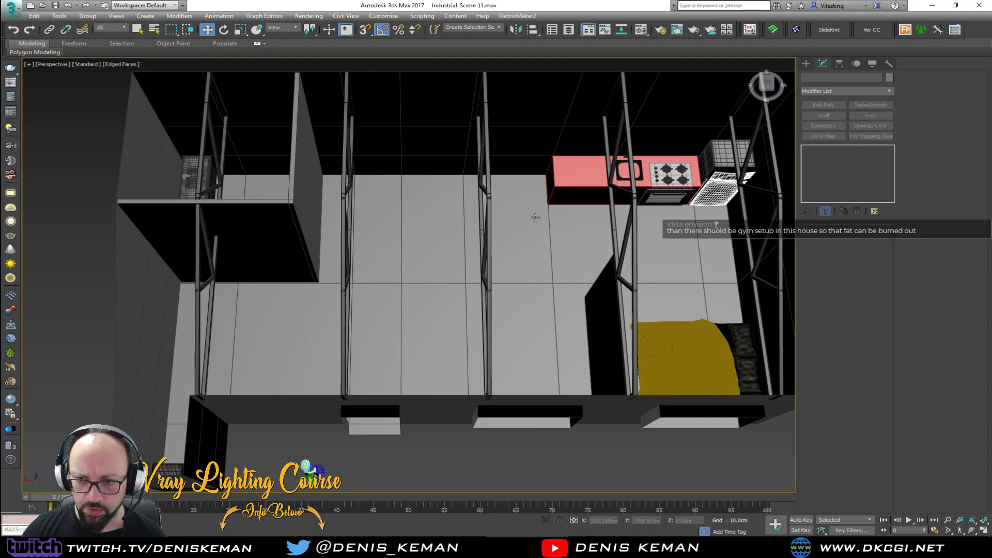
middle_click_drag(535, 217, 508, 240, "alt")
left_click(812, 63)
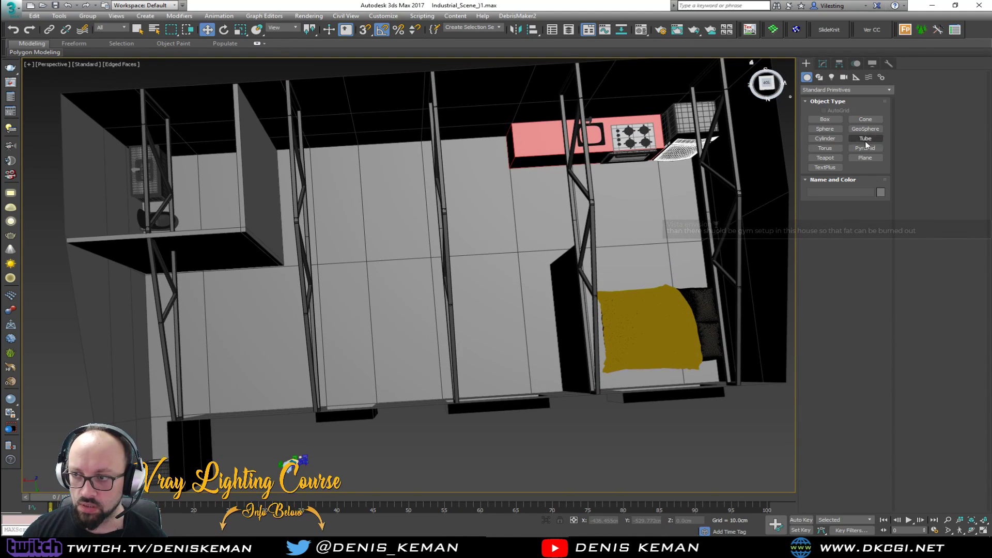
left_click(819, 77)
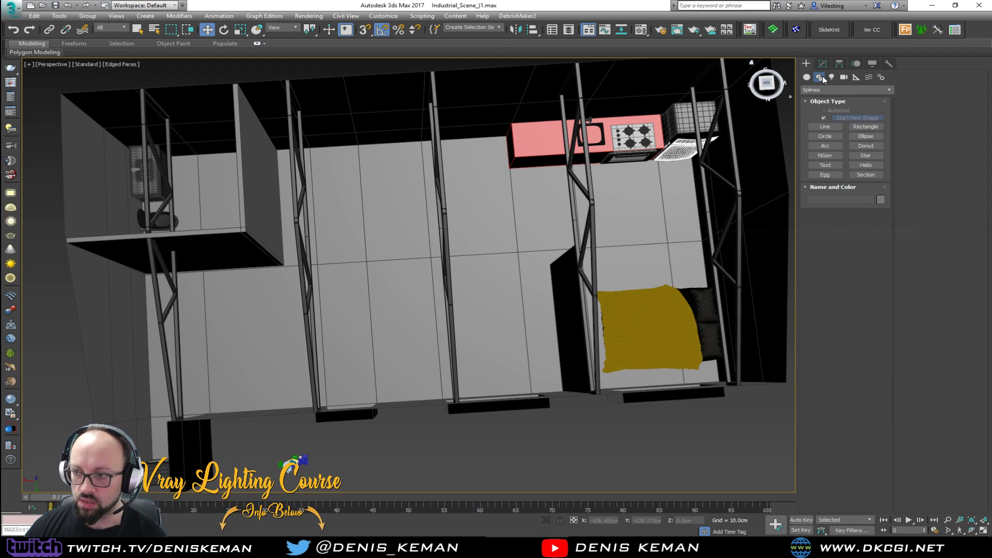
left_click(855, 77)
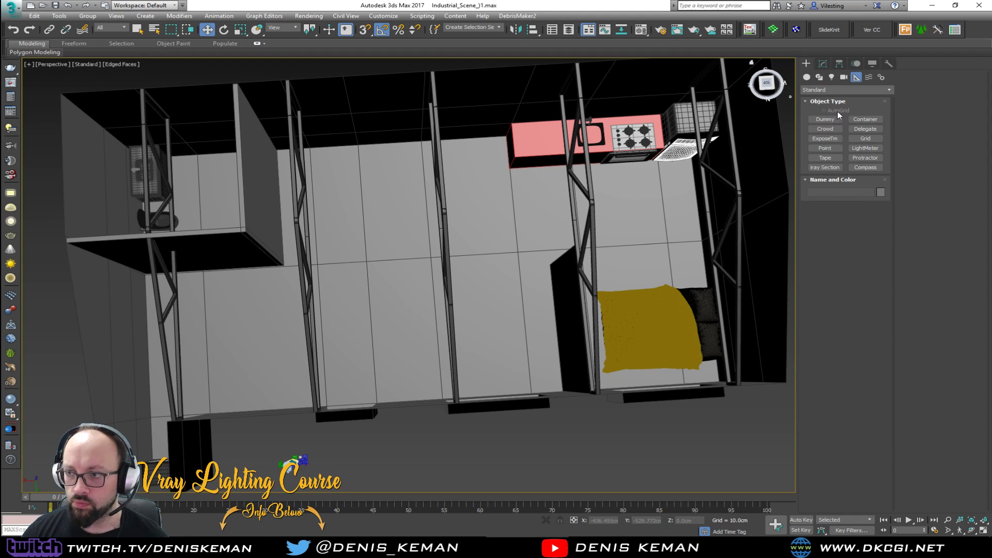
left_click(825, 158)
middle_click_drag(268, 320, 254, 280)
scroll(253, 280, "down", 3)
middle_click_drag(292, 155, 233, 391, "alt")
left_click_drag(247, 398, 648, 428)
mouse_move(661, 344)
middle_mouse_down("alt")
mouse_move(626, 324)
mouse_move(560, 350)
mouse_move(645, 352)
middle_mouse_up("alt")
key("Delete")
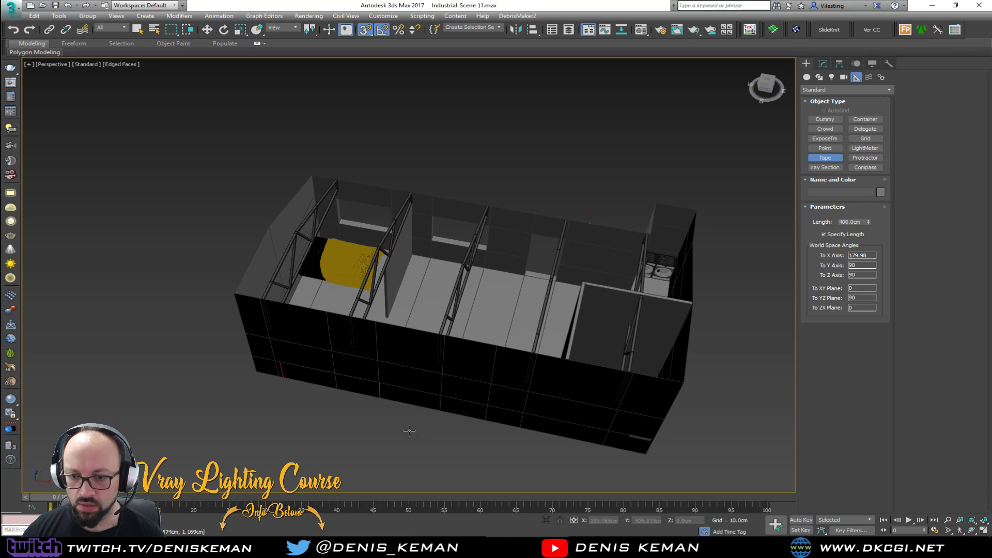
right_click(473, 446)
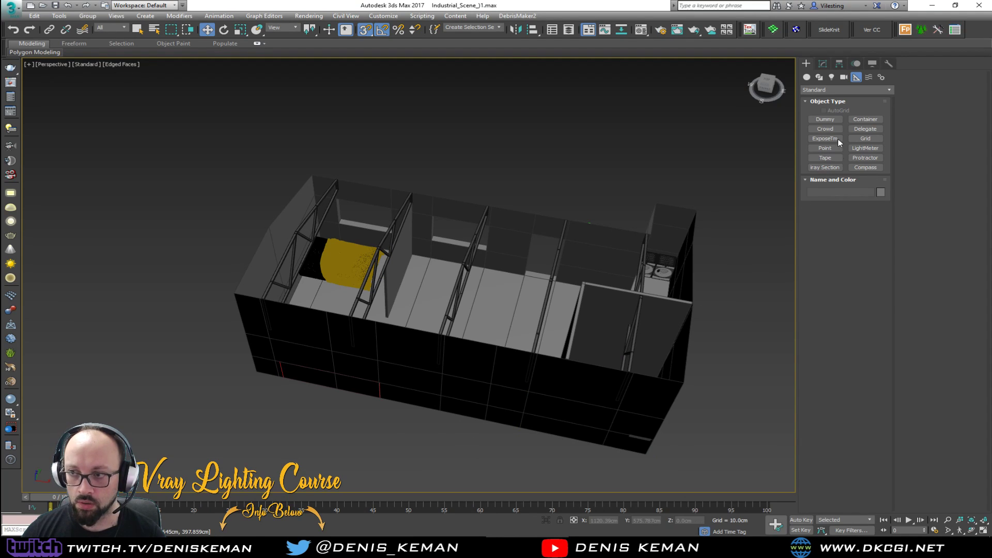
Measure the long outer wall corner to corner with a Tape, Specify Length turned off, and delete the tape
left_click(831, 159)
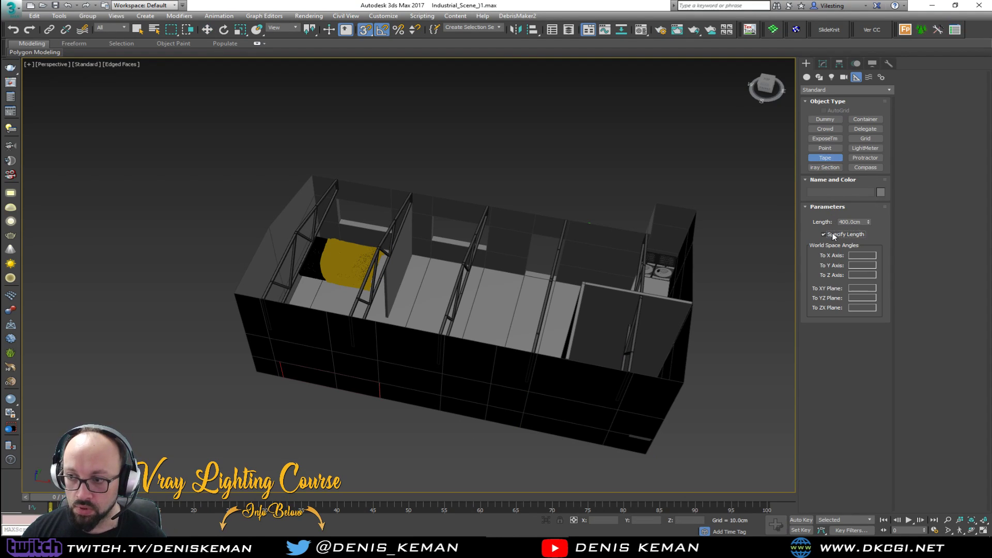
left_click_drag(256, 379, 646, 456)
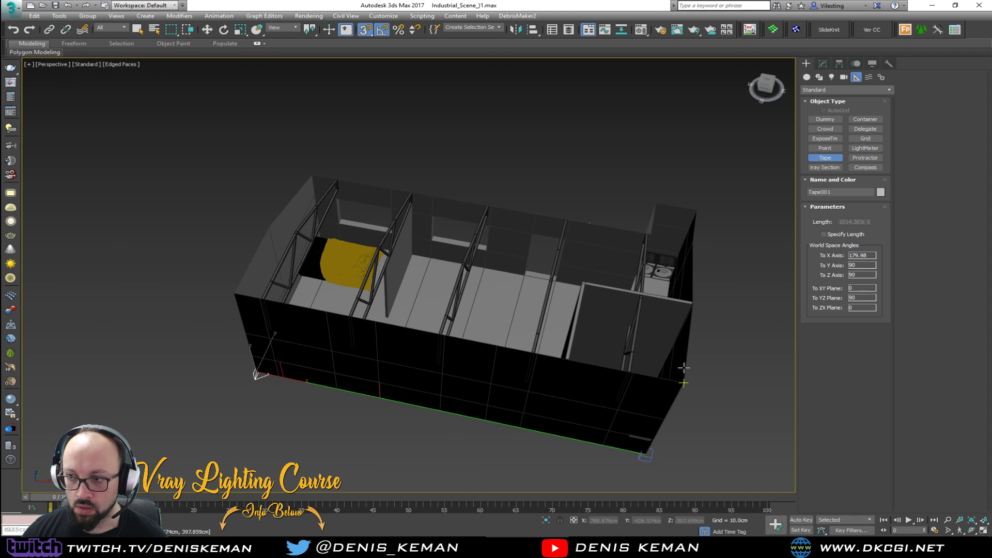
middle_click_drag(628, 304, 506, 161, "alt")
middle_click_drag(554, 227, 446, 221, "alt")
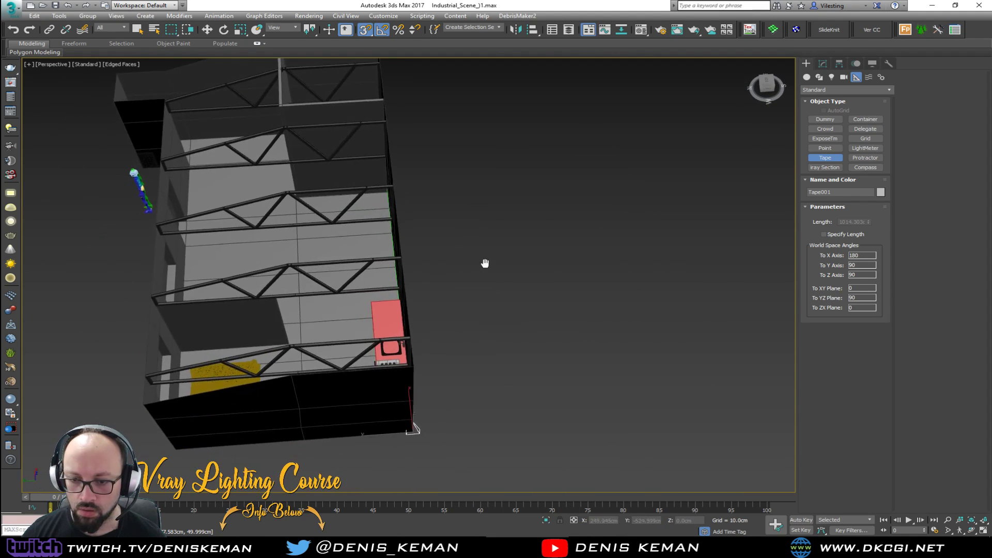
middle_click_drag(474, 269, 561, 200)
key("Delete")
Measure the building's short end wall from corner to corner with a Tape and remove the tape
left_click_drag(502, 365, 267, 382)
middle_click_drag(296, 376, 458, 354, "alt")
middle_click_drag(300, 335, 450, 258)
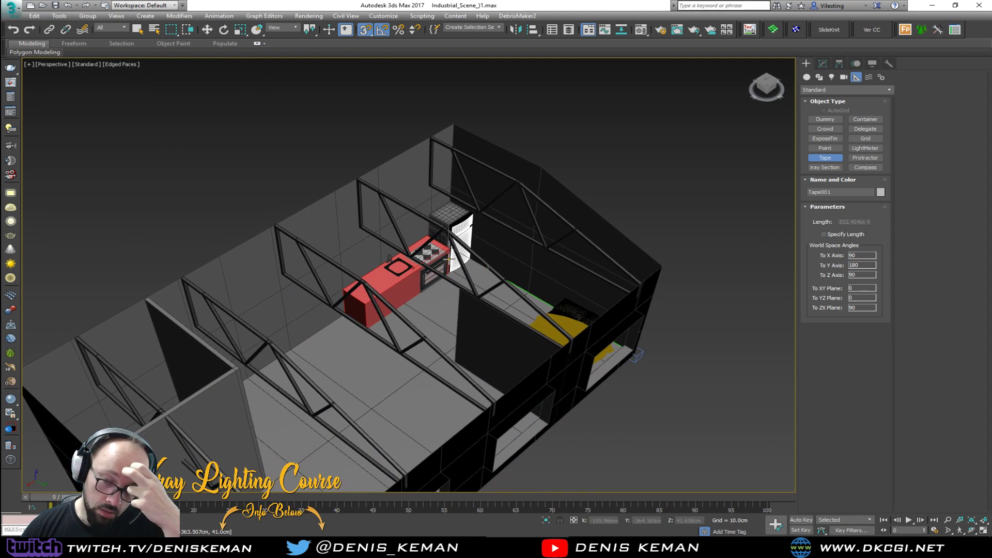
middle_click_drag(617, 369, 570, 312, "alt")
key("w")
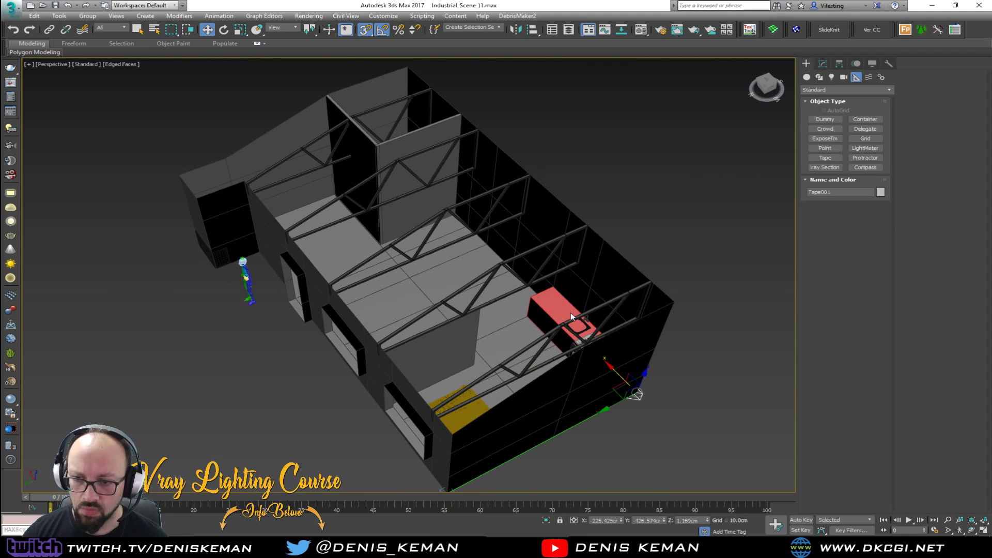
left_click(711, 316)
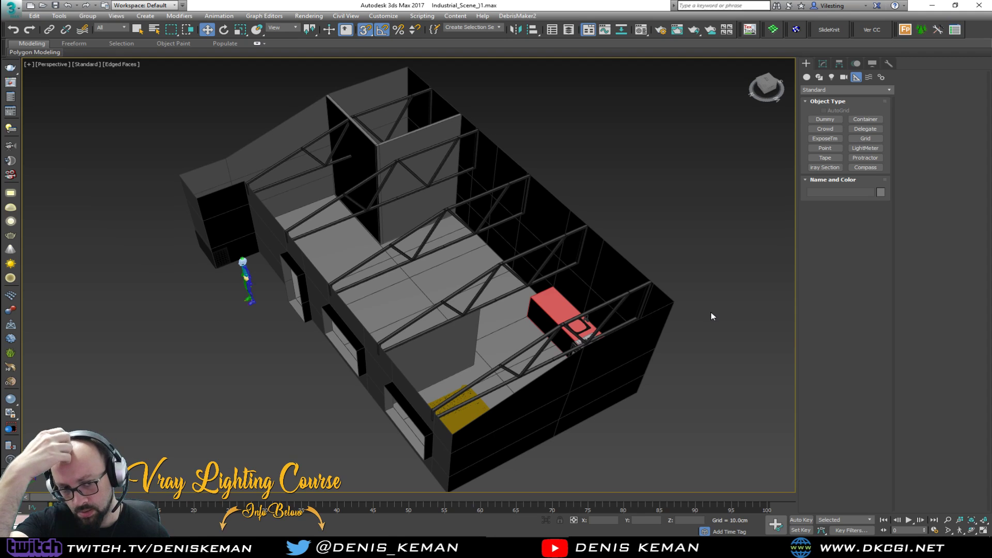
Clone the bedroom partition wall as one copy rotated -90 degrees about Z
middle_click_drag(521, 285, 401, 314, "alt")
scroll(447, 292, "up", 5)
left_click(384, 304)
key("e")
left_click_drag(505, 341, 466, 363, "shift")
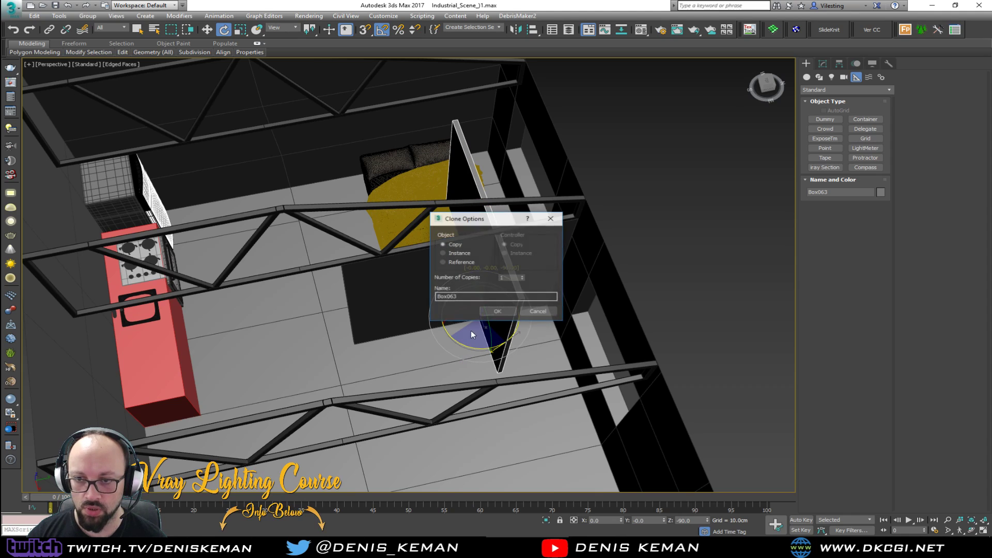
left_click(498, 312)
Move the copied wall so that its end snaps to the free edge of the original partition
key("w")
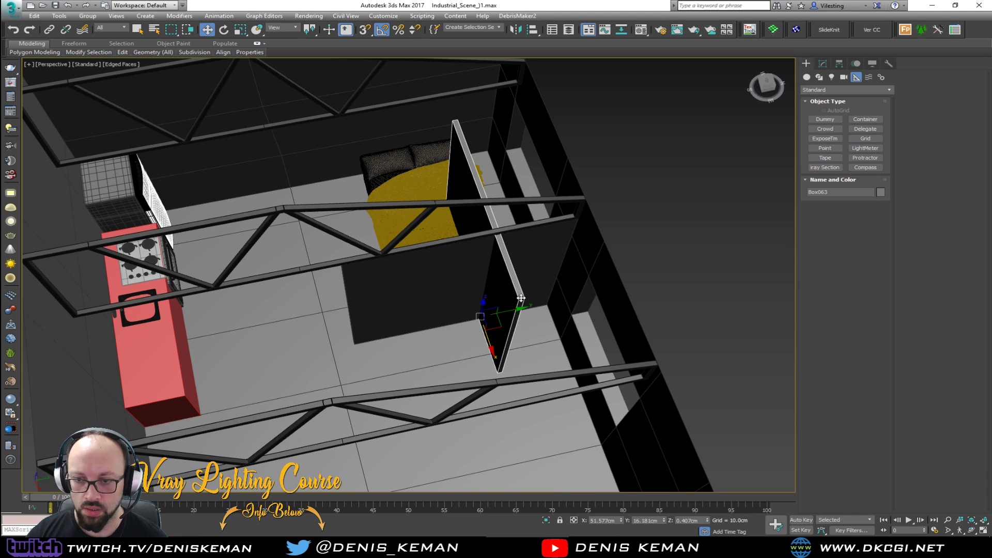
left_click_drag(520, 294, 348, 277)
scroll(386, 277, "up", 3)
middle_click_drag(386, 277, 589, 310, "alt")
Extend the copied wall by snapping its end vertices to the building's outer end wall
key("1")
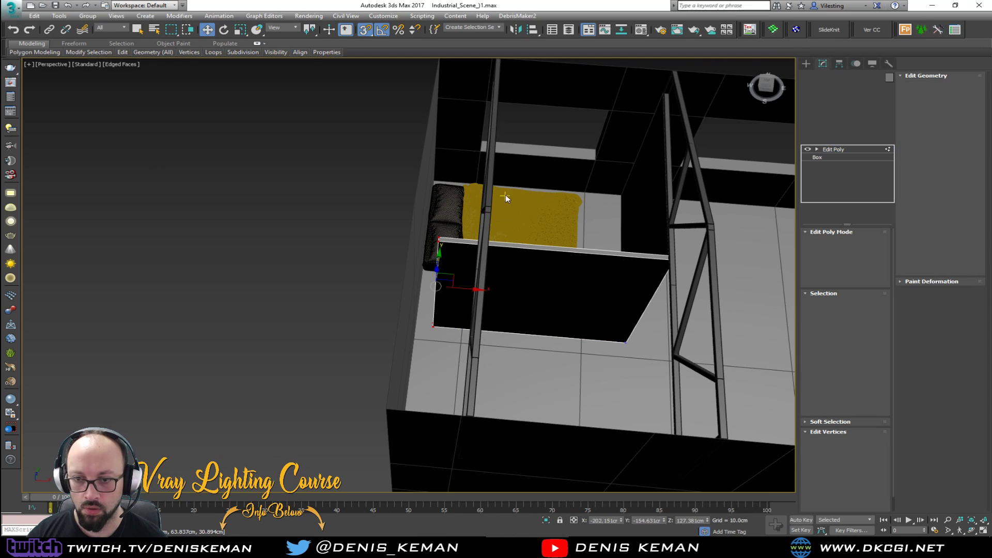
left_click_drag(456, 289, 385, 412)
key("s")
middle_click_drag(421, 408, 689, 345, "alt")
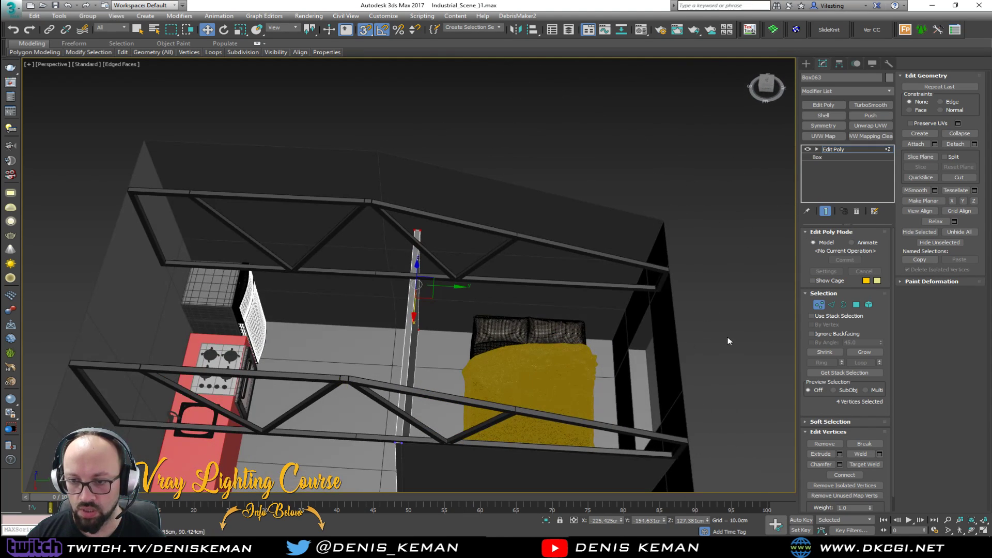
left_click(818, 305)
Move the new partition wall about 50 cm along Y towards the kitchen
middle_click_drag(517, 259, 483, 253, "alt")
middle_click_drag(405, 317, 513, 321)
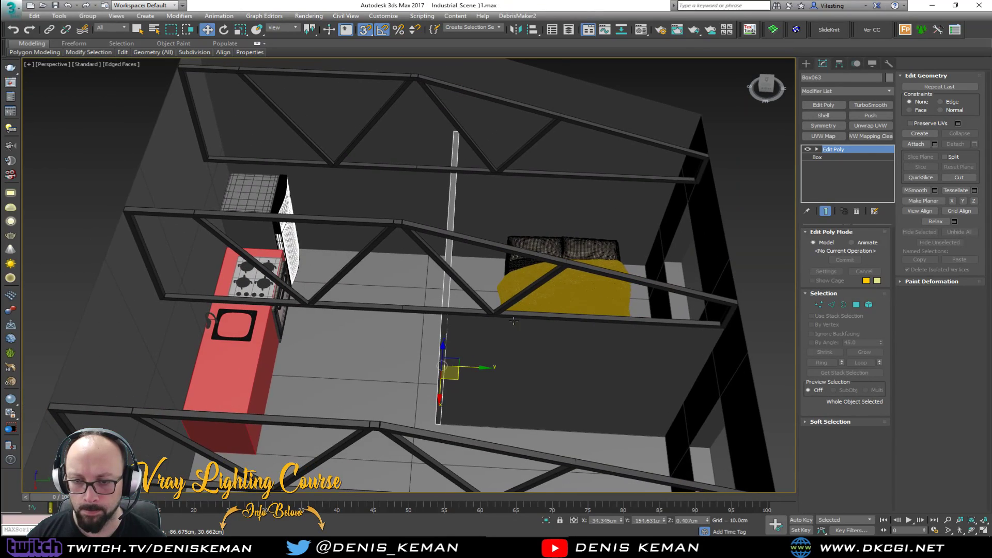
left_click_drag(475, 366, 433, 373)
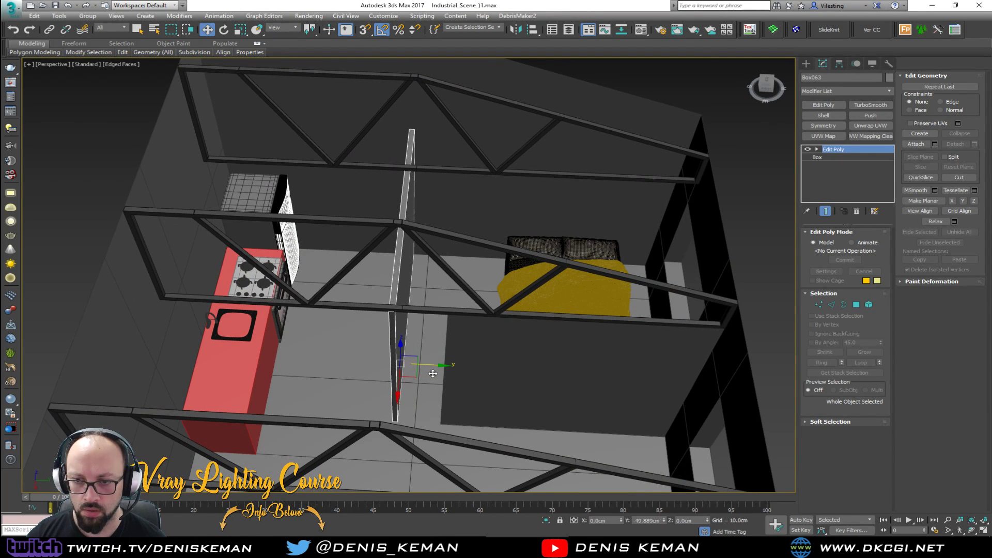
Rotate the bed so that its pillows face the window wall
middle_click_drag(451, 355, 563, 292, "alt")
left_click(468, 220)
key("e")
left_click_drag(449, 234, 419, 261)
key("w")
Reposition the bed in the top view so that its head end sits close to the window wall
key("alt+w")
middle_click(219, 145)
key("z")
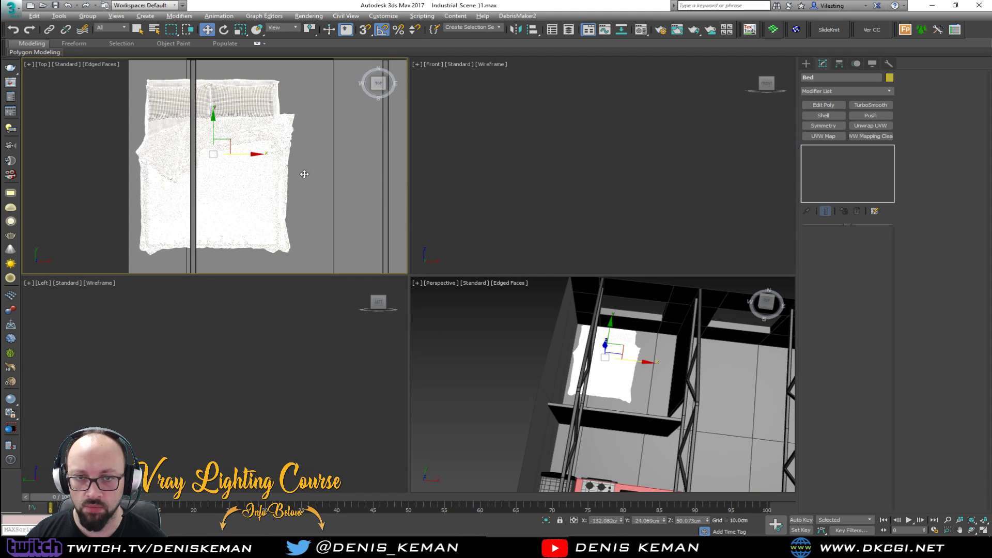
key("alt+w")
left_click_drag(424, 292, 413, 267)
key("alt+w")
middle_click(625, 350)
key("alt+w")
mouse_move(594, 304)
middle_mouse_down("alt")
mouse_move(545, 286)
mouse_move(496, 224)
mouse_move(505, 295)
middle_mouse_up("alt")
Turn off the edged-face display and examine the bed's placement under the window up close
left_click(661, 145)
scroll(454, 354, "up", 5)
key("F4")
middle_click_drag(454, 177, 497, 239, "alt")
scroll(496, 239, "up", 3)
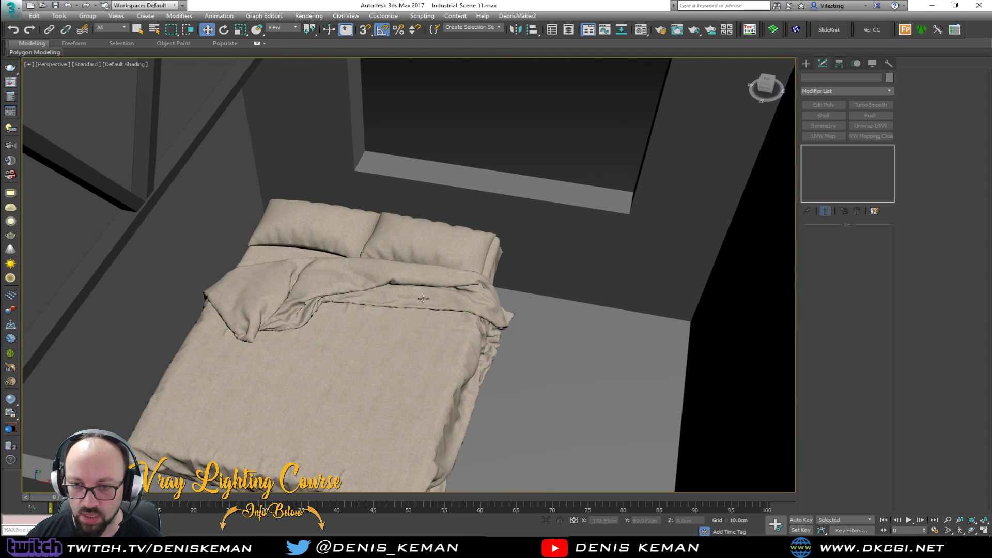
Select the building shell's vertices around the bedroom window and move them about 47 cm in negative X, over the bed
scroll(407, 303, "down", 8)
middle_click_drag(438, 310, 566, 110)
left_click(488, 390)
key("1")
key("F3")
left_click_drag(374, 389, 374, 389)
middle_click_drag(481, 367, 278, 338, "alt")
scroll(279, 330, "down", 4)
middle_click_drag(302, 248, 316, 356)
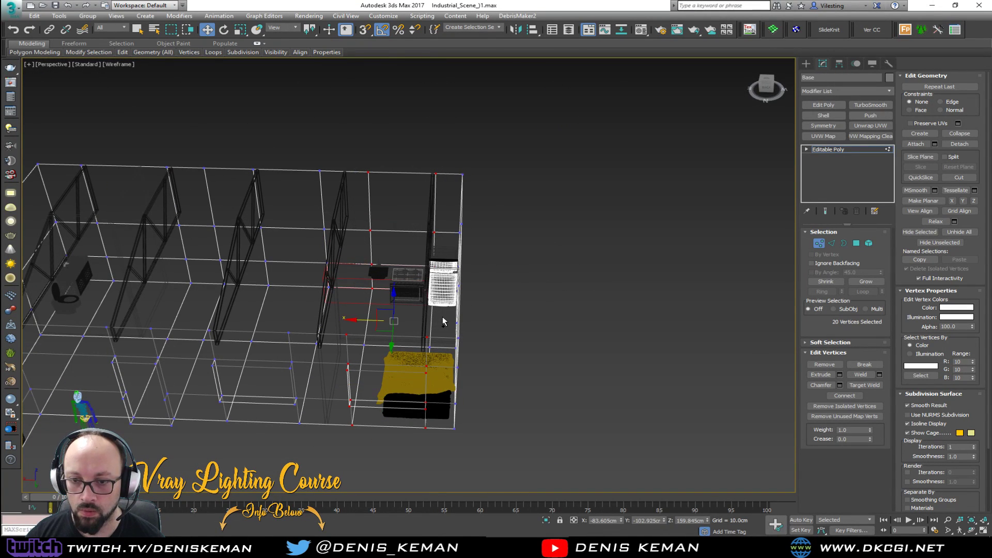
middle_click_drag(443, 322, 436, 305, "alt")
key("F3")
middle_click_drag(394, 351, 503, 305, "alt")
left_click_drag(419, 309, 400, 305)
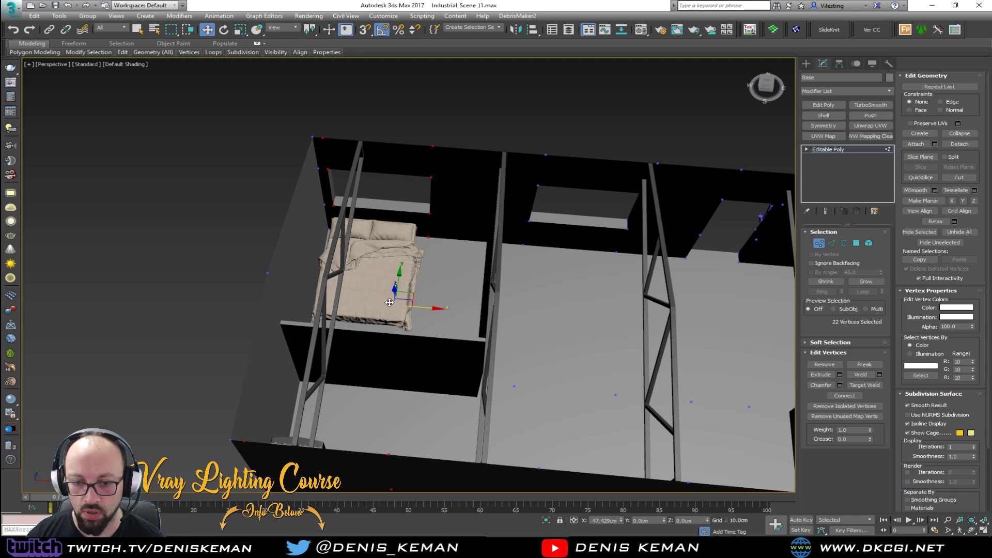
middle_click_drag(389, 302, 327, 229, "alt")
left_click(823, 245)
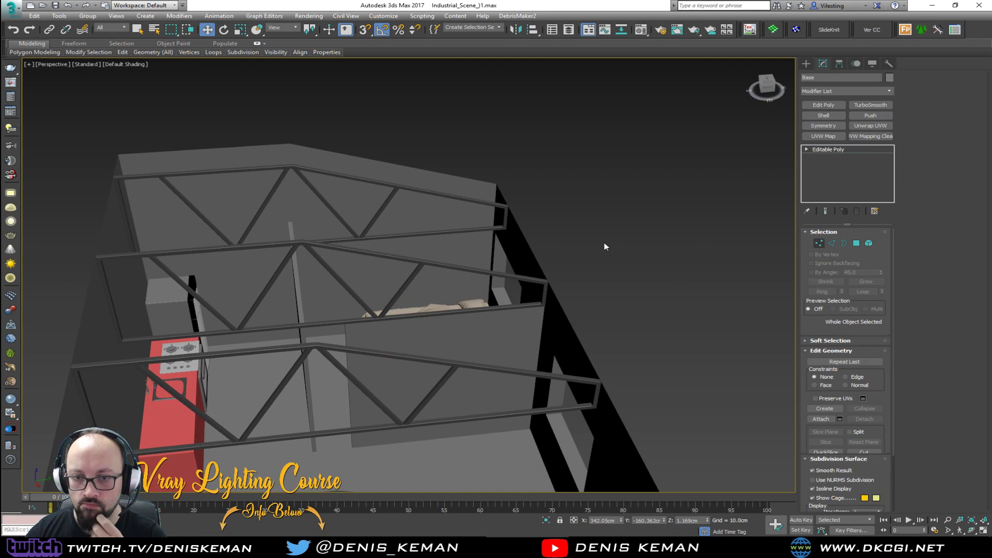
Switch to Discord and look through the loft, kitchen and bedroom reference images in the #streaming_related channel
left_click(603, 243)
middle_click_drag(448, 264, 668, 307, "alt")
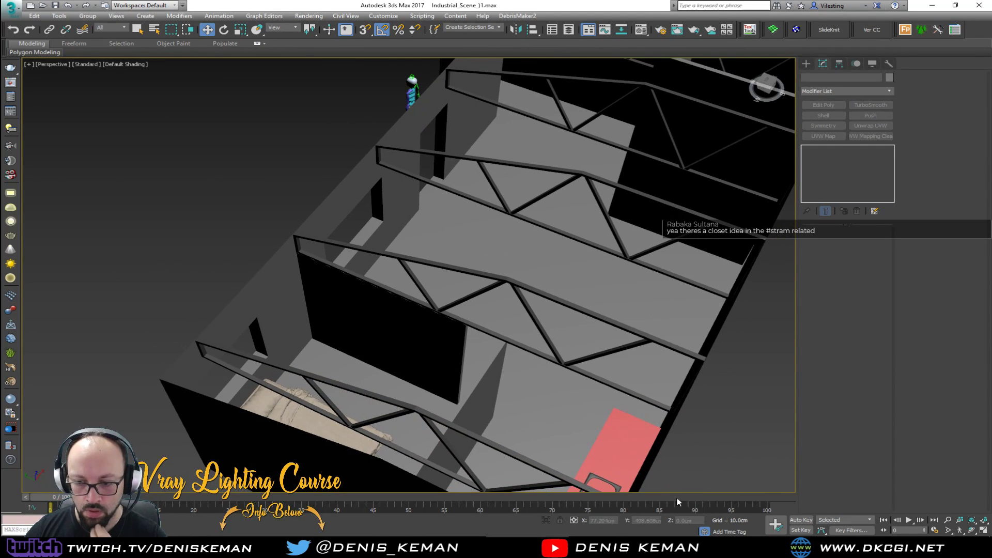
key("alt+Tab")
scroll(549, 360, "down", 5)
scroll(549, 360, "down", 8)
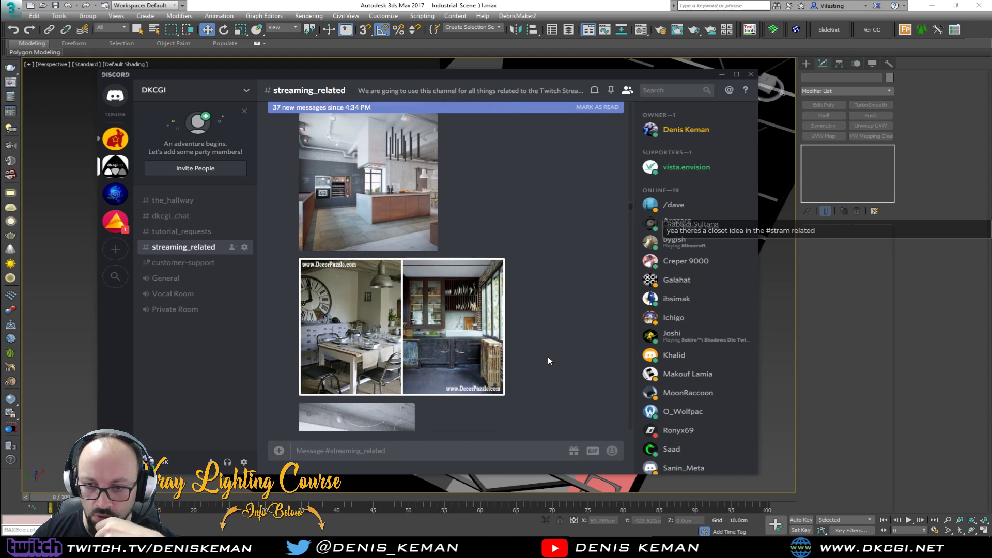
scroll(548, 360, "down", 8)
scroll(549, 360, "down", 8)
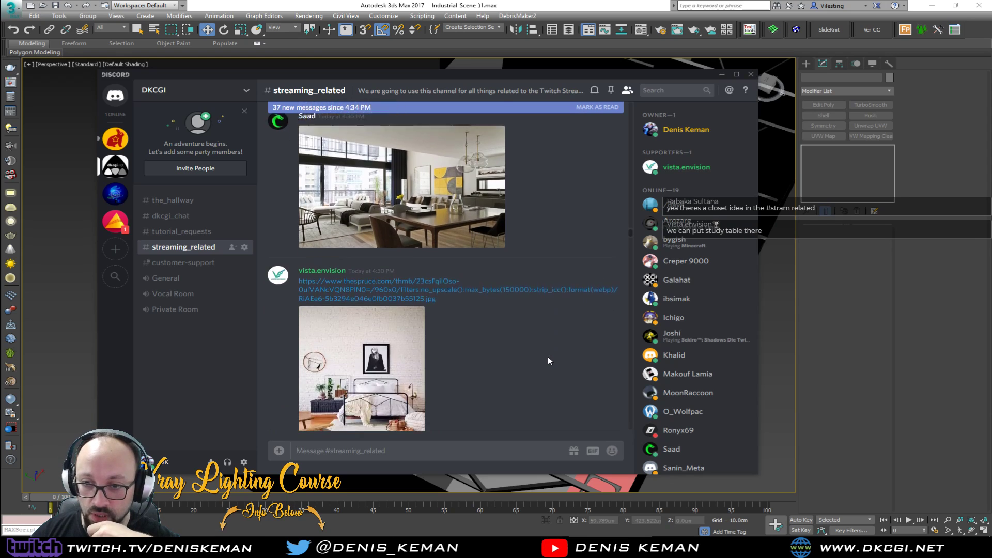
scroll(549, 360, "down", 8)
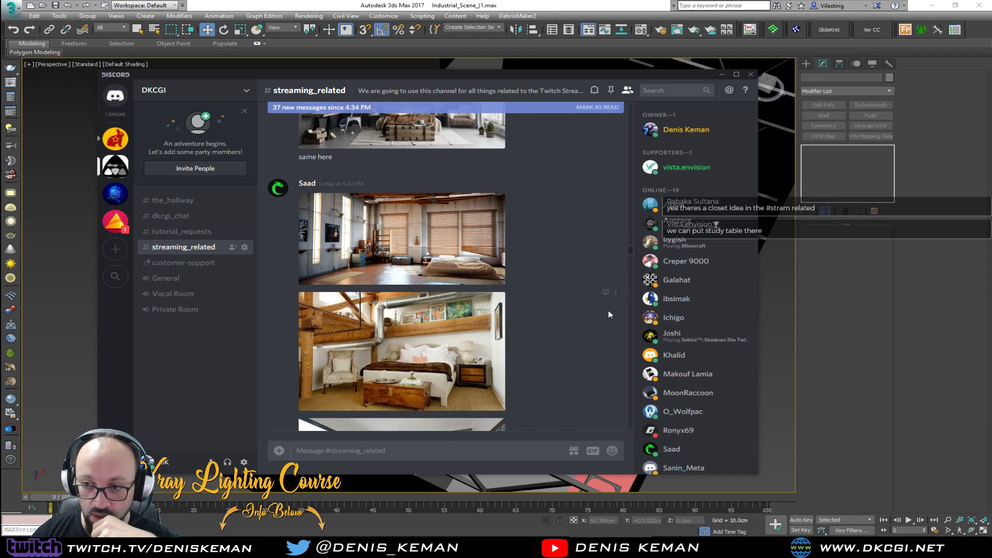
scroll(633, 269, "down", 6)
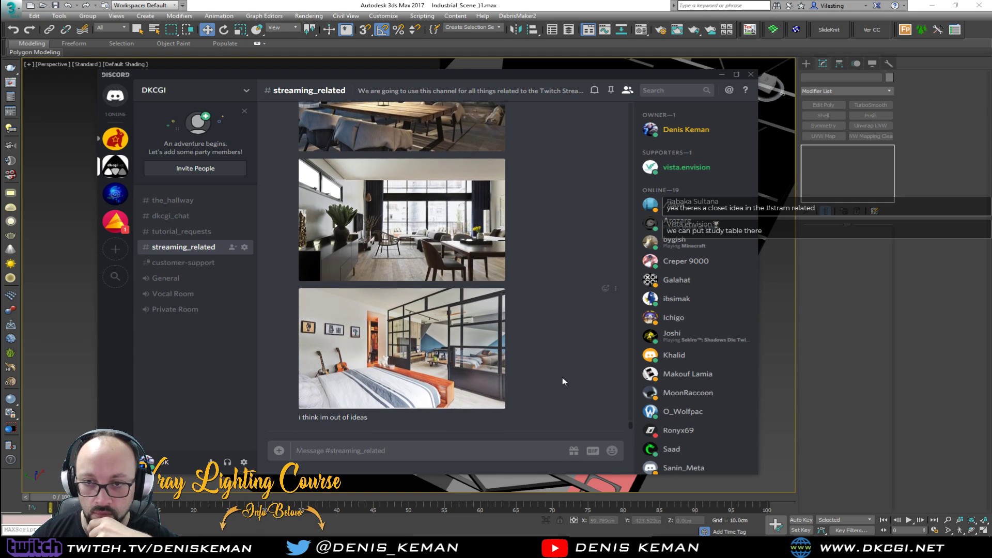
scroll(562, 377, "up", 3)
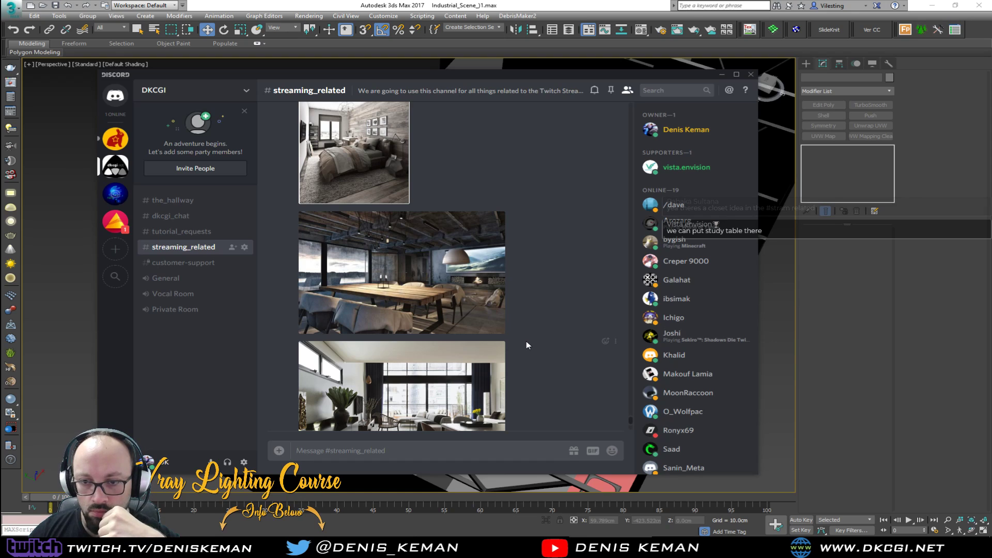
scroll(526, 342, "up", 3)
scroll(523, 343, "up", 5)
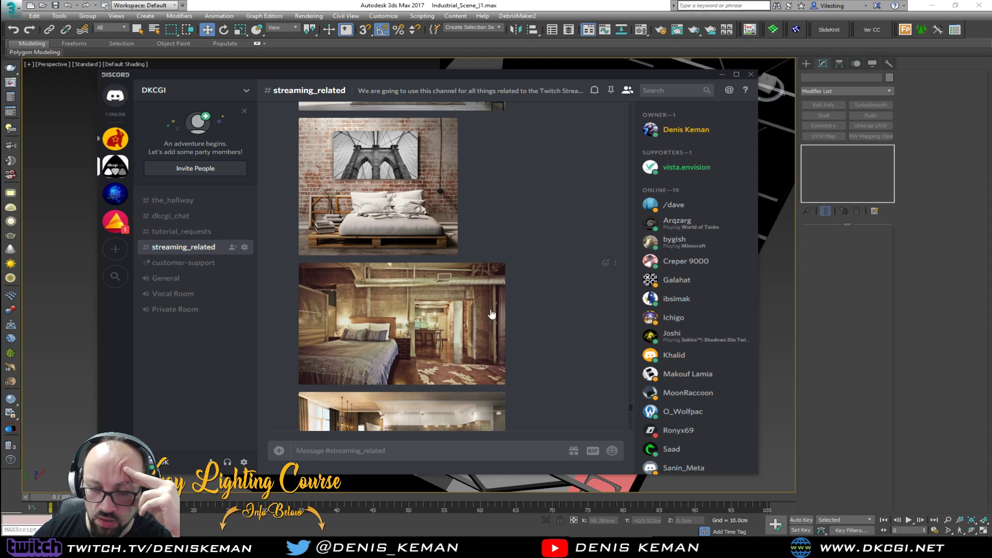
scroll(428, 323, "up", 3)
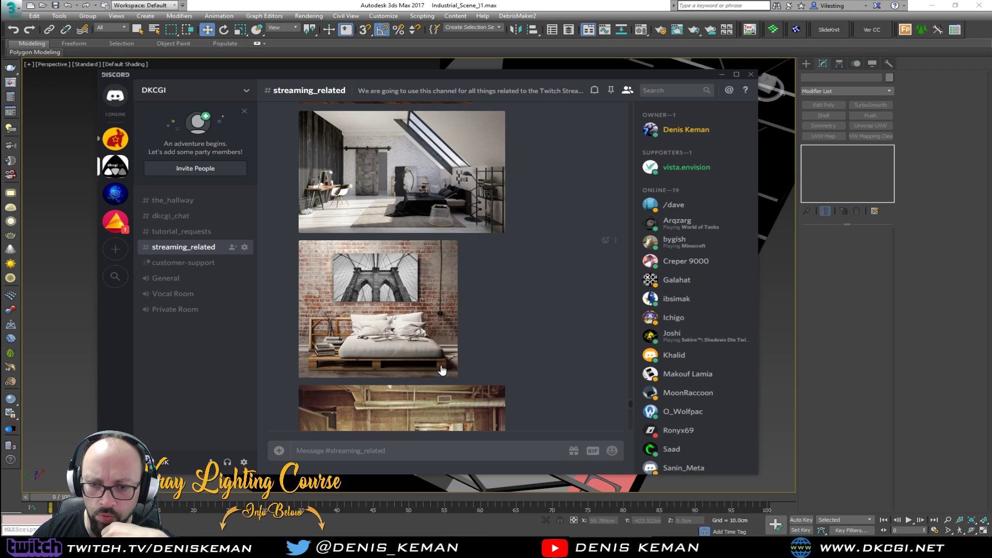
scroll(423, 355, "up", 2)
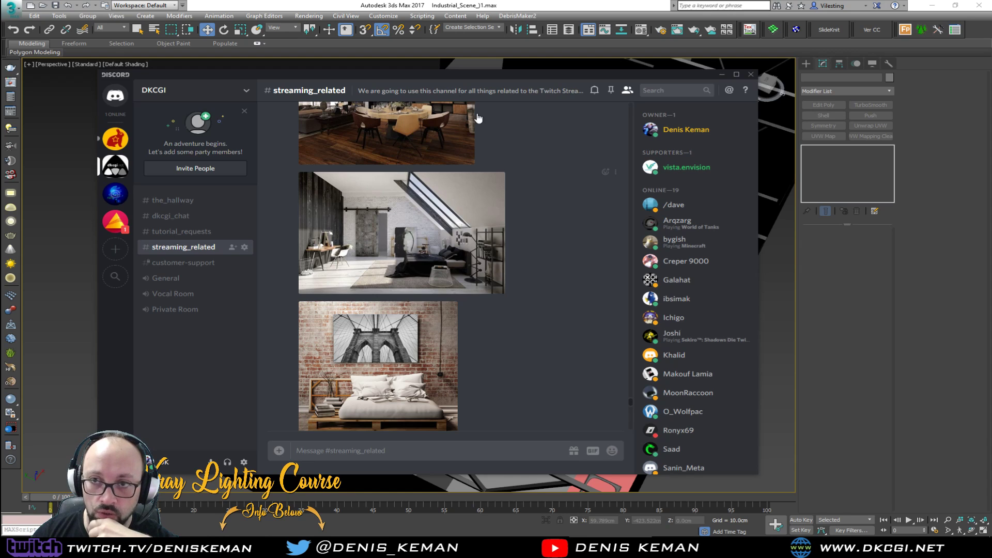
Return to 3ds Max and unhide all objects together with all layers
left_click(539, 5)
middle_click_drag(505, 258, 464, 292, "alt")
right_click(463, 290)
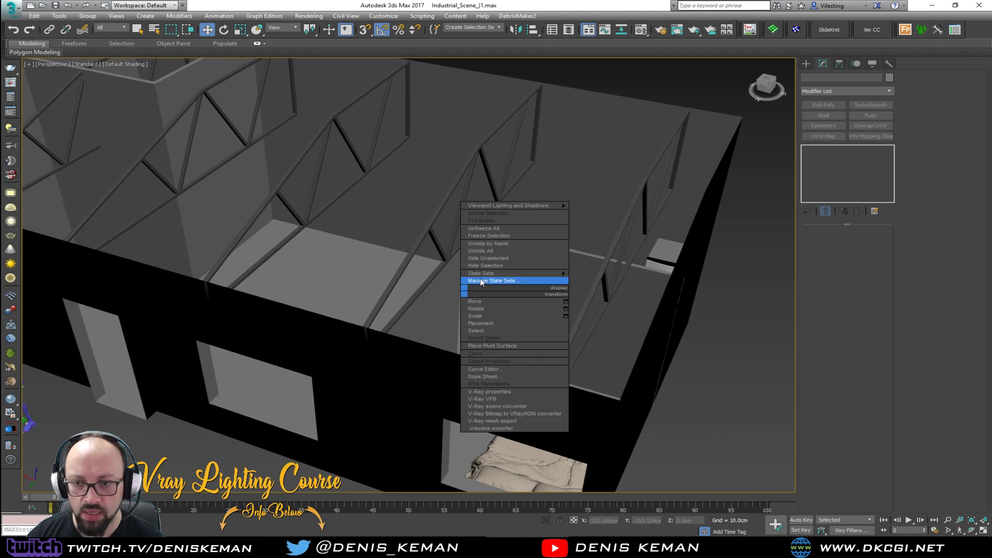
left_click(489, 251)
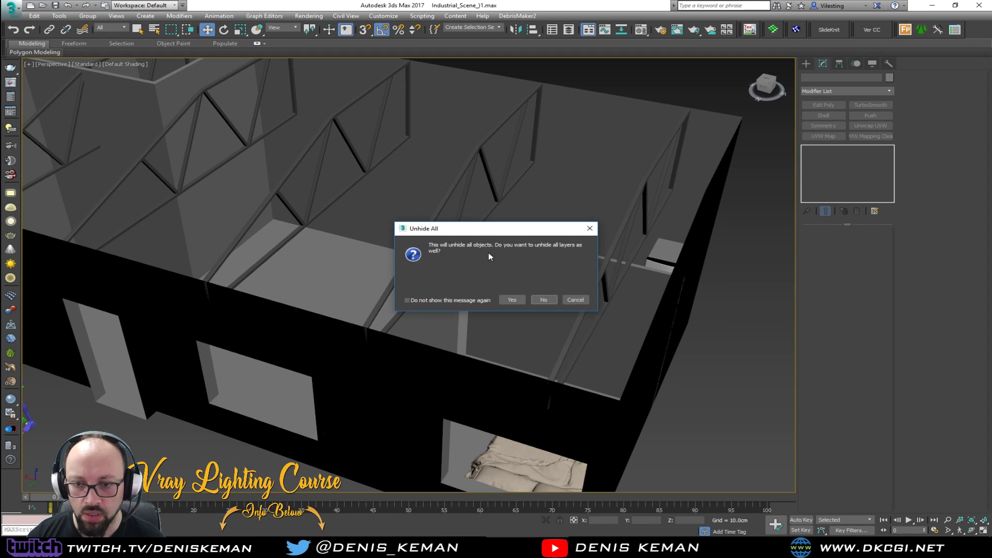
left_click(522, 297)
Select the building shell and examine its bedroom window opening and the bed behind it from outside
middle_click_drag(518, 311, 489, 300, "alt")
middle_click_drag(442, 236, 493, 308, "alt")
left_click(468, 311)
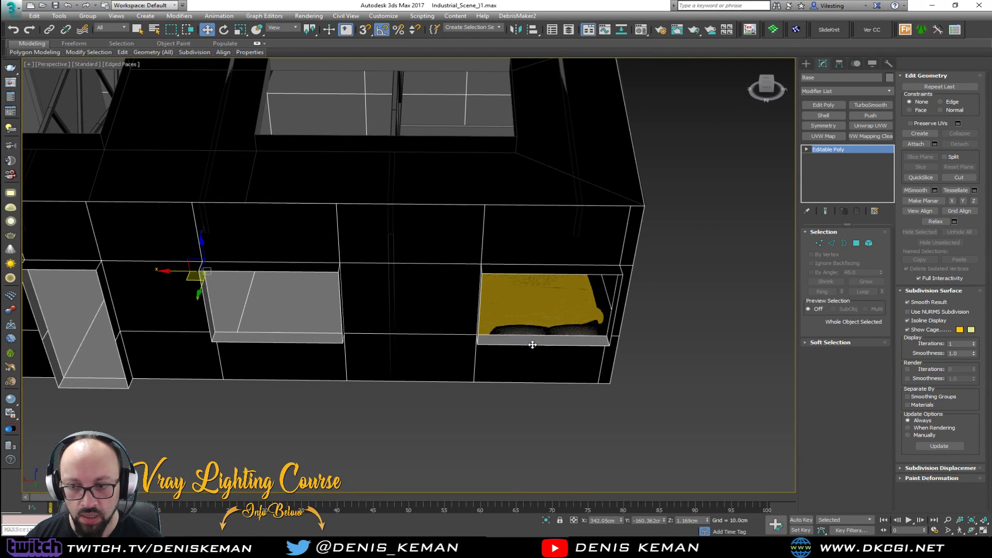
middle_click_drag(418, 149, 620, 315, "alt")
left_click(620, 315)
left_click(361, 267)
key("z")
middle_click_drag(387, 261, 404, 302, "alt")
scroll(576, 332, "up", 3)
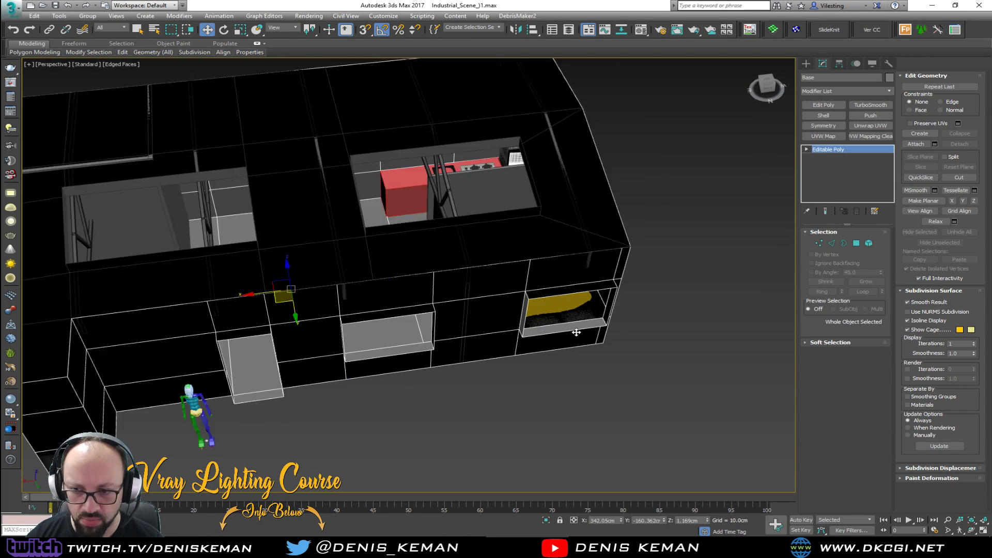
scroll(576, 332, "up", 5)
middle_click_drag(575, 329, 529, 326, "alt")
scroll(487, 328, "up", 3)
scroll(487, 329, "down", 6)
scroll(458, 338, "down", 3)
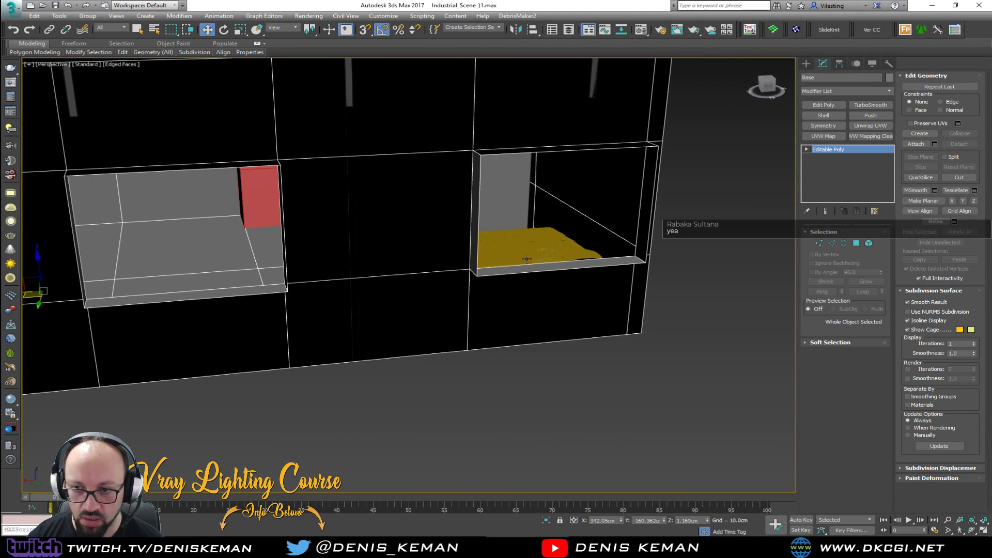
Delete the bedroom window's reveal border from the building shell and cap the remaining opening to close the wall
key("3")
left_click(566, 269)
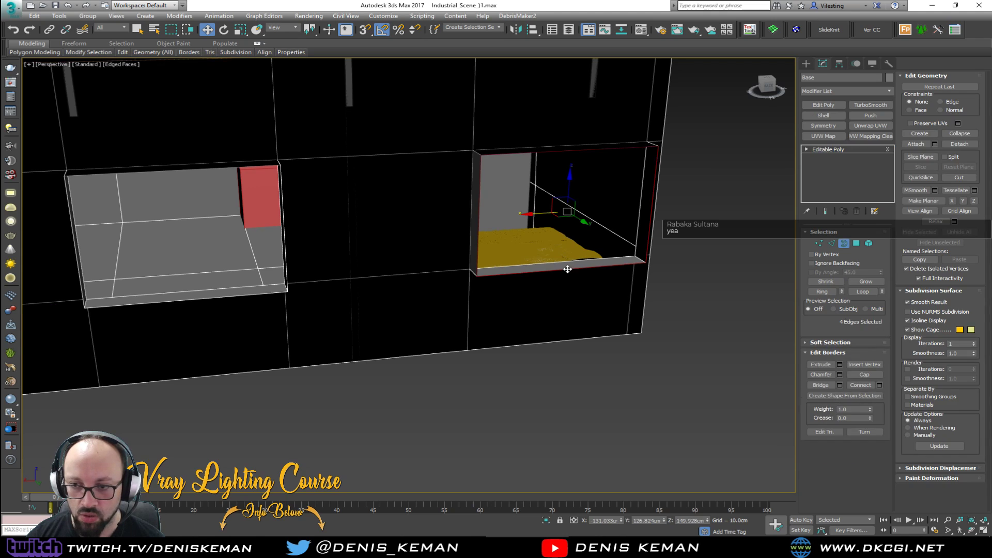
key("Delete")
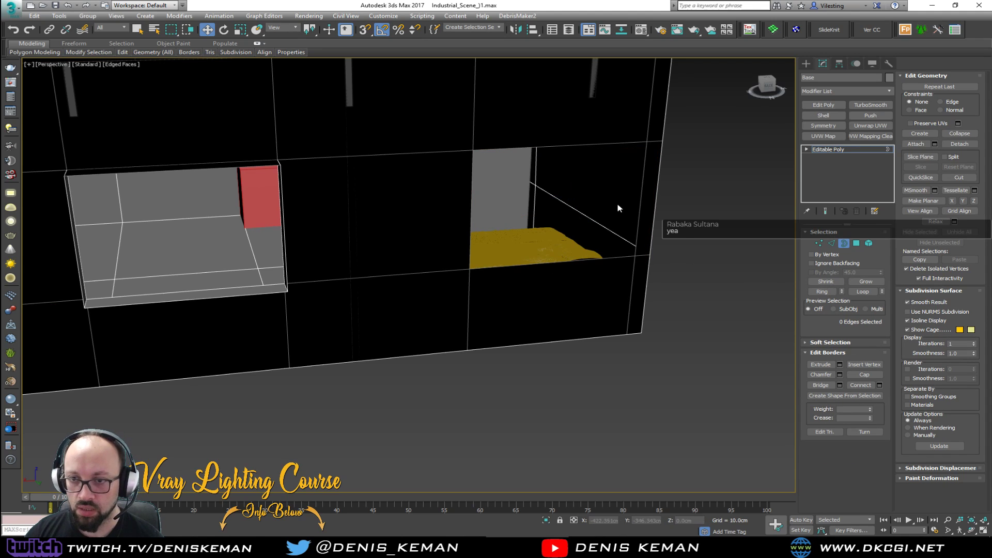
left_click(640, 217)
middle_click_drag(641, 223, 606, 243, "alt")
left_click(864, 375)
left_click(846, 247)
left_click(739, 334)
Rotate the bed so that its pillows face the end wall instead of the former window
middle_click_drag(564, 270, 511, 371, "alt")
scroll(558, 304, "down", 3)
middle_click_drag(254, 216, 455, 360)
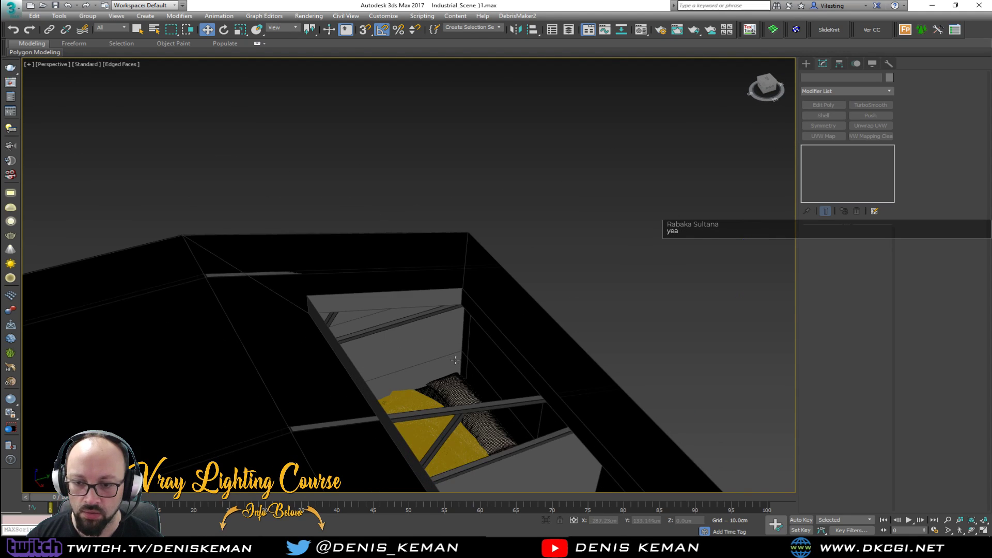
scroll(455, 360, "up", 2)
left_click(432, 411)
middle_click_drag(431, 410, 625, 257, "alt")
key("e")
left_click_drag(541, 418, 594, 416)
middle_click_drag(594, 416, 507, 328, "alt")
key("w")
middle_click_drag(400, 232, 425, 193, "alt")
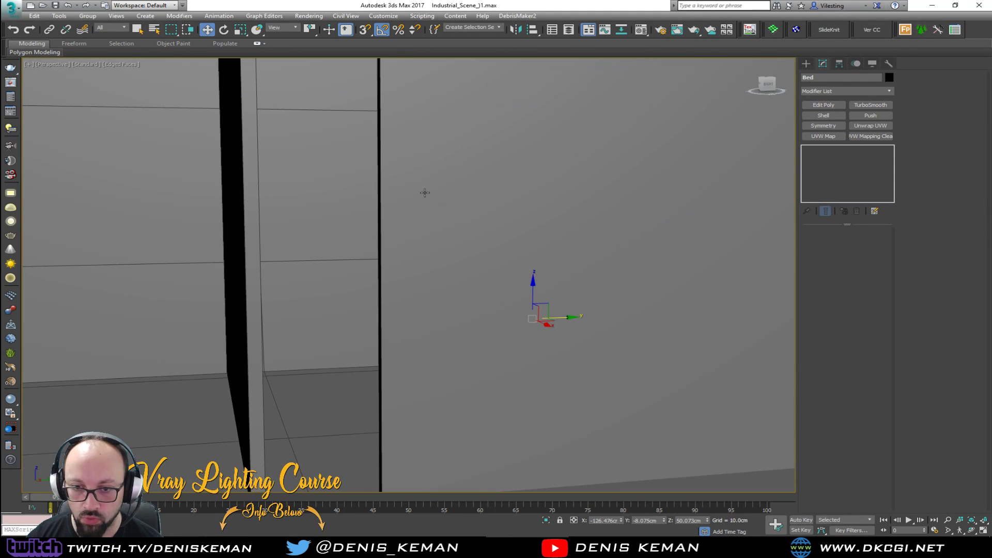
Hide the ceiling to expose the roof trusses and the interior
middle_click_drag(287, 181, 232, 240, "alt")
scroll(434, 314, "down", 8)
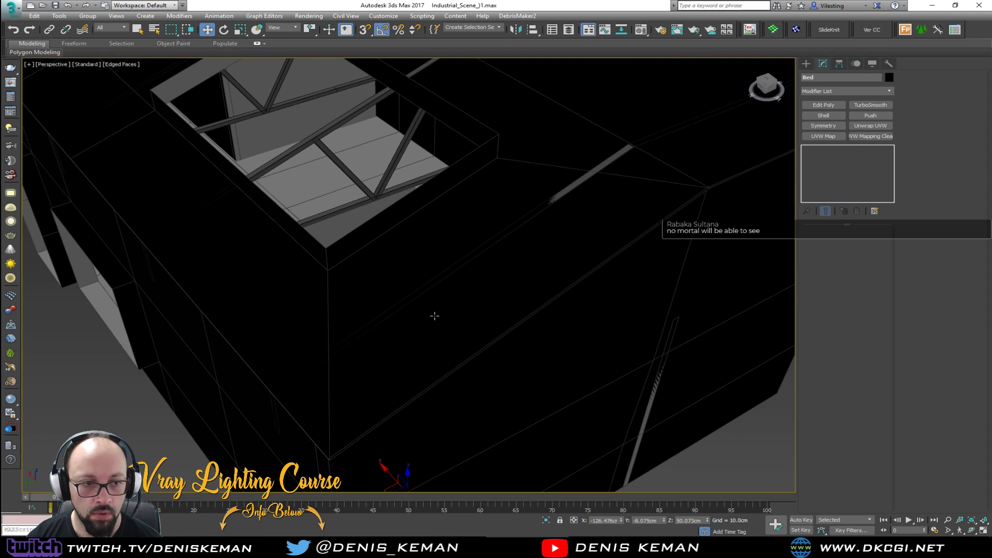
right_click(369, 315)
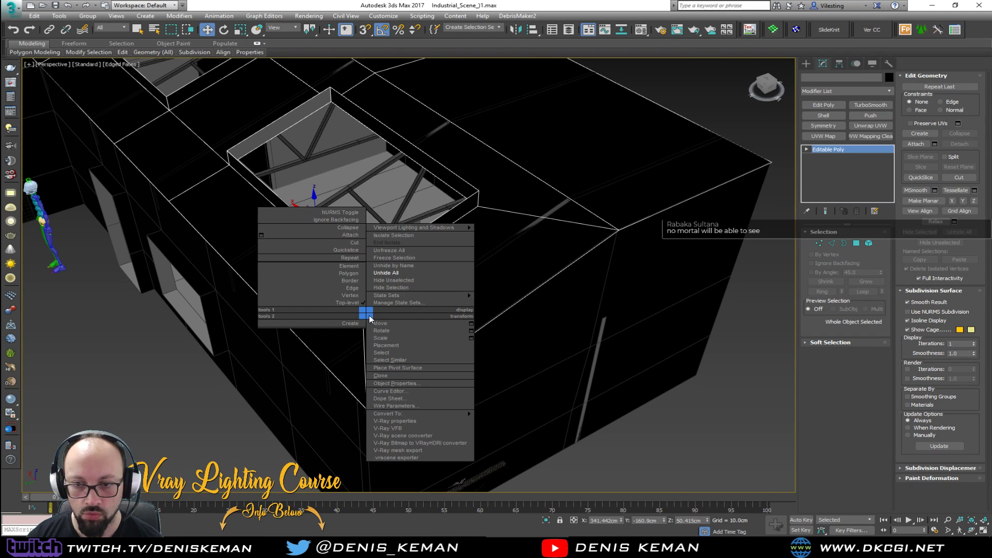
left_click(411, 289)
scroll(417, 297, "up", 3)
middle_click_drag(416, 297, 507, 250, "alt")
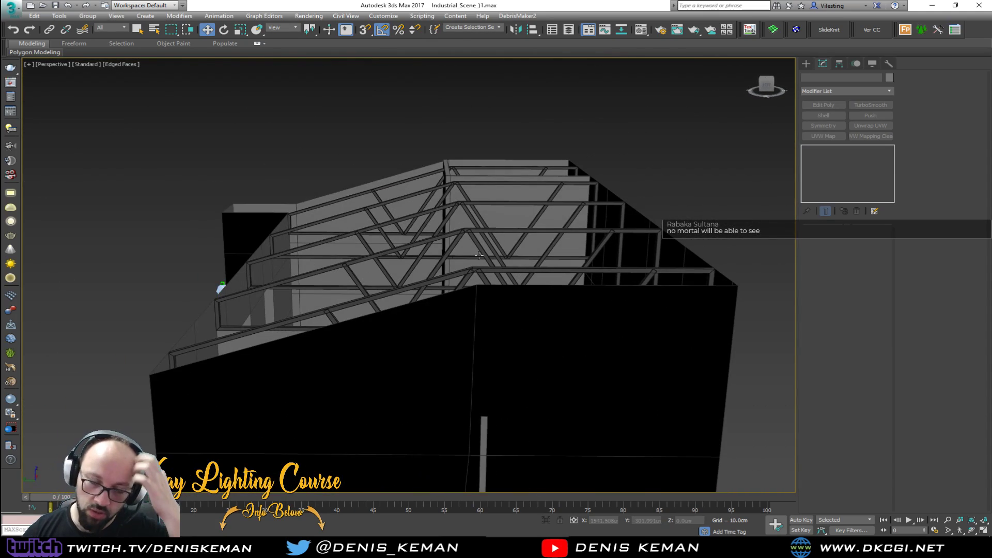
Unhide all objects to bring the ceiling back over the trusses
right_click(415, 266)
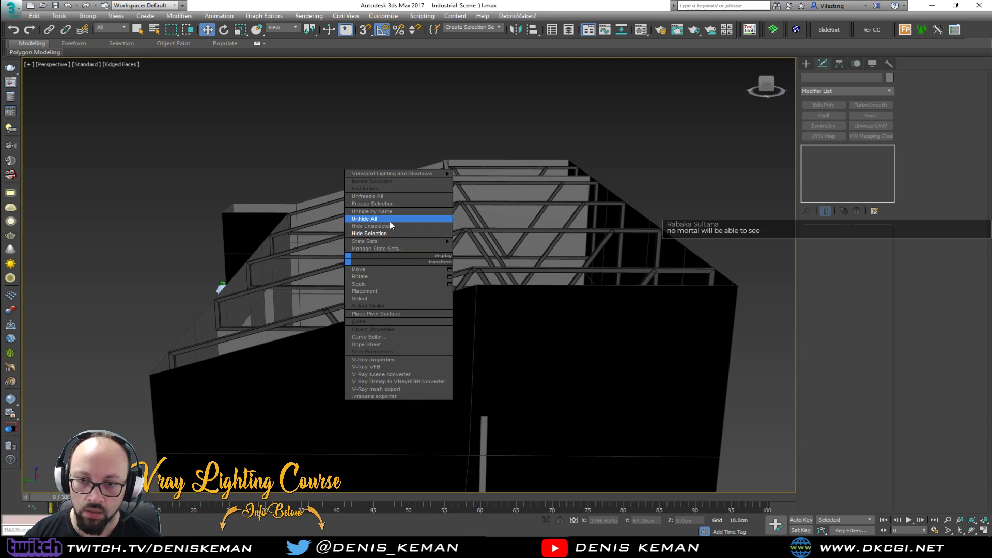
left_click(389, 222)
middle_click_drag(384, 250, 476, 290, "alt")
middle_click_drag(310, 284, 480, 231)
scroll(585, 259, "down", 5)
middle_click_drag(399, 401, 341, 404, "alt")
scroll(257, 303, "down", 5)
mouse_move(257, 303)
middle_mouse_down("alt")
mouse_move(487, 303)
mouse_move(517, 316)
middle_mouse_up("alt")
scroll(513, 305, "up", 5)
Select the ceiling's ridge vertices and those on one roof side, and snap them to the end wall's peak
left_click(518, 369)
middle_click_drag(529, 371, 418, 334, "alt")
key("1")
left_click_drag(540, 88, 432, 365)
key("s")
left_click_drag(507, 182, 481, 110)
middle_click_drag(491, 136, 200, 172, "alt")
left_click_drag(421, 274, 426, 273)
middle_click_drag(426, 273, 414, 263, "alt")
left_click_drag(423, 226, 423, 225, "ctrl")
middle_click_drag(423, 225, 385, 221)
scroll(377, 219, "up", 5)
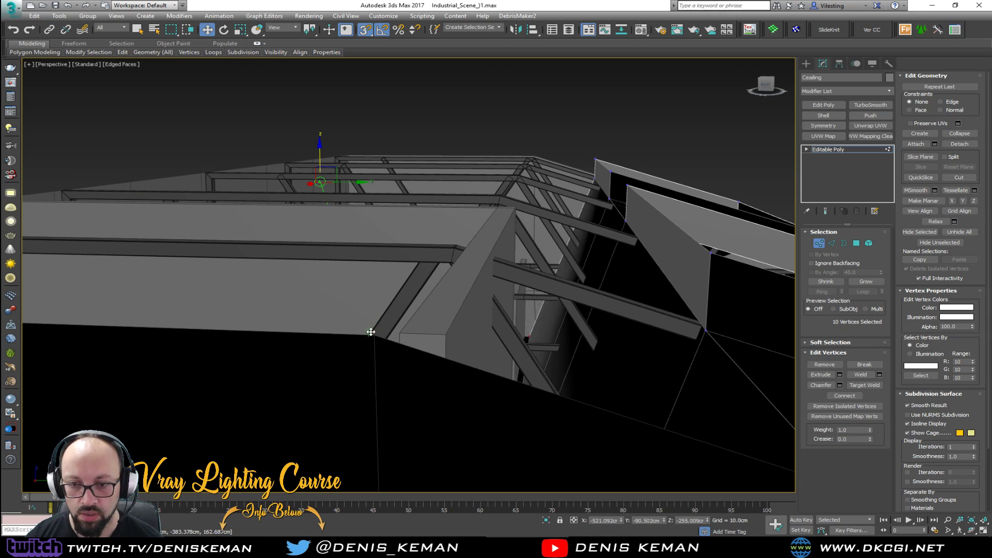
left_click_drag(377, 338, 376, 334)
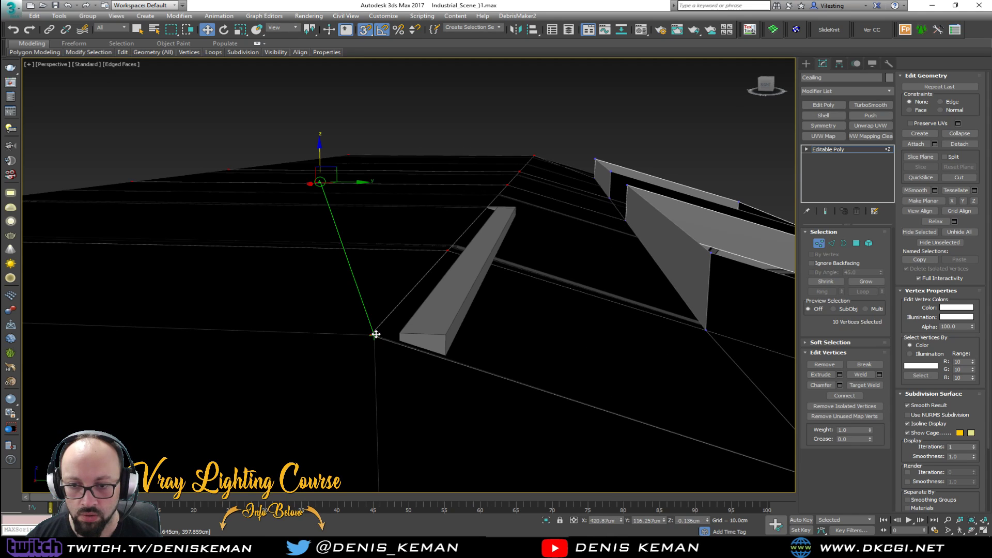
middle_click_drag(394, 336, 399, 332, "alt")
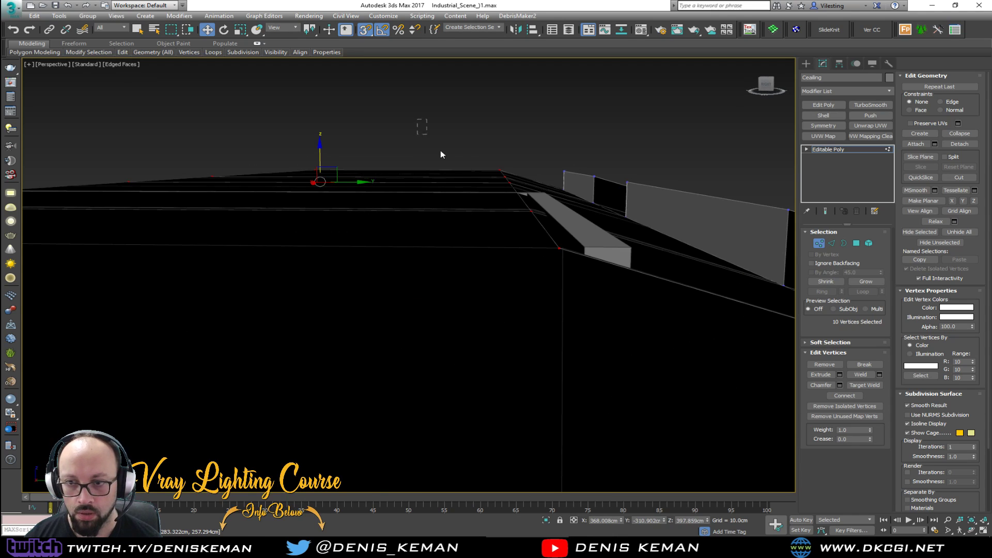
Select only the ceiling's ridge vertices, snap them into line with the end wall's peak, and finish vertex editing
left_click_drag(562, 303, 562, 303)
middle_click_drag(563, 303, 561, 306, "alt")
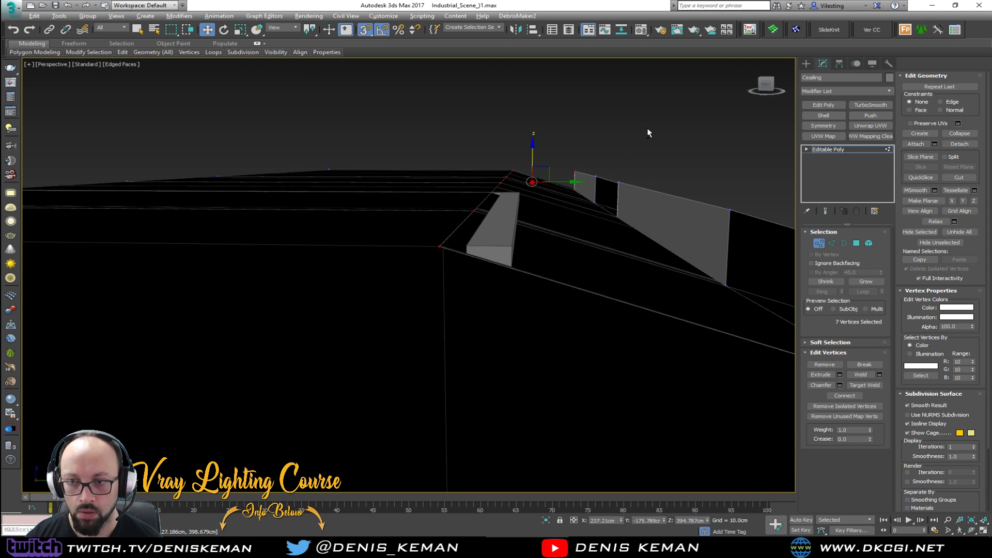
left_click_drag(525, 182, 447, 242)
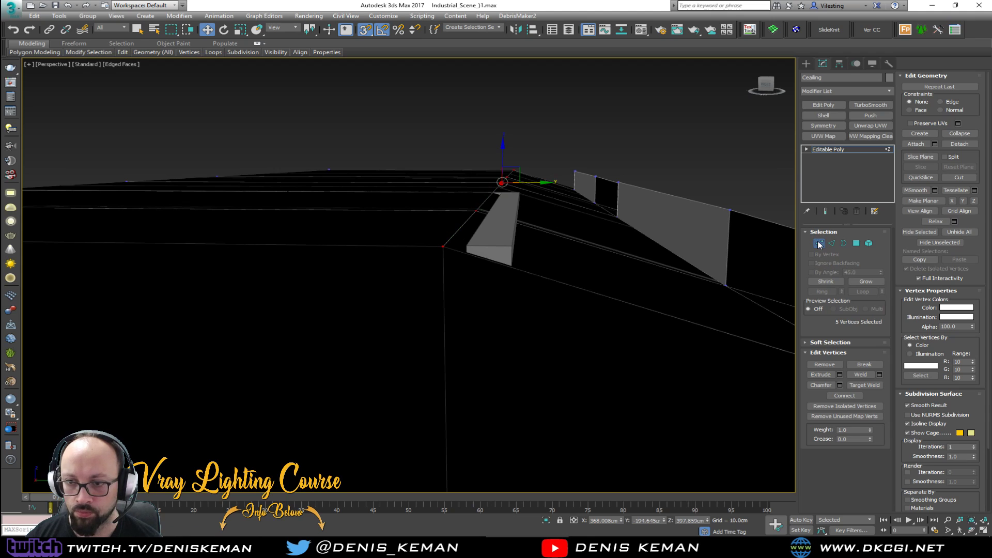
left_click(818, 245)
left_click(560, 124)
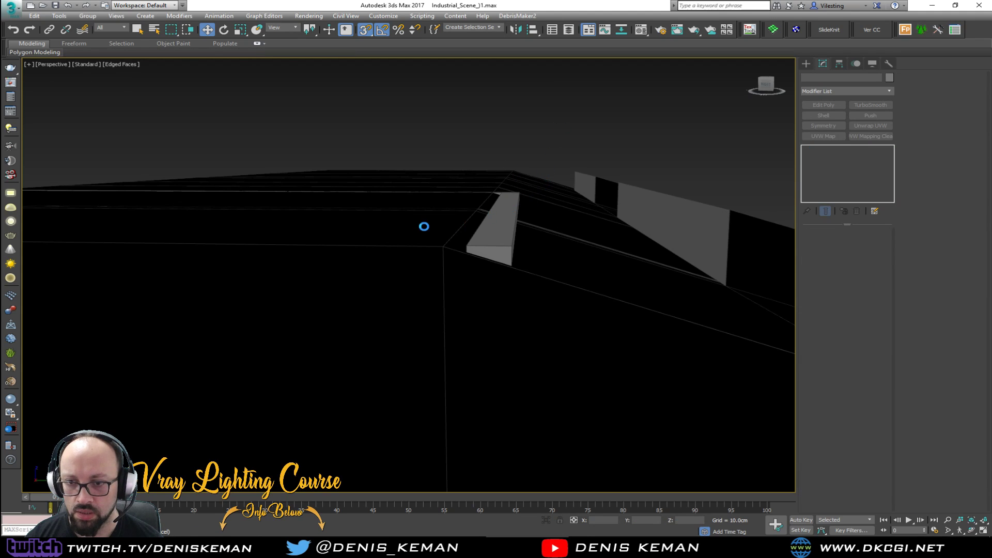
Examine the roof, its trusses and the rooms beneath from several sides
scroll(423, 227, "down", 2)
middle_click_drag(304, 202, 808, 164)
scroll(480, 201, "up", 5)
mouse_move(480, 201)
middle_mouse_down("alt")
mouse_move(558, 228)
mouse_move(446, 239)
mouse_move(429, 166)
middle_mouse_up("alt")
scroll(440, 269, "down", 4)
scroll(430, 165, "down", 2)
mouse_move(480, 375)
middle_mouse_down()
mouse_move(387, 292)
mouse_move(370, 216)
mouse_move(251, 157)
middle_mouse_up()
left_click(387, 292)
scroll(369, 217, "up", 4)
left_click(426, 166)
middle_click_drag(408, 169, 365, 258, "alt")
scroll(388, 241, "up", 2)
key("x")
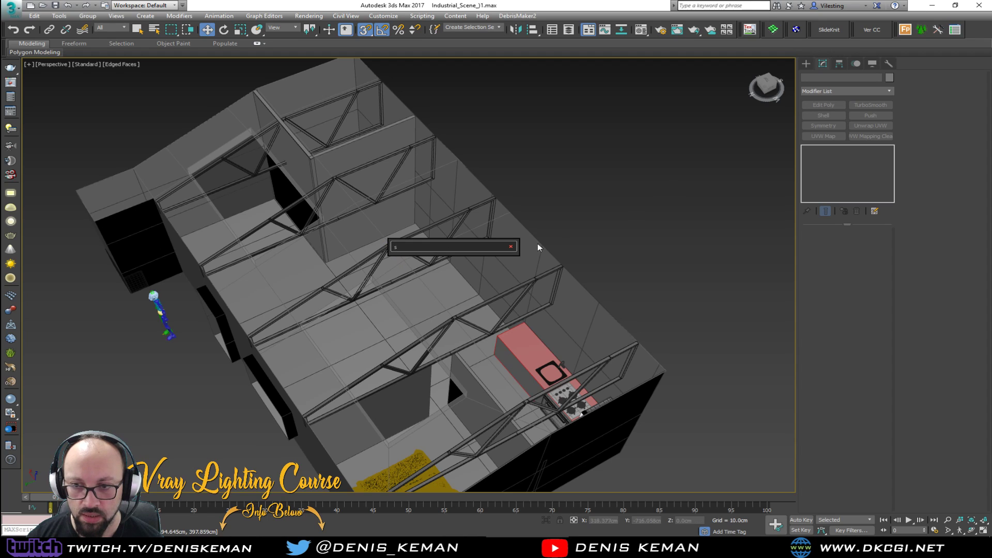
key("Escape")
middle_click_drag(596, 231, 322, 233, "alt")
scroll(458, 233, "up", 5)
middle_click_drag(327, 250, 553, 250, "alt")
left_click(460, 221)
middle_click_drag(460, 220, 430, 211, "alt")
left_click(622, 157)
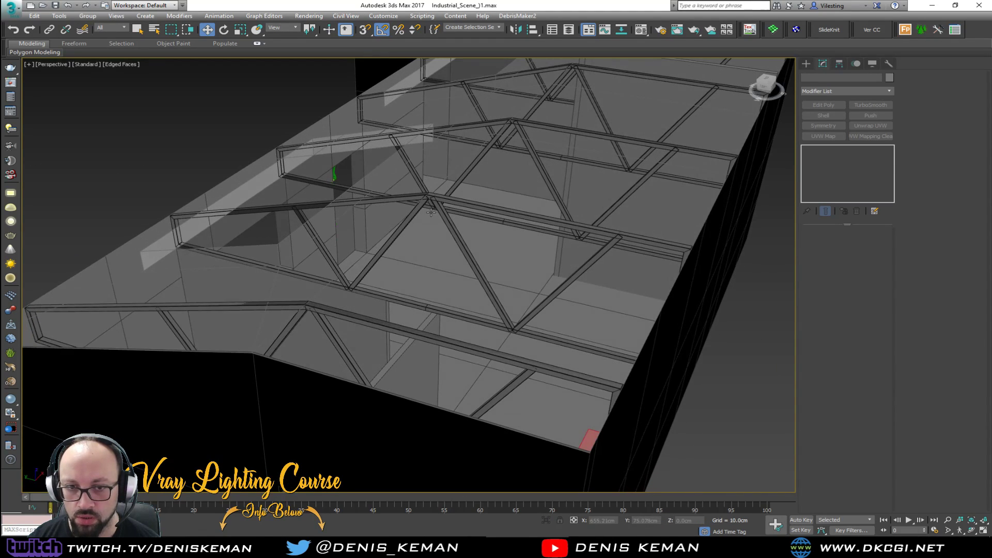
Hide the ceiling to open the view onto the bedroom and kitchen from above
left_click(377, 237)
key("z")
right_click(374, 237)
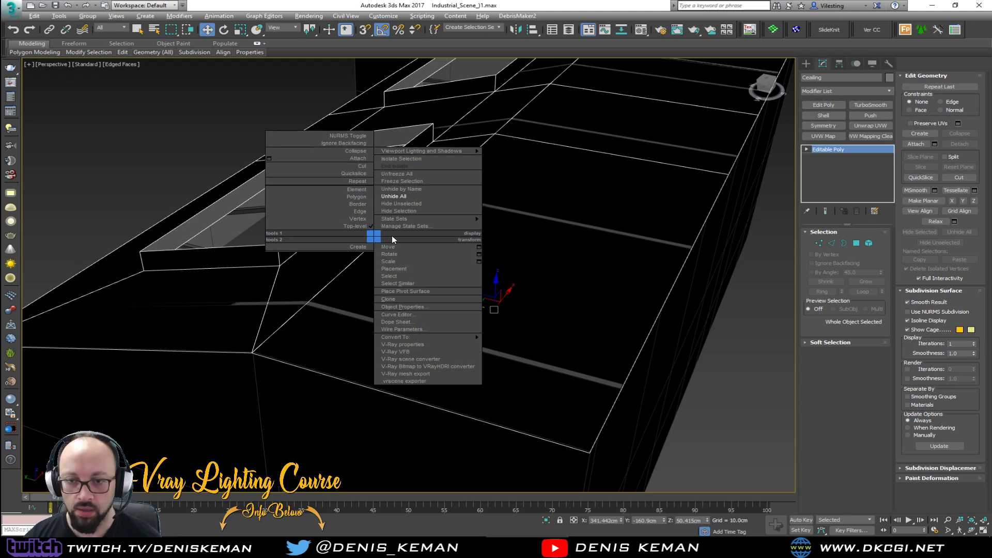
left_click(404, 211)
middle_click_drag(448, 175, 512, 295, "alt")
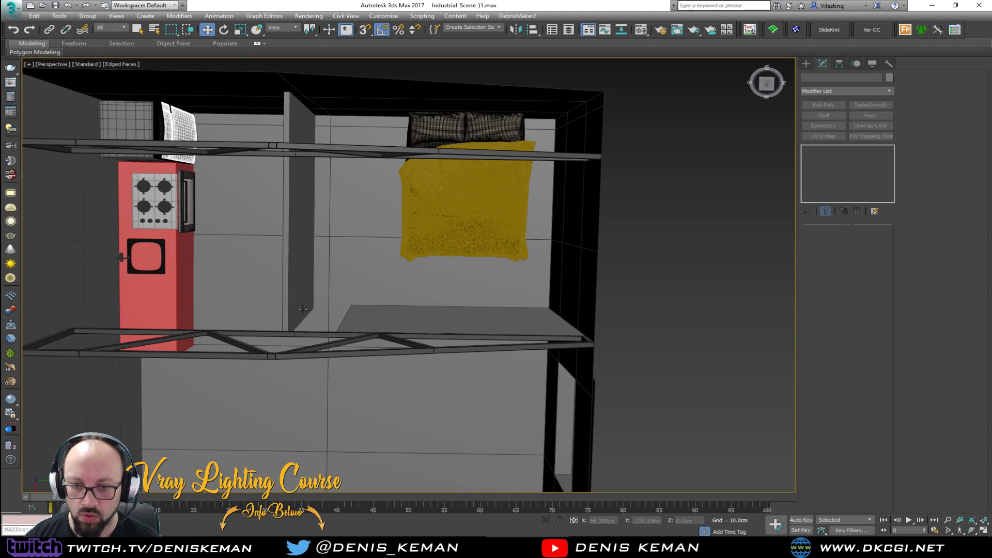
Move the partition at the foot of the bed away from the window wall toward the dividing partition
left_click(381, 313)
left_click_drag(511, 314, 474, 316)
middle_click_drag(475, 316, 513, 350, "alt")
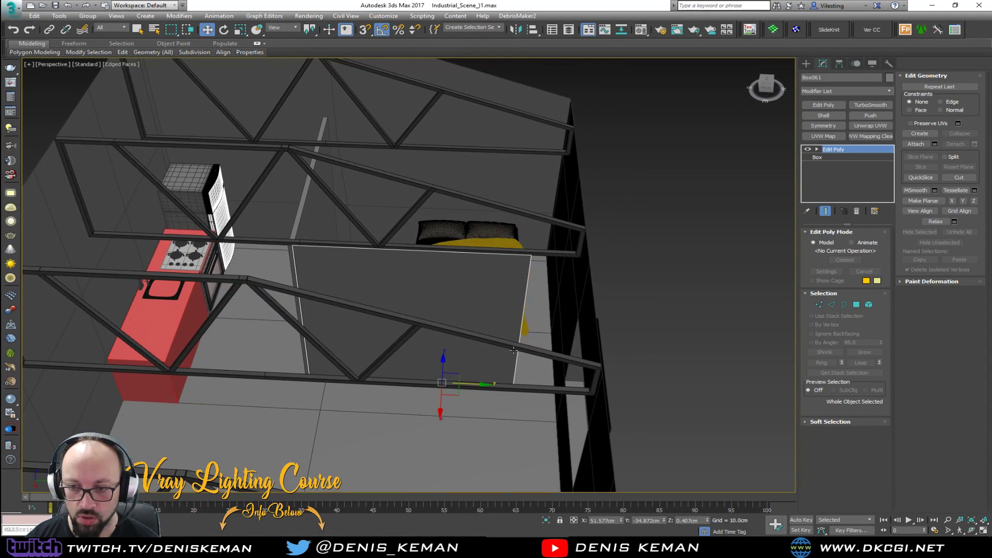
Shorten the partition at the foot of the bed by moving its free end's vertices about 37 cm in negative Y
key("1")
key("F3")
left_click_drag(556, 238, 484, 416)
key("F3")
left_click_drag(540, 327, 511, 329)
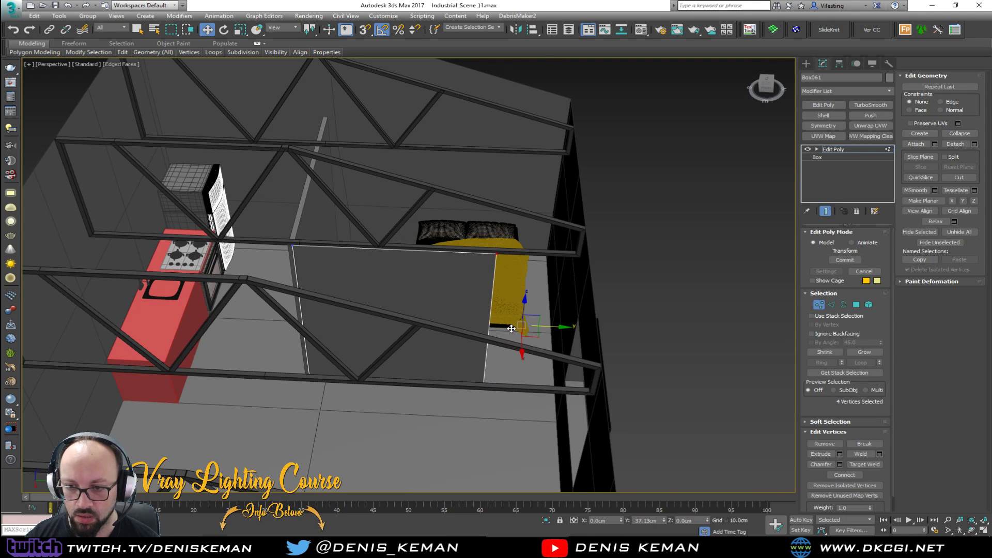
left_click(818, 304)
middle_click_drag(524, 291, 581, 299, "alt")
left_click(542, 167)
Create a box about 74 × 272 cm and 244 cm high along the bedroom side of the dividing partition, snapping its start to the room corner
middle_click_drag(542, 166, 392, 243, "alt")
left_click(805, 63)
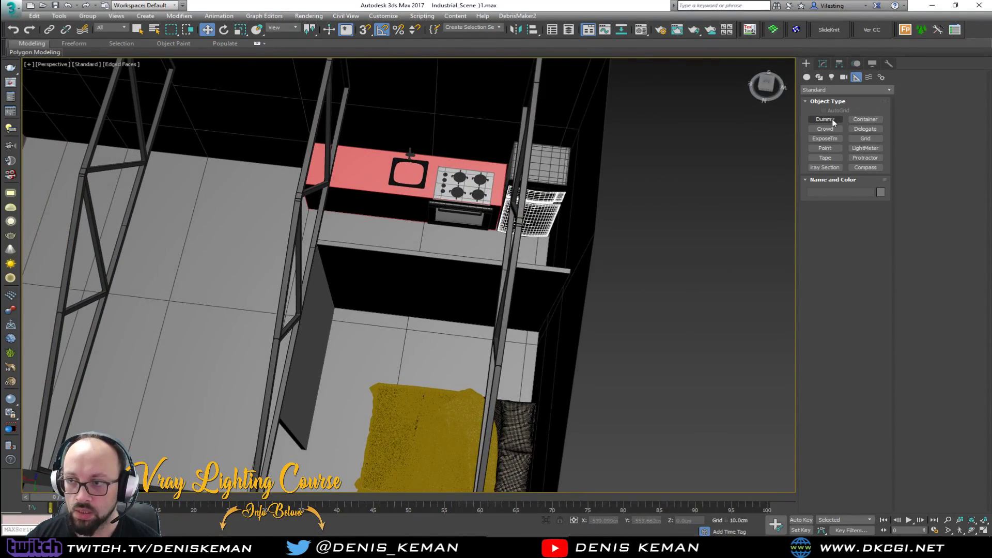
left_click(806, 77)
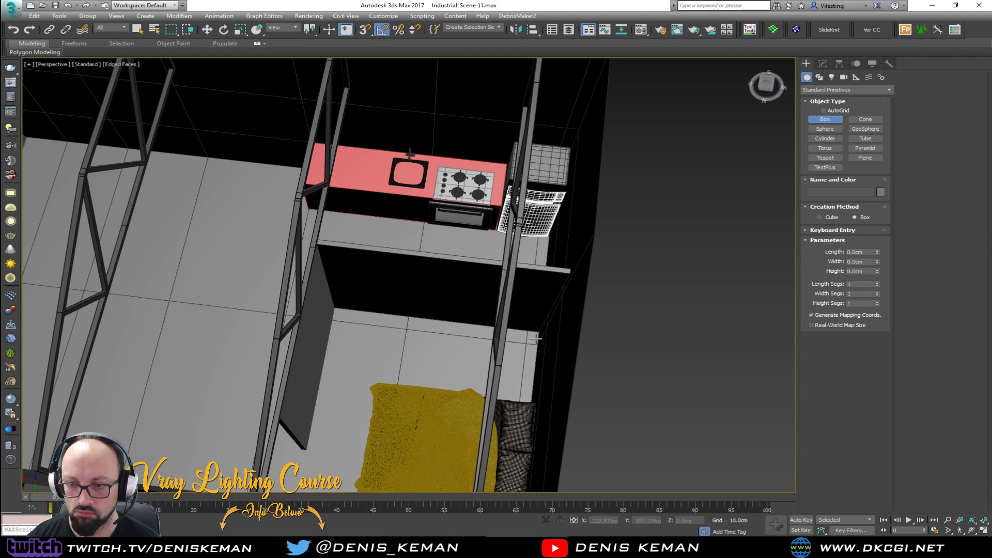
middle_click_drag(549, 332, 554, 333)
left_click(816, 122)
key("s")
left_click_drag(549, 337, 339, 356)
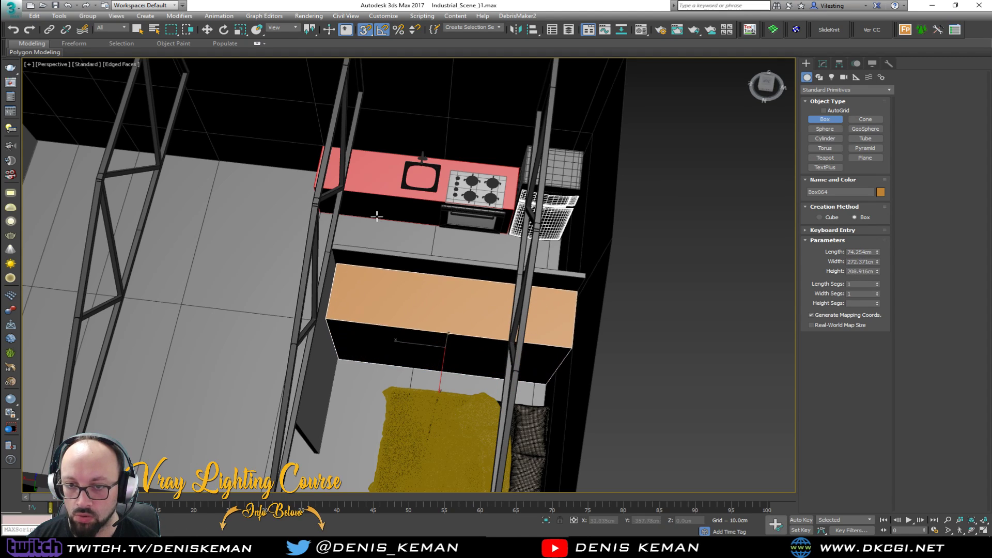
left_click(381, 195)
middle_click_drag(381, 195, 460, 320, "alt")
key("w")
key("s")
key("z")
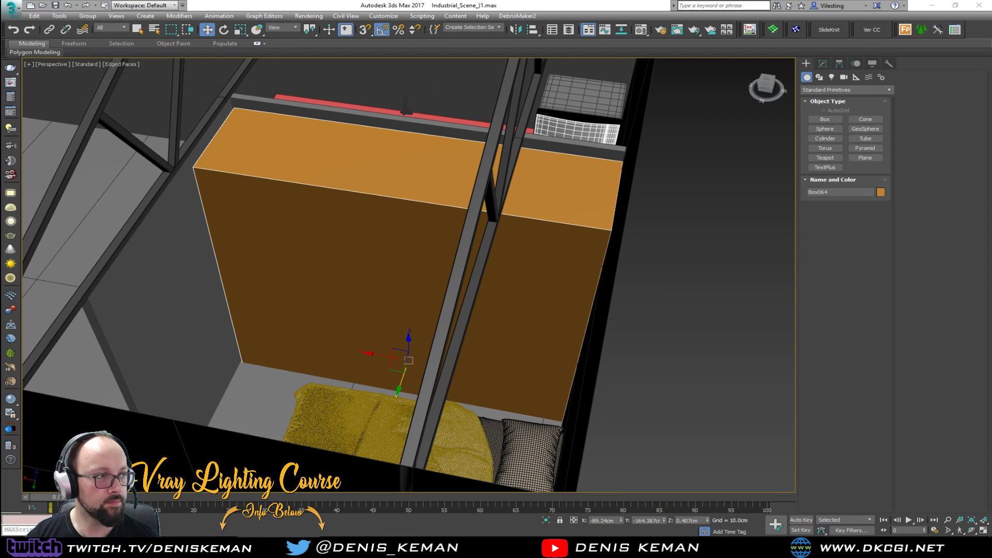
Try a length of 80 cm for the box, and reduce its length to 65 cm
middle_click_drag(272, 262, 344, 264, "alt")
left_click(822, 64)
left_click_drag(876, 242, 837, 242)
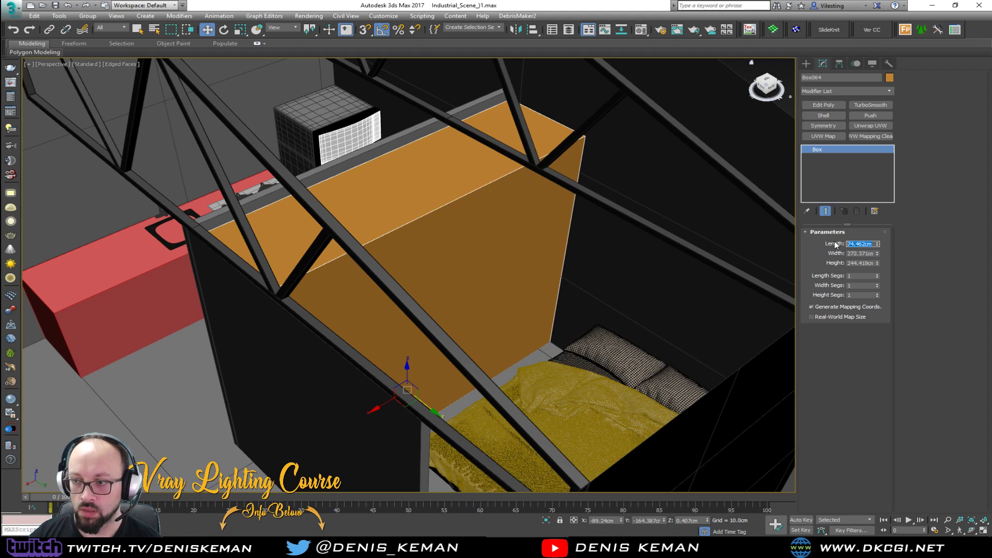
type("80")
key("Return")
middle_click_drag(501, 314, 467, 341, "alt")
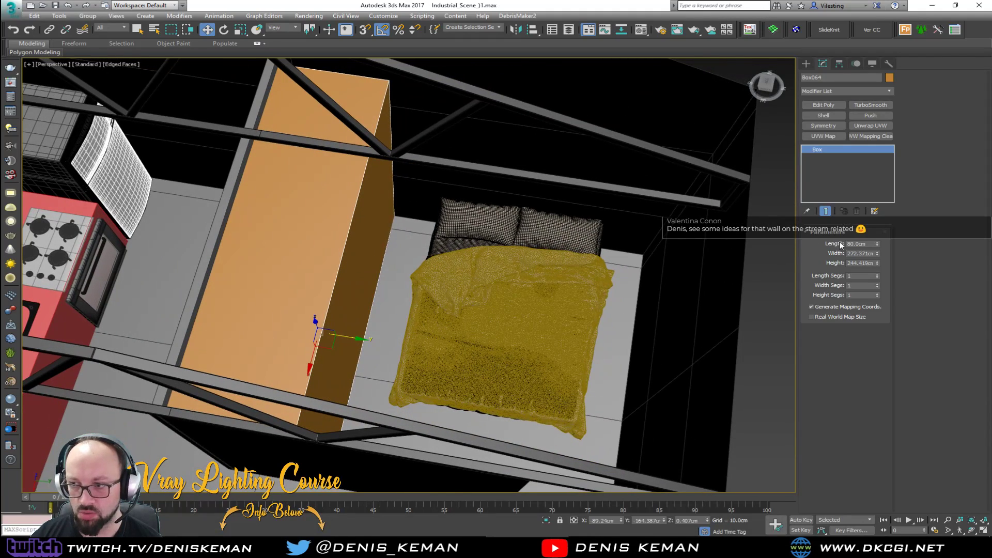
left_click_drag(869, 245, 813, 242)
type("65")
key("Return")
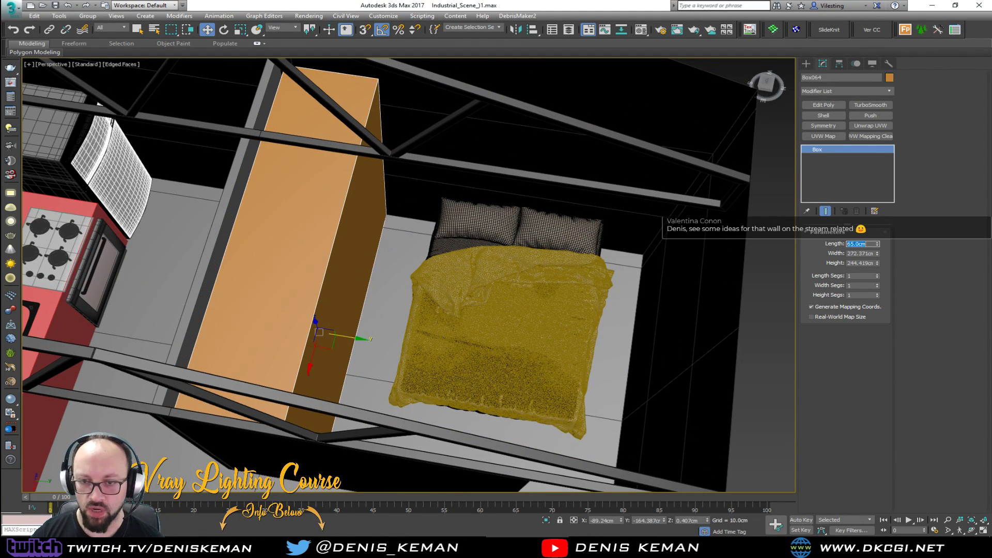
Move the box about 3 cm in negative Y, toward the dividing partition
middle_click_drag(364, 233, 417, 215, "alt")
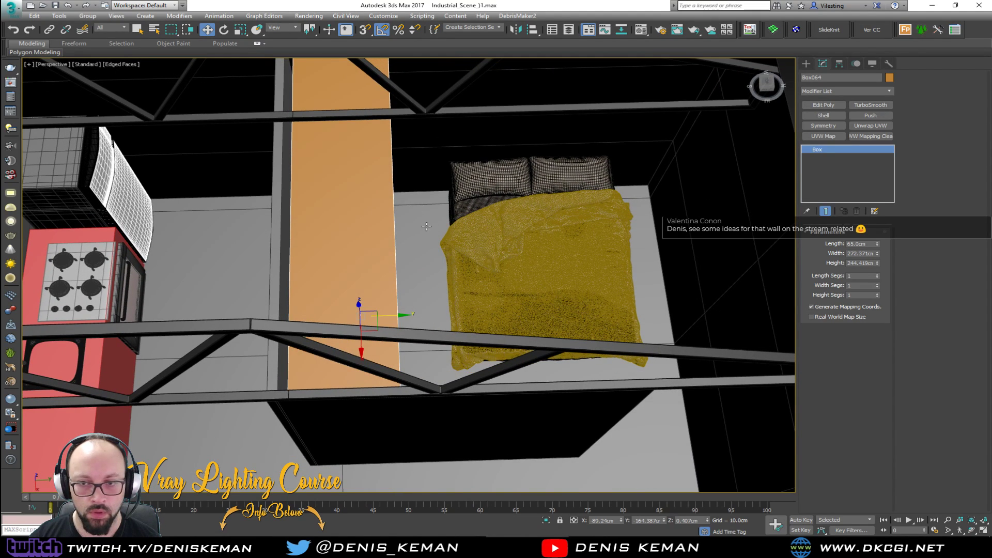
left_click_drag(392, 315, 386, 317)
scroll(386, 317, "down", 2)
middle_click_drag(386, 317, 293, 251)
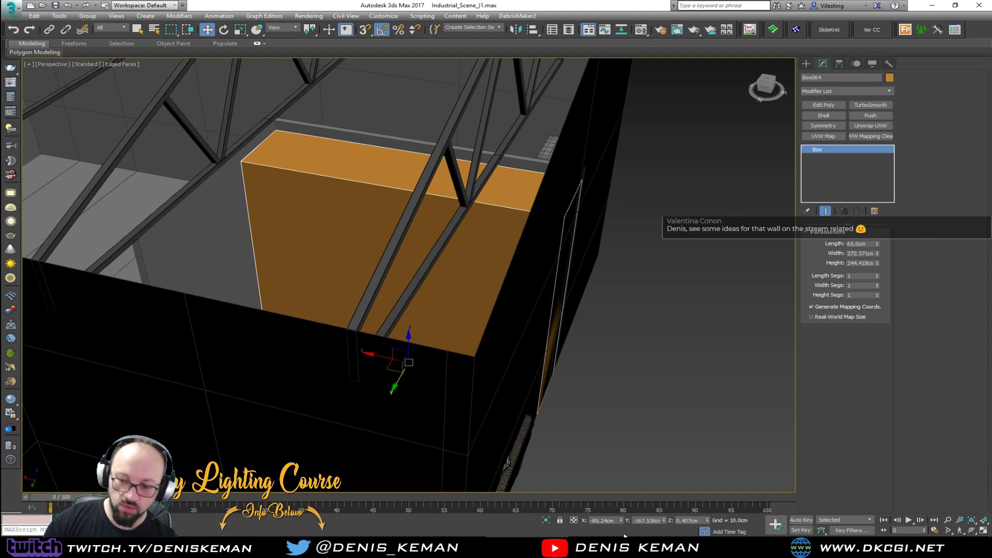
Switch to Discord's streaming_related channel and examine enlarged pictures of the two open-shelf room dividers in the new messages
left_click(619, 547)
scroll(621, 342, "down", 10)
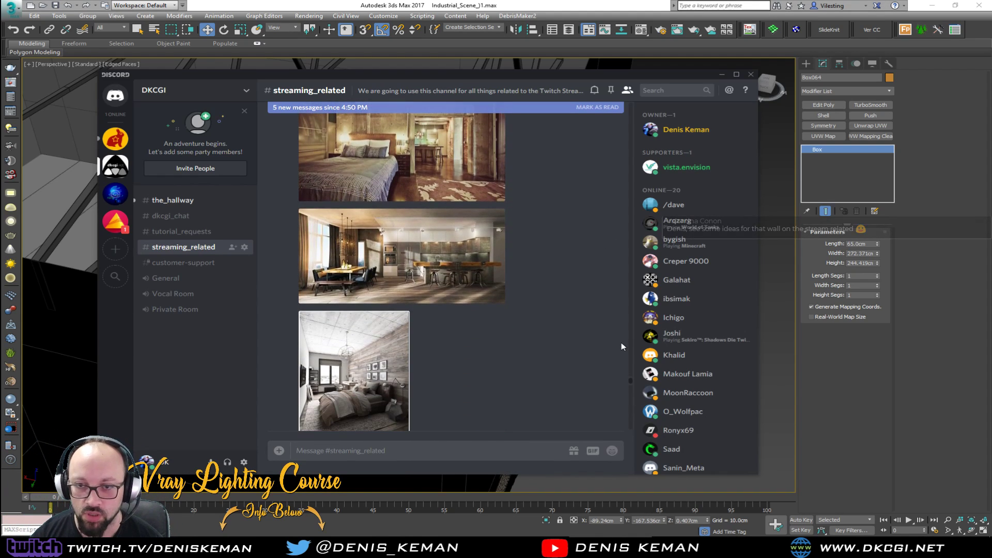
scroll(621, 342, "down", 10)
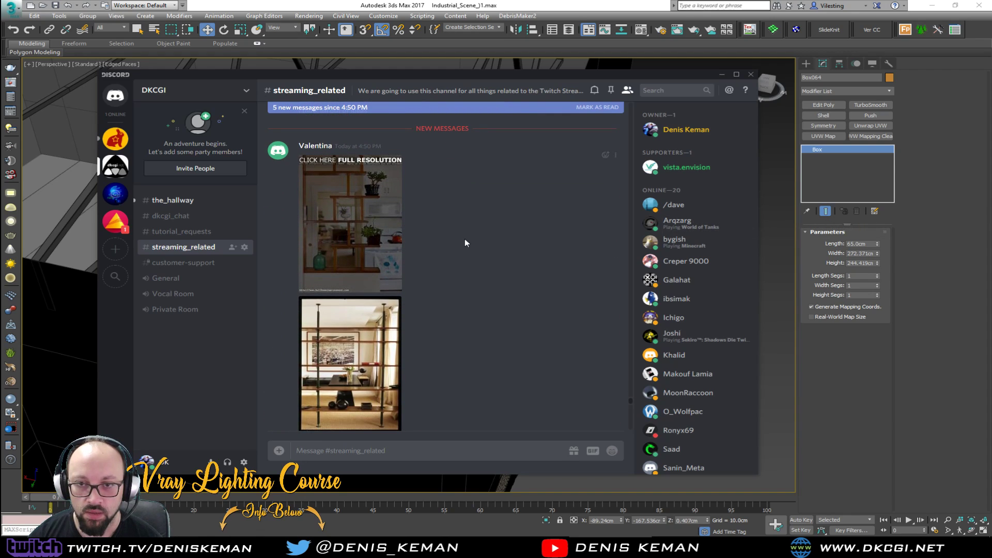
left_click(369, 231)
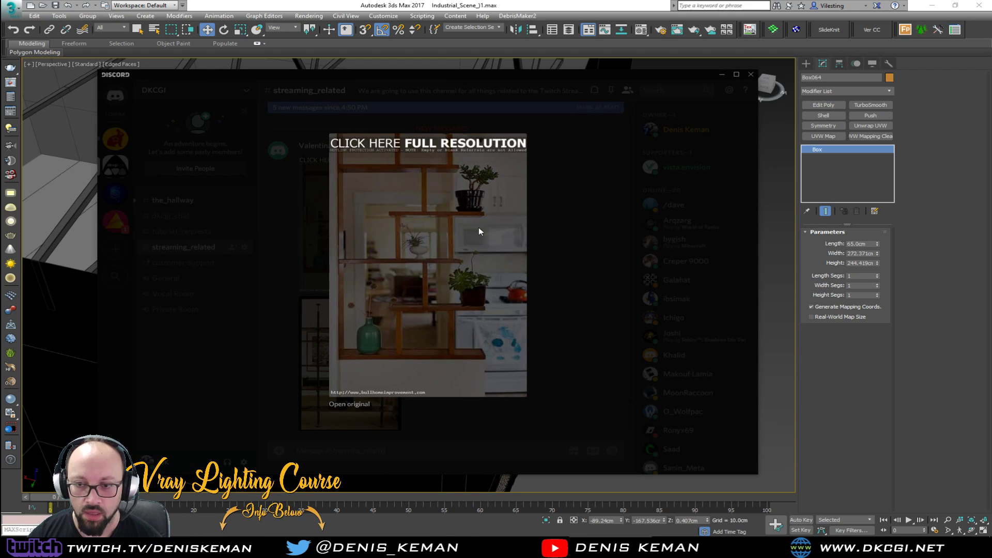
left_click(593, 303)
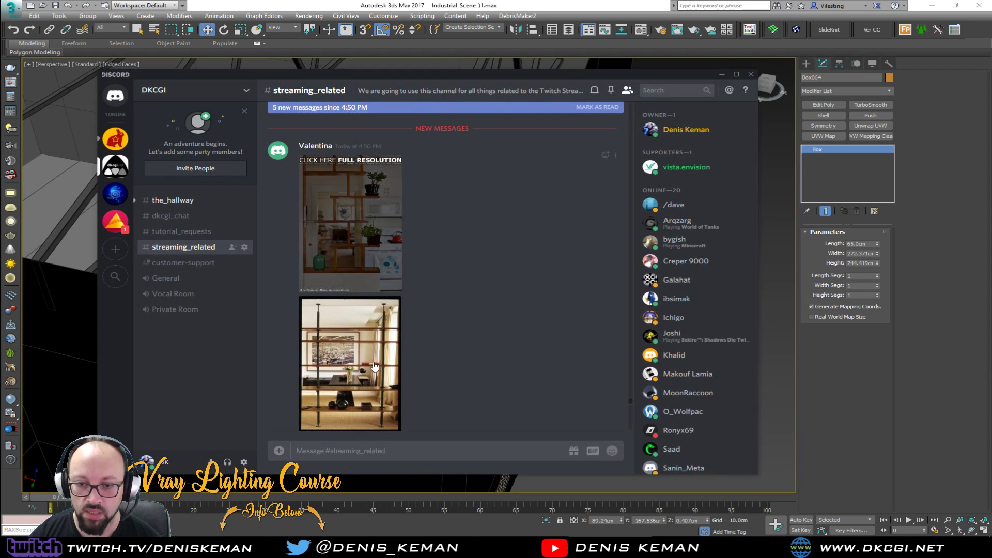
left_click(364, 367)
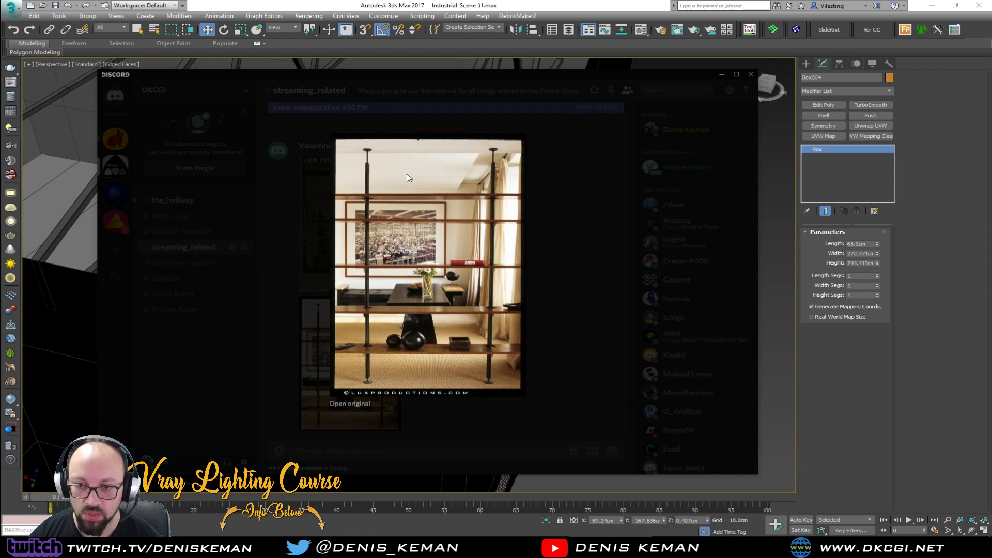
left_click(563, 249)
Look through the following reference pictures of the slatted divider, hexagonal tables, glazed partition and metal shelving
scroll(558, 315, "down", 2)
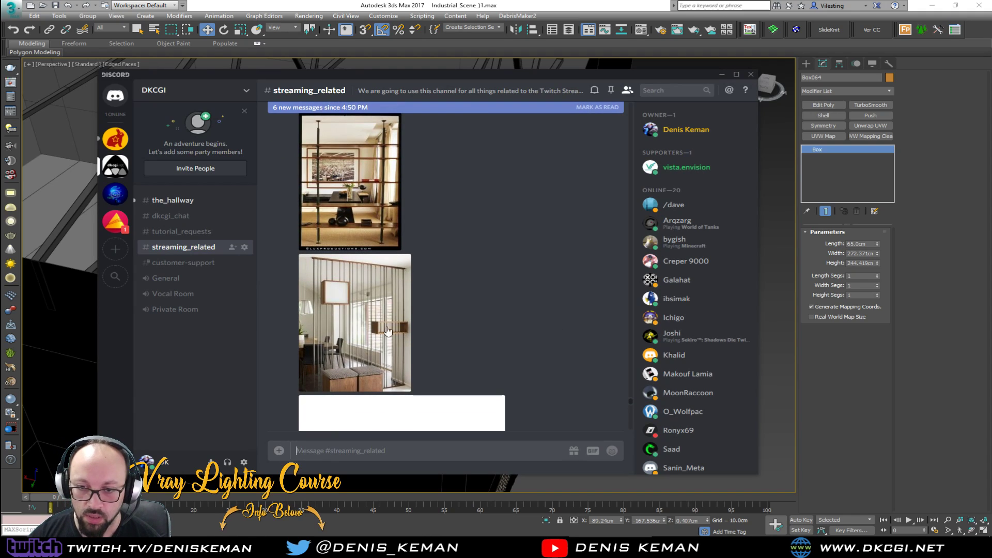
scroll(434, 341, "down", 6)
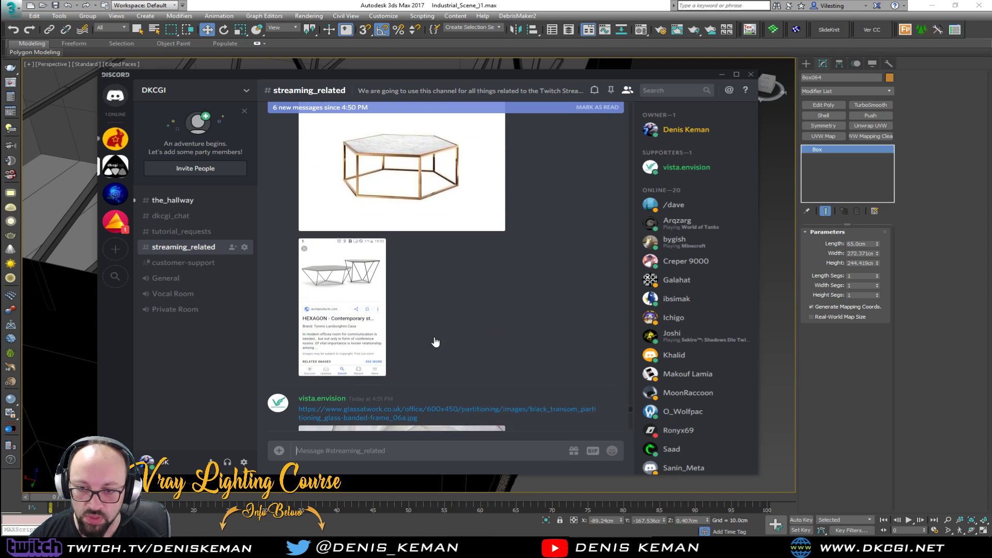
scroll(434, 337, "up", 3)
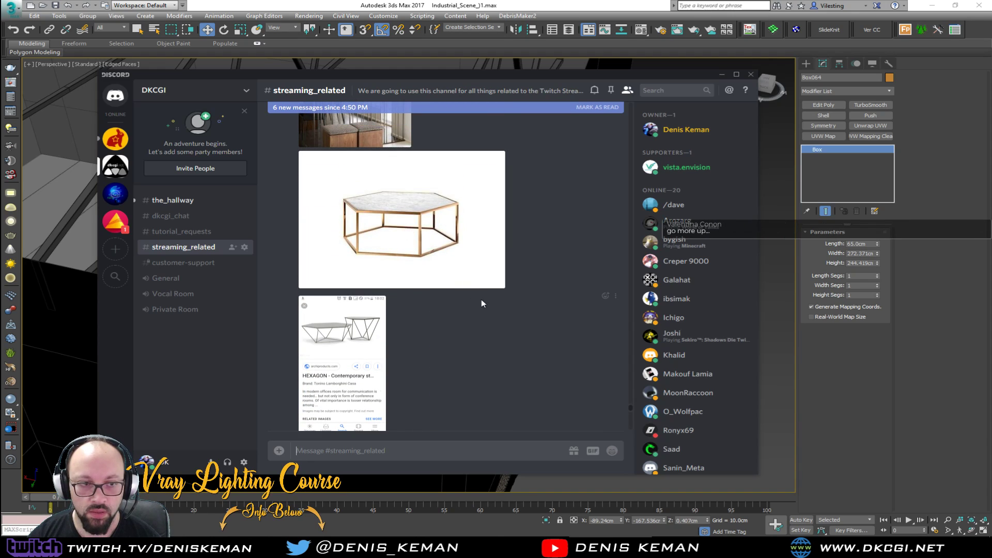
scroll(485, 312, "down", 6)
scroll(485, 312, "down", 2)
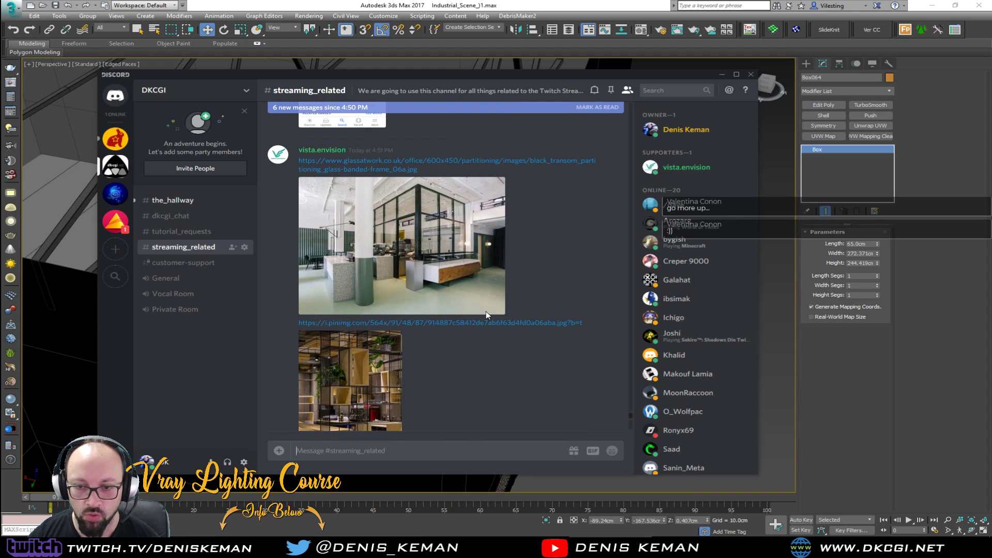
scroll(486, 310, "down", 4)
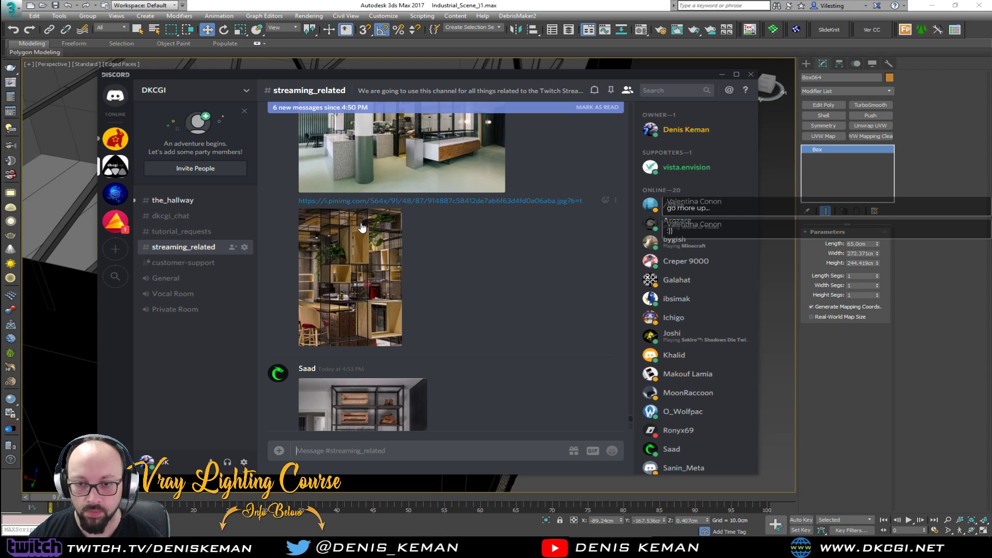
Examine enlarged views of the metal shelving picture with wooden boxes and the open metal wardrobe picture
left_click(370, 276)
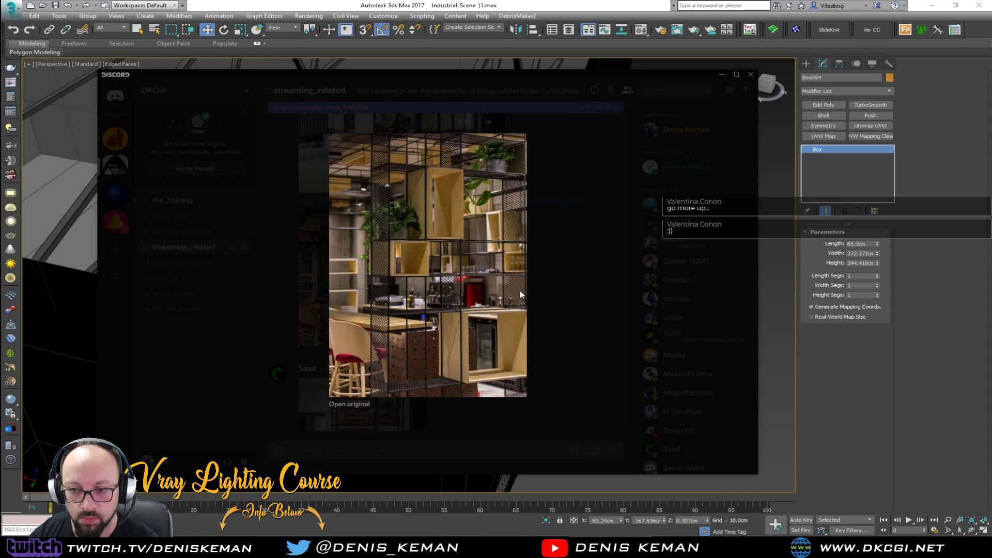
left_click(582, 313)
scroll(519, 330, "down", 3)
left_click(361, 255)
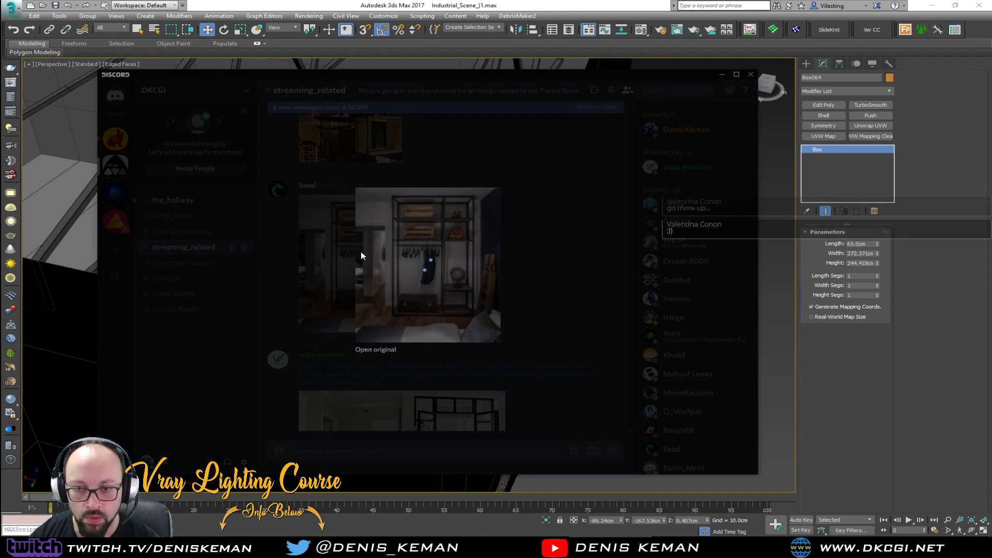
left_click(538, 256)
Go back to the metal shelving picture with wooden boxes and study its enlarged view again
scroll(349, 191, "up", 2)
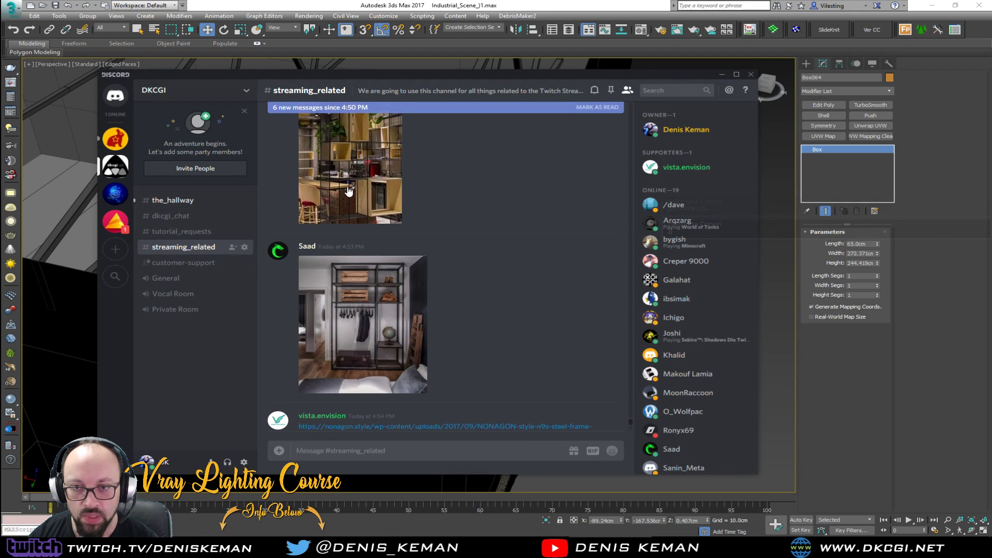
left_click(349, 191)
right_click(465, 238)
left_click(466, 259)
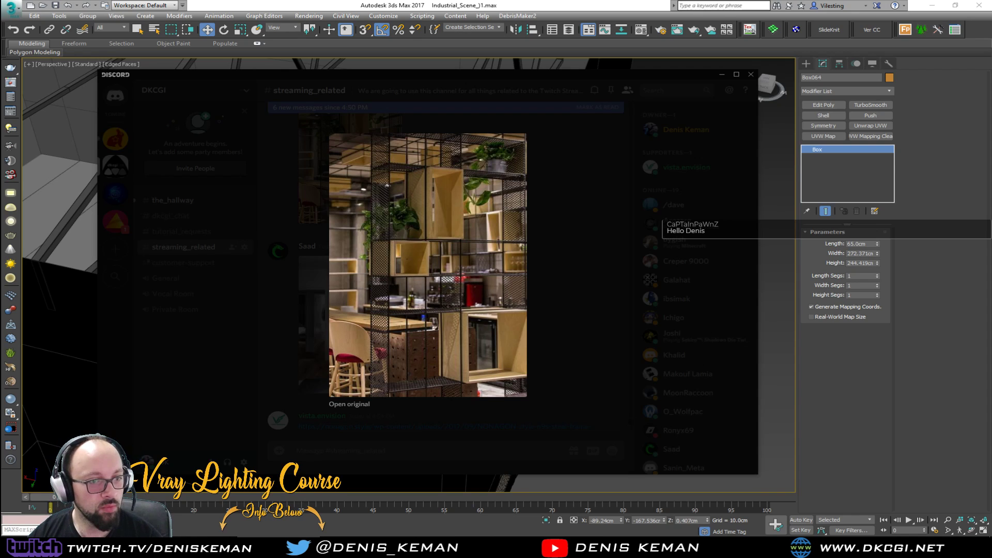
left_click(632, 305)
Look at the steel-framed glass bedroom partition and examine the earlier bedroom and loft interior references in the channel
scroll(433, 343, "down", 3)
scroll(432, 343, "down", 2)
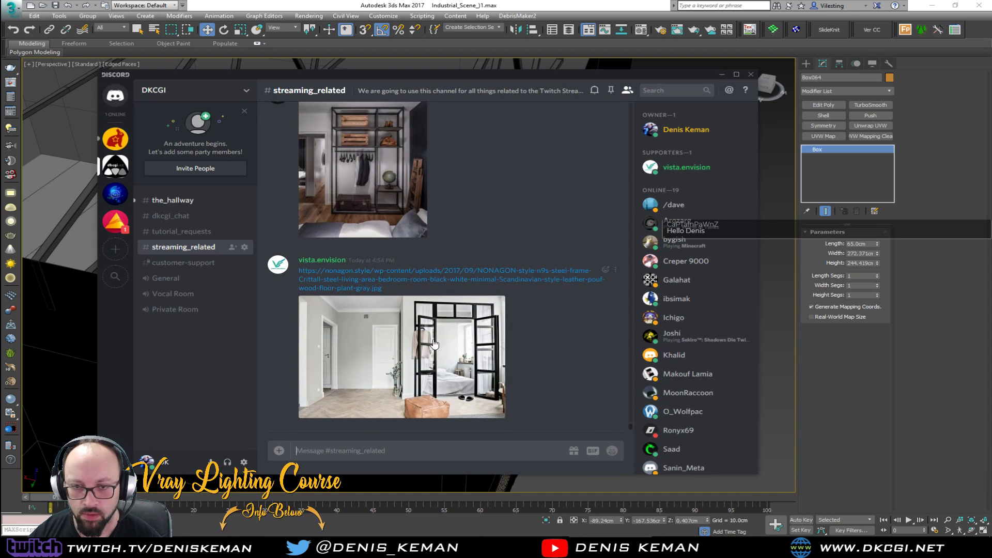
scroll(454, 368, "up", 1)
scroll(456, 374, "up", 3)
scroll(456, 370, "up", 10)
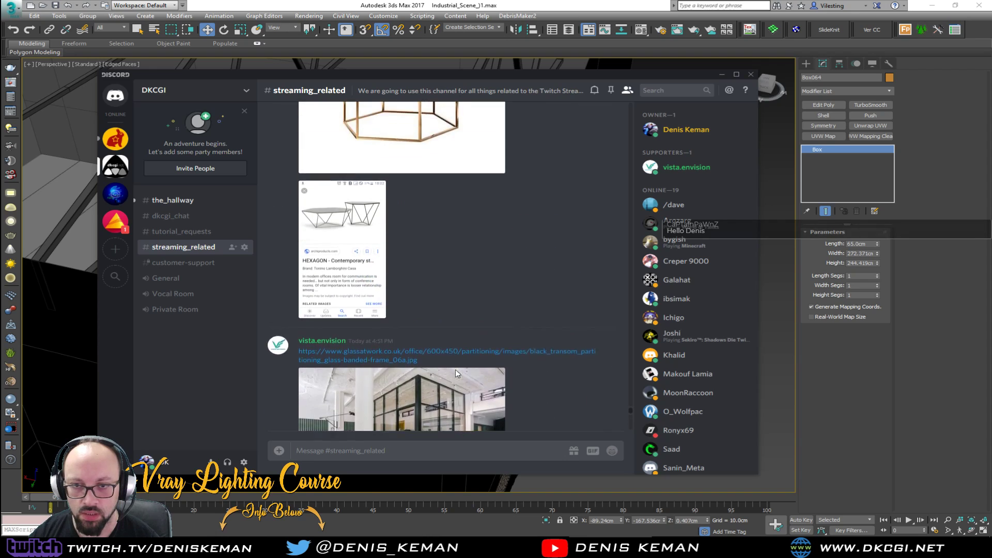
scroll(456, 374, "up", 10)
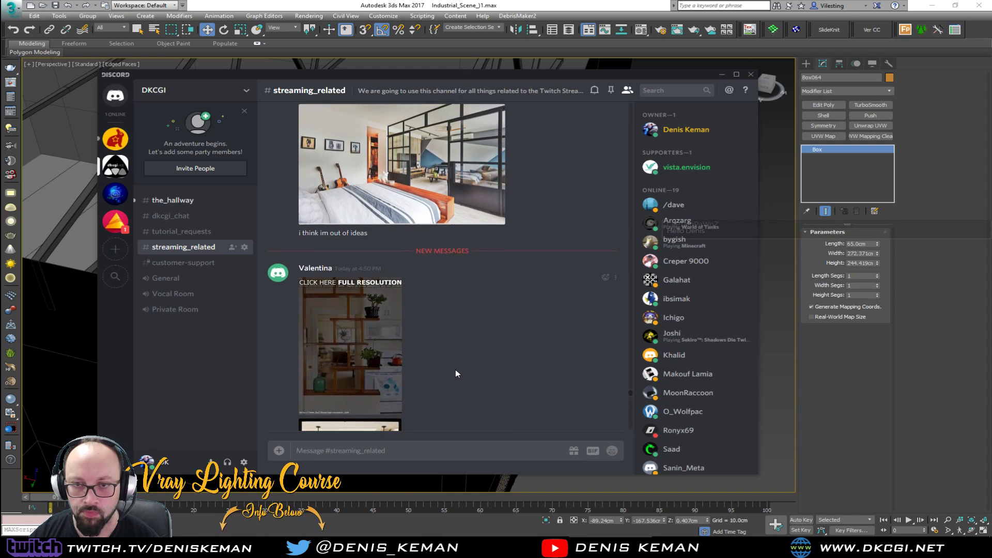
scroll(456, 372, "up", 4)
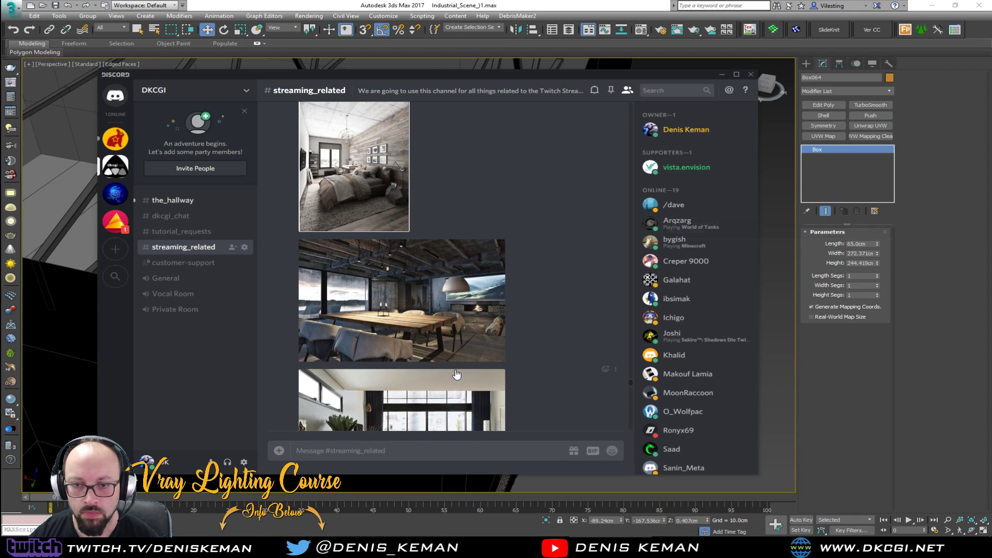
scroll(456, 374, "up", 2)
scroll(456, 373, "up", 10)
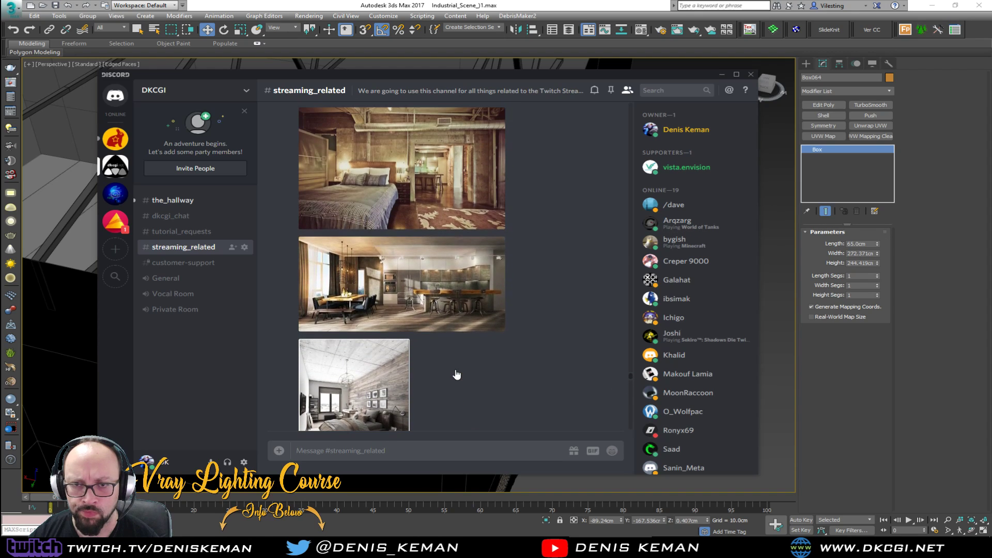
scroll(456, 374, "up", 6)
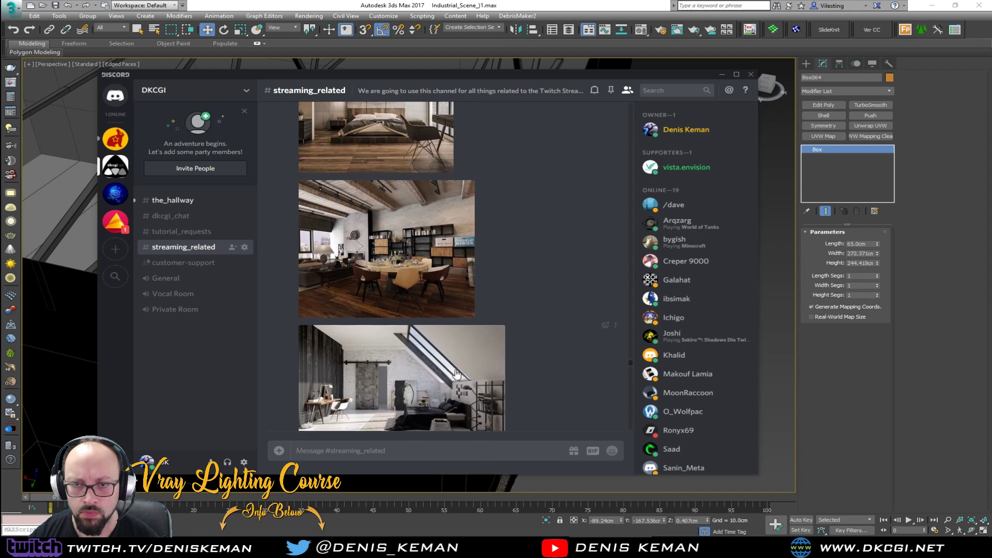
scroll(456, 374, "down", 2)
scroll(456, 373, "up", 10)
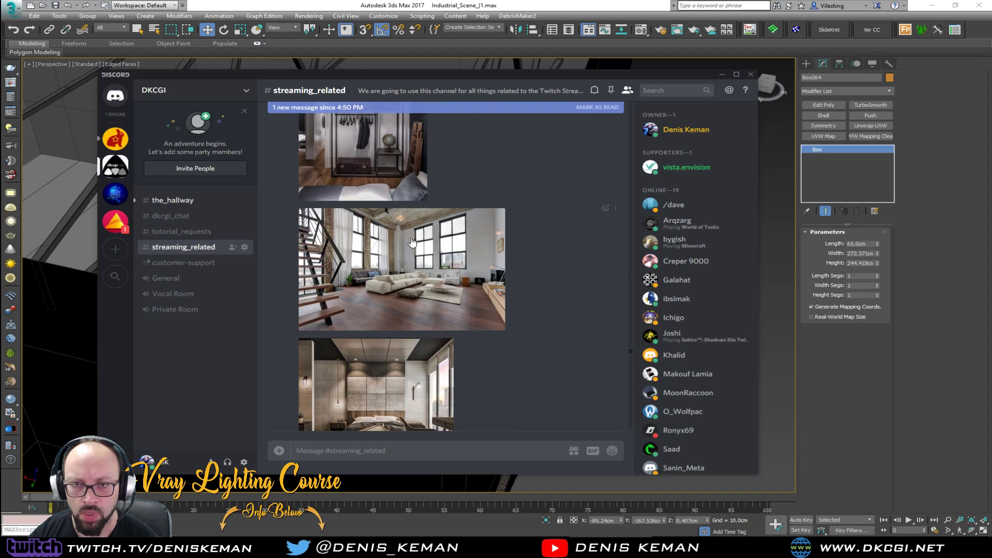
Examine the industrial pulley lamp references and the bedroom and kitchen pictures posted before them
scroll(455, 370, "up", 10)
scroll(457, 315, "up", 4)
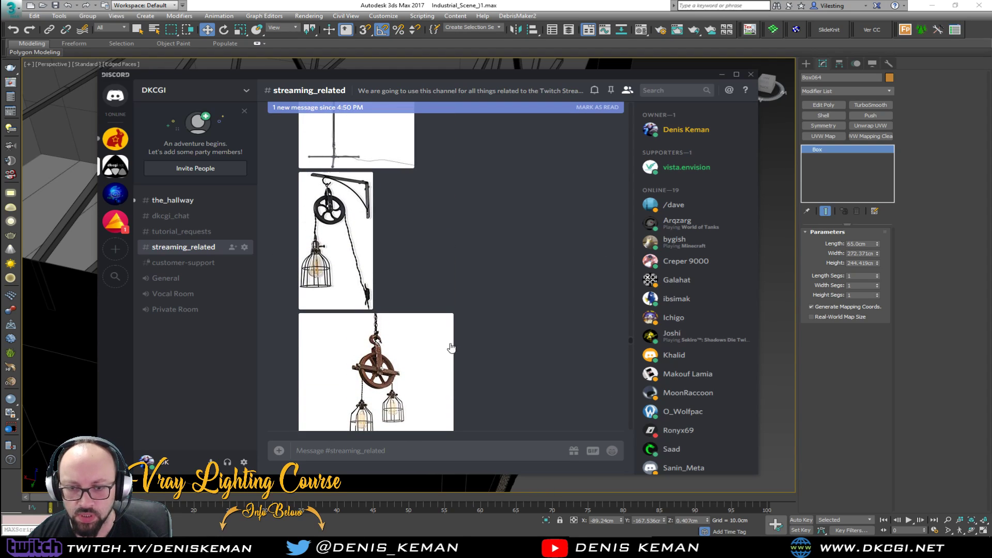
scroll(370, 358, "up", 6)
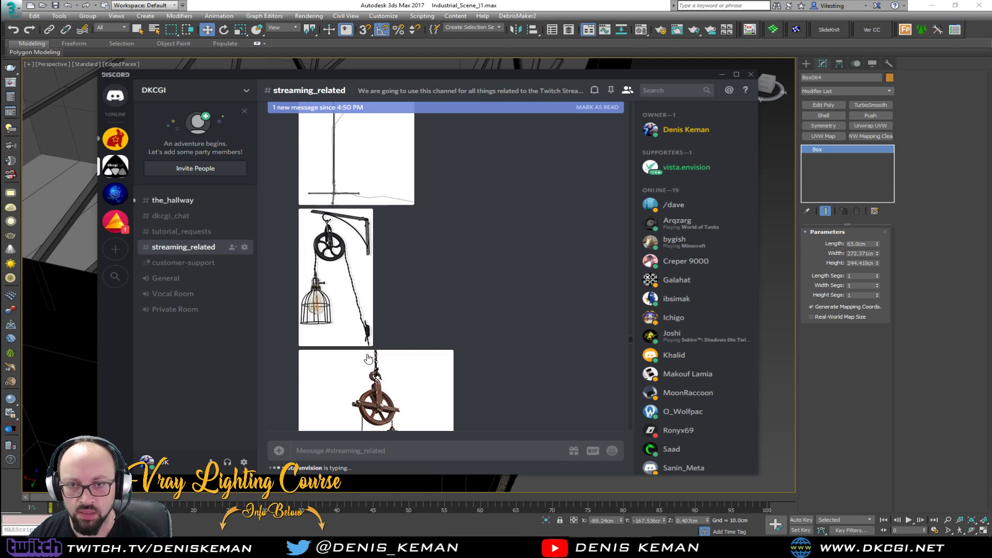
scroll(368, 358, "down", 6)
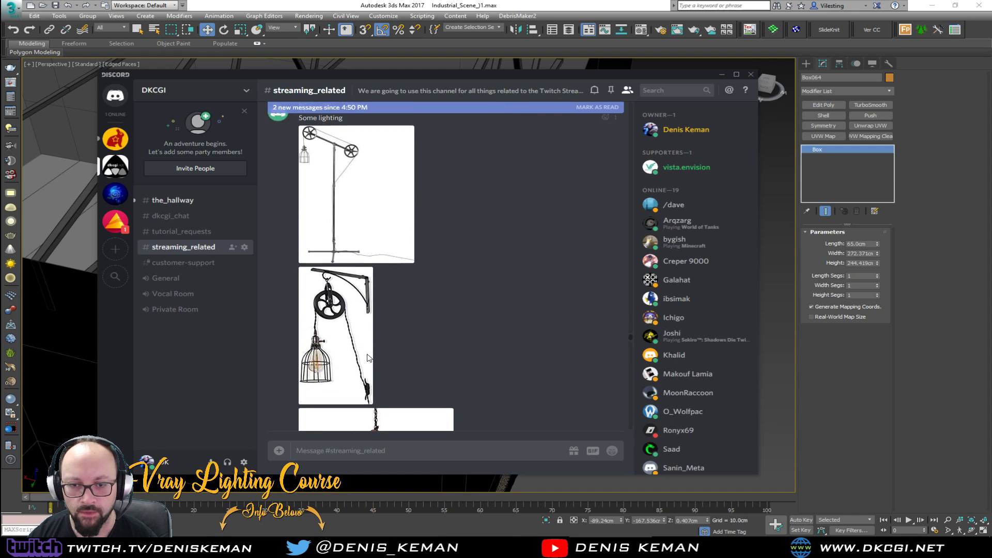
scroll(367, 359, "down", 2)
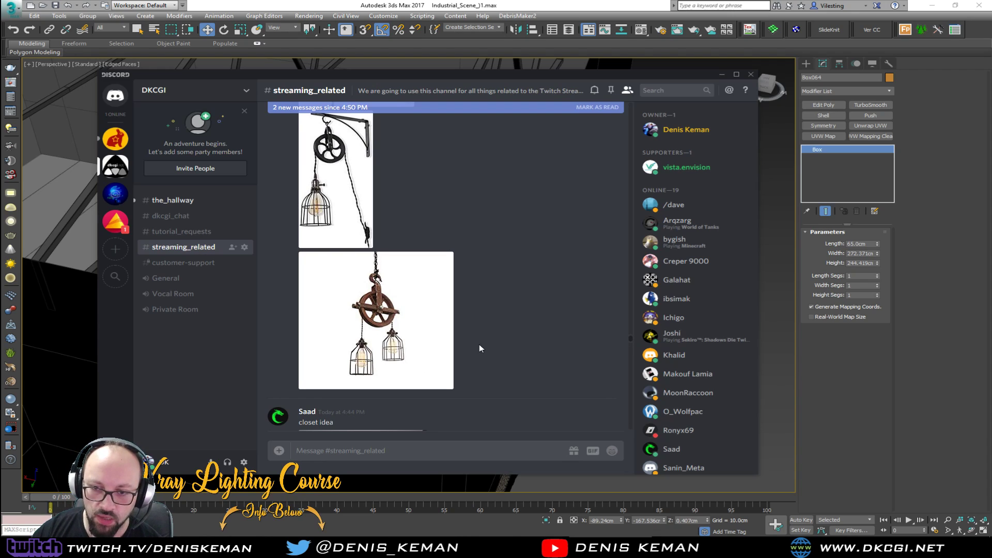
scroll(479, 344, "up", 10)
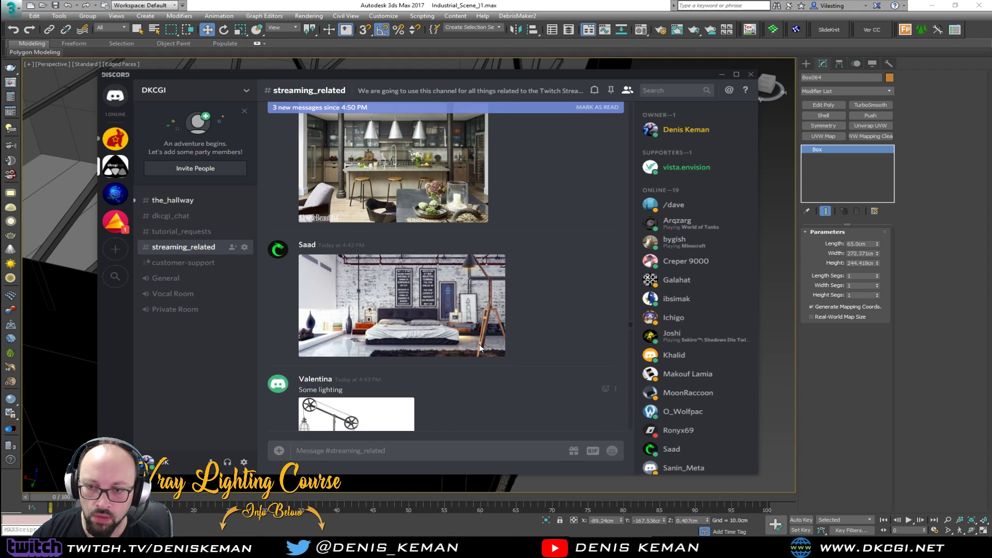
Examine the earlier kitchen, bedroom and industrial bed reference pictures in the channel, returning past the pulley lamps to the newest posts
scroll(478, 344, "up", 6)
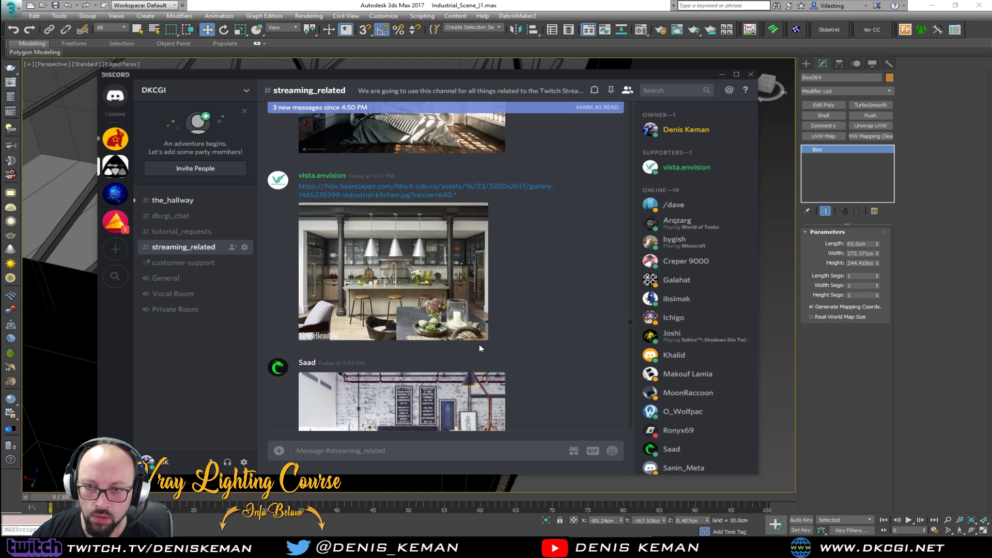
scroll(478, 344, "up", 3)
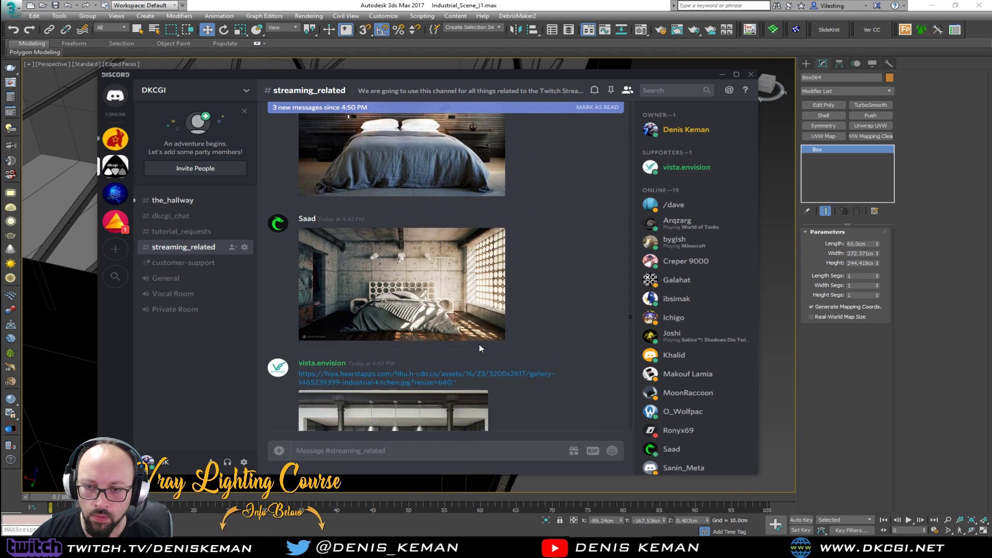
scroll(479, 344, "up", 4)
scroll(479, 348, "up", 2)
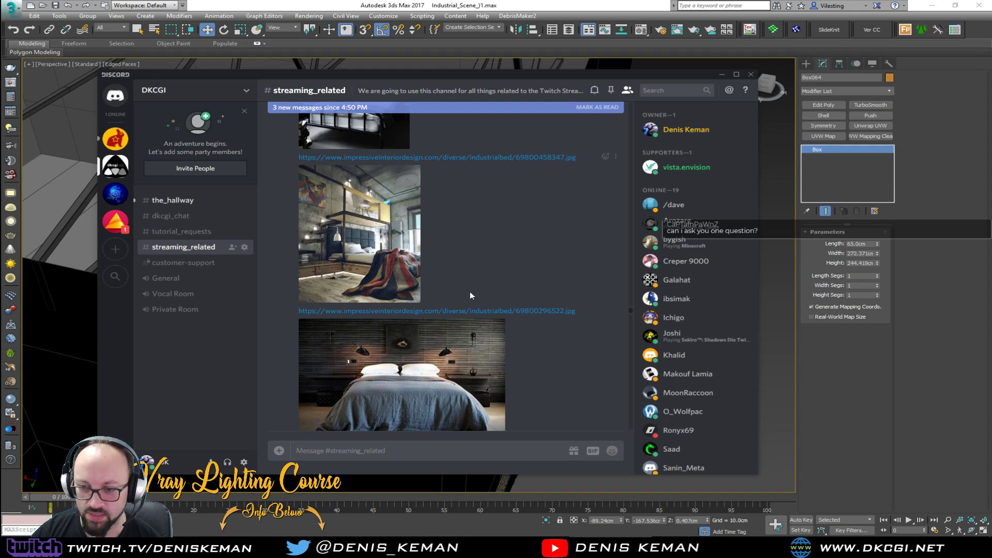
scroll(470, 293, "up", 3)
scroll(470, 295, "up", 5)
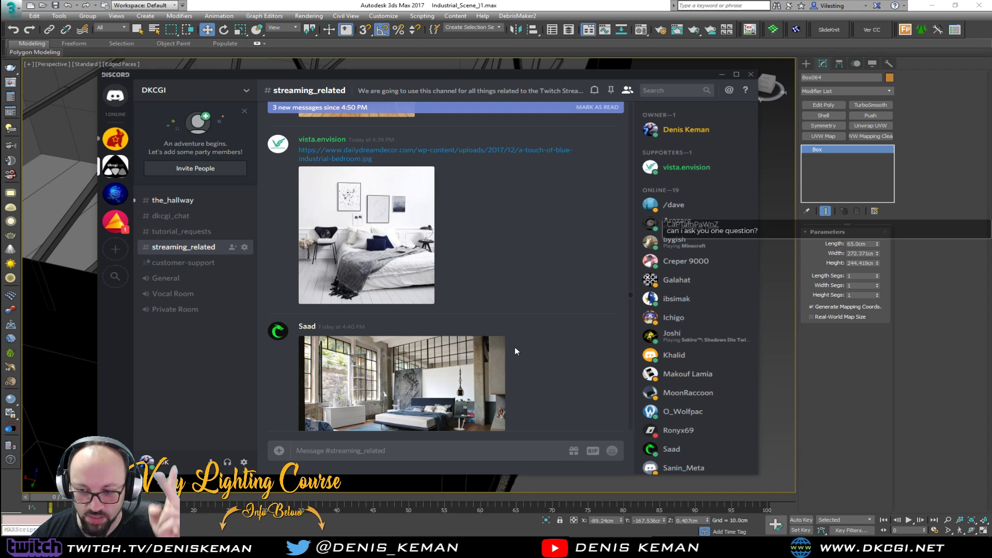
scroll(515, 346, "down", 5)
scroll(515, 351, "down", 10)
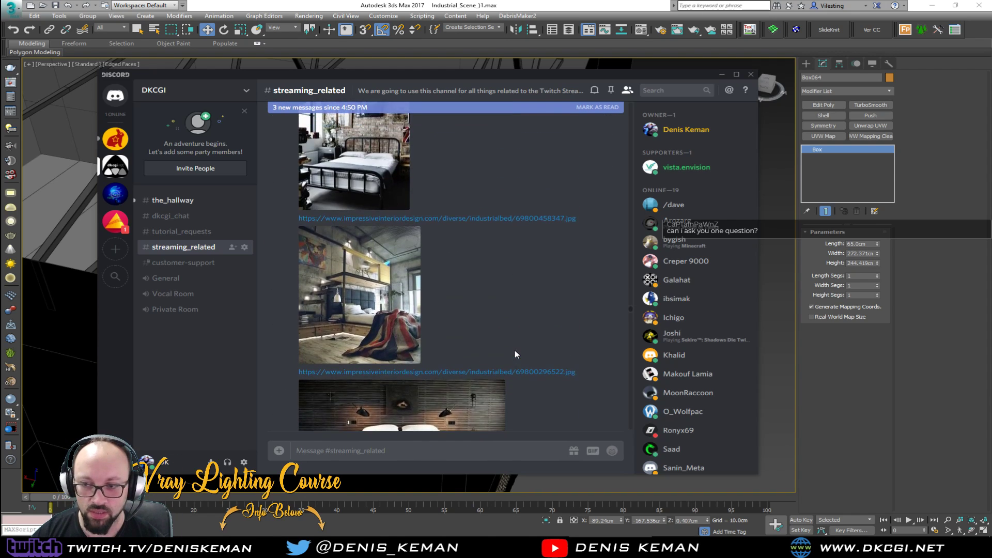
scroll(514, 350, "down", 10)
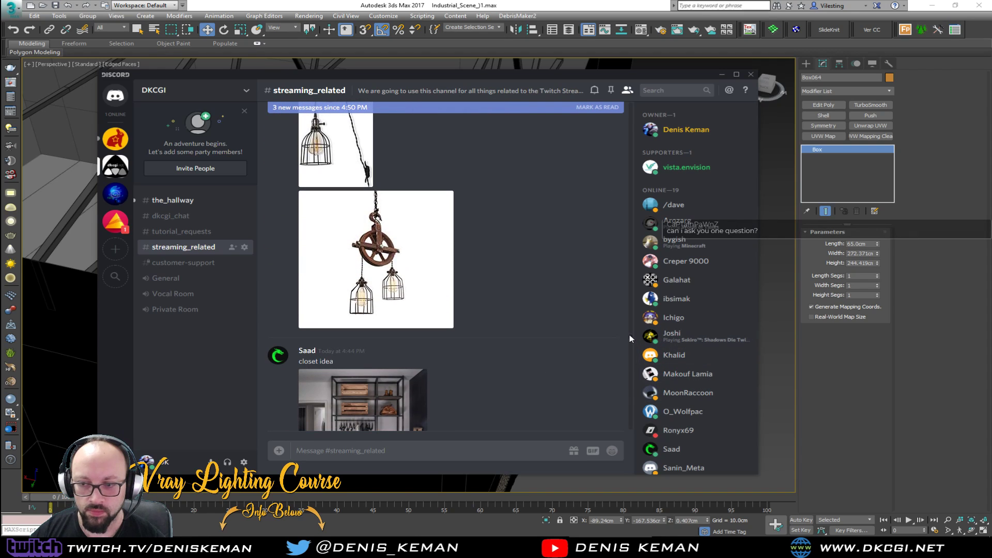
scroll(630, 362, "down", 15)
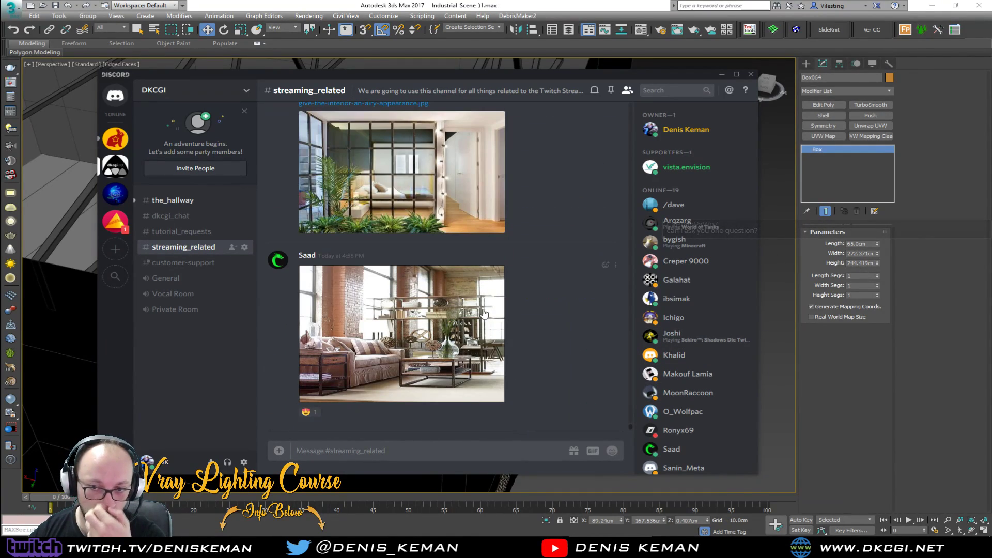
Examine the steel-framed glass partition and open loft references, plus the enlarged living room picture with metal shelving
scroll(483, 309, "up", 10)
scroll(483, 308, "up", 10)
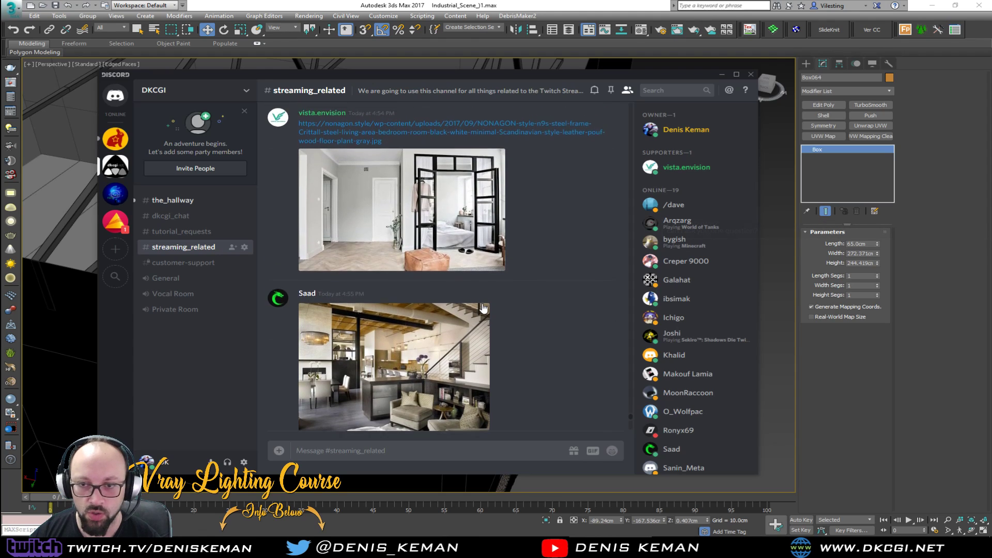
scroll(483, 308, "down", 8)
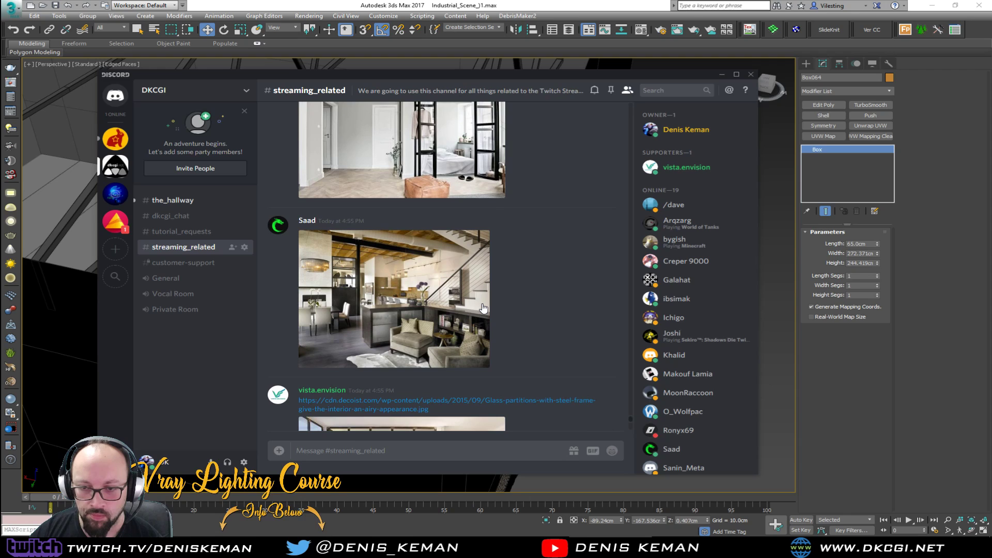
scroll(482, 308, "down", 4)
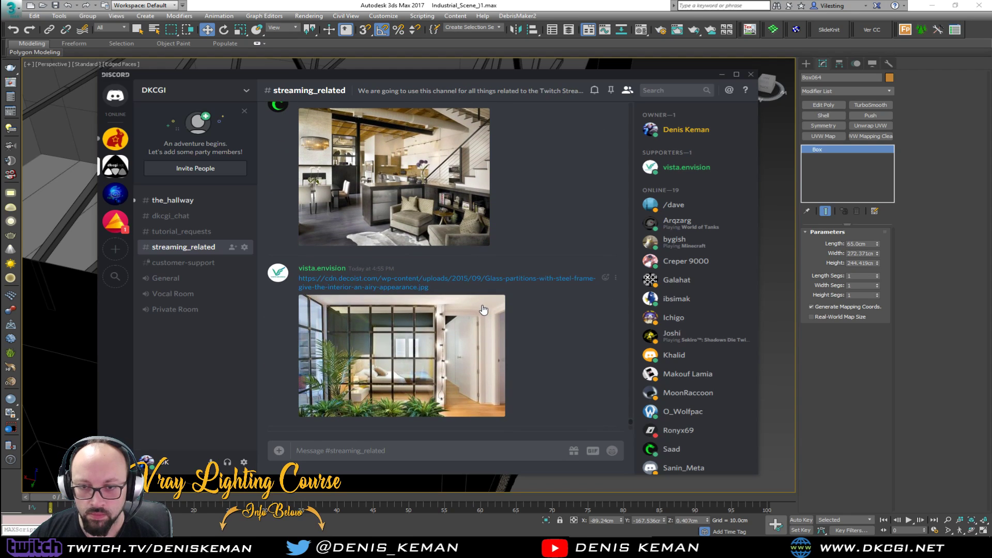
scroll(487, 325, "down", 2)
scroll(488, 328, "down", 3)
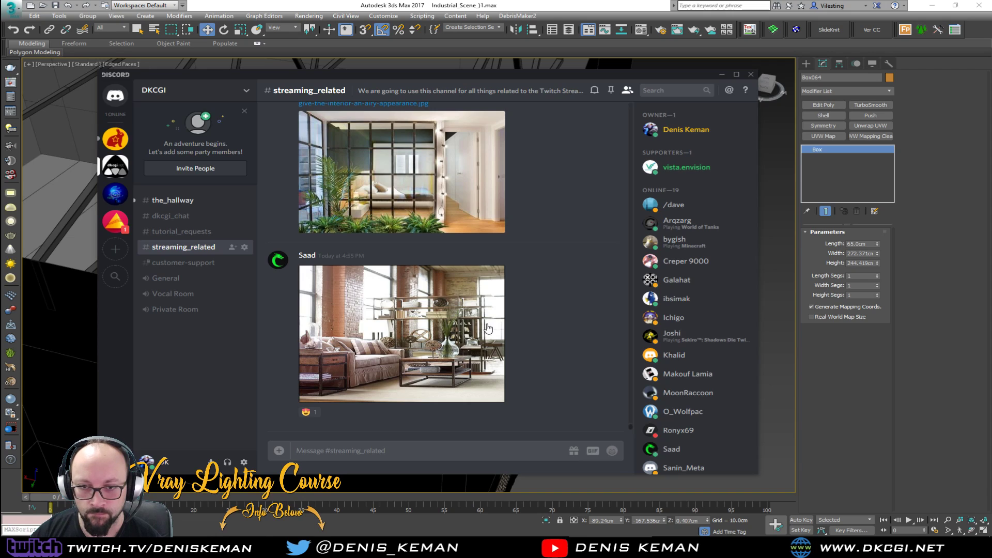
mouse_move(309, 416)
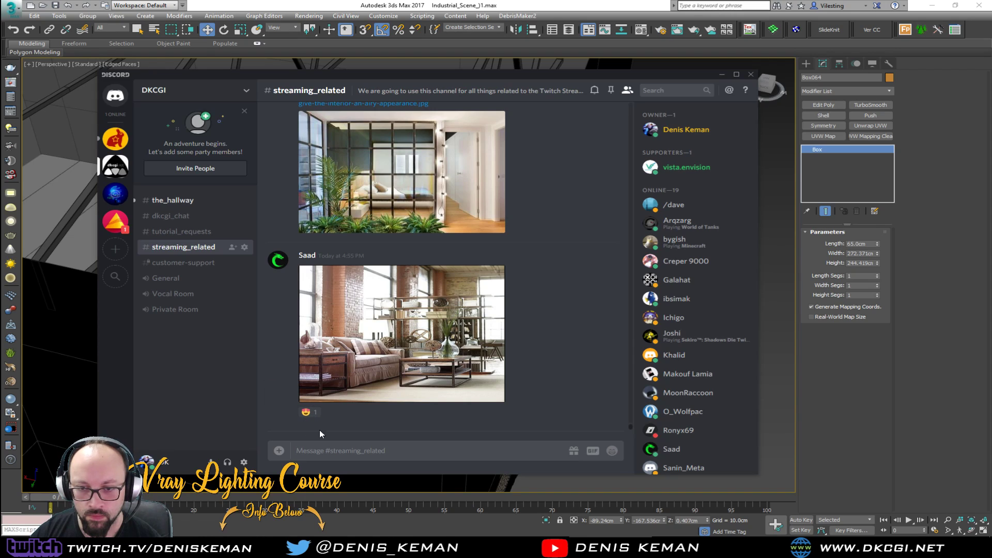
left_click(433, 341)
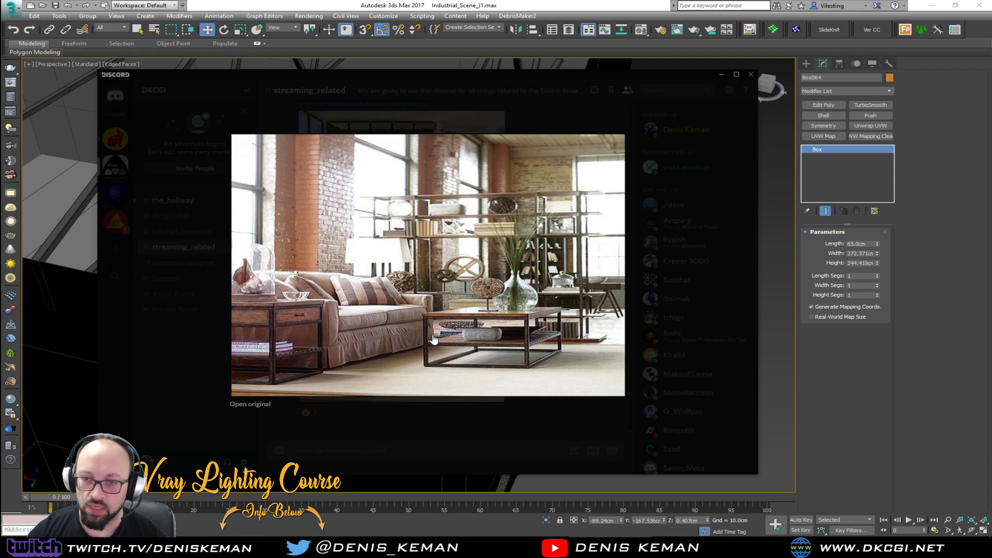
left_click(687, 269)
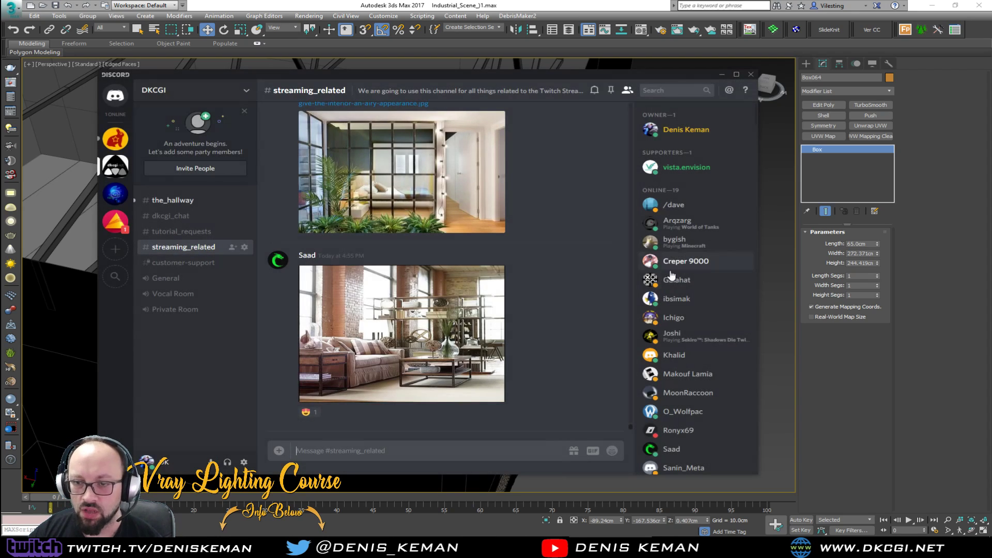
Switch back to 3ds Max, examine the bedroom partition beside the closet, and close the Idea_14 shelving picture
left_click(719, 76)
middle_click_drag(443, 156, 597, 197, "alt")
left_click(578, 194)
middle_click_drag(478, 246, 499, 154, "alt")
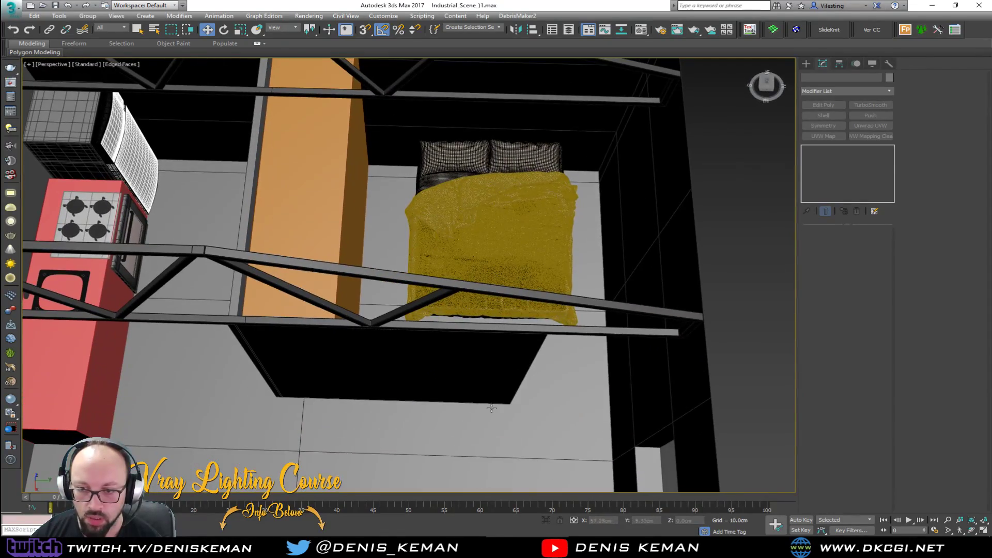
middle_click_drag(472, 371, 475, 293, "alt")
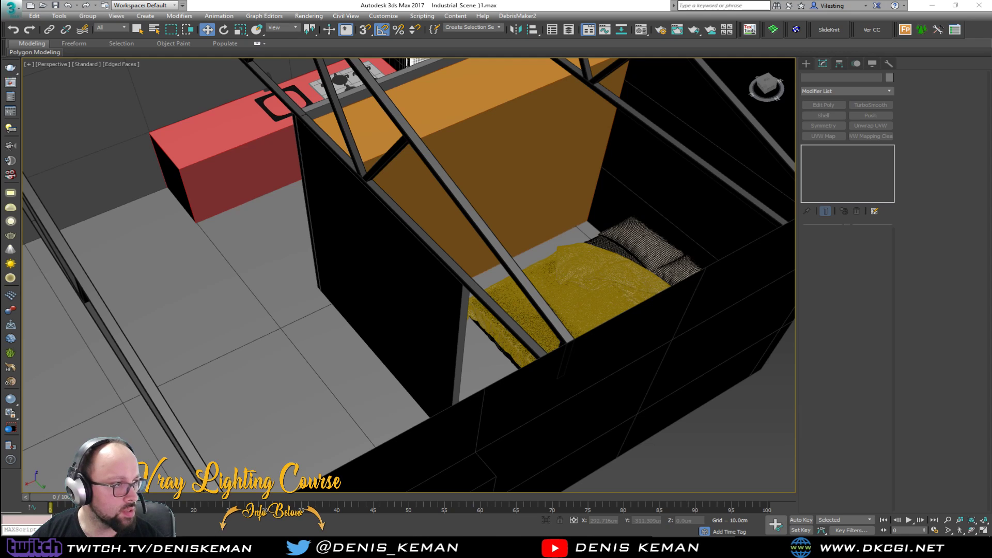
key("alt+Tab")
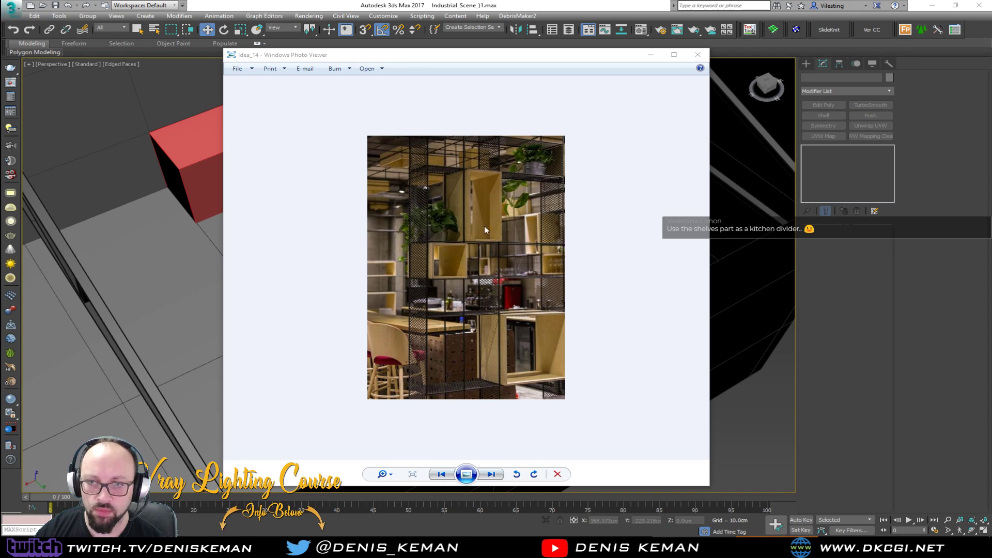
key("alt+F4")
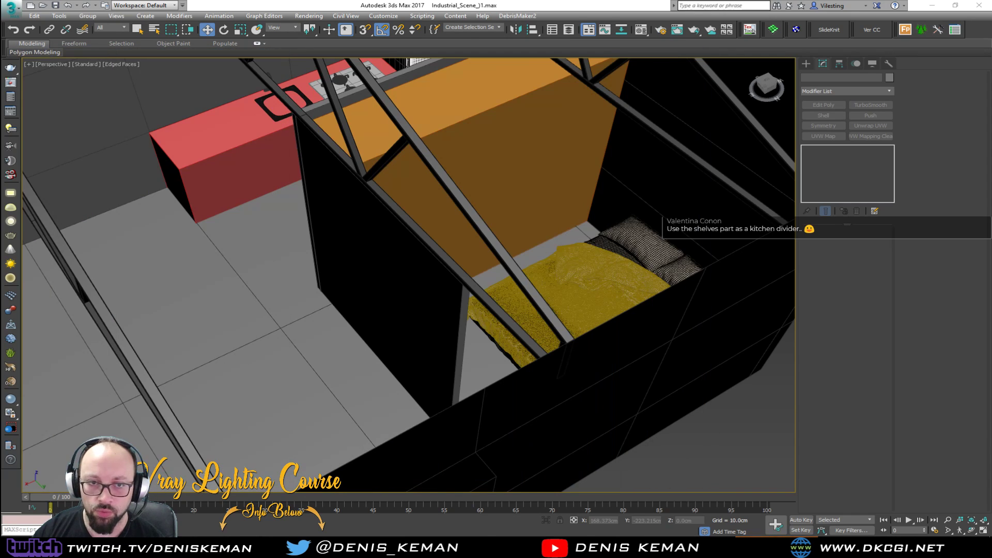
Examine the partition at the foot of the bed from the bedroom and living area sides
middle_click_drag(406, 285, 520, 284, "alt")
left_click(486, 241)
middle_click_drag(486, 242, 383, 253, "alt")
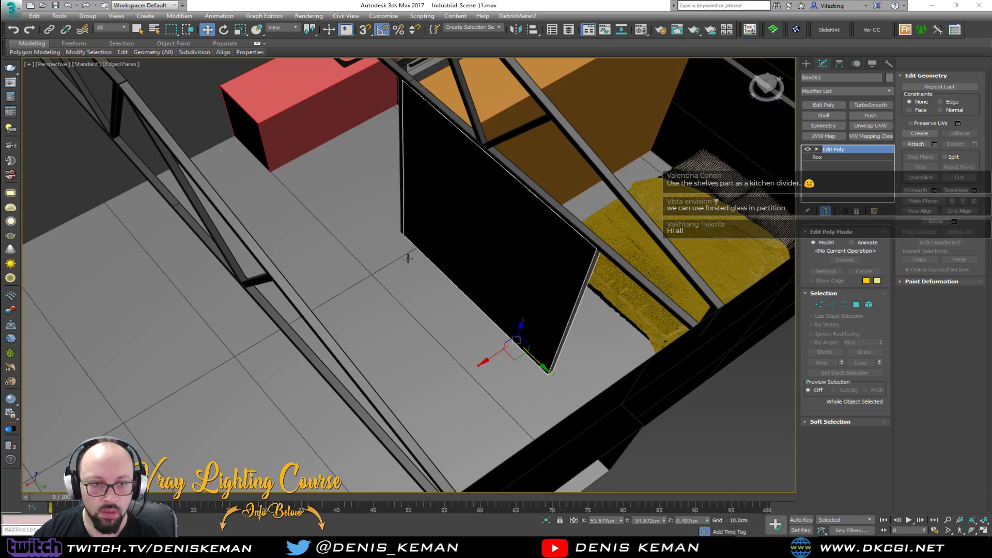
middle_click_drag(462, 246, 434, 336, "alt")
scroll(425, 297, "up", 3)
middle_click_drag(425, 296, 424, 295, "alt")
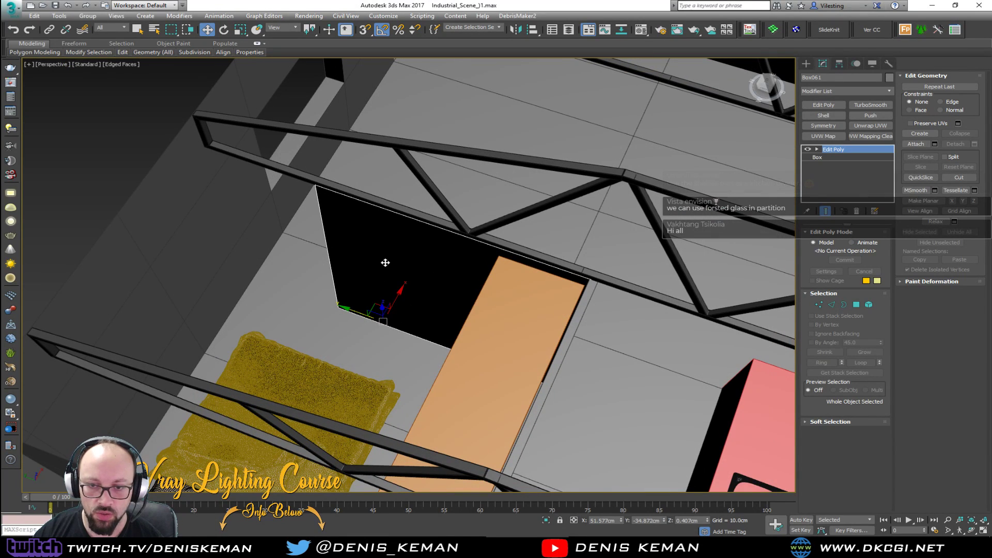
middle_click_drag(385, 262, 216, 191, "alt")
left_click(431, 357)
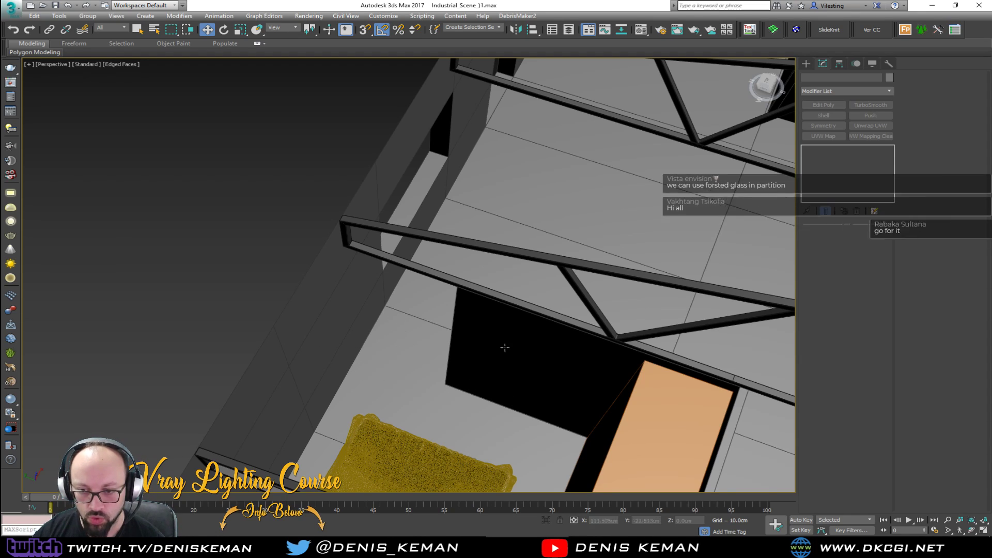
middle_click_drag(436, 368, 323, 363, "alt")
middle_click_drag(309, 233, 368, 340)
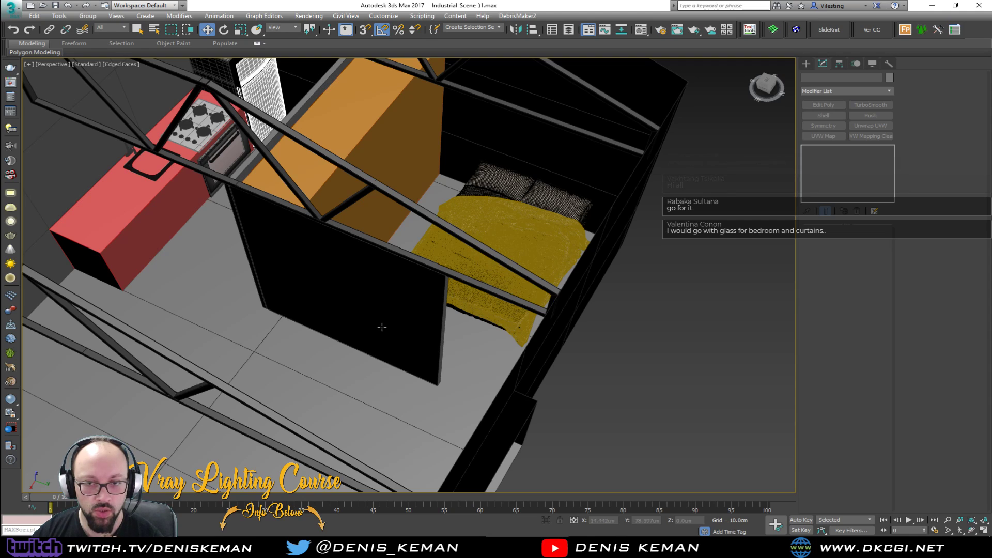
left_click(382, 333)
scroll(384, 336, "up", 4)
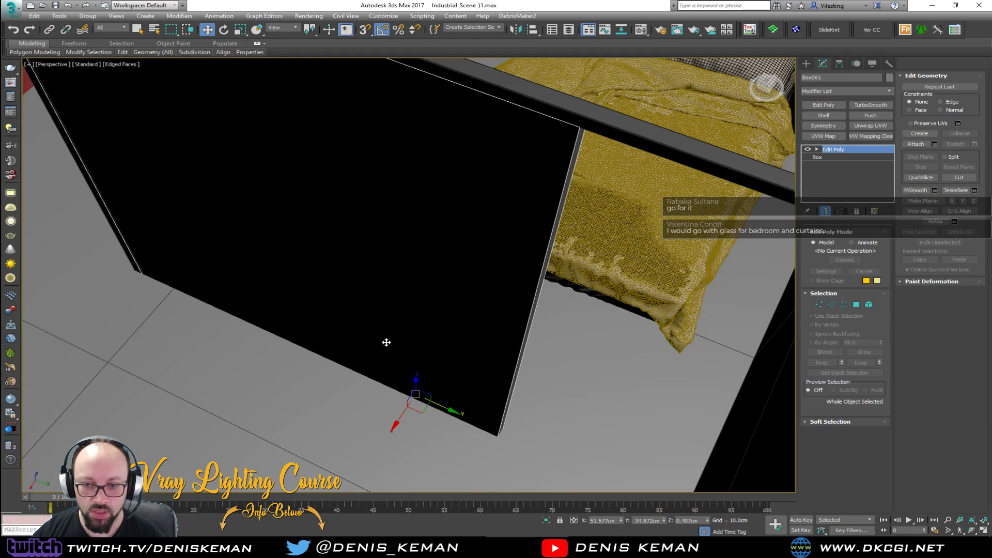
middle_click_drag(337, 261, 413, 280, "alt")
scroll(449, 289, "up", 3)
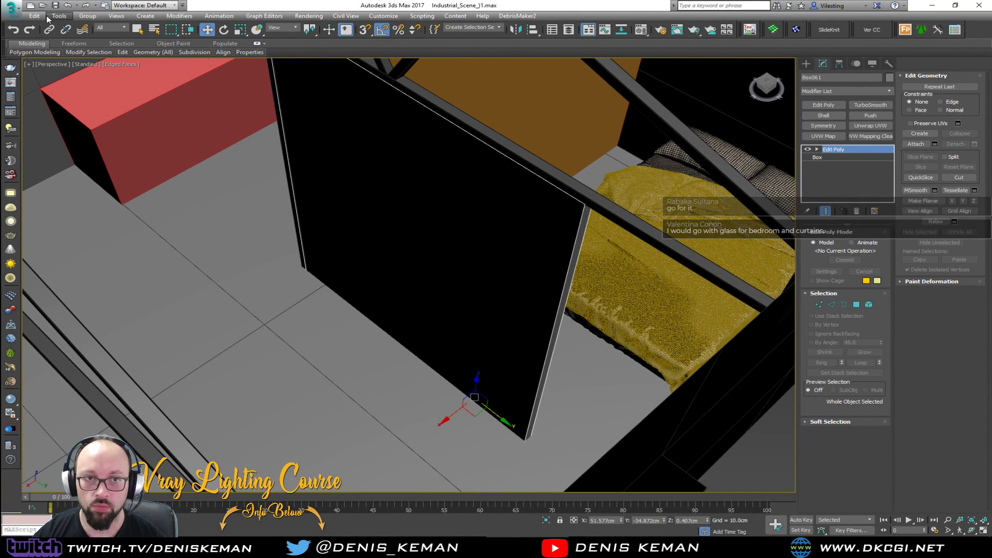
Save the scene as a new version named Industrial_Scene_02.max
left_click(10, 9)
left_click(34, 88)
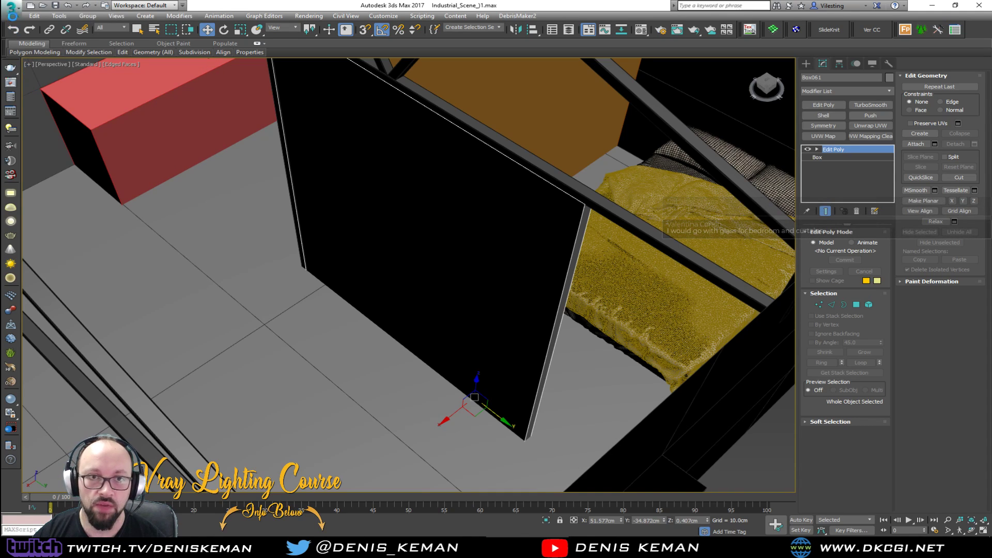
left_click(14, 13)
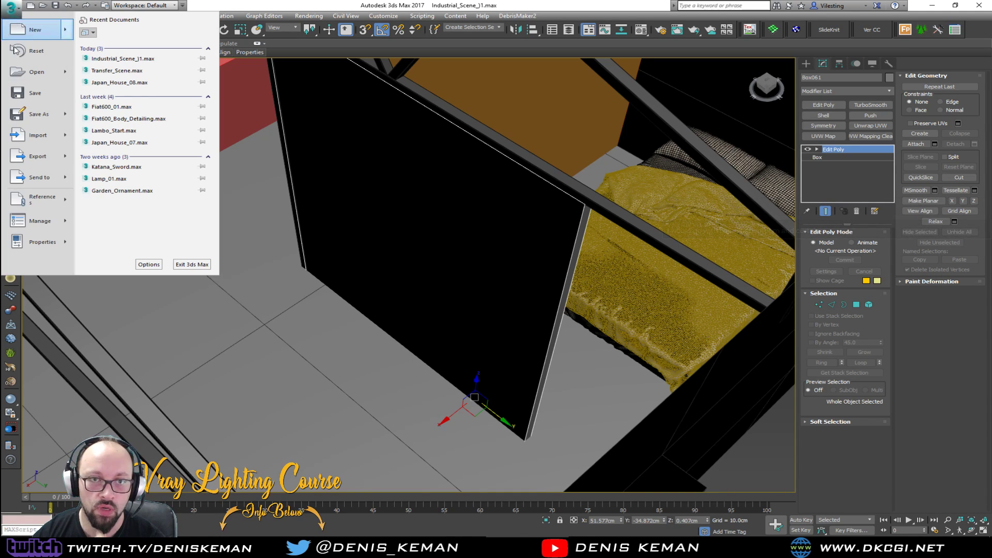
left_click(32, 116)
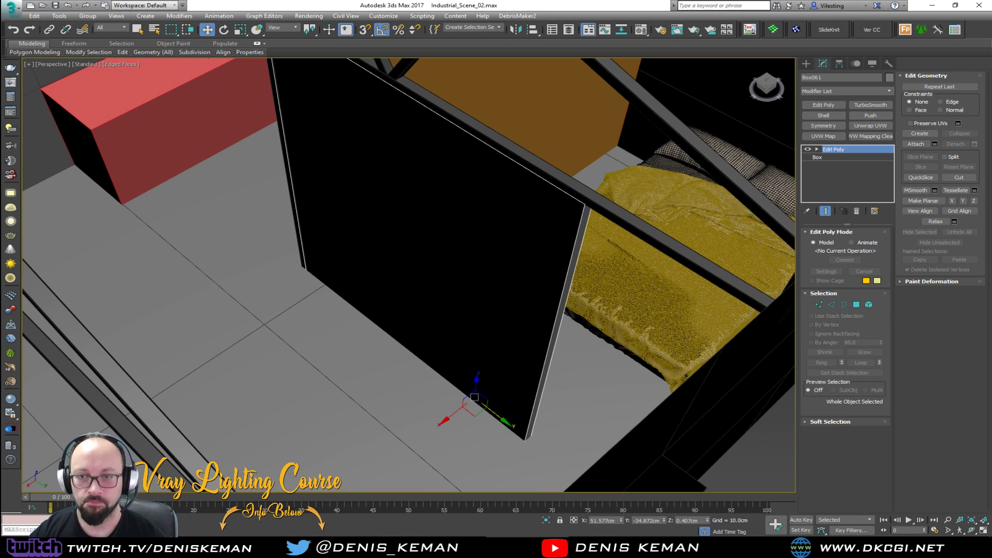
Clone the partition at the foot of the bed as one independent copy, about 42 cm out into the living area
scroll(513, 294, "down", 2)
scroll(456, 327, "up", 4)
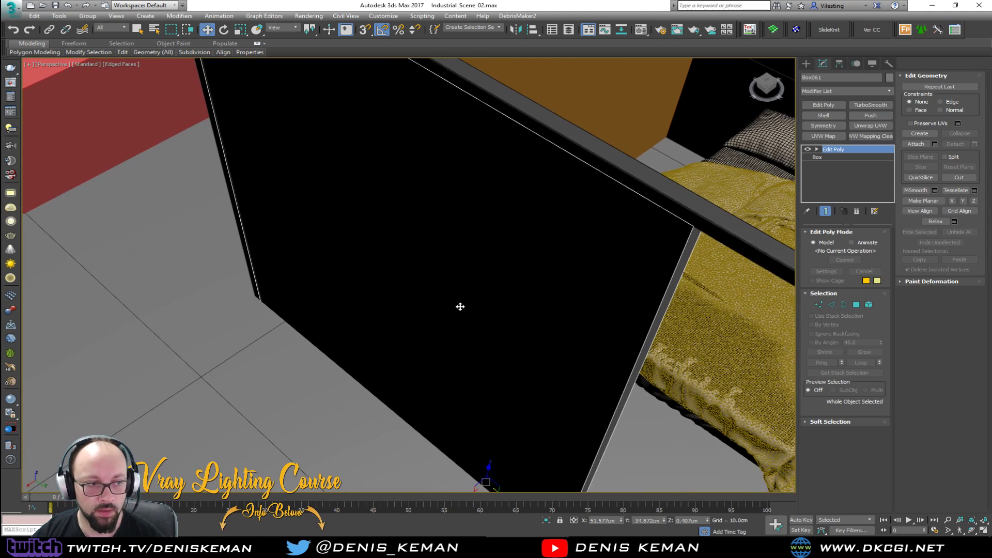
scroll(460, 306, "down", 3)
left_click_drag(449, 455, 408, 483, "shift")
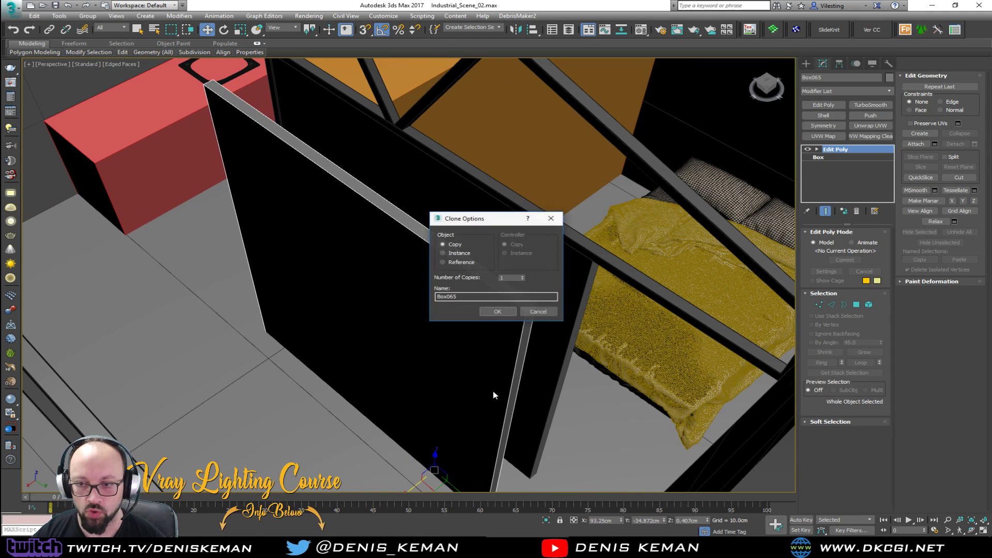
left_click(503, 312)
scroll(537, 320, "up", 2)
scroll(532, 320, "down", 2)
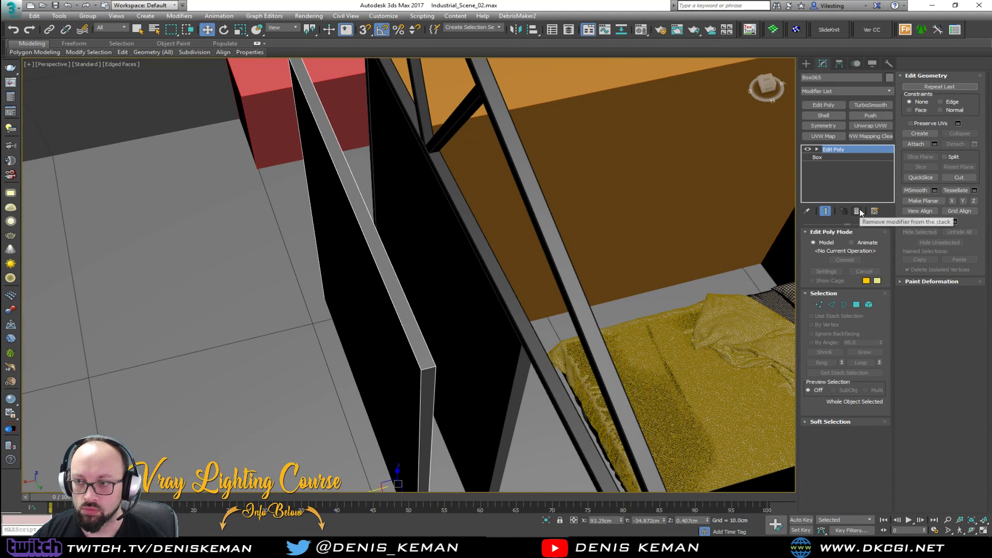
Compare the copied partition's shape with its Edit Poly modifier switched off and on again
left_click(807, 149)
middle_click_drag(429, 321, 501, 240, "alt")
left_click(810, 151)
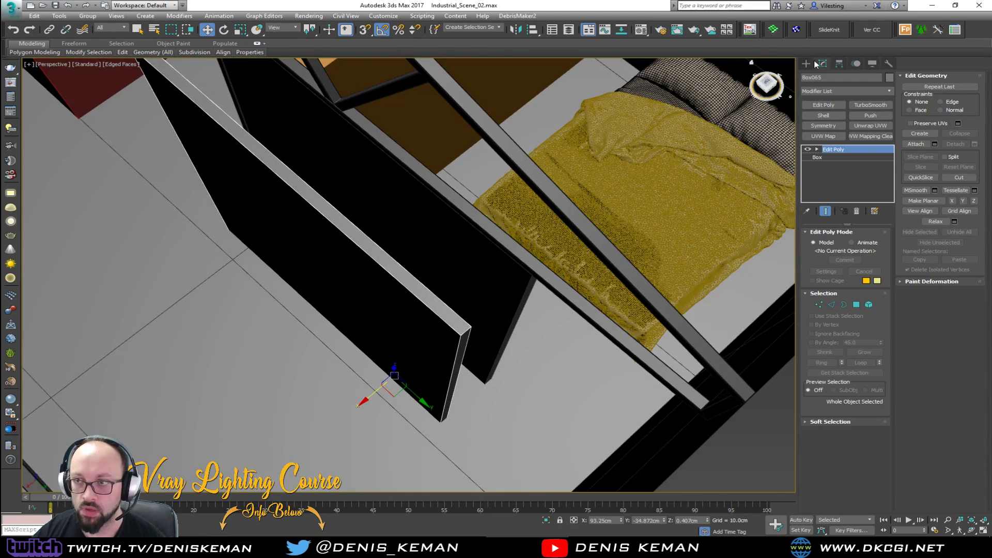
Create a guide box on the floor at the end of the copied partition and set its width to 50 cm
left_click(806, 64)
left_click(827, 119)
key("s")
left_click_drag(442, 421, 525, 422)
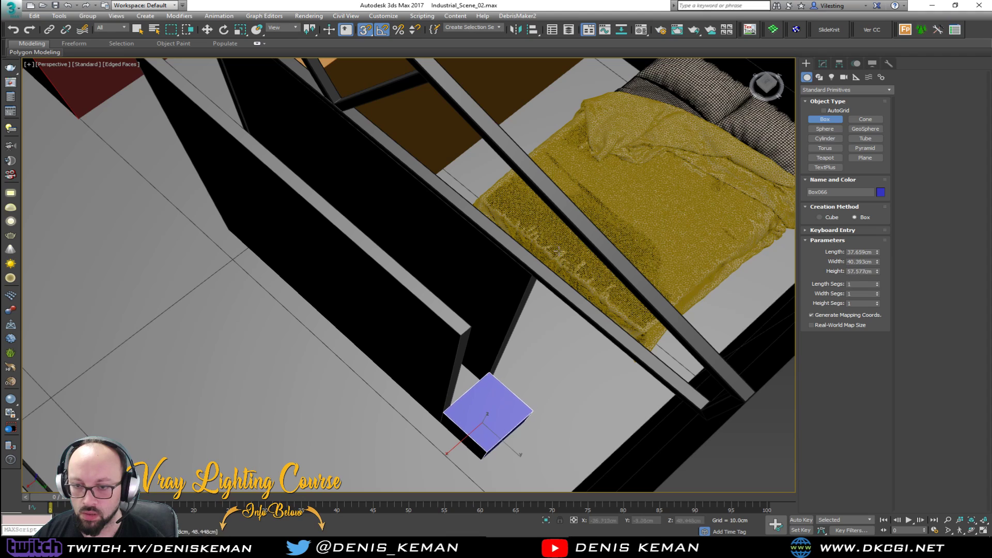
key("s")
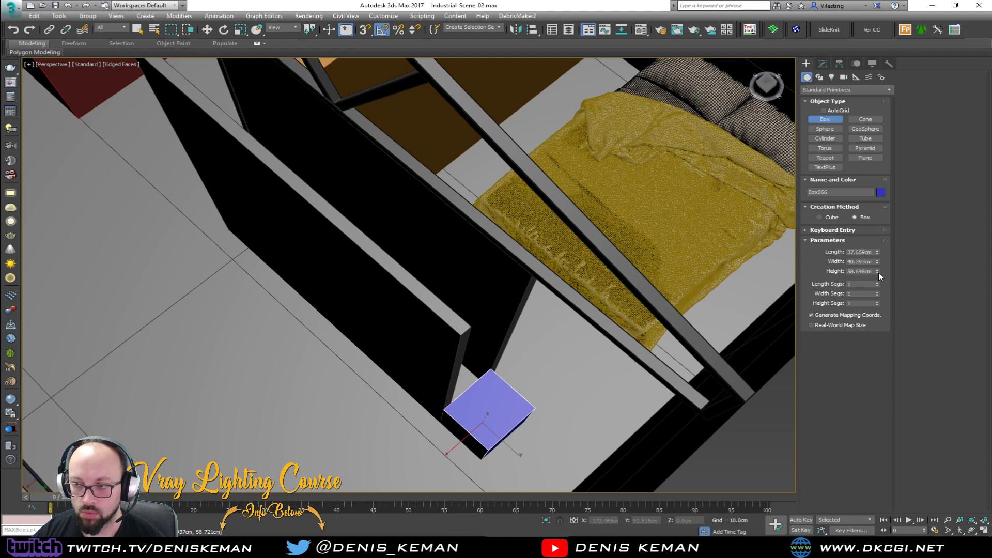
left_click_drag(879, 271, 881, 252)
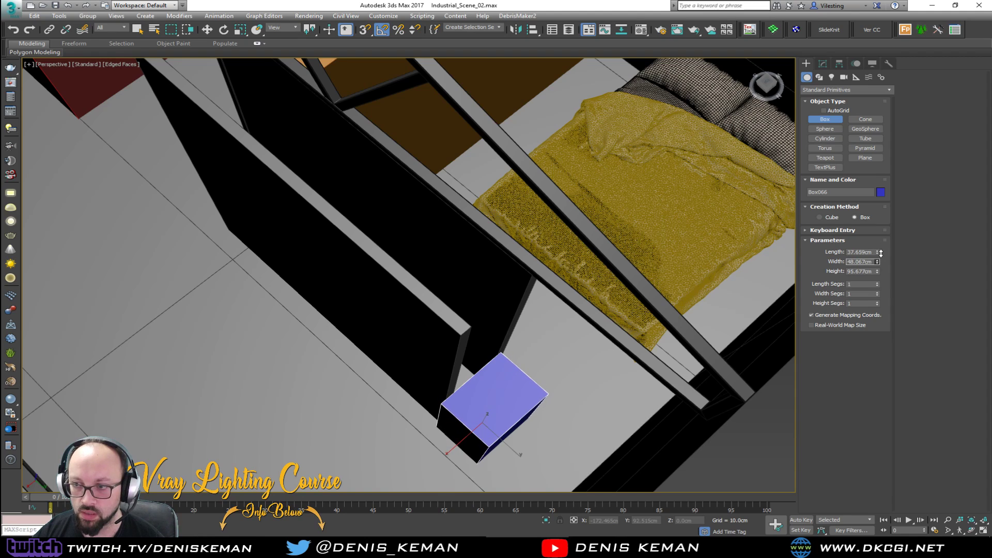
double_click(856, 262)
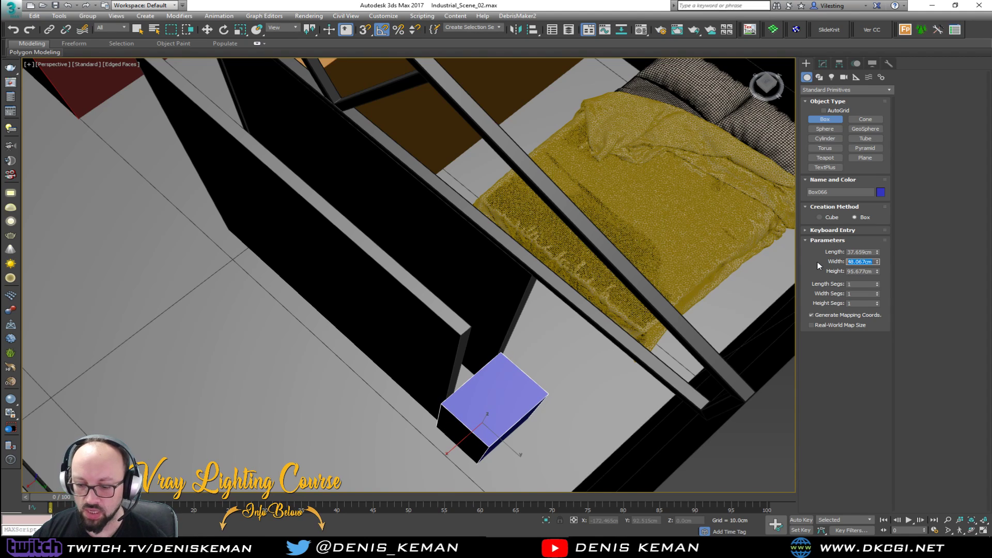
type("50")
key("Return")
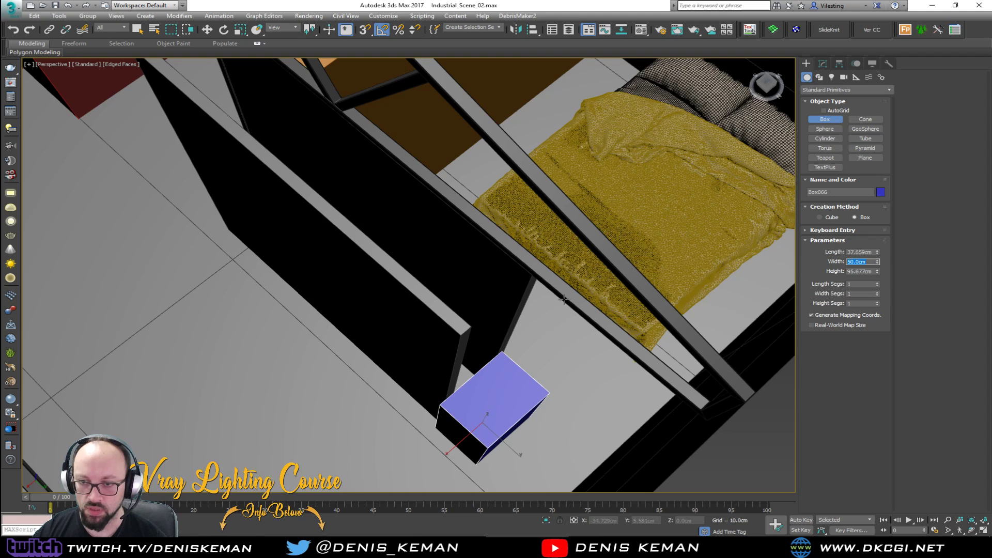
Snap the guide box into line with the original partition and move the copied partition out to the box's far edge
middle_click_drag(568, 300, 562, 333, "alt")
key("w")
key("s")
mouse_move(535, 425)
left_mouse_down()
mouse_move(537, 381)
mouse_move(523, 395)
left_mouse_up()
key("F3")
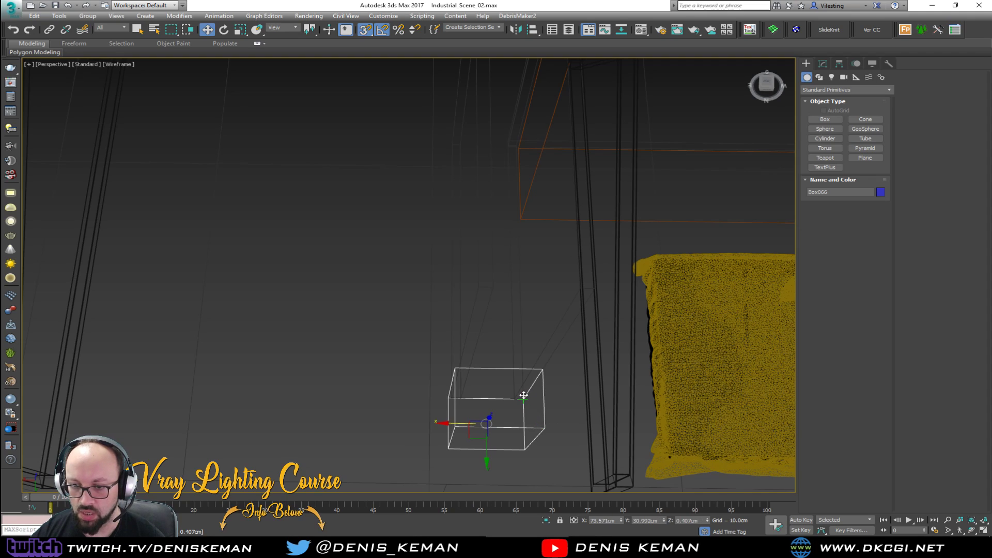
key("F3")
left_click(464, 355)
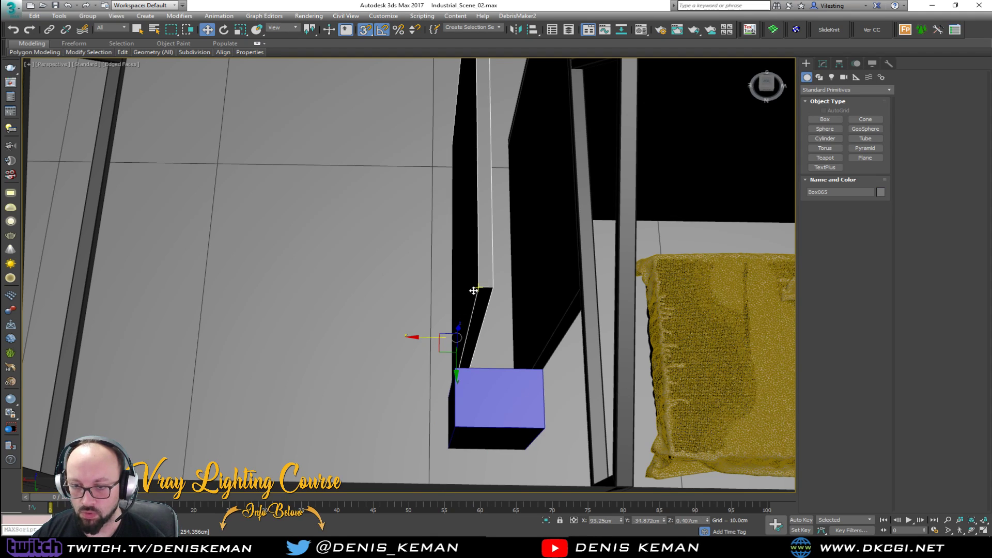
left_click_drag(473, 291, 468, 290)
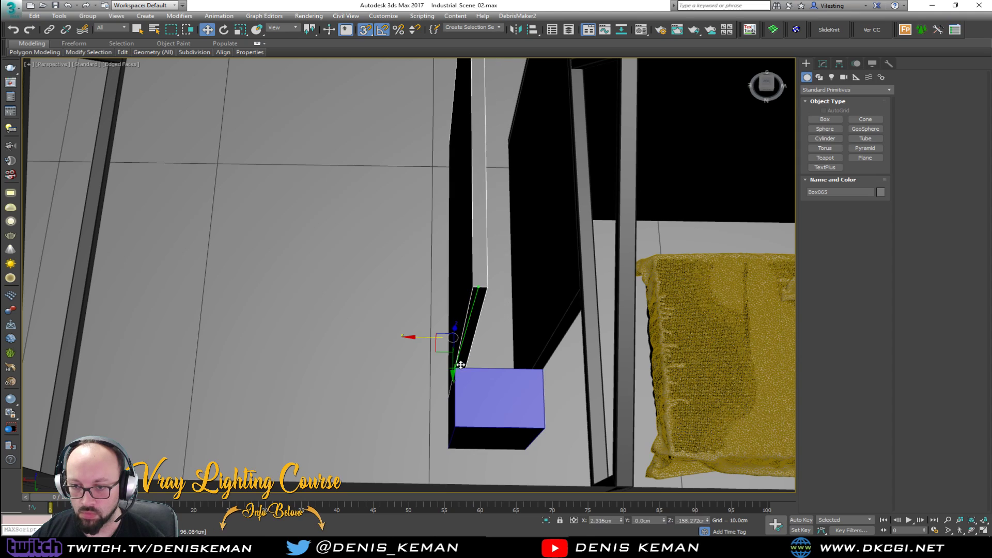
Hide the original partition at the foot of the bed
left_click(546, 334)
right_click(545, 313)
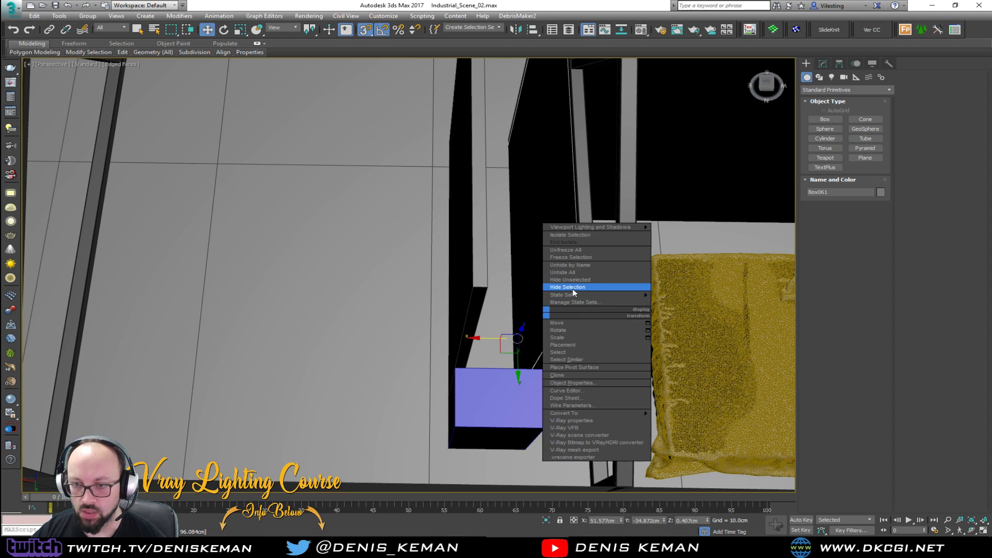
left_click(568, 287)
Move the copied partition's bed-side face to the guide box's opposite edge, making the partition as deep as the box
left_click(483, 299)
middle_click_drag(483, 300, 444, 282, "alt")
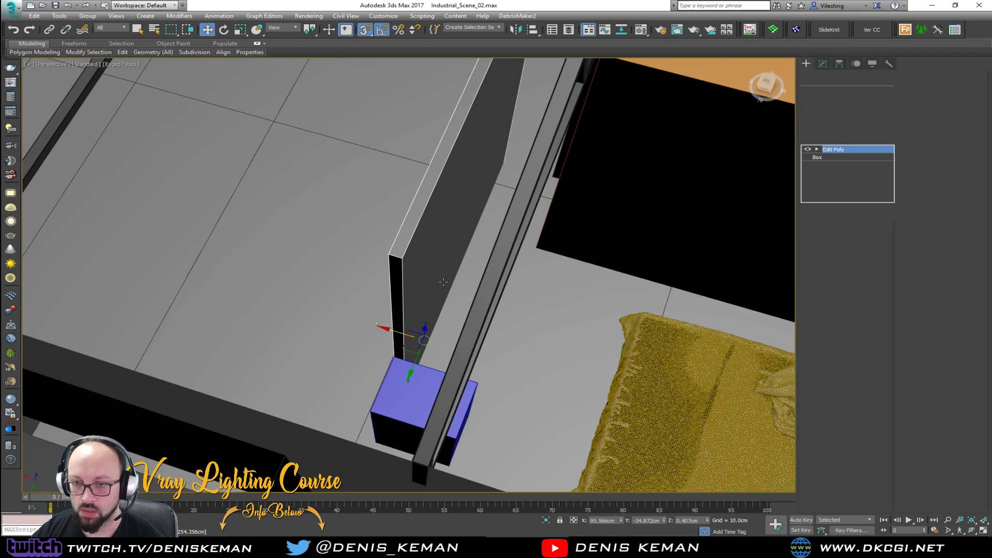
key("2")
key("4")
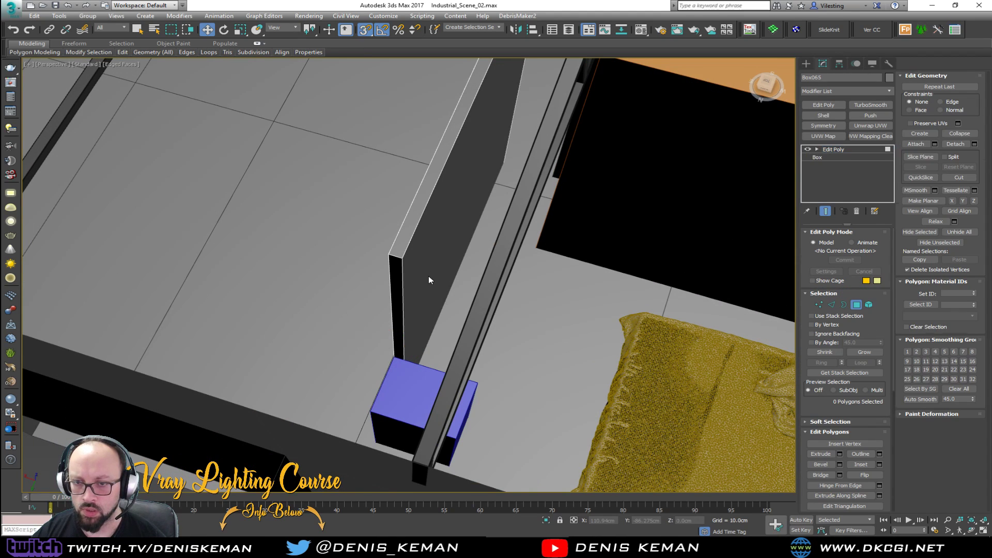
left_click(429, 276)
left_click_drag(455, 268, 476, 382)
middle_click_drag(476, 382, 542, 333, "alt")
middle_click_drag(542, 333, 407, 369)
left_click(854, 298)
Delete the guide box and isolate the deepened partition, viewed from its front
left_click(499, 447)
left_click(454, 346)
mouse_move(334, 281)
middle_mouse_down("alt")
mouse_move(467, 263)
mouse_move(333, 279)
middle_mouse_up("alt")
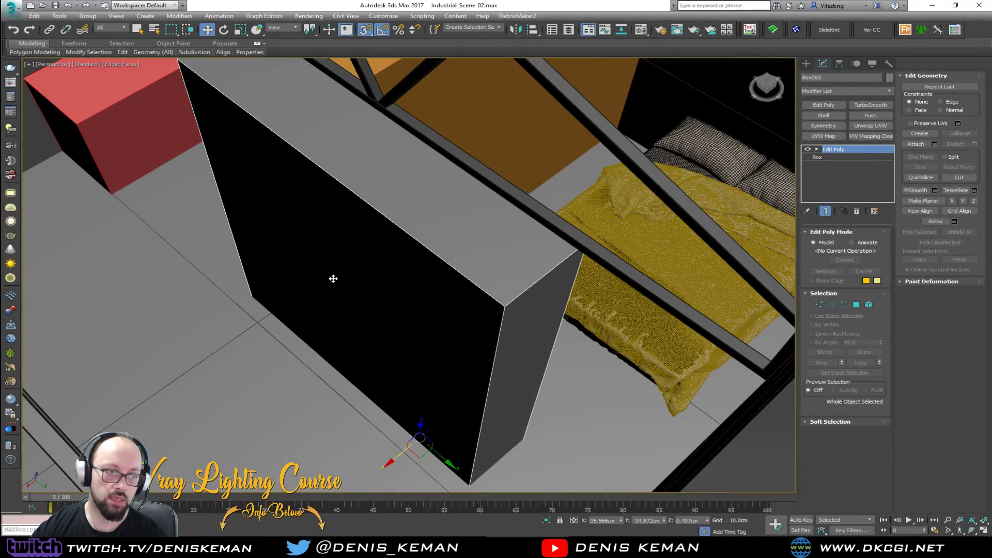
middle_click_drag(330, 233, 399, 247, "alt")
key("alt+q")
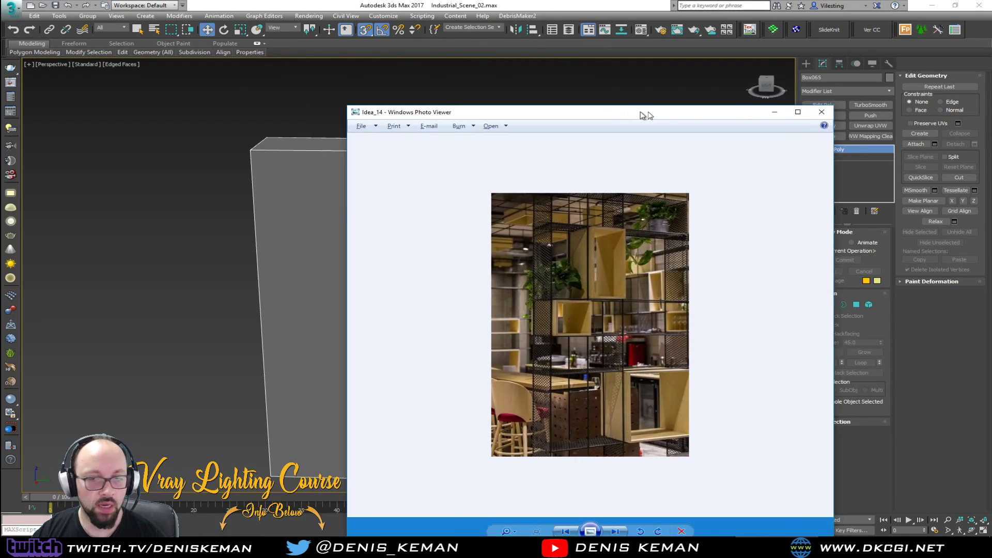
Examine the reference photo Idea_14 for the layout of the open metal shelving with wooden boxes
left_click_drag(642, 111, 687, 77)
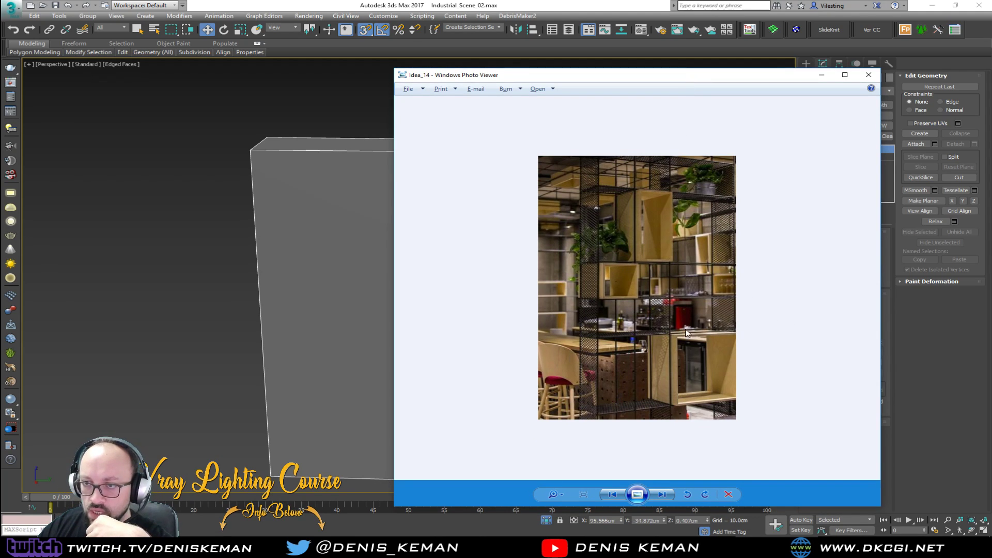
left_click_drag(705, 68, 25, 67)
key("alt+Tab")
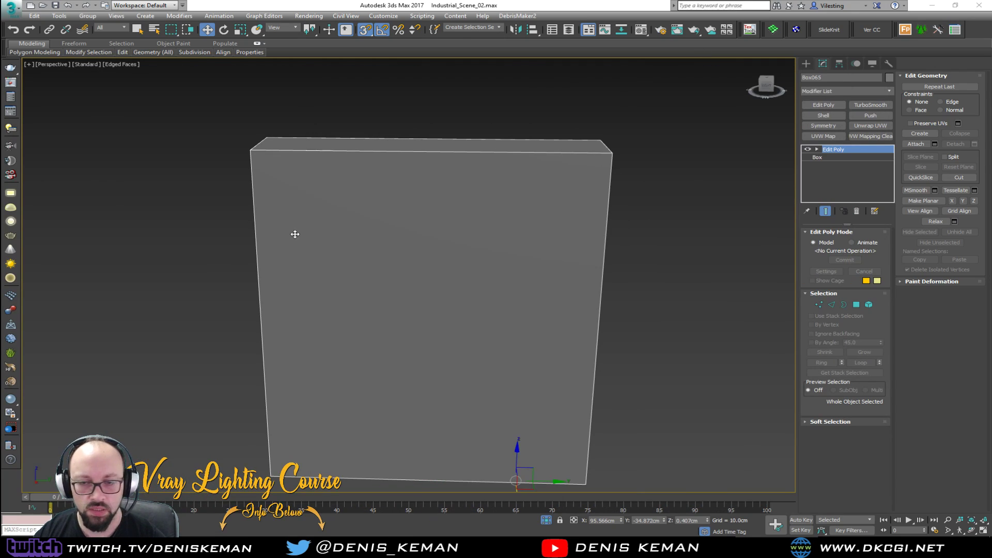
Connect the partition's vertical edges with 6 segments to divide it into horizontal rows
middle_click_drag(295, 234, 339, 201)
key("2")
left_click_drag(667, 278, 672, 279)
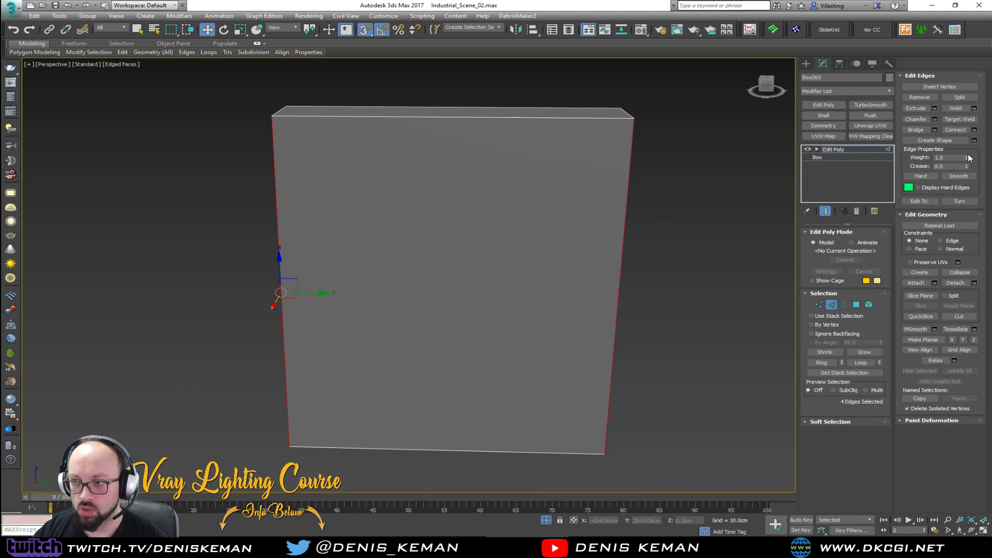
left_click(974, 129)
left_click_drag(416, 285, 419, 280)
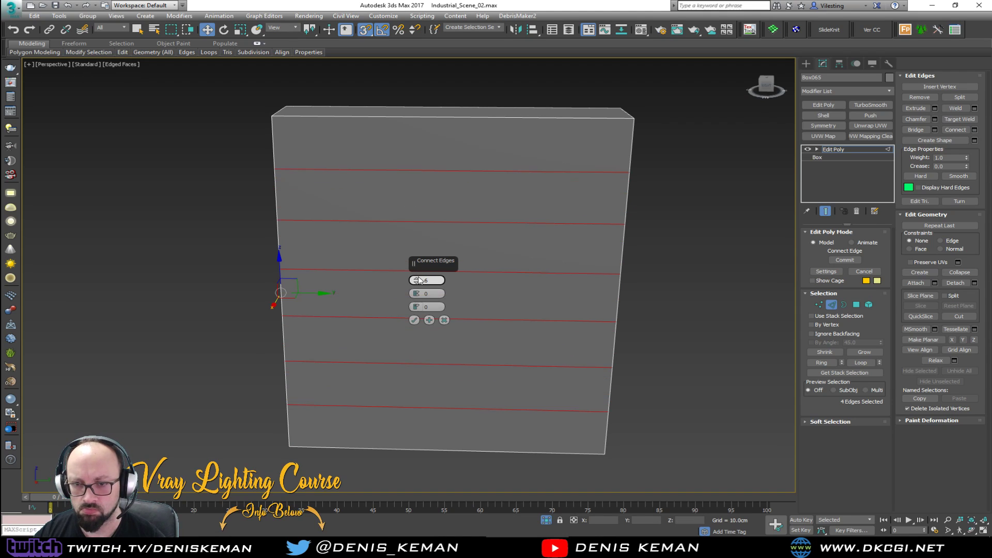
left_click(414, 320)
Connect all the lengthwise horizontal edges with 4 segments to divide the partition into columns
left_click_drag(472, 101, 463, 479)
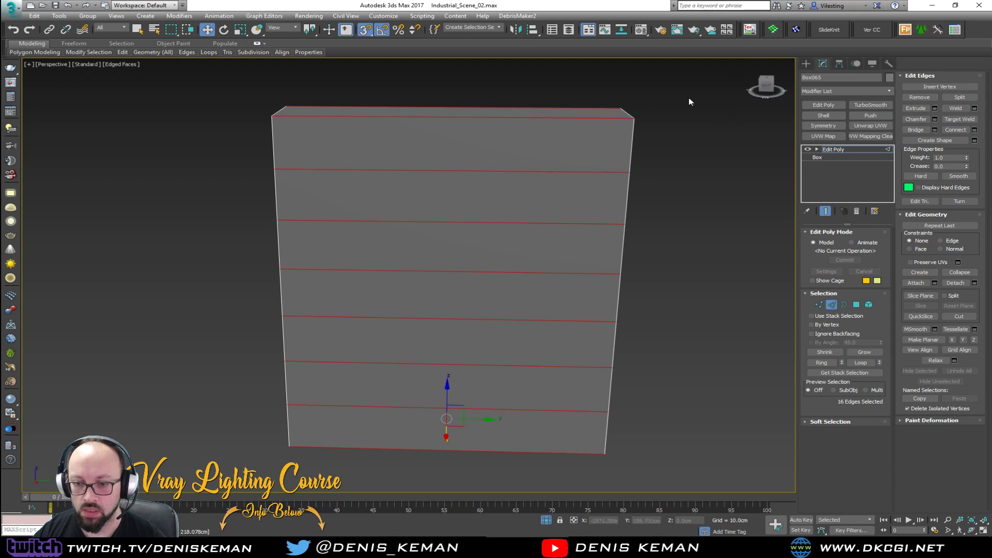
left_click(974, 130)
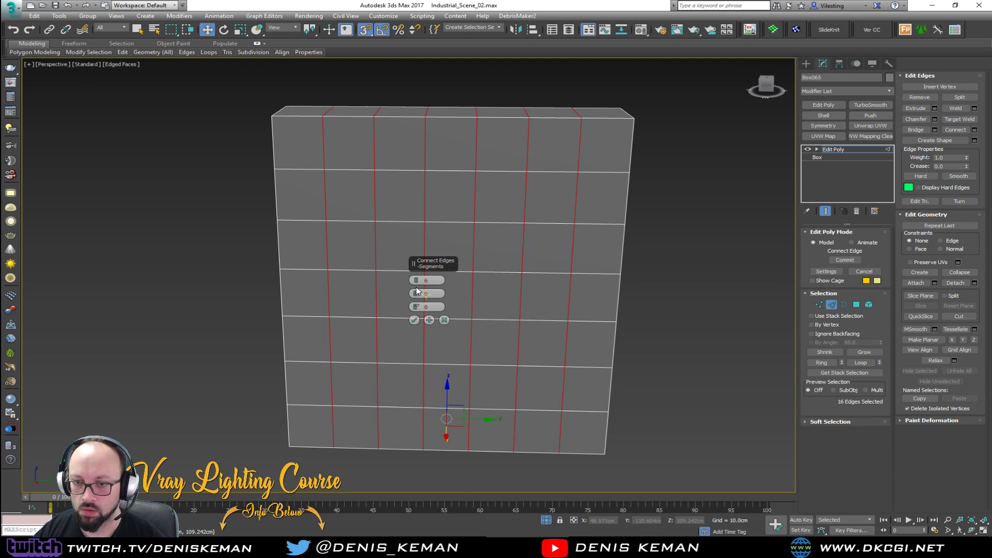
left_click_drag(416, 282, 415, 283)
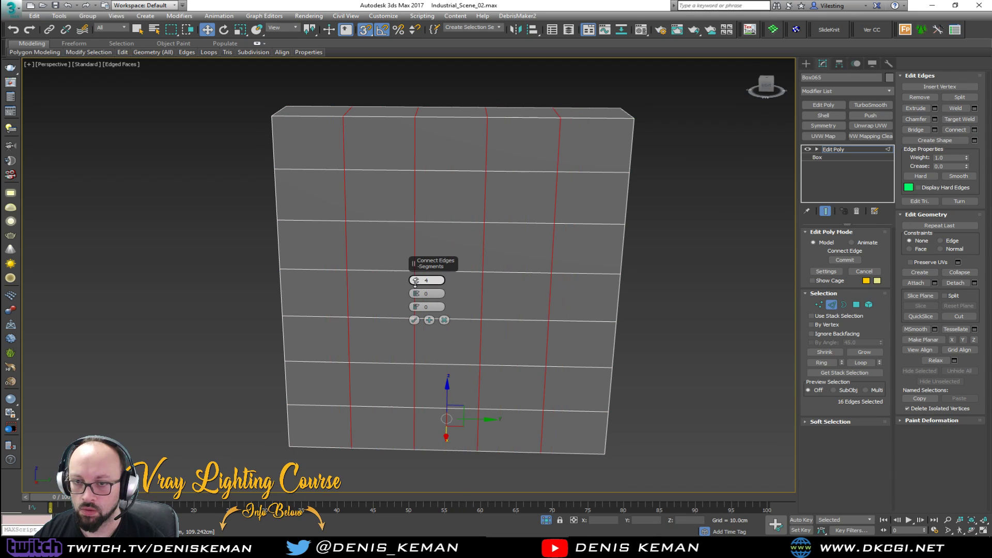
left_click(414, 320)
middle_click_drag(413, 324, 461, 234, "alt")
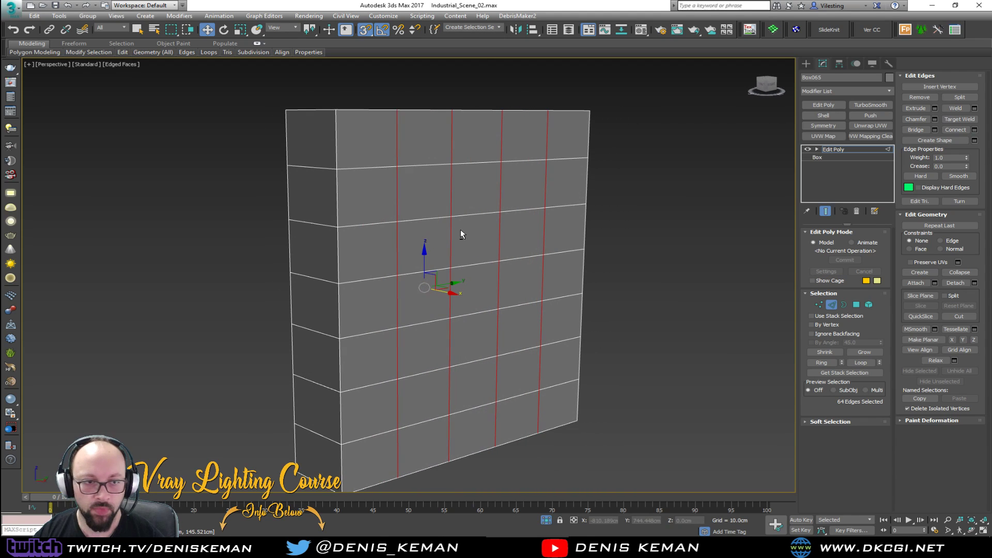
Add a second Edit Poly modifier on top of the gridded partition
left_click(855, 305)
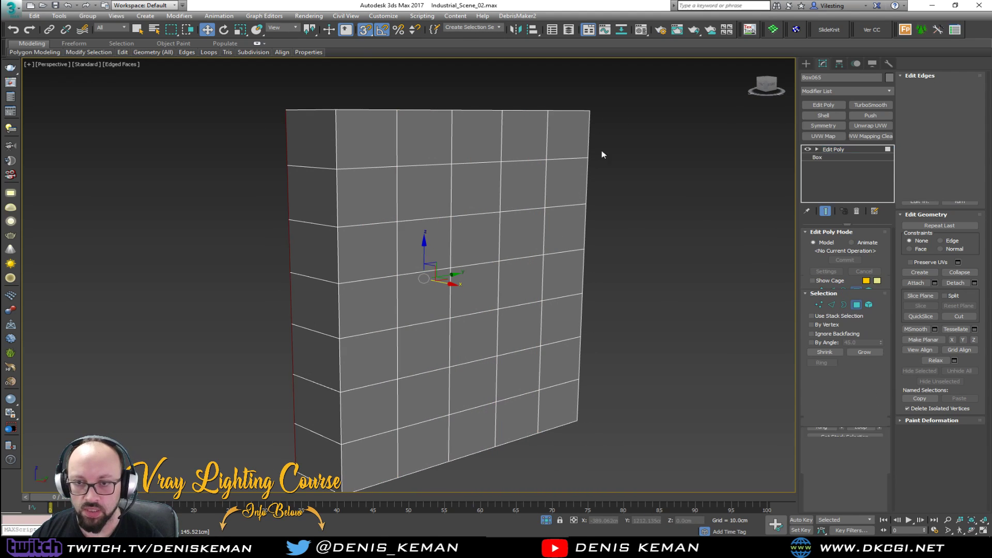
middle_click_drag(539, 198, 516, 206, "alt")
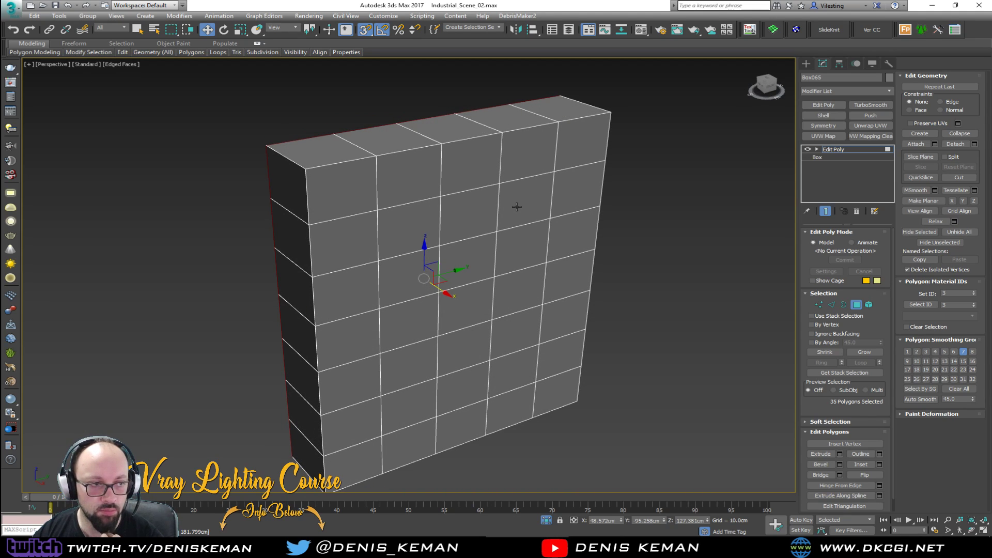
middle_click_drag(505, 224, 511, 205)
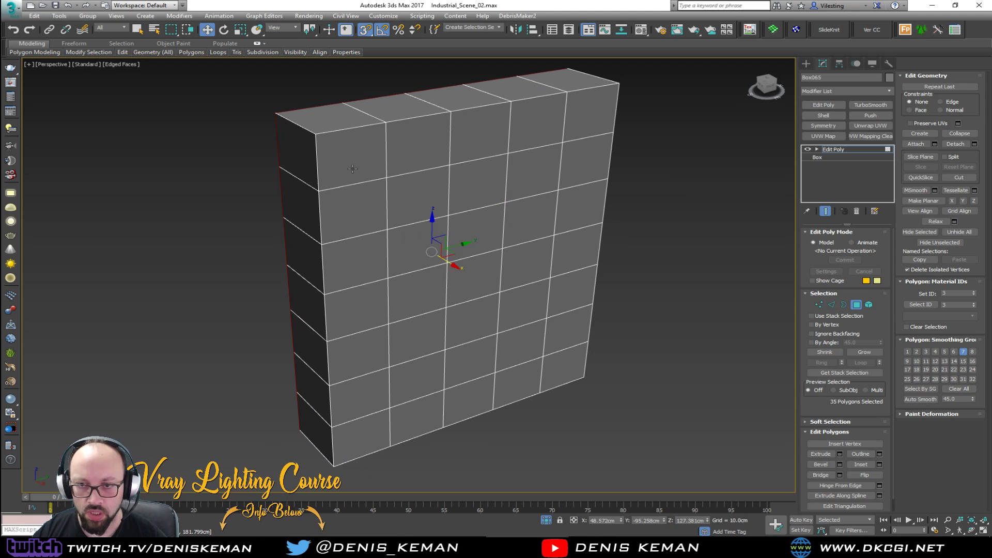
left_click(856, 305)
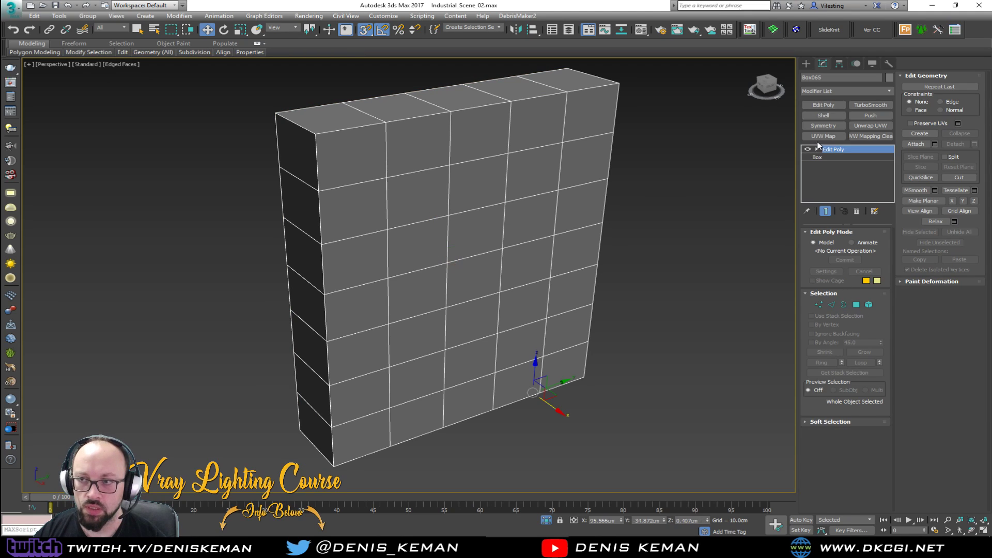
left_click(823, 105)
Inset the top three cells of the end column on both the front and back faces by 1 cm as a group
key("4")
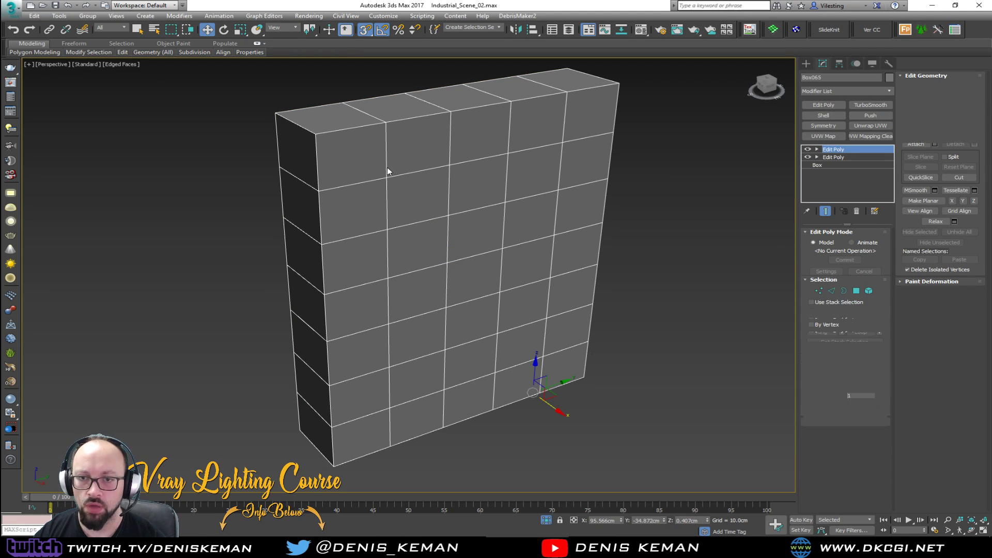
left_click(359, 162)
left_click(360, 203, "ctrl")
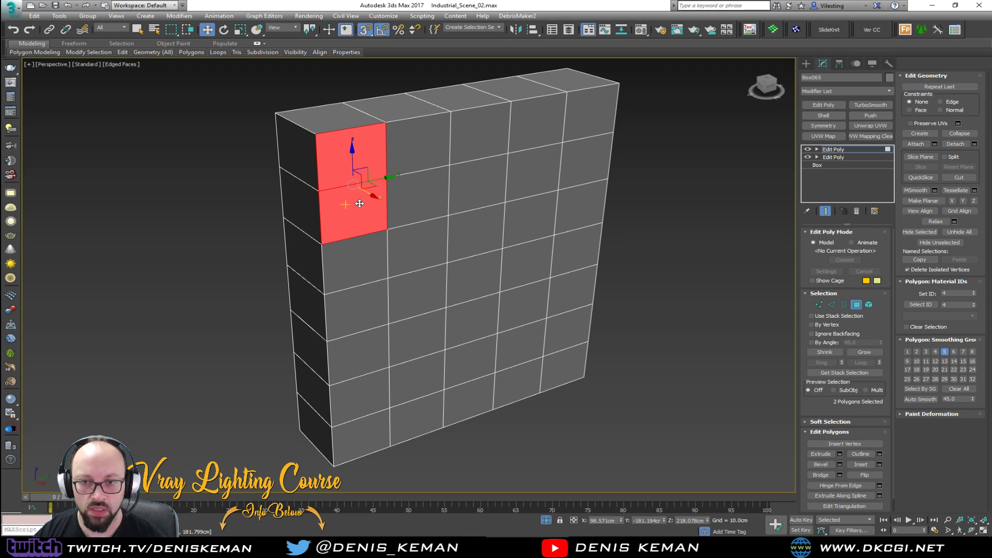
middle_click_drag(355, 266, 330, 206, "alt")
left_click(354, 264, "ctrl")
left_click(307, 183, "ctrl")
left_click(306, 233, "ctrl")
left_click(304, 288, "ctrl")
middle_click_drag(395, 279, 287, 277, "alt")
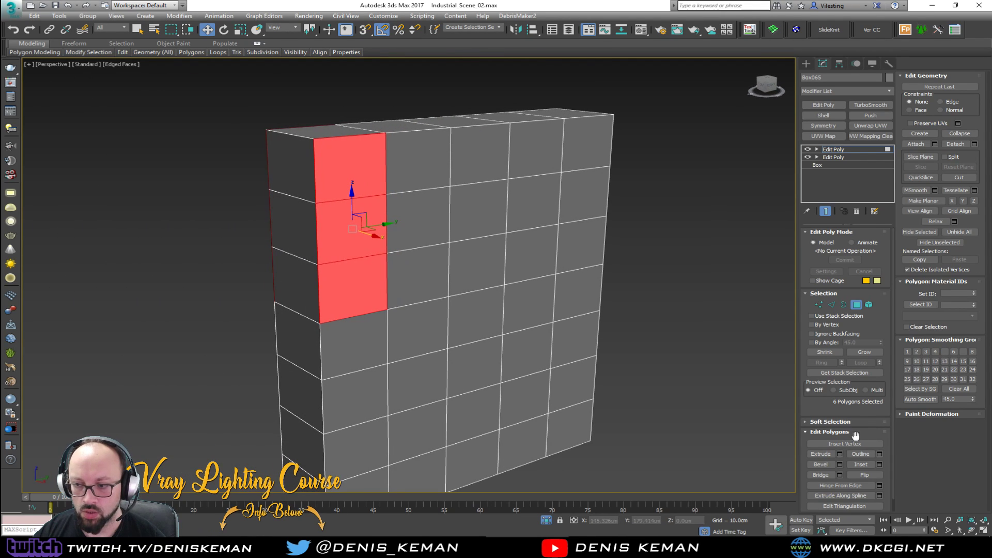
left_click(879, 464)
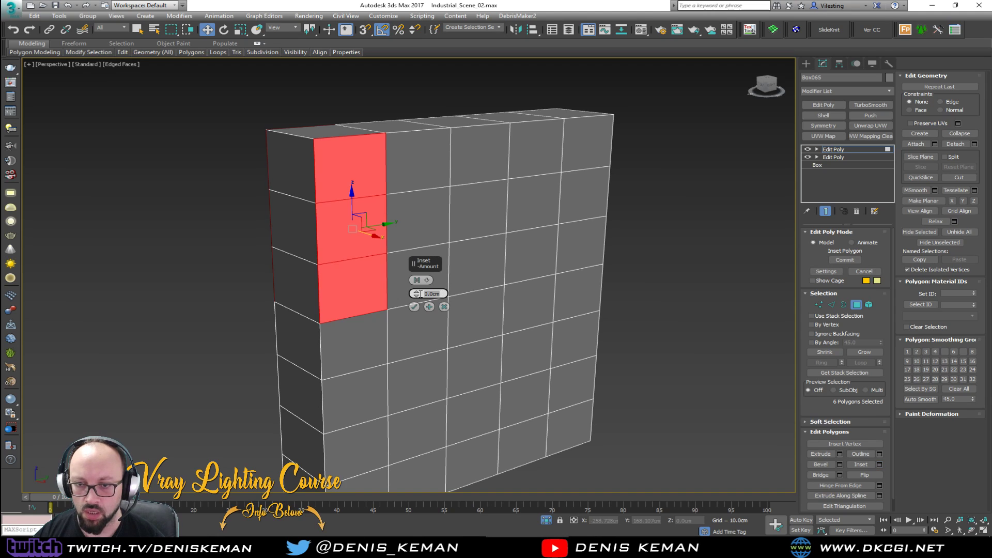
type("0.5")
key("Return")
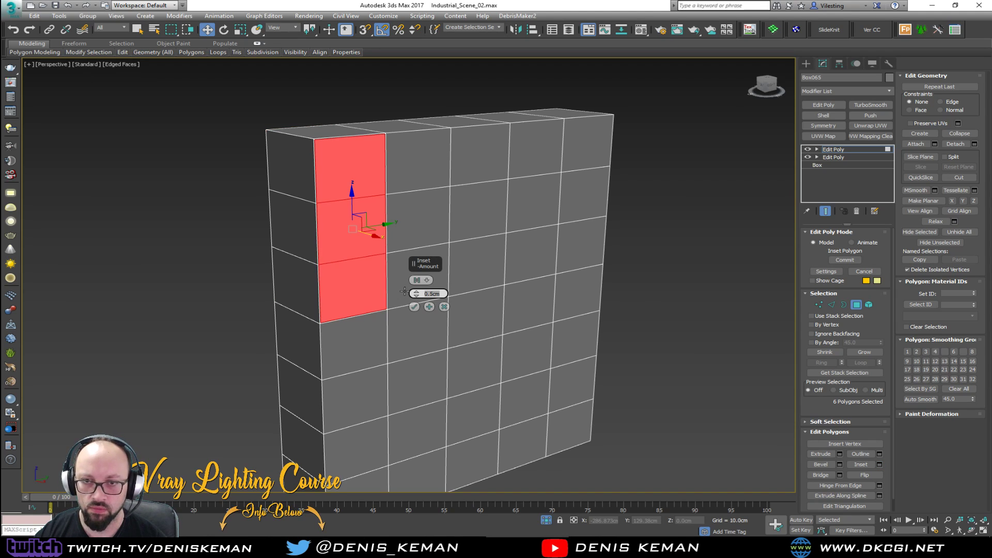
scroll(330, 143, "up", 5)
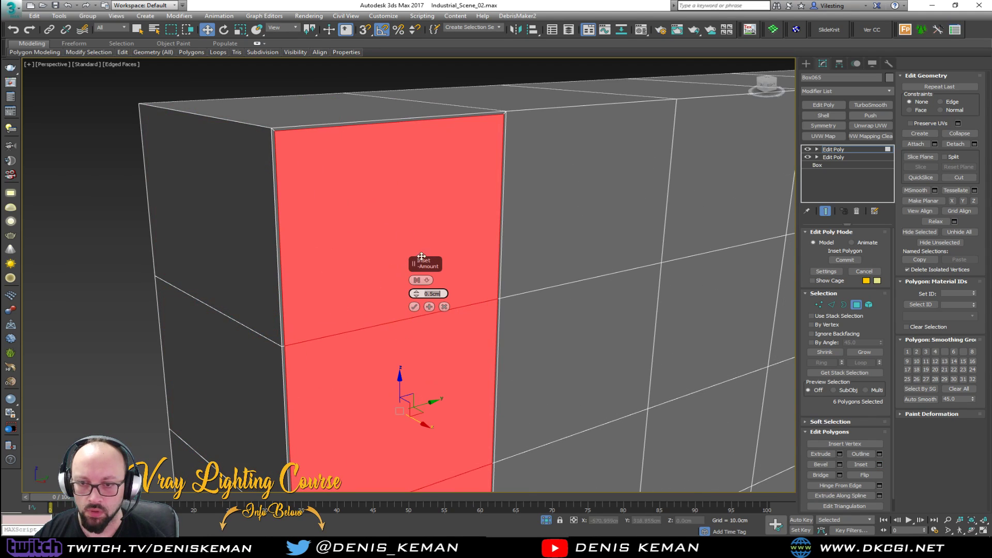
type("1")
key("Return")
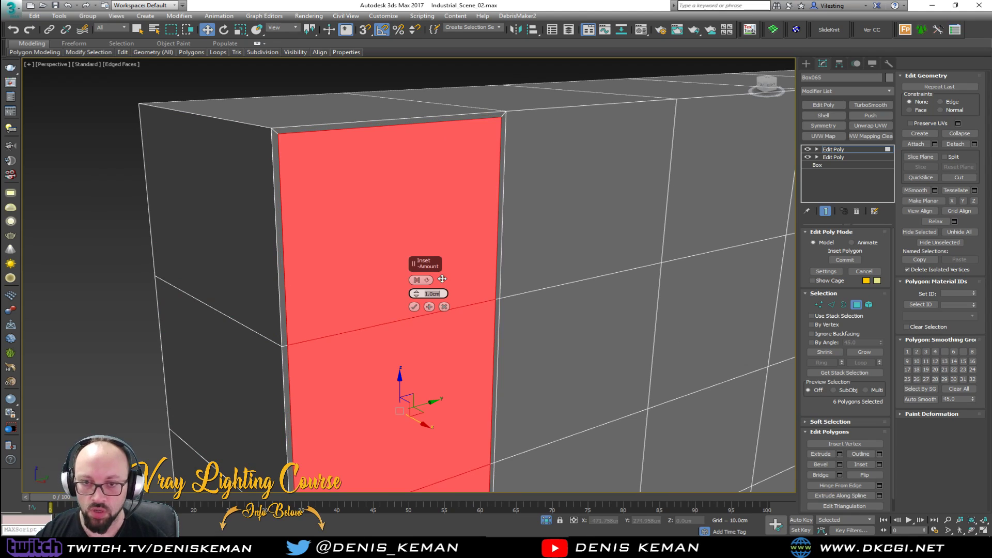
left_click(414, 307)
Bridge the inset cells on the two faces to open a tall compartment through the partition
scroll(433, 269, "down", 5)
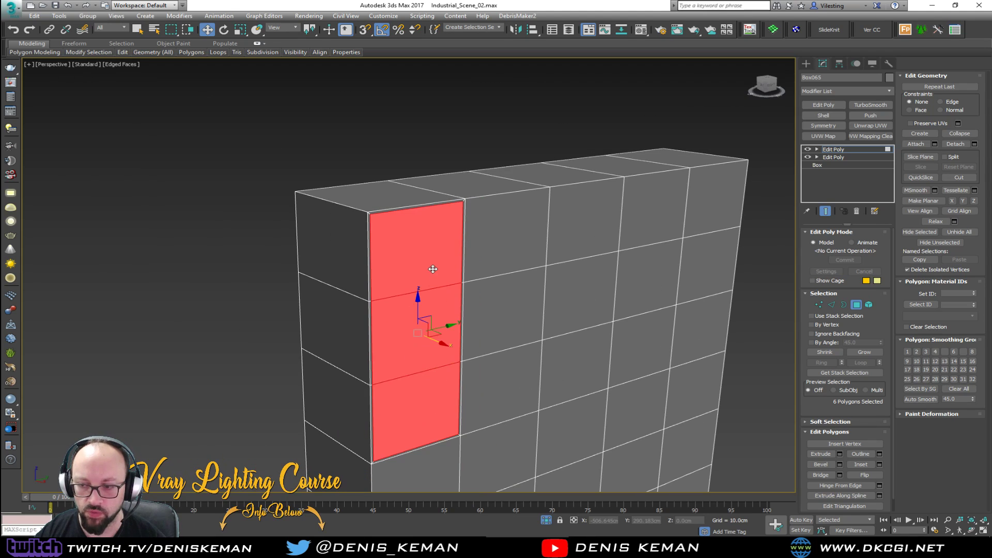
left_click(820, 475)
middle_click_drag(468, 323, 438, 227)
Inset the top cell of the second column on both faces by 1 cm and bridge it into an opening
middle_click_drag(491, 243, 373, 251, "alt")
left_click(370, 190)
middle_click_drag(370, 191, 413, 227, "alt")
left_click(277, 226, "ctrl")
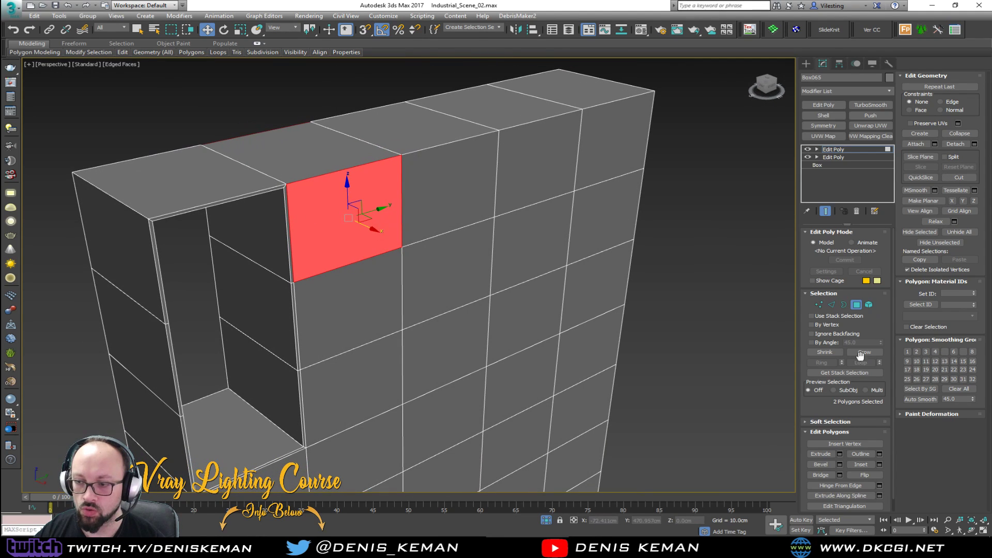
left_click(880, 463)
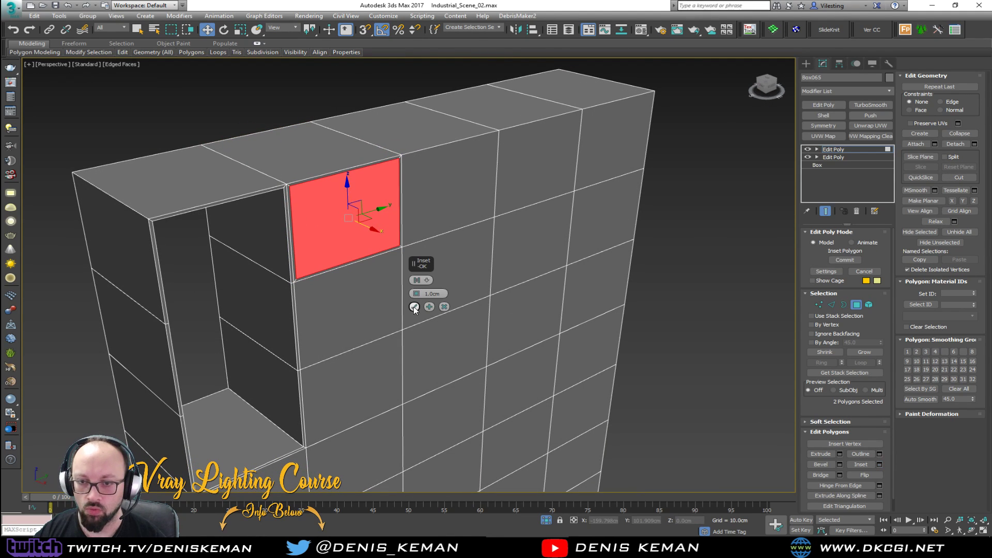
left_click(824, 475)
Inset the second column's second and third cells on both faces by 1 cm as a group and bridge them through
middle_click_drag(414, 331, 456, 327, "alt")
left_click(282, 359, "ctrl")
left_click(283, 434, "ctrl")
left_click(869, 465)
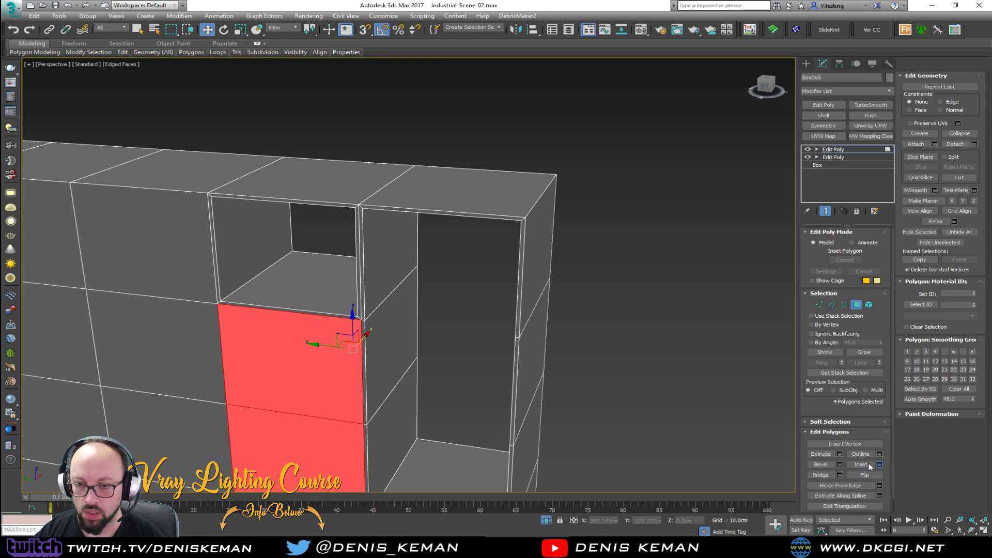
left_click(414, 306)
left_click(821, 474)
Inset the top-row and third-row cells of the remaining three columns on both faces by 1 cm and bridge them into two wide openings
middle_click_drag(620, 393, 378, 242, "alt")
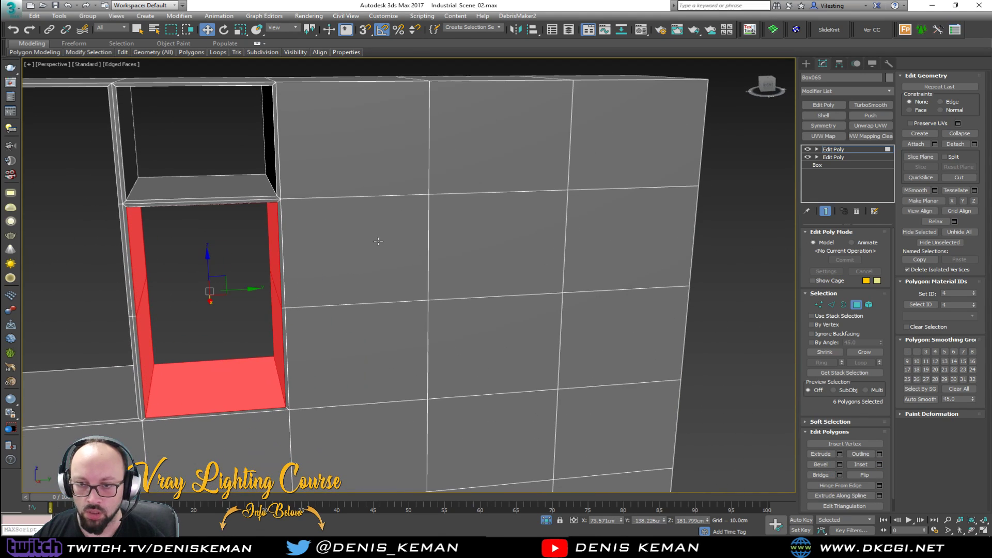
left_click(347, 349)
left_click(493, 346, "ctrl")
left_click(628, 350, "ctrl")
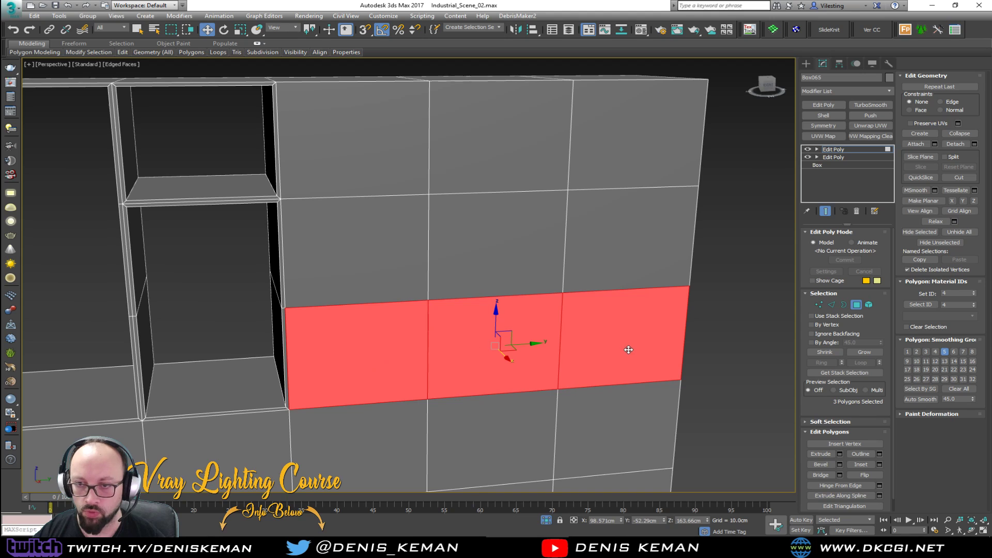
left_click(368, 160, "ctrl")
left_click(514, 157, "ctrl")
left_click(613, 151, "ctrl")
middle_click_drag(380, 166, 278, 160, "alt")
left_click(278, 160, "ctrl")
left_click(411, 170, "ctrl")
left_click(574, 193, "ctrl")
left_click(558, 408, "ctrl")
left_click(408, 398, "ctrl")
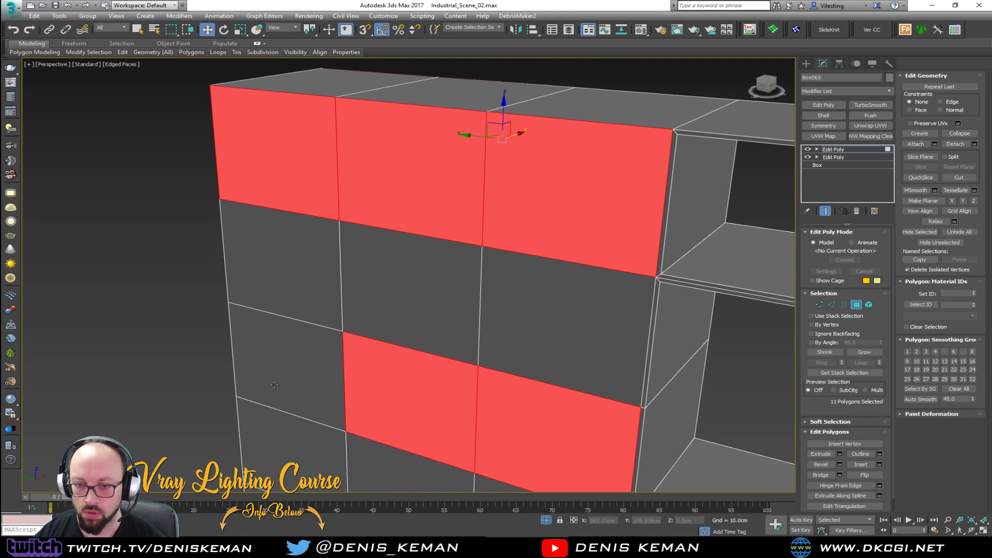
left_click(279, 372, "ctrl")
left_click(879, 464)
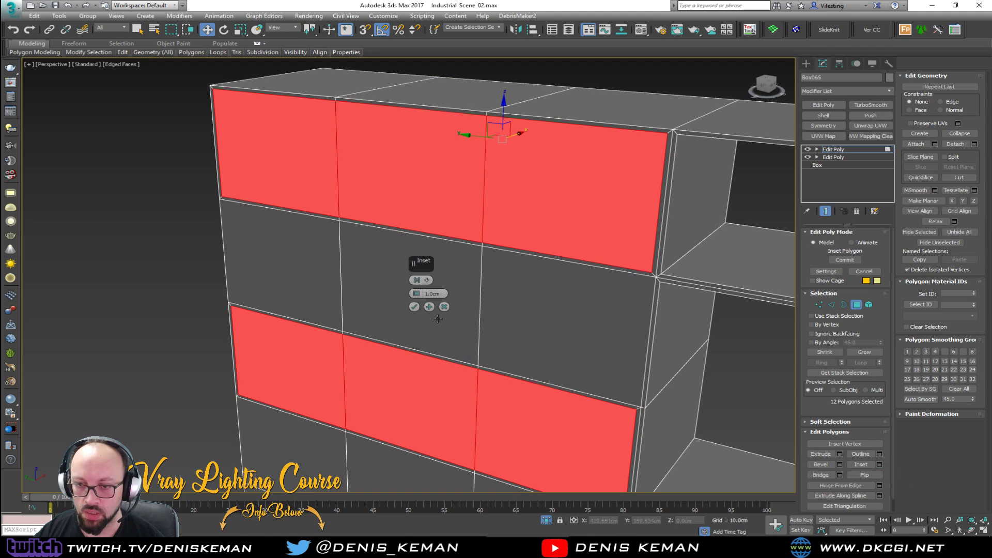
left_click(414, 307)
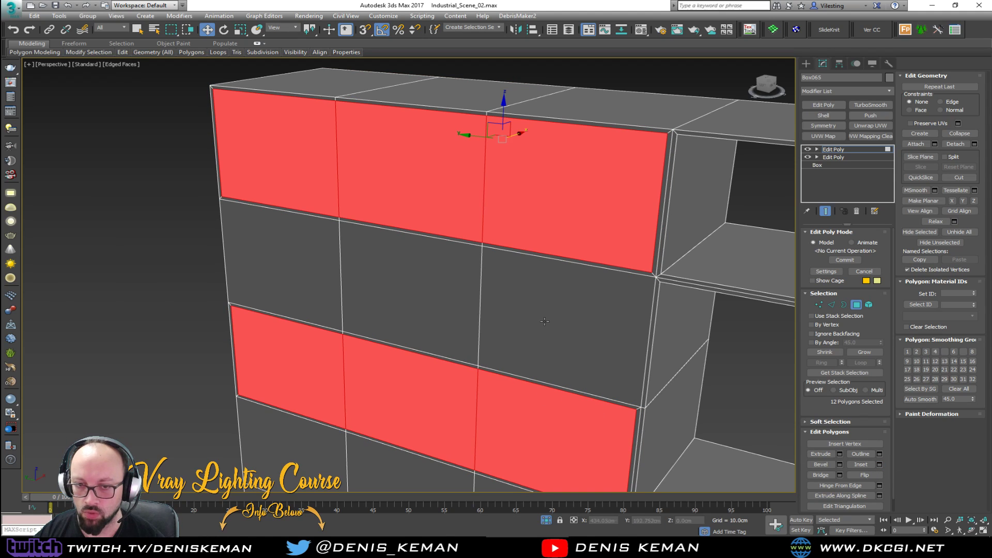
left_click(820, 474)
Inset the three second-row cells between the two wide openings on both faces by 1 cm and bridge them through
middle_click_drag(594, 352, 421, 330, "alt")
left_click(335, 304)
left_click(464, 289, "ctrl")
left_click(594, 277, "ctrl")
middle_click_drag(508, 275, 393, 279, "alt")
left_click(568, 320, "ctrl")
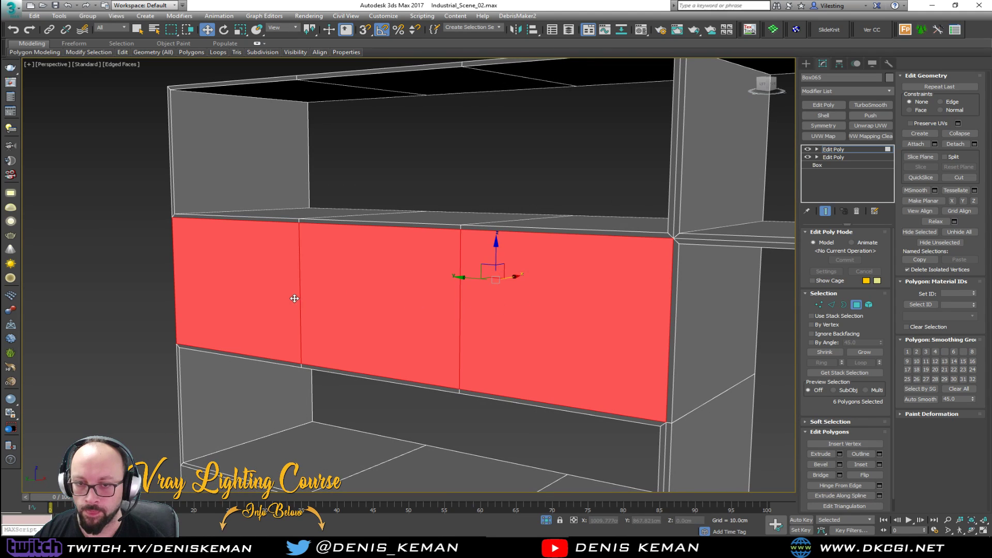
left_click(379, 305, "ctrl")
left_click(237, 289, "ctrl")
left_click(879, 464)
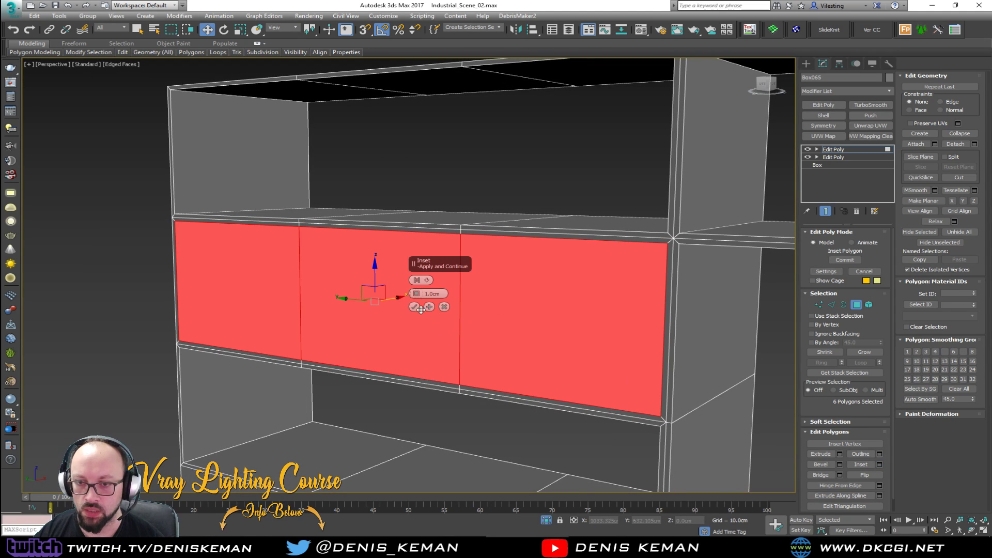
left_click(820, 475)
Inset the two fourth-row cells beneath the tall compartments on both faces by 1 cm and bridge them into one opening
middle_click_drag(646, 305, 473, 257, "alt")
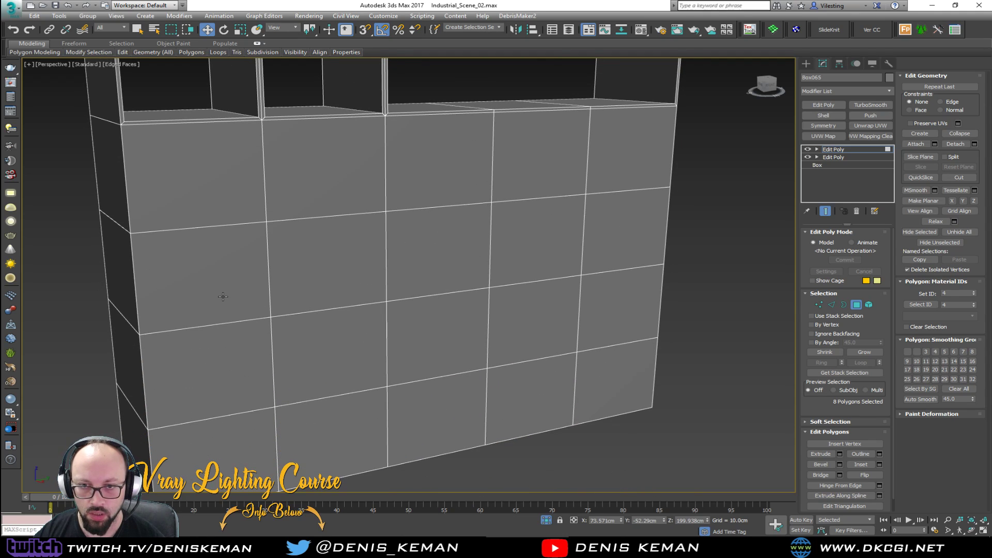
left_click(227, 214)
left_click(299, 176, "ctrl")
middle_click_drag(302, 170, 225, 324, "alt")
left_click(226, 323, "ctrl")
left_click(332, 328, "ctrl")
middle_click_drag(332, 328, 196, 321, "alt")
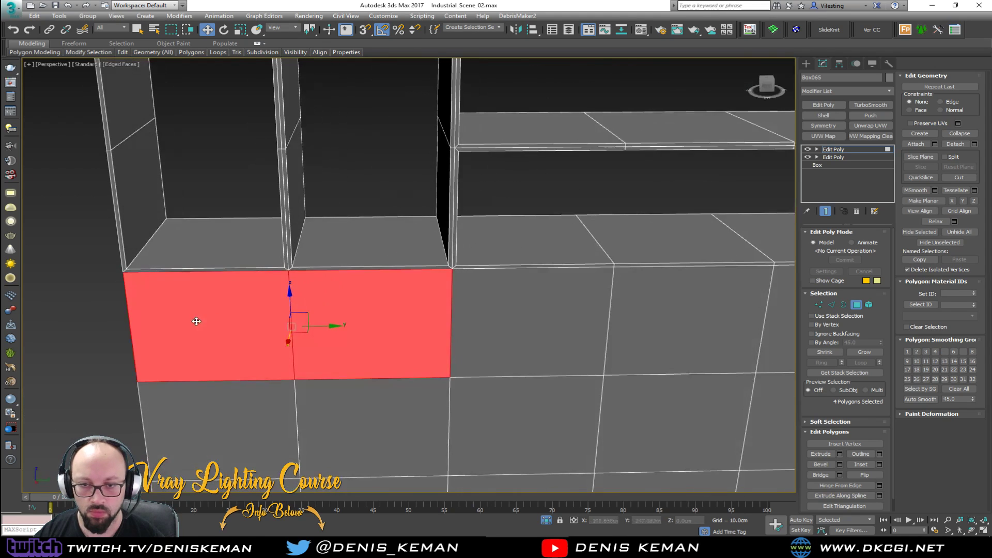
left_click(878, 464)
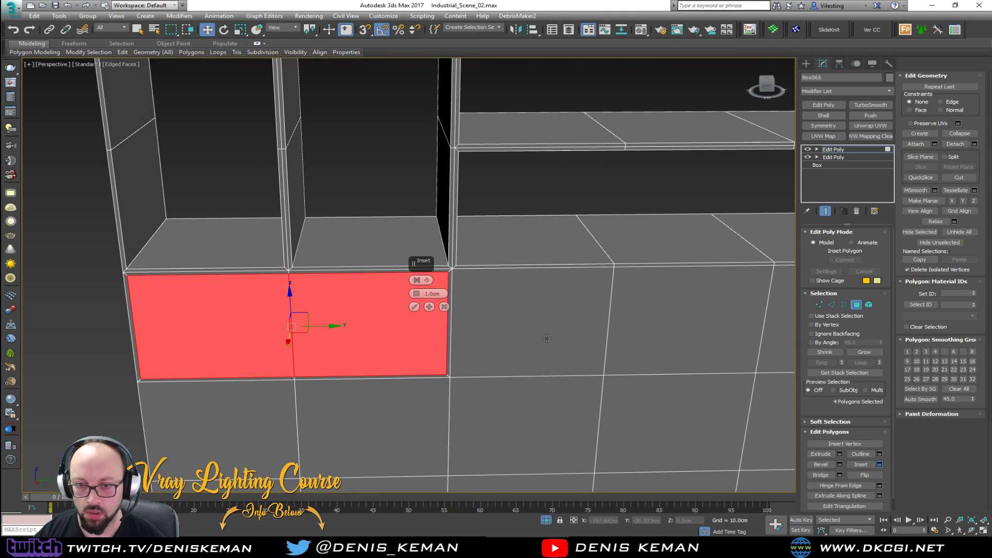
left_click(820, 454)
Inset the other three fourth-row cells on both faces by 1 cm and bridge them into a wide shelf opening
left_click(532, 320)
left_click(687, 323, "ctrl")
middle_click_drag(509, 303, 438, 338, "alt")
left_click(439, 337, "ctrl")
left_click(527, 361, "ctrl")
left_click(673, 400, "ctrl")
middle_click_drag(673, 400, 468, 254, "alt")
left_click(879, 464)
left_click(414, 307)
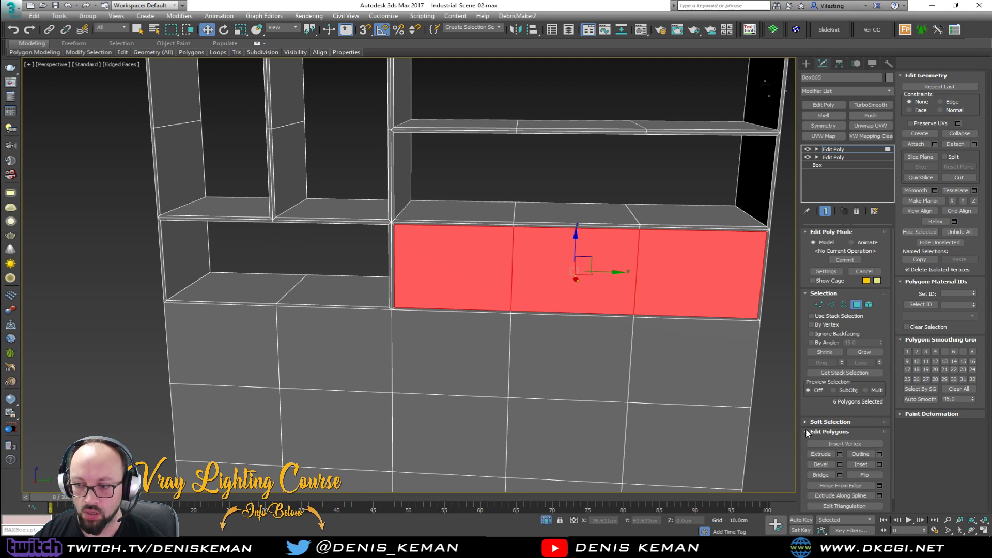
left_click(821, 474)
Inset the bottom three cells of the second column on both faces by 1 cm and bridge them into a tall compartment
middle_click_drag(552, 242, 435, 247, "alt")
left_click(369, 260)
left_click(377, 344, "ctrl")
left_click(371, 414, "ctrl")
middle_click_drag(371, 413, 396, 297, "alt")
left_click(344, 315, "ctrl")
left_click(341, 413, "ctrl")
left_click(324, 468, "ctrl")
middle_click_drag(324, 468, 2, 466, "alt")
middle_click_drag(933, 465, 896, 373)
left_click(879, 463)
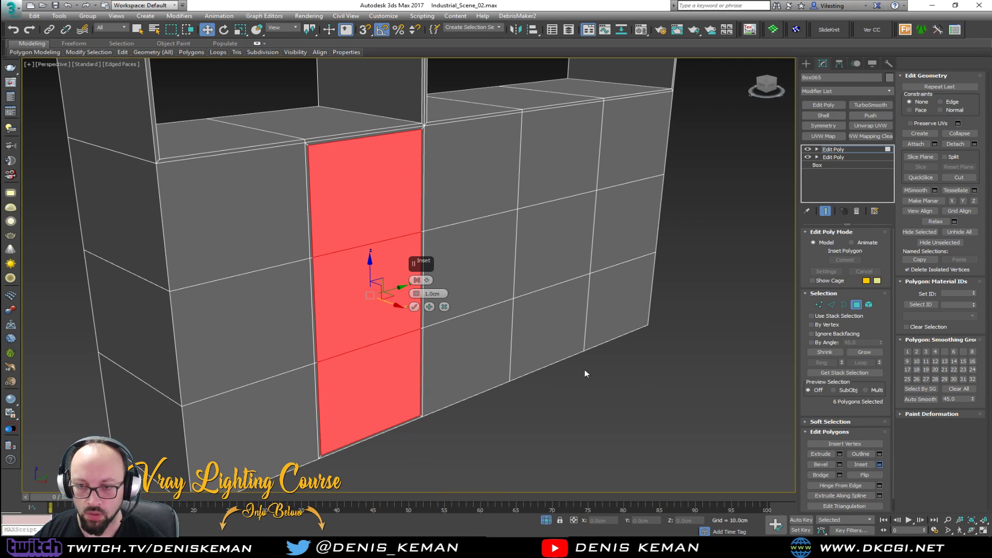
left_click(812, 474)
Inset the bottom three cells of the neighbouring end column on both faces by 1 cm, bridge them through and clear the selection
left_click(301, 223)
left_click(284, 347, "ctrl")
left_click(281, 402, "ctrl")
middle_click_drag(282, 398, 496, 323, "alt")
left_click(130, 310, "ctrl")
left_click(126, 408, "ctrl")
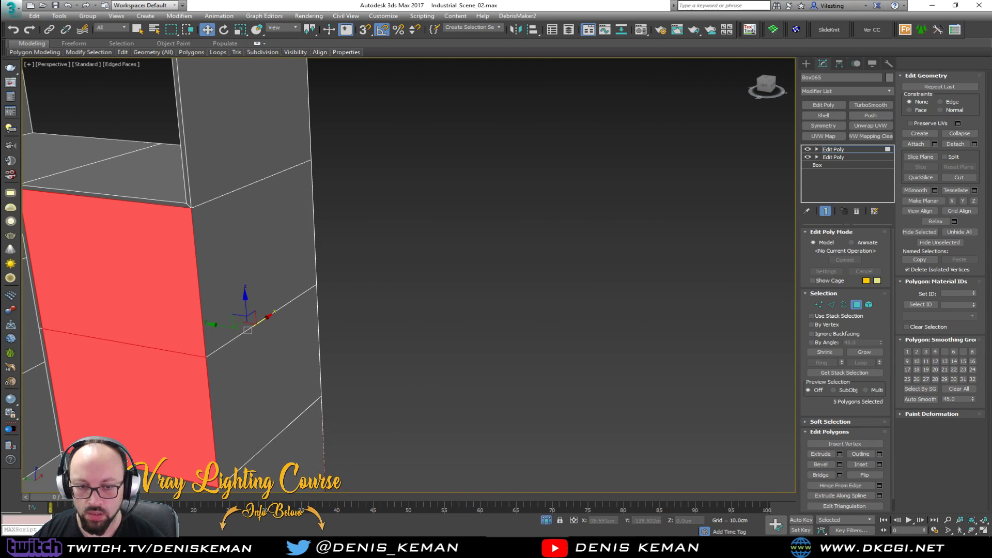
middle_click_drag(469, 290, 336, 280, "alt")
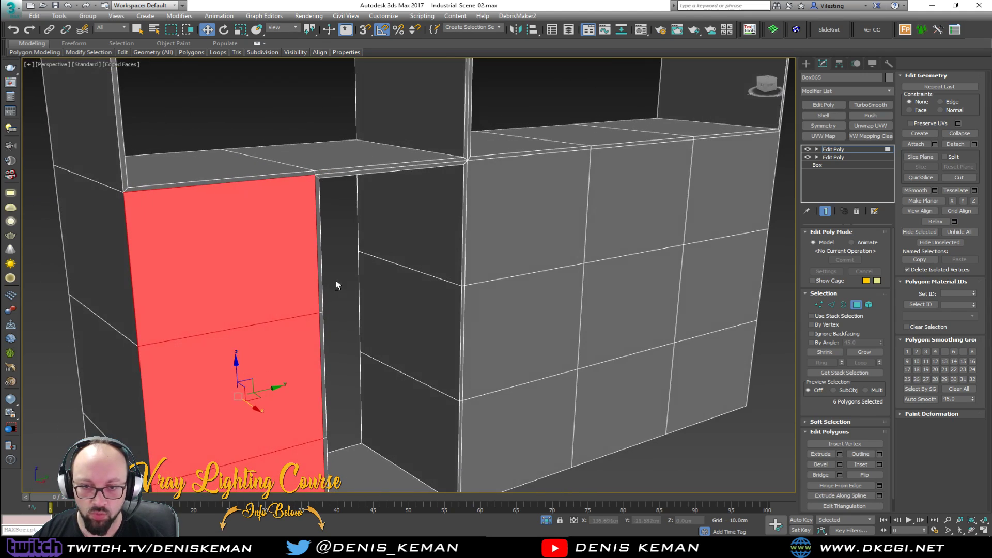
left_click(879, 464)
left_click(415, 309)
left_click(820, 464)
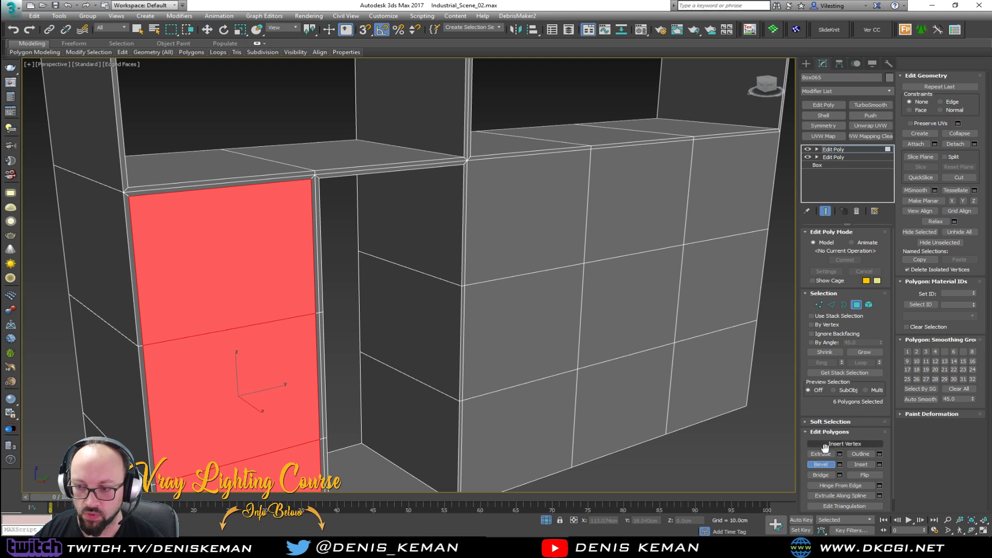
left_click(824, 475)
key("ctrl+d")
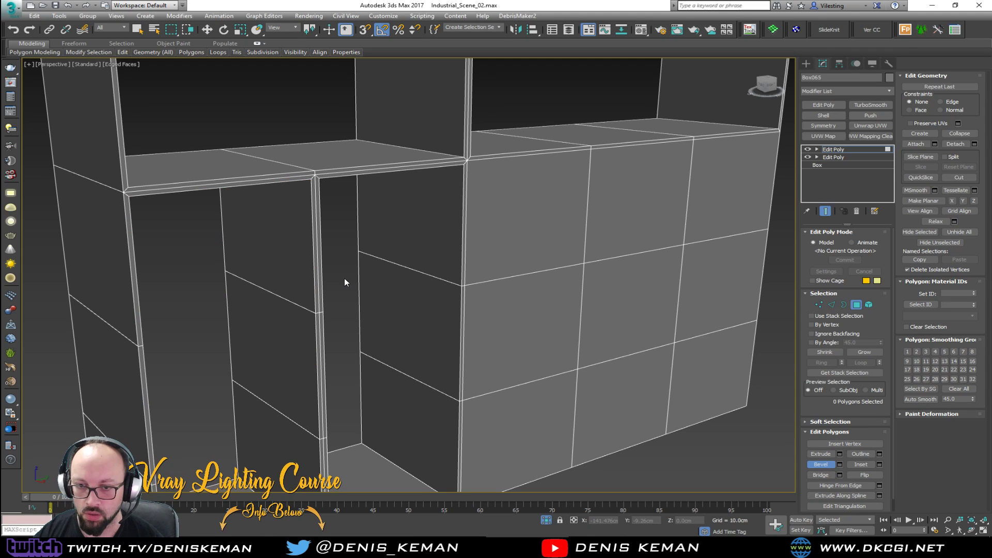
Inset the two-by-two block of lower cells beside the tall compartments on both faces by 1 cm and bridge it through
scroll(374, 270, "down", 5)
middle_click_drag(374, 271, 417, 262, "alt")
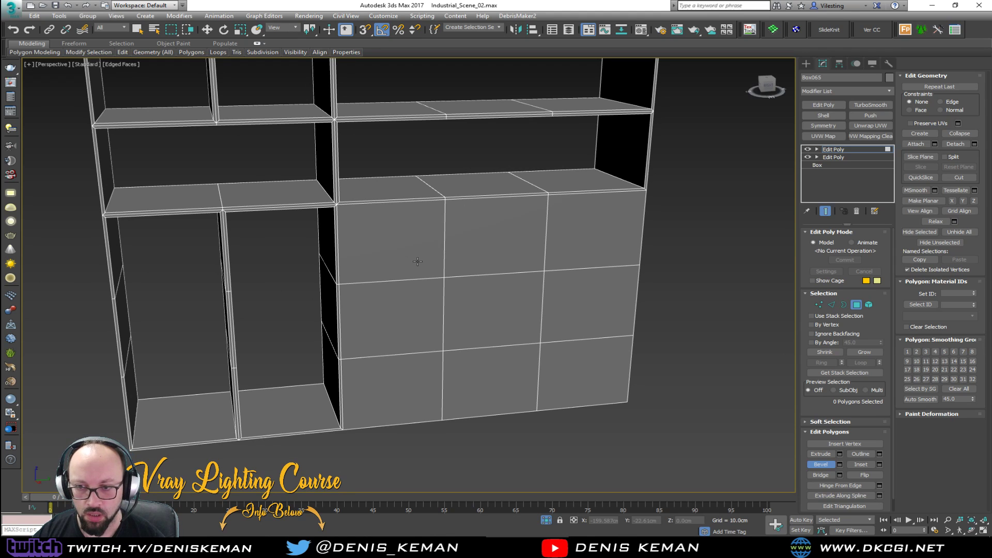
left_click(409, 301)
left_click(472, 305, "ctrl")
left_click(491, 243, "ctrl")
left_click(400, 243, "ctrl")
middle_click_drag(400, 242, 505, 274, "alt")
scroll(505, 273, "up", 4)
left_click(403, 305, "ctrl")
left_click(335, 293, "ctrl")
left_click(338, 333, "ctrl")
left_click(385, 347, "ctrl")
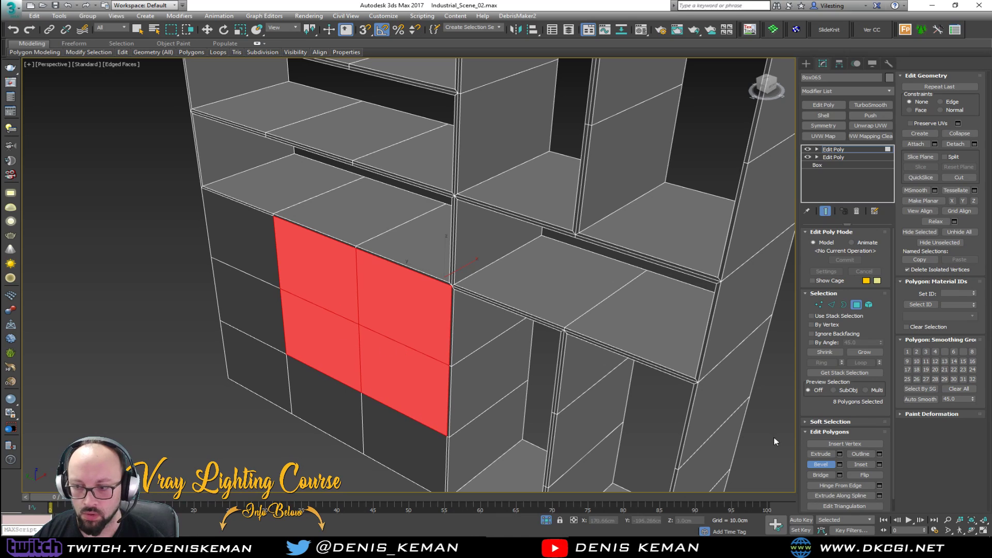
left_click(879, 464)
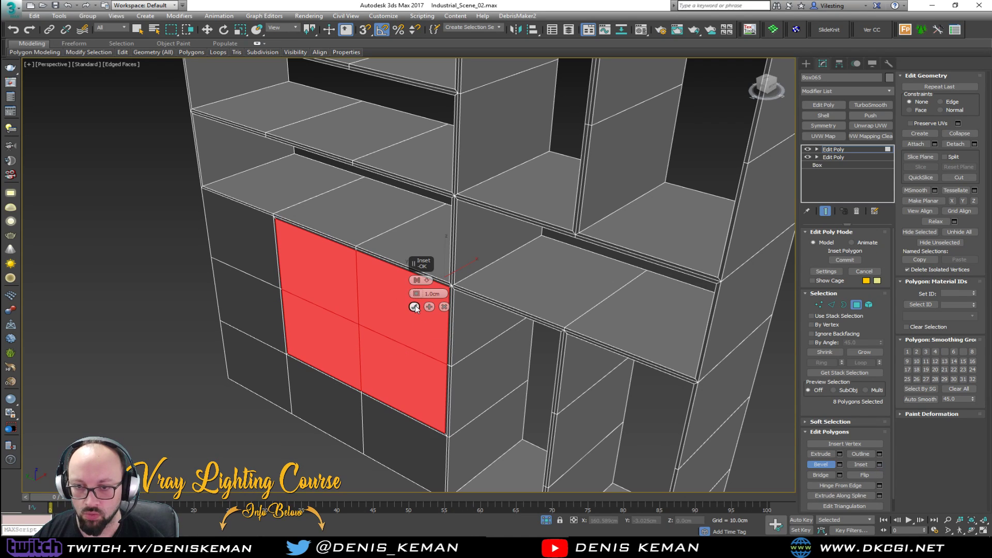
left_click(414, 306)
left_click(821, 476)
key("w")
Inset the remaining L-shaped run of five lower cells on both faces by 1 cm and bridge it into an opening
middle_click_drag(437, 321, 400, 352, "alt")
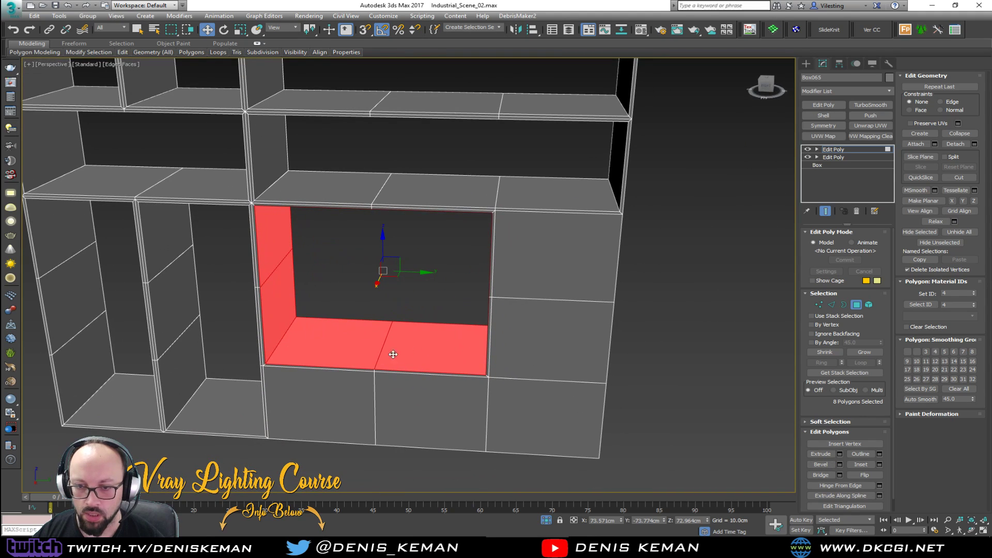
left_click(338, 398)
left_click(395, 401, "ctrl")
left_click(511, 408, "ctrl")
left_click(553, 341, "ctrl")
left_click(571, 277, "ctrl")
middle_click_drag(572, 277, 305, 286, "alt")
left_click(392, 299, "ctrl")
left_click(392, 382, "ctrl")
left_click(428, 457, "ctrl")
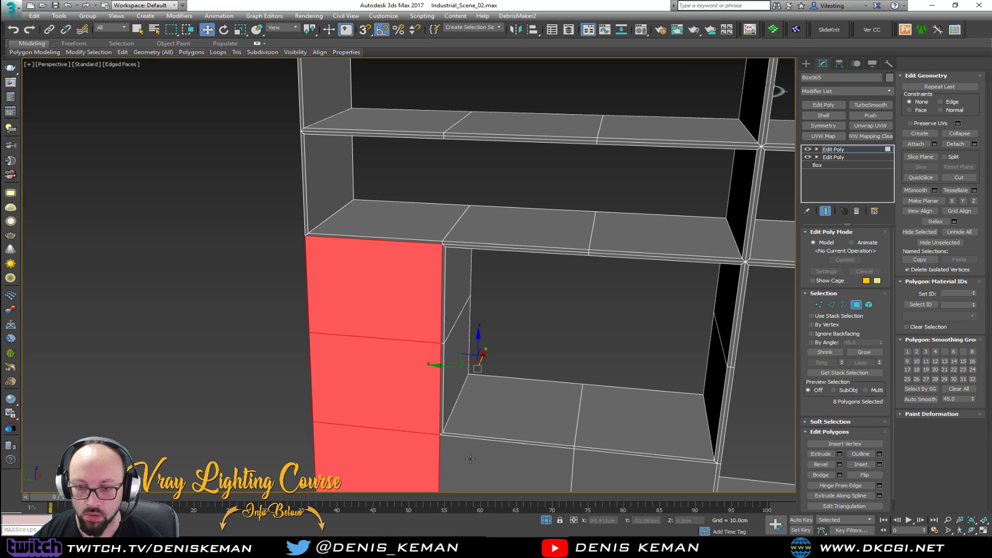
left_click(450, 457, "ctrl")
left_click(619, 472, "ctrl")
left_click(880, 465)
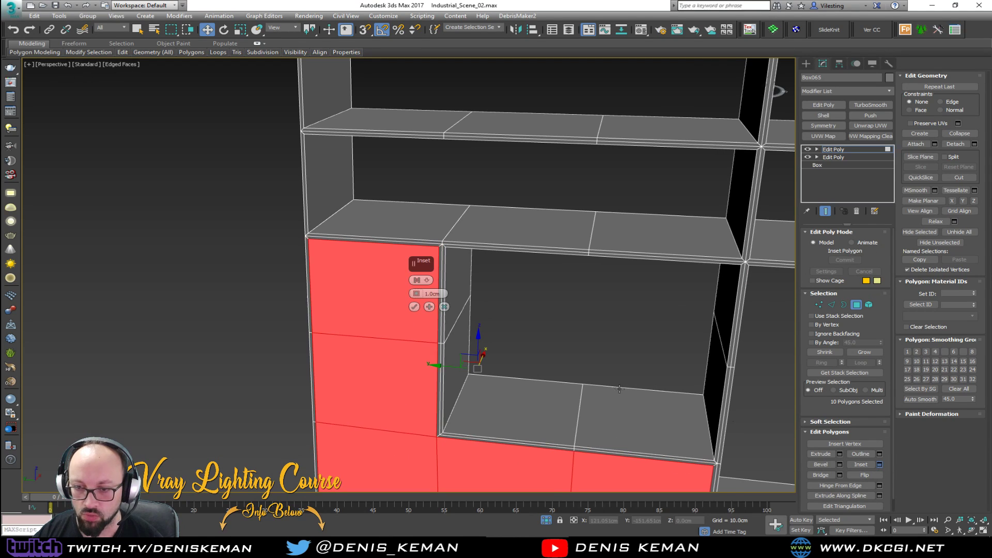
left_click(414, 307)
left_click(821, 474)
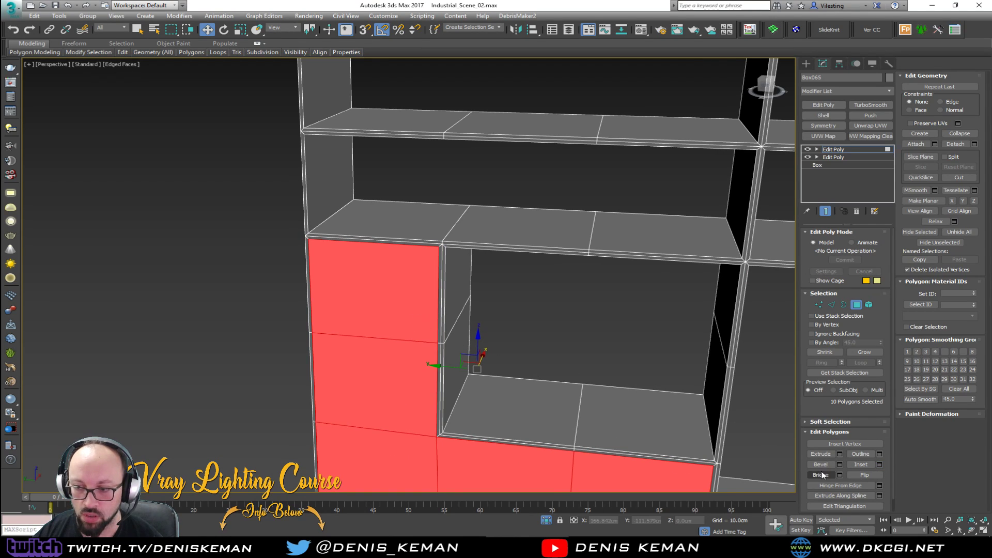
Leave polygon editing and examine the whole shelving divider with and without its edges shown
middle_click_drag(465, 357, 361, 259, "alt")
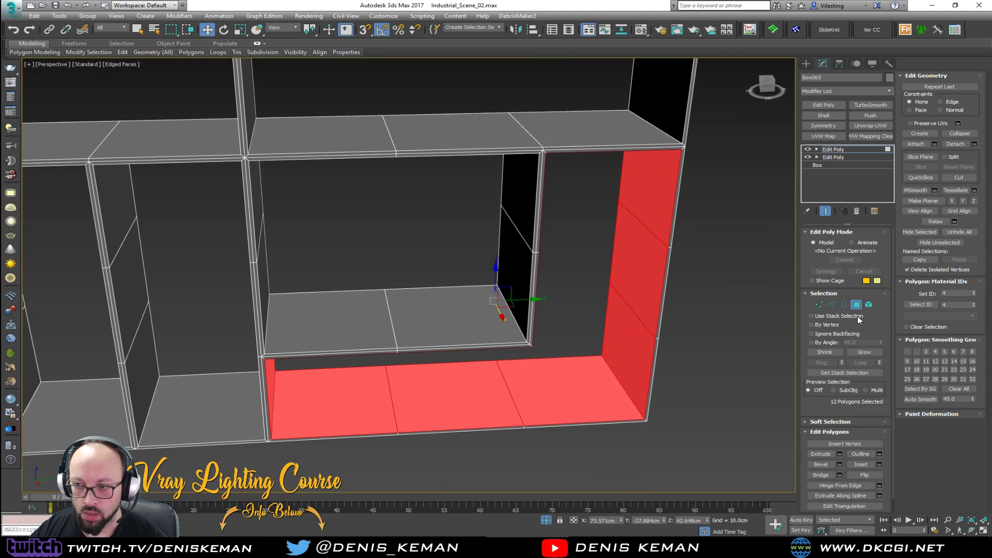
left_click(857, 305)
left_click(730, 341)
key("F4")
middle_click_drag(461, 252, 458, 312)
scroll(469, 313, "down", 5)
left_click(469, 313)
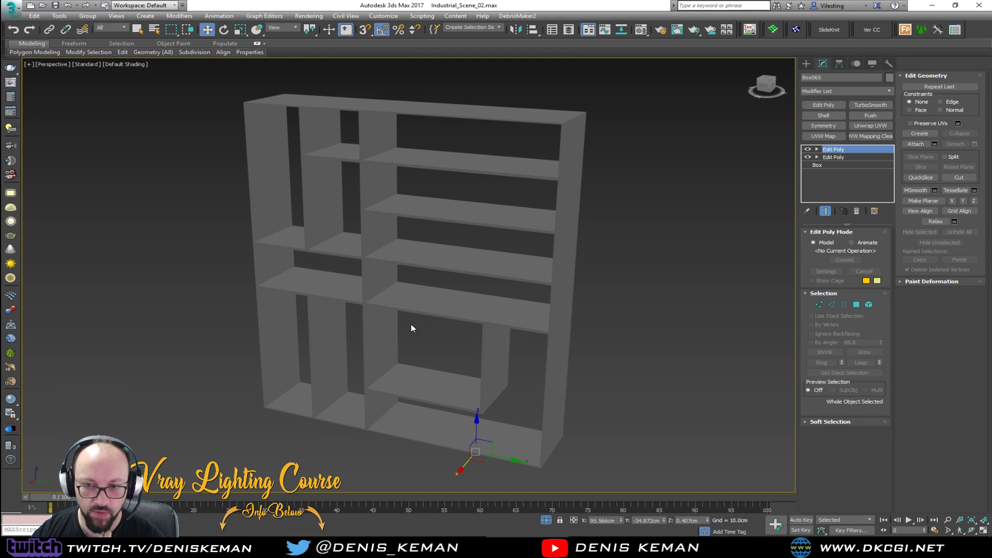
scroll(388, 320, "up", 6)
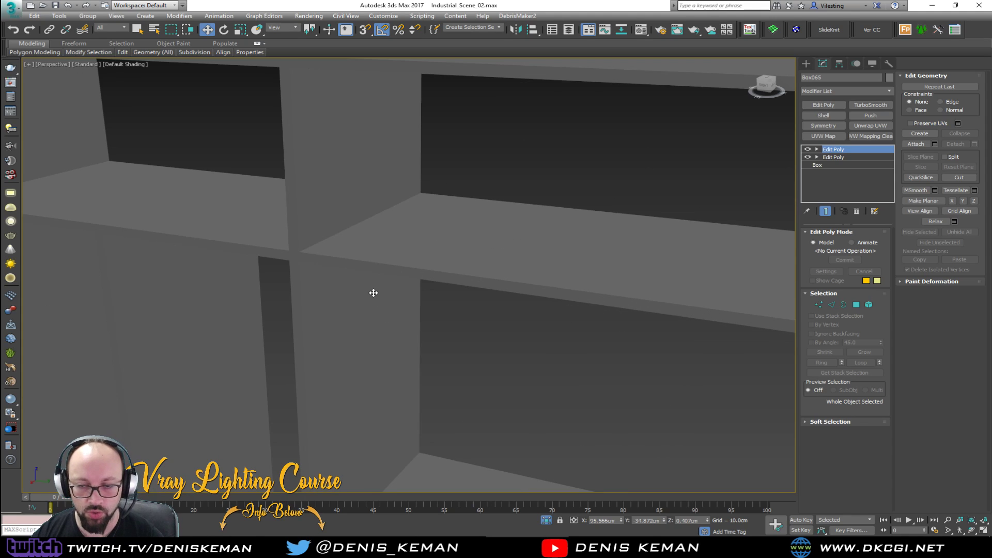
scroll(373, 292, "down", 4)
key("F4")
scroll(383, 348, "up", 3)
middle_click_drag(383, 348, 385, 385)
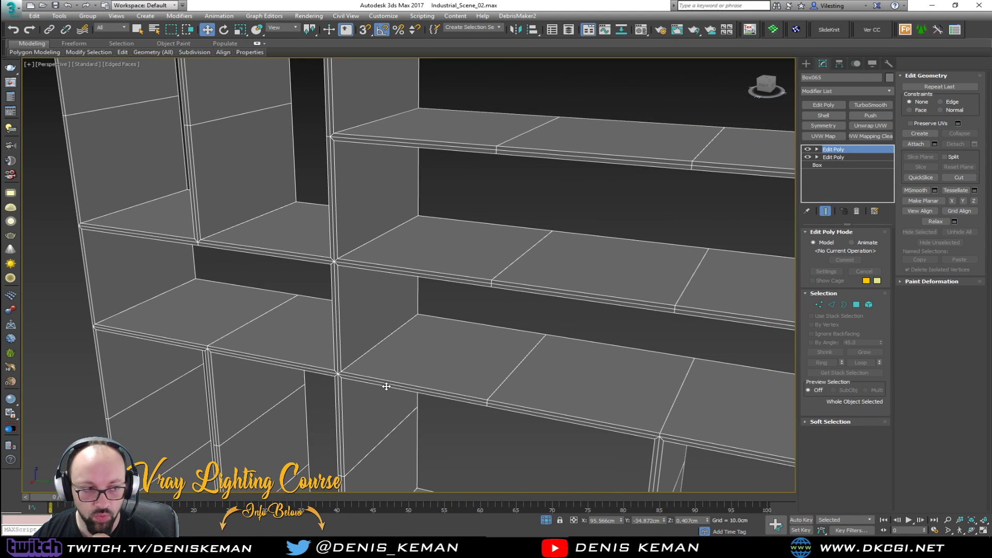
Check the Idea_14 reference photo for the shelf's side panels and compare it with the modelled divider
key("alt+Tab")
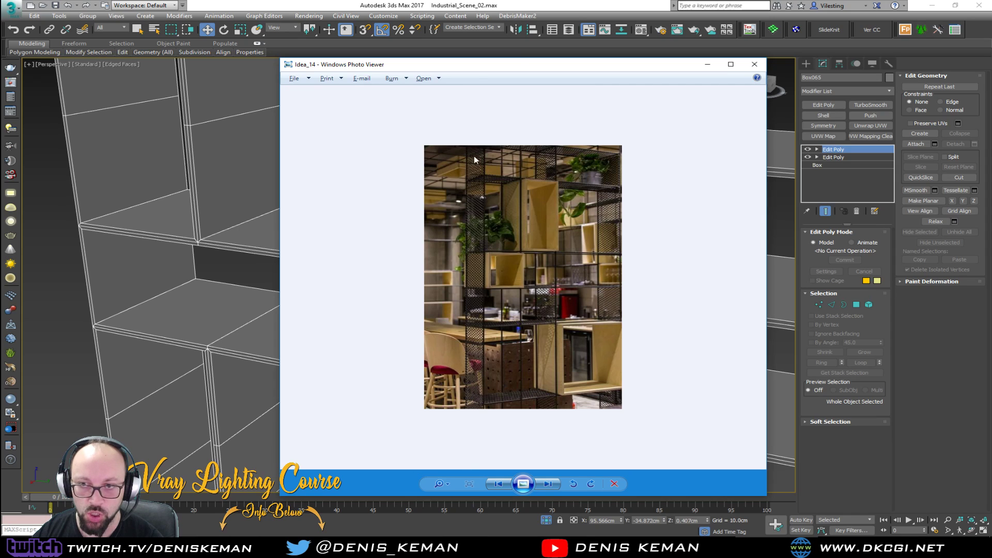
left_click_drag(533, 65, 327, 65)
key("alt+Tab")
mouse_move(437, 225)
middle_mouse_down()
mouse_move(427, 288)
mouse_move(398, 208)
mouse_move(466, 210)
mouse_move(482, 198)
mouse_move(425, 185)
mouse_move(401, 209)
mouse_move(432, 227)
mouse_move(491, 222)
mouse_move(480, 224)
middle_mouse_up()
scroll(428, 287, "down", 3)
key("F4")
key("F4")
scroll(404, 243, "up", 3)
Detach the seven polygons covering the shelving divider's narrow end face as a cloned separate object
key("4")
middle_click_drag(405, 237, 426, 278, "alt")
left_click(329, 426)
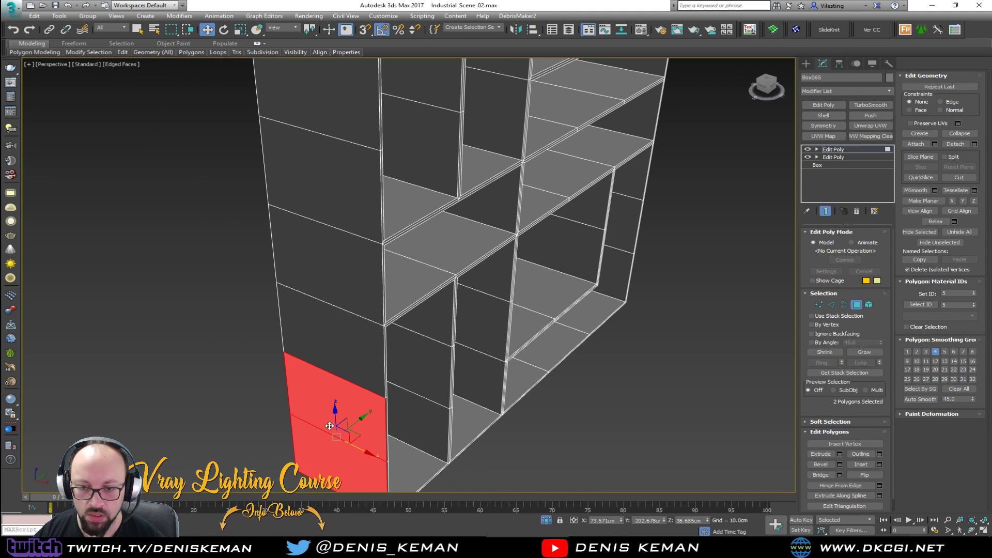
left_click(329, 335, "ctrl")
left_click(326, 258, "ctrl")
left_click(323, 209, "ctrl")
left_click(327, 236, "ctrl")
left_click(328, 155, "ctrl")
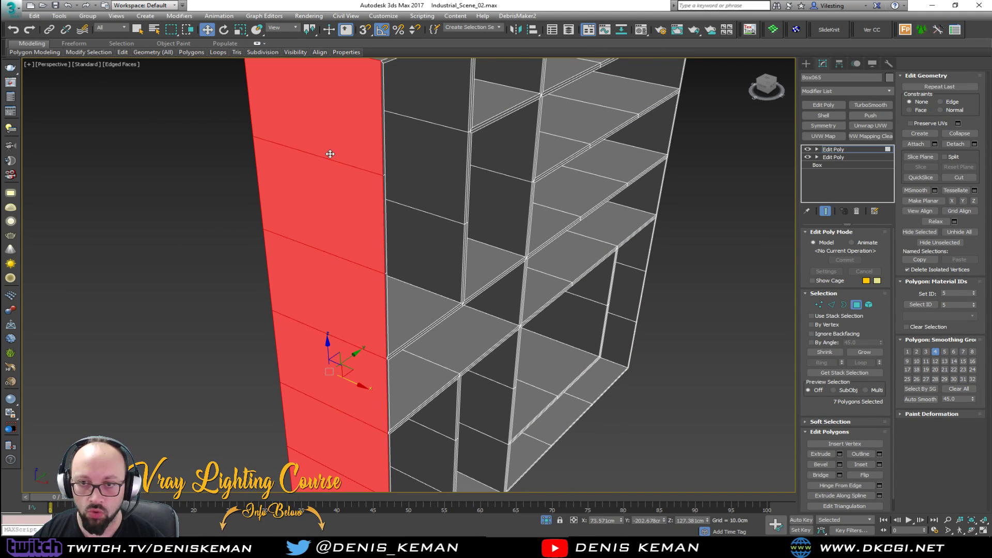
middle_click_drag(328, 155, 358, 230)
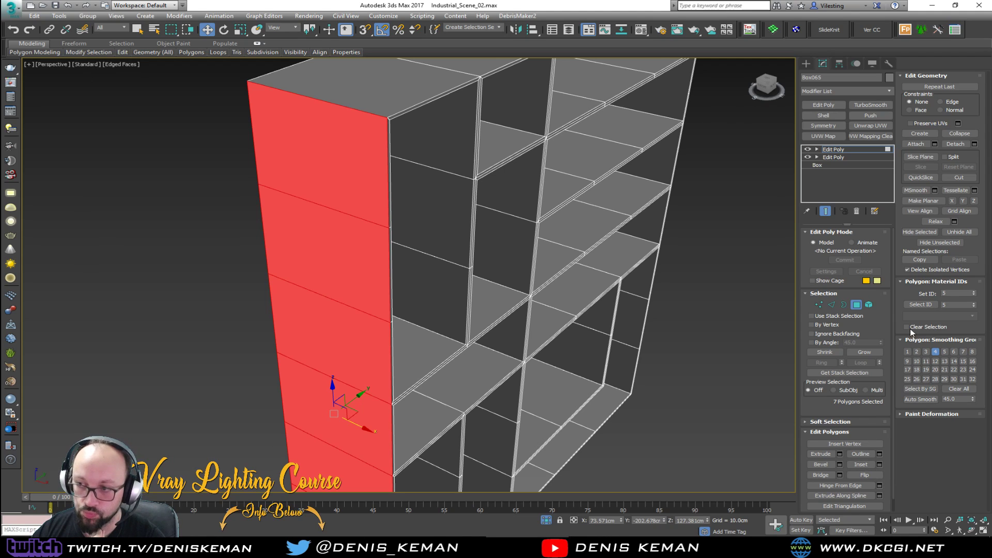
left_click(960, 144)
left_click(482, 288)
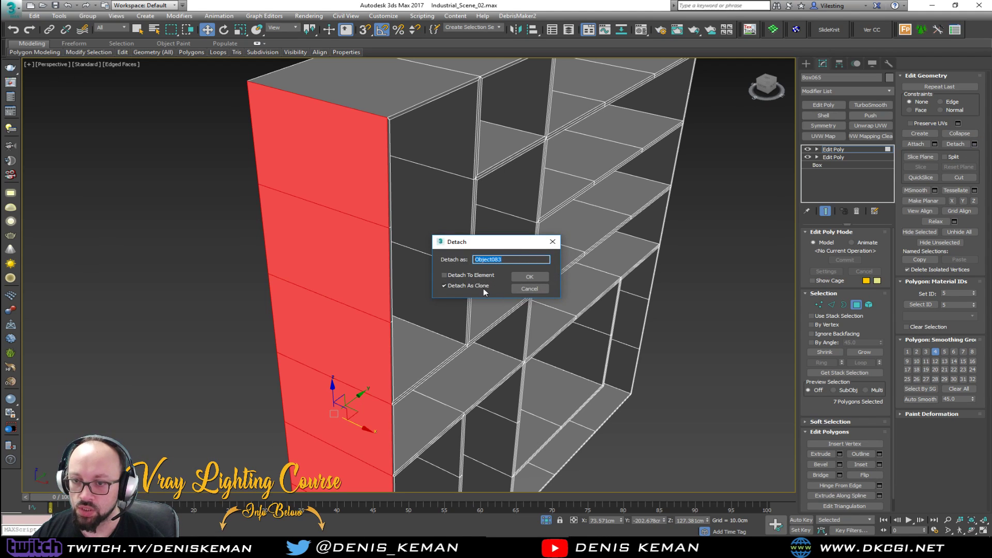
left_click(530, 276)
key("4")
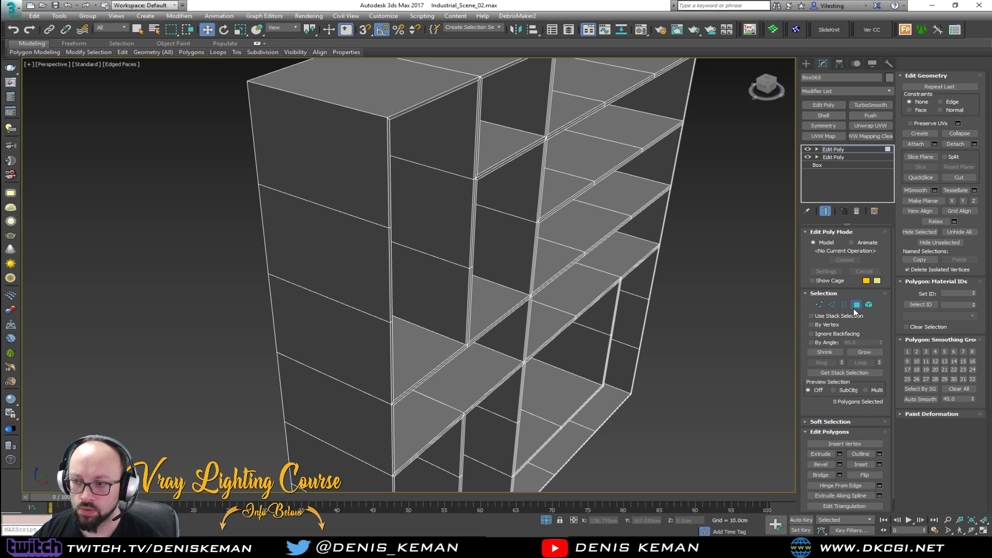
Isolate the detached side panel, remove its inner horizontal edges and select its two long vertical edges
left_click(292, 205)
key("alt+q")
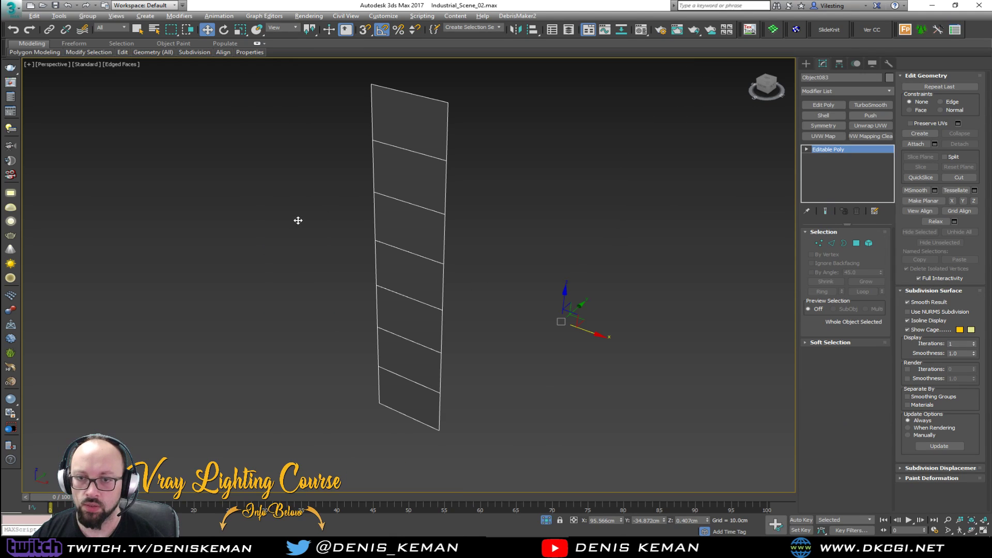
key("2")
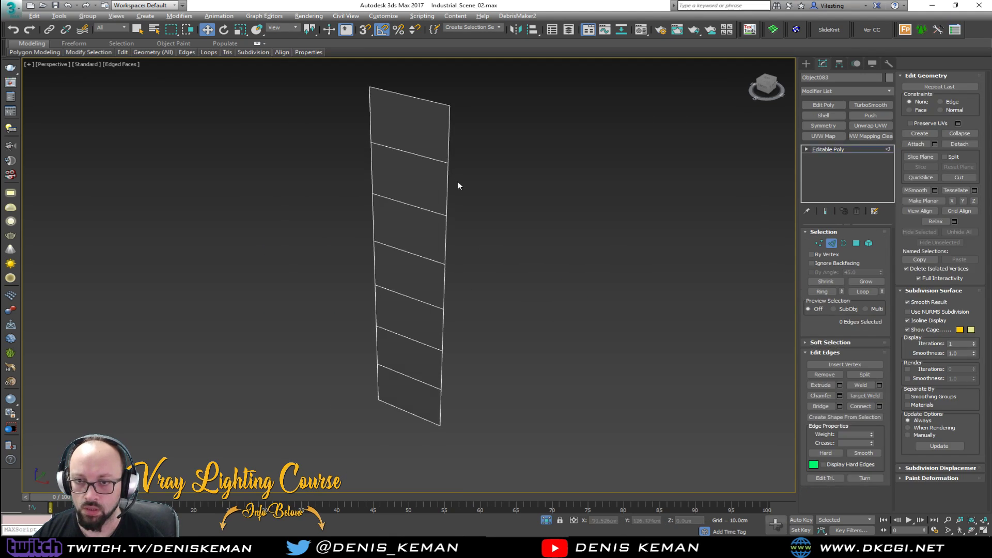
middle_click_drag(456, 184, 487, 200, "alt")
key("F3")
left_click_drag(420, 165, 412, 264)
left_click_drag(401, 357, 402, 357)
key("ctrl+BackSpace")
left_click_drag(520, 283, 258, 256)
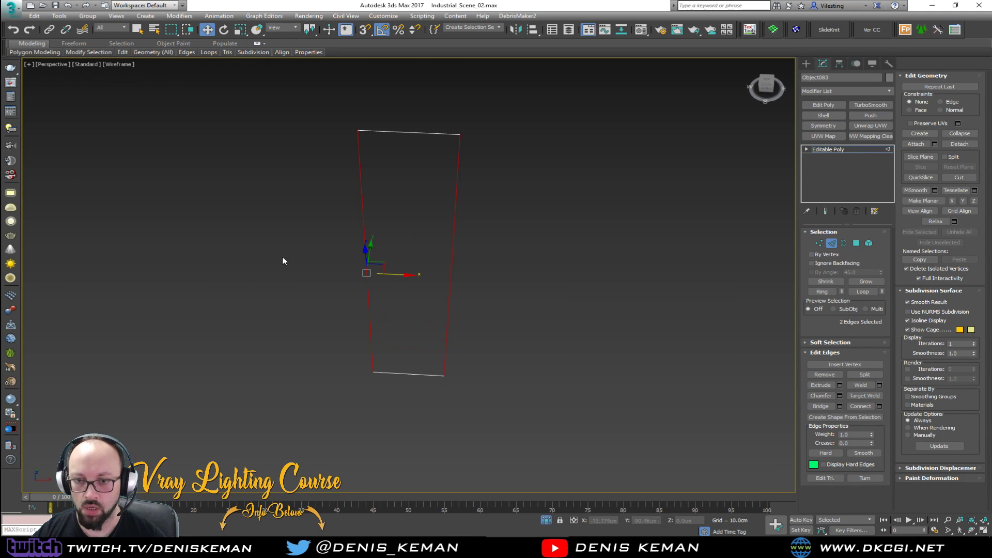
left_click(879, 406)
left_click_drag(416, 280, 416, 209)
left_click(413, 320)
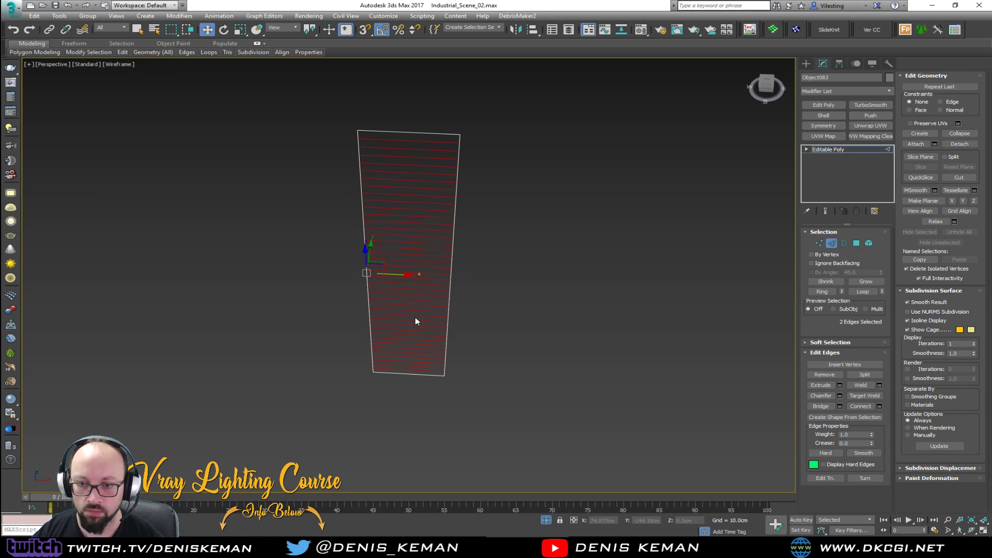
middle_click_drag(409, 303, 413, 261, "alt")
key("ctrl+z")
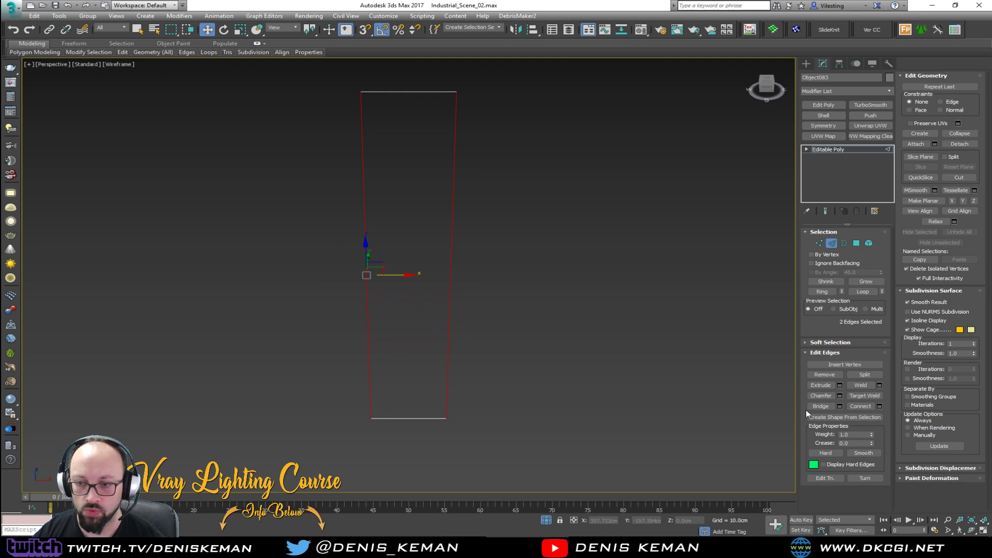
Connect the side panel's two long vertical edges with 90 segments
left_click(879, 407)
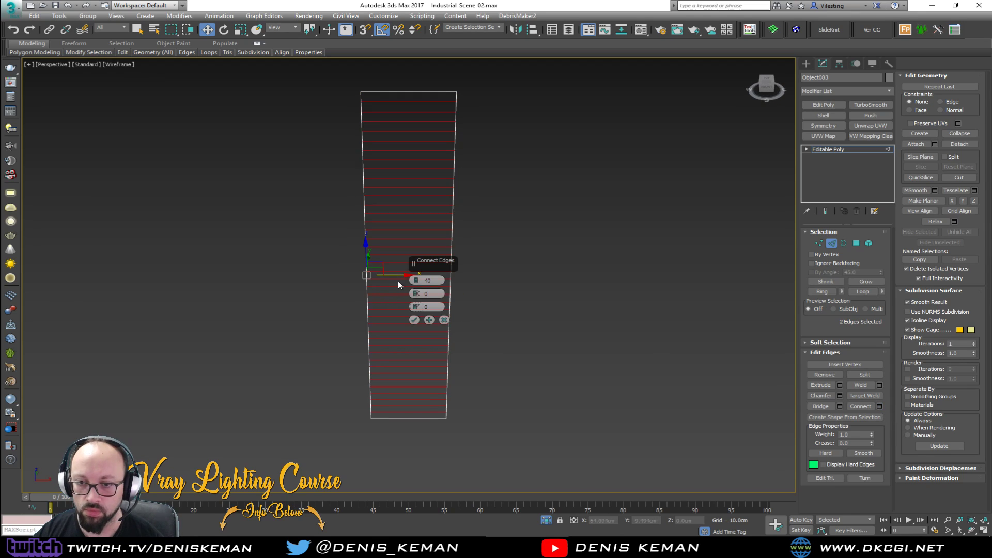
left_click_drag(415, 281, 415, 189)
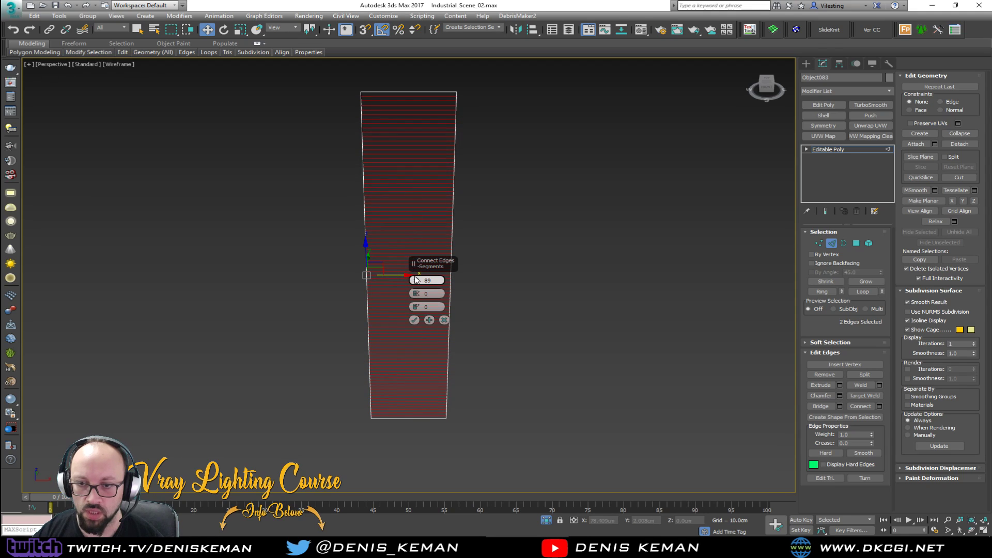
left_click(414, 320)
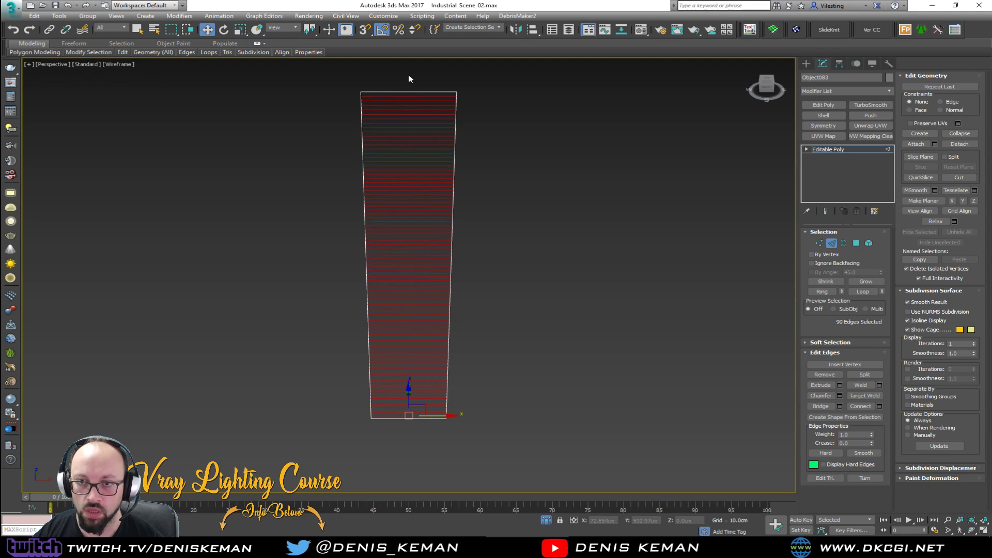
Ring-select the panel's horizontal edges and connect them with 20 segments to form a grid
left_click(821, 291)
left_click(881, 406)
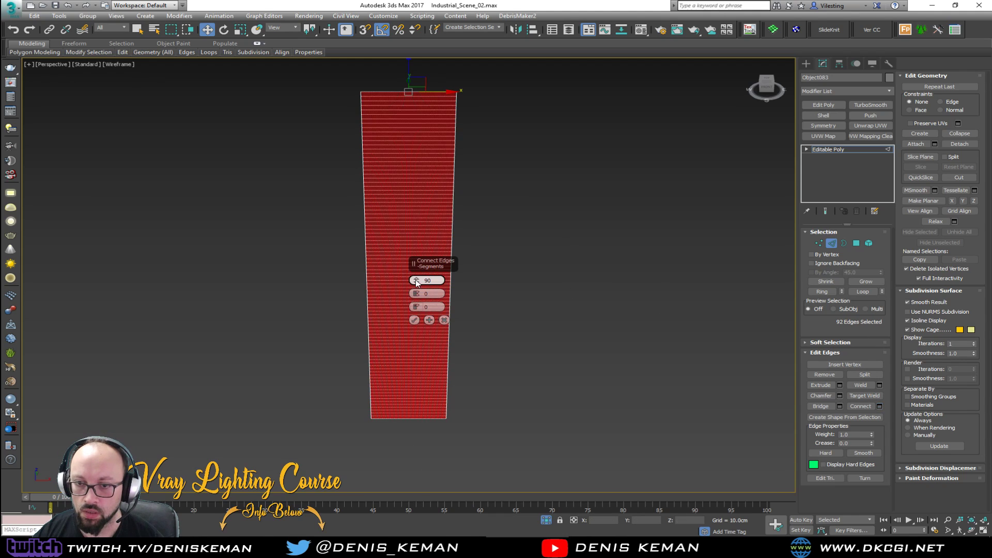
scroll(434, 280, "down", 1)
scroll(433, 280, "down", 1)
double_click(427, 280)
type("30")
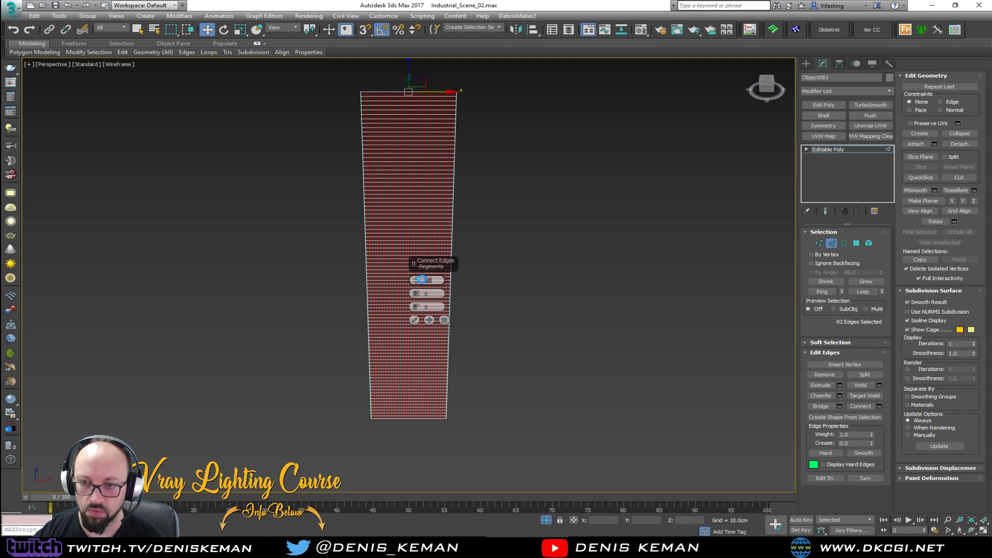
scroll(389, 138, "up", 10)
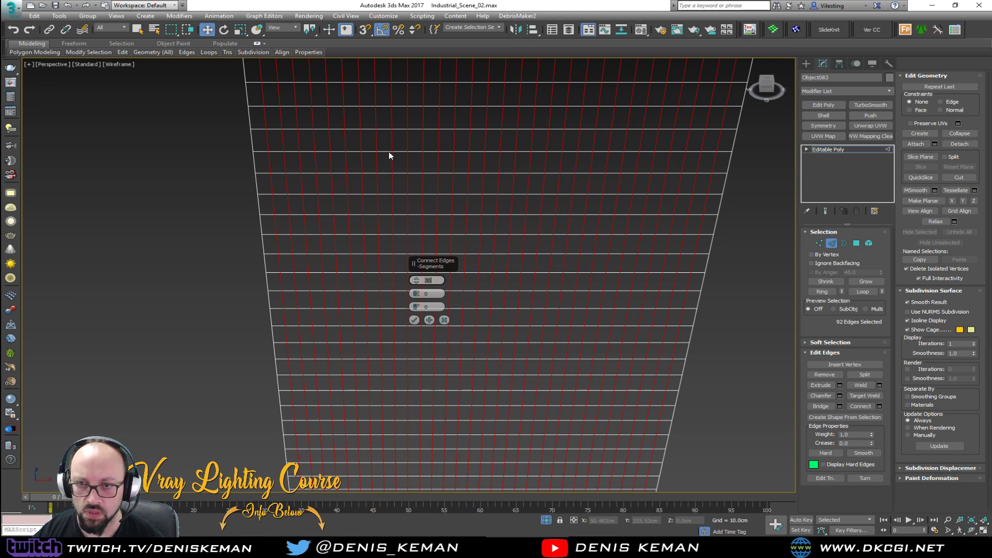
left_click_drag(416, 275, 416, 294)
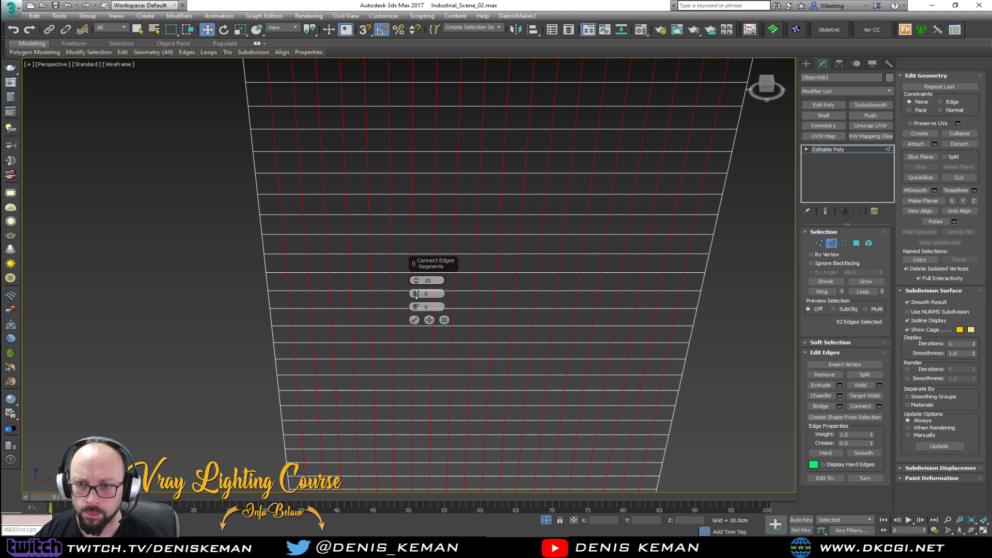
left_click(414, 319)
Connect all grid edges with 1 segment and remove the original inner grid edges, leaving a diamond pattern across the panel
scroll(401, 209, "down", 10)
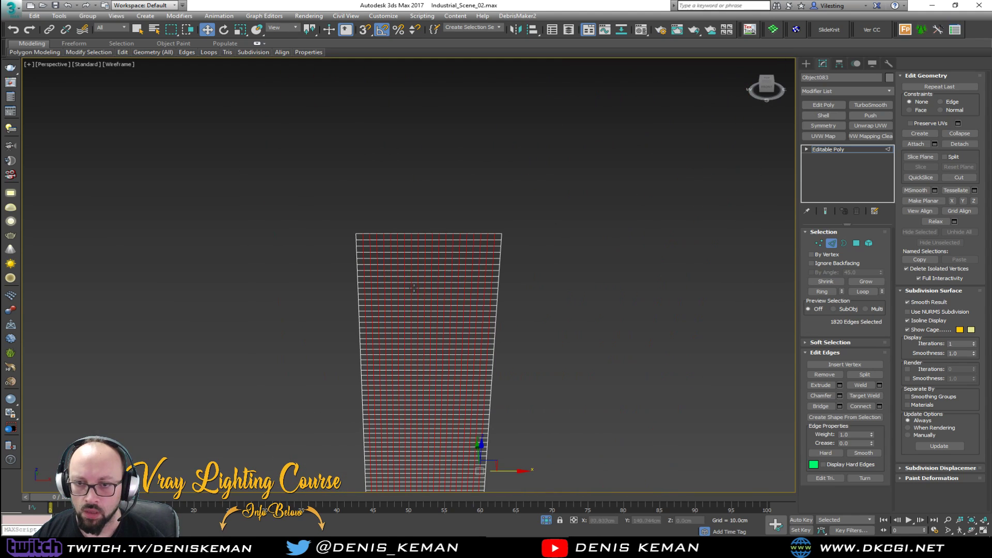
key("ctrl+a")
middle_click_drag(400, 276, 450, 264, "alt")
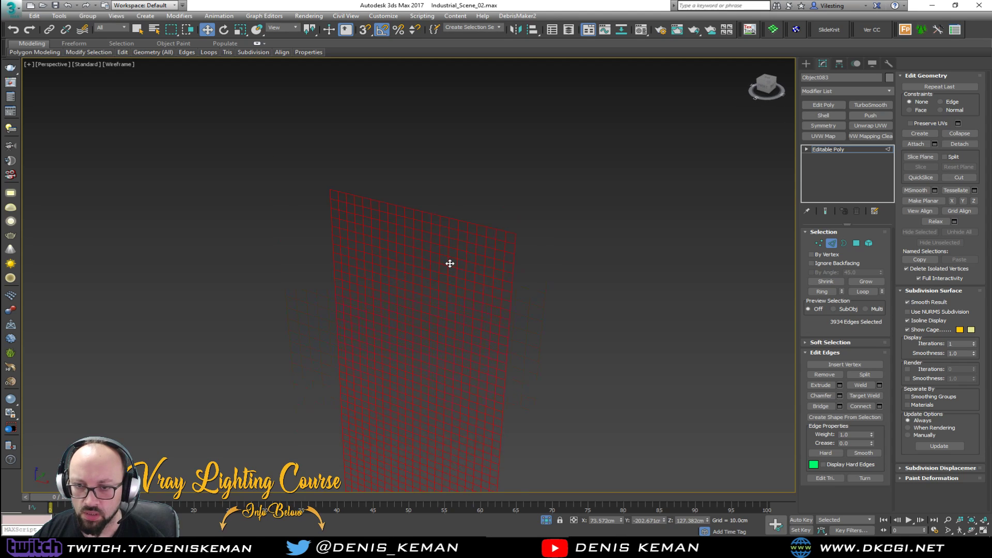
left_click(879, 406)
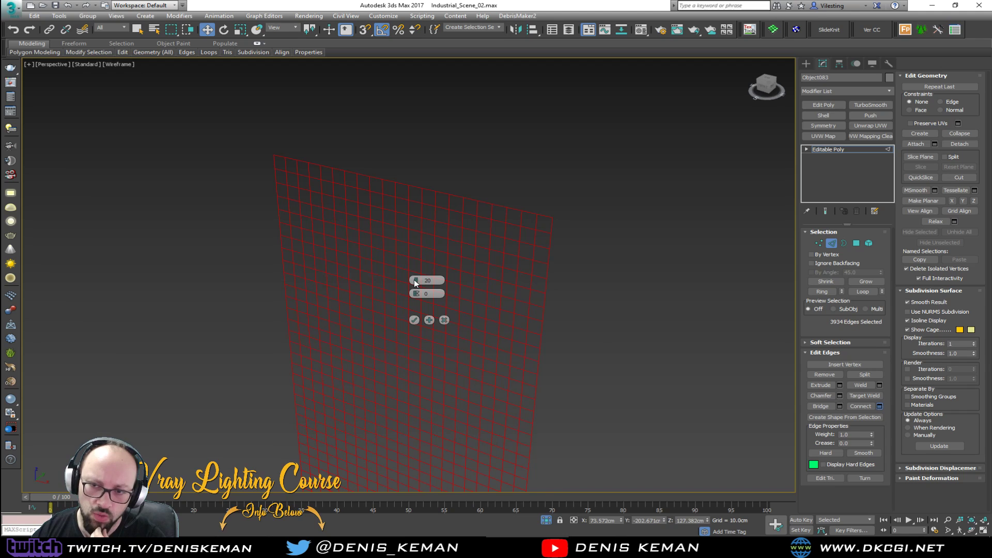
left_click_drag(416, 280, 424, 307)
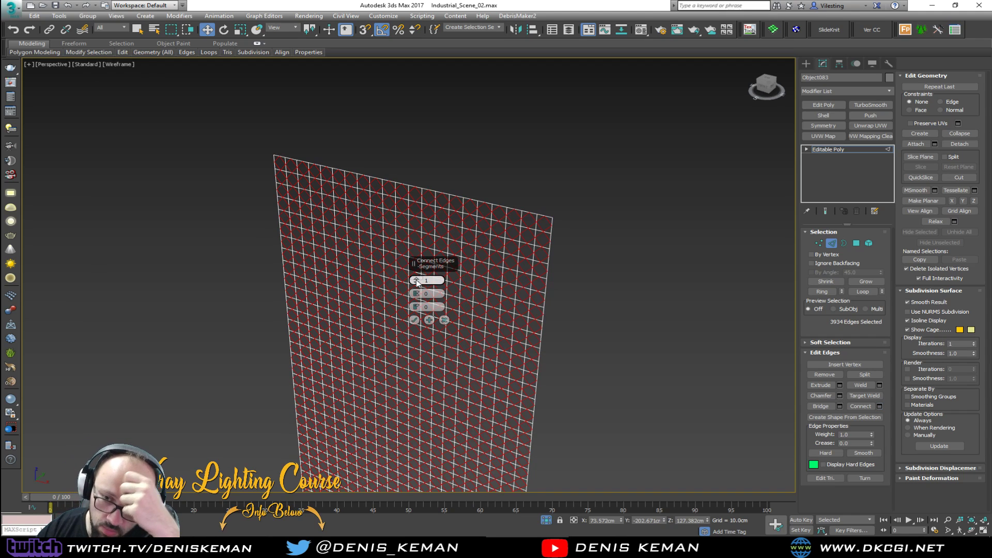
left_click(414, 320)
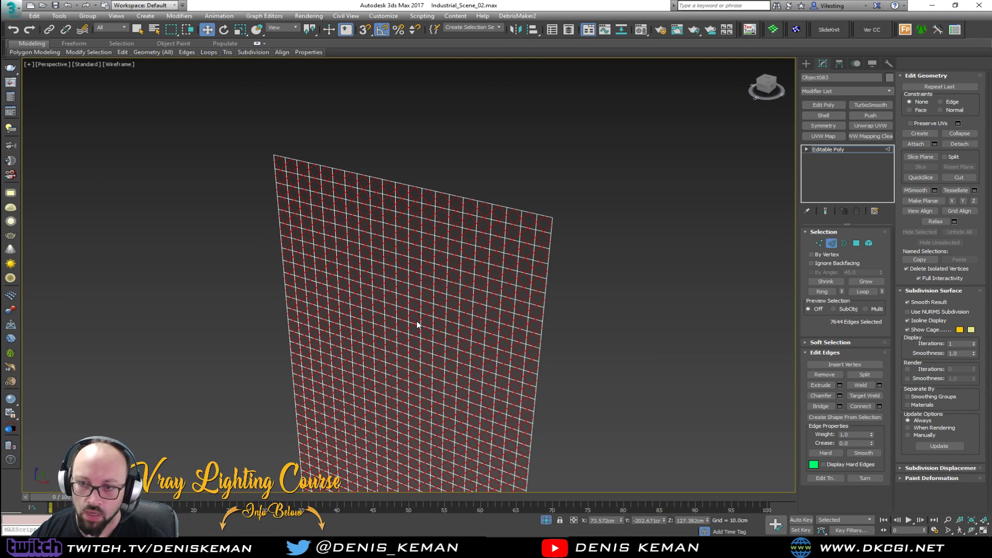
key("ctrl+shift+c")
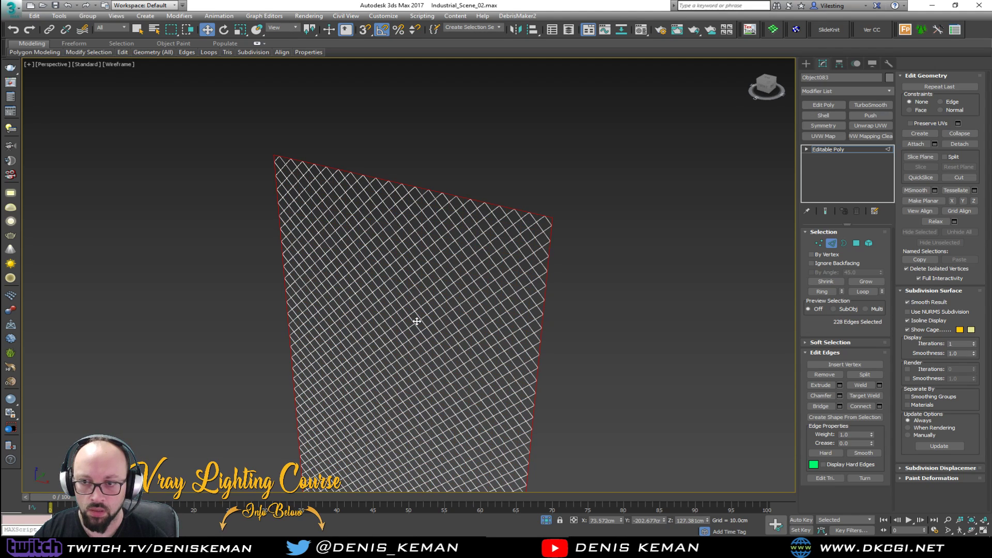
left_click(830, 243)
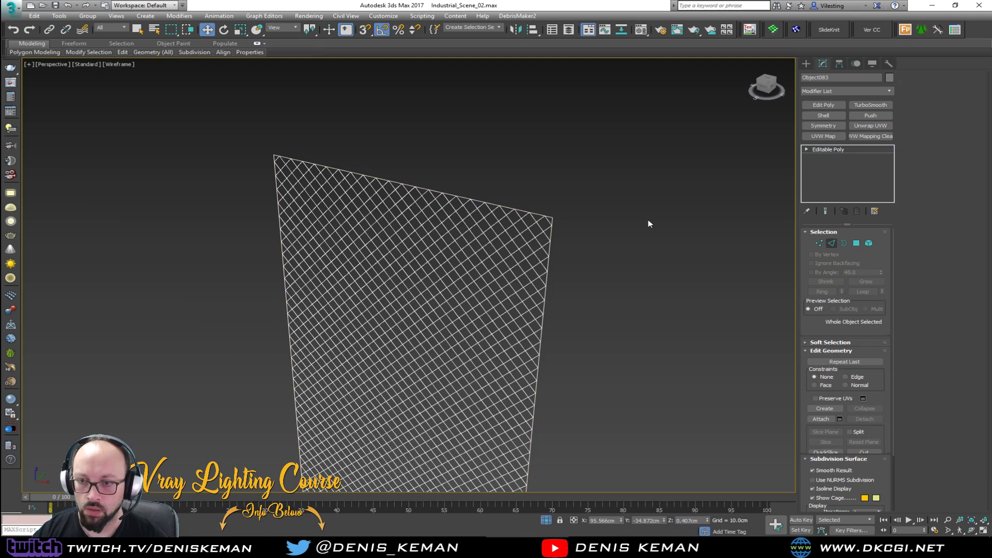
Create a Linear shape named Mesh from all edges of the diamond-patterned panel
left_click(649, 223)
left_click_drag(582, 200, 502, 281)
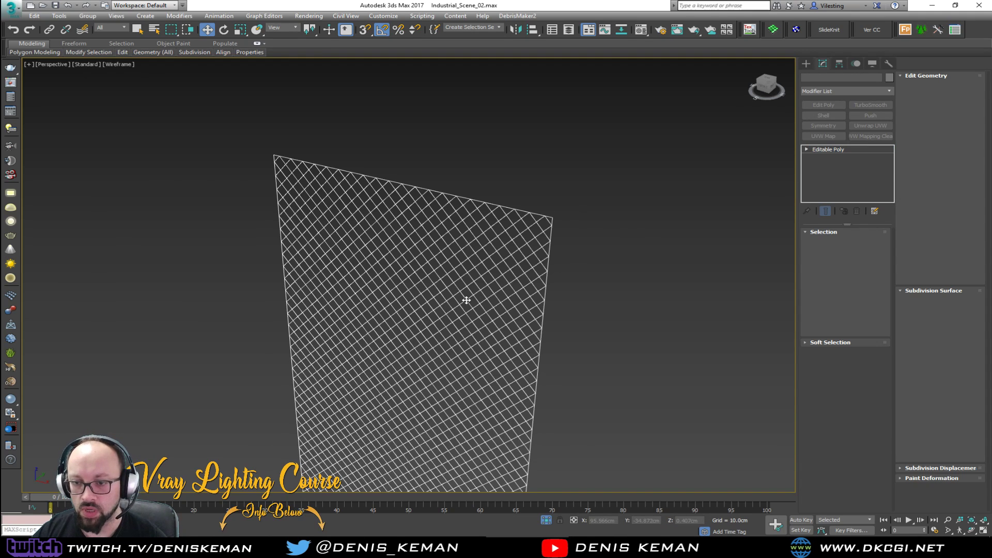
left_click(831, 243)
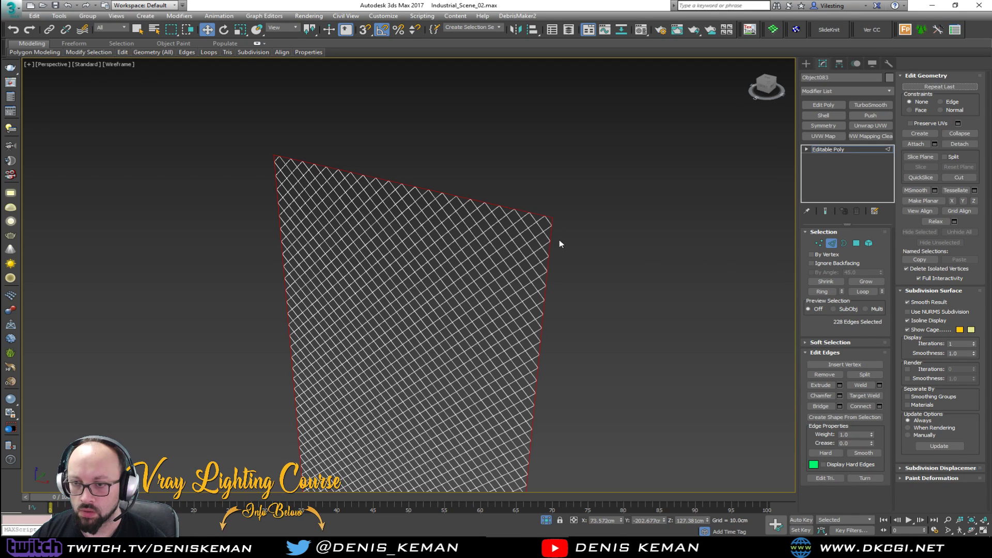
middle_click_drag(766, 265, 617, 199, "alt")
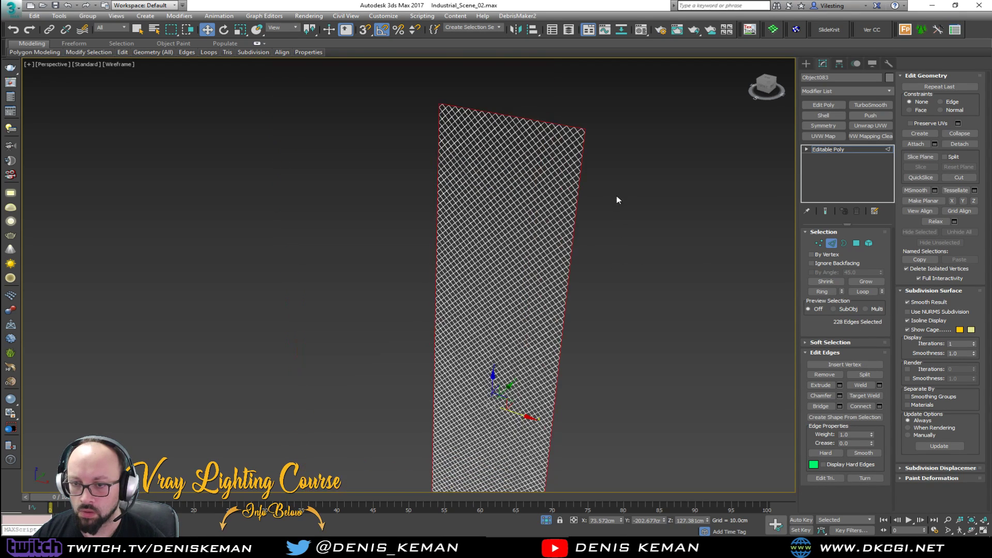
key("ctrl+a")
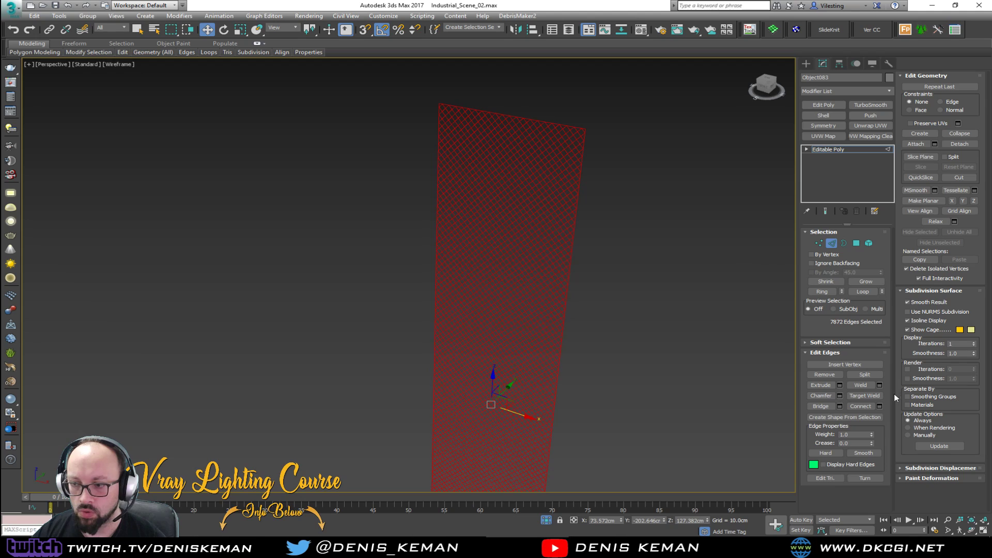
left_click(844, 417)
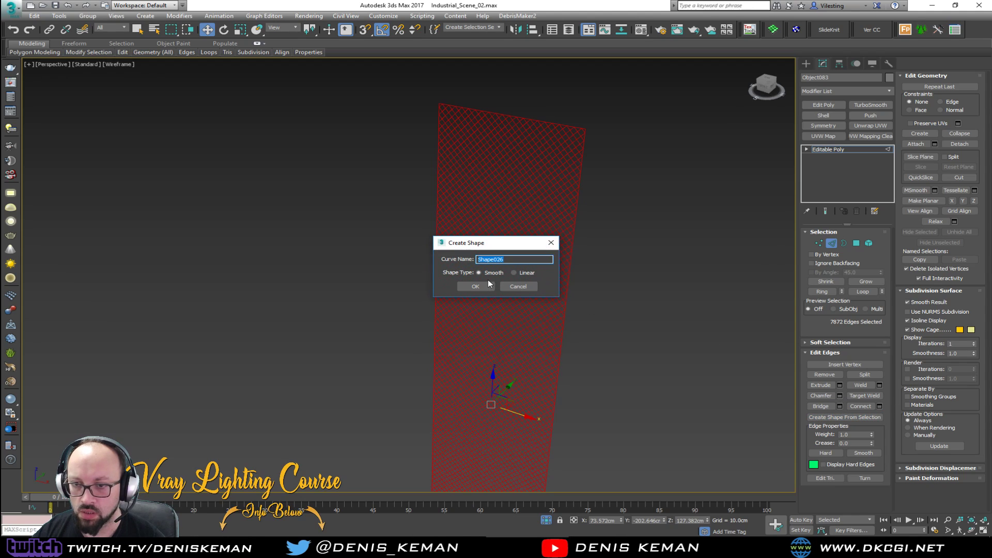
left_click(518, 272)
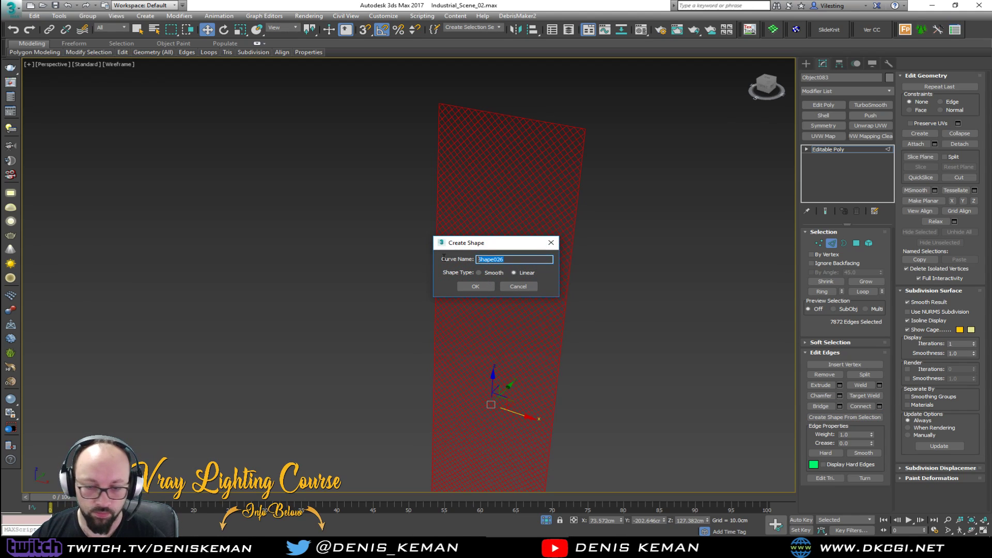
type("Mesh")
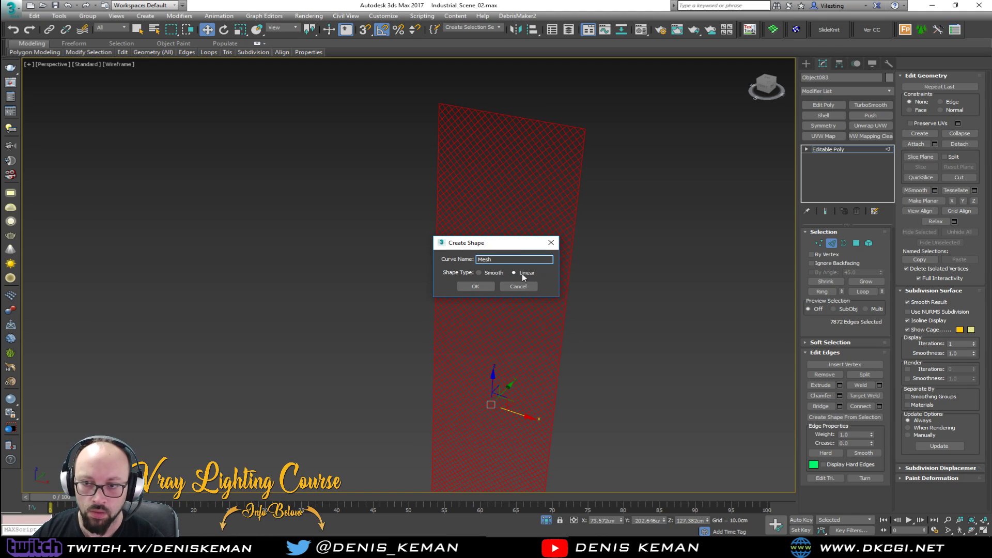
left_click(484, 285)
left_click(831, 243)
Enable the Mesh spline in renderer and viewport with a radial thickness of 0.3 cm, and display it shaded
left_click(611, 149)
scroll(577, 133, "up", 5)
left_click(577, 132)
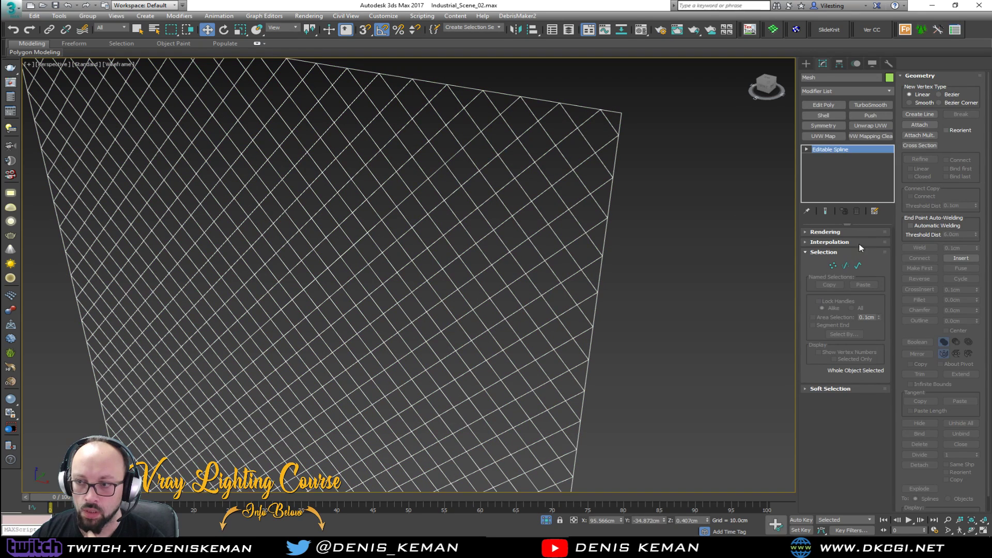
left_click(842, 232)
left_click(833, 242)
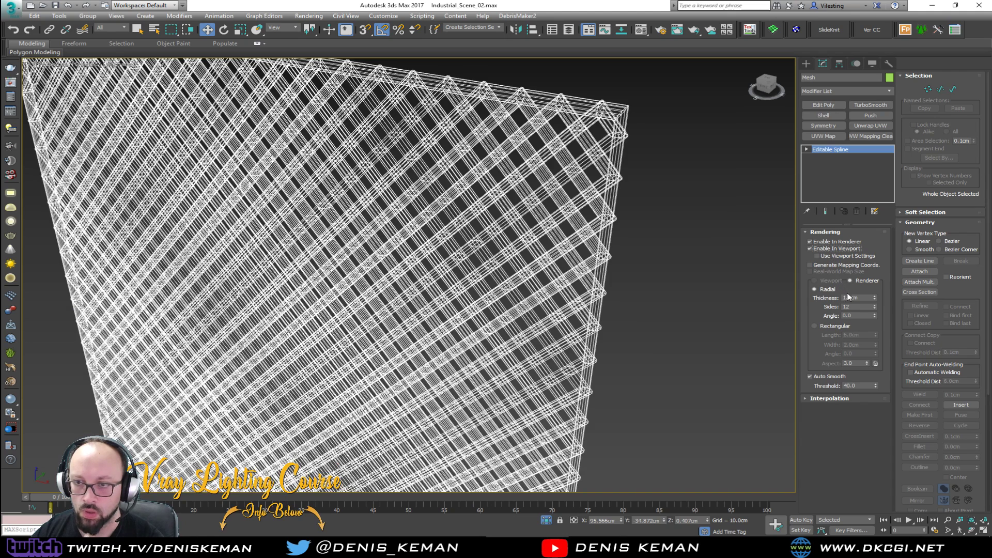
left_click_drag(861, 299, 826, 298)
type("0.")
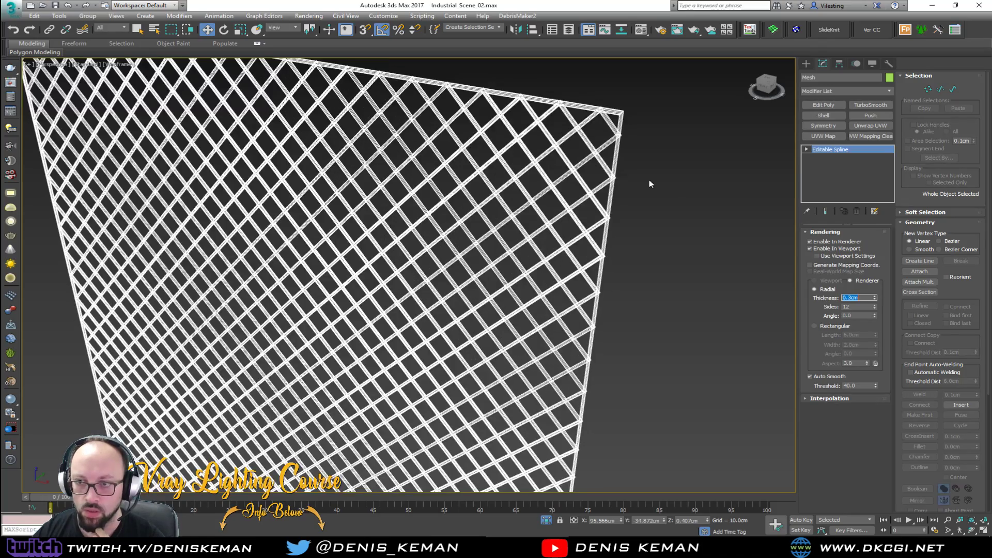
middle_click_drag(587, 173, 582, 212)
key("F3")
middle_click_drag(578, 251, 594, 194)
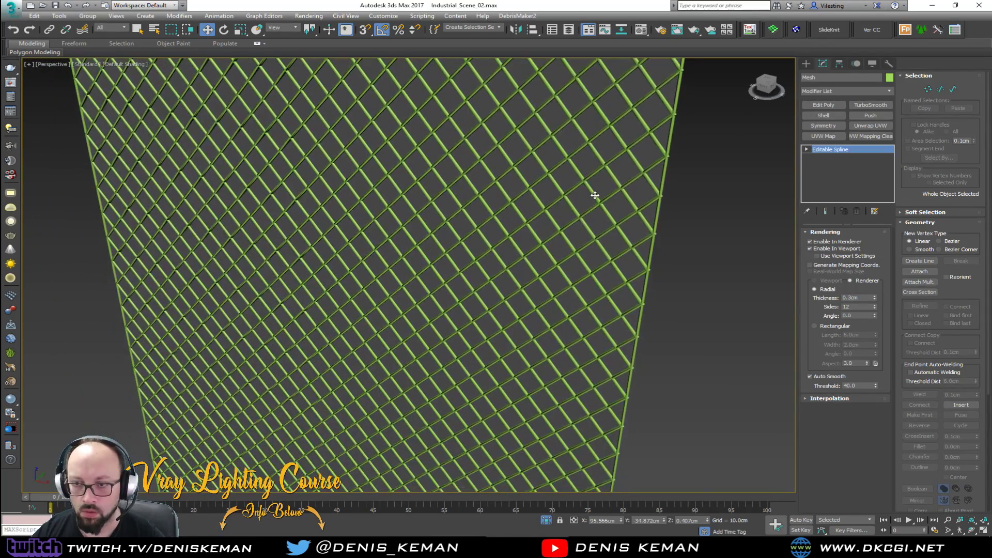
End isolation of the Mesh spline to bring the rest of the loft scene back into view
scroll(595, 206, "down", 5)
right_click(600, 238)
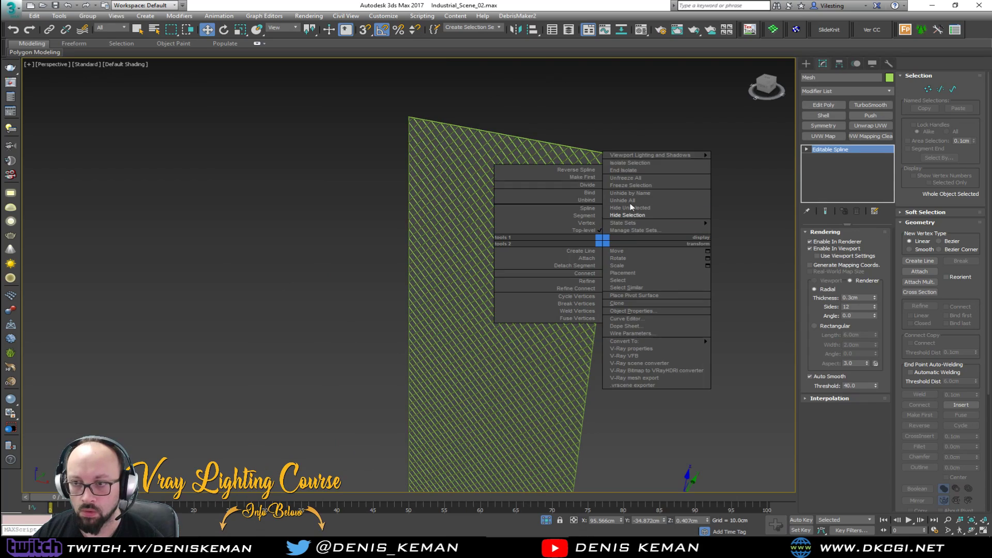
left_click(630, 170)
middle_click_drag(451, 240, 584, 194, "alt")
scroll(209, 166, "up", 6)
middle_click_drag(292, 229, 385, 187)
key("F3")
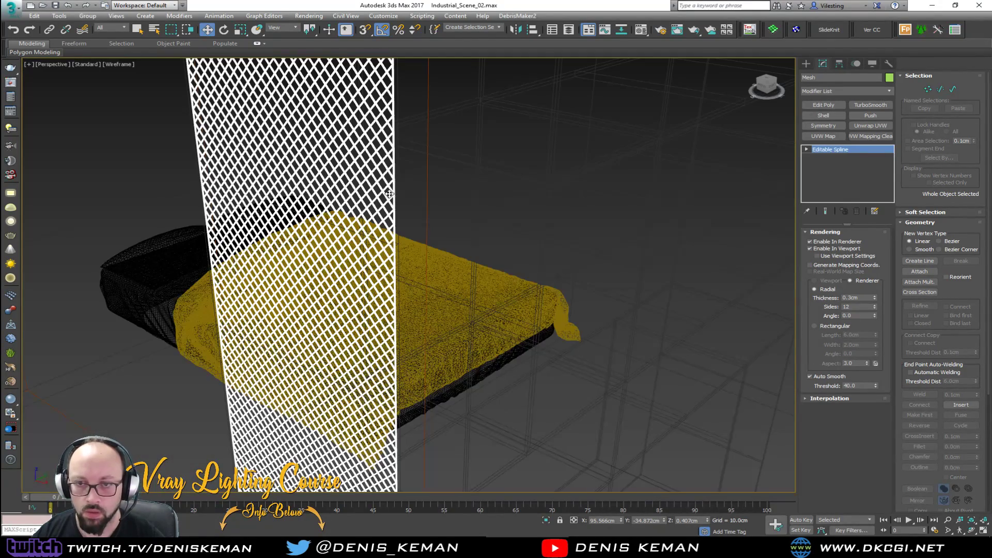
Move the original diamond-patterned polygon panel about 94 cm along X and 3 cm along Y, away from the shelving divider
key("F3")
left_click(391, 186)
key("F3")
key("F3")
key("z")
scroll(403, 220, "down", 5)
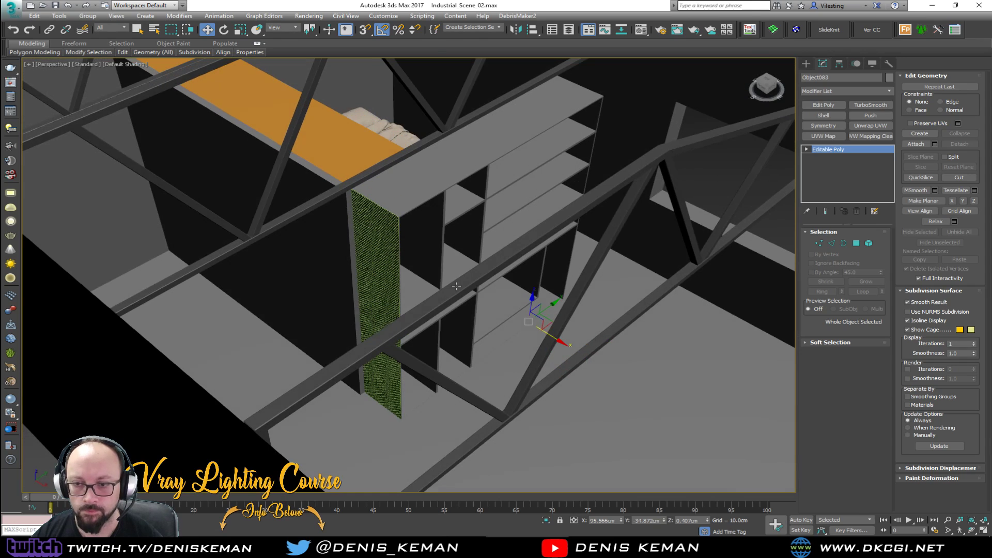
left_click_drag(550, 318, 637, 371)
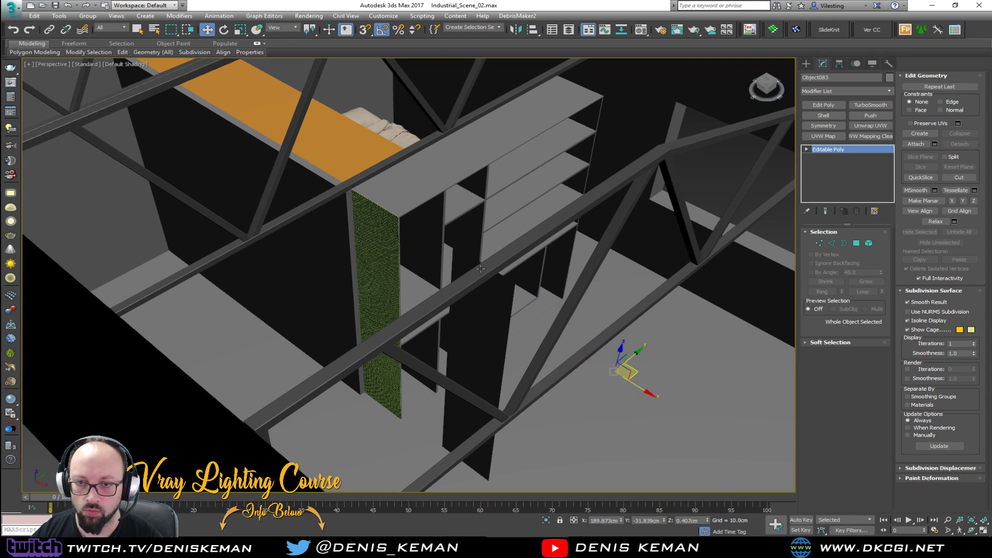
Examine the wire mesh on the shelving divider's end side with and without edged faces
left_click(365, 226)
key("z")
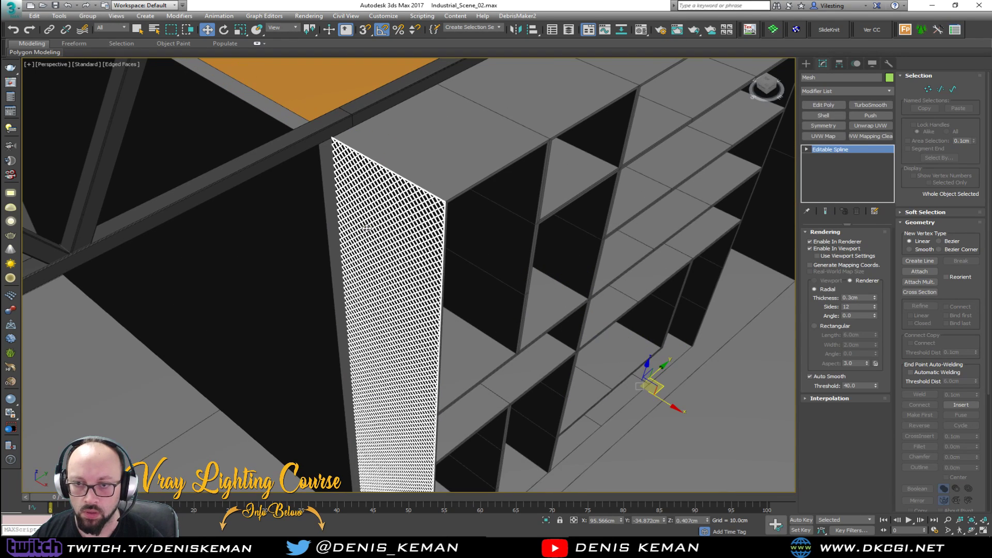
mouse_move(401, 237)
middle_mouse_down("alt")
mouse_move(432, 215)
mouse_move(295, 241)
mouse_move(323, 206)
mouse_move(366, 183)
mouse_move(319, 219)
mouse_move(333, 253)
middle_mouse_up("alt")
scroll(394, 228, "up", 3)
left_click(380, 262)
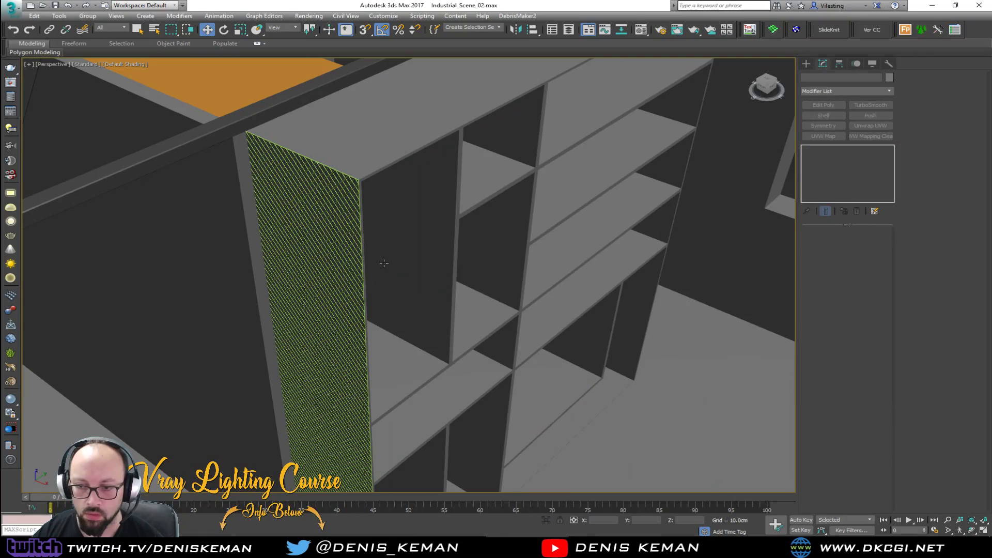
mouse_move(454, 321)
middle_mouse_down("alt")
mouse_move(403, 317)
mouse_move(376, 283)
mouse_move(318, 293)
mouse_move(372, 341)
mouse_move(408, 299)
mouse_move(456, 284)
mouse_move(346, 293)
mouse_move(332, 284)
mouse_move(279, 326)
mouse_move(355, 316)
mouse_move(365, 283)
mouse_move(354, 326)
mouse_move(354, 312)
middle_mouse_up("alt")
key("F4")
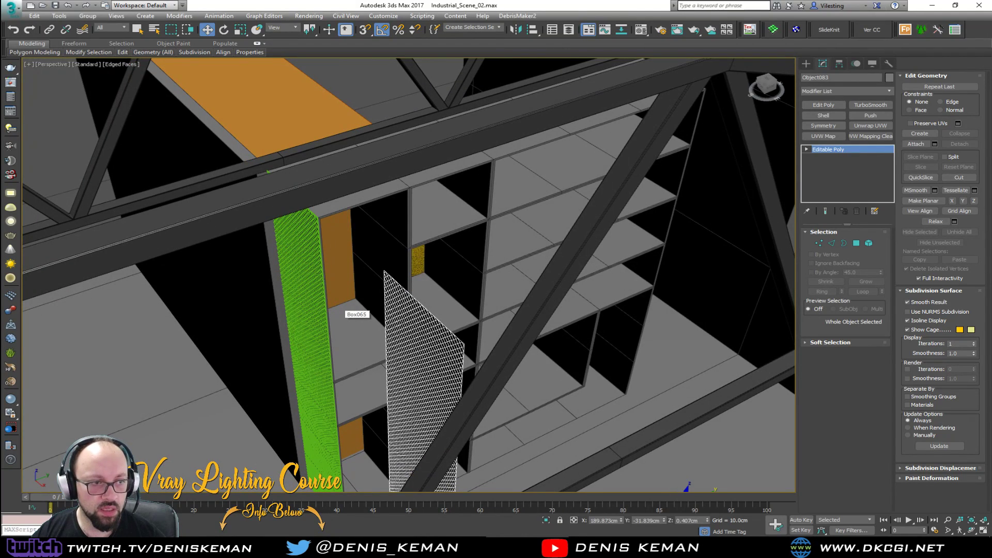
Check the mesh panels and shelves in the reference photo Idea_14 in Windows Photo Viewer, then close the photo
key("alt+Tab")
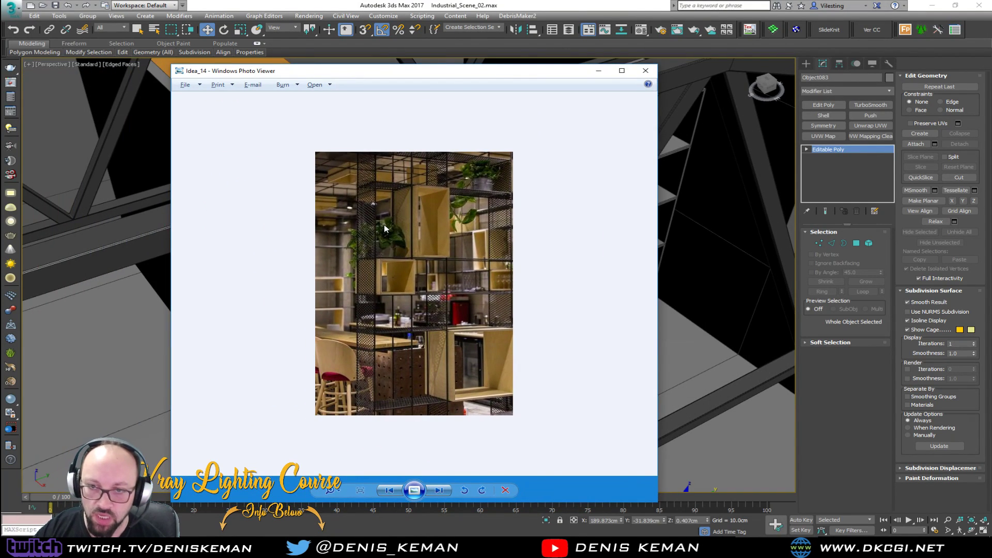
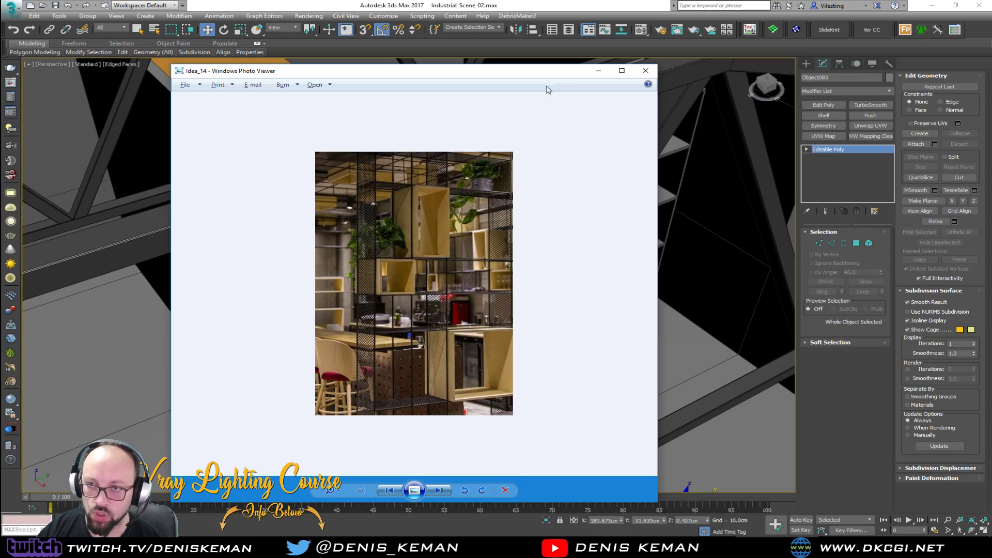
left_click(622, 70)
left_click_drag(723, 4, 518, 66)
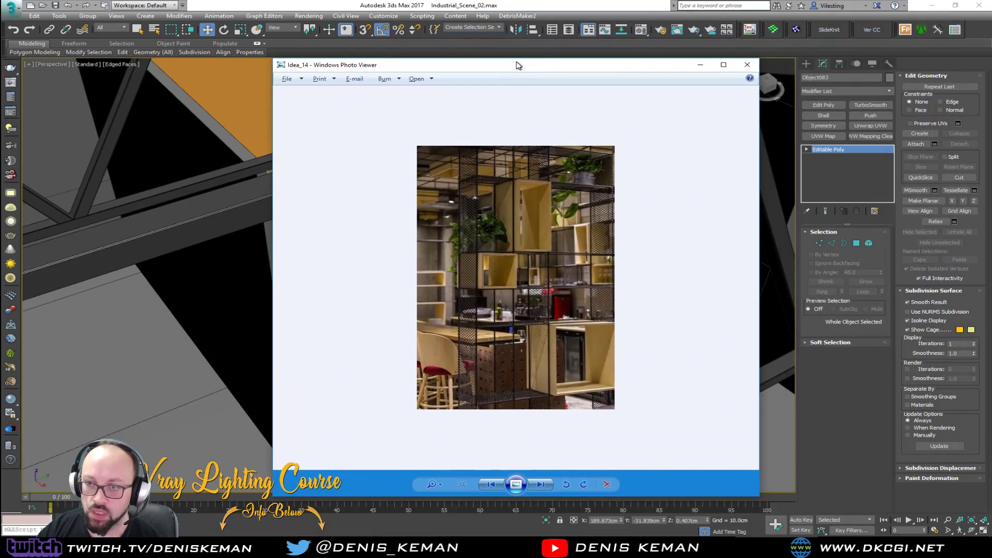
left_click(747, 65)
Examine the shelving divider's compartments, lower shelves and mesh end panel from several angles in shaded view
middle_click_drag(516, 232, 417, 256, "alt")
scroll(417, 256, "up", 2)
middle_click_drag(455, 310, 254, 219)
middle_click_drag(356, 242, 379, 316, "alt")
scroll(378, 316, "down", 2)
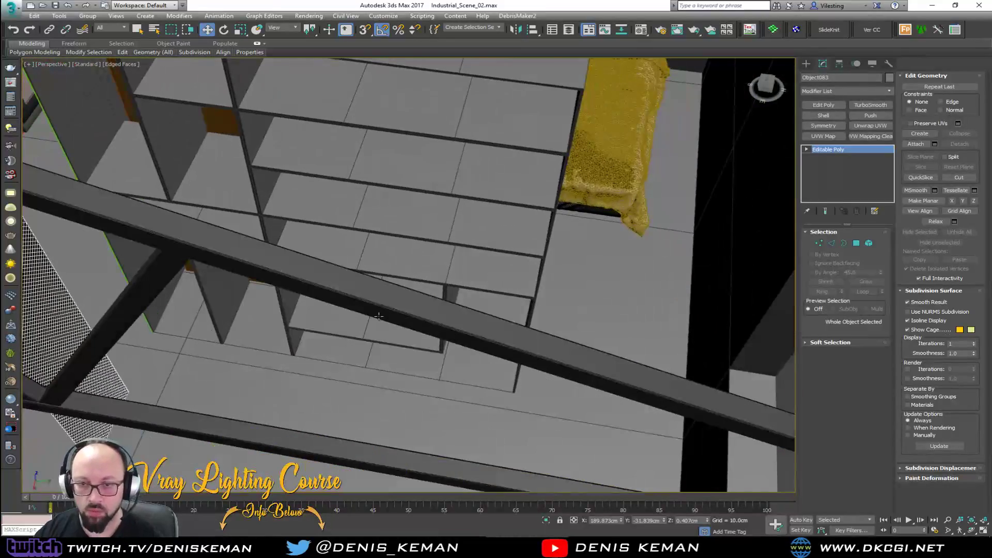
scroll(327, 219, "up", 3)
middle_click_drag(327, 219, 336, 291)
scroll(337, 293, "up", 3)
key("F4")
middle_click_drag(264, 353, 384, 240)
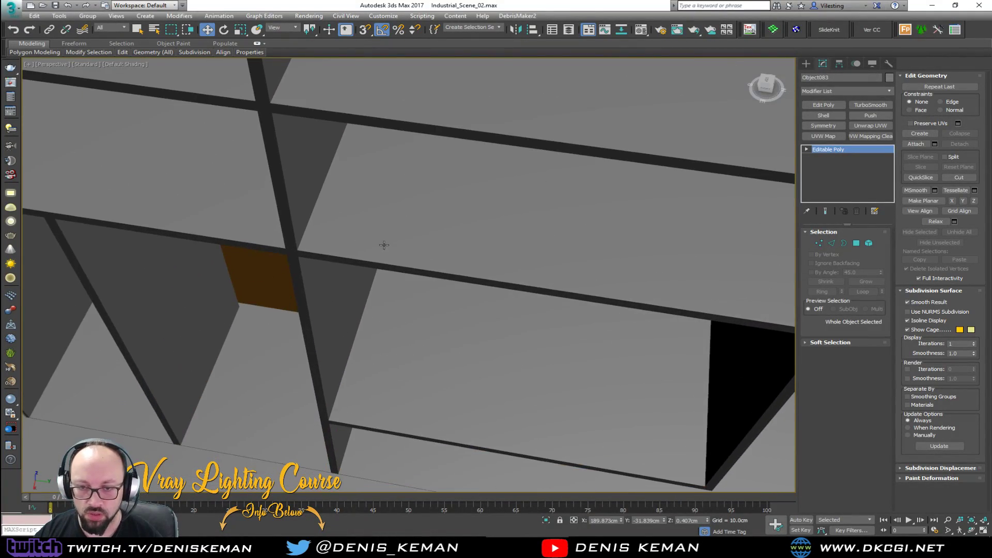
scroll(384, 240, "down", 6)
middle_click_drag(145, 196, 335, 239)
scroll(291, 178, "down", 5)
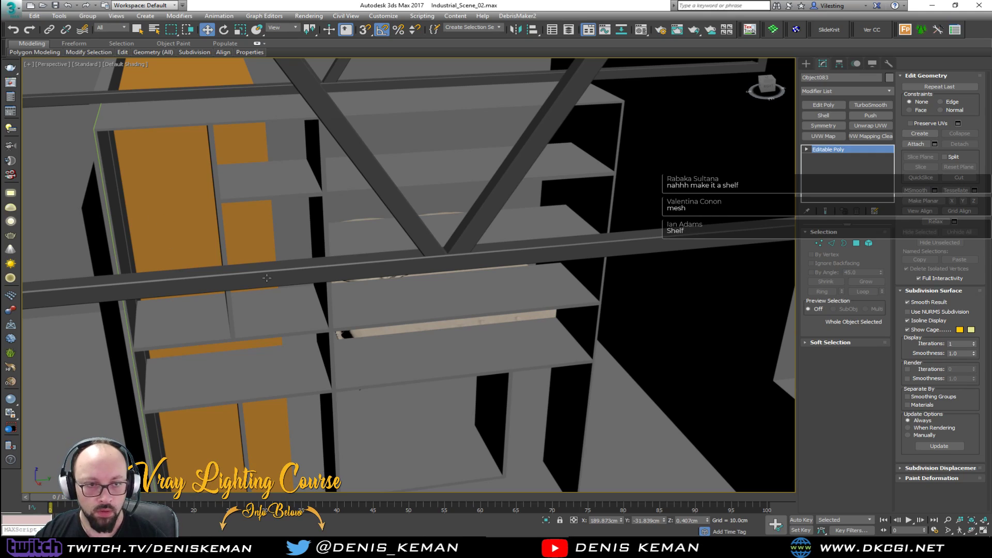
middle_click_drag(234, 332, 354, 283)
middle_click_drag(223, 257, 410, 288)
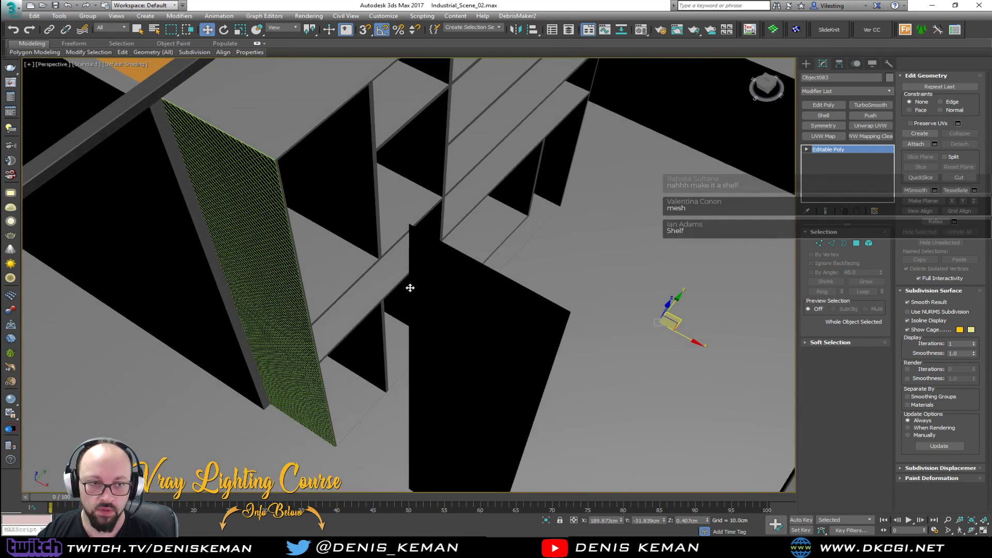
middle_click_drag(369, 220, 514, 277)
scroll(513, 277, "up", 3)
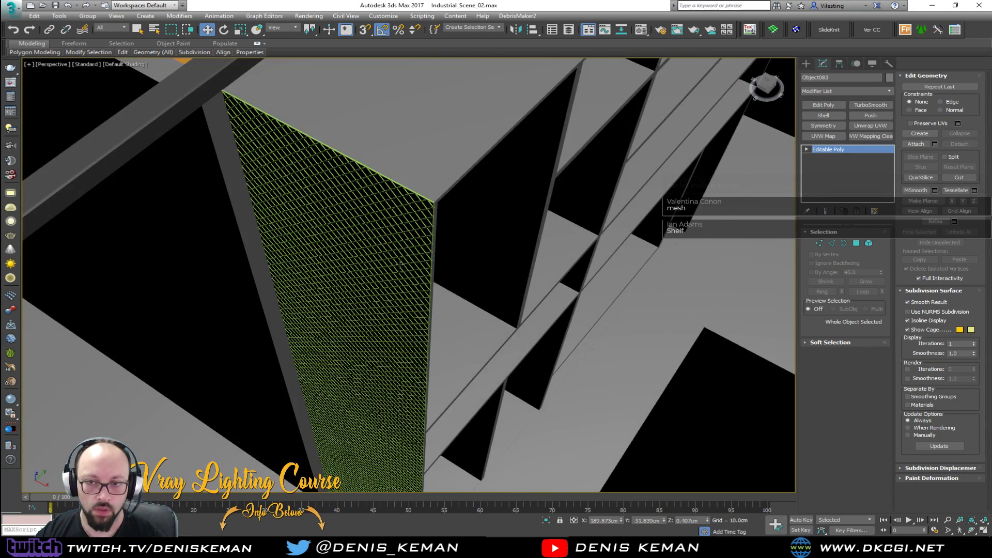
Display edged faces and select the Mesh spline on the shelving divider's end side
scroll(398, 263, "up", 5)
key("F4")
left_click(480, 236)
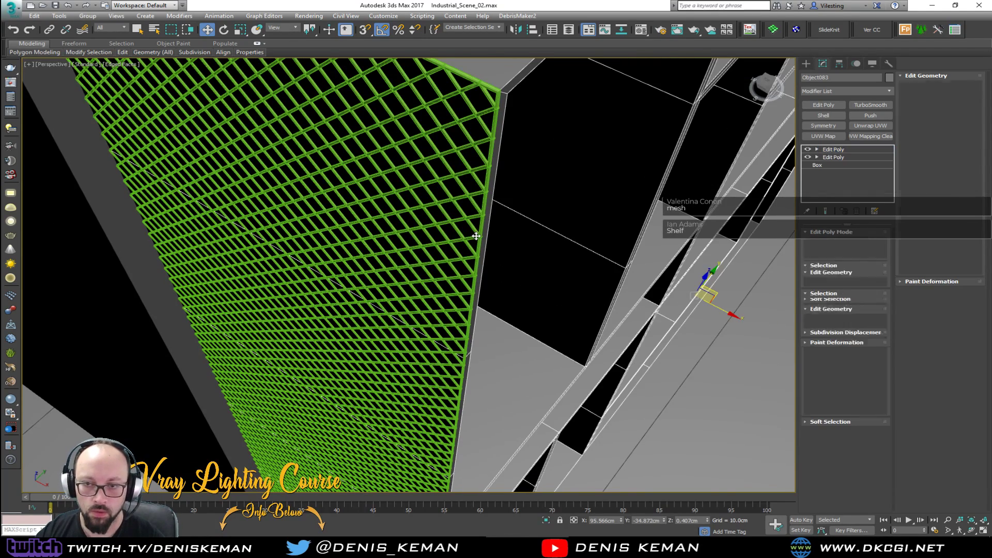
left_click(472, 237)
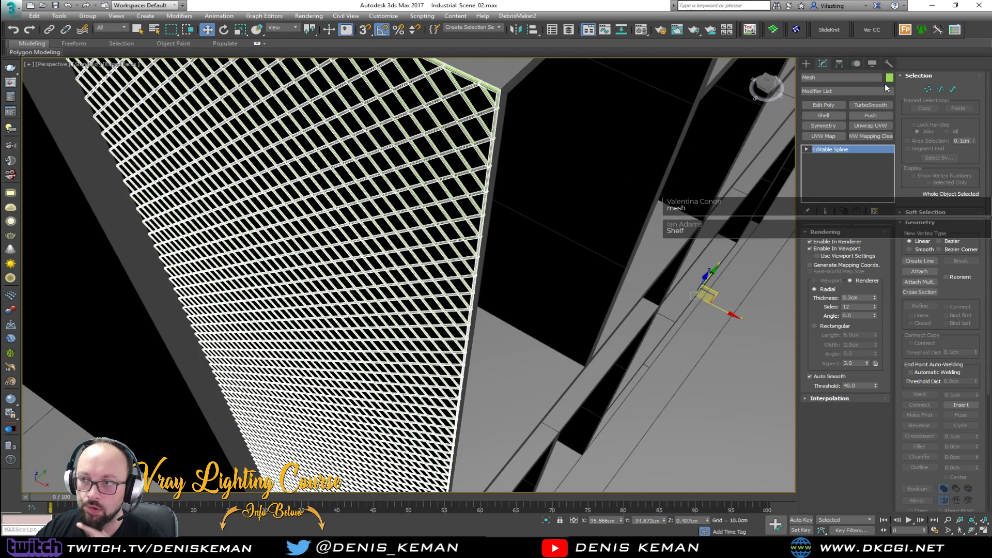
Change the mesh's object color to a grey custom swatch and turn off the edged-faces display
left_click(889, 77)
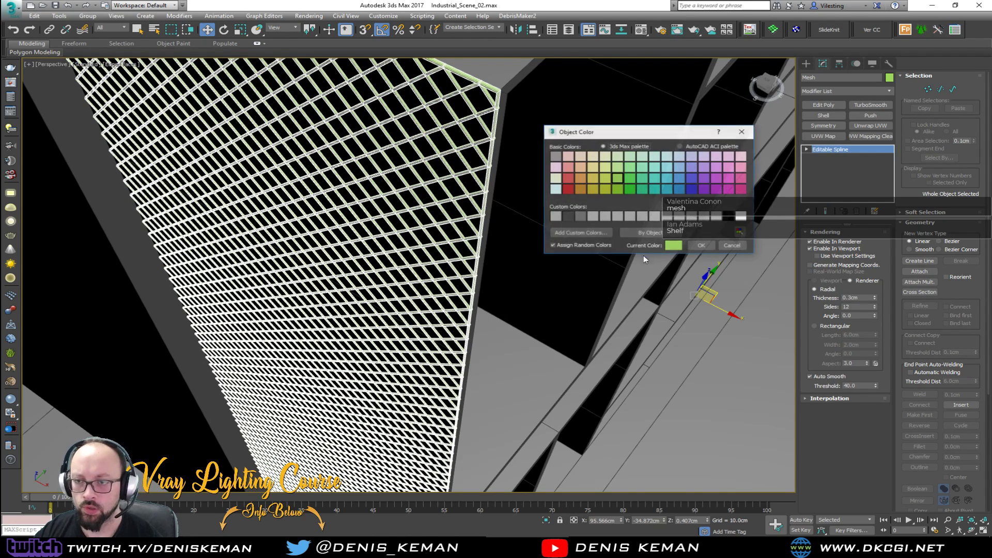
left_click(581, 216)
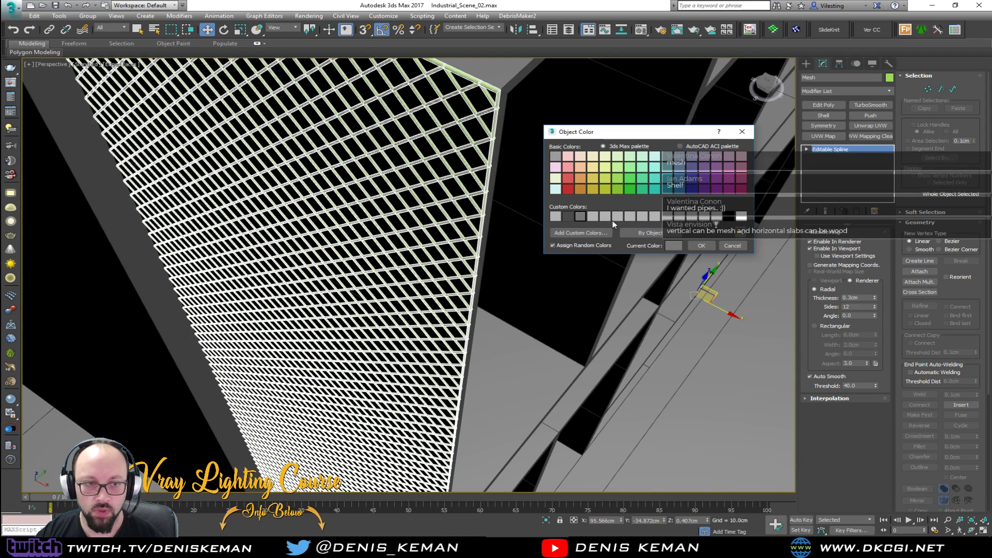
left_click(701, 245)
key("F4")
Examine the mesh side panel on the shelf unit from several angles and in relation to the surrounding room
mouse_move(494, 145)
middle_mouse_down("alt")
mouse_move(491, 237)
mouse_move(497, 210)
middle_mouse_up("alt")
scroll(513, 178, "down", 8)
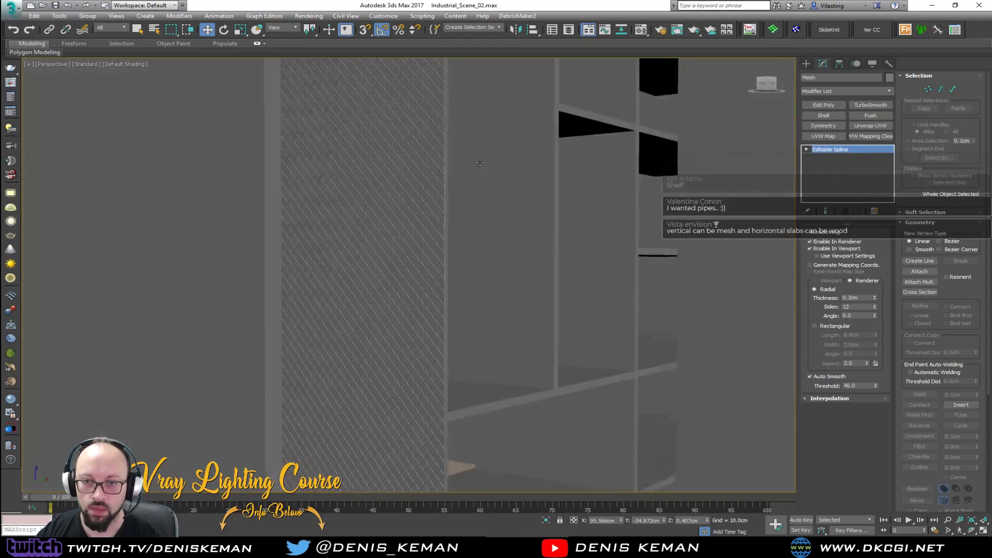
scroll(469, 184, "down", 10)
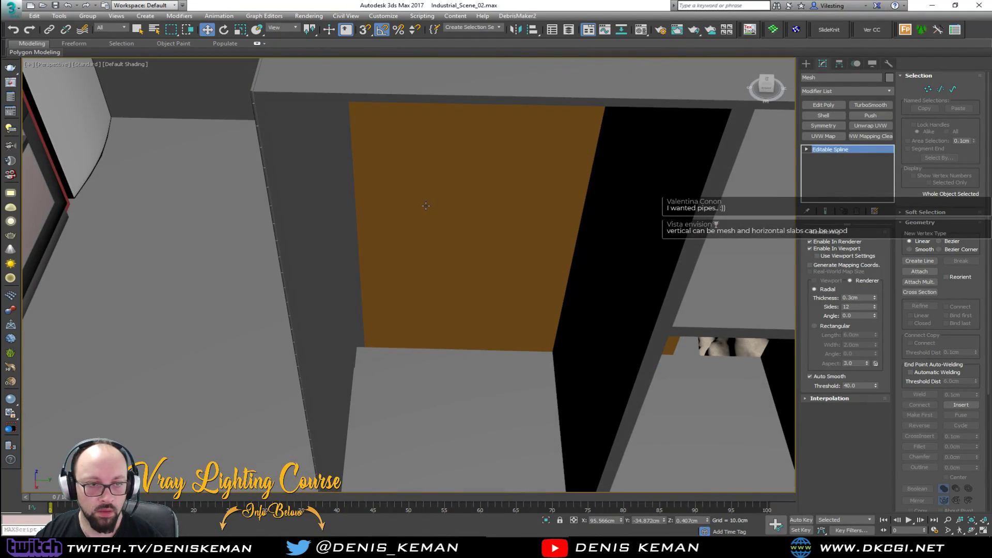
scroll(426, 205, "down", 10)
scroll(526, 197, "down", 10)
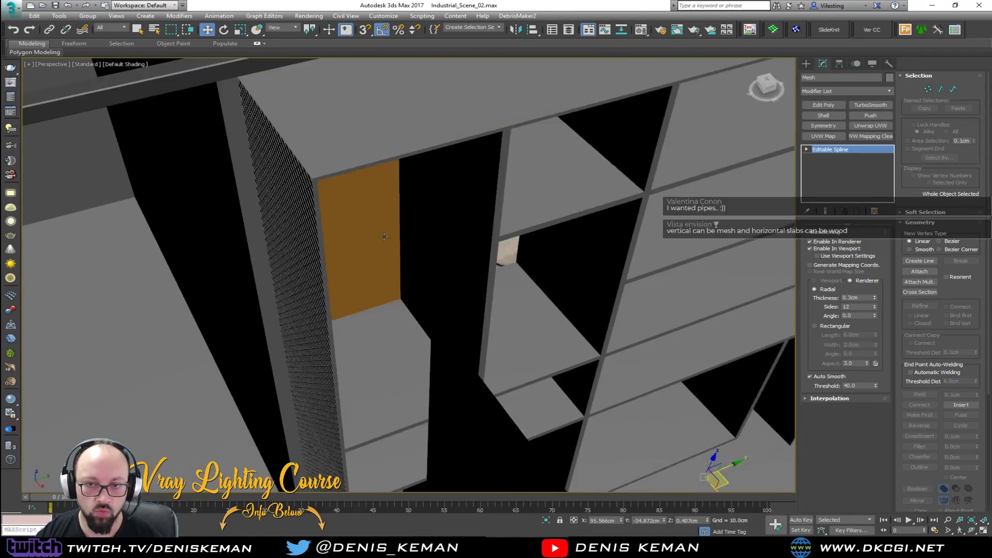
scroll(384, 236, "down", 10)
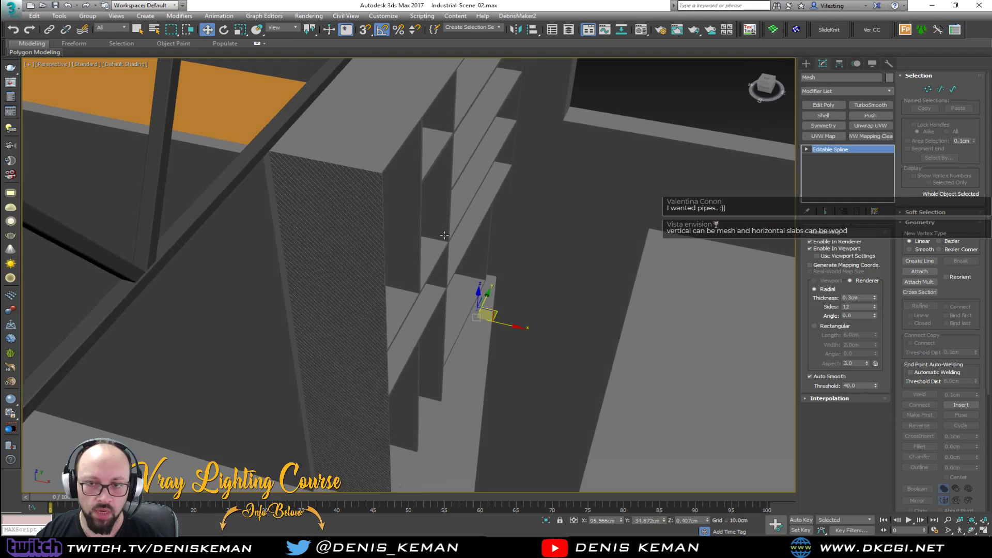
scroll(437, 237, "down", 3)
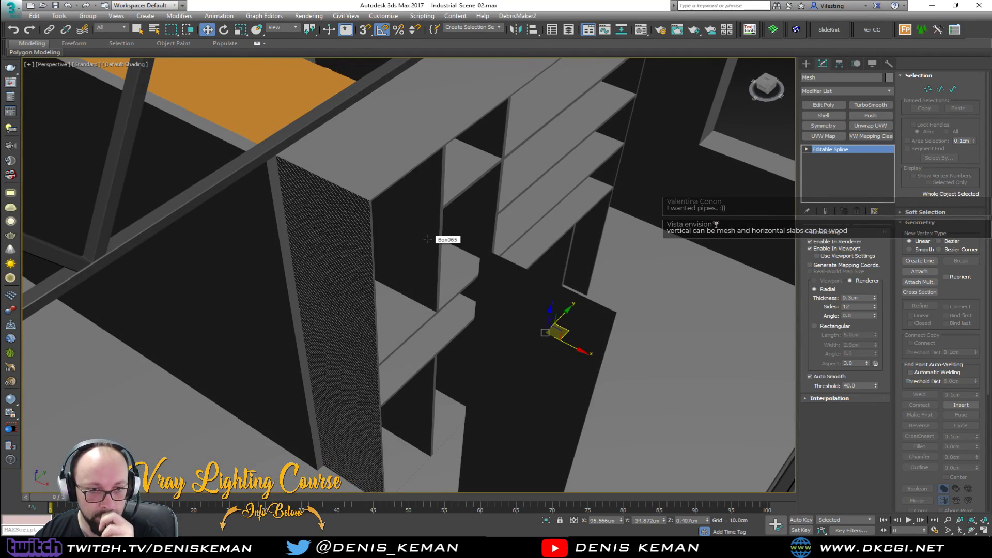
scroll(424, 216, "down", 12)
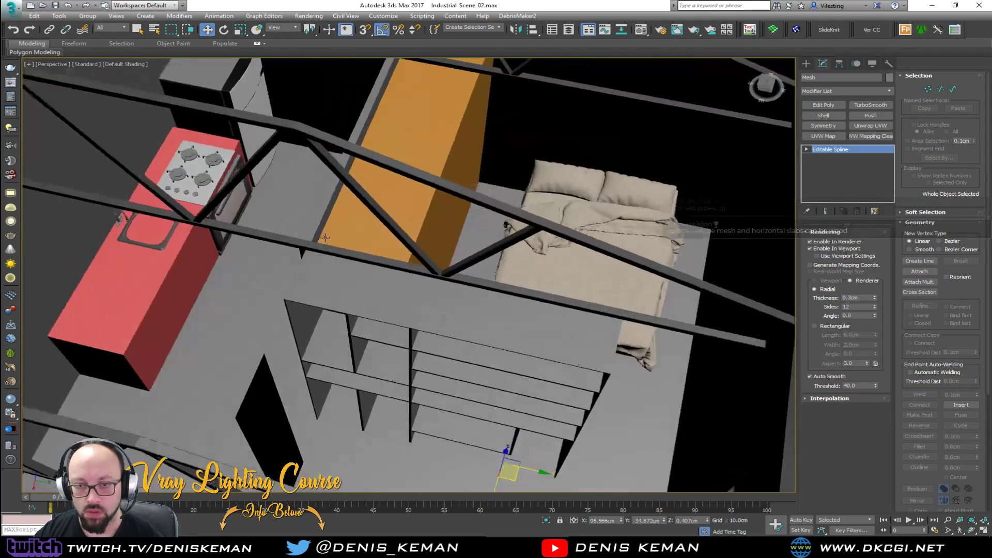
Make one independent copy of the mesh panel, moved along Y to the opposite end of the shelf unit
scroll(335, 229, "up", 8)
scroll(310, 269, "down", 8)
scroll(297, 290, "up", 3)
scroll(342, 236, "up", 10)
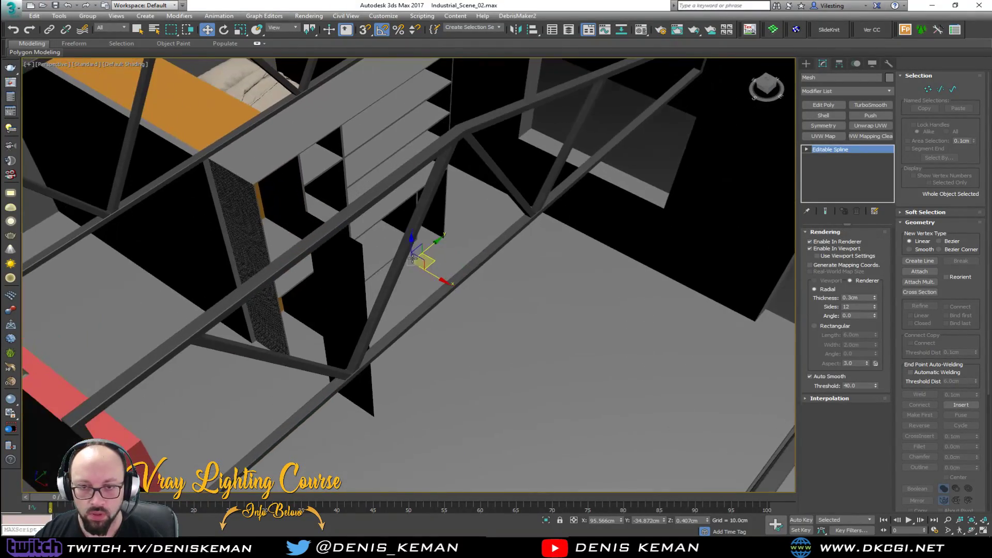
scroll(290, 243, "down", 3)
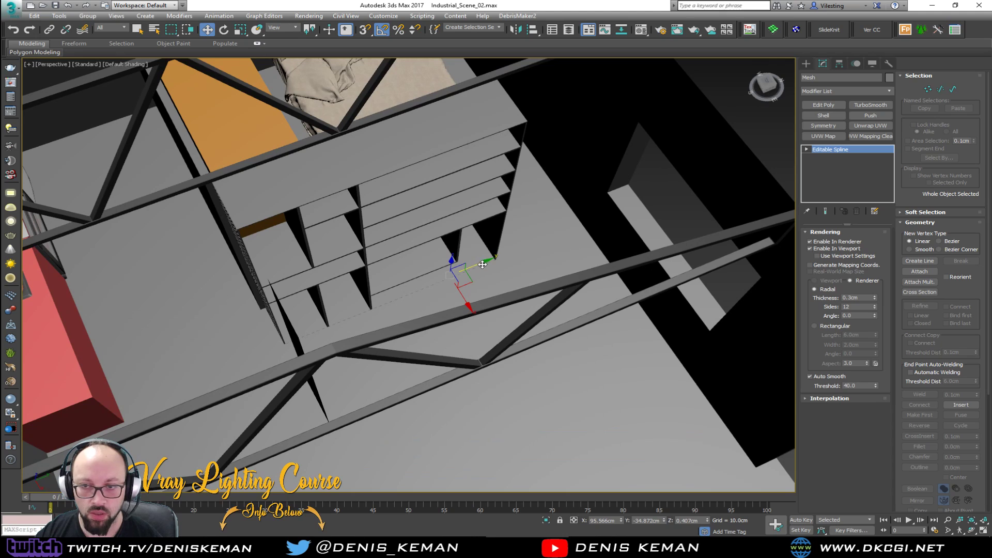
left_click_drag(481, 262, 690, 201, "shift")
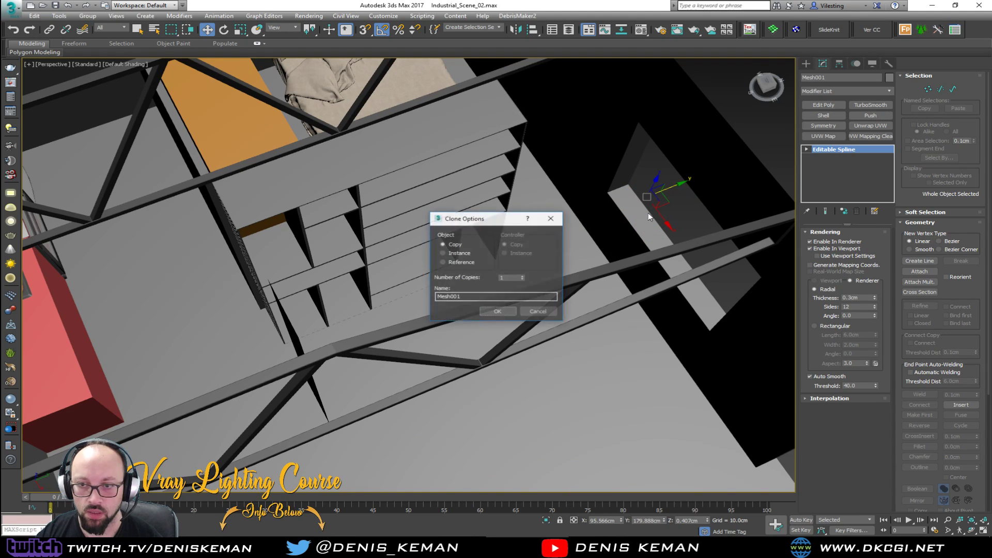
left_click(493, 310)
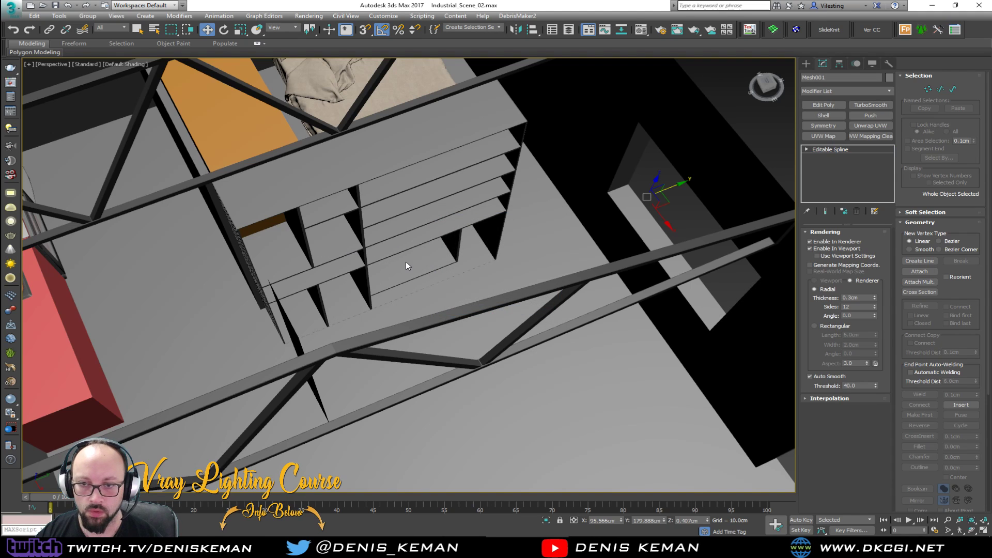
Isolate the shelf unit together with its two mesh side panels, with edged faces shown, and clear the selection
middle_click_drag(427, 266, 470, 257, "alt")
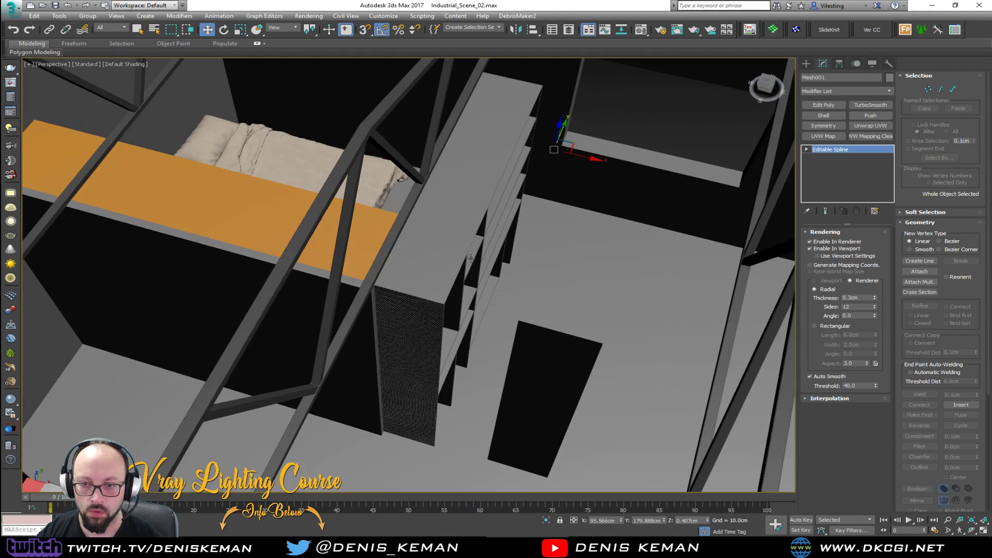
left_click(416, 319, "ctrl")
key("F4")
left_click(437, 292, "ctrl")
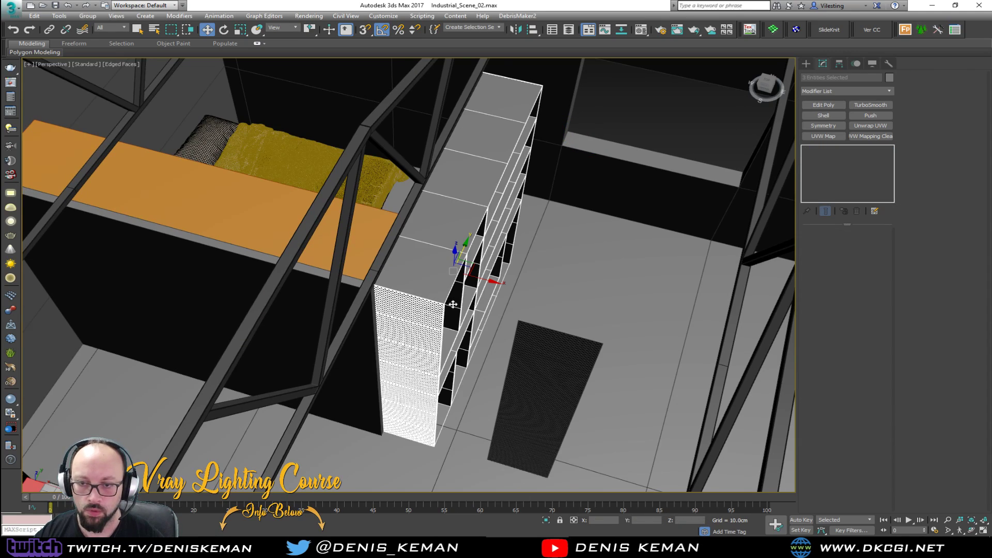
middle_click_drag(436, 293, 343, 303, "alt")
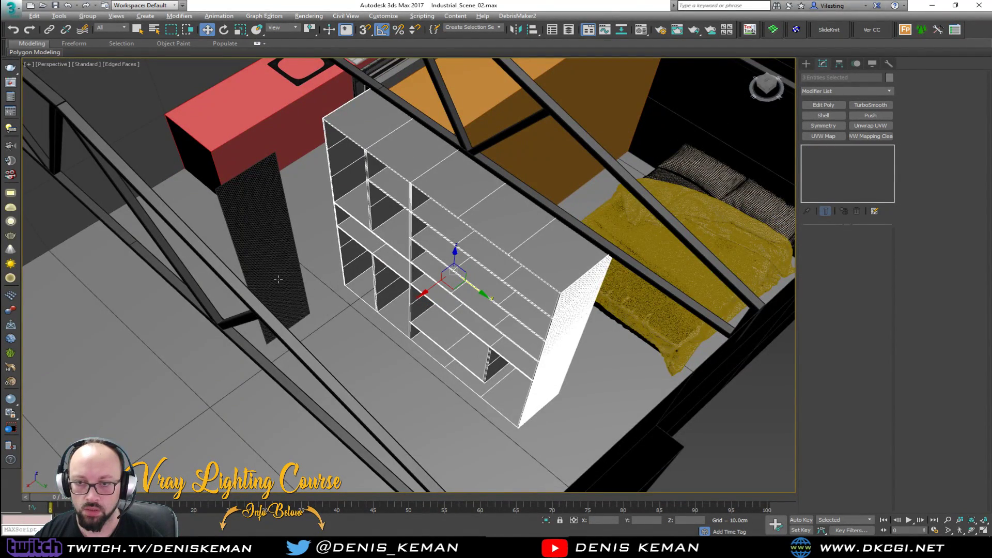
key("alt+q")
left_click(600, 361)
middle_click_drag(600, 362, 644, 312, "alt")
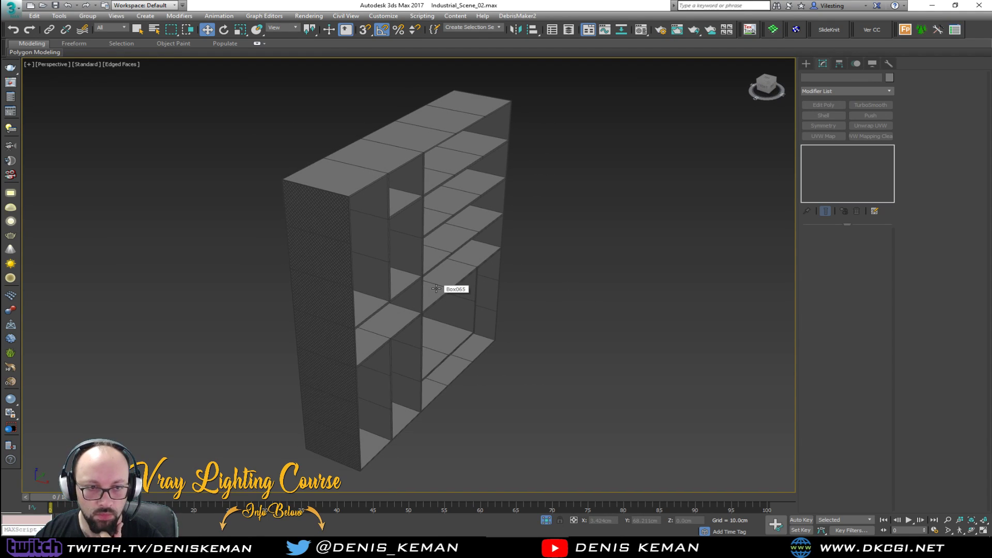
Detach all inner faces of the shelf unit's wide lower compartment as a cloned object
scroll(396, 306, "up", 5)
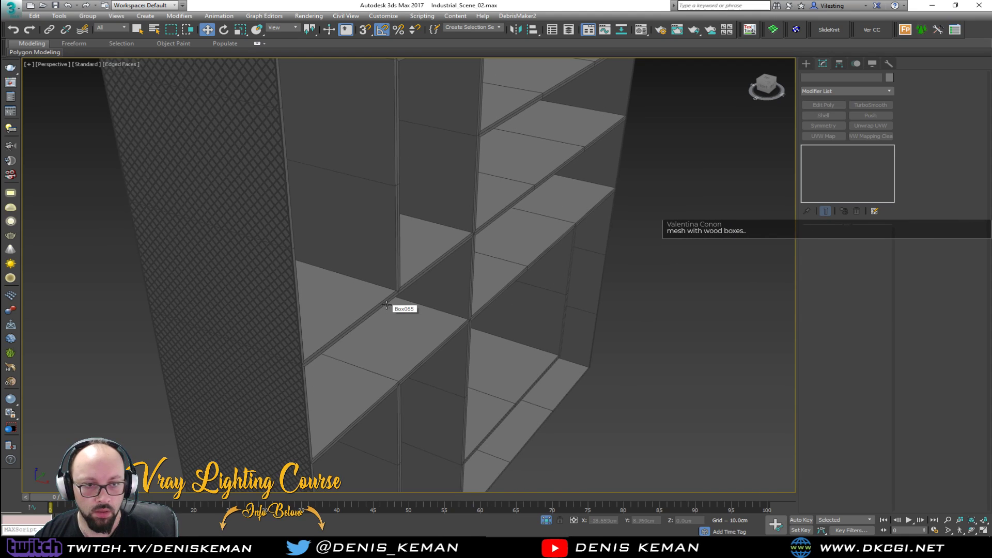
scroll(396, 257, "down", 5)
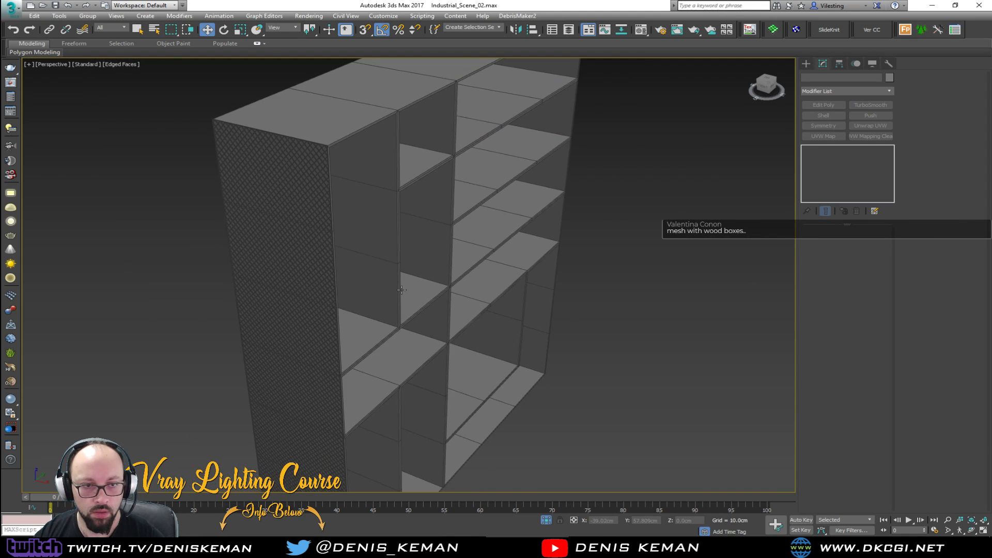
key("F4")
middle_click_drag(424, 317, 447, 382, "alt")
left_click(448, 385)
key("F4")
scroll(452, 384, "up", 6)
key("4")
left_click(483, 394)
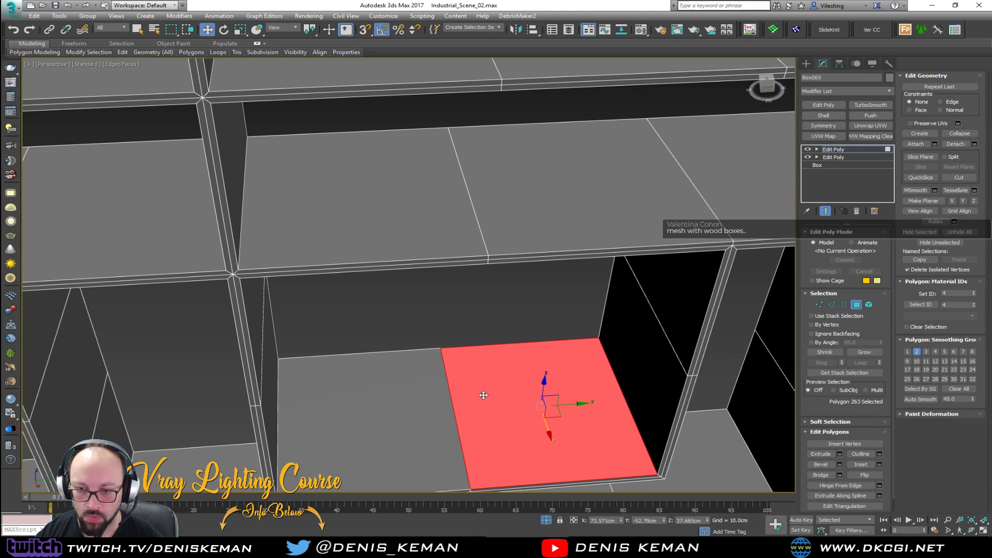
left_click(388, 408, "ctrl")
key("ctrl+Page_Up")
middle_click_drag(383, 407, 384, 310, "alt")
scroll(374, 302, "down", 3)
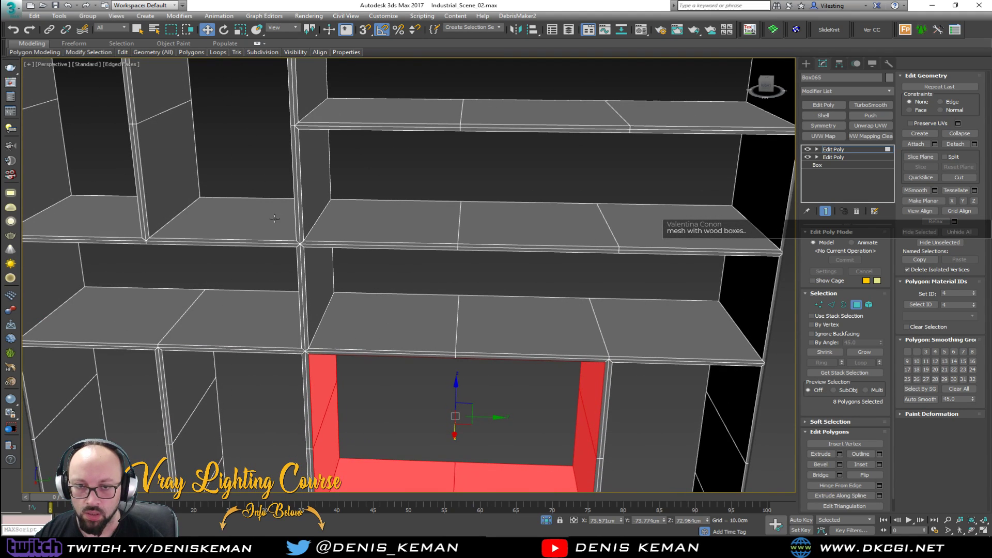
left_click(975, 144)
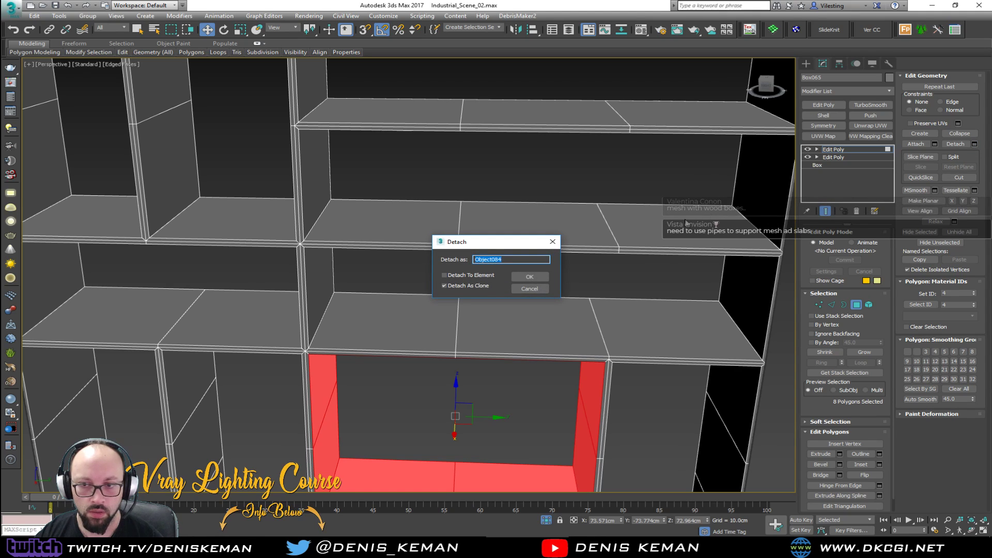
left_click(525, 278)
Detach the inner faces of the tall compartment in the shelf's second column as a clone
left_click(173, 215)
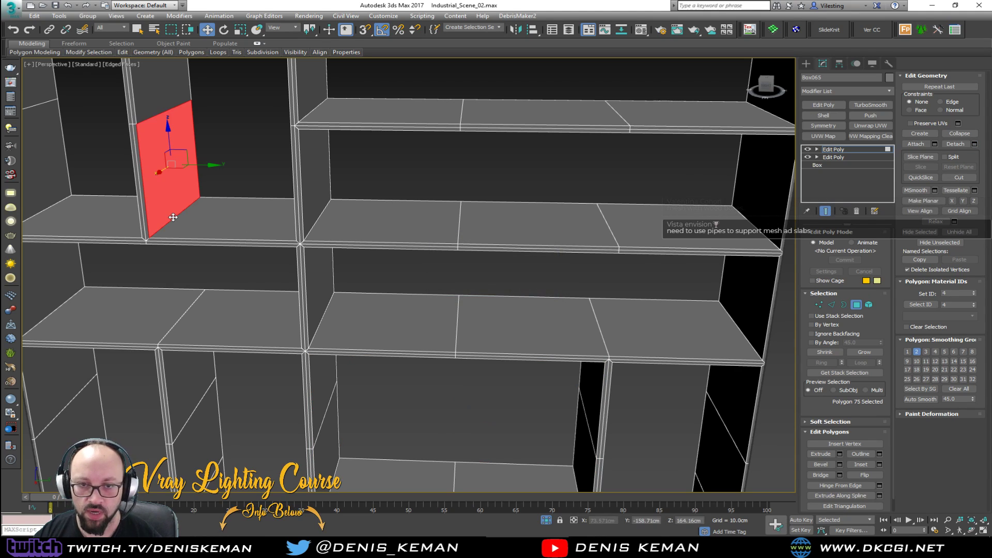
left_click(197, 220, "ctrl")
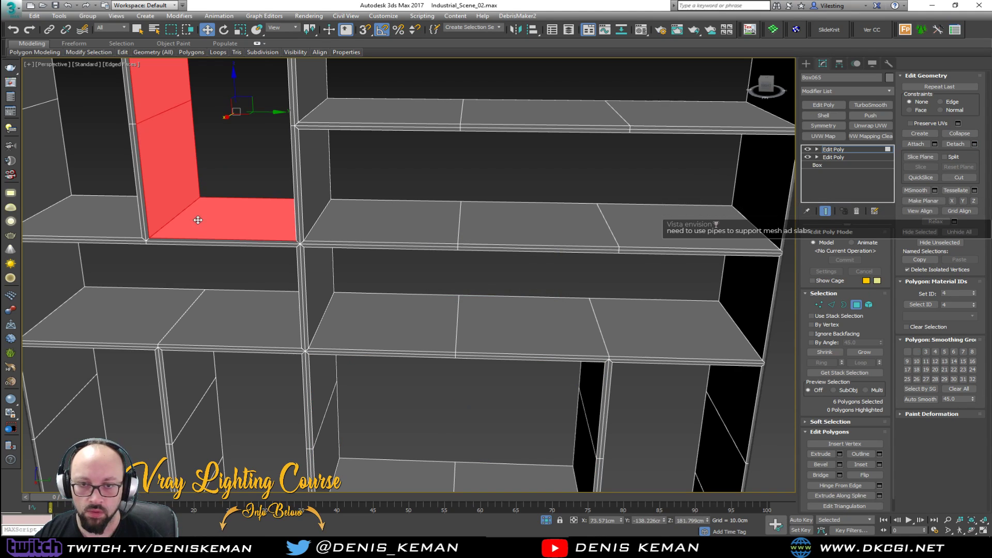
left_click(974, 144)
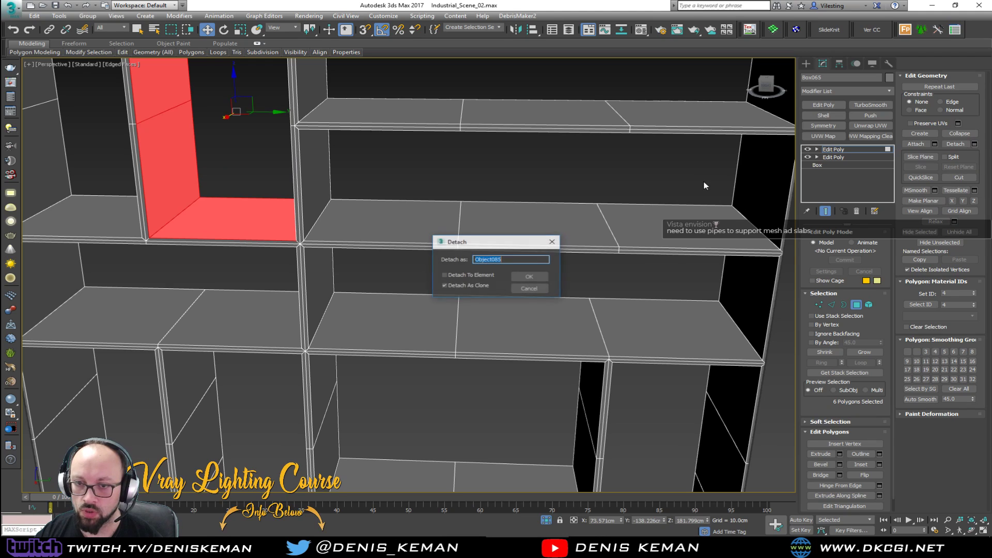
left_click(527, 277)
Detach the inner faces of the tall upper compartment in the shelf's outermost narrow column as a clone
left_click(57, 214)
left_click(55, 186, "ctrl")
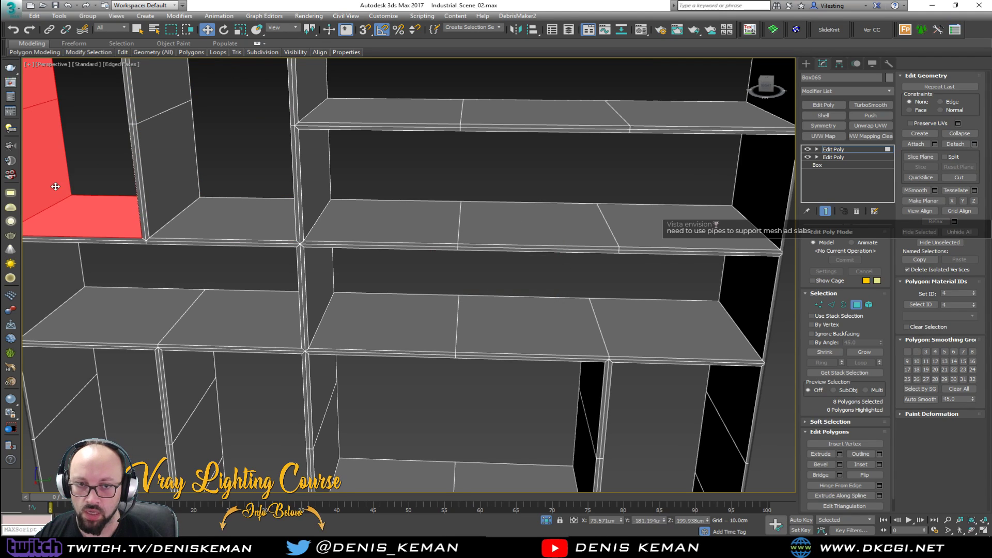
left_click(974, 145)
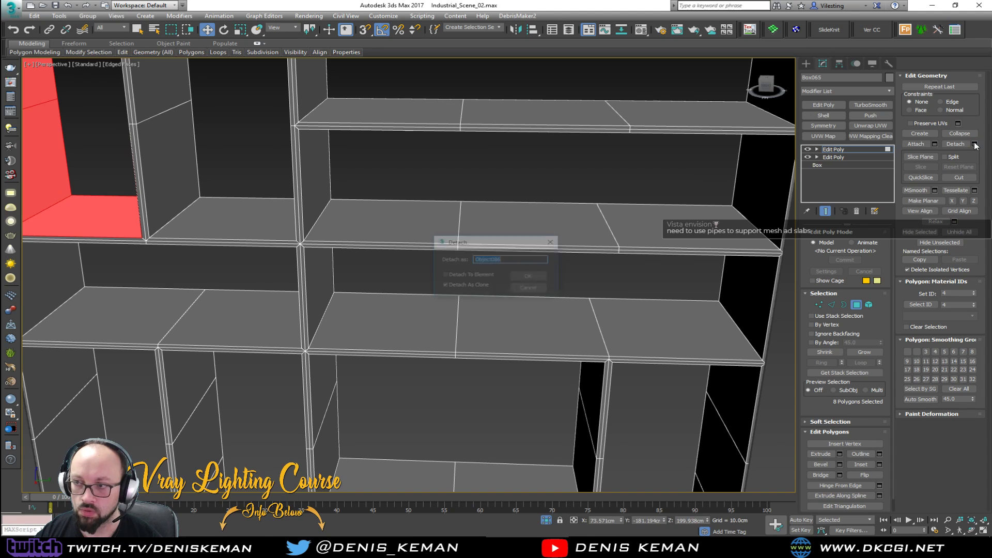
left_click(528, 279)
Detach the nine upper faces of the three wide shelves below the unit's top board as one clone
scroll(528, 274, "down", 5)
middle_click_drag(537, 237, 604, 238, "alt")
scroll(465, 206, "down", 4)
middle_click_drag(465, 206, 491, 242, "alt")
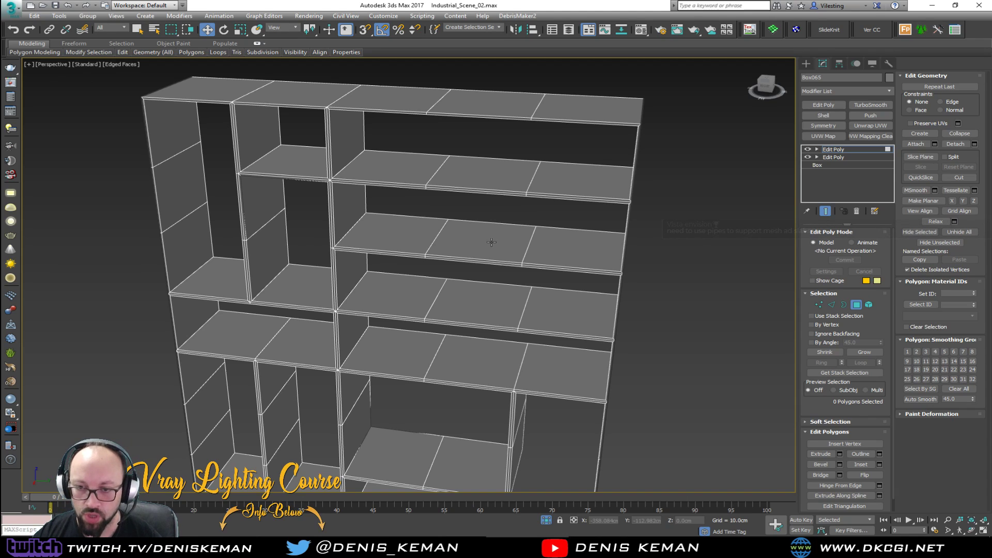
left_click(425, 306)
left_click(465, 307, "ctrl")
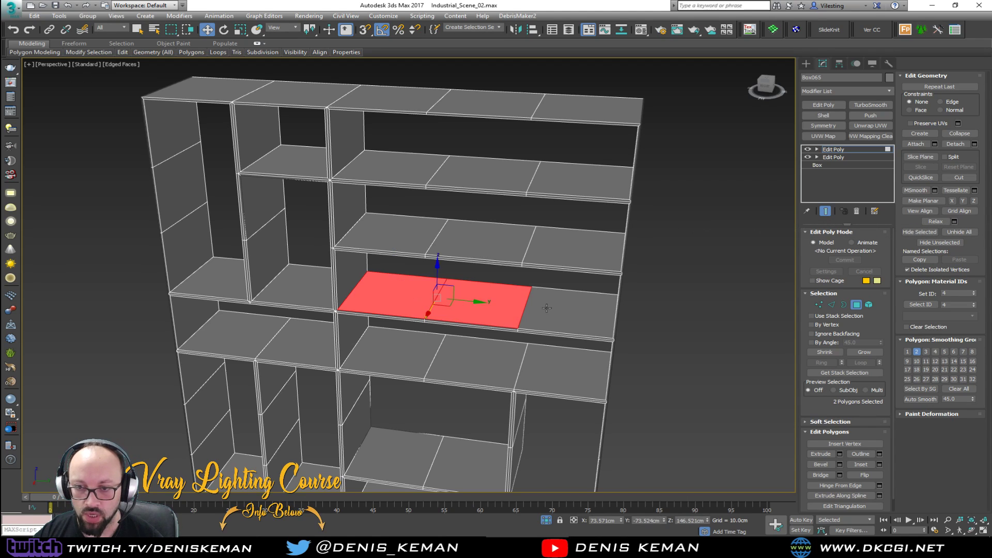
left_click(551, 309, "ctrl")
left_click(561, 255, "ctrl")
left_click(484, 244, "ctrl")
left_click(408, 224, "ctrl")
left_click(392, 160, "ctrl")
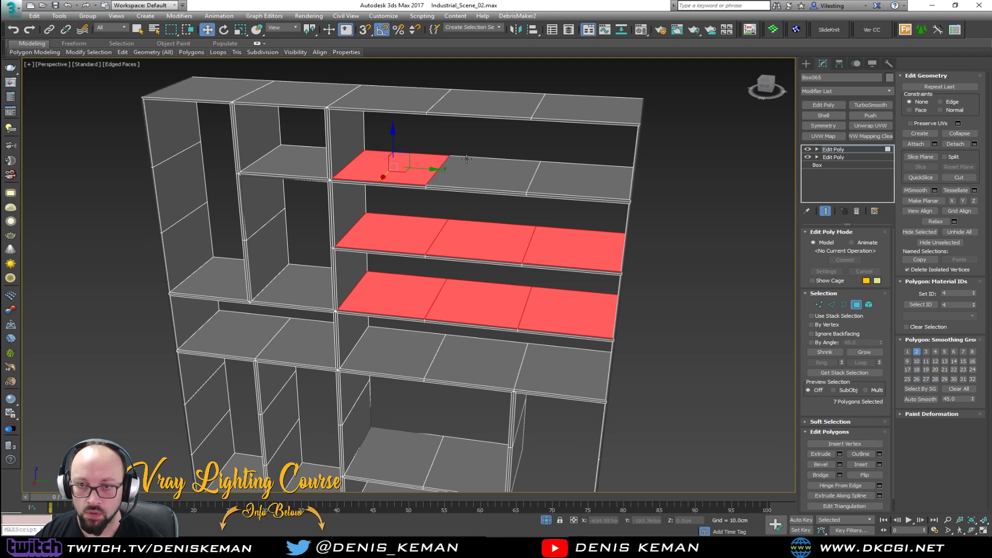
left_click(481, 171, "ctrl")
left_click(571, 168, "ctrl")
left_click(974, 145)
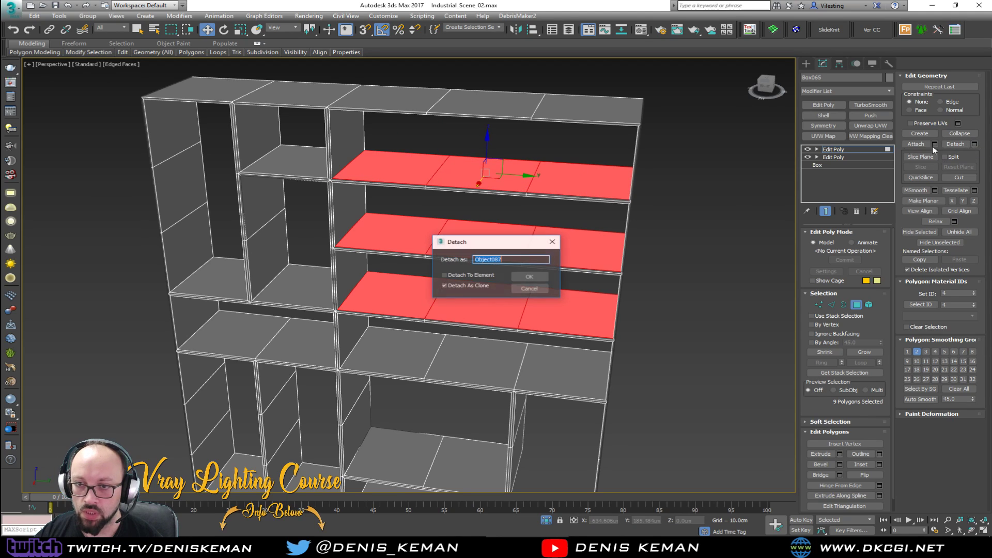
left_click(529, 278)
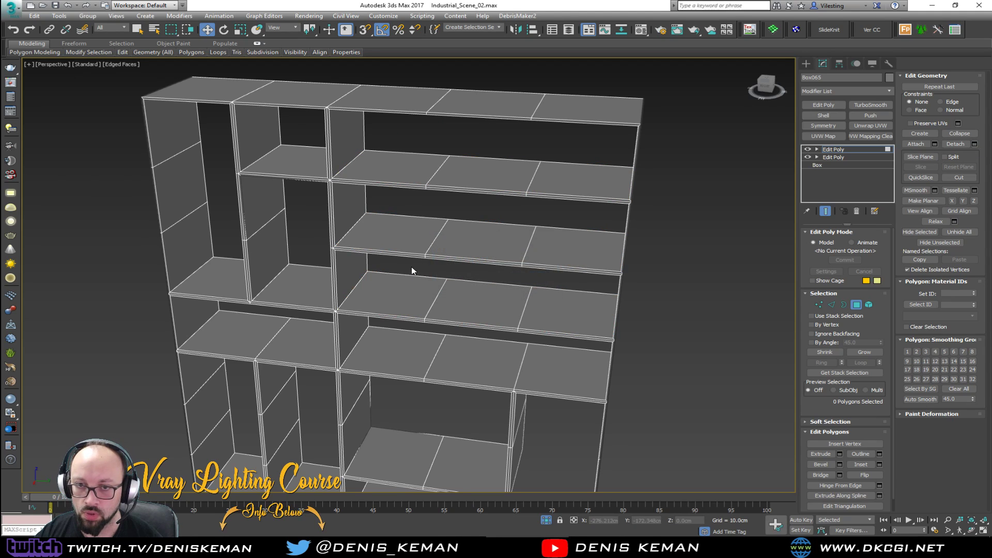
Detach the inner faces of the small compartment directly under the top board as a clone
left_click(304, 162)
left_click(252, 135, "shift")
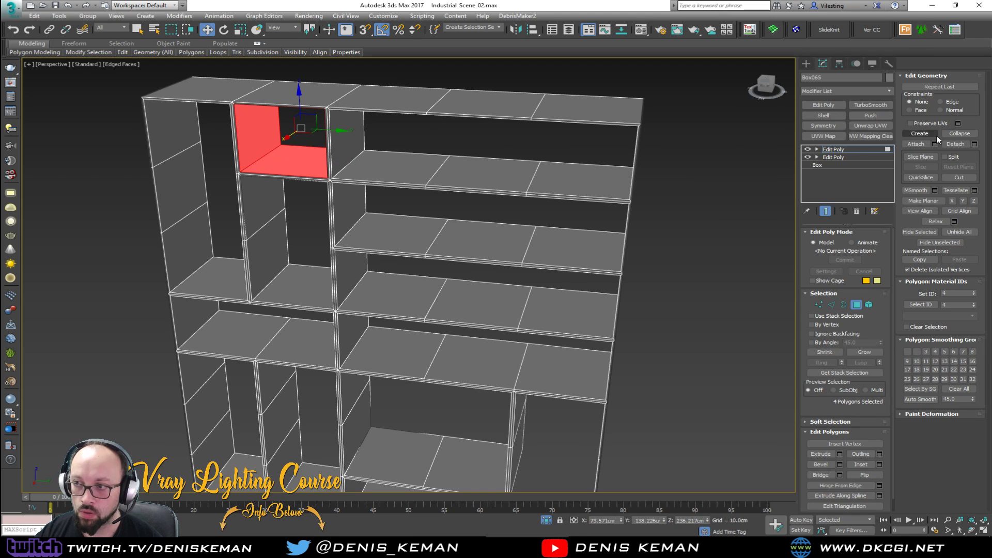
left_click(974, 144)
left_click(541, 277)
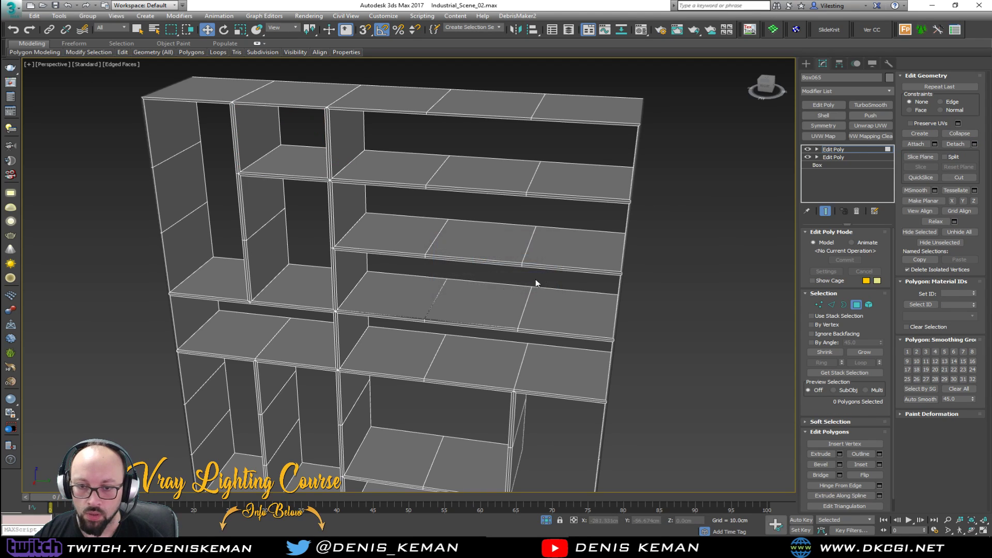
Detach the two upper faces of the wide shelf below the two narrow upper columns as a clone
middle_click_drag(368, 341, 567, 258)
left_click(503, 257)
left_click(430, 258, "ctrl")
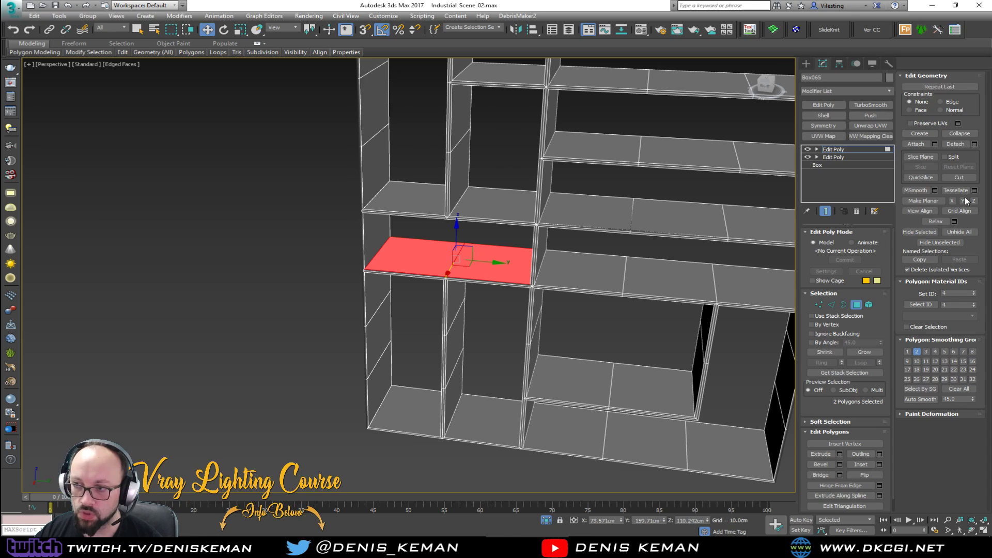
left_click(974, 145)
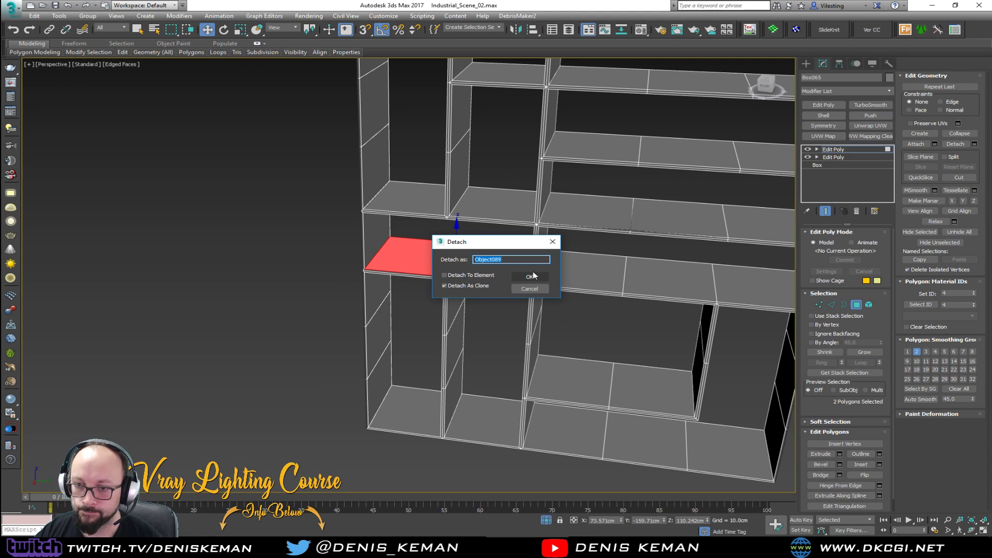
left_click(535, 277)
Detach the eight inner faces of the outermost narrow compartment in the lower row as a clone
left_click(400, 397)
left_click(377, 356, "shift")
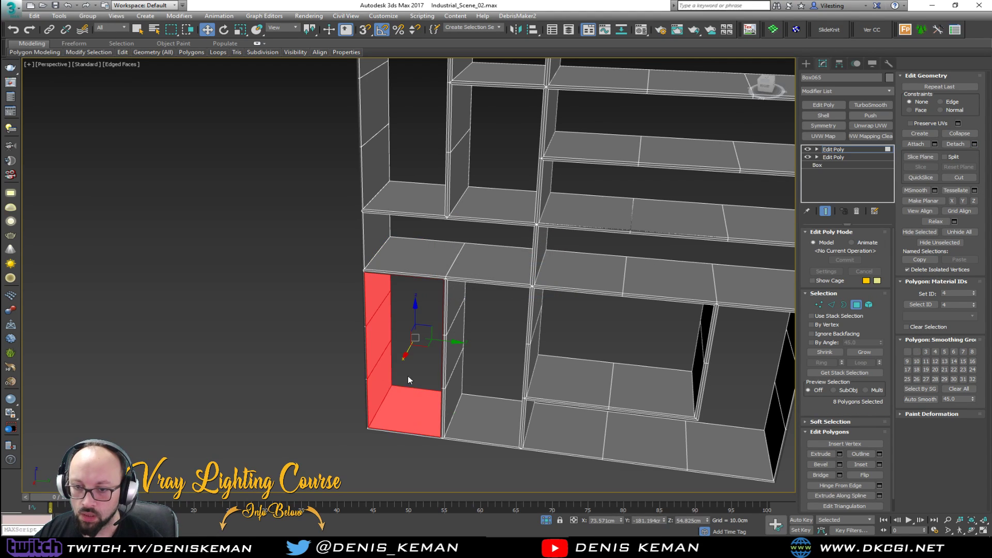
left_click(974, 144)
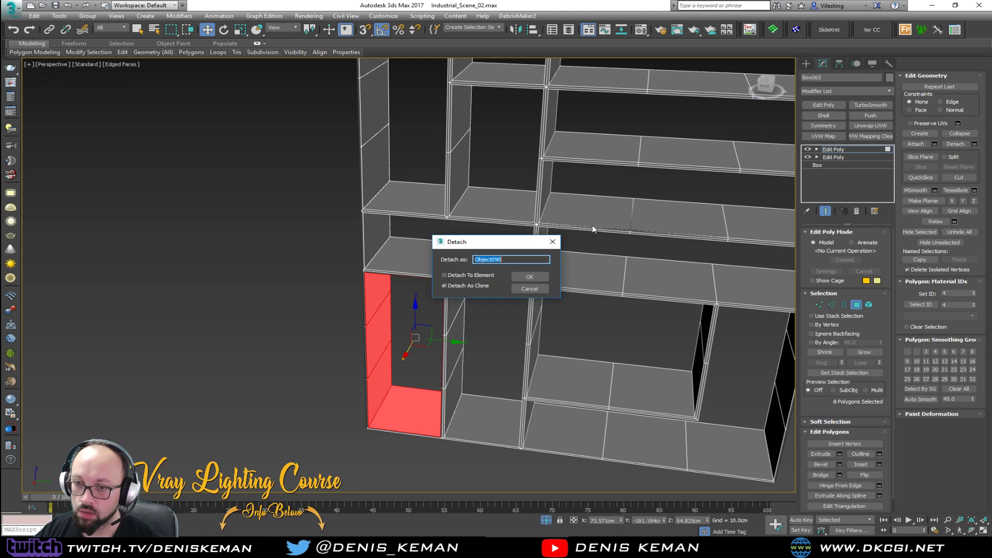
left_click(528, 279)
Detach the eight inner faces of the second narrow compartment in the lower row as a clone
left_click(470, 407)
left_click(456, 372, "shift")
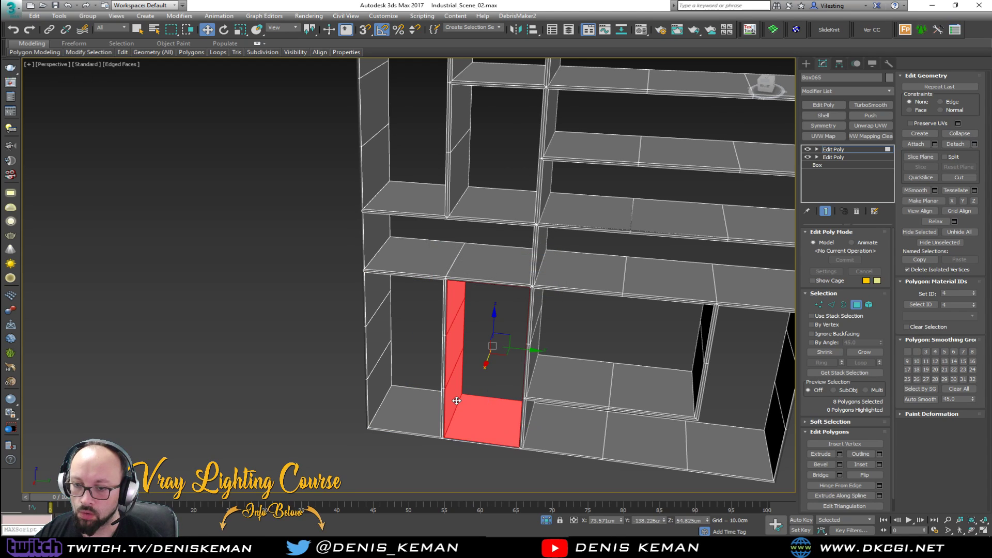
left_click(973, 144)
left_click(541, 277)
Detach the twelve inner faces of the L-shaped lower compartment, including its full floor, as a clone
middle_click_drag(581, 278, 384, 268)
left_click(464, 438)
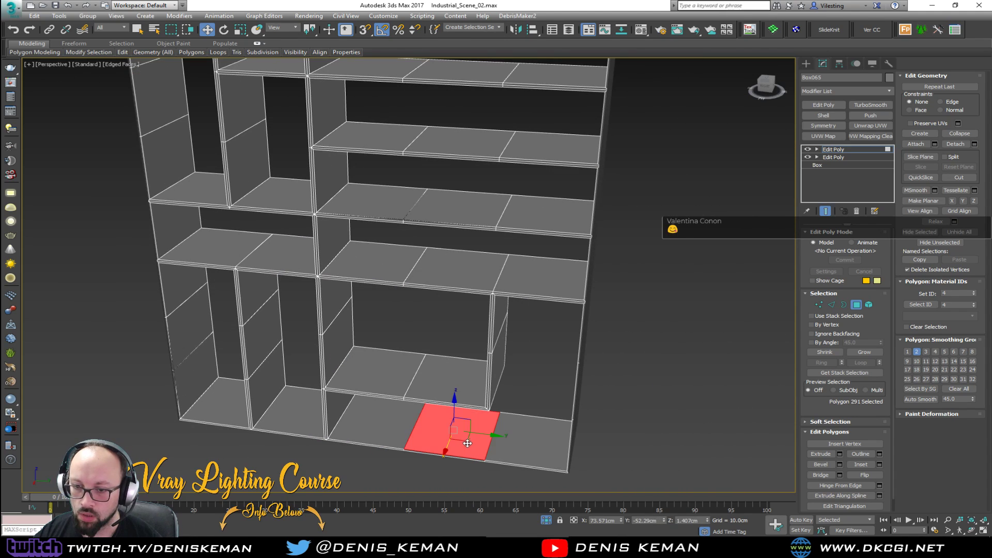
left_click(554, 424, "shift")
left_click(974, 144)
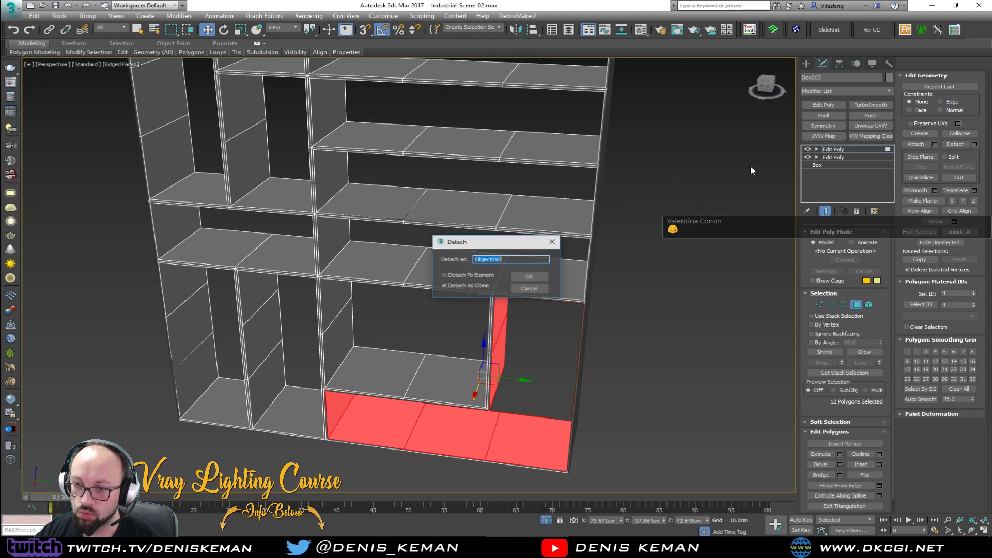
left_click(533, 282)
Leave polygon editing and hide the original shelf body so only the cloned pieces and mesh panels show
left_click(856, 304)
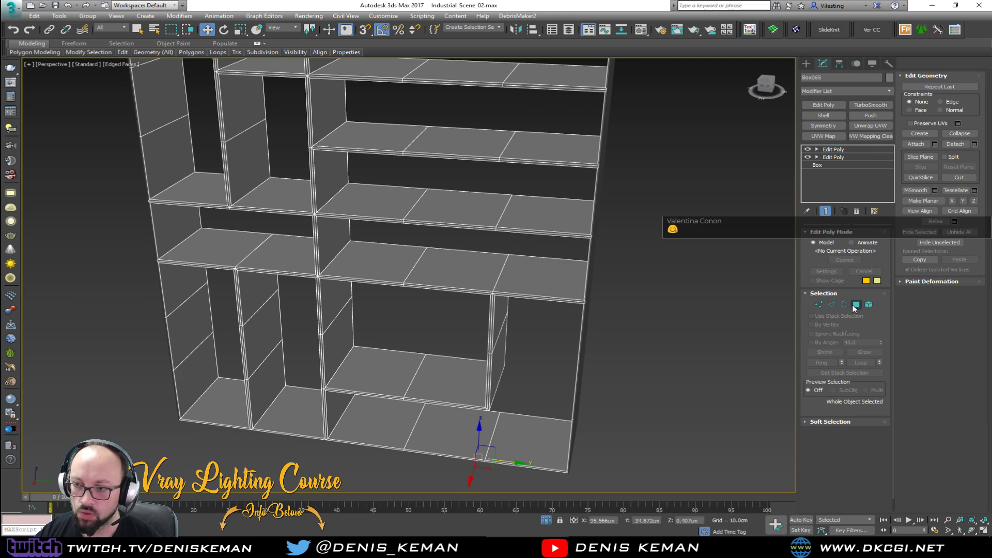
right_click(448, 222)
left_click(488, 197)
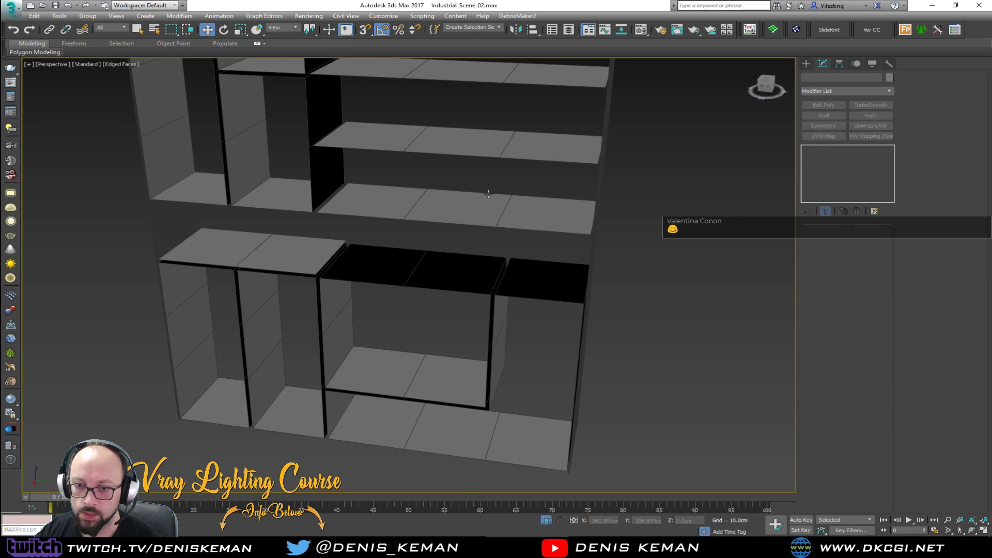
middle_click_drag(464, 197, 427, 302)
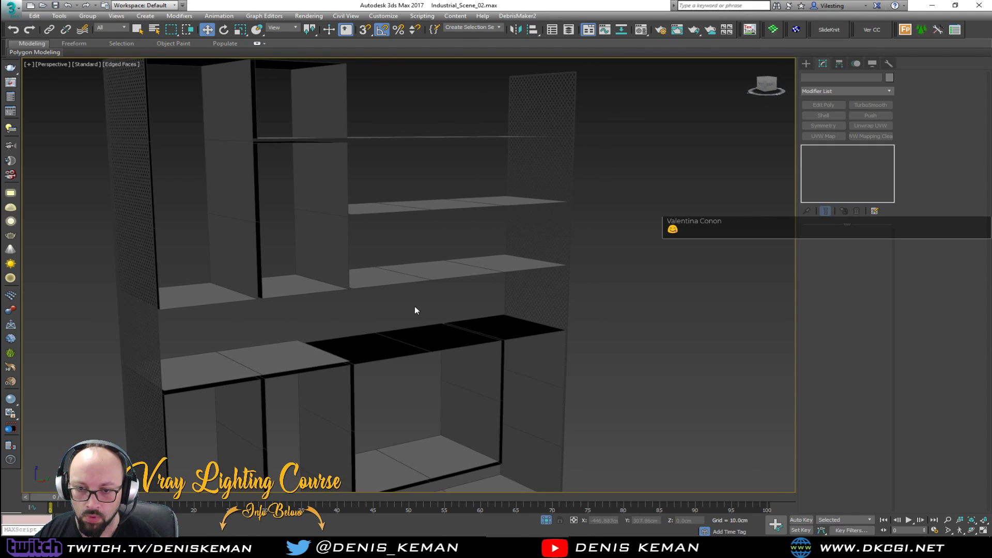
left_click(279, 358)
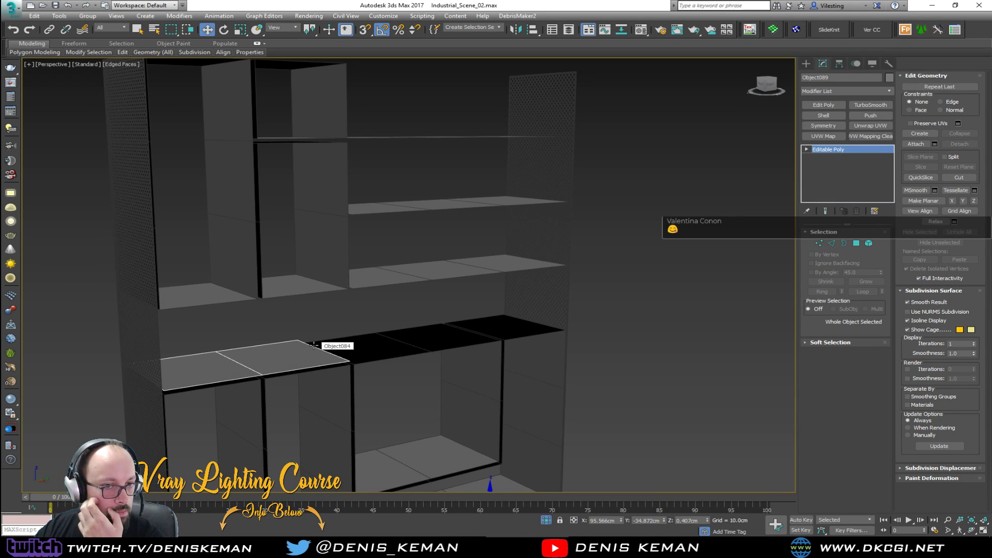
left_click(669, 295)
middle_click_drag(482, 305, 443, 315, "alt")
Select all the cloned compartment pieces together in the Left view and set their object color to red
key("alt+w")
left_click(620, 224)
left_click(279, 349)
key("z")
left_click(278, 203)
key("z")
left_click(281, 356)
key("F3")
key("alt+w")
scroll(360, 280, "up", 3)
scroll(360, 279, "down", 3)
left_click_drag(527, 470, 532, 471)
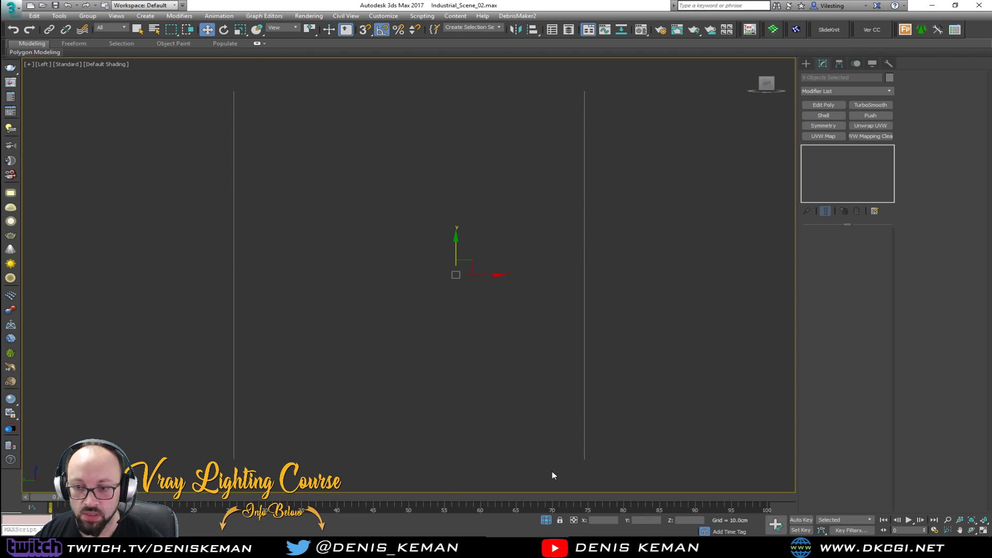
left_click(887, 78)
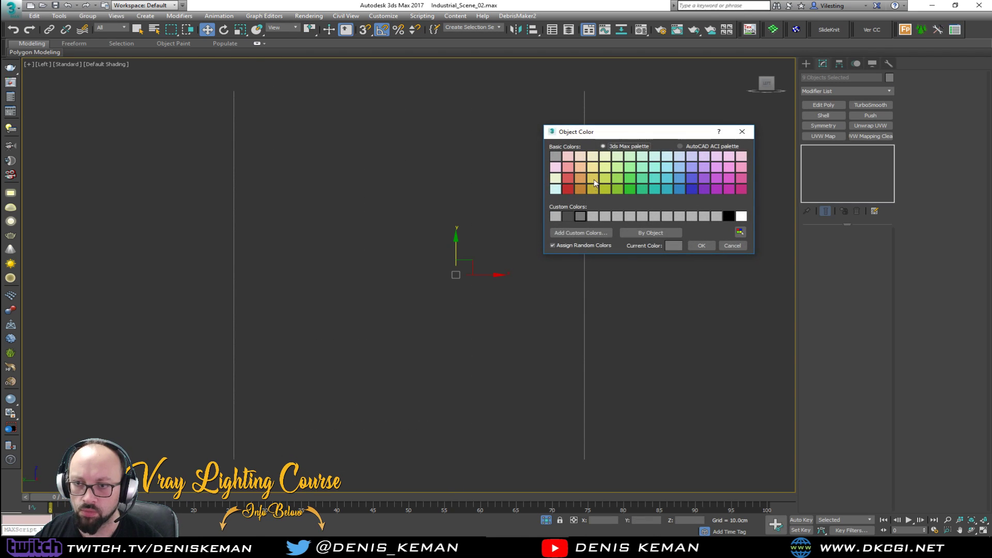
left_click(572, 189)
left_click(701, 245)
left_click(653, 248)
Apply a Shell modifier with a 1 cm outer amount to all the red cloned pieces together
middle_click_drag(408, 225, 411, 241)
key("alt+w")
key("alt+w")
middle_click_drag(447, 346, 228, 208, "alt")
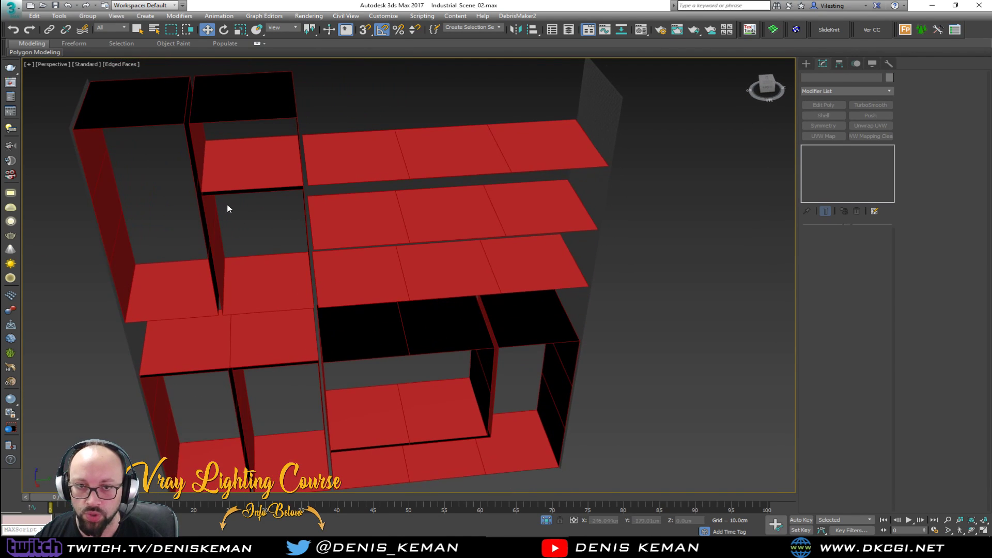
scroll(366, 222, "up", 3)
scroll(365, 222, "down", 4)
middle_click_drag(436, 160, 424, 179, "alt")
left_click_drag(519, 109, 346, 387)
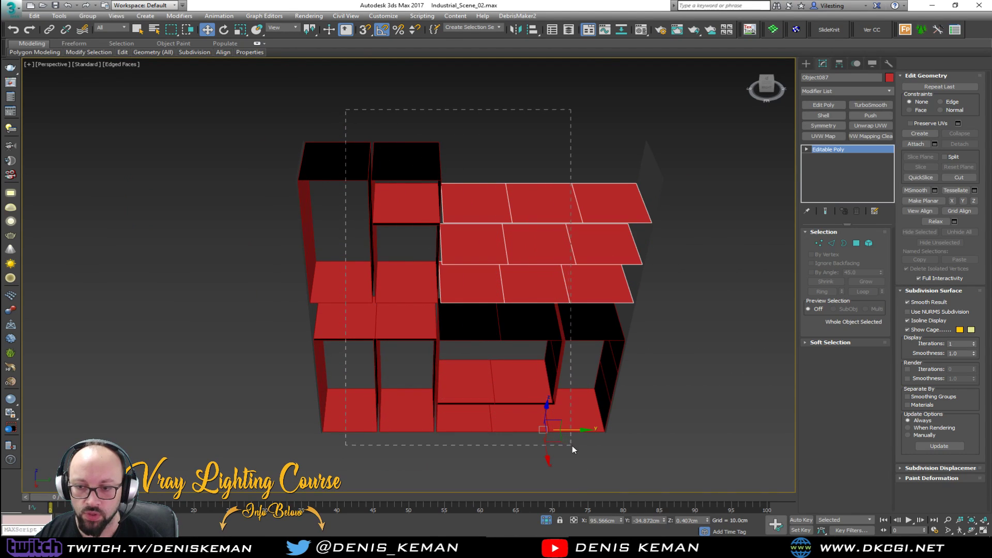
left_click_drag(572, 445, 571, 445)
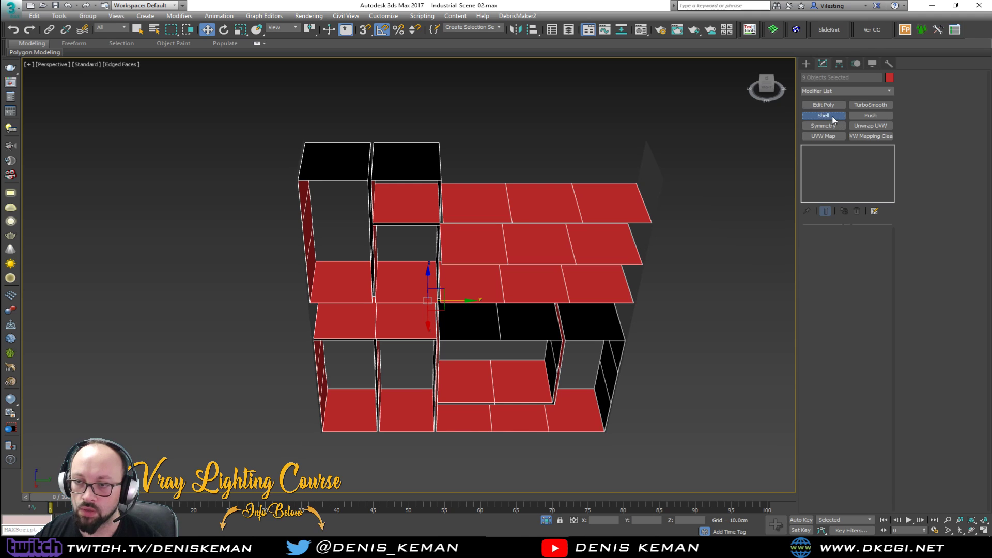
left_click(823, 116)
middle_click_drag(523, 203, 558, 179, "alt")
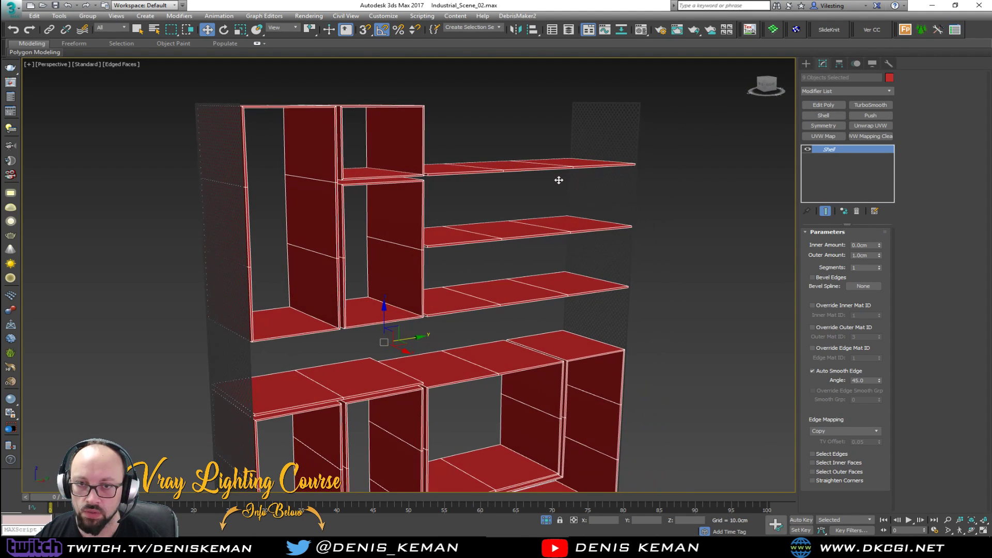
left_click(471, 113)
key("F4")
scroll(319, 208, "up", 3)
mouse_move(417, 241)
middle_mouse_down()
mouse_move(366, 193)
mouse_move(352, 215)
mouse_move(363, 242)
middle_mouse_up()
scroll(394, 223, "down", 5)
Add Edit Poly to the middle shelf board and extend its inner end vertices with snapping to the far mesh panel
left_click(367, 326)
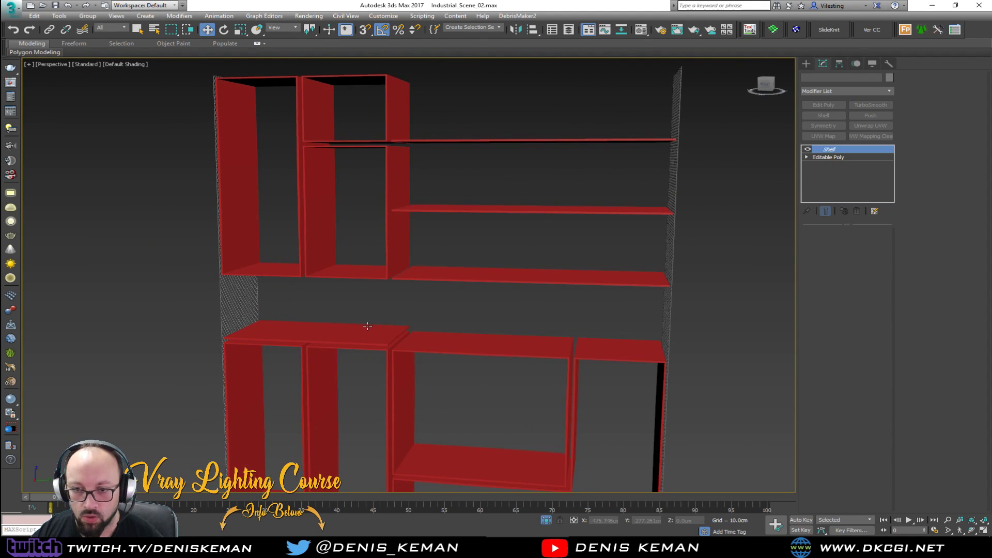
left_click(823, 105)
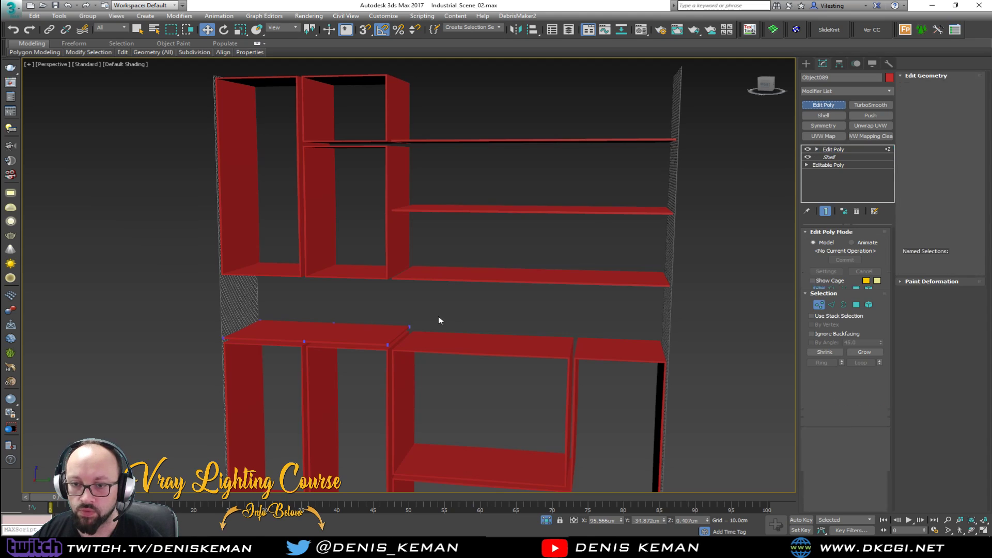
key("F3")
middle_click_drag(432, 319, 466, 307, "alt")
left_click_drag(462, 305, 378, 354)
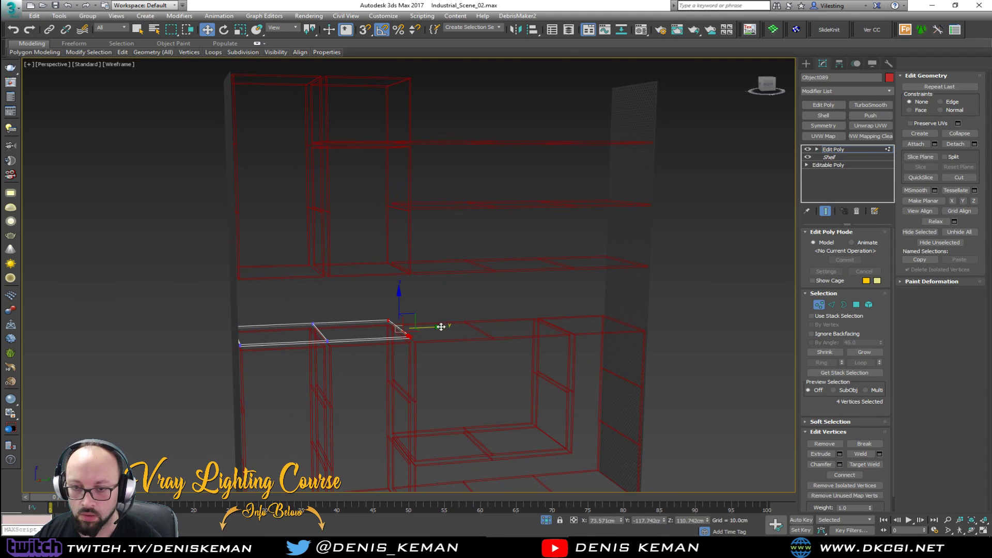
middle_click_drag(441, 326, 424, 339, "alt")
key("s")
mouse_move(425, 329)
left_mouse_down()
mouse_move(630, 354)
mouse_move(658, 348)
mouse_move(647, 353)
left_mouse_up()
key("F3")
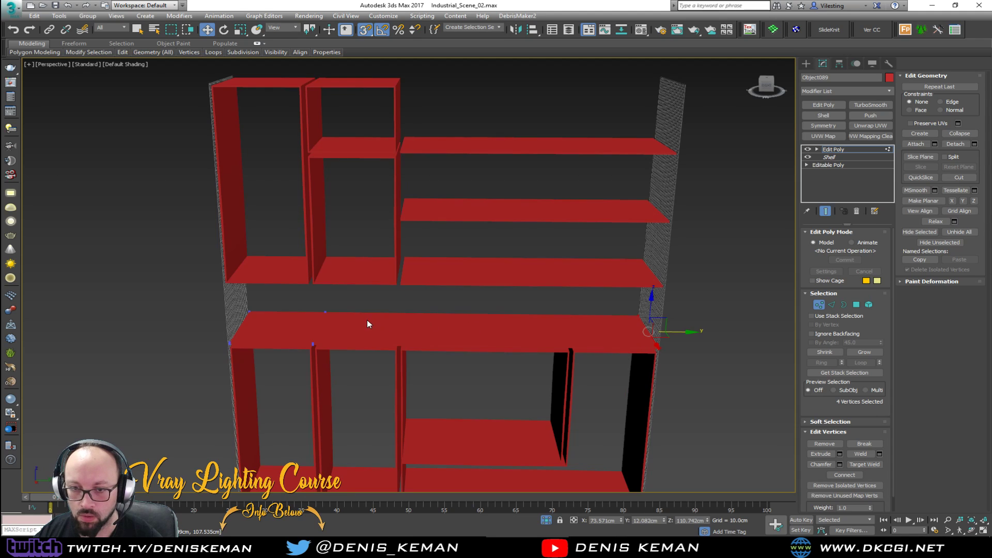
scroll(369, 323, "up", 5)
key("2")
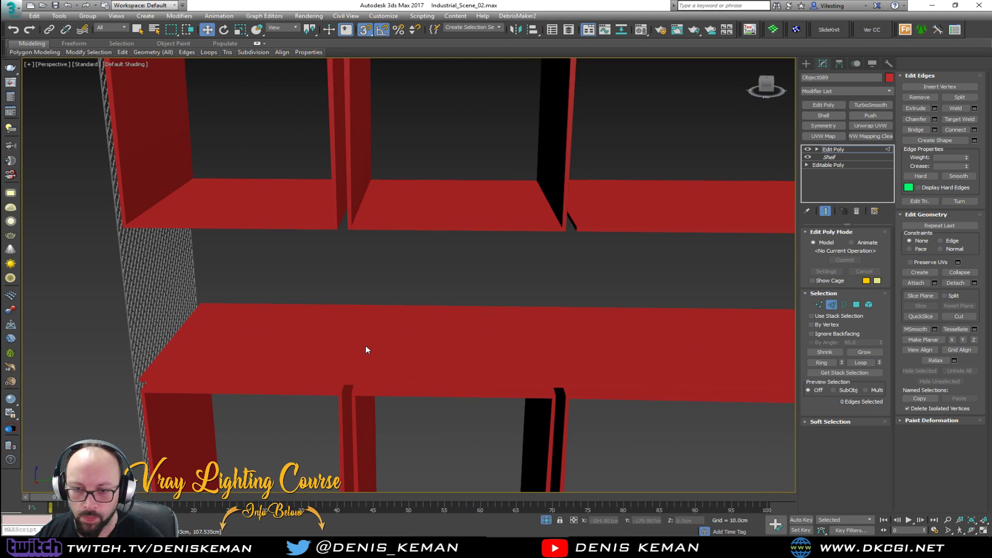
key("F4")
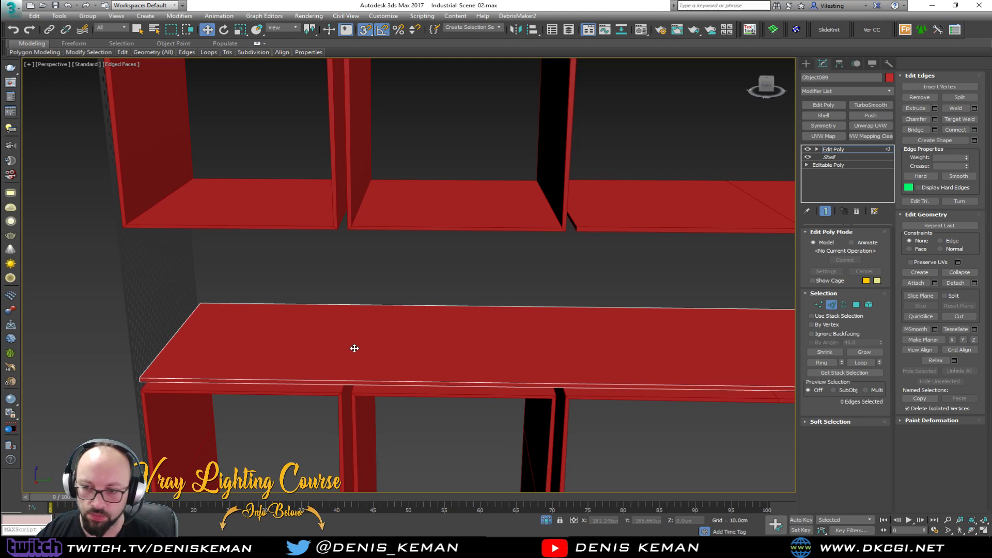
left_click(829, 303)
left_click(689, 255)
middle_click_drag(695, 233, 424, 193)
scroll(519, 219, "down", 8)
key("m")
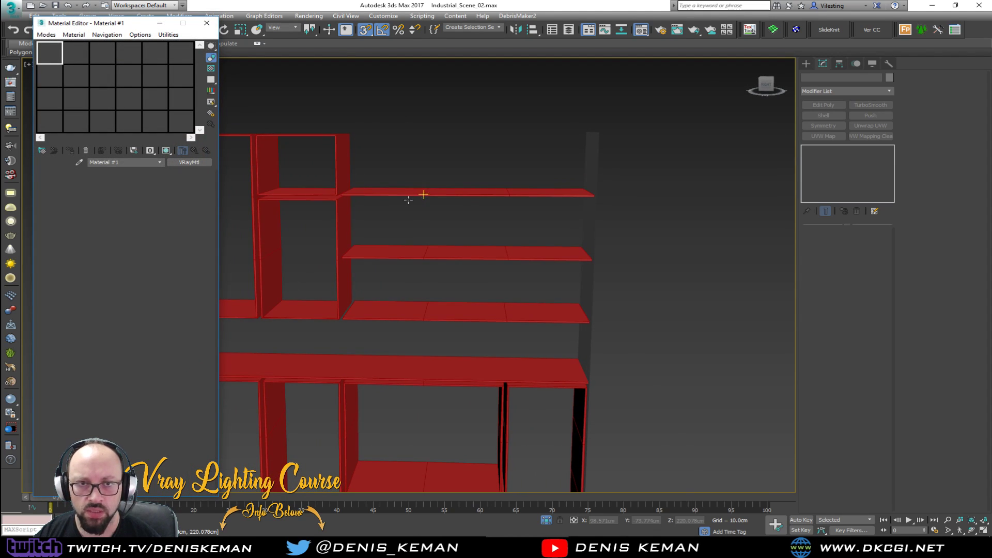
left_click(207, 22)
mouse_move(395, 146)
middle_mouse_down("alt")
mouse_move(370, 160)
mouse_move(409, 174)
mouse_move(392, 149)
middle_mouse_up("alt")
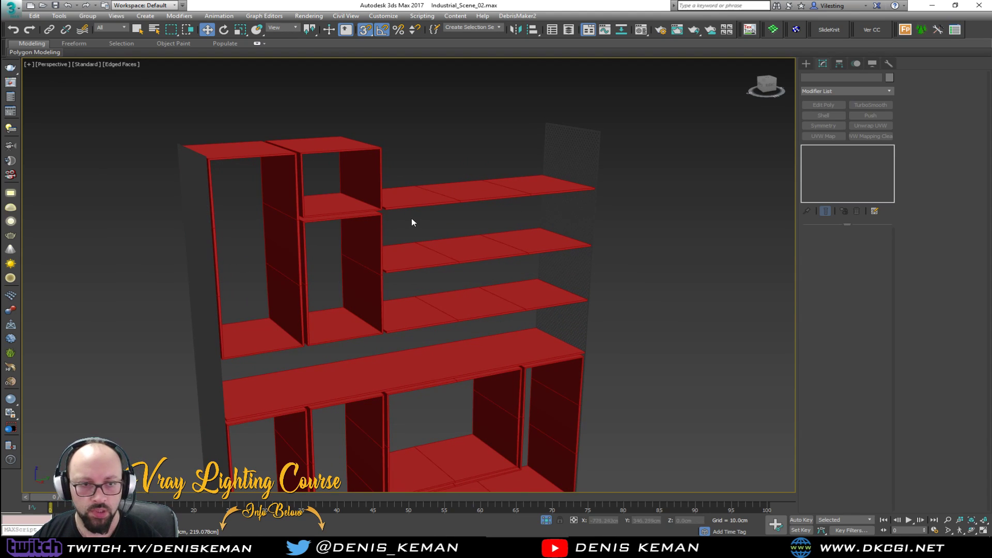
Try to draw a straight line in the Left view between the mesh panels at the highest wide shelf's level
key("alt+w")
left_click(222, 394)
key("alt+w")
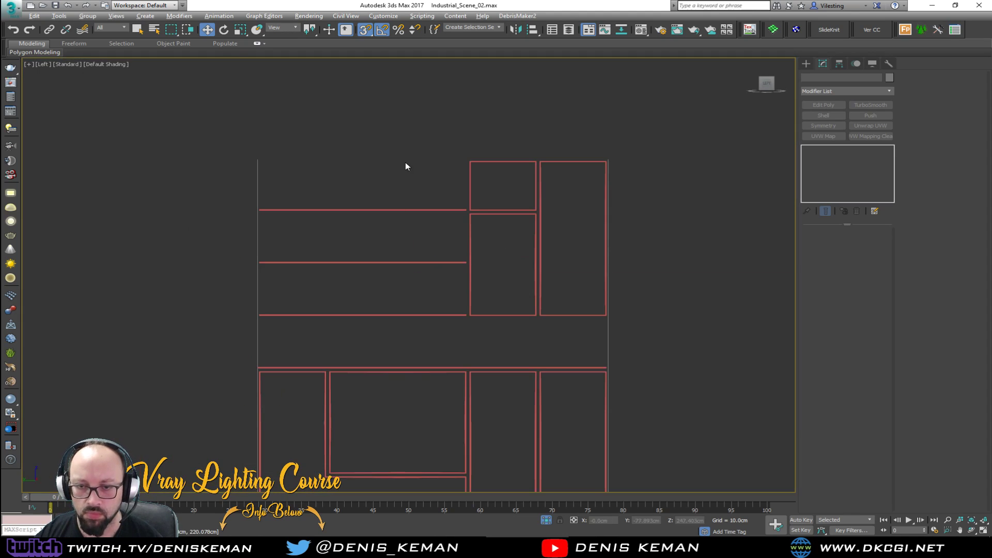
middle_click_drag(352, 279, 274, 231)
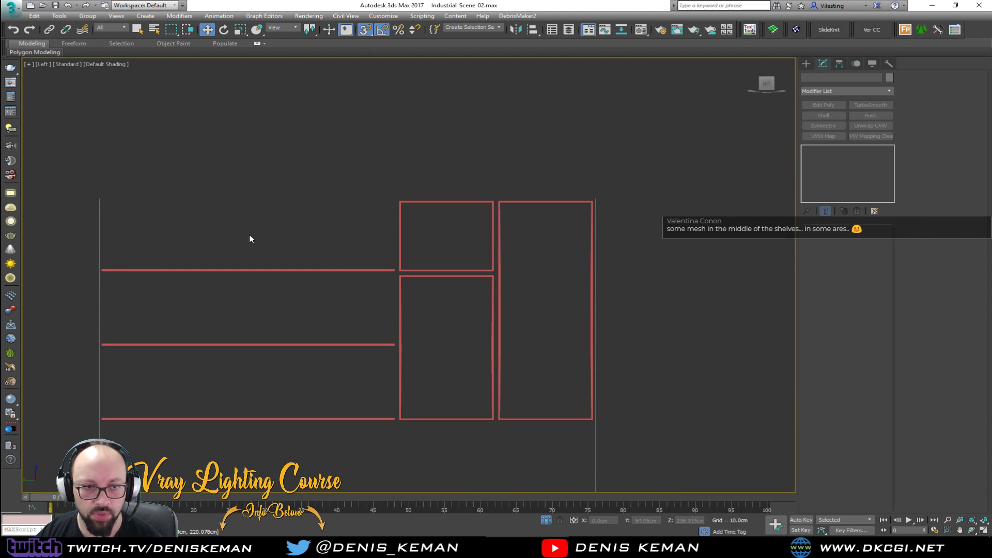
right_click(191, 216)
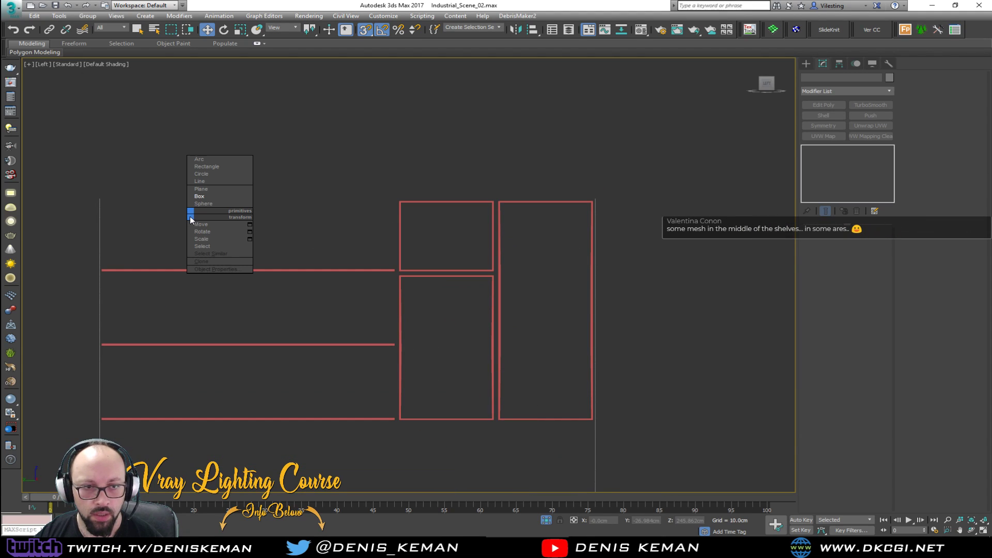
left_click(220, 182)
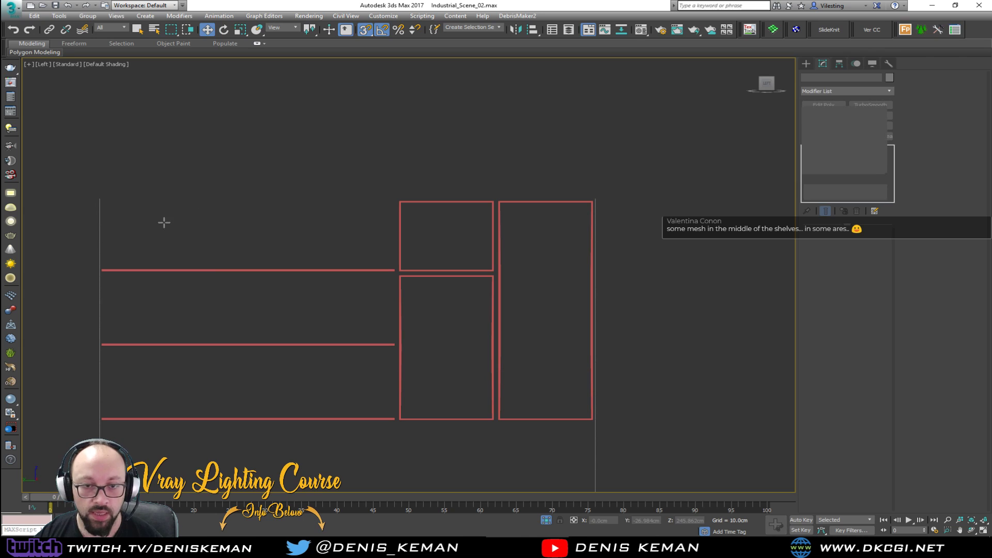
left_click(99, 270)
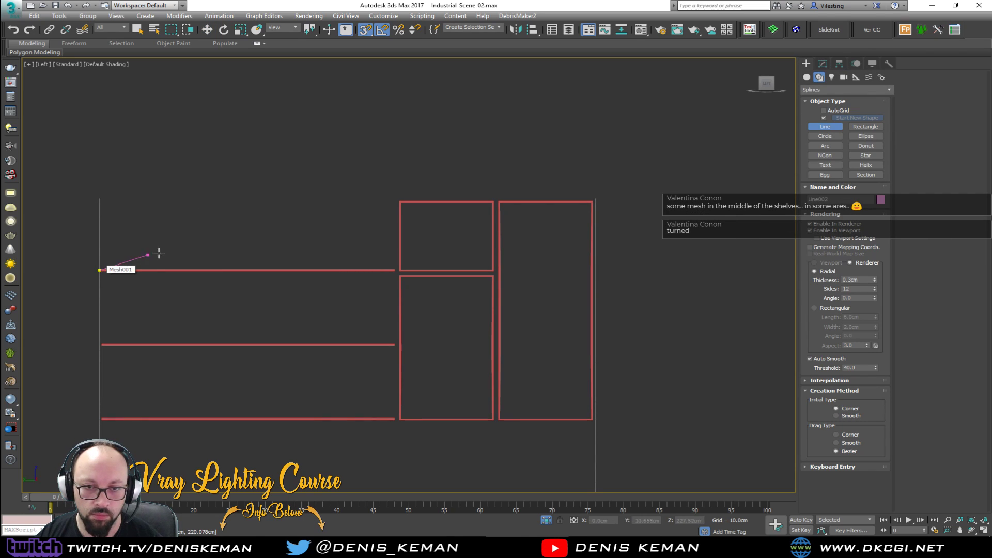
left_click(595, 269)
right_click(619, 255)
key("alt+w")
right_click(532, 290)
key("alt+w")
middle_click_drag(530, 290, 494, 303, "alt")
Draw a straight line in the Left view joining the top corners of the two mesh side panels
key("alt+w")
right_click(261, 343)
key("alt+w")
left_click(102, 200)
left_click(599, 195)
right_click(547, 157)
key("alt+w")
right_click(413, 289)
key("alt+w")
middle_click_drag(401, 281, 451, 264, "alt")
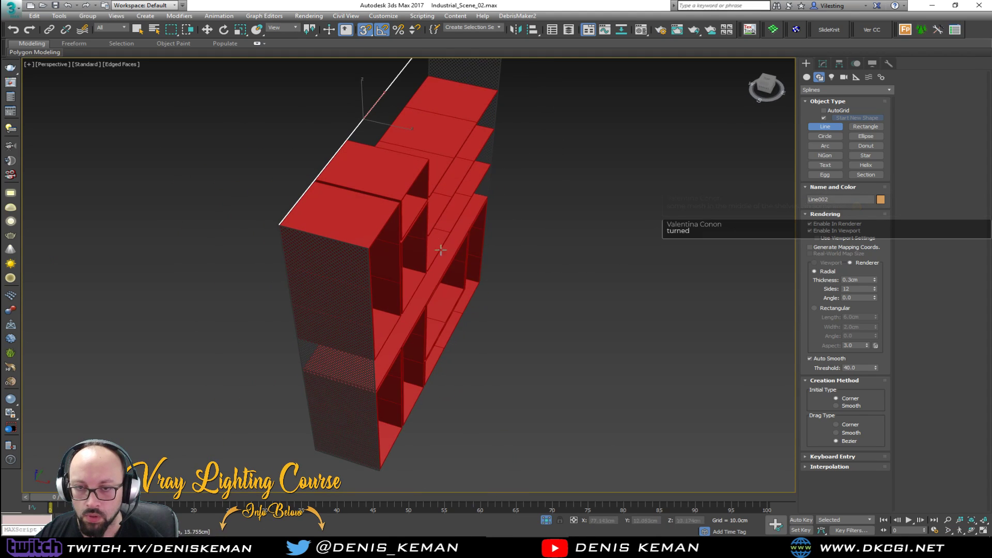
Set the top line's radial rendering thickness to 3 cm after trying 1 cm
key("w")
scroll(359, 188, "up", 3)
left_click(823, 64)
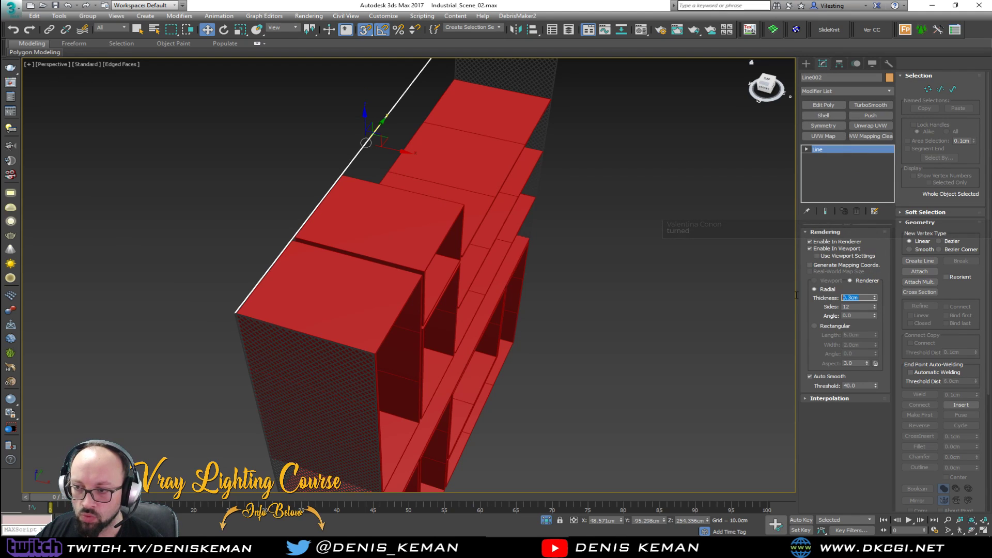
type("1")
key("Return")
scroll(318, 211, "up", 5)
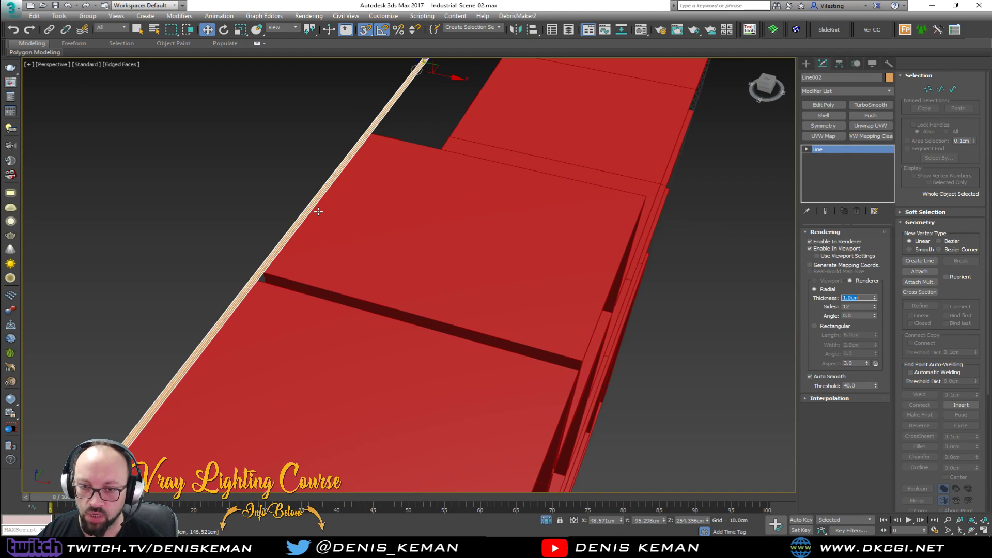
scroll(579, 219, "down", 2)
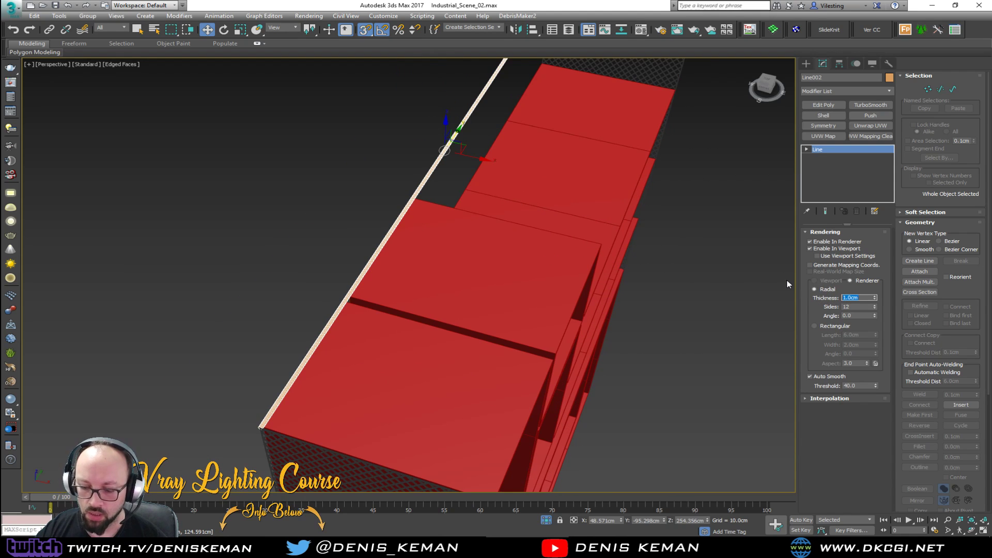
key("Return")
middle_click_drag(429, 209, 413, 170, "alt")
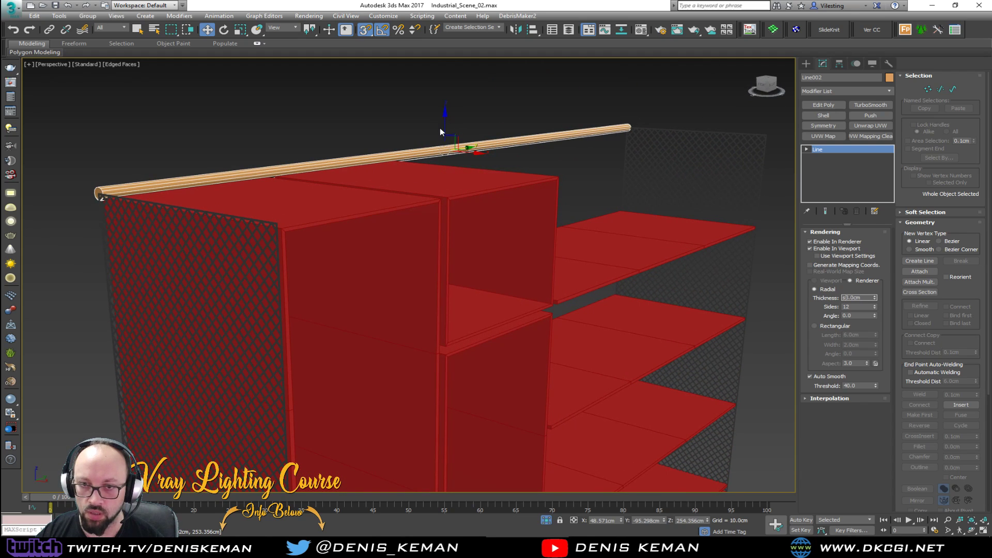
Lower the round rod about 72 cm along Z to the back edge of the middle open shelf
left_click_drag(447, 125, 584, 391)
middle_click_drag(551, 428, 415, 259, "alt")
left_click_drag(424, 295, 419, 295)
middle_click_drag(411, 294, 430, 282, "alt")
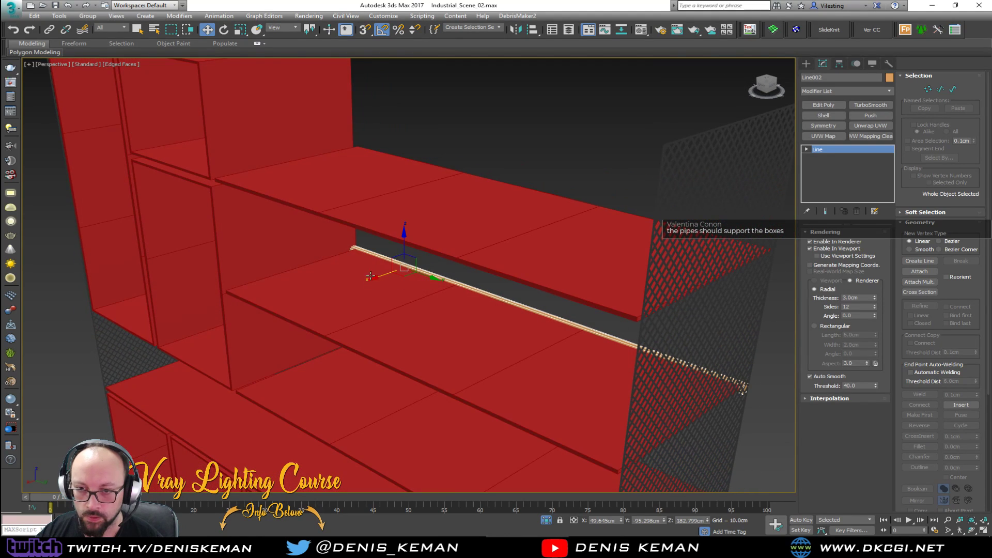
Clone the back rod as a single copy and place it along the middle open shelf's front edge
mouse_move(446, 356)
left_mouse_down("shift")
mouse_move(620, 469)
mouse_move(610, 459)
left_mouse_up("shift")
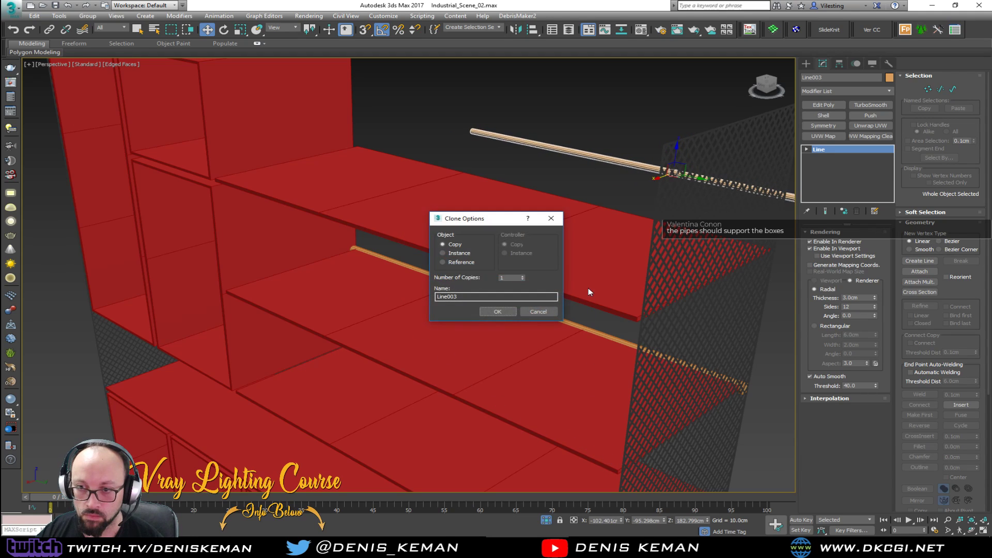
left_click(496, 312)
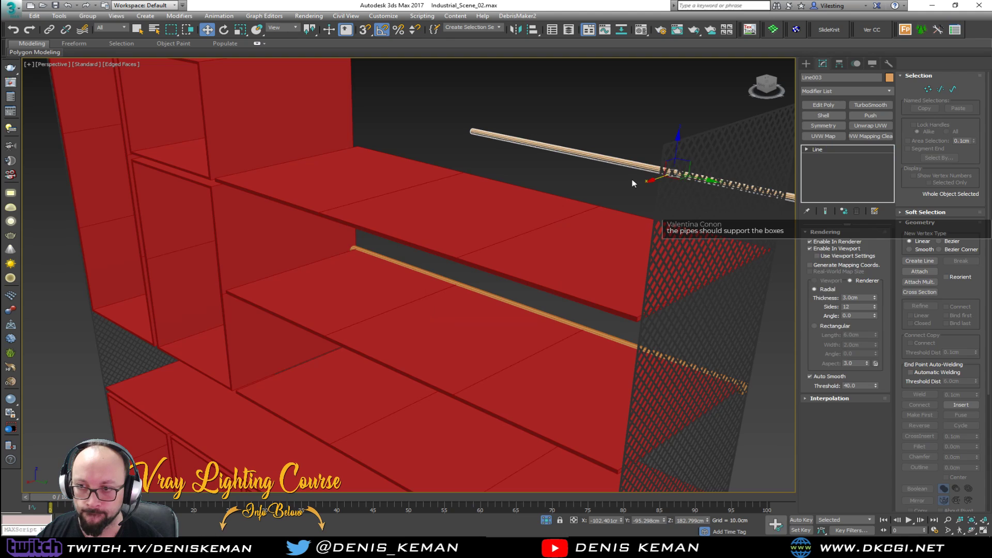
middle_click_drag(633, 180, 609, 160, "alt")
left_click_drag(635, 156, 233, 377)
middle_click_drag(233, 376, 429, 250, "alt")
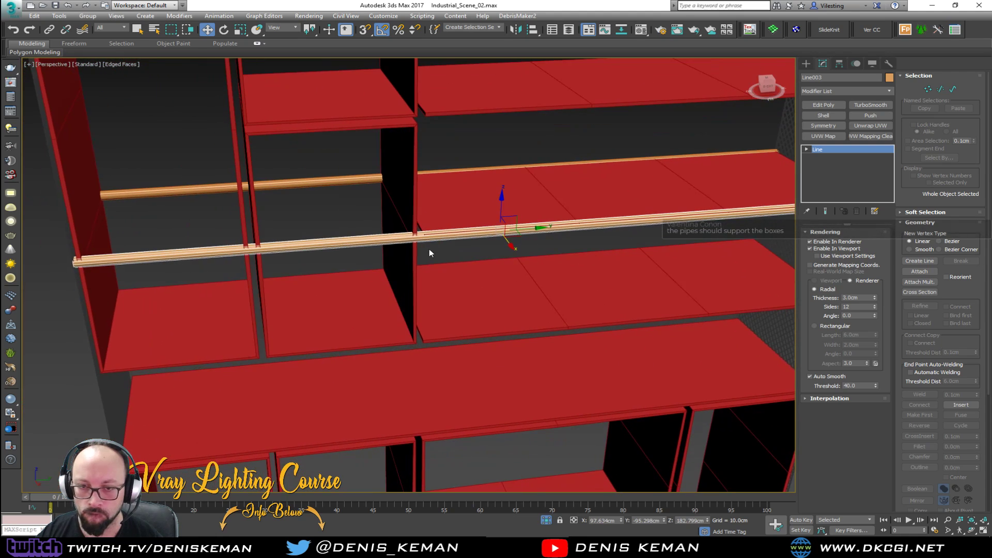
Shorten the front rod by moving its end vertex from the outer mesh panel to the box beside the open shelves
key("1")
left_click_drag(51, 252, 428, 233)
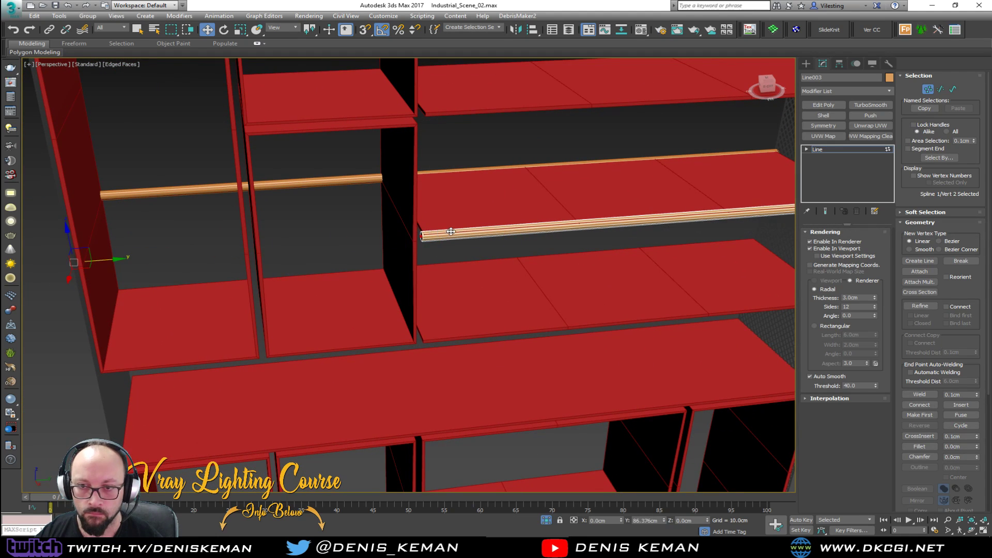
middle_click_drag(444, 233, 489, 228, "alt")
key("1")
Shift the front rod about 0.8 cm inward along X toward the middle shelf
scroll(471, 209, "up", 3)
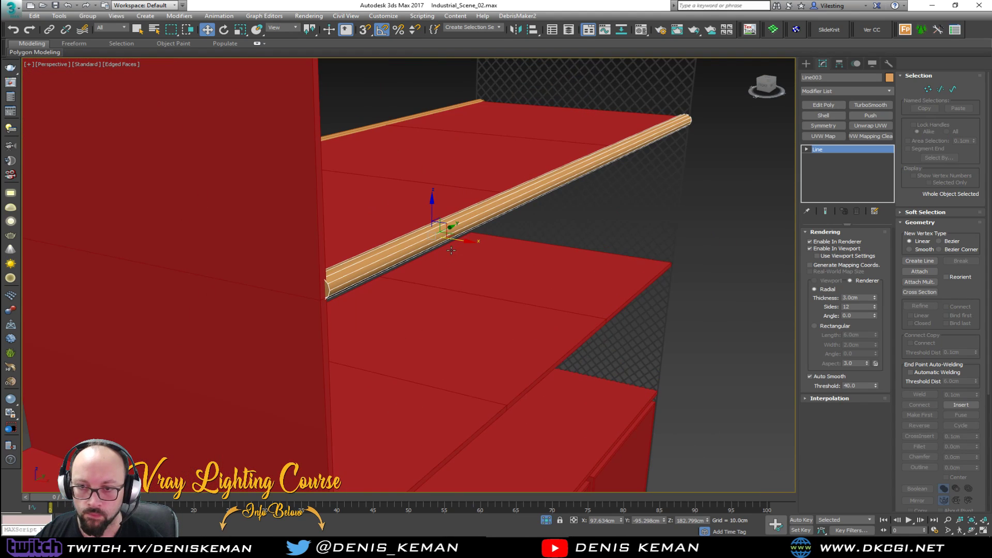
left_click_drag(461, 241, 456, 243, "shift")
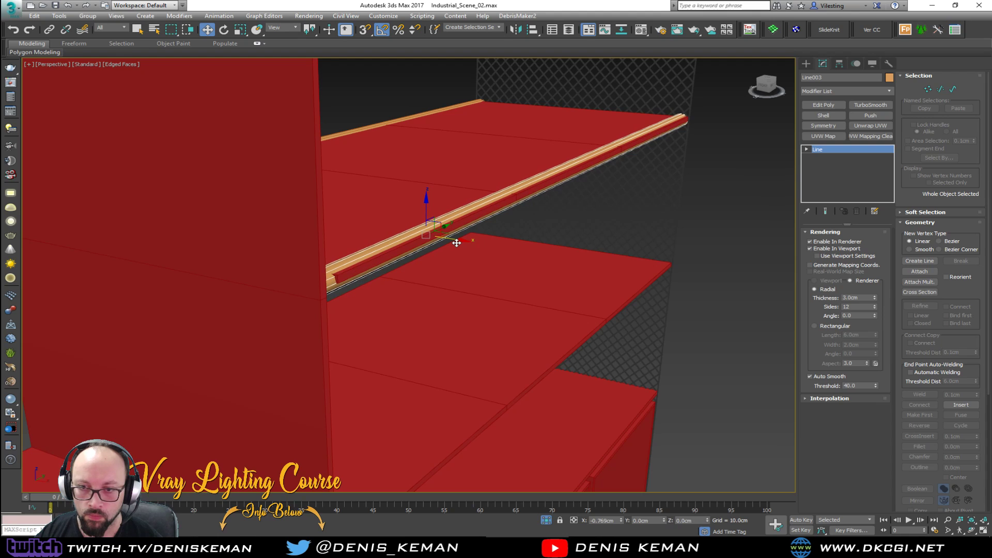
middle_click_drag(460, 226, 483, 237)
Add Edit Poly to the open shelves and move all their front-edge vertices slightly inward along X
left_click(458, 239)
scroll(483, 237, "down", 5)
key("F3")
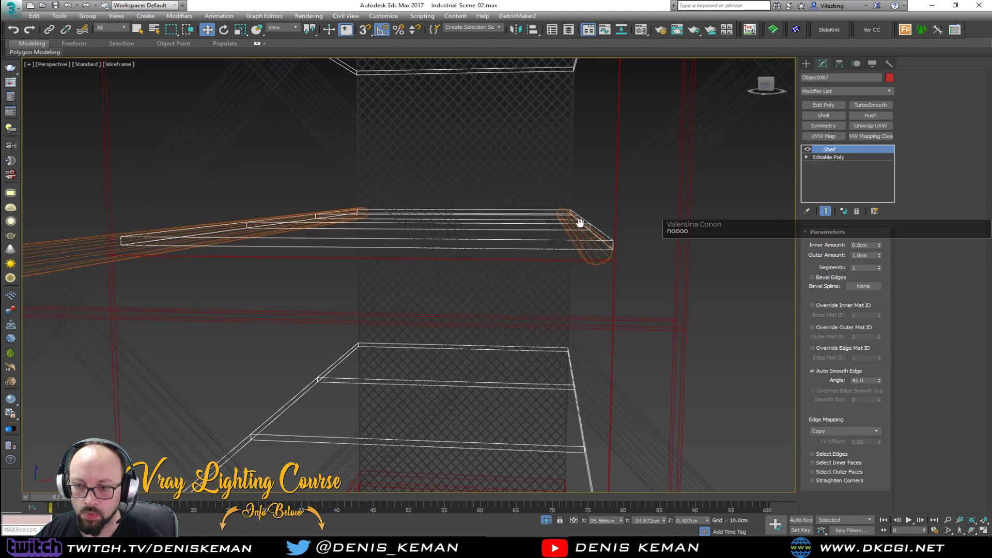
scroll(577, 213, "down", 4)
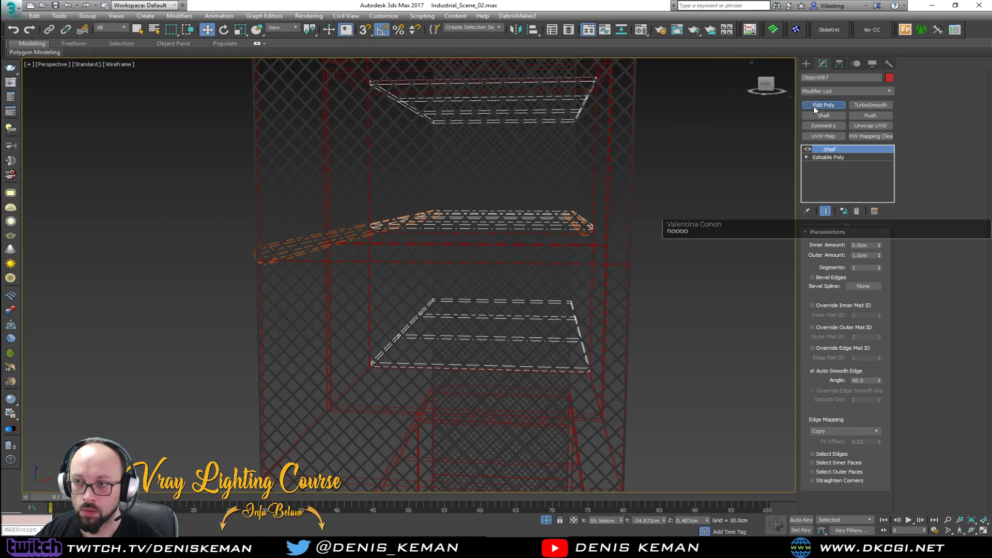
left_click(815, 109)
middle_click_drag(656, 155, 613, 182)
key("1")
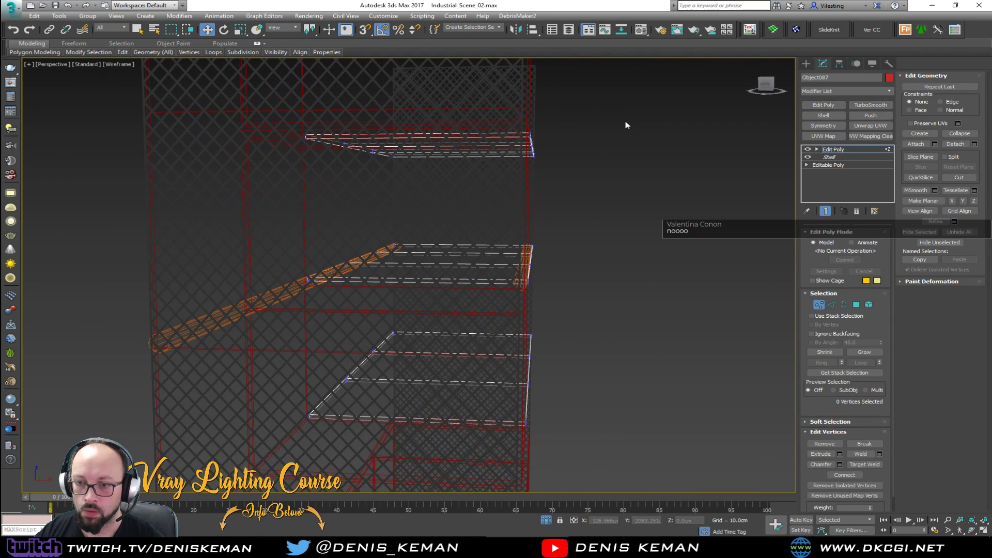
left_click_drag(626, 109, 476, 434)
middle_click_drag(476, 434, 492, 296, "alt")
key("F3")
scroll(455, 302, "up", 3)
left_click_drag(617, 236, 610, 236)
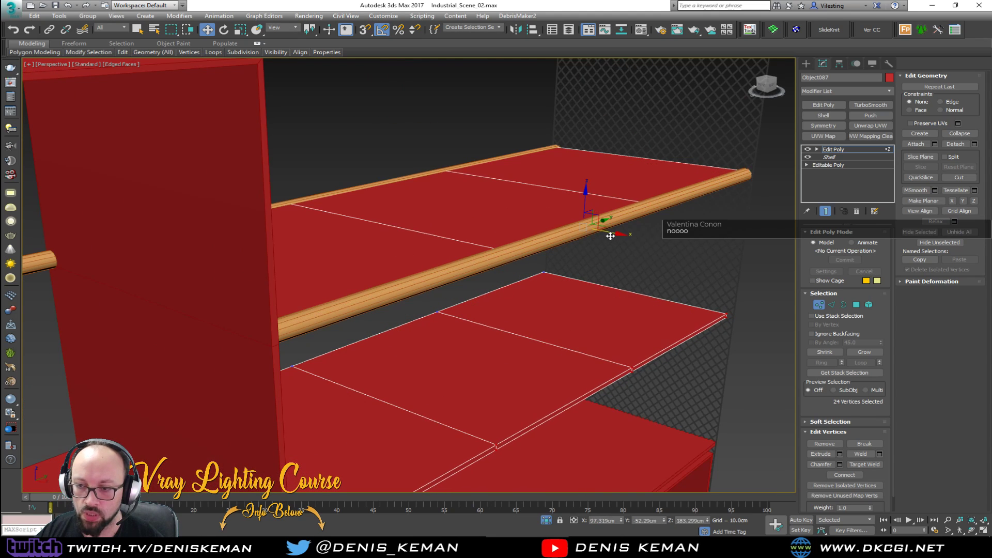
left_click(819, 305)
Examine how the round rods meet the open shelves, the boxes and the mesh side panels
scroll(448, 173, "up", 3)
middle_click_drag(448, 174, 443, 238)
scroll(443, 239, "down", 5)
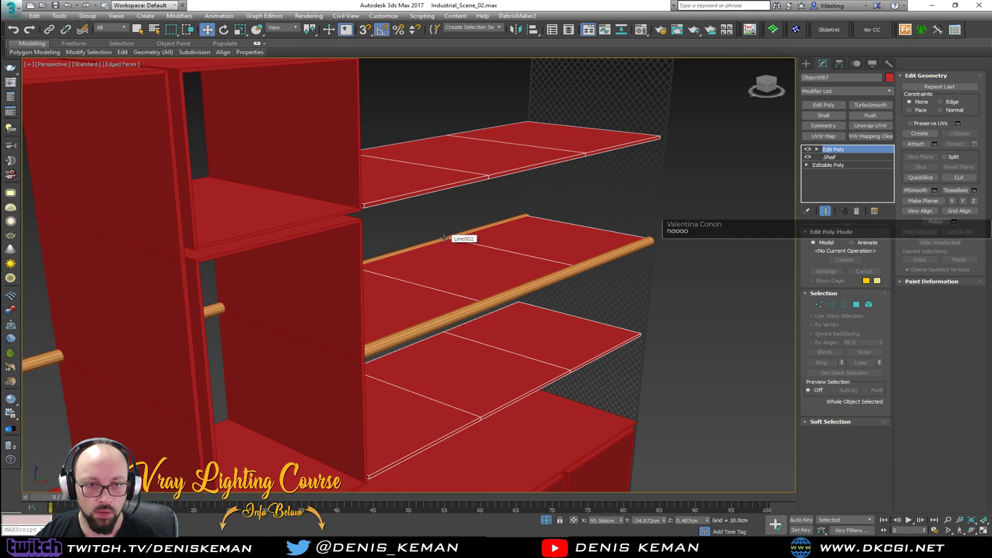
middle_click_drag(444, 256, 465, 284, "alt")
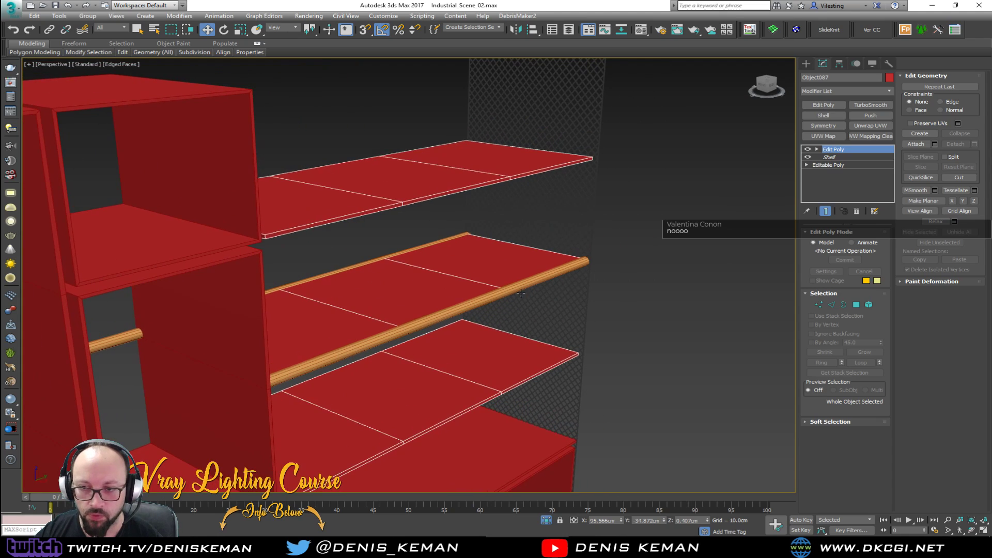
left_click(689, 292)
middle_click_drag(665, 292, 418, 213, "alt")
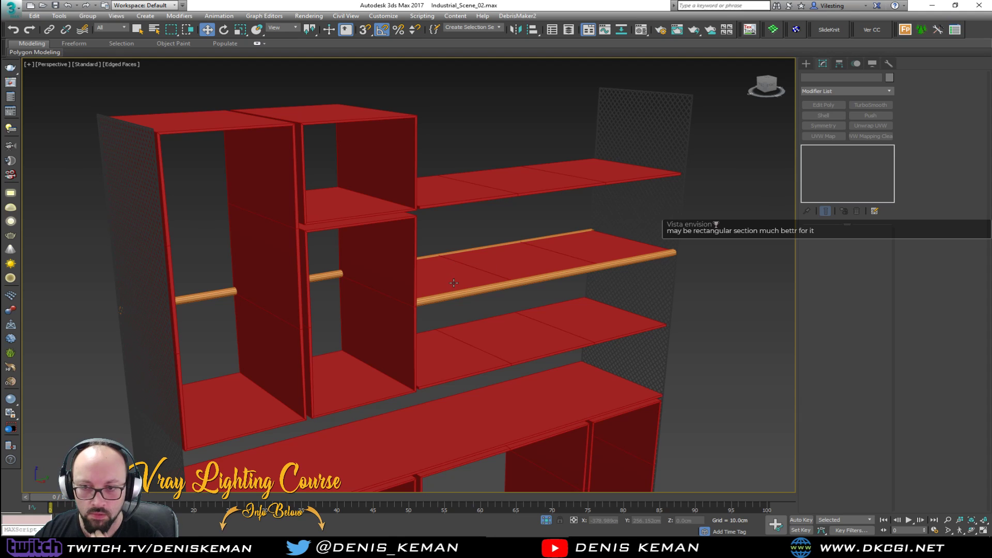
mouse_move(411, 228)
middle_mouse_down("alt")
mouse_move(348, 214)
mouse_move(408, 221)
middle_mouse_up("alt")
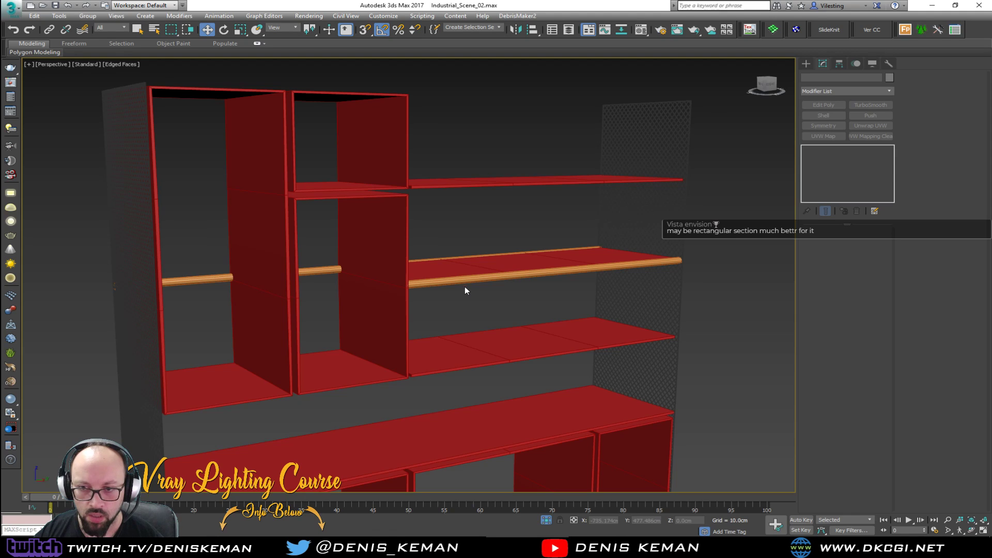
scroll(464, 290, "up", 4)
scroll(467, 277, "up", 4)
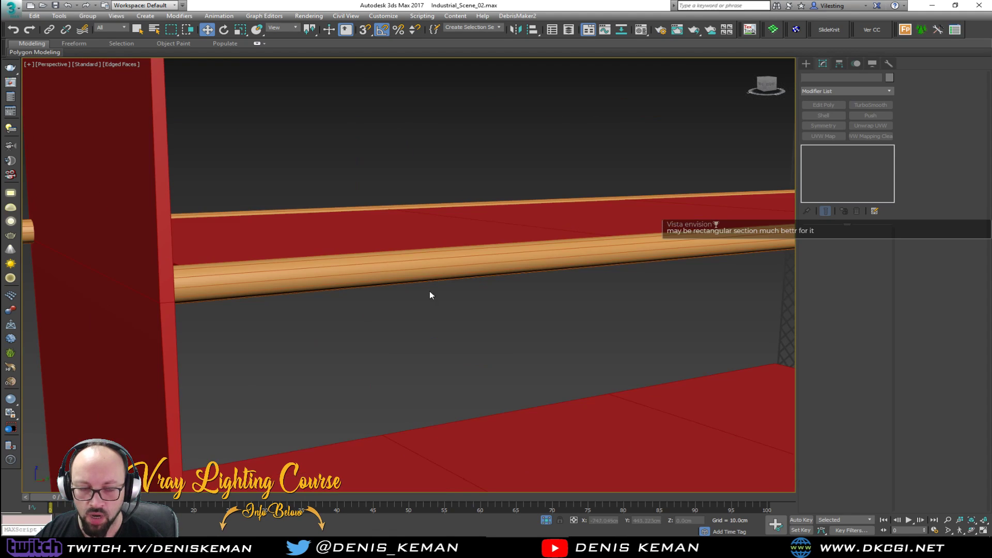
Lower the front rod beneath the lowest open shelf and shift it about 5 cm inward along X
left_click(473, 277)
scroll(482, 277, "down", 8)
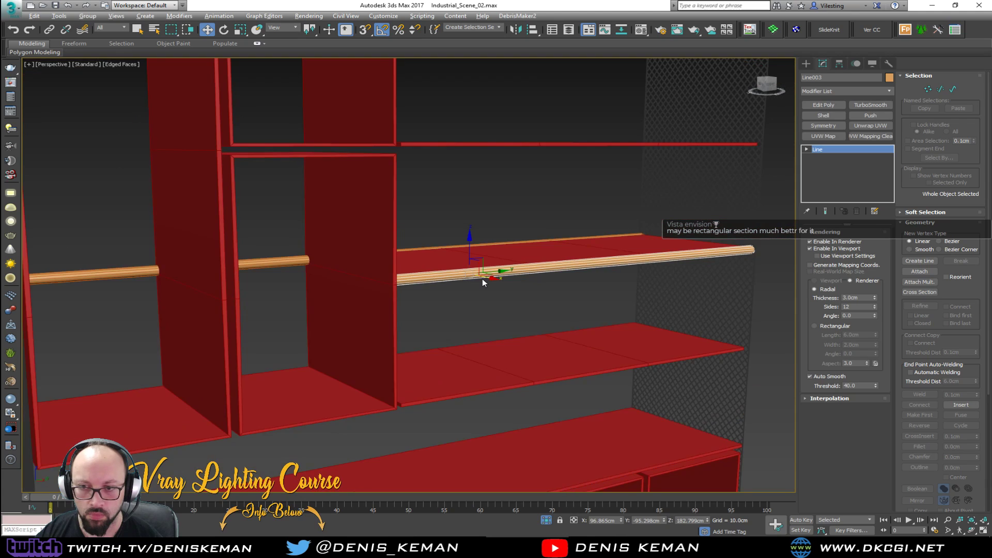
middle_click_drag(434, 278, 429, 317, "alt")
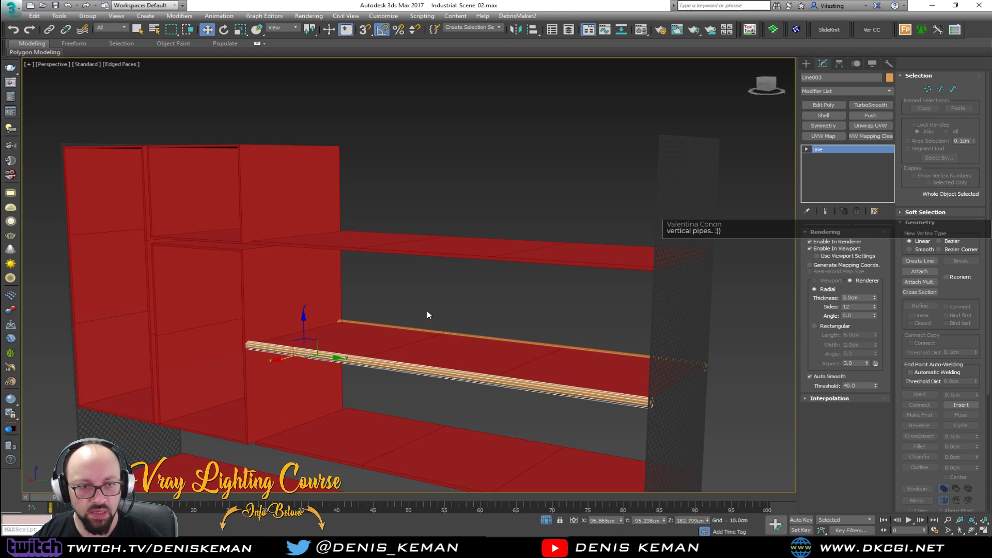
middle_click_drag(447, 365, 474, 321)
middle_click_drag(396, 341, 503, 283)
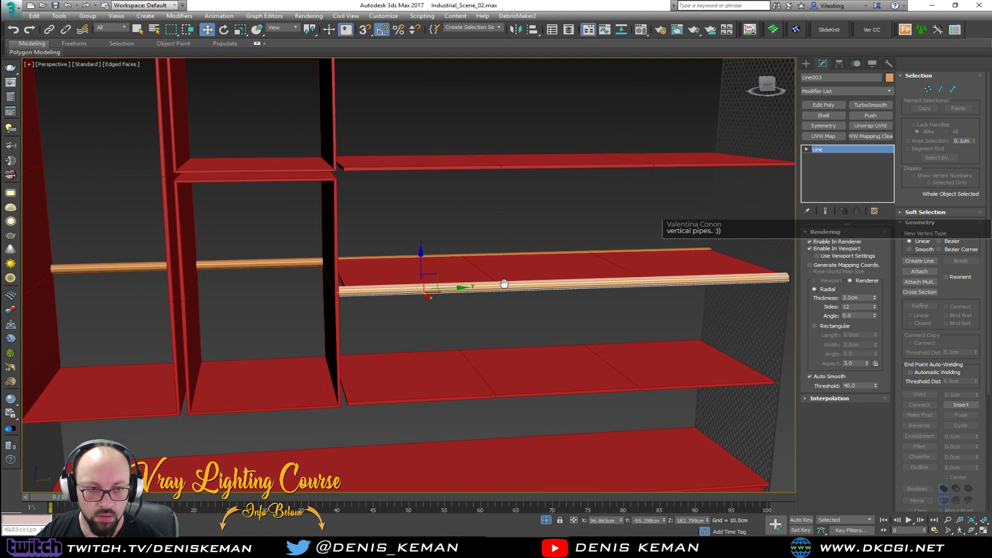
scroll(488, 284, "down", 4)
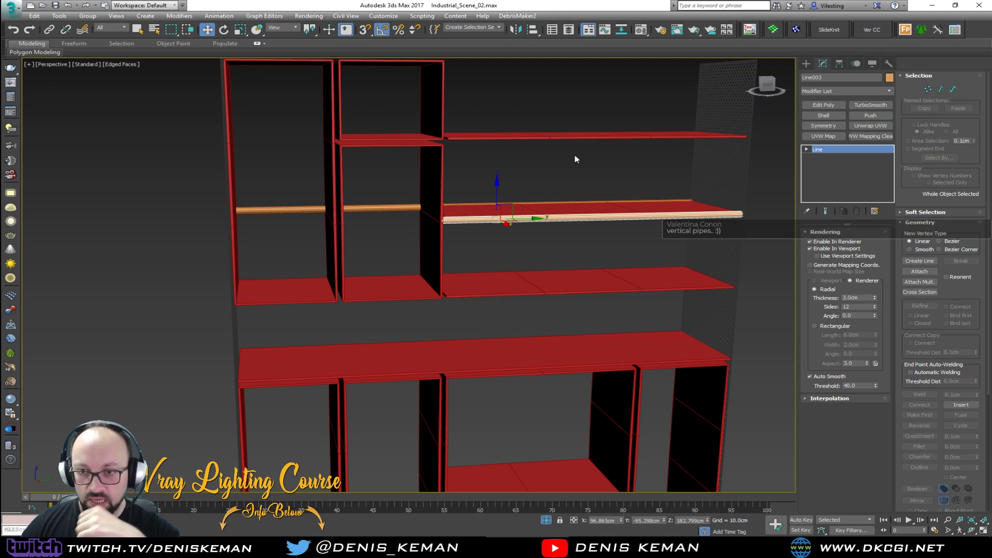
middle_click_drag(359, 273, 626, 280, "alt")
middle_click_drag(369, 289, 371, 198)
left_click_drag(411, 137, 413, 252)
middle_click_drag(413, 252, 423, 255, "alt")
left_click_drag(335, 220, 321, 225)
middle_click_drag(321, 225, 320, 331, "alt")
Switch the front rod to a Rectangular section and raise it about 1 cm toward the lowest shelf's underside
left_click(815, 326)
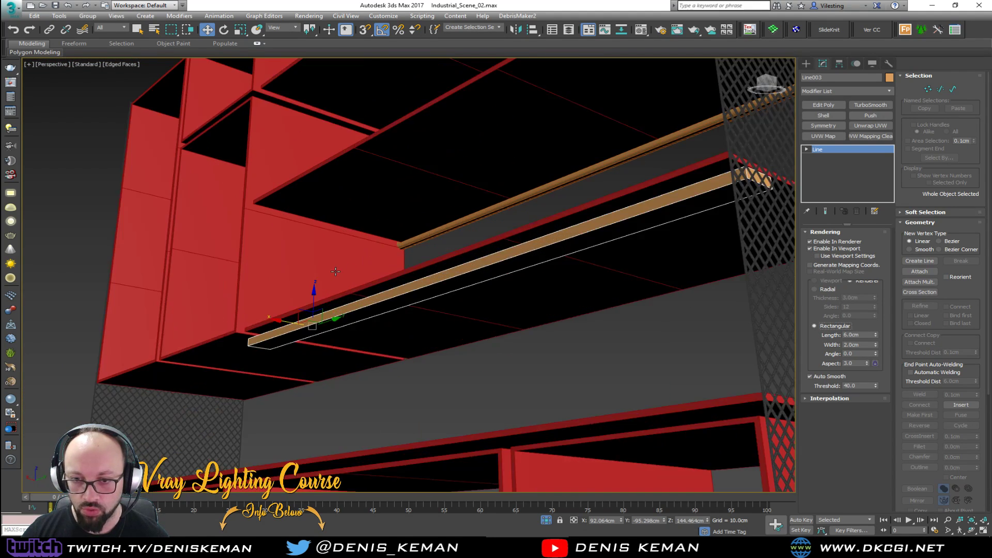
scroll(310, 332, "up", 3)
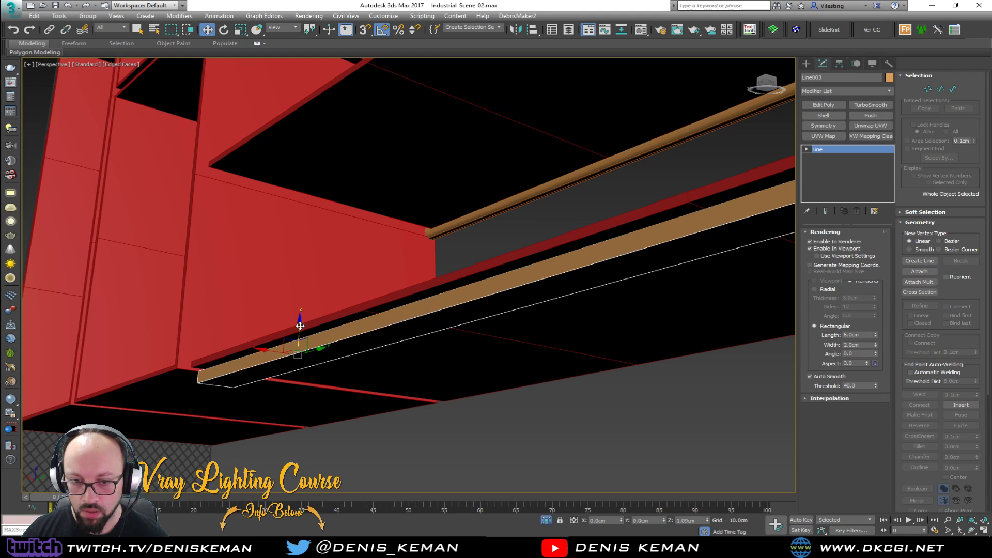
middle_click_drag(299, 326, 416, 287)
Extend the rectangular bar's end vertex about 84 cm along Y, under the boxes to the outer mesh panel
key("1")
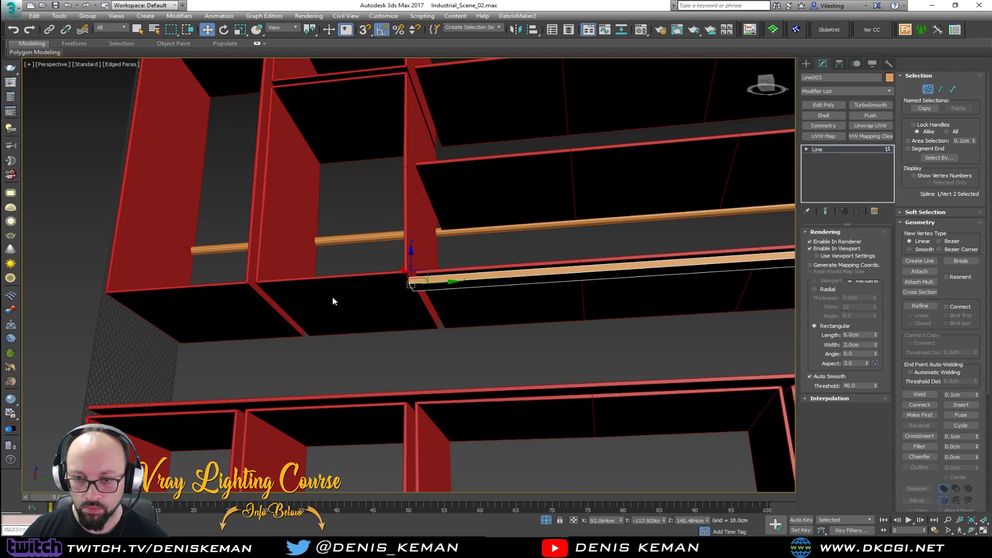
middle_click_drag(264, 305, 403, 300, "alt")
left_click_drag(438, 287, 98, 290)
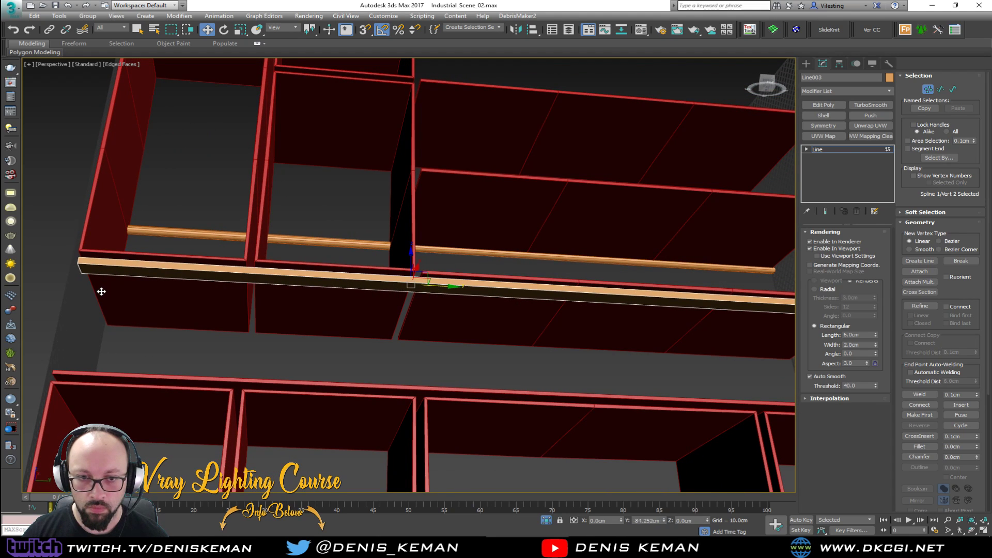
middle_click_drag(389, 289, 285, 278, "alt")
scroll(287, 278, "down", 3)
middle_click_drag(498, 289, 475, 288)
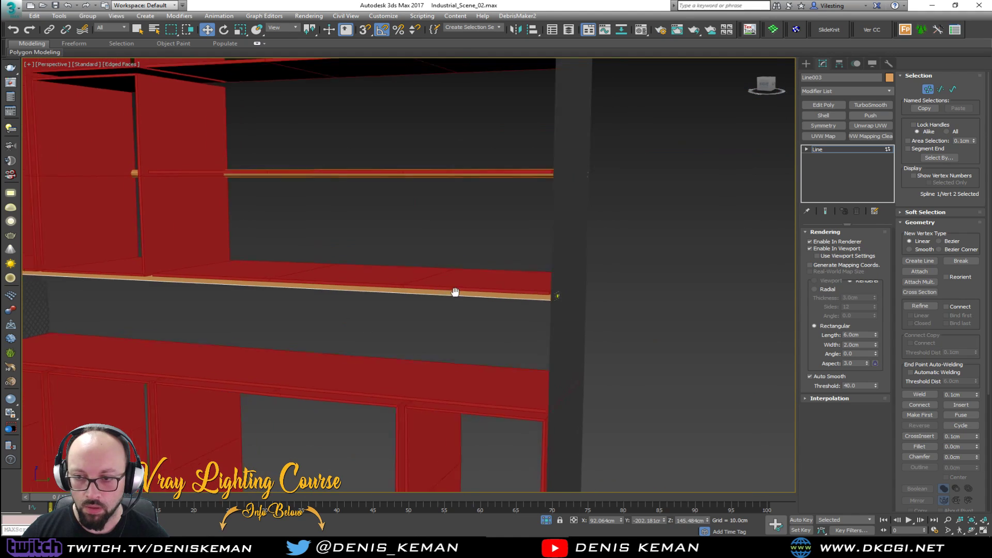
scroll(454, 305, "down", 4)
key("1")
middle_click_drag(349, 229, 512, 292)
key("1")
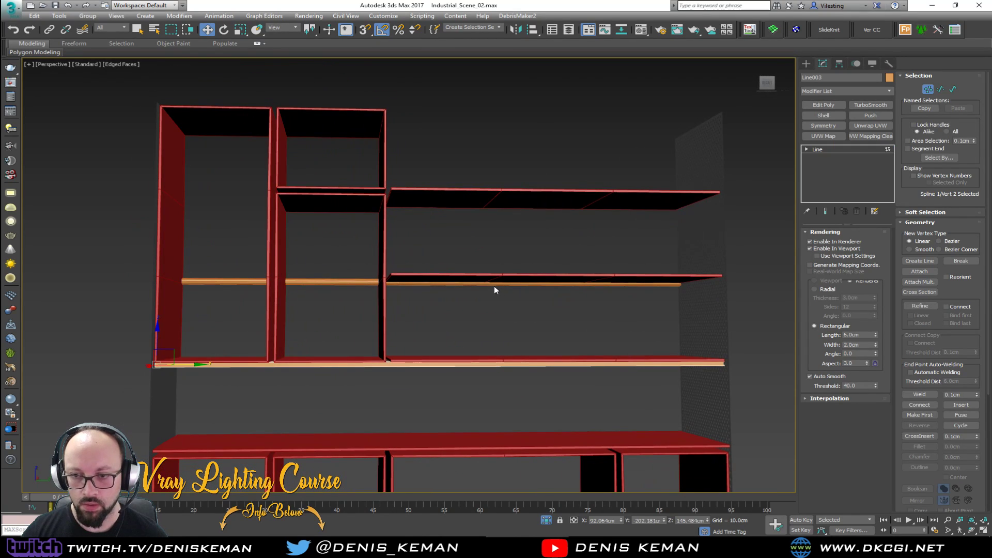
key("1")
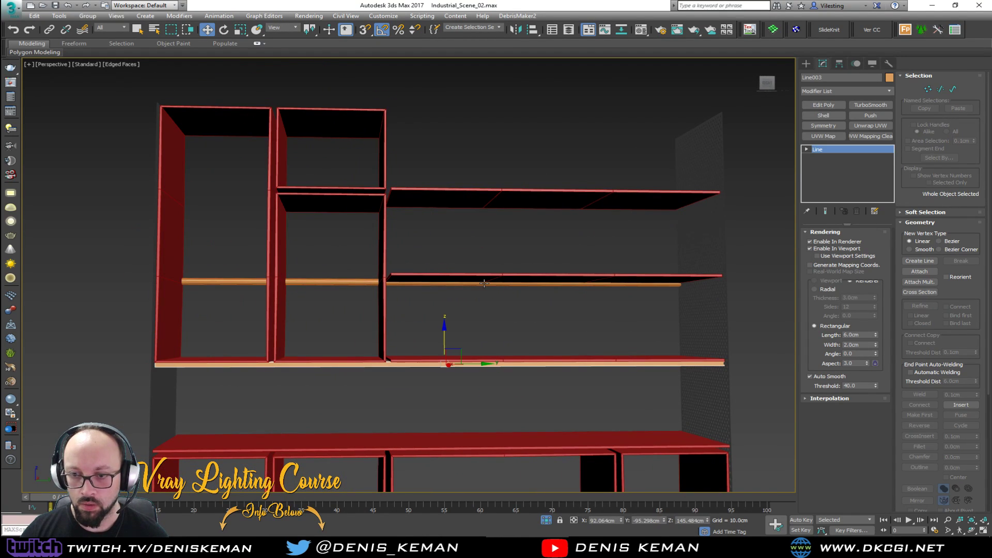
Delete the round rod behind the middle open shelf
left_click(484, 283)
key("Delete")
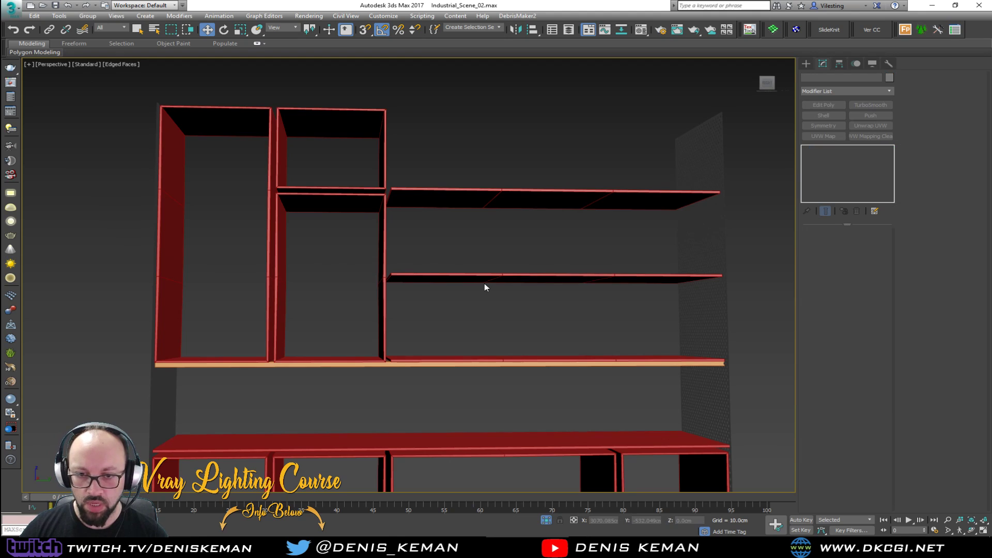
Clone the rectangular bar as a single copy about 37 cm back along X, under the lowest shelf's rear edge
middle_click_drag(469, 361, 427, 306, "alt")
left_click(429, 307)
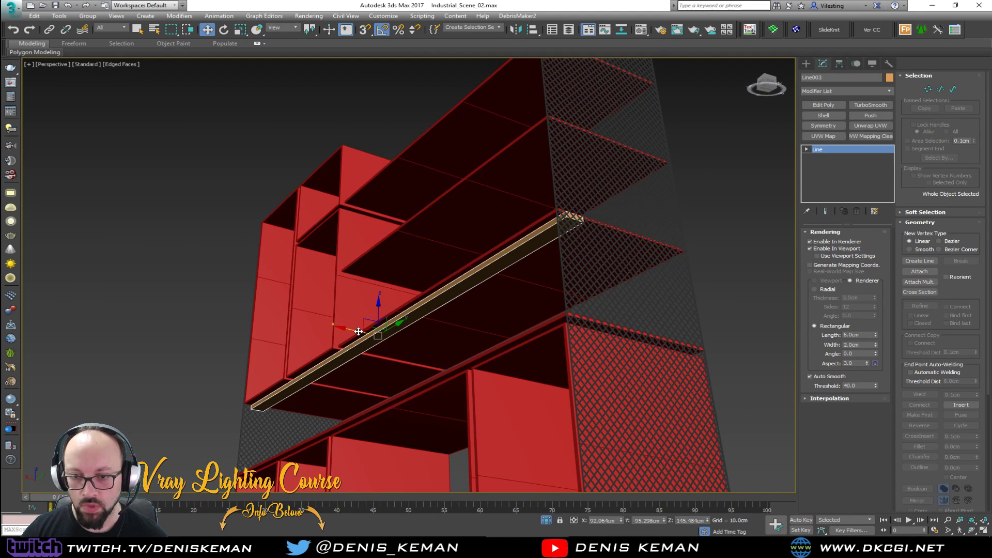
mouse_move(394, 332)
left_mouse_down("shift")
mouse_move(460, 348)
mouse_move(443, 354)
left_mouse_up("shift")
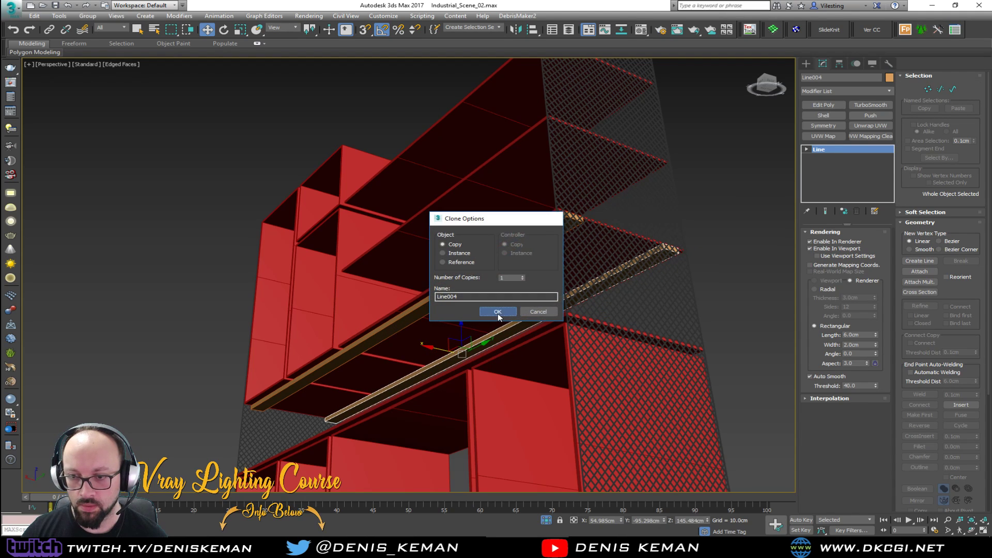
left_click(498, 312)
middle_click_drag(590, 273, 606, 290, "alt")
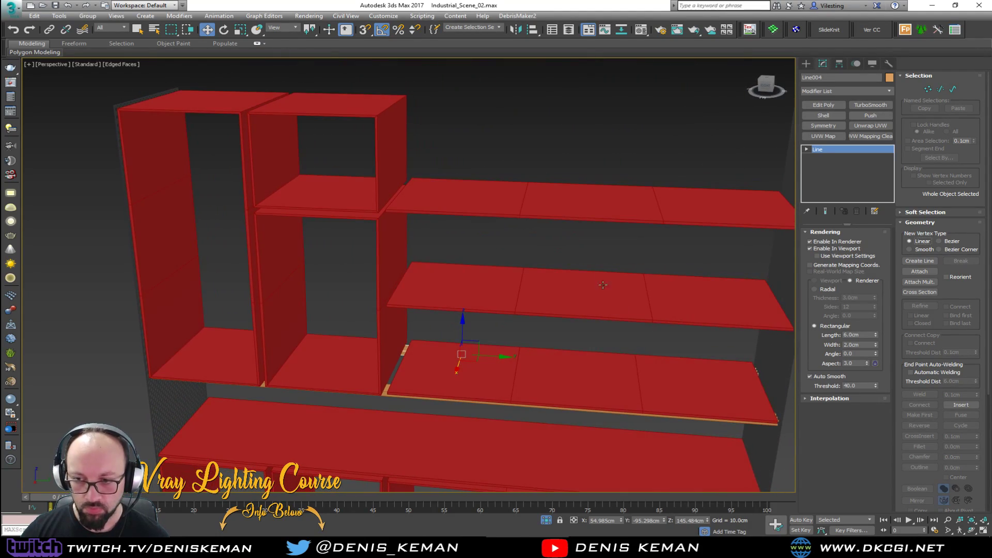
Clone the front rectangular bar as a copy rotated 90 degrees into a vertical bar
left_click(591, 253)
middle_click_drag(591, 253, 544, 219)
scroll(502, 248, "down", 5)
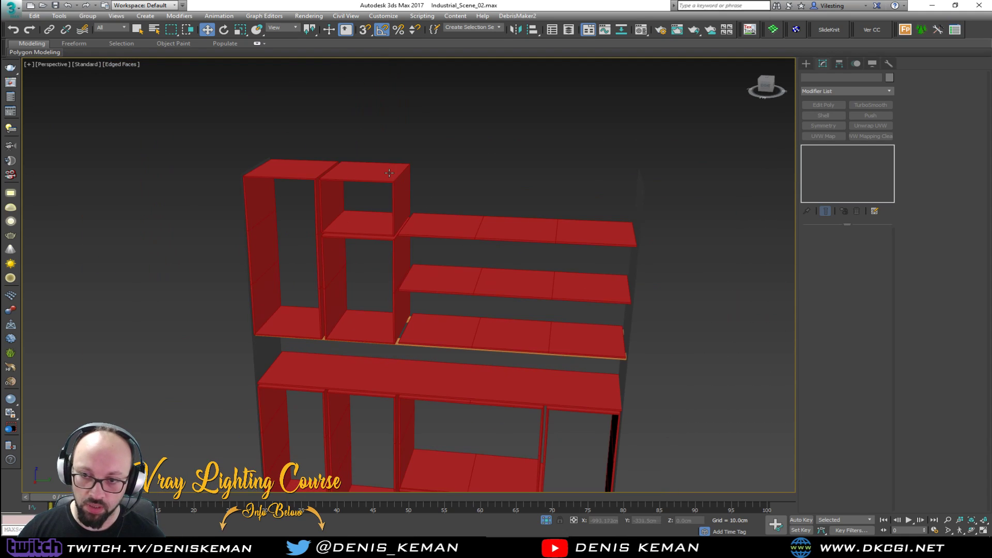
middle_click_drag(629, 372, 586, 346, "alt")
mouse_move(627, 347)
middle_mouse_down("alt")
mouse_move(658, 347)
mouse_move(634, 338)
middle_mouse_up("alt")
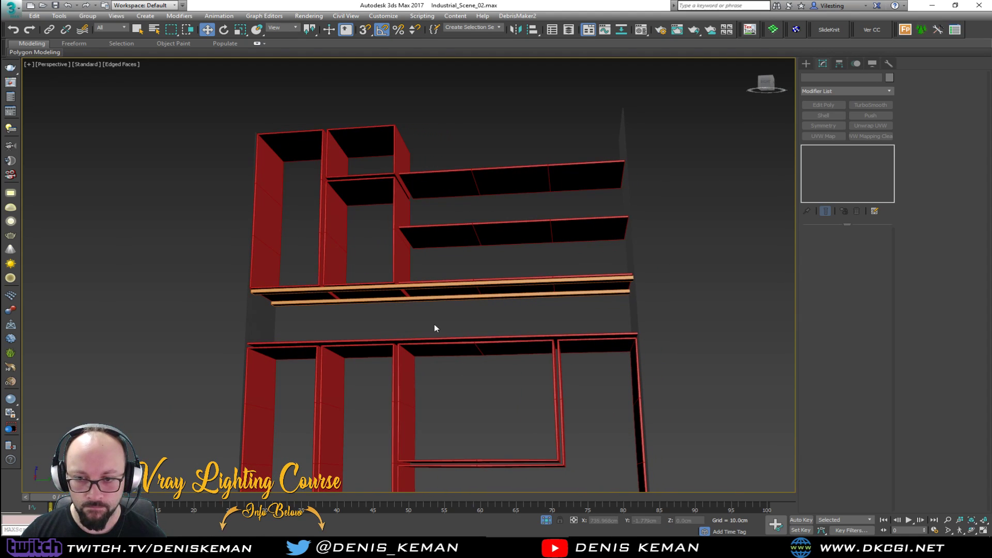
left_click(442, 285)
key("e")
left_click_drag(469, 282, 469, 320, "shift")
left_click(497, 310)
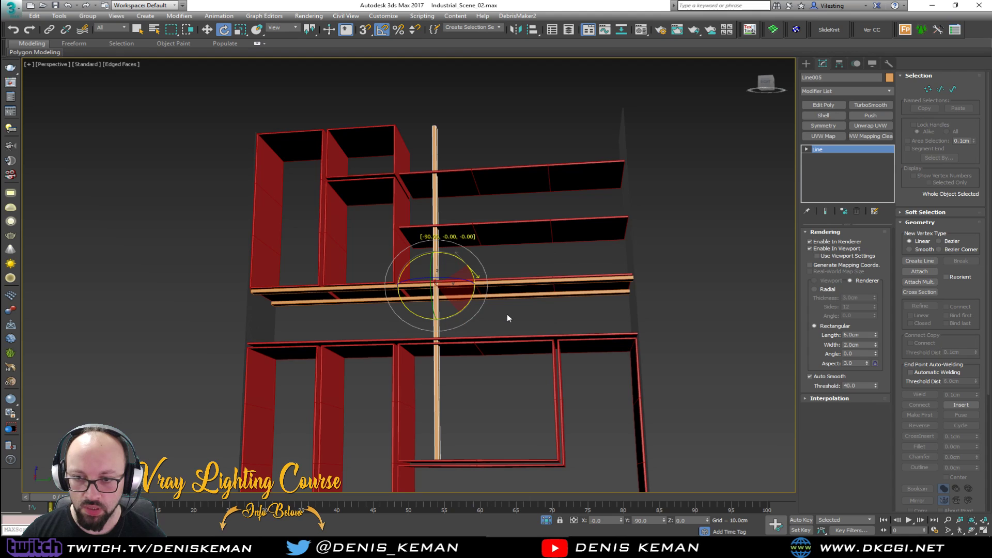
Move the vertical bar about 22 cm horizontally in the Left view to the gap between the boxes and open shelves
middle_click_drag(498, 288, 513, 320, "alt")
key("w")
key("alt+w")
right_click(556, 197)
right_click(234, 416)
key("alt+w")
scroll(360, 363, "up", 5)
left_click_drag(380, 277, 460, 279)
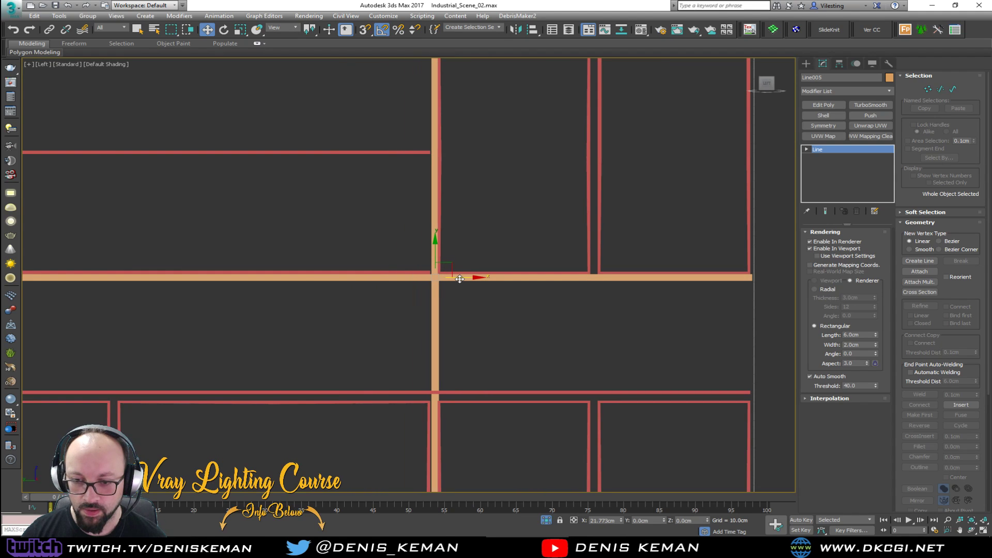
Lower the vertical bar's upper end vertex in the Left view so the bar stops just under the wide middle shelf
scroll(452, 263, "down", 6)
left_click_drag(444, 244, 440, 272)
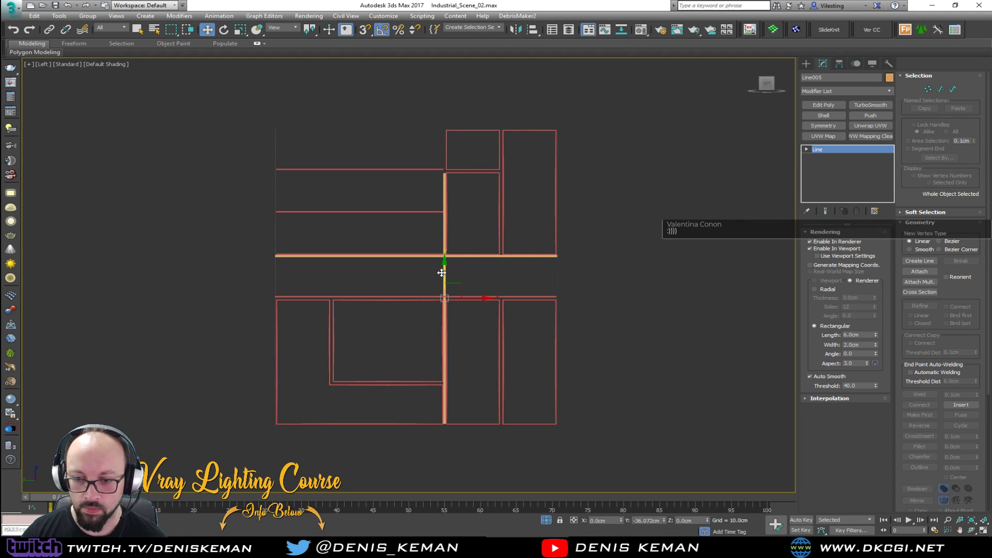
key("1")
left_click_drag(472, 150, 445, 287)
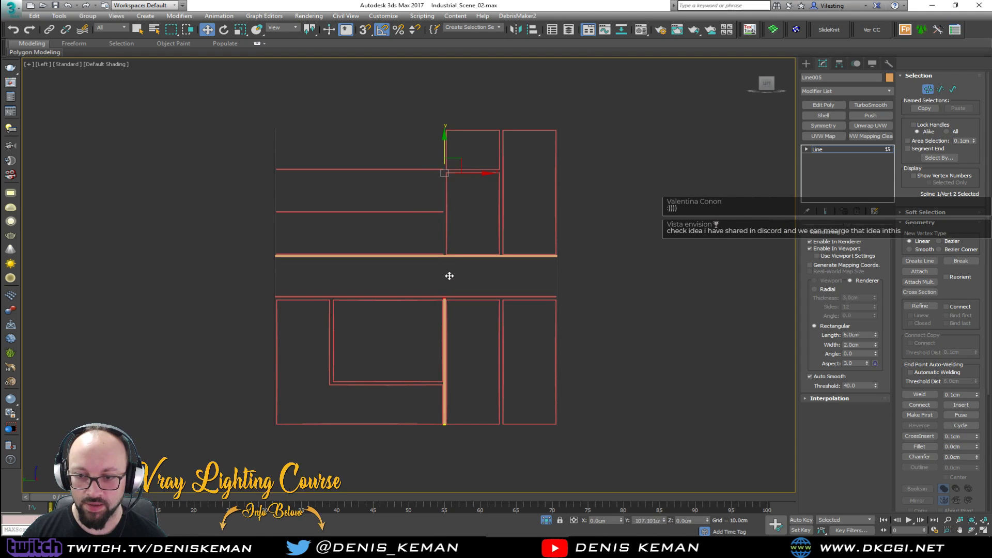
Move the shortened vertical bar about 4 cm forward along X in the Perspective view, to the front edge of the lower boxes
key("alt+w")
right_click(523, 398)
key("z")
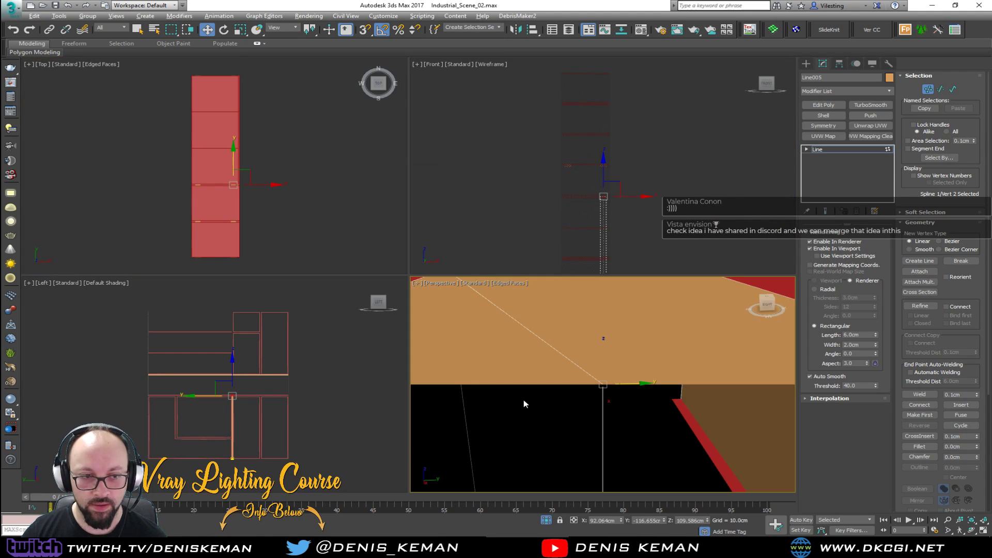
key("alt+w")
scroll(480, 355, "down", 3)
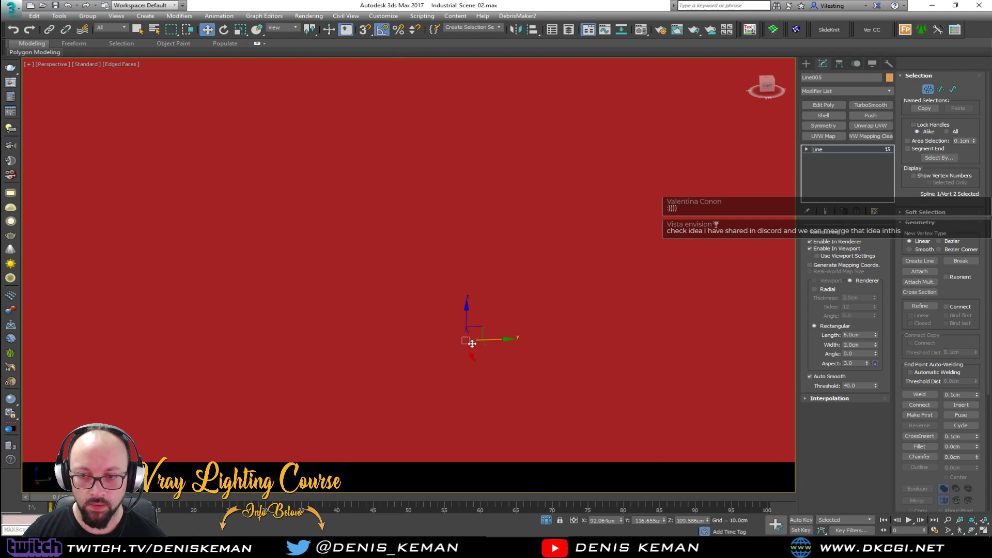
middle_click_drag(472, 341, 370, 355, "alt")
scroll(443, 349, "down", 5)
middle_click_drag(443, 348, 481, 267, "alt")
key("1")
scroll(445, 378, "up", 4)
scroll(470, 309, "down", 4)
left_click_drag(453, 196, 450, 200)
scroll(419, 236, "up", 3)
middle_click_drag(418, 231, 455, 238, "alt")
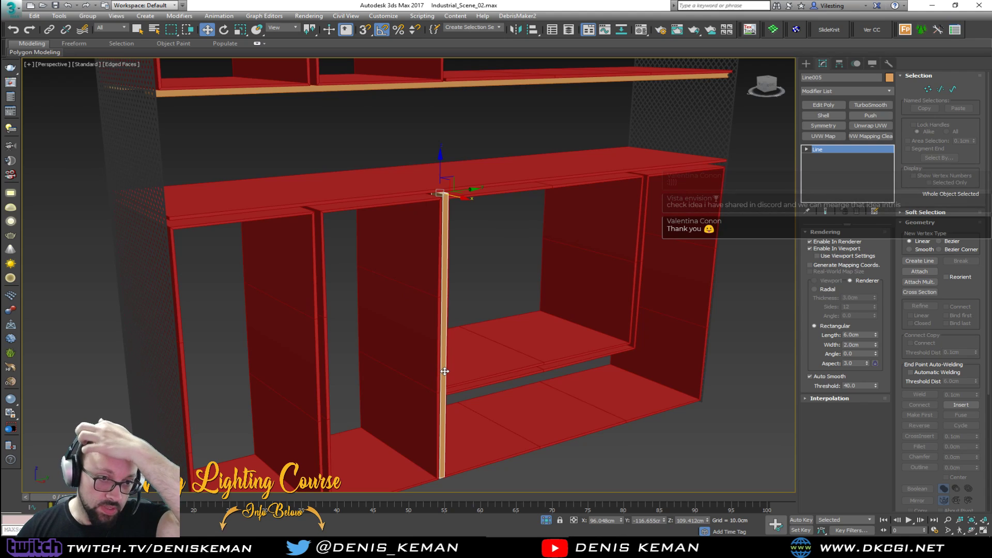
scroll(444, 371, "up", 5)
Switch to Discord and examine the shared shelf and loft reference images in the streaming_related channel, enlarging the industrial loft photo
left_click(693, 548)
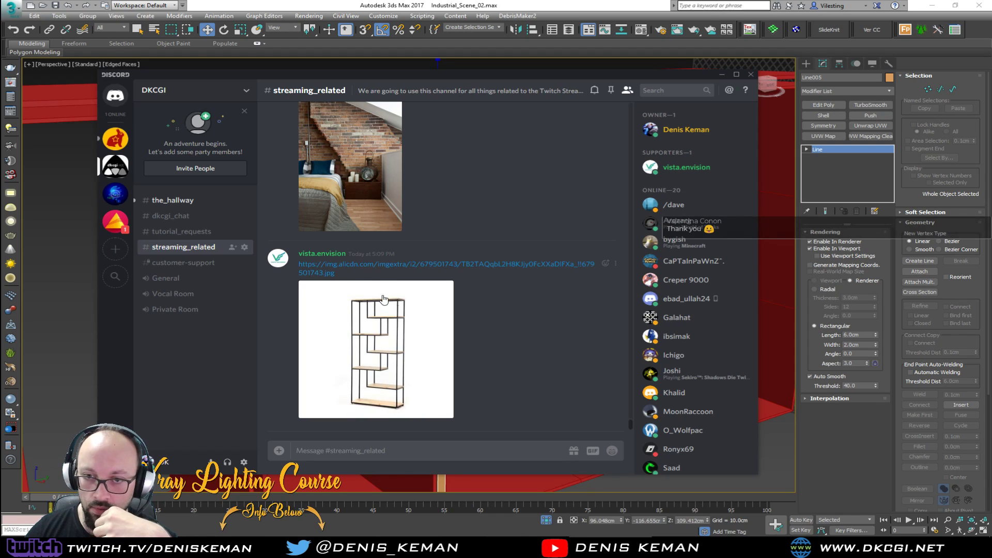
scroll(475, 342, "up", 5)
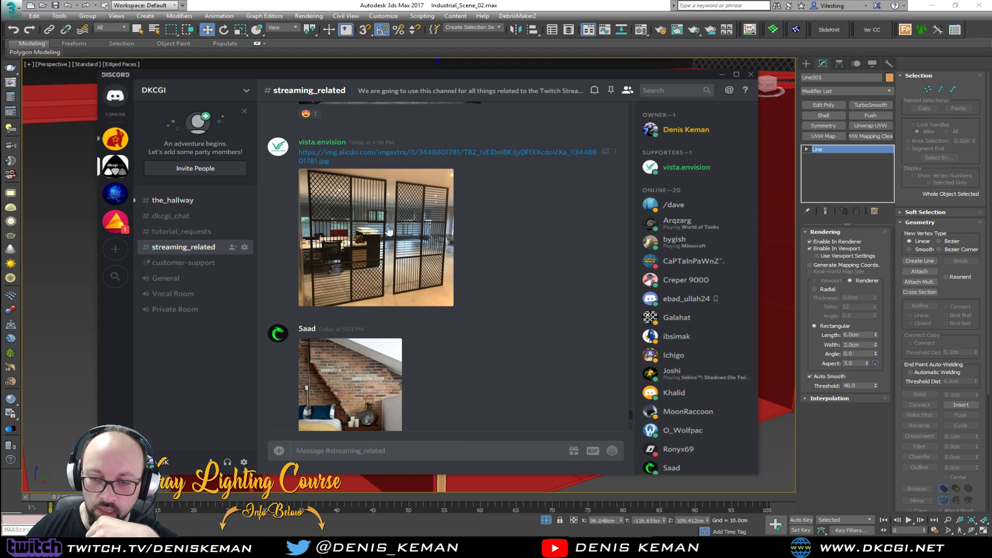
scroll(446, 273, "up", 4)
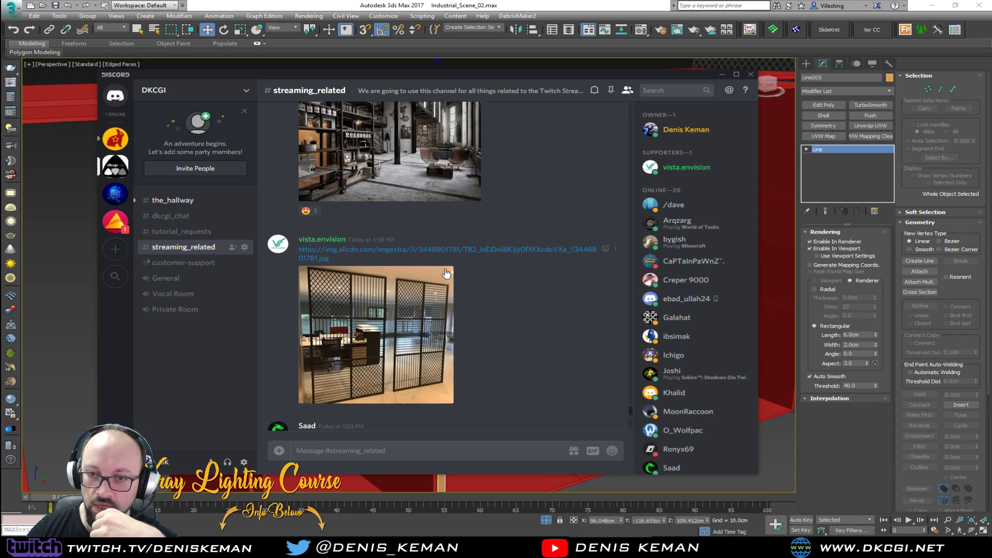
scroll(446, 273, "up", 1)
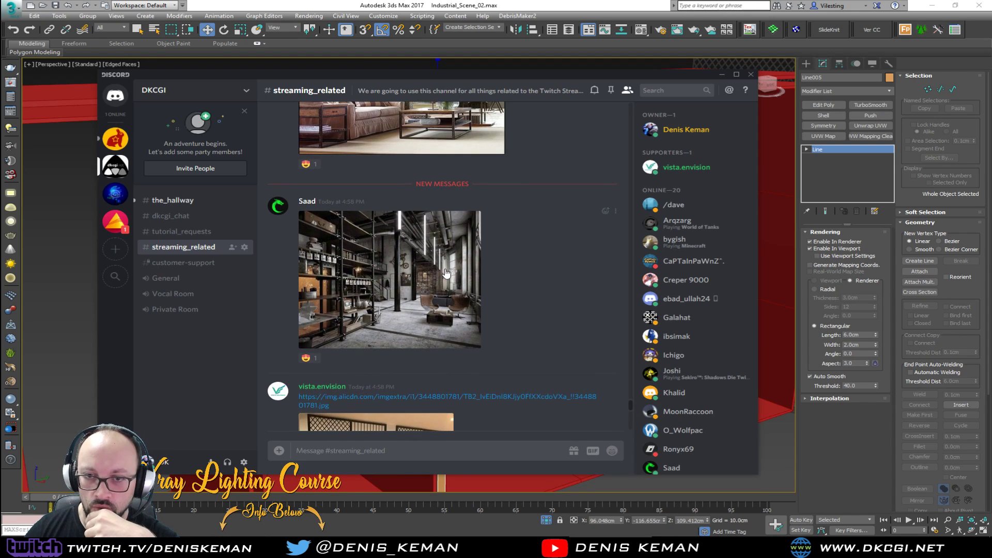
left_click(416, 279)
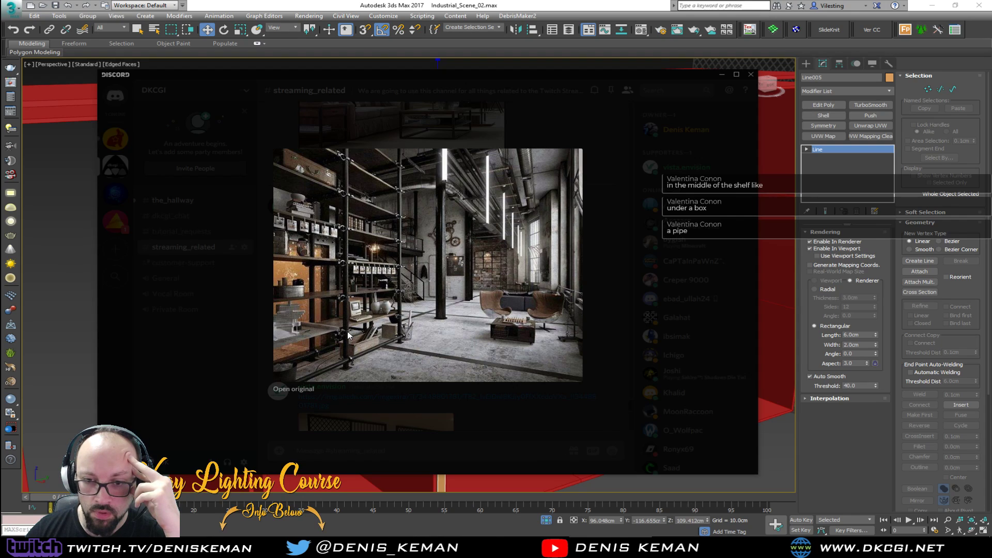
right_click(403, 294)
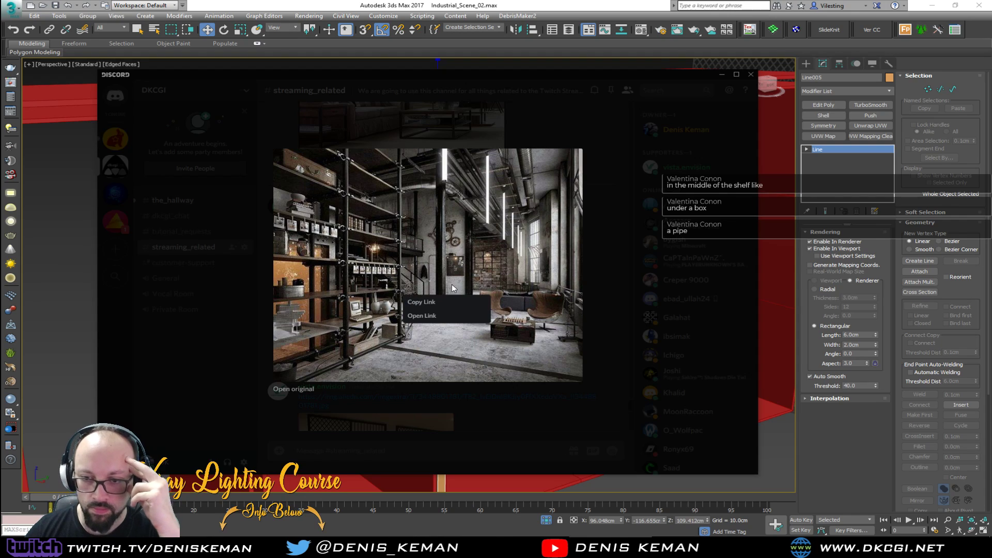
left_click(442, 317)
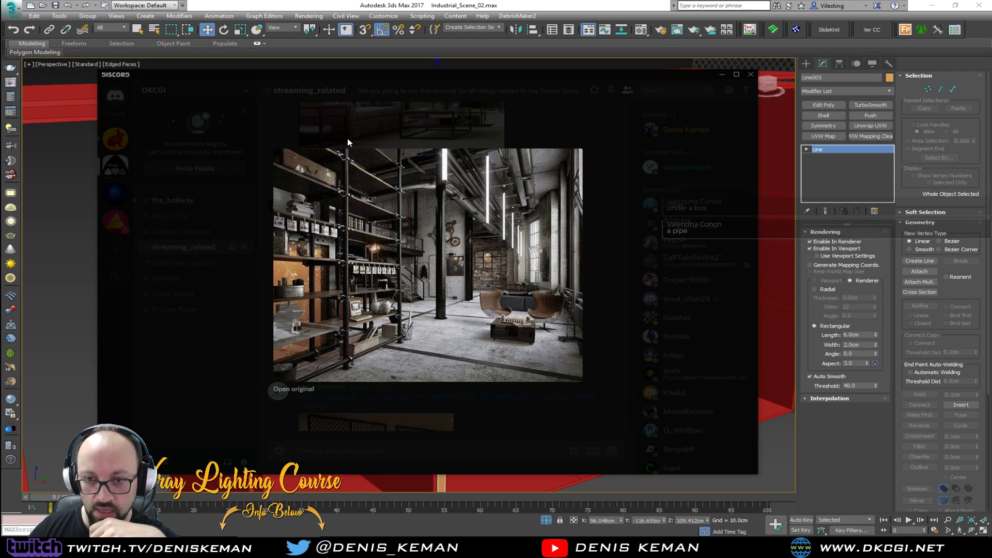
left_click(226, 232)
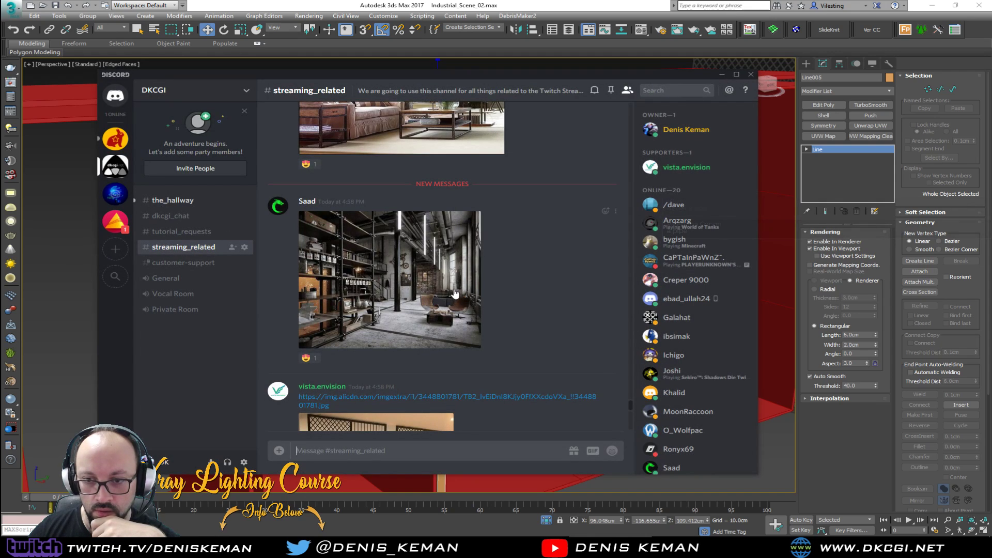
left_click(354, 296)
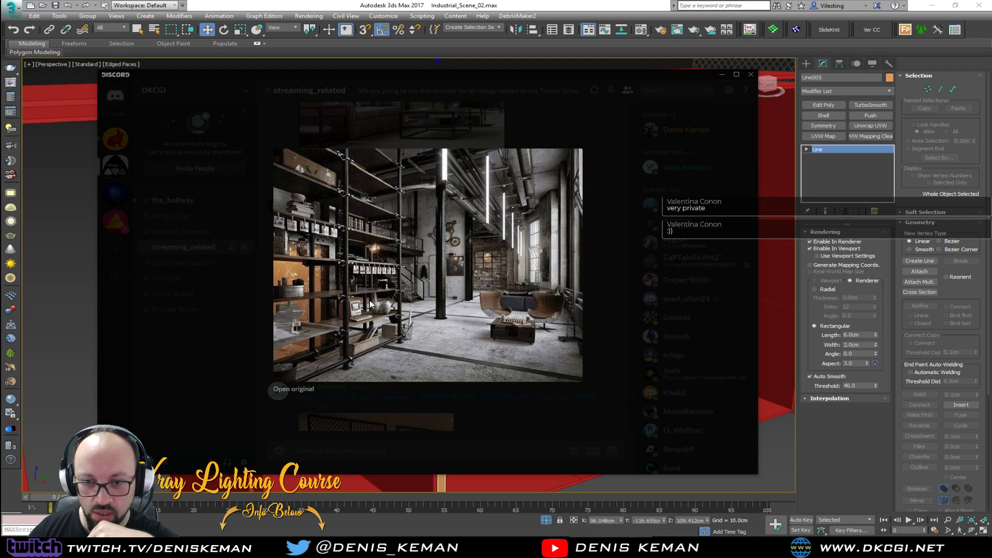
left_click(466, 425)
scroll(469, 356, "up", 3)
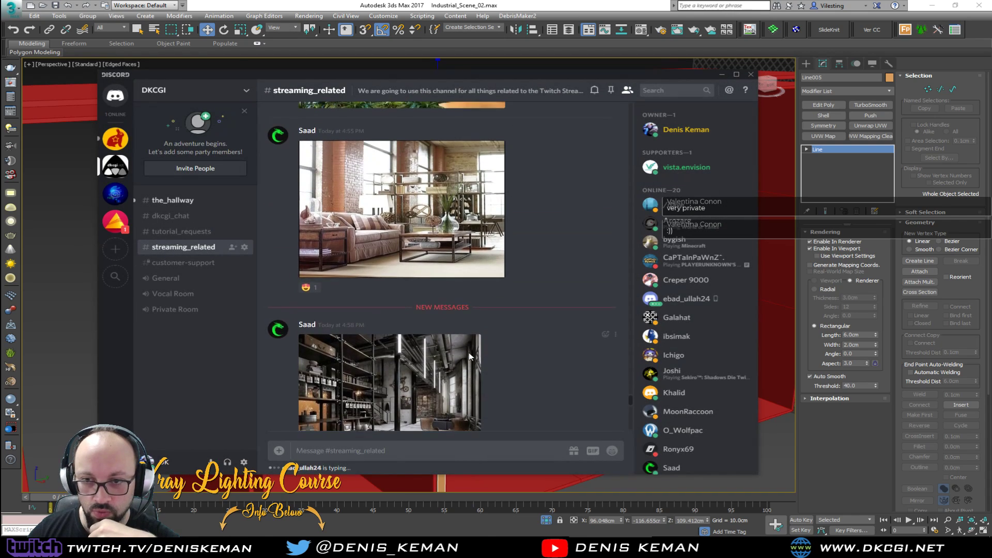
scroll(469, 357, "down", 5)
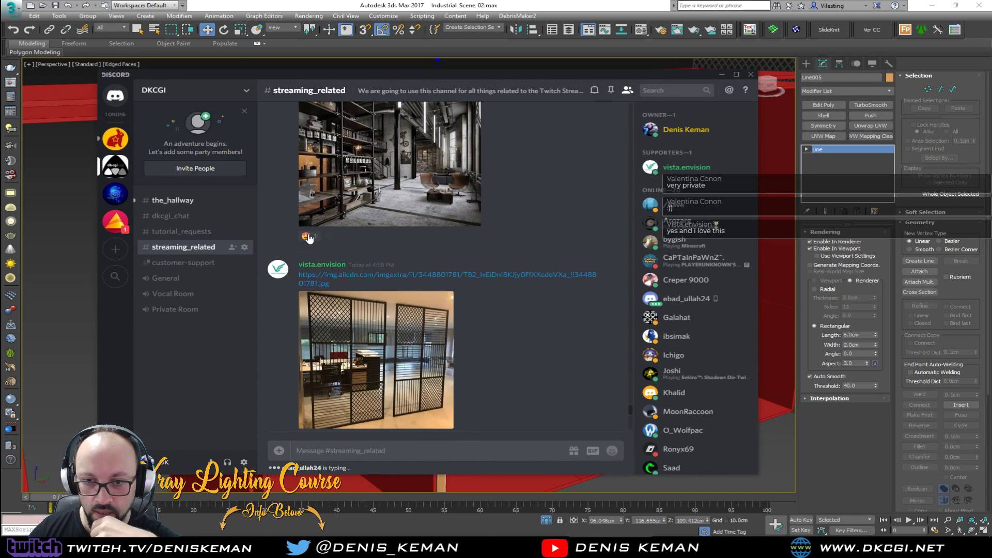
scroll(446, 215, "up", 2)
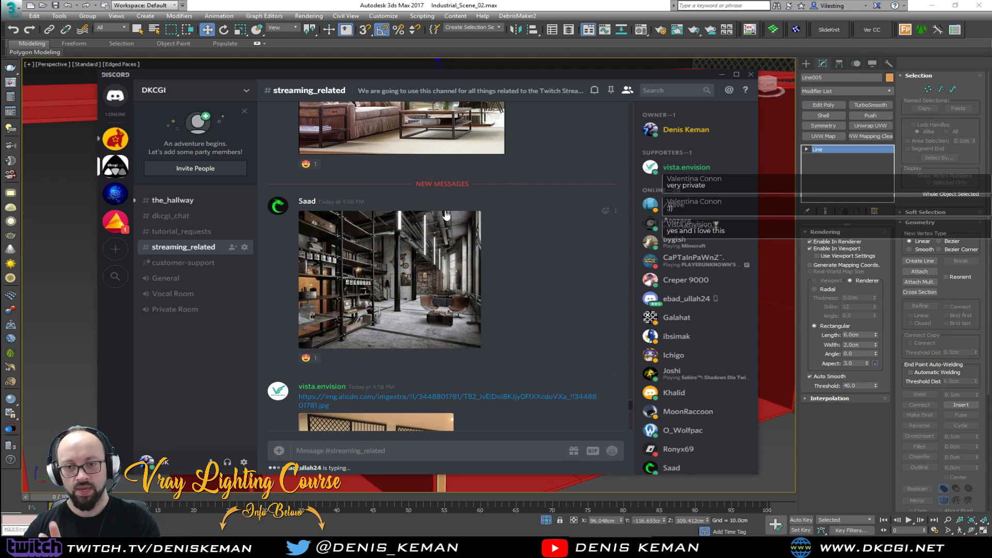
Switch back to 3ds Max, select the whole shelf unit, end isolation and delete the unit from the scene
left_click(69, 290)
scroll(251, 290, "down", 10)
middle_click_drag(251, 290, 336, 289, "alt")
key("ctrl+a")
right_click(392, 305)
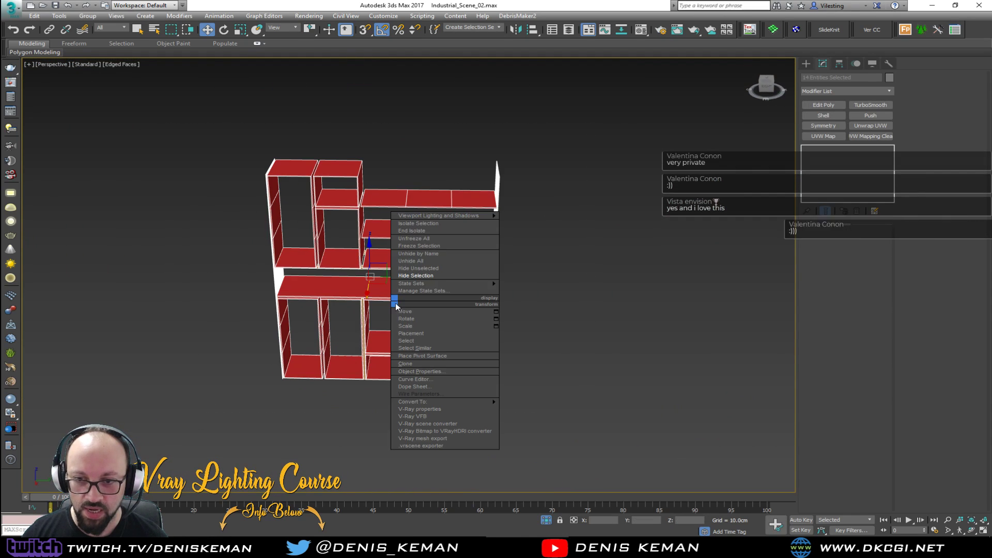
left_click(447, 234)
middle_click_drag(447, 233, 413, 241, "alt")
key("Delete")
middle_click_drag(394, 287, 346, 293, "alt")
key("ctrl+z")
key("Delete")
Create a box about 212 cm long, 55 cm wide and 258 cm high on the floor near the foot of the bed
left_click(806, 63)
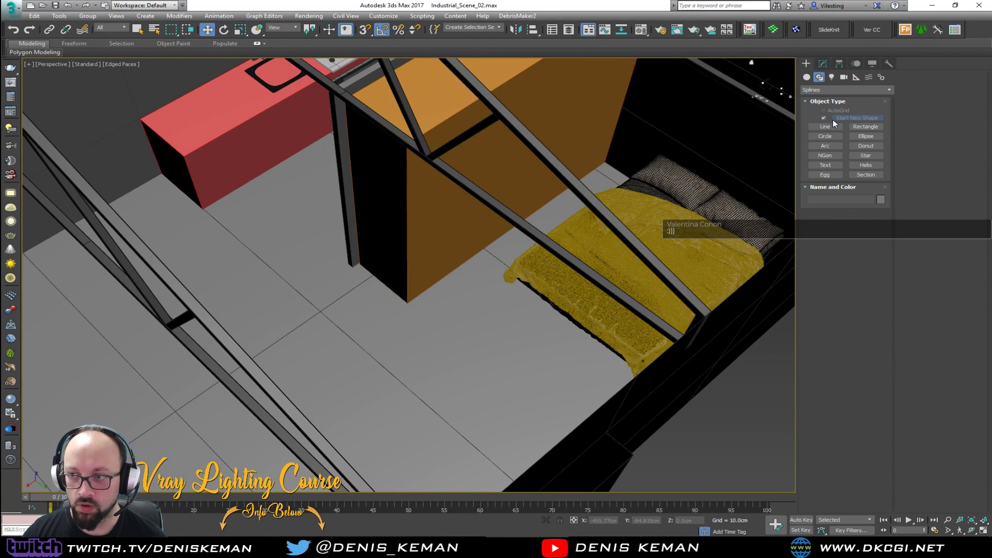
left_click(806, 77)
left_click(825, 119)
key("s")
left_click_drag(351, 269, 467, 439)
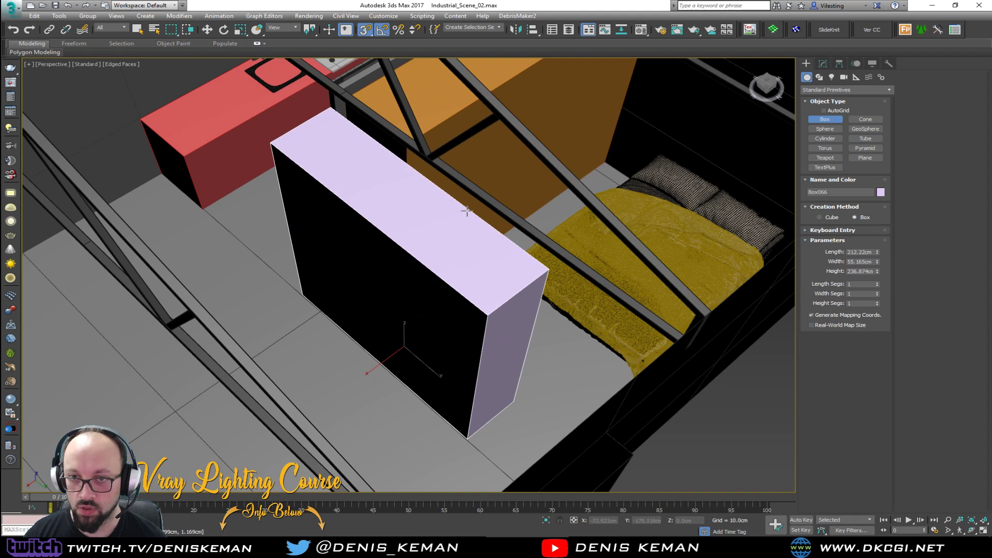
left_click(470, 193)
key("w")
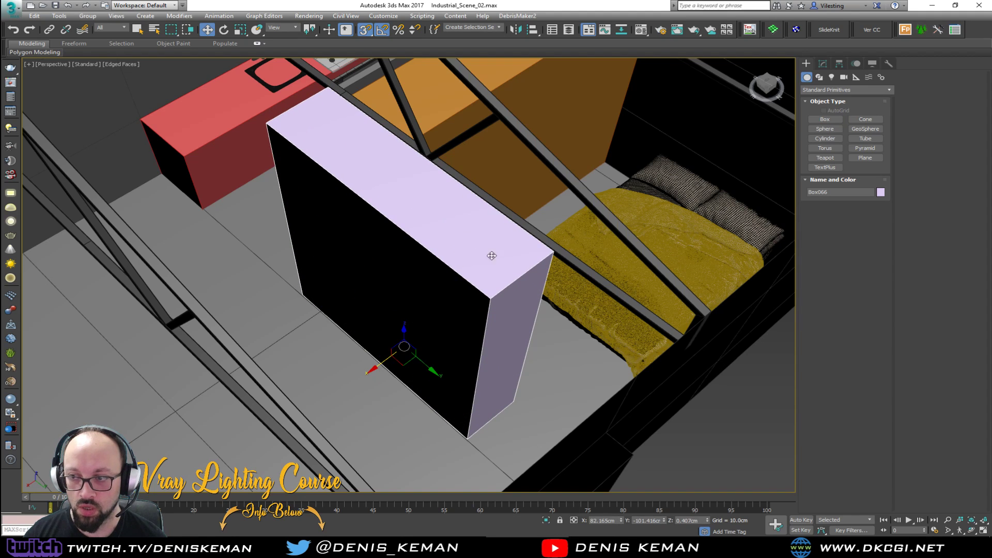
middle_click_drag(454, 265, 429, 233, "alt")
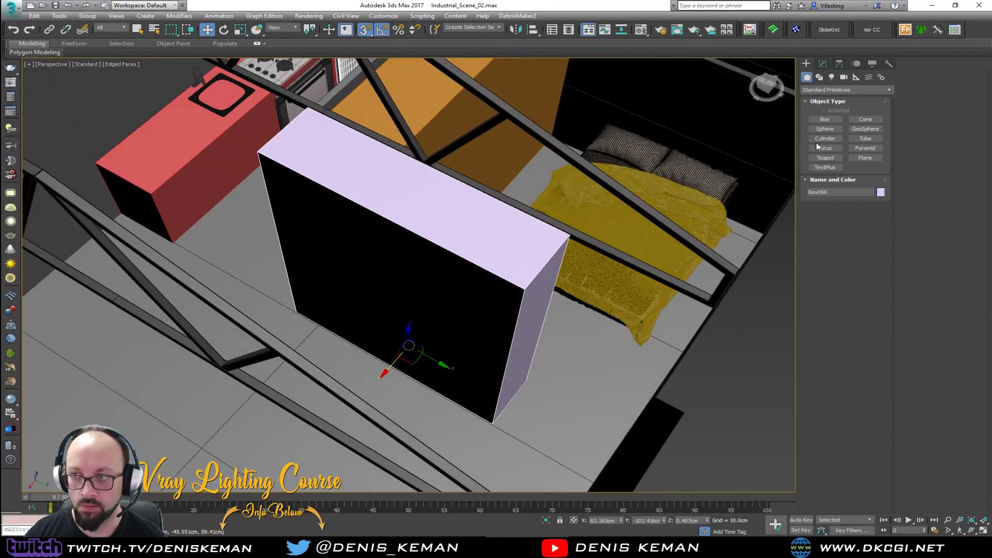
Set the box's length to 200 cm, width to 55 cm and height to 255 cm
left_click(822, 63)
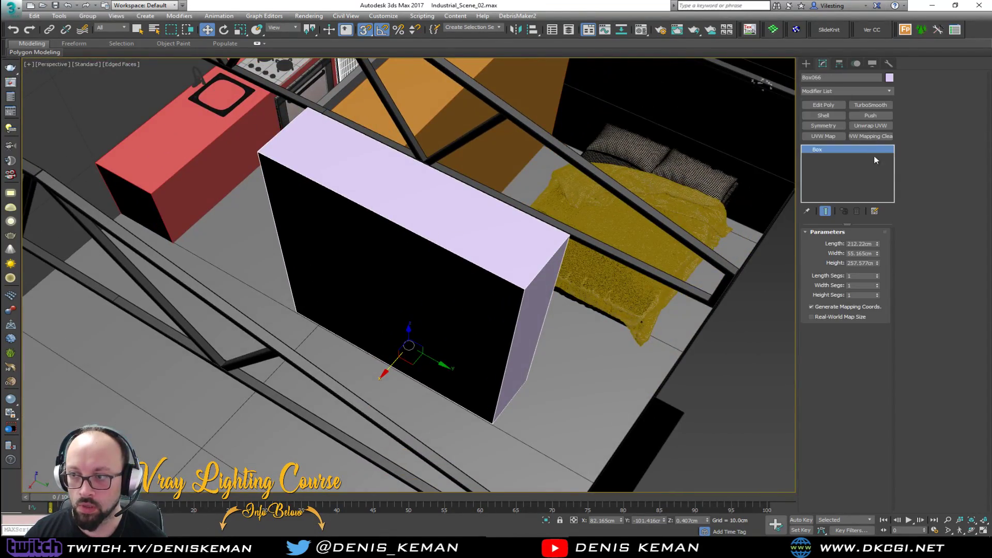
double_click(850, 243)
type("200")
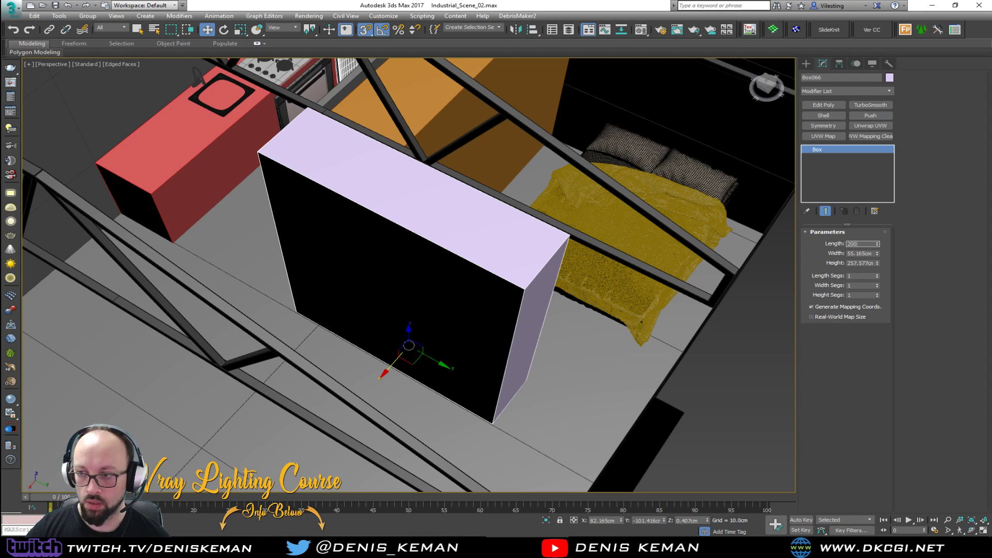
key("Tab")
type("55")
key("Tab")
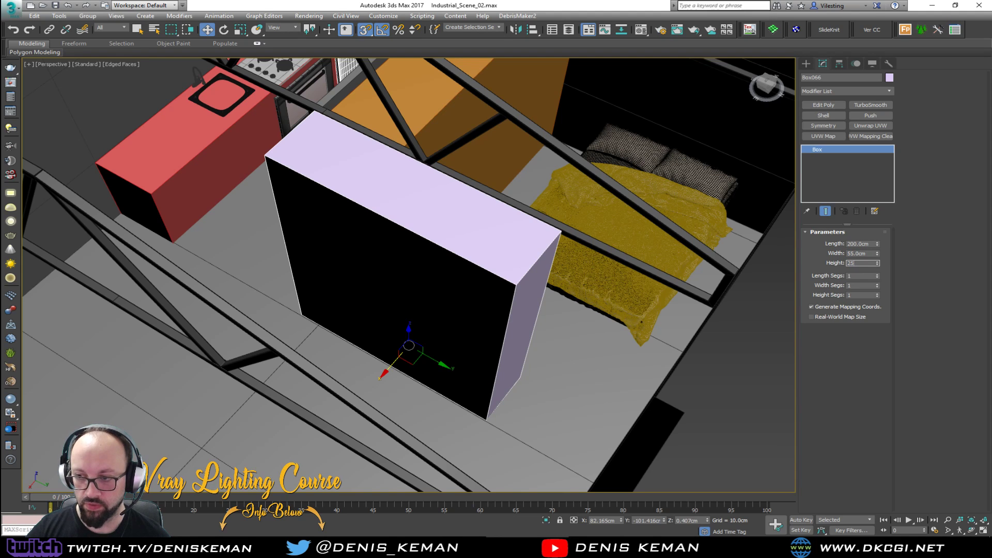
type("255")
key("Return")
Move the box about 6 cm along Y with snapping so its end lines up with the thin wall beside the orange block
middle_click_drag(401, 250, 459, 206, "alt")
scroll(458, 207, "down", 10)
scroll(305, 200, "up", 5)
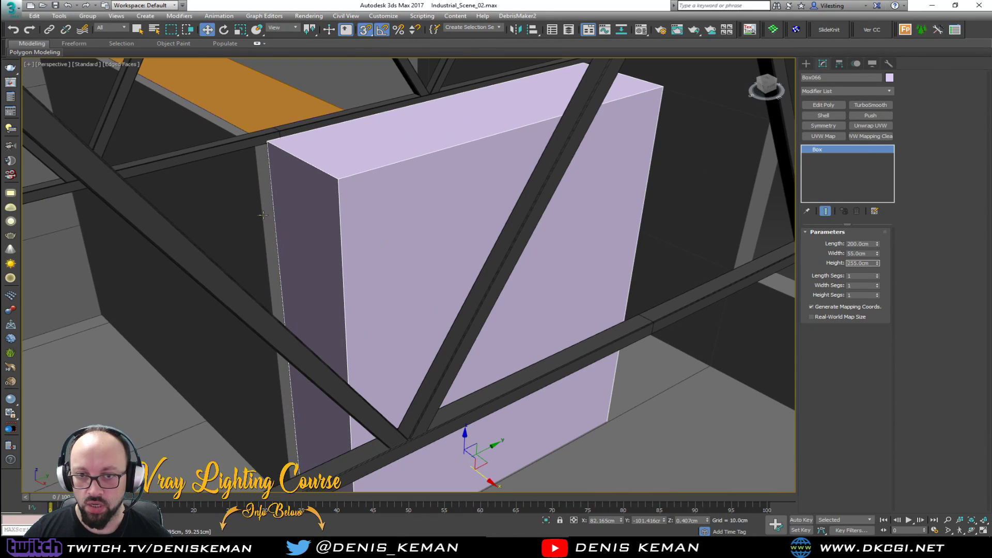
middle_click_drag(305, 200, 331, 240, "alt")
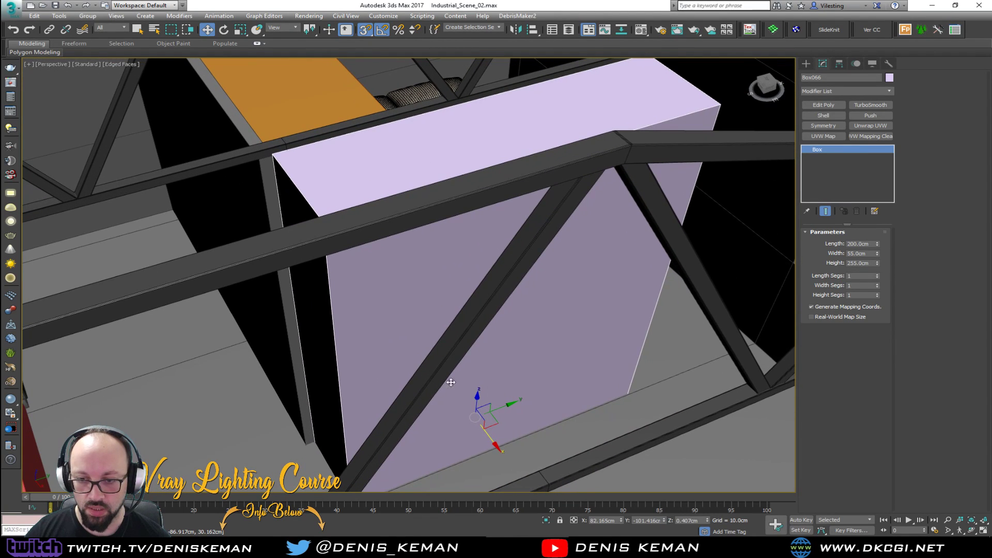
middle_click_drag(467, 394, 458, 330, "alt")
scroll(457, 330, "down", 5)
scroll(495, 390, "up", 2)
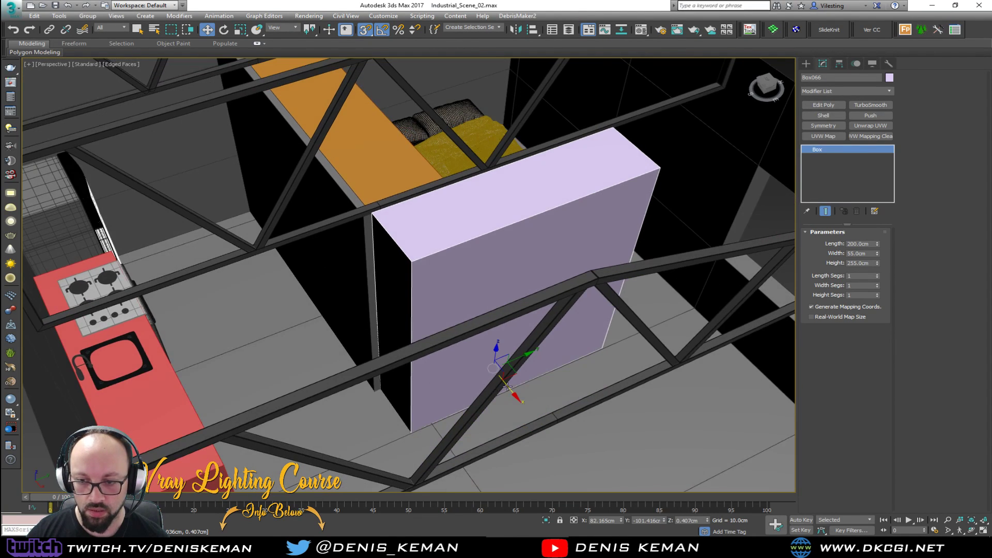
scroll(520, 361, "down", 3)
scroll(498, 352, "up", 3)
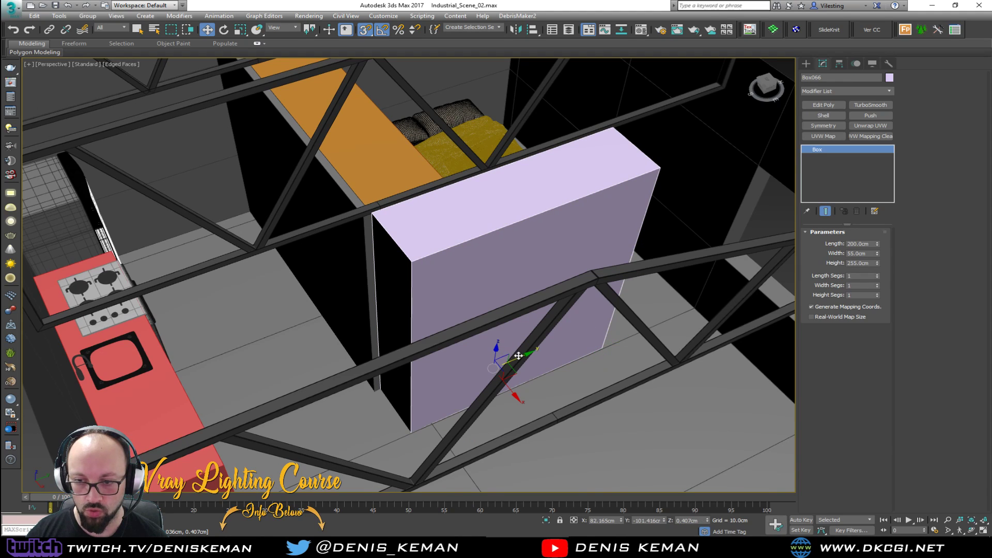
key("s")
key("F3")
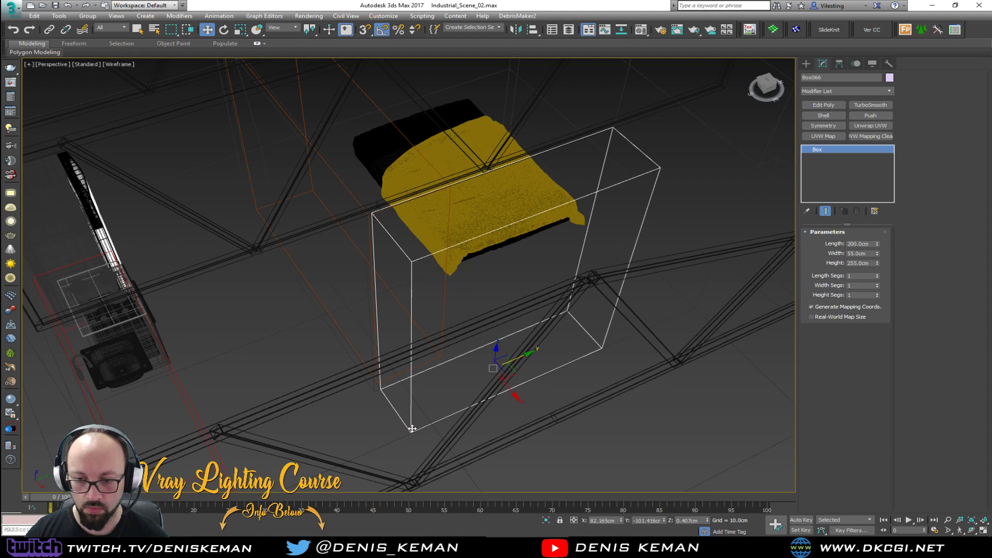
key("s")
left_click_drag(412, 430, 380, 391)
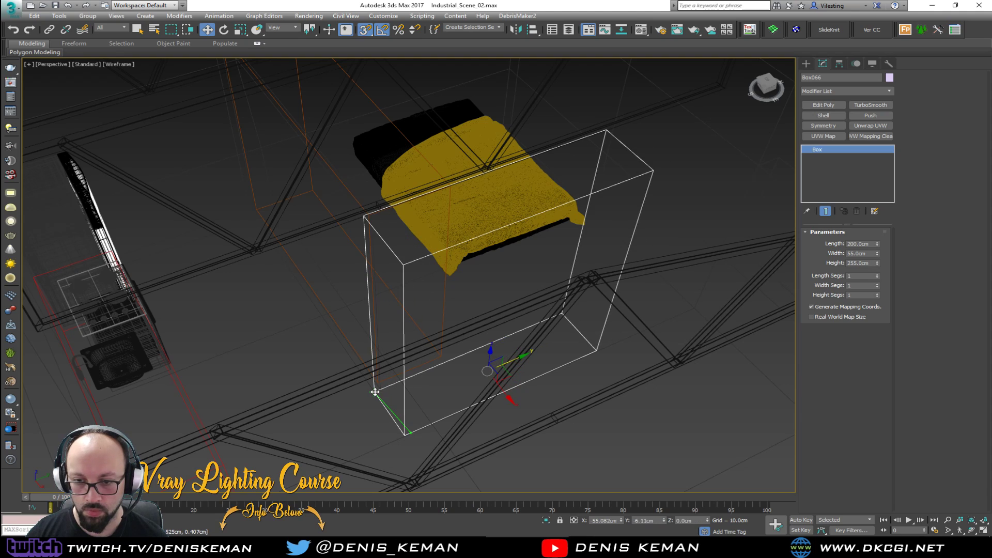
Add an Edit Poly modifier to the box and try to move the four vertices of its end nearest the bed along Y
key("F3")
scroll(375, 385, "up", 4)
middle_click_drag(365, 349, 708, 190, "alt")
left_click(823, 105)
key("1")
middle_click_drag(444, 219, 450, 222, "alt")
left_click_drag(448, 135, 337, 425)
left_click_drag(406, 291, 424, 299)
right_click(425, 299)
key("s")
middle_click_drag(424, 299, 376, 257)
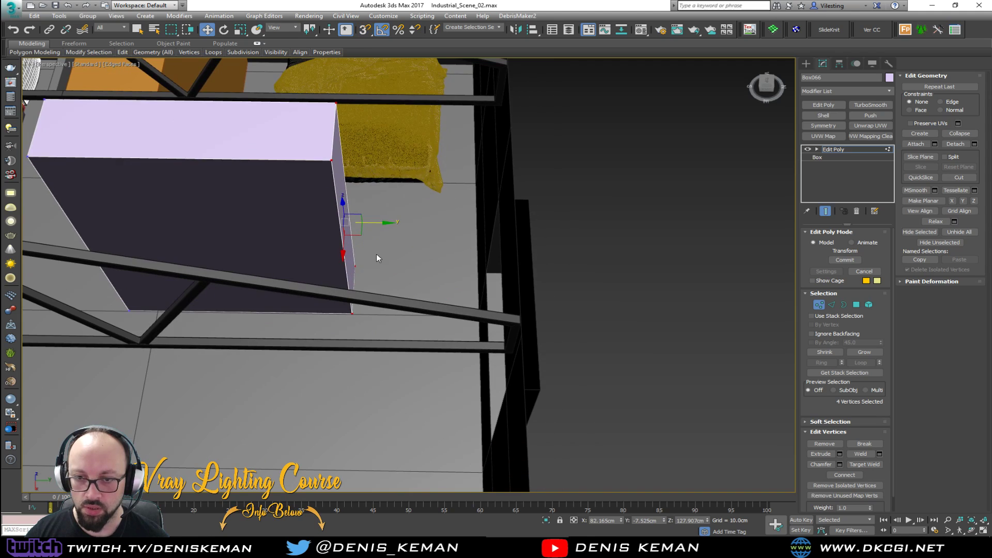
left_click(819, 304)
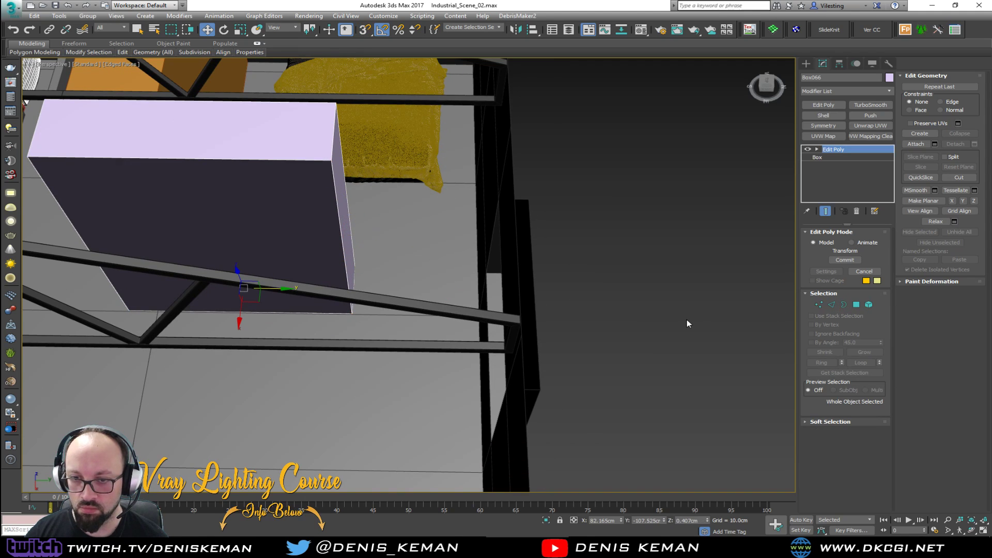
left_click(686, 319)
Rotate the human reference figure and place it in the gap between the box's end and the outer wall for scale
middle_click_drag(542, 317, 529, 226)
scroll(529, 226, "down", 3)
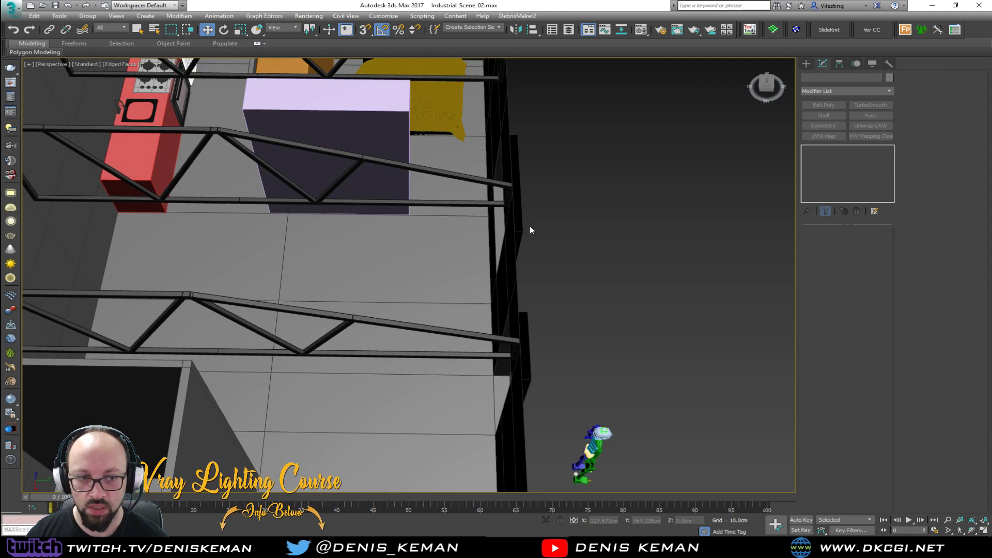
left_click(590, 449)
left_click(606, 469)
left_click(594, 462)
key("e")
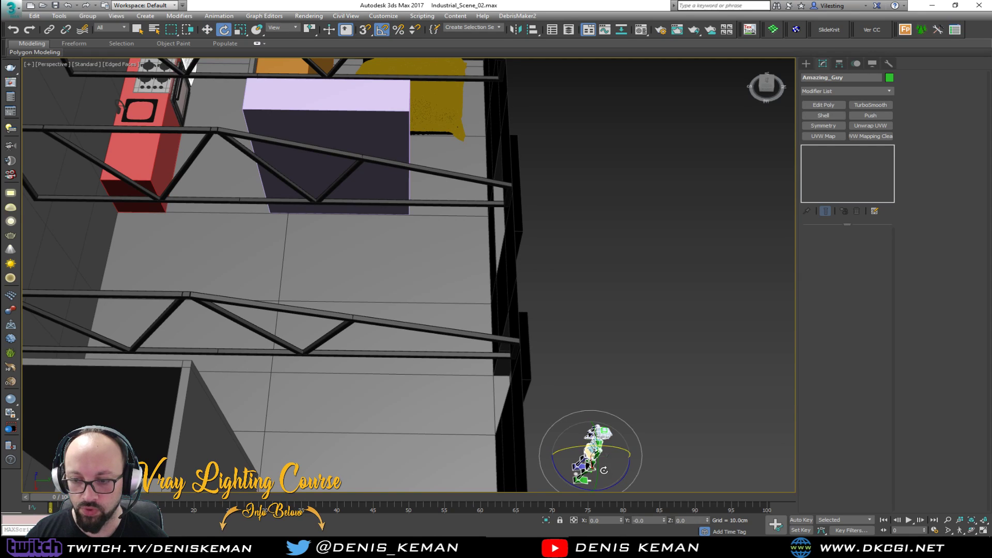
left_click_drag(619, 483, 472, 191)
key("w")
middle_click_drag(444, 208, 261, 203, "alt")
middle_click_drag(322, 237, 339, 249, "alt")
left_click_drag(338, 250, 324, 269)
Move the four end vertices of the box along Y toward the human figure to lengthen the box
left_click(503, 300)
middle_click_drag(509, 281, 464, 254, "alt")
key("1")
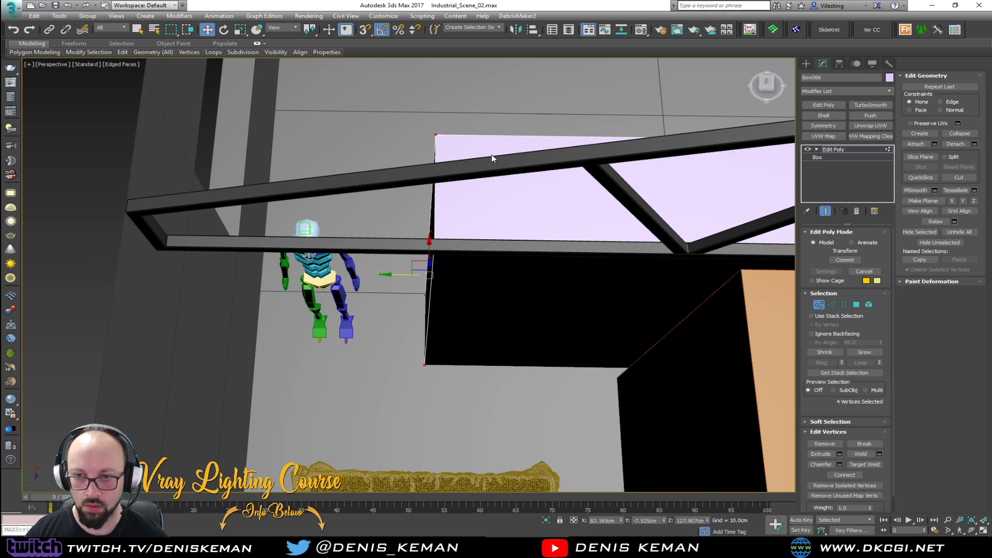
key("F3")
key("F3")
left_click_drag(398, 282, 367, 282)
key("1")
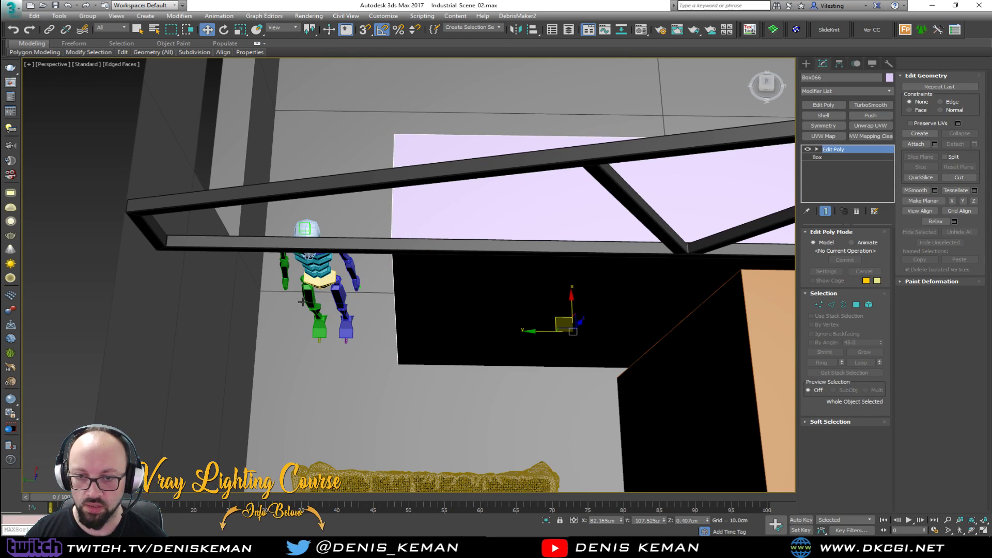
Move the human reference figure out of the gap beside the box
left_click(320, 278)
key("z")
scroll(444, 338, "down", 8)
middle_click_drag(390, 315, 473, 333)
left_click_drag(429, 354, 221, 391)
left_click(233, 418)
middle_click_drag(232, 418, 509, 241, "alt")
Examine the lengthened box's proportions and placement in relation to the kitchen, the bed and the outer wall
left_click(489, 258)
key("z")
middle_click_drag(274, 153, 308, 231)
scroll(456, 231, "down", 5)
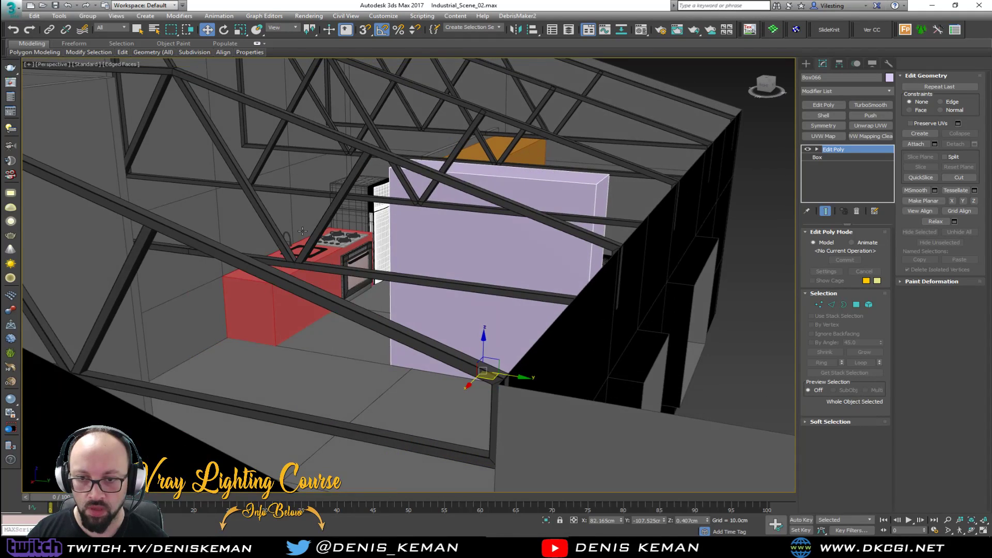
scroll(308, 231, "up", 8)
scroll(353, 296, "up", 2)
mouse_move(352, 296)
middle_mouse_down("alt")
mouse_move(363, 277)
mouse_move(480, 255)
mouse_move(432, 304)
mouse_move(460, 192)
mouse_move(470, 234)
middle_mouse_up("alt")
scroll(416, 275, "down", 2)
left_click(520, 235)
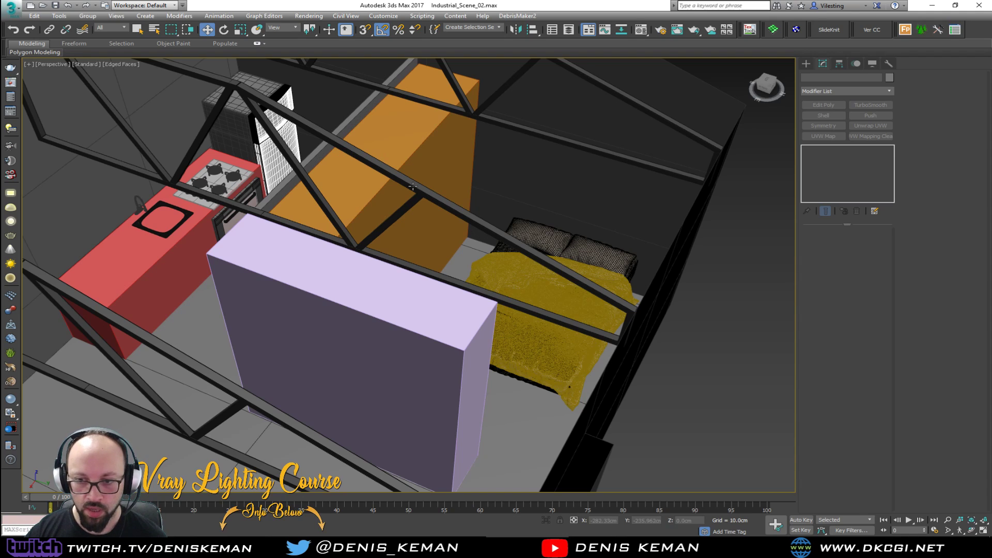
Isolate the box and show its broad side in a maximized Left view
left_click(809, 66)
left_click(420, 384)
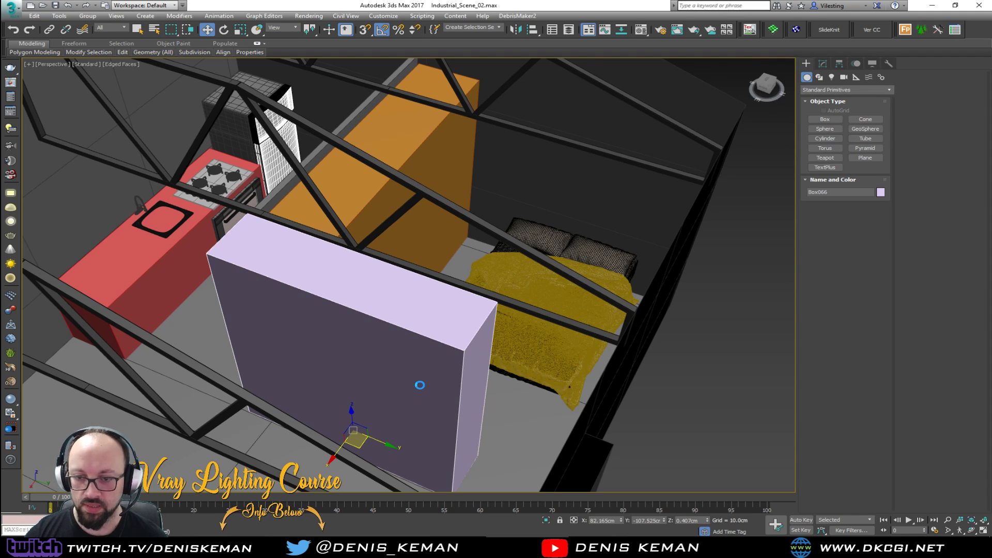
key("alt+q")
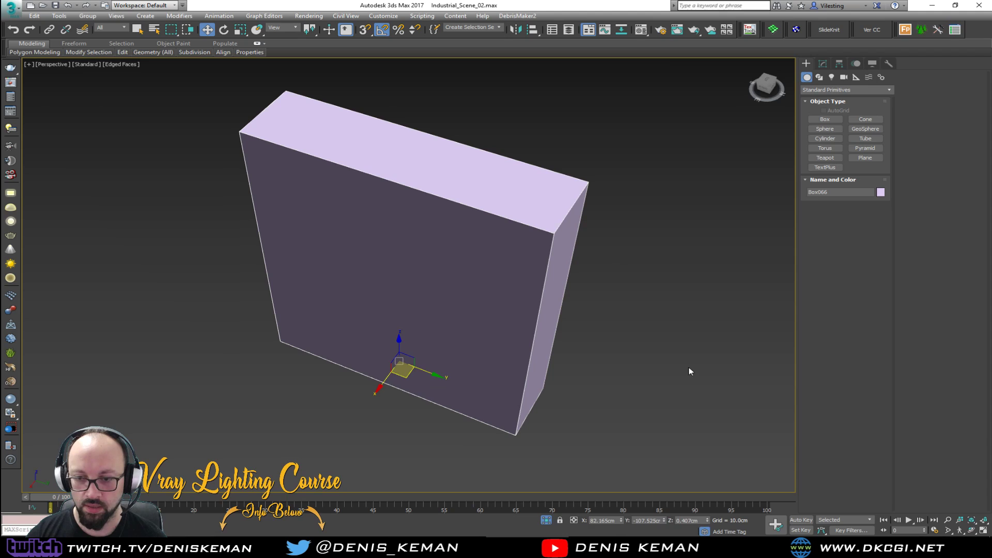
key("alt+w")
left_click(362, 217)
scroll(270, 376, "up", 1)
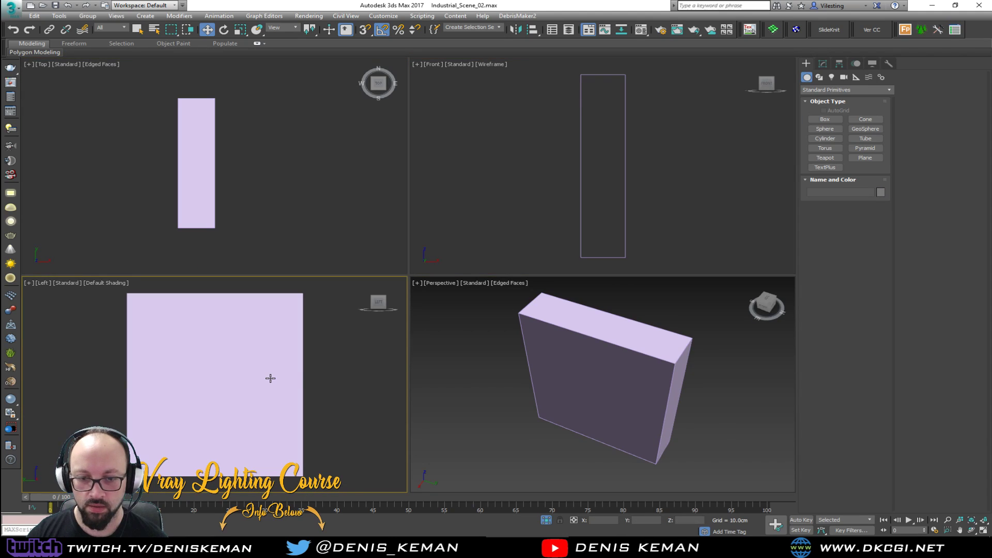
key("alt+w")
Draw a straight vertical line down the box's end edge, snapped to the upper corner, and render it as Radial
left_click(823, 64)
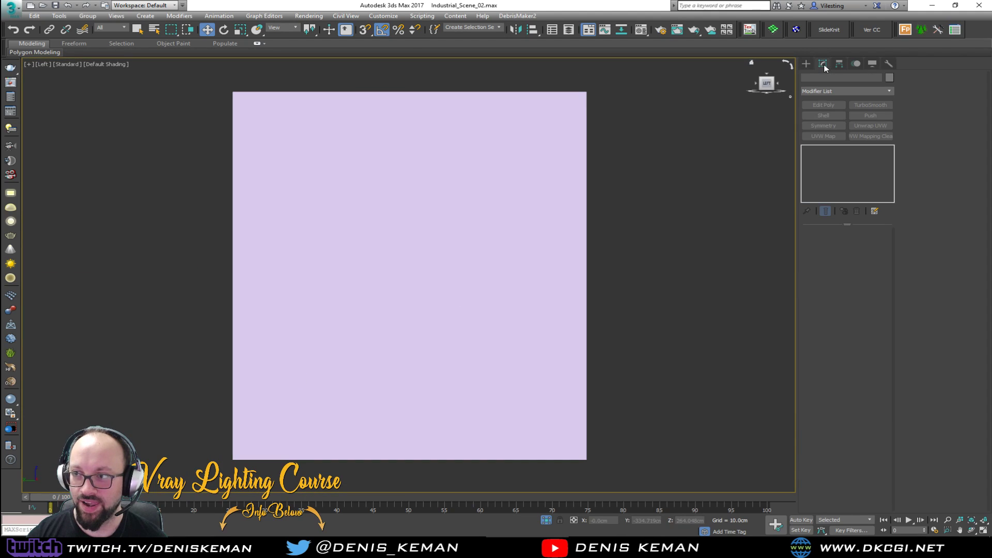
left_click(806, 64)
left_click(818, 77)
left_click(825, 126)
key("s")
left_click(586, 92)
left_click(604, 453)
right_click(659, 392)
left_click(814, 271)
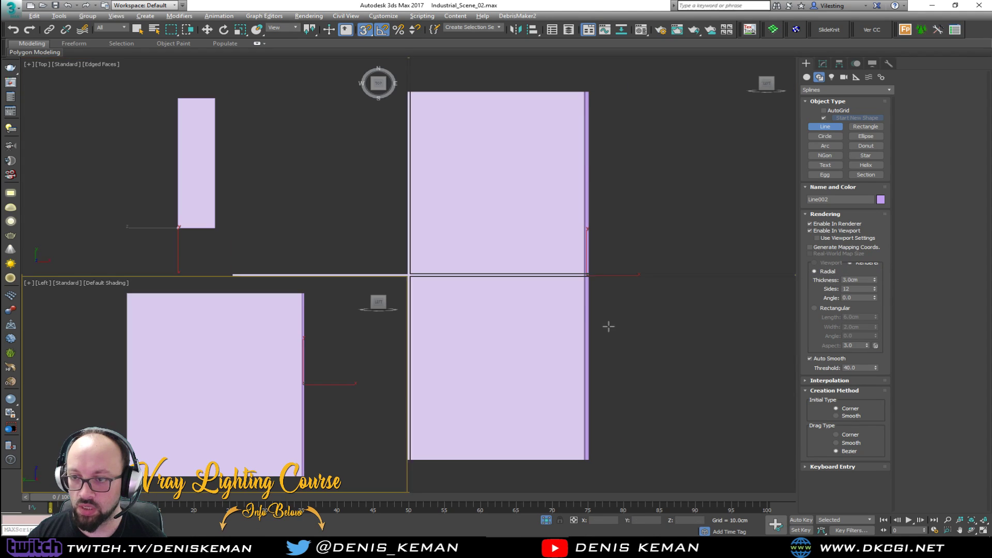
key("alt+w")
key("alt+w")
middle_click_drag(534, 296, 326, 238, "alt")
scroll(326, 238, "up", 2)
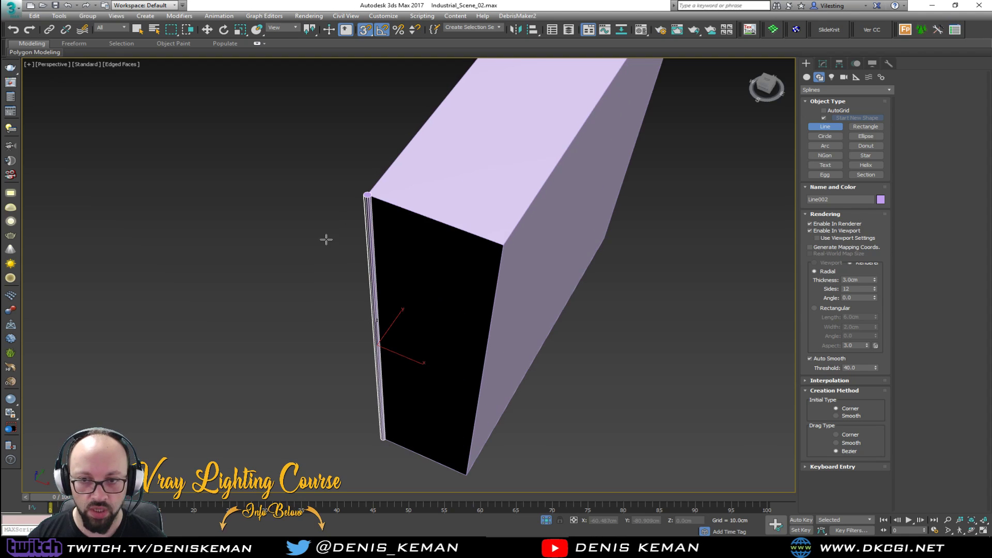
Set the line's thickness to 5 cm and snap it 55 cm along X to the corner on the box's opposite broad side
key("w")
left_click(822, 64)
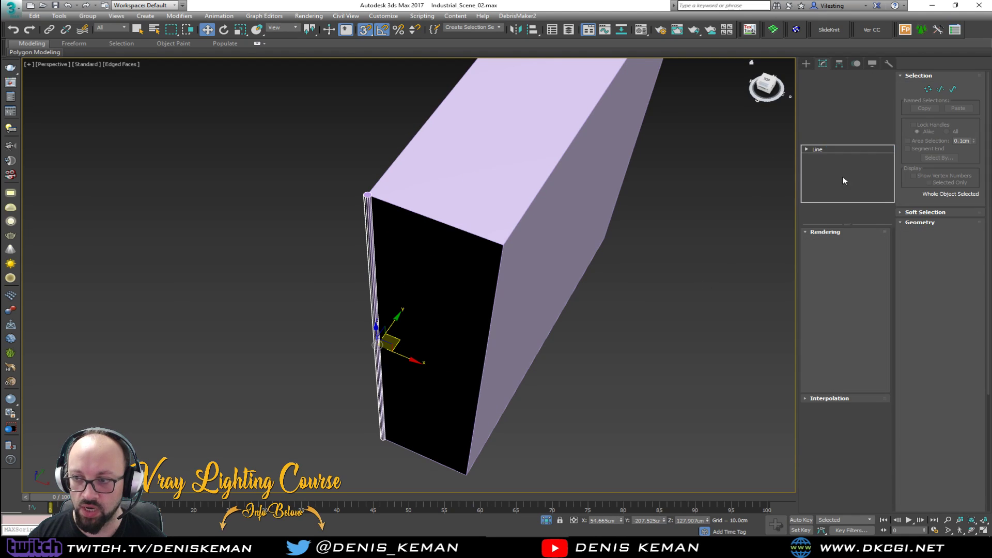
double_click(866, 297)
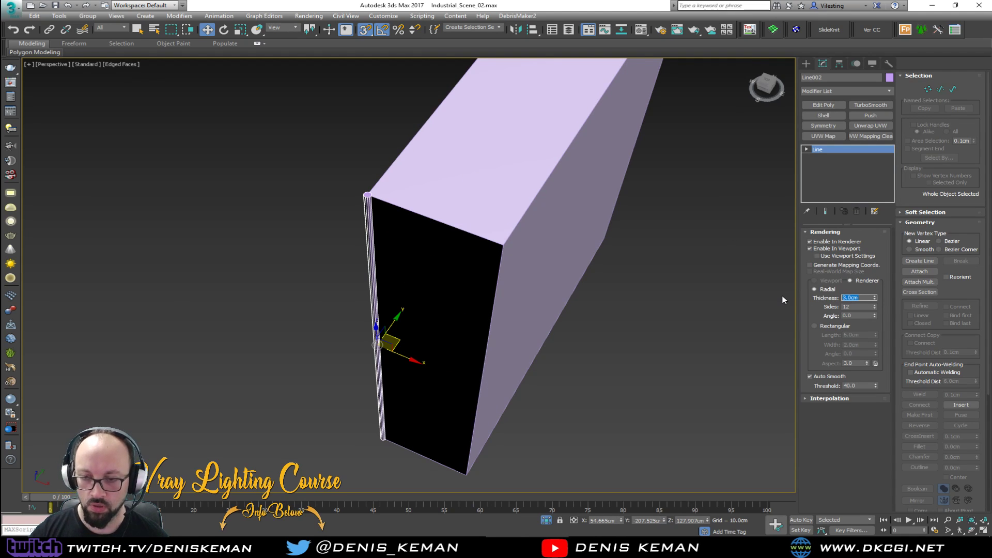
type("5")
key("Return")
left_click_drag(377, 345, 466, 471)
middle_click_drag(466, 470, 395, 294, "alt")
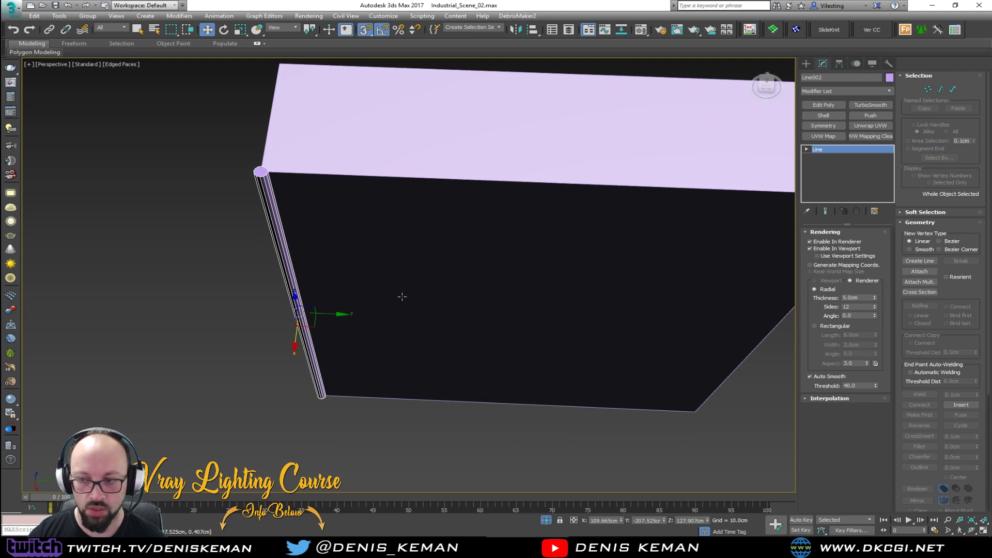
Array the vertical pipe as copies with a 45 cm incremental move along Y and a count of 5
left_click(59, 16)
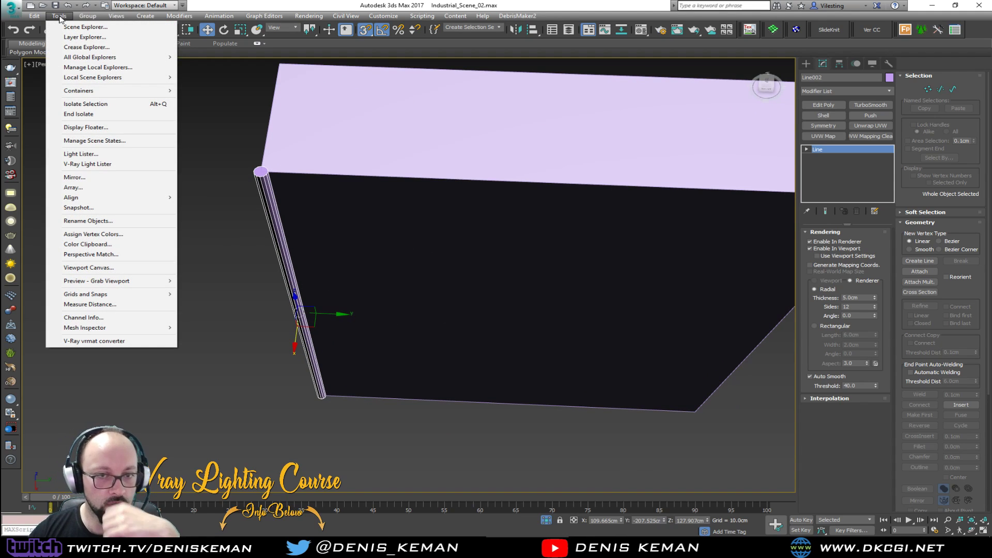
left_click(141, 187)
left_click_drag(412, 192, 520, 222)
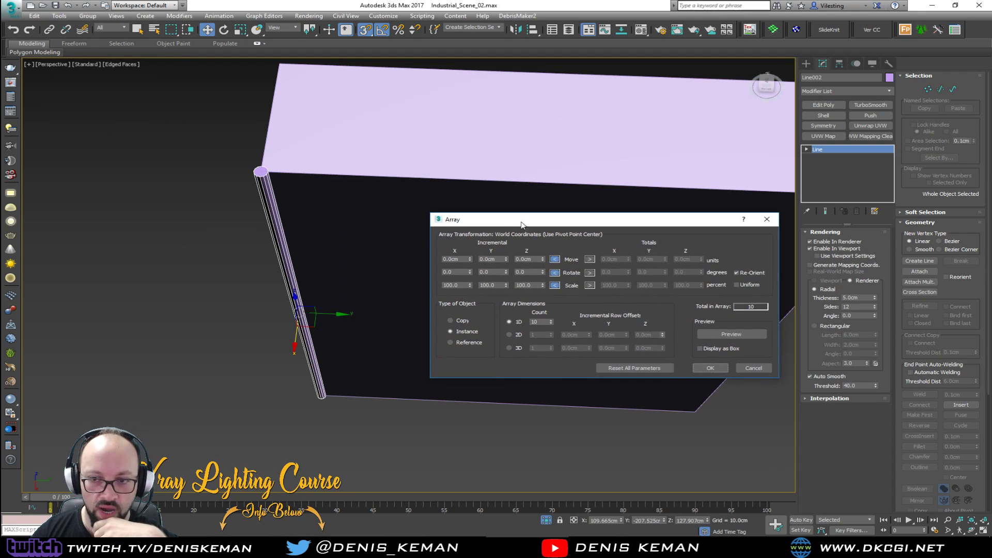
left_click(497, 259)
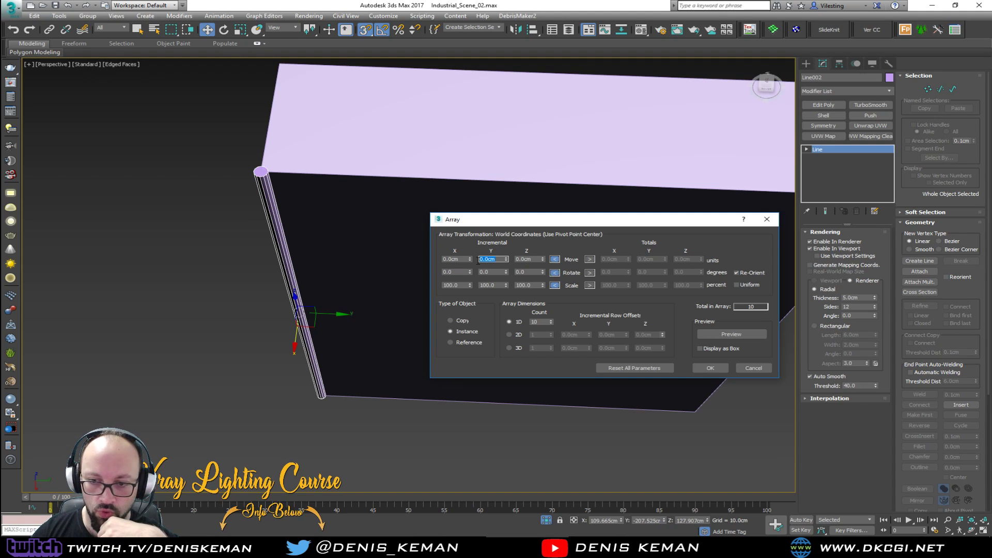
left_click(463, 321)
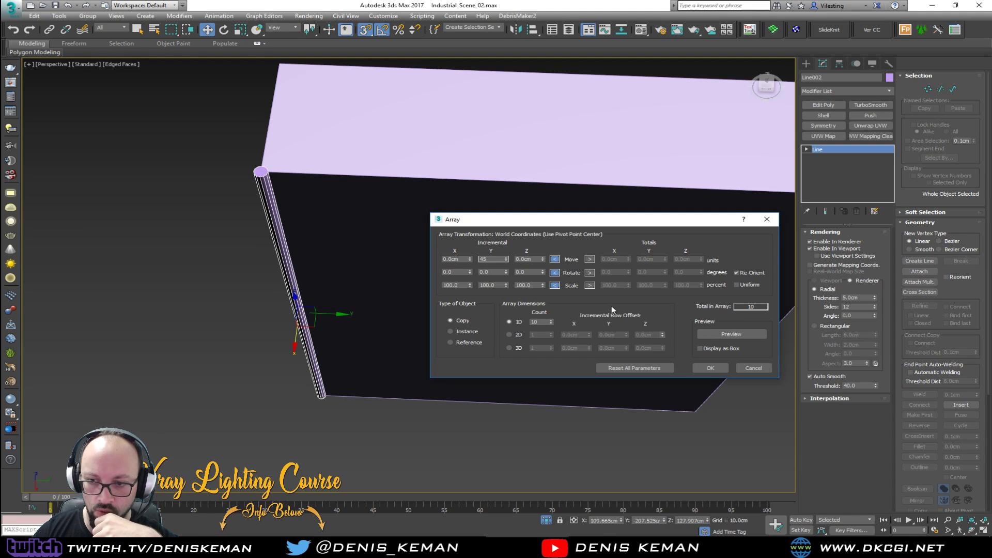
double_click(545, 322)
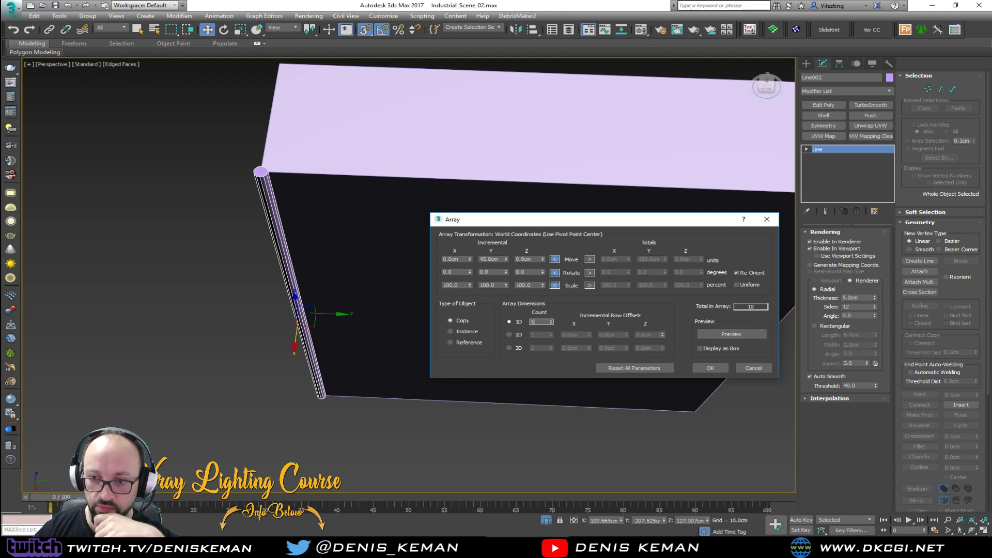
left_click(739, 334)
middle_click_drag(609, 201, 450, 119)
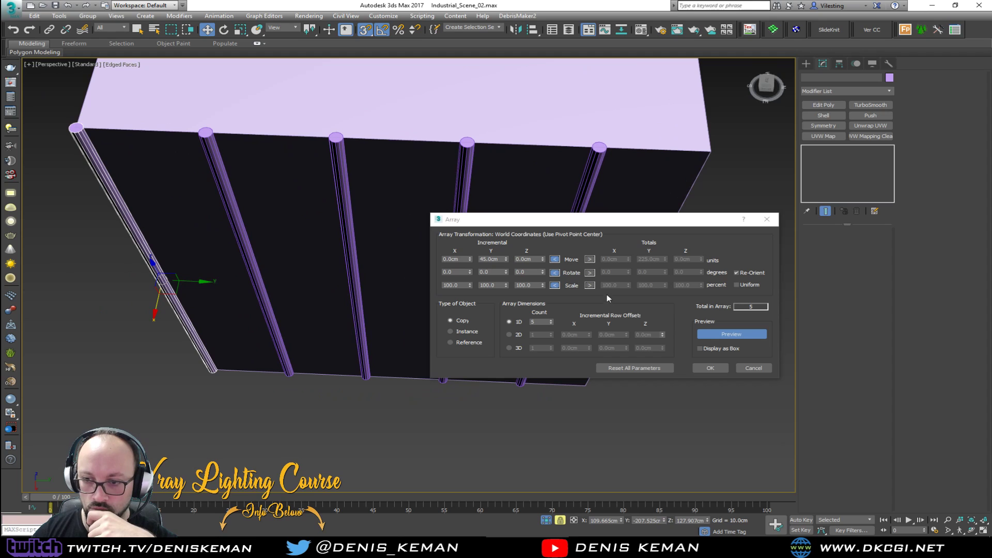
left_click(711, 368)
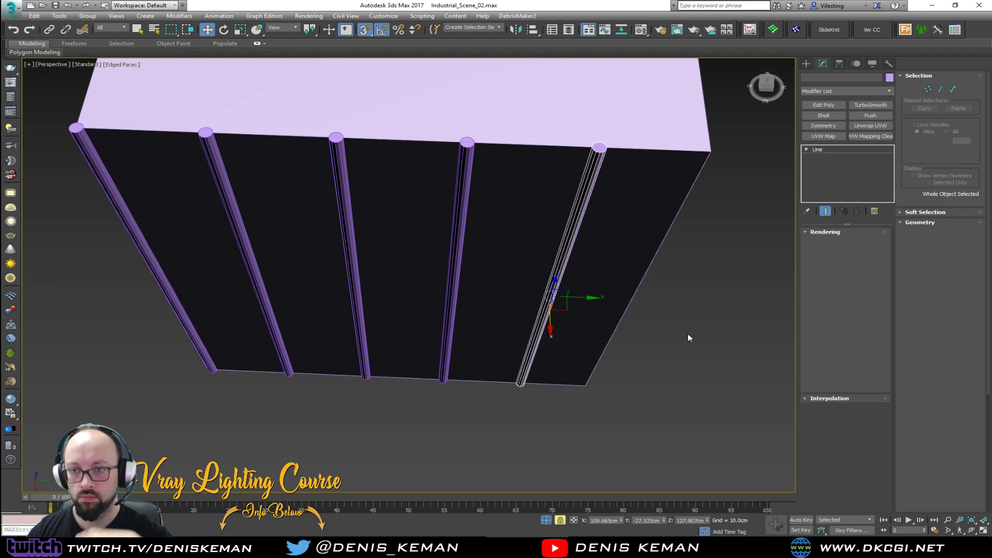
Delete the second and fourth pipes of the row, keeping the first, middle and last
left_click(627, 312)
scroll(423, 369, "down", 4)
middle_click_drag(315, 254, 359, 212, "alt")
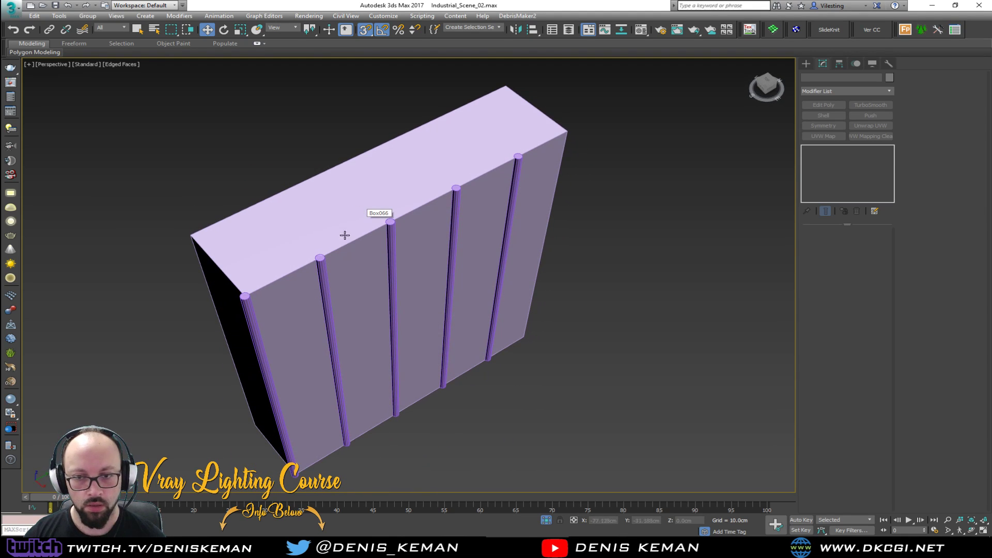
left_click(329, 319)
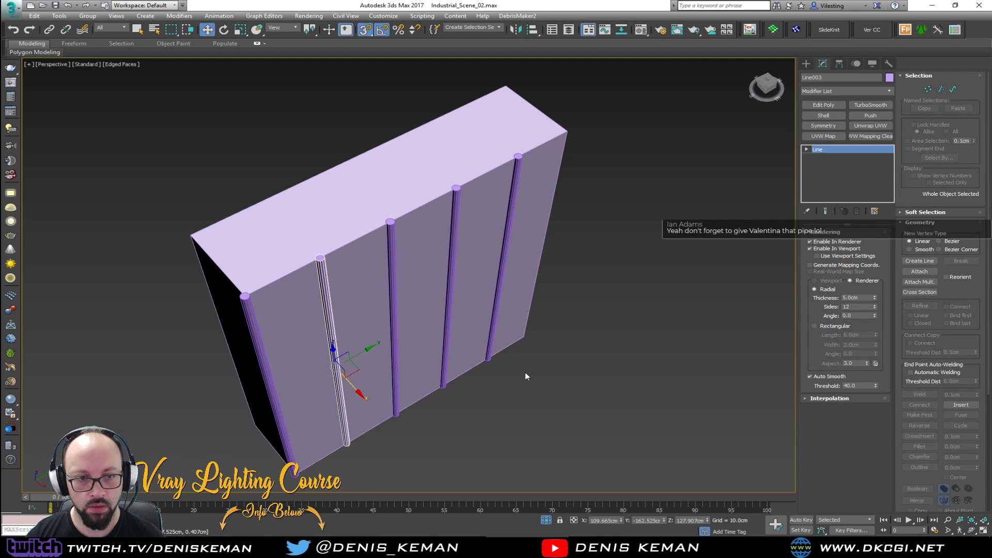
middle_click_drag(432, 393, 411, 320, "alt")
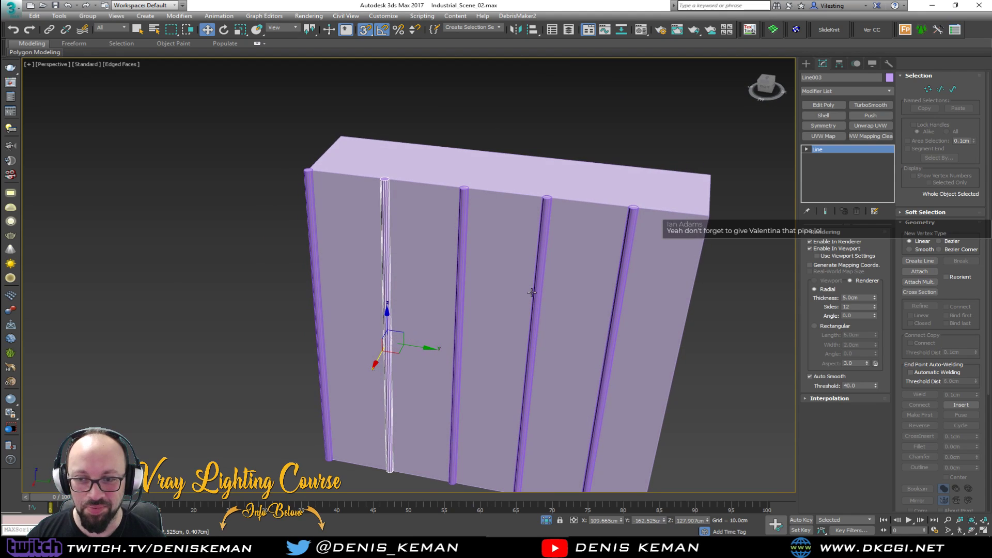
middle_click_drag(532, 292, 497, 289)
left_click(585, 291)
middle_click_drag(261, 190, 322, 206, "alt")
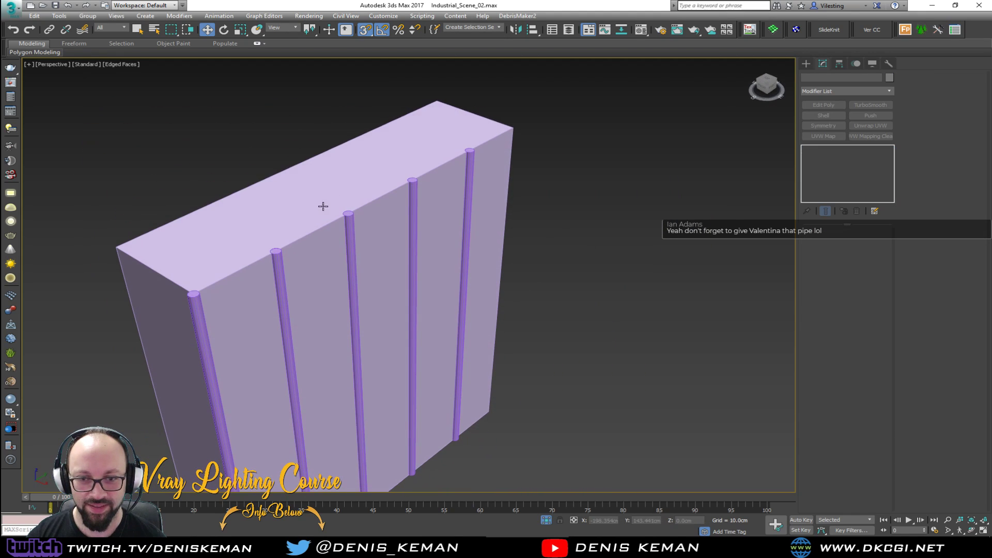
left_click(284, 308)
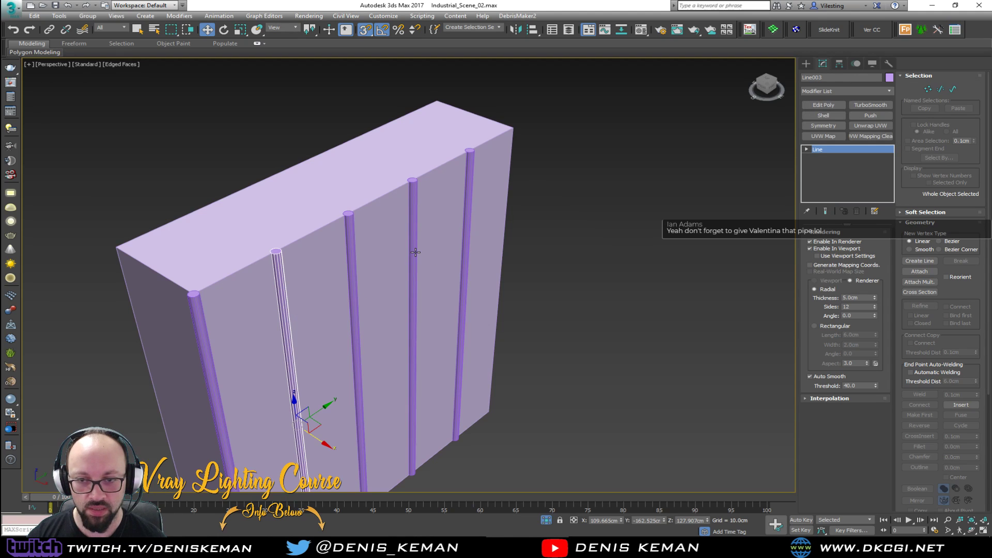
left_click(414, 252, "ctrl")
key("Delete")
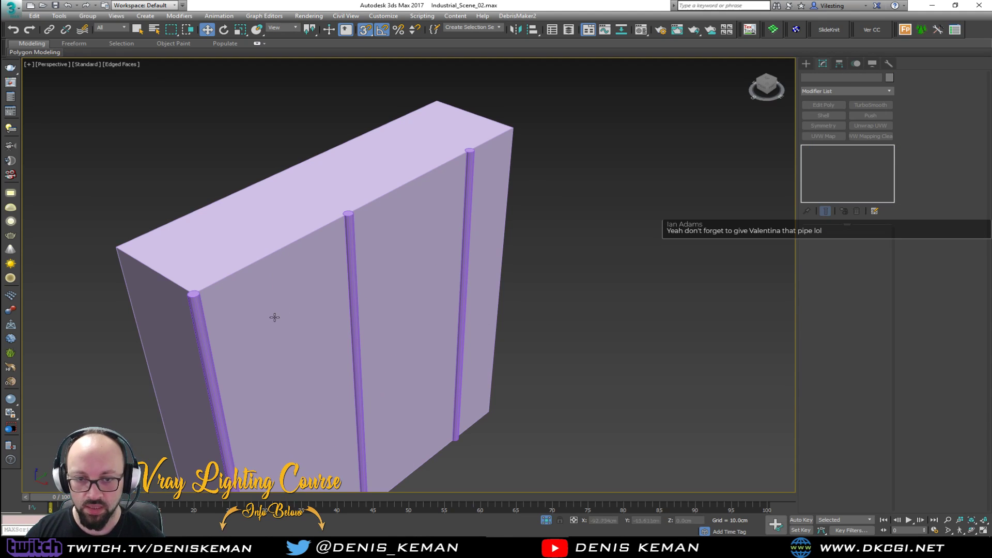
Clone the three remaining pipes -55 cm along X, snapped to the box's opposite broad side
middle_click_drag(273, 314, 352, 254)
left_click(296, 398)
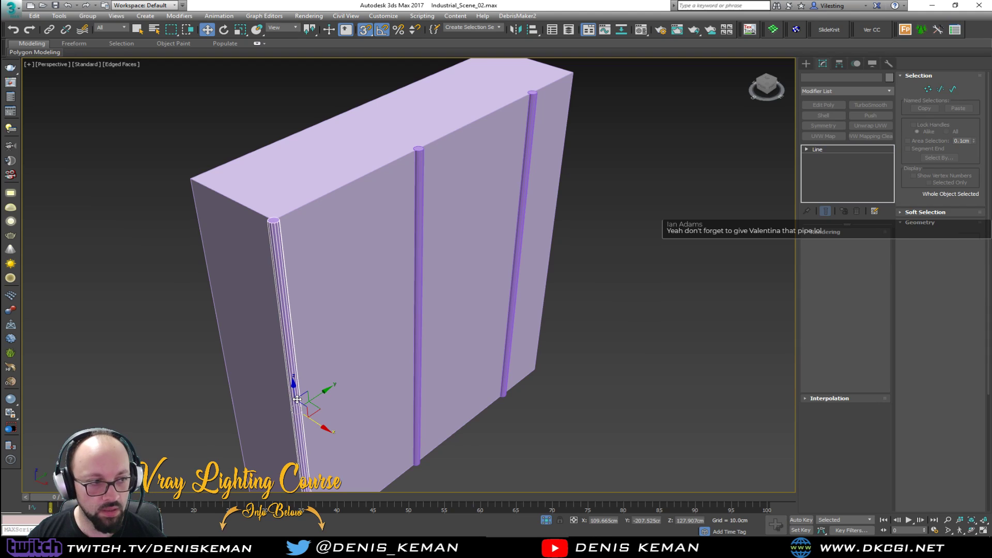
left_click(417, 338, "ctrl")
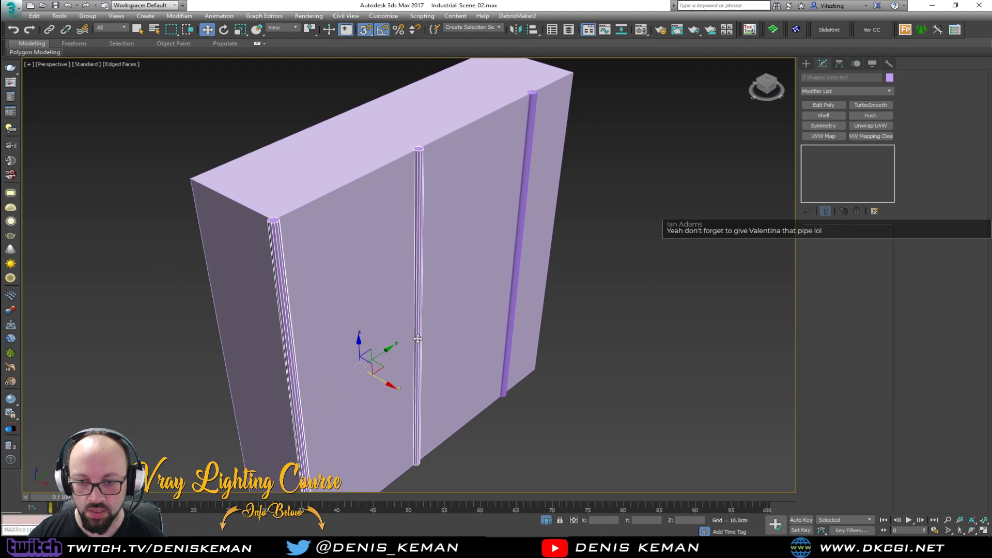
left_click(510, 307, "ctrl")
middle_click_drag(423, 306, 440, 313, "alt")
left_click_drag(445, 335, 221, 239, "shift")
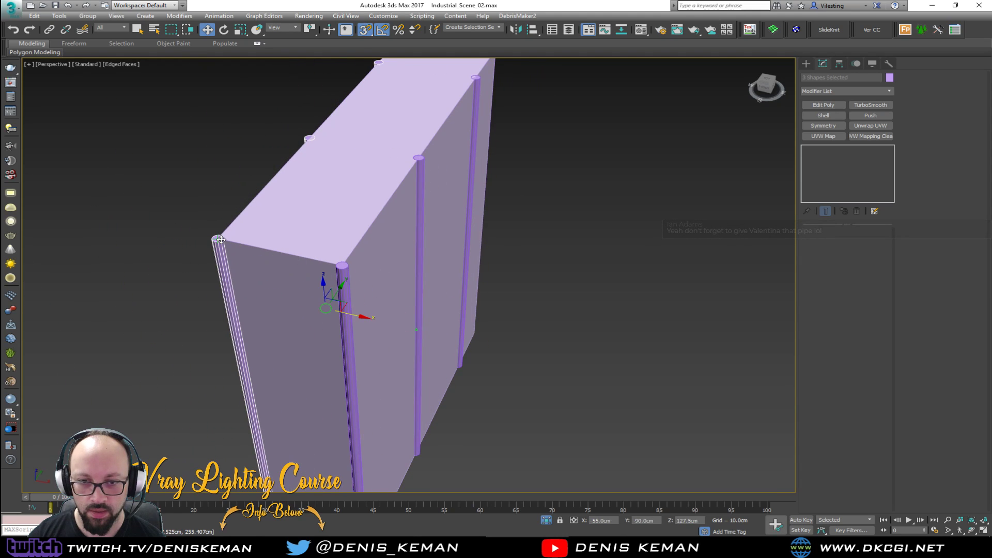
left_click(502, 309)
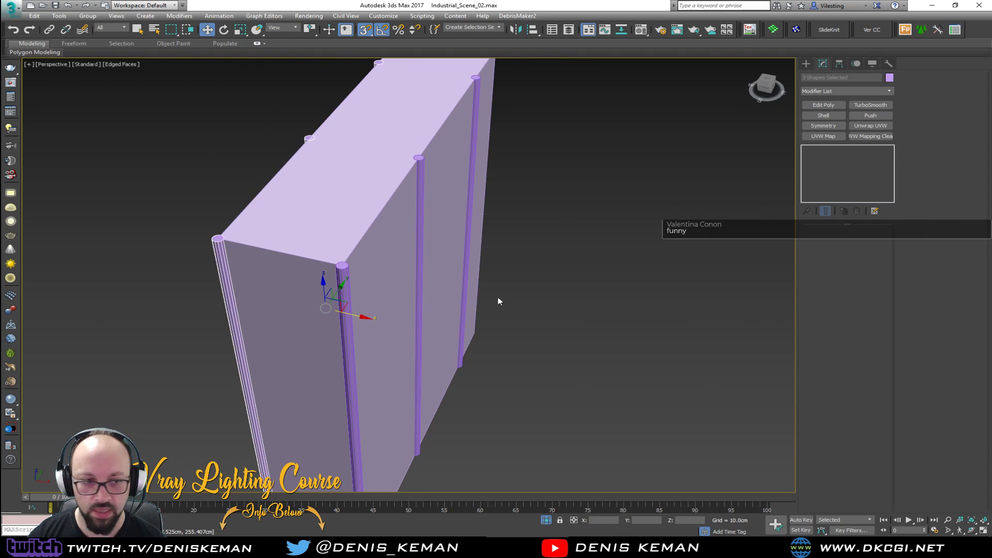
Select the box and examine the layout of the pipes along both of its broad sides
middle_click_drag(425, 240, 397, 206, "alt")
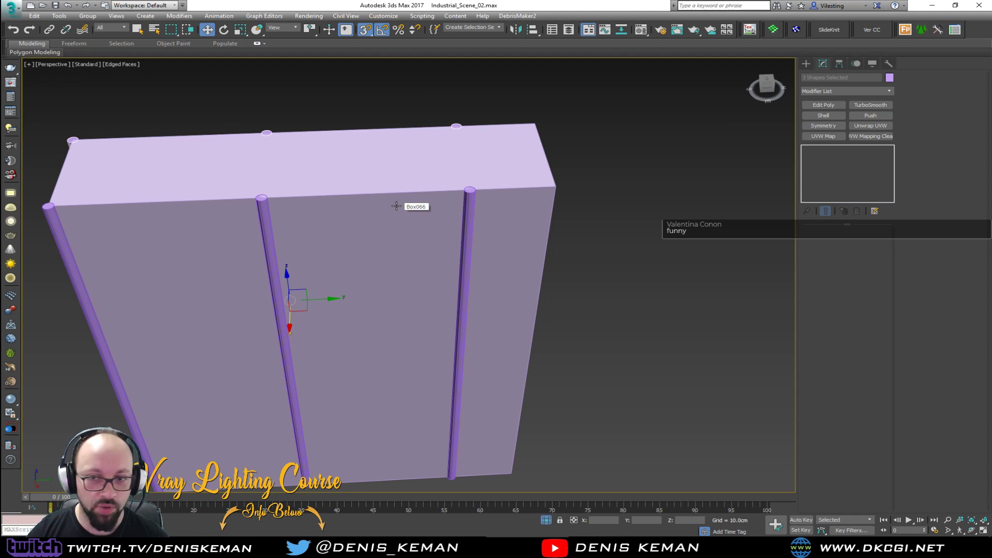
left_click(397, 206)
middle_click_drag(396, 205, 146, 378, "alt")
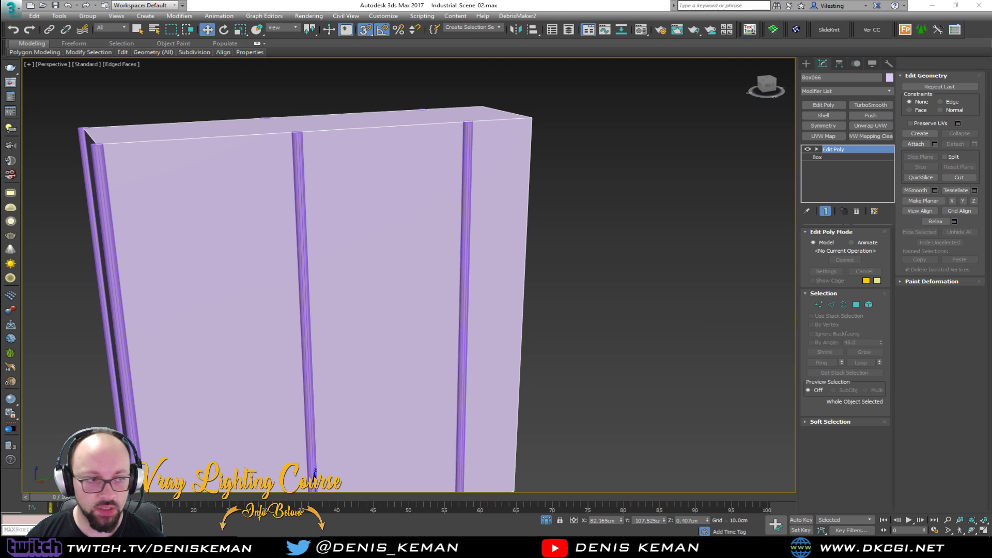
middle_click_drag(272, 267, 571, 241)
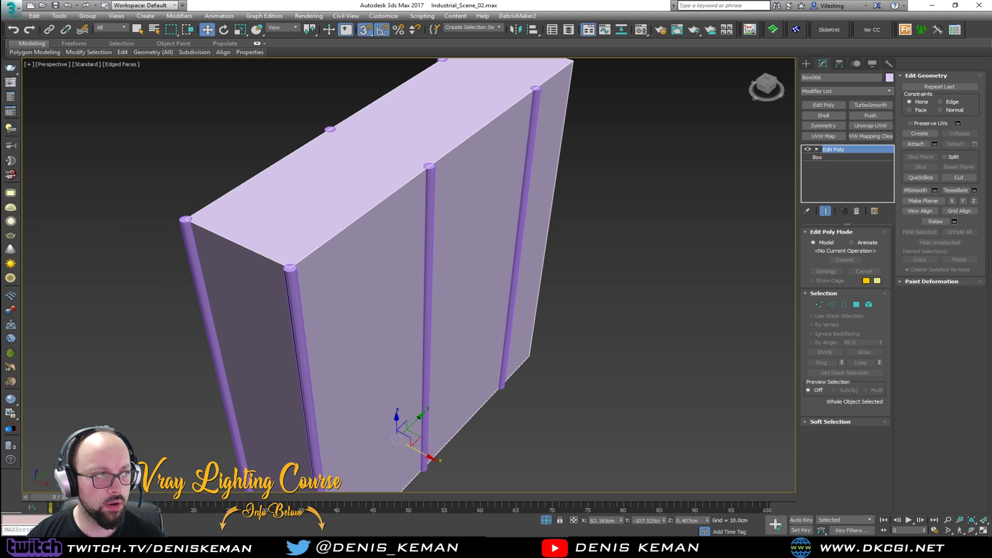
Detach the box's top polygon as a clone into a separate object
middle_click_drag(345, 226, 351, 229)
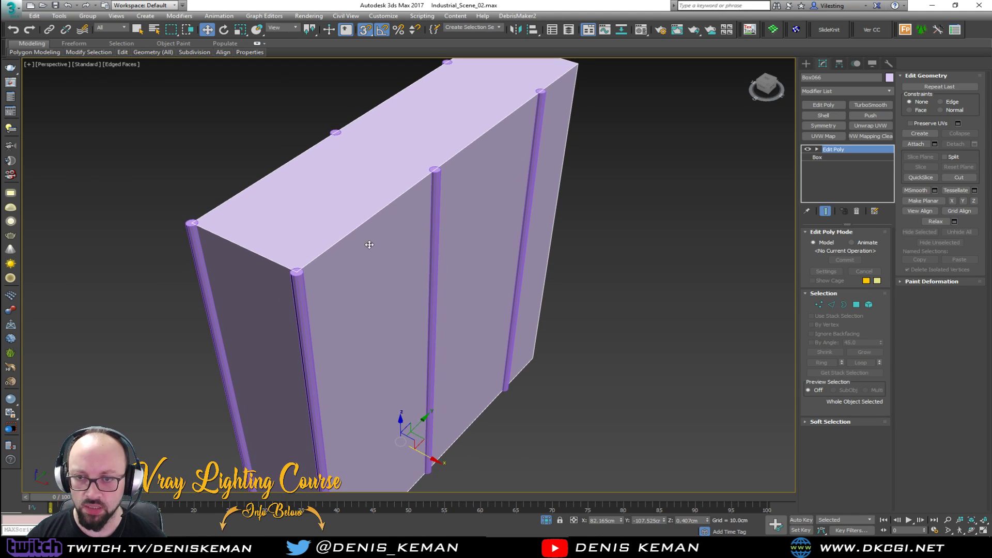
key("4")
left_click(388, 192)
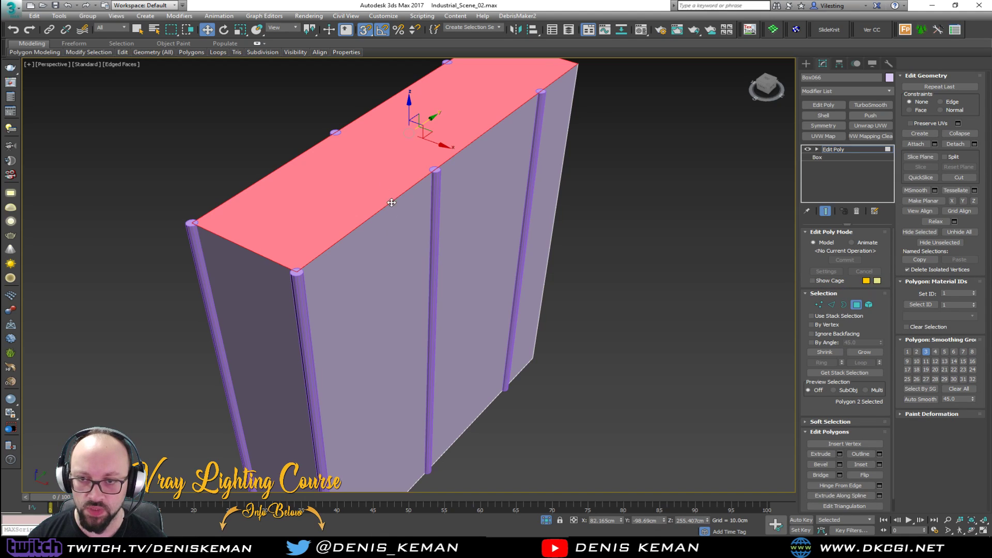
middle_click_drag(404, 274, 404, 291)
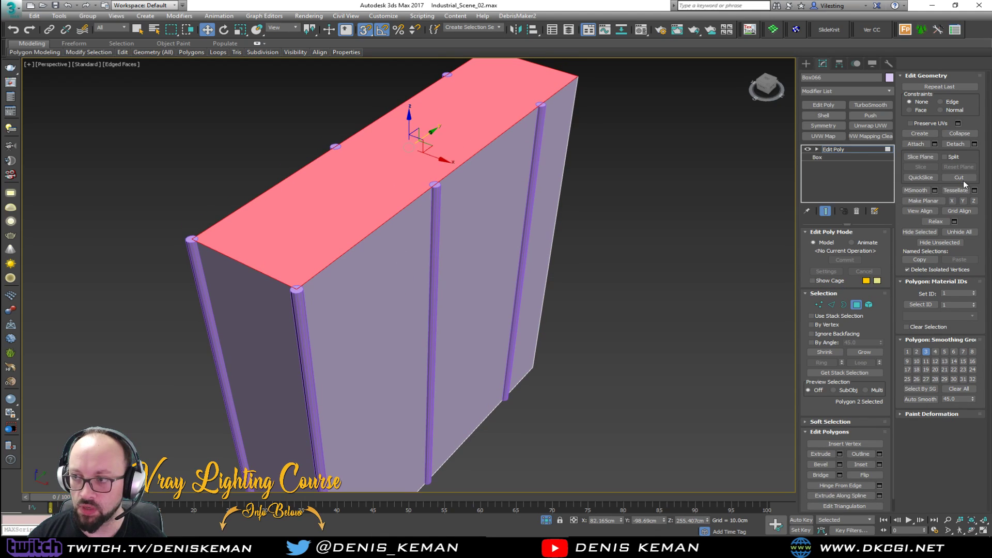
left_click(975, 144)
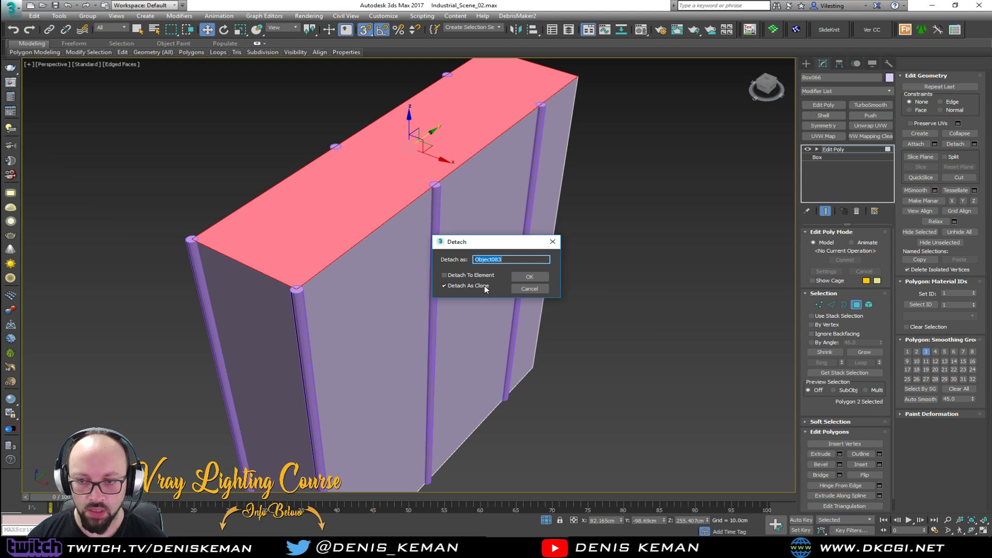
left_click(528, 277)
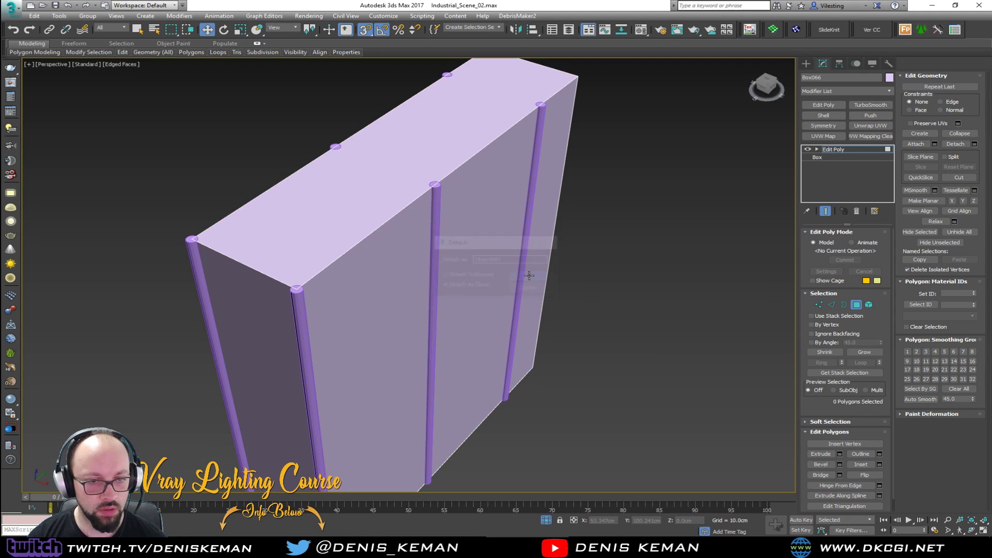
Switch to Discord and examine the shelving in the enlarged industrial loft reference photo, returning to 3ds Max
left_click(606, 547)
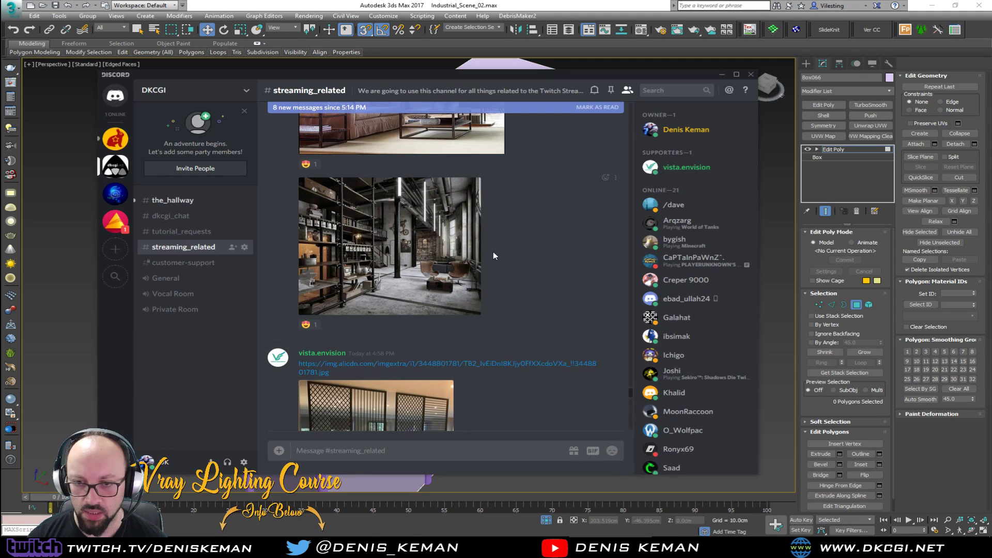
left_click(333, 284)
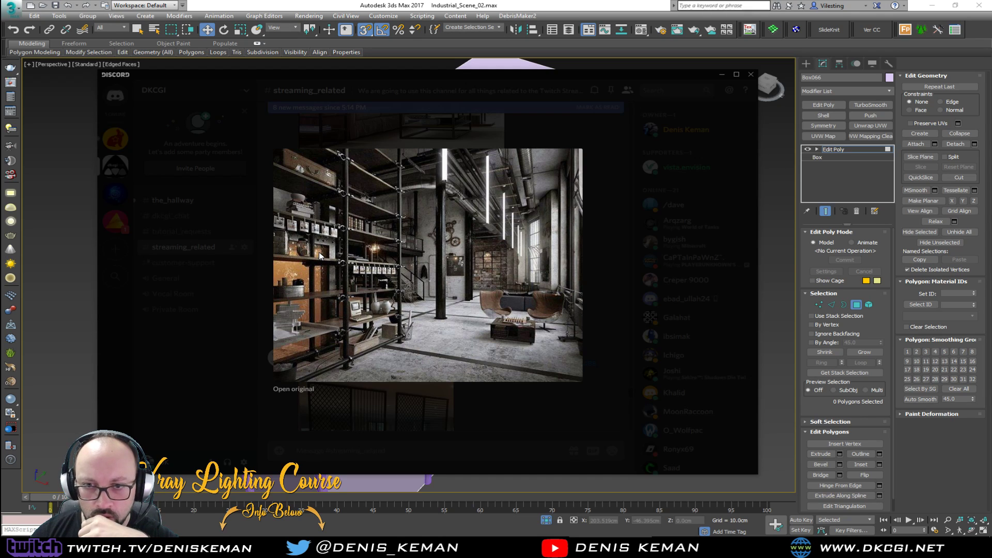
key("Escape")
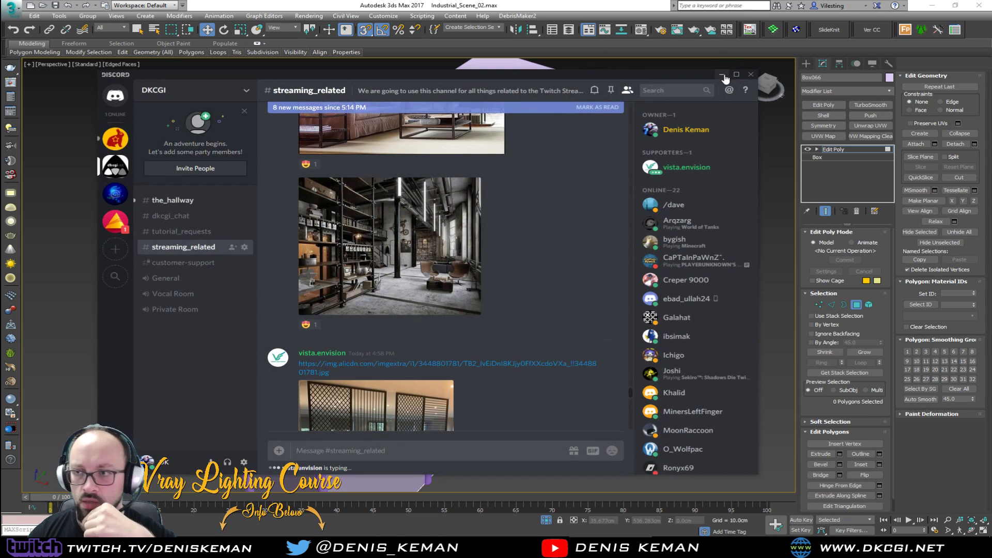
left_click(721, 74)
End isolation and delete the guide box, keeping its detached top panel
left_click(856, 304)
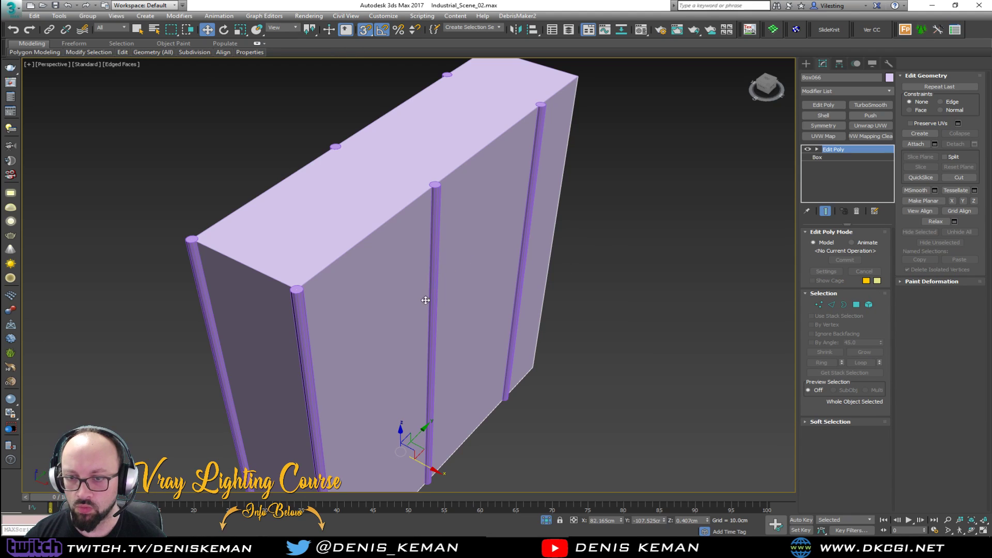
key("alt+q")
key("Delete")
Try a copy of the top panel about 35 cm lower between the pipes, and delete that copy
left_click(399, 304)
scroll(388, 310, "up", 4)
middle_click_drag(388, 310, 505, 236, "alt")
middle_click_drag(464, 278, 478, 285, "alt")
middle_click_drag(403, 335, 403, 319, "alt")
left_click_drag(424, 455, 422, 484, "shift")
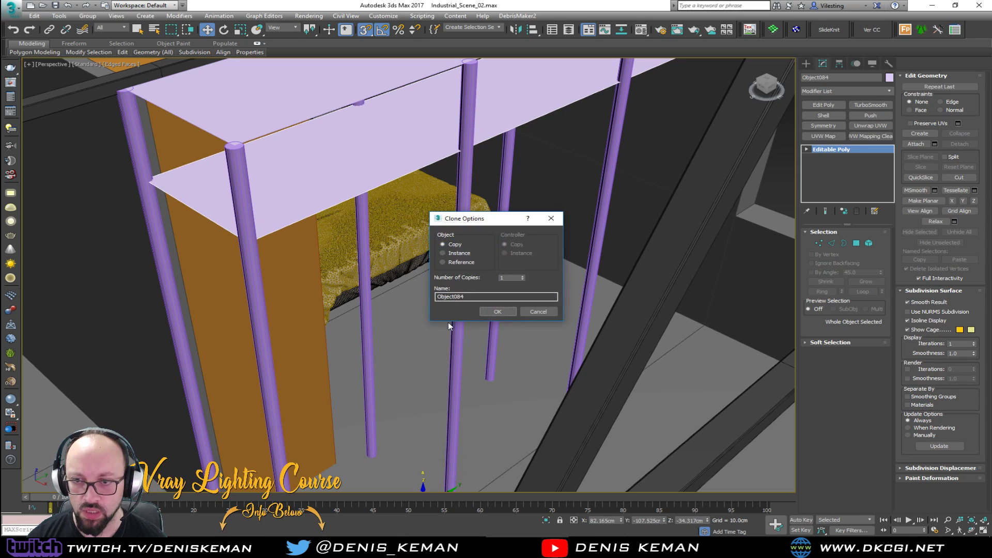
left_click(497, 312)
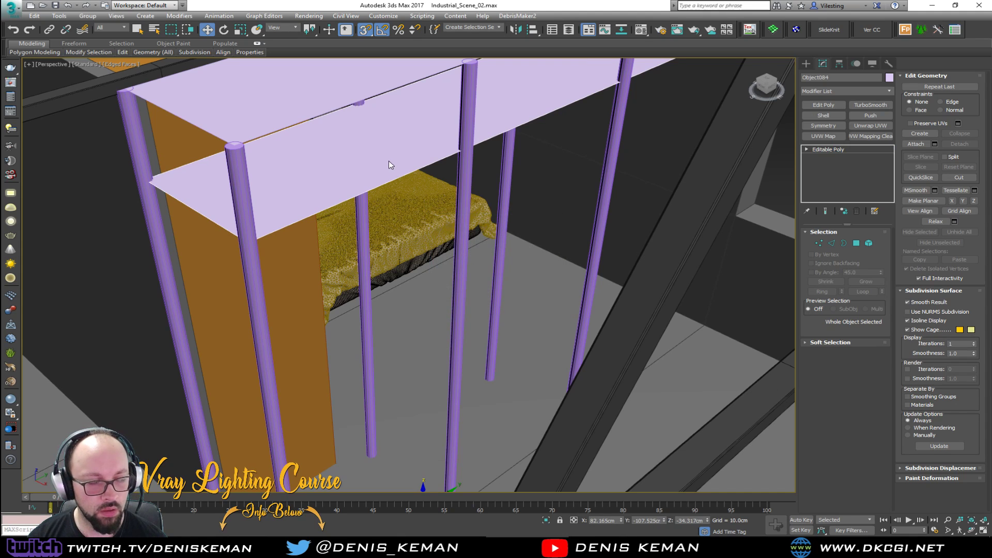
middle_click_drag(391, 160, 411, 220)
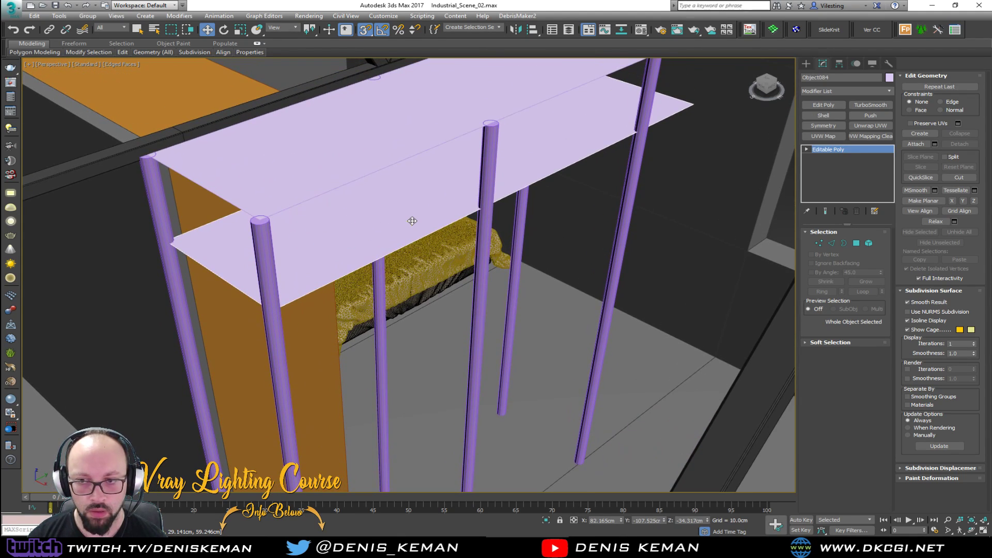
scroll(412, 221, "down", 5)
mouse_move(413, 226)
middle_mouse_down("alt")
mouse_move(423, 233)
mouse_move(409, 237)
middle_mouse_up("alt")
scroll(403, 258, "up", 3)
key("Delete")
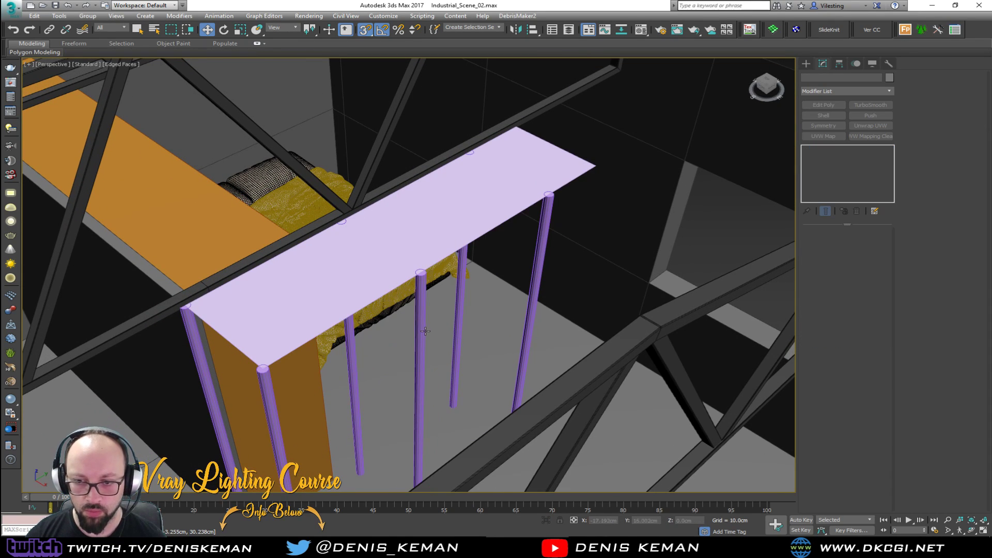
Clone the outer row's middle vertical pipe with a -90° rotation and shift the horizontal copy to the row's inner side
left_click(422, 335)
middle_click_drag(438, 338, 329, 299, "alt")
key("e")
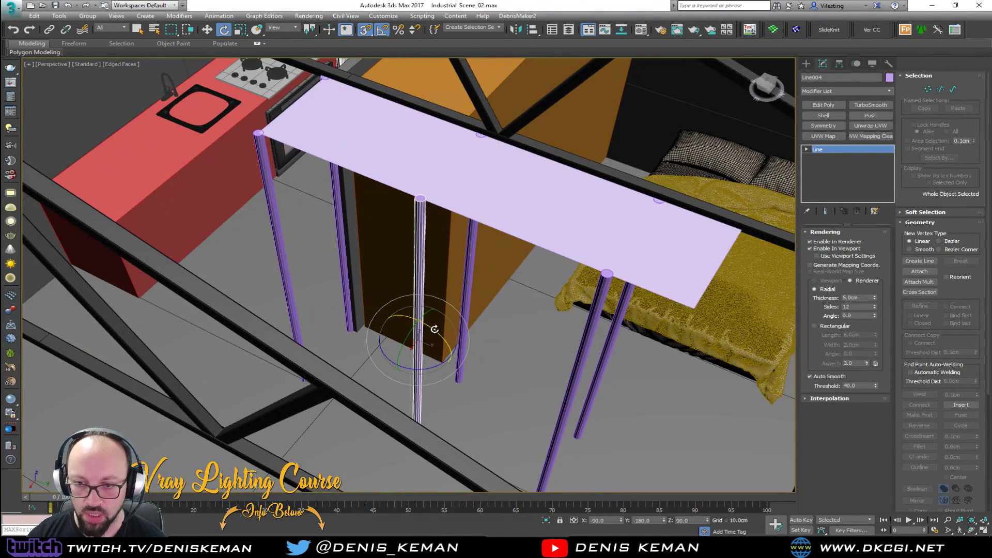
left_click_drag(446, 342, 461, 363, "shift")
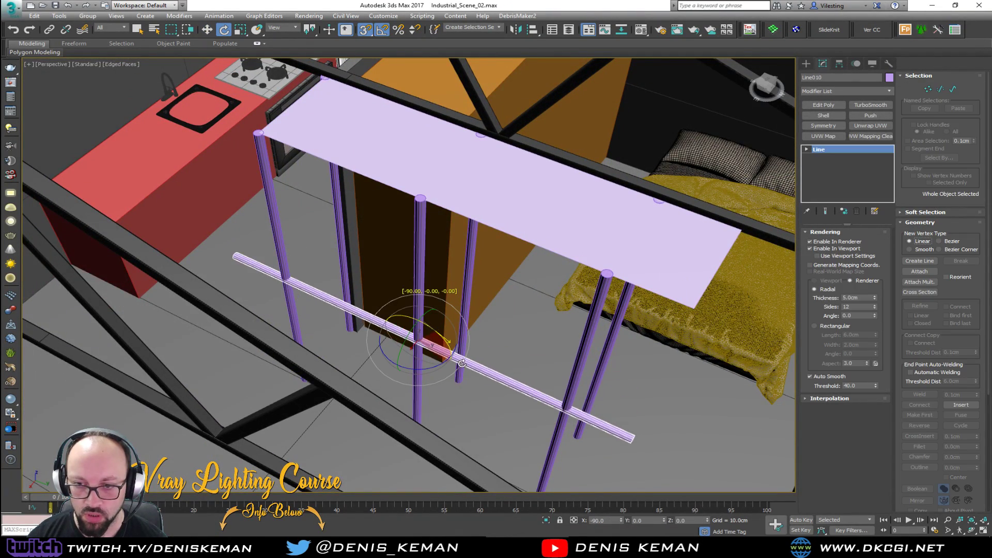
left_click(488, 312)
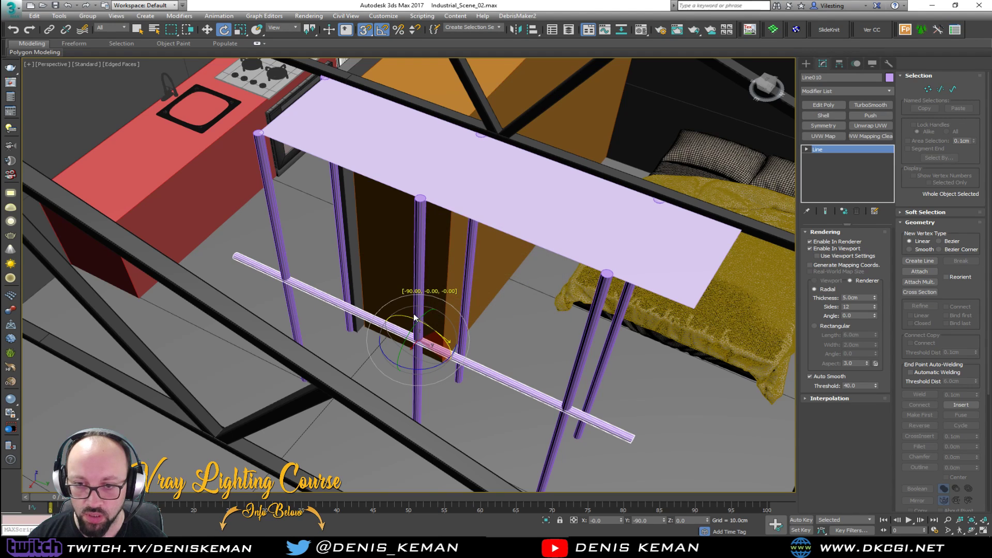
key("w")
left_click_drag(419, 345, 430, 341)
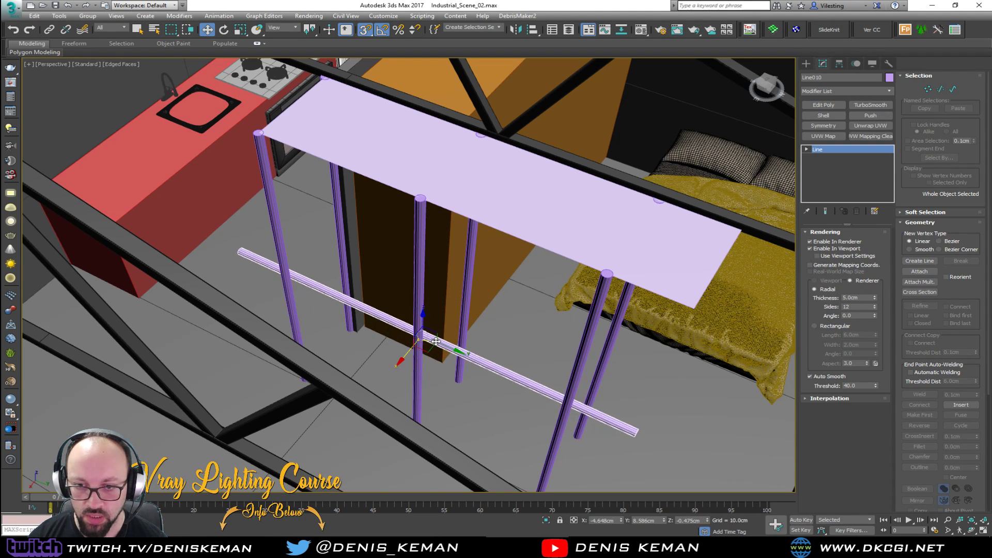
Isolate the six vertical pipes together with the horizontal pipe, and select the horizontal one
left_click(342, 262, "ctrl")
left_click(289, 283, "ctrl")
left_click(465, 305, "ctrl")
left_click(421, 340, "ctrl")
left_click(593, 385, "ctrl")
left_click(572, 385, "ctrl")
key("alt+q")
left_click(535, 355)
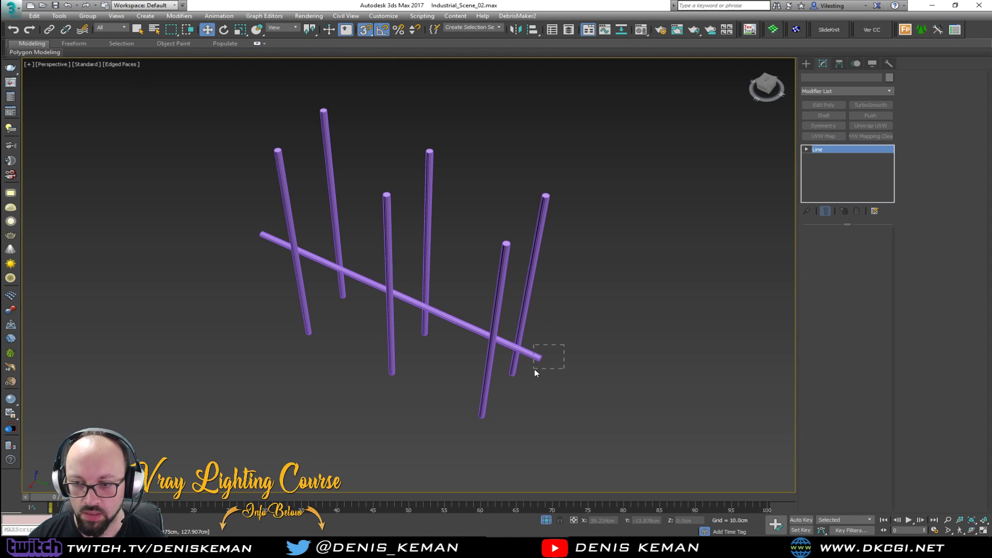
Move the horizontal pipe about 34 cm along Y so it starts near the first pair of vertical pipes
key("alt+w")
key("alt+w")
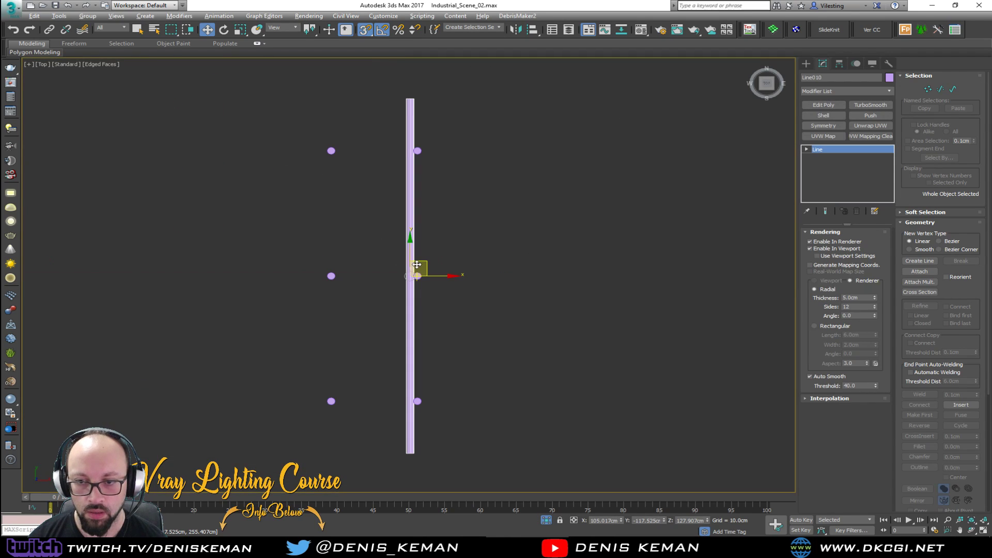
left_click_drag(412, 275, 414, 229)
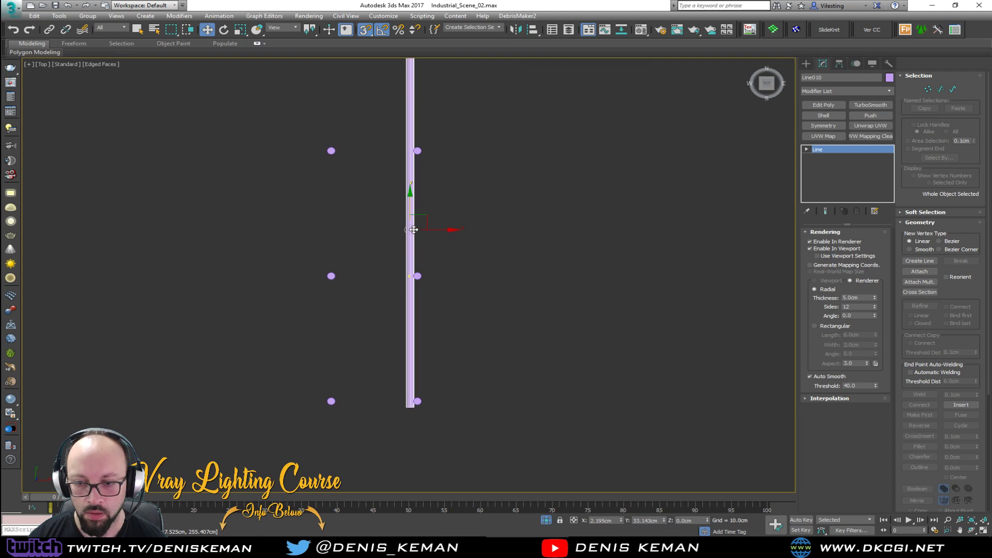
middle_click_drag(414, 229, 398, 262)
key("alt+w")
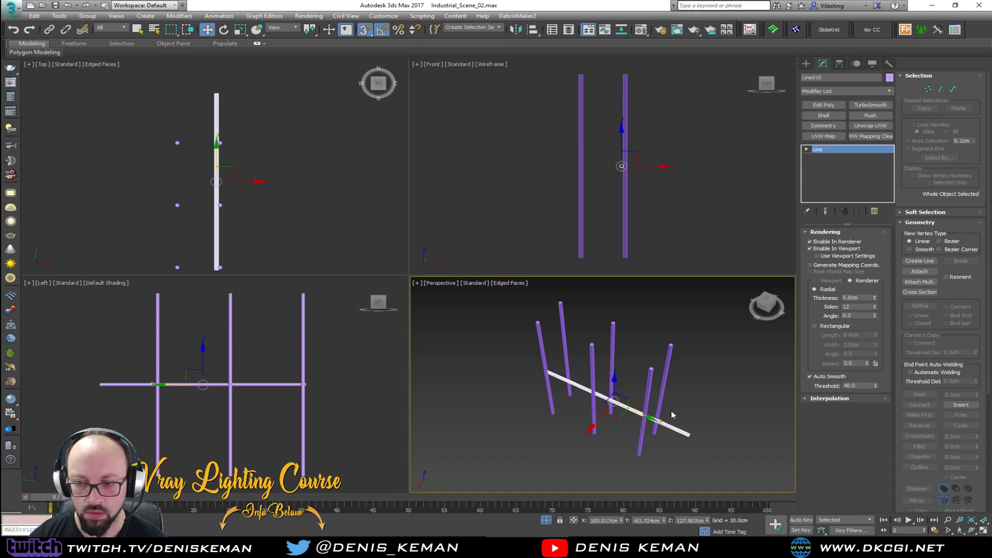
key("alt+w")
middle_click_drag(513, 309, 501, 357)
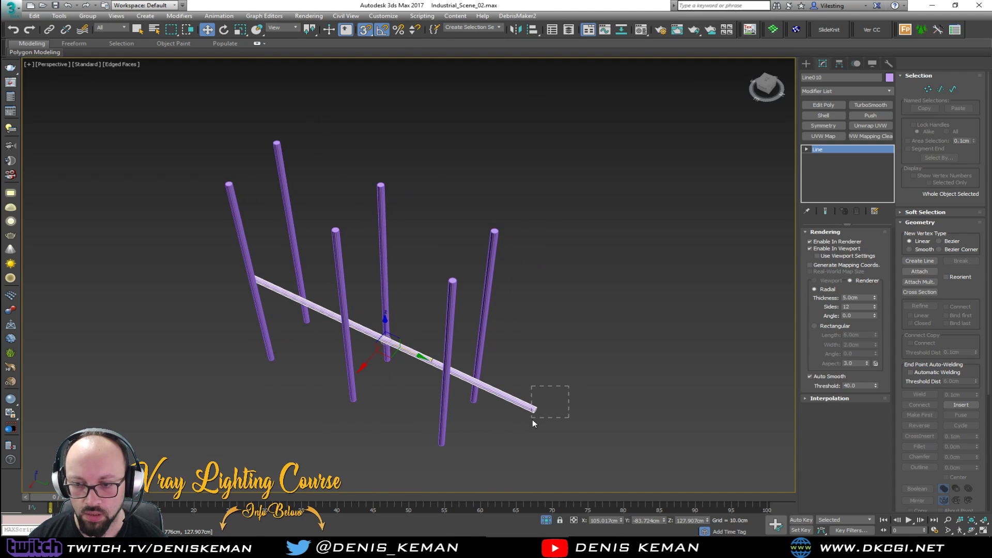
Nudge the horizontal pipe about -0.6 cm along X so it rests against the inner side of the vertical pipes
key("alt+w")
middle_click(177, 179)
key("alt+w")
scroll(372, 248, "up", 3)
scroll(409, 333, "up", 4)
left_click_drag(450, 286, 448, 287)
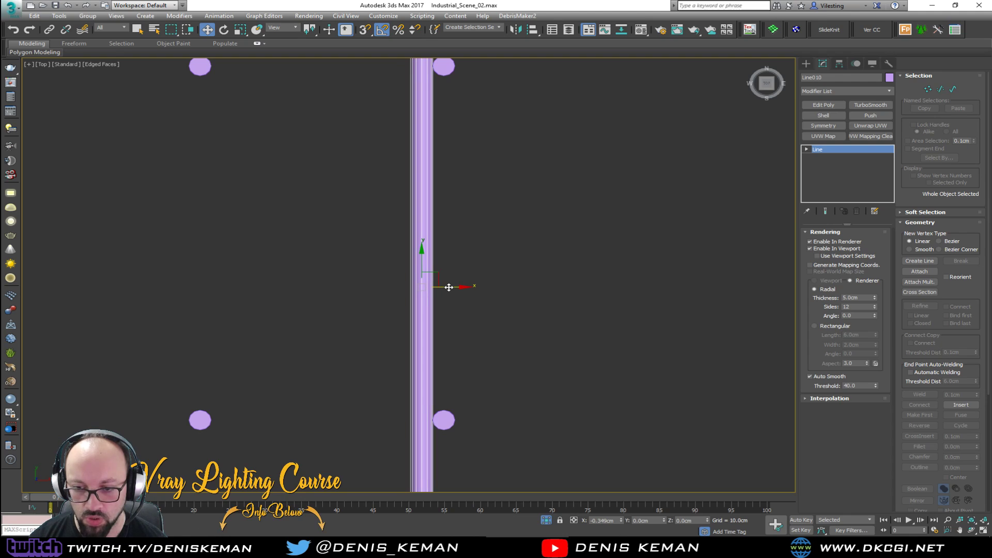
Clone the horizontal pipe as a copy about -44 cm along X, against the inner side of the opposite row
scroll(525, 291, "down", 2)
mouse_move(543, 295)
left_mouse_down("shift")
mouse_move(379, 303)
mouse_move(406, 302)
left_mouse_up("shift")
left_click(497, 311)
middle_click_drag(369, 151, 364, 161)
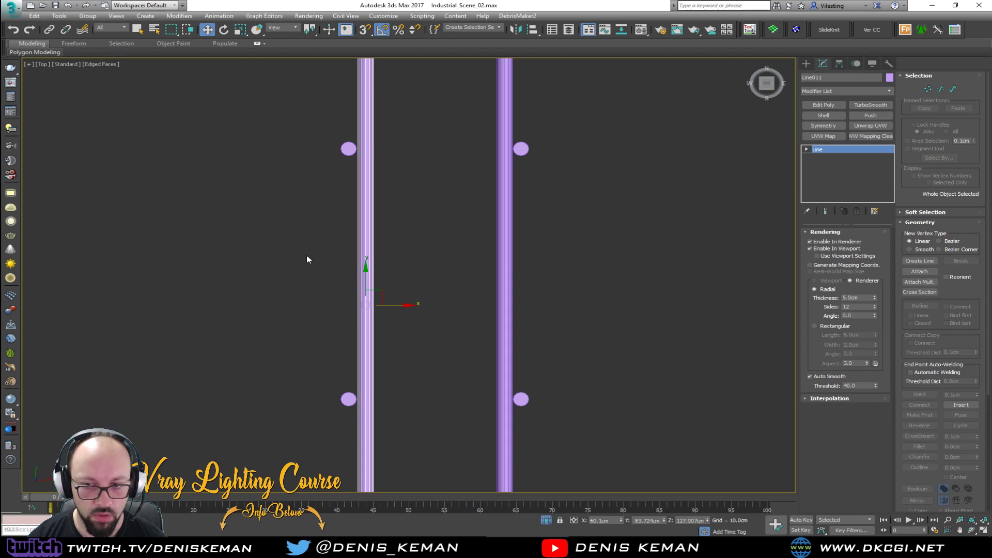
key("alt+w")
key("alt+w")
middle_click_drag(410, 310, 468, 289, "alt")
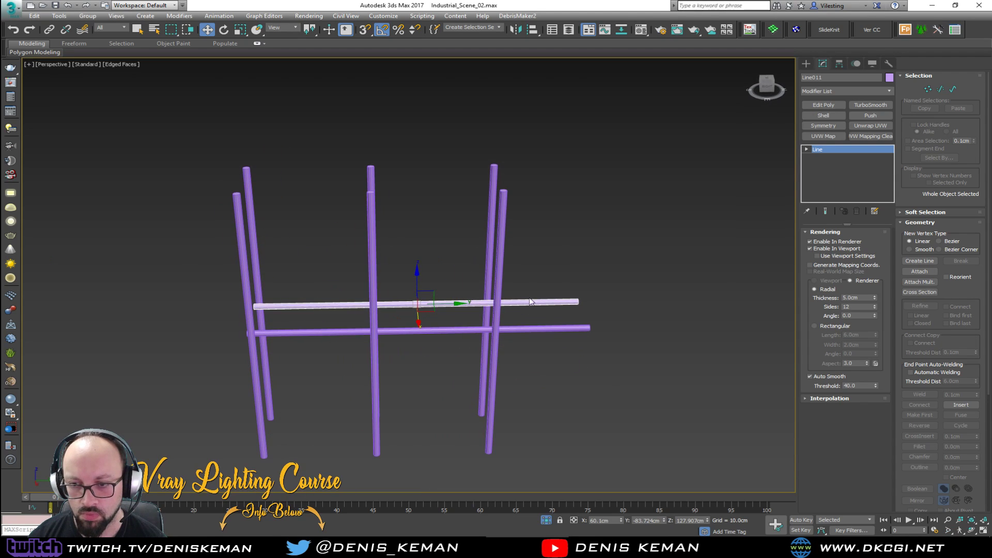
Select all the isolated pipes and end isolation to bring back the whole scene
left_click(676, 206)
left_click_drag(676, 206, 160, 447)
right_click(470, 284)
left_click(522, 214)
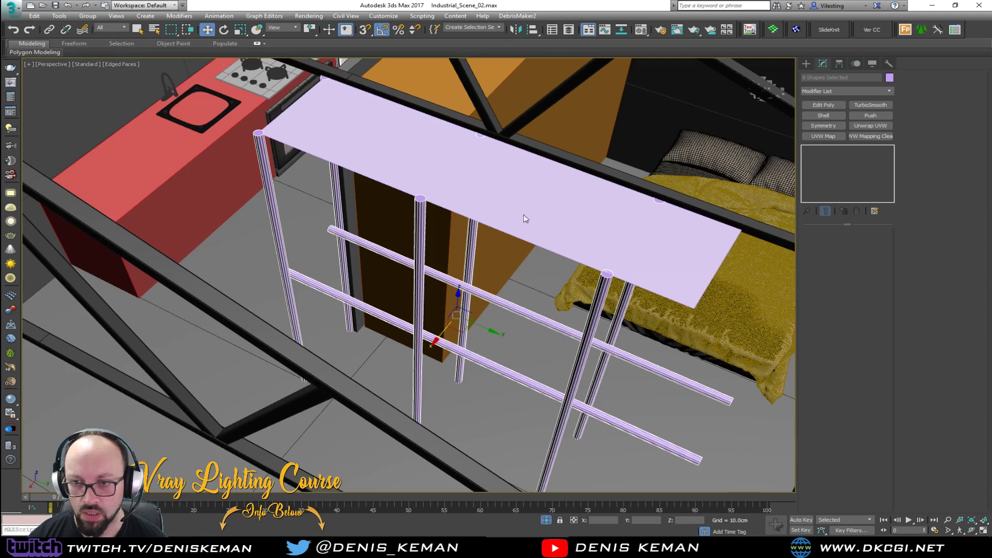
Move the cloned horizontal pipe's protruding end vertex about -33 cm along Y to the top panel's edge
middle_click_drag(526, 340, 393, 307, "alt")
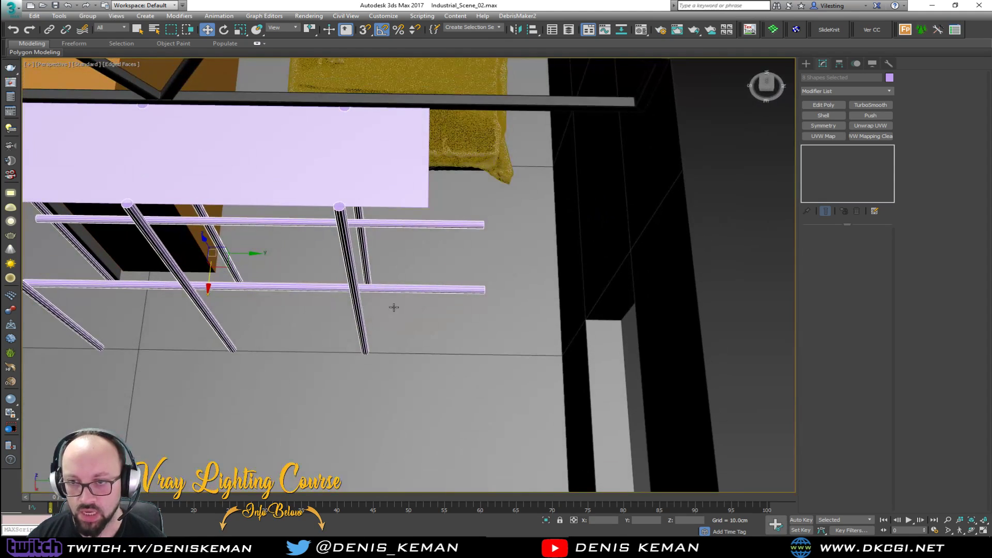
left_click(476, 227)
key("1")
left_click(482, 226)
key("alt+w")
middle_click(304, 219)
key("alt+w")
key("z")
left_click_drag(414, 247, 404, 337)
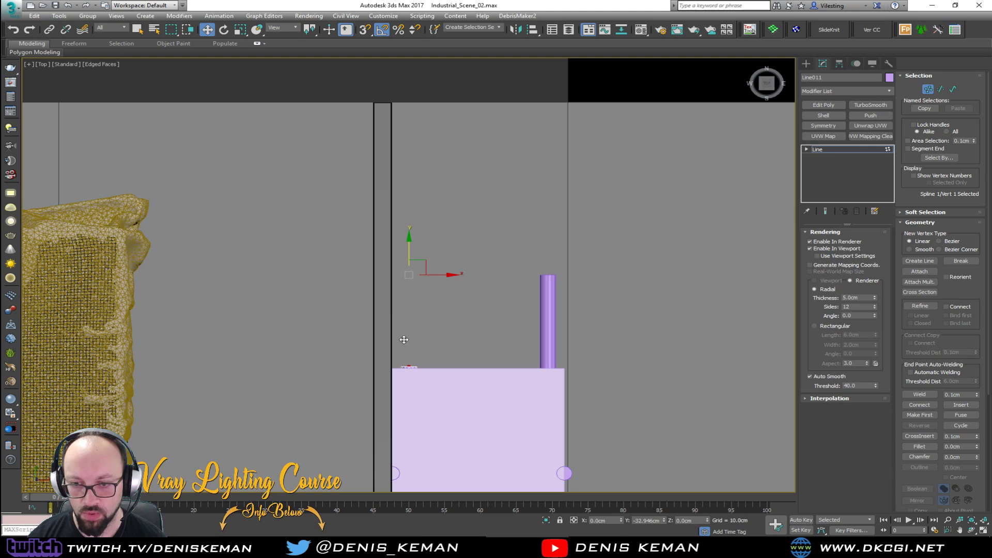
key("1")
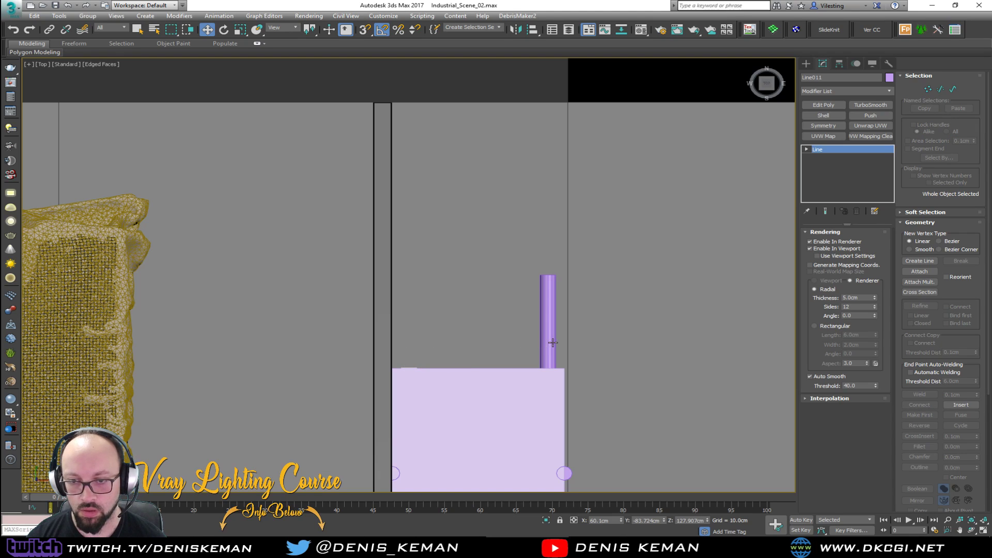
Shorten the other horizontal pipe along Y by snapping its protruding end vertex level with the first one's end
left_click(552, 342)
key("1")
left_click(547, 274)
left_click_drag(529, 258, 400, 354)
key("s")
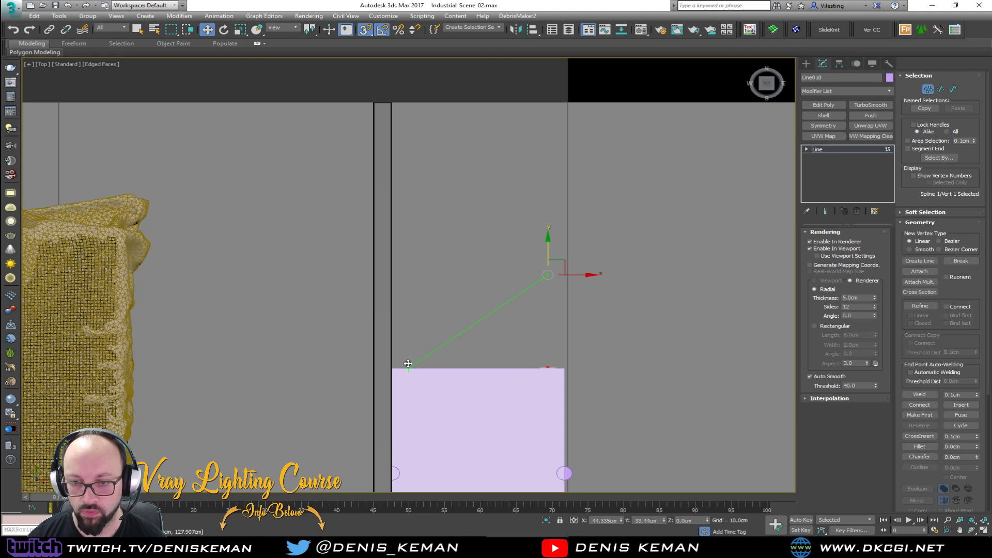
key("1")
Isolate the six vertical shelf pipes together with the two horizontal support pipes, leaving out the top panel
key("alt+w")
middle_click(522, 314)
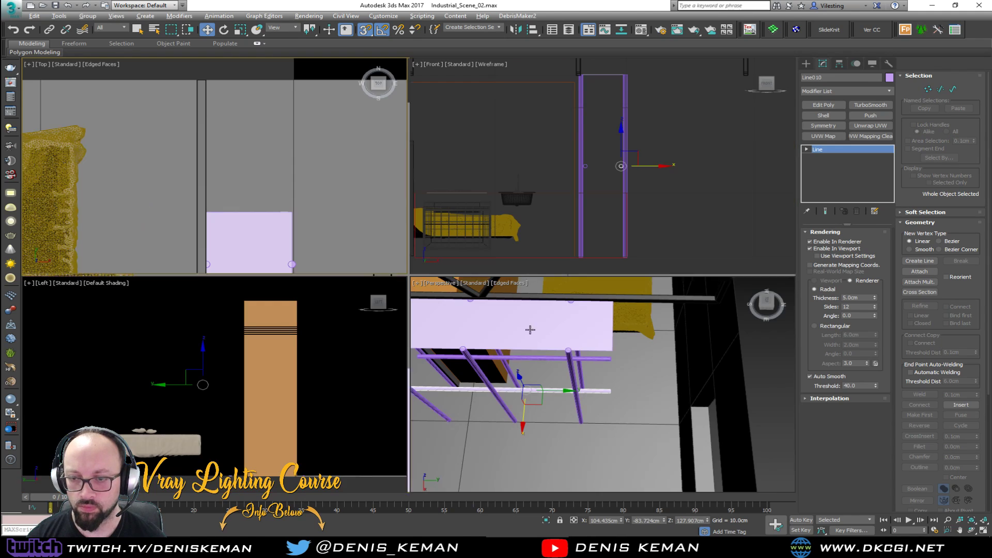
key("alt+w")
middle_click_drag(522, 314, 438, 274, "alt")
middle_click_drag(371, 319, 620, 285, "alt")
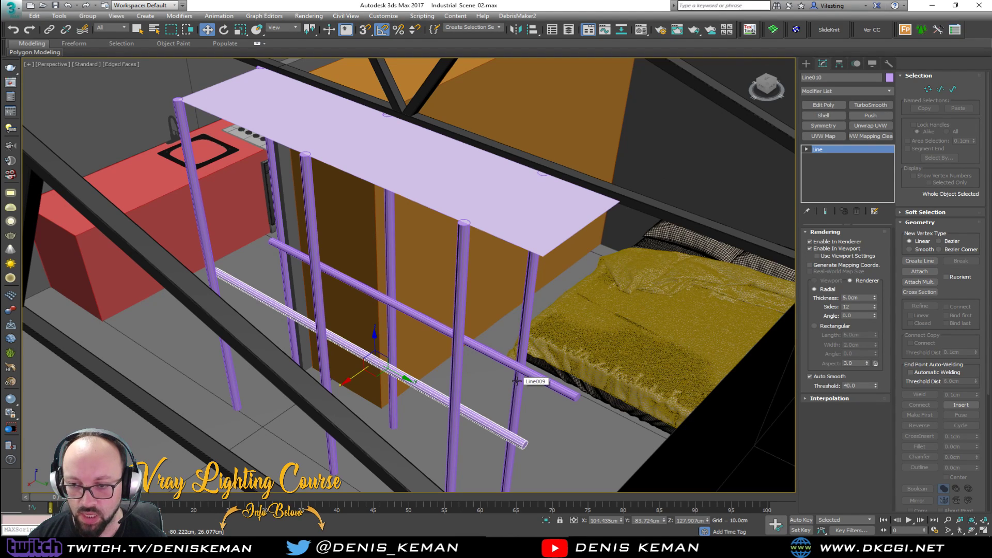
left_click_drag(516, 380, 523, 369)
left_click(488, 424, "ctrl")
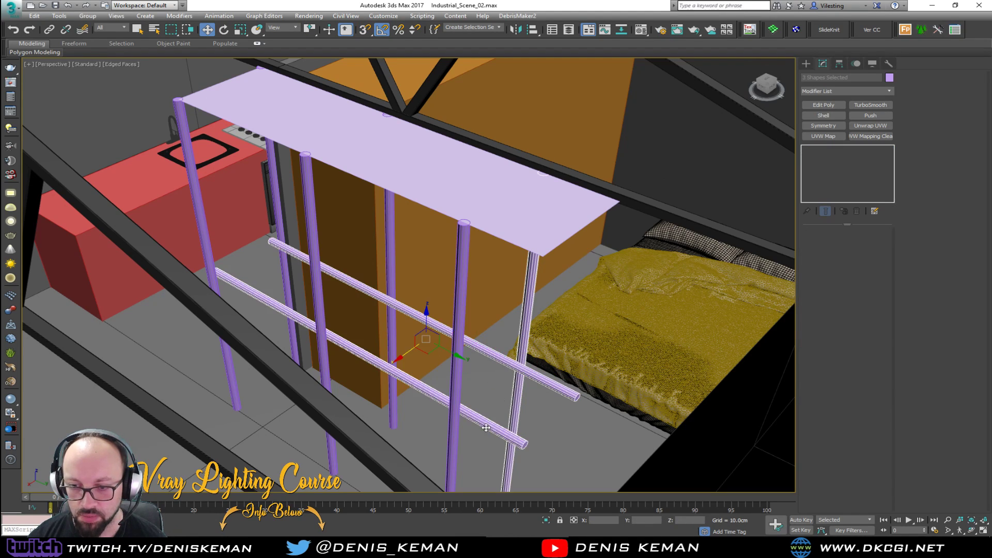
left_click(453, 406, "ctrl")
left_click(389, 296, "ctrl")
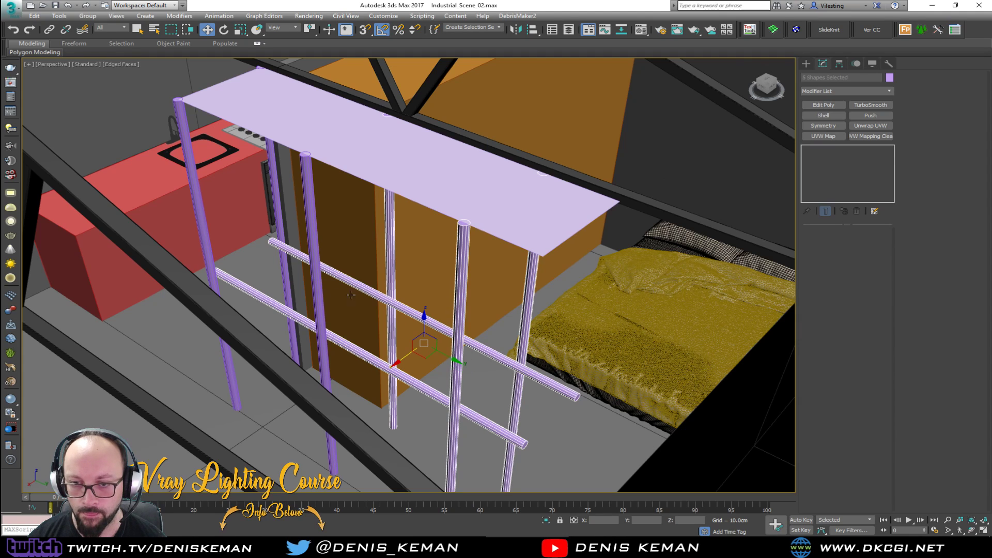
left_click(317, 307, "ctrl")
left_click(279, 220, "ctrl")
left_click(210, 273, "ctrl")
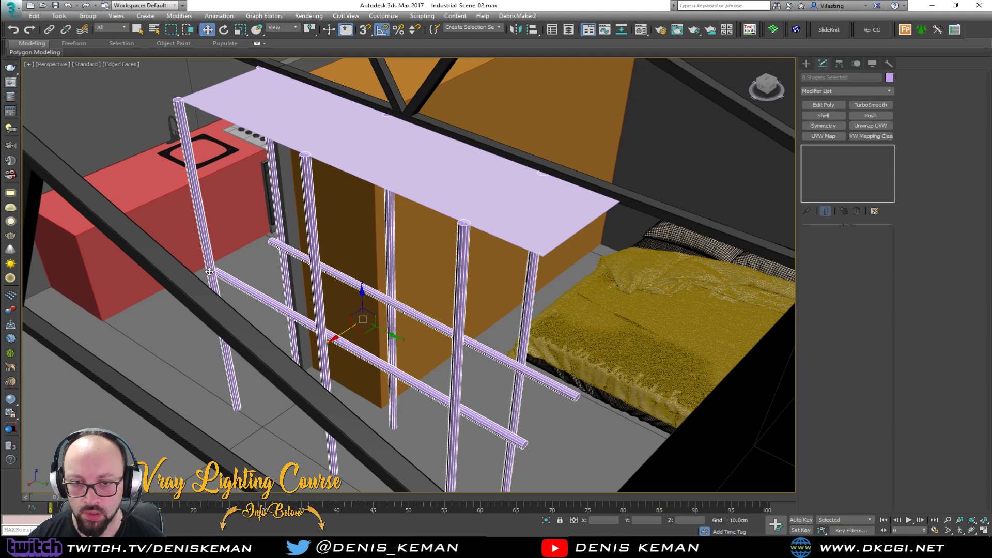
key("alt+q")
Narrow the isolation to one horizontal pipe and the vertical pipe it crosses near its protruding end
left_click(549, 341)
middle_click_drag(549, 341, 467, 293, "alt")
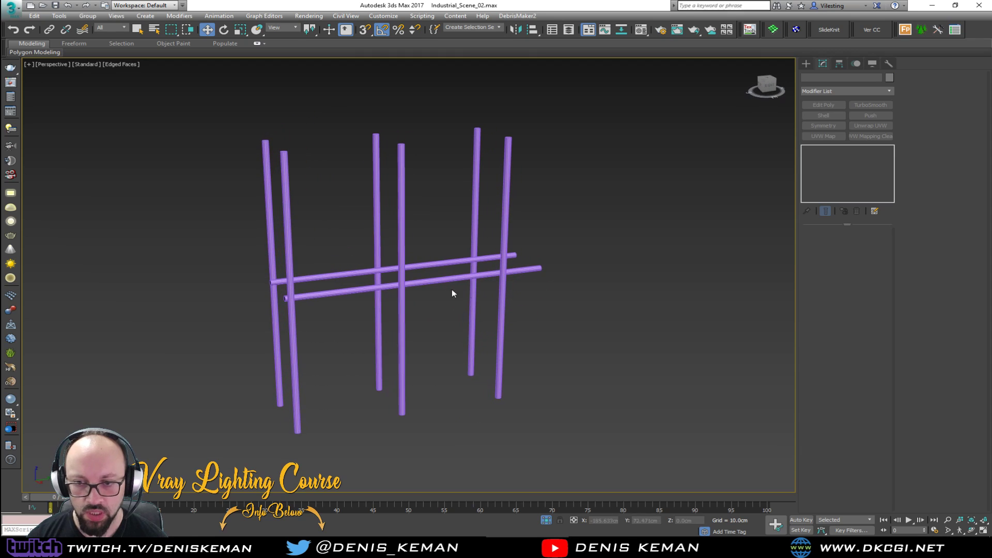
scroll(397, 281, "up", 10)
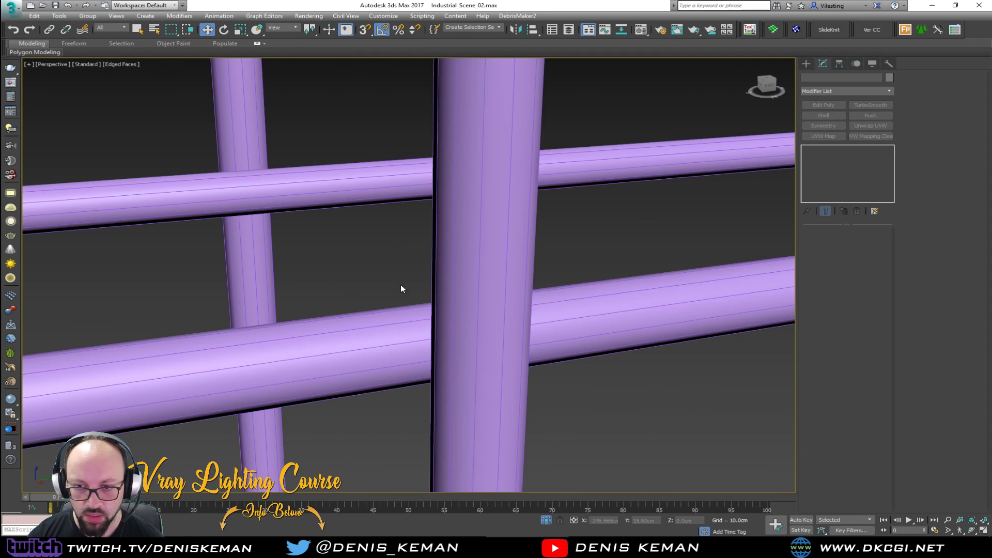
middle_click_drag(670, 287, 176, 314)
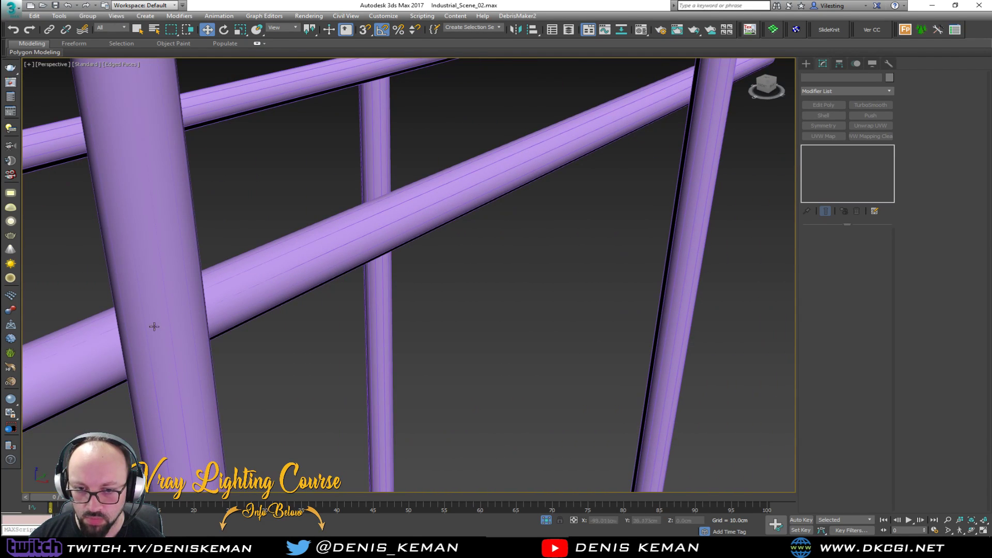
middle_click_drag(112, 307, 301, 317, "alt")
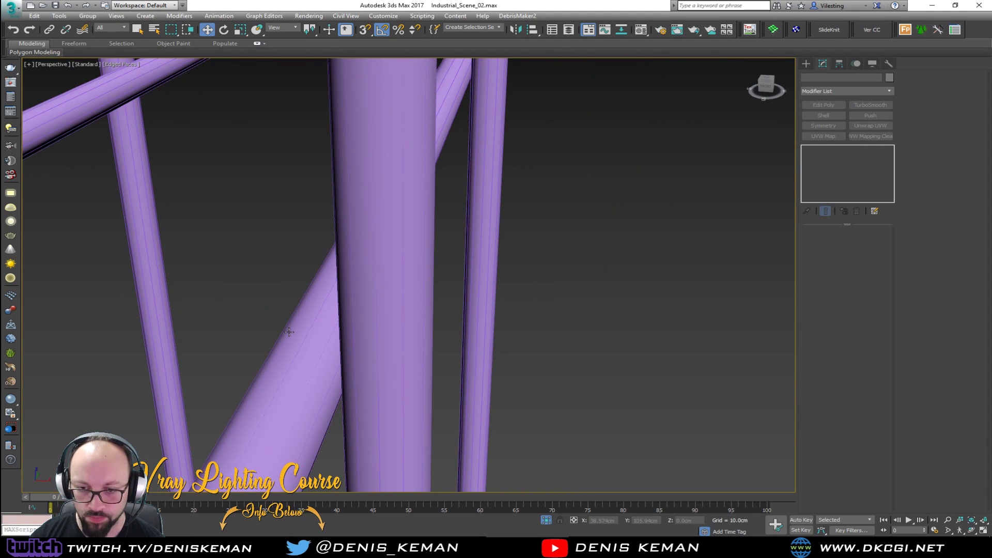
scroll(305, 341, "down", 8)
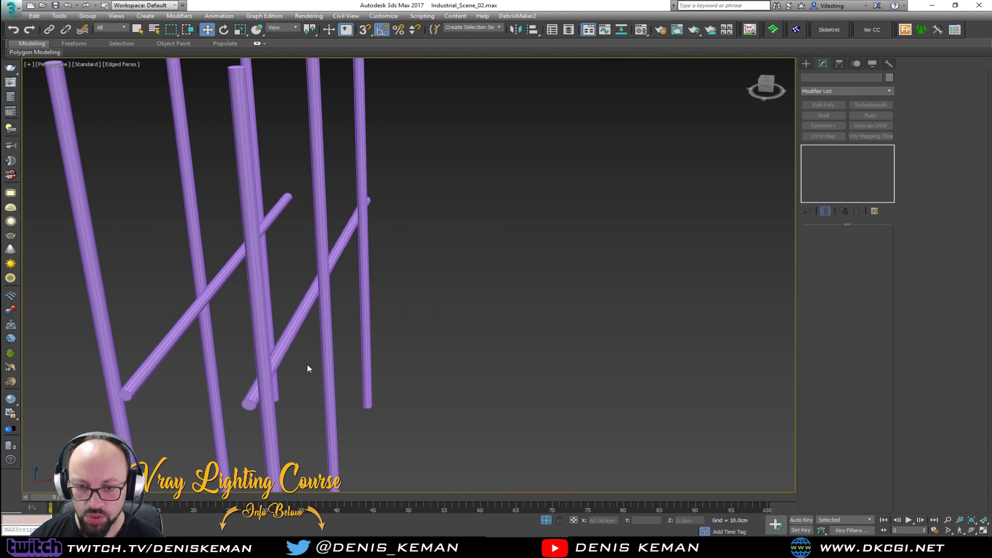
middle_click_drag(283, 387, 188, 366, "alt")
left_click(165, 357)
left_click(153, 359, "ctrl")
key("alt+q")
Add an Edit Poly modifier to the isolated horizontal pipe
key("alt+w")
left_click(543, 195)
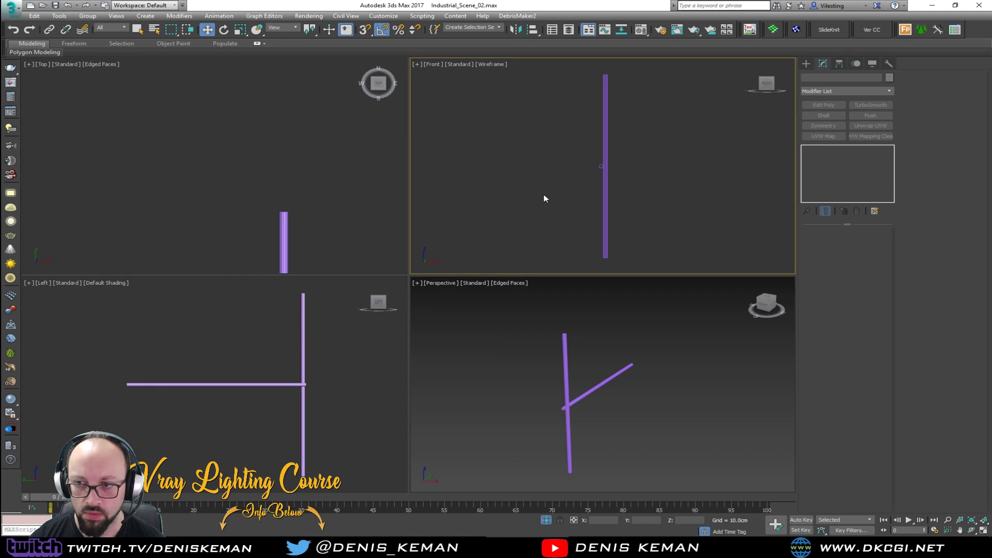
left_click(237, 381)
left_click(640, 224)
key("alt+w")
scroll(420, 274, "up", 6)
scroll(420, 274, "up", 3)
scroll(386, 316, "up", 4)
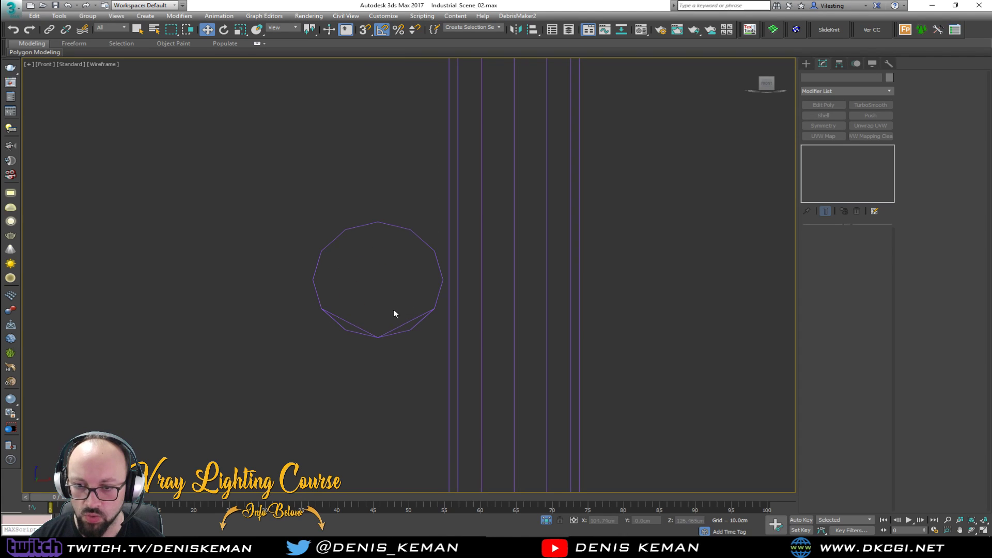
left_click(415, 325)
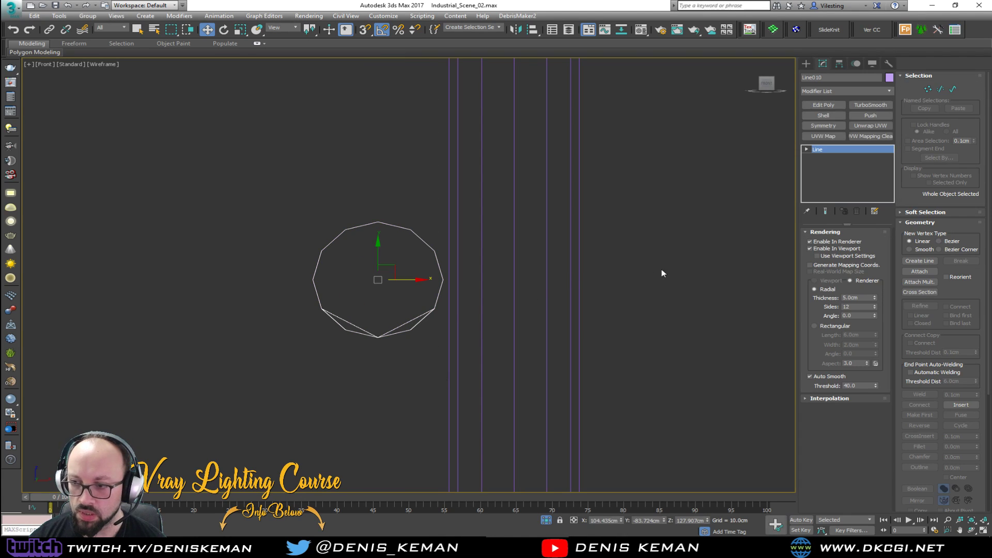
left_click(823, 105)
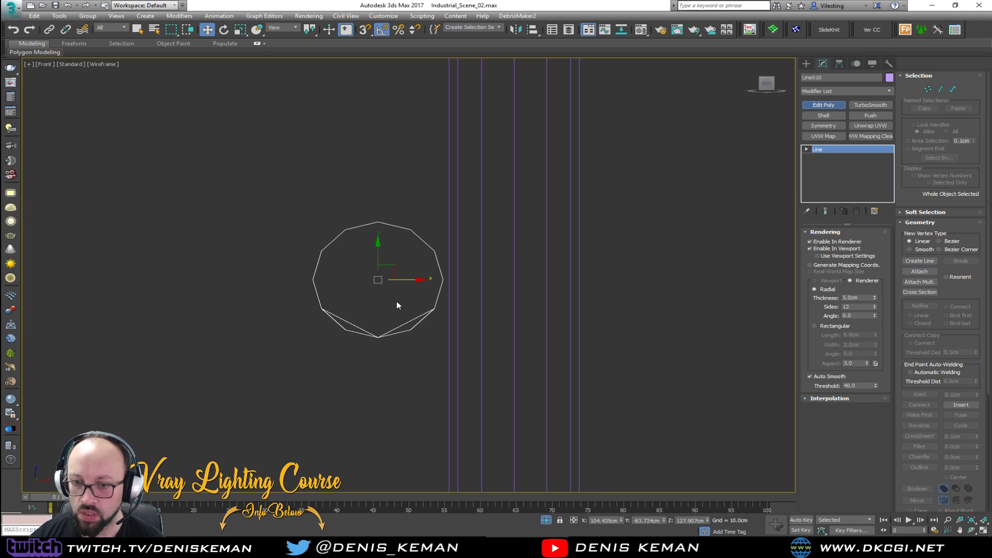
Select the ring of lengthwise edges around the short end segment of the horizontal pipe
key("2")
left_click(355, 326)
left_click(397, 325, "ctrl")
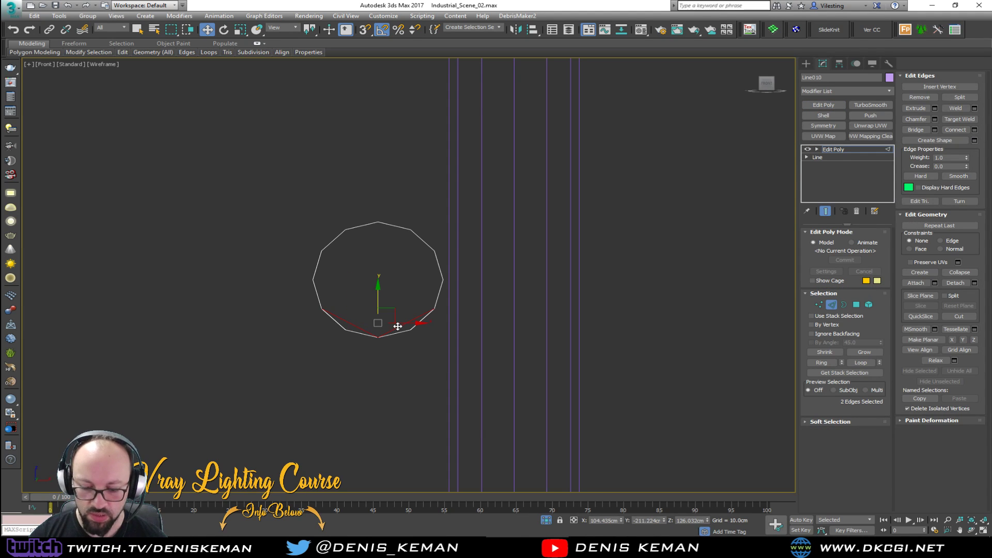
key("alt+w")
left_click(551, 391)
key("alt+w")
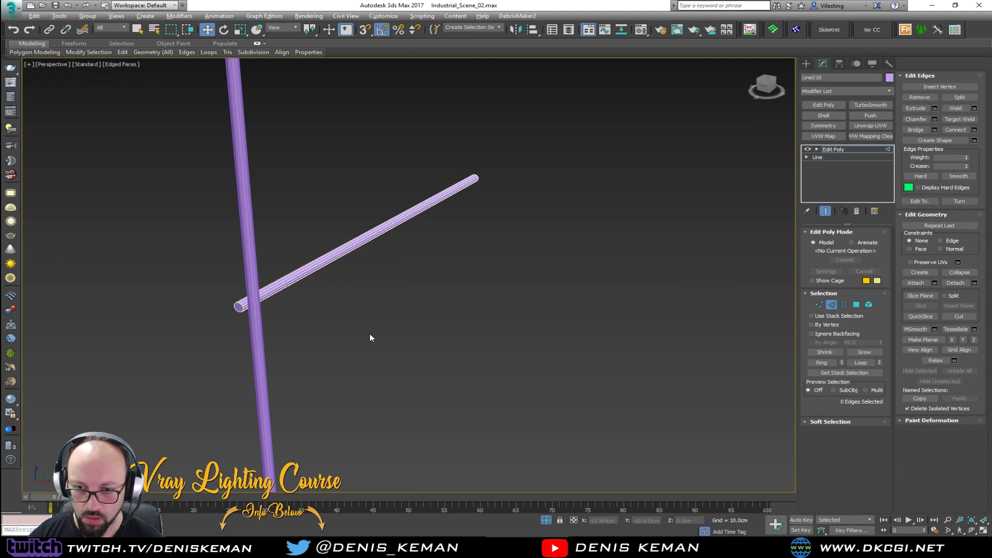
scroll(381, 339, "up", 2)
left_click(144, 277)
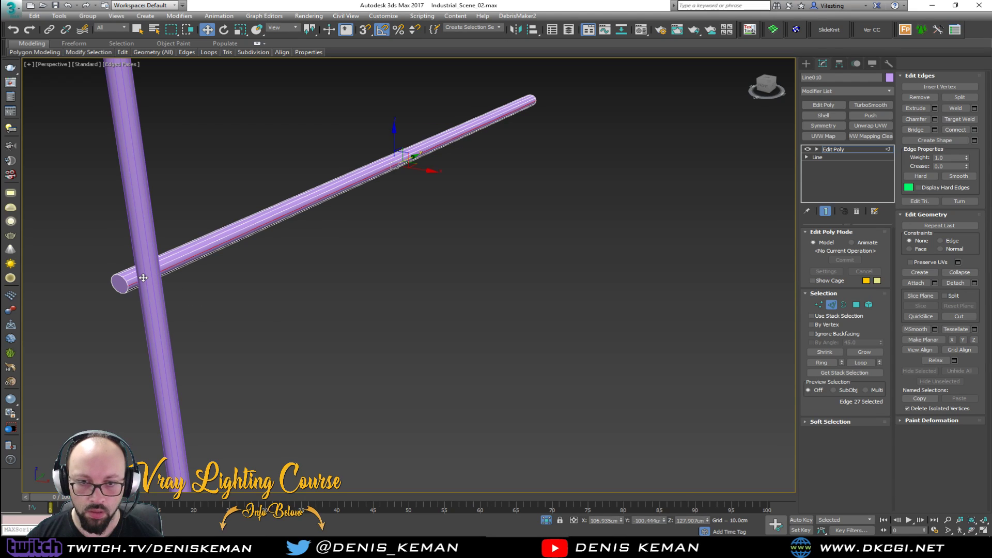
left_click(149, 275)
left_click(138, 277)
middle_click_drag(138, 278, 322, 294, "alt")
key("z")
left_click(322, 293, "shift")
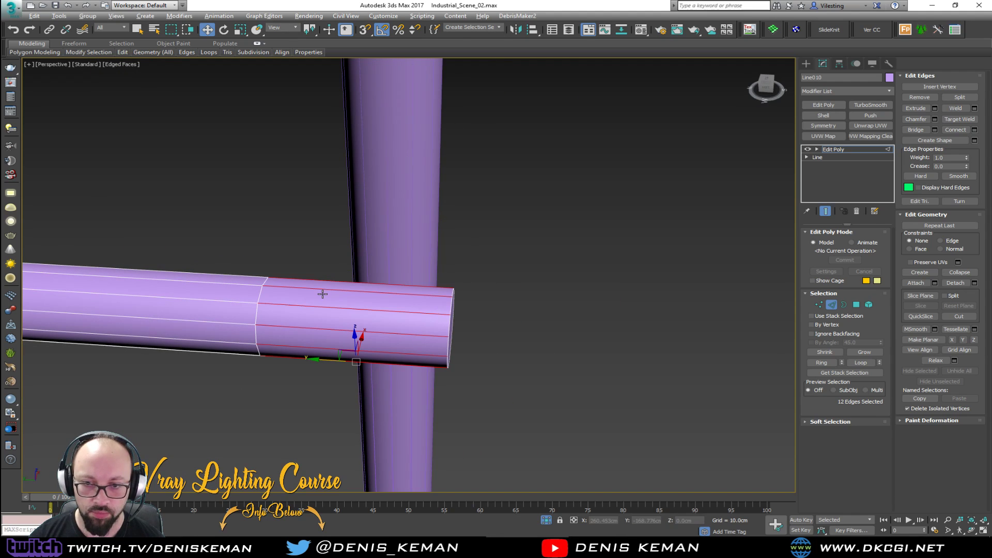
Convert the edge ring to its 12 side polygons and detach them as a clone named Object084
left_click(855, 304, "ctrl")
middle_click_drag(439, 264, 292, 263, "alt")
left_click(955, 144)
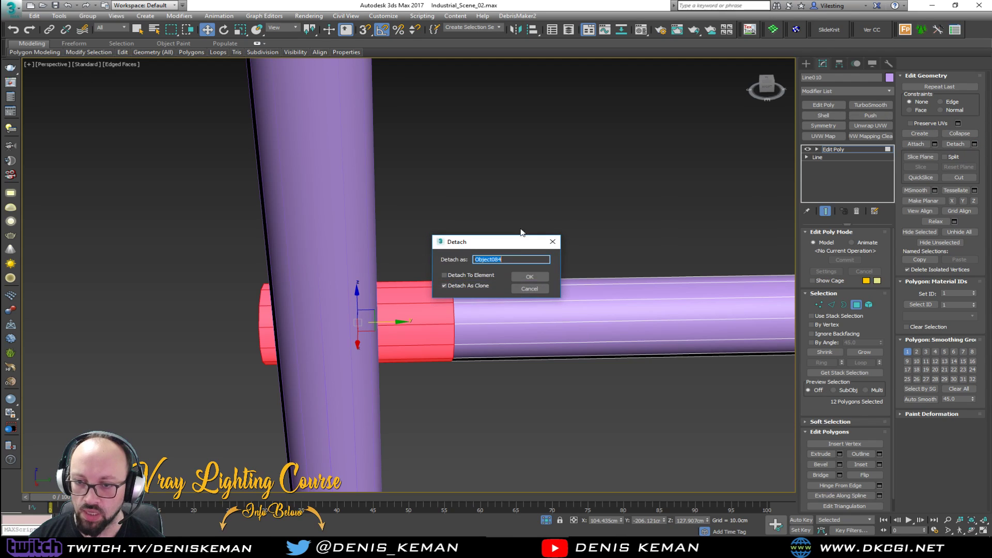
left_click(528, 278)
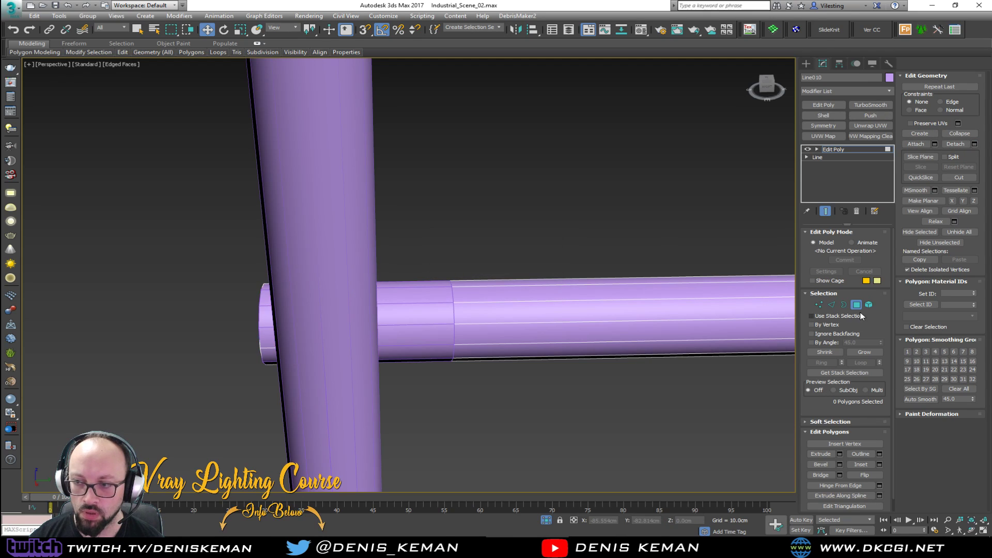
left_click(856, 304)
Shorten the detached sleeve by moving its 12 inner end vertices about -3 cm along Y
key("1")
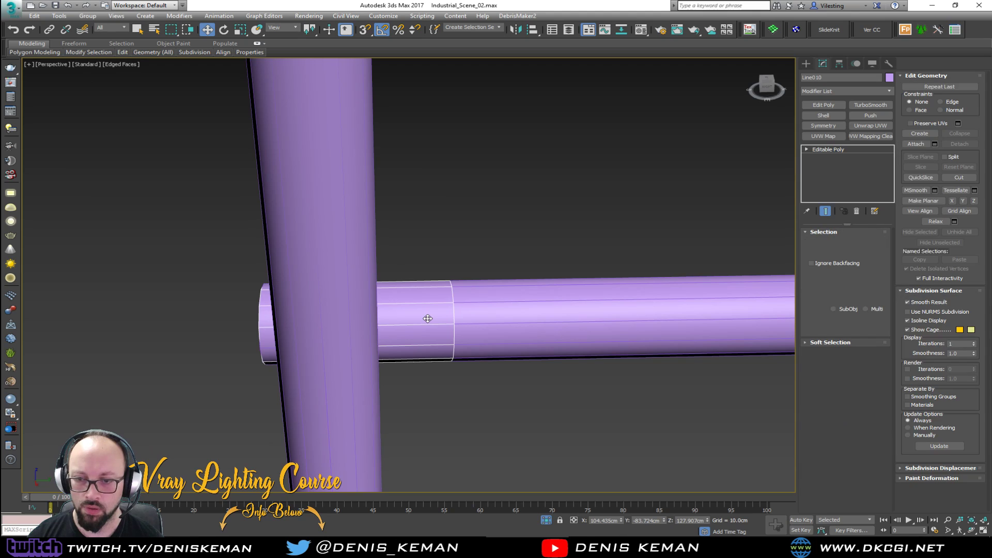
key("F3")
left_click_drag(555, 217, 414, 388)
key("F3")
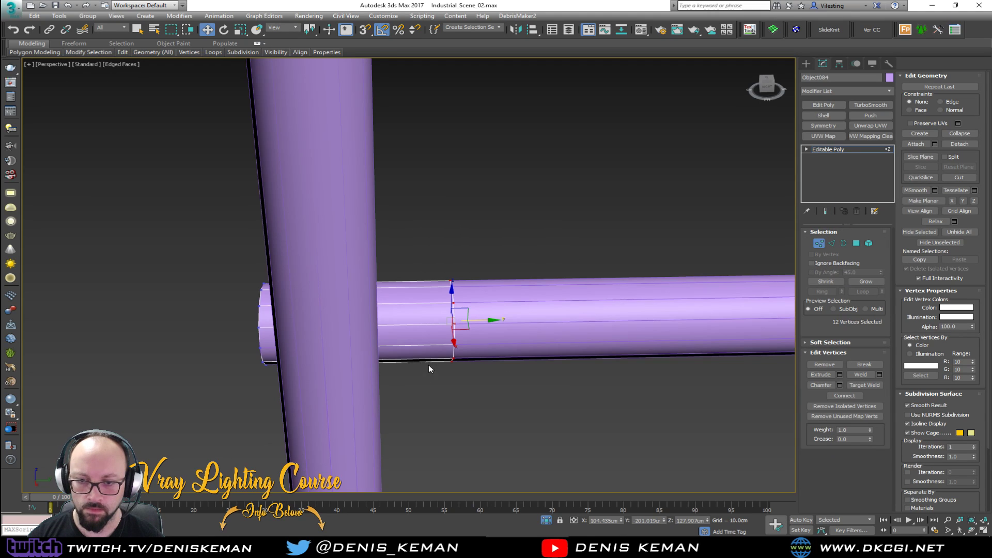
left_click_drag(479, 330, 426, 330)
middle_click_drag(443, 328, 204, 323, "alt")
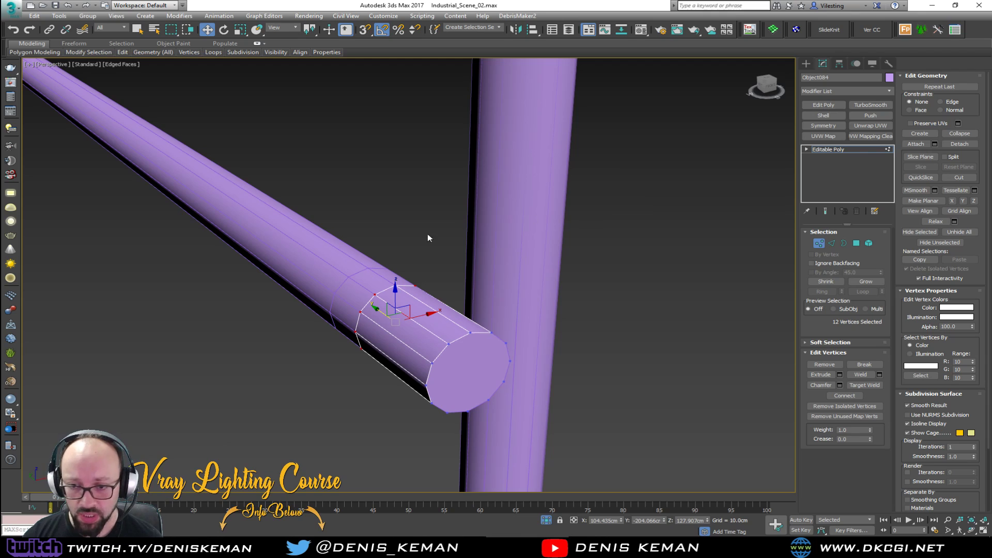
left_click(820, 244)
middle_click_drag(447, 261, 440, 273)
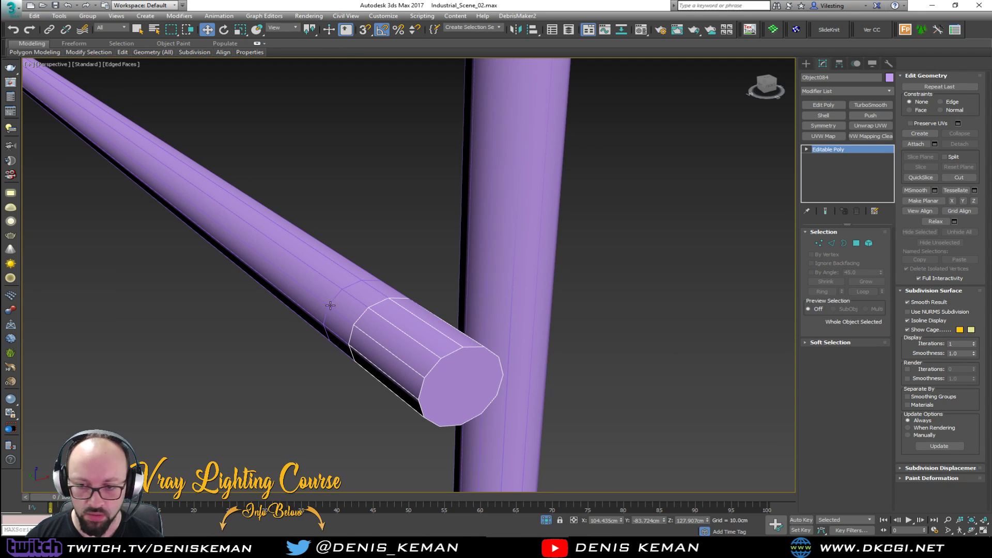
Switch to the Idea_15 reference photo in Windows Photo Viewer and examine the industrial shelf's pipe joints and clamps
left_click(620, 547)
left_click(614, 547)
left_click(610, 546)
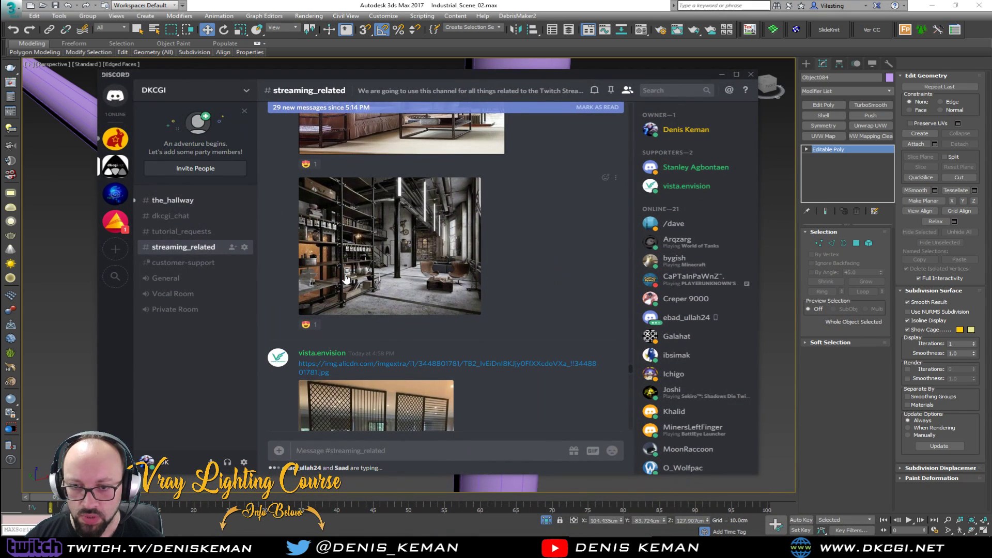
left_click(615, 547)
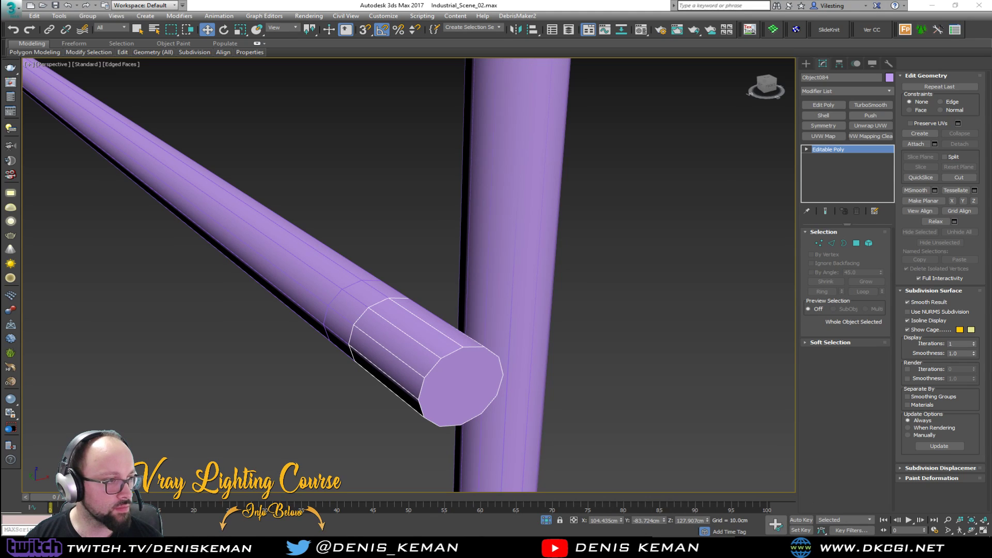
key("Right")
key("Right")
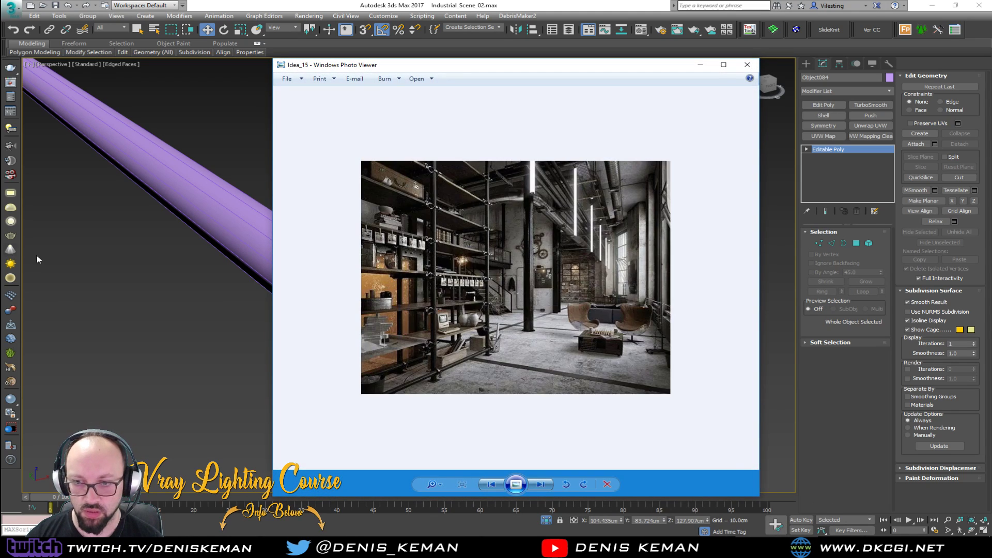
key("Left")
scroll(373, 316, "up", 3)
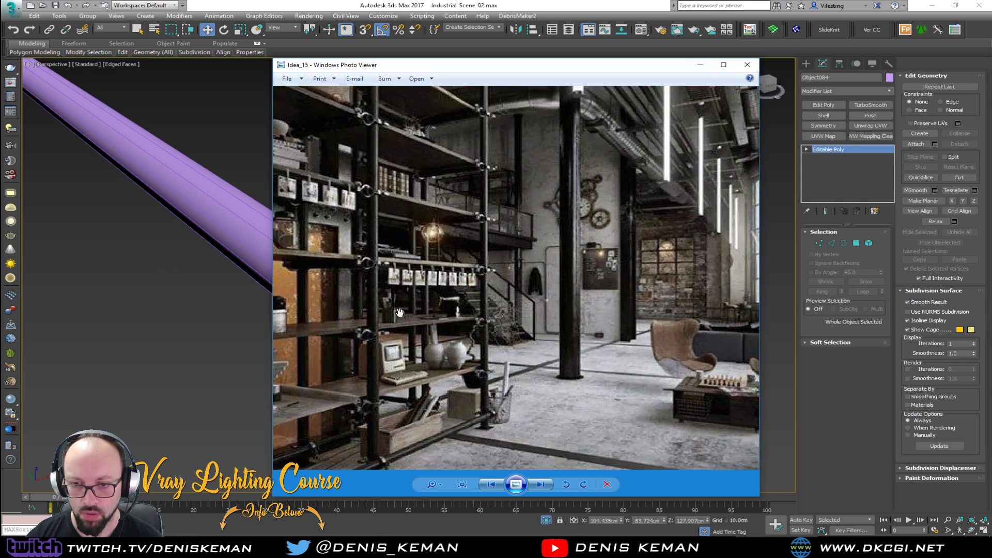
left_click_drag(366, 237, 473, 354)
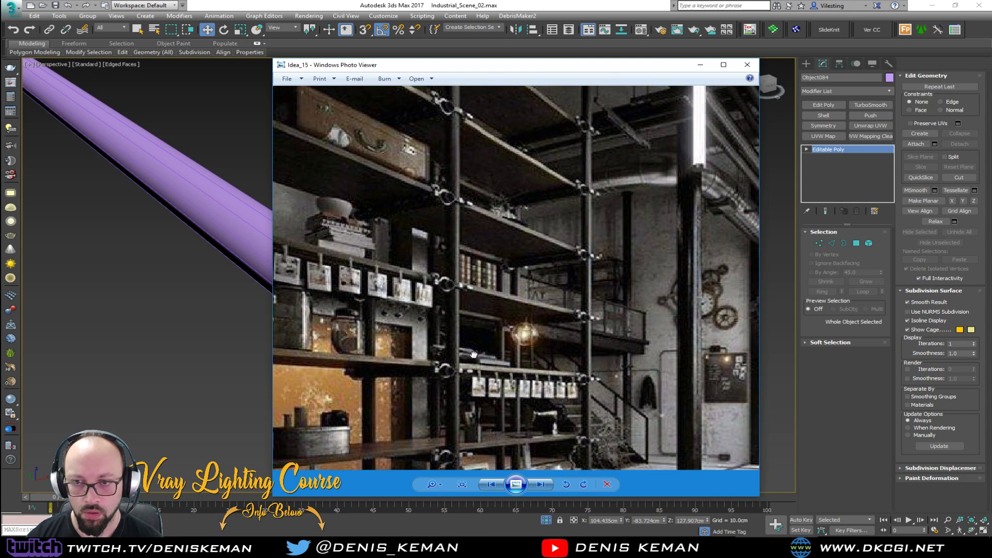
left_click_drag(456, 152, 475, 142)
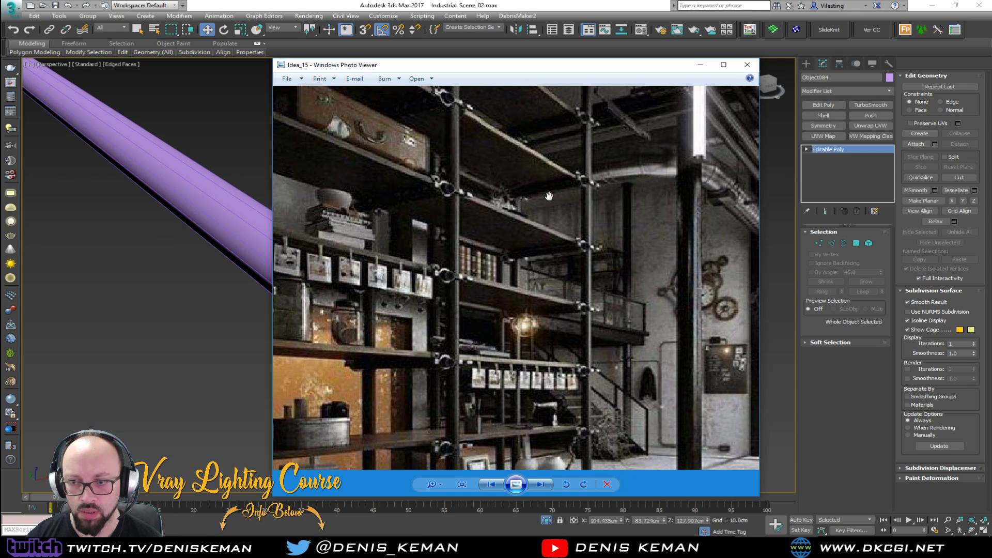
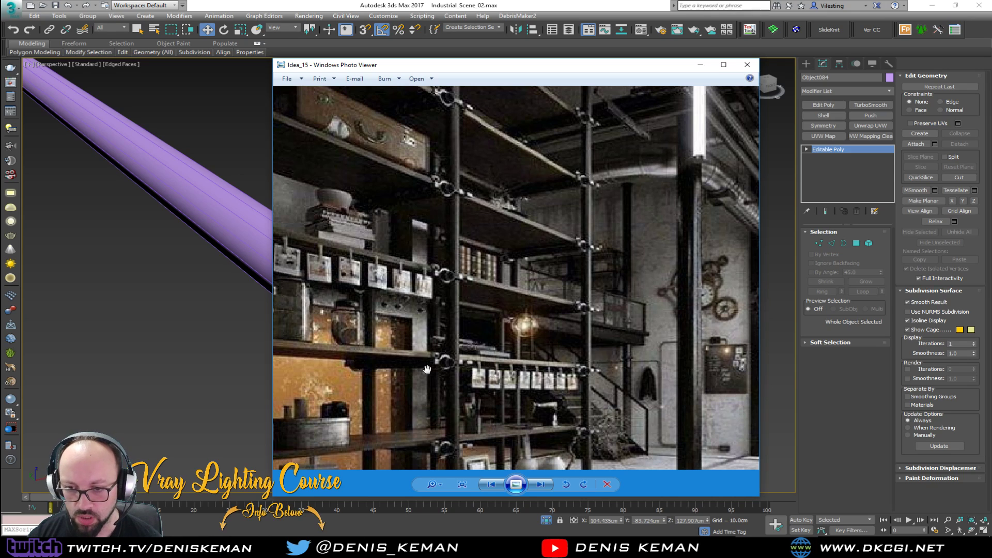
left_click(708, 67)
Chamfer one lengthwise side edge of the horizontal pipe's sleeve by 0.2 cm
middle_click_drag(443, 382, 480, 295)
key("4")
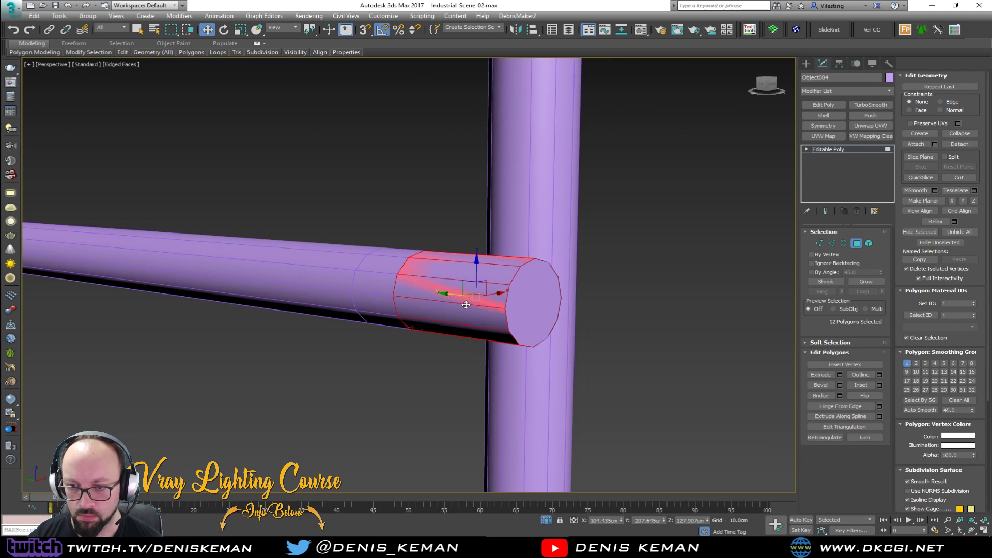
scroll(466, 305, "up", 4)
key("2")
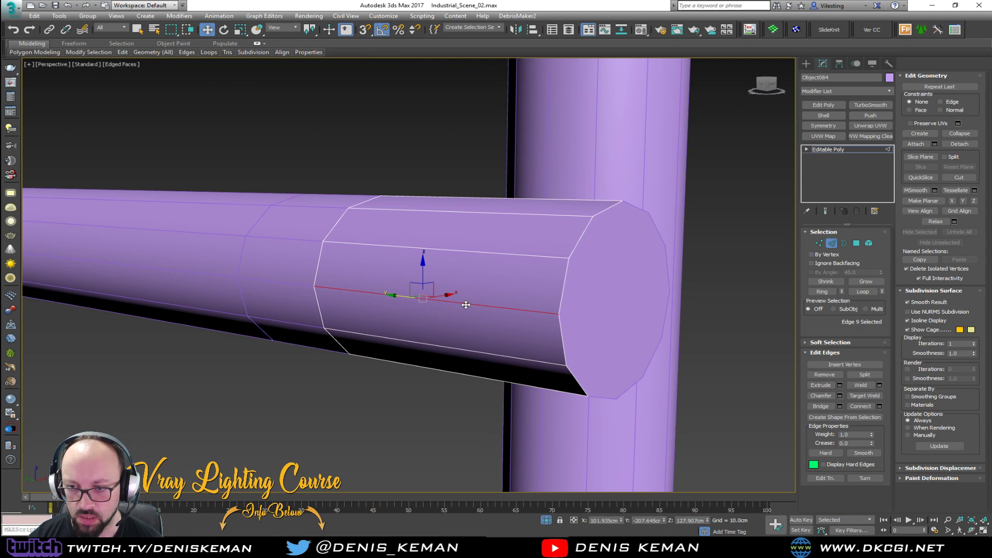
left_click(840, 396)
left_click_drag(418, 293, 429, 293)
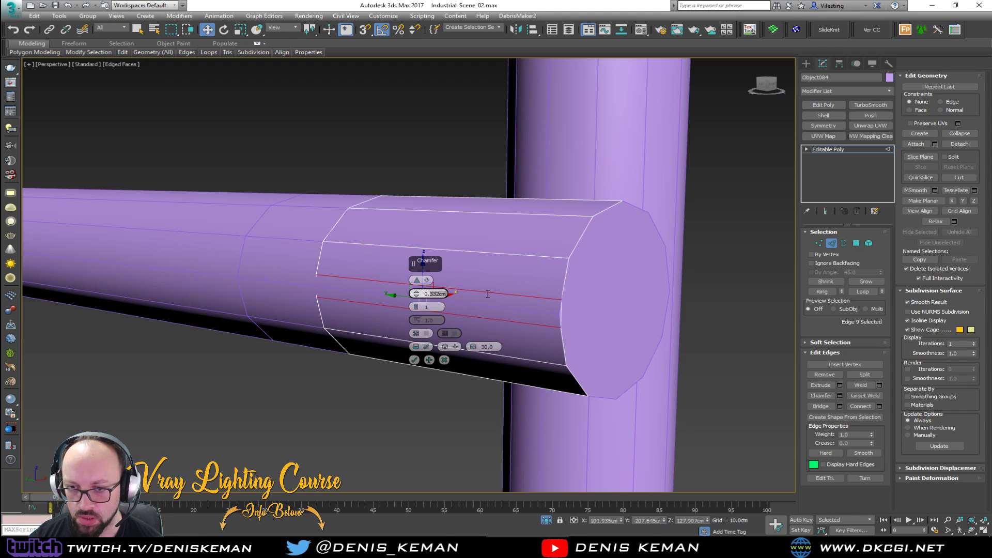
type("0.2")
key("Return")
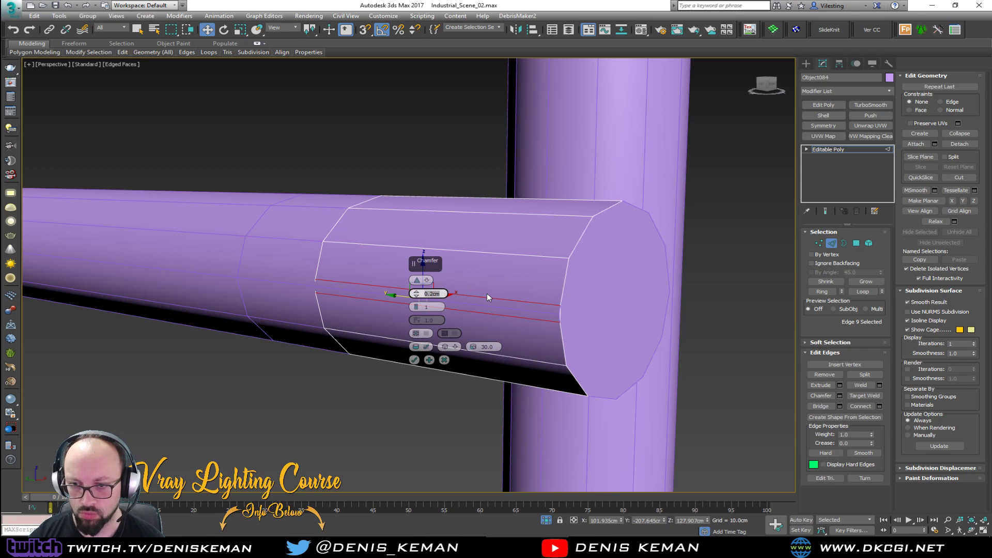
left_click(428, 360)
left_click(413, 360)
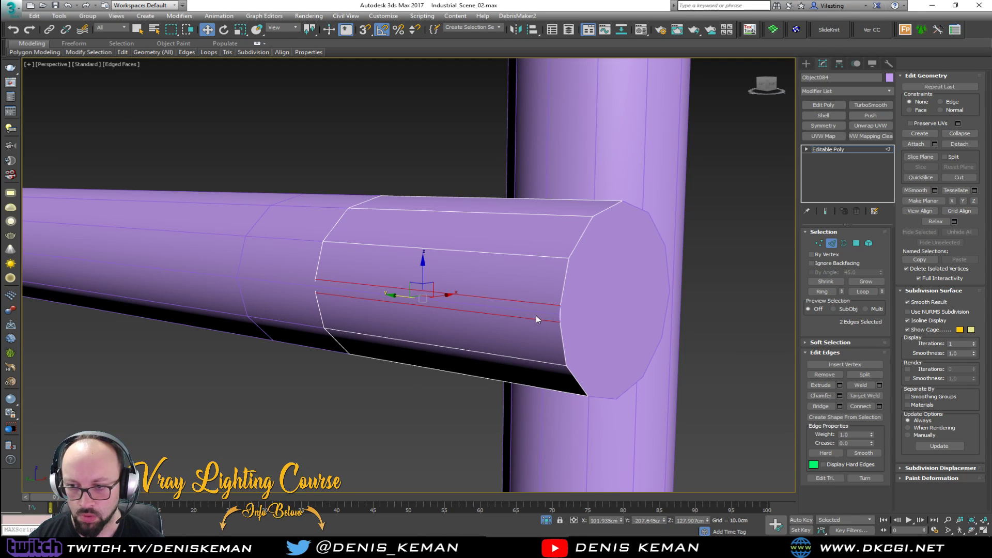
Delete the narrow strip between the chamfered edges and extrude the two open edges outward as parallel clamp flanges
key("4")
key("3")
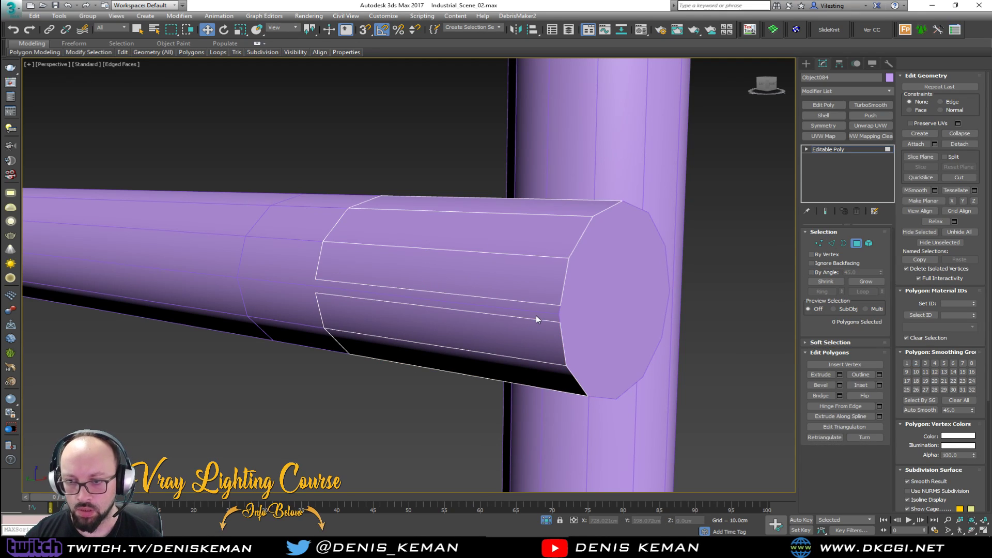
key("2")
middle_click_drag(532, 316, 495, 323, "alt")
left_click_drag(450, 304, 395, 318, "shift")
left_click(830, 243)
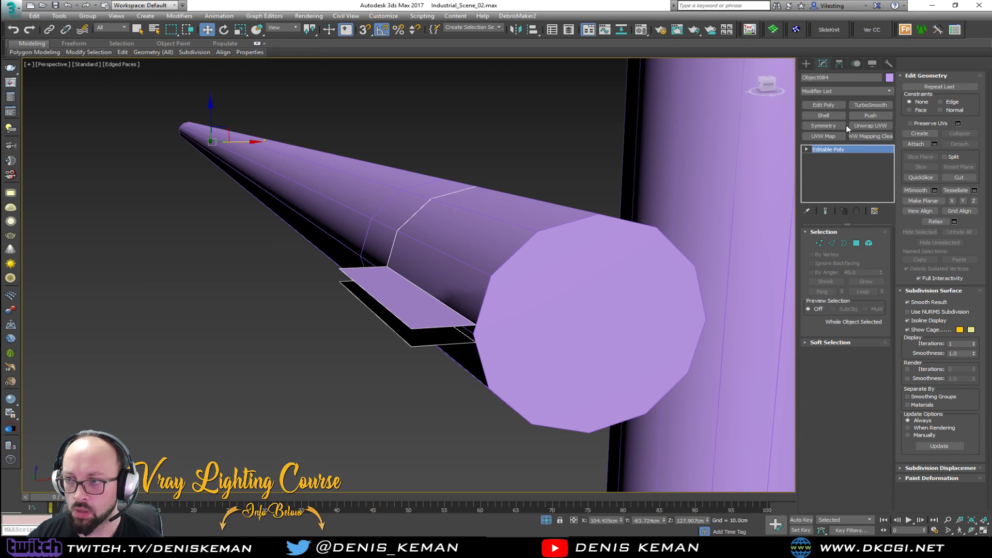
Add a Shell modifier to the horizontal sleeve with a 0.3 cm outer amount and straightened corners
left_click(835, 115)
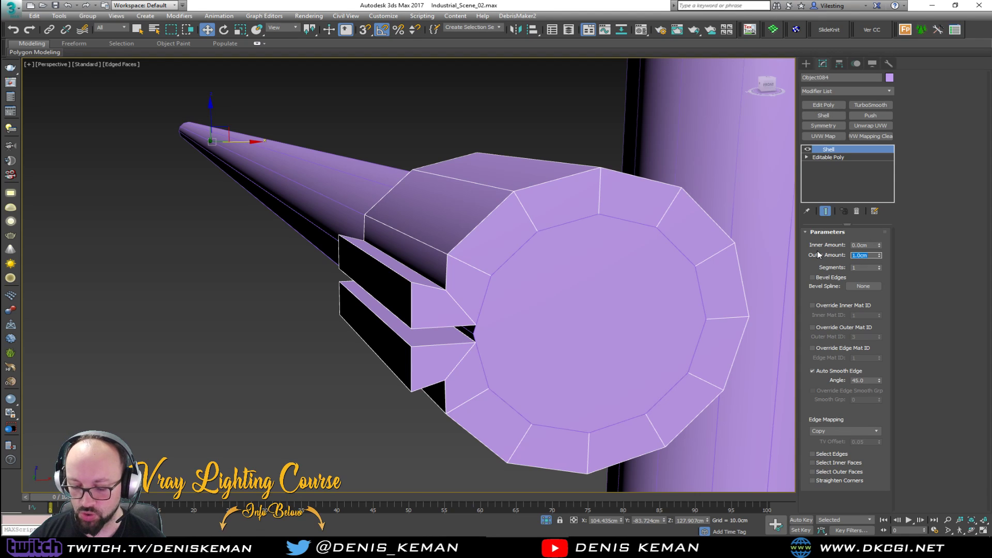
key("Return")
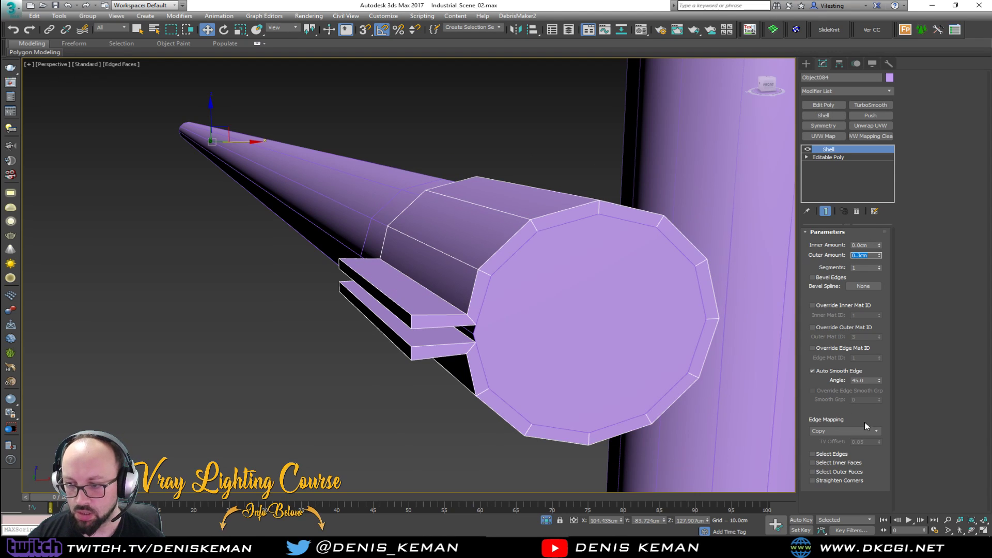
left_click(853, 481)
middle_click_drag(536, 237, 665, 258, "alt")
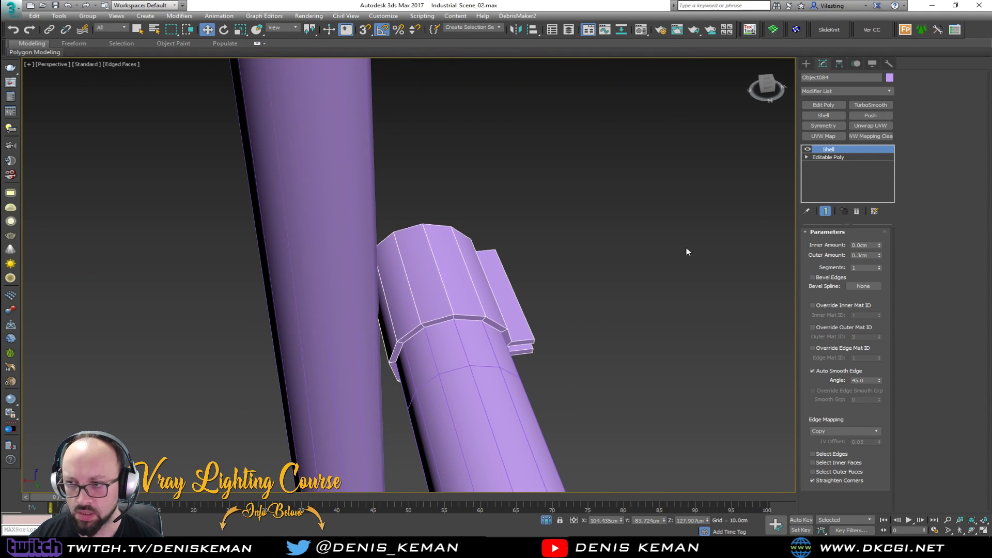
left_click(577, 229)
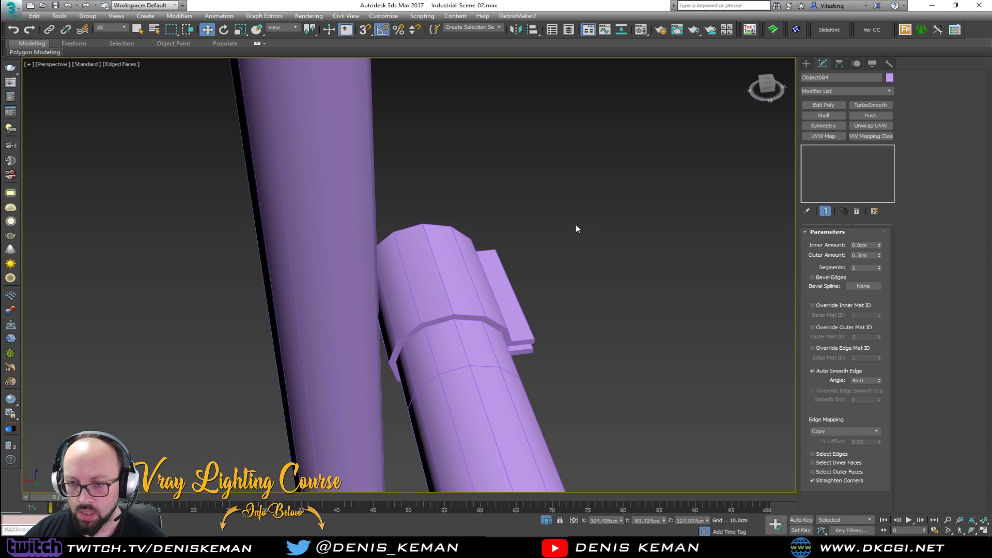
Add an Edit Poly modifier to the vertical pipe and insert two edge loops around it near the horizontal pipe joint
left_click(308, 274)
middle_click_drag(329, 274, 433, 249)
left_click(811, 106)
key("2")
left_click(429, 237)
middle_click_drag(427, 272, 403, 201, "alt")
key("w")
left_click_drag(393, 178, 393, 227)
key("alt+shift+s")
left_click(387, 439)
key("w")
key("2")
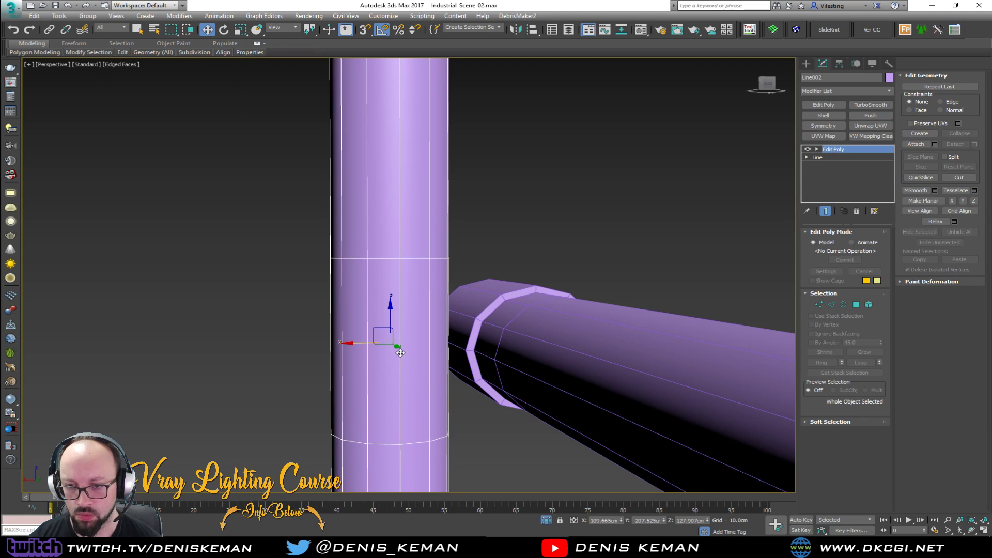
Convert the edge ring between the vertical pipe's two loops to its 12 polygons and detach them as a clone named Object085
key("2")
left_click(401, 353)
key("alt+r")
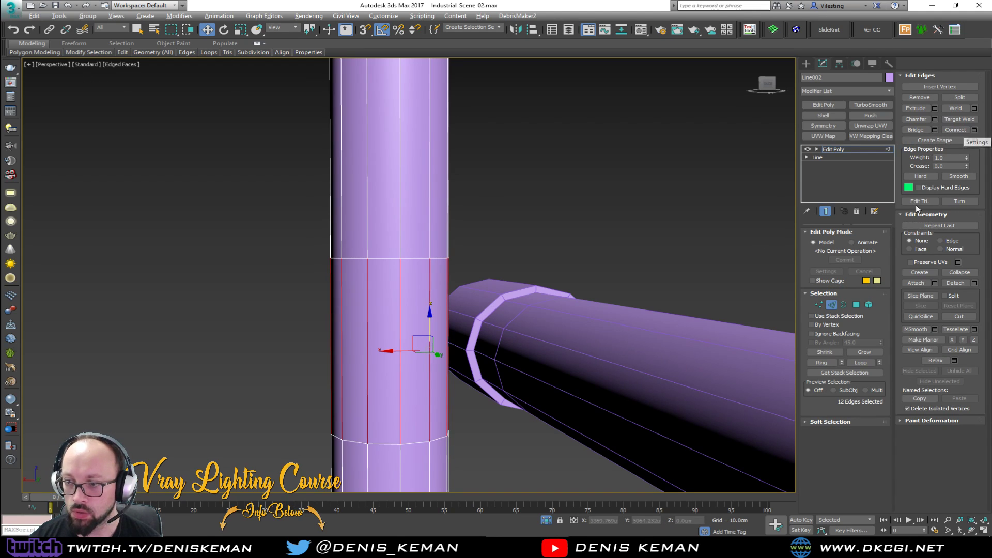
left_click(856, 304, "ctrl")
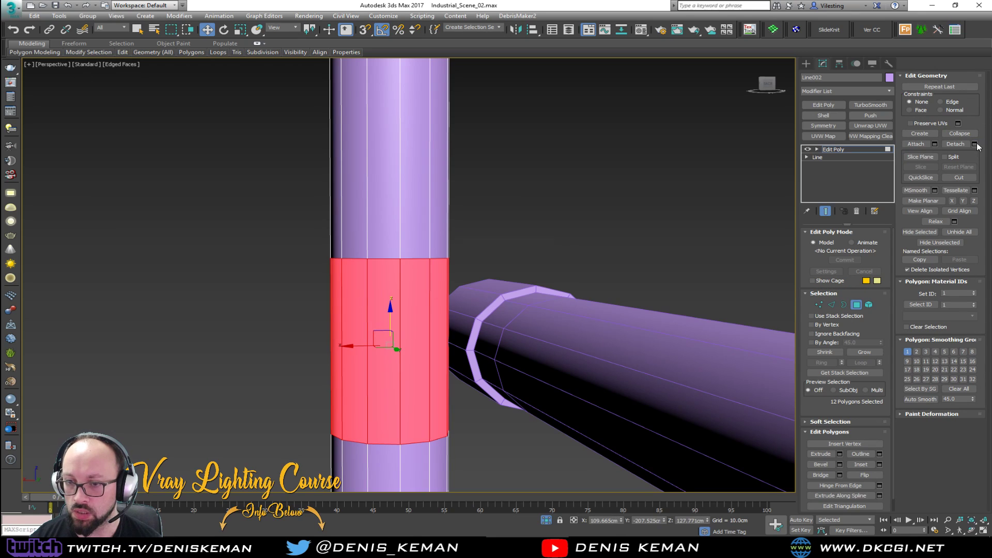
left_click(975, 145)
left_click(537, 276)
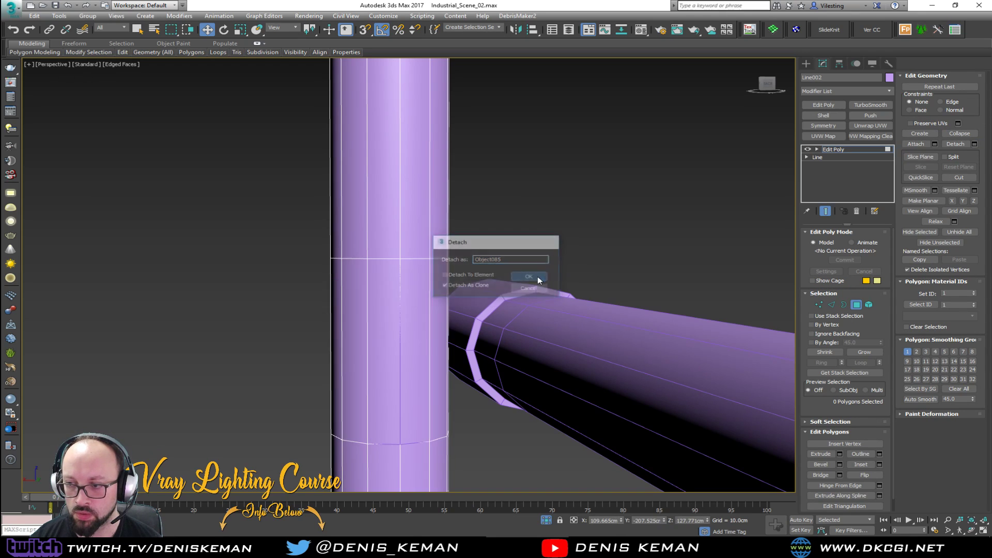
Chamfer one lengthwise edge of the detached vertical sleeve by 0.1 cm on the side facing away from the horizontal pipe
left_click(368, 315)
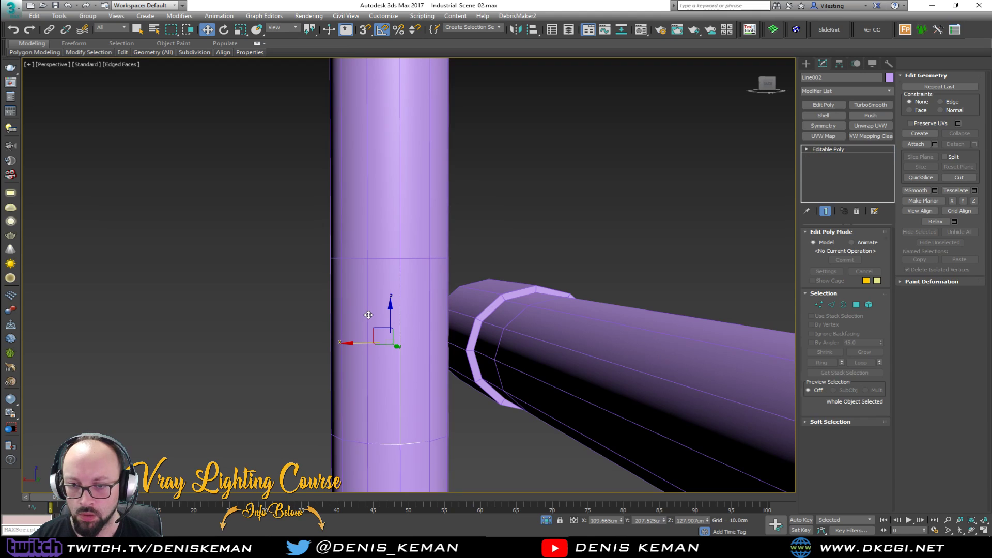
middle_click_drag(368, 314, 472, 331, "alt")
key("2")
left_click(390, 393)
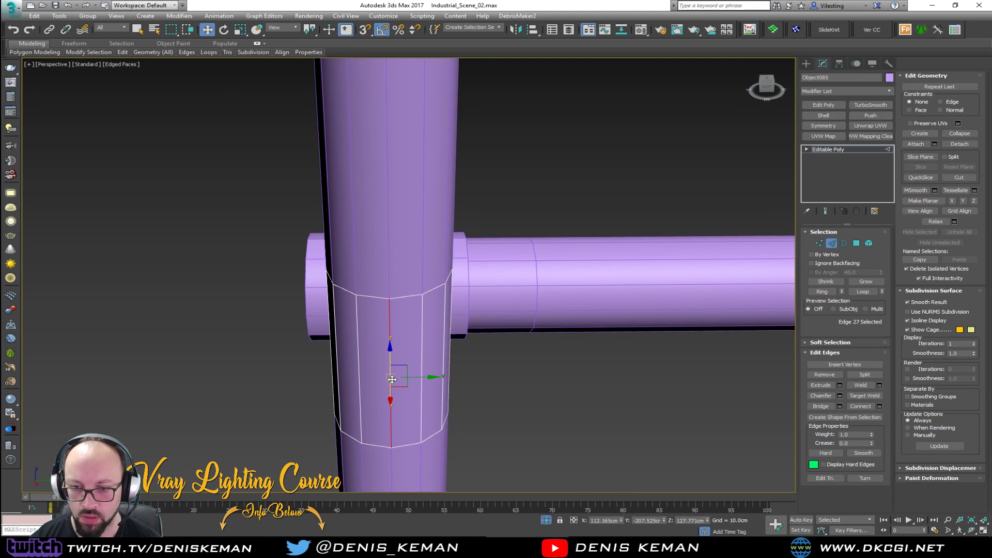
left_click(838, 396)
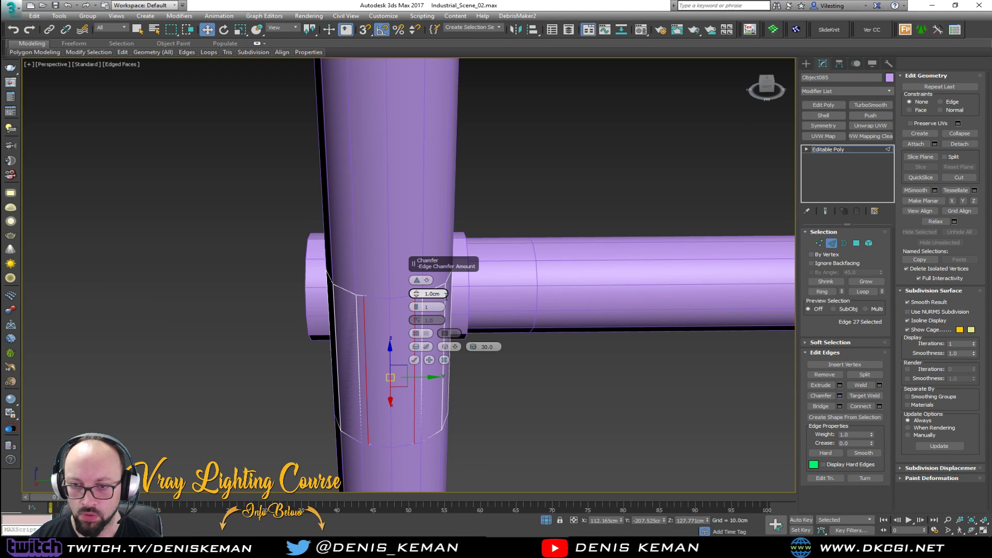
type("0.1")
key("Return")
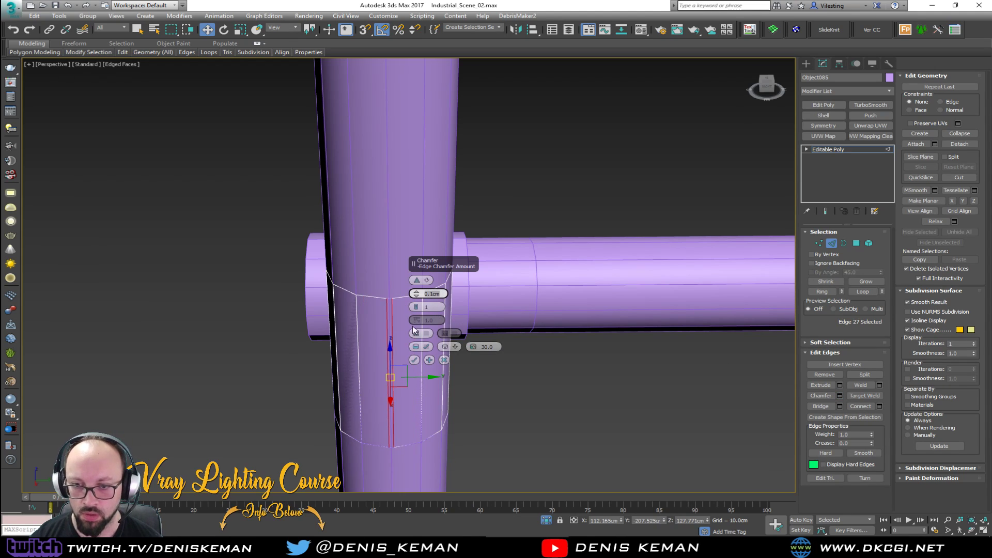
left_click(413, 360)
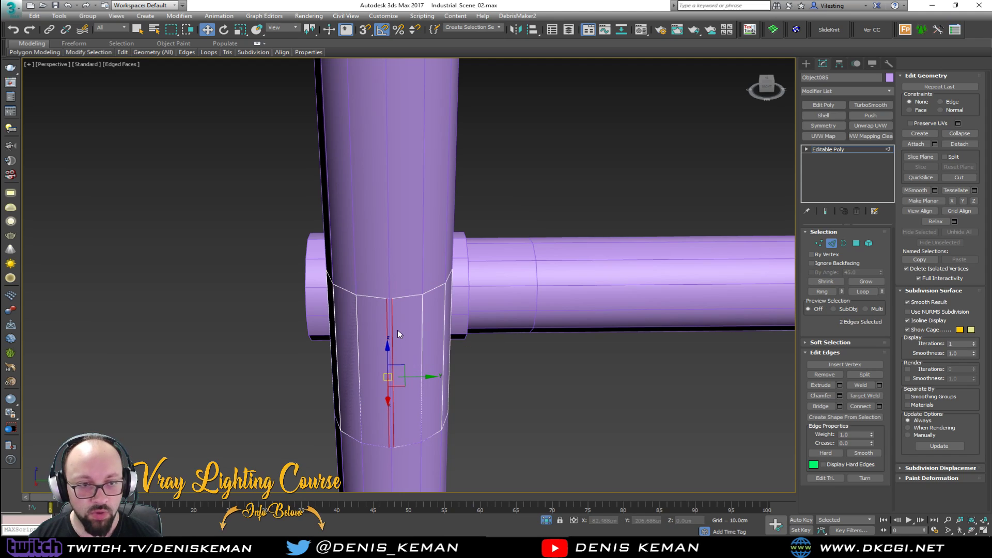
Delete the narrow polygon strip between the vertical sleeve's two chamfered edges
scroll(398, 330, "up", 3)
key("4")
left_click(380, 330)
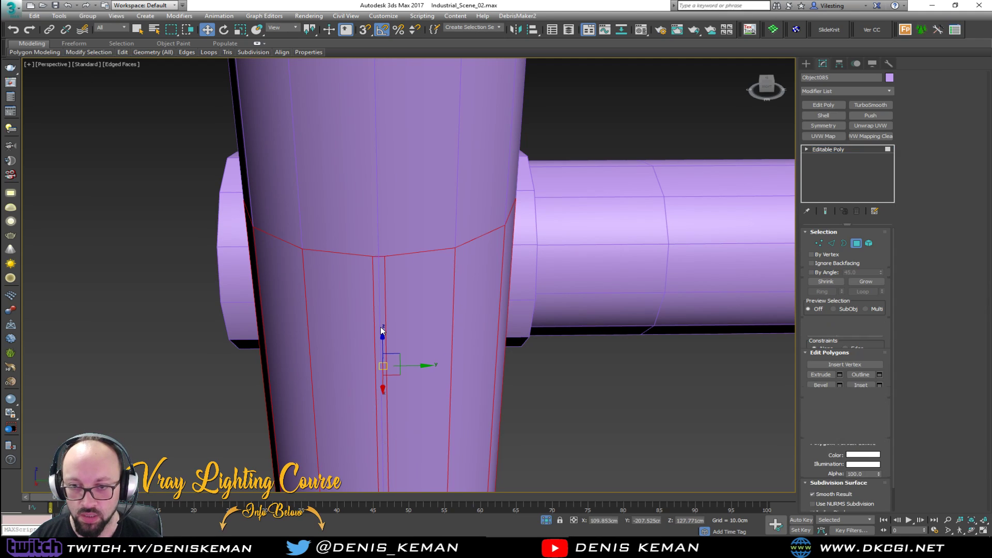
scroll(380, 330, "down", 2)
key("Delete")
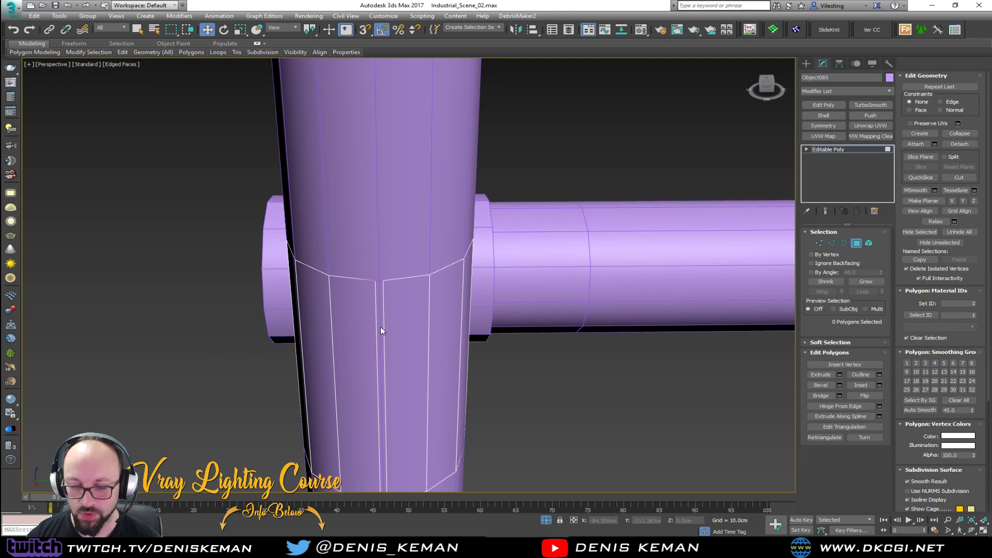
Extrude both open edges of the vertical sleeve's gap outward along X to form two parallel clamp flanges
scroll(381, 330, "down", 2)
key("2")
left_click(381, 330)
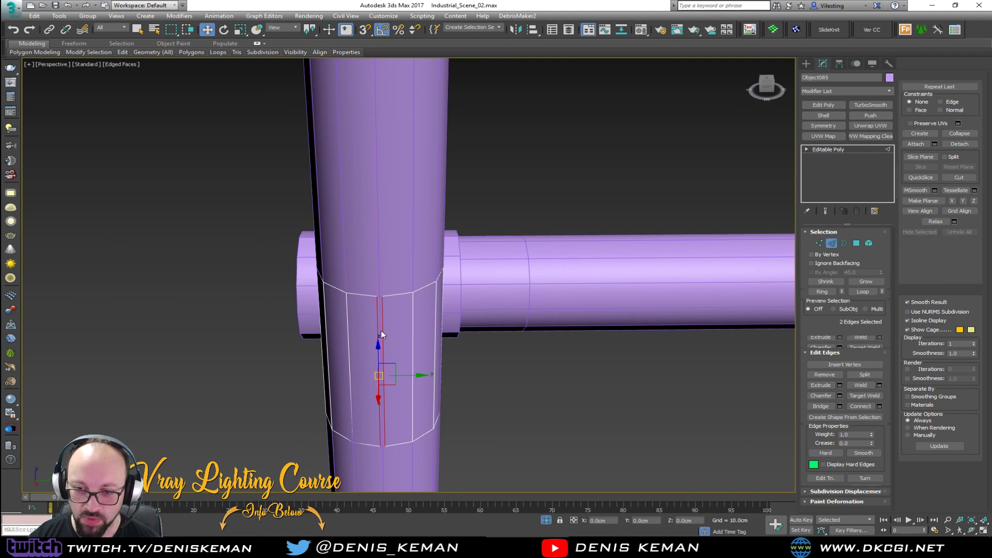
middle_click_drag(387, 337, 445, 331, "alt")
left_click(380, 329, "ctrl")
left_click_drag(463, 337, 484, 335, "shift")
middle_click_drag(385, 259, 466, 293, "alt")
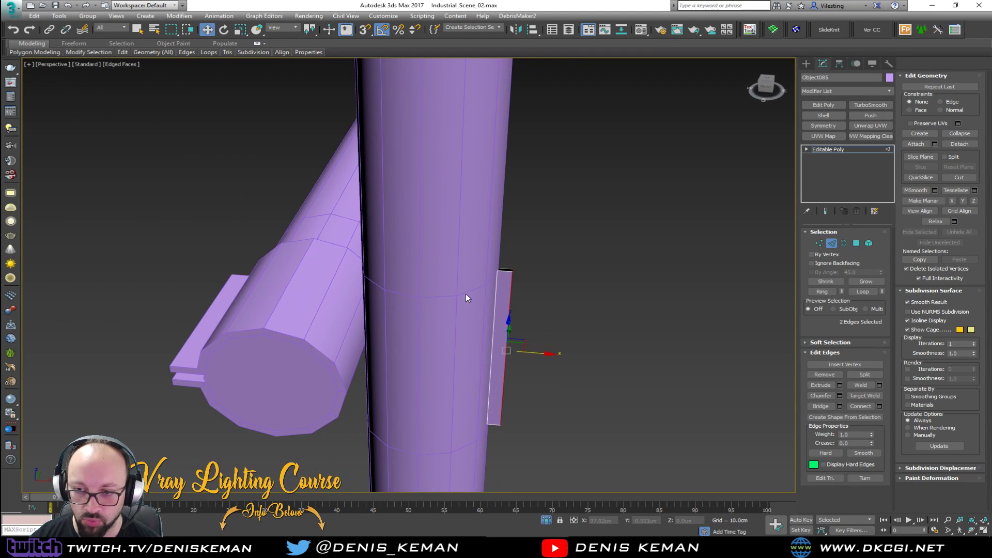
left_click(831, 243)
middle_click_drag(584, 279, 556, 280, "alt")
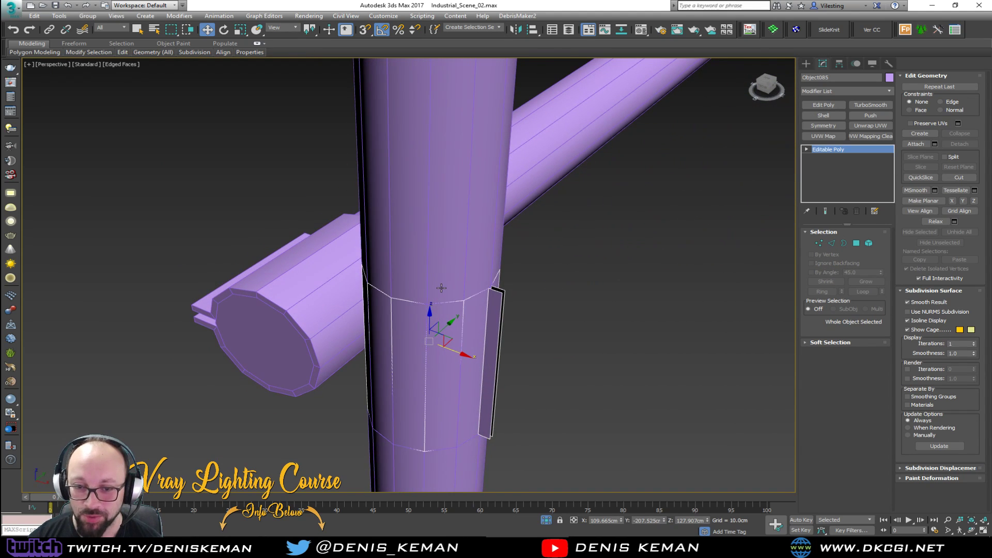
Copy the Shell modifier from the horizontal clamp and paste it onto the vertical sleeve
left_click(307, 293)
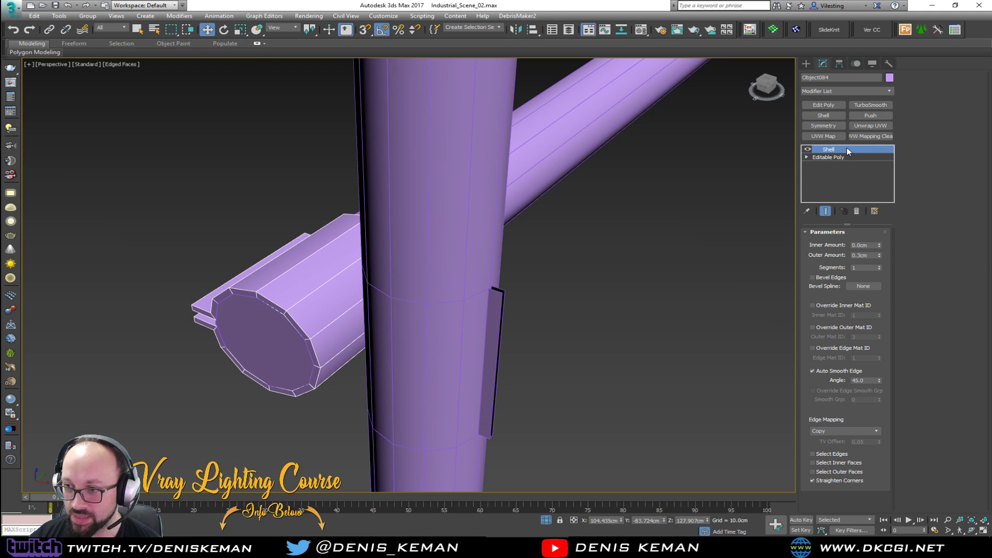
right_click(847, 151)
left_click(868, 176)
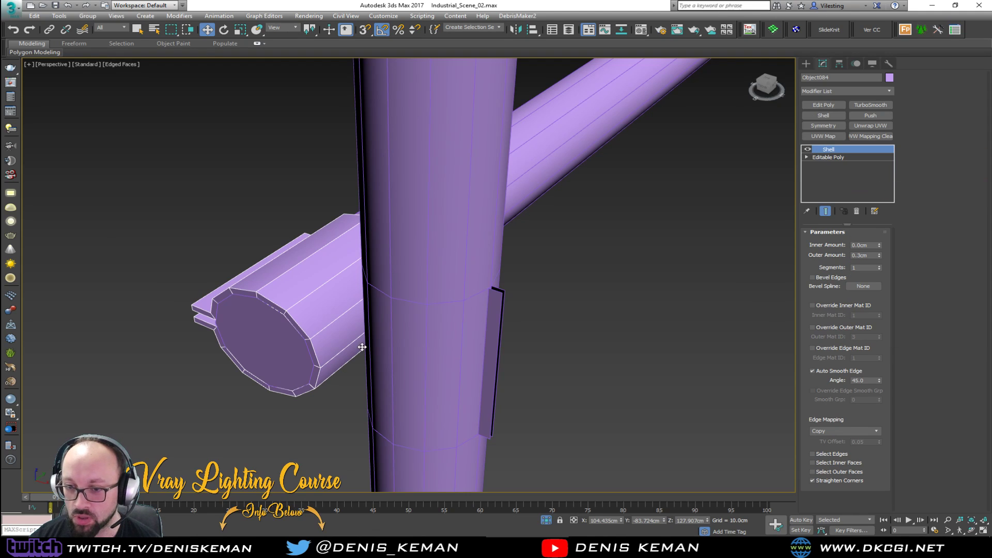
left_click(475, 345)
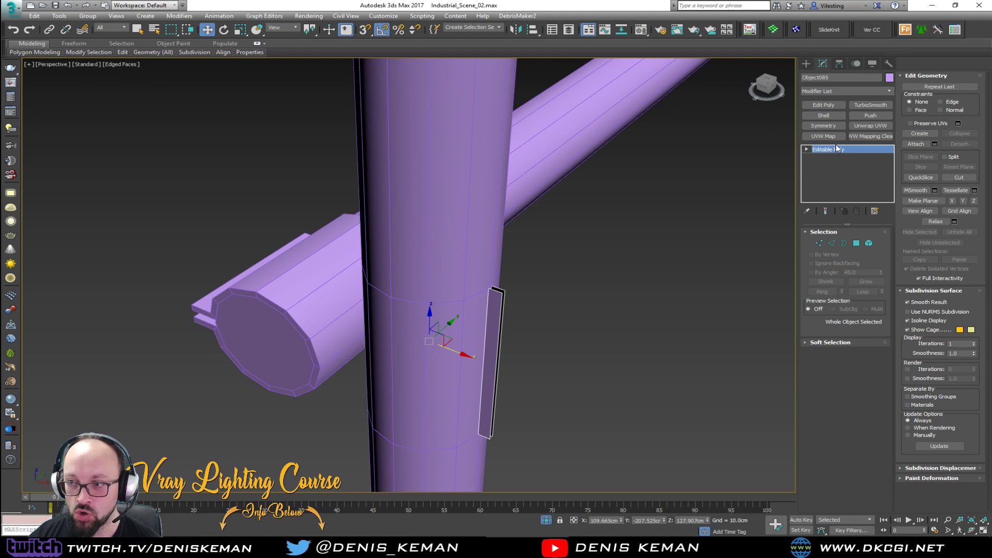
right_click(839, 149)
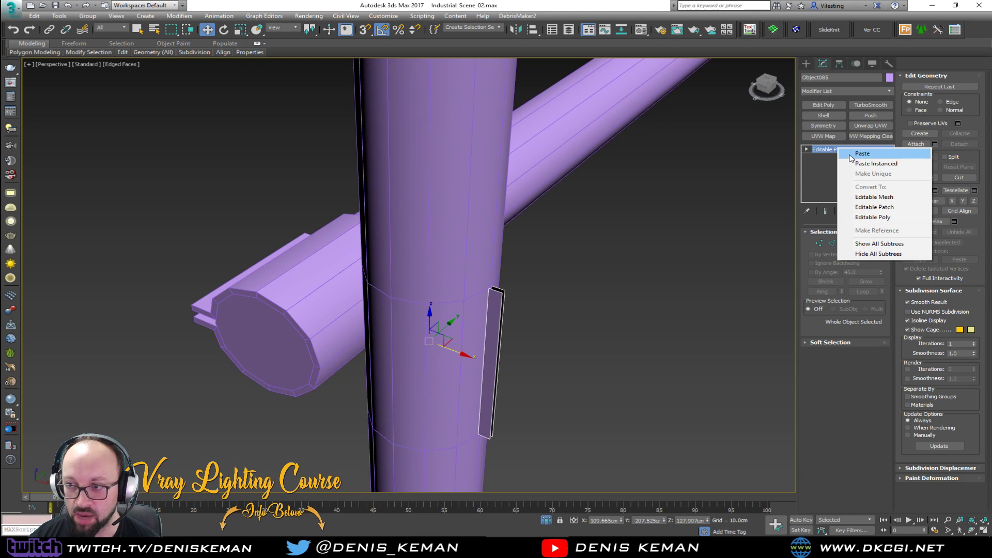
left_click(862, 153)
left_click(620, 270)
Move the horizontal pipe and its clamp together about -0.44 cm along X, away from the vertical clamp
middle_click_drag(620, 269, 515, 236, "alt")
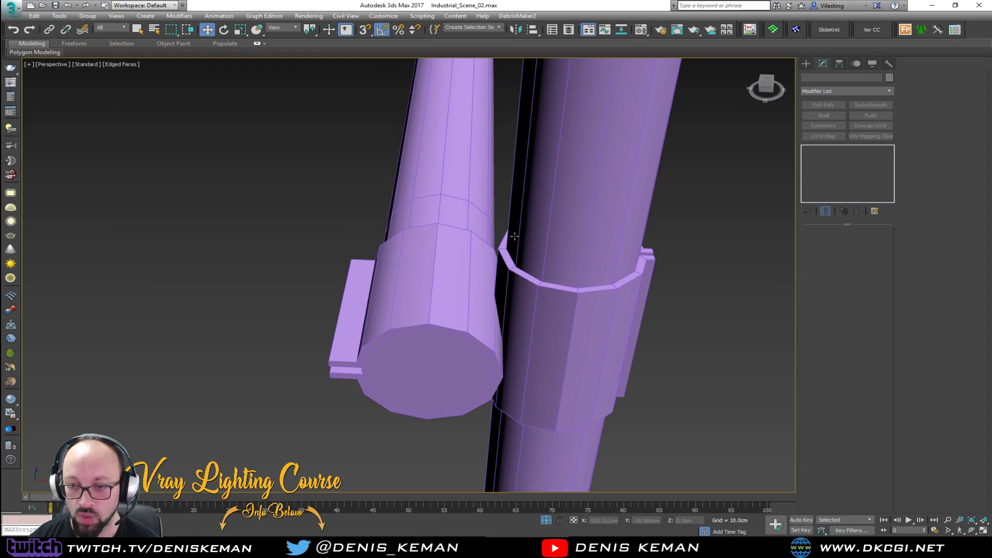
left_click(430, 274)
left_click(452, 211, "ctrl")
left_click_drag(455, 291, 449, 292)
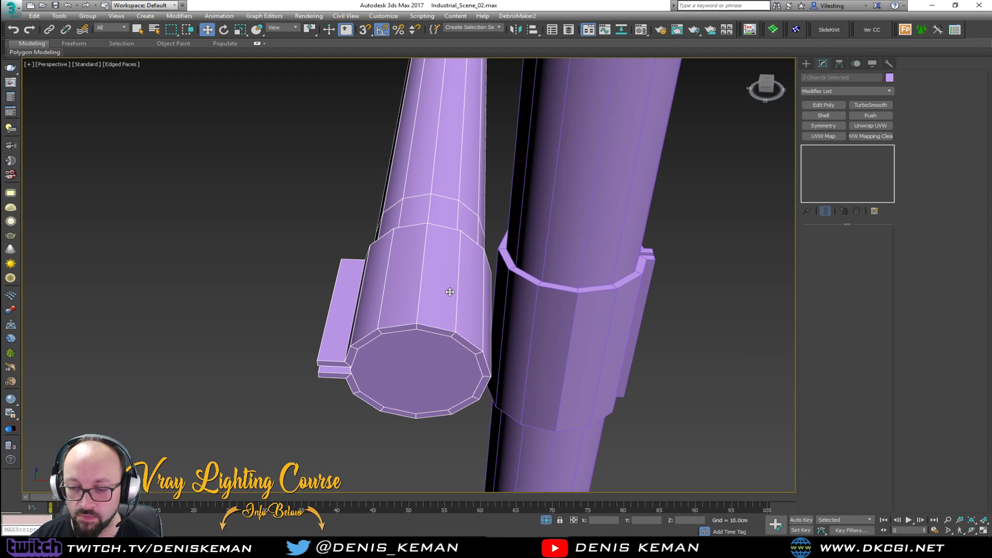
left_click(721, 228)
Examine the two clamps at the pipe joint from several sides and distances
scroll(458, 229, "down", 10)
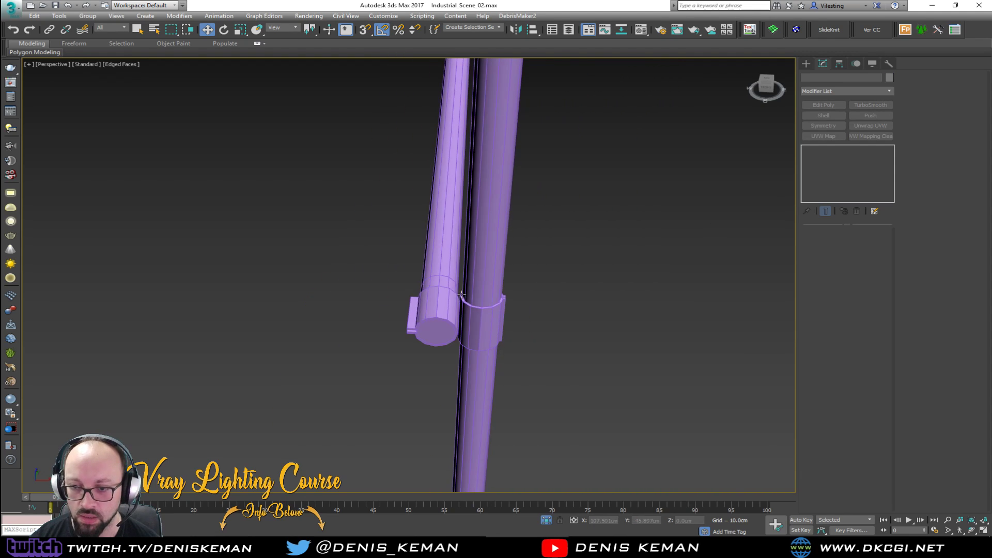
middle_click_drag(458, 229, 320, 258, "alt")
left_click(466, 193)
scroll(487, 248, "up", 8)
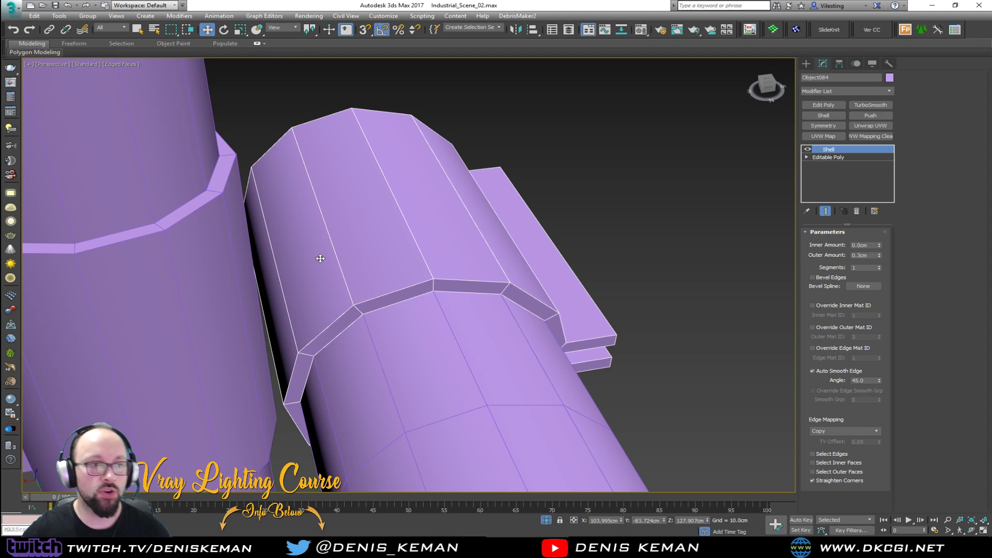
middle_click_drag(297, 224, 517, 207, "alt")
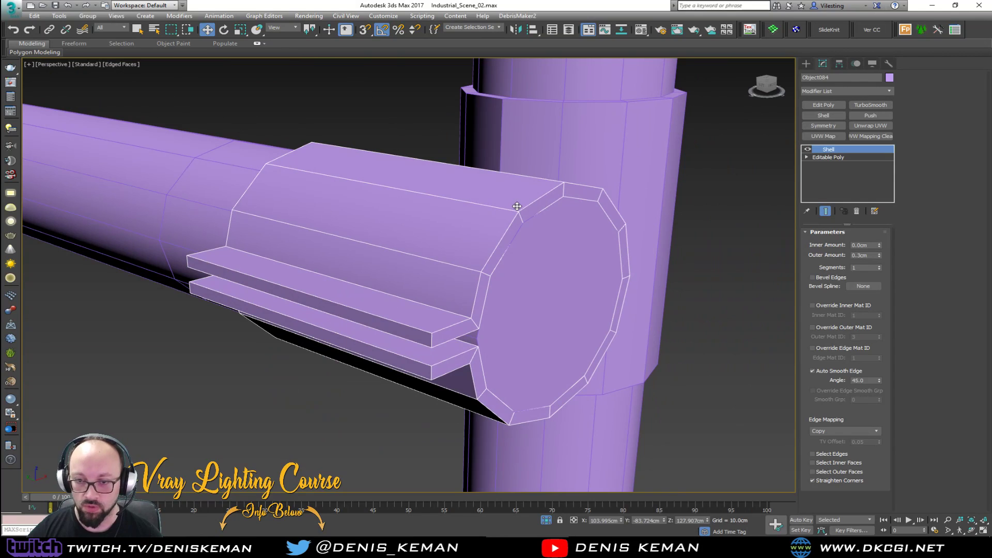
scroll(527, 234, "down", 8)
middle_click_drag(455, 253, 513, 265, "alt")
left_click(513, 266)
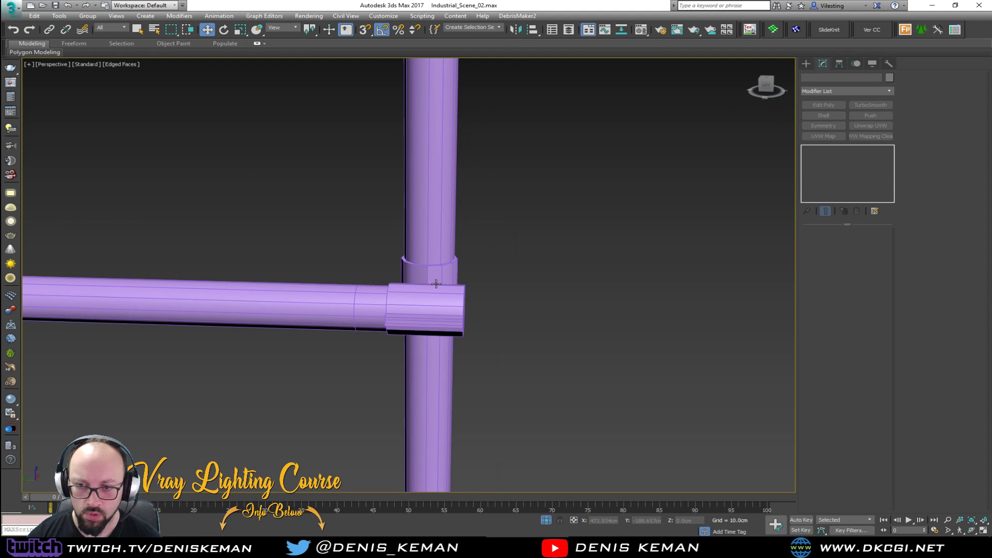
Examine the clamps at the pipe joint and compare them with the Idea_15 reference photo
scroll(435, 287, "up", 5)
key("F4")
middle_click_drag(439, 285, 326, 298, "alt")
scroll(351, 304, "down", 2)
key("F4")
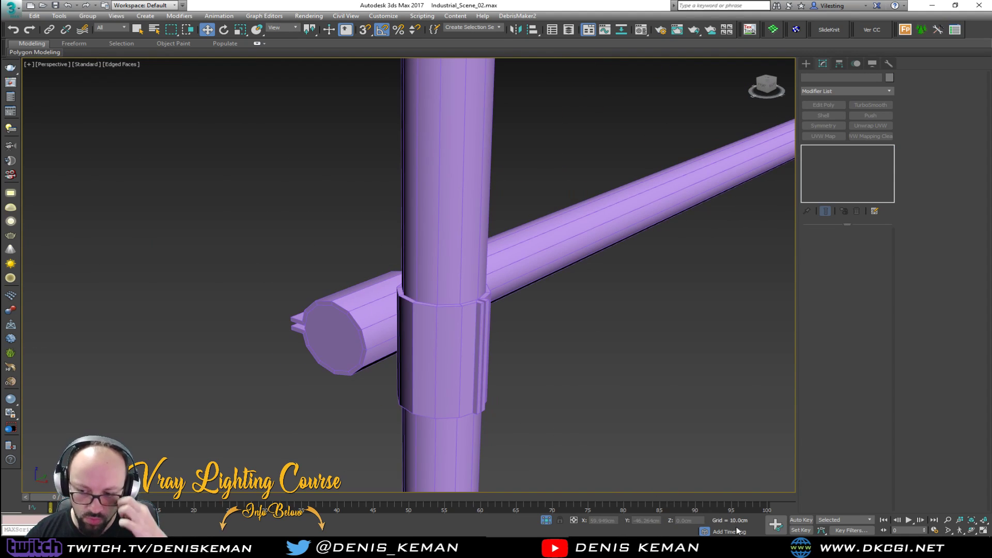
left_click(743, 547)
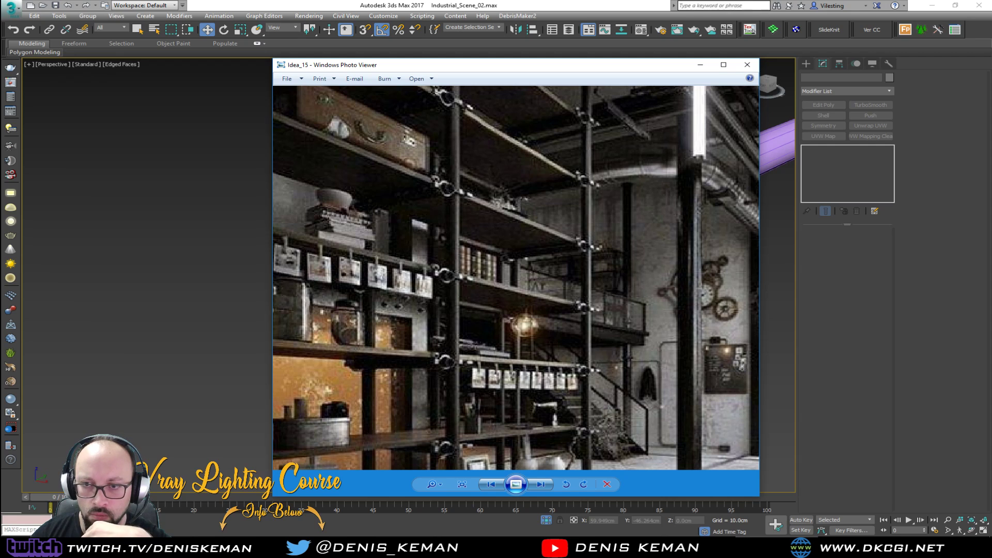
left_click(744, 547)
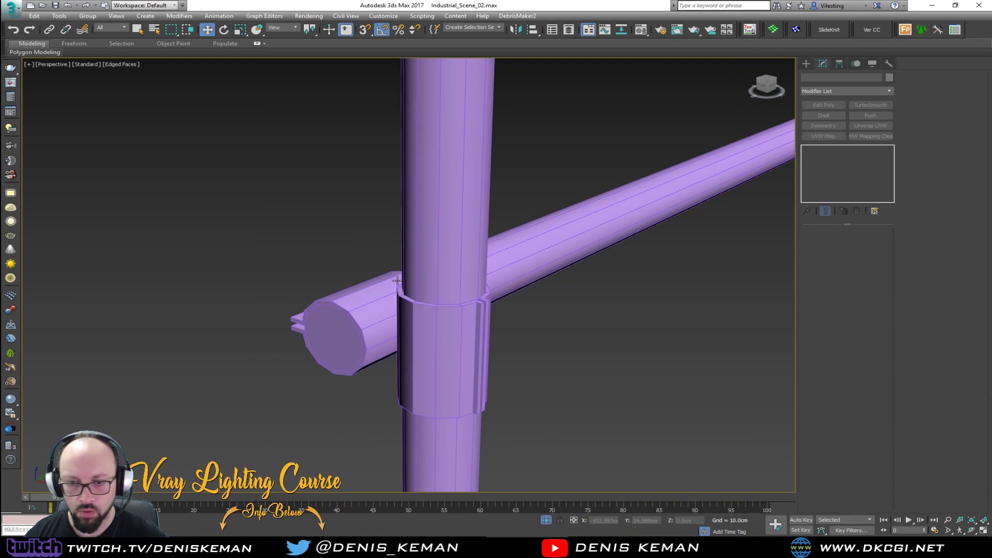
Center the horizontal clamp's pivot to the object and isolate the clamp
middle_click_drag(384, 298, 418, 298, "alt")
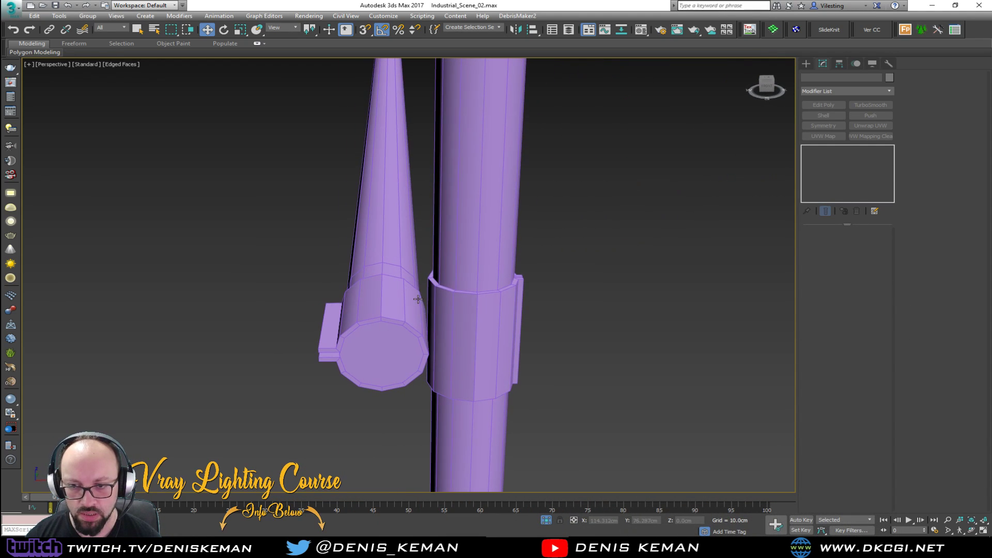
left_click(404, 322)
scroll(404, 322, "up", 2)
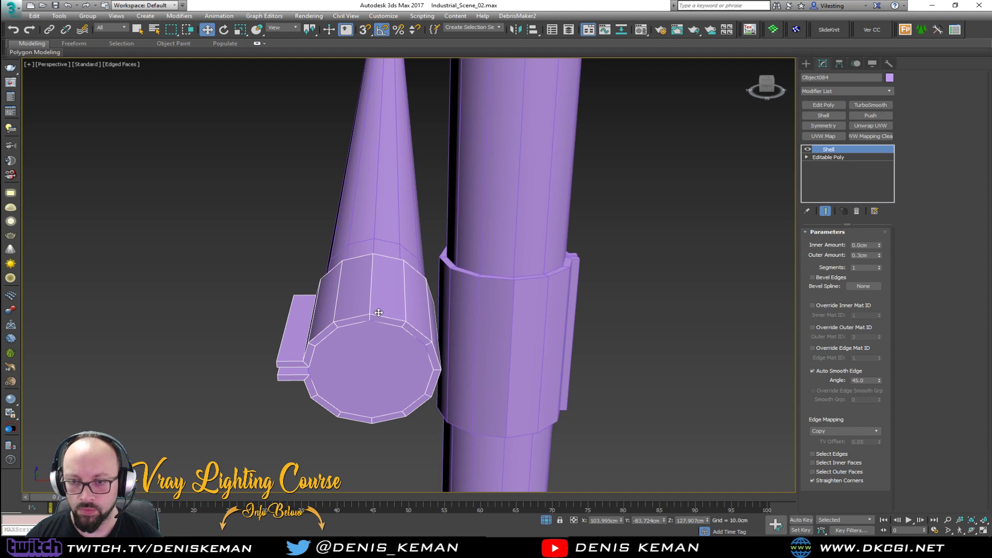
middle_click_drag(379, 313, 397, 310)
left_click(839, 64)
left_click(845, 126)
left_click(845, 174)
left_click(847, 125)
middle_click_drag(468, 268, 466, 238, "alt")
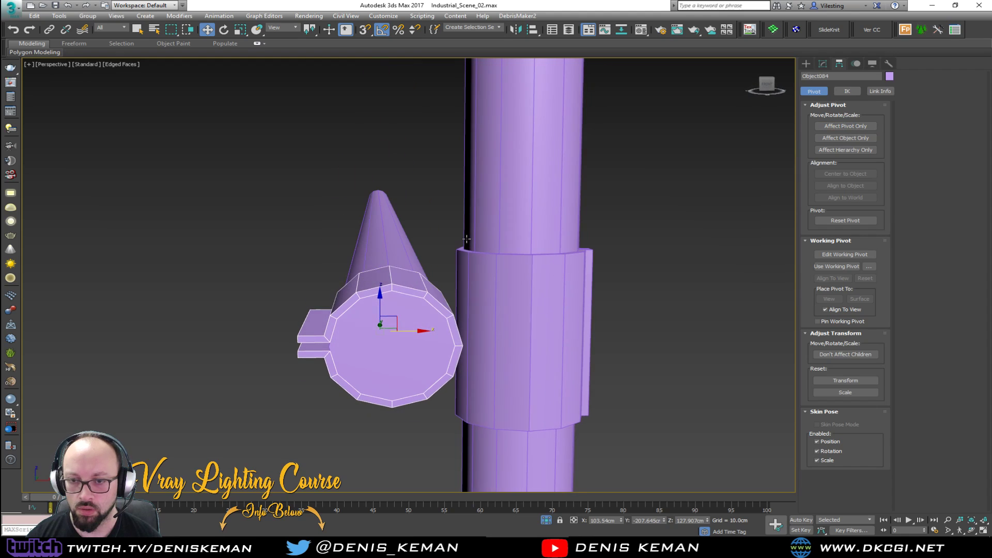
key("alt+q")
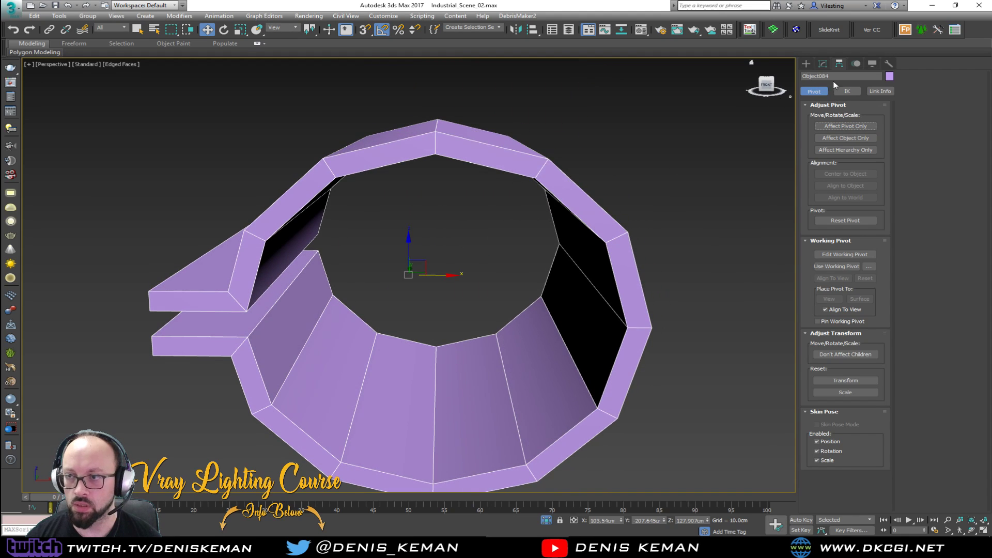
Snap the horizontal clamp's pivot along X to the middle vertex at the crown of its ring
left_click(845, 126)
key("s")
left_click_drag(440, 274, 428, 159)
right_click(430, 154)
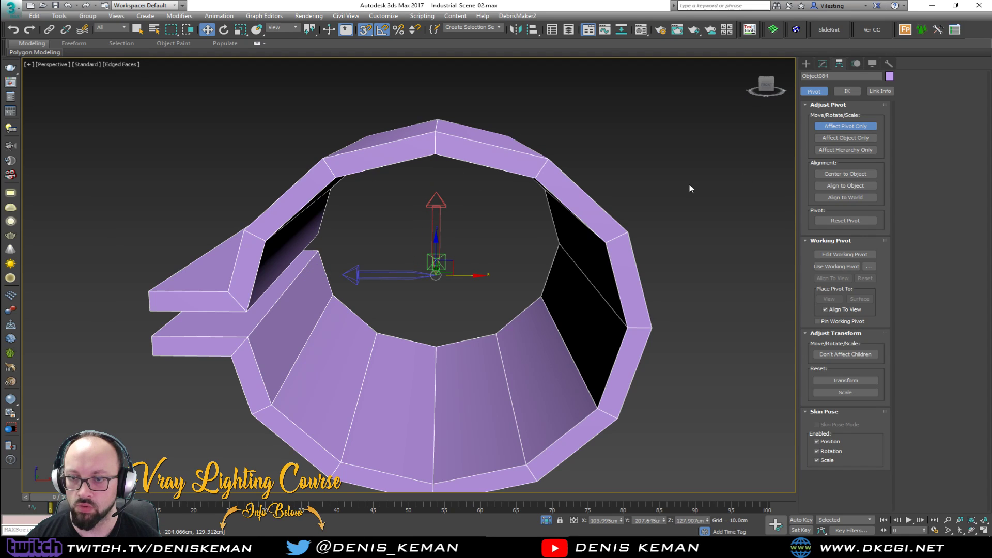
Add a Symmetry modifier to the horizontal clamp with Z as the mirror axis to duplicate its flanges on the opposite side
left_click(824, 64)
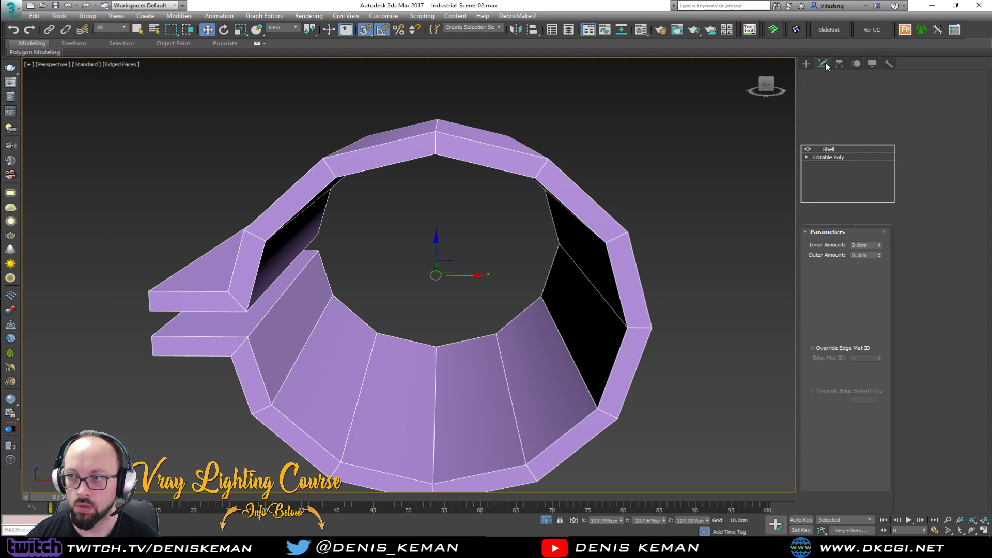
left_click(823, 126)
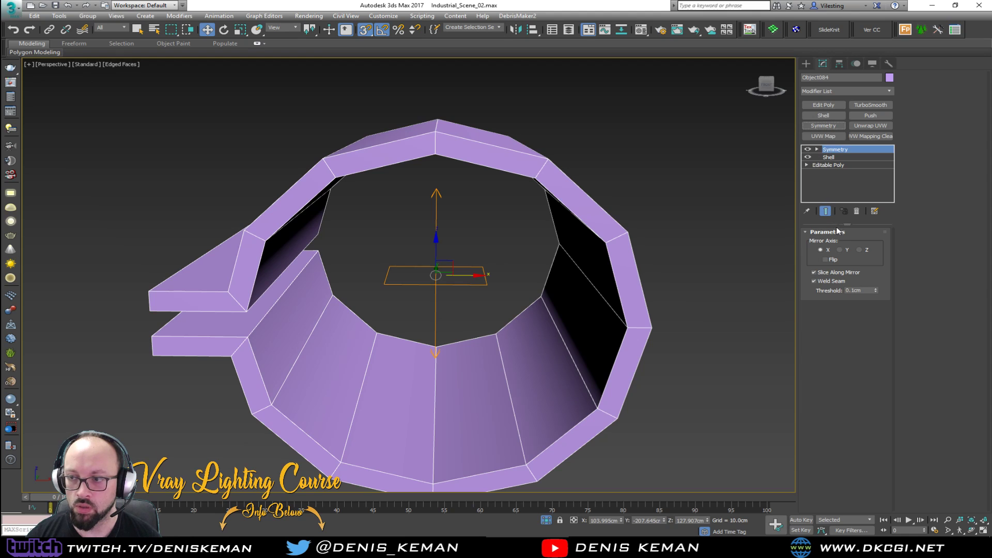
left_click(839, 250)
left_click(860, 250)
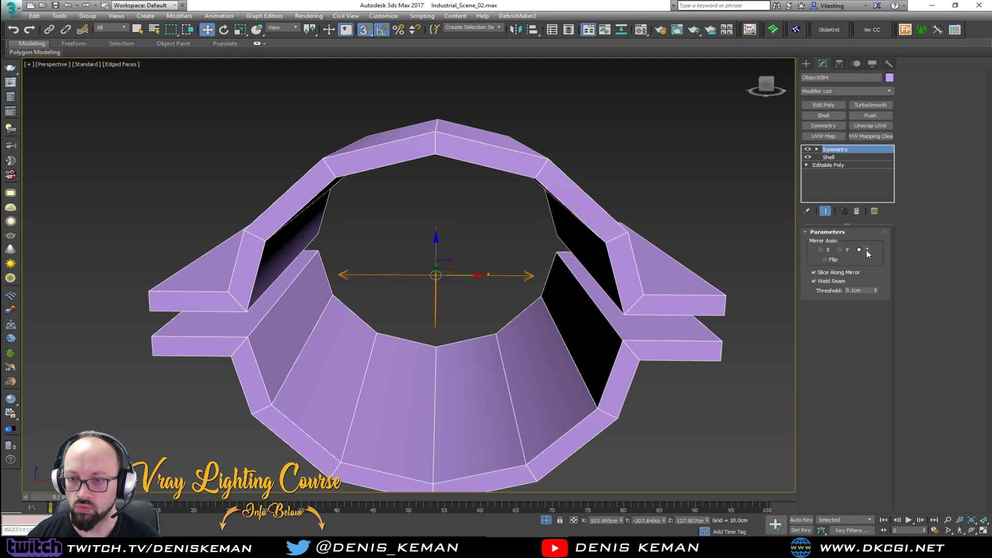
middle_click_drag(554, 206, 535, 223, "alt")
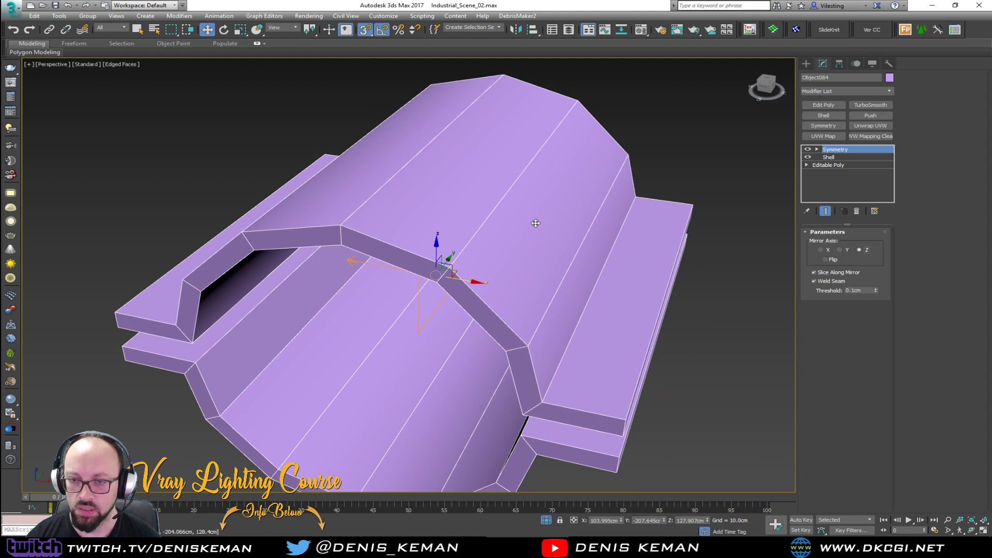
End the isolation and isolate the horizontal and vertical clamps together
right_click(505, 200)
left_click(534, 129)
middle_click_drag(485, 162, 430, 225, "alt")
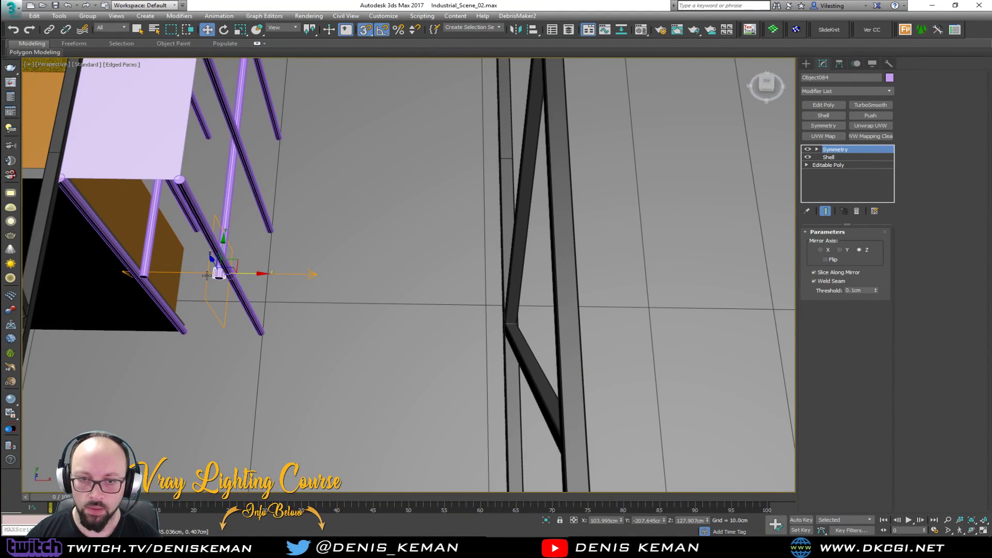
scroll(217, 274, "up", 5)
left_click(240, 257, "ctrl")
key("z")
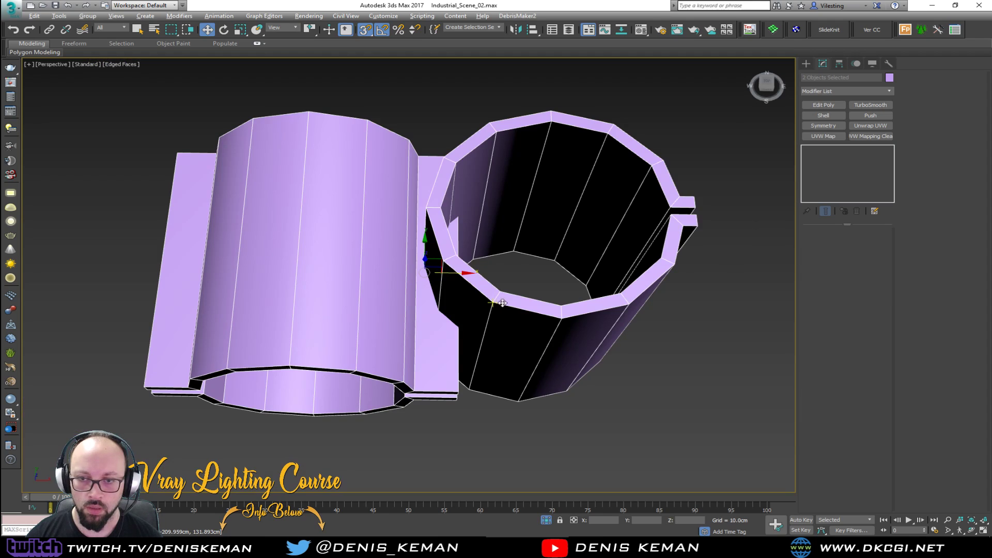
Add a Symmetry modifier to the vertical clamp with mirror axis Z and Flip enabled
left_click(590, 283)
middle_click_drag(591, 283, 500, 273)
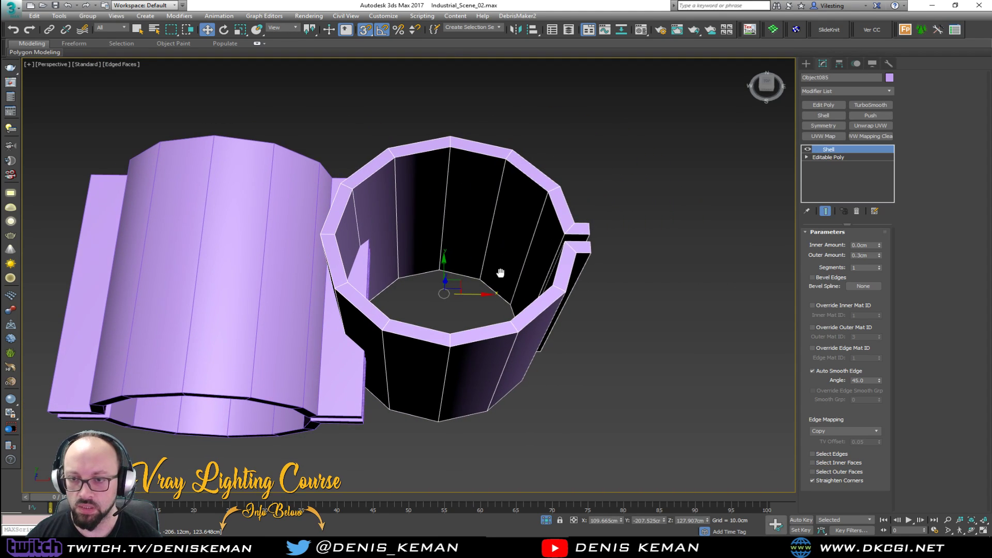
left_click(823, 125)
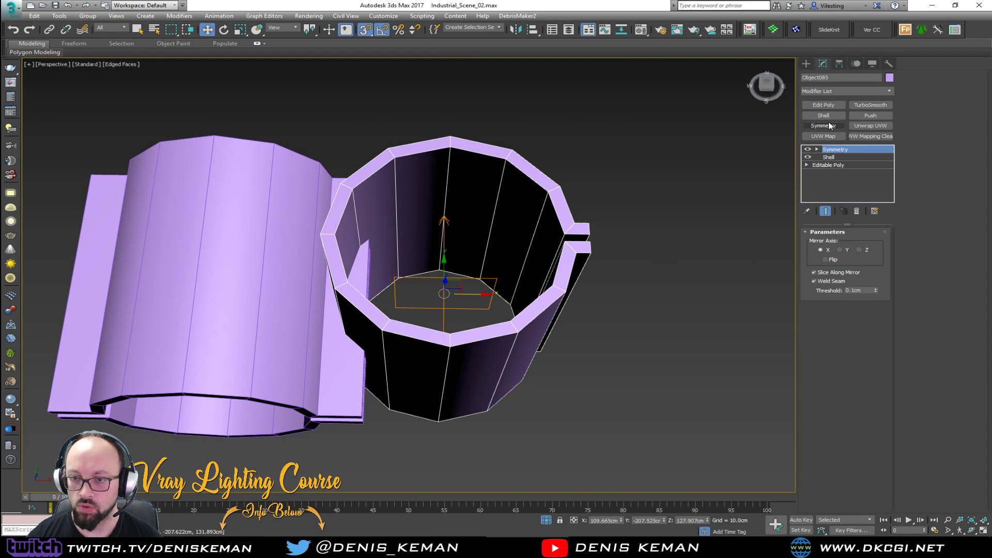
left_click(860, 250)
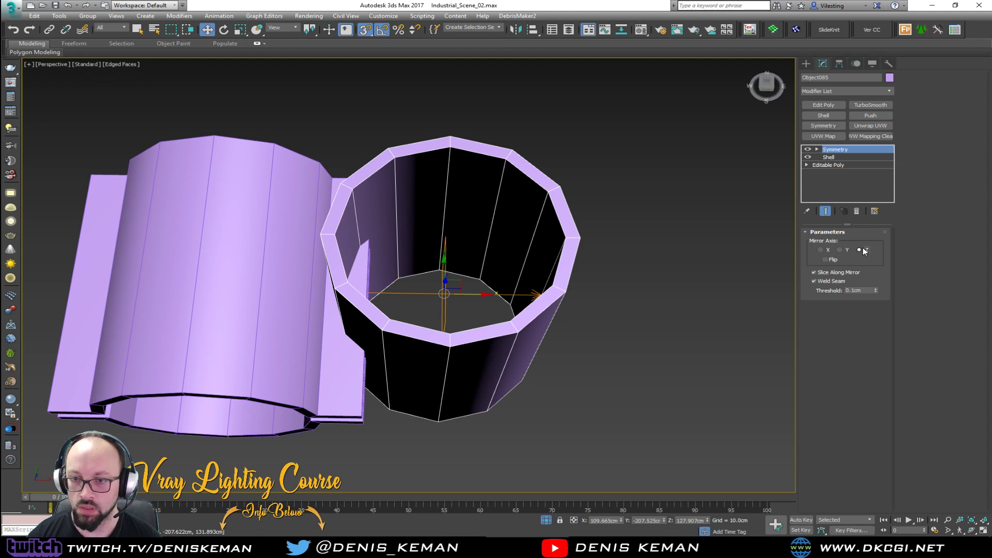
left_click(825, 259)
middle_click_drag(425, 190, 443, 204)
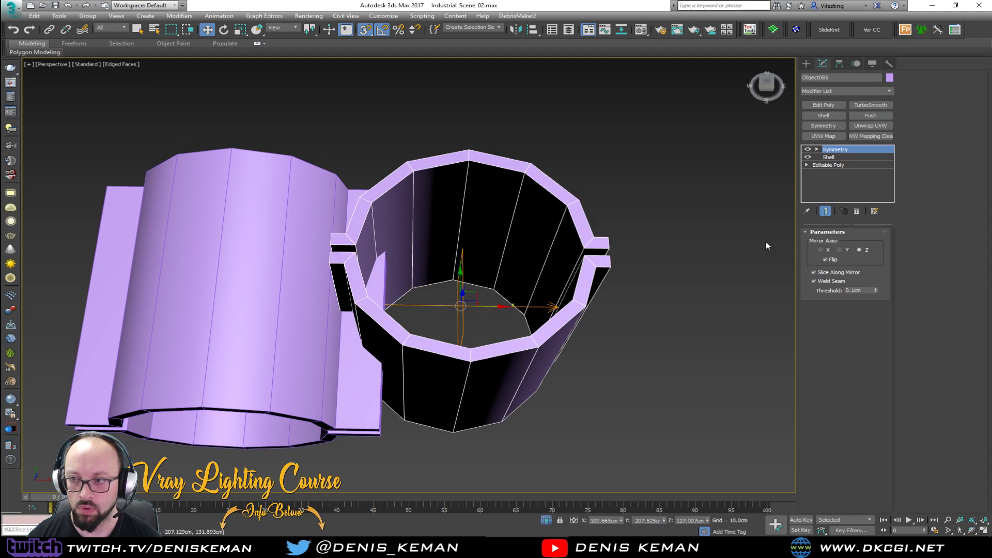
left_click(643, 156)
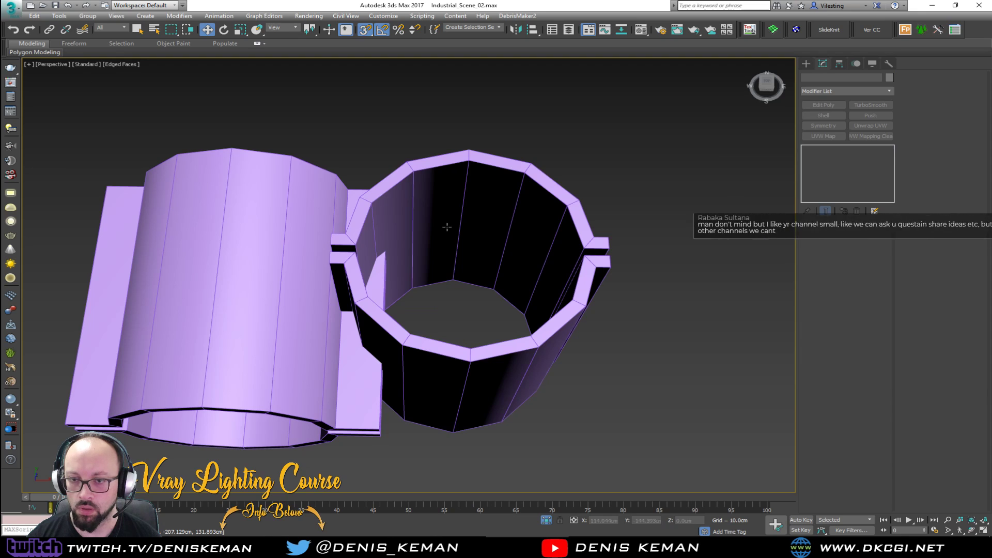
Select both clamps and end the isolation to bring back the full scene
right_click(551, 224)
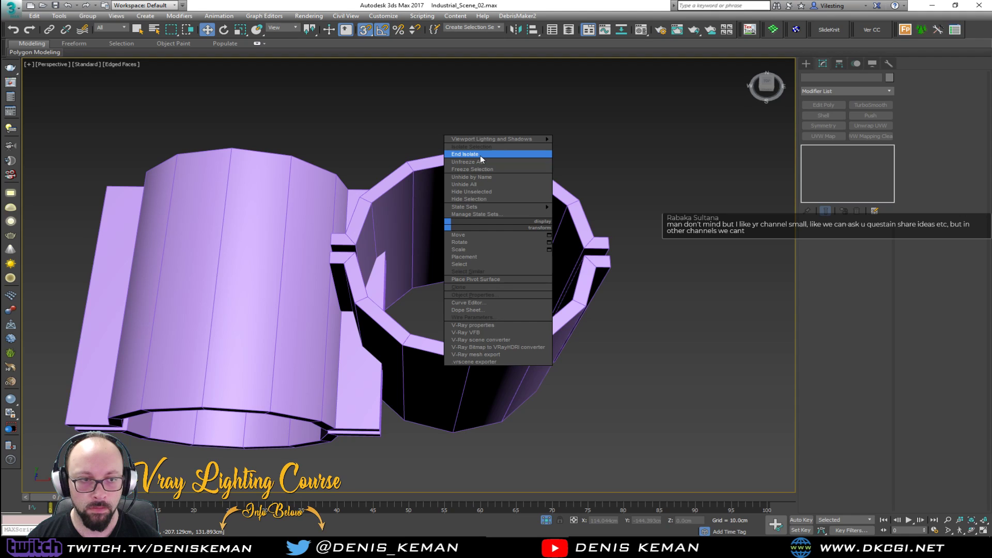
left_click(480, 155)
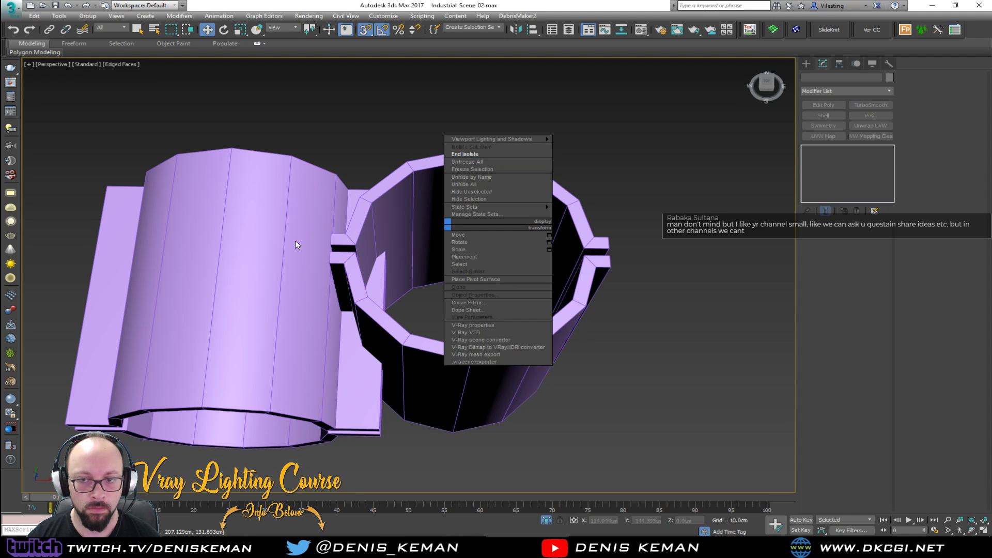
left_click(382, 229)
left_click(255, 252, "ctrl")
right_click(402, 221)
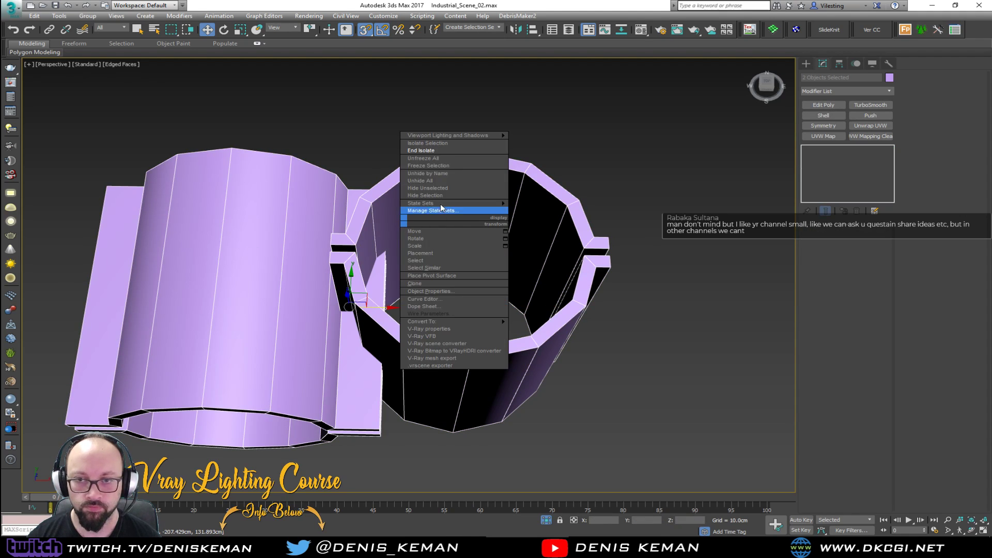
left_click(447, 151)
key("z")
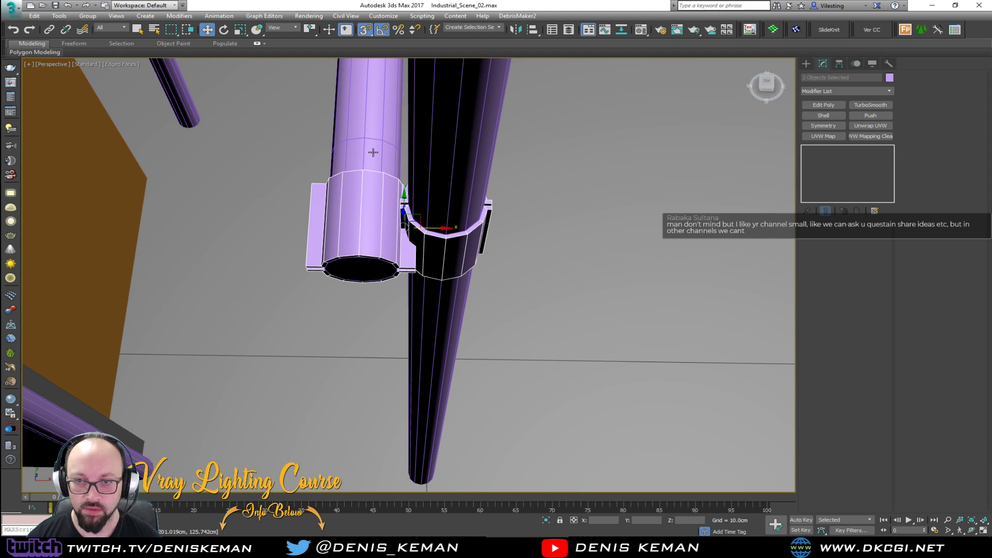
Move the horizontal pipe and its clamp together along X, away from the vertical clamp, so the flanges have clearance
key("s")
key("z")
middle_click_drag(395, 306, 573, 198, "alt")
middle_click_drag(288, 308, 479, 155)
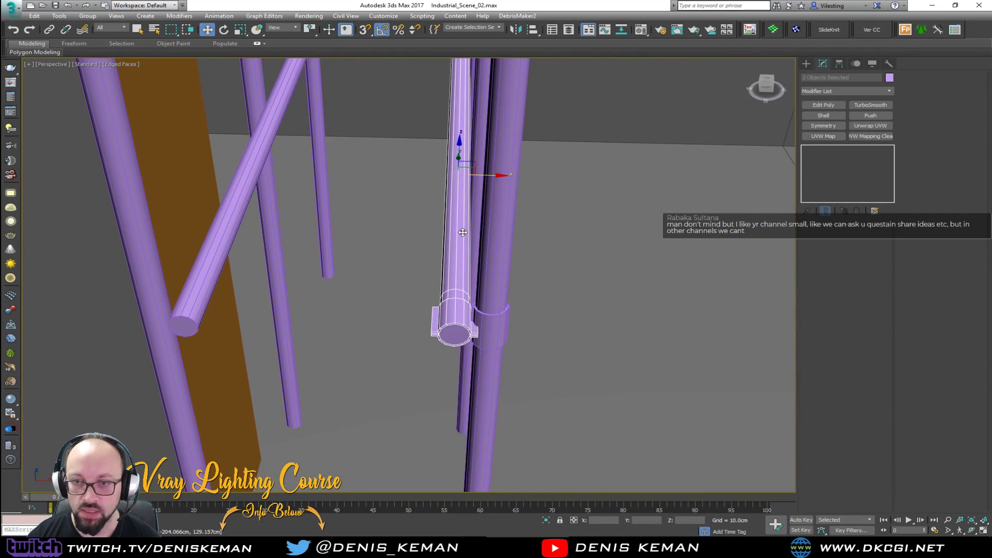
scroll(479, 152, "up", 4)
left_click_drag(478, 119, 466, 125)
scroll(480, 270, "down", 3)
mouse_move(480, 270)
middle_mouse_down("alt")
mouse_move(482, 248)
mouse_move(486, 272)
middle_mouse_up("alt")
Examine the flanges of the vertical clamp and the gap to the horizontal clamp from several sides
left_click(504, 349)
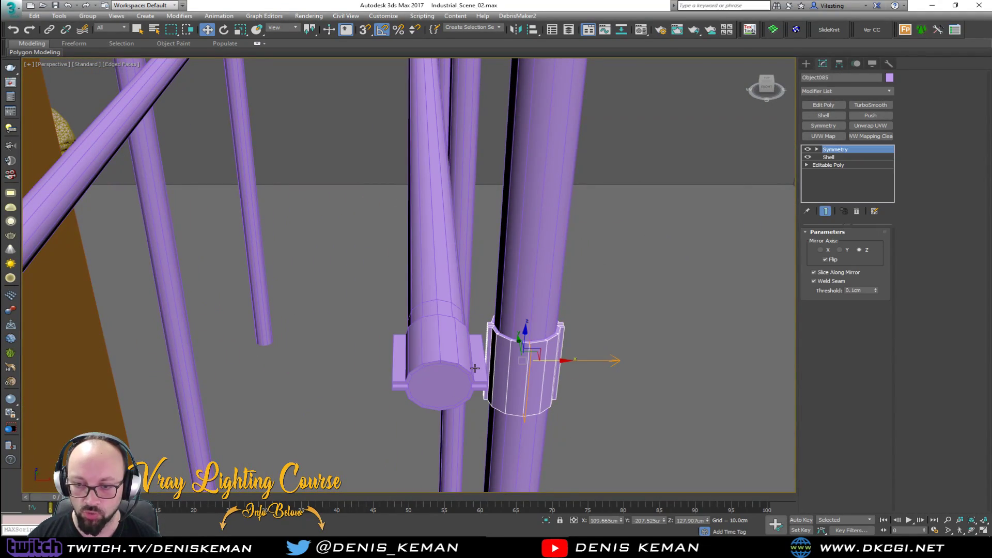
scroll(473, 368, "up", 3)
middle_click_drag(501, 341, 462, 288, "alt")
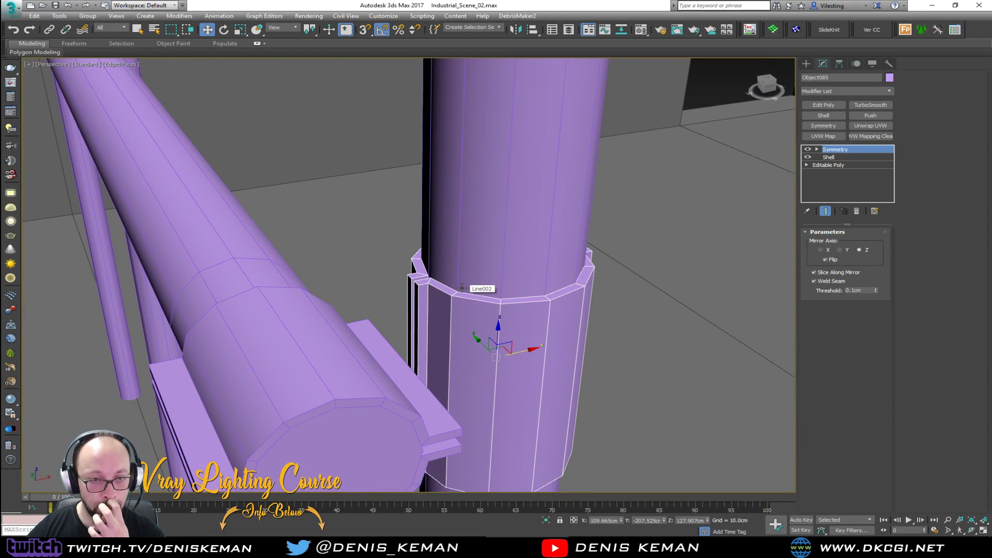
mouse_move(395, 327)
middle_mouse_down("alt")
mouse_move(408, 310)
mouse_move(397, 325)
middle_mouse_up("alt")
left_click(376, 358)
middle_click_drag(376, 358, 403, 336, "alt")
middle_click_drag(394, 372, 498, 327, "alt")
left_click(501, 325)
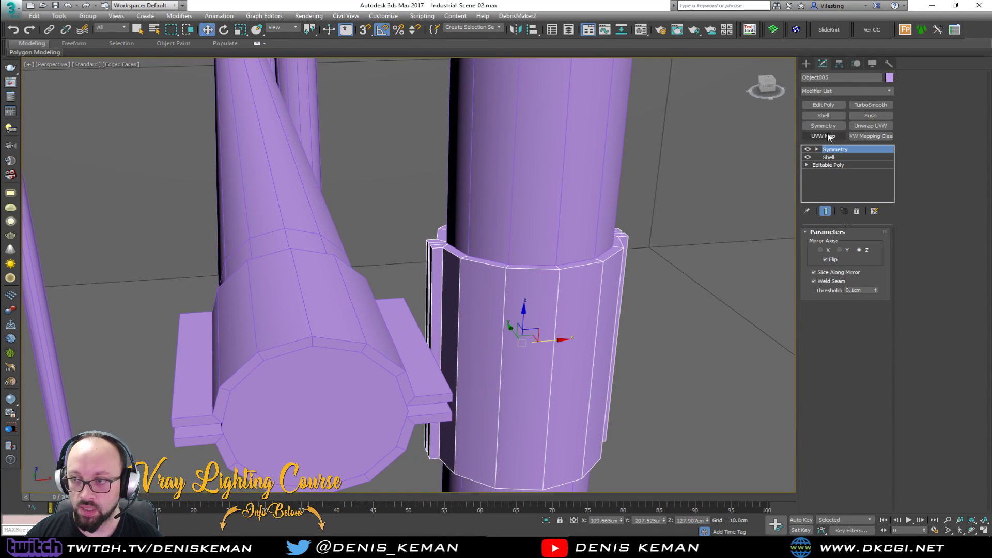
Move the outer vertices of the vertical clamp's flanges about 0.1 cm outward along X in its base Editable Poly
left_click(841, 163)
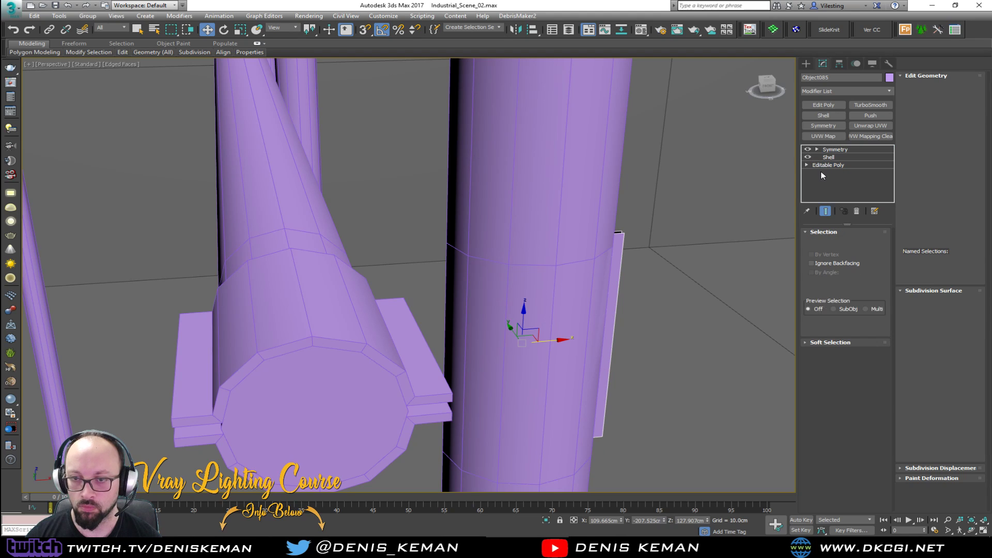
middle_click_drag(696, 225, 674, 226, "alt")
key("1")
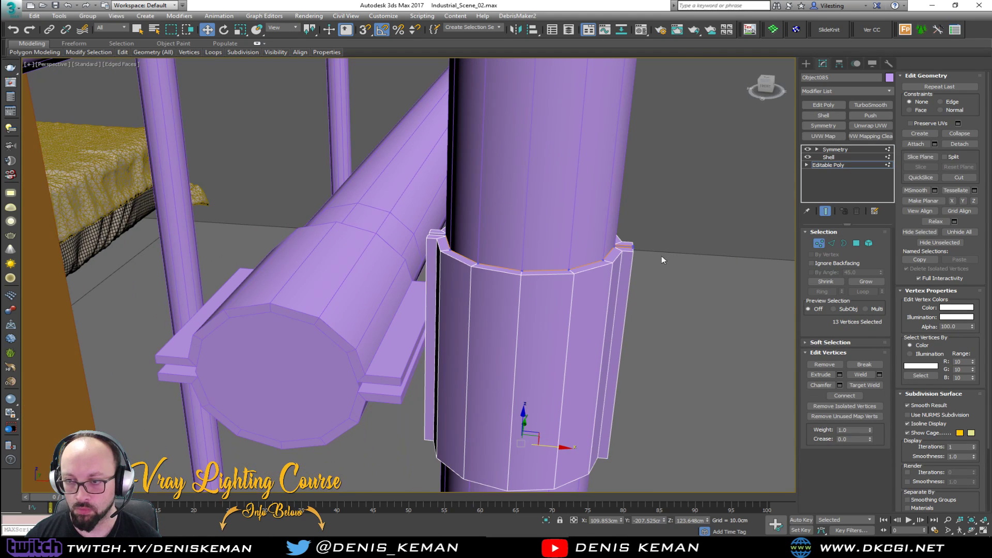
left_click_drag(639, 248, 630, 261)
key("shift+e")
left_click_drag(608, 451, 602, 462, "ctrl")
key("F3")
key("F3")
key("shift+e")
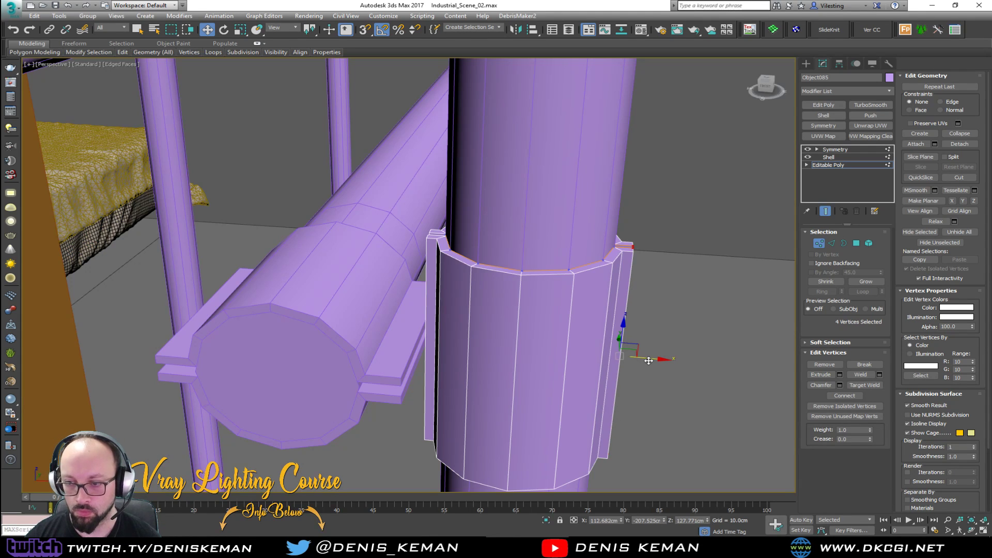
left_click_drag(651, 360, 655, 361)
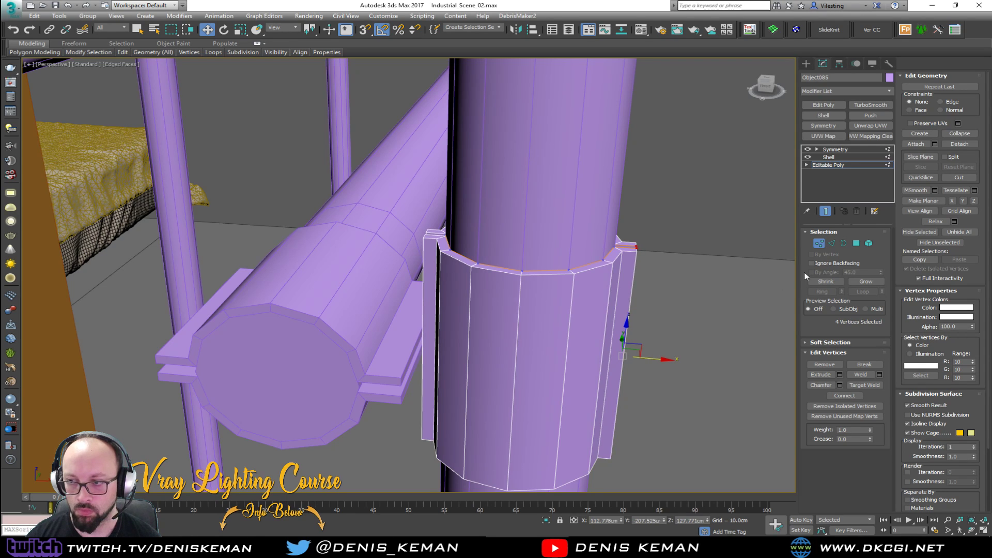
left_click(818, 242)
Add a Chamfer modifier above Symmetry on the vertical clamp and set its amount to 0.1 cm
left_click(845, 150)
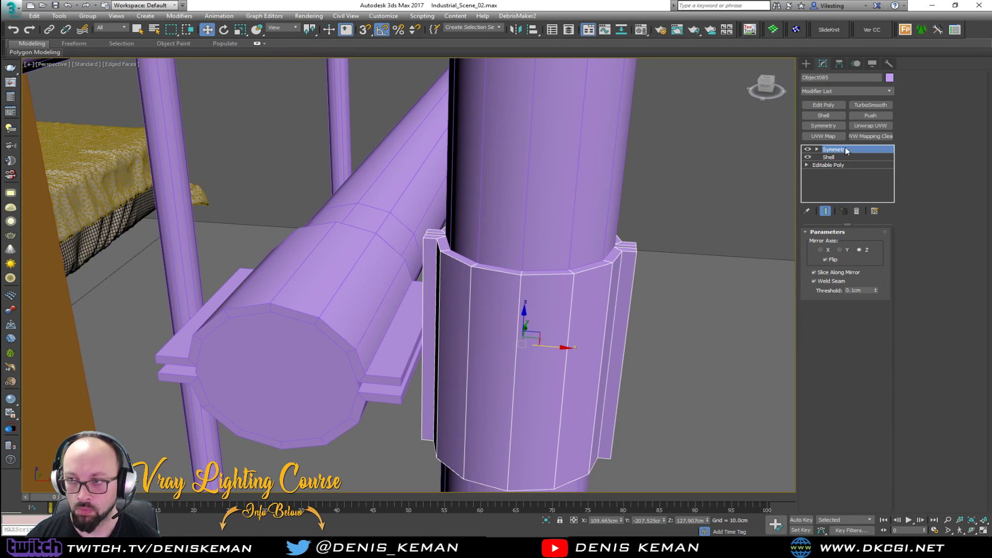
left_click(845, 91)
key("c")
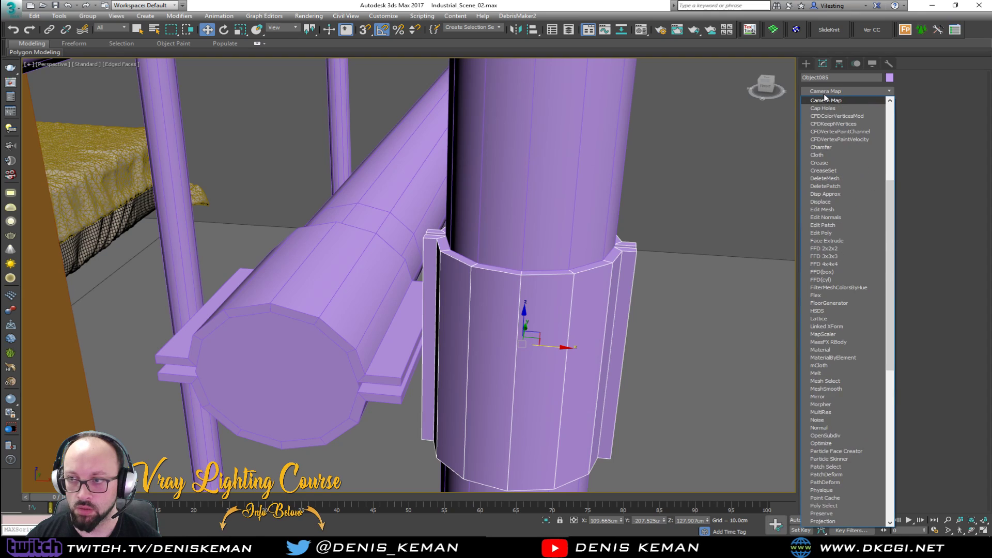
left_click(821, 147)
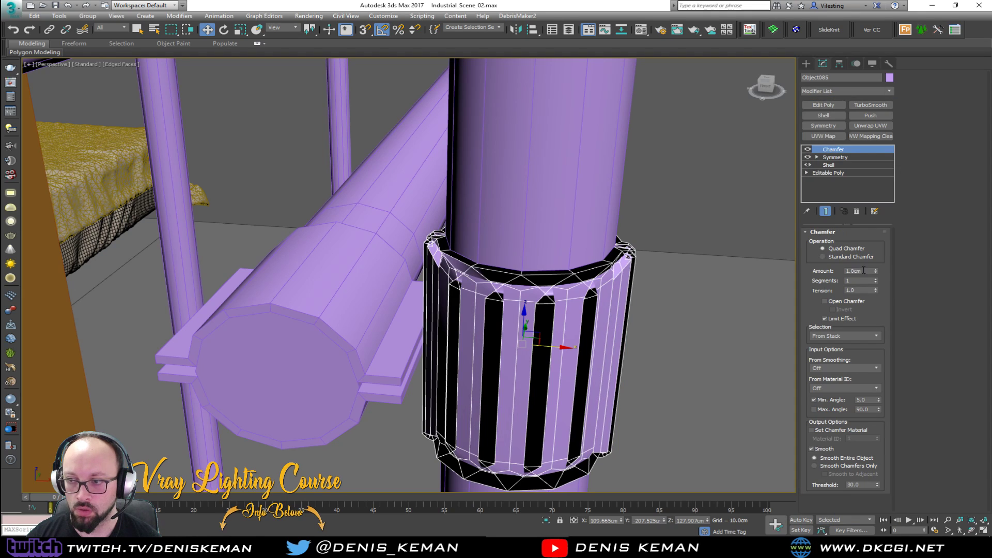
type("0.1")
key("Return")
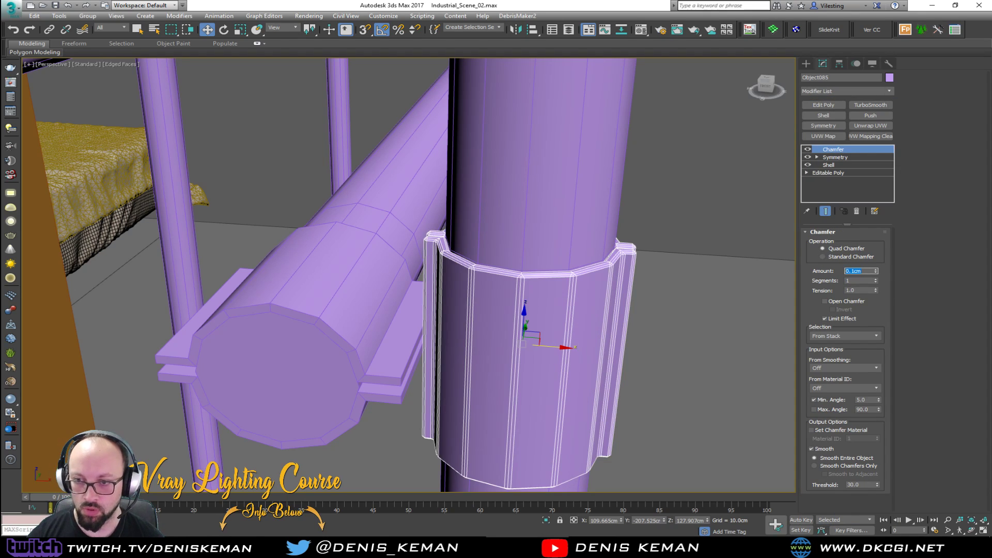
Set the minimum angle of the vertical clamp's Chamfer modifier to 60
double_click(865, 399)
type("60")
key("Return")
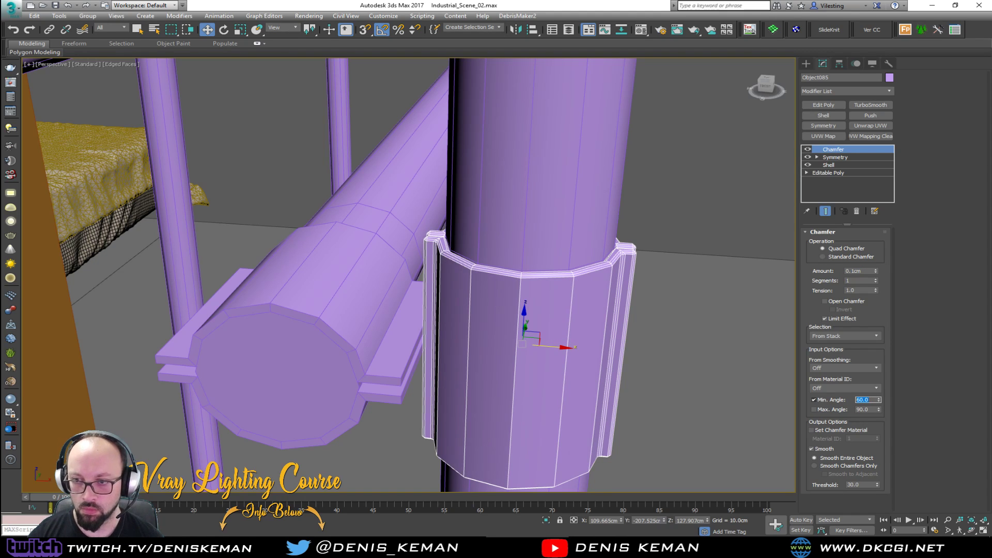
scroll(621, 251, "up", 4)
middle_click_drag(621, 251, 605, 254, "alt")
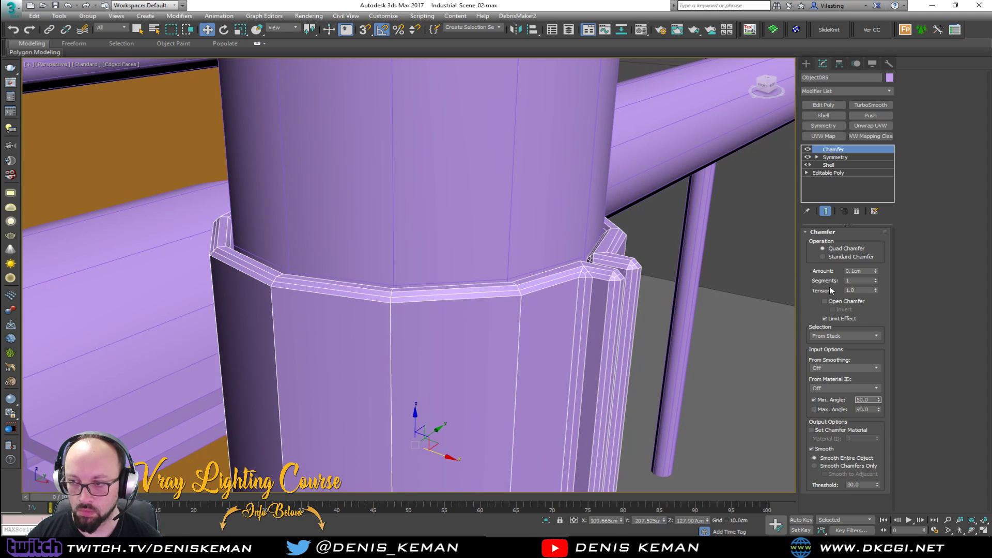
Set the vertical clamp's Chamfer amount to 0.03 cm and its minimum angle to 80
left_click(855, 270)
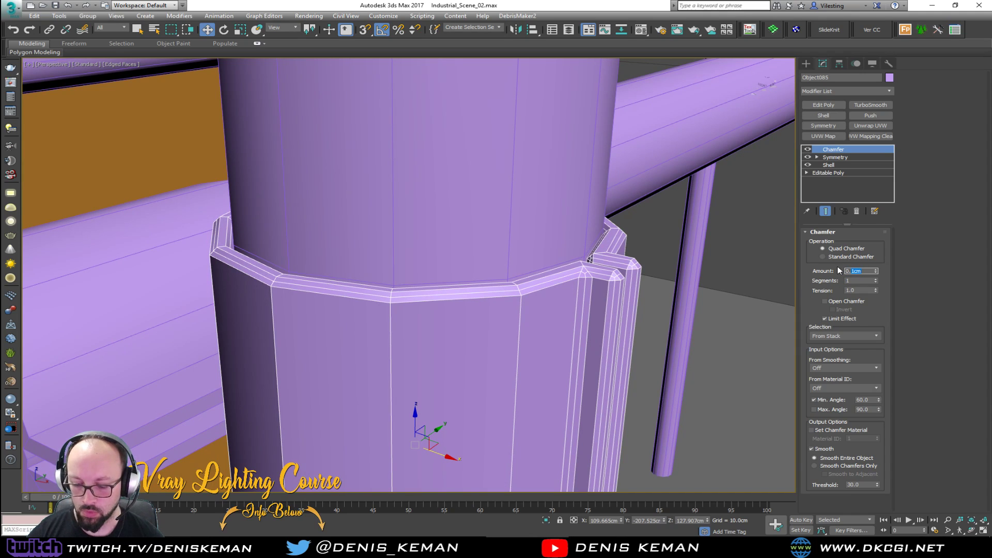
type("0.03")
key("Return")
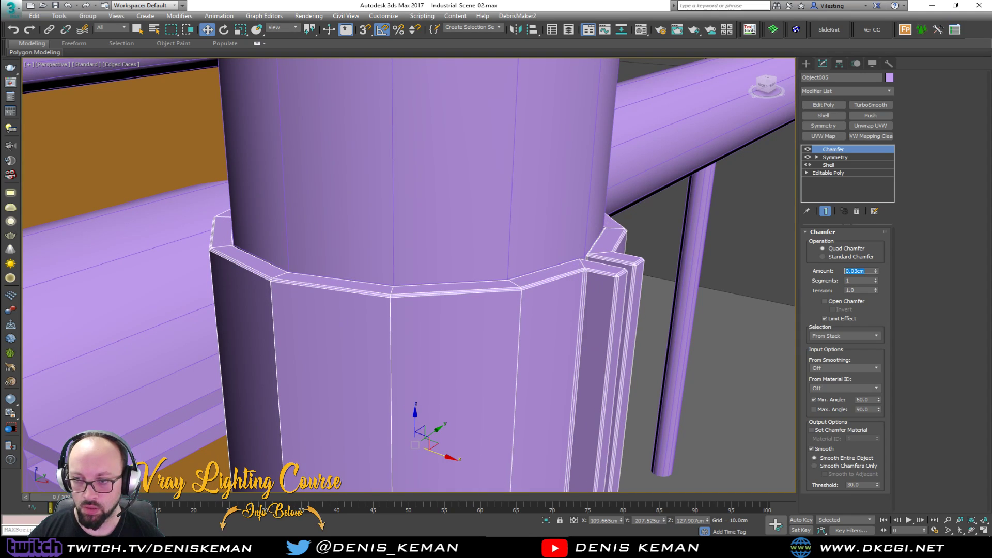
left_click(869, 401)
type("80")
key("Return")
mouse_move(388, 259)
middle_mouse_down("alt")
mouse_move(348, 256)
mouse_move(436, 250)
mouse_move(385, 266)
middle_mouse_up("alt")
scroll(385, 266, "down", 4)
key("F4")
scroll(380, 272, "up", 3)
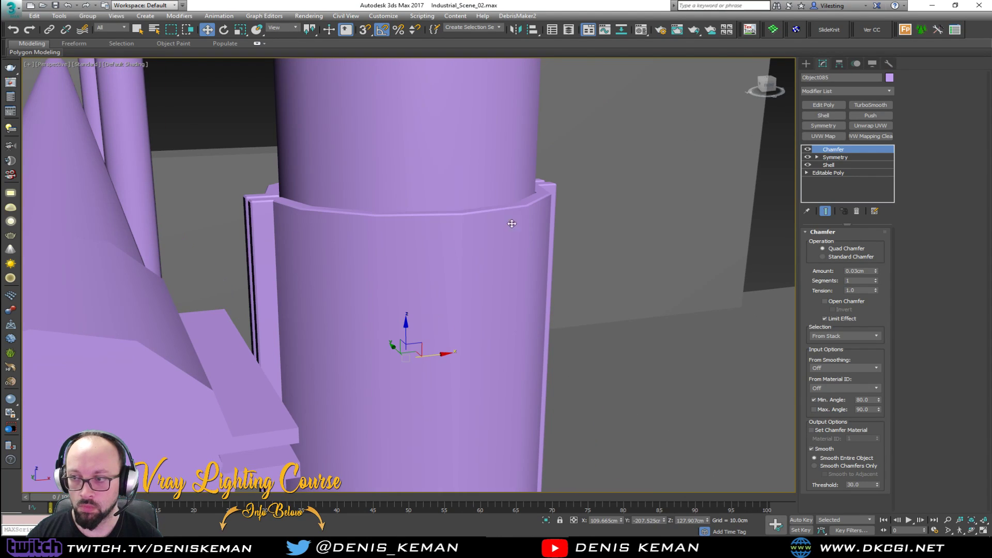
Copy the Chamfer modifier from the vertical clamp and paste it above Symmetry on the horizontal clamp
right_click(829, 157)
left_click(881, 189)
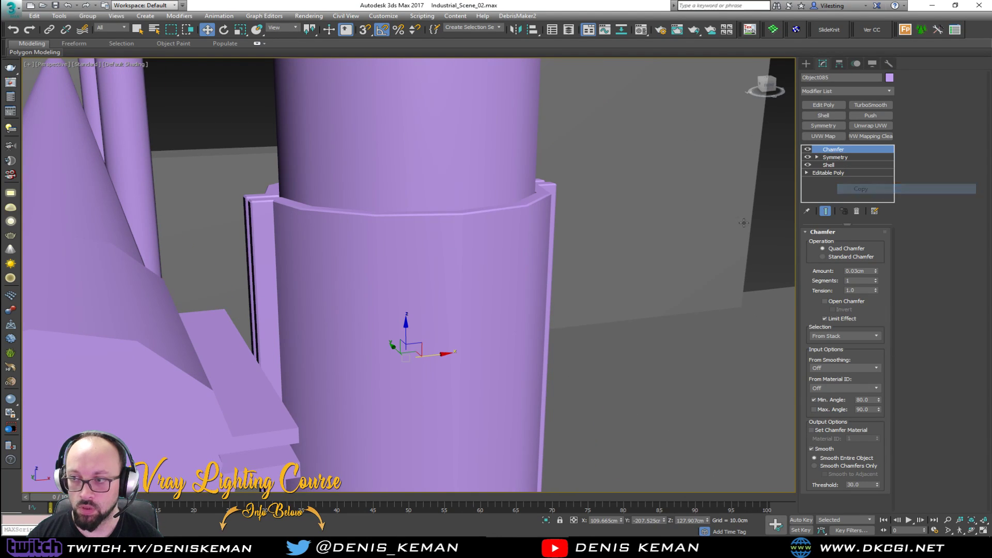
left_click(261, 405)
key("F4")
right_click(850, 150)
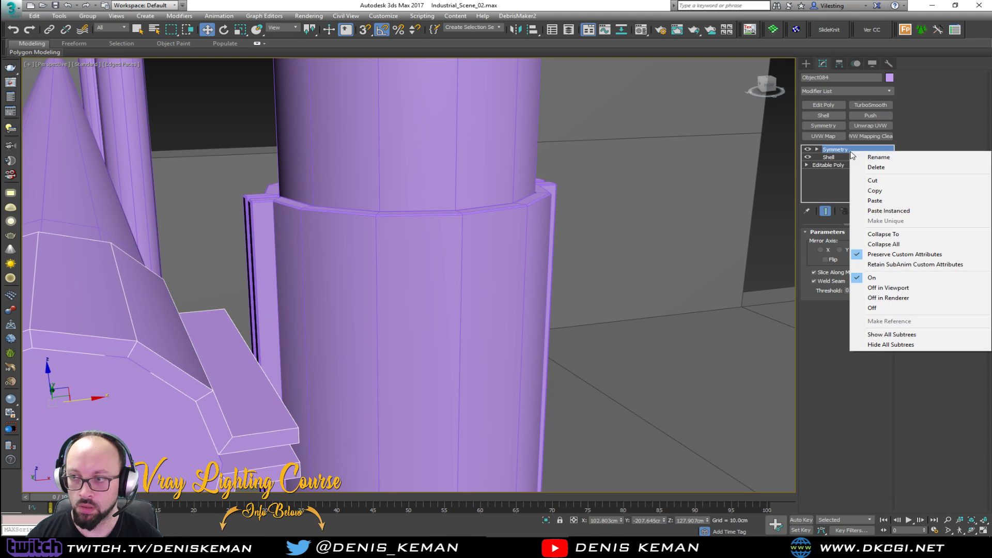
left_click(875, 201)
mouse_move(416, 211)
middle_mouse_down("alt")
mouse_move(569, 164)
mouse_move(558, 203)
middle_mouse_up("alt")
key("F4")
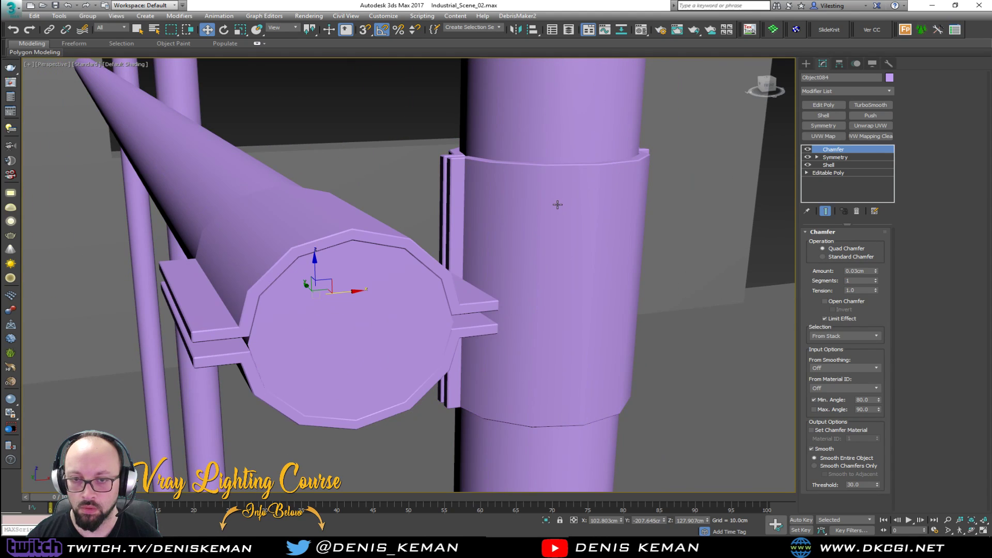
Add a TurboSmooth modifier with 2 iterations to both the horizontal and the vertical clamp
left_click(873, 105)
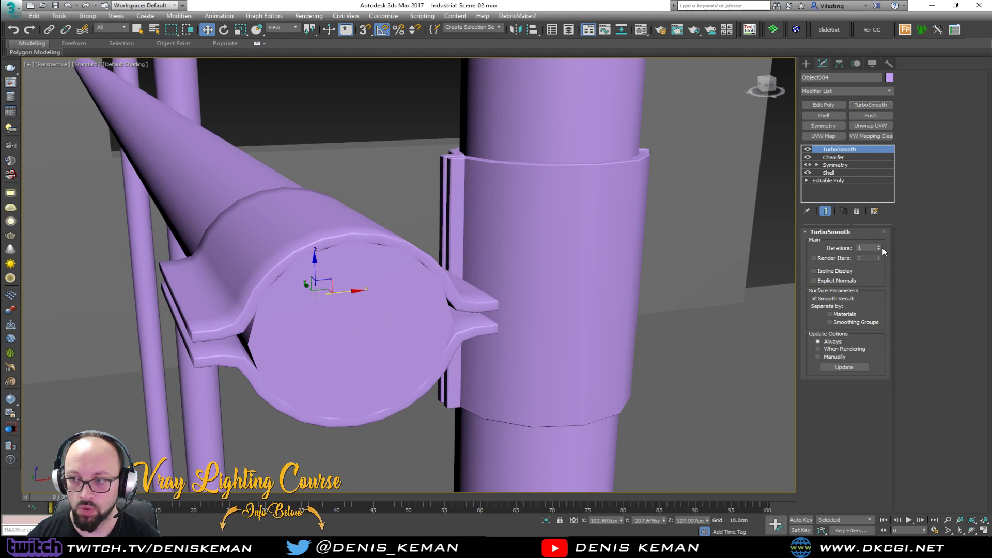
left_click(594, 262)
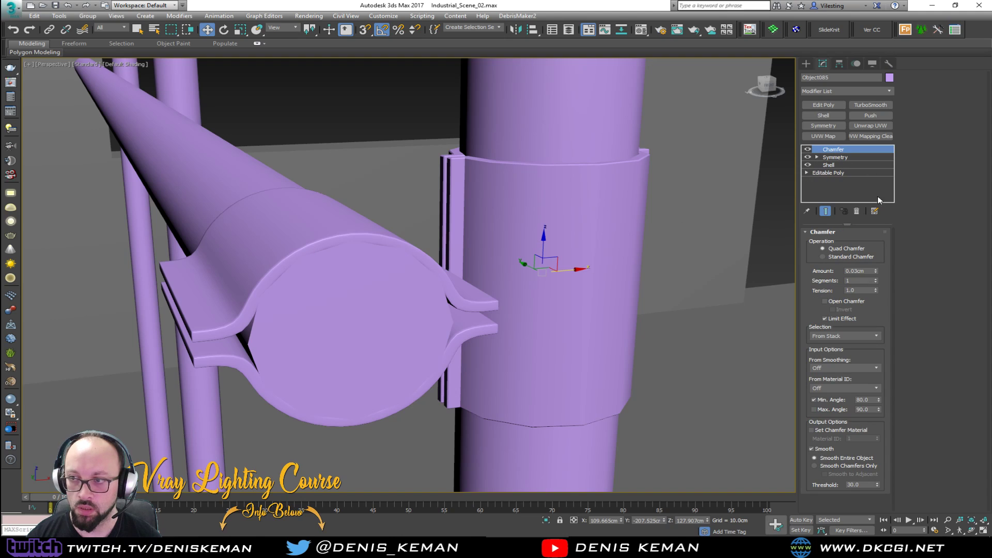
left_click(863, 104)
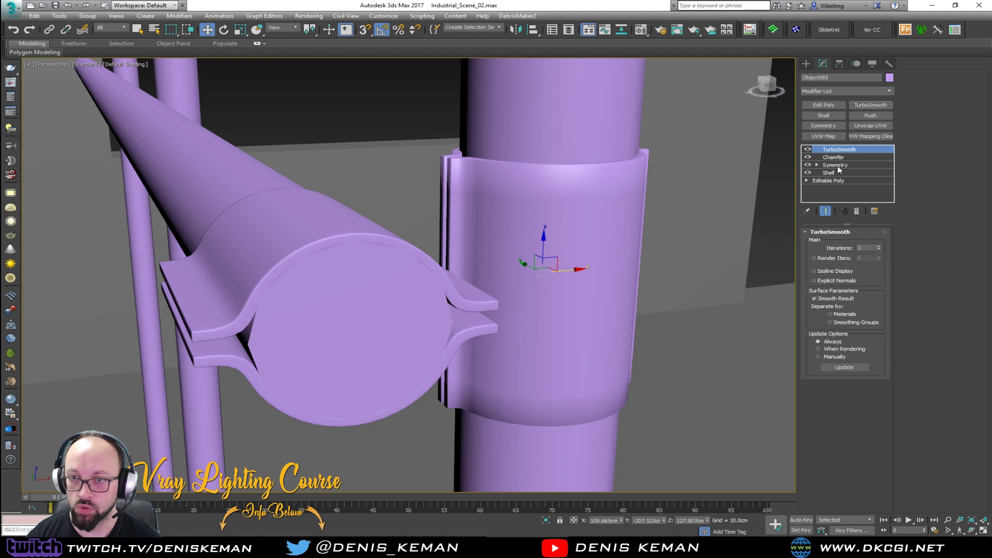
left_click(879, 246)
middle_click_drag(604, 224, 539, 233, "alt")
scroll(519, 214, "up", 2)
key("F4")
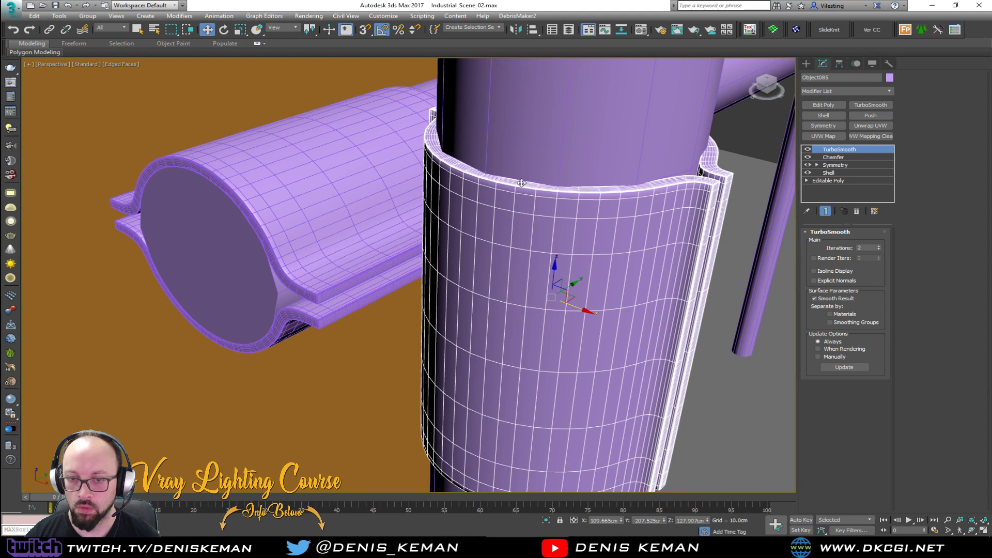
key("F4")
scroll(454, 186, "down", 5)
mouse_move(454, 196)
middle_mouse_down("alt")
mouse_move(469, 215)
mouse_move(438, 179)
mouse_move(361, 165)
mouse_move(286, 221)
mouse_move(195, 237)
mouse_move(145, 208)
mouse_move(195, 210)
middle_mouse_up("alt")
scroll(384, 278, "up", 5)
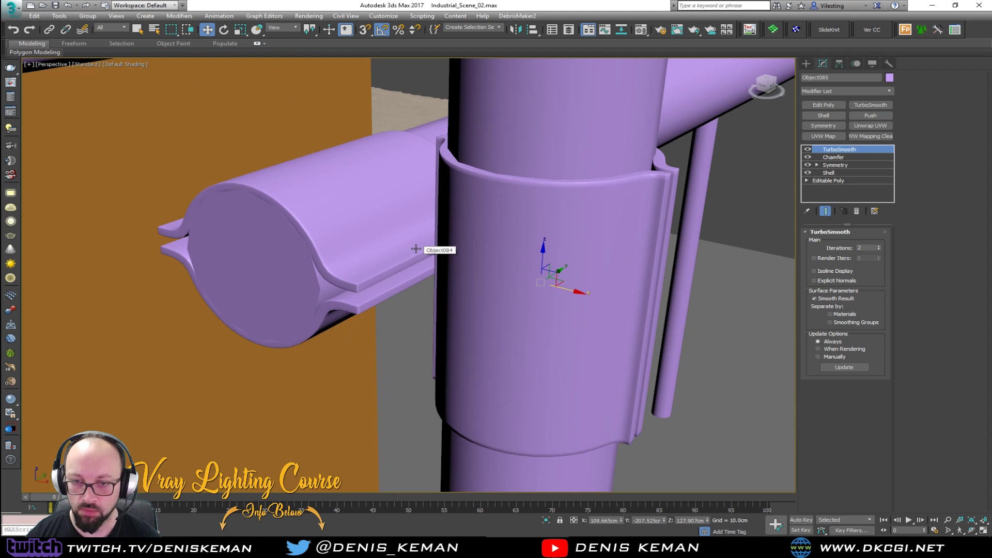
Move the end vertices of the horizontal pipe about 1 cm outward along Y, past the edge of its clamp
left_click(288, 272)
key("F4")
scroll(289, 274, "down", 6)
middle_click_drag(288, 274, 277, 258, "alt")
key("1")
middle_click_drag(133, 162, 363, 240)
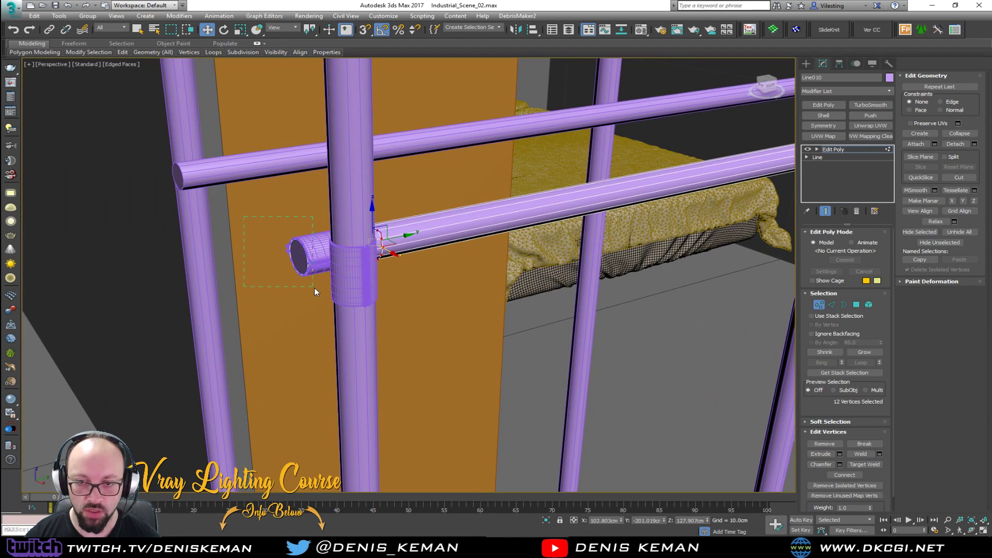
key("z")
left_click_drag(439, 267, 378, 288)
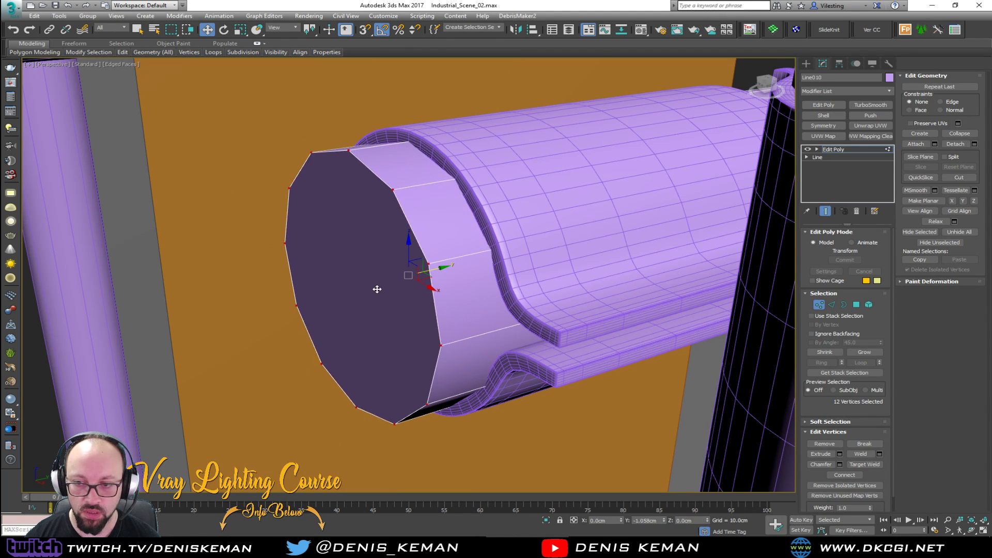
key("1")
Change the object color of the horizontal and vertical clamps to dark grey
middle_click_drag(535, 176, 342, 226, "alt")
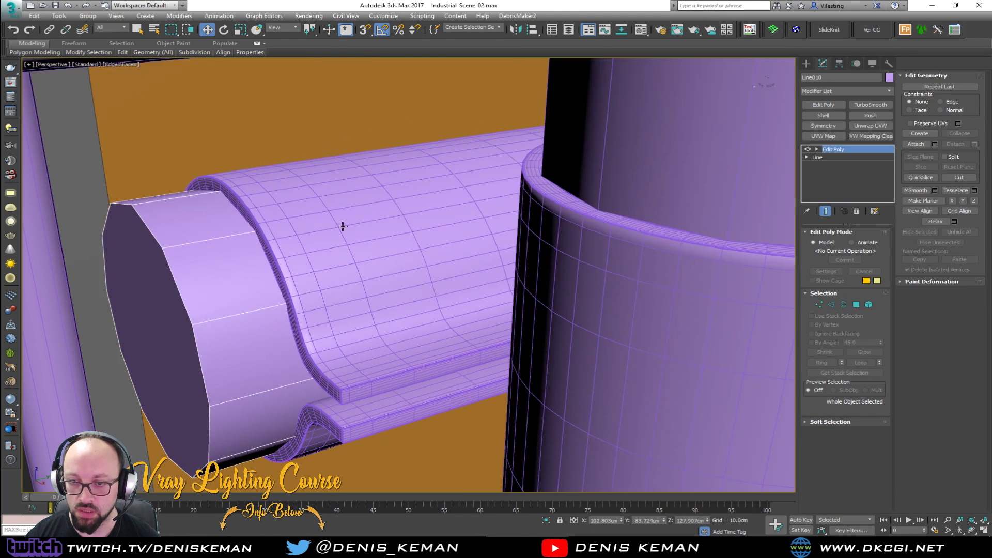
scroll(343, 226, "down", 6)
scroll(405, 223, "down", 2)
scroll(489, 212, "up", 2)
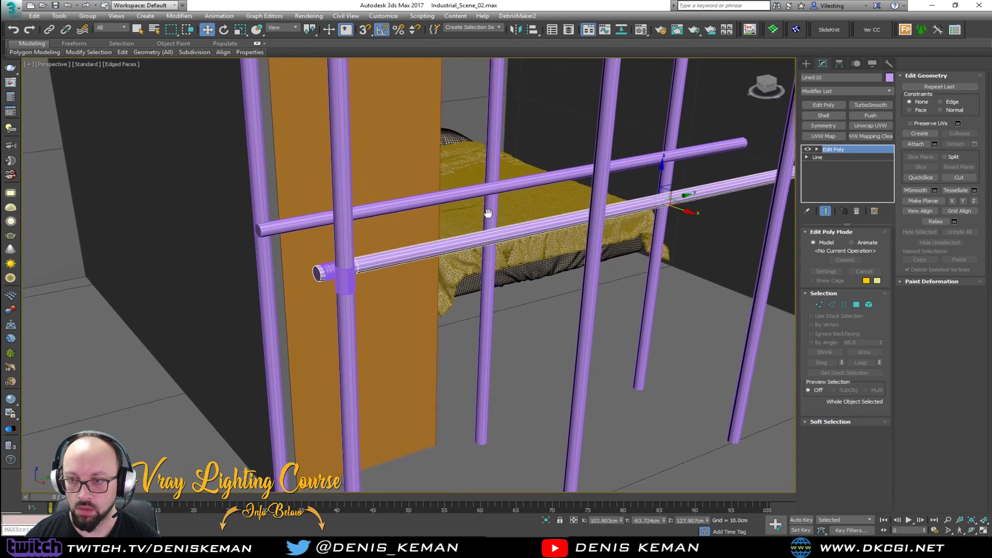
scroll(489, 211, "up", 1)
scroll(338, 284, "up", 5)
left_click(327, 282)
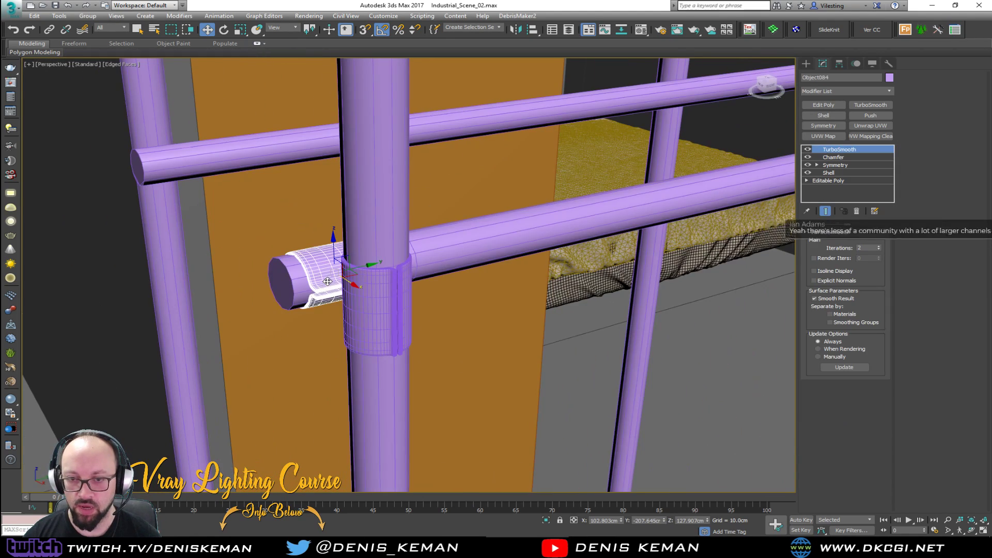
left_click(371, 289, "ctrl")
middle_click_drag(377, 284, 425, 286, "alt")
scroll(381, 284, "up", 5)
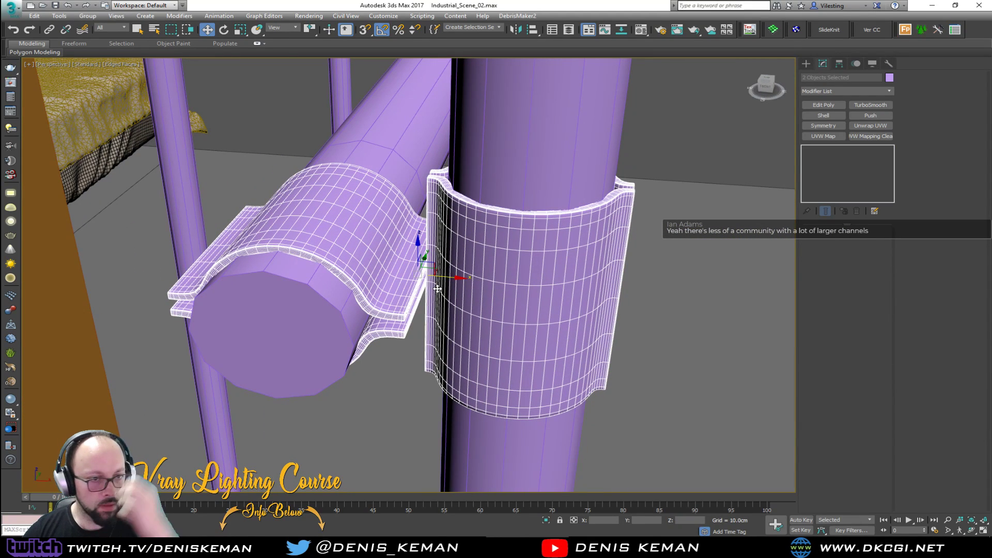
middle_click_drag(428, 287, 373, 289, "alt")
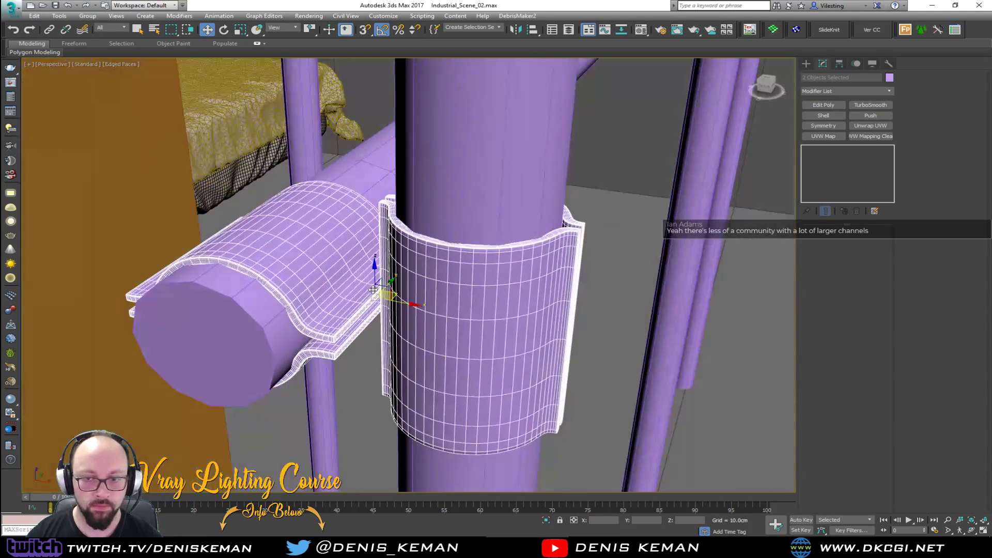
left_click(593, 219)
left_click(701, 246)
key("F3")
left_click(622, 169)
key("F3")
key("F4")
scroll(407, 315, "up", 2)
scroll(407, 314, "down", 2)
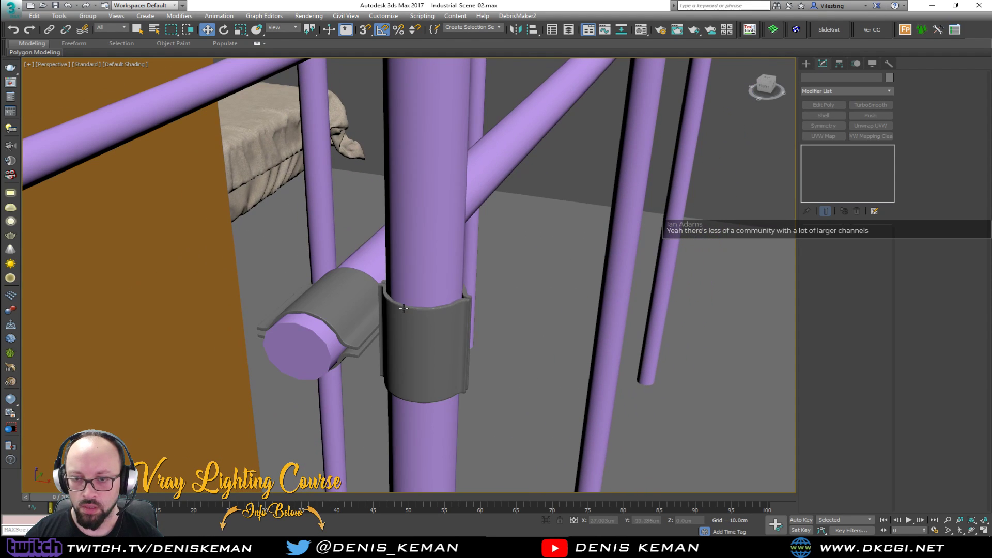
Delete the end cap polygons of the horizontal pipe in its Edit Poly modifier
left_click(313, 335)
key("F4")
scroll(310, 338, "up", 3)
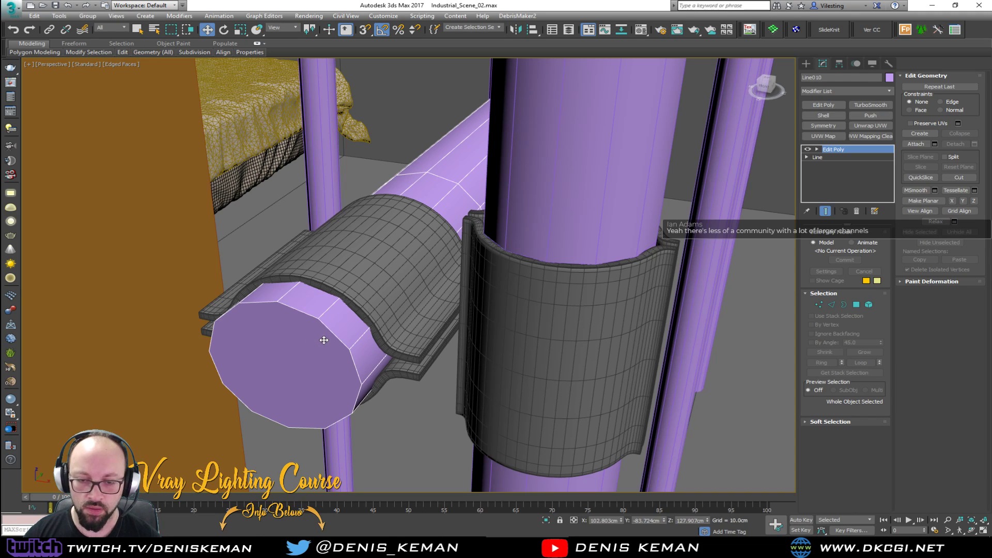
key("4")
left_click(317, 352)
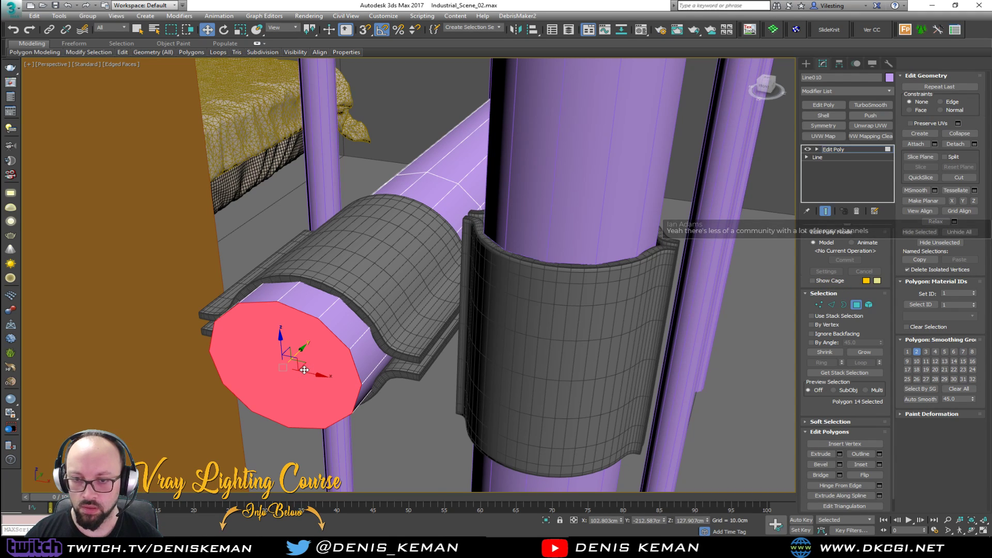
key("Delete")
scroll(315, 321, "down", 2)
middle_click_drag(315, 322, 545, 289, "alt")
scroll(512, 287, "up", 4)
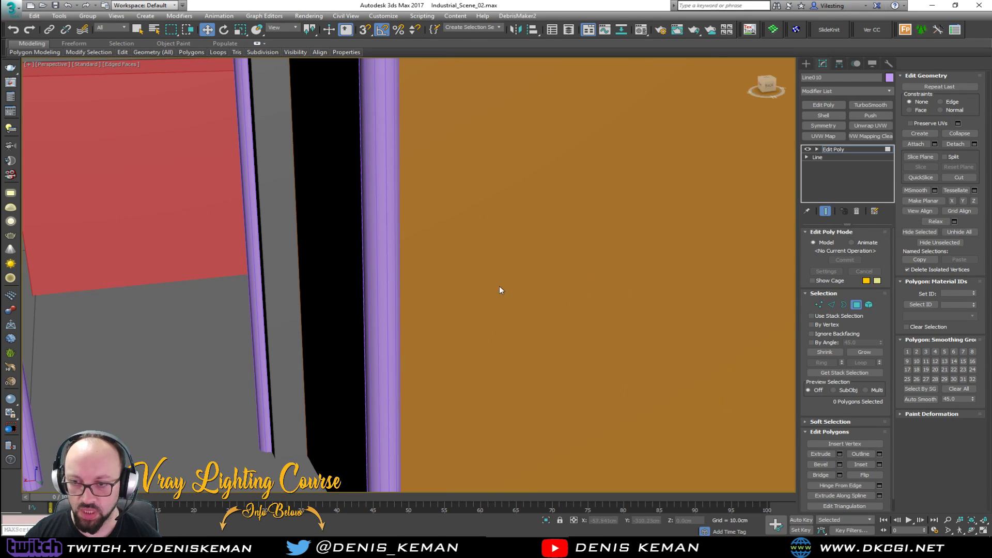
scroll(458, 295, "down", 4)
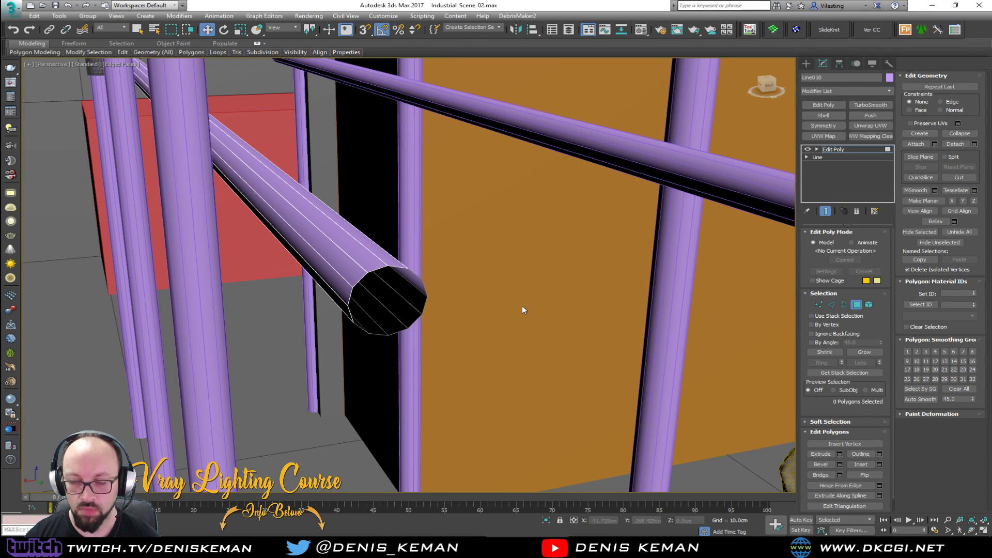
left_click(856, 304)
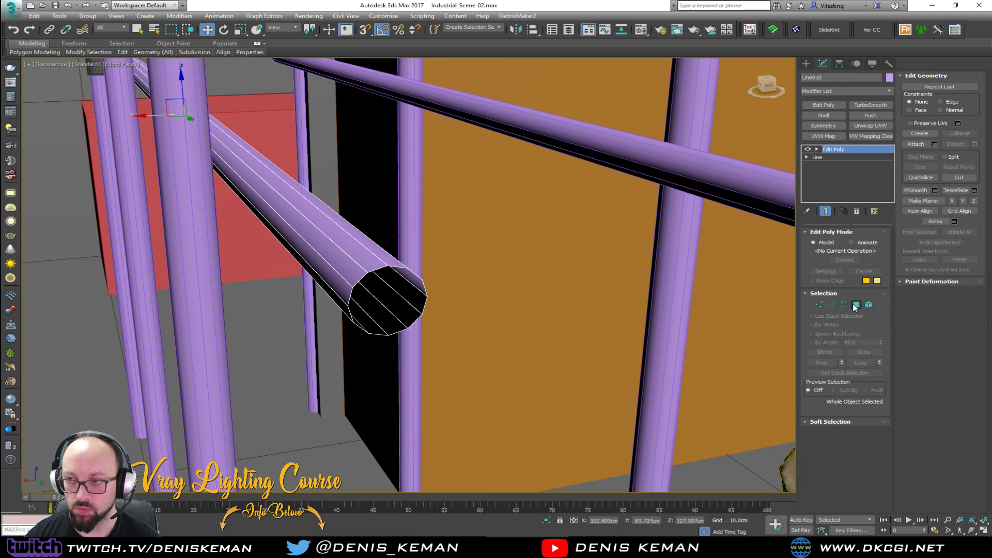
Add a Shell modifier to the horizontal pipe with a 0.5 cm inner amount and a 0 cm outer amount
left_click(822, 116)
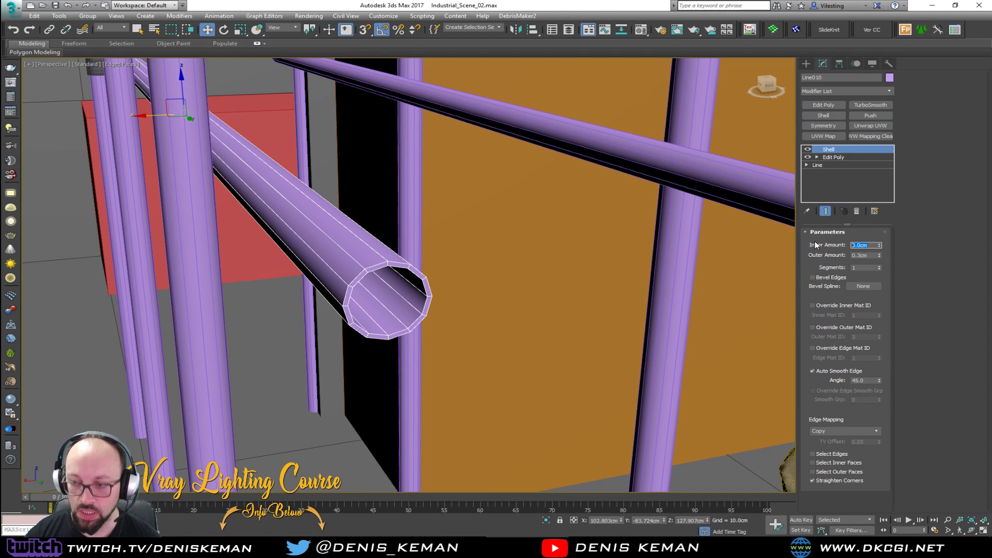
type("0.5")
key("Tab")
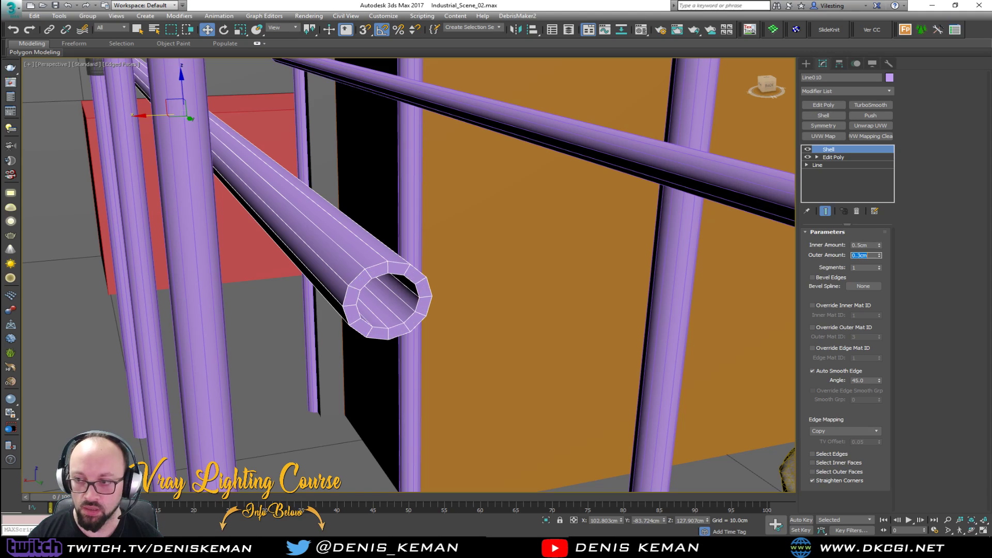
type("0")
key("Return")
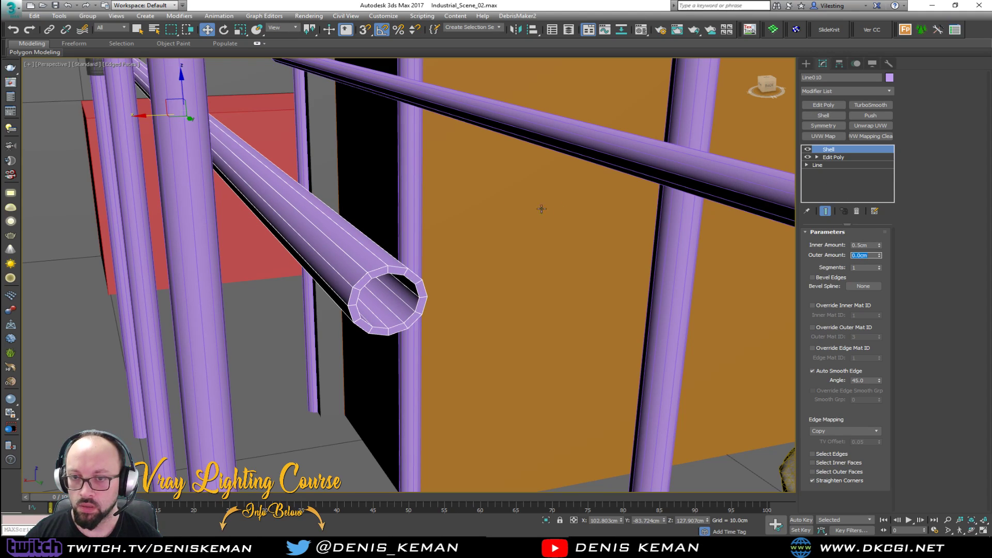
middle_click_drag(448, 198, 478, 235, "alt")
scroll(413, 166, "up", 5)
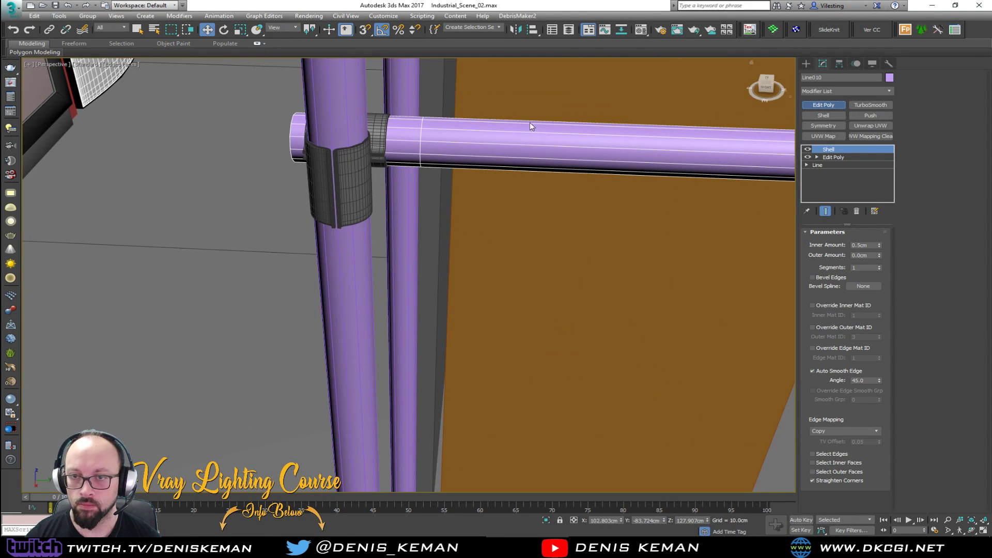
Add an Edit Poly above Shell and remove the outer and inner edge loops around the horizontal pipe near the clamp
left_click(822, 104)
scroll(517, 135, "up", 5)
key("2")
double_click(418, 126)
middle_click_drag(420, 129, 513, 121, "alt")
double_click(400, 212, "ctrl")
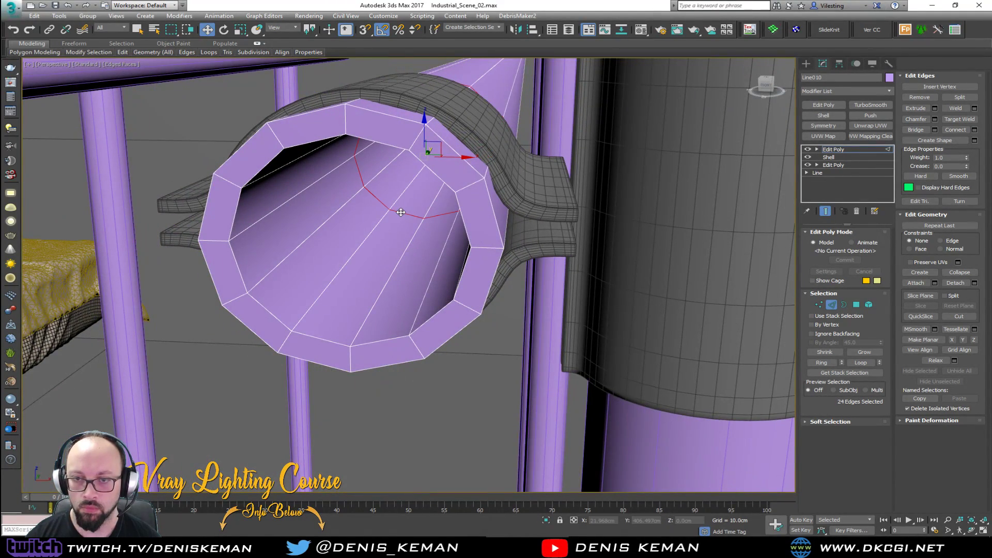
key("ctrl+BackSpace")
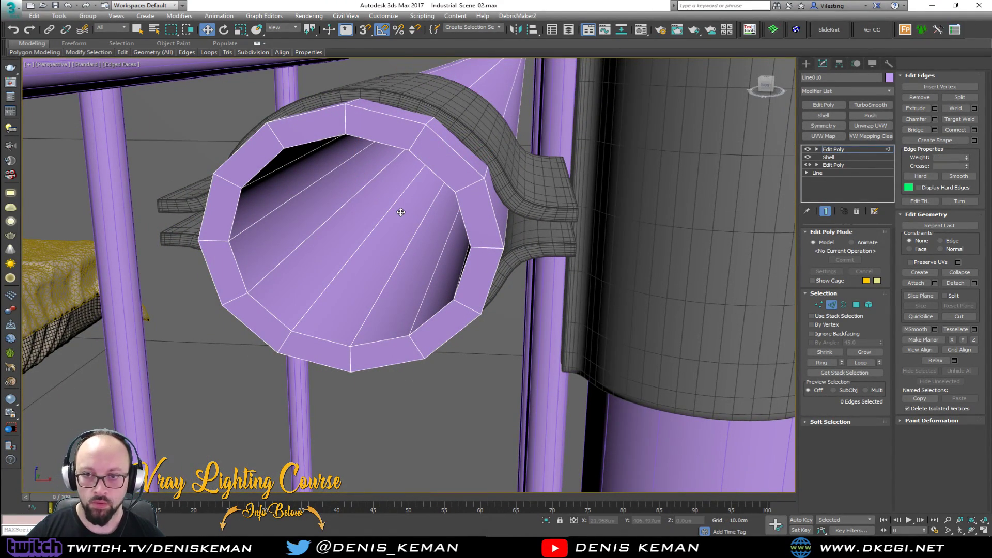
left_click(833, 305)
middle_click_drag(671, 181, 749, 150, "alt")
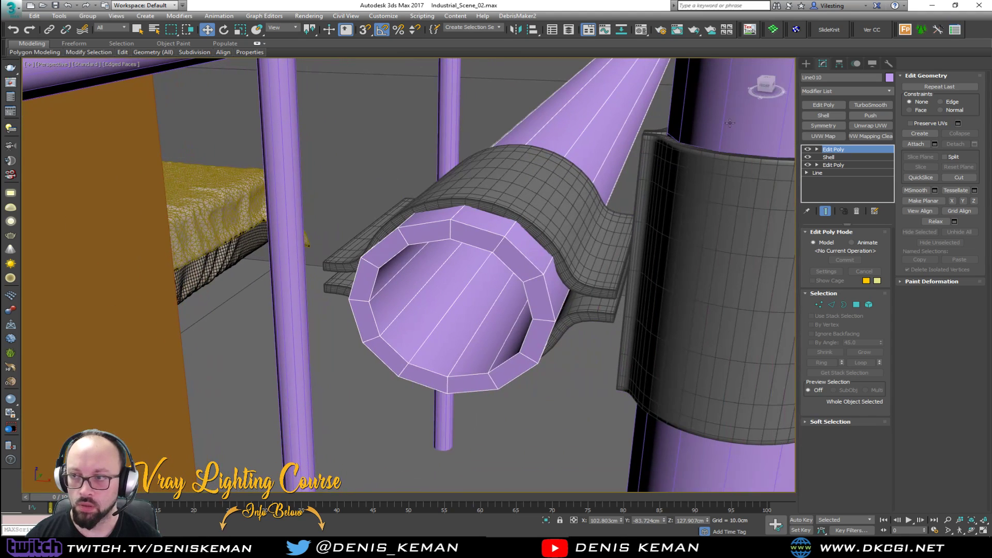
Add a Chamfer modifier to the horizontal pipe with a 0.03 cm amount and a minimum angle of 80 degrees
left_click(829, 93)
key("c")
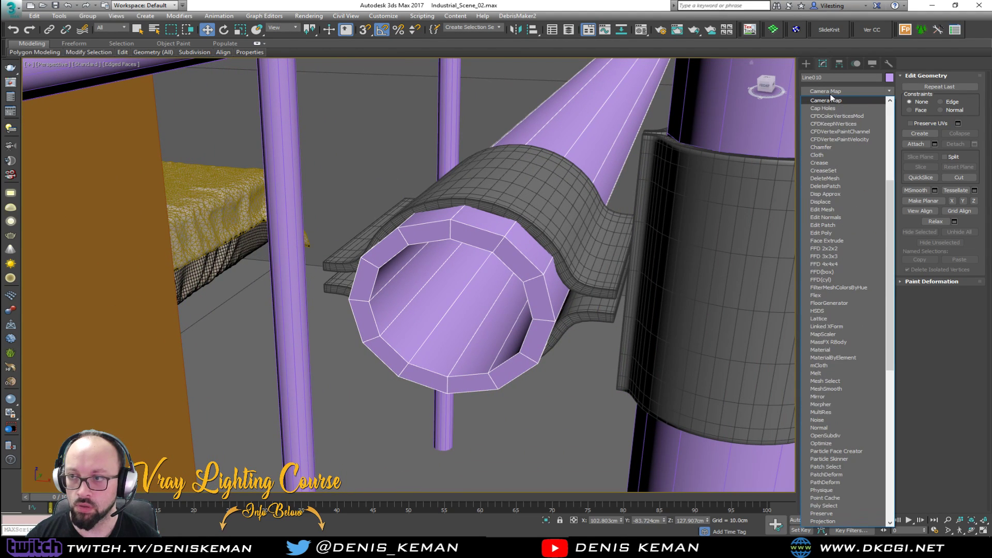
left_click(837, 147)
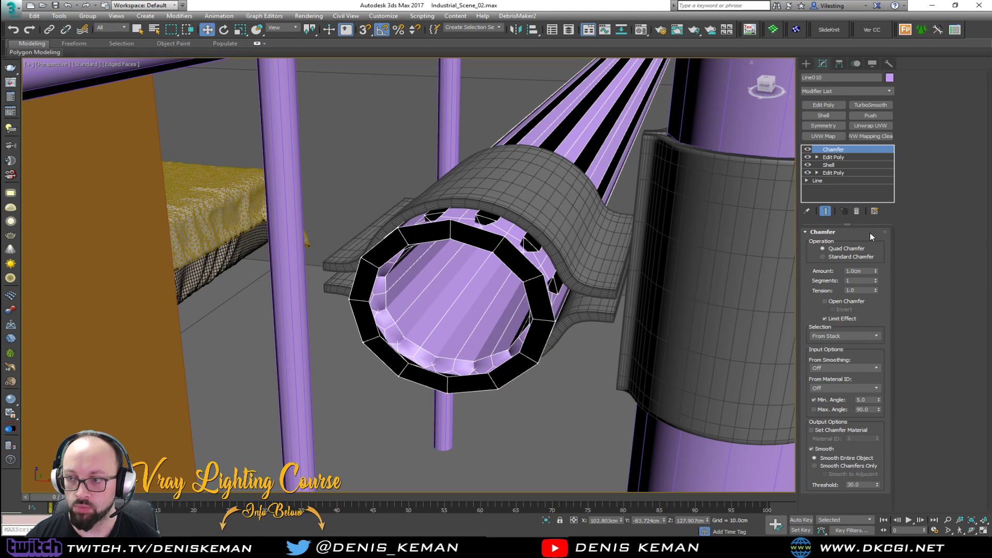
double_click(845, 270)
type("0.03")
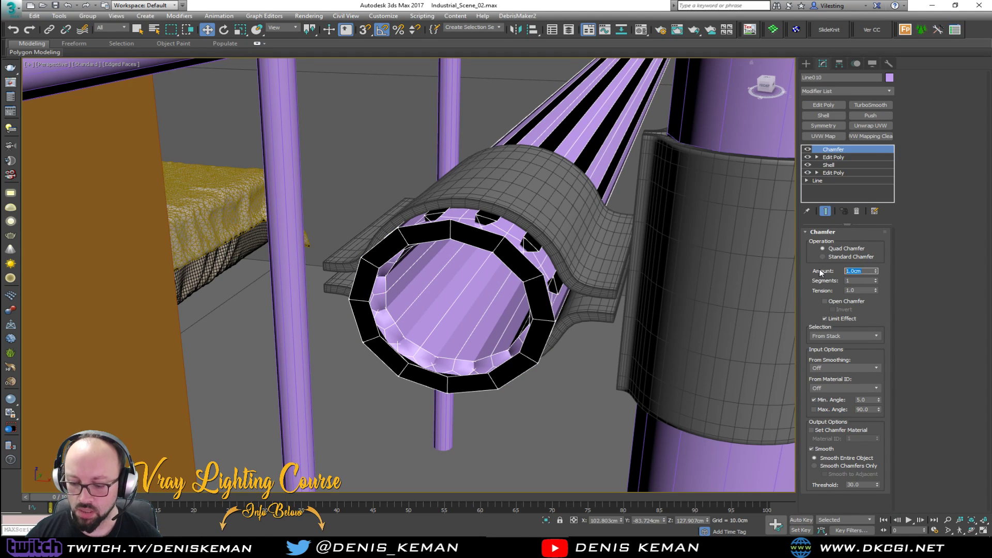
key("Return")
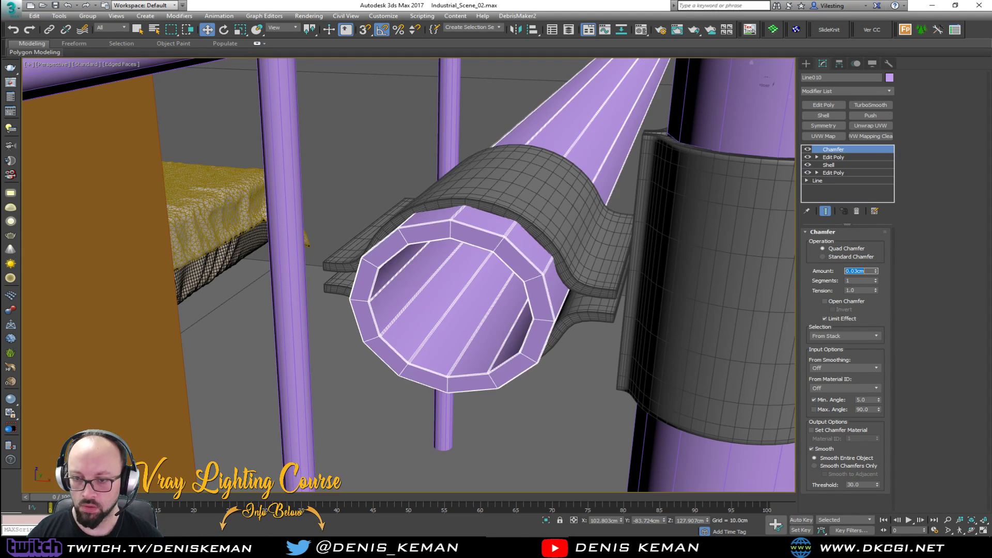
double_click(871, 400)
type("80")
key("Return")
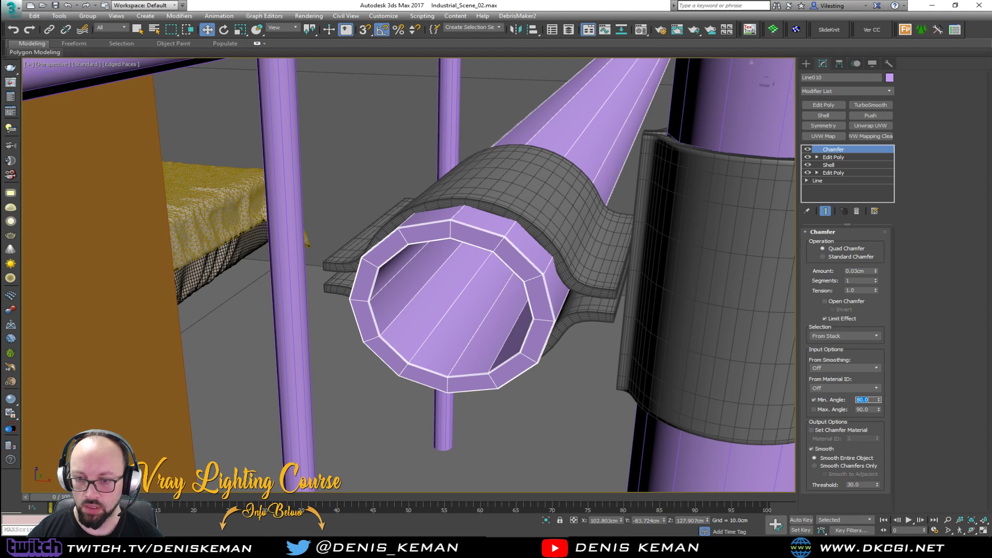
Add TurboSmooth with 2 iterations to the horizontal pipe and inspect its shading around the clamp
left_click(870, 104)
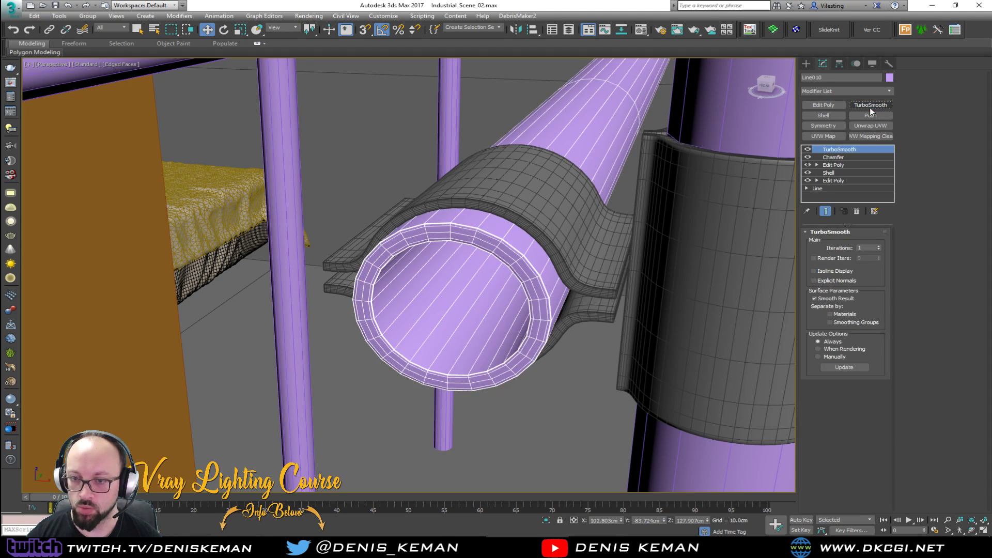
left_click(878, 246)
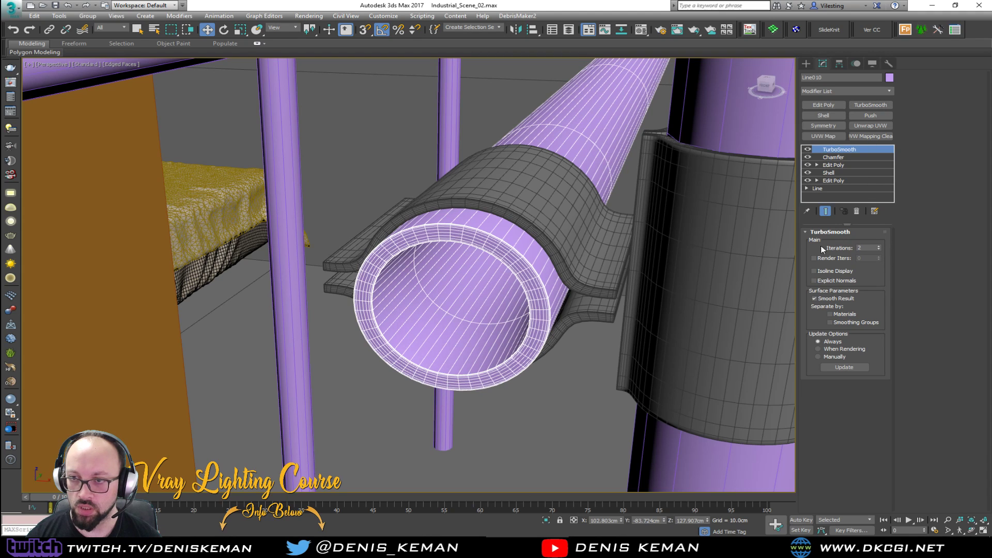
key("F4")
mouse_move(552, 253)
middle_mouse_down("alt")
mouse_move(549, 228)
mouse_move(539, 233)
middle_mouse_up("alt")
middle_click_drag(327, 195, 607, 249)
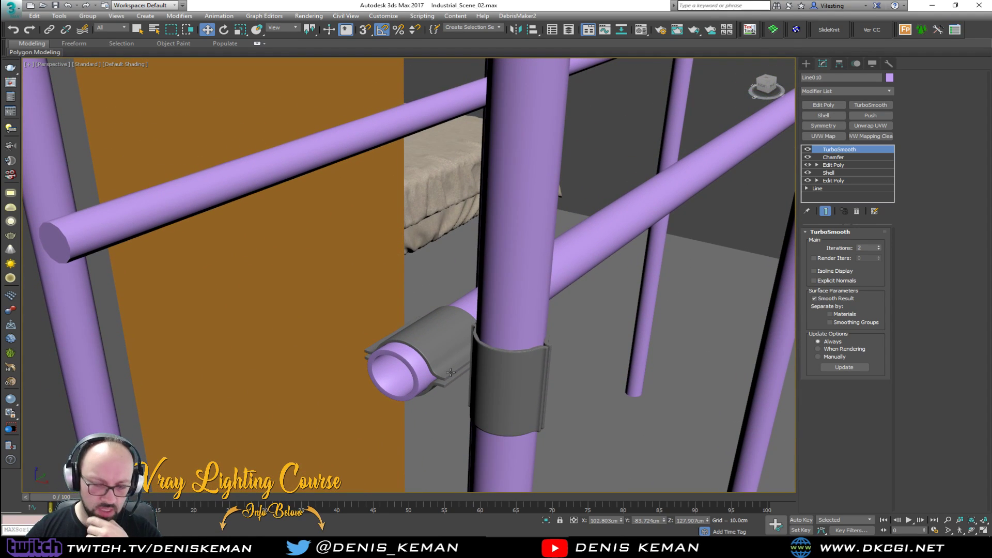
scroll(471, 362, "up", 3)
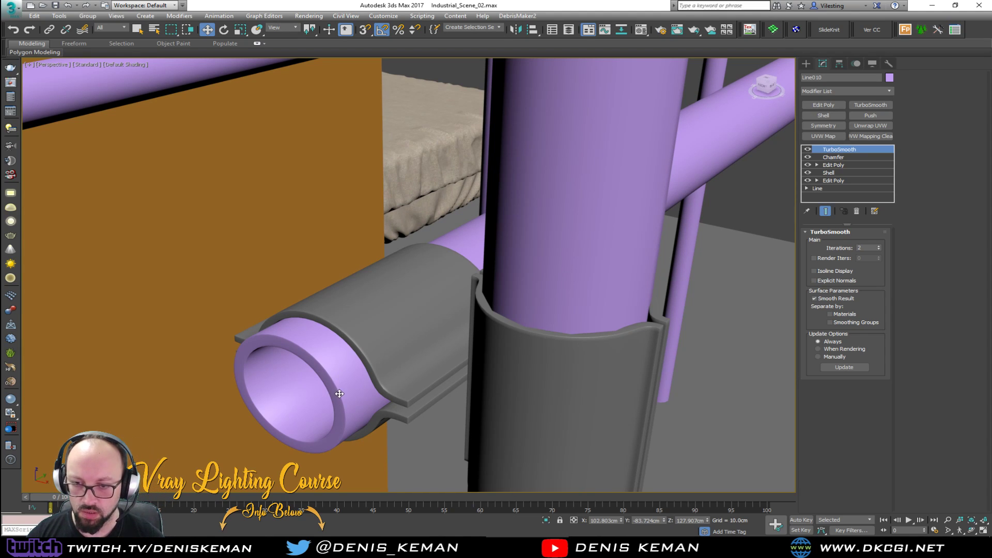
key("F4")
middle_click_drag(340, 394, 393, 385, "alt")
scroll(564, 233, "down", 4)
key("F4")
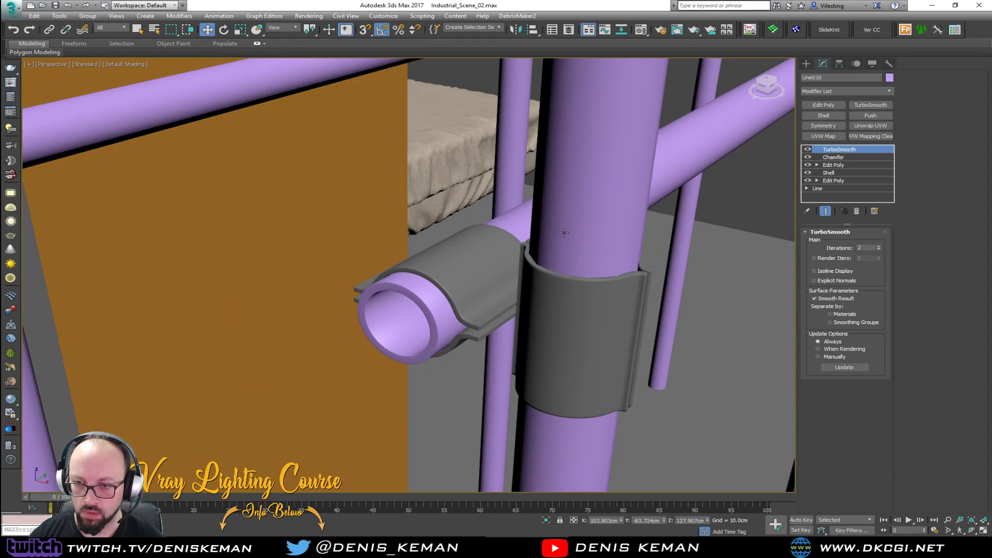
Delete the top cap polygon of the clamped vertical pipe in its Edit Poly modifier
middle_click_drag(564, 233, 491, 304)
scroll(491, 304, "down", 5)
left_click(491, 301)
key("F4")
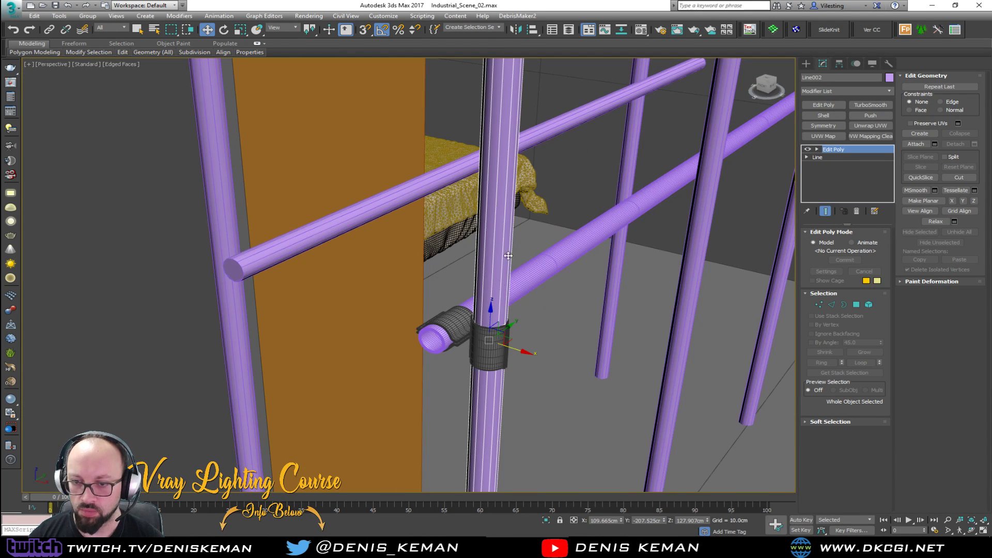
middle_click_drag(505, 271, 477, 319)
scroll(477, 320, "down", 4)
middle_click_drag(476, 228, 467, 252, "alt")
middle_click_drag(481, 187, 460, 233)
scroll(461, 234, "up", 4)
key("4")
left_click(487, 178)
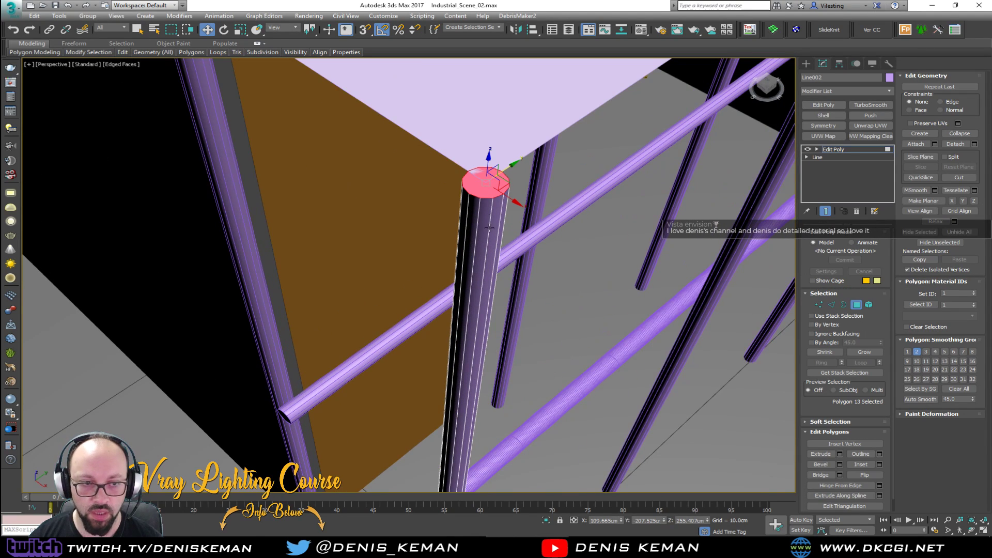
key("Delete")
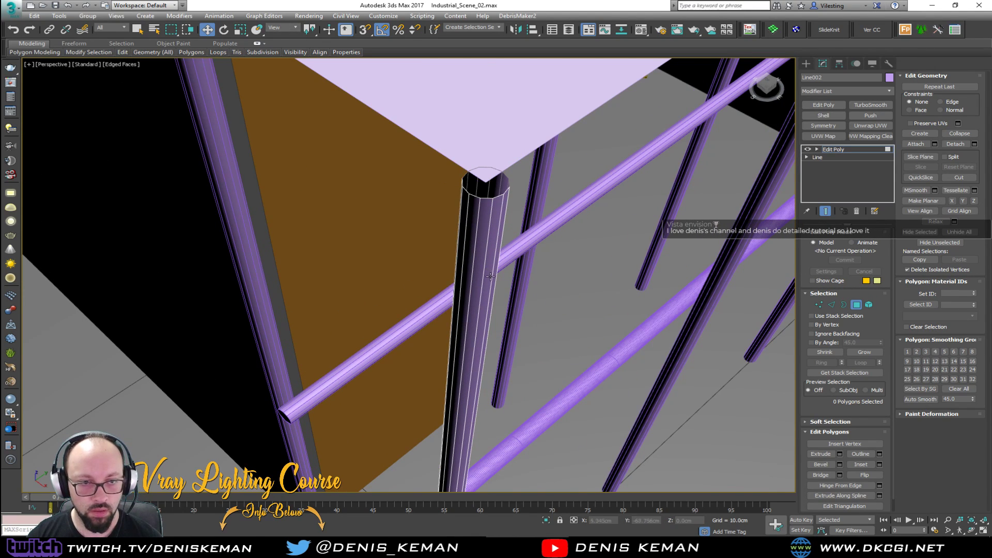
Delete the bottom cap polygon of the clamped vertical pipe and leave polygon editing
scroll(489, 275, "down", 4)
middle_click_drag(490, 275, 492, 333, "alt")
scroll(488, 250, "up", 5)
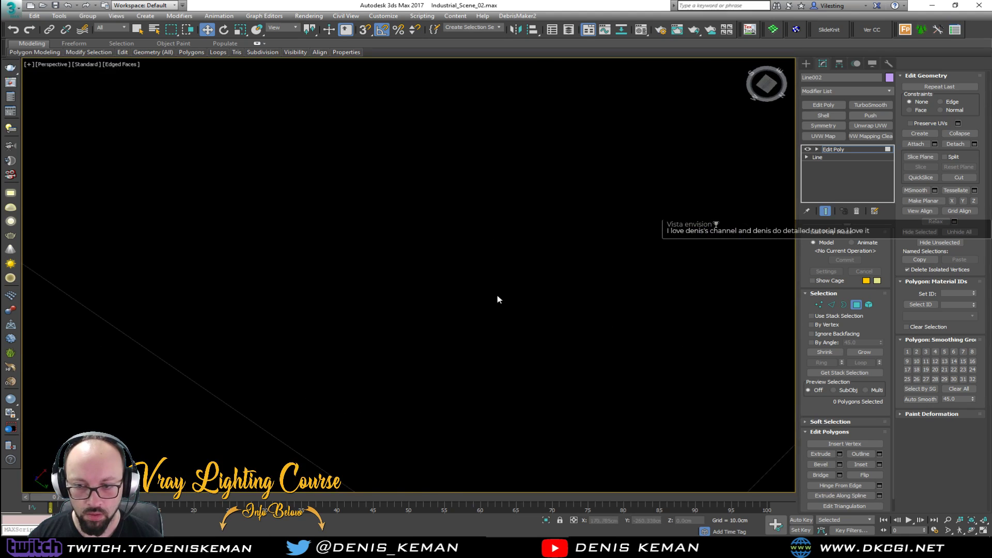
key("F3")
middle_click_drag(496, 274, 479, 213)
left_click(464, 235)
scroll(465, 235, "up", 3)
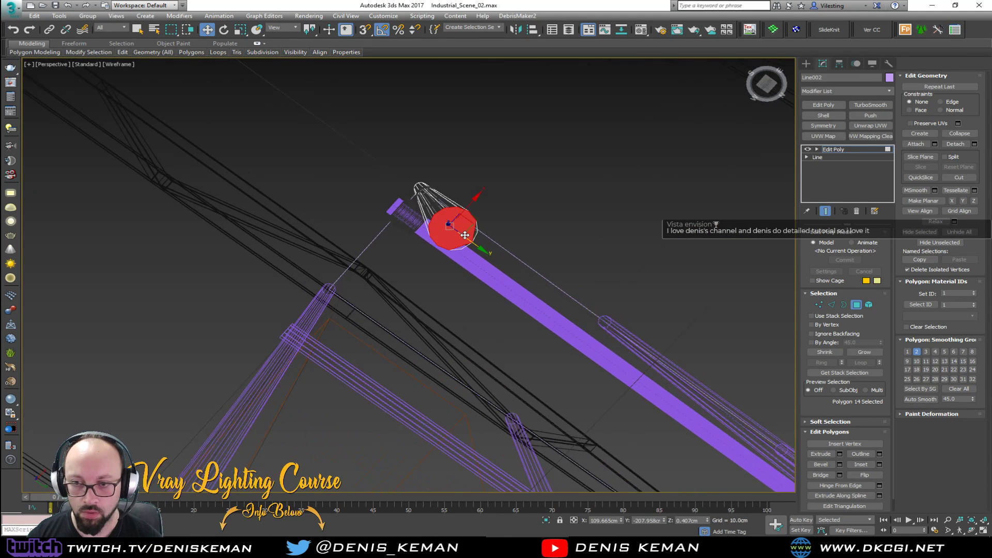
key("Delete")
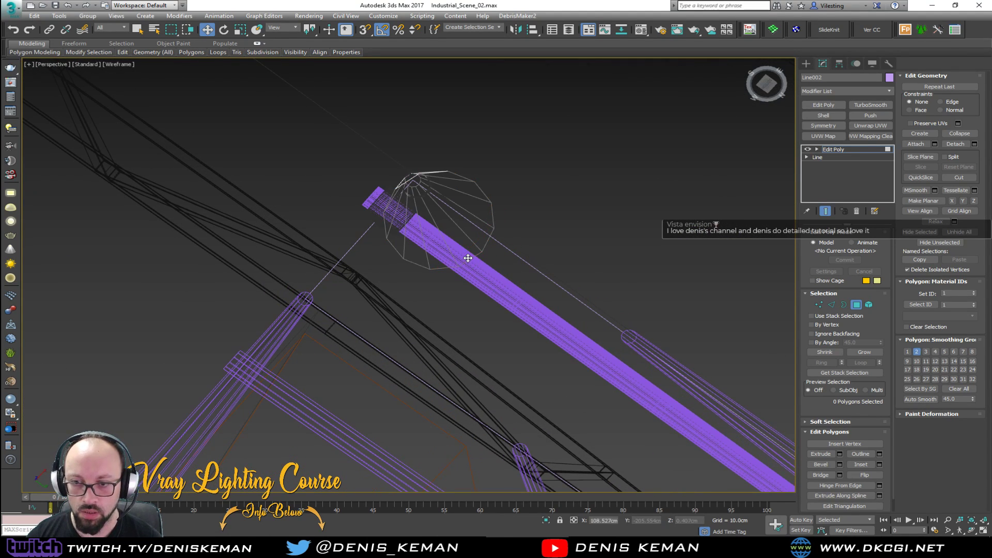
middle_click_drag(467, 256, 476, 351, "alt")
middle_click_drag(425, 166, 436, 305)
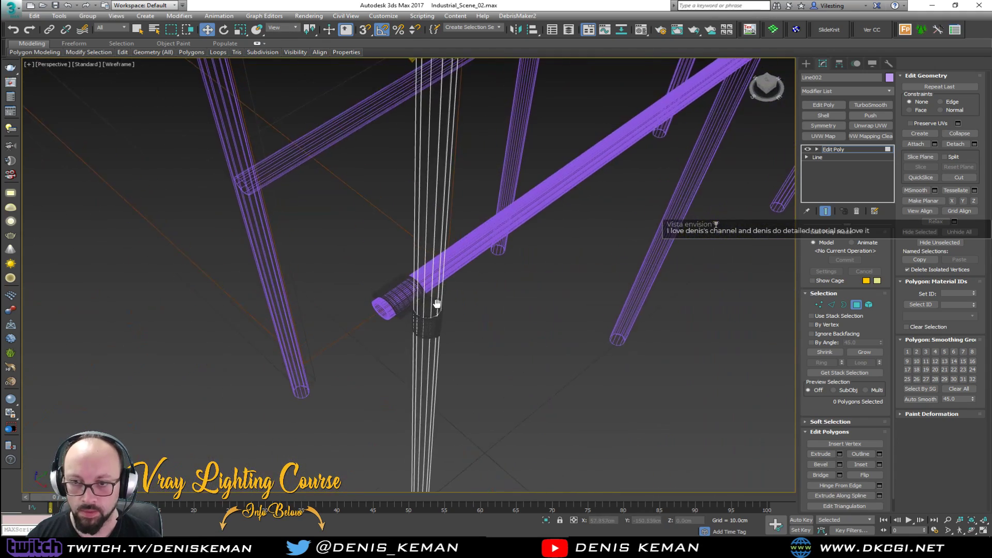
scroll(436, 305, "down", 4)
key("F3")
scroll(441, 118, "up", 5)
middle_click_drag(440, 118, 442, 193)
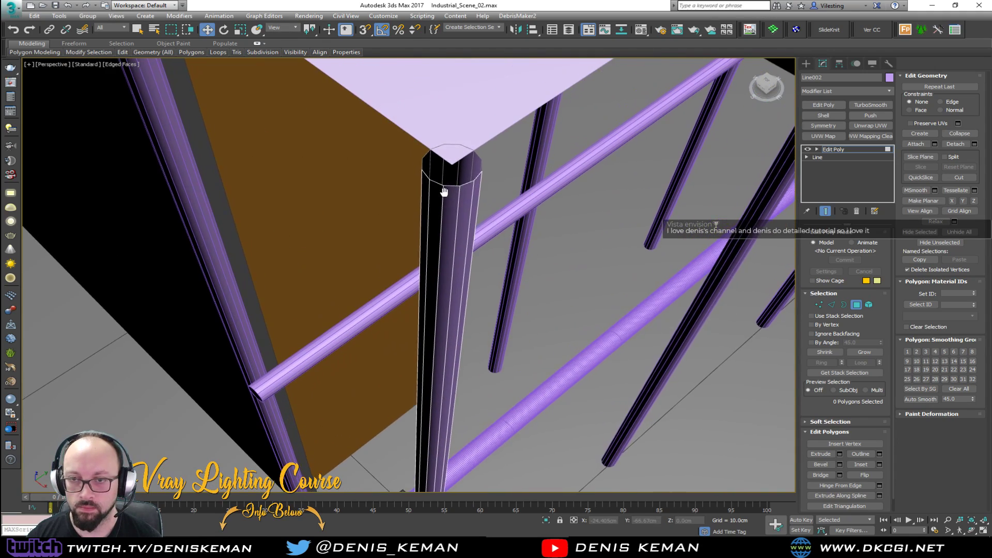
scroll(442, 193, "up", 2)
left_click(855, 305)
Copy the Shell modifier from the horizontal pipe and paste it onto the clamped vertical pipe above its Edit Poly
left_click(662, 335)
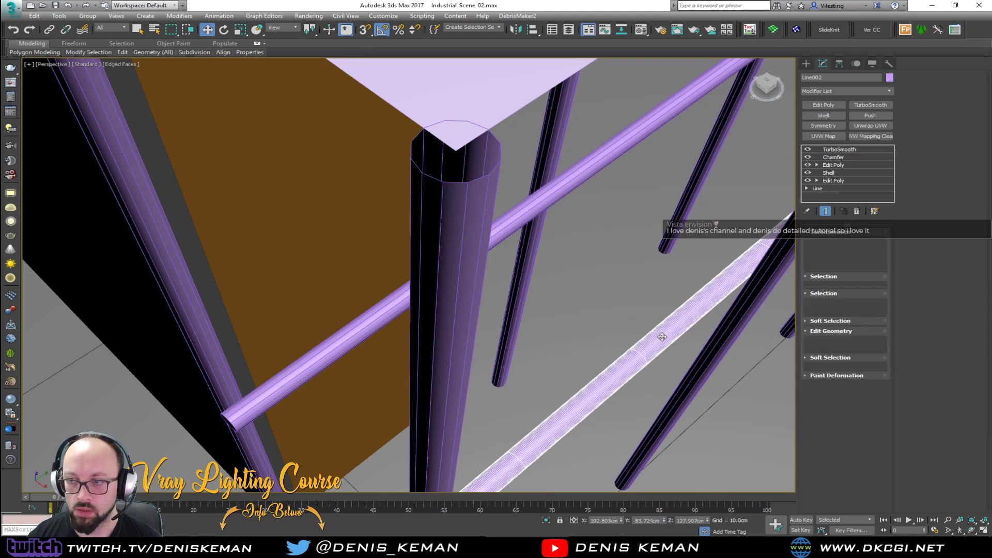
left_click(844, 173)
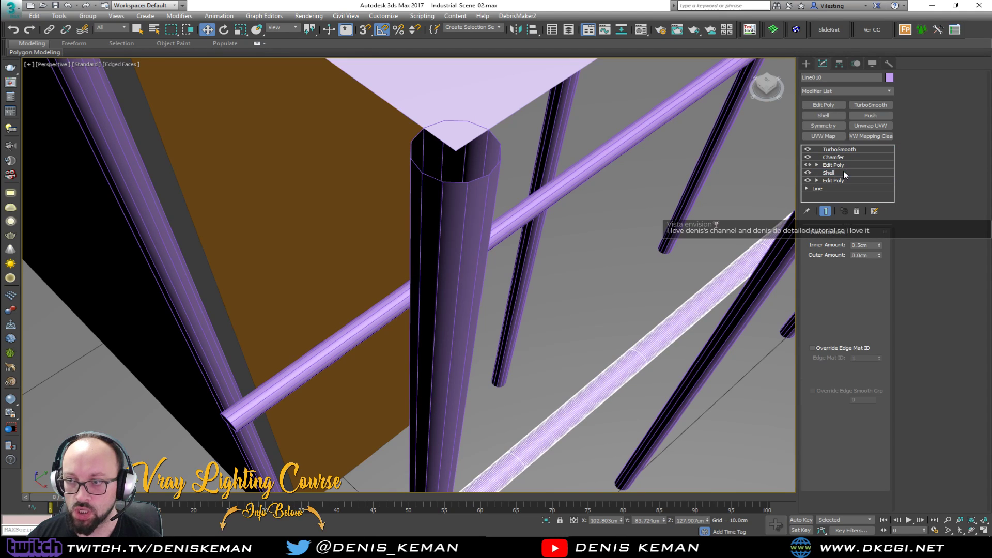
right_click(843, 173)
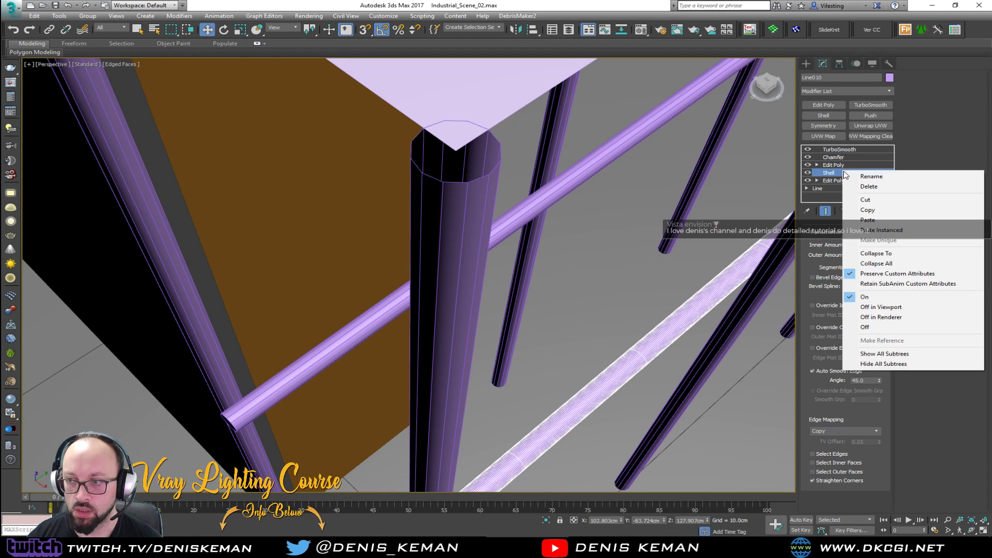
left_click(868, 210)
left_click(454, 209)
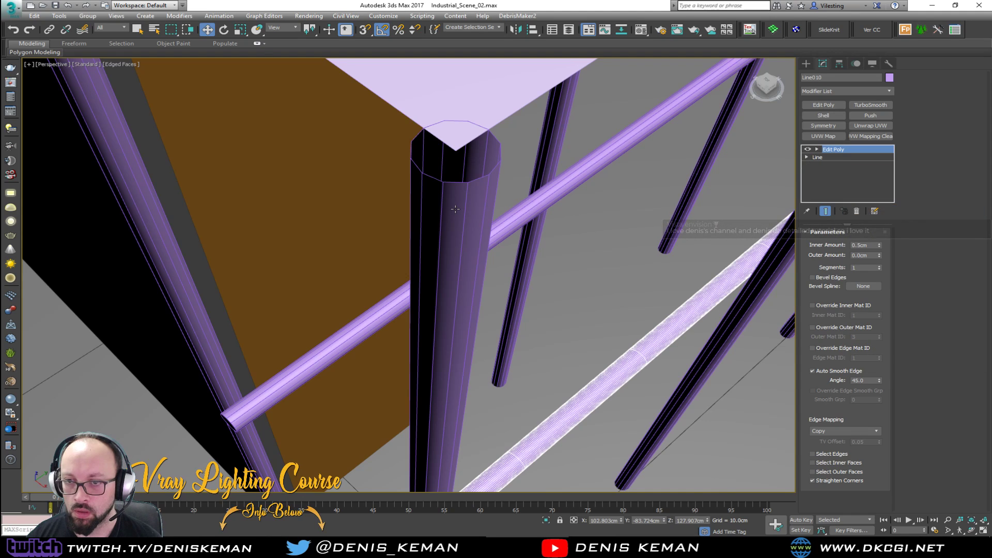
right_click(829, 149)
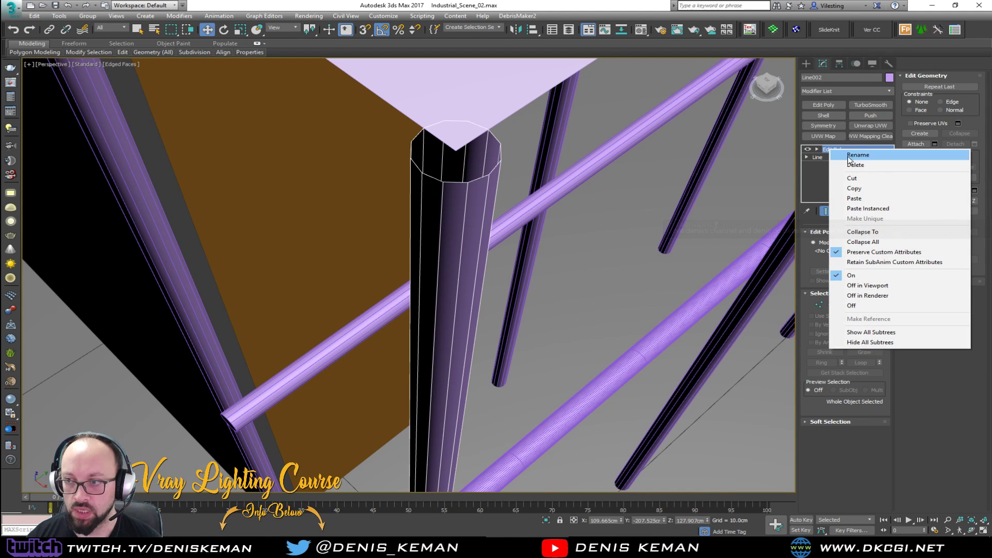
left_click(863, 198)
Copy the Chamfer modifier from the horizontal pipe and paste it above Shell on the clamped vertical pipe
left_click(701, 325)
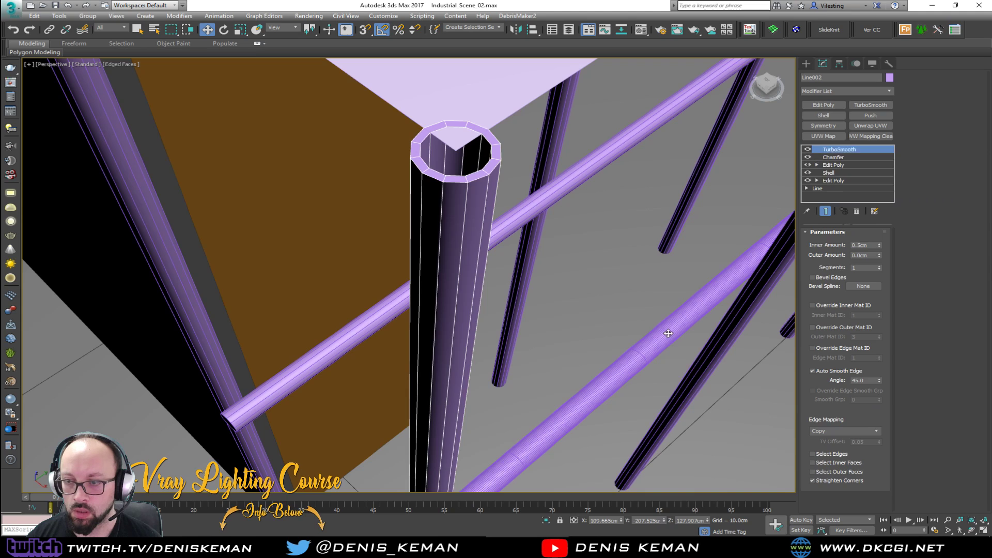
right_click(839, 158)
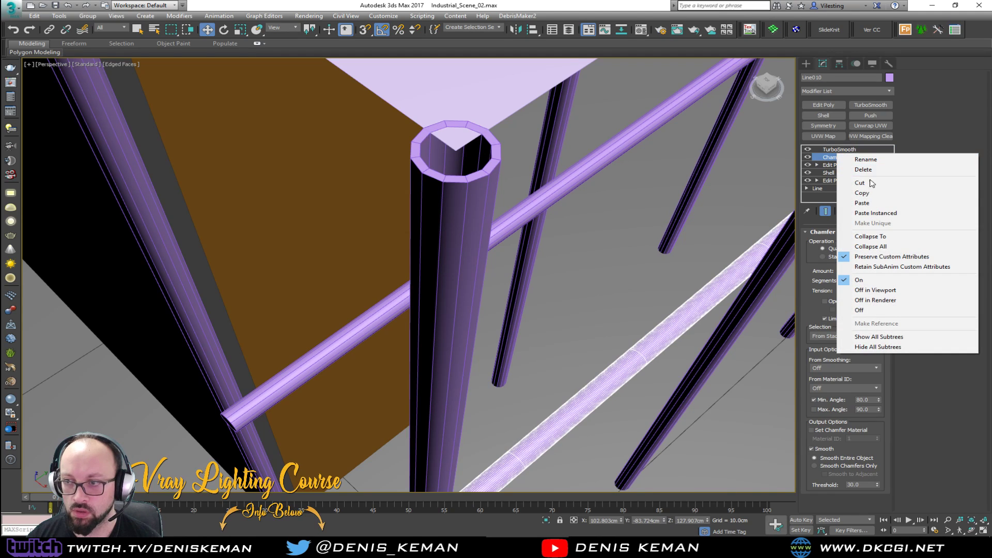
left_click(874, 197)
left_click(432, 221)
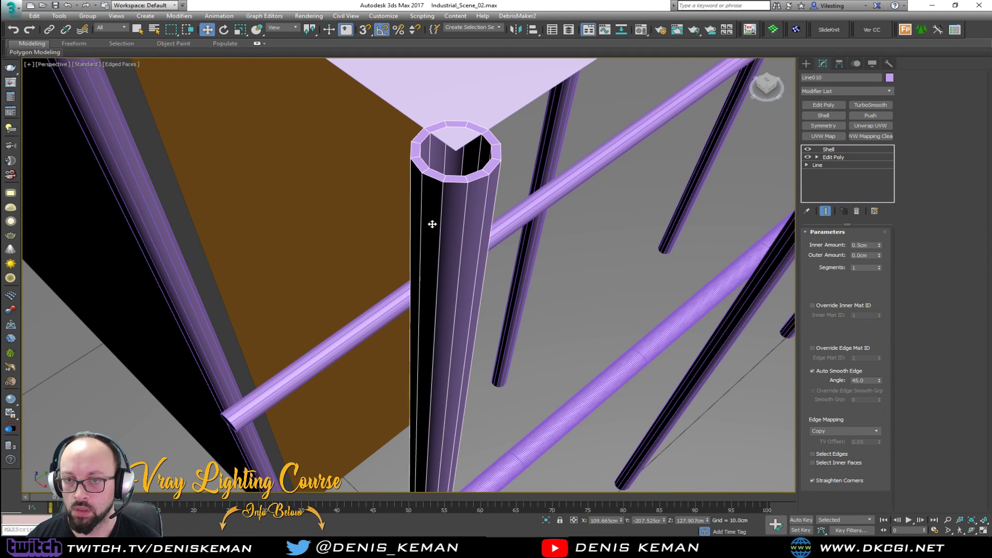
right_click(840, 153)
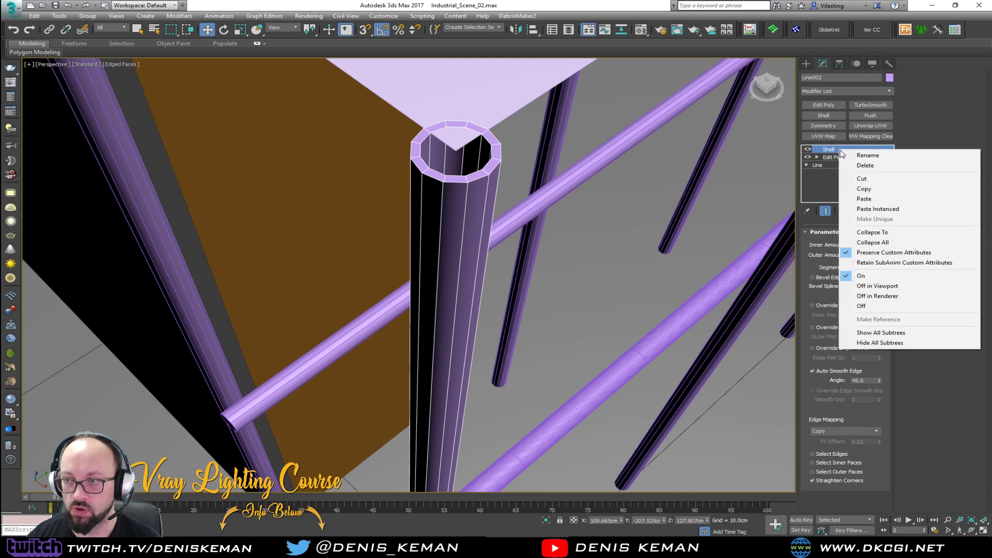
left_click(874, 200)
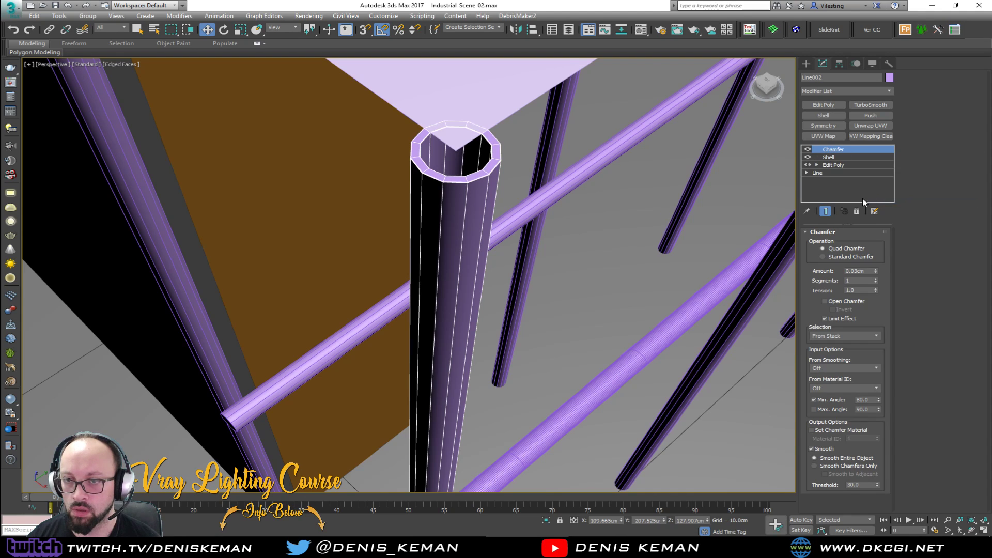
Add TurboSmooth with 2 iterations to the vertical pipe and check its smoothed open end without edged faces
left_click(876, 104)
left_click(878, 246)
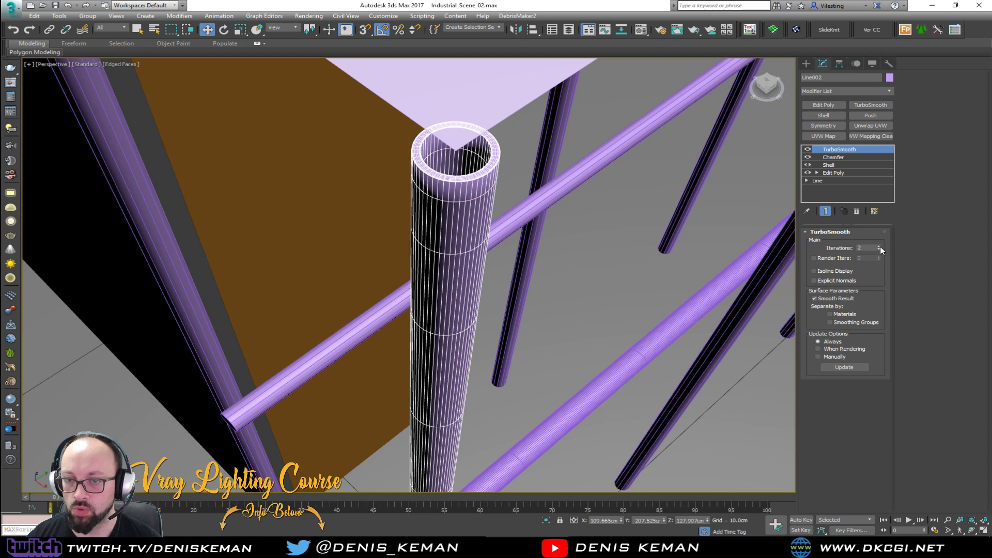
key("F4")
middle_click_drag(577, 202, 478, 136)
mouse_move(473, 124)
middle_mouse_down("alt")
mouse_move(494, 128)
mouse_move(481, 138)
middle_mouse_up("alt")
scroll(424, 94, "up", 4)
scroll(425, 95, "up", 1)
Clone the hollow vertical pipe along Y as two copies spaced about 11 cm apart
middle_click_drag(425, 98, 450, 227)
middle_click_drag(450, 227, 450, 274)
scroll(442, 207, "down", 3)
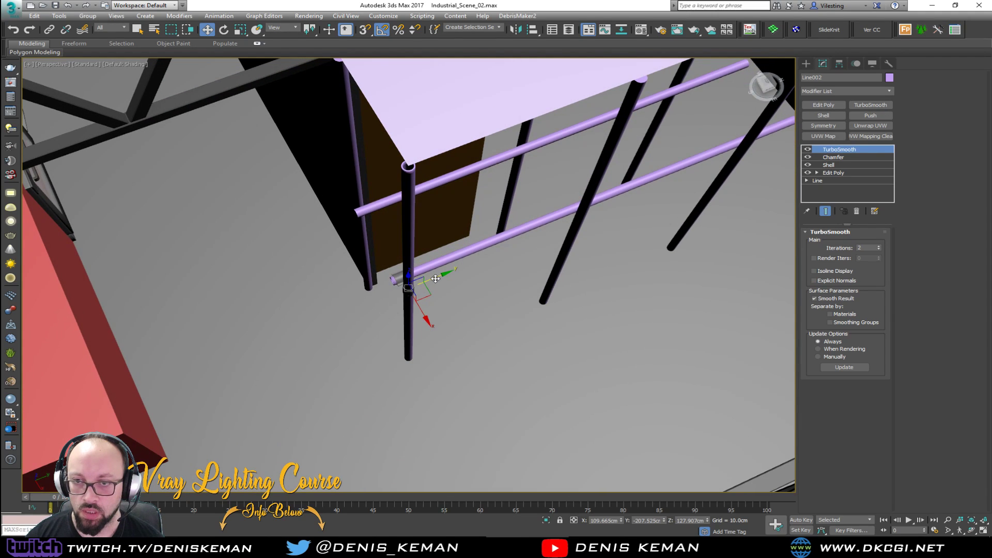
left_click_drag(435, 279, 459, 269, "shift")
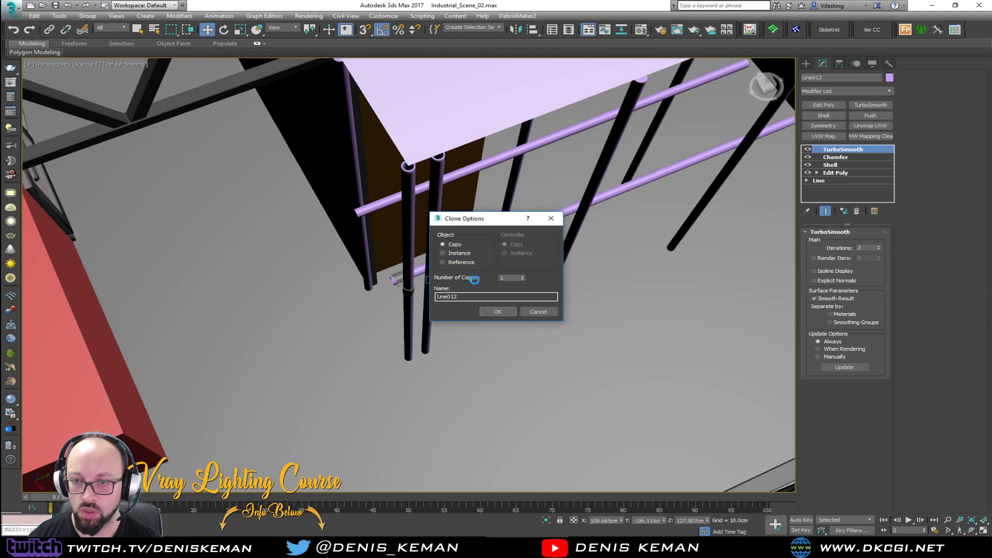
left_click(497, 311)
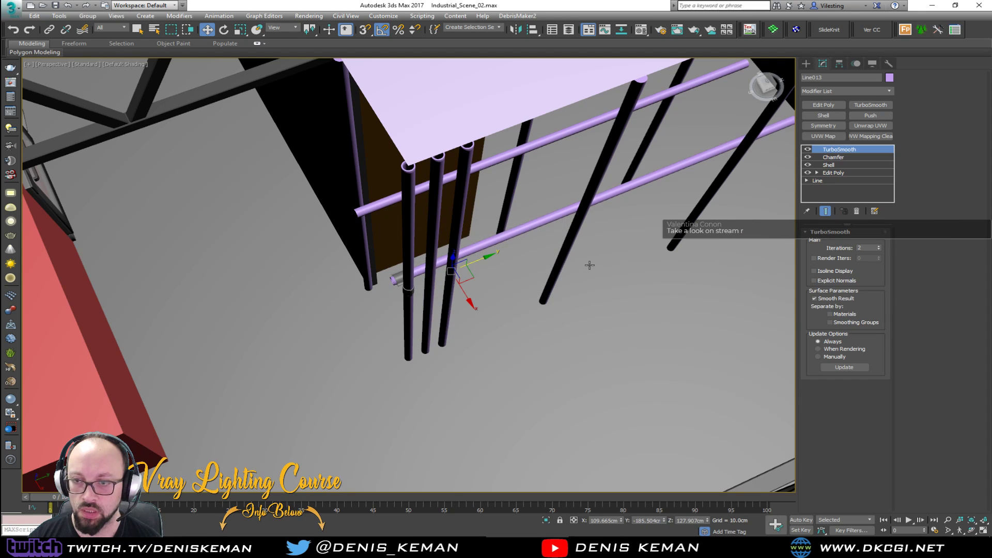
Align the second copied pipe to the far front vertical pipe by pivot point in X, Y and Z position
left_click(694, 217)
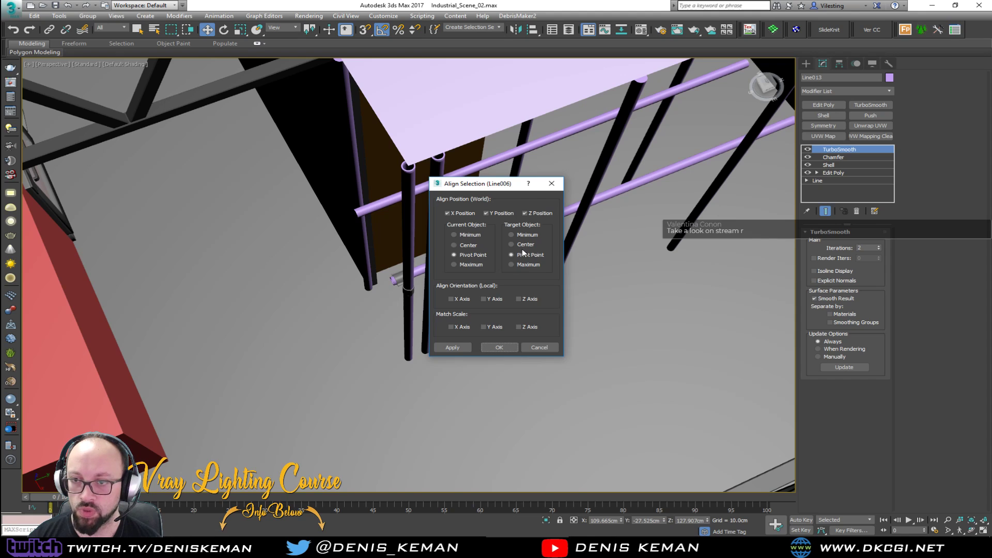
left_click(499, 347)
middle_click_drag(650, 223, 511, 280, "alt")
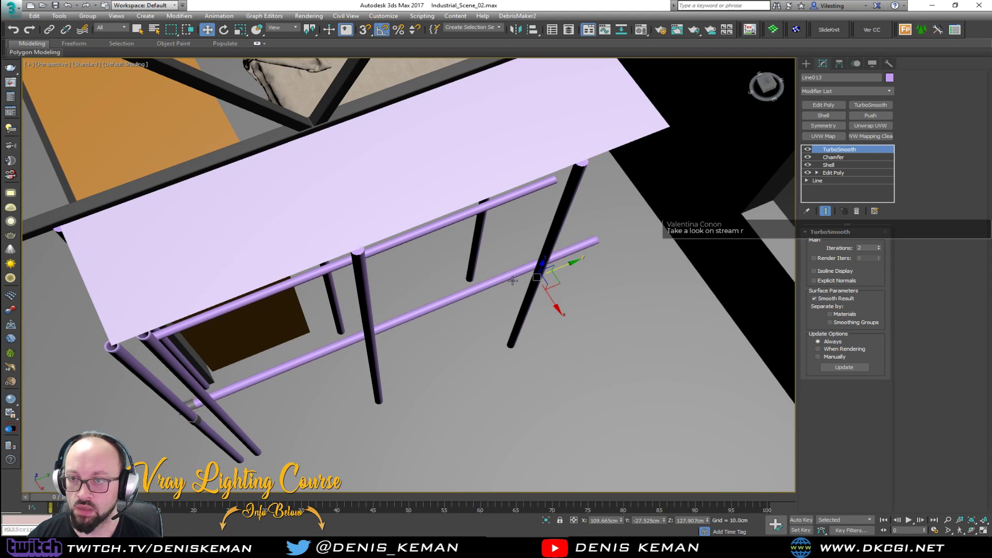
Delete the original solid pipe that overlaps the aligned hollow copy at the shelf's far front corner
scroll(568, 155, "up", 5)
scroll(559, 133, "down", 5)
middle_click_drag(517, 97, 497, 142)
scroll(489, 97, "down", 1)
left_click(492, 121)
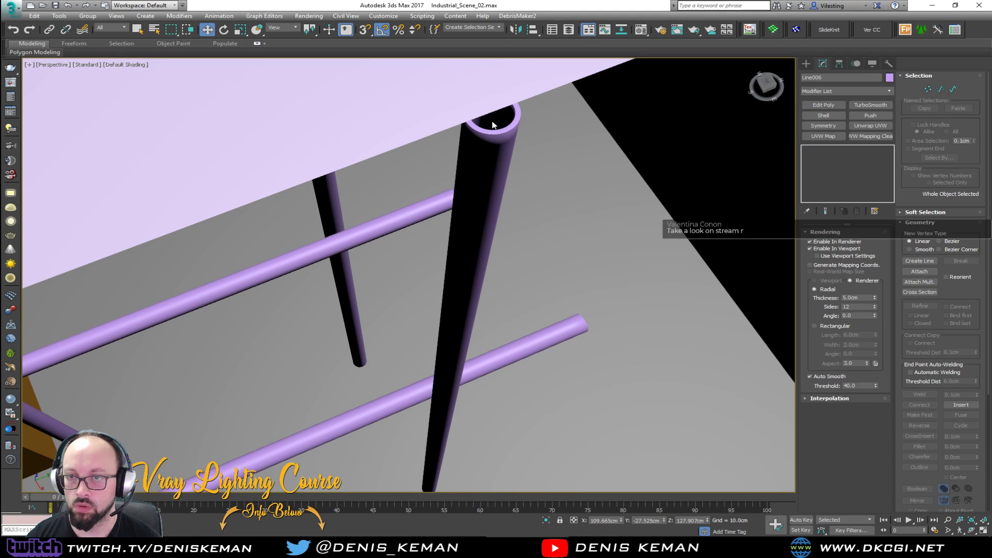
Align the other copied vertical pipe to the middle front pipe by pivot point in X, Y and Z position
scroll(470, 181, "down", 5)
middle_click_drag(470, 181, 450, 247)
scroll(480, 258, "up", 2)
left_click(495, 268)
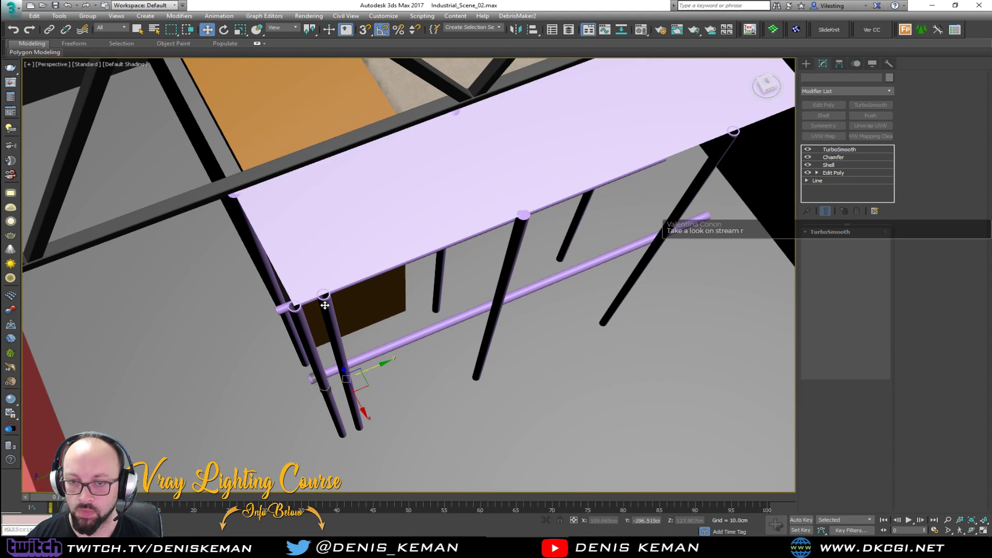
left_click(508, 259)
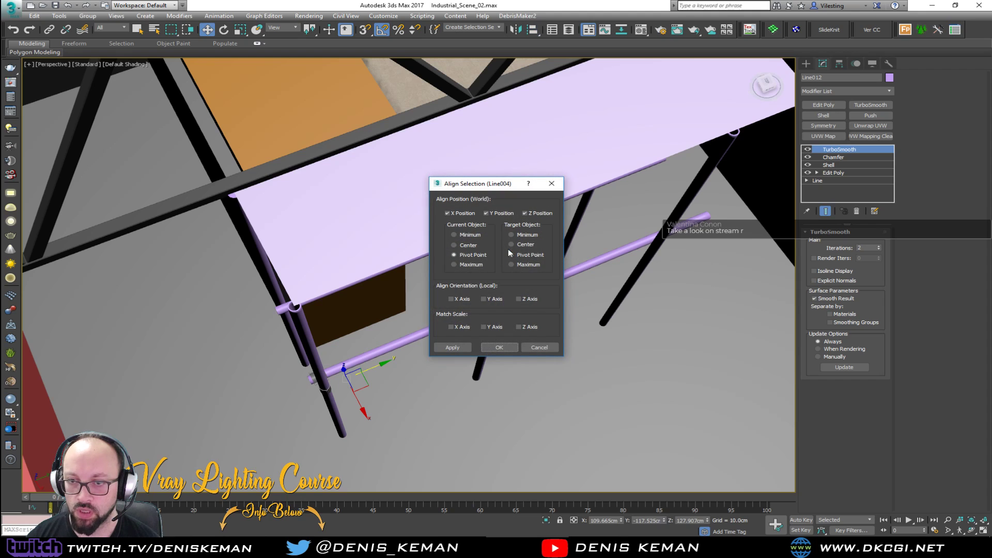
left_click(499, 347)
Delete the original solid pipe overlapping the hollow copy at the middle front position
scroll(525, 221, "up", 3)
left_click(524, 212)
middle_click_drag(525, 212, 509, 264)
scroll(549, 283, "down", 5)
left_click(511, 276)
Clone the hollow front horizontal pipe about 7.5 cm along X as one copy and align it to the rear horizontal pipe
scroll(561, 265, "up", 3)
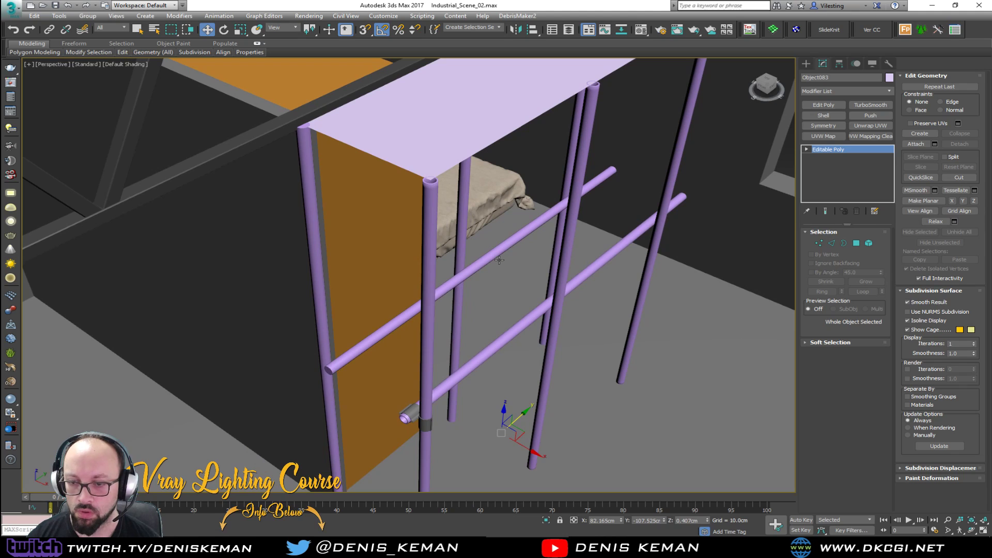
left_click(463, 370)
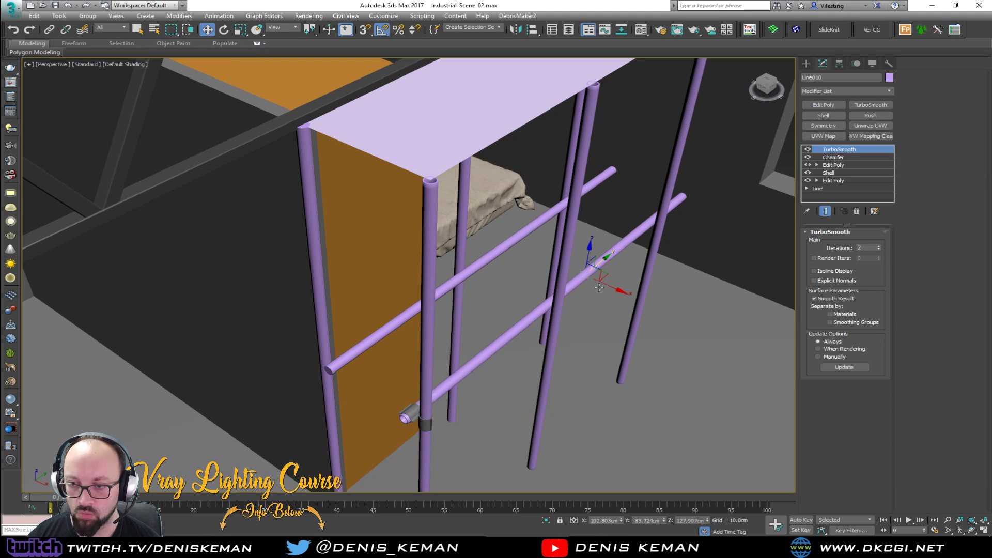
left_click_drag(599, 287, 624, 296, "shift")
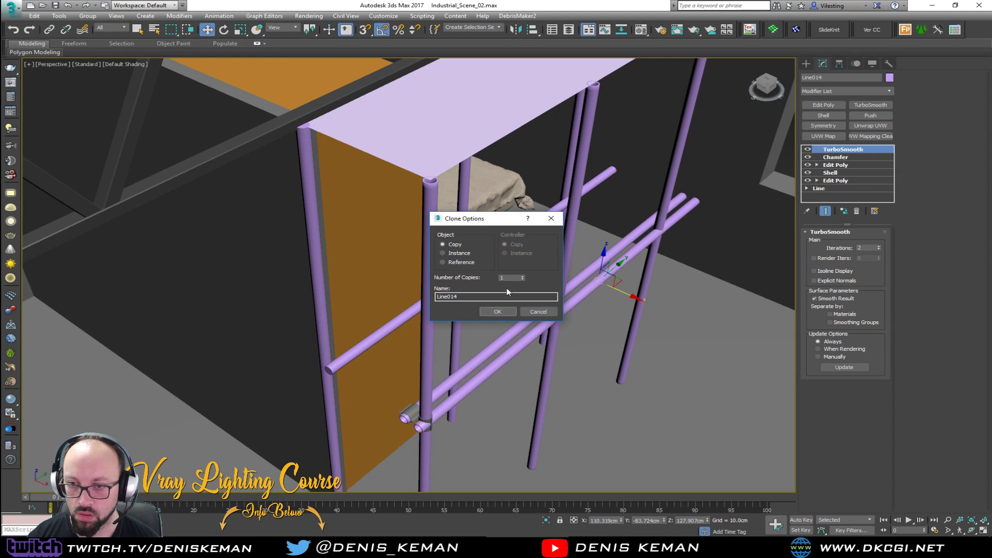
left_click(497, 311)
key("ctrl+z")
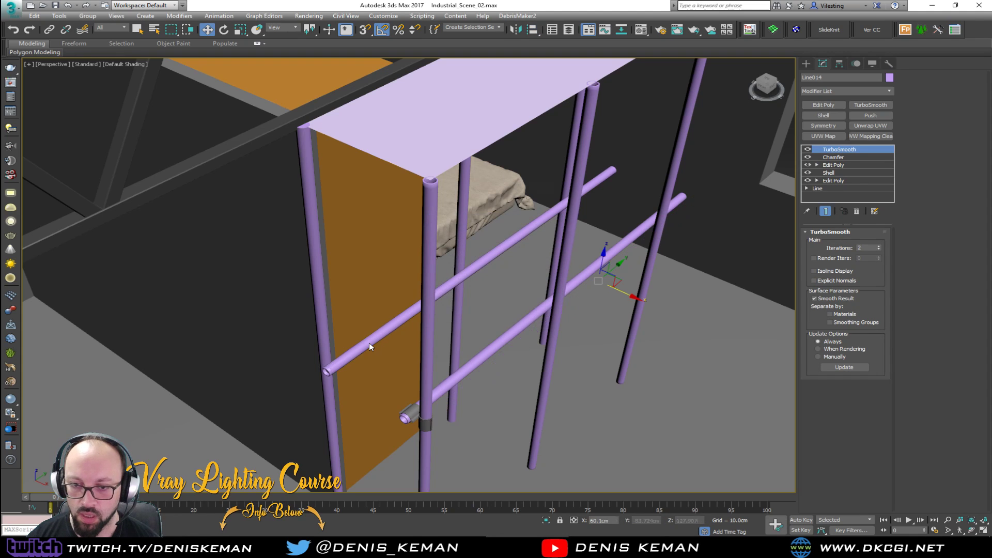
left_click(369, 343)
left_click(499, 347)
Delete the original solid rear horizontal pipe that overlaps the hollow copy
scroll(325, 374, "up", 5)
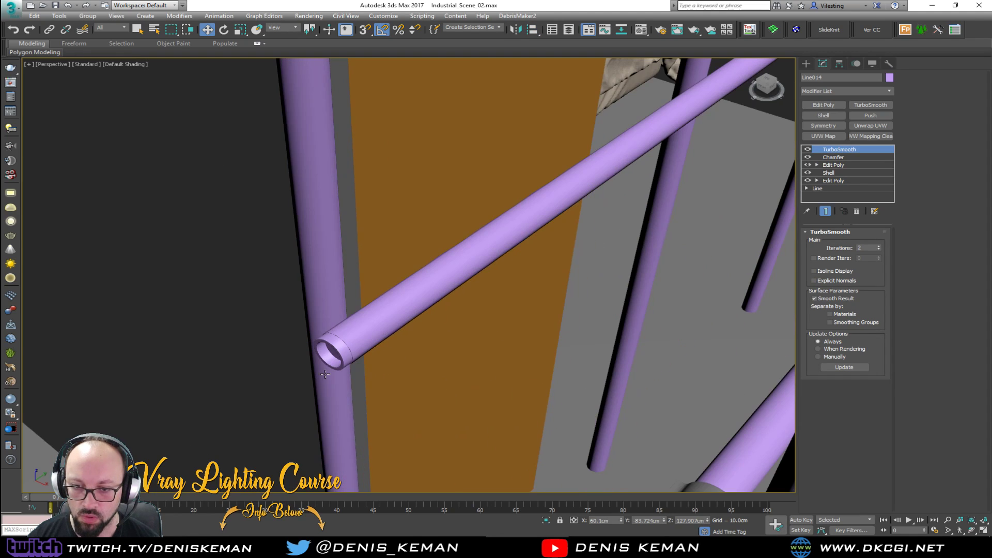
left_click(333, 356)
scroll(333, 356, "down", 3)
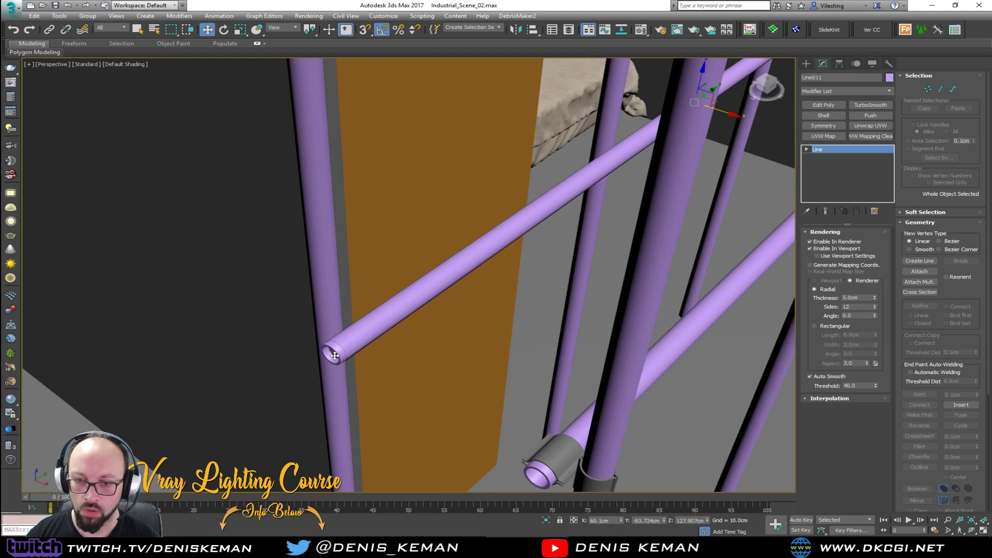
left_click(334, 355)
scroll(334, 356, "down", 4)
Select both clamp parts at the front pipe crossing and mirror them across the X axis as a copy
middle_click_drag(334, 356, 449, 438, "alt")
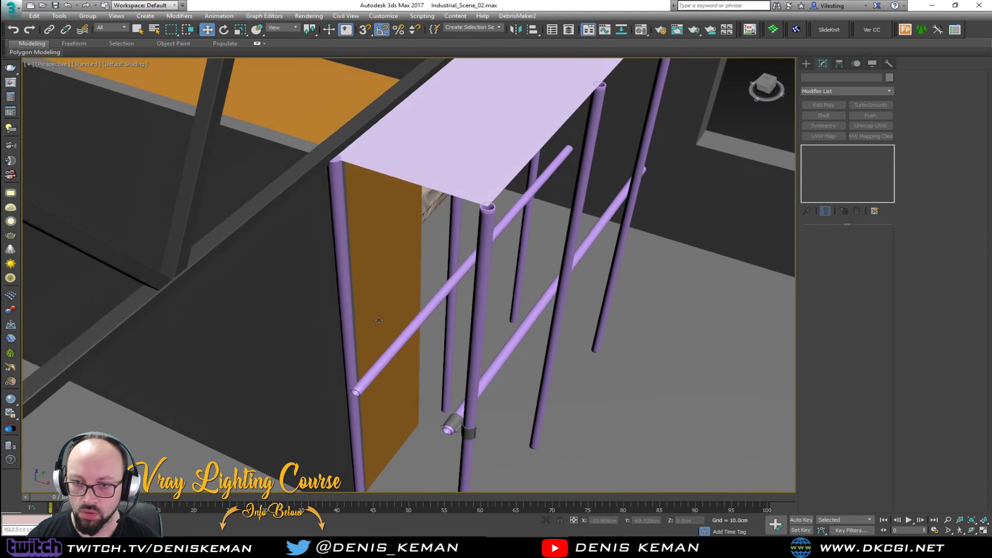
scroll(449, 438, "up", 2)
scroll(449, 438, "up", 4)
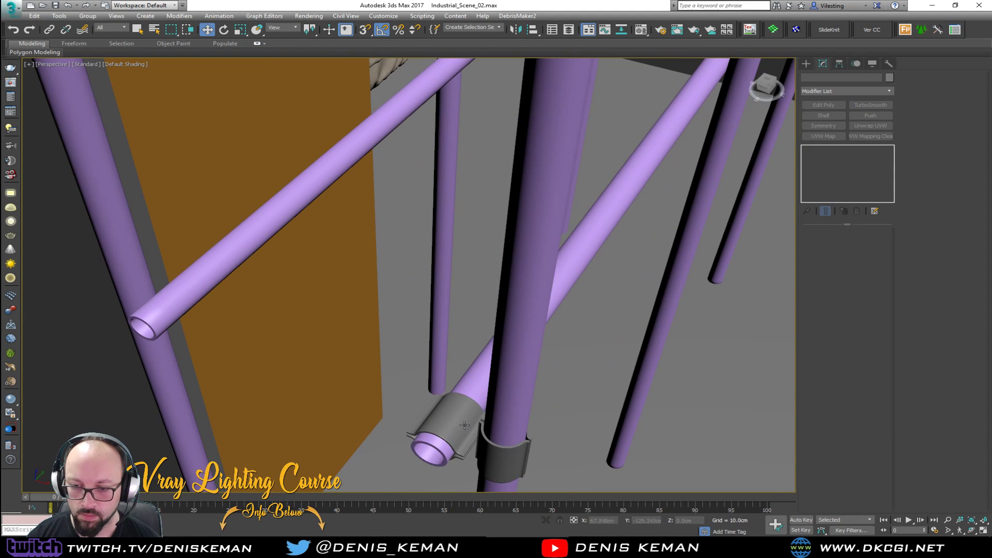
left_click(464, 424)
left_click(499, 459, "ctrl")
scroll(500, 412, "up", 2)
middle_click_drag(500, 411, 517, 289, "alt")
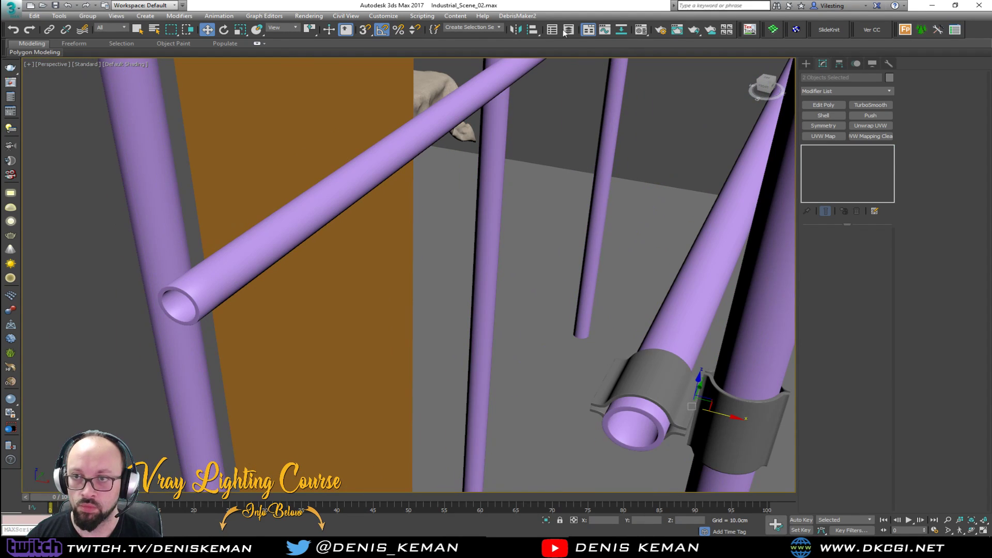
left_click(517, 29)
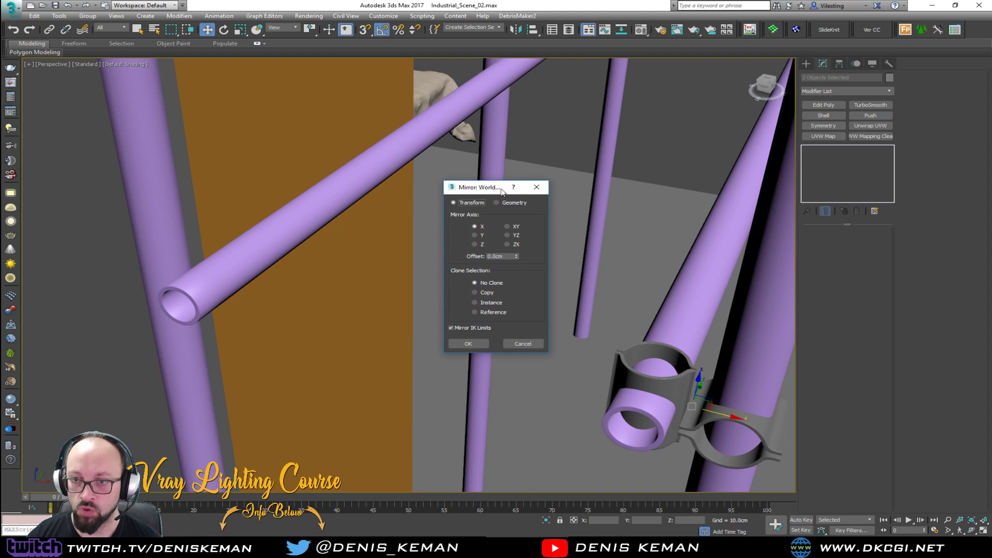
left_click(484, 293)
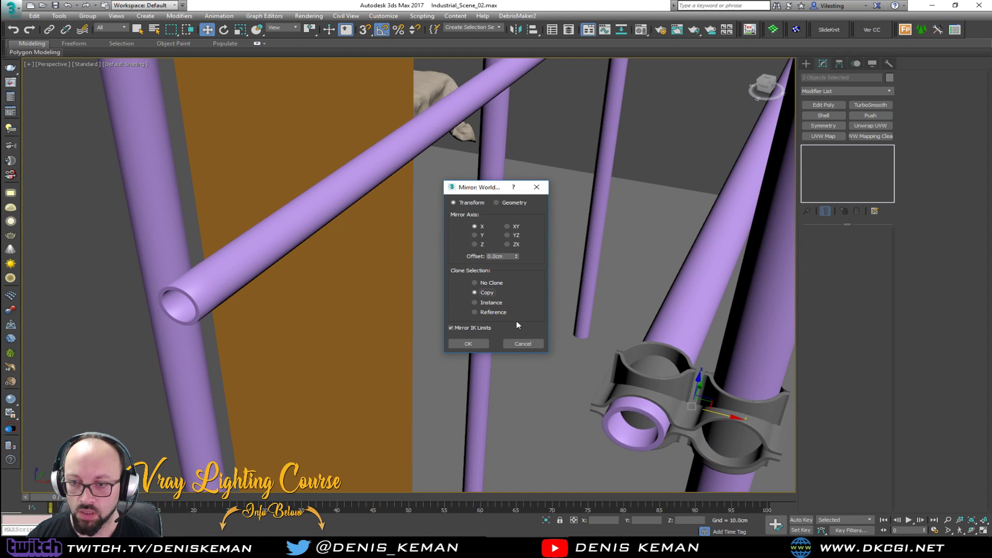
left_click(484, 344)
Move the mirrored clamp pair along X onto the rear vertical and horizontal pipes
left_click_drag(718, 412, 212, 316)
scroll(211, 314, "up", 3)
middle_click_drag(210, 314, 453, 298, "alt")
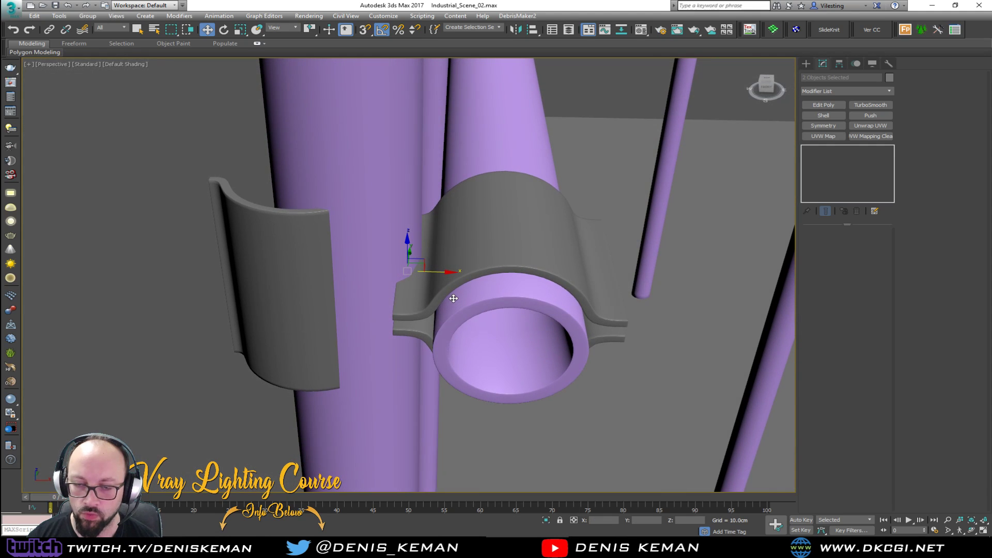
Make the rear vertical pipe see-through and nudge its mirrored clamp part along X to fit around it
left_click(297, 294)
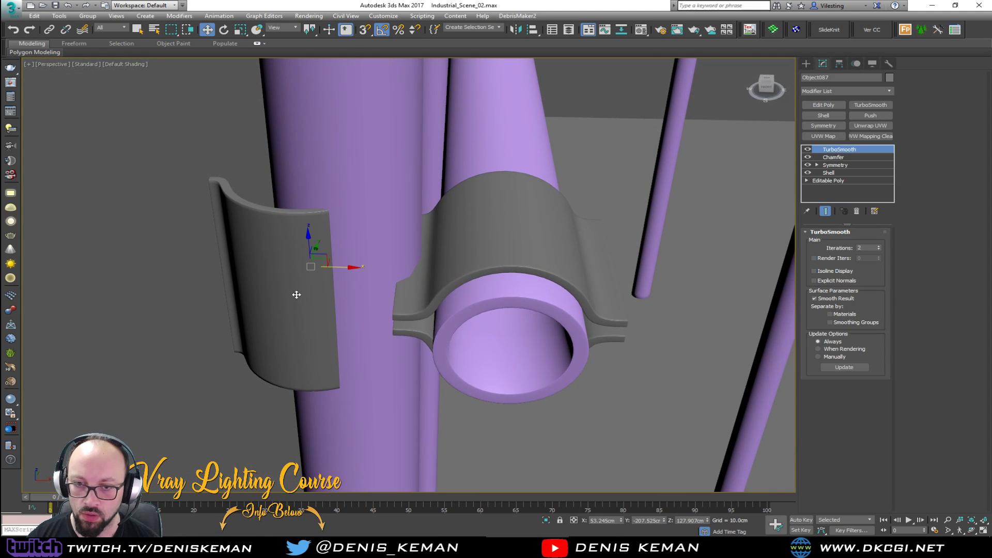
left_click(349, 266)
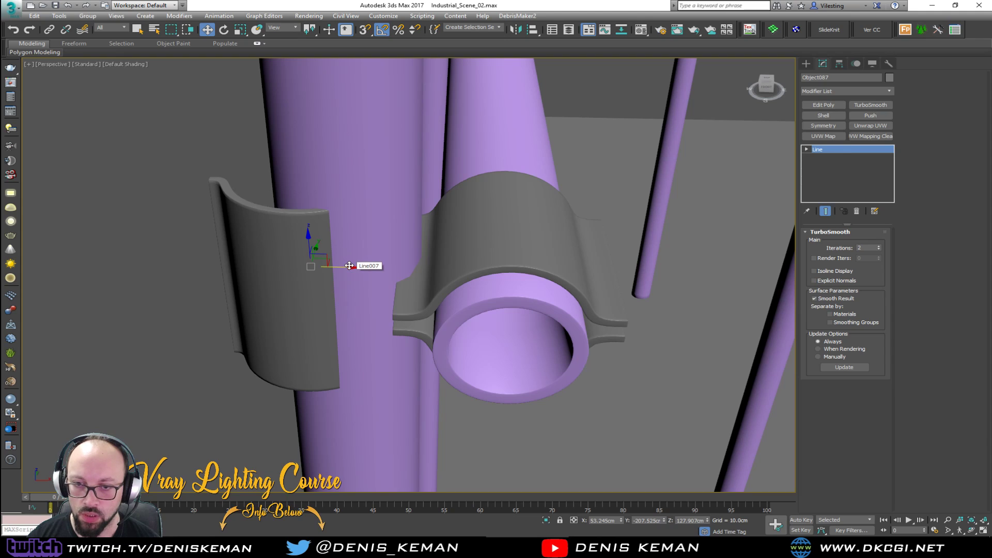
left_click(300, 279)
left_click_drag(347, 266, 345, 267)
scroll(389, 261, "down", 5)
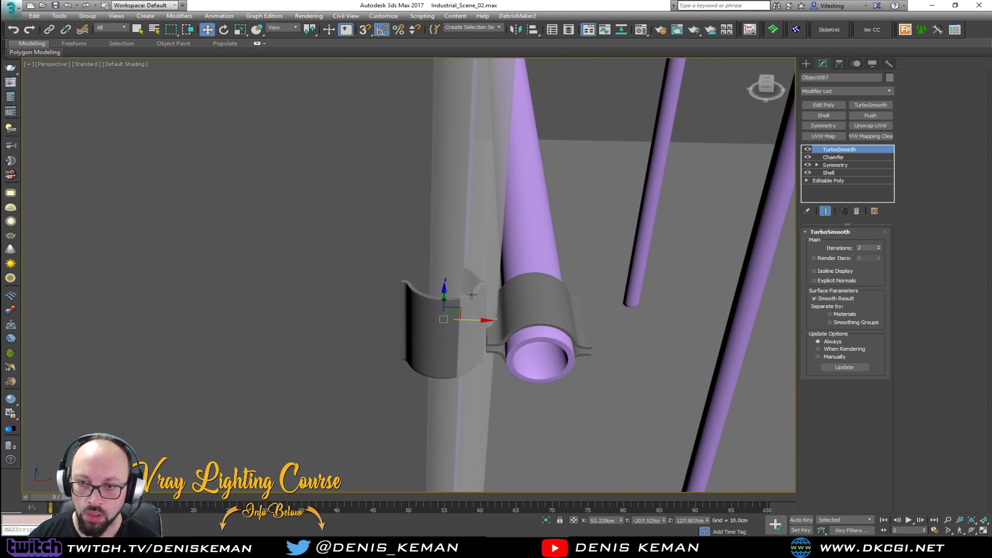
Select the see-through rear vertical pipe and examine how the mirrored clamp sits around it
key("F3")
key("F3")
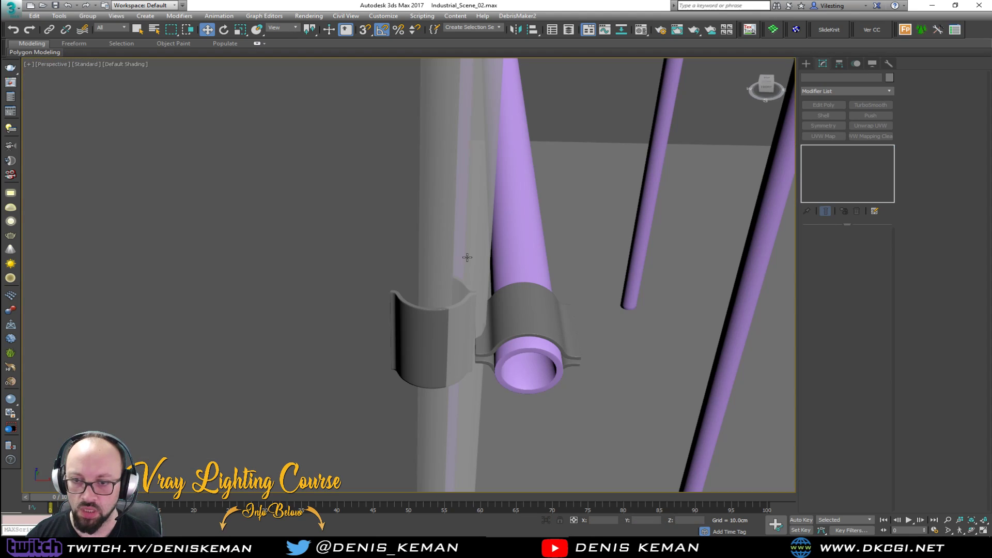
left_click(471, 261)
middle_click_drag(473, 261, 476, 253, "alt")
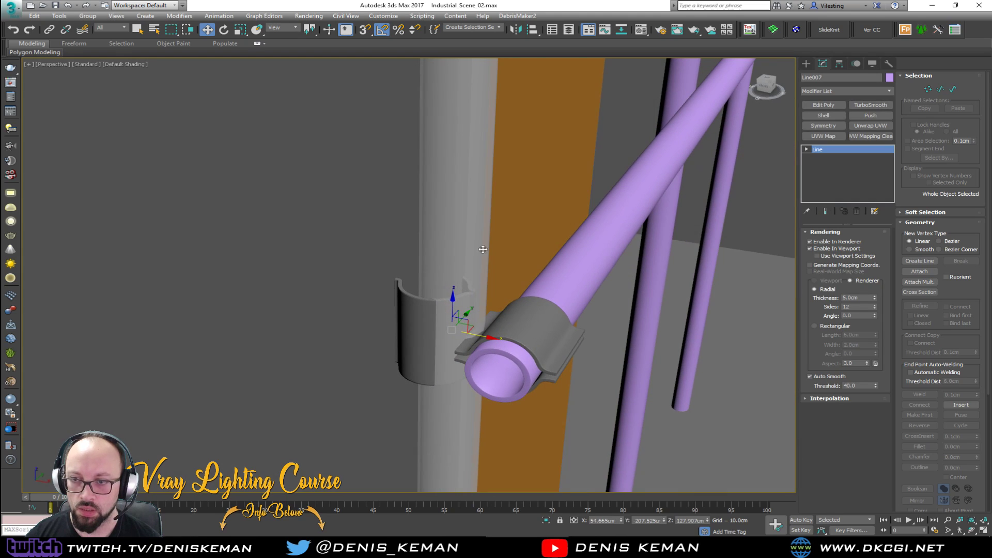
Select the three vertical pipes on the clamp's side and shift them along X until they fit inside the clamp
left_click(676, 80, "ctrl")
left_click(715, 220, "ctrl")
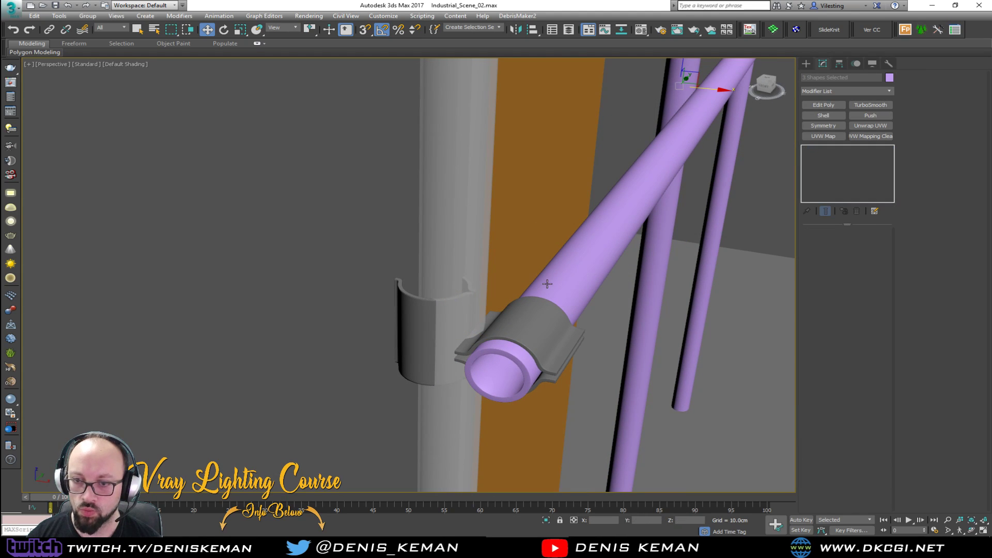
middle_click_drag(683, 109, 692, 103, "alt")
left_click_drag(700, 101, 689, 101)
Turn on edged faces and select all six vertical pipes, both horizontal pipes and their clamps together
left_click(432, 237)
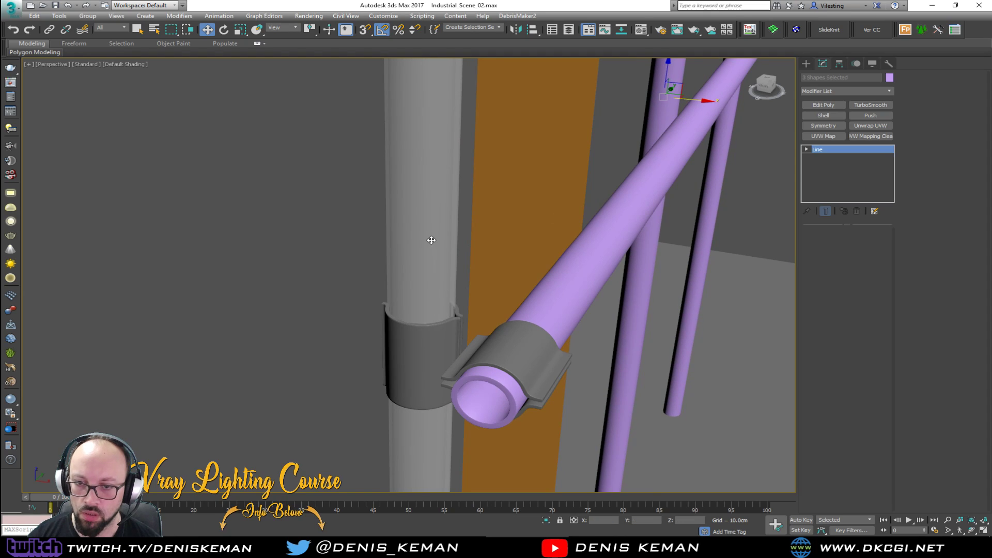
mouse_move(432, 236)
middle_mouse_down("alt")
mouse_move(434, 267)
mouse_move(470, 251)
mouse_move(447, 203)
middle_mouse_up("alt")
key("F4")
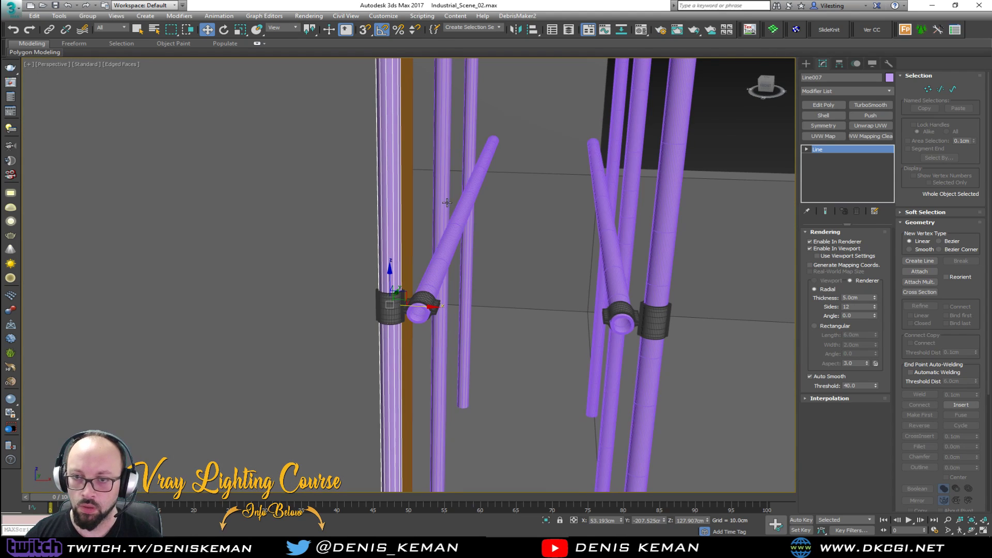
left_click(446, 201, "ctrl")
left_click(469, 156, "ctrl")
left_click(475, 181, "ctrl")
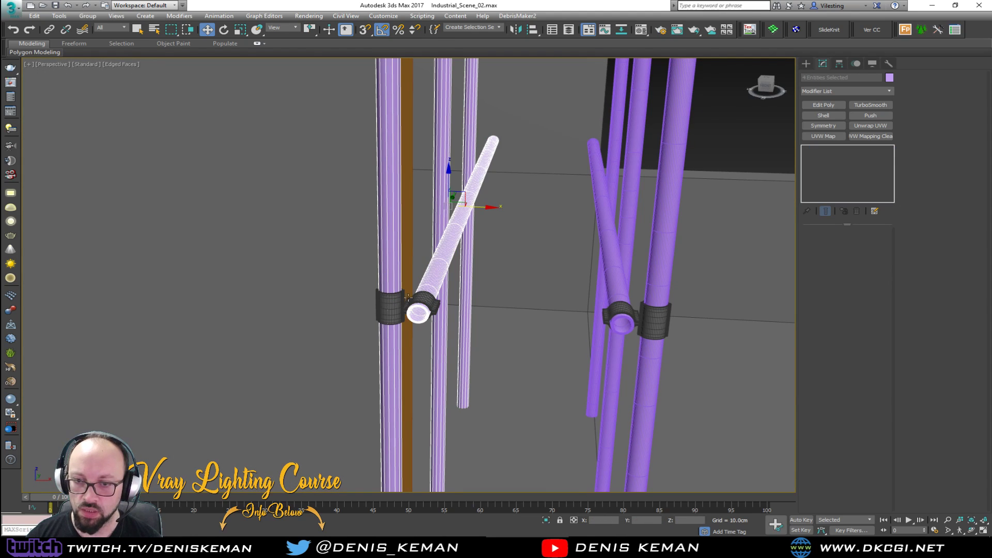
left_click(390, 308, "ctrl")
left_click(426, 305, "ctrl")
left_click(599, 327, "ctrl")
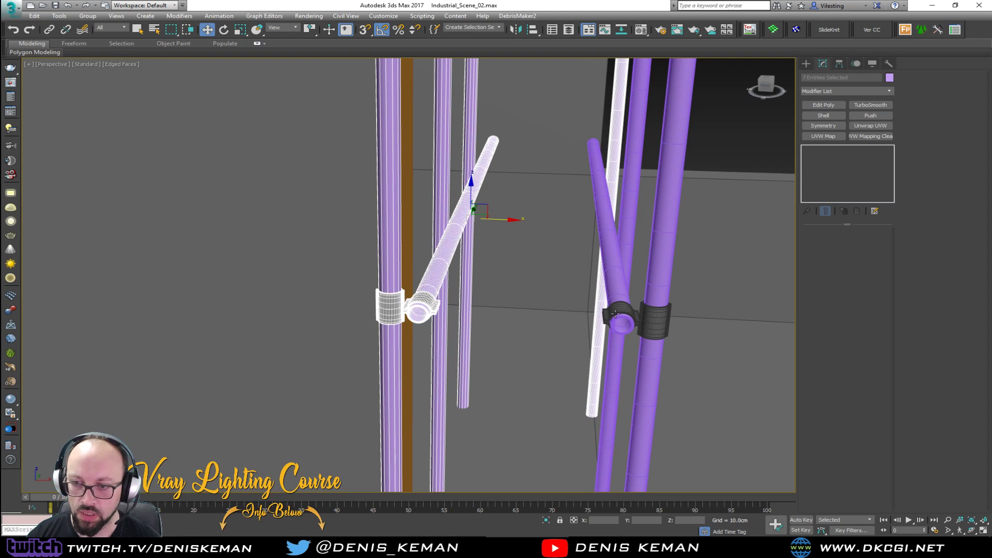
left_click(620, 322, "ctrl")
left_click(615, 309, "ctrl")
left_click(617, 355, "ctrl")
left_click(653, 328, "ctrl")
left_click(647, 350, "ctrl")
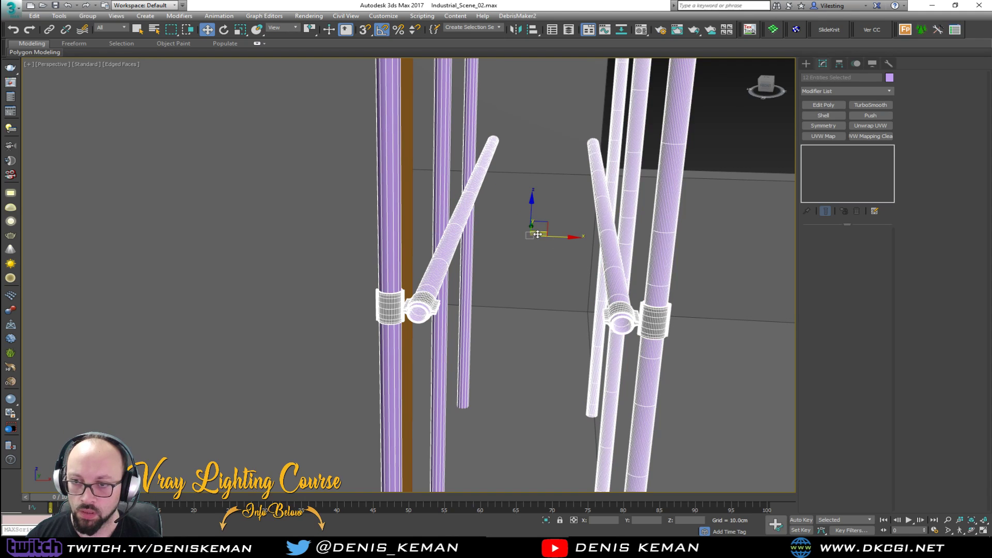
mouse_move(558, 237)
middle_mouse_down("alt")
mouse_move(564, 231)
mouse_move(550, 237)
middle_mouse_up("alt")
Copy the three outer vertical pipes along X to the opposite side of the frame, beside the orange panel
left_click(573, 360)
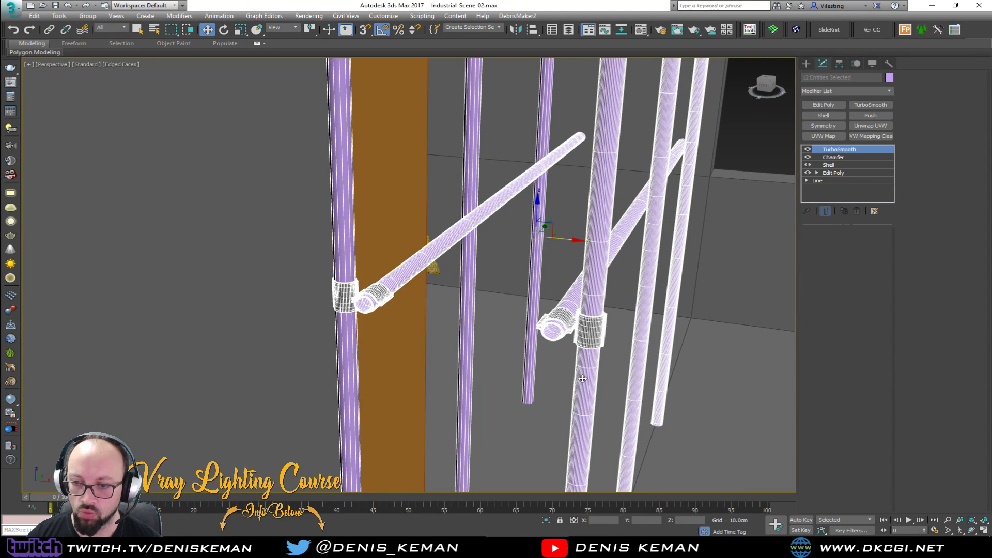
left_click(637, 332, "ctrl")
left_click(669, 304, "ctrl")
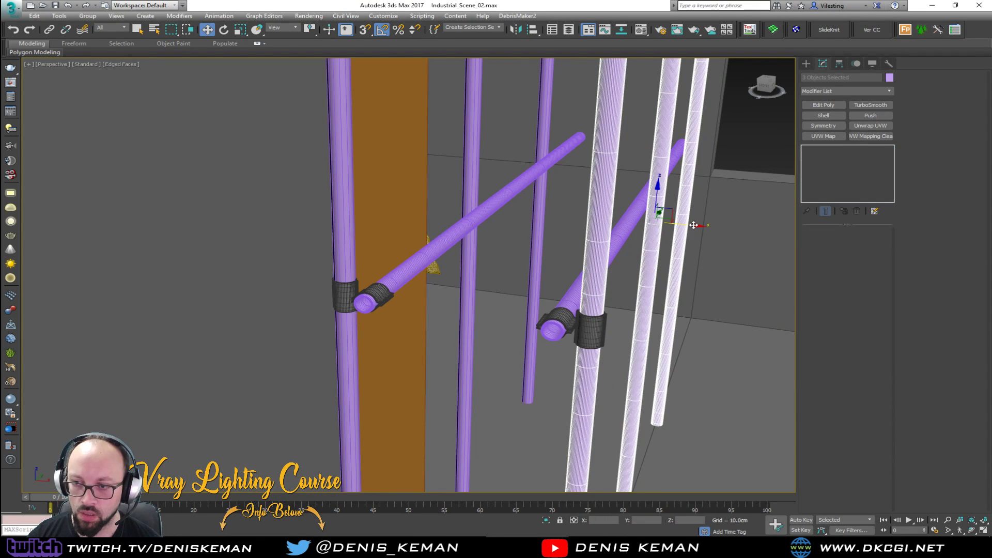
mouse_move(693, 224)
left_mouse_down()
mouse_move(615, 221)
mouse_move(507, 263)
left_mouse_up()
left_click(499, 311)
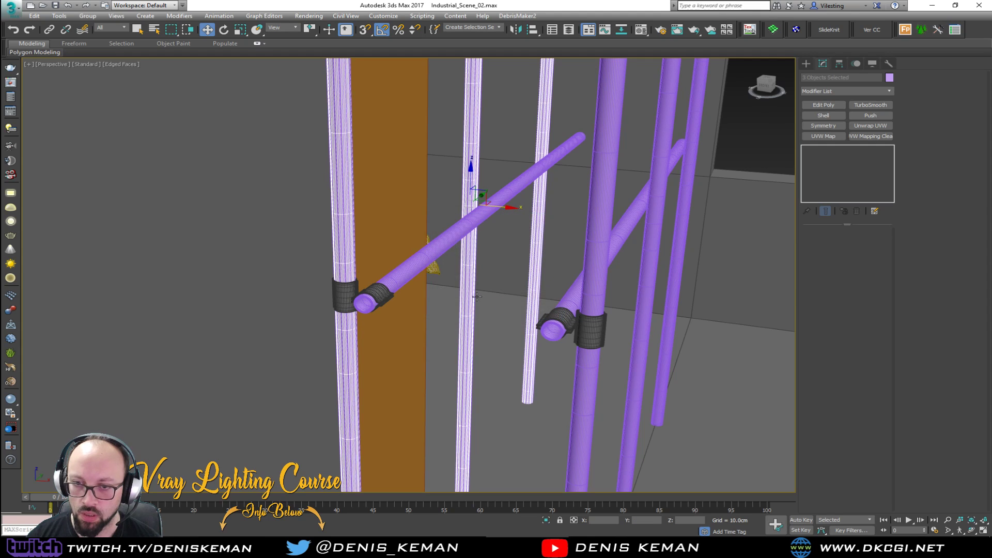
Try deleting the flat plane above the pipe frame and undo the deletion
middle_click_drag(370, 188, 377, 291, "alt")
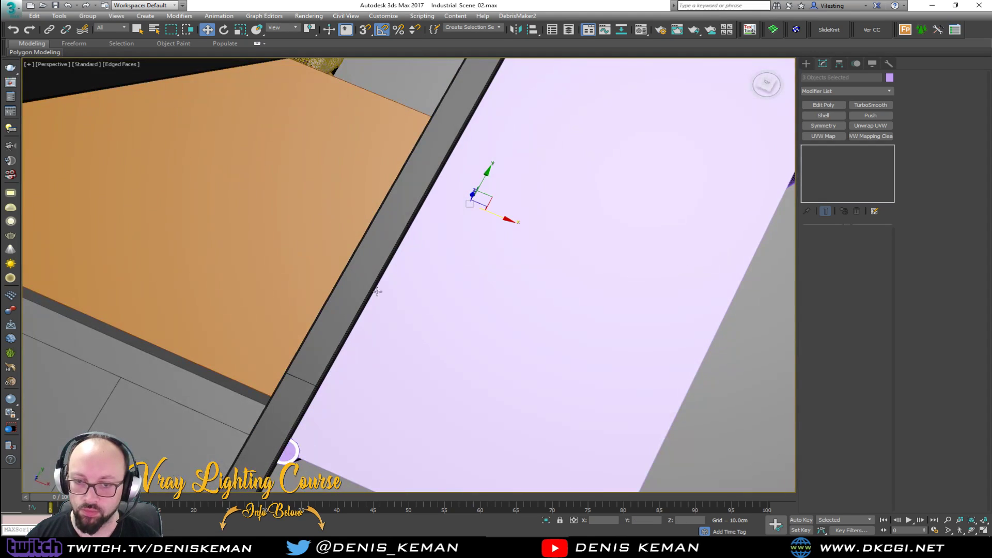
left_click(287, 444)
key("Delete")
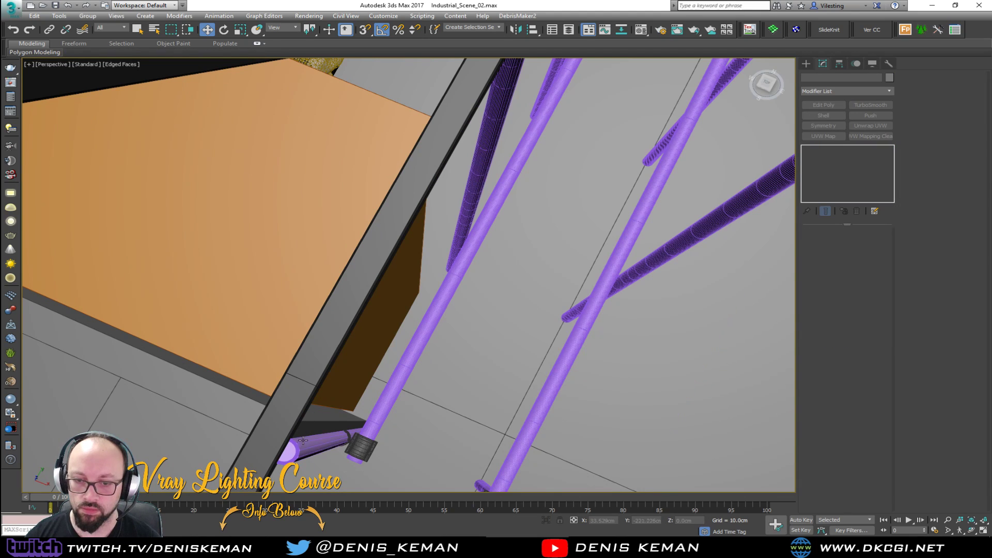
key("ctrl+z")
Center the plane's pivot on the object and lower the plane along Z to about 201.8 cm
middle_click_drag(459, 330, 442, 281, "alt")
scroll(489, 261, "down", 3)
middle_click_drag(532, 91, 510, 150, "alt")
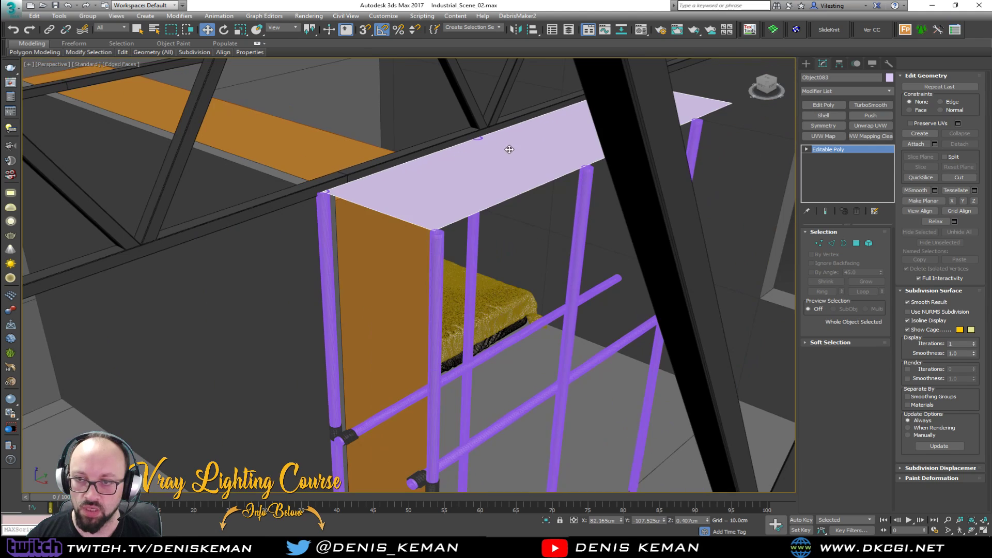
left_click(839, 63)
left_click(845, 126)
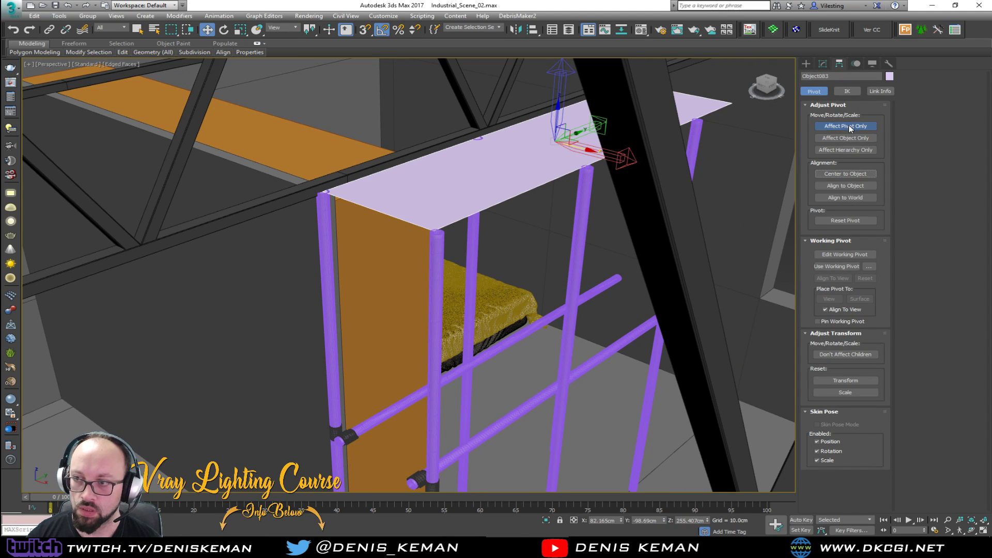
left_click_drag(557, 116, 549, 207)
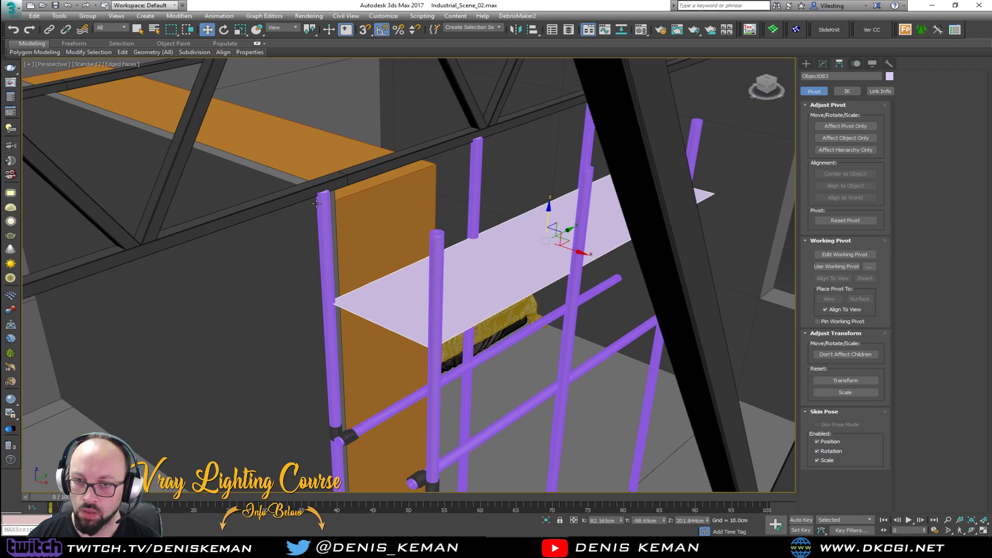
Examine how the upper ends of the vertical pipes meet the roof beam, and reselect the plane
scroll(323, 191, "up", 6)
left_click(333, 199)
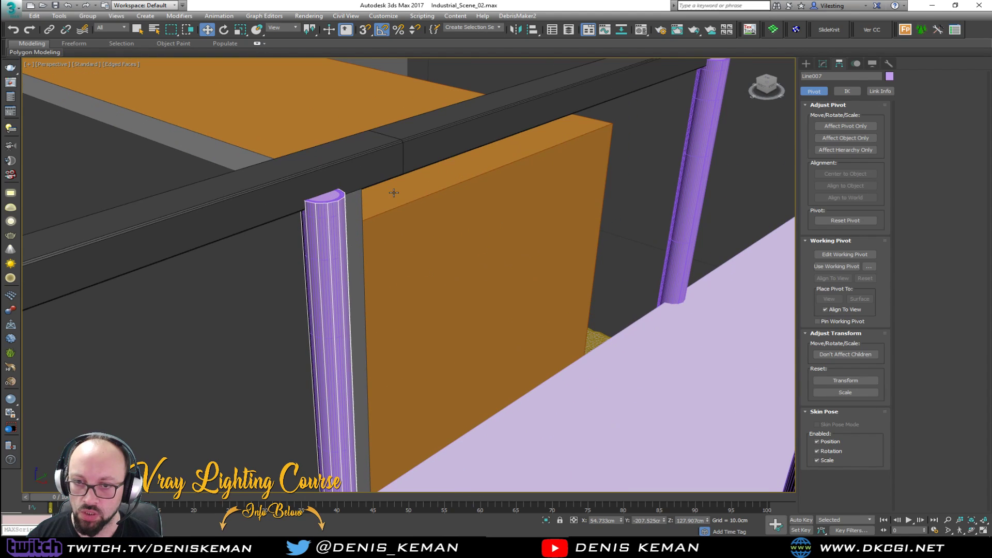
left_click(566, 182)
middle_click_drag(566, 181, 310, 422, "alt")
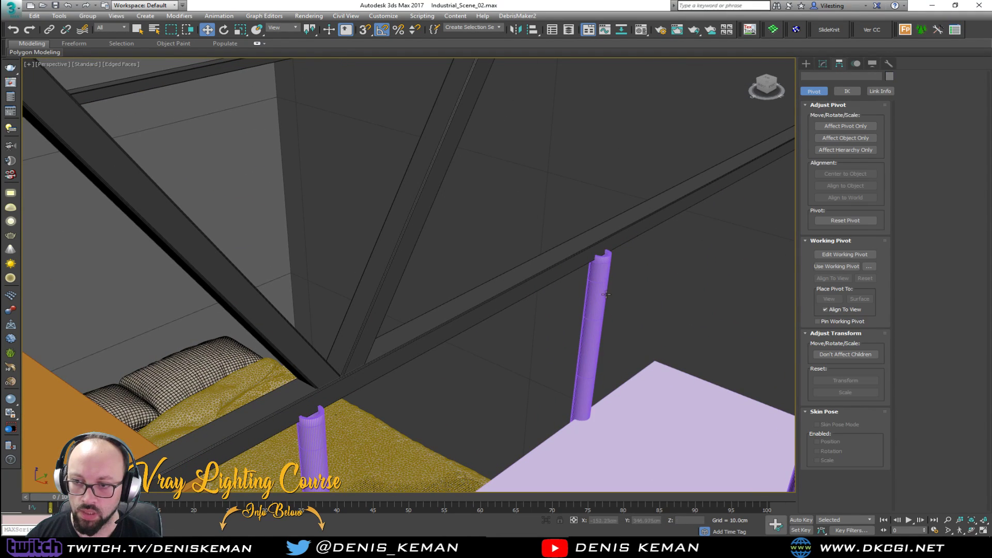
scroll(593, 243, "up", 5)
left_click(583, 299)
scroll(583, 299, "down", 5)
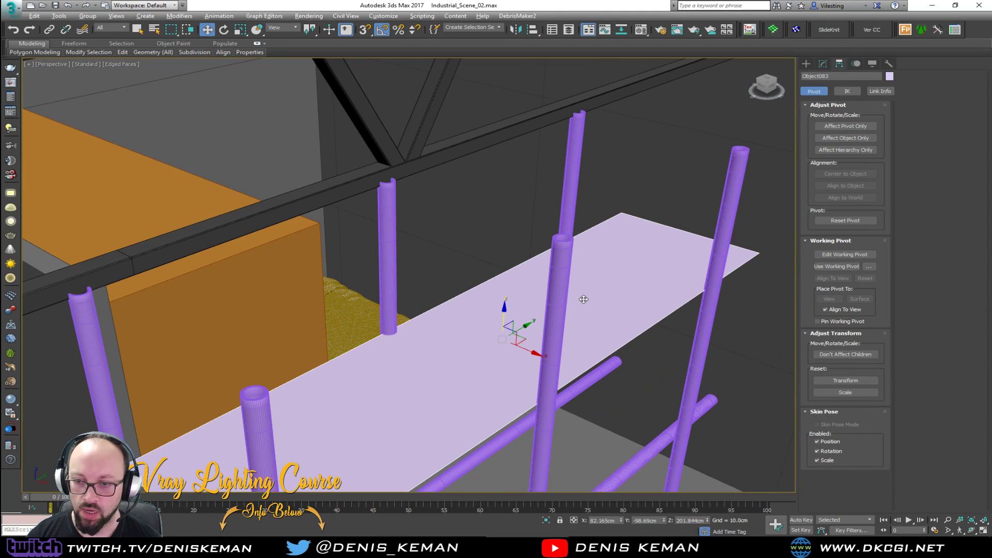
scroll(582, 362, "down", 5)
middle_click_drag(582, 363, 573, 250, "alt")
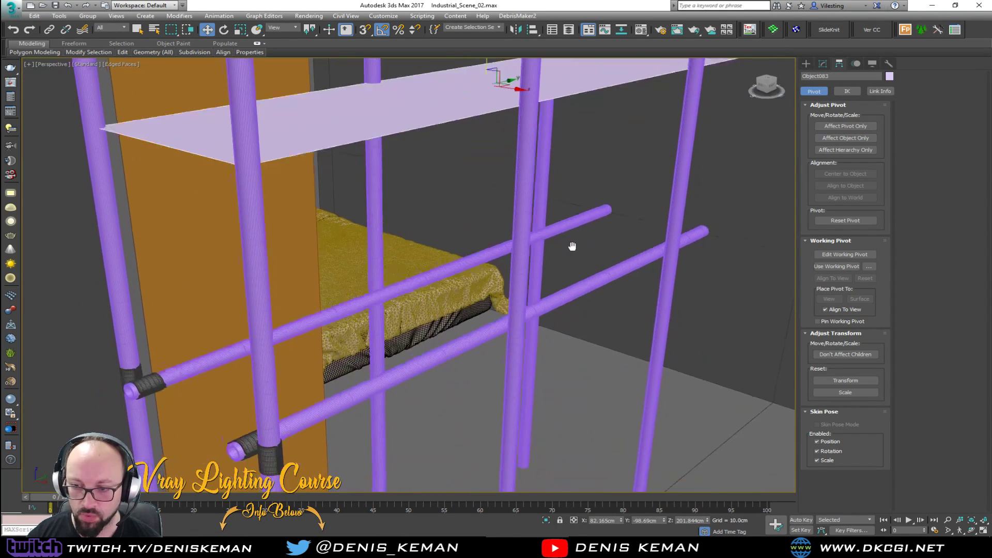
In the Top view, move the plane's two wall-side edge vertices along X to about 58.9 cm, beside the horizontal pipe
scroll(596, 261, "up", 4)
key("alt+w")
key("z")
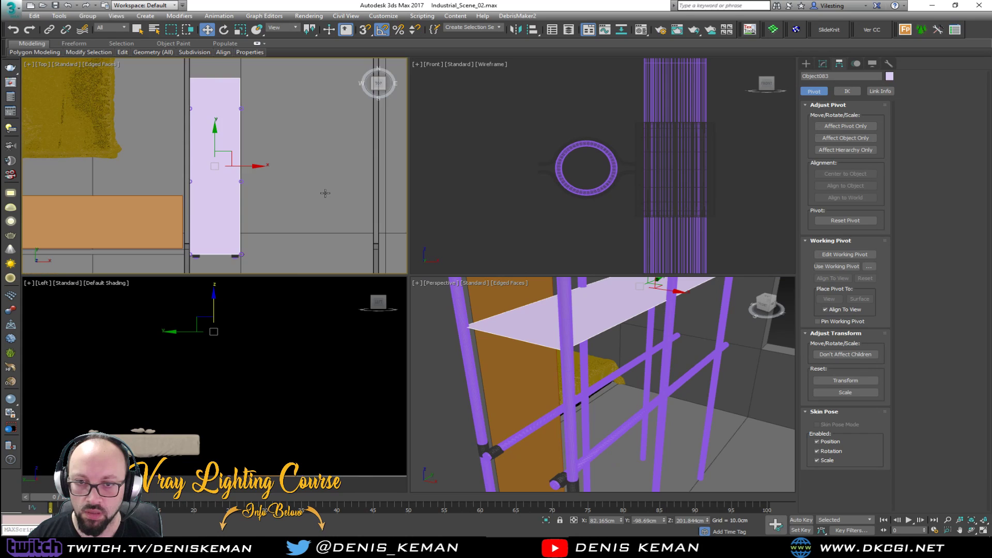
key("alt+w")
scroll(431, 315, "up", 2)
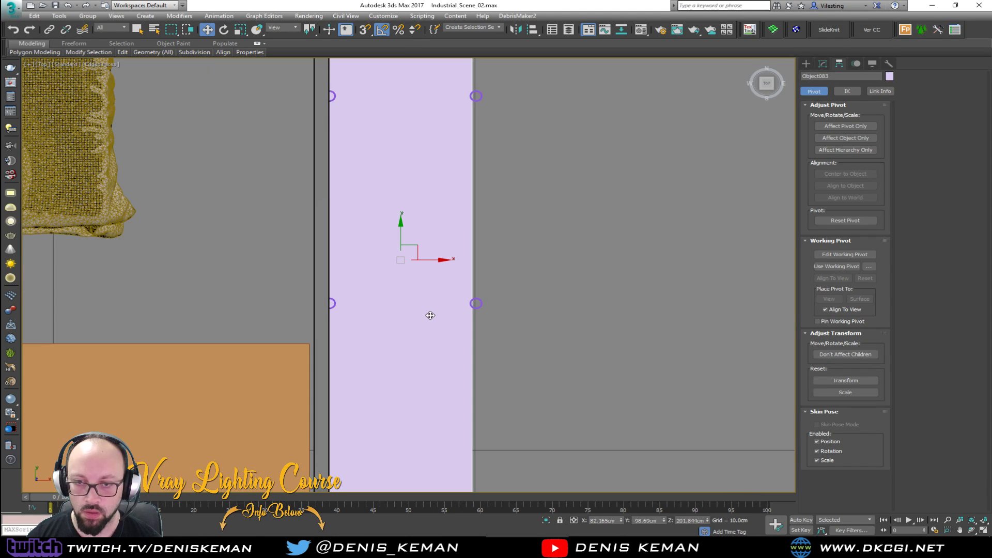
scroll(431, 315, "down", 3)
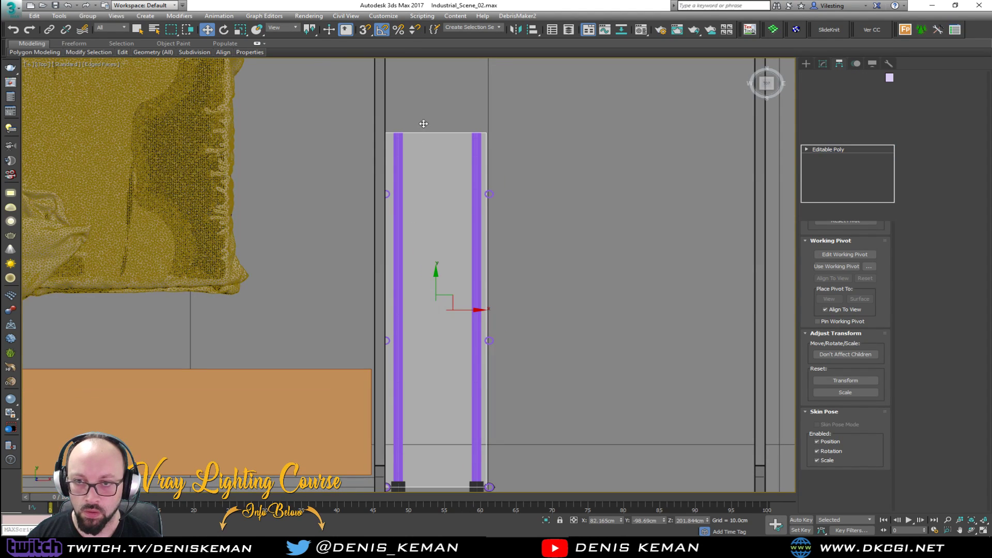
scroll(423, 121, "down", 1)
key("1")
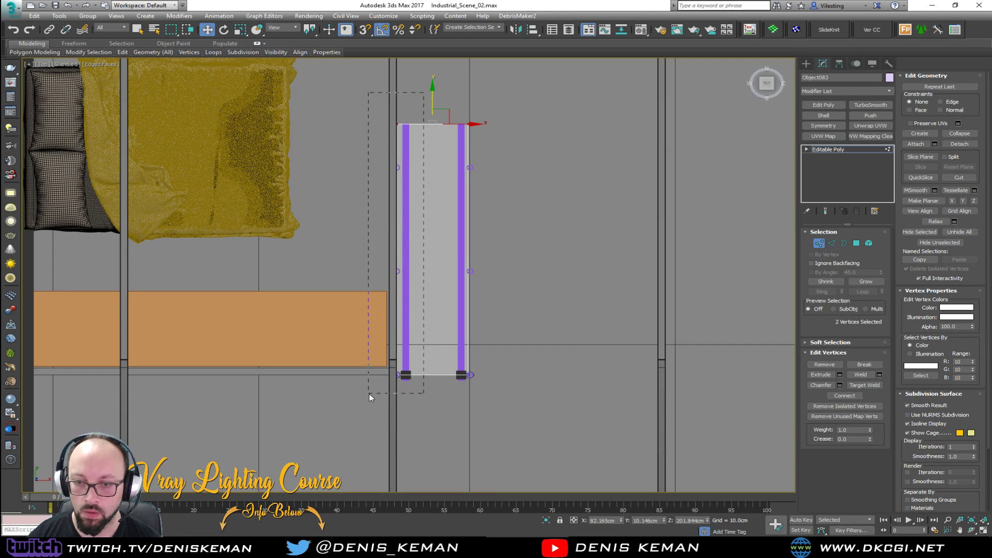
left_click_drag(369, 394, 369, 394)
scroll(405, 293, "up", 2)
left_click_drag(417, 208, 428, 204)
scroll(432, 223, "down", 3)
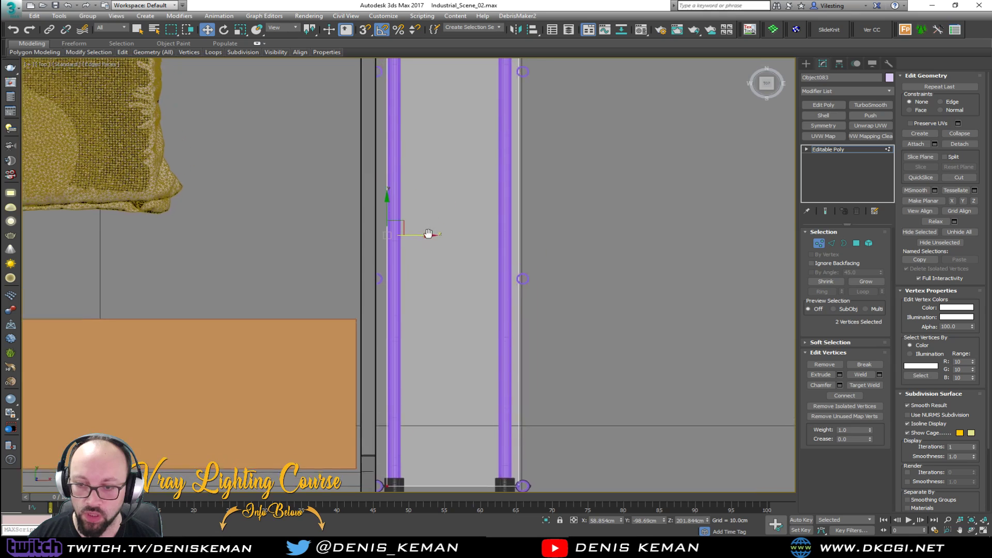
Move the plane's two outer edge vertices inward along X to about 107.1 cm and finish vertex editing
scroll(475, 284, "up", 2)
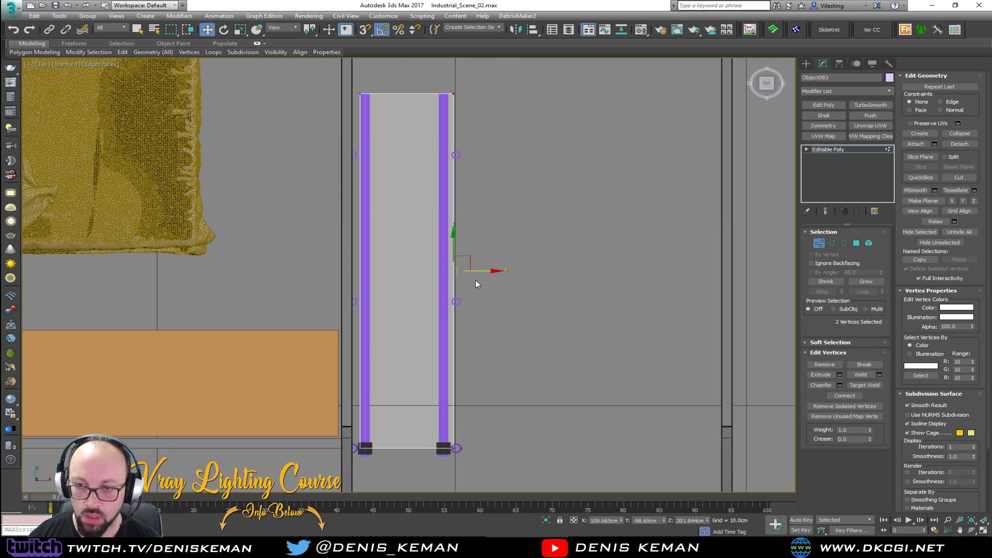
left_click_drag(481, 272, 474, 272)
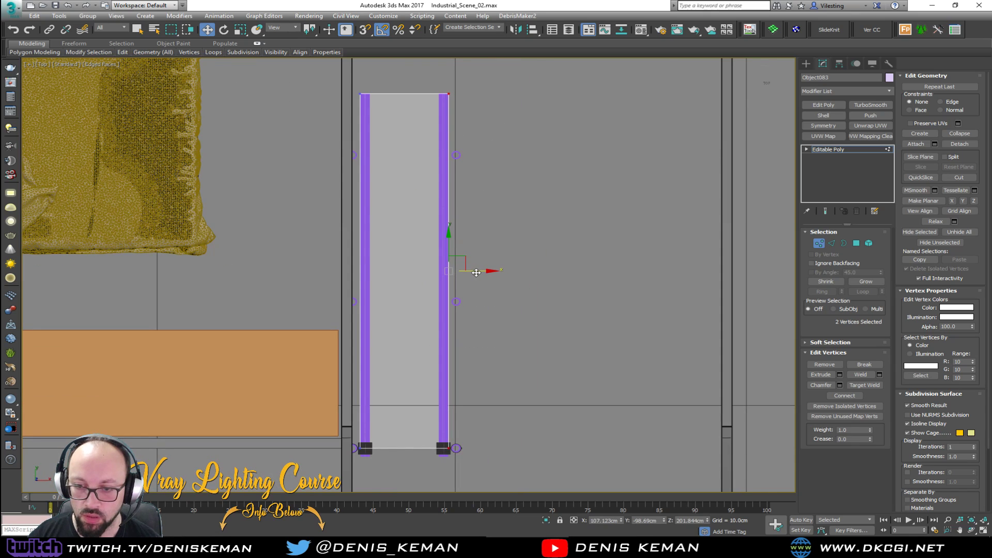
key("alt+w")
key("alt+w")
middle_click_drag(535, 386, 451, 310, "alt")
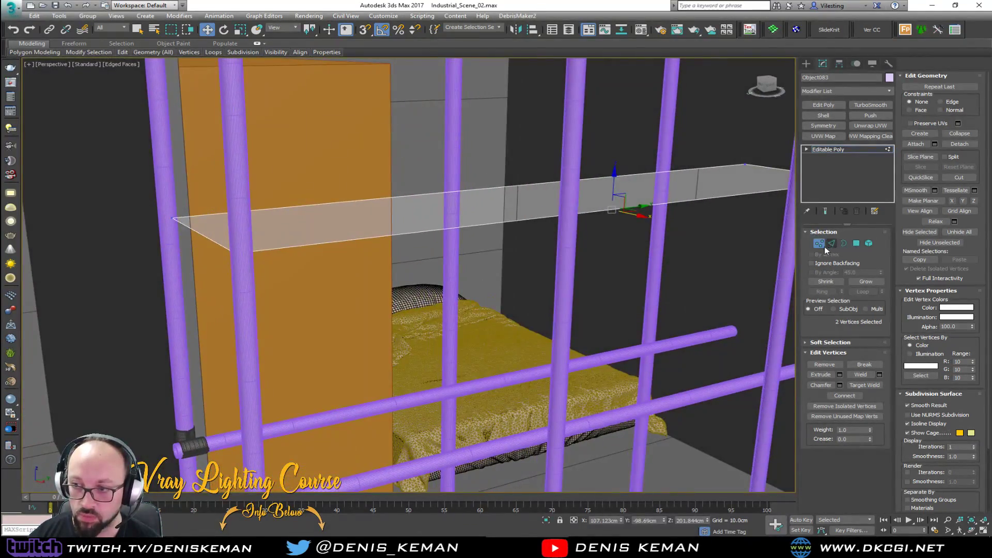
left_click(822, 245)
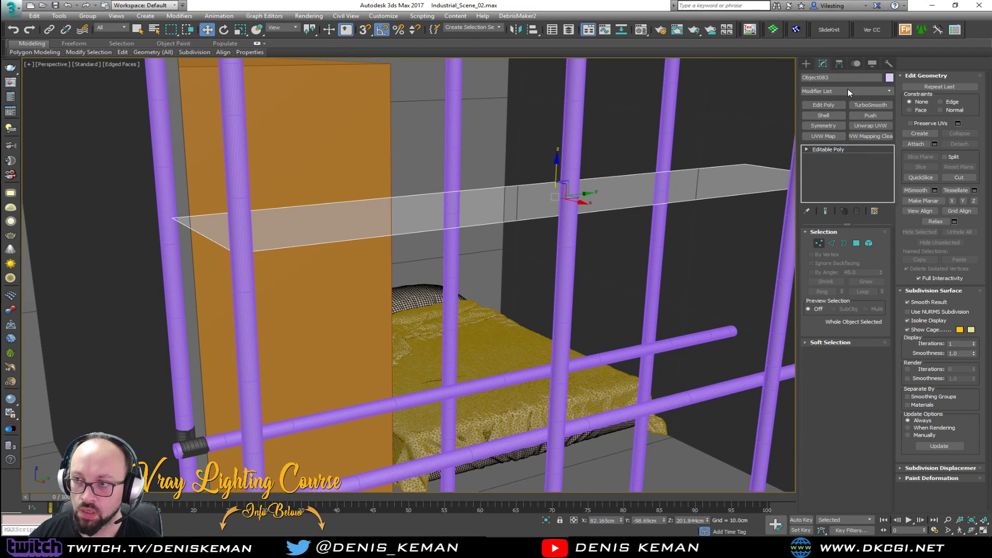
Thicken the plane into a shelf board with a Shell modifier, setting the inner amount to 3 cm
left_click(824, 116)
key("alt+x")
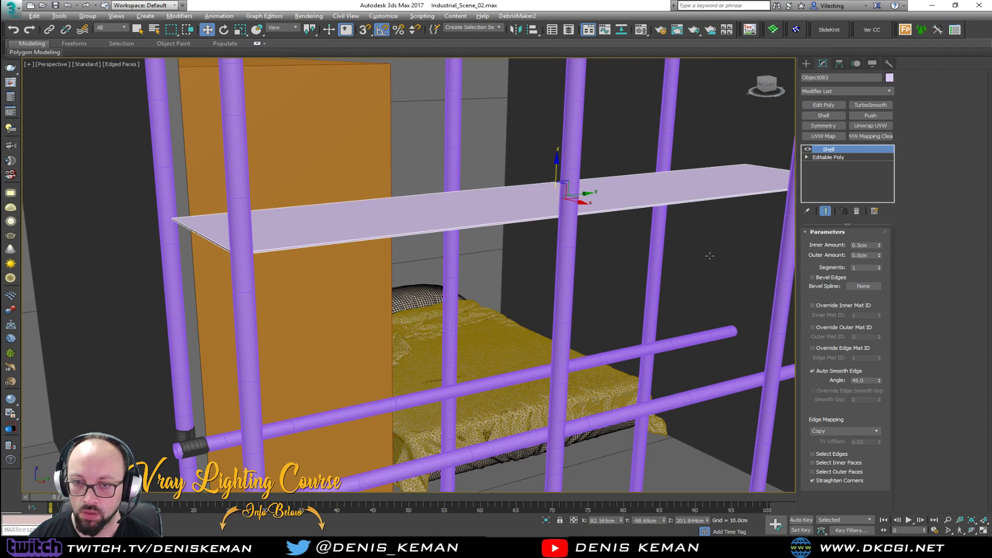
double_click(864, 245)
type("5")
key("Return")
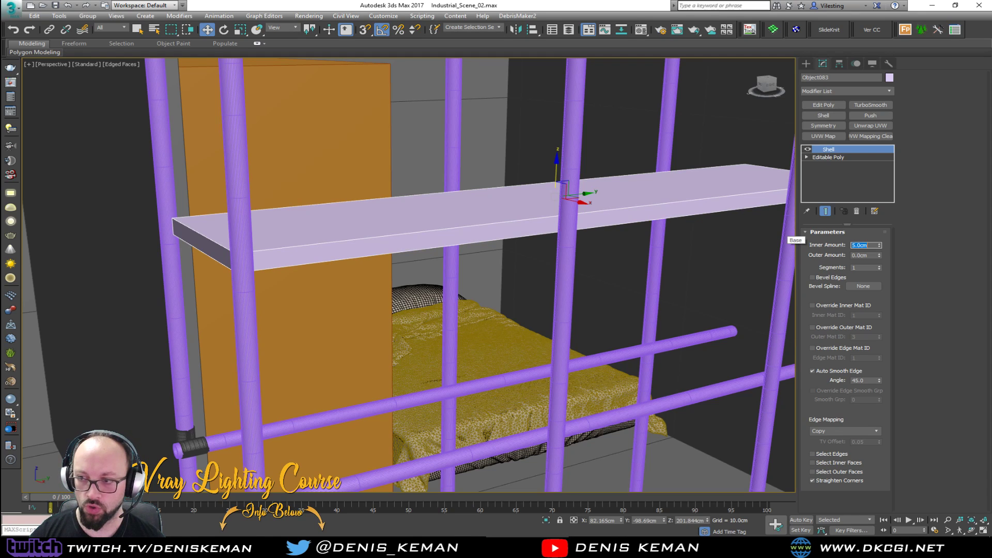
type("3")
key("Return")
Lower the shelf board along Z to about 133.7 cm so it rests on the two horizontal pipes
middle_click_drag(524, 218, 574, 220, "alt")
left_click_drag(556, 170, 505, 346)
key("z")
mouse_move(505, 346)
middle_mouse_down("alt")
mouse_move(517, 320)
mouse_move(517, 334)
mouse_move(494, 336)
middle_mouse_up("alt")
scroll(314, 275, "up", 3)
scroll(391, 269, "up", 3)
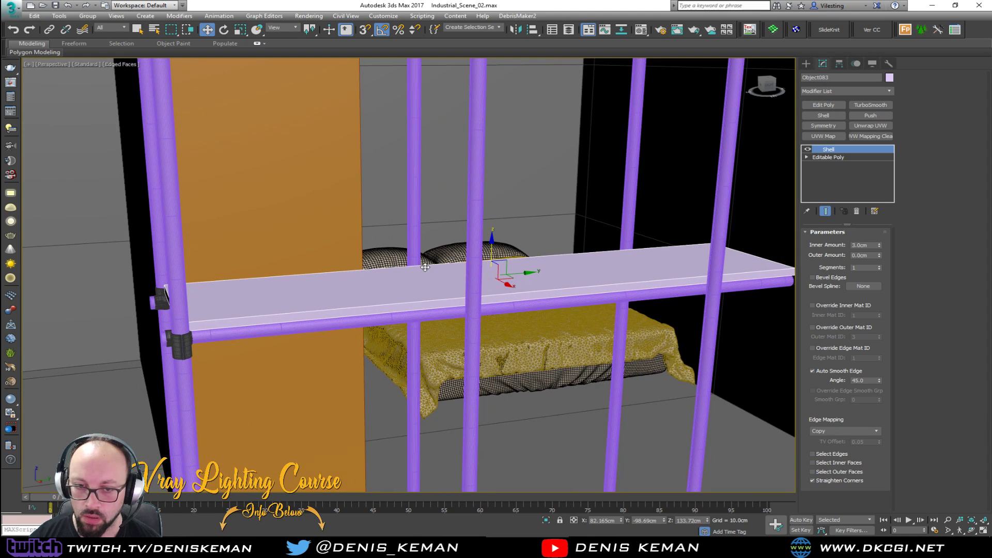
Slide the shelf board along Y to about -101.1 cm, balancing its ends over the horizontal pipes
mouse_move(517, 272)
left_mouse_down()
mouse_move(490, 276)
mouse_move(504, 277)
left_mouse_up()
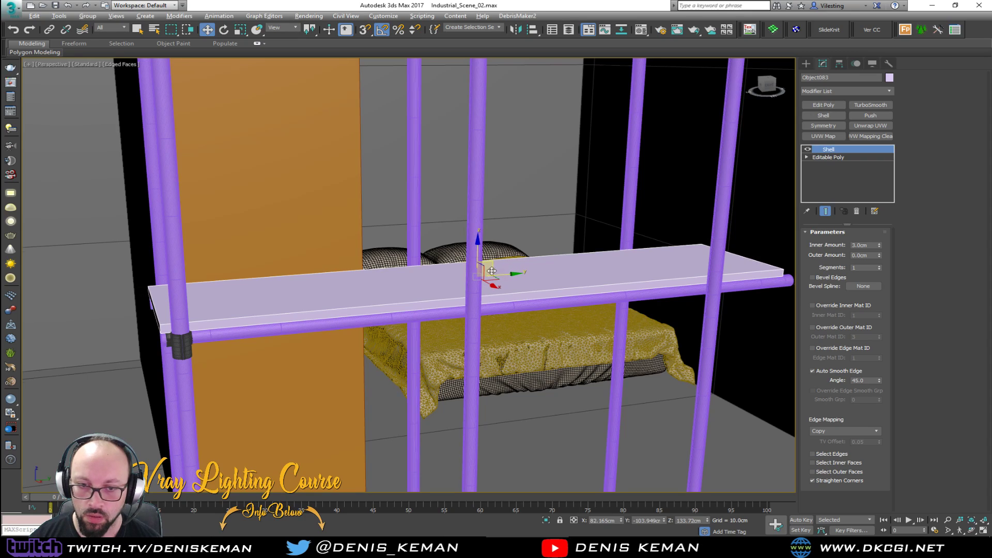
middle_click_drag(493, 262, 454, 265, "alt")
middle_click_drag(671, 243, 496, 229)
left_click_drag(332, 269, 341, 270)
mouse_move(357, 250)
middle_mouse_down("alt")
mouse_move(385, 243)
mouse_move(385, 217)
mouse_move(352, 238)
mouse_move(357, 269)
middle_mouse_up("alt")
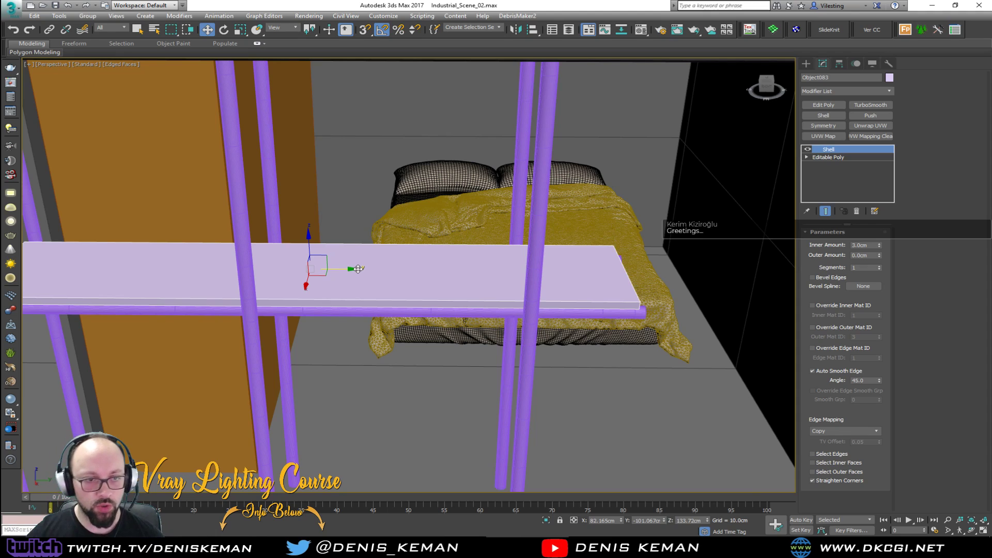
middle_click_drag(238, 247, 428, 242, "alt")
middle_click_drag(433, 245, 432, 253, "alt")
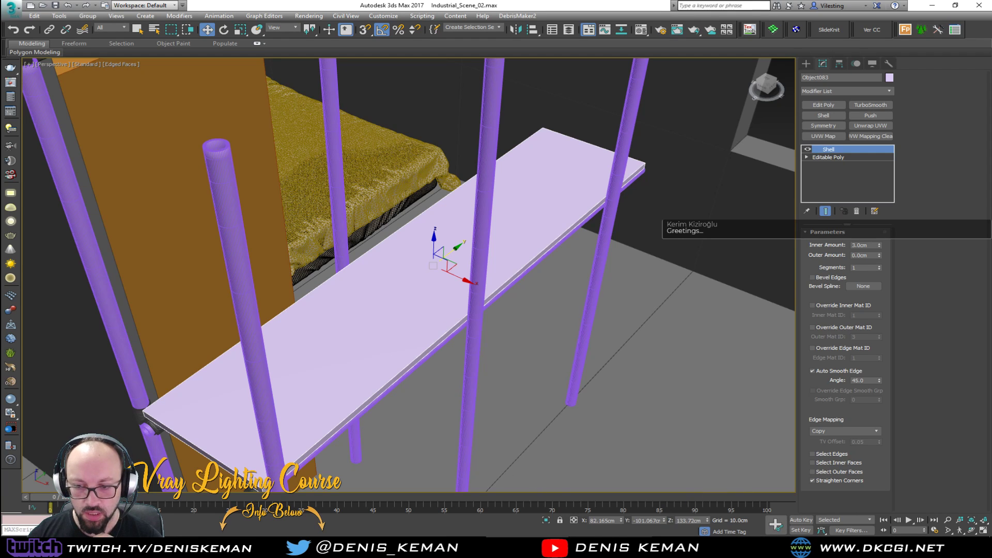
Switch to Discord and browse the streaming_related channel for the pipe shelf reference images
left_click(609, 537)
scroll(470, 364, "down", 5)
scroll(470, 365, "down", 12)
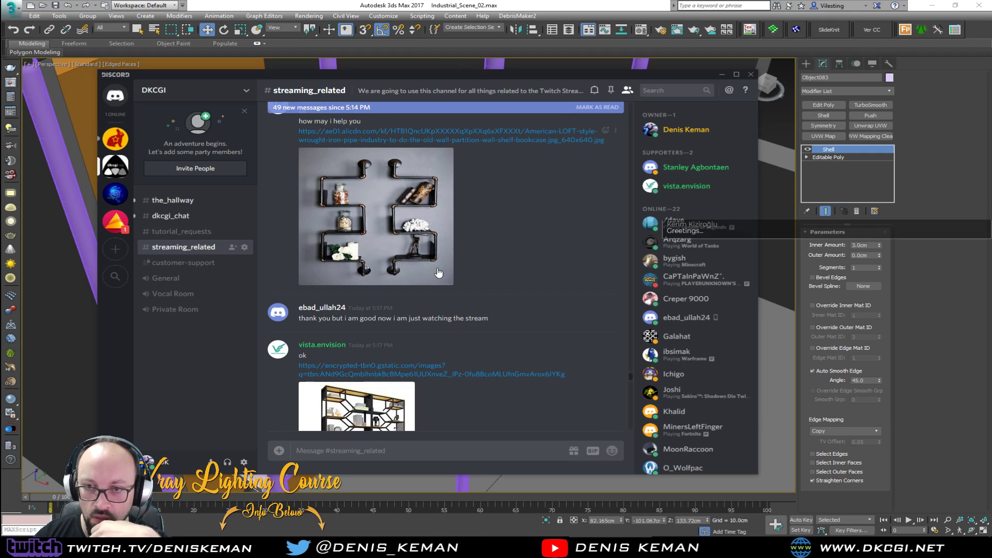
scroll(438, 272, "up", 2)
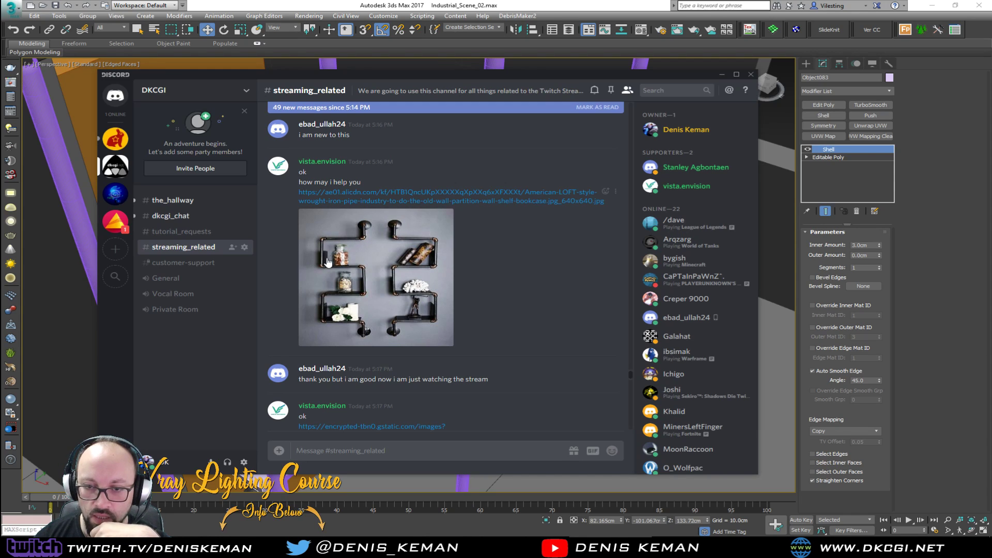
Enlarge the wall-mounted pipe shelf photo with jars and books and open its image link
left_click(383, 265)
right_click(426, 242)
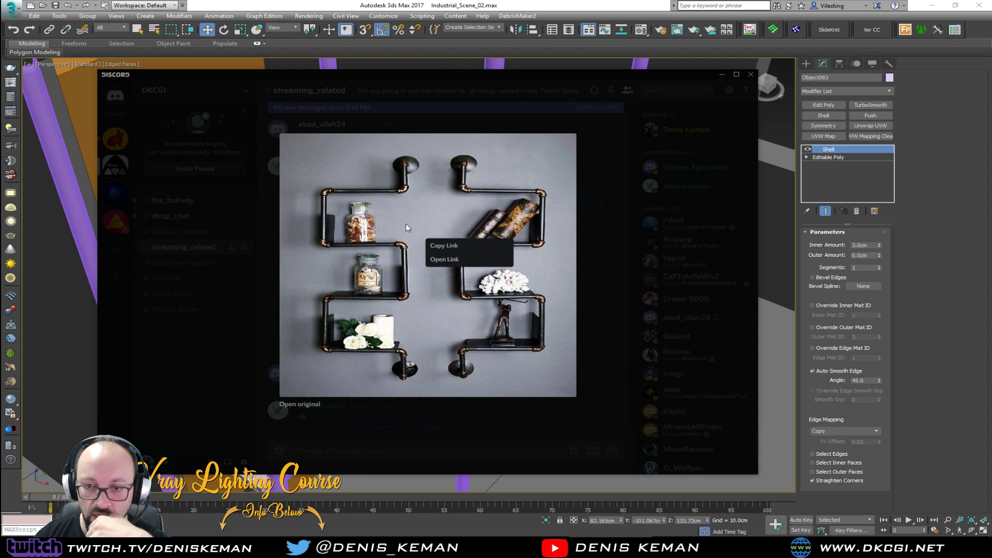
left_click(457, 260)
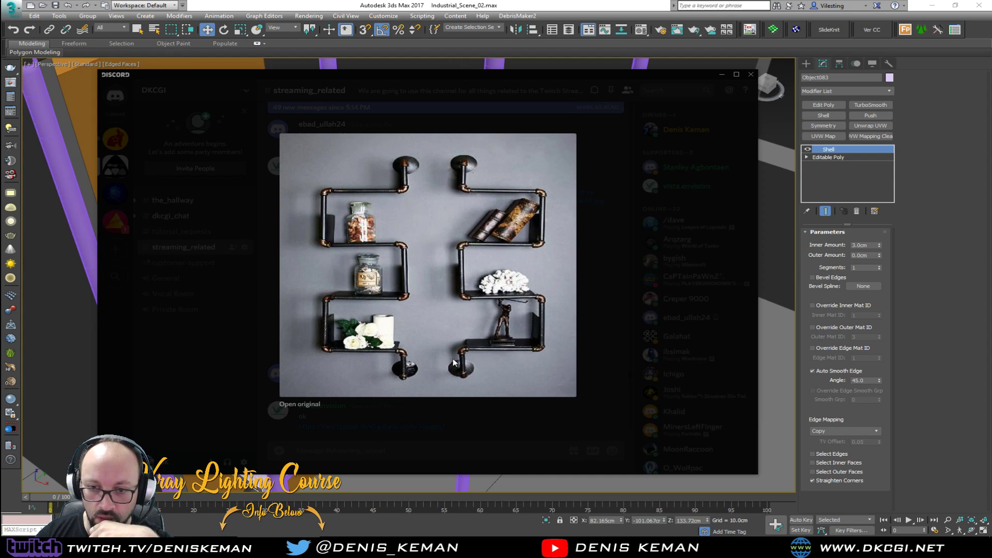
left_click(640, 302)
Browse further down the channel and enlarge the photo of the metal-framed bookcase
scroll(441, 306, "down", 3)
scroll(442, 308, "down", 1)
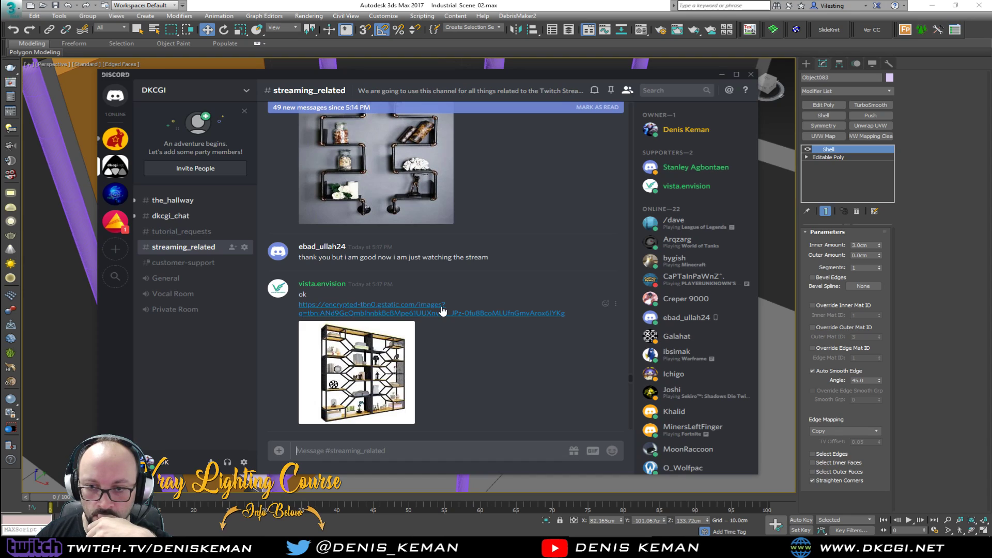
scroll(442, 310, "down", 2)
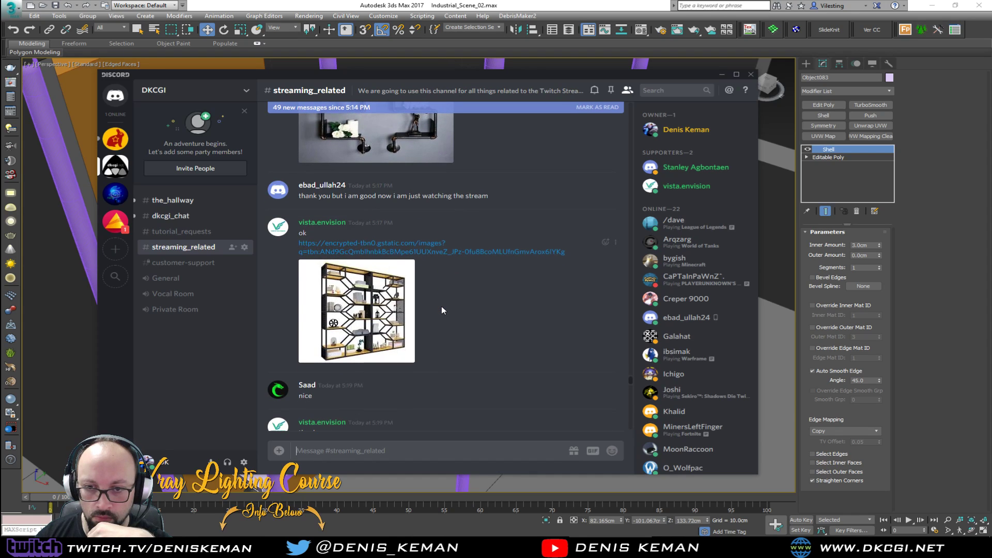
scroll(441, 310, "down", 4)
left_click(375, 187)
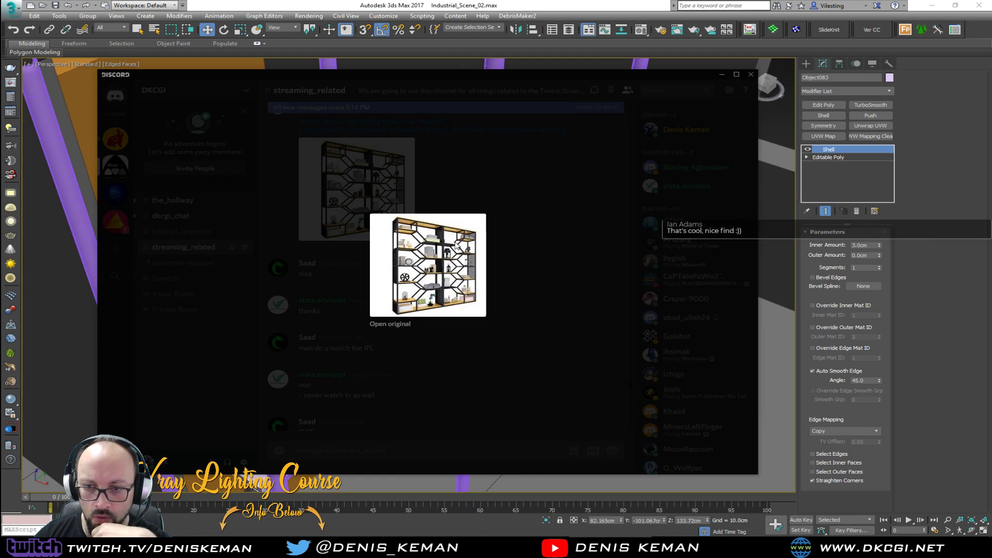
left_click(532, 267)
Look through the remaining channel messages for further reference images, down to the photo of the pipe tee fittings
scroll(401, 232, "down", 8)
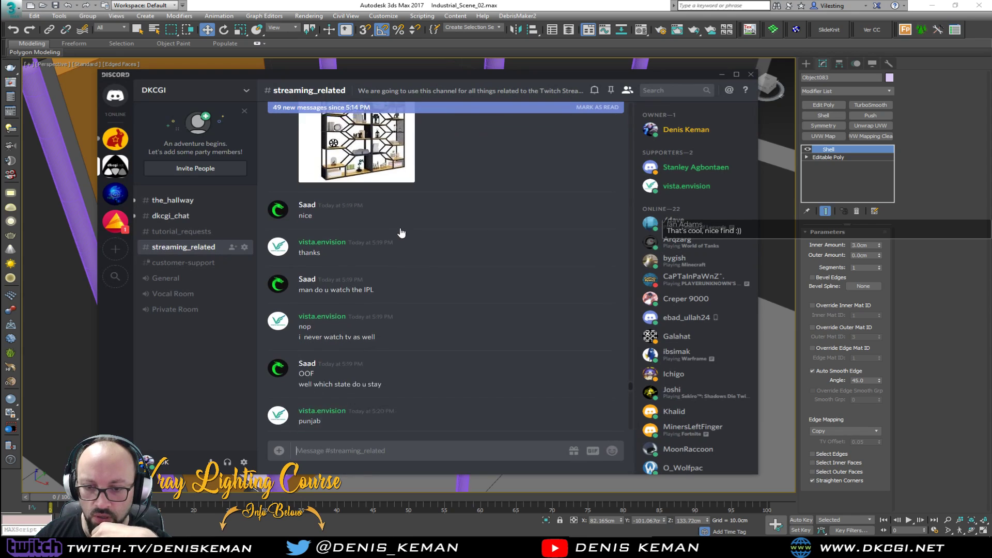
scroll(401, 232, "down", 10)
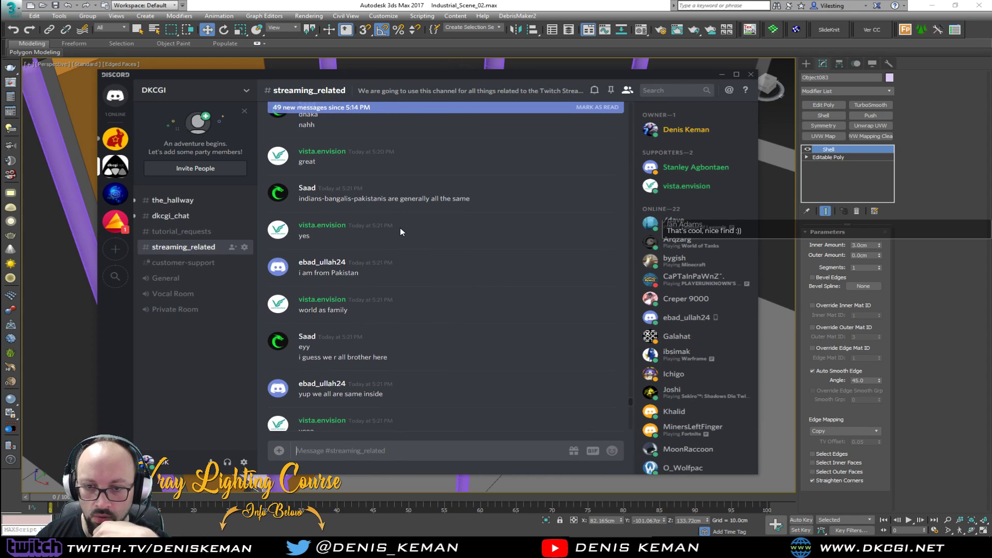
scroll(400, 231, "down", 15)
scroll(399, 228, "down", 2)
scroll(400, 227, "up", 8)
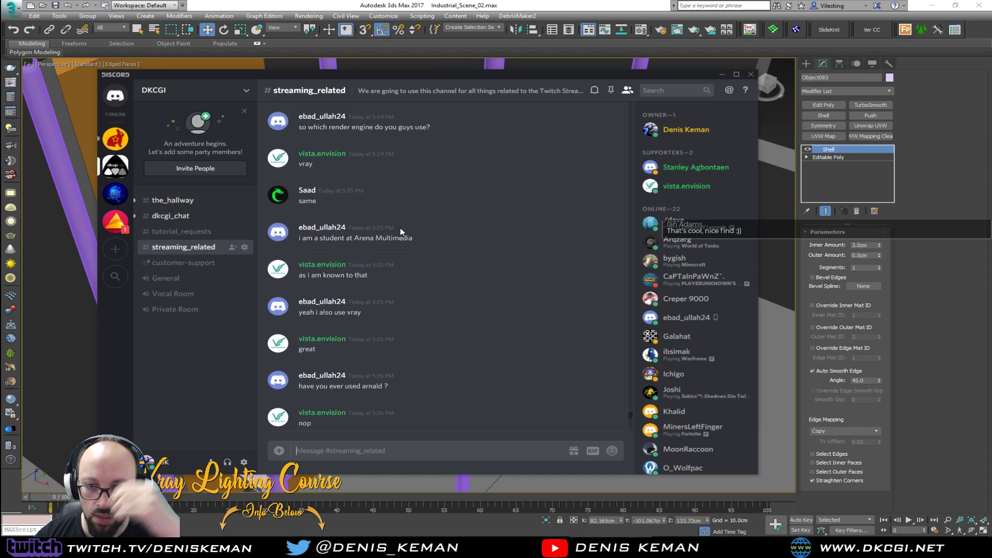
scroll(399, 227, "up", 3)
scroll(426, 245, "up", 7)
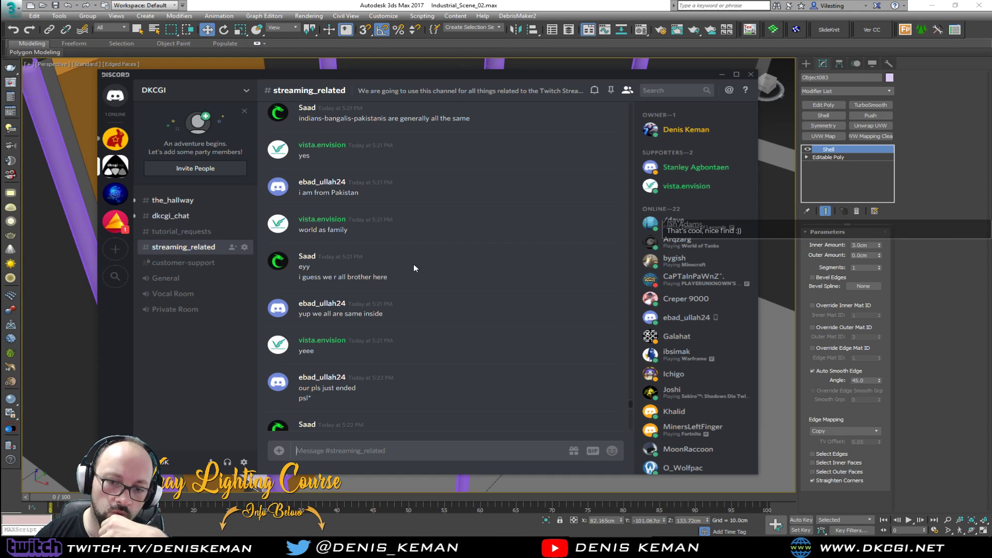
scroll(413, 264, "down", 5)
scroll(450, 288, "down", 5)
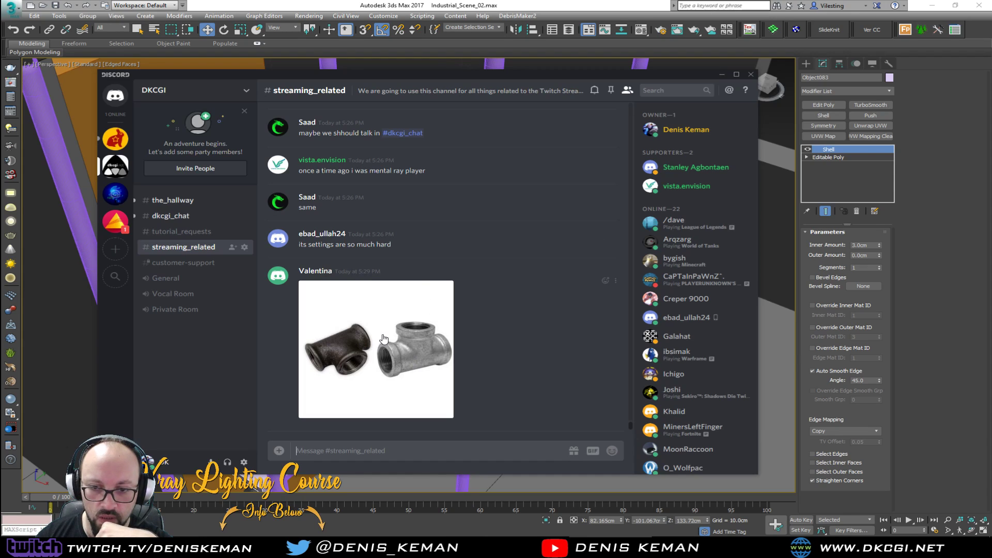
Minimize Discord to return to 3ds Max and examine how the shelf board rests on the pipes and clamps
left_click(722, 74)
scroll(465, 204, "up", 5)
mouse_move(471, 186)
middle_mouse_down("alt")
mouse_move(496, 177)
mouse_move(478, 181)
middle_mouse_up("alt")
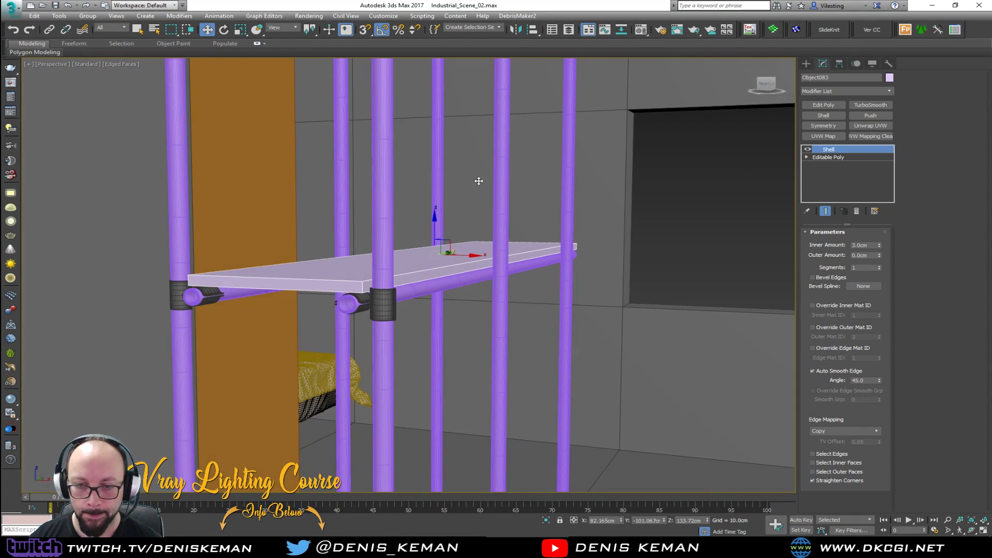
left_click(688, 270)
scroll(367, 285, "up", 4)
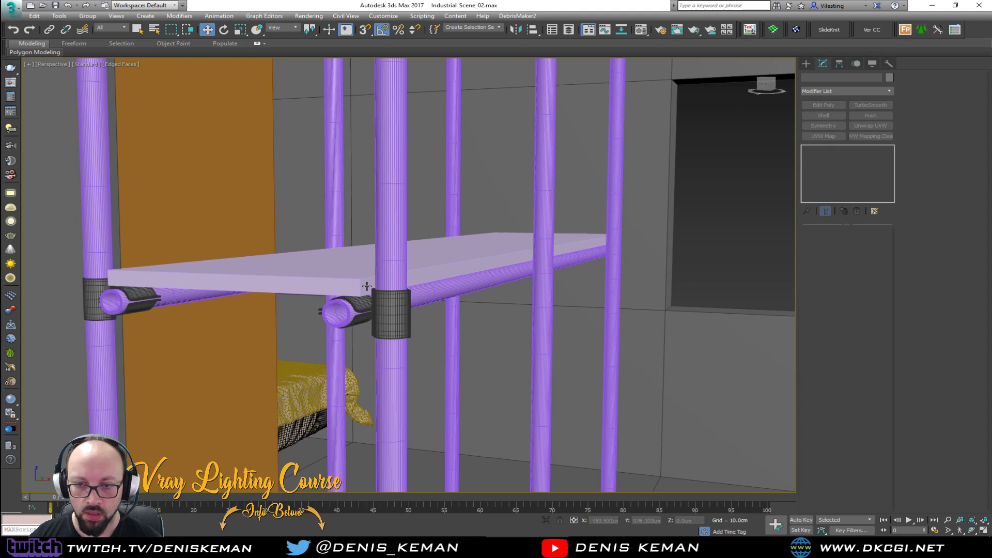
scroll(362, 284, "down", 3)
middle_click_drag(402, 266, 405, 296, "alt")
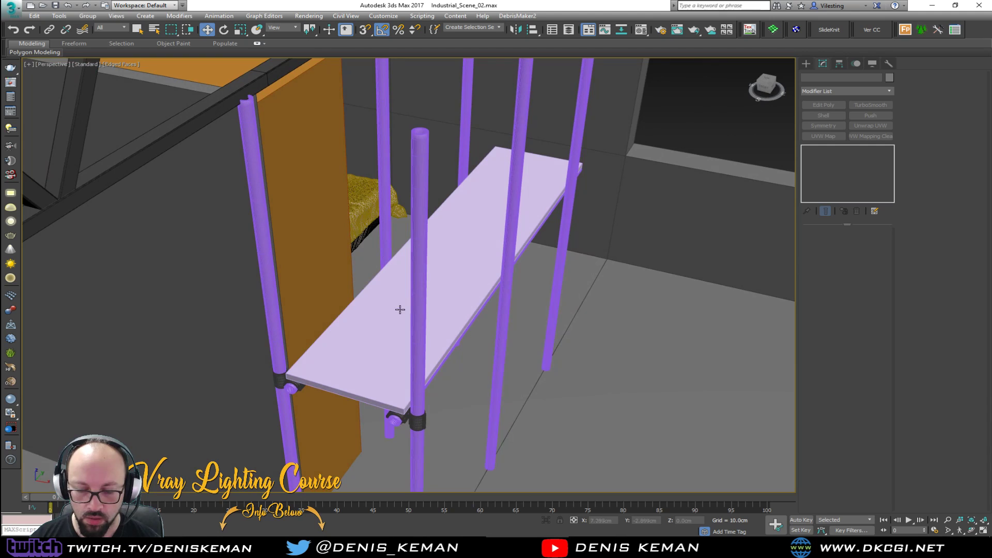
scroll(393, 406, "up", 5)
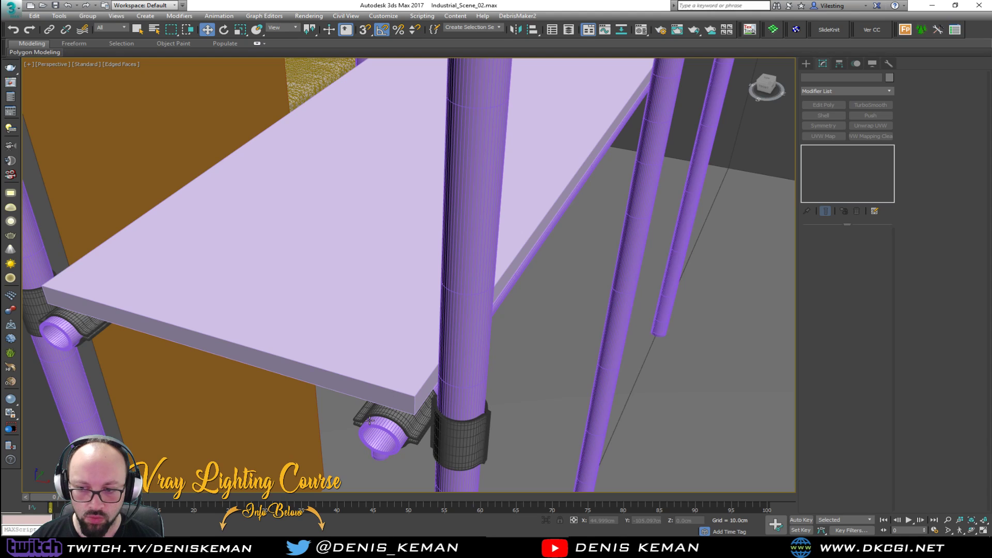
middle_click_drag(385, 426, 388, 443)
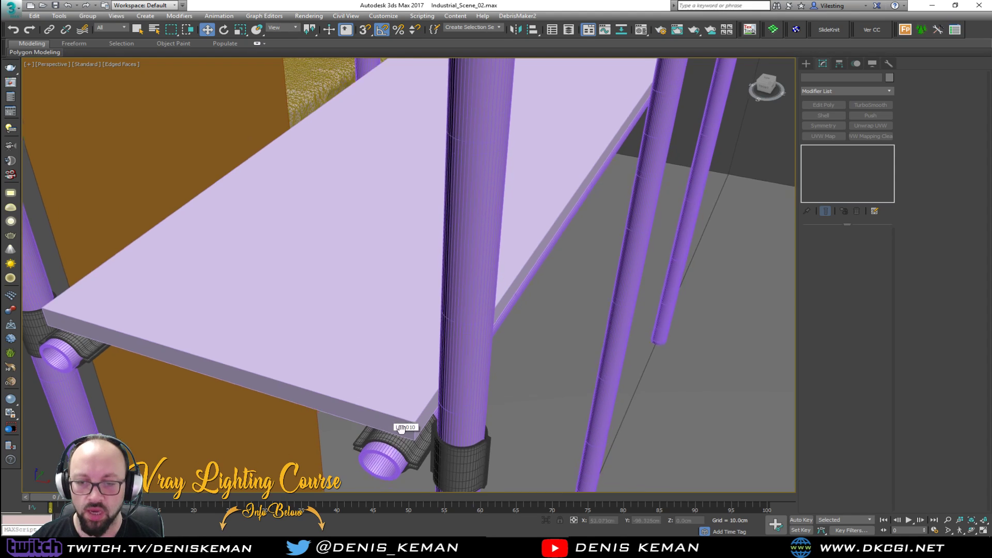
scroll(402, 446, "down", 3)
middle_click_drag(413, 408, 397, 312, "alt")
Add a Chamfer modifier to the shelf board and set its amount to 0.3 cm
left_click(378, 209)
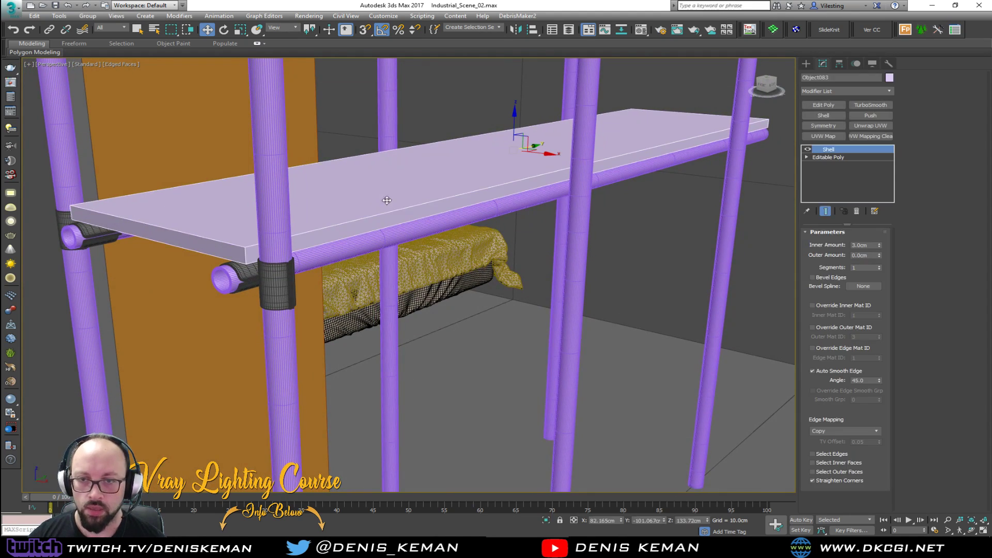
left_click(848, 89)
key("c")
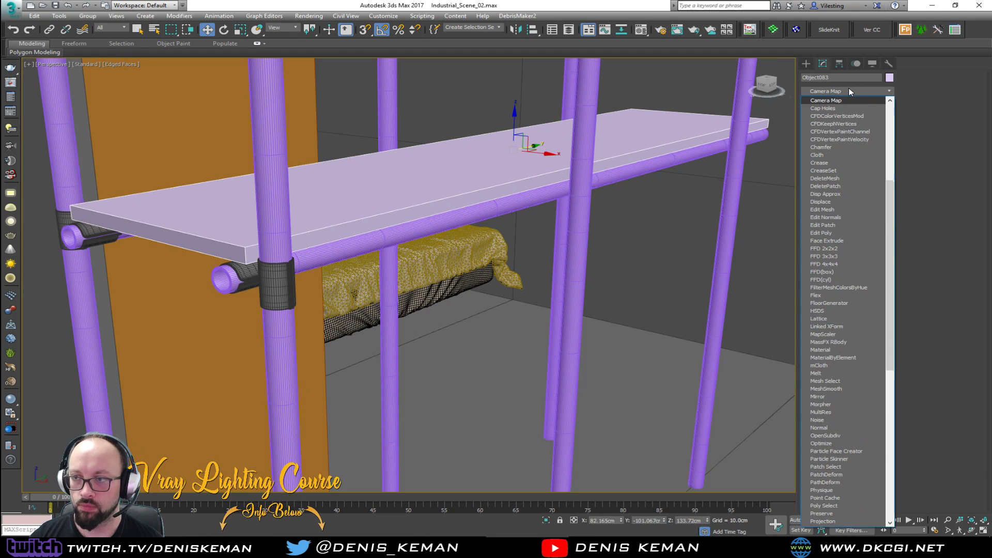
left_click(822, 147)
double_click(855, 271)
type("0.3")
key("Return")
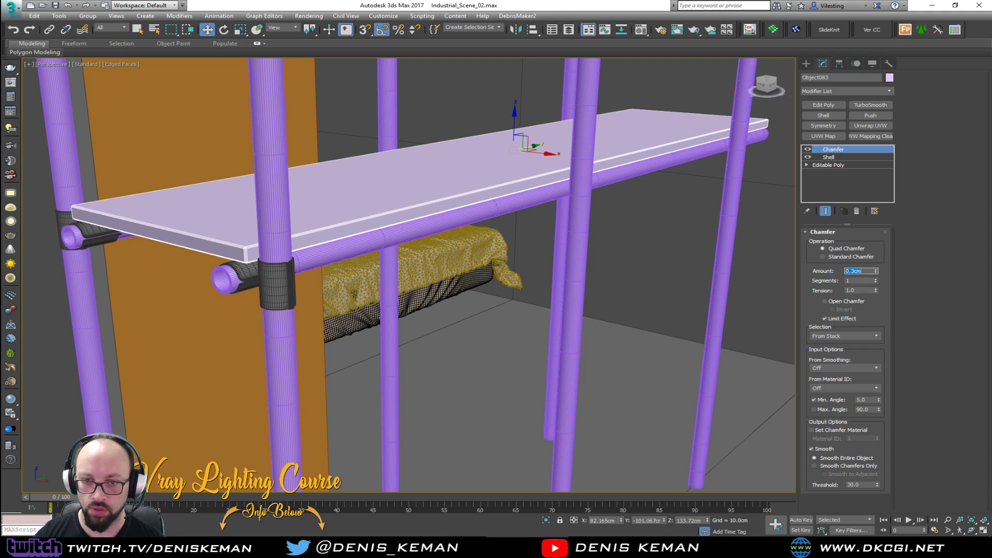
Hide the edged-face display and examine the board's chamfered edges around the end clamps
key("F4")
scroll(248, 303, "up", 4)
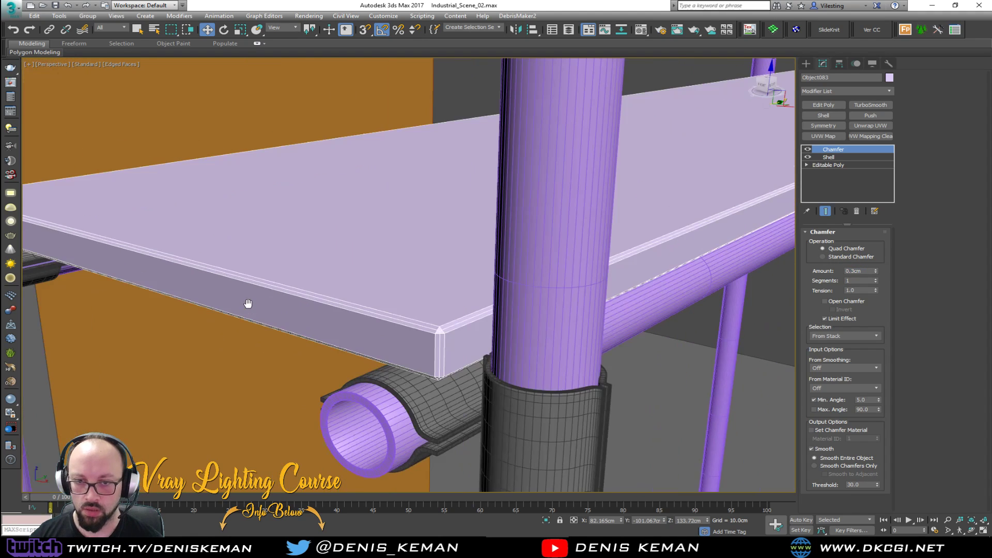
scroll(456, 344, "up", 4)
scroll(459, 345, "down", 6)
middle_click_drag(459, 345, 444, 331, "alt")
scroll(444, 332, "up", 5)
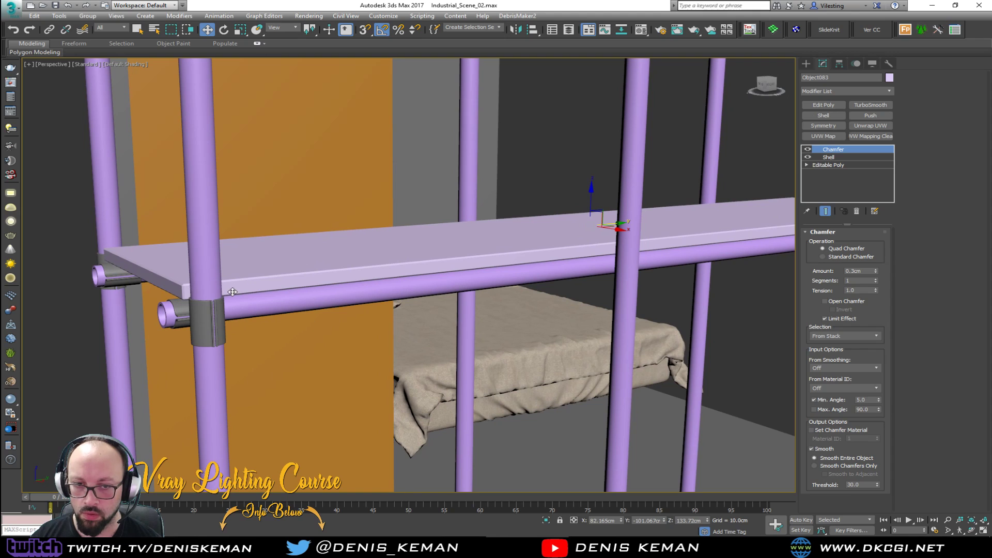
scroll(109, 274, "up", 4)
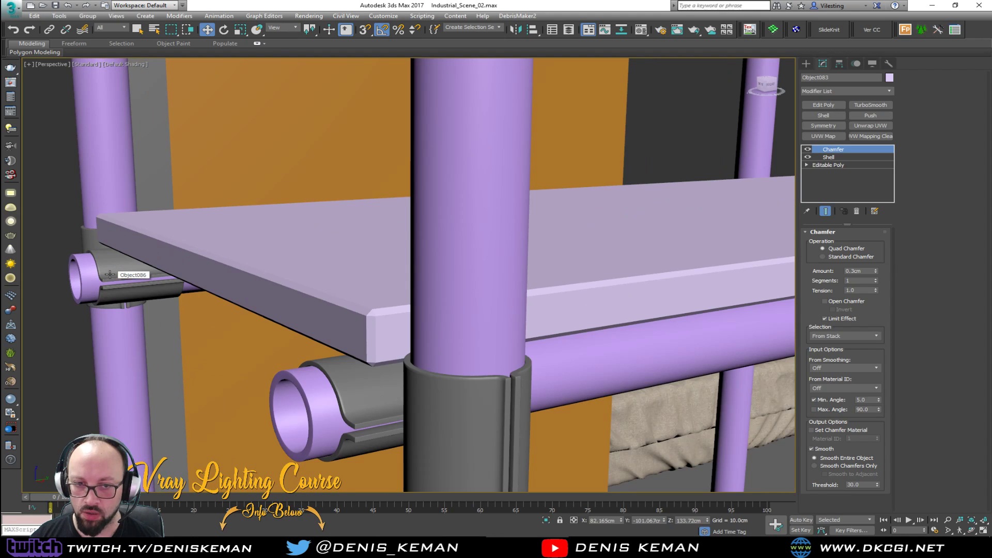
Restore edged faces and clone the four clamps at the shelf's end along Y as 2 copies for the remaining vertical pipes
left_click(97, 242)
key("F4")
left_click(115, 266, "ctrl")
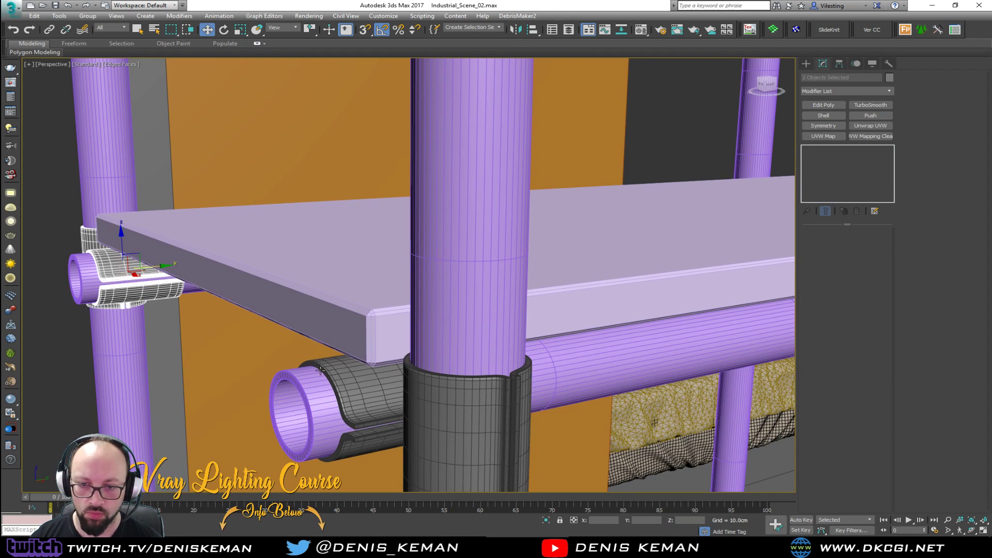
left_click(317, 369, "ctrl")
left_click(473, 388, "ctrl")
middle_click_drag(473, 389, 161, 251, "alt")
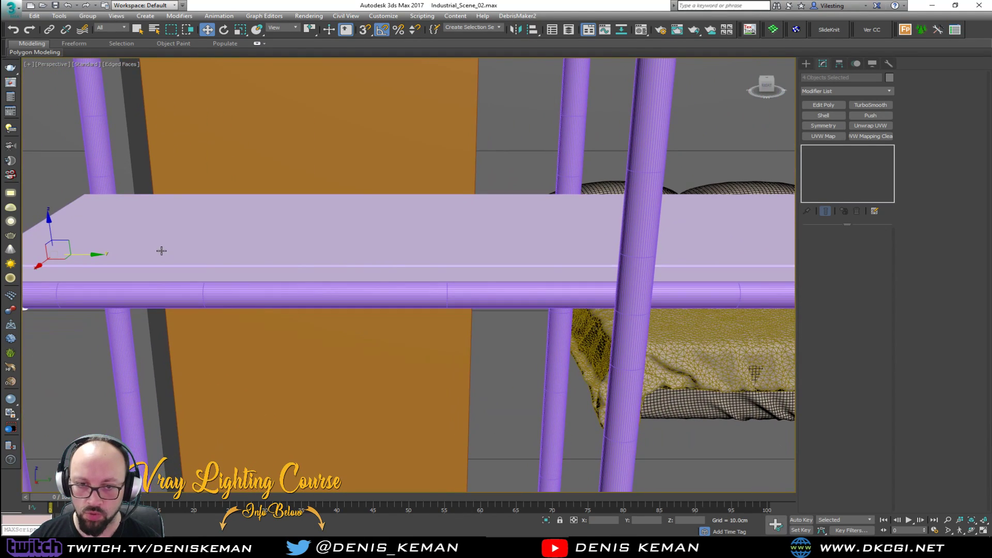
left_click_drag(93, 254, 624, 271)
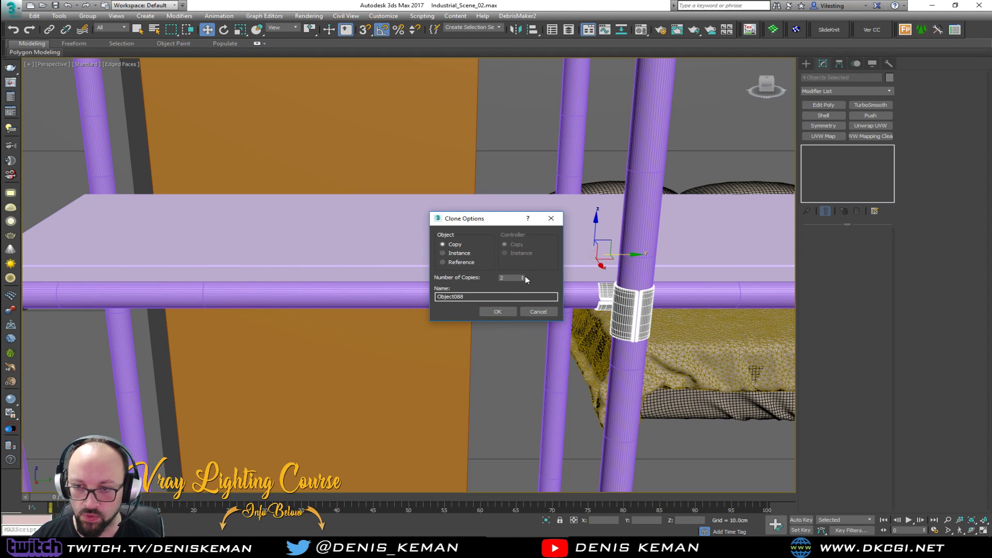
left_click(504, 312)
Select the whole shelf level: the board, both horizontal pipes and all the clamps on the vertical pipes
mouse_move(688, 286)
middle_mouse_down()
mouse_move(468, 301)
mouse_move(516, 292)
mouse_move(528, 278)
middle_mouse_up()
scroll(468, 301, "down", 3)
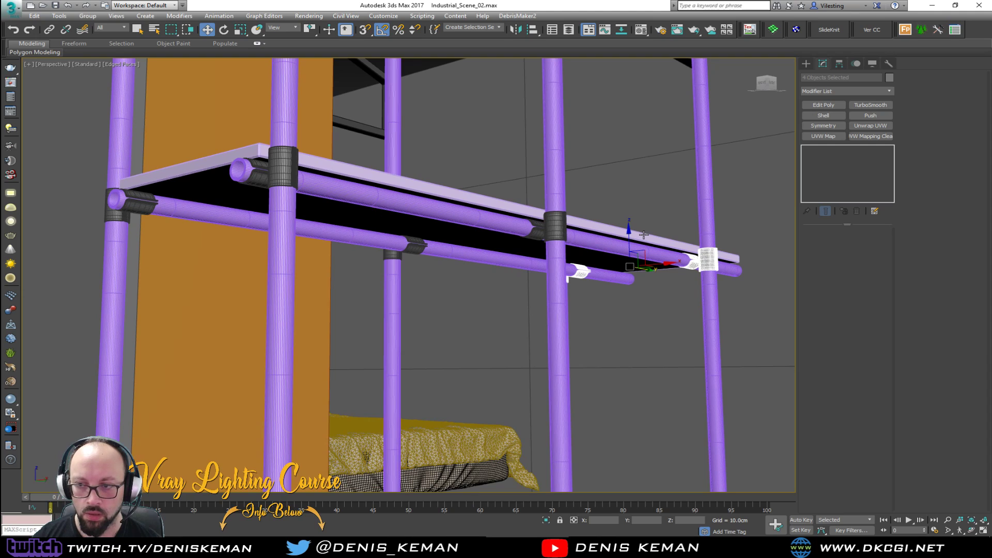
left_click(556, 226, "ctrl")
left_click(535, 229, "ctrl")
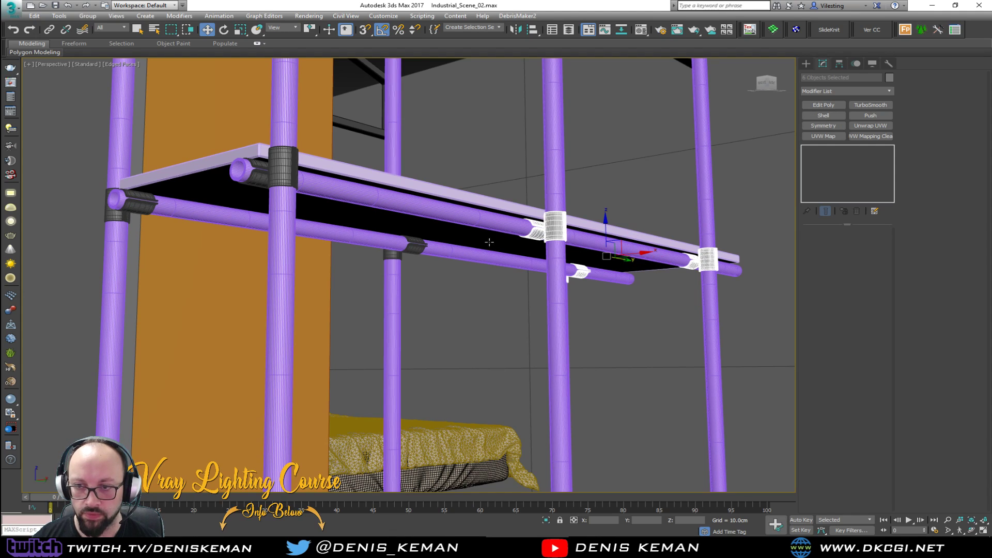
left_click(413, 248, "ctrl")
left_click(390, 257, "ctrl")
left_click(346, 235, "ctrl")
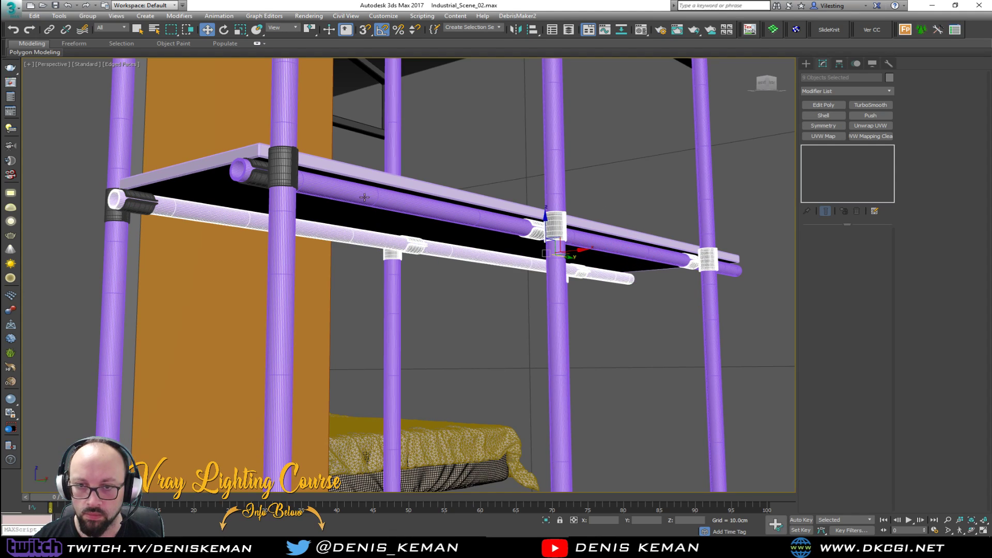
left_click(365, 196, "ctrl")
left_click(283, 167, "ctrl")
left_click(253, 179, "ctrl")
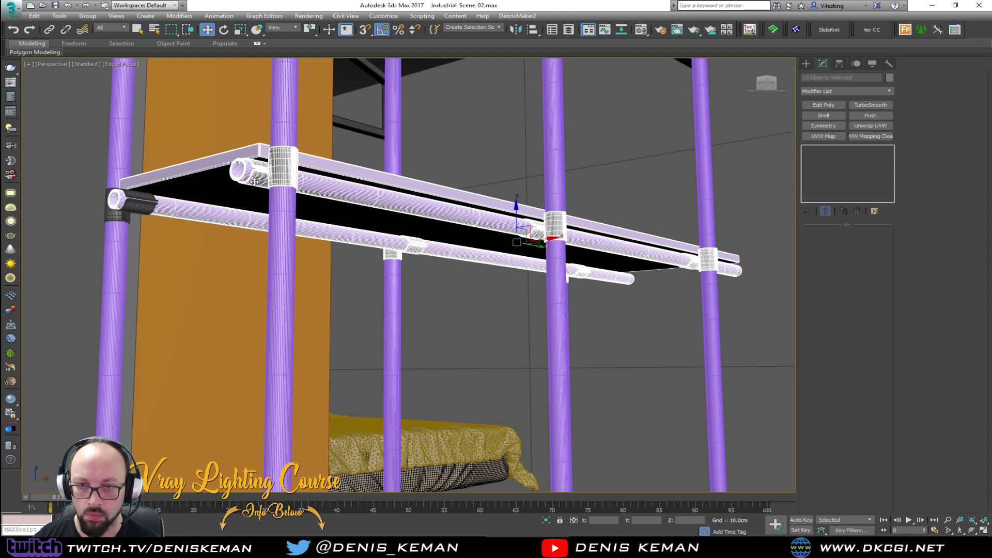
left_click(124, 199, "ctrl")
left_click(116, 212, "ctrl")
Add the six vertical pipes to the selection and isolate the complete shelf unit
key("alt+q")
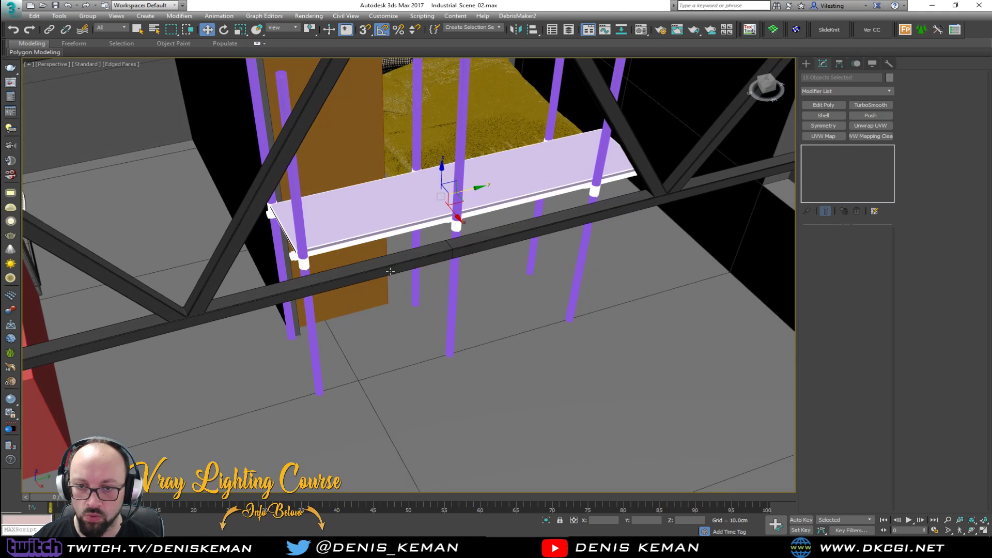
left_click(302, 235, "ctrl")
left_click(260, 145, "ctrl")
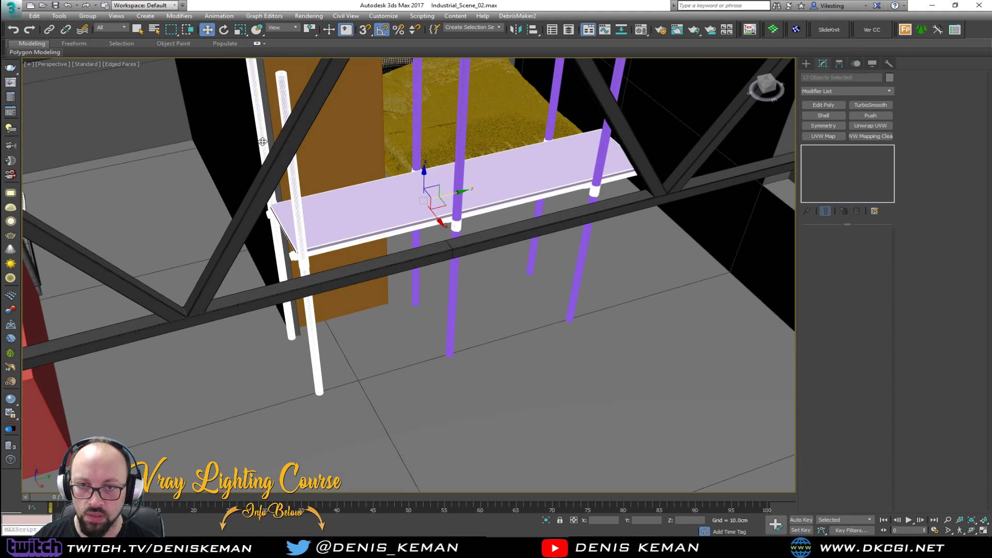
left_click(419, 140, "ctrl")
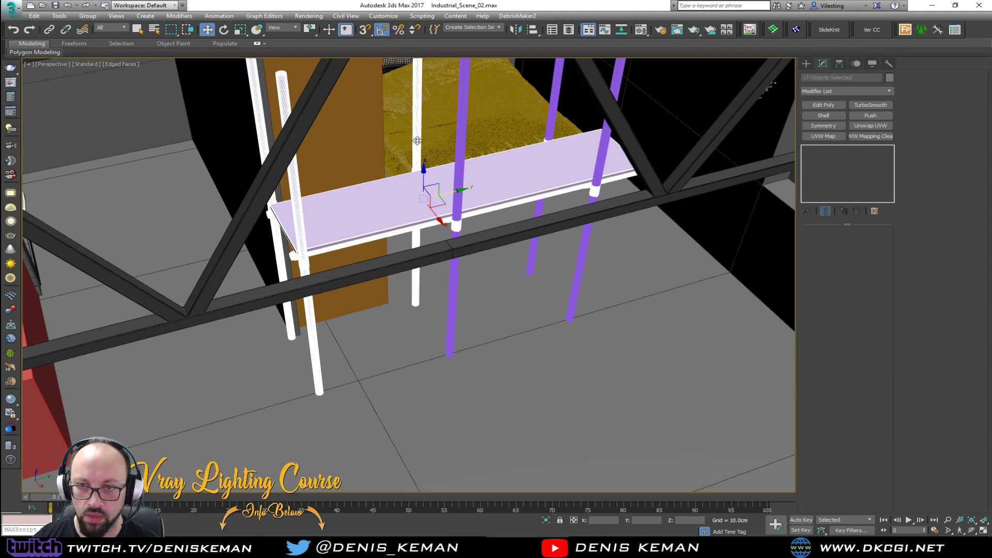
left_click(458, 147, "ctrl")
left_click(600, 155, "ctrl")
left_click(550, 122, "ctrl")
key("alt+q")
middle_click_drag(524, 235, 509, 222, "alt")
Deselect the vertical pipes and clone the shelf level along Z to make three evenly spaced shelves
left_click_drag(594, 123, 192, 216, "alt")
mouse_move(391, 254)
left_mouse_down()
mouse_move(384, 367)
mouse_move(397, 282)
left_mouse_up()
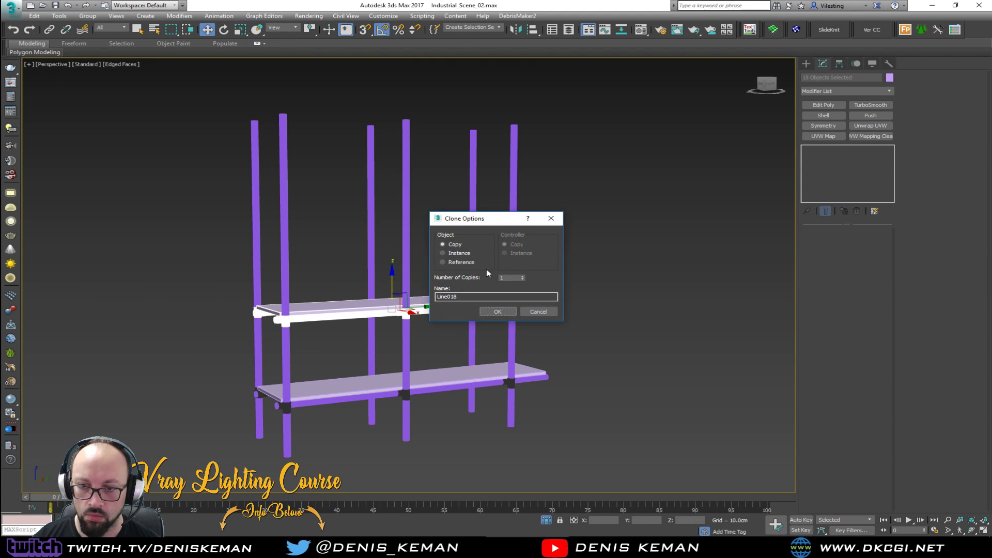
left_click(500, 311)
Clear the selection and end the isolation of the shelf unit
middle_click_drag(457, 210, 514, 285)
key("Delete")
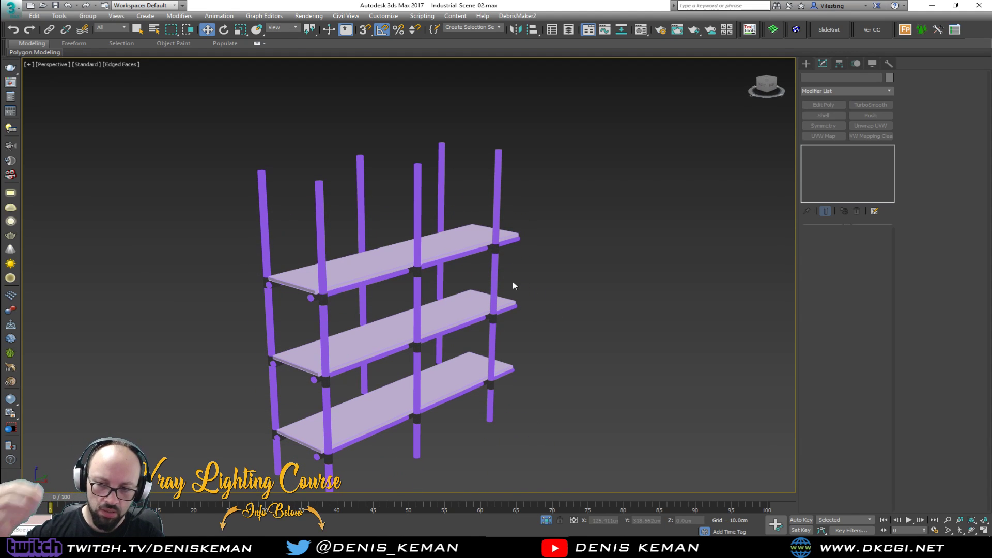
right_click(513, 285)
left_click(539, 209)
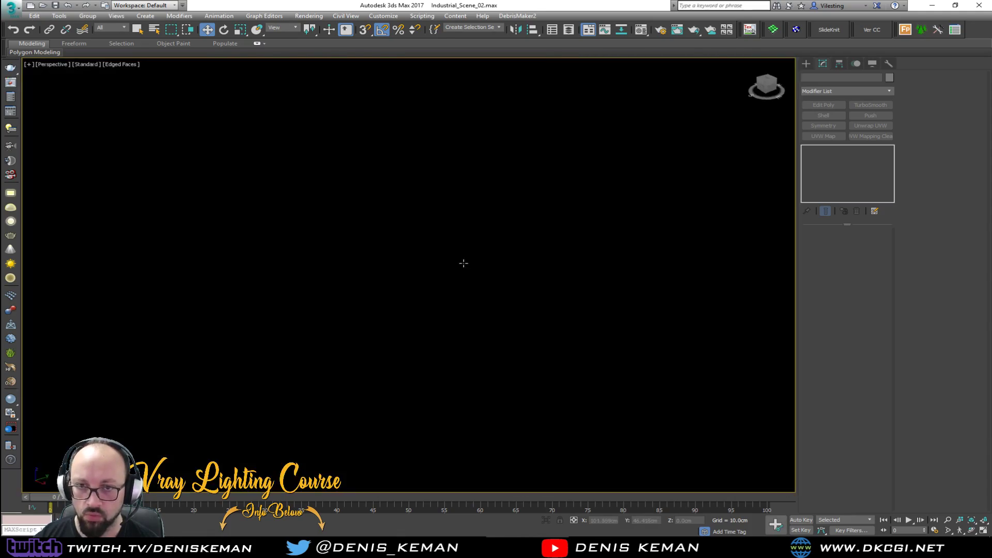
Examine the three-level shelf within the full bedroom scene from several angles
middle_click_drag(463, 263, 426, 364, "alt")
middle_click_drag(312, 349, 382, 324, "alt")
left_click(308, 408)
middle_click_drag(317, 411, 331, 465, "alt")
left_click_drag(320, 454, 382, 207)
key("z")
middle_click_drag(451, 172, 355, 196, "alt")
scroll(400, 193, "down", 10)
scroll(452, 238, "down", 3)
Select the complete shelf unit, remove the neighbouring furniture and beams from the selection, and isolate it
left_click_drag(445, 235, 228, 359)
left_click(382, 388)
middle_click_drag(382, 388, 448, 266, "alt")
key("F3")
left_click_drag(461, 237, 331, 297)
left_click_drag(621, 201, 471, 325, "alt")
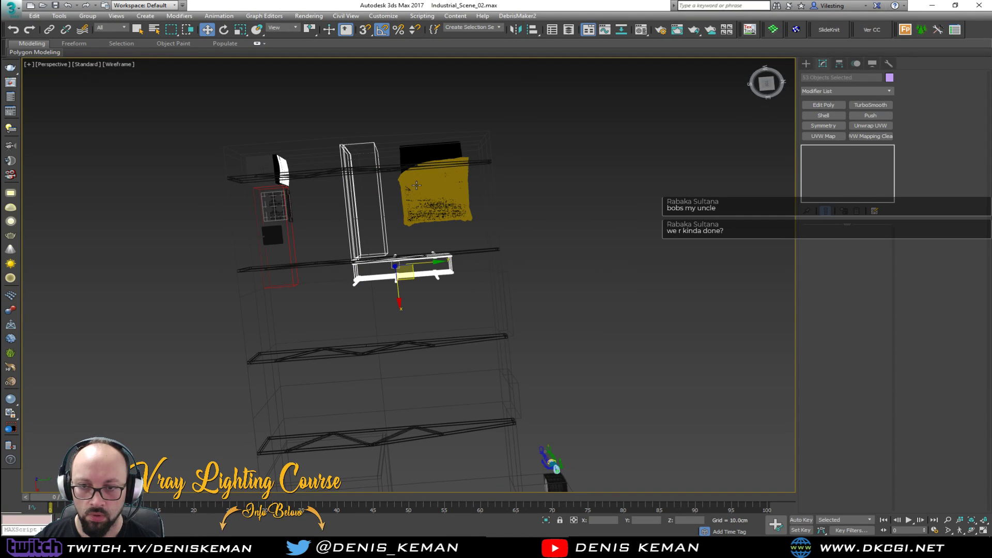
left_click_drag(416, 185, 333, 224, "alt")
key("alt+q")
Assign the medium grey custom object colour to all selected shelf parts
middle_click_drag(361, 240, 584, 237, "alt")
key("F3")
mouse_move(511, 217)
middle_mouse_down("alt")
mouse_move(505, 204)
mouse_move(509, 212)
middle_mouse_up("alt")
key("F4")
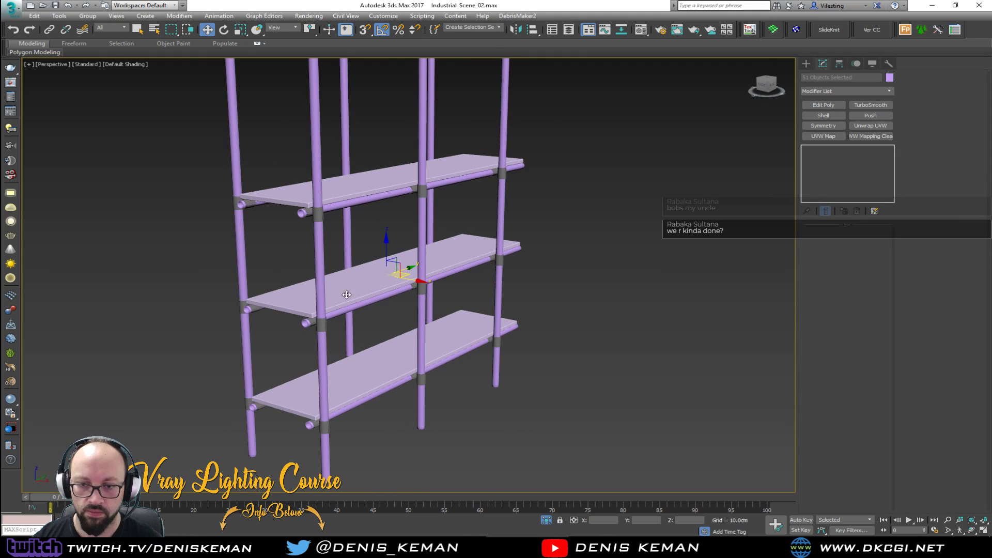
scroll(328, 297, "up", 4)
scroll(407, 269, "down", 2)
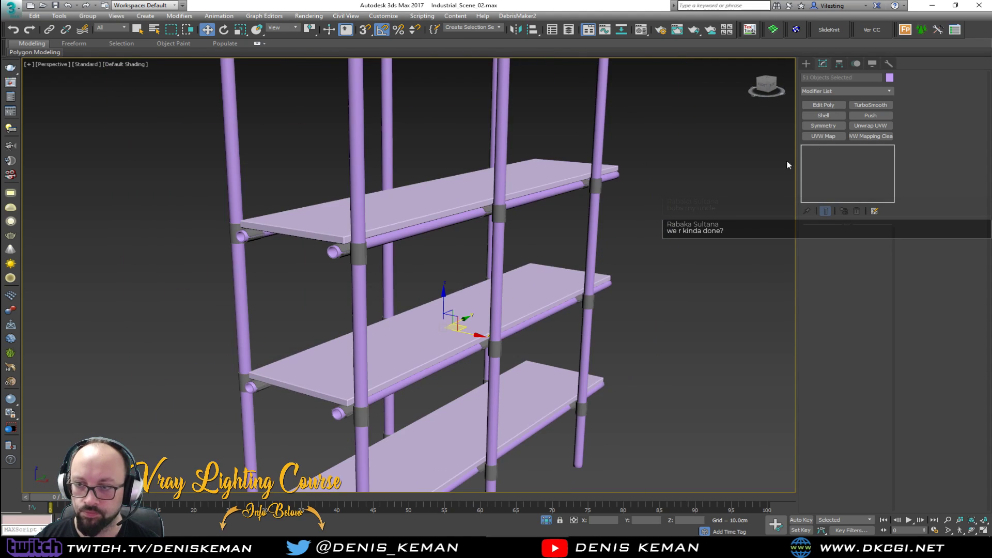
left_click(889, 78)
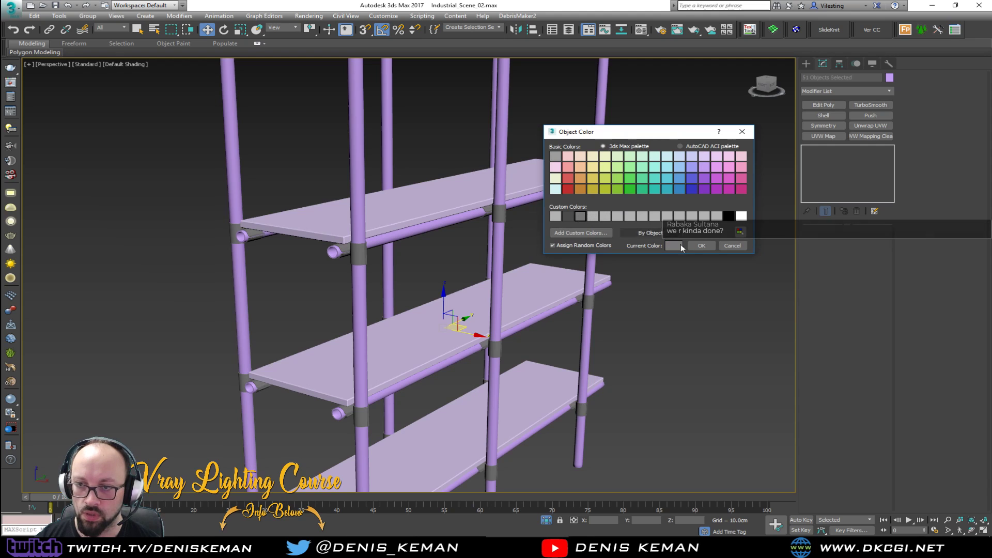
left_click(712, 246)
Reduce the selection to the pipe clamps, give them the dark grey custom object colour, and clear the selection
middle_click_drag(486, 267, 434, 261, "alt")
left_click_drag(157, 97, 756, 158, "alt")
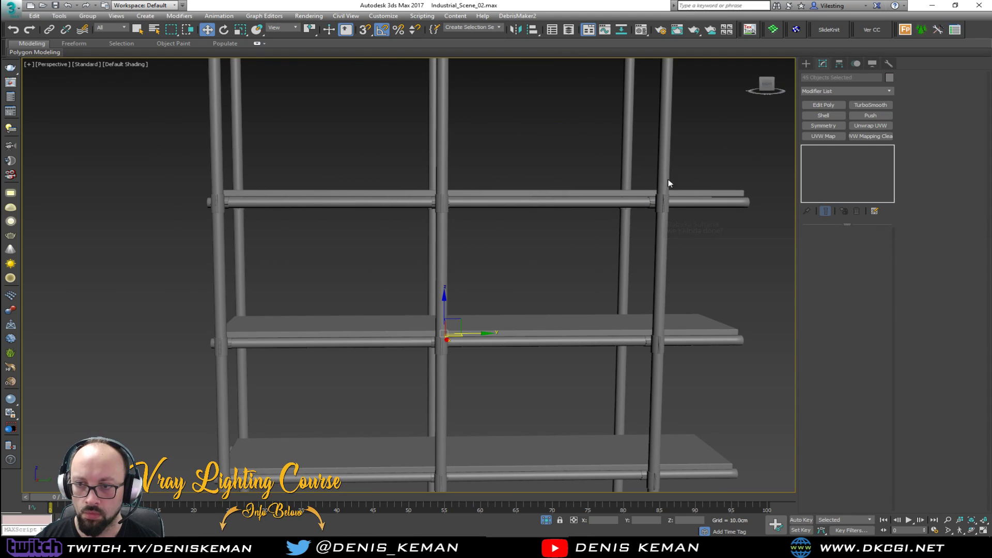
key("F4")
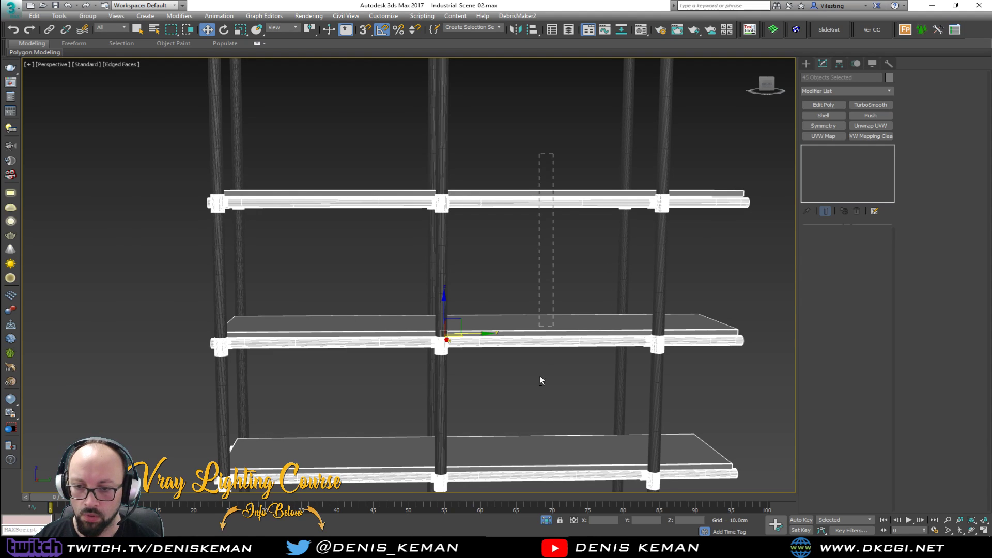
left_click_drag(513, 505, 531, 383, "alt")
middle_click_drag(531, 383, 557, 387, "alt")
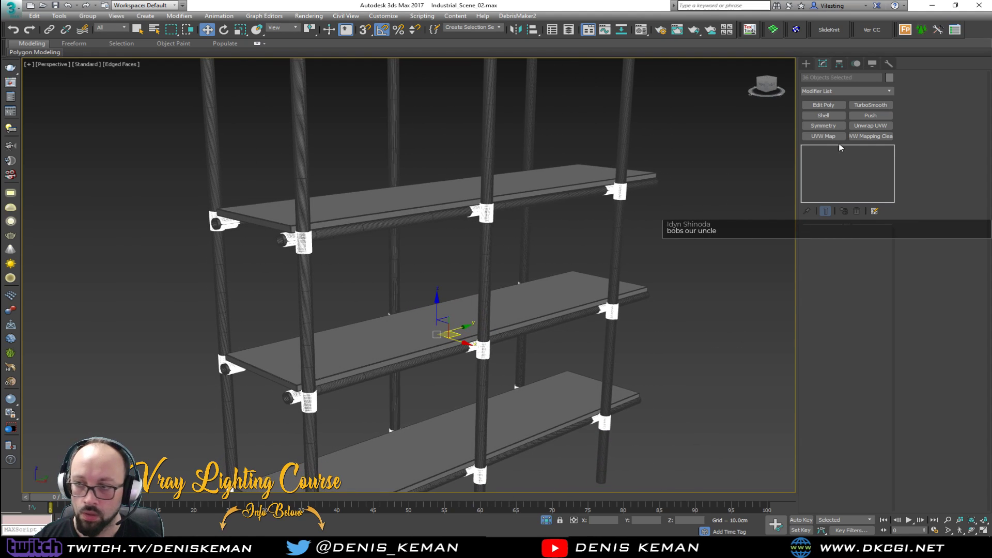
left_click(888, 77)
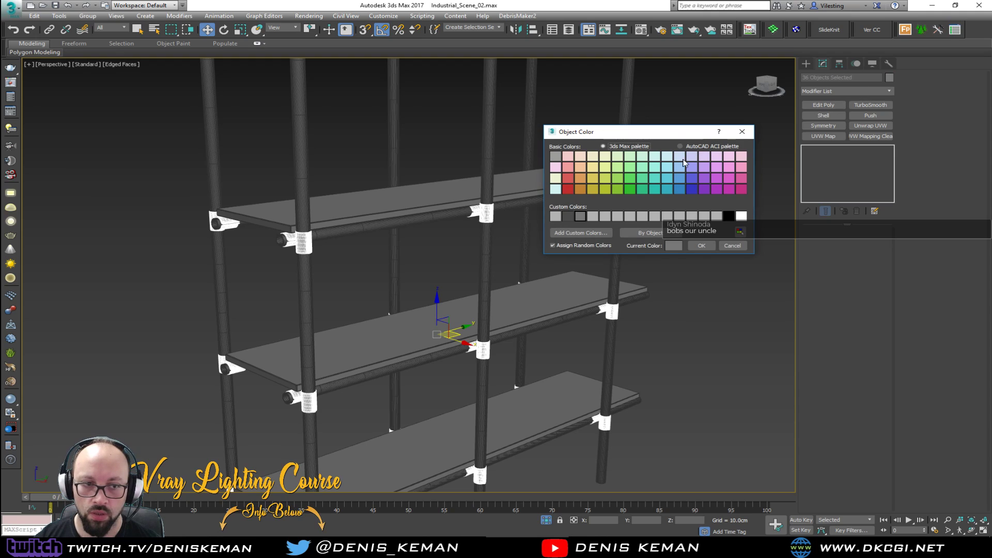
left_click(569, 216)
left_click(700, 246)
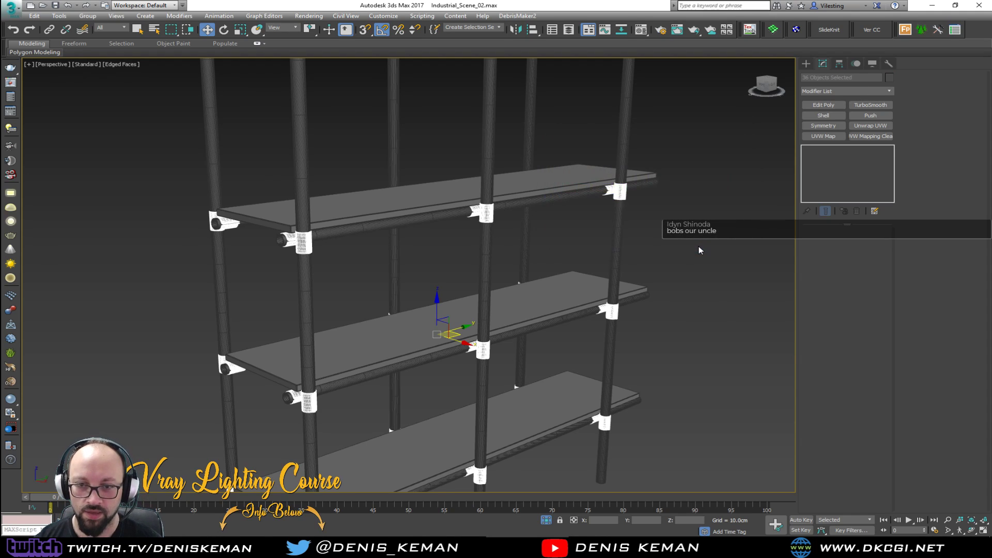
key("F4")
left_click(633, 243)
middle_click_drag(633, 243, 591, 243, "alt")
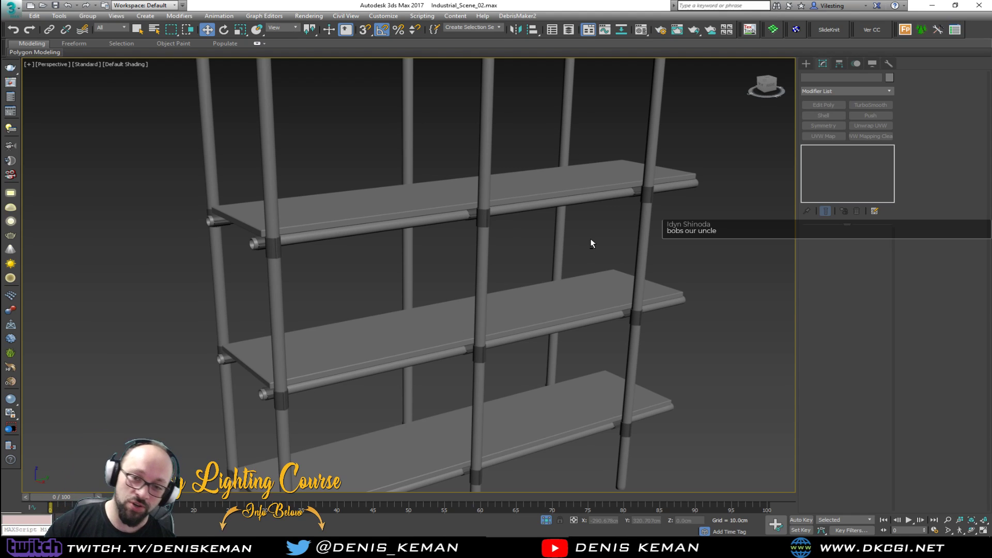
End the isolation of the shelf unit to show the full scene
middle_click_drag(575, 133, 482, 160, "alt")
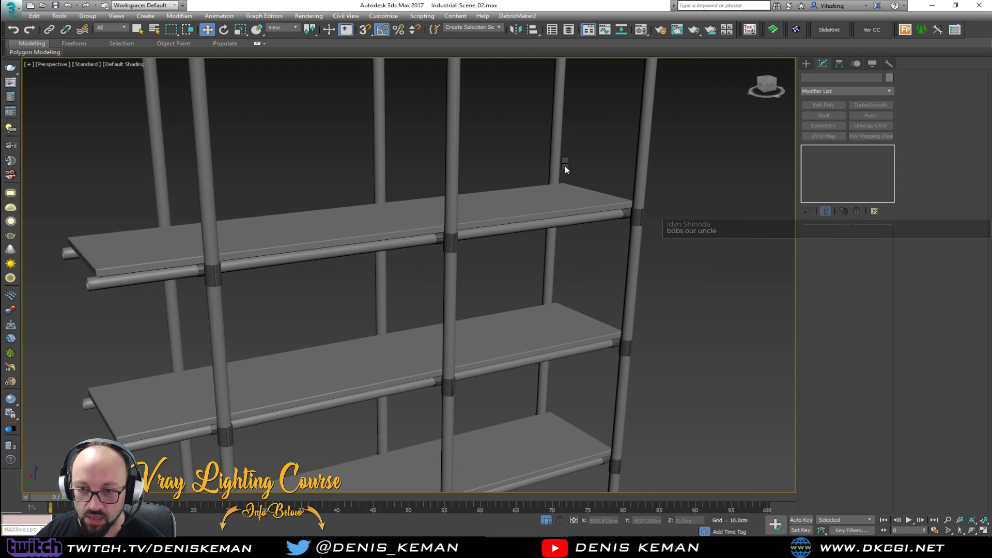
right_click(565, 166)
left_click(595, 99)
Examine the grey shelf in the room, including its clamps, pipe ends and position relative to the roof beams
middle_click_drag(600, 131, 527, 156, "alt")
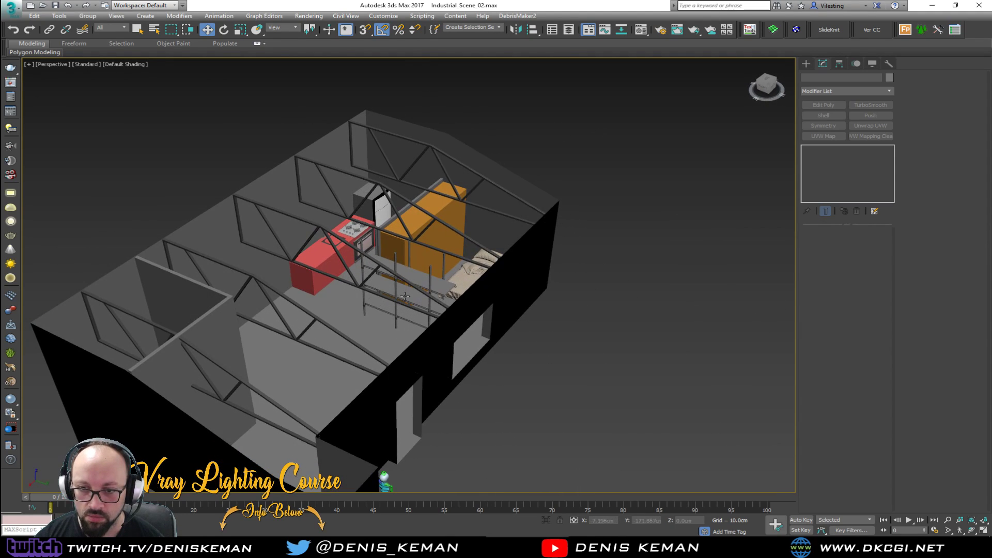
scroll(405, 295, "down", 10)
middle_click_drag(414, 287, 557, 229, "alt")
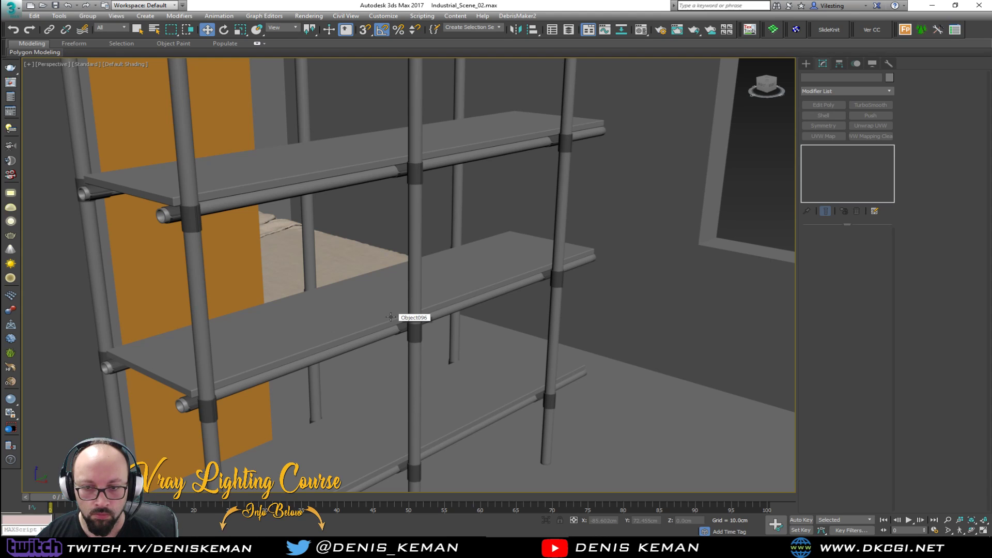
scroll(321, 387, "up", 6)
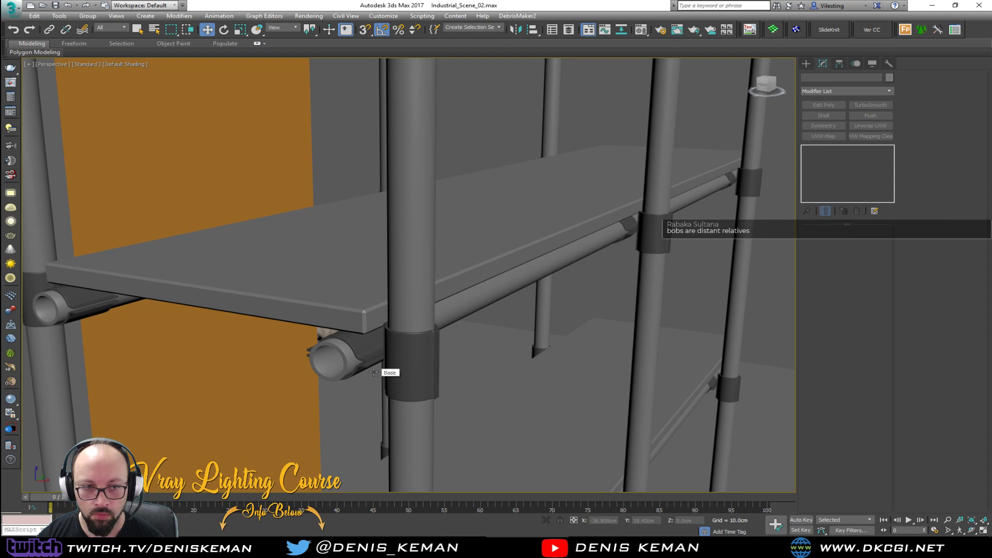
scroll(373, 372, "down", 3)
middle_click_drag(374, 372, 610, 212, "alt")
scroll(309, 371, "down", 3)
scroll(265, 327, "down", 3)
scroll(266, 318, "up", 3)
middle_click_drag(407, 313, 354, 263, "alt")
scroll(342, 230, "up", 3)
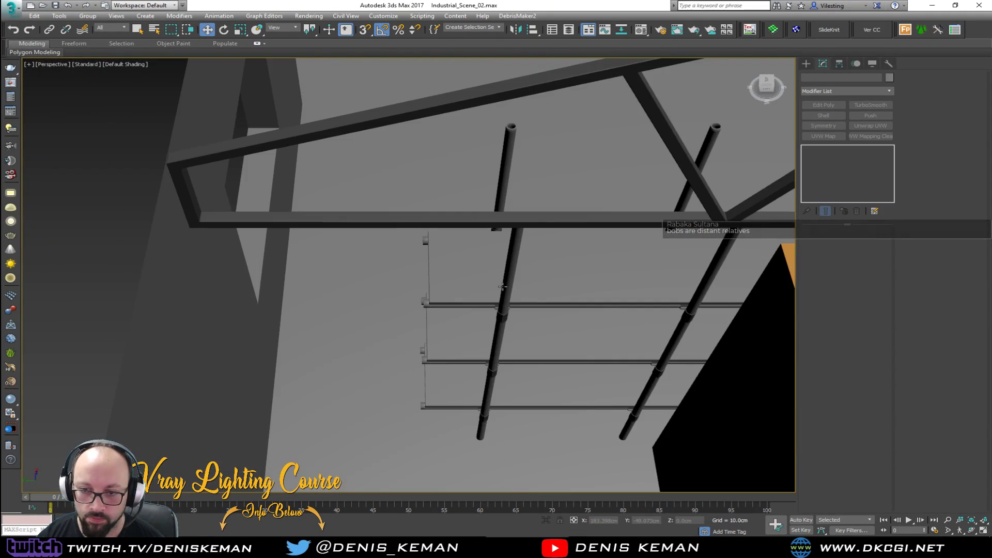
Isolate the carrier beam above the shelf with the three vertical pipes beneath it, and clear the selection
middle_click_drag(507, 286, 387, 180, "alt")
left_click(338, 115)
key("F4")
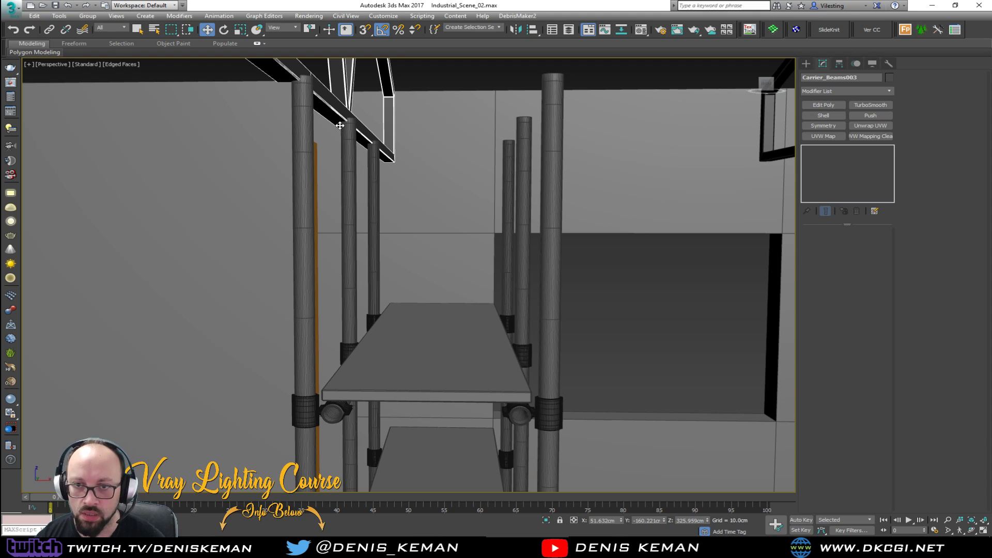
left_click(309, 145, "ctrl")
left_click(369, 178, "ctrl")
middle_click_drag(377, 185, 371, 187, "alt")
left_click(371, 188, "ctrl")
key("alt+q")
left_click(621, 265)
middle_click_drag(439, 247, 536, 253, "alt")
scroll(328, 302, "up", 5)
middle_click_drag(359, 315, 359, 318, "alt")
Create a box snapped along the end section of the carrier beam, about 218 cm long, 5.2 cm wide and 140 cm high
left_click(806, 63)
left_click(817, 77)
left_click(806, 77)
left_click(824, 119)
middle_click_drag(537, 234, 525, 264, "alt")
key("alt+w")
key("alt+w")
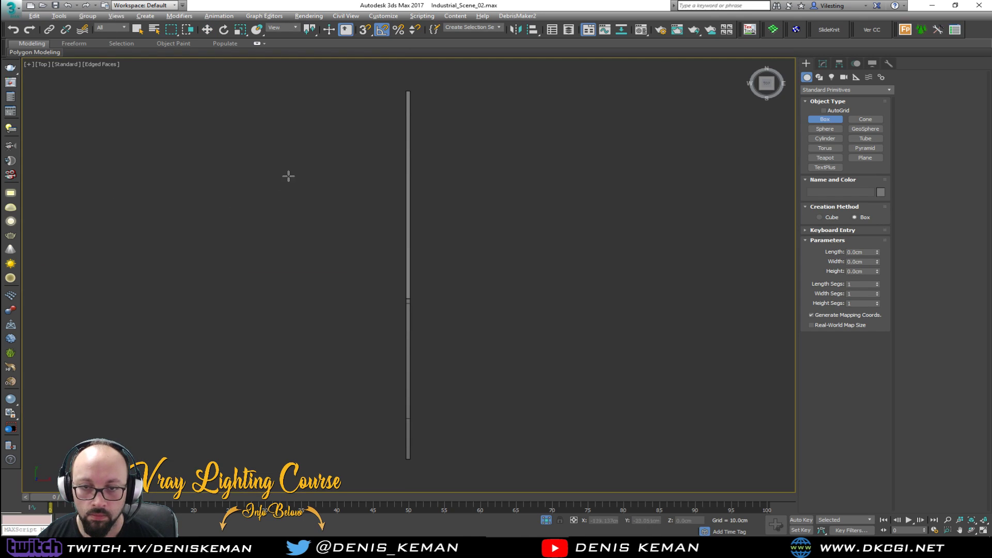
scroll(412, 280, "up", 3)
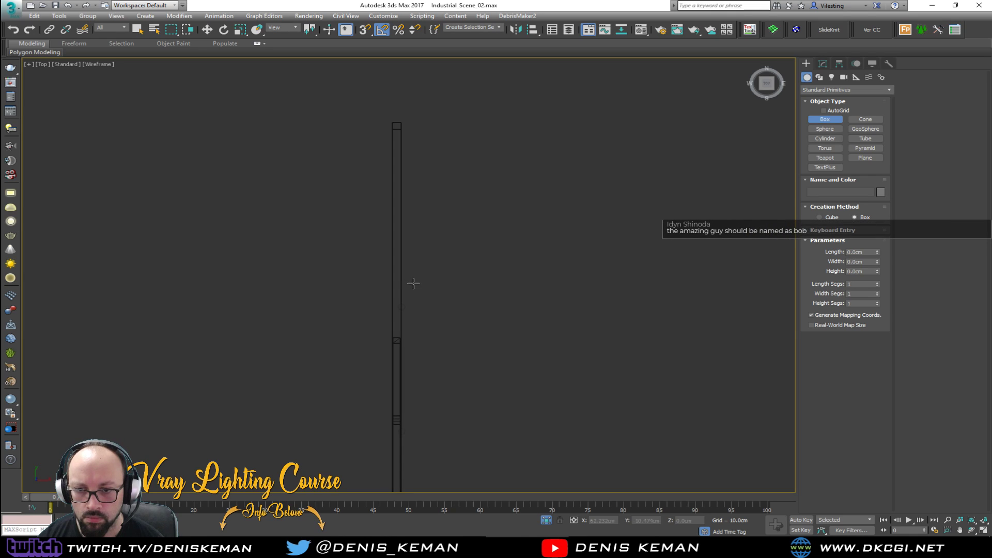
key("s")
left_click_drag(390, 124, 402, 424)
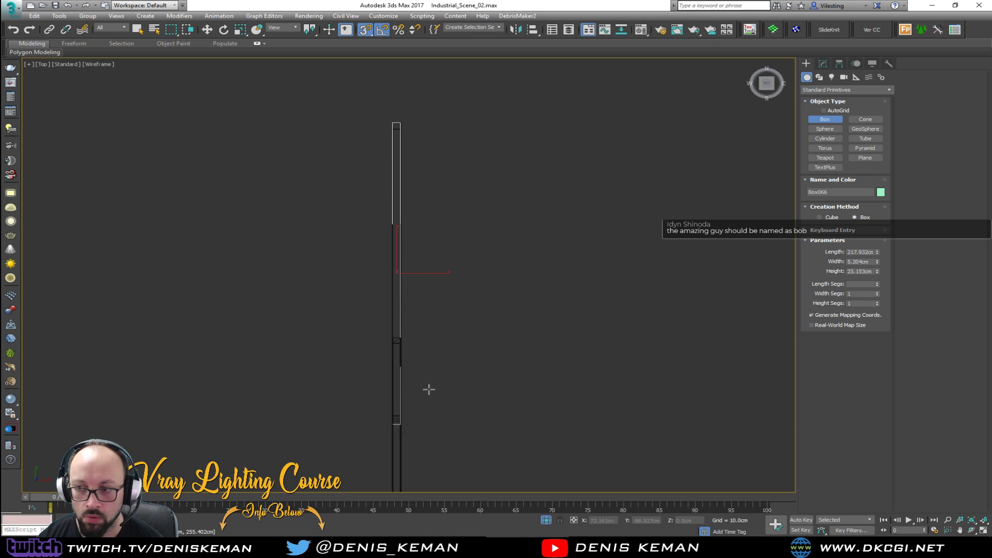
left_click(440, 229)
key("alt+w")
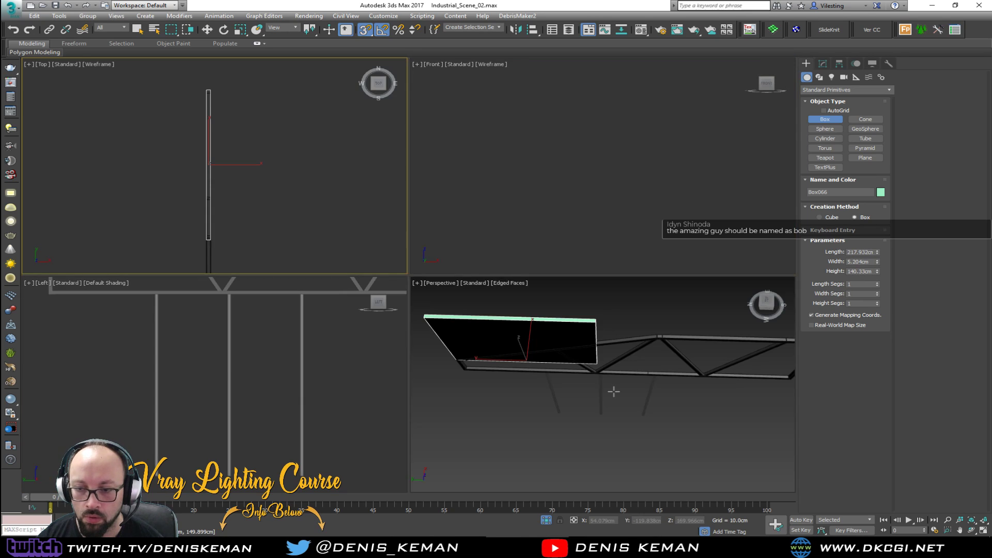
Lower the box along Z to about 0.4 cm, snapped to the bottom ends of the vertical pipes
key("alt+w")
scroll(531, 343, "up", 4)
key("w")
scroll(426, 260, "down", 3)
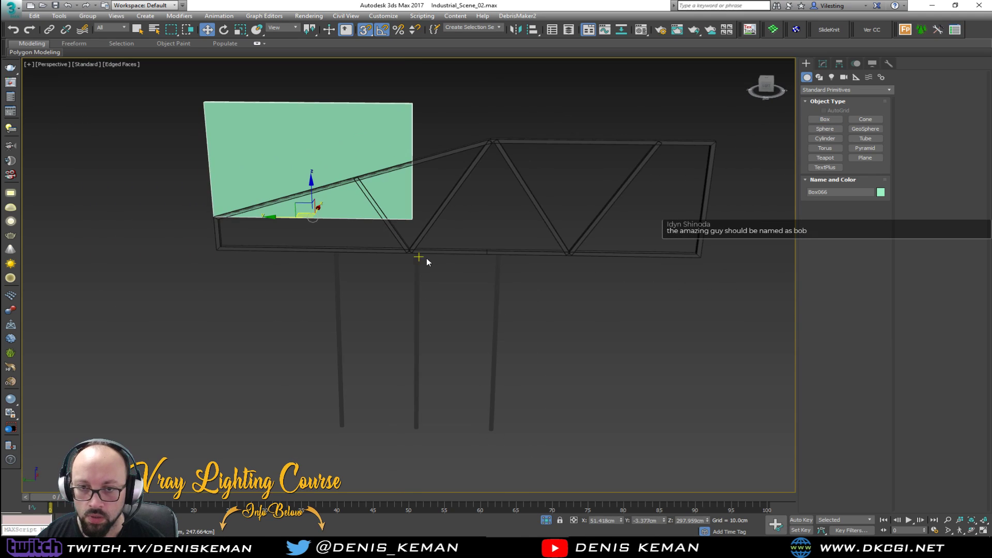
left_click_drag(311, 183, 496, 431)
middle_click_drag(495, 430, 487, 394, "alt")
scroll(375, 351, "up", 3)
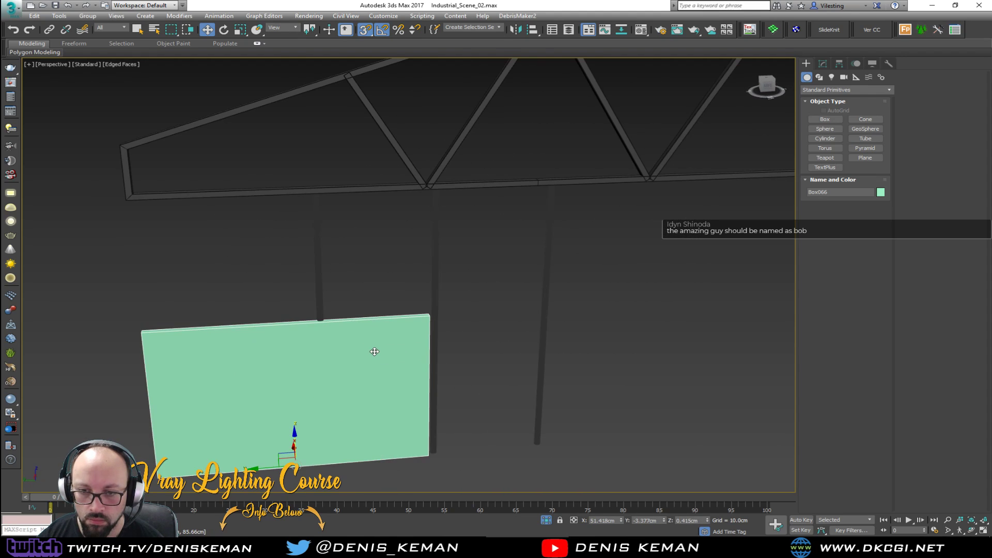
scroll(375, 351, "up", 2)
scroll(377, 289, "down", 3)
middle_click_drag(377, 290, 405, 301, "alt")
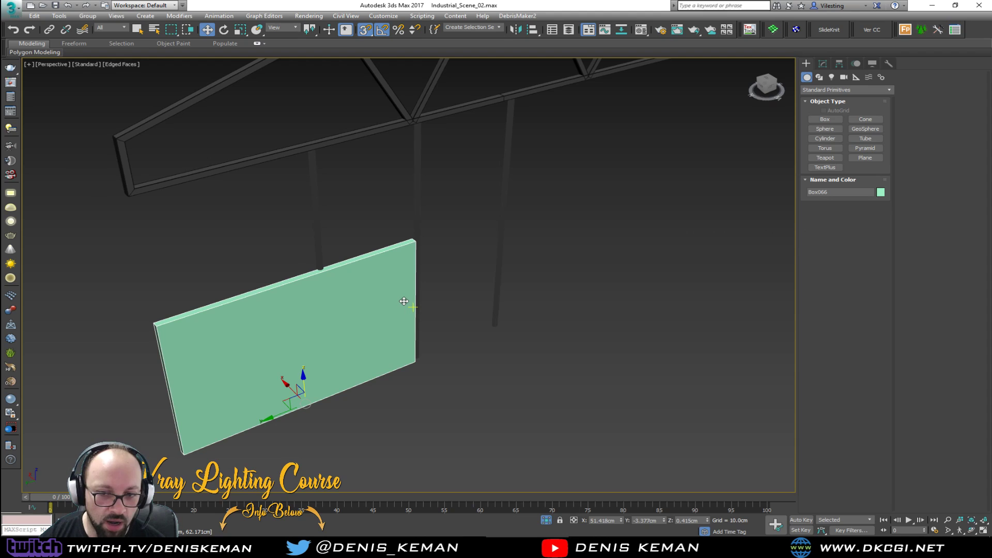
End the isolation and turn snapping off
right_click(404, 301)
left_click(465, 227)
middle_click_drag(419, 297, 478, 200, "alt")
key("s")
scroll(466, 355, "down", 3)
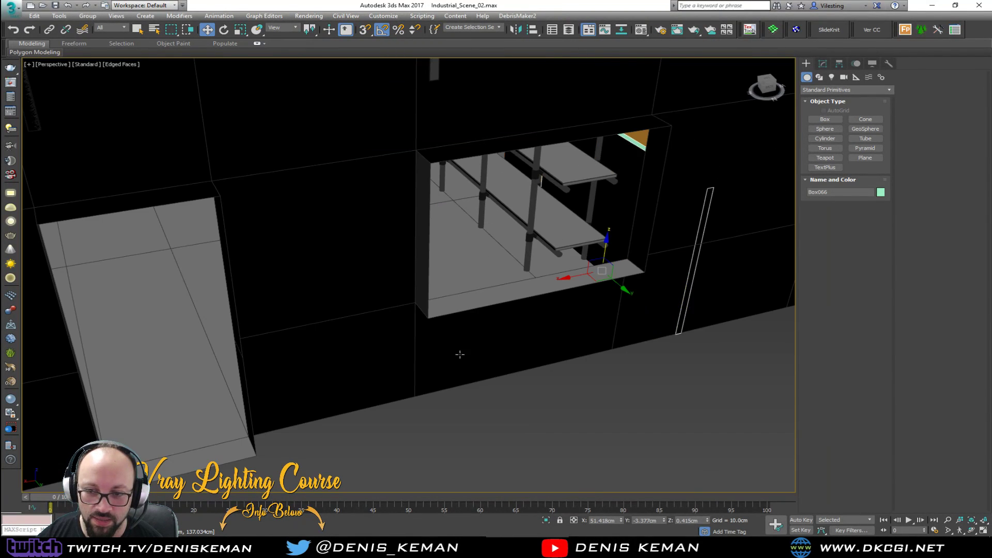
Select the Amazing_Guy figure outside the building and ungroup it
middle_click_drag(466, 354, 581, 324, "alt")
left_click(333, 331)
middle_click_drag(333, 331, 320, 345, "alt")
left_click(88, 16)
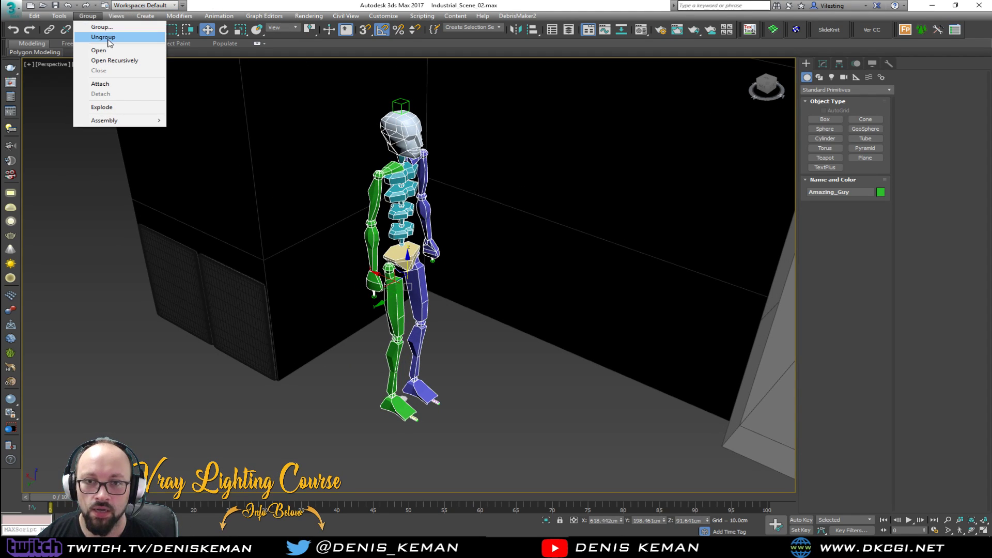
left_click(103, 37)
Group the figure's parts under the name Uncle_Bob and select the new group
middle_click_drag(413, 258, 423, 228, "alt")
left_click(99, 16)
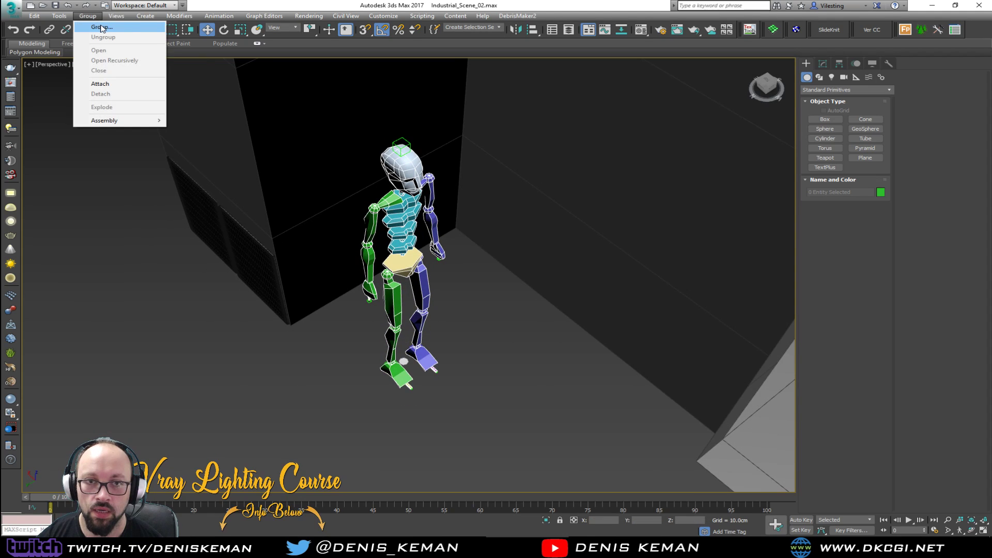
left_click(102, 27)
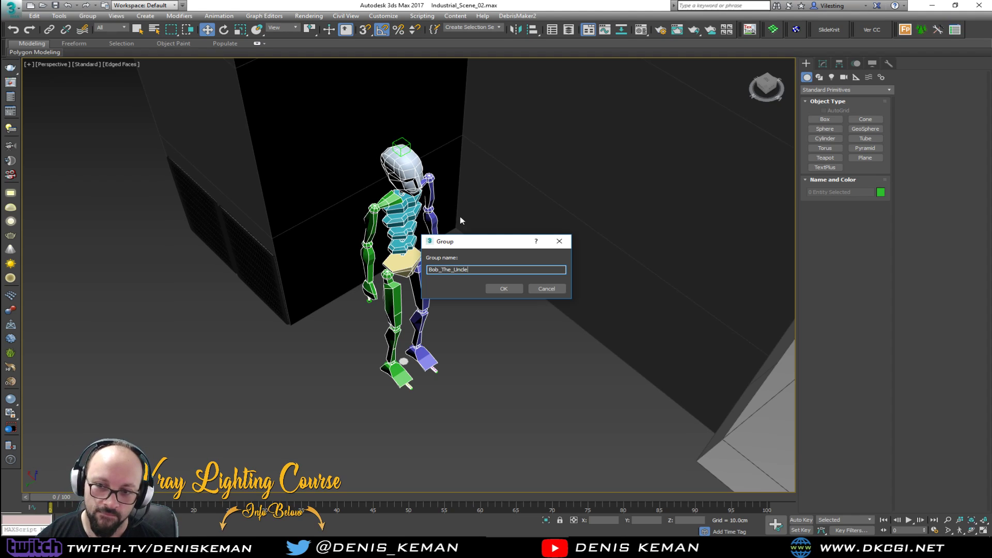
type("Uncle_Bob")
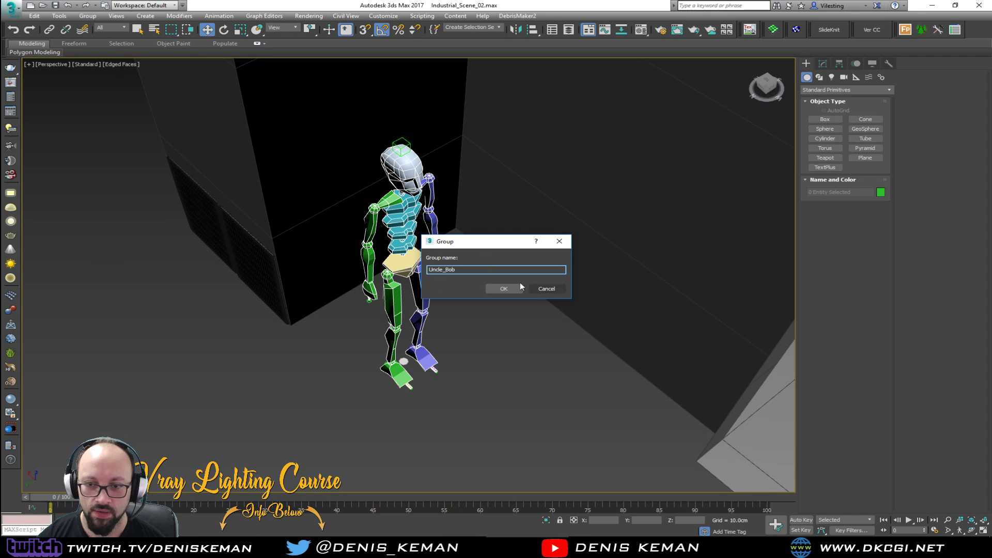
left_click(500, 290)
left_click(450, 337)
left_click(549, 359)
key("z")
middle_click_drag(433, 401, 476, 373, "alt")
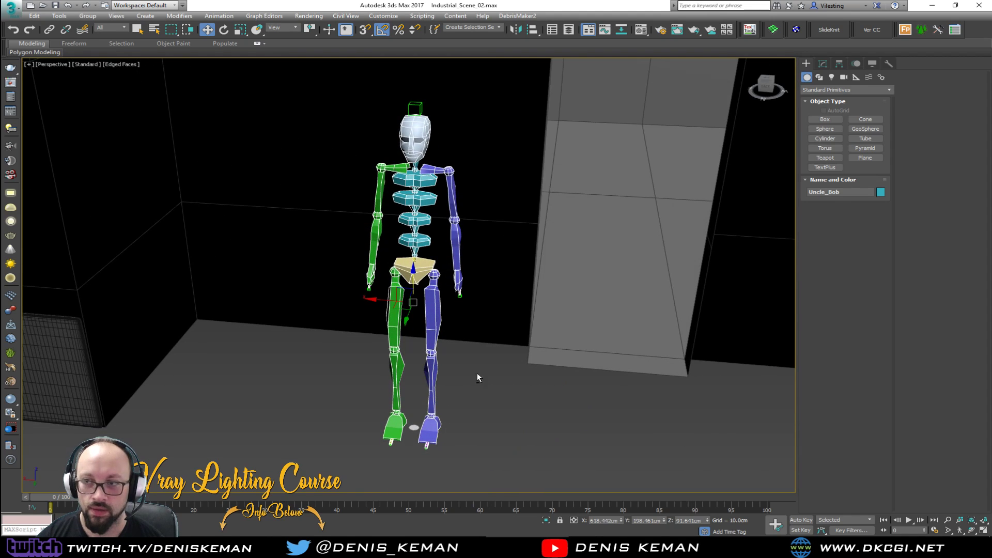
Create a new layer named Uncle_Bob containing the selected figure group
left_click(822, 63)
left_click(570, 29)
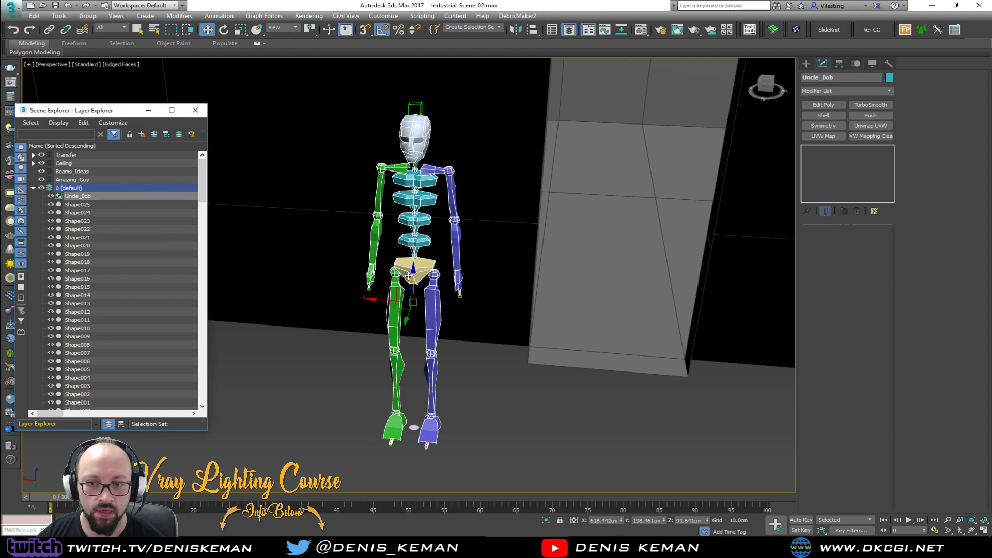
left_click(142, 134)
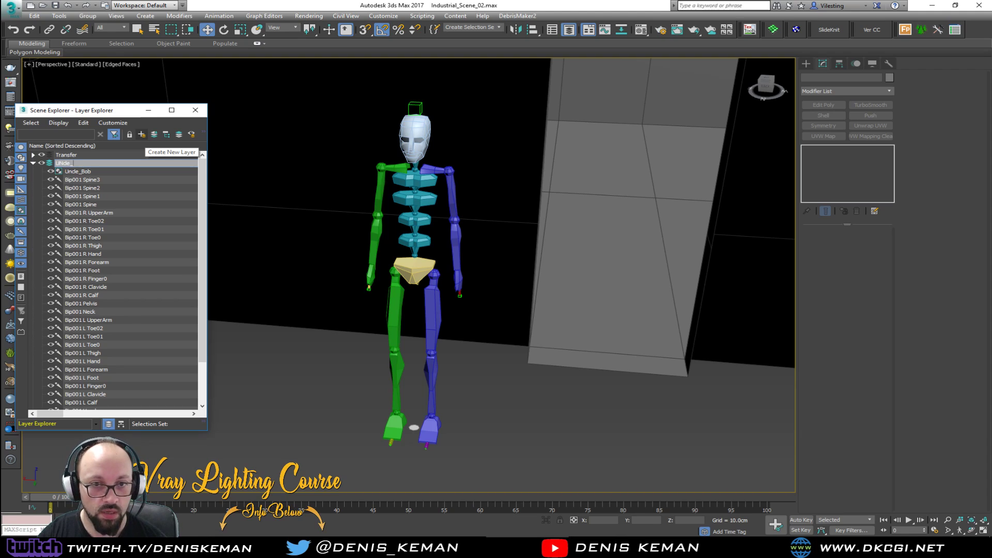
type("Uncl")
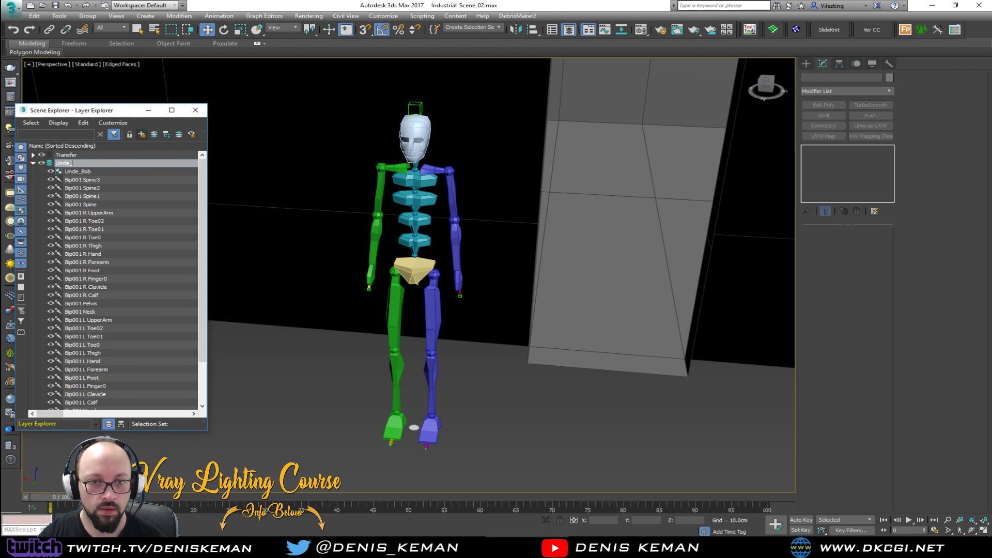
key("Return")
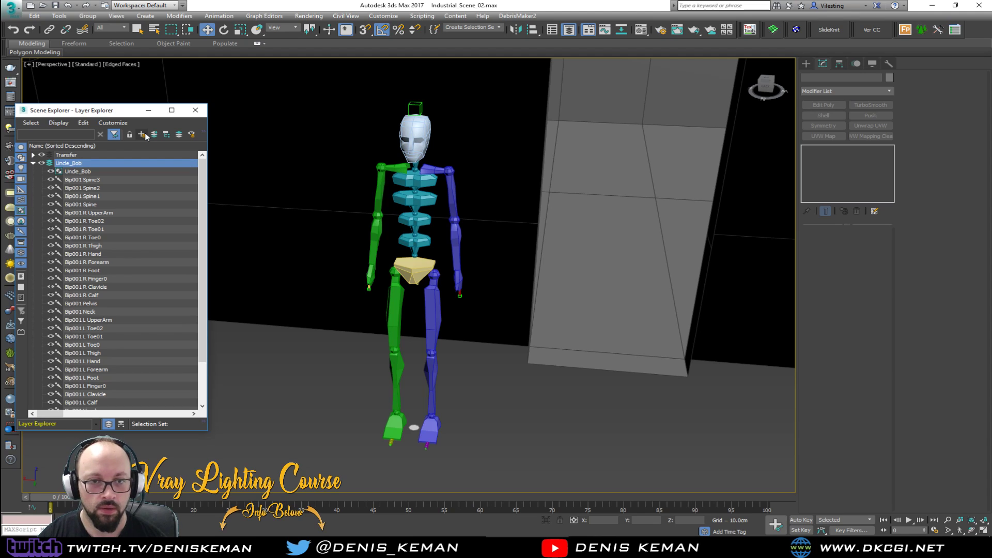
Collapse the Uncle_Bob layer, toggle its visibility off and on, and close the layer explorer
left_click(34, 163)
left_click(42, 163)
left_click(42, 164)
left_click(504, 393)
left_click(196, 111)
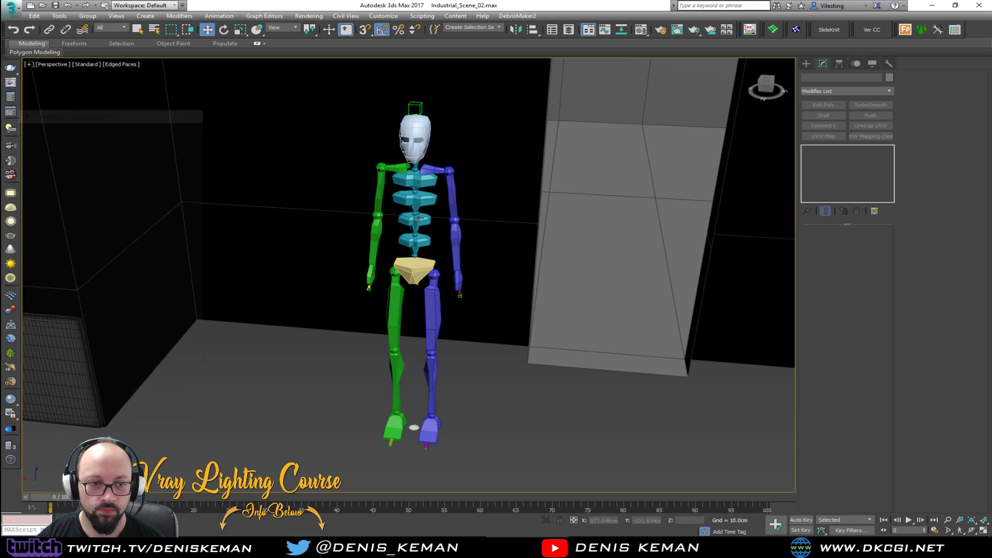
middle_click_drag(402, 248, 248, 303)
scroll(248, 303, "down", 6)
middle_click_drag(274, 232, 444, 274, "alt")
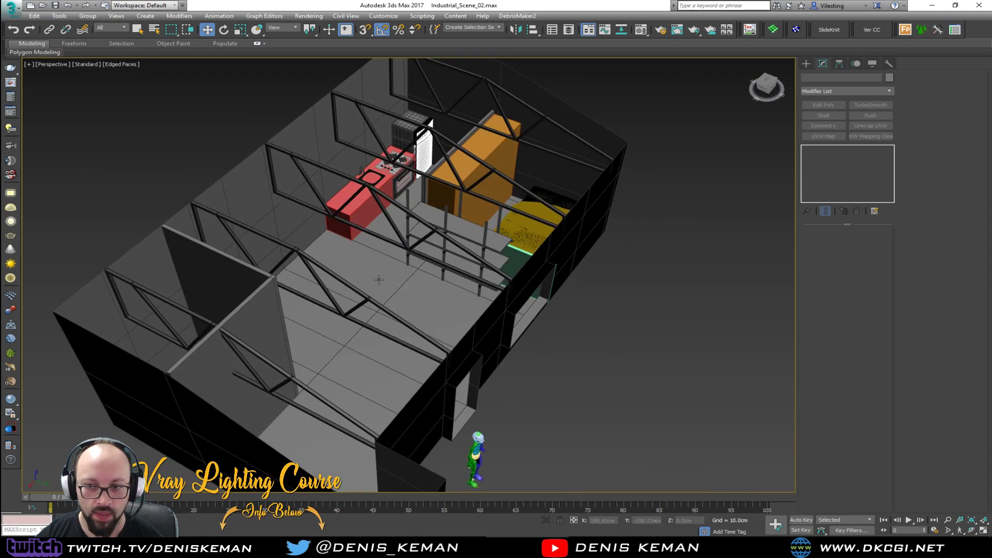
Select the green partition box behind the bed and slide it sideways against the orange cabinet
scroll(526, 304, "up", 6)
left_click(535, 325)
key("z")
middle_click_drag(535, 325, 397, 277, "alt")
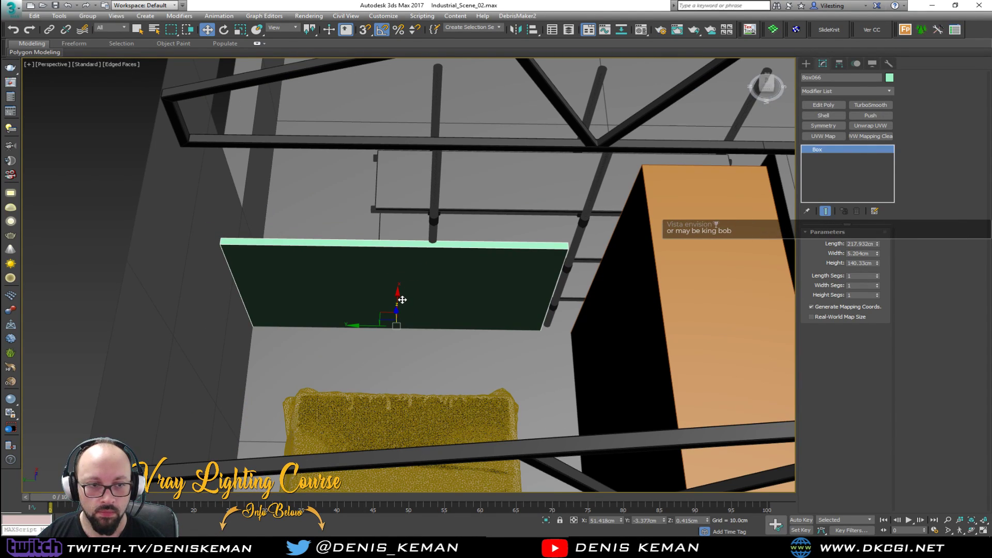
left_click_drag(367, 326, 397, 329)
Add an Edit Poly modifier to the partition box and move its free-end vertices inward to shorten it
middle_click_drag(397, 329, 264, 258, "alt")
left_click(830, 105)
key("1")
left_click_drag(231, 187, 321, 364)
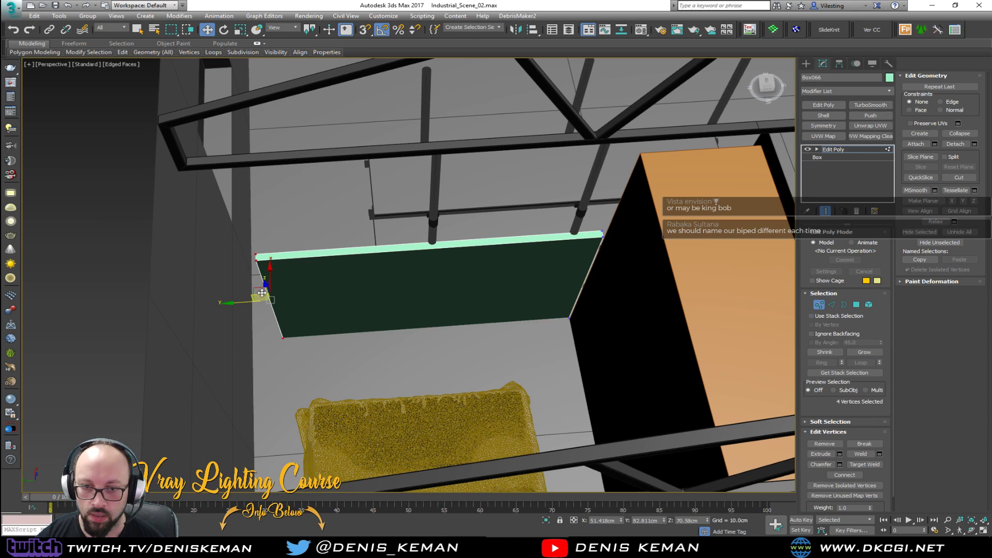
left_click_drag(258, 303, 358, 299)
Raise the partition's top polygon up to the roof truss with snapping
middle_click_drag(357, 299, 451, 272, "alt")
middle_click_drag(387, 188, 369, 333)
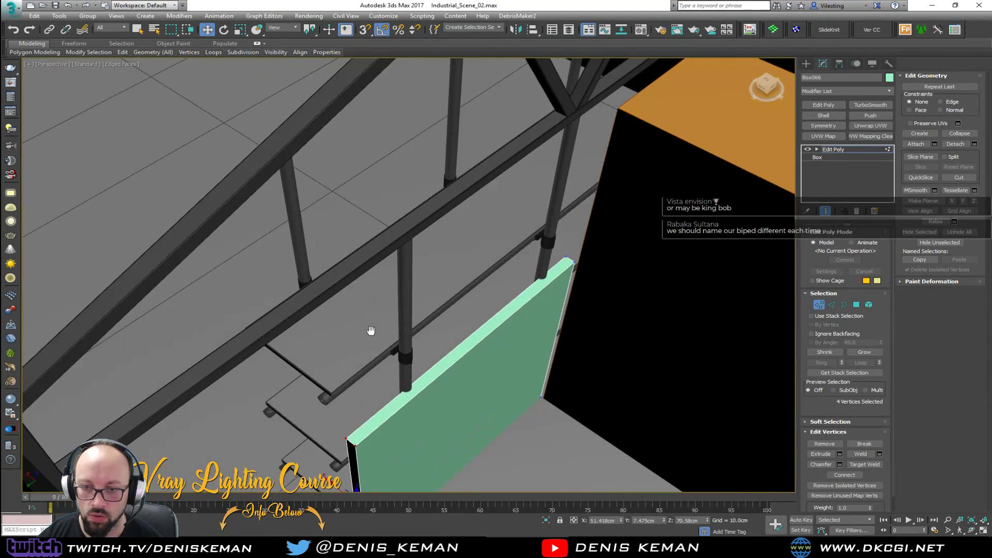
scroll(365, 328, "up", 2)
key("4")
left_click(485, 345)
left_click_drag(485, 329, 602, 113)
key("s")
middle_click_drag(602, 113, 557, 179, "alt")
left_click(856, 306)
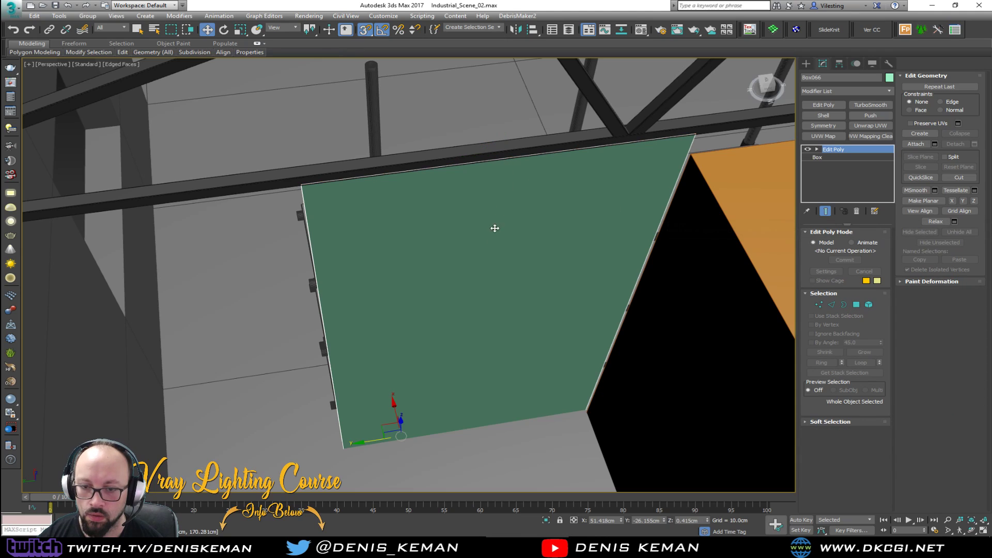
Select the partition's top vertices and snap their height to the lower beam of the roof truss
middle_click_drag(505, 281, 365, 429, "alt")
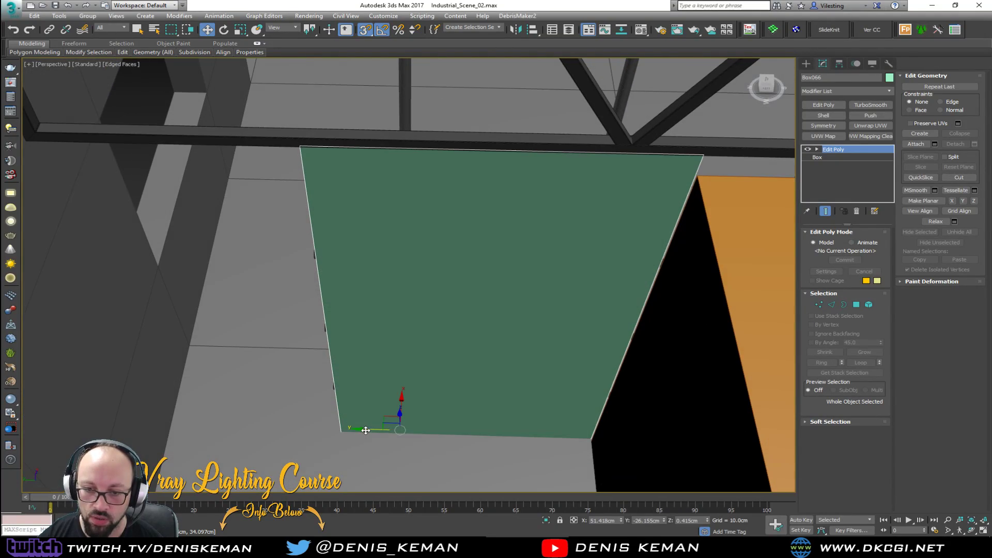
middle_click_drag(385, 397, 81, 378, "alt")
middle_click_drag(424, 360, 498, 336, "alt")
key("1")
key("F3")
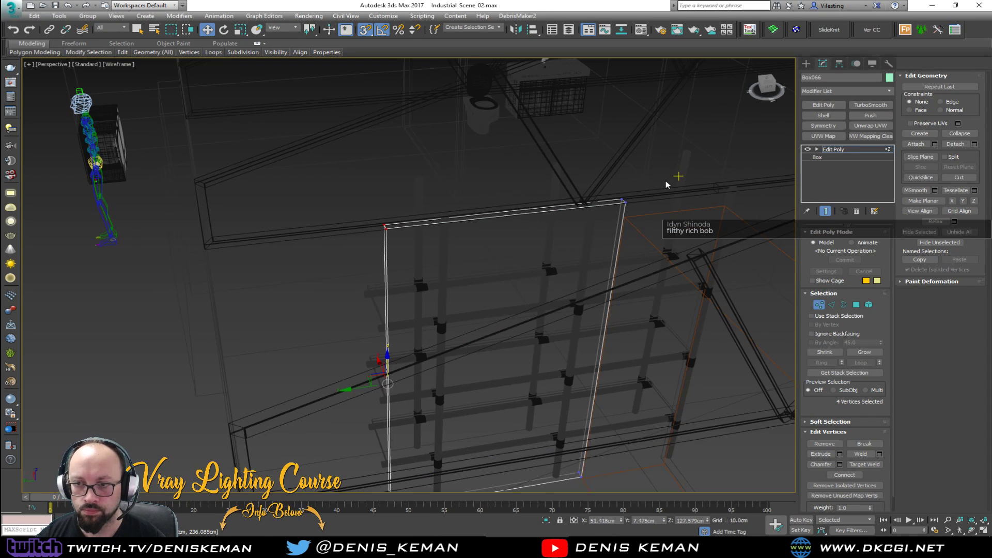
left_click_drag(323, 262, 321, 263)
middle_click_drag(296, 277, 268, 279, "alt")
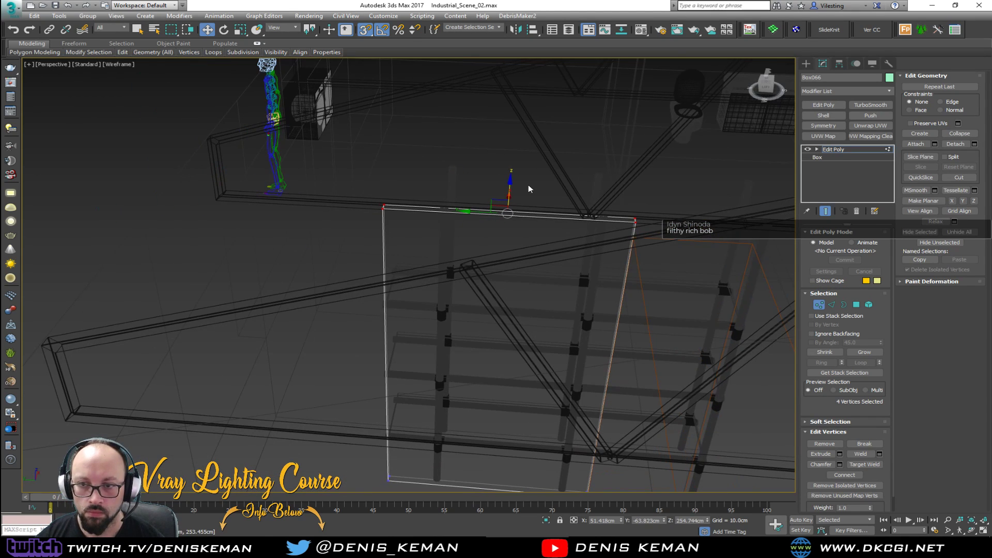
left_click_drag(508, 185, 257, 211)
key("F3")
middle_click_drag(448, 209, 469, 332, "alt")
key("1")
scroll(490, 301, "up", 2)
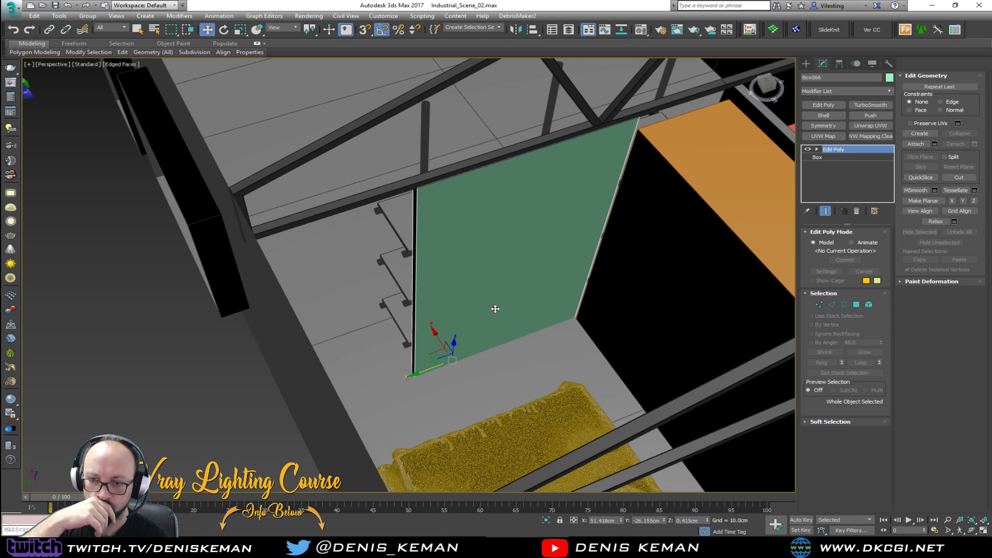
Copy the partition slightly toward the bed and snap the copy's free-end vertices out to the end of the truss
middle_click_drag(526, 238, 529, 249, "alt")
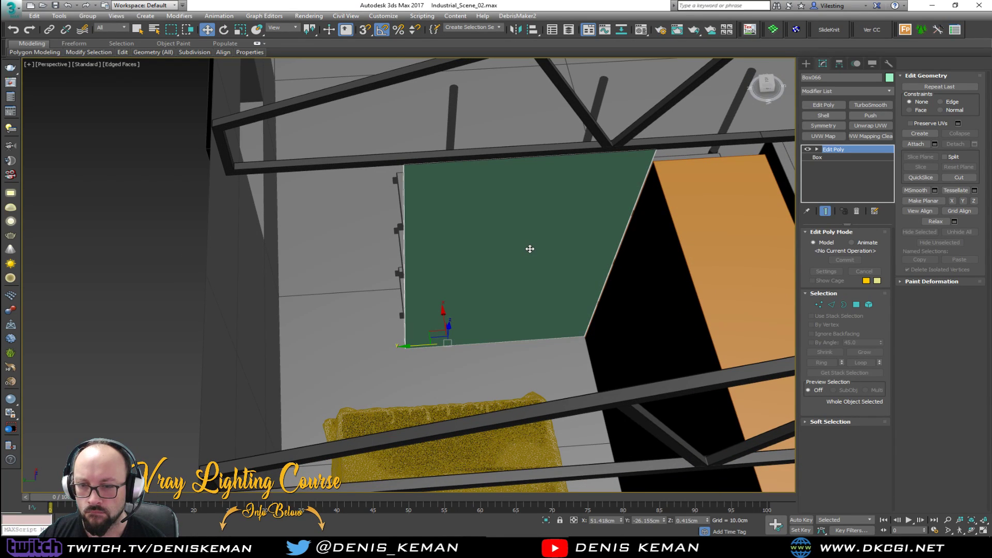
left_click_drag(442, 310, 444, 323, "shift")
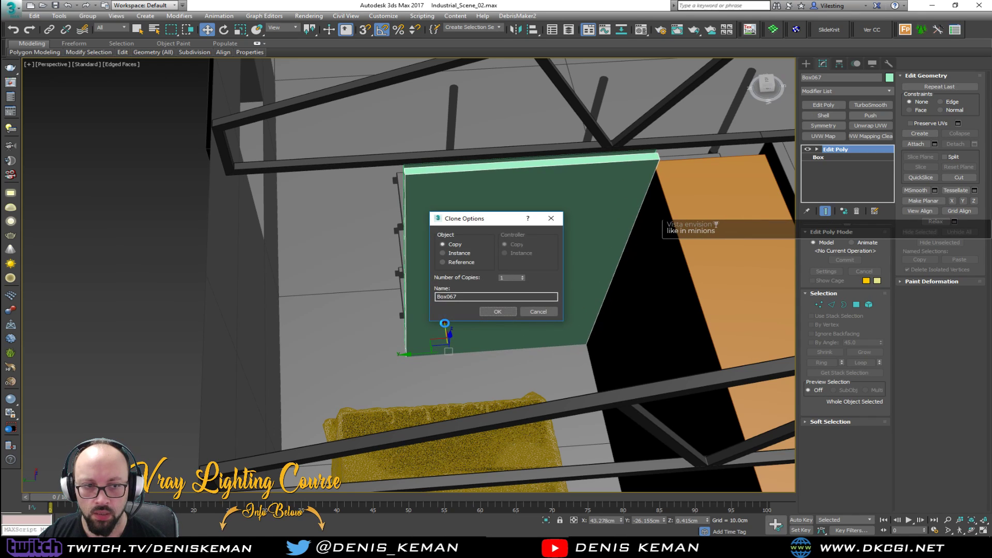
left_click(495, 313)
key("1")
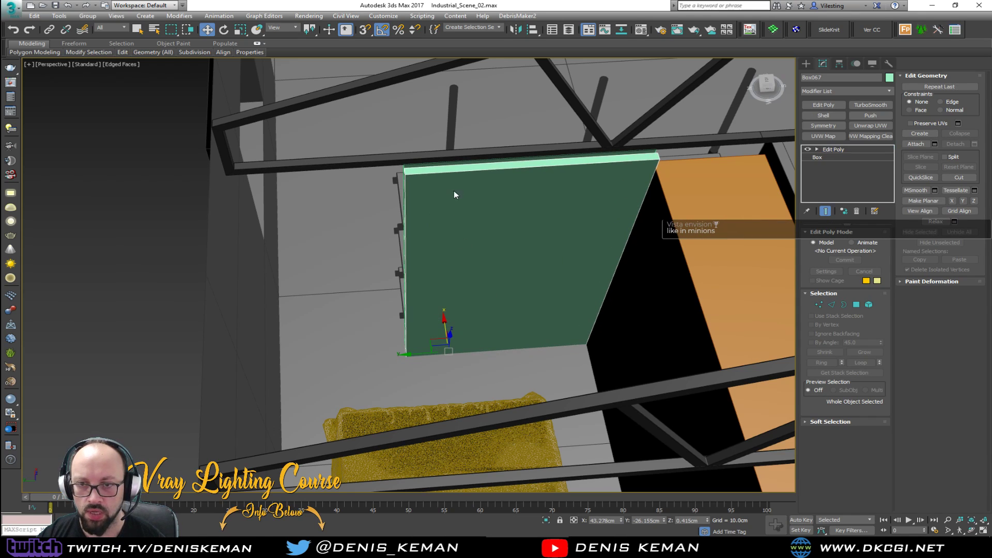
left_click_drag(469, 123, 331, 400)
left_click_drag(374, 280, 227, 171)
key("s")
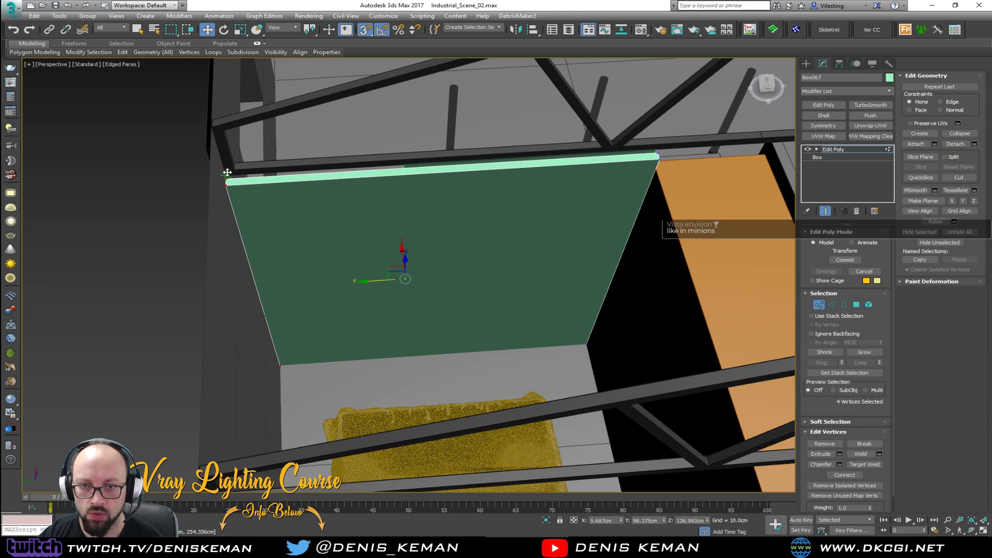
Connect the partition copy's long edges with 1 segment to divide it into two halves
key("2")
double_click(469, 353)
left_click(974, 130)
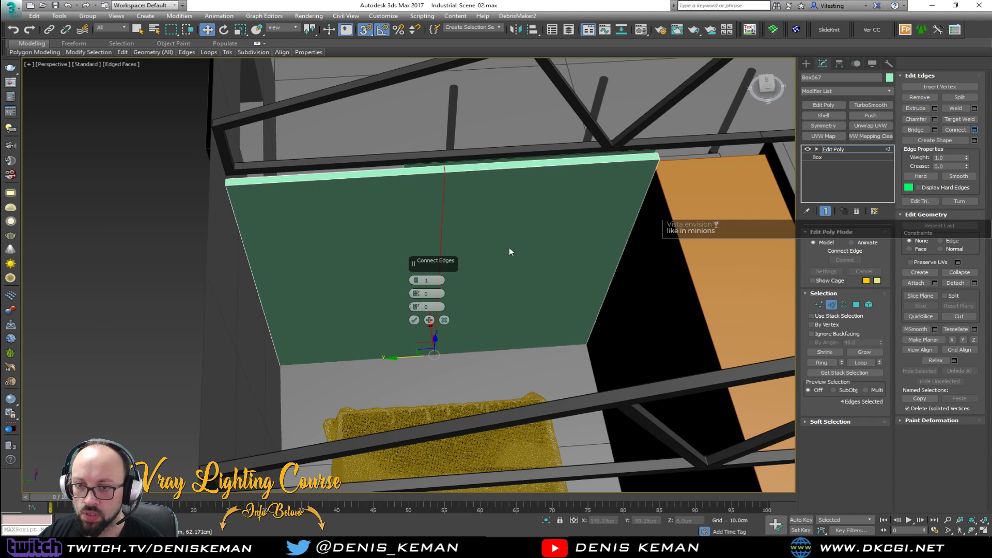
left_click(414, 320)
middle_click_drag(412, 319, 494, 317, "alt")
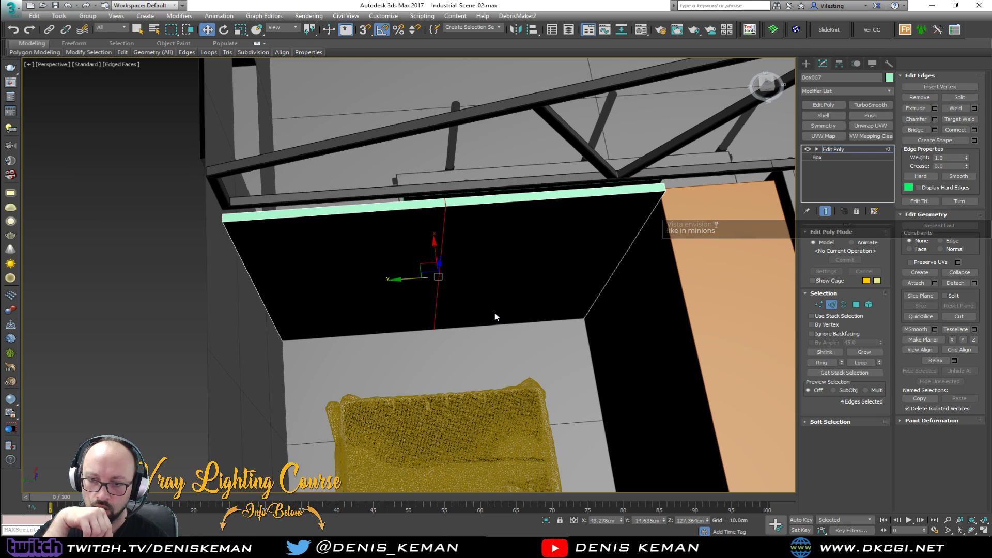
Detach the front polygon of the partition copy's outer half as a clone named Object122
key("4")
left_click(402, 274)
key("s")
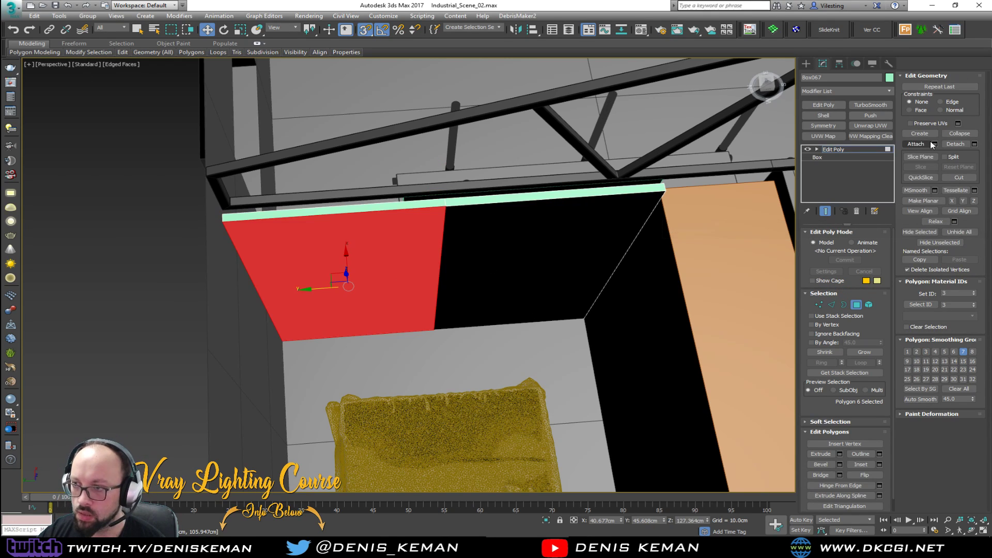
left_click(975, 144)
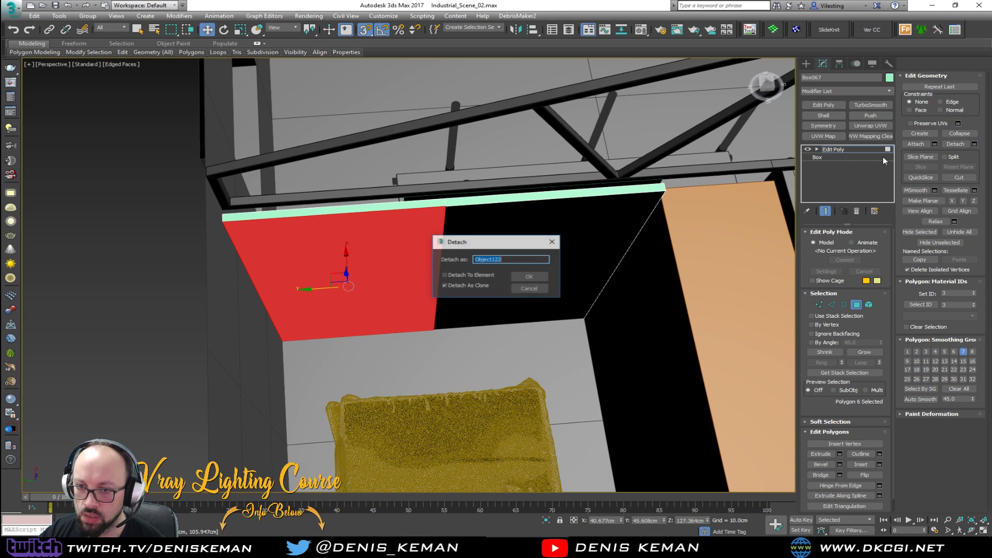
left_click(527, 279)
Delete the divided partition copy and the original partition box, then select the detached Object122 panel
left_click(856, 304)
key("Delete")
left_click(405, 269)
middle_click_drag(408, 267, 481, 284, "alt")
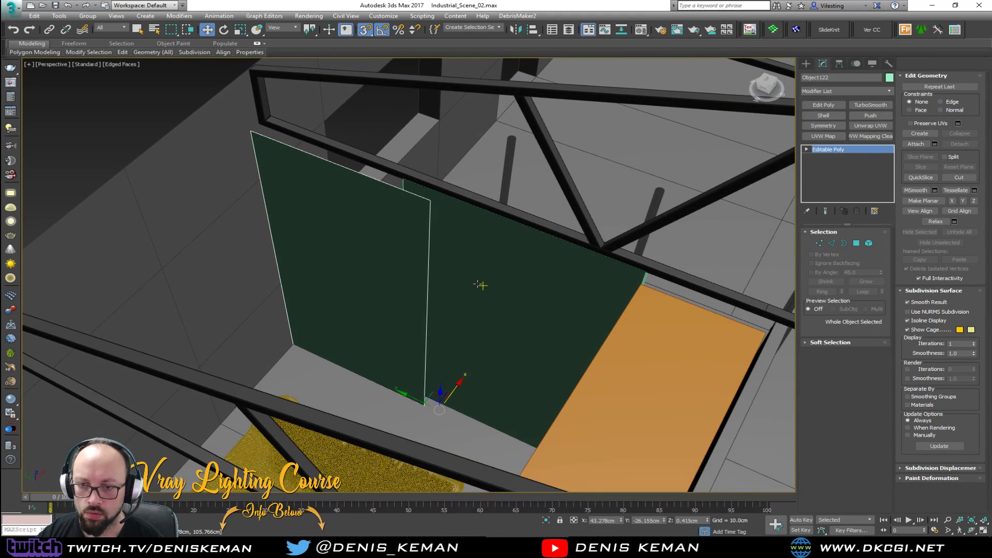
left_click(481, 284)
left_click(408, 297)
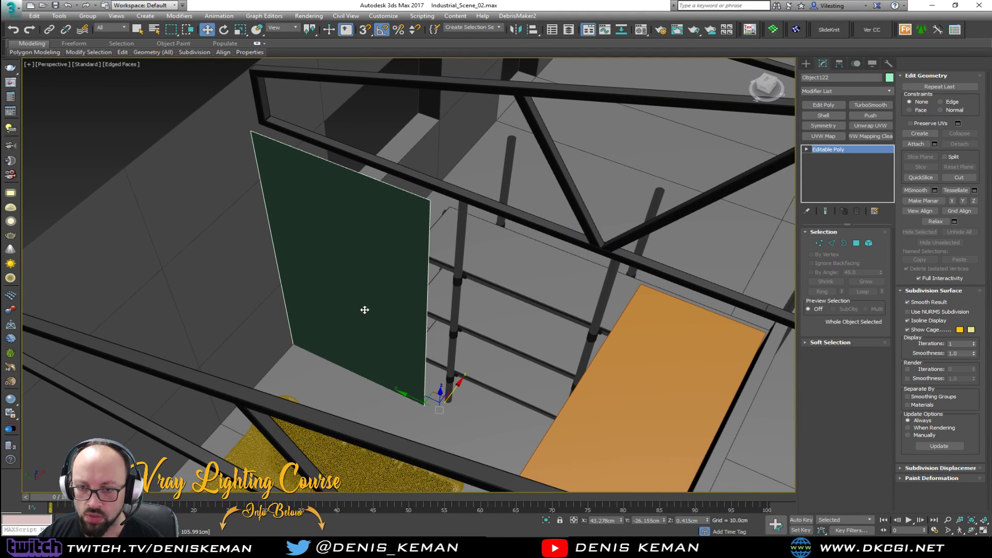
Slide the detached panel along the truss to the orange cabinet and shift it closer beneath the truss
left_click_drag(421, 397, 575, 443)
middle_click_drag(575, 444, 584, 345)
mouse_move(460, 272)
left_mouse_down()
mouse_move(443, 261)
mouse_move(455, 264)
left_mouse_up()
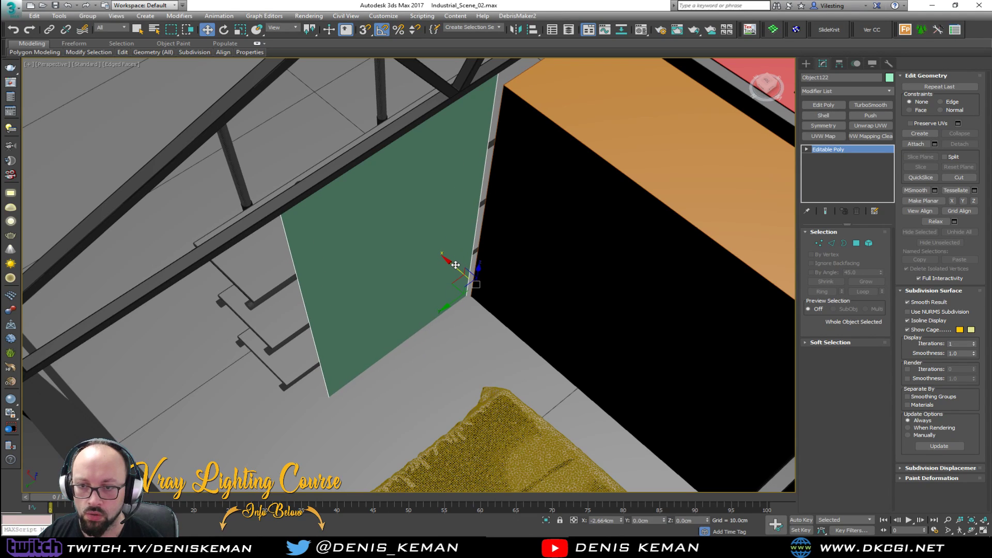
middle_click_drag(456, 264, 407, 270, "alt")
scroll(409, 274, "up", 4)
middle_click_drag(421, 319, 433, 399, "alt")
scroll(457, 181, "up", 3)
middle_click_drag(458, 181, 437, 287, "alt")
scroll(468, 205, "down", 3)
scroll(469, 204, "down", 5)
Isolate the panel together with the roof truss and adjust the panel's depth position under the truss
left_click(399, 209, "ctrl")
key("alt+q")
left_click(376, 237)
middle_click_drag(414, 237, 356, 224, "alt")
scroll(357, 223, "up", 2)
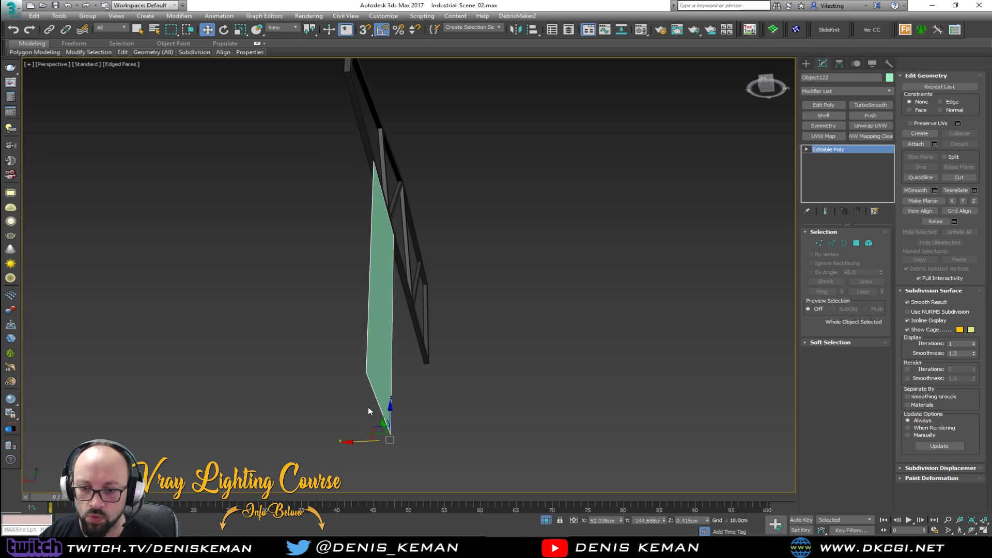
left_click_drag(361, 440, 355, 444)
Add a Shell modifier to the panel with an inner amount of 0 cm and an outer amount of 2 cm
key("alt+w")
key("alt+w")
scroll(380, 269, "up", 2)
left_click(832, 115)
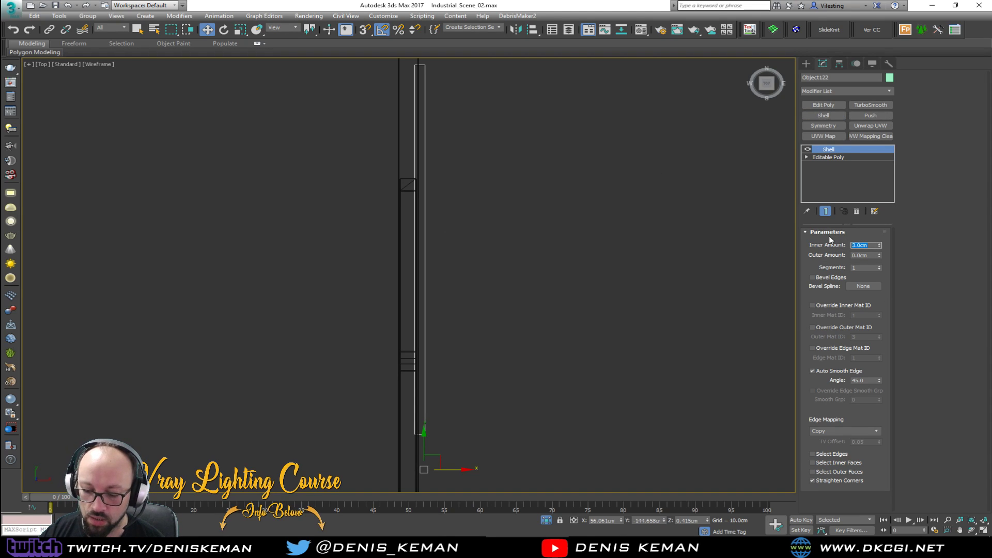
type("2")
key("Return")
type("2")
key("Return")
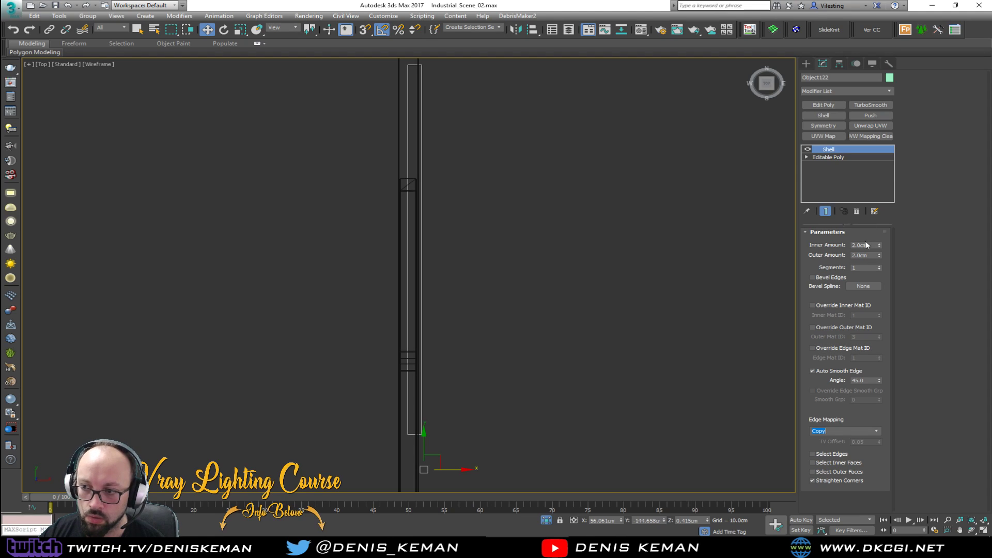
type("0")
key("Return")
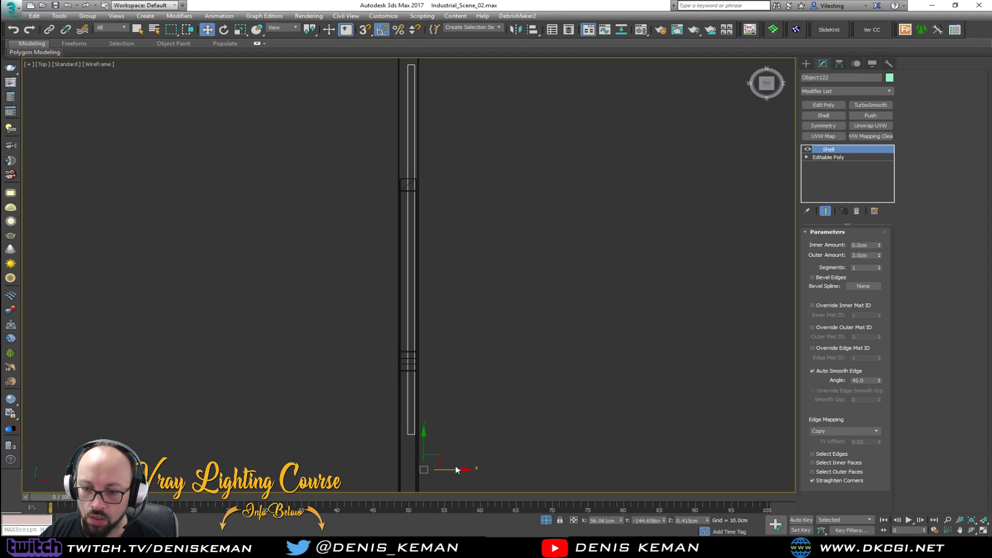
Copy the shelled panel about 2.7 cm beside itself and center both panels within the truss width in the top view
left_click_drag(454, 469, 445, 475, "shift")
left_click(491, 312)
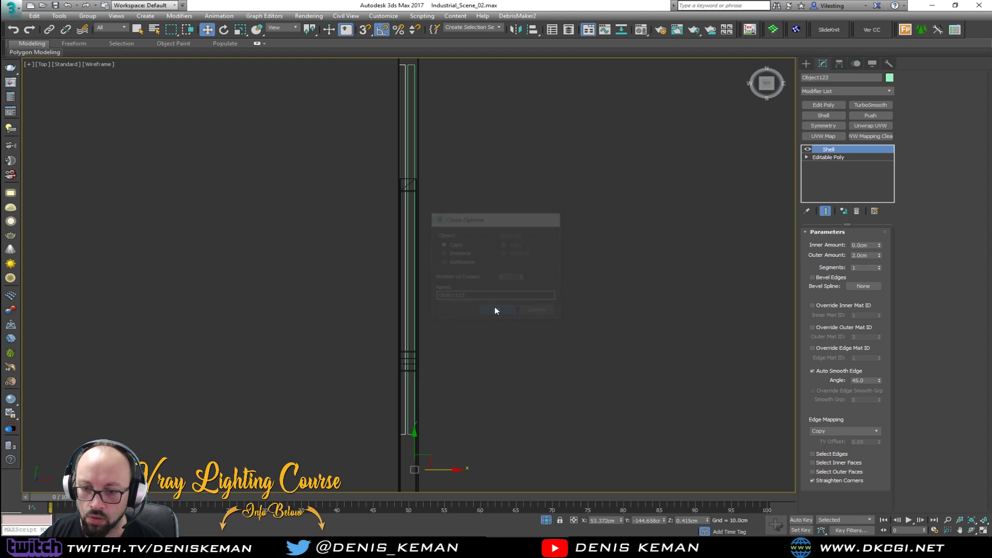
scroll(408, 434, "up", 4)
left_click(408, 435, "ctrl")
scroll(411, 436, "down", 3)
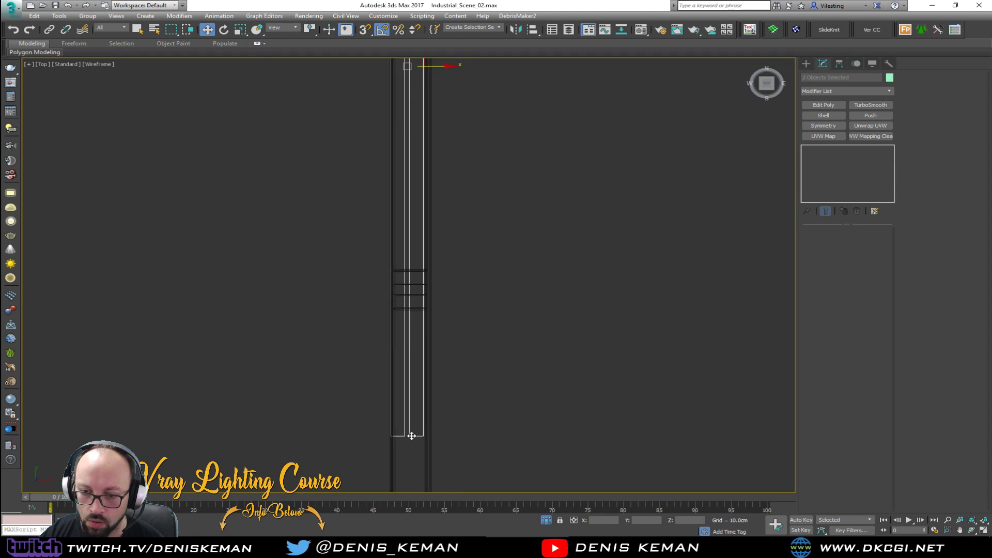
scroll(445, 172, "up", 4)
left_click_drag(392, 185, 396, 186)
Slide the second panel about 115 cm along the truss in the perspective view, placing it beside the first
key("alt+w")
key("alt+w")
middle_click_drag(600, 367, 391, 304, "alt")
left_click(391, 304)
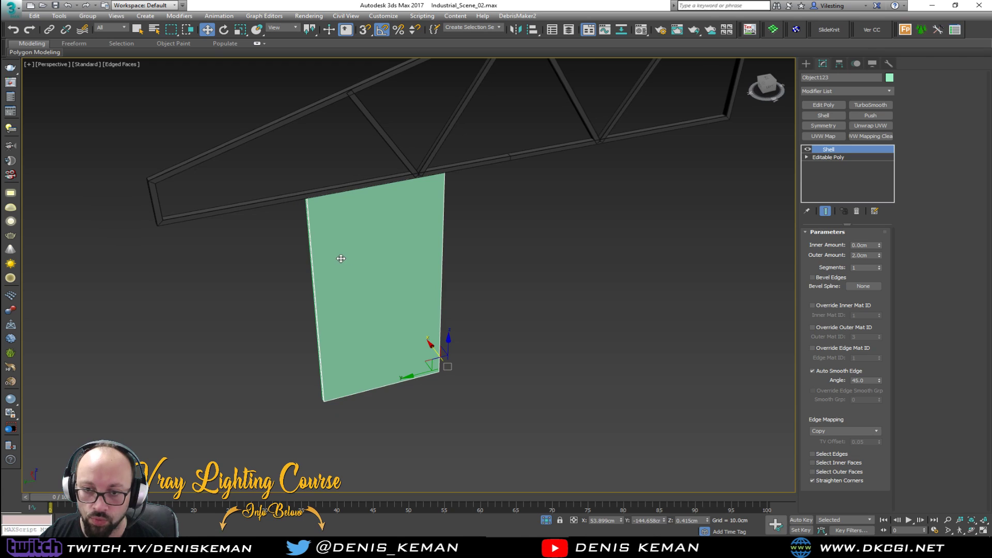
scroll(482, 204, "up", 5)
scroll(496, 247, "down", 3)
left_click_drag(569, 375, 420, 406, "shift")
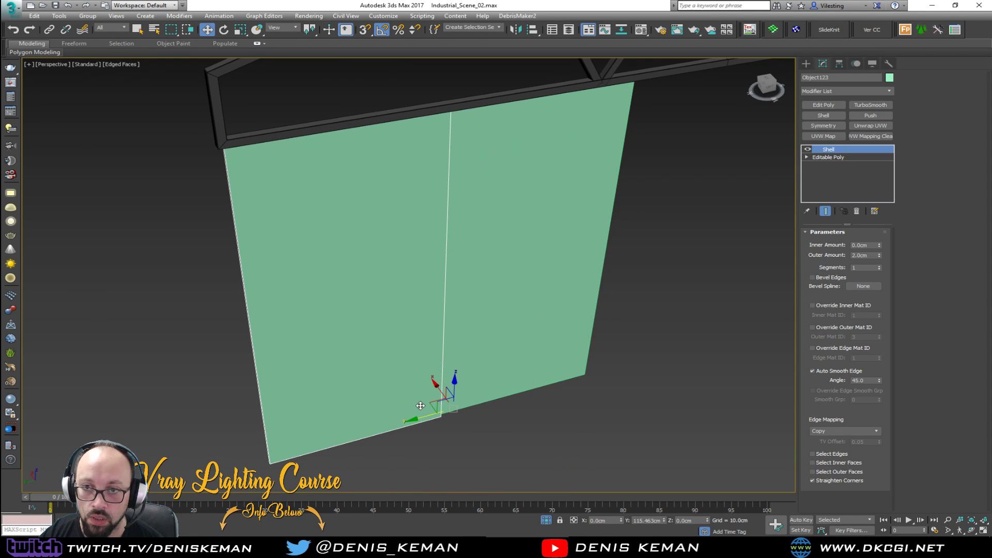
middle_click_drag(420, 406, 423, 371, "alt")
End the isolation and bring the partition panels into view within the full loft scene
right_click(445, 283)
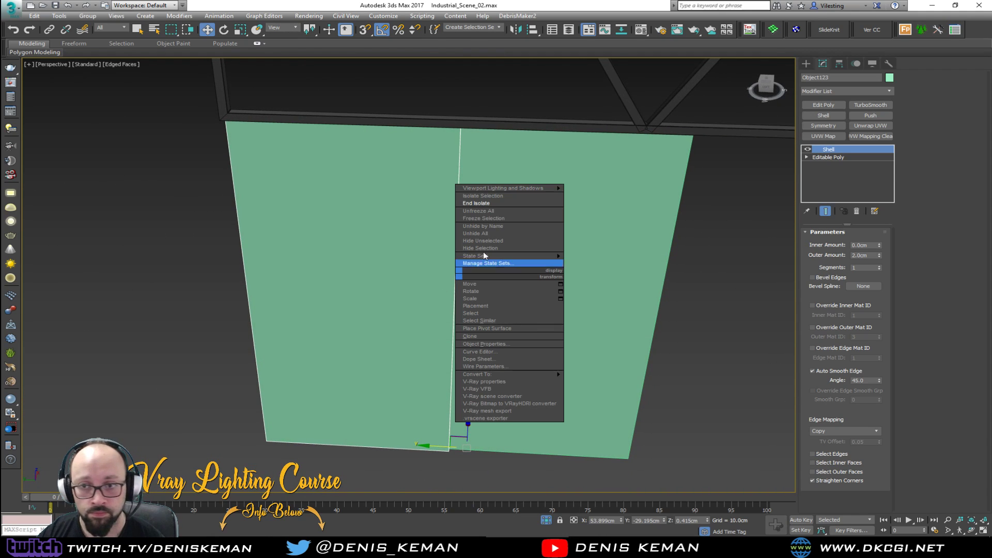
left_click(501, 209)
middle_click_drag(509, 253, 450, 262, "alt")
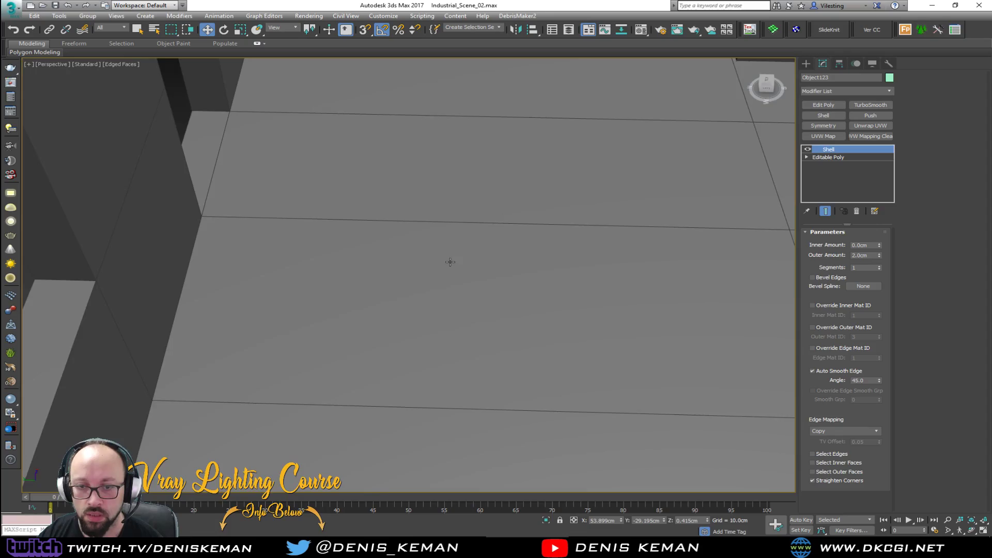
scroll(451, 263, "down", 4)
middle_click_drag(469, 294, 275, 291, "alt")
scroll(339, 215, "down", 4)
middle_click_drag(339, 215, 394, 285)
scroll(404, 302, "up", 2)
Examine how the two sliding panels fit between the truss, the pipe shelf and the orange cabinet
left_click(376, 285)
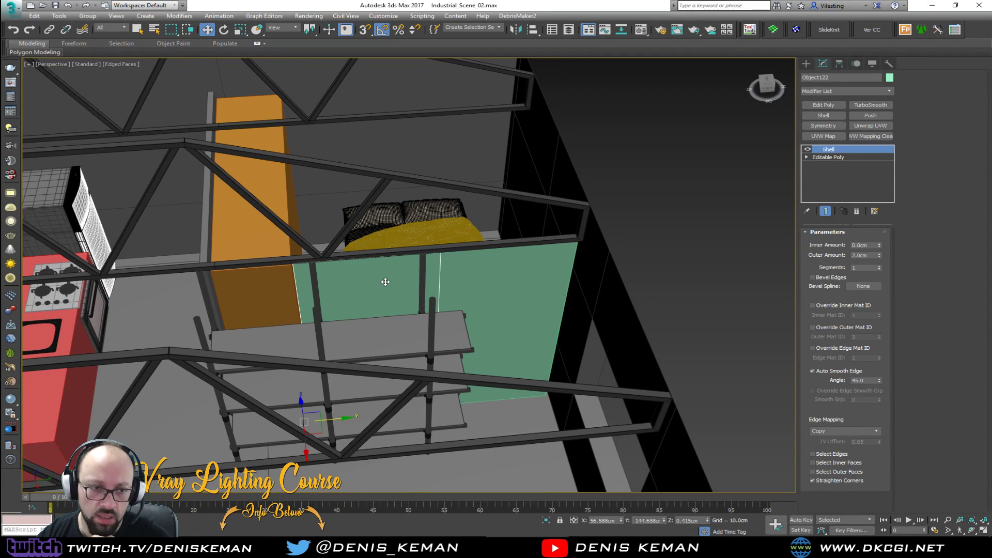
scroll(386, 282, "up", 5)
scroll(417, 309, "down", 4)
middle_click_drag(434, 308, 223, 319, "alt")
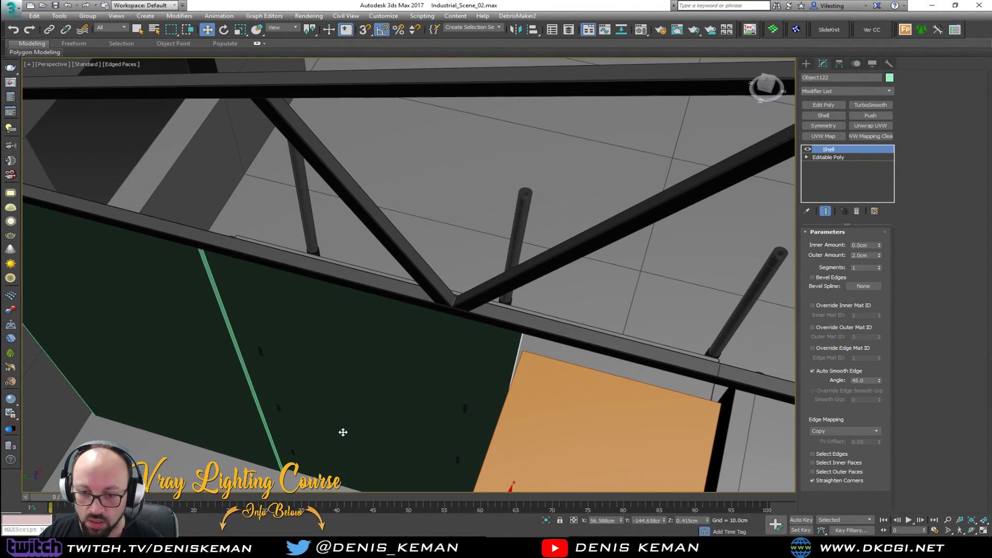
middle_click_drag(343, 432, 449, 381, "alt")
middle_click_drag(342, 332, 458, 285, "alt")
key("F4")
key("F4")
Select all parts of the pipe shelf, excluding the truss, walls and panels, and group them under the name Shelves
left_click(585, 357)
middle_click_drag(439, 236, 569, 295, "alt")
key("F3")
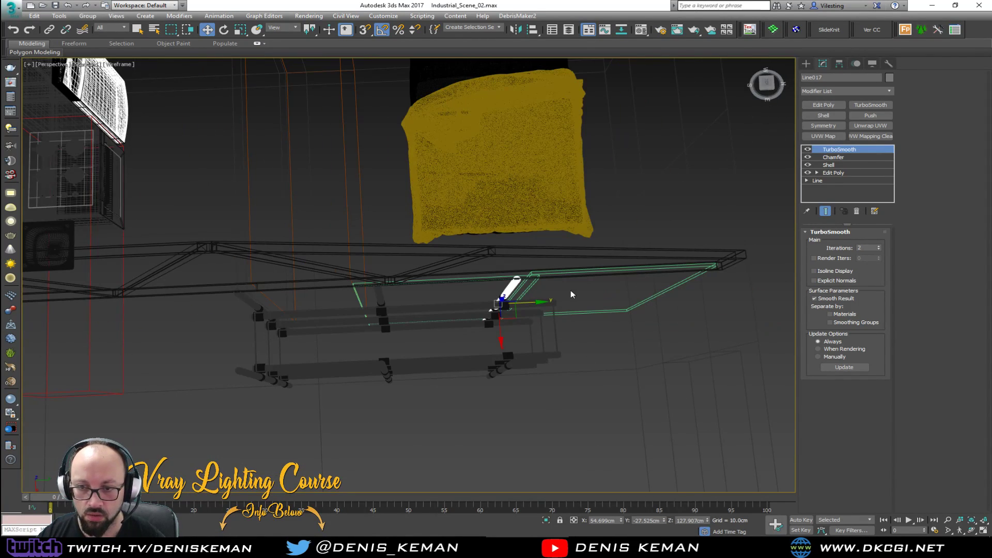
left_click_drag(267, 395, 236, 408)
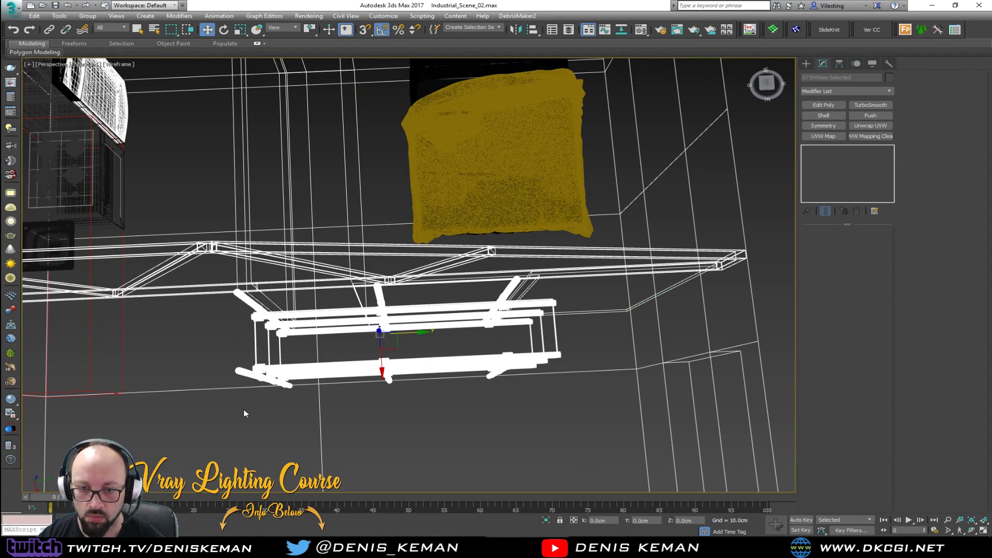
left_click_drag(636, 251, 628, 208, "alt")
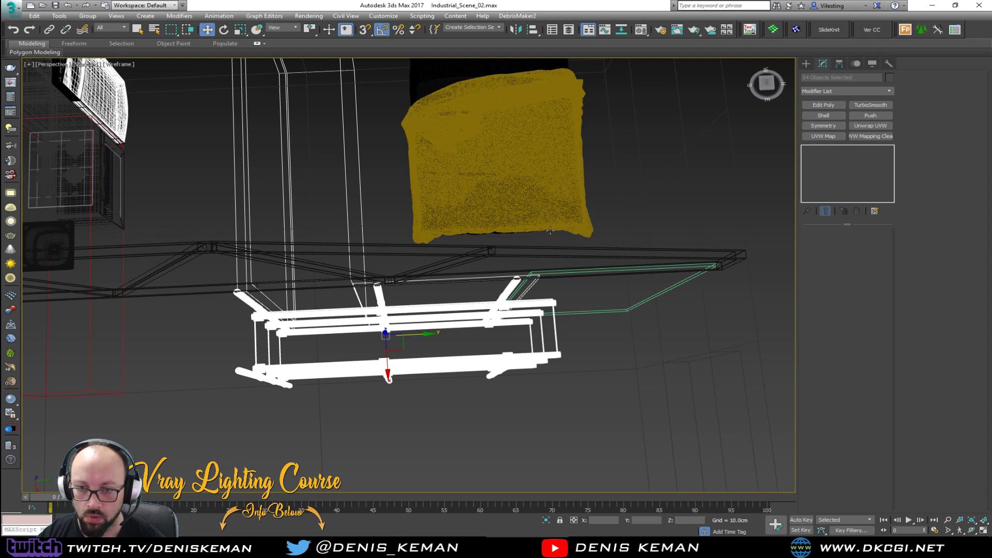
middle_click_drag(550, 230, 161, 207, "alt")
left_click(428, 240, "alt")
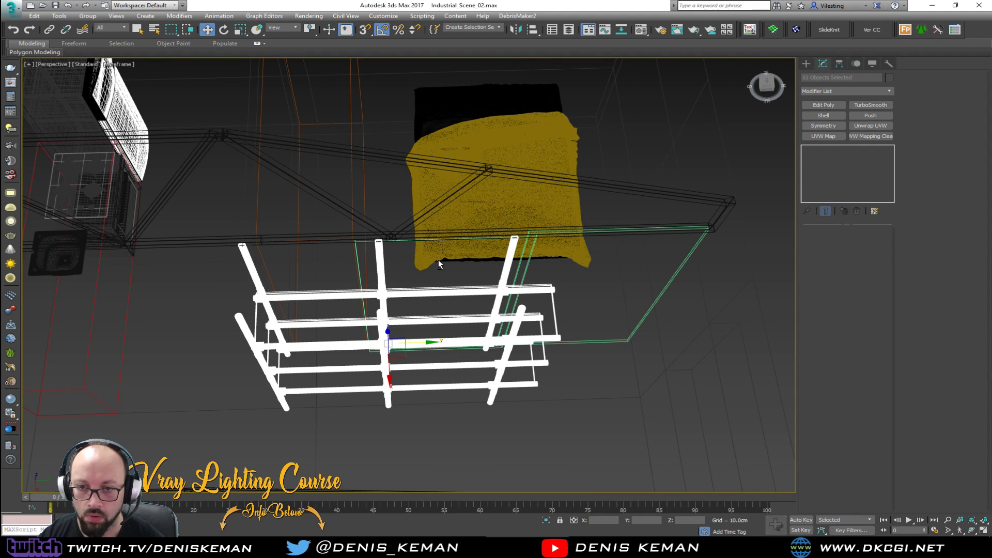
middle_click_drag(355, 238, 414, 364, "alt")
key("F3")
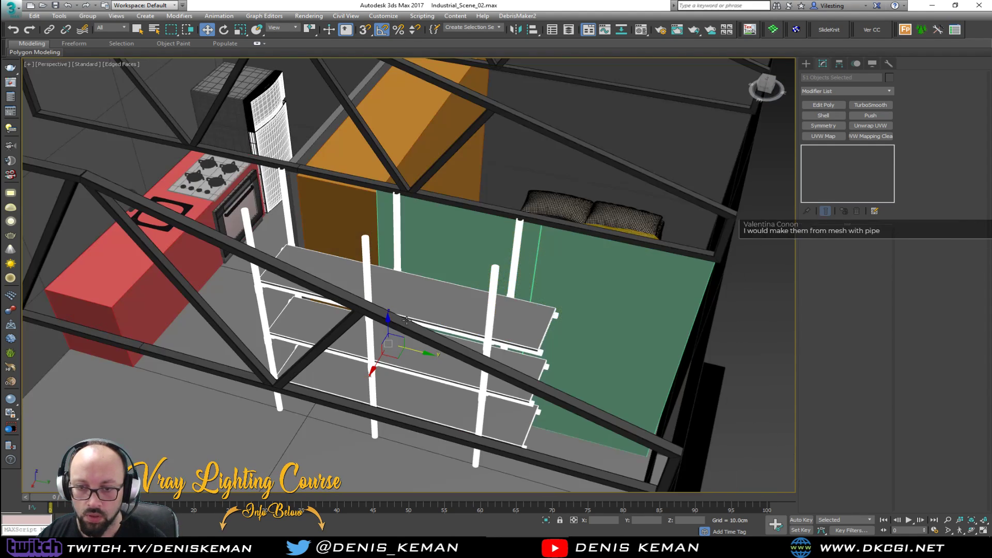
left_click_drag(414, 365, 396, 360)
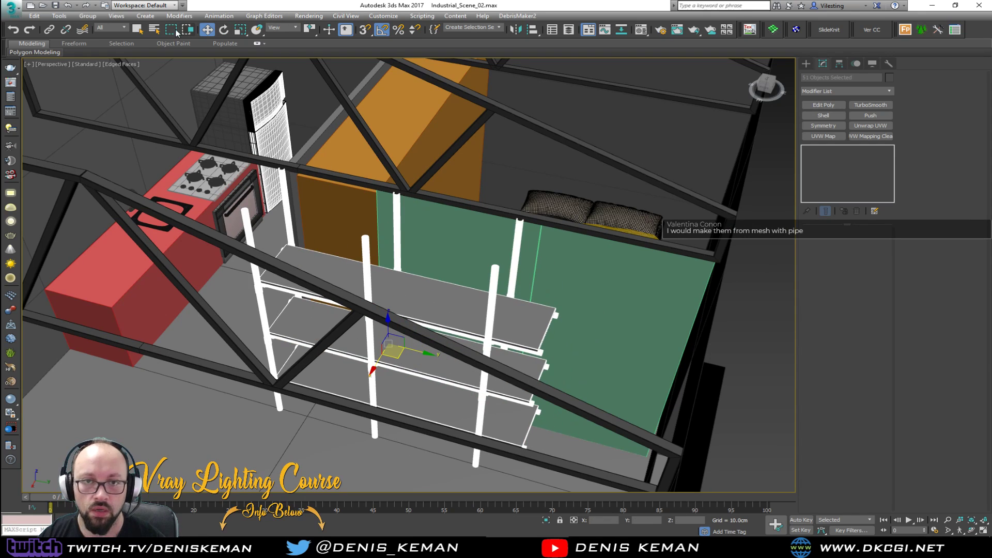
left_click(88, 16)
left_click(96, 27)
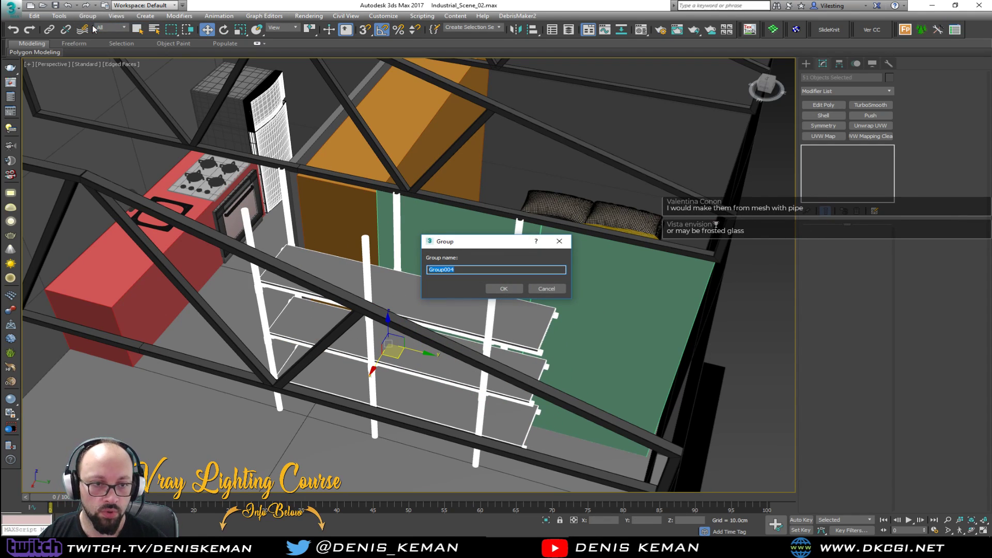
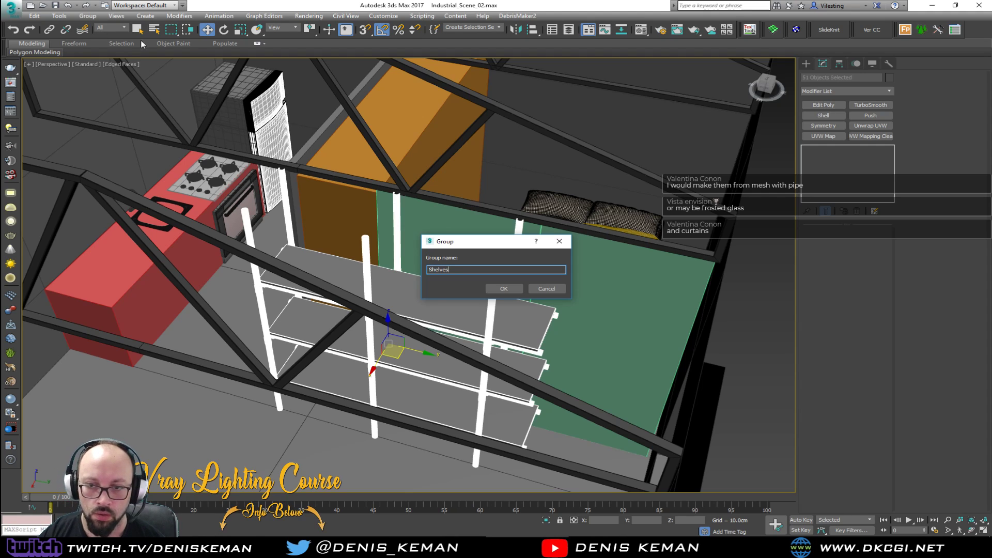
left_click(504, 288)
Unhide all hidden objects in the loft scene
middle_click_drag(509, 292, 407, 300, "alt")
scroll(449, 258, "up", 6)
left_click_drag(369, 294, 345, 286)
middle_click_drag(346, 286, 404, 230)
scroll(445, 258, "down", 5)
right_click(404, 230)
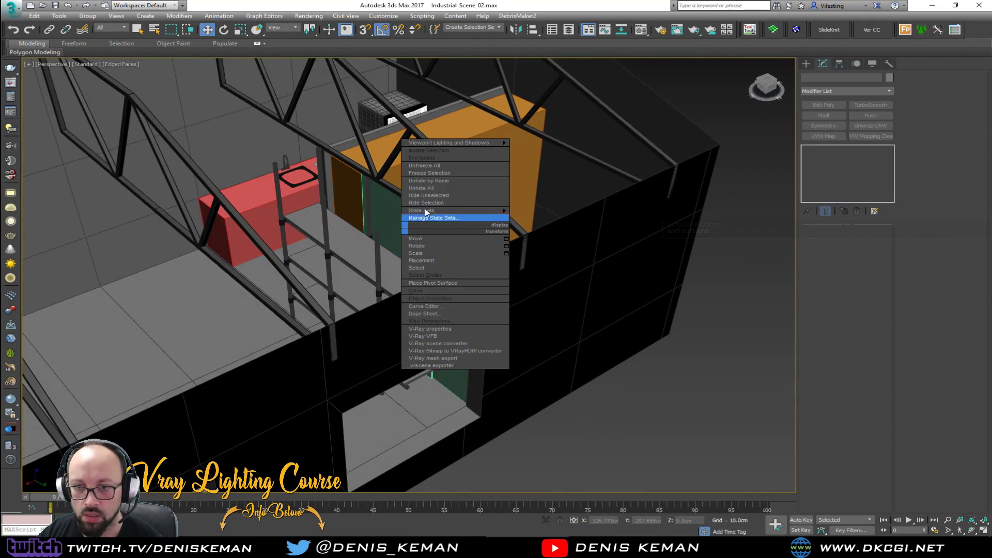
left_click(433, 188)
Delete the old grey compartment shelving unit that overlaps the pipe shelf
scroll(443, 254, "up", 5)
mouse_move(443, 255)
middle_mouse_down("alt")
mouse_move(487, 270)
mouse_move(512, 229)
mouse_move(372, 296)
mouse_move(387, 277)
mouse_move(389, 294)
mouse_move(381, 285)
mouse_move(460, 275)
mouse_move(423, 272)
mouse_move(398, 305)
mouse_move(448, 286)
mouse_move(453, 305)
mouse_move(402, 261)
mouse_move(583, 278)
mouse_move(462, 266)
mouse_move(489, 281)
mouse_move(447, 253)
middle_mouse_up("alt")
key("F4")
scroll(447, 253, "up", 4)
left_click(288, 227)
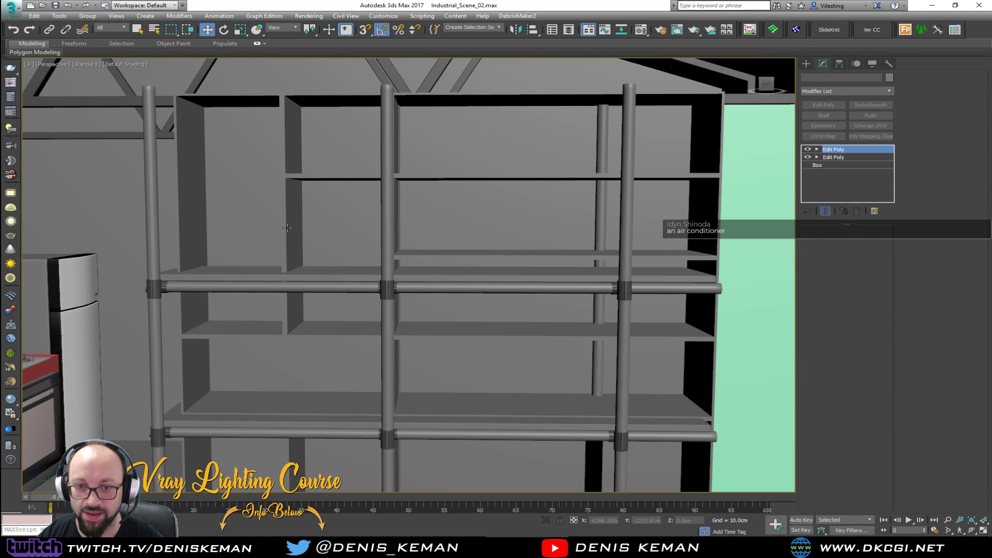
key("Delete")
Remove the old grey partition box beside the orange cabinet, under the truss
middle_click_drag(359, 309, 441, 271)
scroll(341, 225, "down", 3)
scroll(436, 269, "up", 3)
scroll(439, 270, "down", 3)
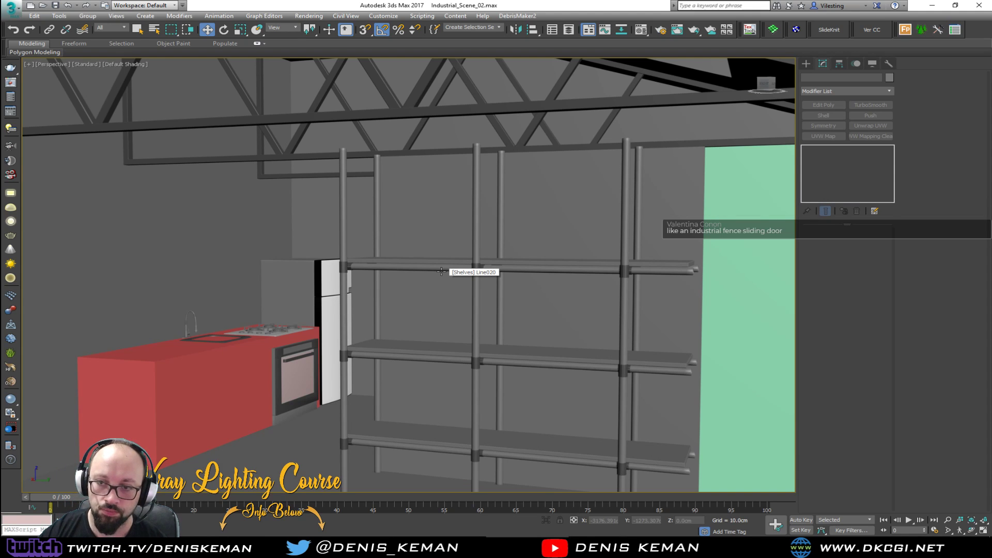
middle_click_drag(639, 279, 544, 319, "alt")
left_click(386, 331)
key("F4")
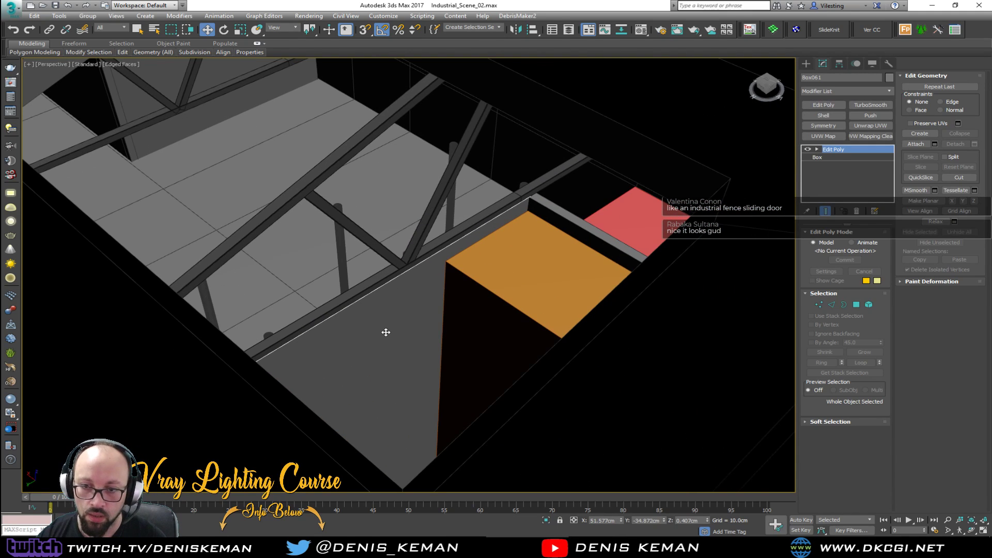
key("ctrl+d")
Select the sliding panel next to the orange cabinet, behind the pipe shelf
middle_click_drag(402, 331, 508, 293, "alt")
scroll(553, 311, "down", 5)
scroll(493, 308, "up", 4)
scroll(491, 306, "up", 1)
scroll(489, 295, "down", 2)
left_click(503, 303)
middle_click_drag(462, 251, 473, 204)
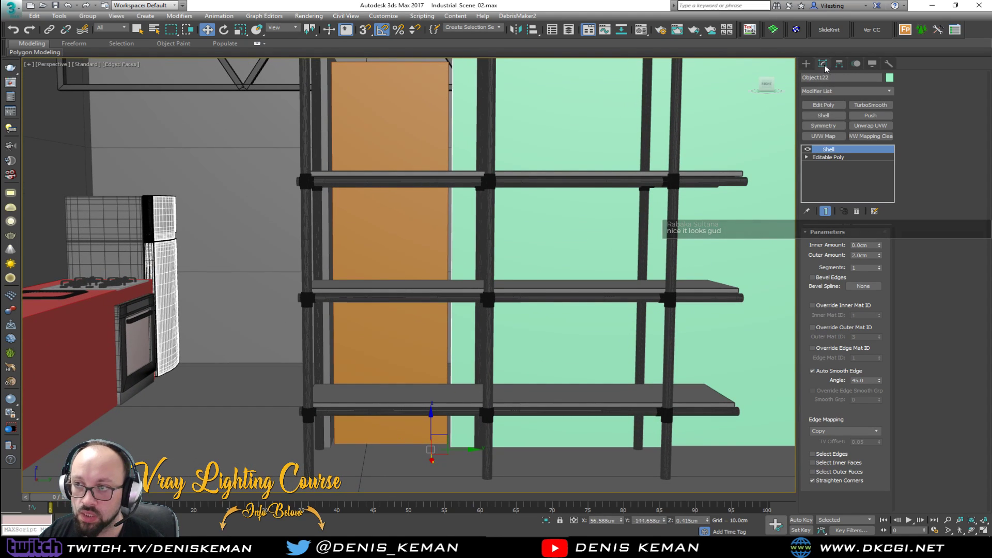
left_click(824, 105)
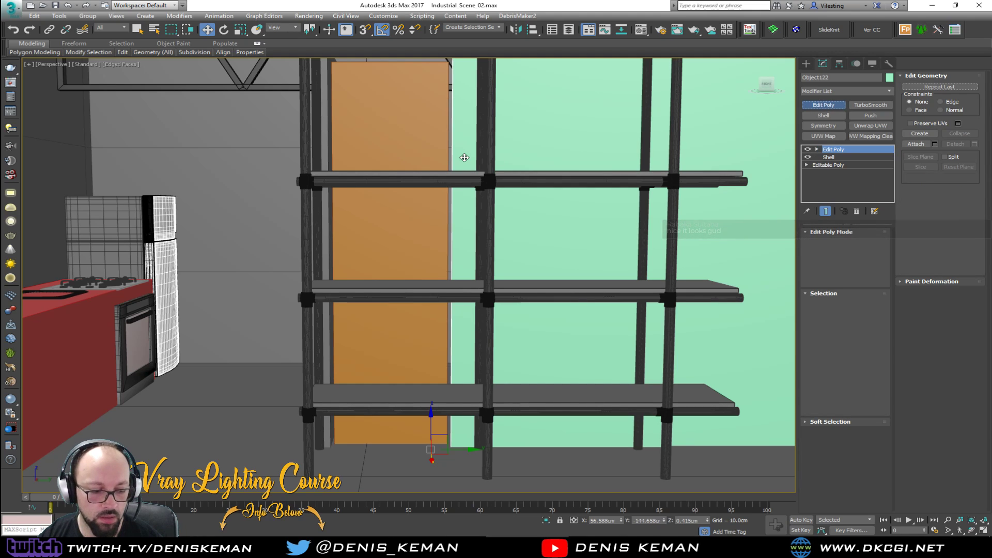
middle_click_drag(463, 158, 463, 189)
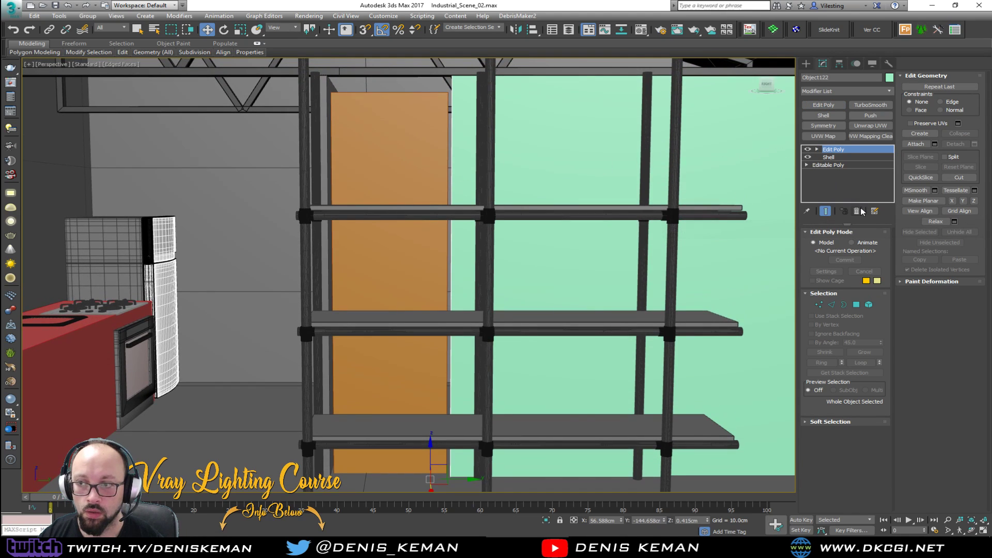
left_click(856, 211)
Widen the panel in its base Editable Poly by moving the cabinet-side edge vertices about 68 cm along Y, across the orange cabinet
left_click(828, 157)
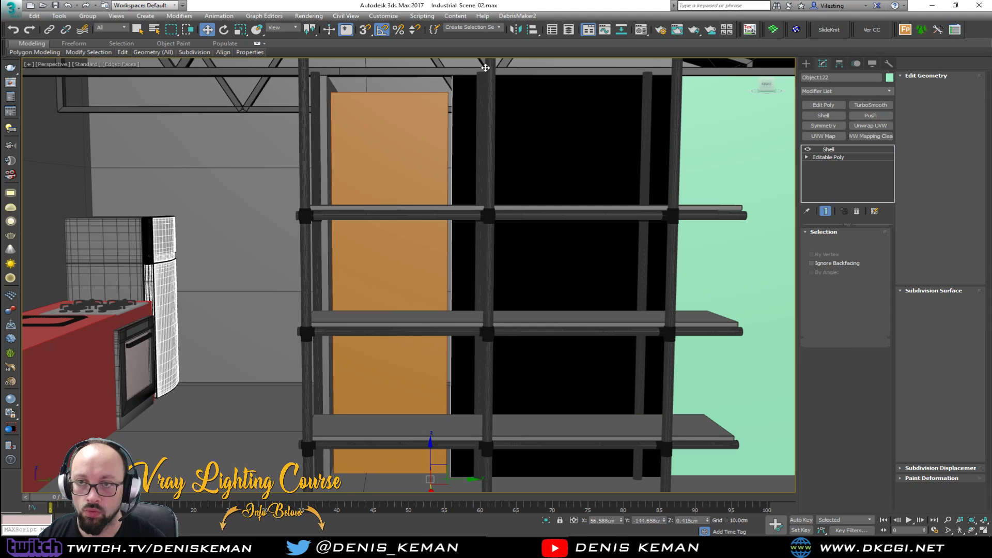
key("F3")
key("1")
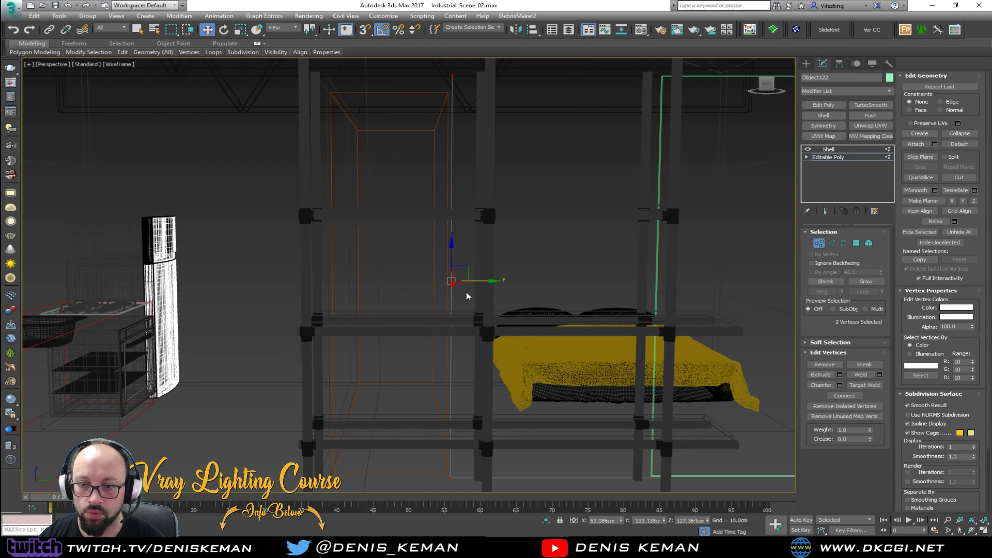
left_click_drag(477, 283, 355, 304)
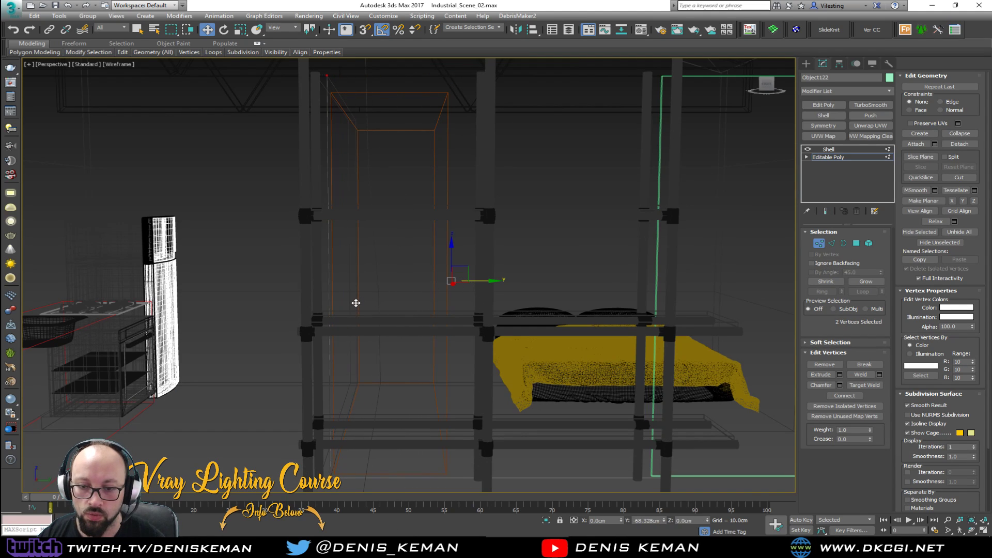
key("F3")
left_click(818, 242)
Hide the building's outer shell that blocks the view into the loft from above
middle_click_drag(603, 232, 480, 243, "alt")
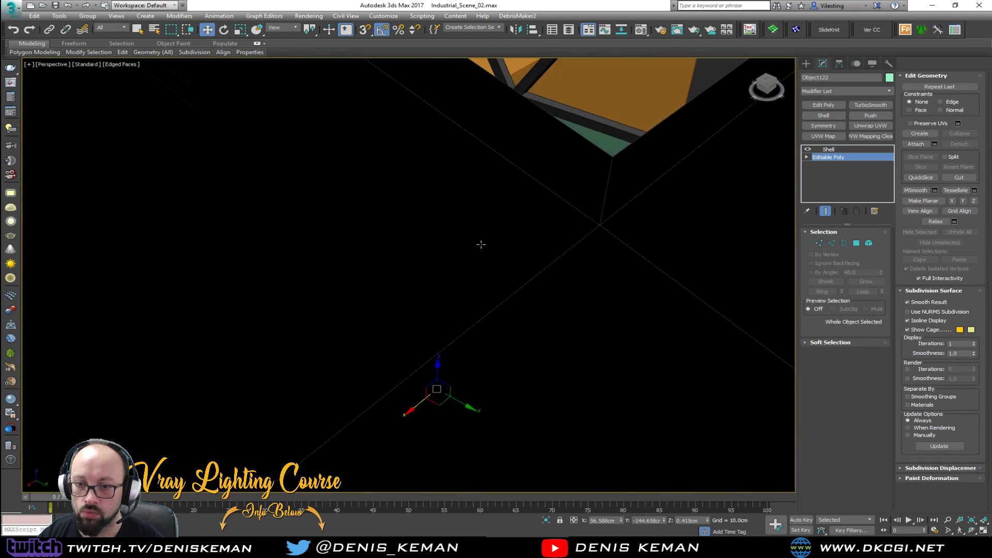
scroll(484, 247, "down", 5)
left_click(442, 277)
right_click(443, 277)
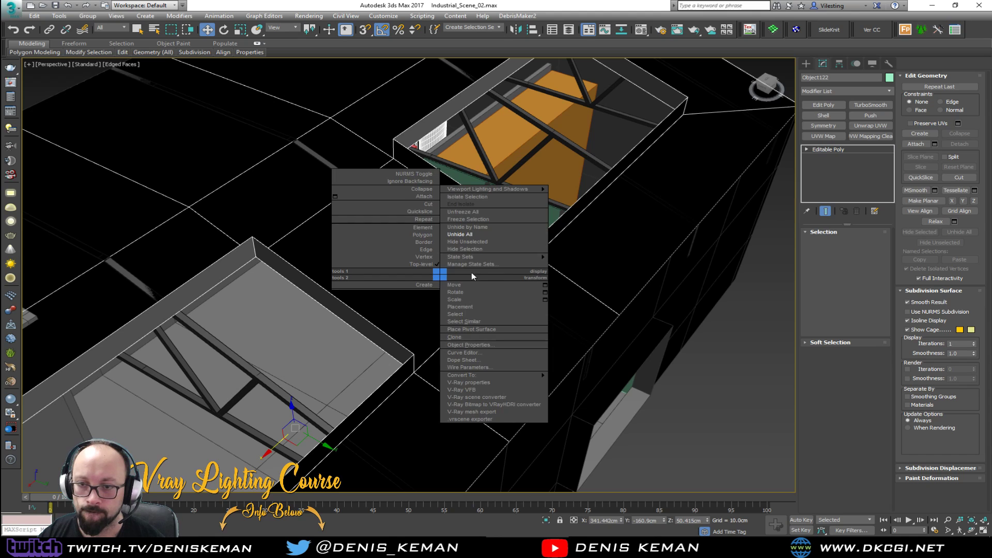
left_click(479, 250)
Select the widened sliding panel beside the orange cabinet again and save the scene
scroll(478, 250, "down", 8)
middle_click_drag(478, 250, 452, 350, "alt")
left_click(452, 350)
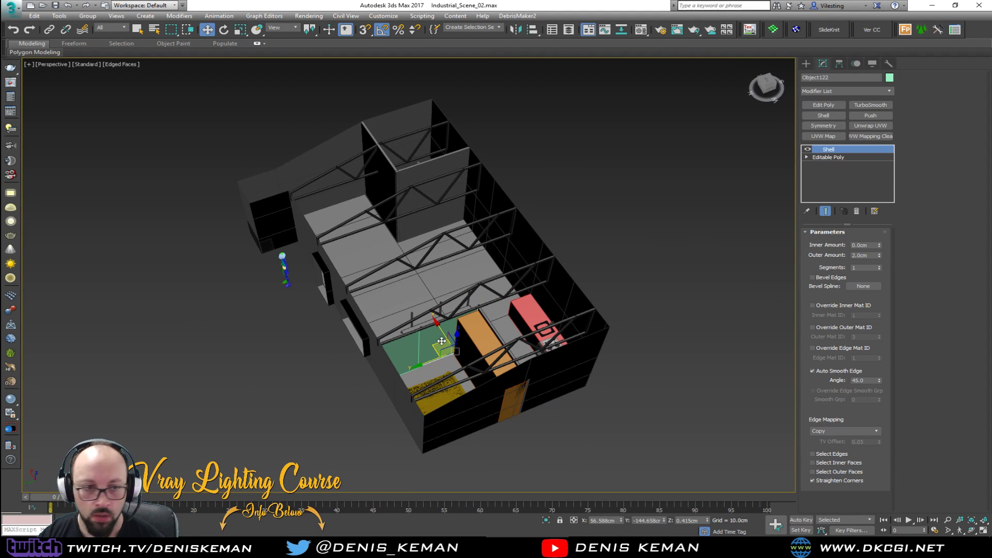
scroll(444, 343, "up", 4)
scroll(441, 340, "up", 5)
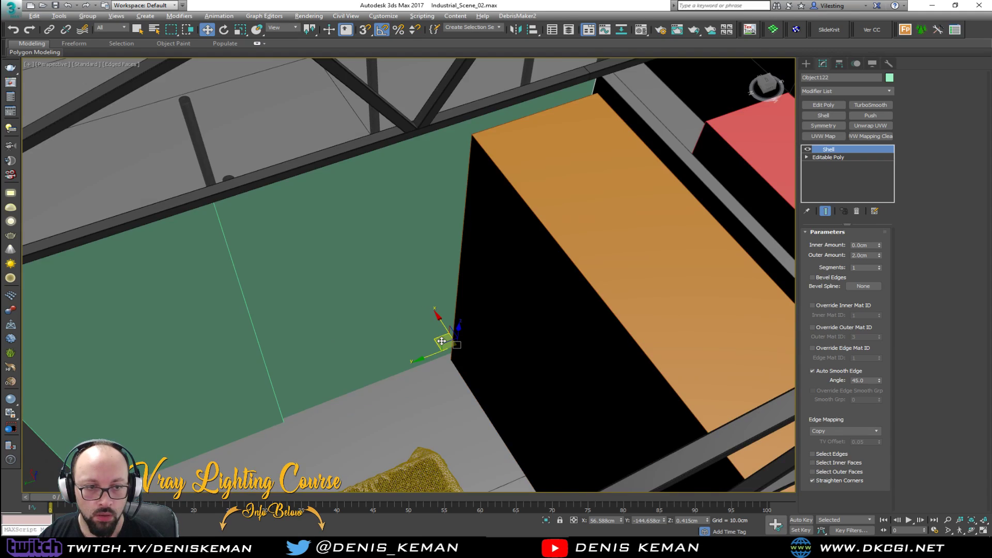
middle_click_drag(458, 327, 579, 334, "alt")
left_click(23, 5)
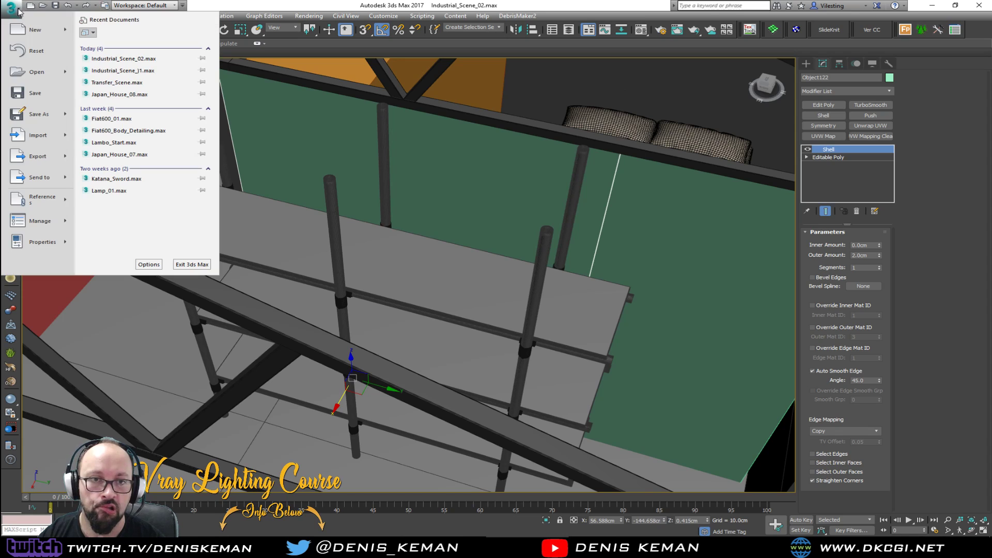
left_click(30, 96)
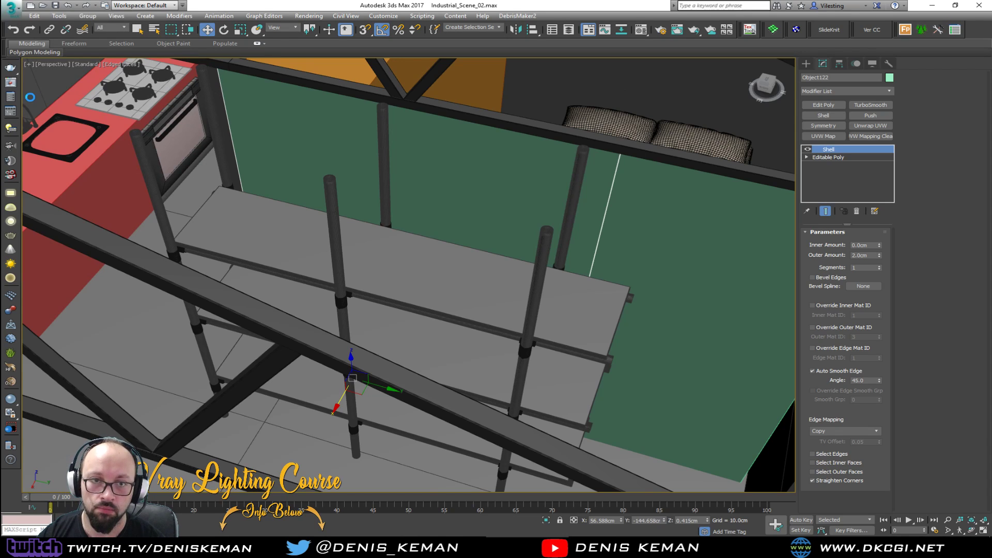
Add an Edit Poly modifier to the panel and detach its shelf-facing polygon as a cloned separate object
middle_click_drag(439, 146, 452, 206, "alt")
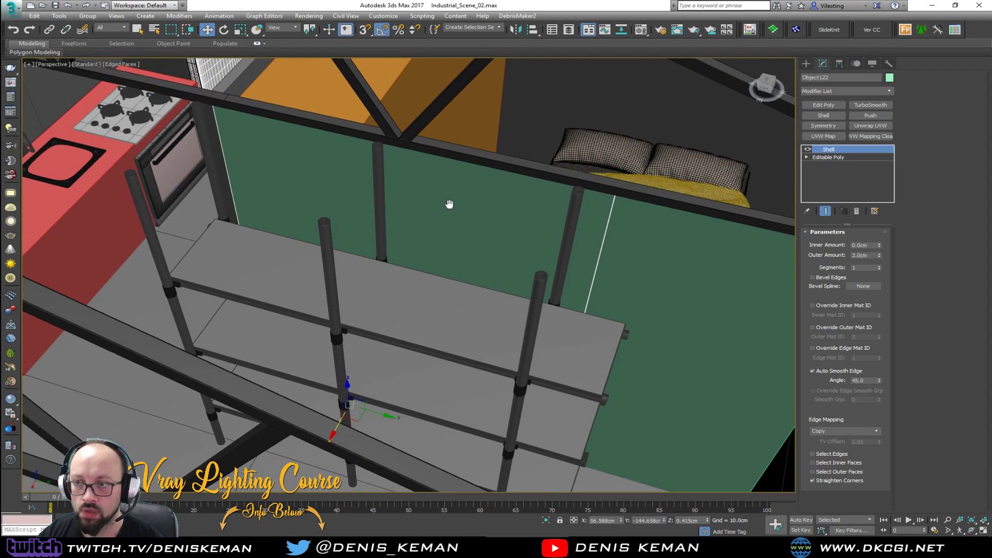
left_click(823, 106)
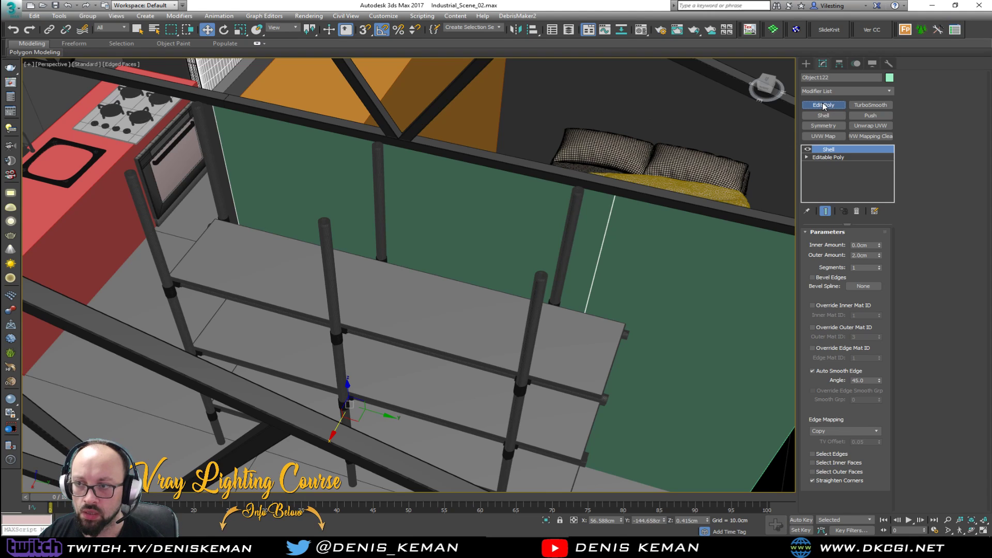
key("4")
left_click(485, 228)
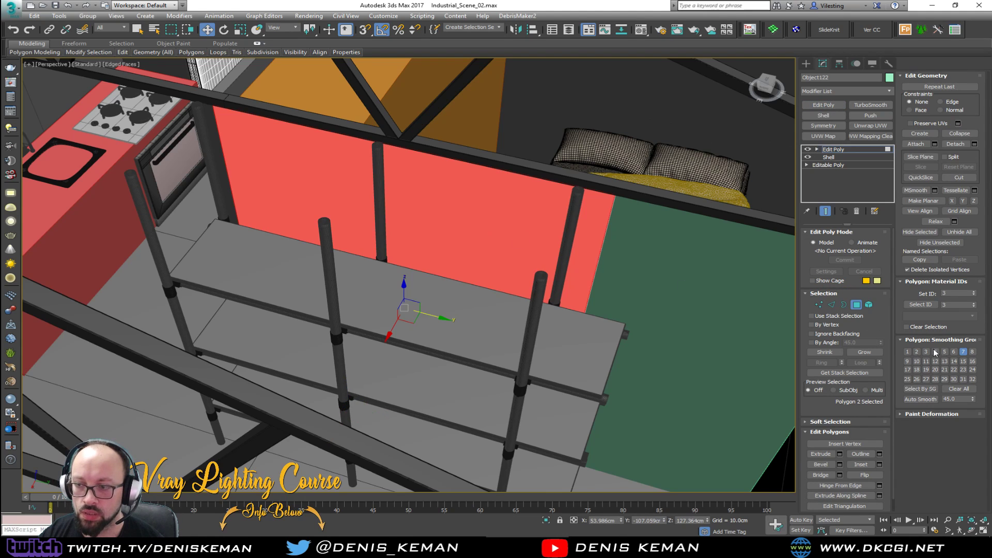
left_click(975, 145)
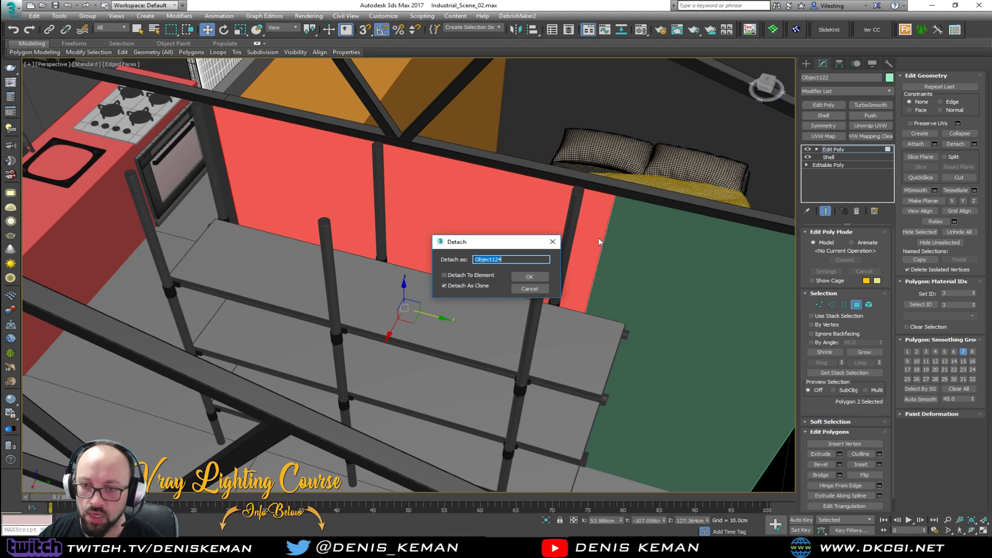
left_click(530, 281)
left_click(857, 306)
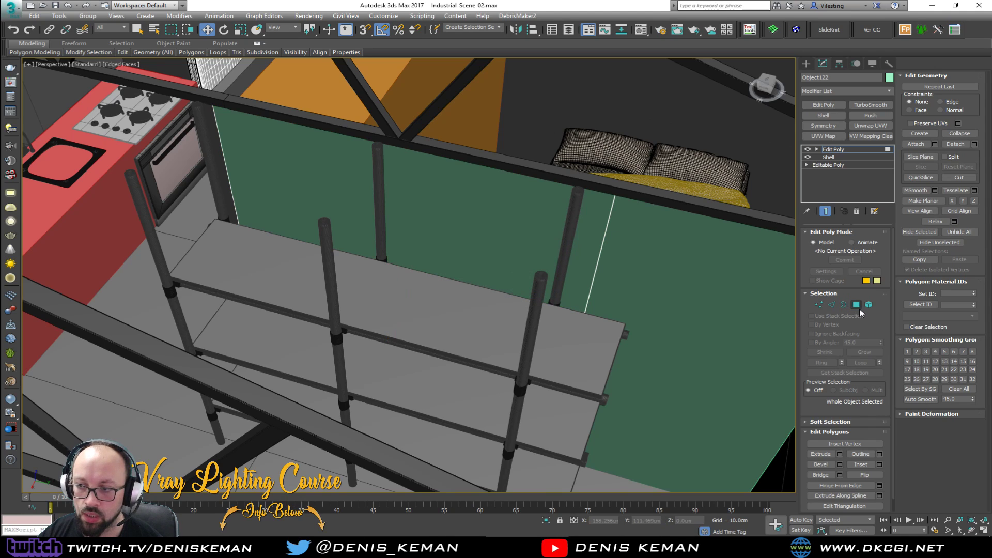
Examine the panel in isolation and within the full scene, around the pipe shelf and truss
key("alt+q")
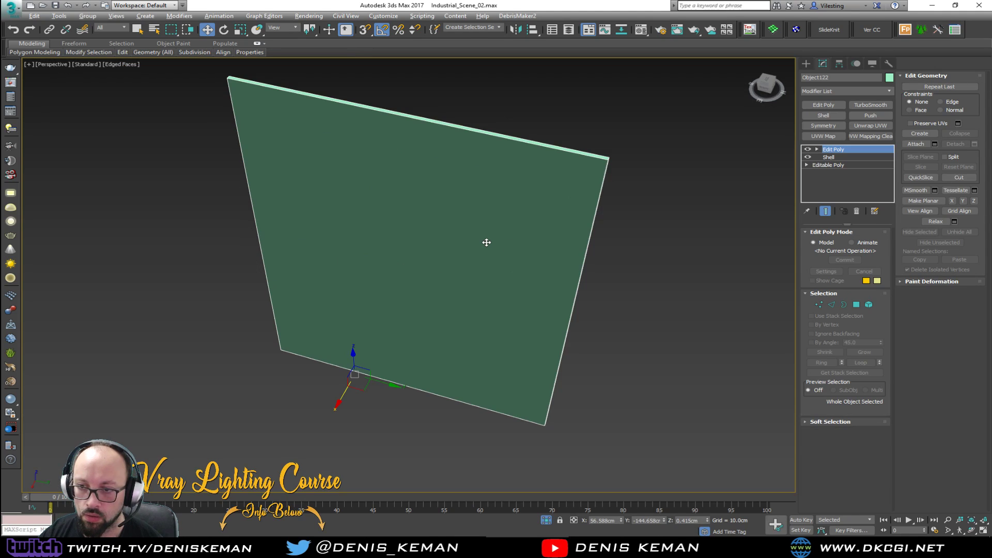
right_click(610, 284)
left_click(635, 210)
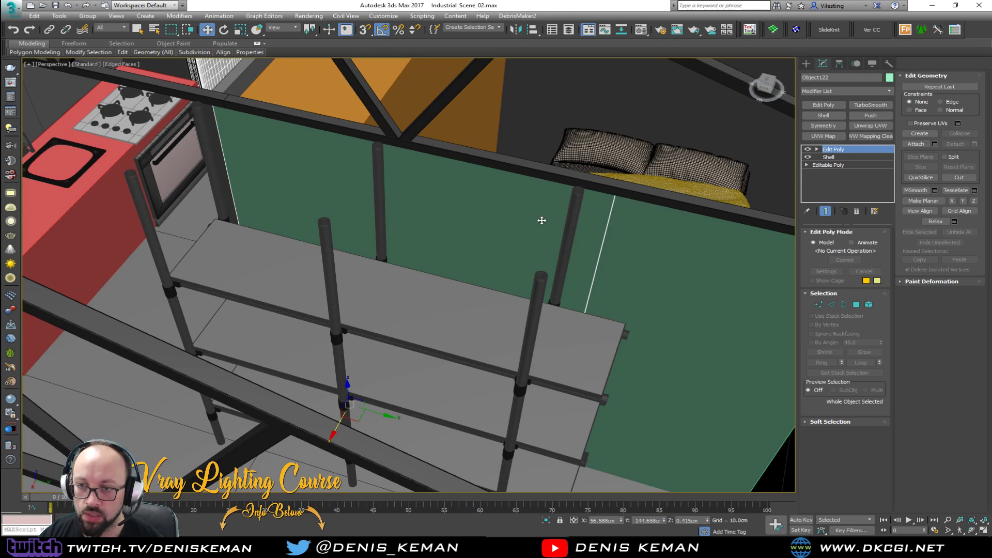
key("alt+q")
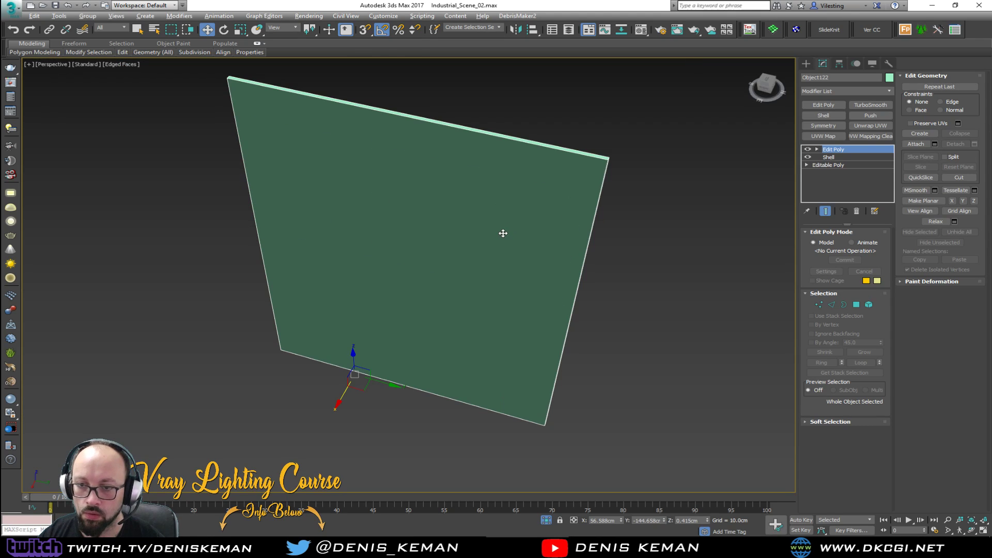
right_click(482, 257)
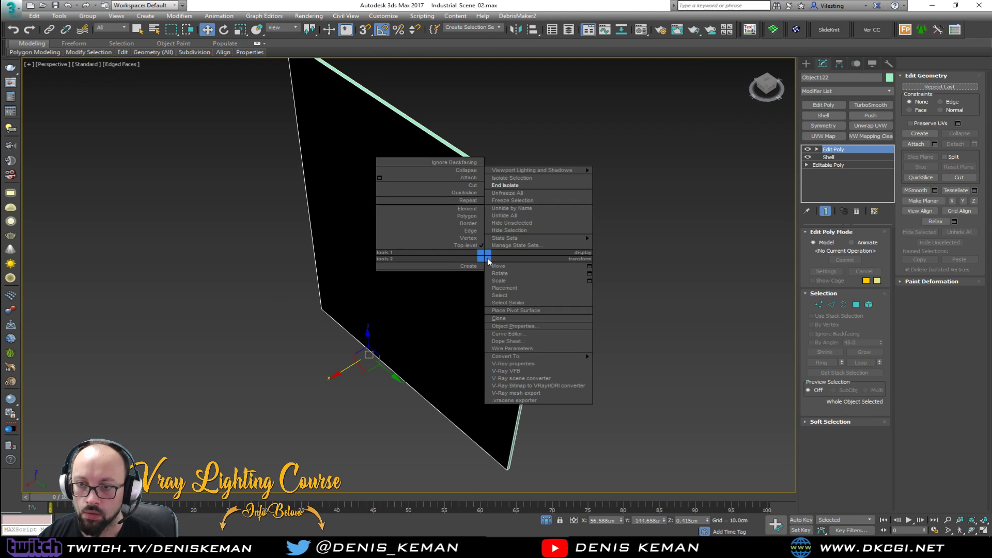
left_click(532, 186)
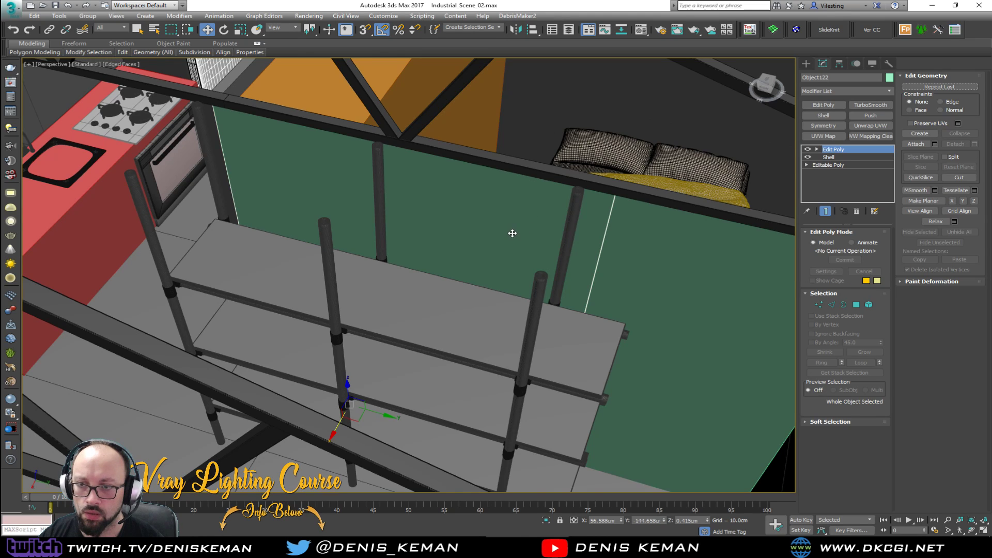
scroll(519, 263, "down", 3)
middle_click_drag(478, 269, 458, 277, "alt")
middle_click_drag(321, 396, 393, 292, "alt")
scroll(357, 348, "up", 5)
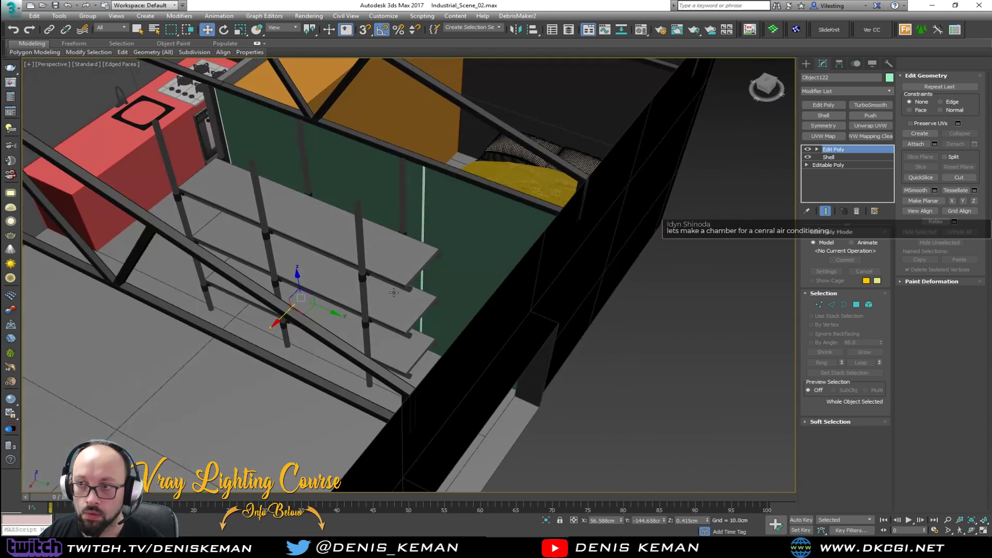
Isolate the detached panel face and connect its top and bottom edges with 60 segments
left_click(380, 185)
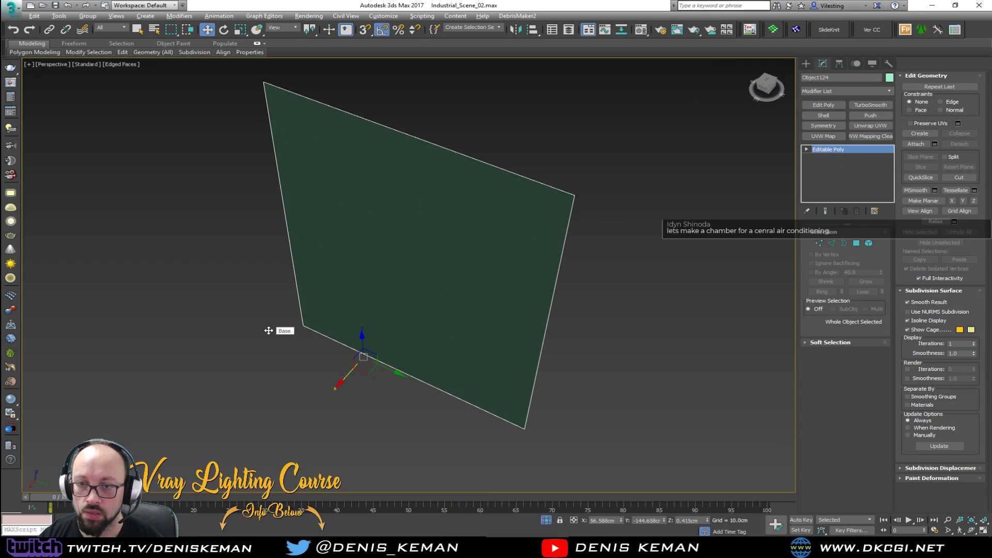
key("alt+q")
key("2")
middle_click_drag(474, 274, 512, 232, "alt")
left_click_drag(484, 127, 419, 402)
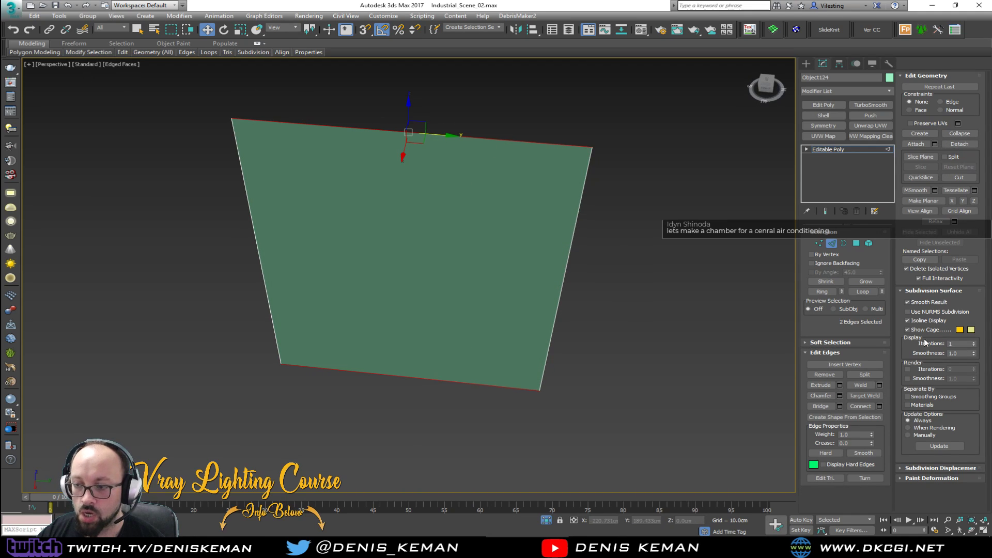
left_click(879, 406)
left_click_drag(416, 280, 416, 168)
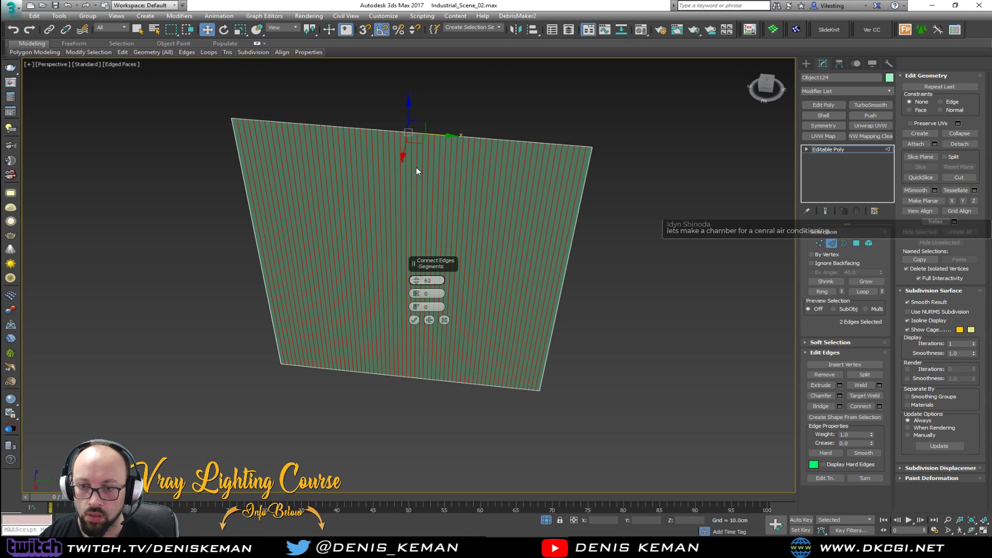
type("0")
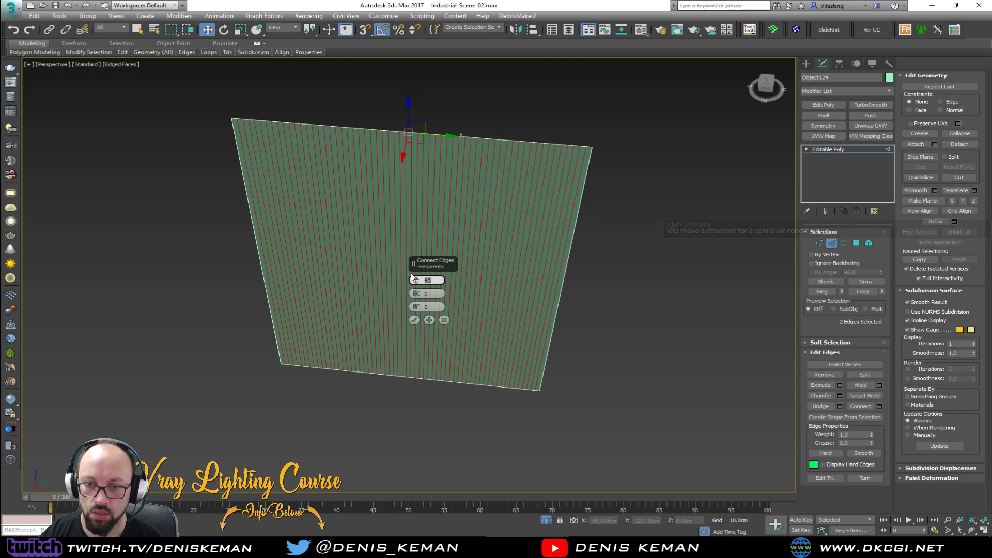
left_click(414, 320)
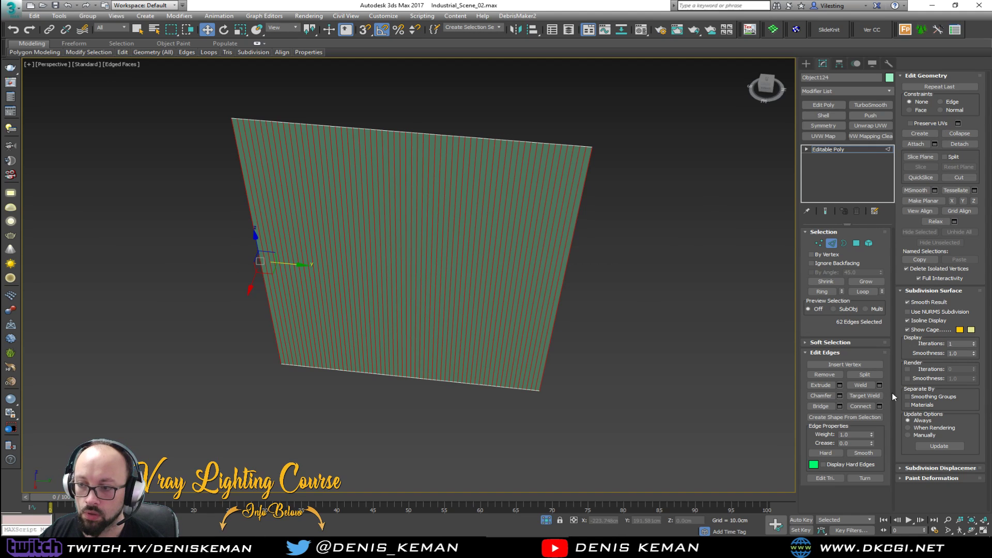
Connect all the panel's vertical edges with 60 segments to form a square grid
left_click(879, 406)
middle_click_drag(568, 243, 458, 282, "alt")
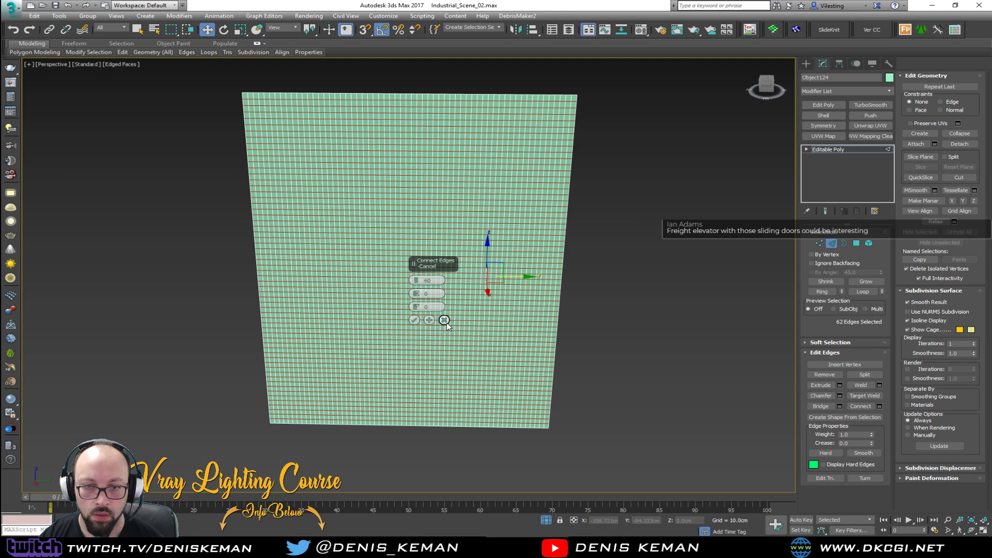
left_click(414, 320)
Connect all the grid's edges to each other to create a diagonal lattice across the panel face
key("ctrl+a")
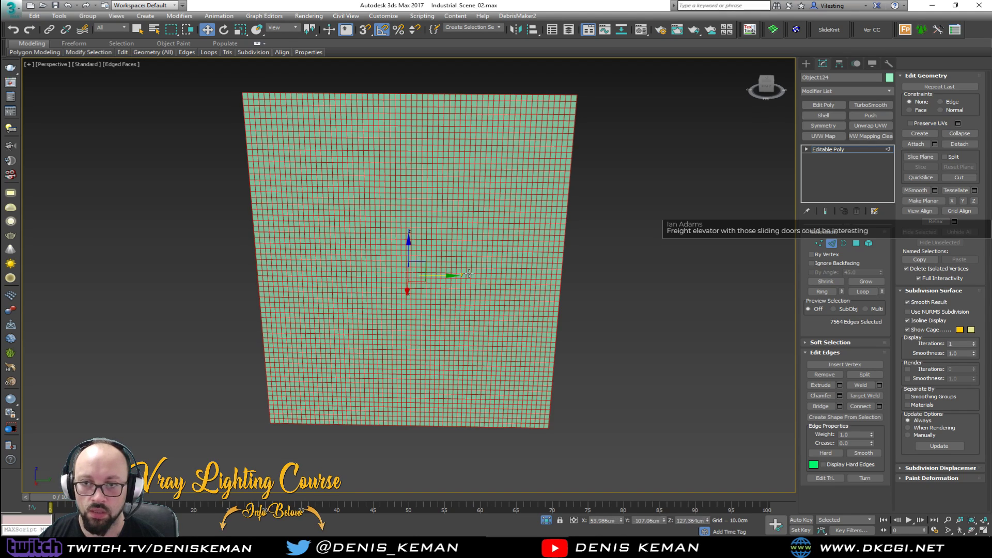
left_click(879, 406)
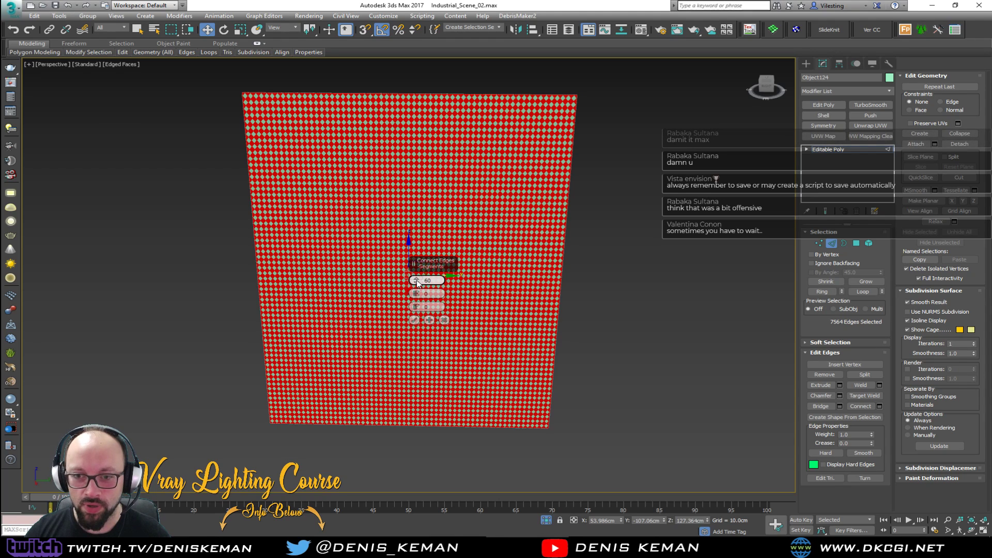
double_click(432, 281)
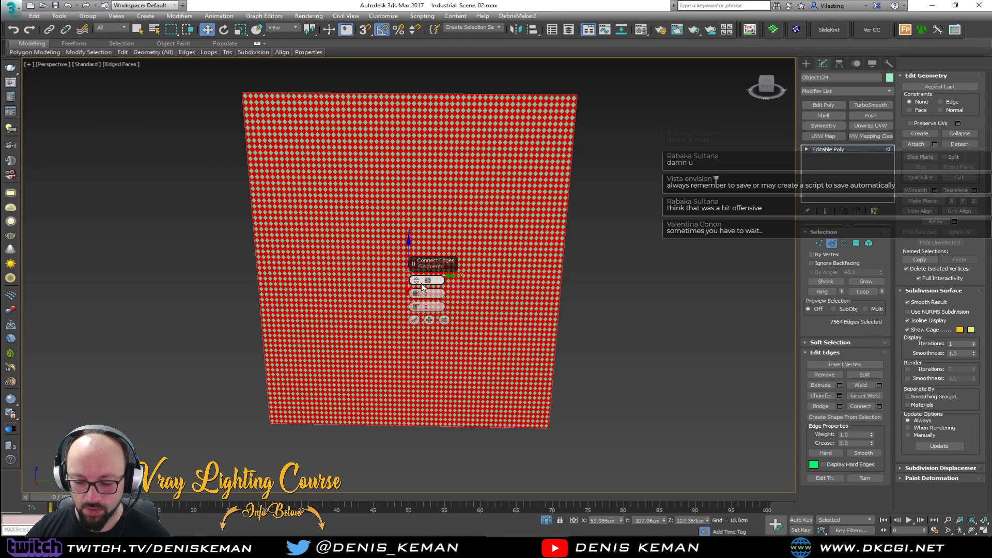
key("Return")
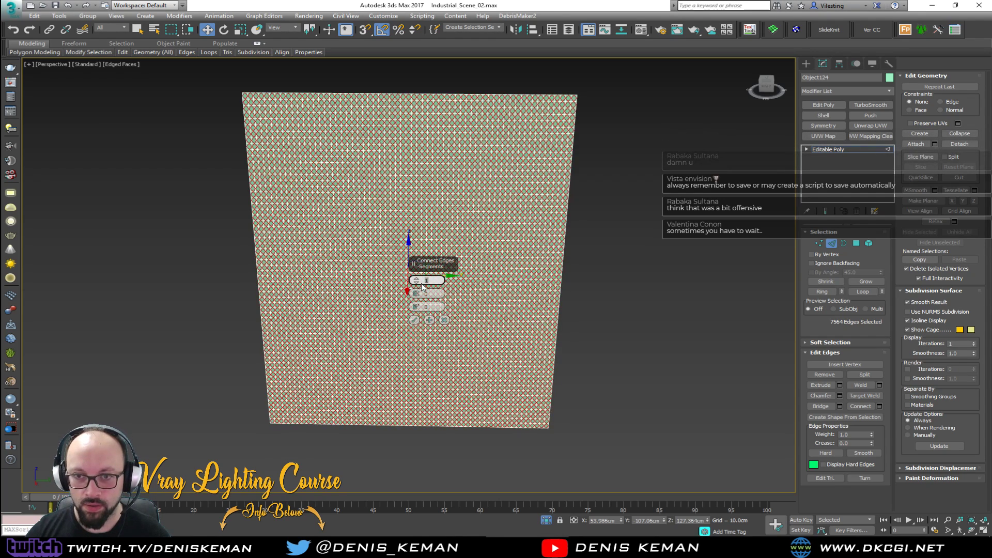
left_click(414, 320)
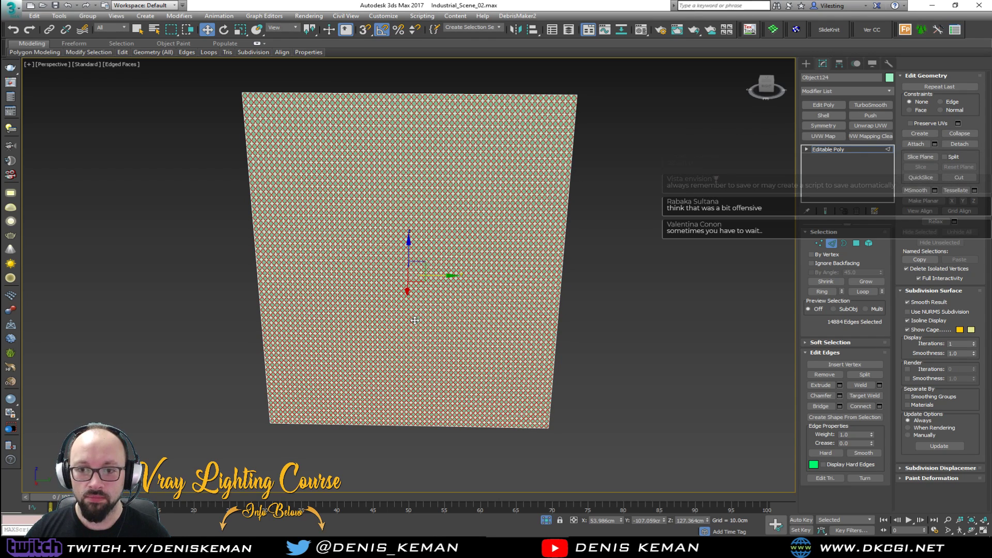
Remove the original square grid edges, keeping the diagonal lattice and the outer border, and save the scene
key("ctrl+a")
key("ctrl+i")
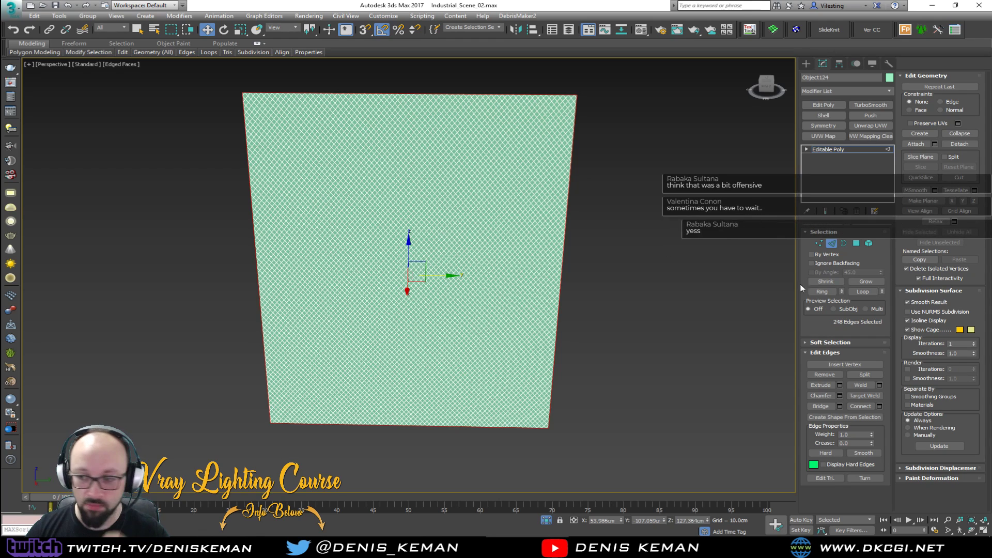
left_click(830, 244)
left_click(830, 244)
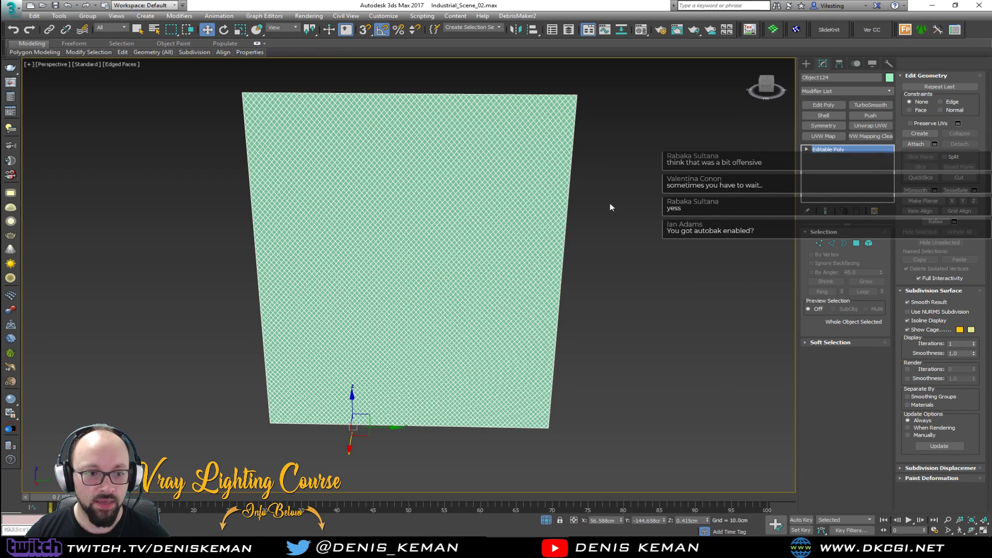
left_click(11, 9)
left_click(33, 91)
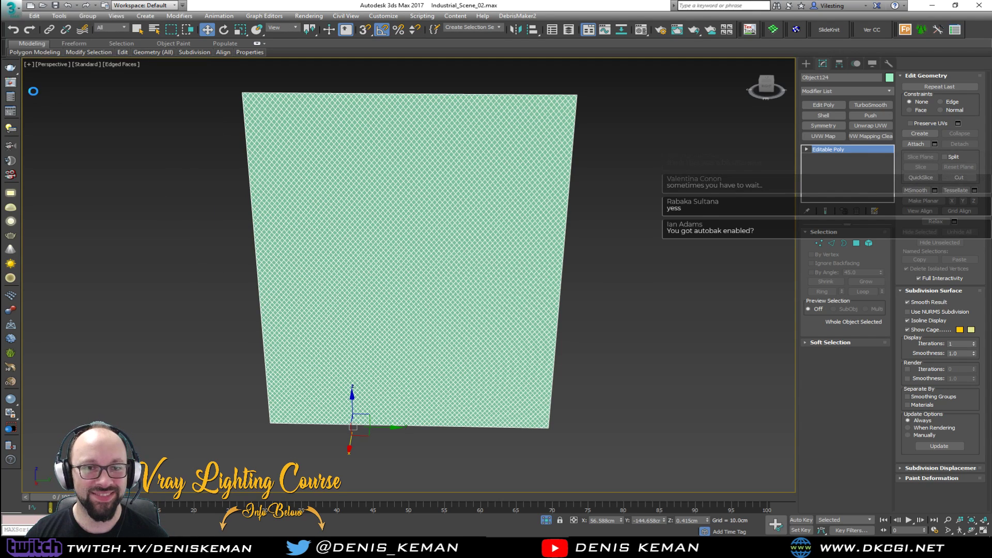
Create a linear shape from all edges of the diagonal lattice and leave edge editing
middle_click_drag(274, 173, 326, 249)
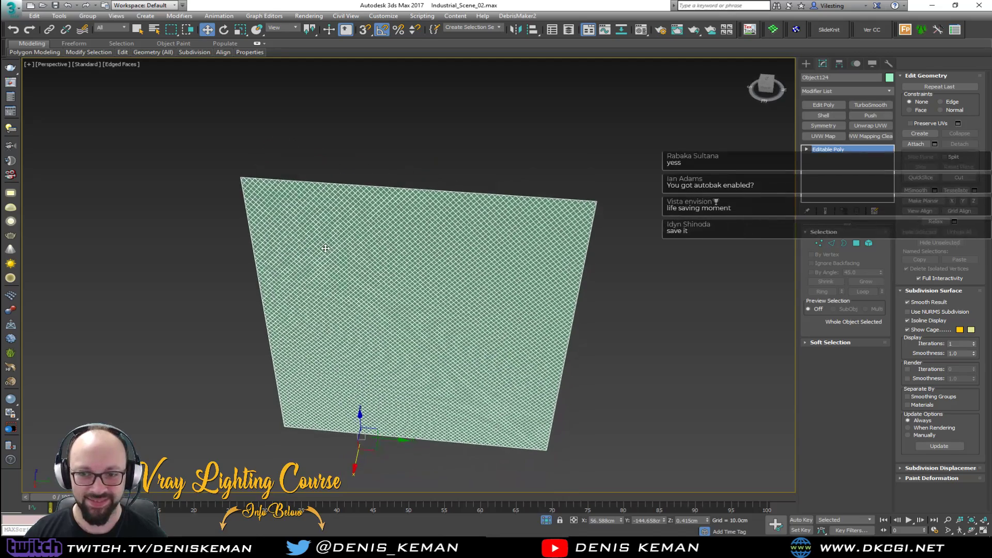
key("2")
key("ctrl+a")
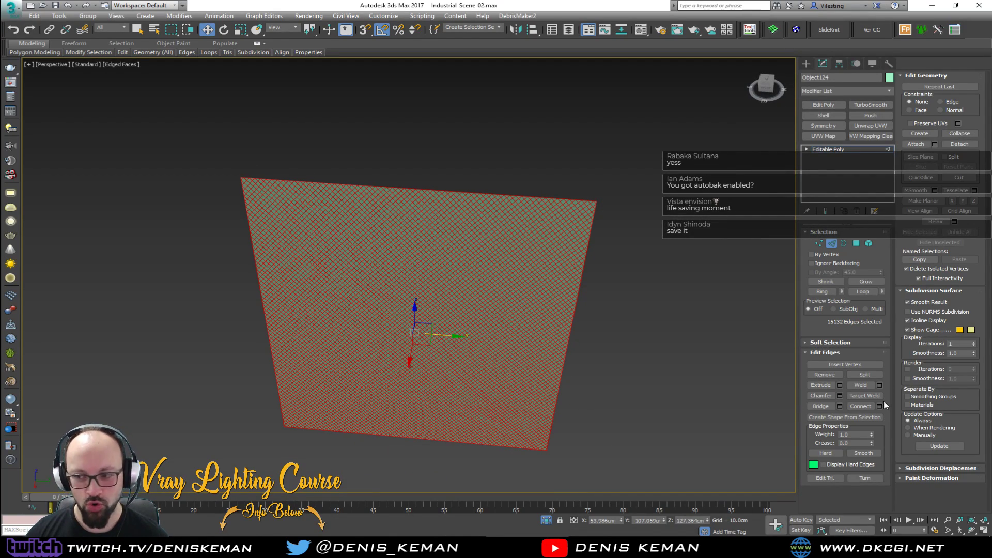
left_click(878, 417)
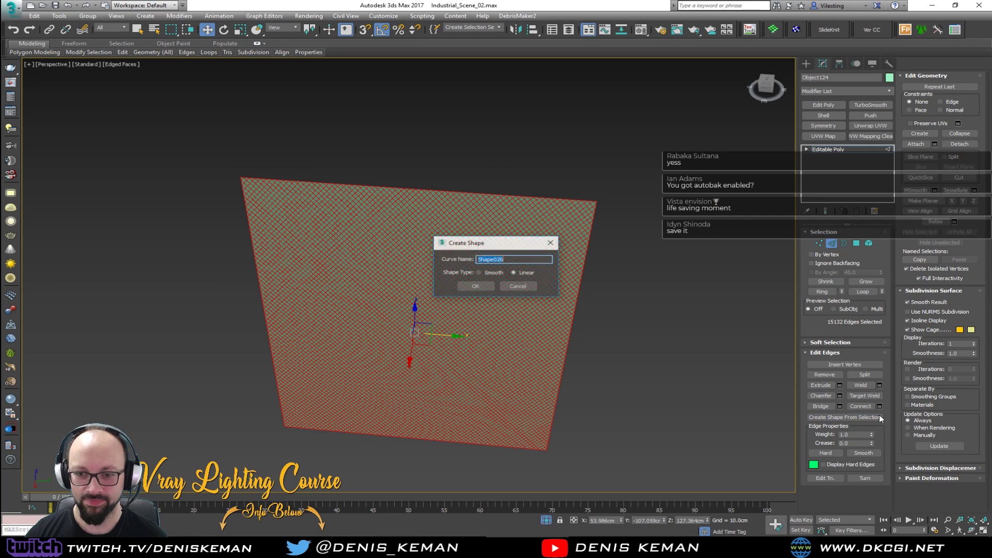
left_click(482, 287)
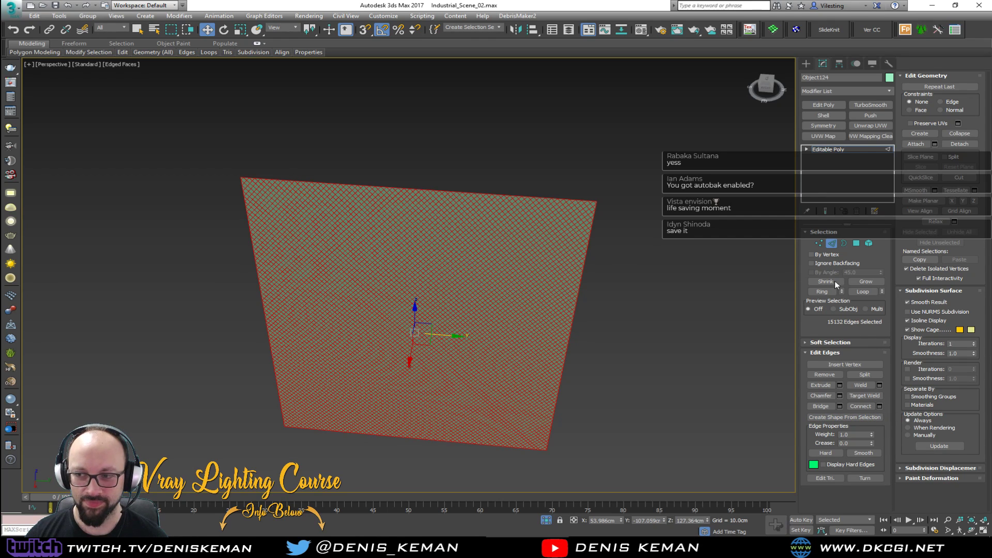
left_click(833, 245)
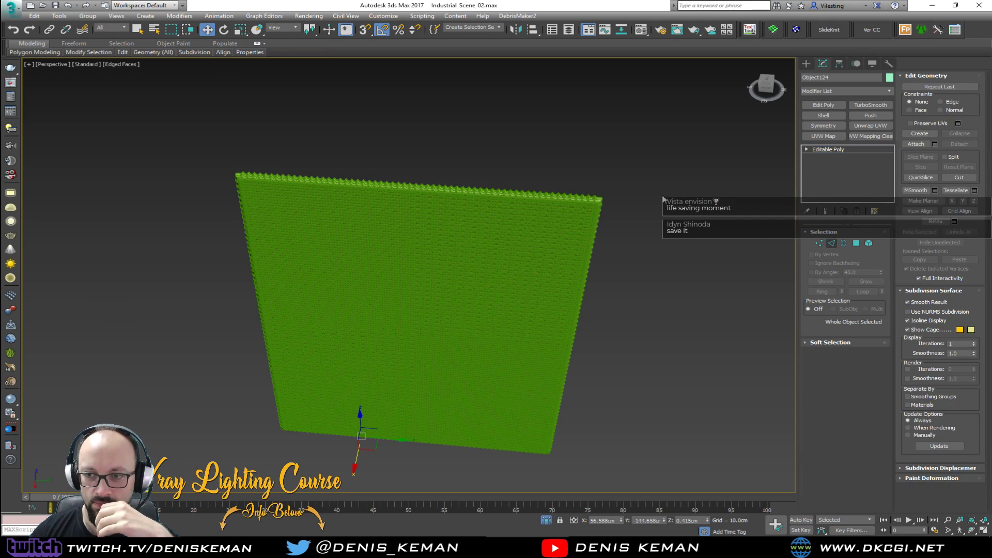
Select the new lattice shape and set its rendering thickness to 0.1 cm
left_click(662, 202)
scroll(593, 202, "up", 5)
left_click(593, 202)
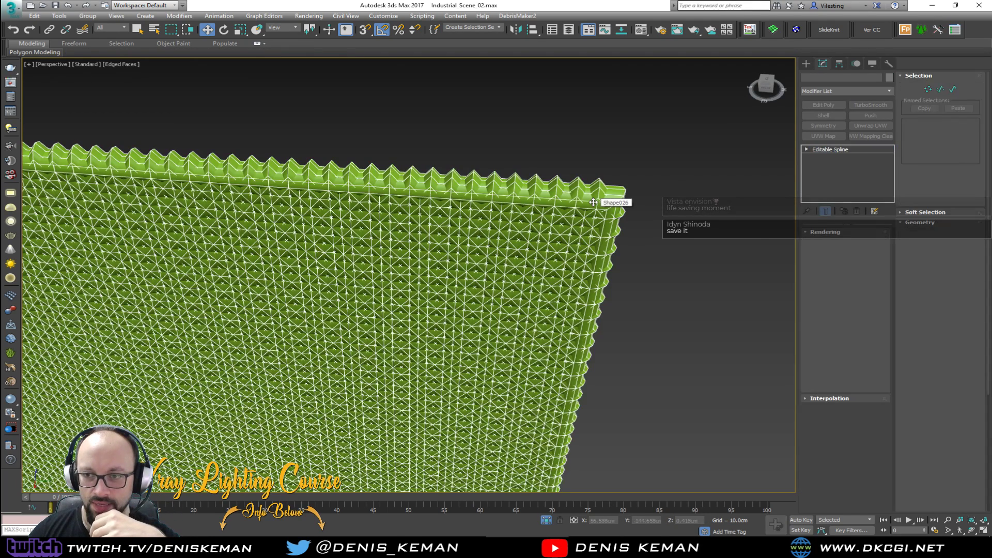
left_click_drag(865, 298, 839, 297)
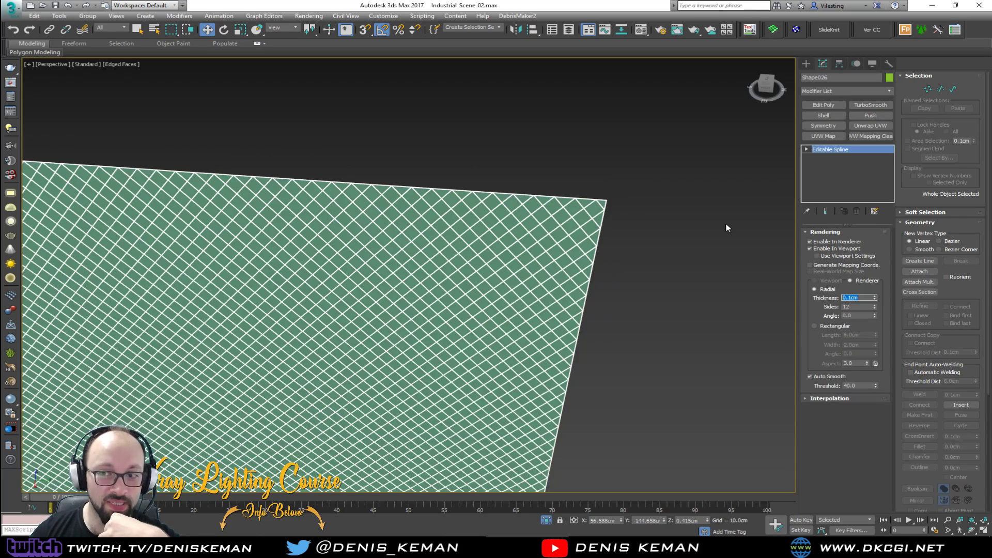
Examine the wire mesh near the panel's upper corner with edged faces turned off
scroll(600, 206, "up", 5)
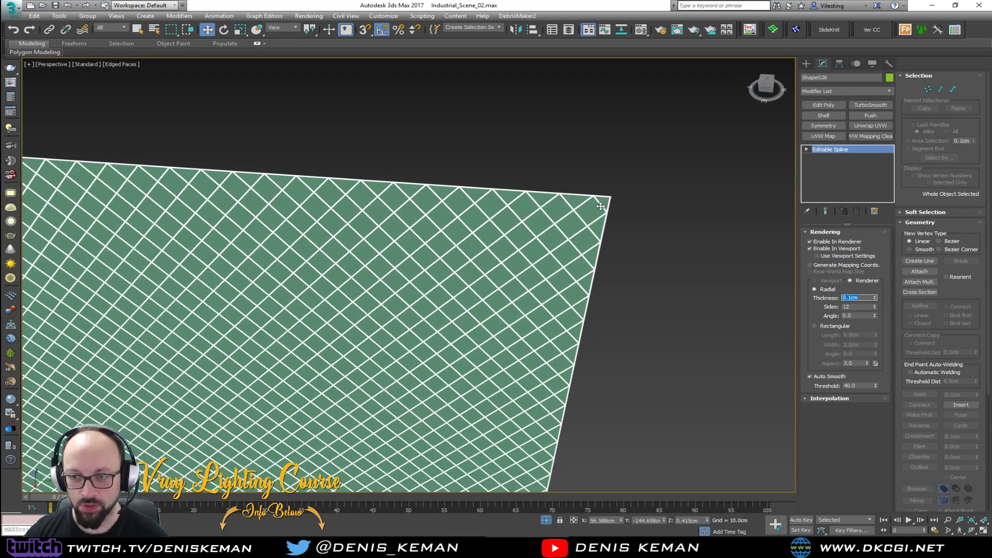
scroll(600, 206, "up", 6)
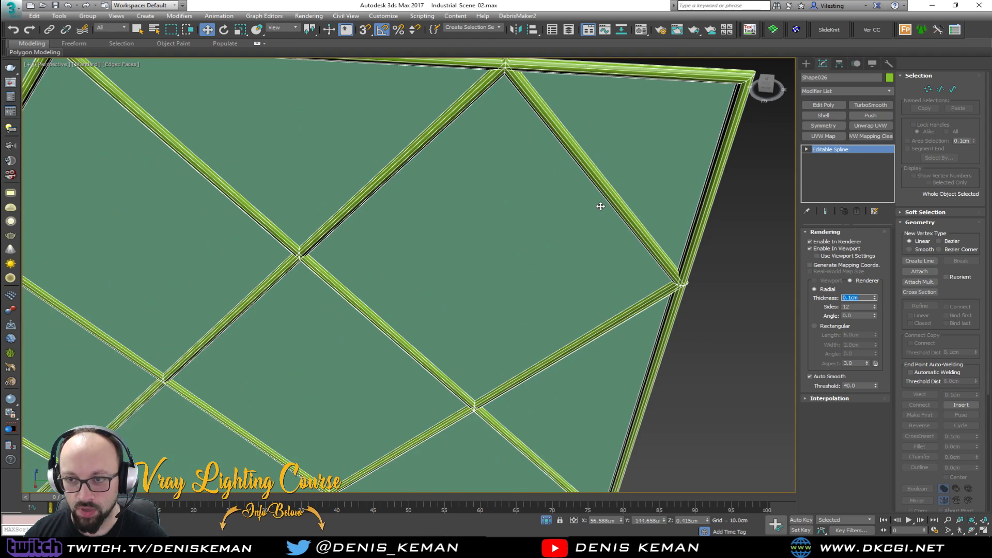
scroll(546, 242, "up", 3)
key("F4")
scroll(594, 245, "down", 8)
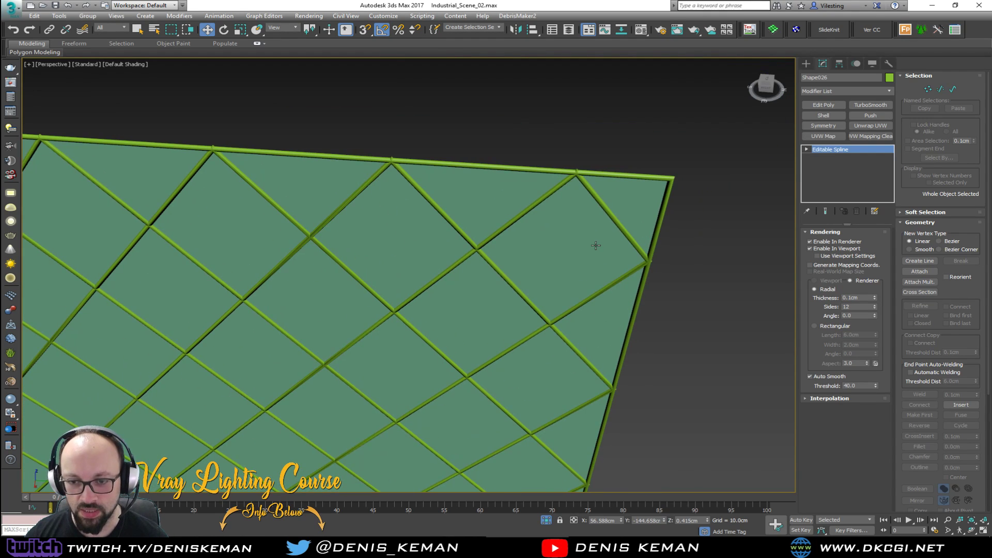
scroll(595, 244, "down", 2)
scroll(558, 262, "up", 6)
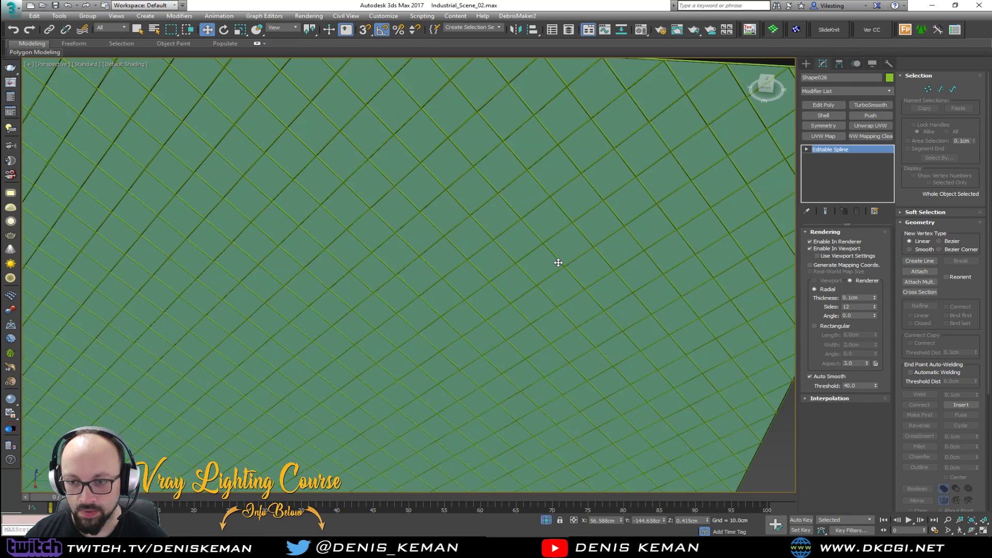
middle_click_drag(557, 261, 575, 198)
scroll(575, 198, "down", 5)
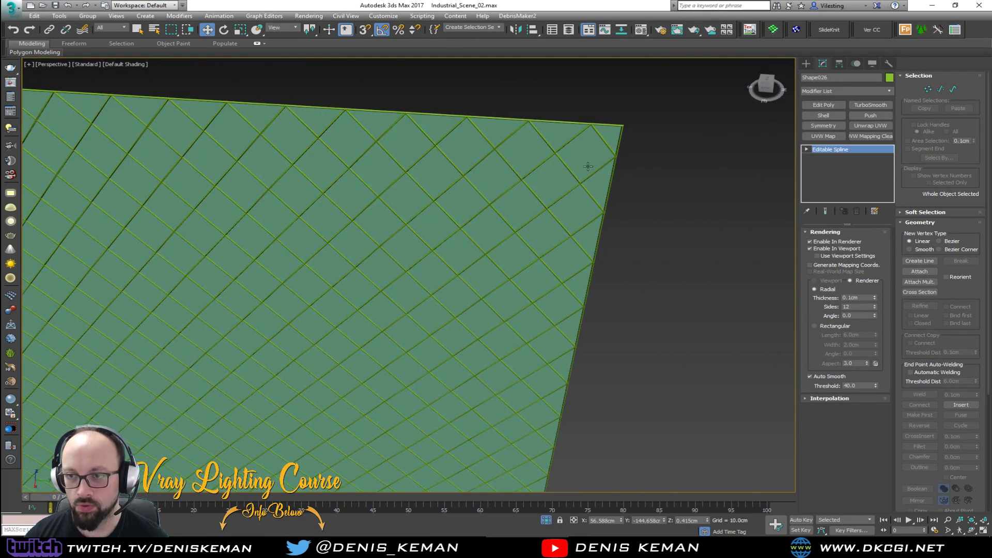
Set the wire mesh's rendering thickness to 0.3 cm and change its object color to dark gray
scroll(611, 159, "up", 5)
double_click(853, 298)
type("0.3cm")
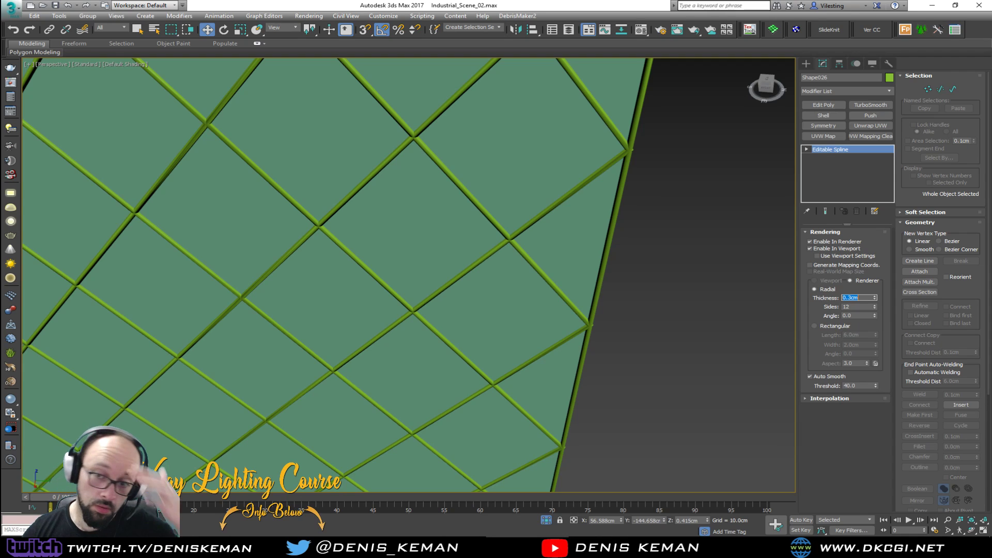
key("Return")
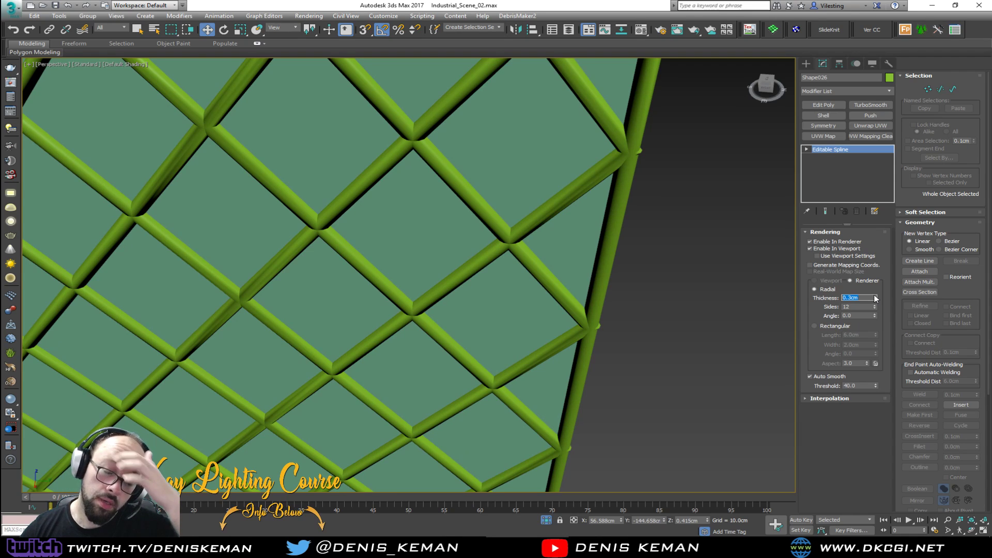
left_click(889, 78)
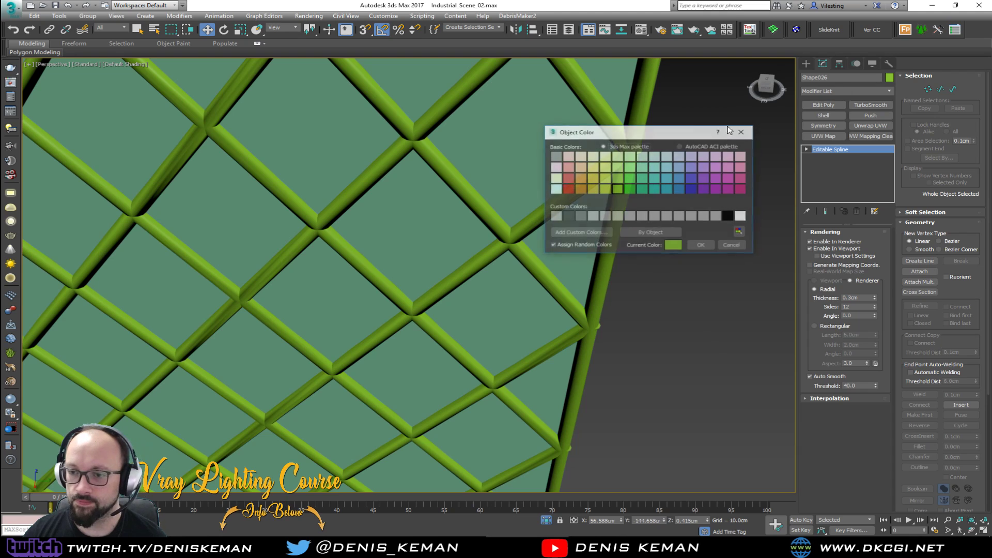
left_click(577, 214)
left_click(695, 246)
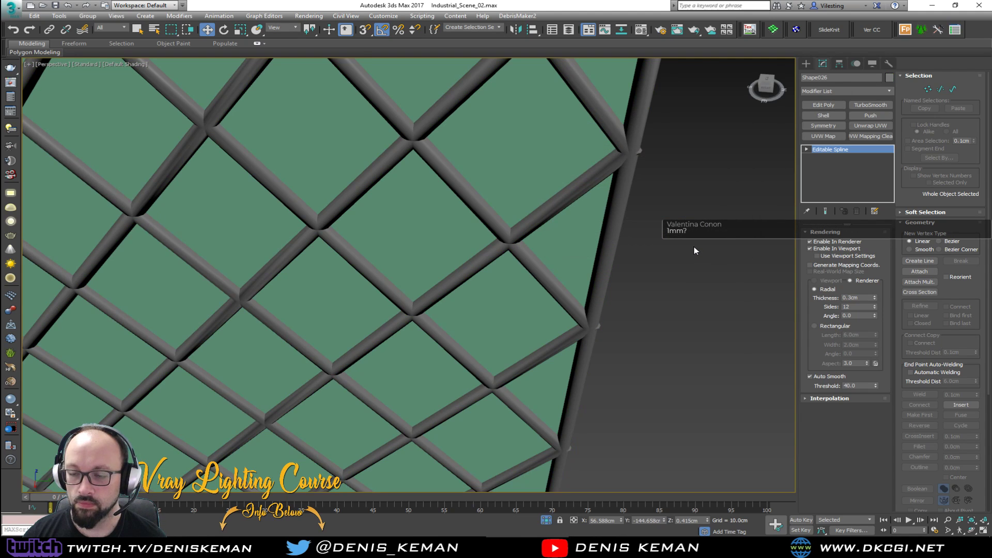
Select the panel face behind the wire mesh and end isolation to bring back the full loft scene
key("ctrl+shift+e")
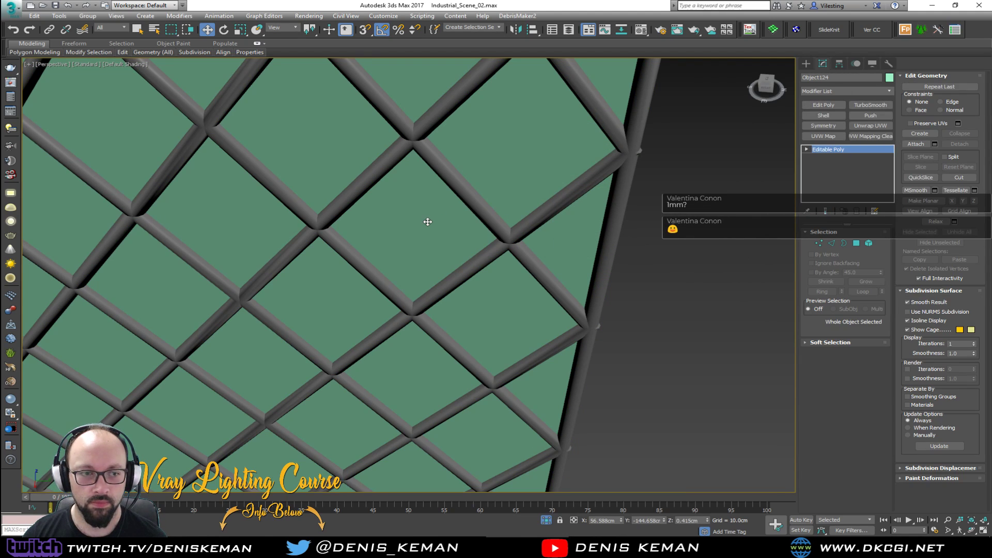
scroll(427, 221, "down", 10)
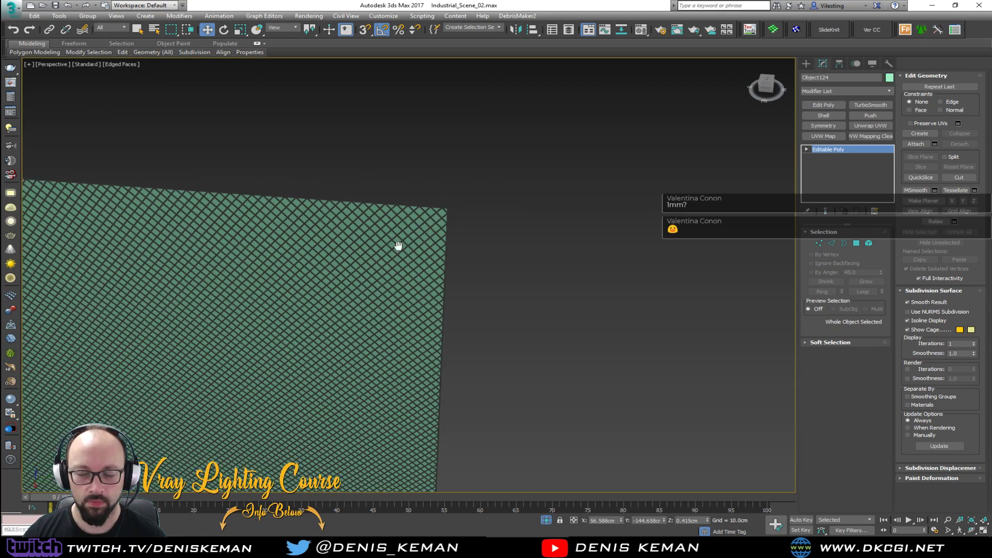
scroll(393, 248, "down", 5)
scroll(484, 215, "down", 3)
right_click(485, 215)
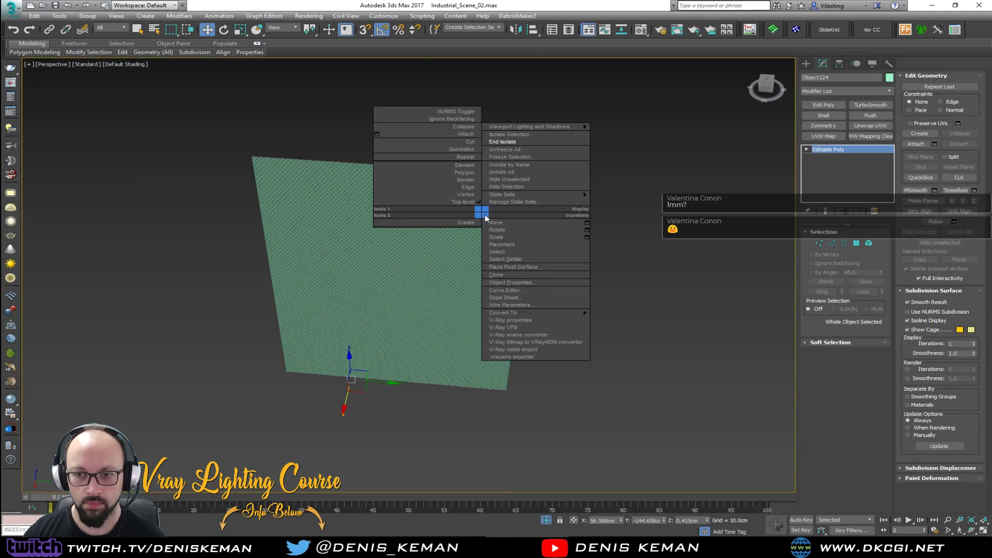
left_click(504, 142)
middle_click_drag(447, 191, 314, 182, "alt")
scroll(314, 182, "up", 3)
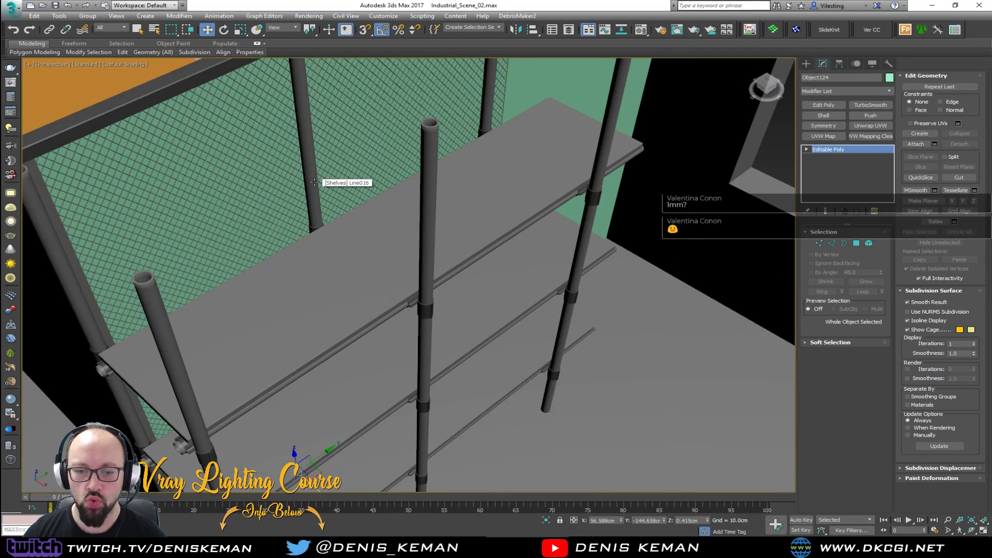
Inset the front and back faces of the panel behind the wire mesh by 3 cm and bridge them into an open frame
key("ctrl+d")
scroll(314, 181, "down", 3)
middle_click_drag(314, 182, 267, 212, "alt")
left_click(440, 266)
key("F4")
middle_click_drag(439, 266, 391, 261, "alt")
key("4")
left_click(553, 268)
left_click(391, 262, "ctrl")
scroll(392, 261, "up", 5)
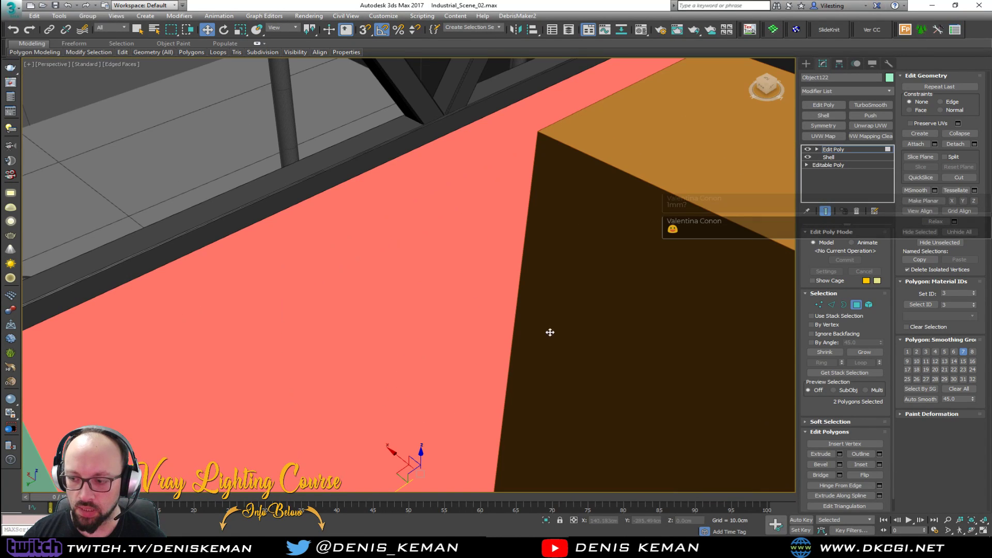
left_click(879, 464)
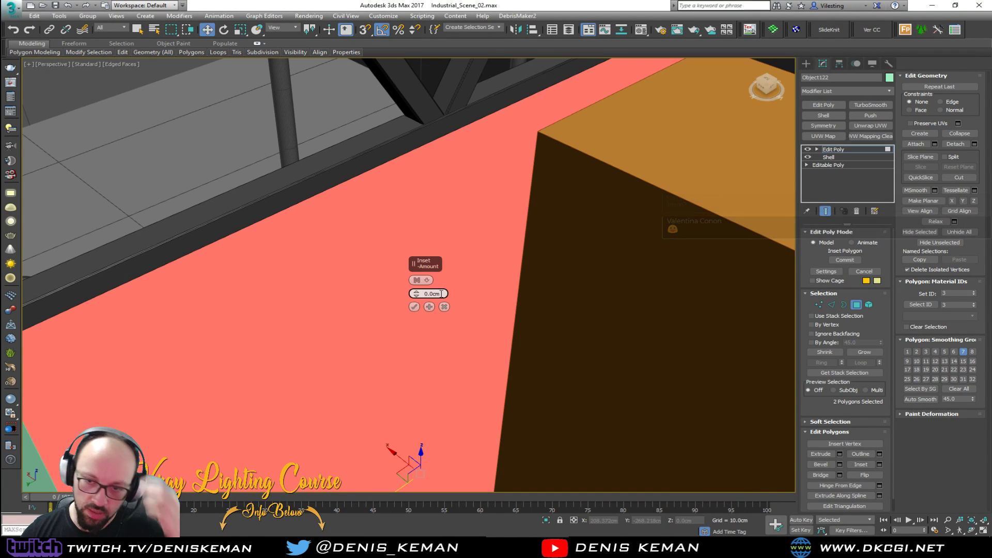
type("3")
key("Return")
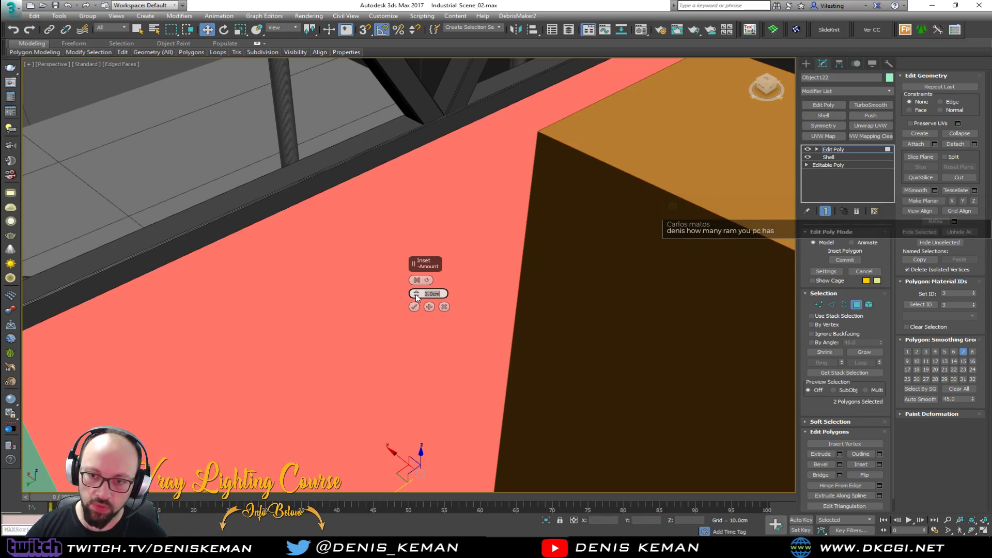
middle_click_drag(380, 208, 454, 202, "alt")
left_click(414, 307)
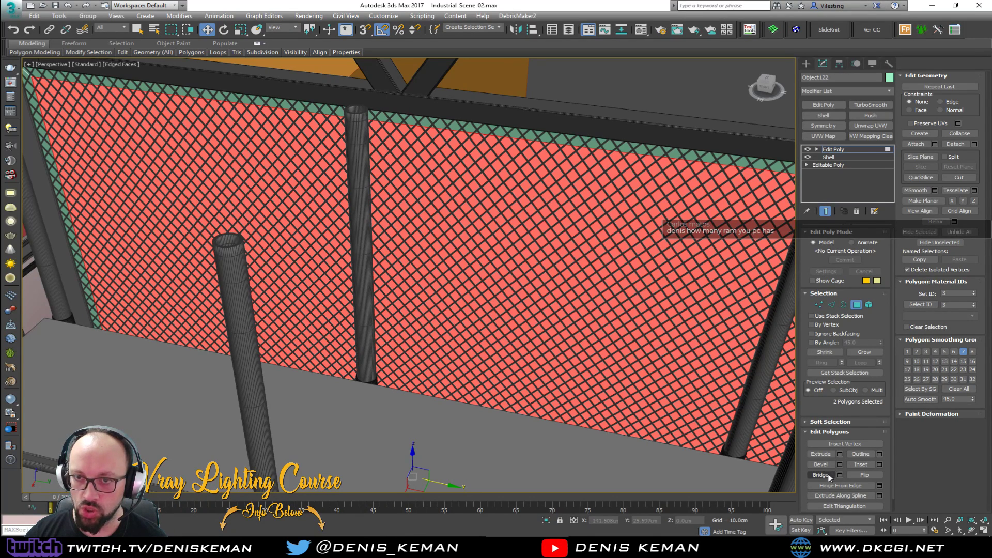
key("4")
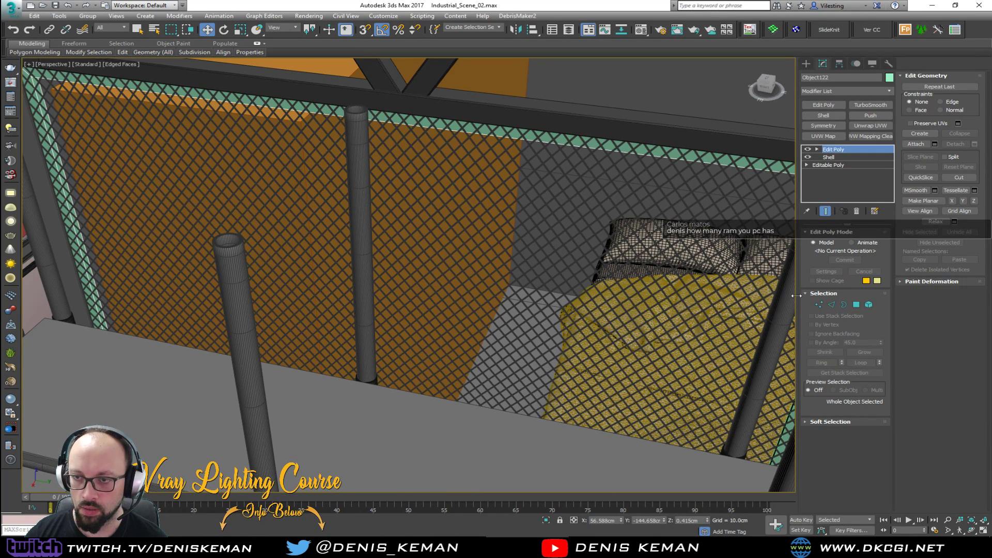
Select the wire mesh together with its panel frame and isolate both objects
left_click(571, 276)
scroll(571, 275, "up", 2)
middle_click_drag(572, 275, 195, 266, "alt")
middle_click_drag(99, 291, 154, 254, "alt")
left_click(370, 73, "ctrl")
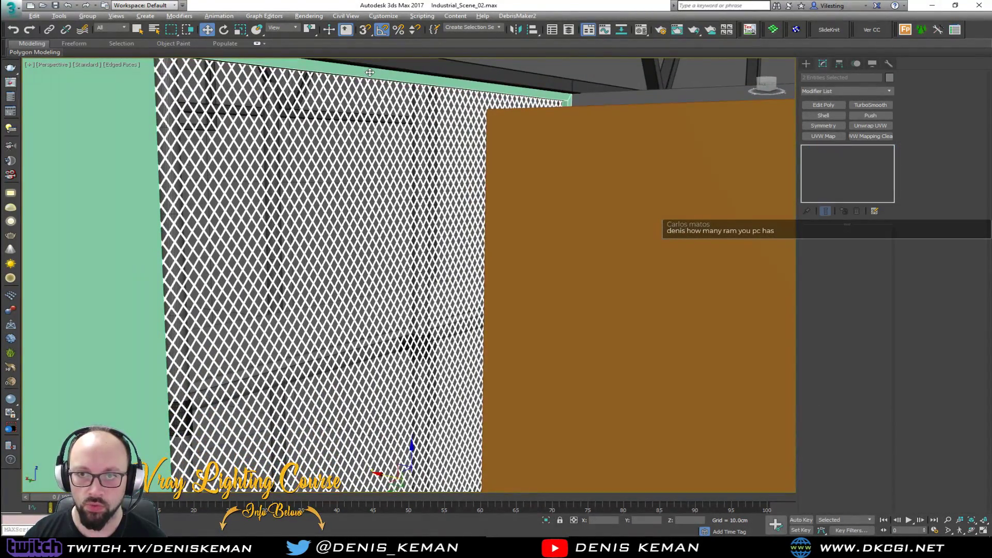
key("alt+q")
In the top view, move the wire mesh about 1 cm along X to place it within the frame's thickness
left_click(415, 192)
key("alt+w")
middle_click(193, 100)
key("z")
key("alt+w")
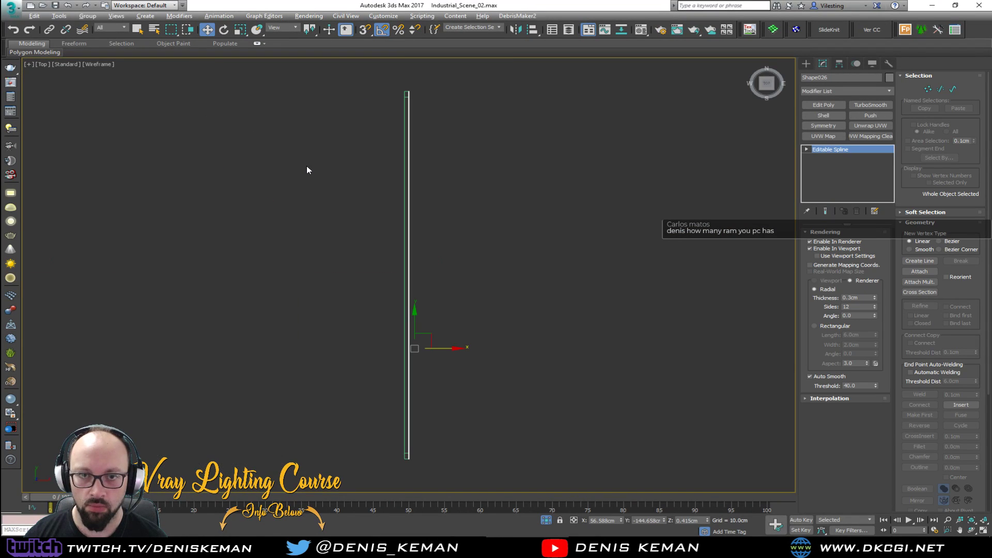
scroll(445, 330, "up", 1)
scroll(440, 367, "up", 1)
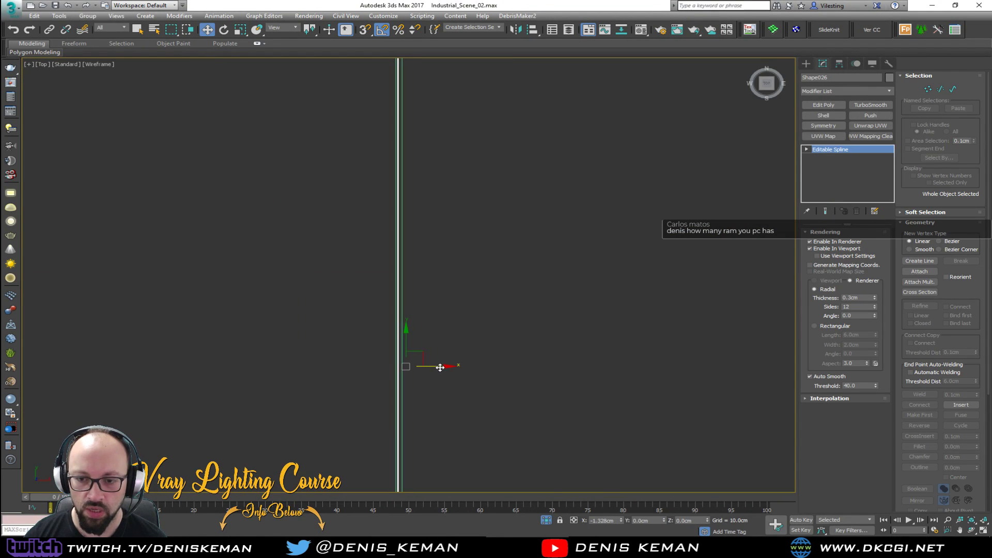
left_click_drag(440, 368, 441, 368)
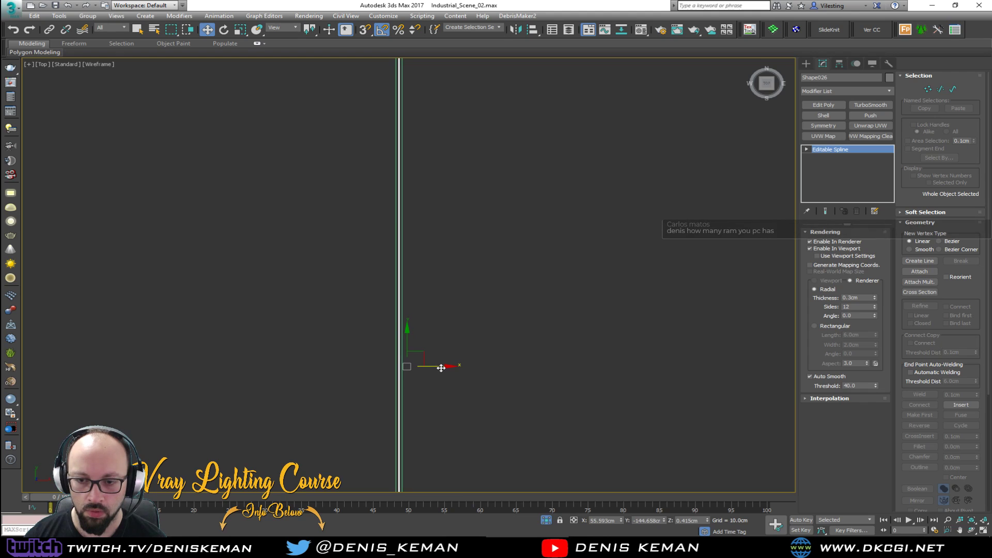
key("alt+w")
middle_click(644, 396)
key("alt+w")
middle_click_drag(644, 396, 573, 277, "alt")
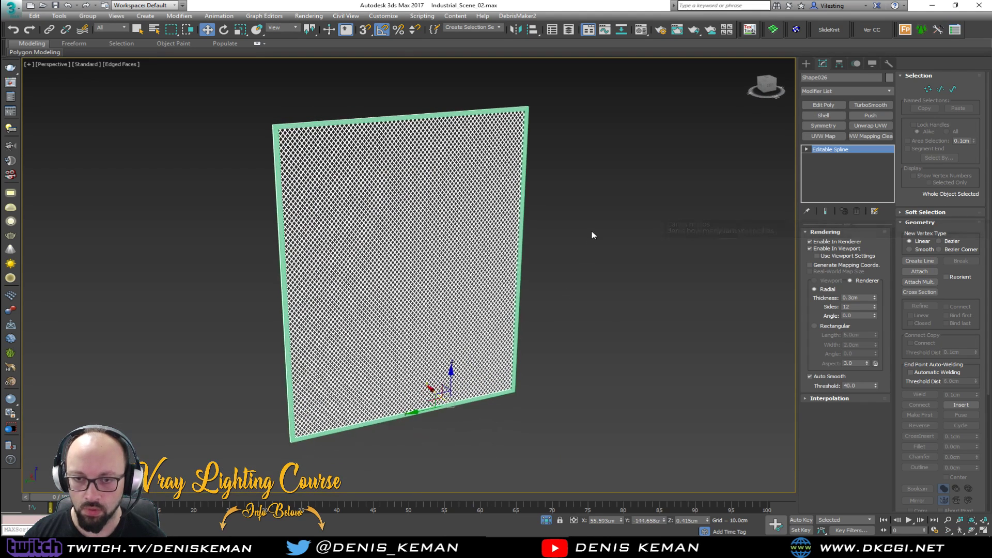
Select the panel frame around the wire mesh and add a Chamfer modifier
left_click(591, 231)
left_click(271, 128)
middle_click_drag(303, 157, 252, 161, "alt")
left_click(618, 133)
middle_click_drag(622, 129, 602, 154)
scroll(497, 287, "up", 5)
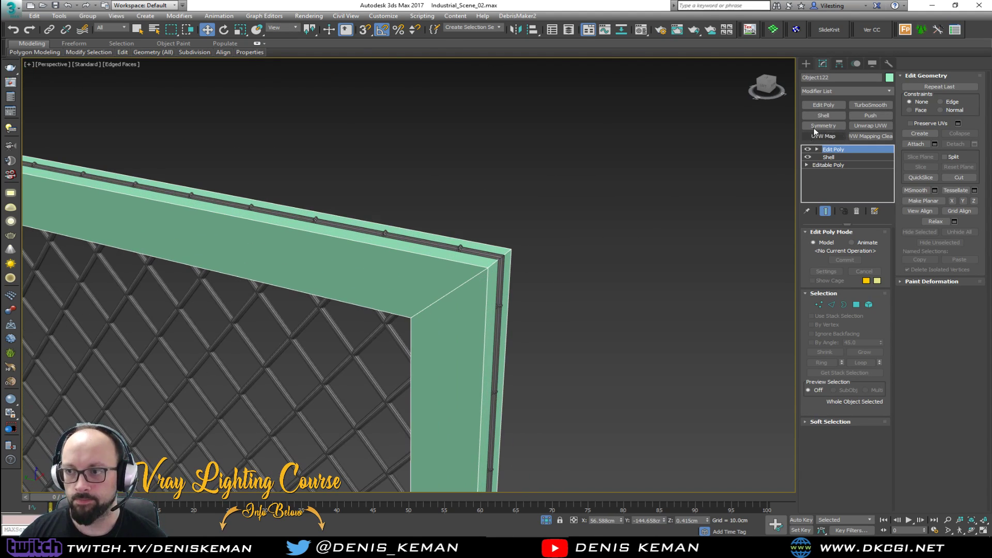
left_click(836, 92)
key("c")
left_click(833, 147)
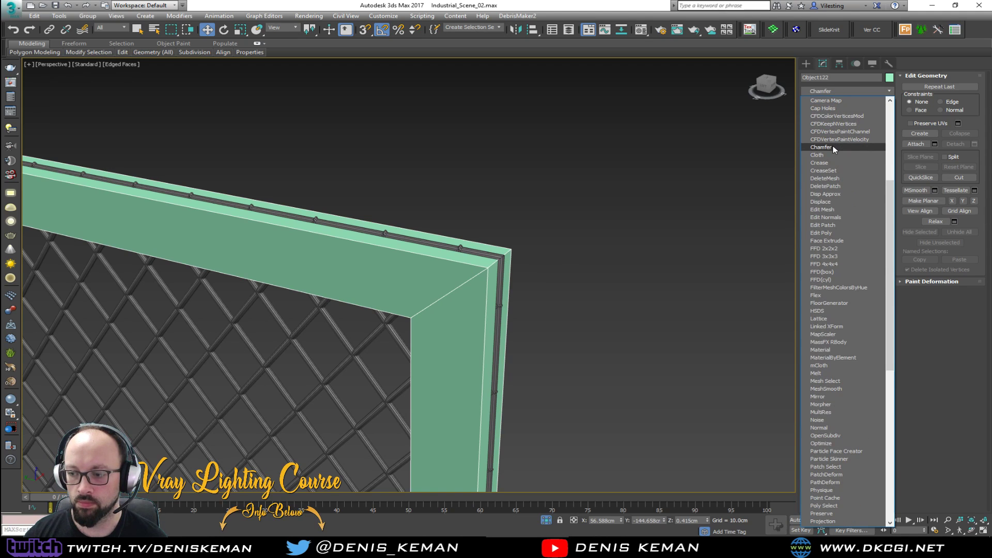
Try a 0.3 cm chamfer amount on the frame, settling on 0.1 cm
double_click(858, 271)
type("0.")
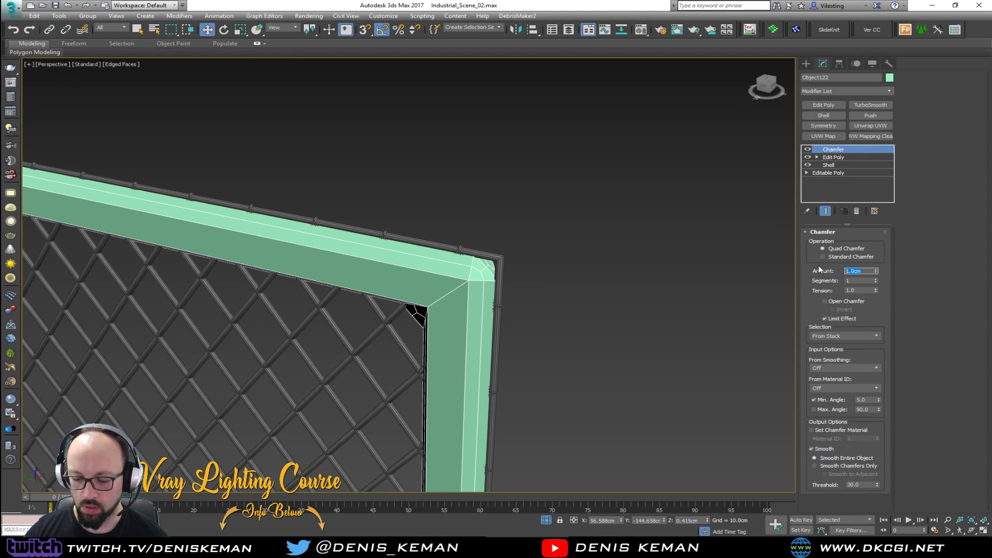
type("3")
key("Return")
type("0.1")
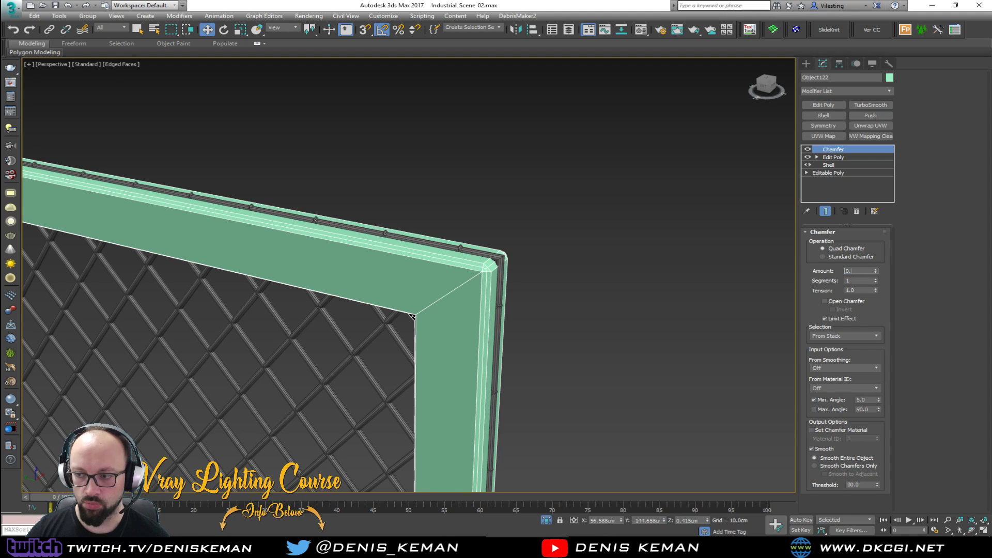
key("Return")
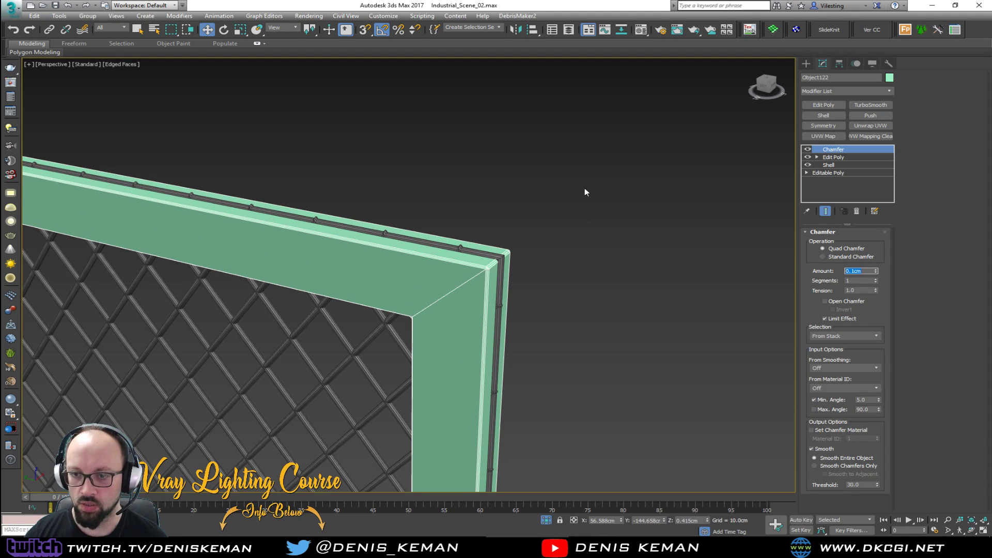
Add a Push modifier of 0.5 cm to the panel frame, with an Edit Poly modifier above it
left_click(868, 115)
left_click_drag(881, 245, 880, 228)
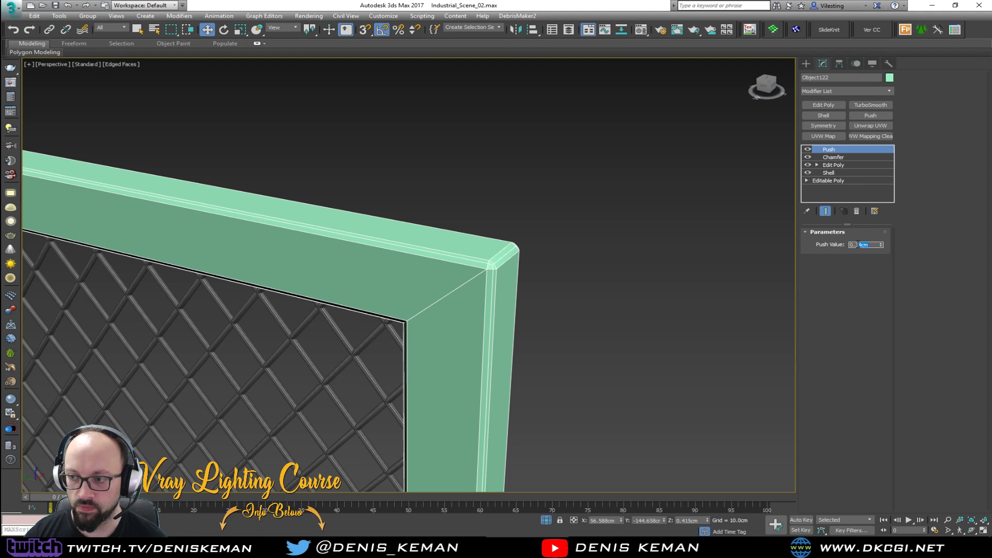
type("0.5")
key("Return")
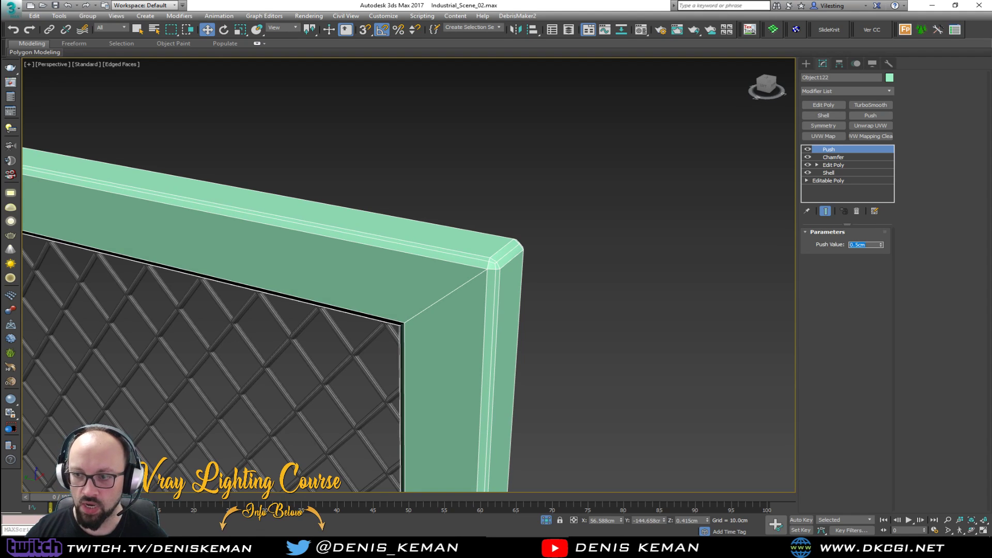
left_click(825, 103)
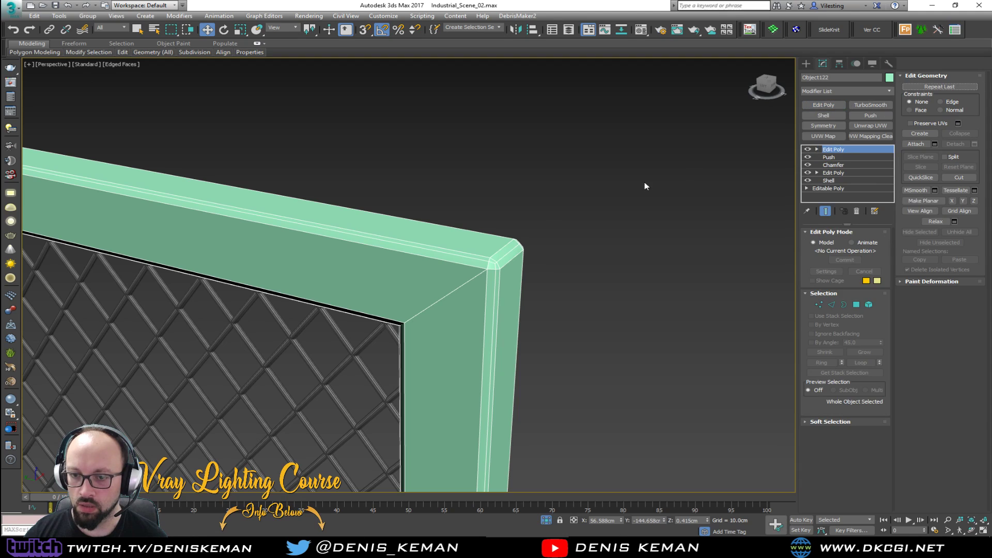
Change the panel frame's object color to gray and turn off edged faces
left_click(891, 78)
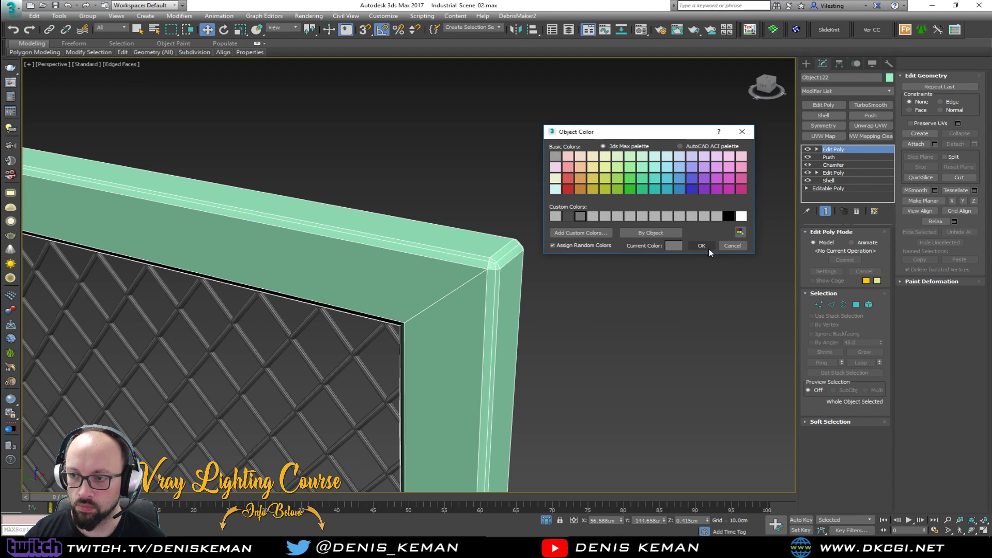
left_click(701, 246)
left_click(622, 243)
key("F4")
scroll(459, 196, "down", 3)
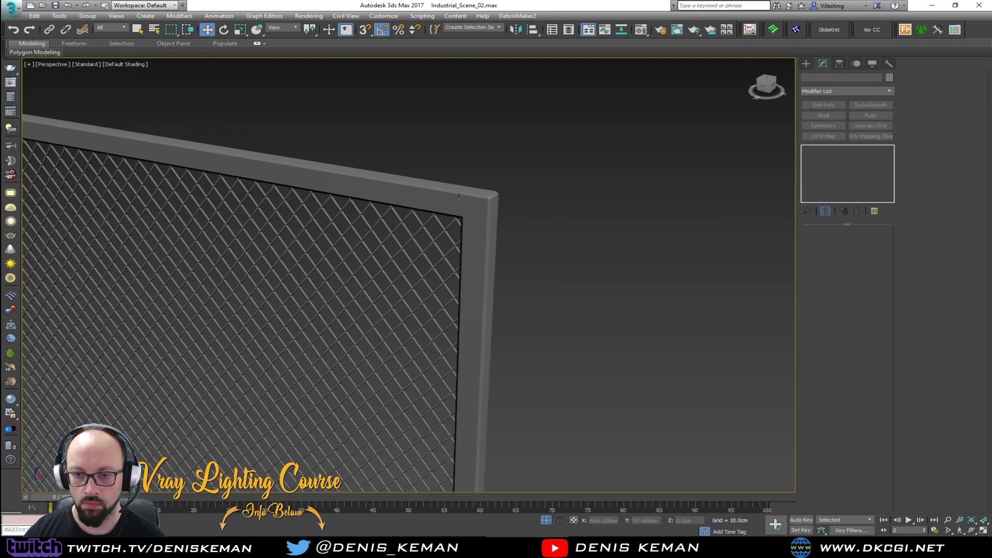
scroll(459, 195, "down", 2)
Change the wire mesh's object color to the same gray as the frame
left_click(428, 257)
key("z")
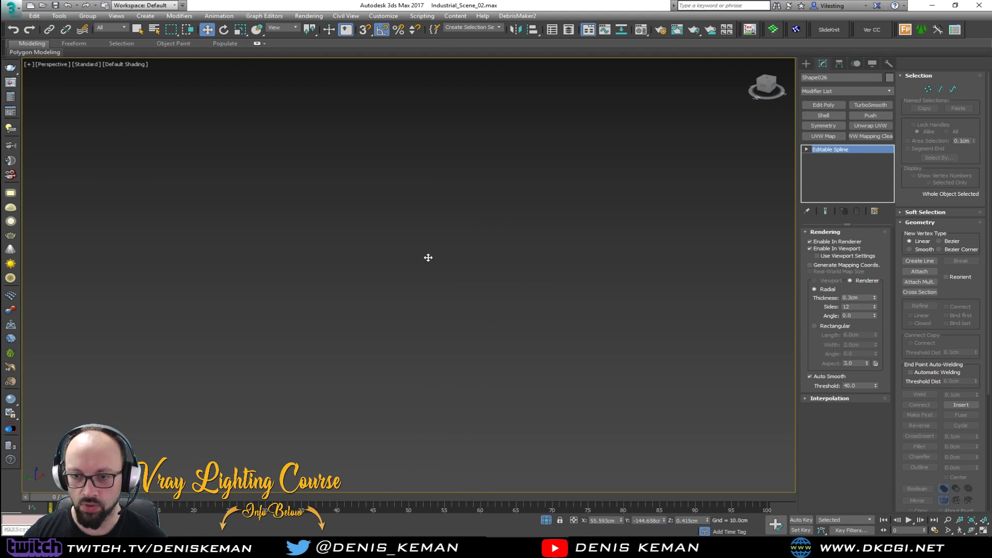
scroll(532, 182, "up", 5)
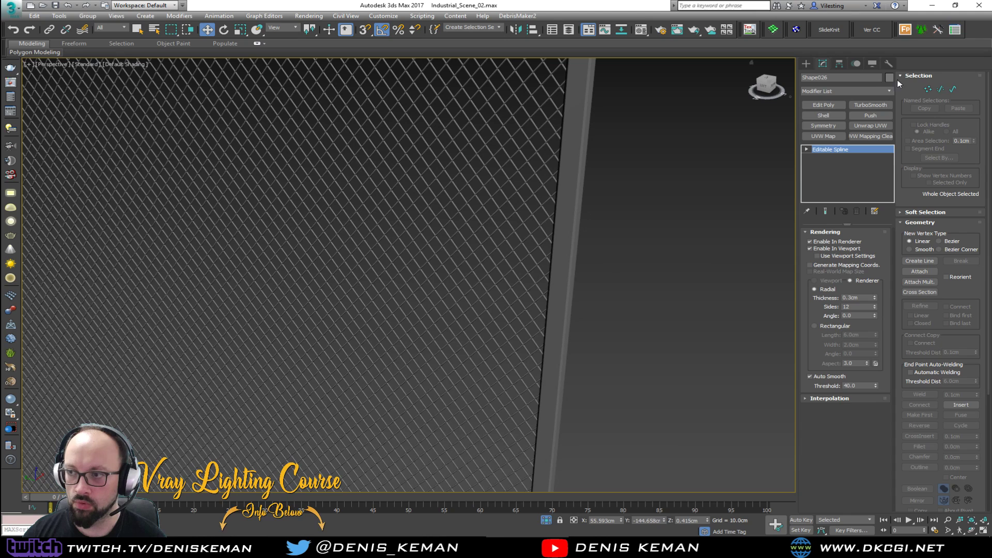
left_click(888, 78)
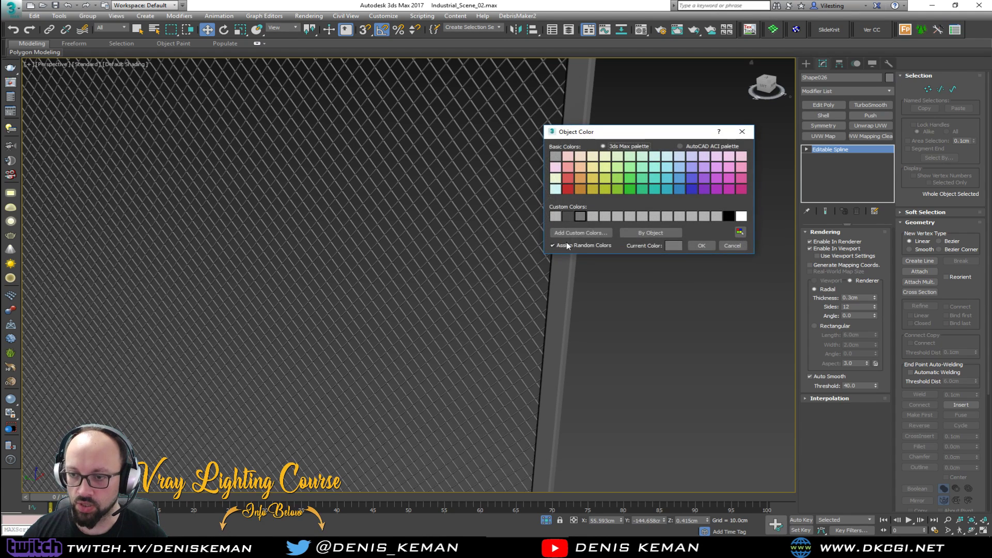
left_click(699, 246)
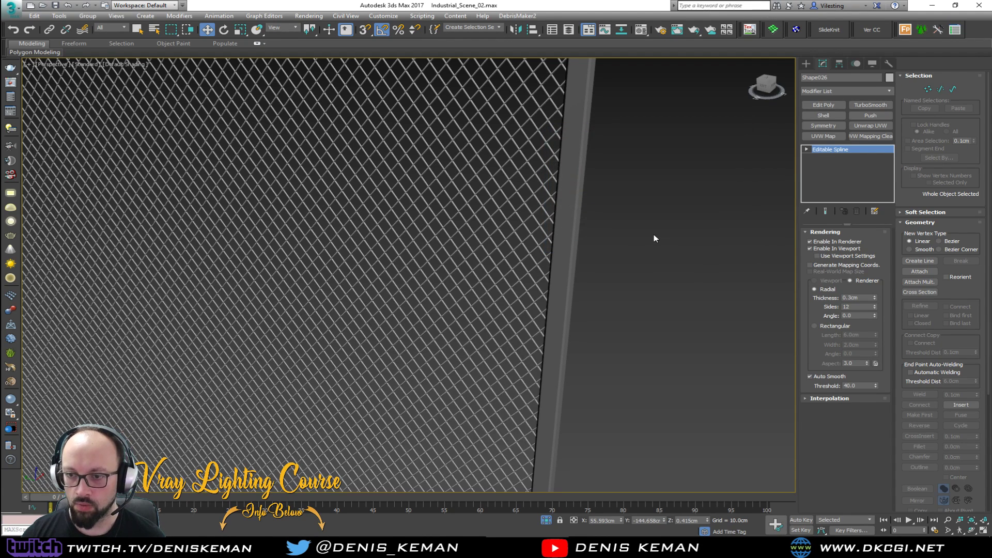
End isolation to bring back the full loft scene around the finished panel
left_click(478, 215)
key("alt+q")
right_click(517, 222)
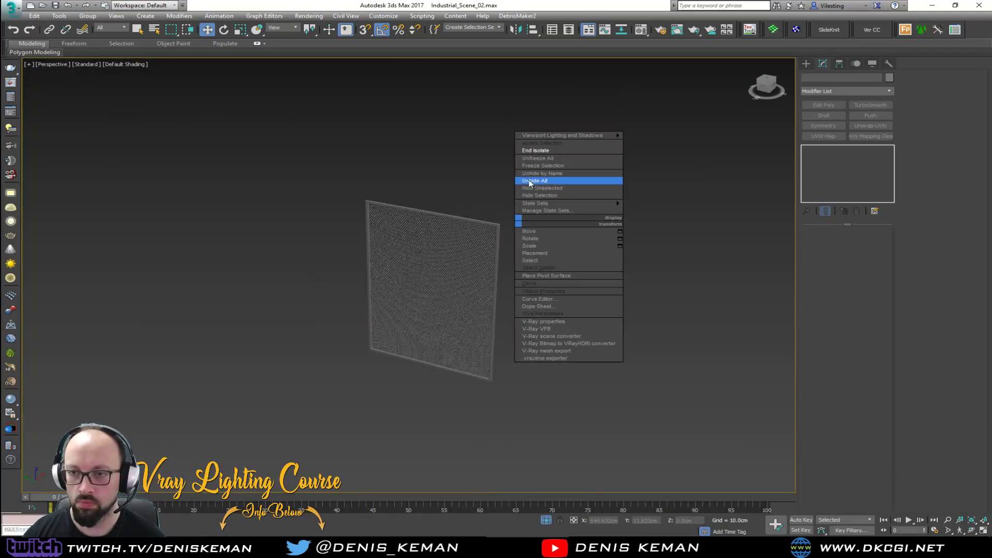
left_click(535, 151)
scroll(441, 219, "up", 5)
middle_click_drag(440, 219, 412, 228, "alt")
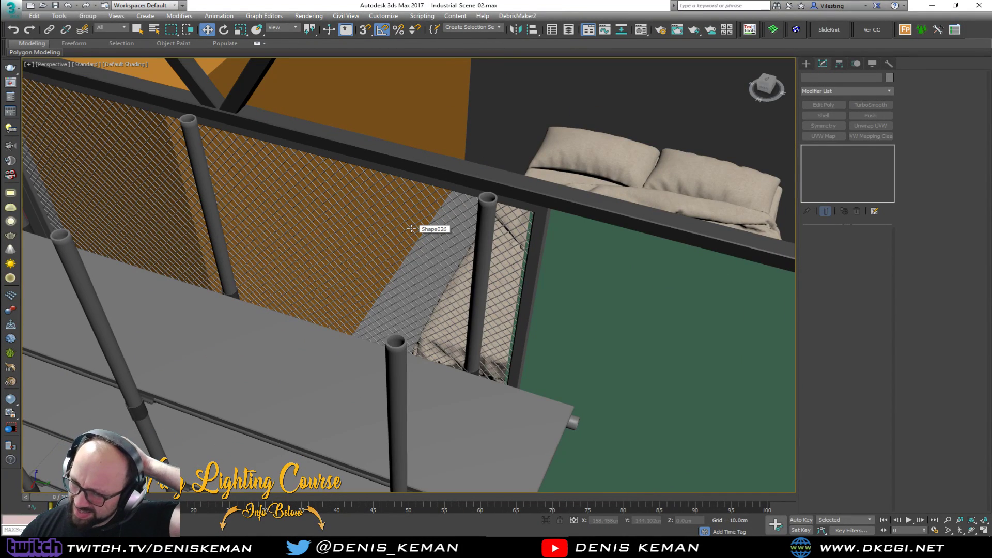
Delete the solid green panel beside the wire mesh panel
middle_click_drag(421, 228, 238, 240, "alt")
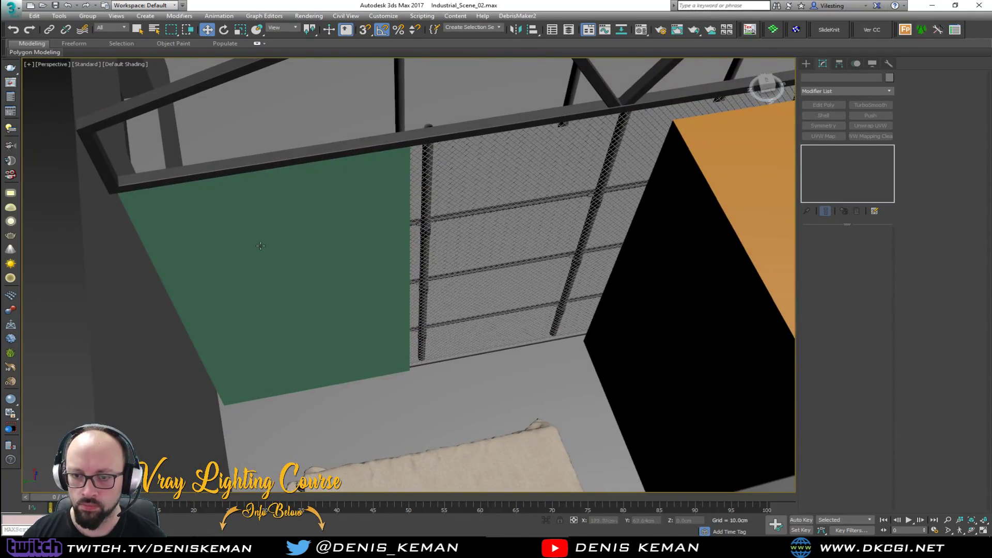
left_click(367, 291)
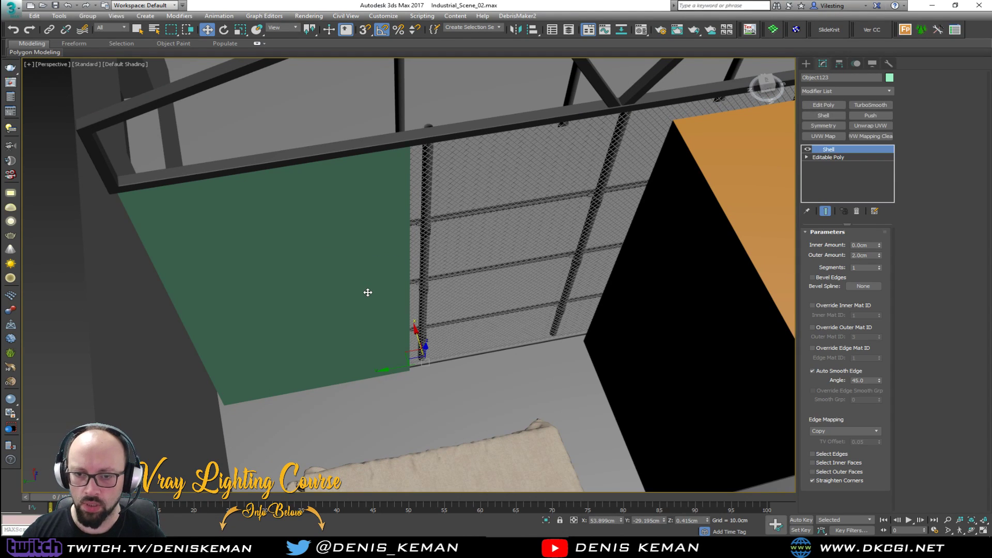
scroll(408, 364, "up", 5)
Select the frame and its wire mesh and make one copy of both, offset along X in the top view
left_click(408, 365)
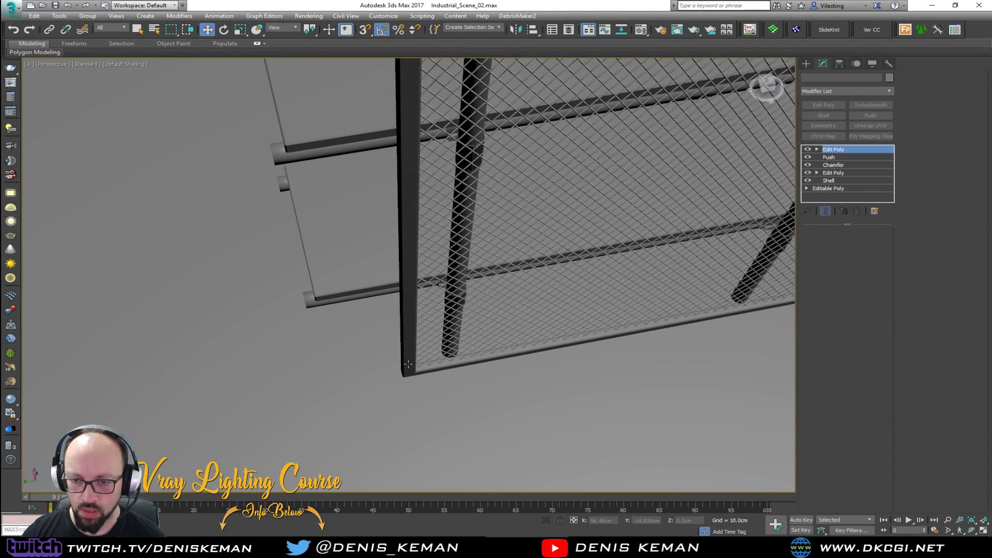
key("F4")
left_click(421, 363, "ctrl")
scroll(421, 364, "down", 6)
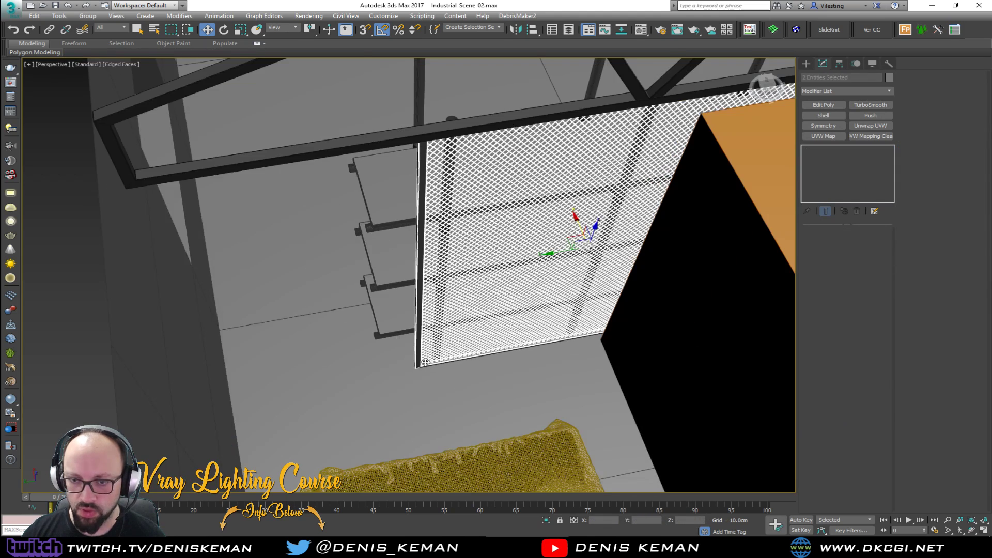
key("alt+w")
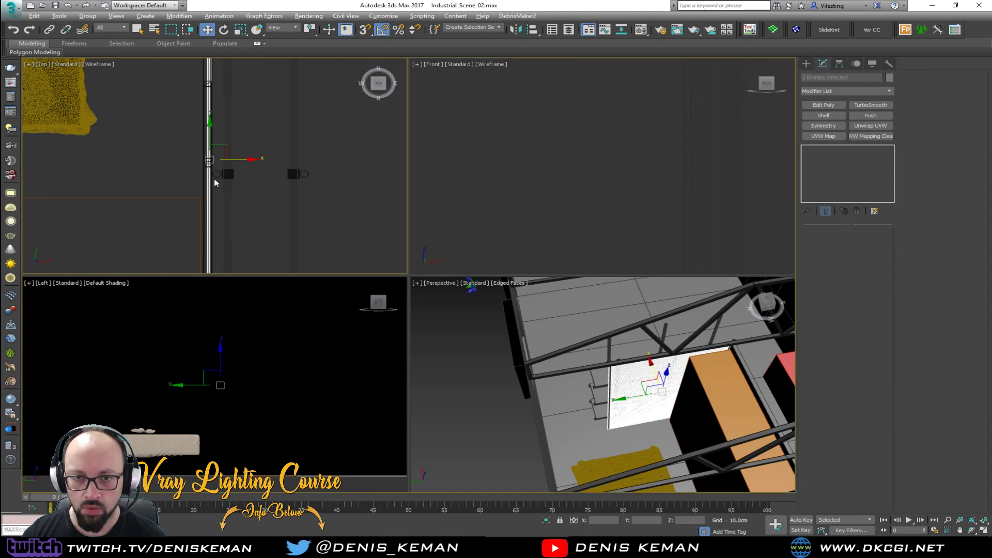
key("alt+w")
scroll(413, 248, "up", 2)
left_click_drag(384, 308, 346, 319)
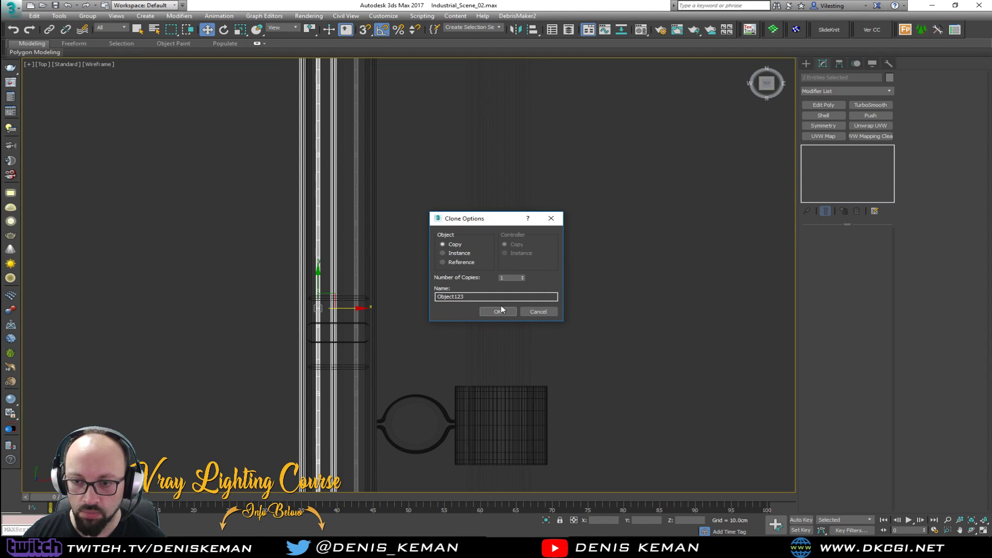
left_click(498, 310)
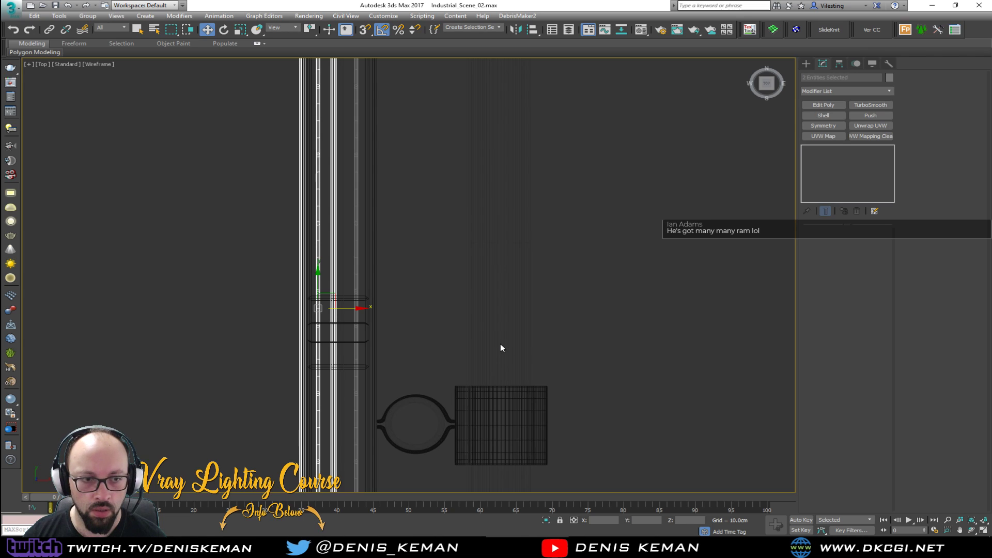
Examine the side edges of the original and copied mesh panels up close in the perspective view
key("alt+w")
middle_click_drag(531, 357, 535, 370)
key("alt+w")
scroll(514, 300, "up", 5)
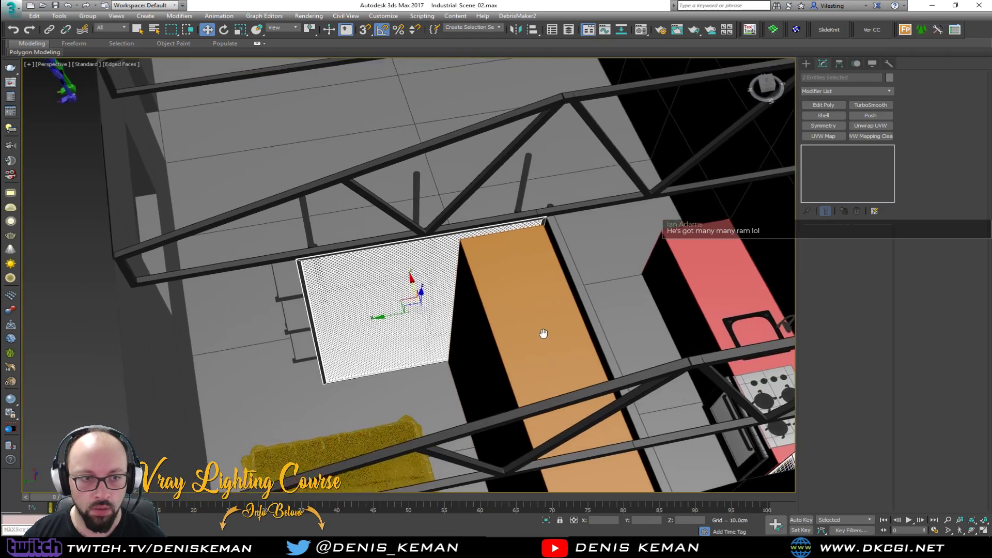
middle_click_drag(531, 327, 366, 276, "alt")
scroll(343, 295, "up", 5)
scroll(365, 207, "up", 5)
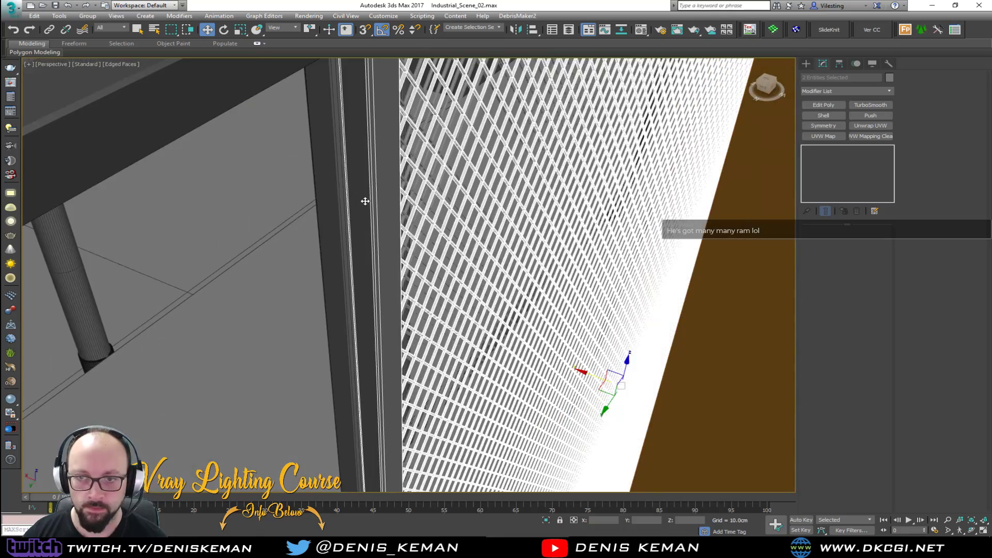
Slide the copied mesh panel and its frame along Y by about 118 cm, keeping it under the truss
scroll(411, 269, "down", 5)
middle_click_drag(429, 291, 567, 330, "alt")
left_click_drag(574, 336, 364, 353)
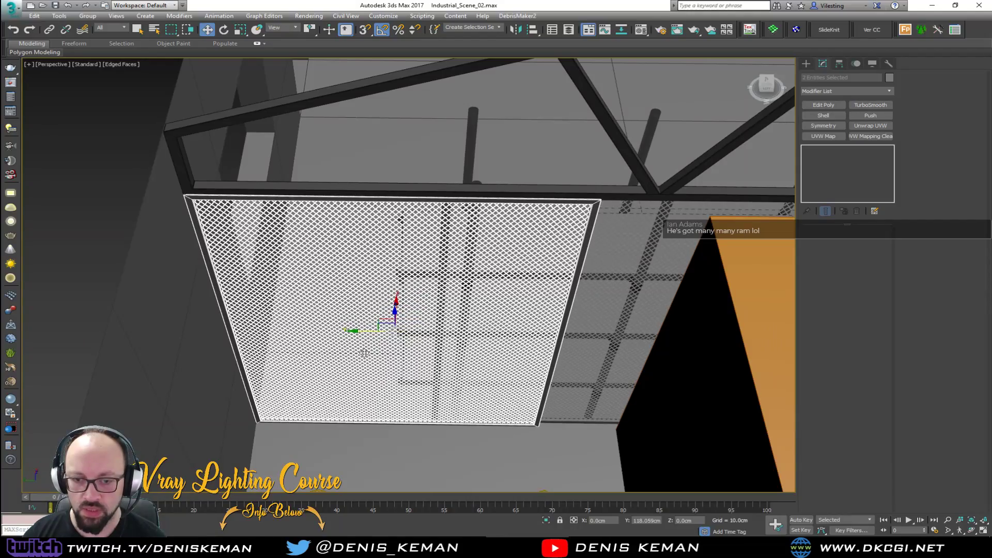
Add Edit Poly to the orange box and move the vertices at its panel end along X, away from the mesh panels
scroll(419, 359, "down", 3)
middle_click_drag(420, 359, 472, 363, "alt")
left_click(468, 218)
middle_click_drag(493, 250, 696, 166, "alt")
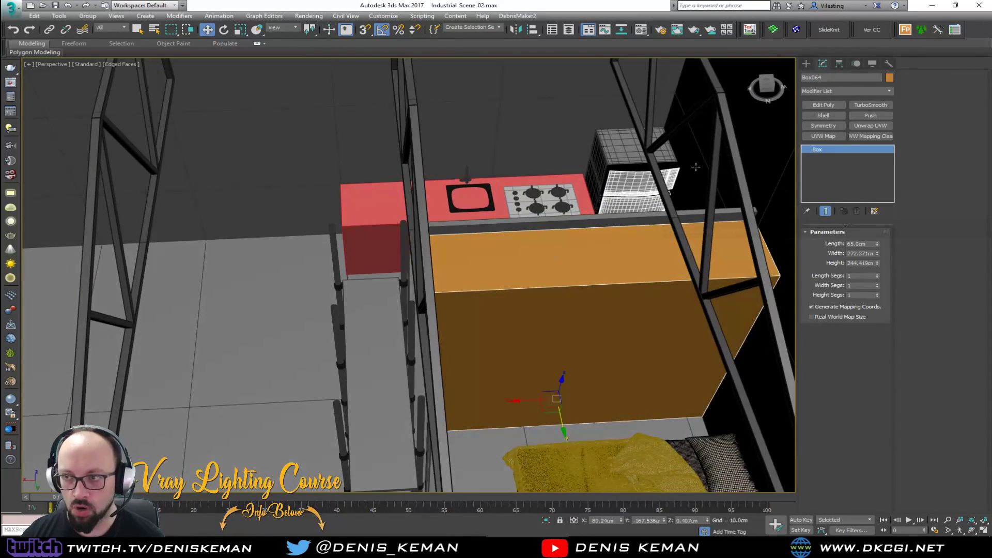
left_click(837, 105)
middle_click_drag(454, 216, 476, 175, "alt")
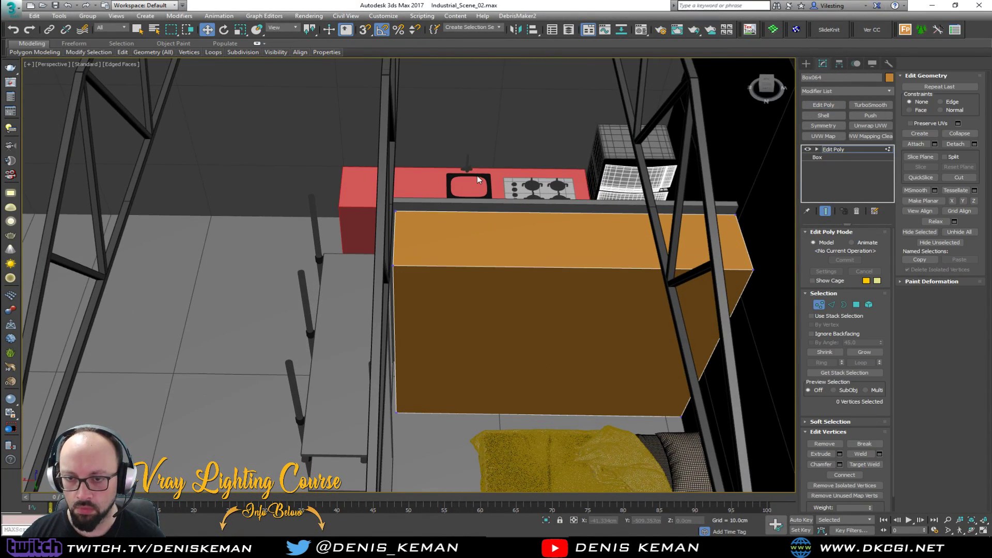
key("F3")
key("F3")
scroll(413, 327, "up", 5)
scroll(332, 318, "up", 4)
left_click_drag(333, 318, 359, 313)
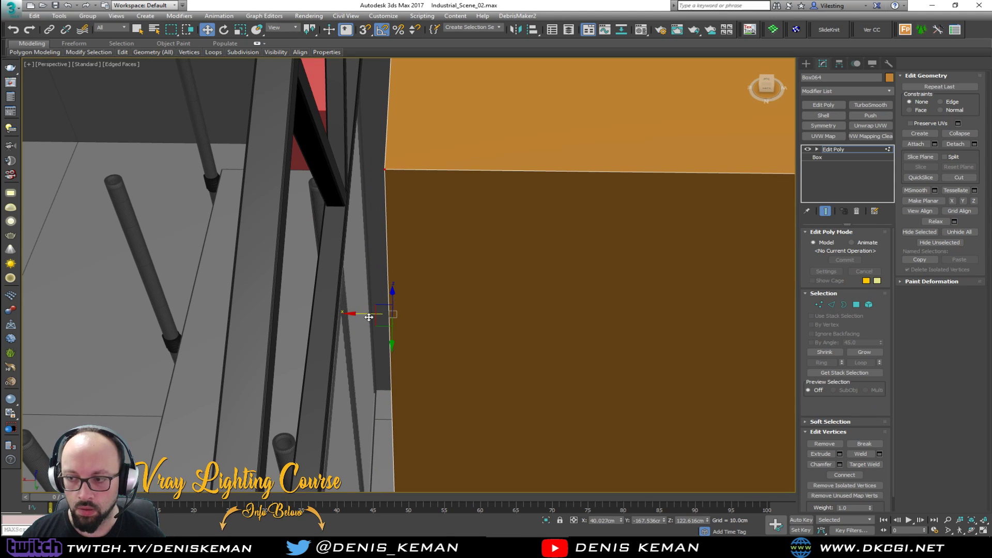
key("1")
Examine the mesh panels and the shortened orange box from the bed side and through the pipe shelf
middle_click_drag(438, 345, 388, 310, "alt")
middle_click_drag(388, 310, 454, 357)
left_click(524, 315)
key("z")
middle_click_drag(525, 315, 291, 358, "alt")
scroll(291, 356, "down", 5)
left_click(177, 210)
scroll(452, 366, "up", 5)
middle_click_drag(453, 366, 357, 336, "alt")
scroll(310, 323, "up", 3)
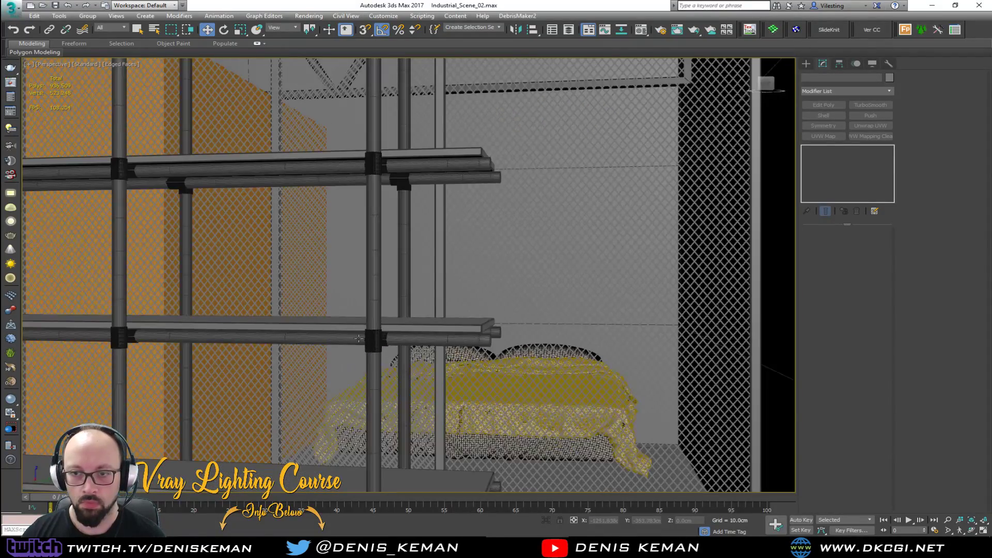
middle_click_drag(516, 245, 476, 338)
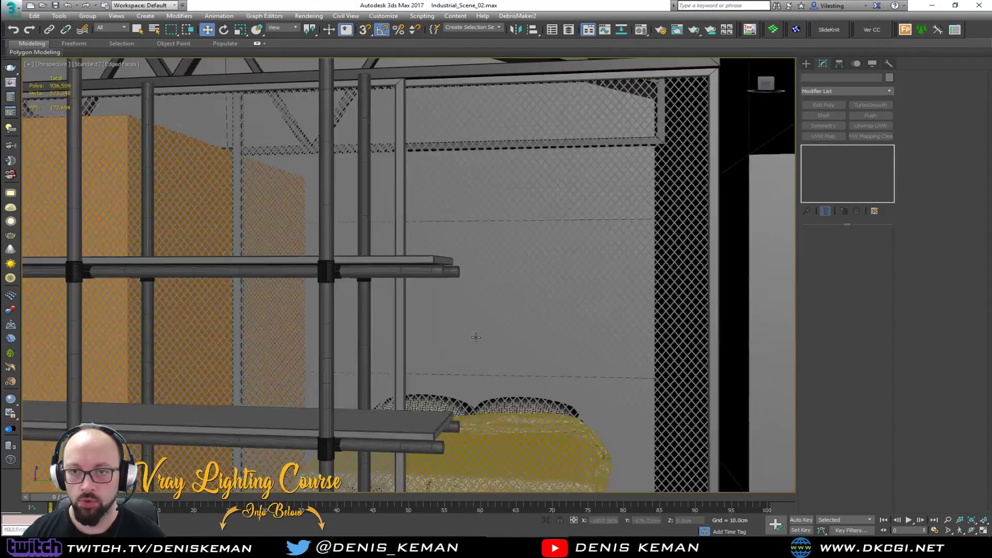
Select the sliding mesh and its frame together and shift them along Y by about -90 cm toward the orange box
left_click(522, 228)
key("z")
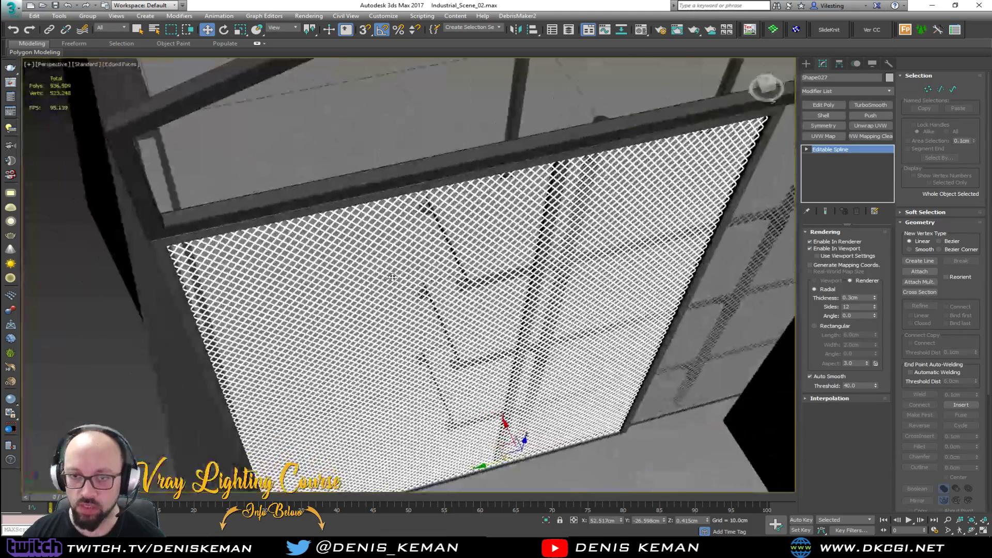
left_click(424, 192, "ctrl")
middle_click_drag(509, 254, 360, 278)
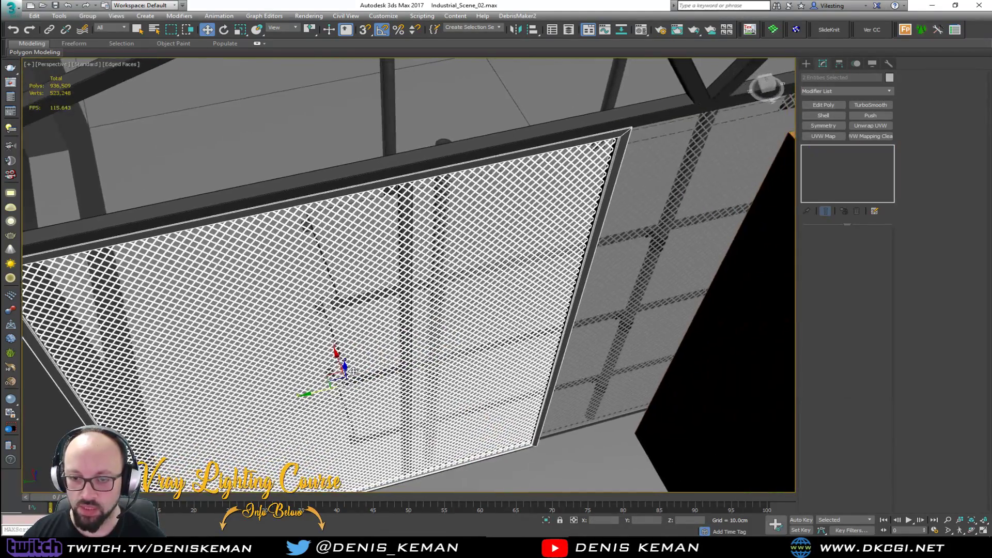
scroll(341, 373, "down", 3)
left_click_drag(316, 385, 471, 368)
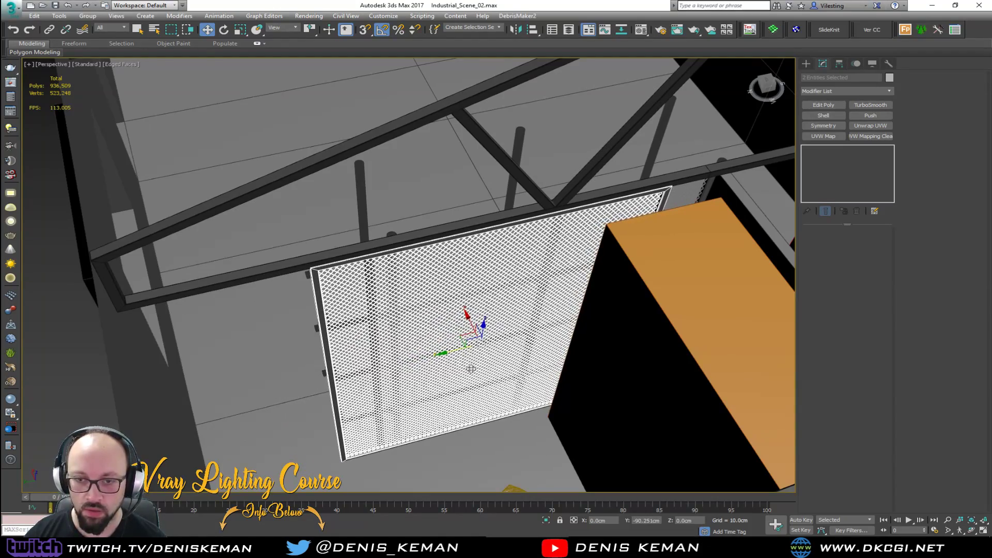
Examine the repositioned mesh panels and the bed opening from both sides with edged faces turned off
middle_click_drag(469, 369, 284, 343, "alt")
middle_click_drag(637, 326, 426, 338)
scroll(426, 338, "down", 3)
left_click(672, 280)
scroll(542, 277, "up", 6)
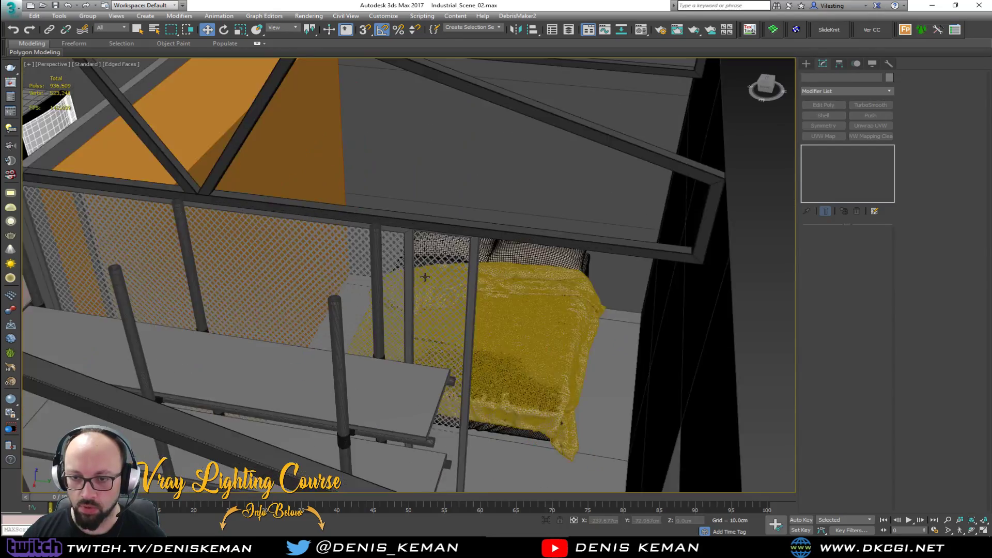
key("F4")
middle_click_drag(425, 277, 413, 194, "alt")
middle_click_drag(439, 352, 342, 345)
scroll(476, 284, "down", 4)
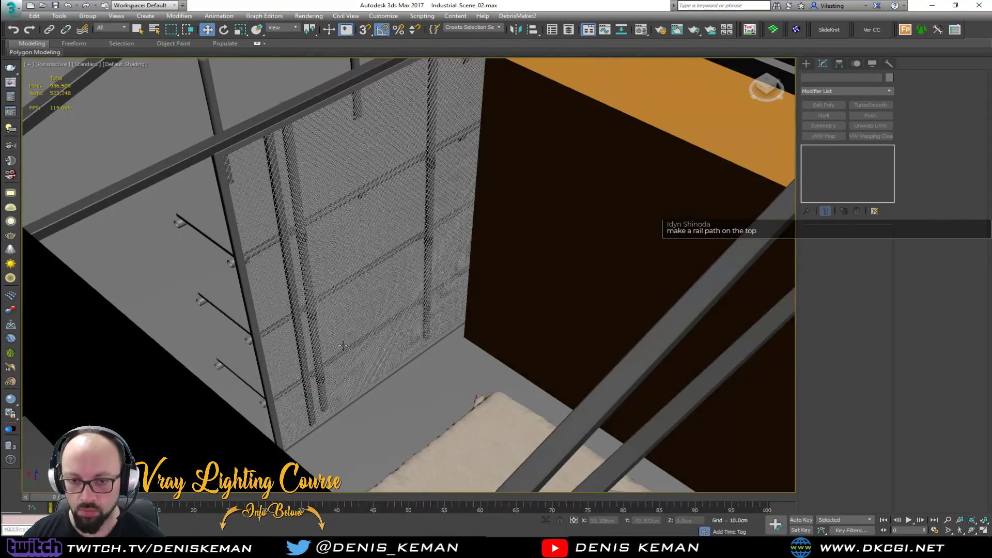
scroll(241, 314, "up", 3)
middle_click_drag(241, 321, 326, 305, "alt")
middle_click_drag(317, 233, 337, 273)
middle_click_drag(284, 96, 408, 219, "alt")
Turn edged faces back on and move the bed slightly along X, away from the wall behind the pillows
left_click(484, 324)
key("F4")
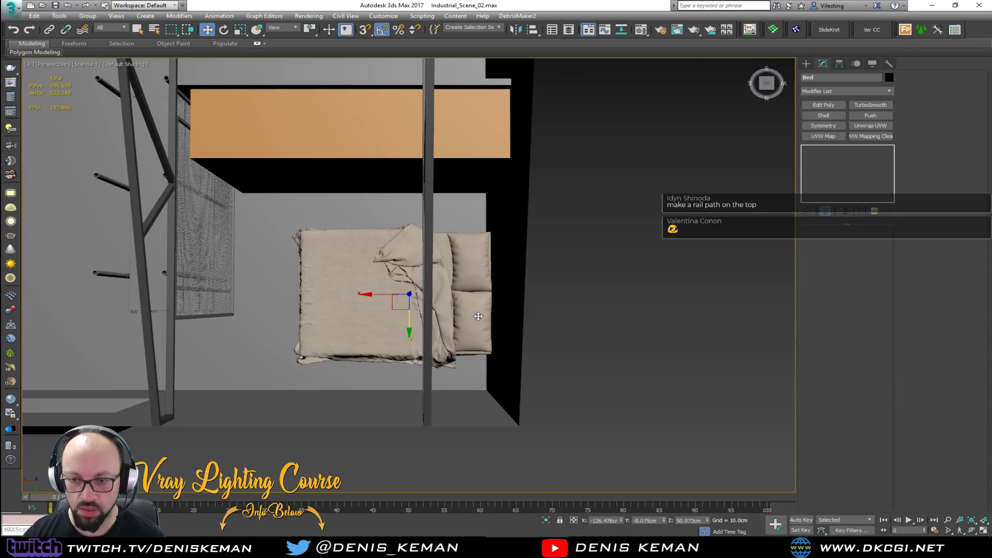
scroll(480, 317, "up", 5)
middle_click_drag(428, 262, 330, 293, "alt")
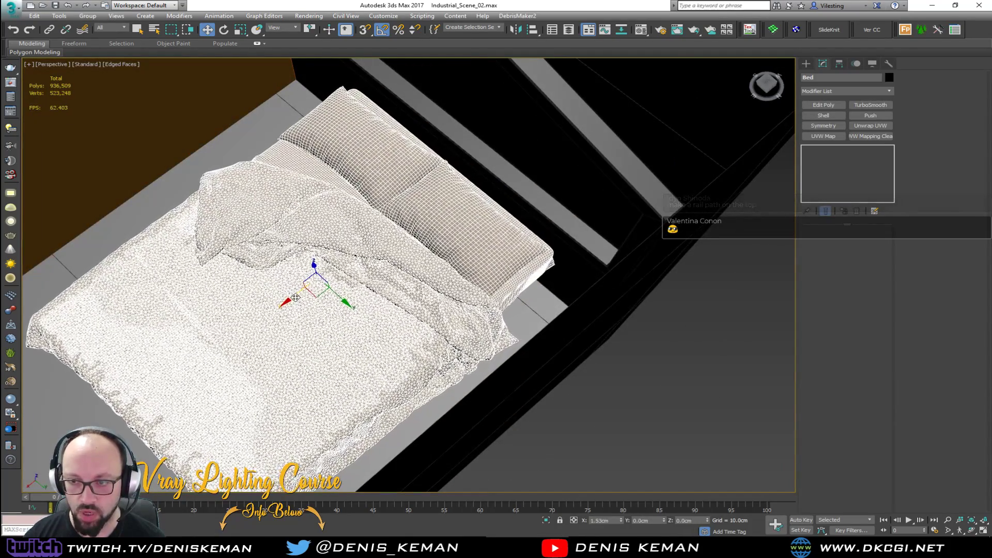
scroll(385, 297, "up", 2)
scroll(537, 364, "down", 6)
left_click(615, 398)
Select the bed and change its object color to grey
middle_click_drag(615, 399, 487, 342, "alt")
scroll(394, 362, "up", 4)
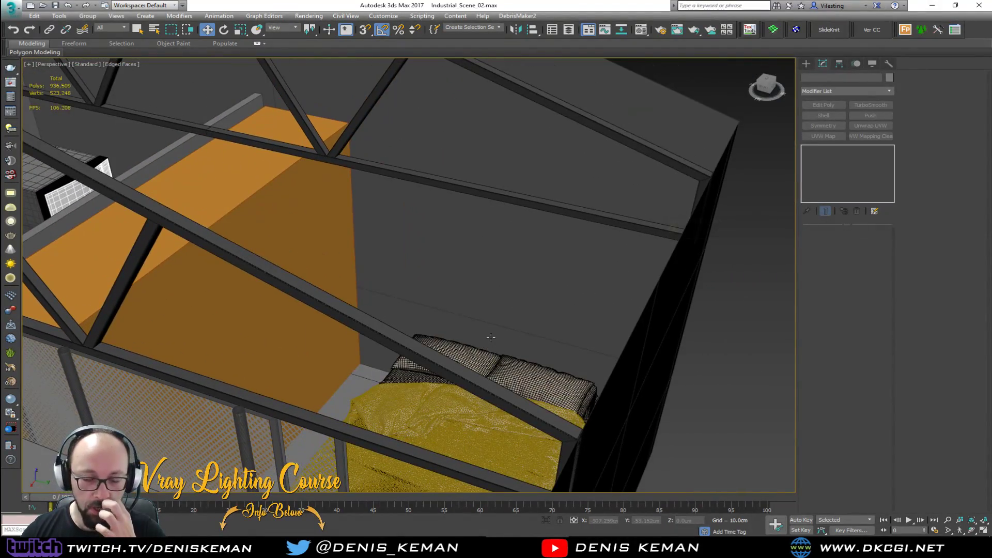
scroll(404, 234, "down", 5)
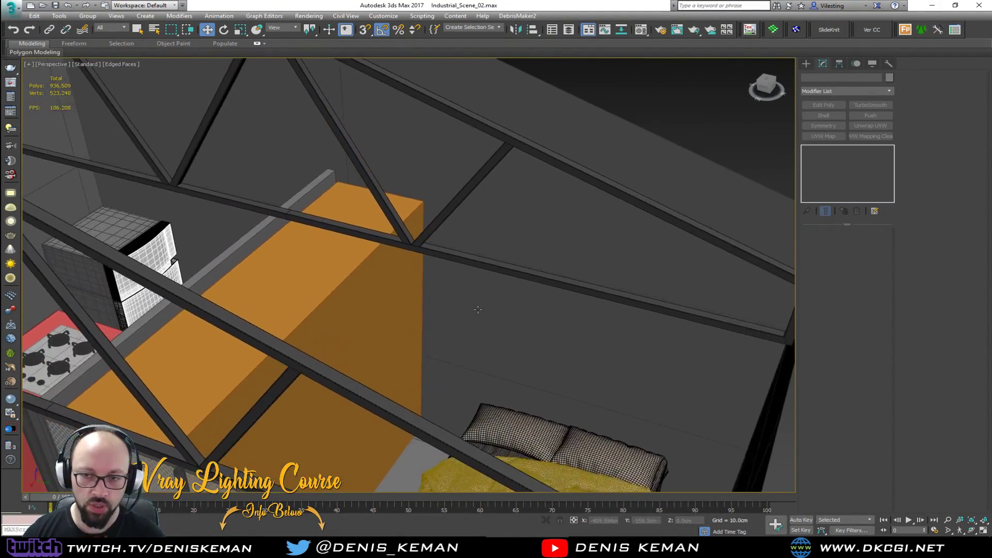
middle_click_drag(403, 234, 559, 308, "alt")
scroll(560, 319, "up", 5)
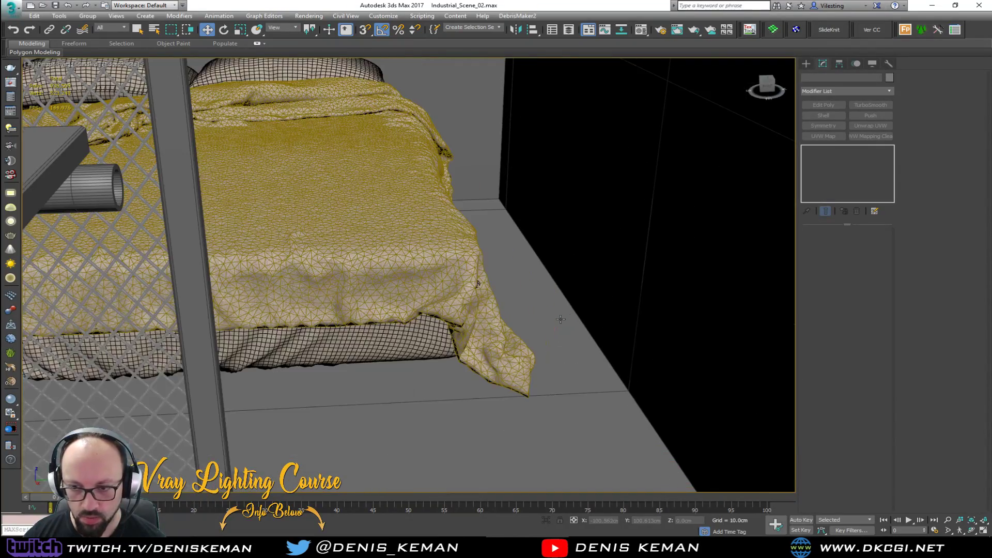
left_click(454, 288)
mouse_move(511, 134)
middle_mouse_down()
mouse_move(526, 217)
mouse_move(435, 251)
mouse_move(495, 193)
mouse_move(532, 216)
middle_mouse_up()
key("F4")
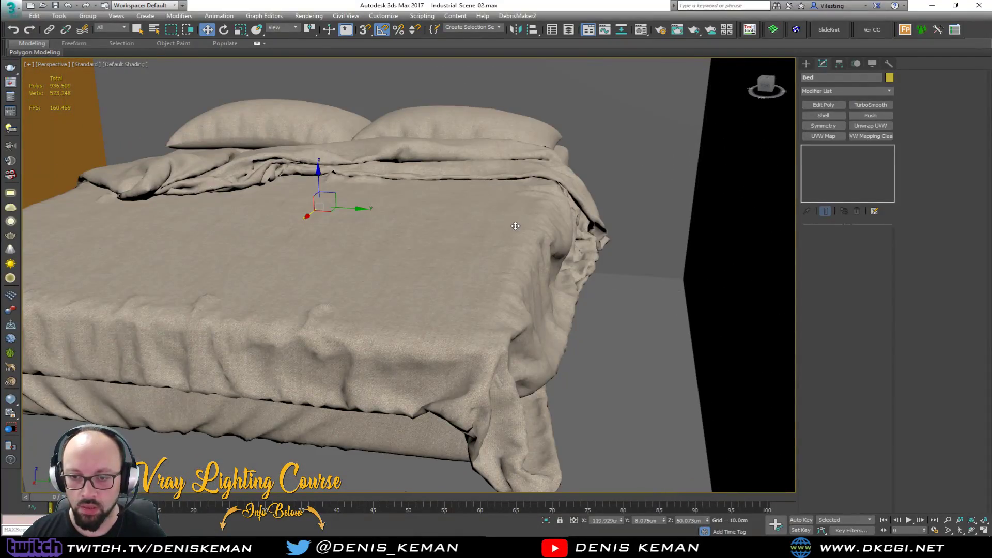
key("F4")
left_click(889, 78)
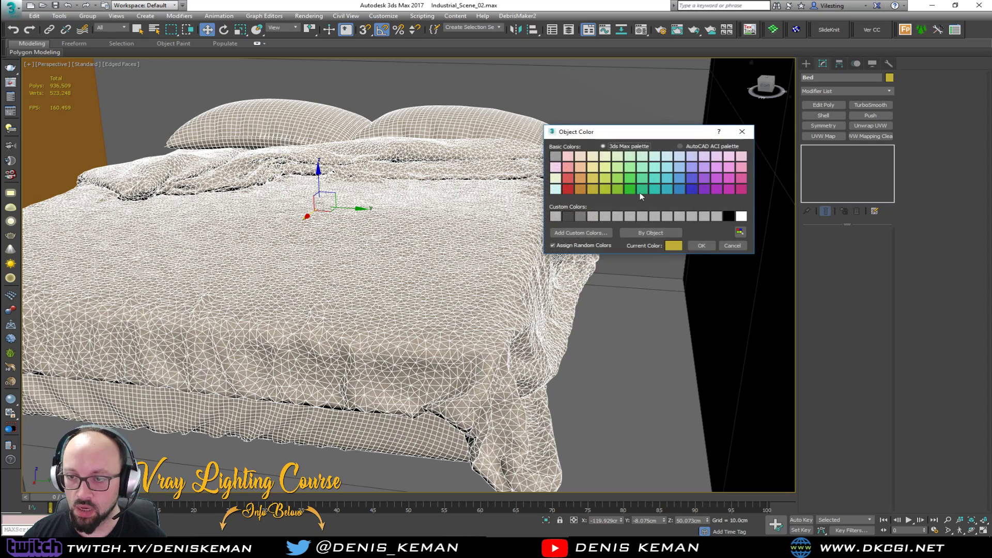
left_click(701, 246)
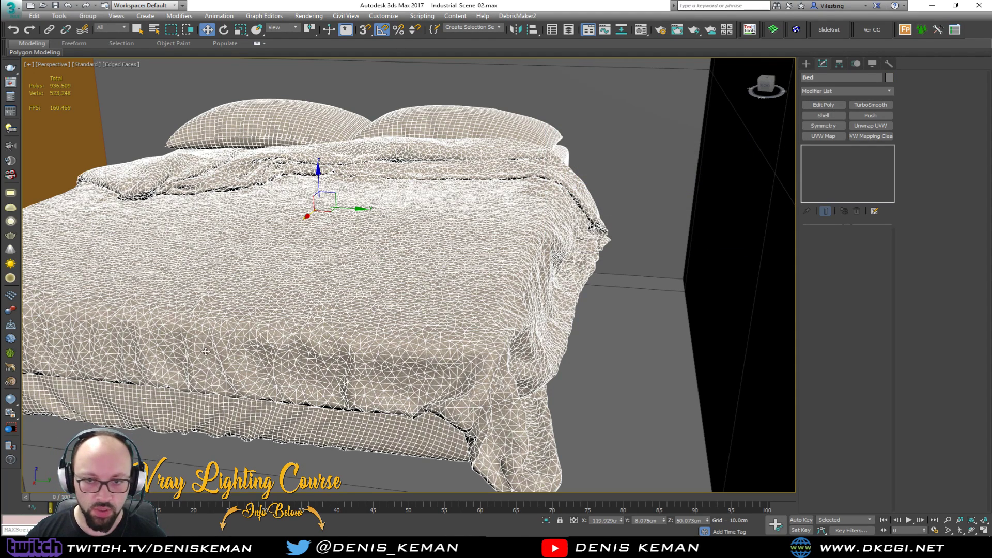
Sample the bed's Paper material into a Material Editor slot and close the editor
middle_click_drag(206, 355, 223, 370)
key("m")
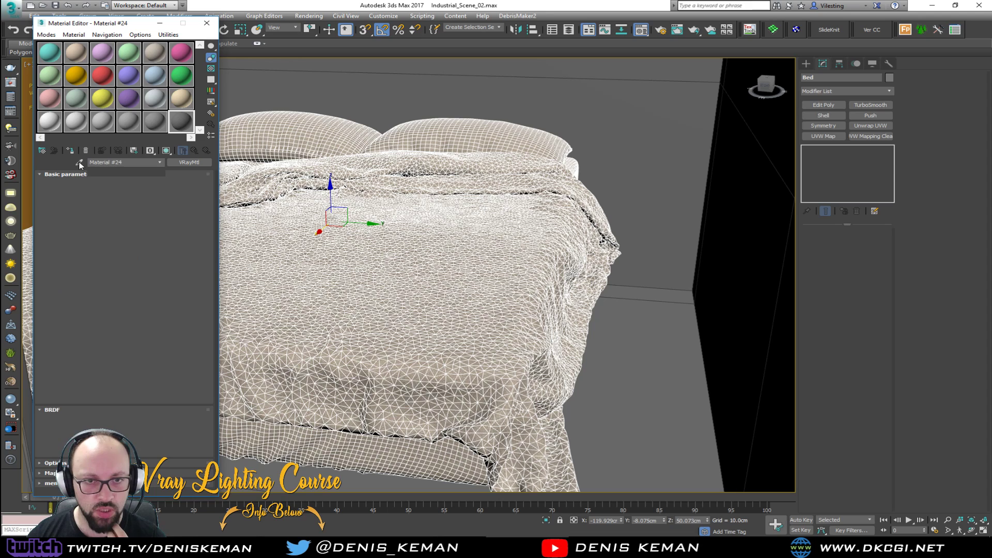
left_click(325, 237)
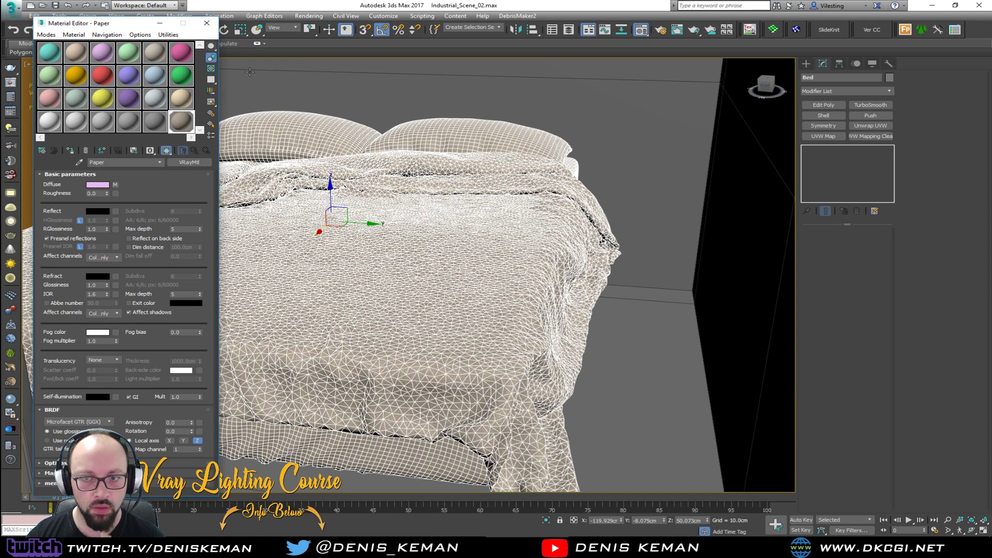
left_click(207, 23)
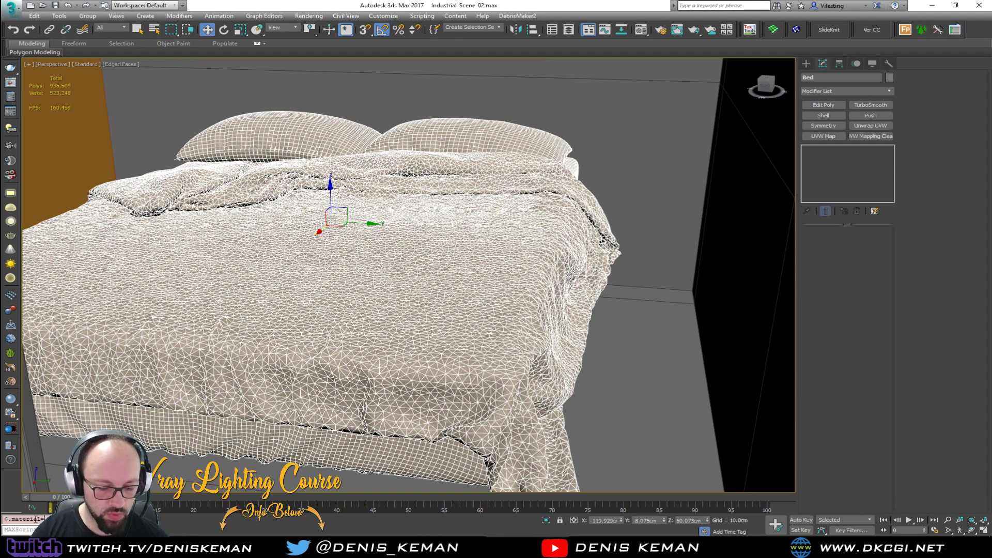
Remove the bed's material by setting $.material to undefined in MAXScript, and show it in plain shading without edges
key("Return")
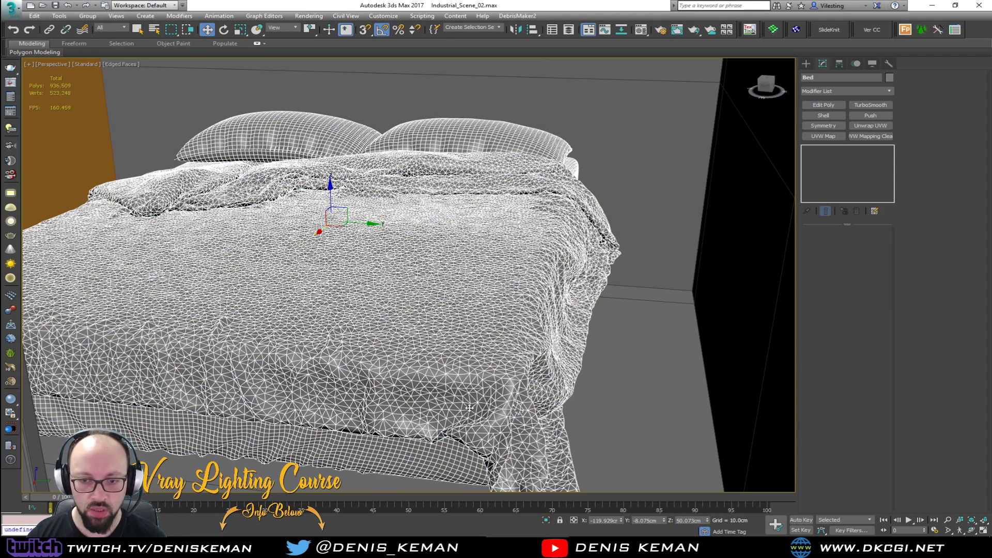
key("F3")
left_click(649, 233)
key("F3")
key("F4")
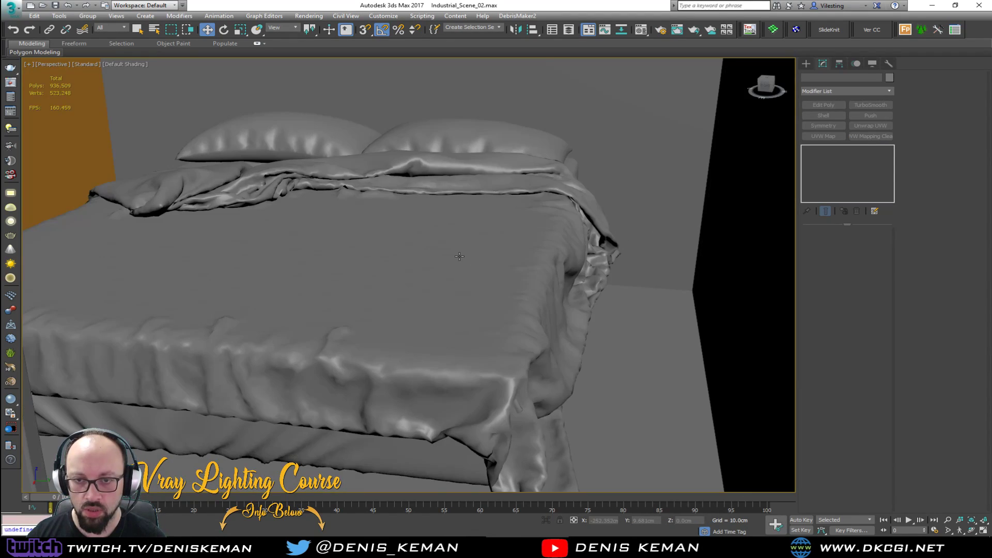
Examine the bedroom corner, orange box, mesh panels and roof trusses from above and around the loft
scroll(458, 256, "down", 3)
mouse_move(458, 257)
middle_mouse_down("alt")
mouse_move(441, 275)
mouse_move(449, 283)
mouse_move(387, 223)
middle_mouse_up("alt")
scroll(387, 224, "down", 4)
middle_click_drag(458, 268, 723, 339, "alt")
scroll(354, 253, "up", 3)
middle_click_drag(347, 262, 339, 223, "alt")
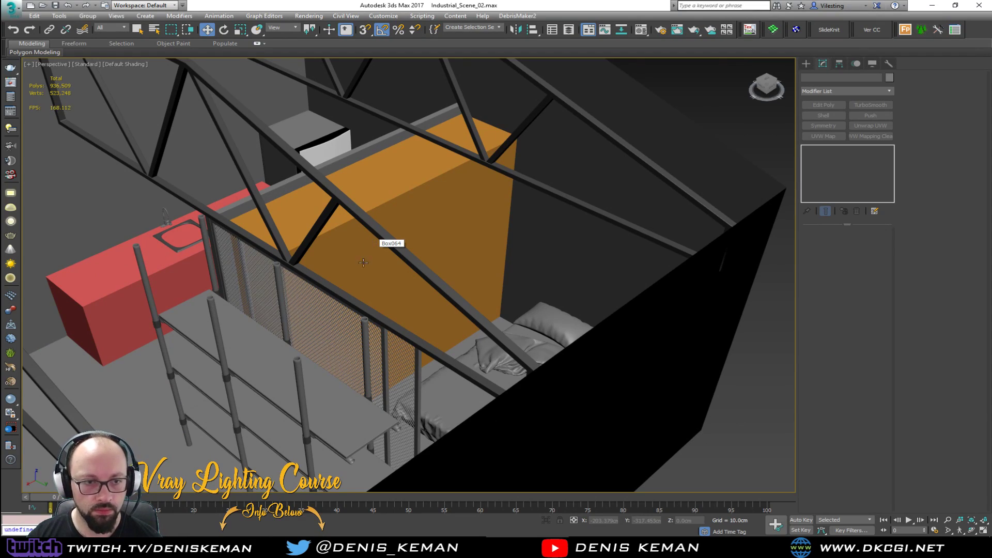
middle_click_drag(360, 283, 427, 259, "alt")
middle_click_drag(512, 257, 542, 258, "alt")
scroll(386, 323, "up", 5)
middle_click_drag(387, 323, 383, 289, "alt")
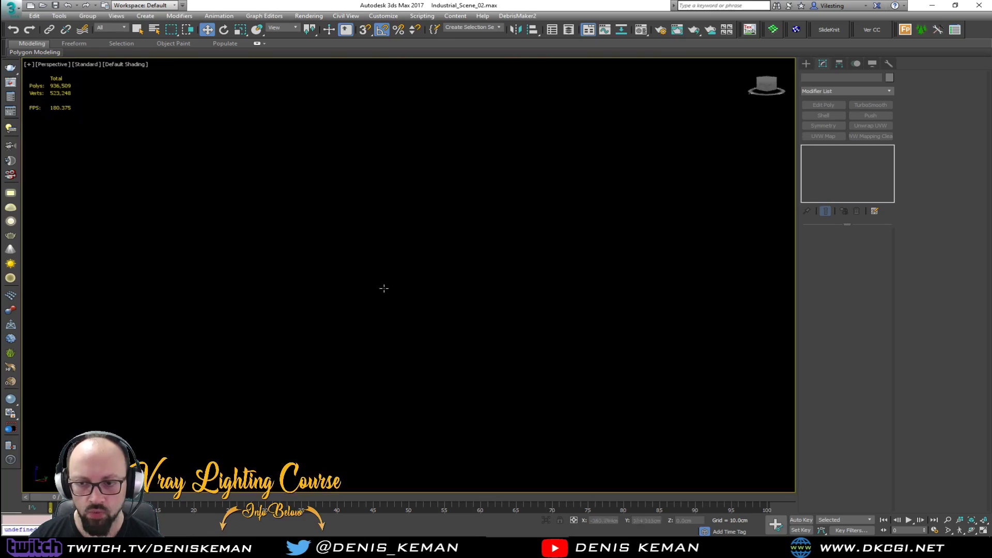
scroll(392, 302, "down", 4)
middle_click_drag(390, 323, 643, 244, "alt")
scroll(376, 279, "down", 6)
scroll(436, 188, "down", 4)
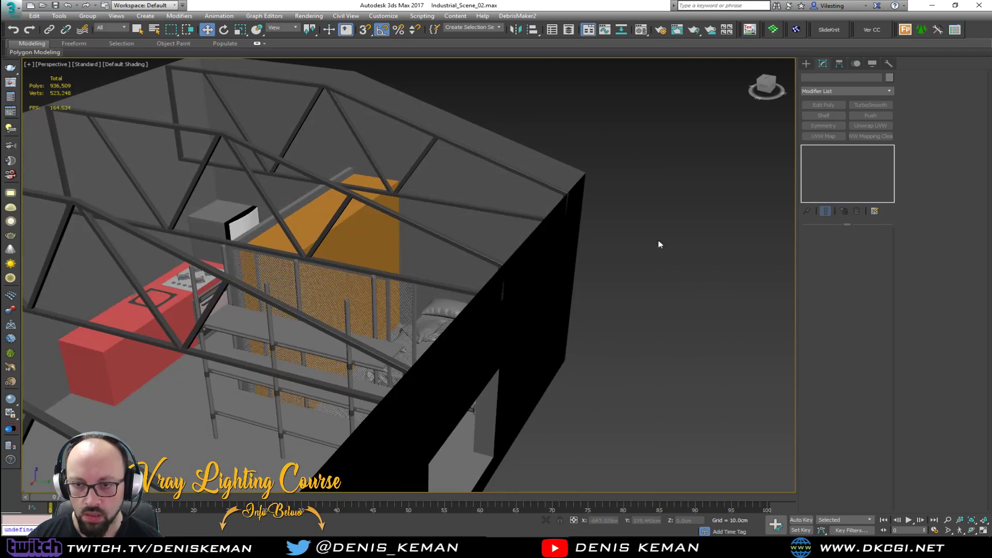
Inspect the top of the mesh panel frames beneath the truss and how the panels divide the bed area from the room
scroll(399, 211, "up", 8)
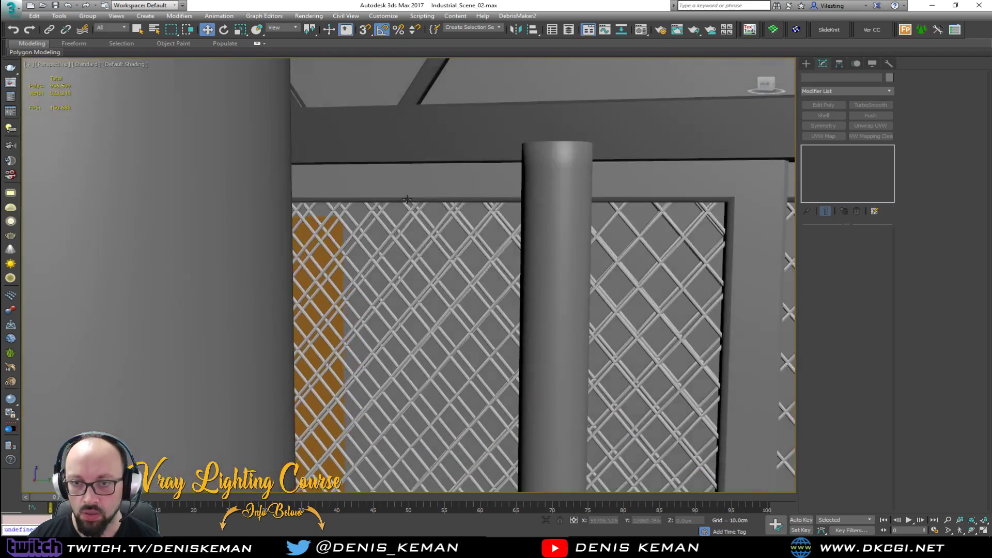
scroll(399, 210, "down", 3)
scroll(399, 211, "down", 4)
middle_click_drag(454, 192, 346, 207, "alt")
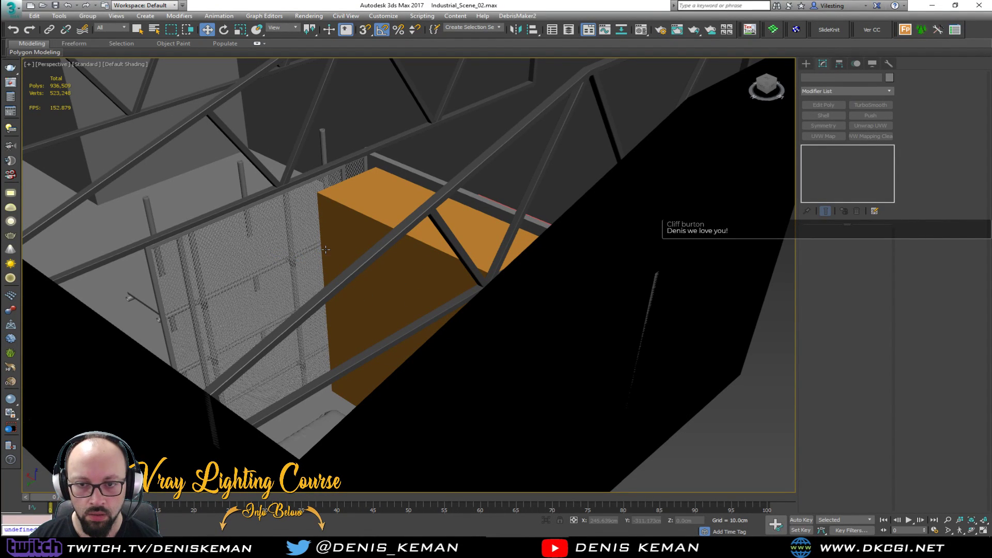
middle_click_drag(280, 214, 479, 273, "alt")
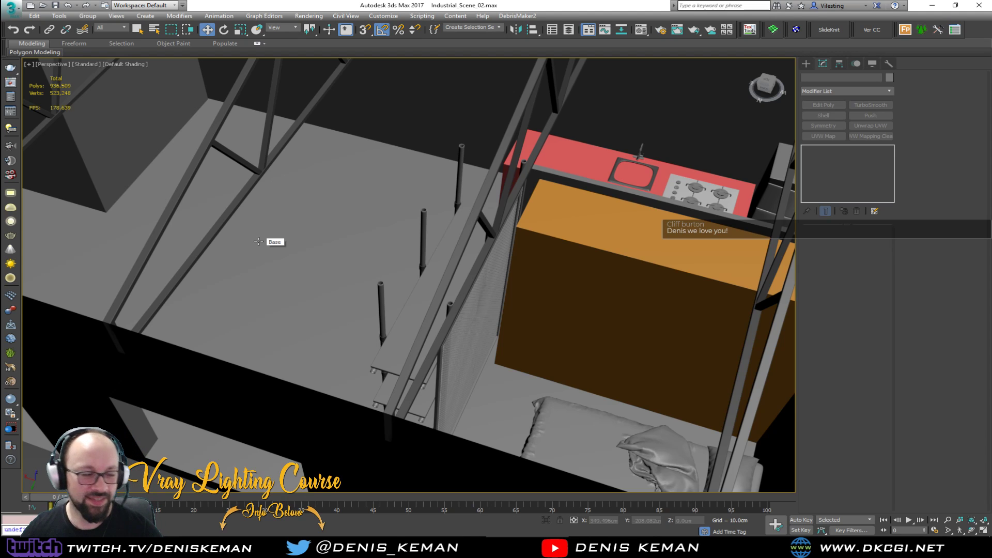
scroll(363, 230, "down", 4)
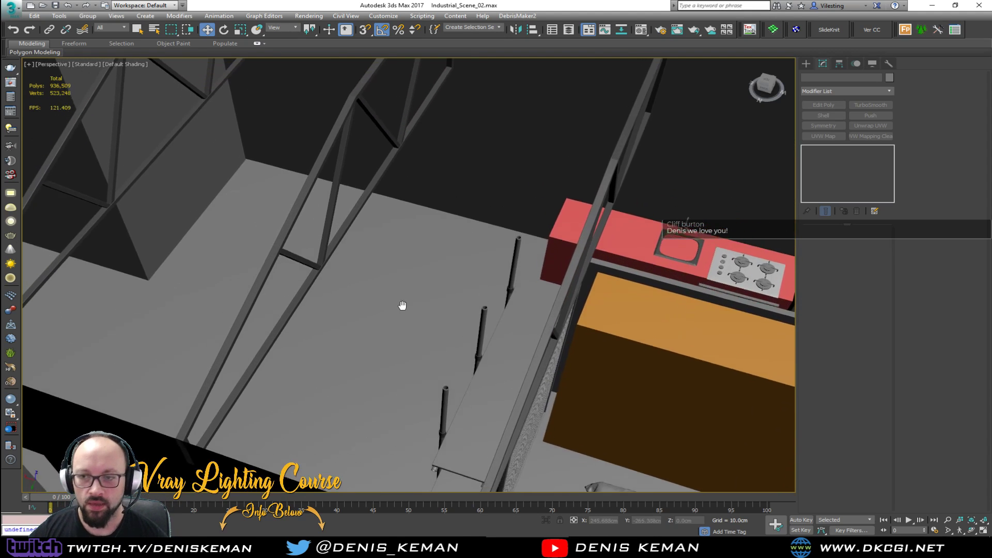
middle_click_drag(385, 322, 267, 239, "alt")
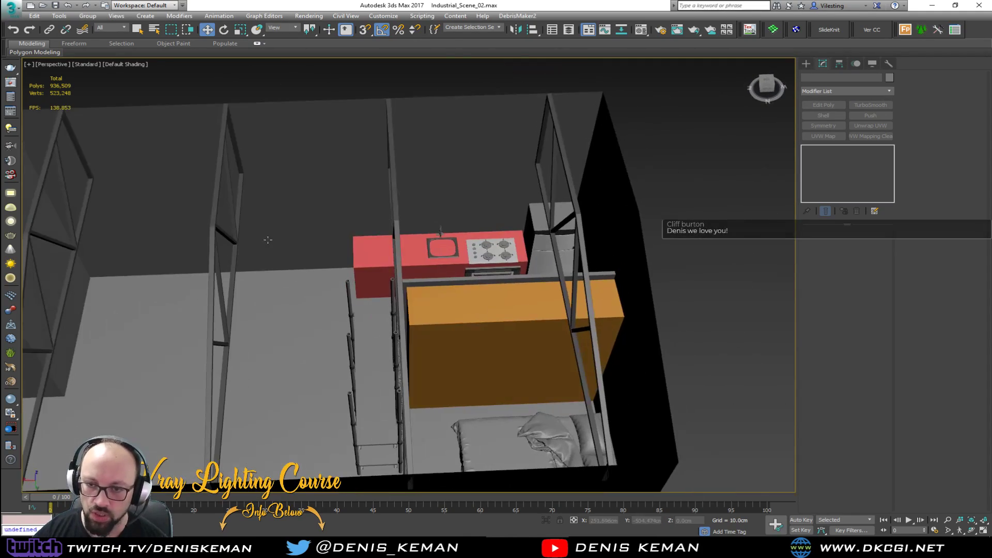
middle_click_drag(416, 253, 379, 217, "alt")
middle_click_drag(429, 306, 422, 156, "alt")
scroll(462, 208, "up", 5)
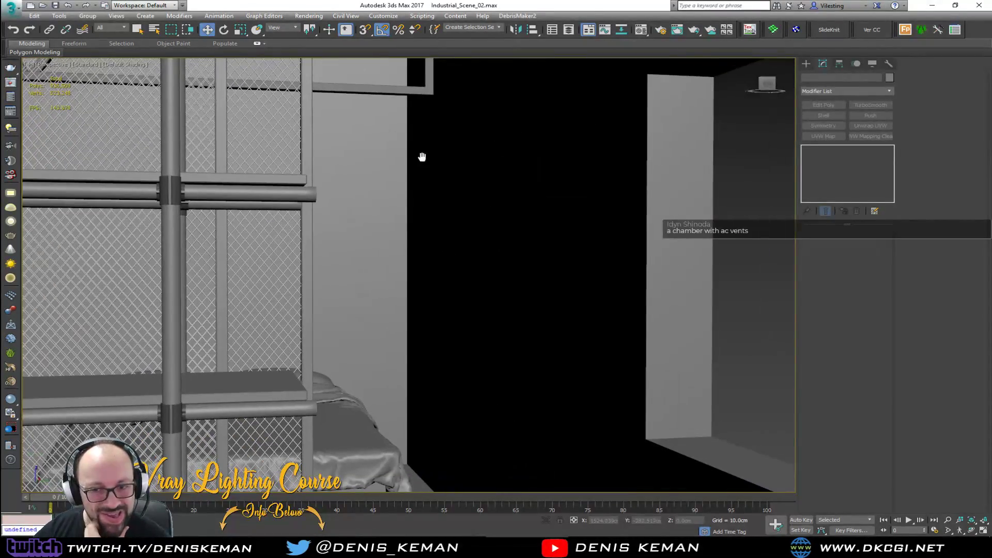
middle_click_drag(410, 258, 390, 132, "alt")
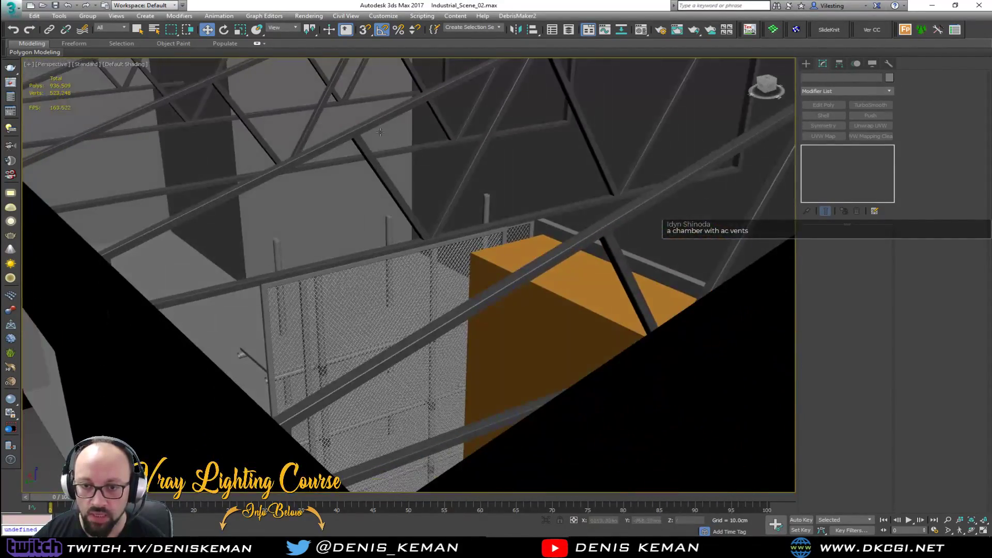
middle_click_drag(404, 254, 531, 221, "alt")
middle_click_drag(408, 320, 452, 202, "alt")
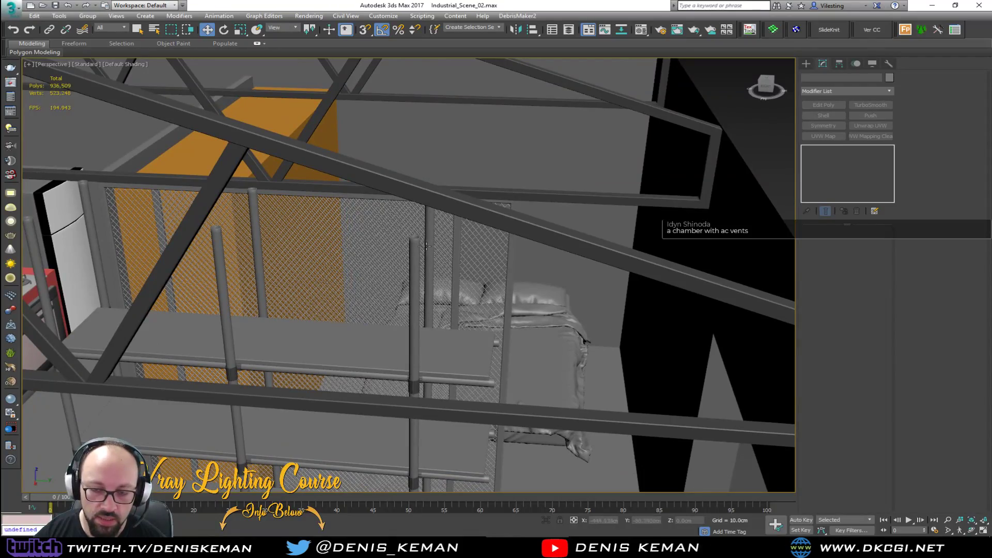
Examine the mesh panels, shelving, trusses, kitchen and bed area from inside the loft and from above
middle_click_drag(439, 379, 603, 363, "alt")
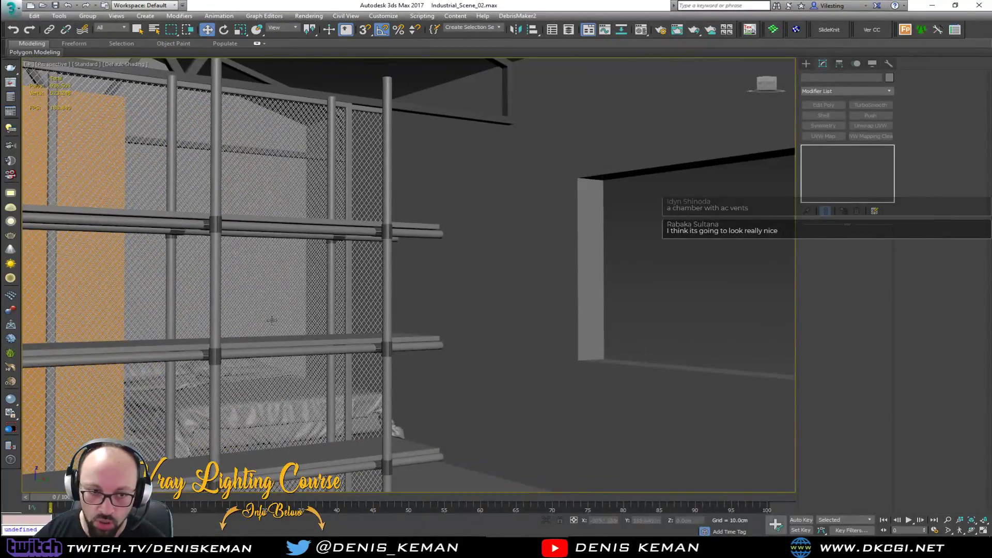
middle_click_drag(388, 237, 354, 284, "alt")
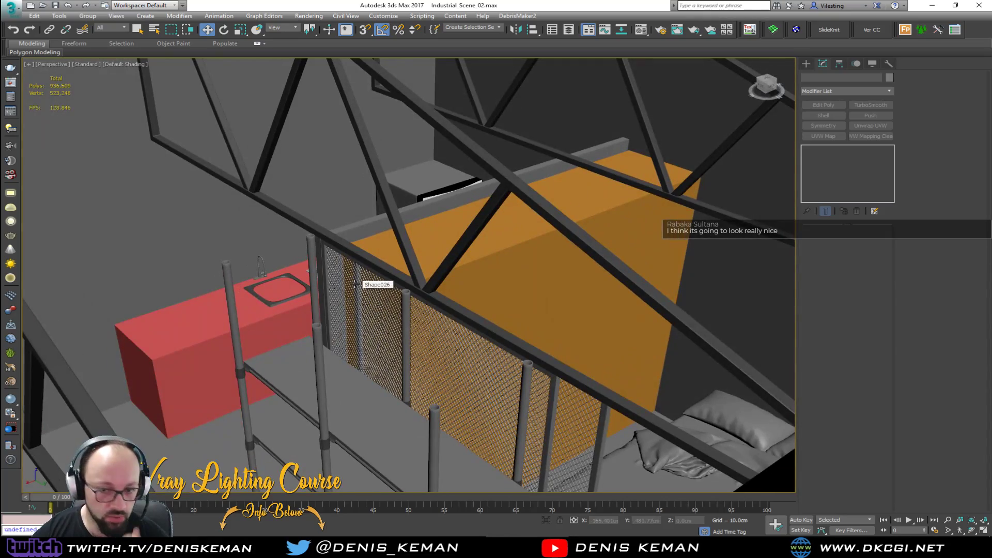
middle_click_drag(427, 343, 481, 227, "alt")
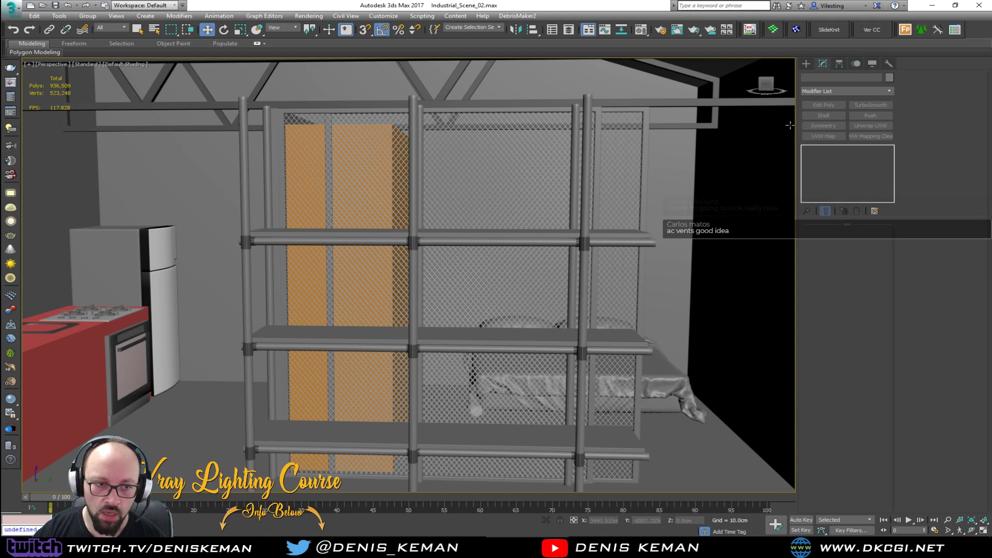
middle_click_drag(550, 193, 668, 262, "alt")
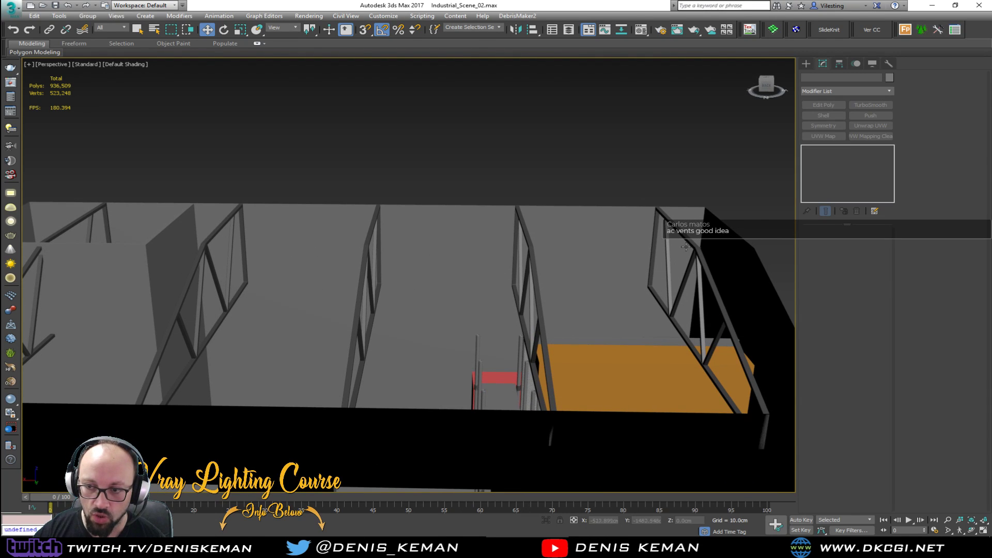
middle_click_drag(334, 239, 567, 236, "alt")
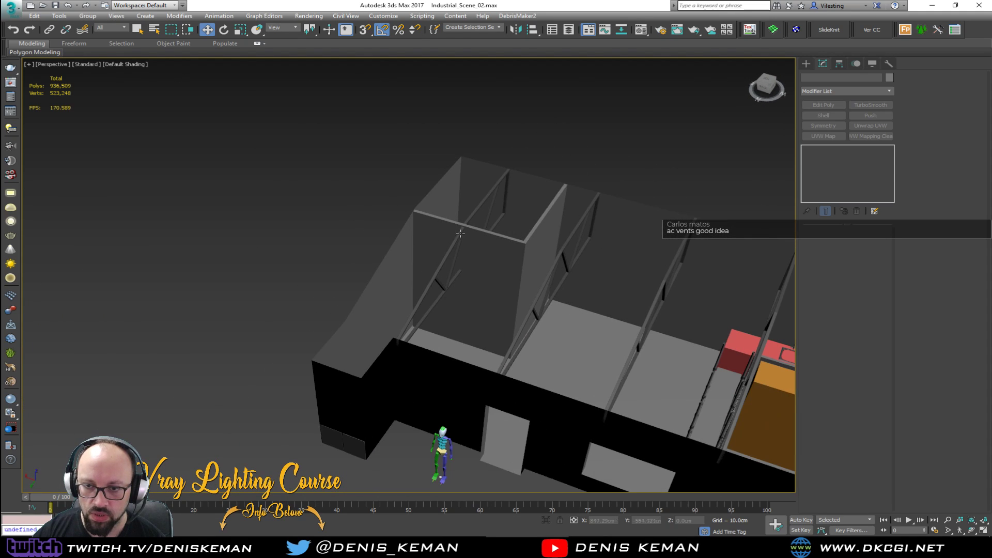
scroll(457, 236, "up", 5)
middle_click_drag(633, 300, 422, 295, "alt")
middle_click_drag(444, 331, 375, 253, "alt")
middle_click_drag(471, 373, 405, 262)
middle_click_drag(423, 361, 594, 238, "alt")
middle_click_drag(651, 222, 284, 264)
scroll(273, 331, "up", 6)
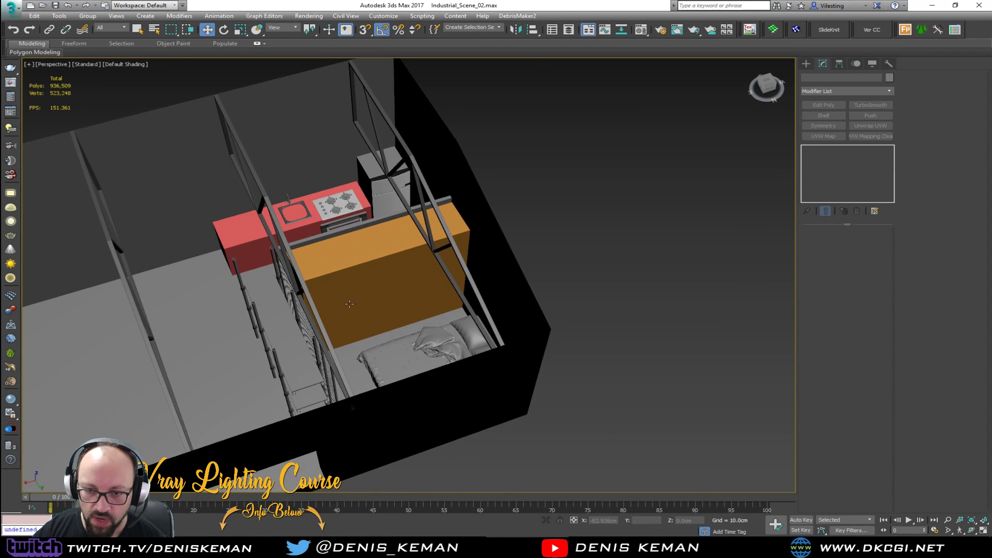
Select the orange divider box beside the bed for edge editing and save the scene file
left_click(343, 314)
mouse_move(356, 314)
middle_mouse_down("alt")
mouse_move(370, 313)
mouse_move(348, 293)
mouse_move(335, 304)
mouse_move(351, 285)
mouse_move(372, 293)
mouse_move(370, 306)
mouse_move(337, 313)
middle_mouse_up("alt")
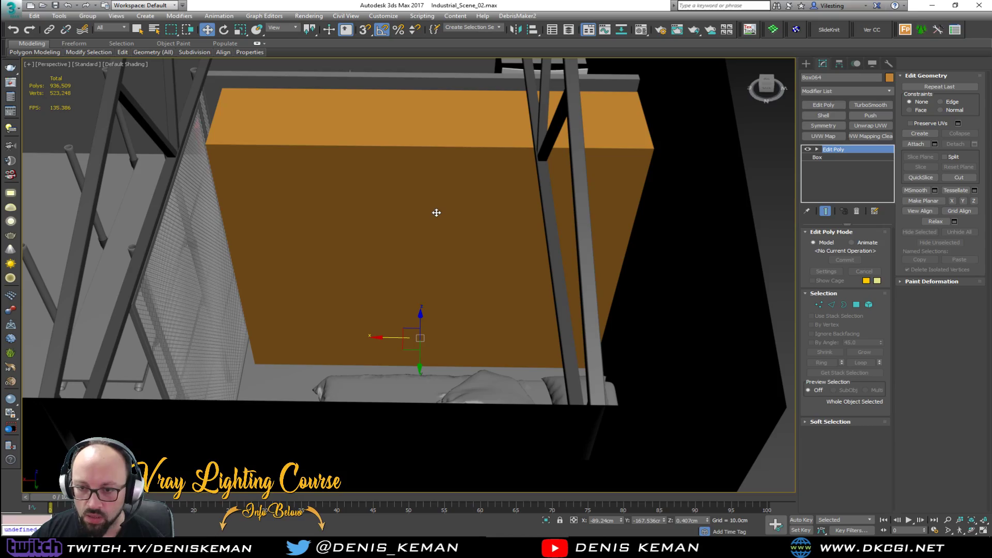
middle_click_drag(354, 250, 386, 252, "alt")
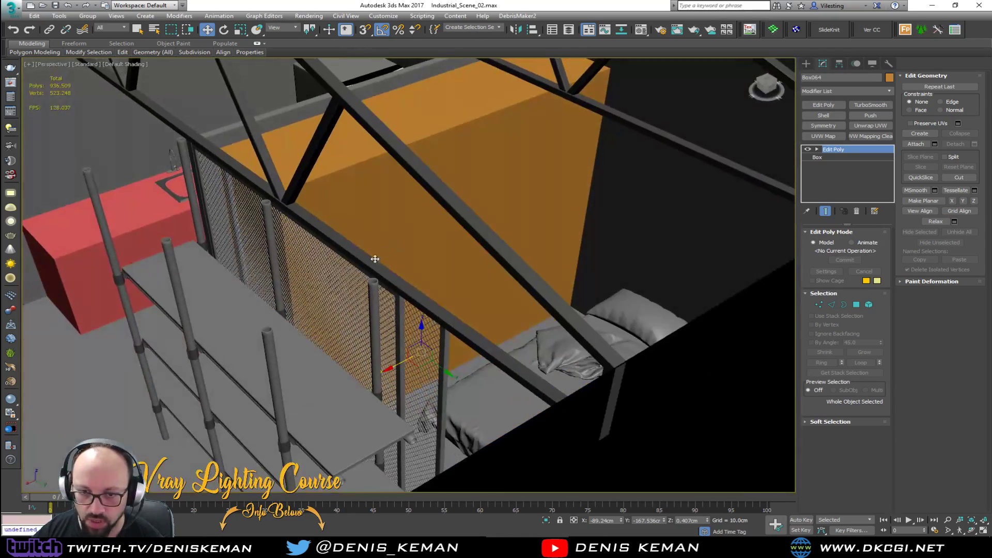
middle_click_drag(226, 337, 312, 425)
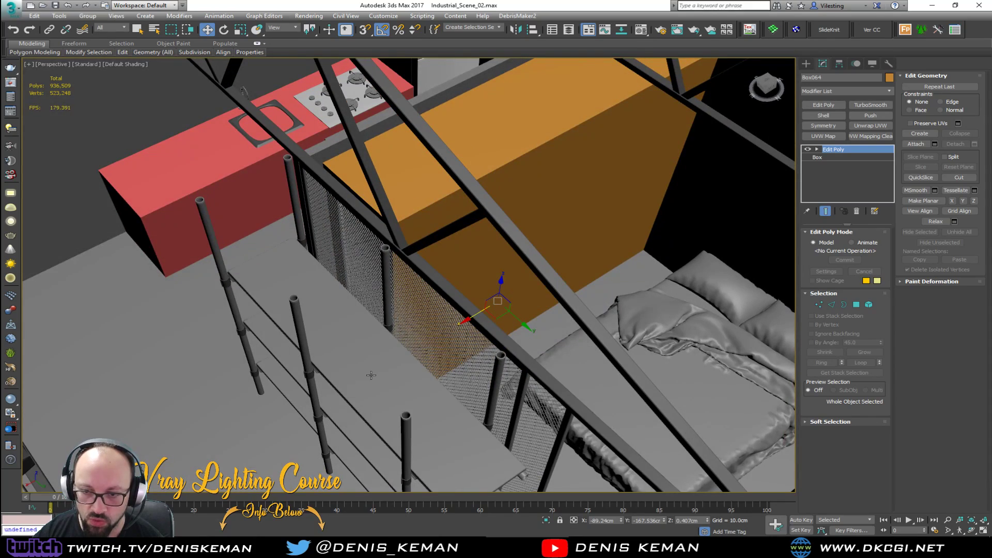
middle_click_drag(361, 386, 336, 332, "alt")
scroll(346, 305, "up", 3)
key("2")
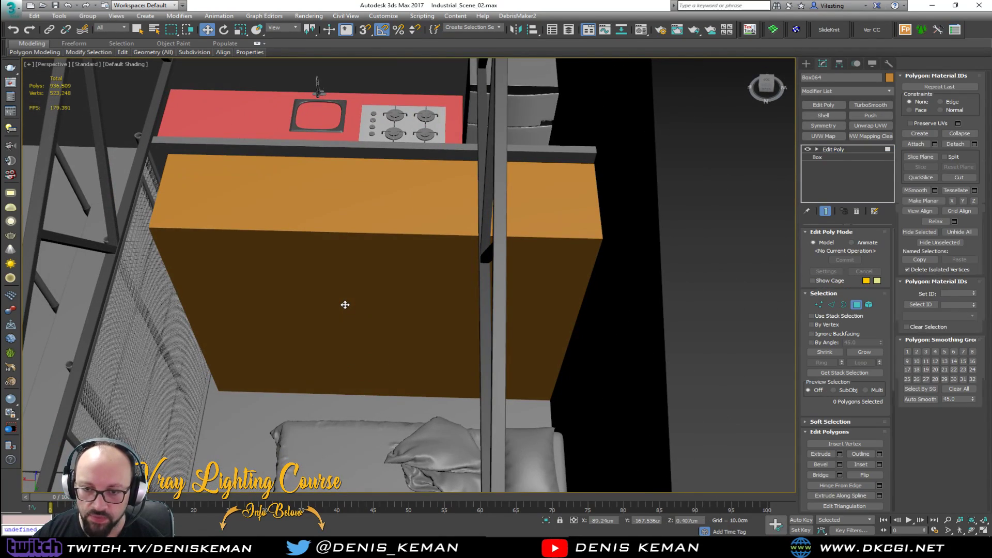
middle_click_drag(381, 289, 431, 225)
left_click(10, 7)
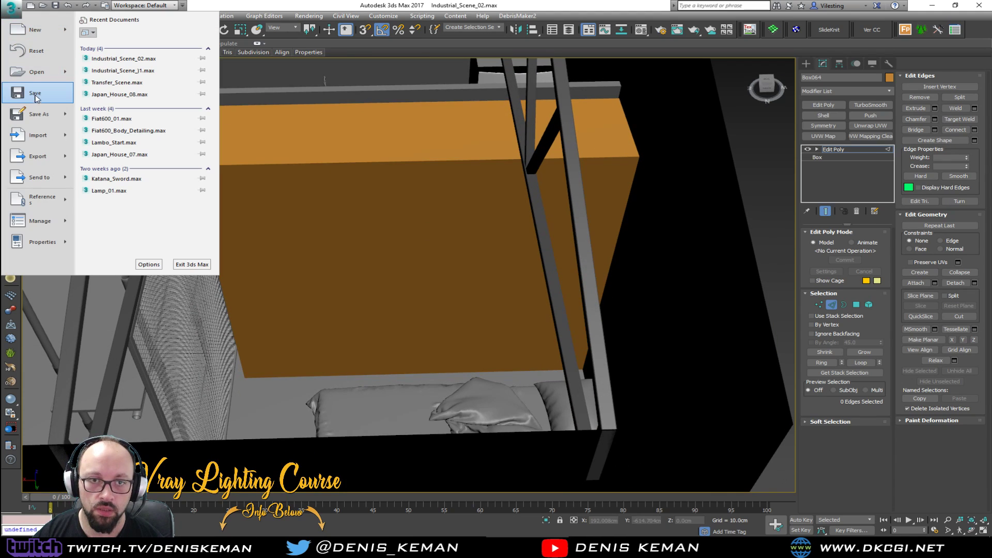
left_click(37, 103)
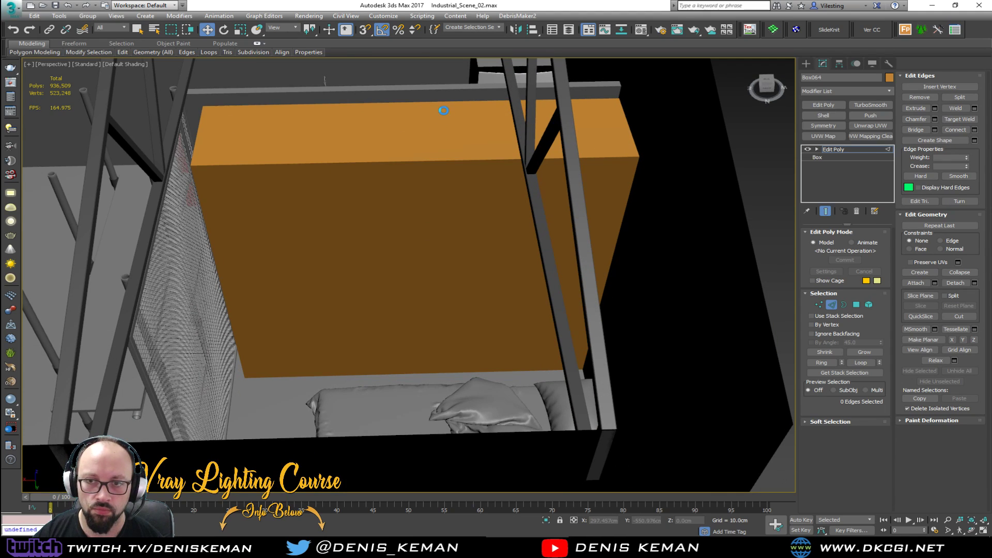
Connect the long horizontal edges of the orange box with two segments to split it into three columns
key("2")
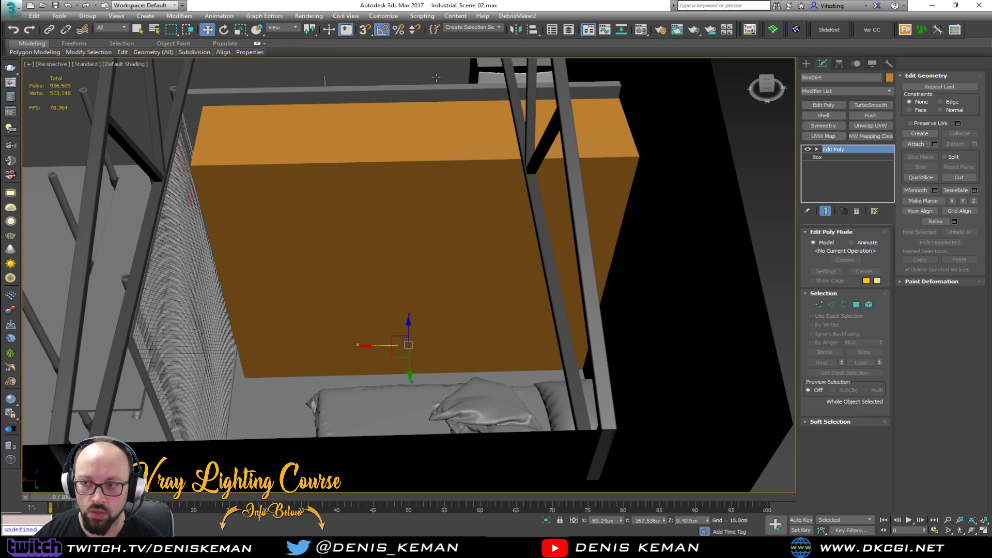
key("2")
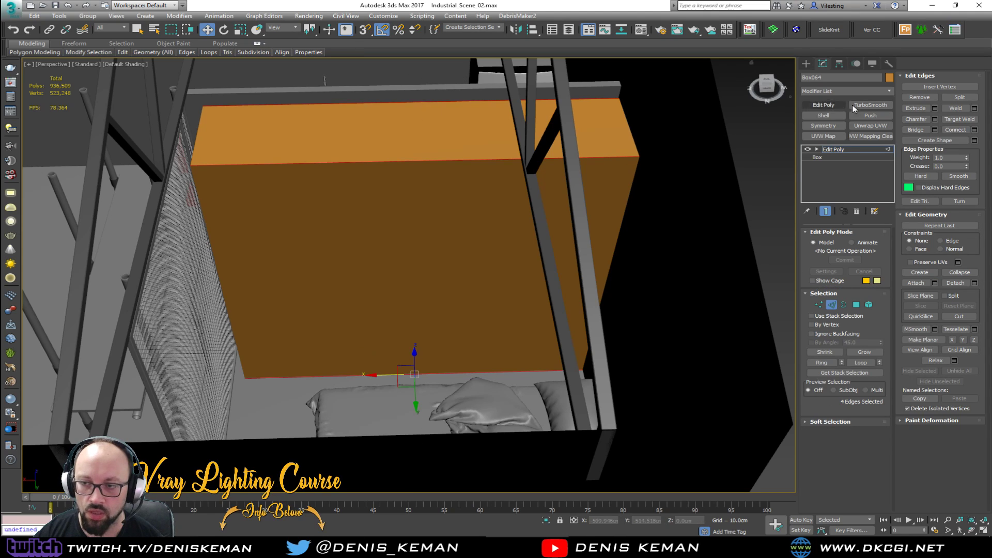
left_click(973, 130)
scroll(416, 281, "up", 1)
left_click(413, 320)
Isolate the orange box from the rest of the scene in shaded view
middle_click_drag(416, 214, 440, 262)
key("F3")
key("alt+q")
key("F3")
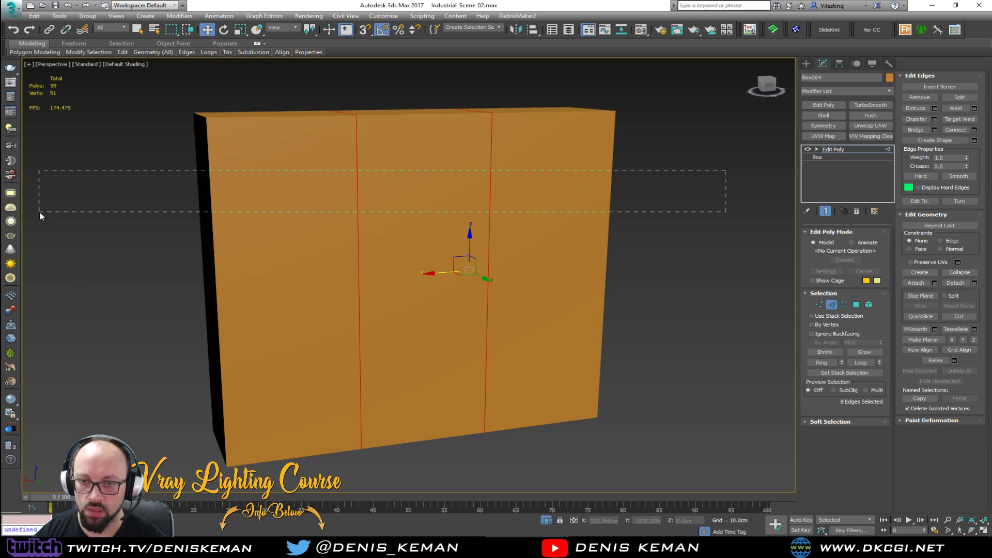
Connect the vertical edges of the box with two segments to form three rows, and show edged faces
left_click_drag(41, 216, 41, 216)
left_click(974, 130)
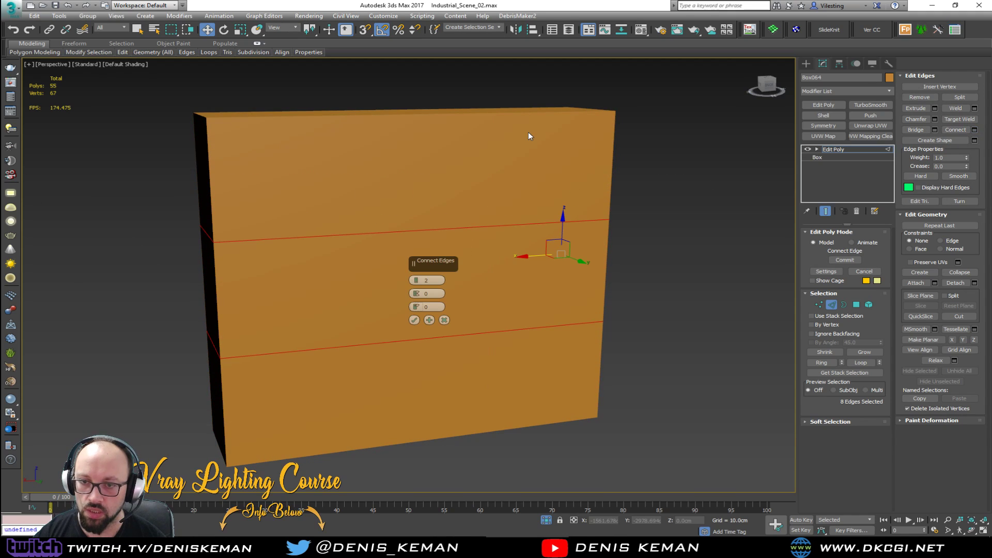
middle_click_drag(323, 261, 377, 300, "alt")
key("F4")
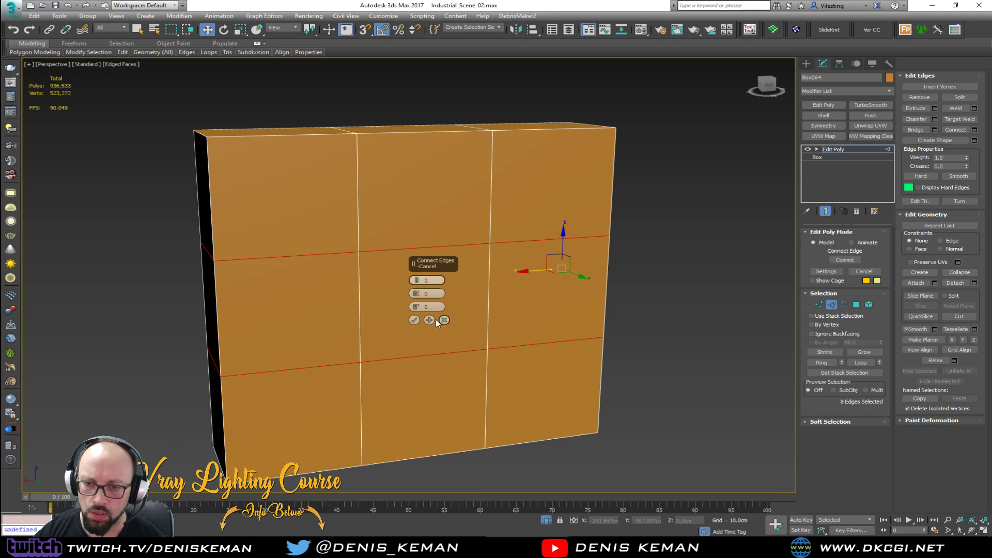
left_click(414, 320)
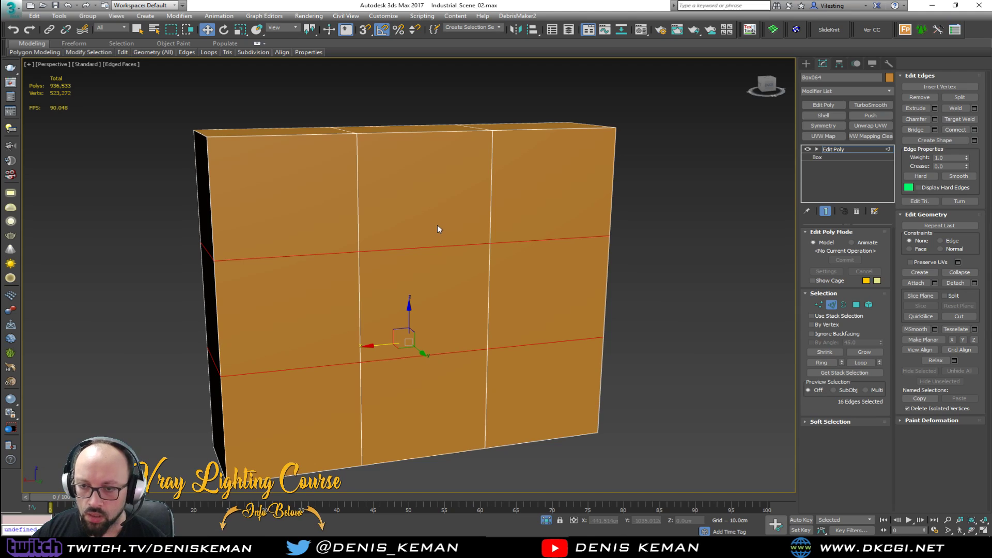
Inset the two lower polygons of the box's middle front column by 1 cm
key("4")
left_click(436, 378)
left_click(429, 327, "ctrl")
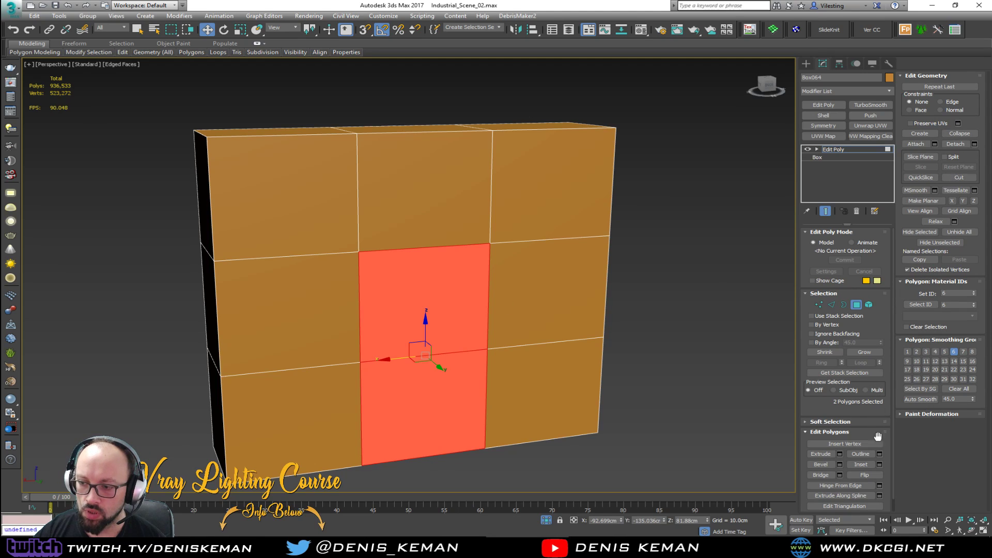
left_click(879, 464)
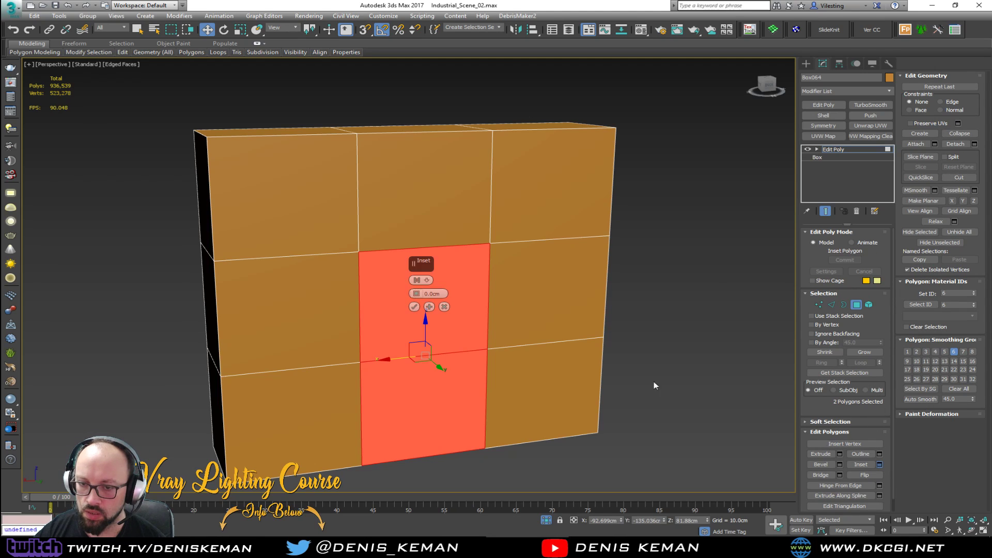
type("1")
key("Return")
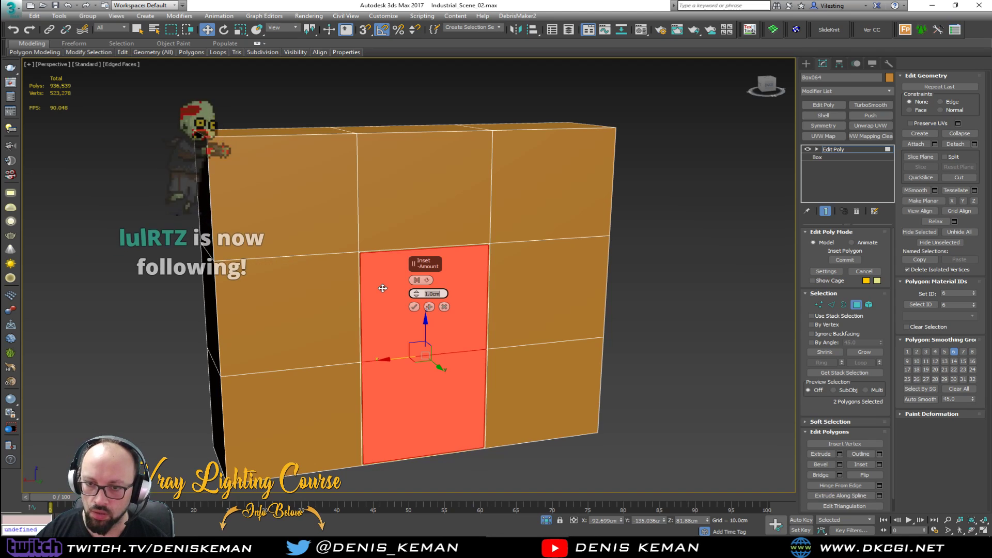
left_click(414, 307)
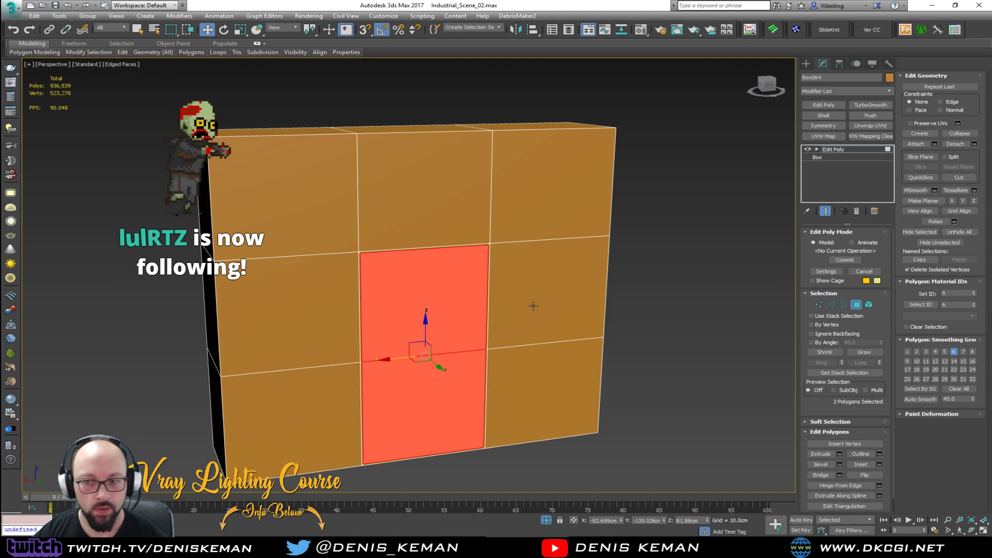
Detach the two lower front polygons of the end column beside the inset as a separate cloned object
left_click(538, 302)
left_click(542, 393, "ctrl")
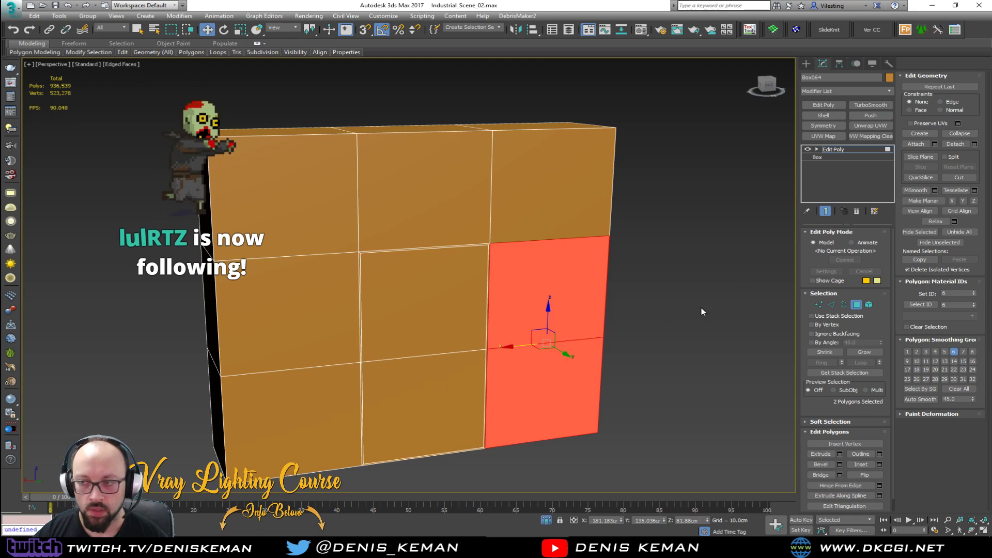
left_click(974, 145)
left_click(527, 277)
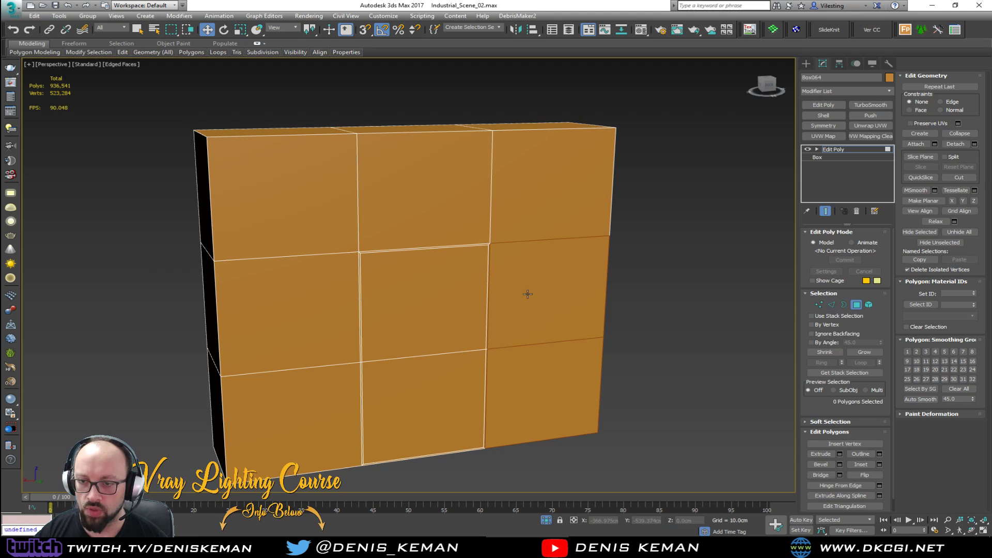
Inset the two lower front polygons of the box's end column by 1 cm
left_click(546, 312)
left_click(546, 369, "ctrl")
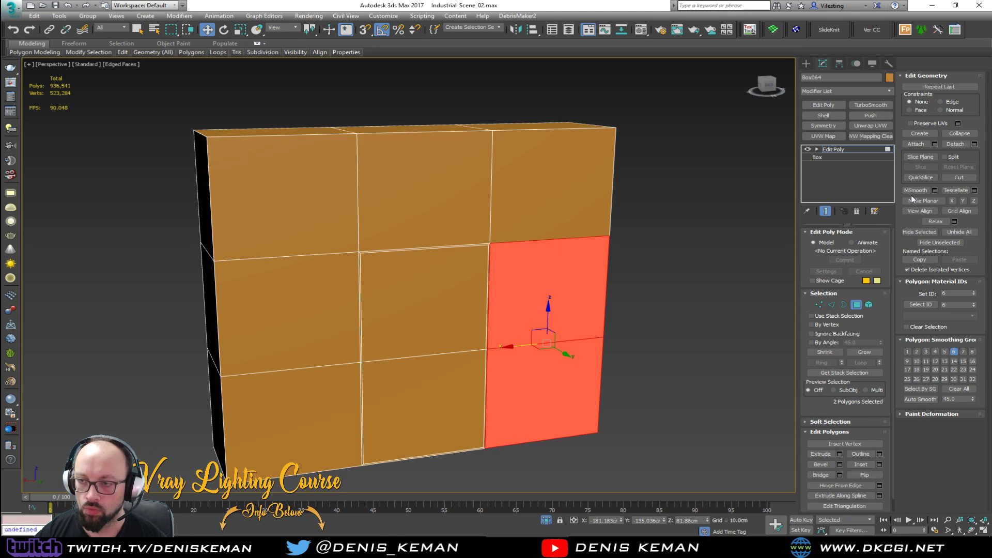
left_click(879, 464)
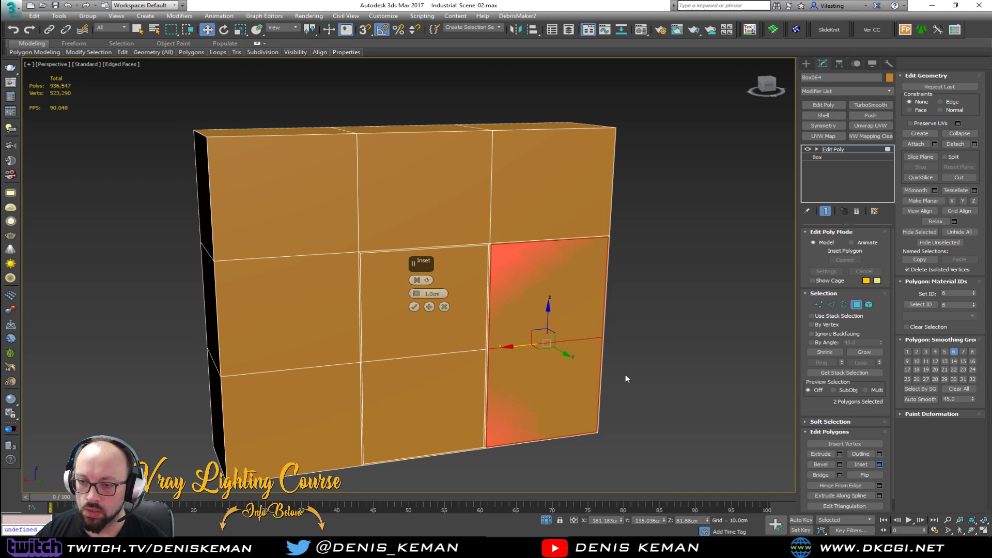
left_click(413, 292)
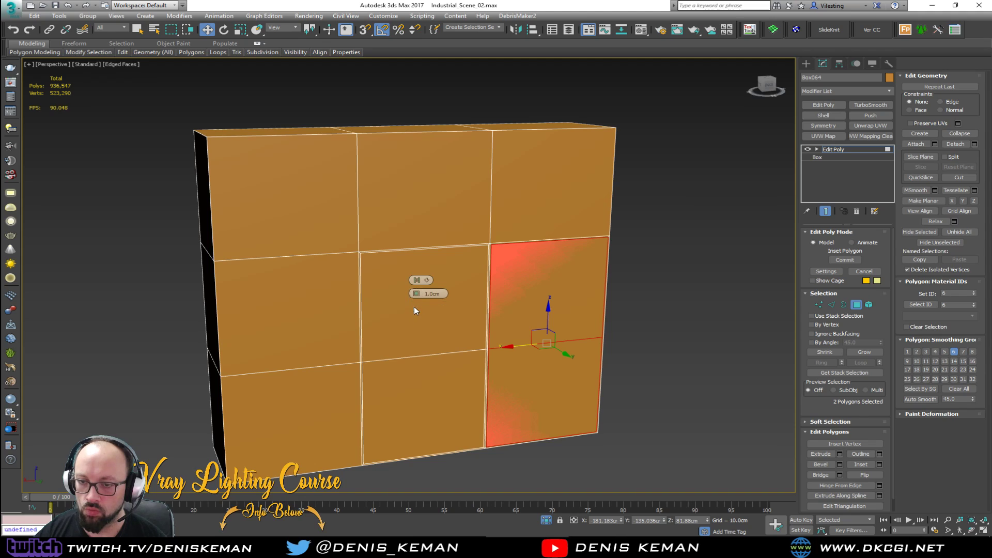
Extrude the four inset polygons of the middle and end columns by -55 cm to hollow out two compartments
left_click(439, 331, "ctrl")
left_click(439, 382, "ctrl")
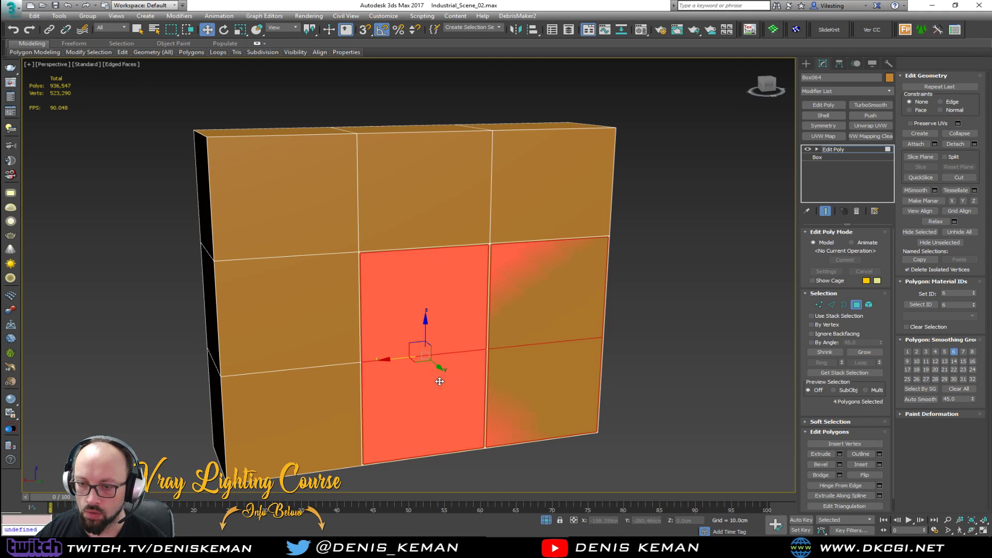
left_click(839, 453)
left_click_drag(416, 294, 430, 9)
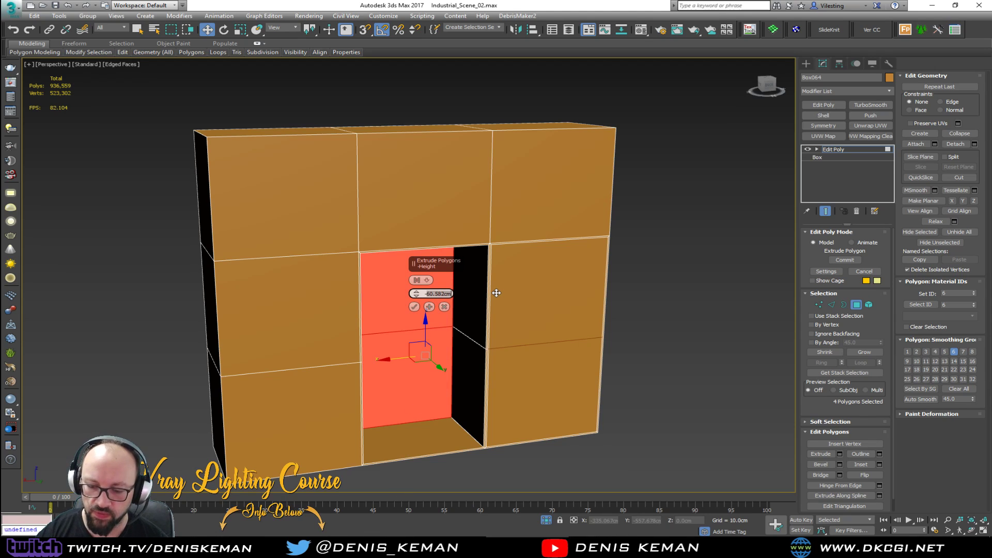
key("Return")
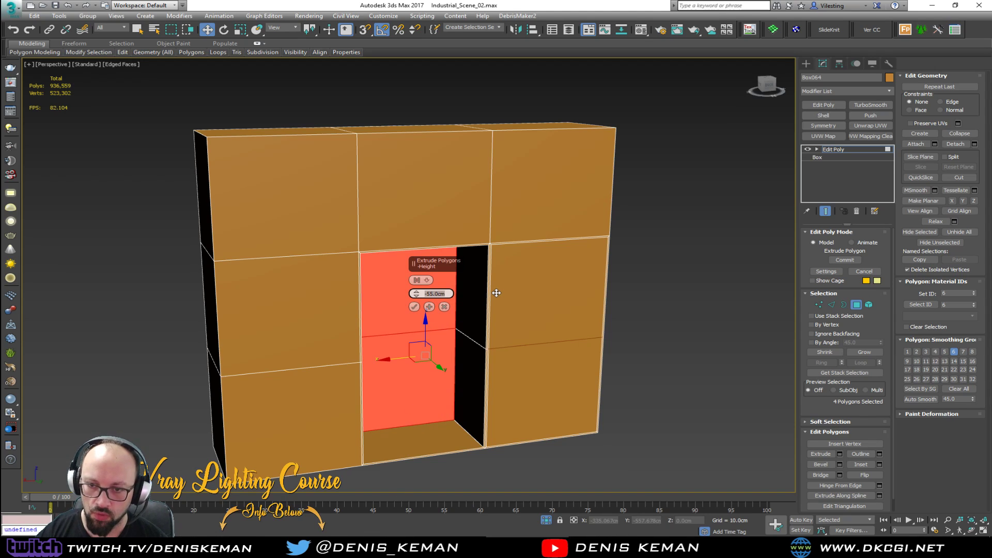
left_click(413, 307)
Delete the detached panel object covering the end compartment of the box
left_click(744, 296)
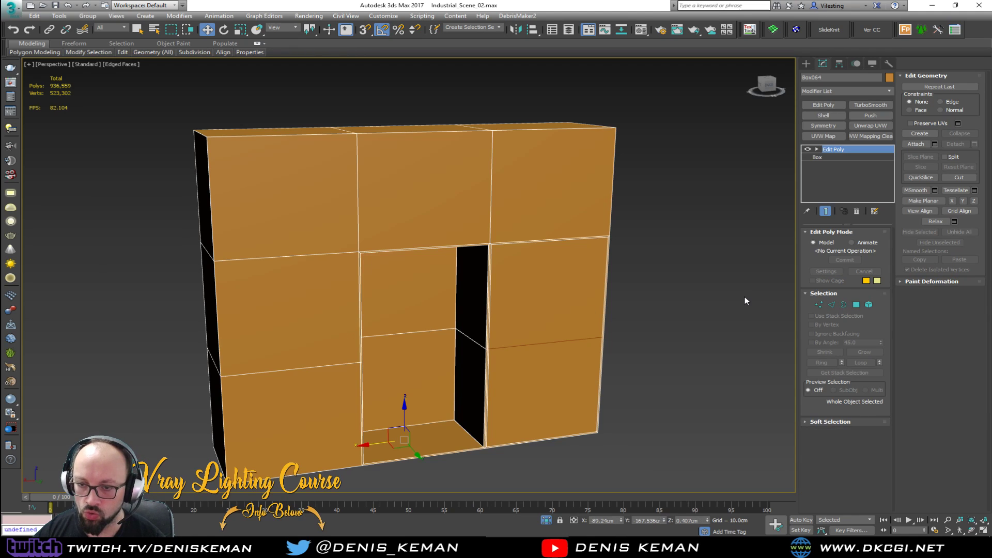
left_click(484, 332)
left_click(519, 325)
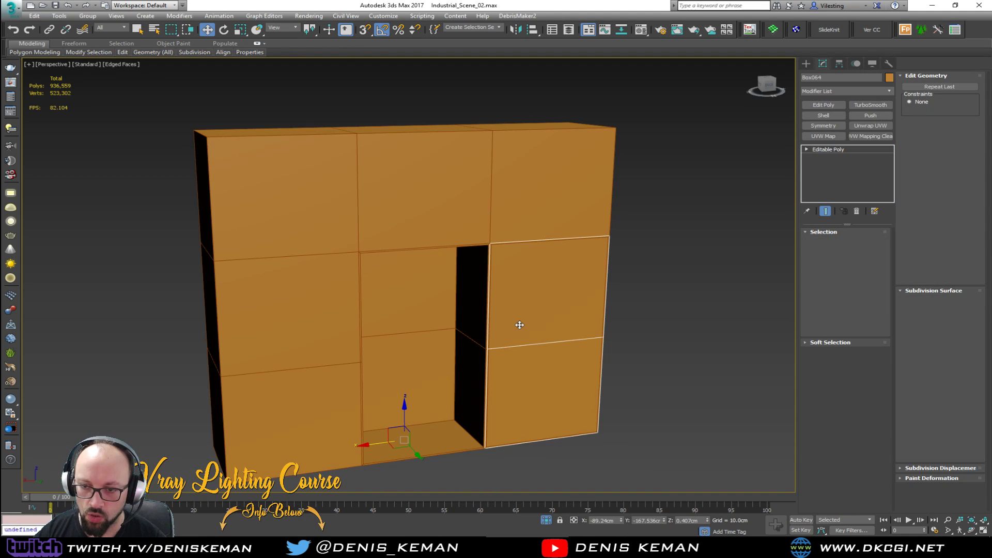
key("Delete")
middle_click_drag(529, 353, 472, 353, "alt")
Inset the three upper front polygons of the box individually by 1 cm and extrude them by -55 cm into recessed compartments
left_click(473, 353)
key("4")
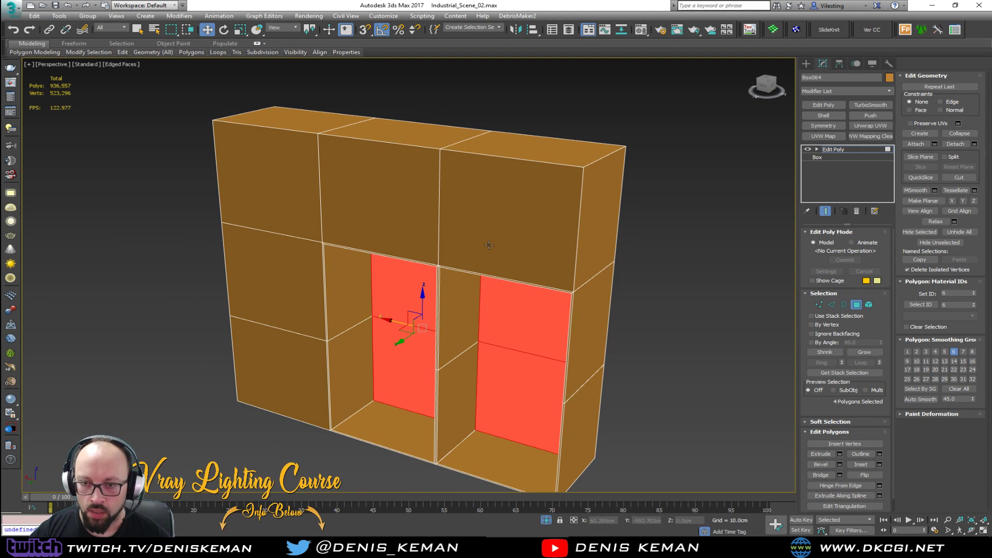
left_click(488, 245)
left_click(347, 226, "ctrl")
left_click(277, 215, "ctrl")
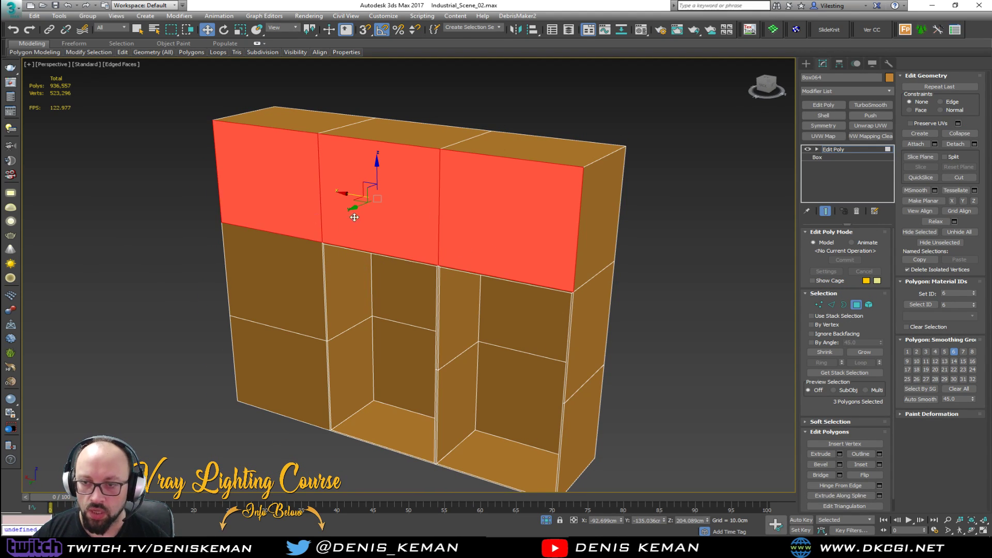
left_click(879, 465)
left_click(415, 281)
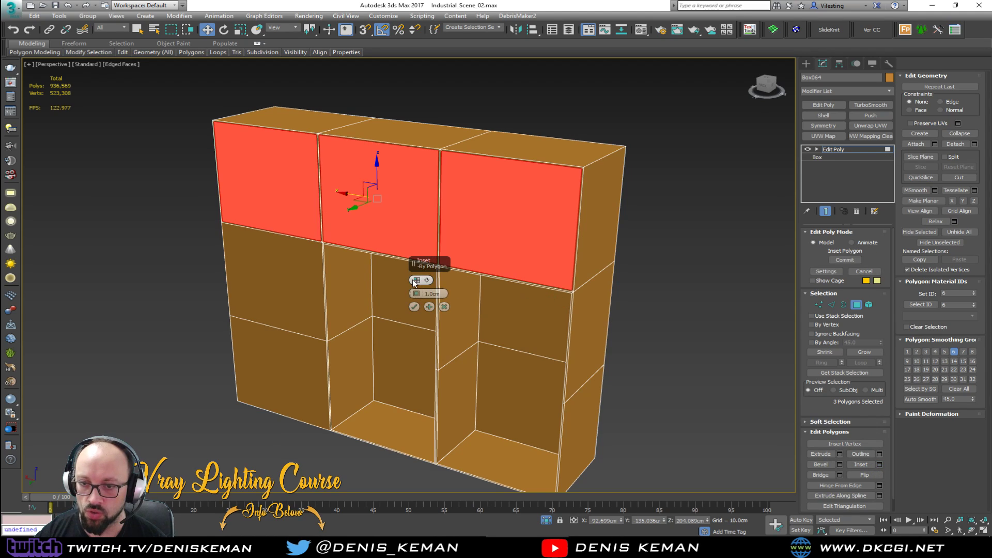
left_click(414, 306)
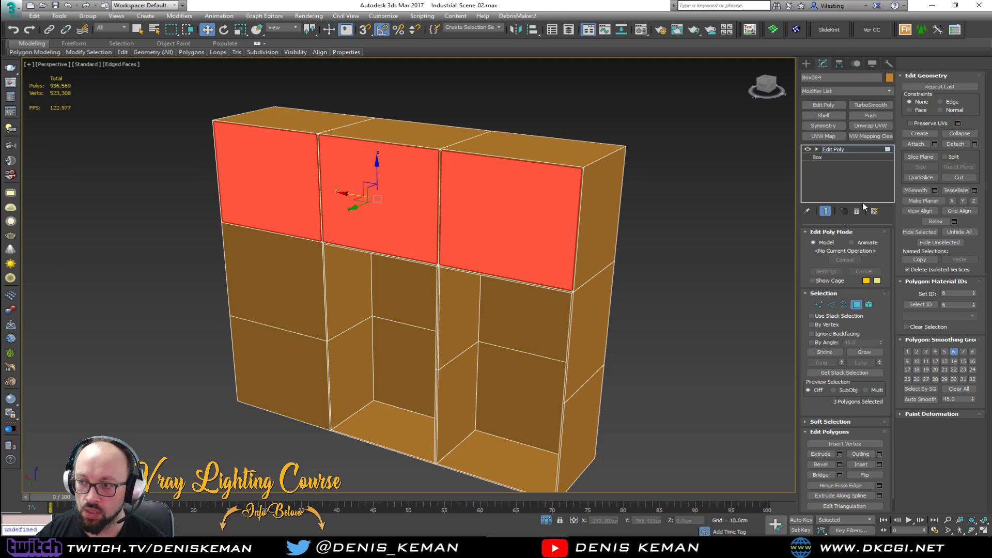
left_click(839, 453)
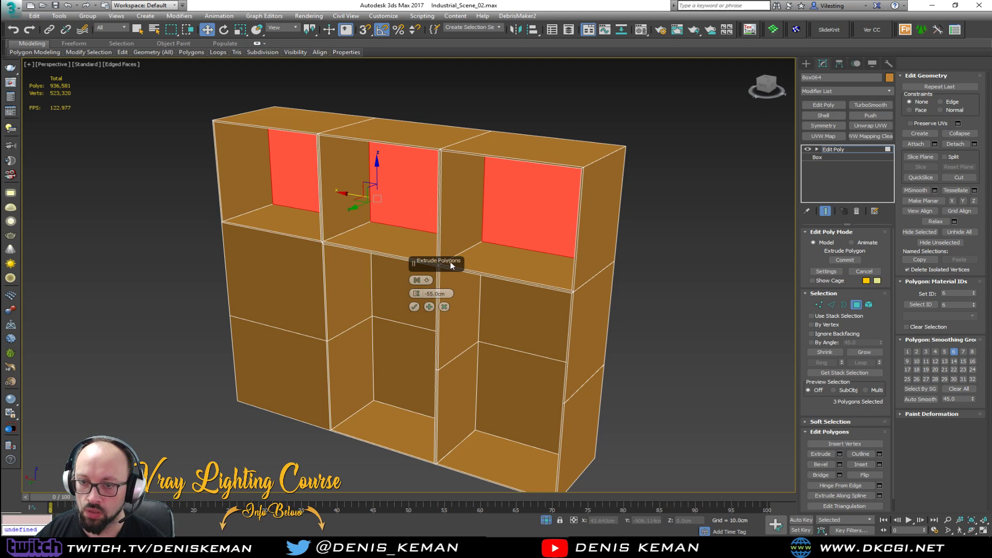
left_click(413, 306)
Inset the two remaining lower front polygons as a group by 1 cm and extrude them by -55 cm to hollow out the last compartment
left_click(274, 274)
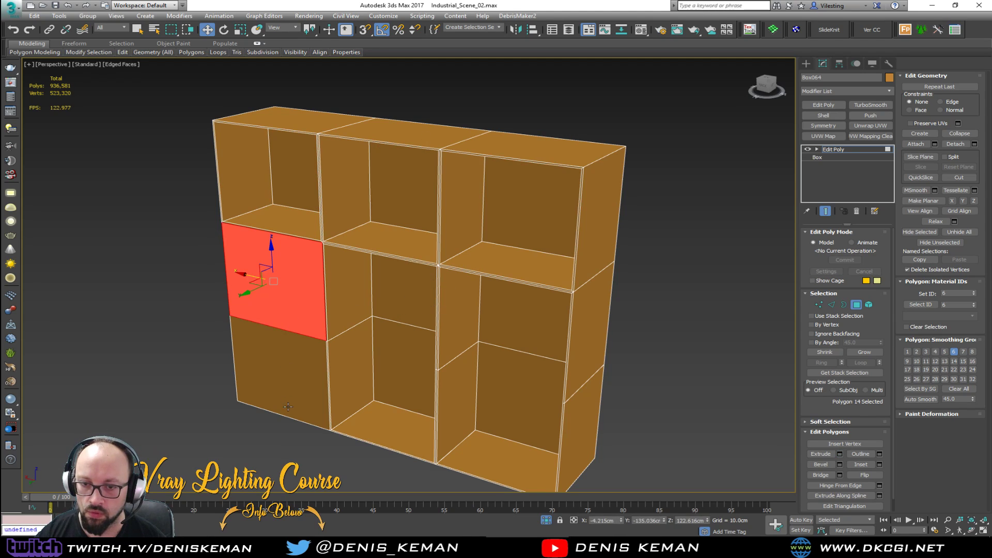
left_click(284, 382, "ctrl")
left_click(879, 464)
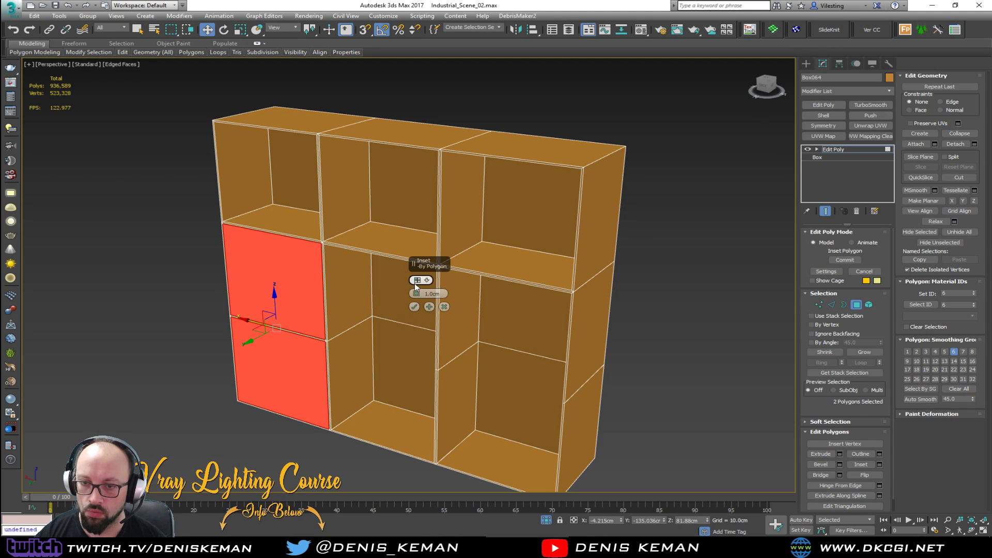
left_click(414, 307)
left_click(821, 454)
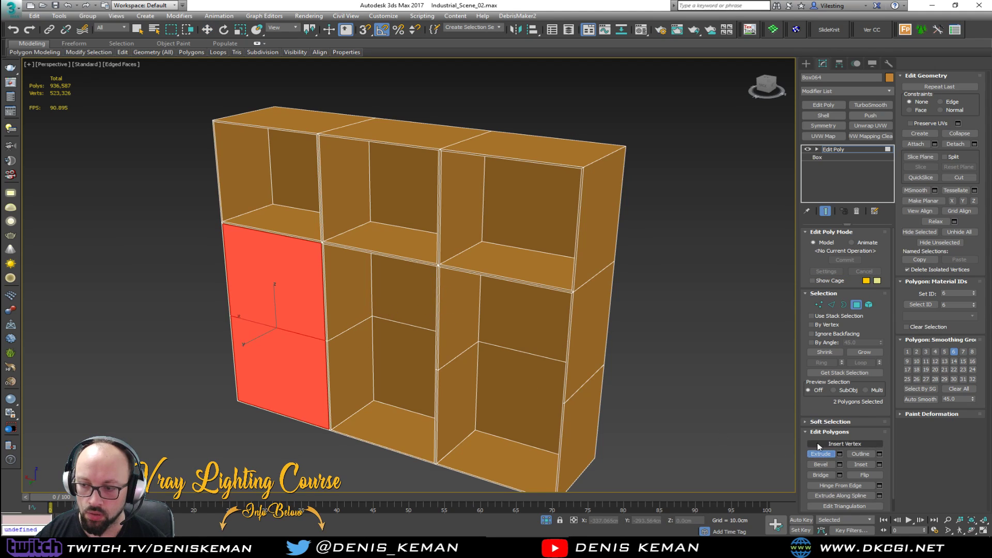
left_click(839, 454)
left_click(415, 307)
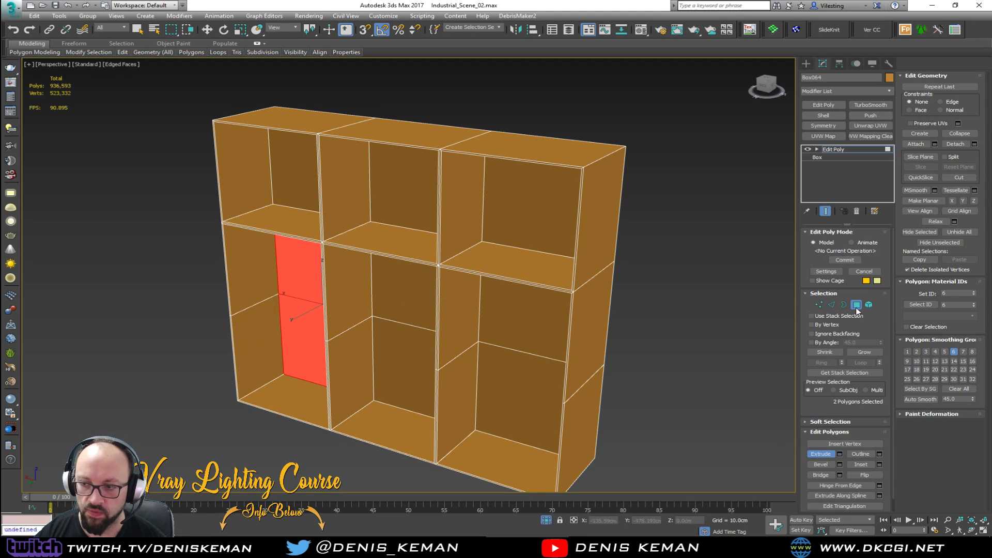
key("w")
key("4")
left_click(690, 274)
key("F4")
mouse_move(590, 274)
middle_mouse_down("alt")
mouse_move(622, 254)
mouse_move(469, 274)
mouse_move(501, 290)
mouse_move(582, 262)
mouse_move(442, 280)
middle_mouse_up("alt")
key("F4")
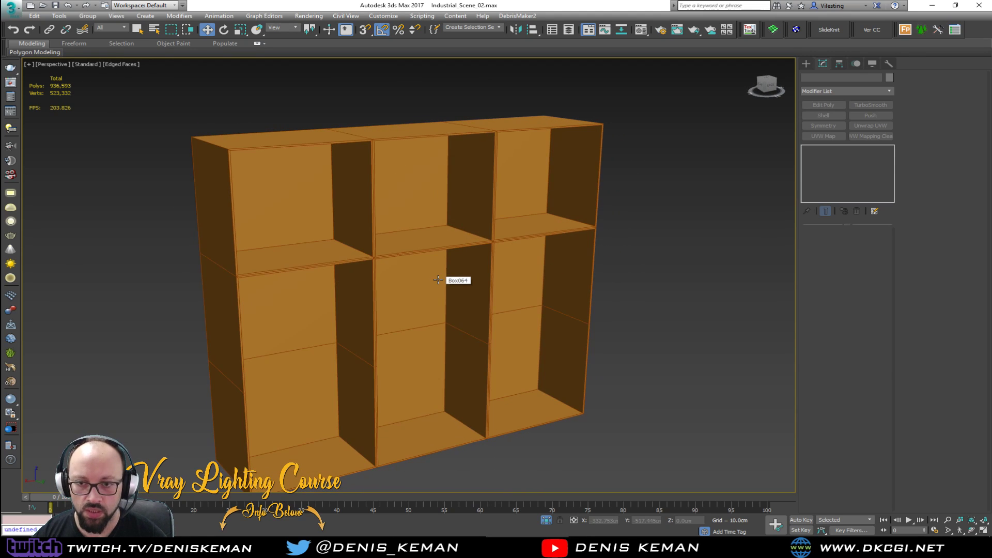
Detach the nine back polygons of all compartments as a separate cloned object
left_click(403, 217)
key("4")
left_click(313, 215)
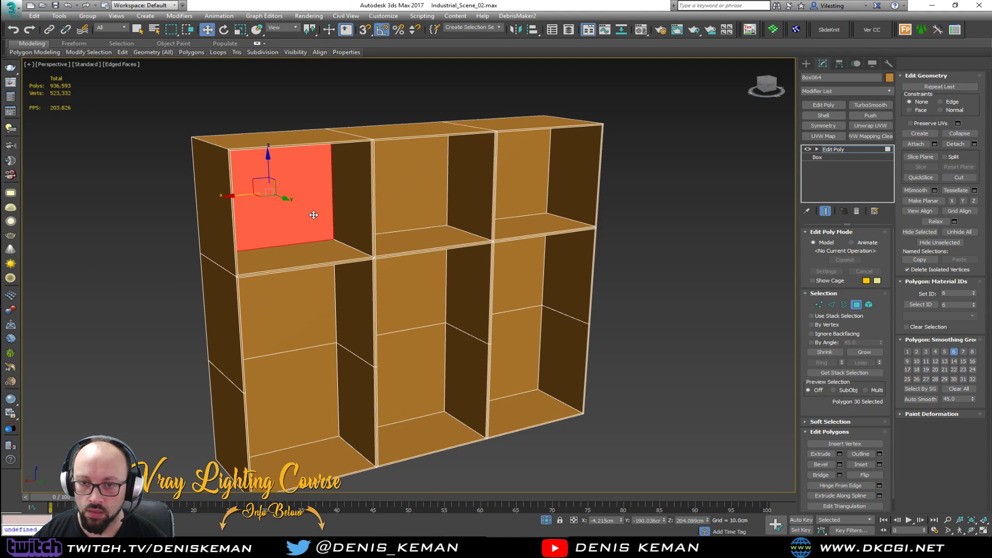
left_click(408, 201, "ctrl")
left_click(522, 176, "ctrl")
left_click(516, 273, "ctrl")
left_click(517, 356, "ctrl")
left_click(407, 326, "ctrl")
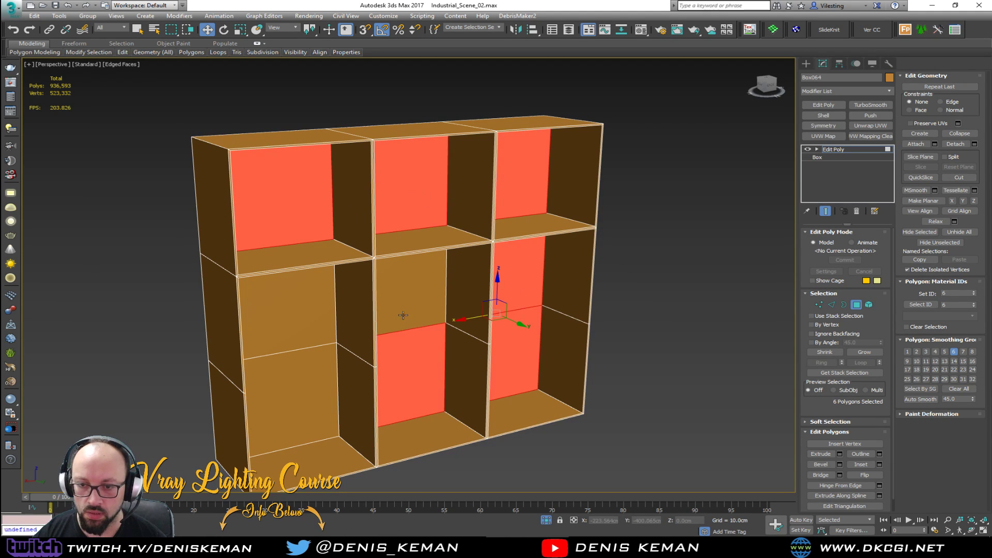
left_click(406, 320, "ctrl")
left_click(280, 320, "ctrl")
left_click(286, 393, "ctrl")
left_click(968, 146)
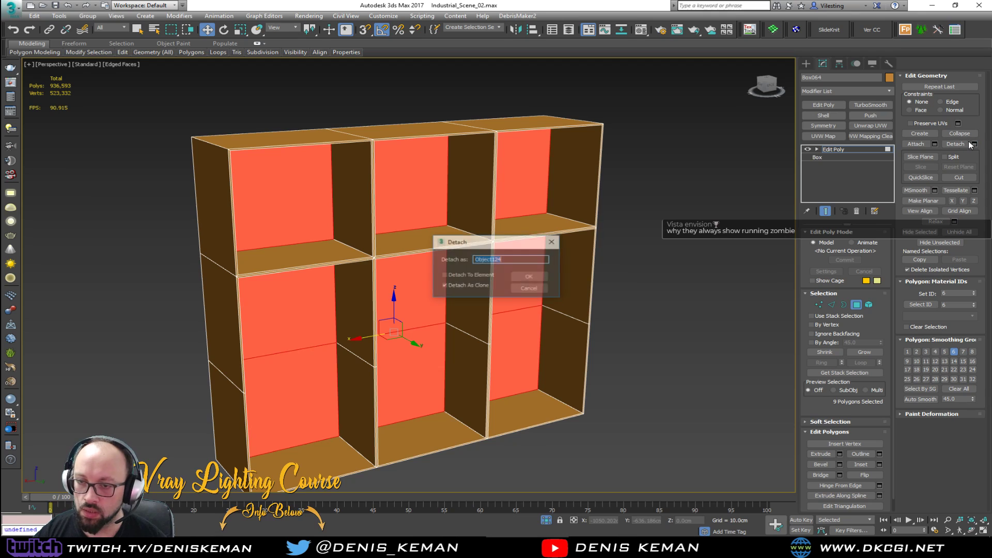
left_click(531, 276)
left_click(855, 304)
Move the detached back panels forward with snapping so they cover the compartment openings as doors
left_click(507, 277)
left_click_drag(422, 451, 461, 374)
key("s")
scroll(461, 374, "up", 3)
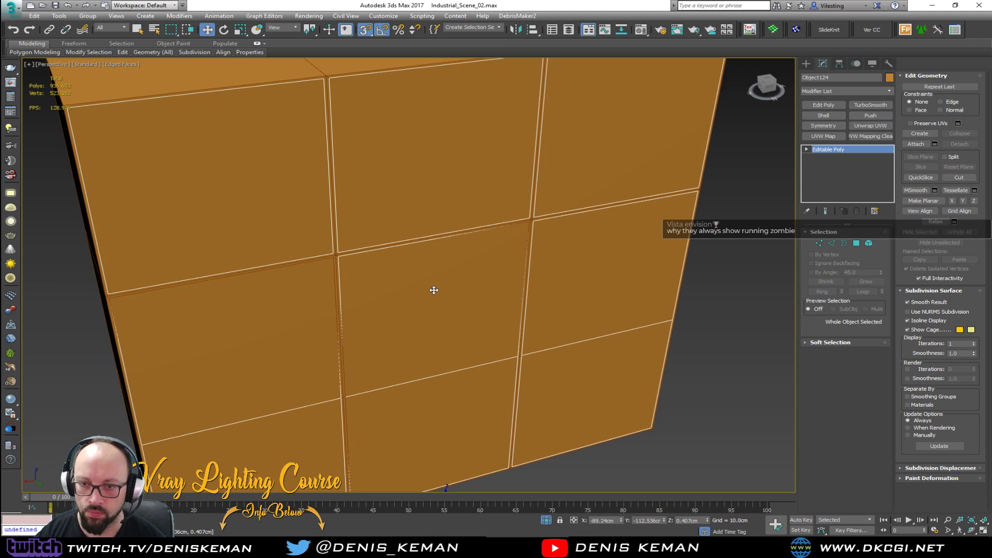
scroll(639, 285, "down", 1)
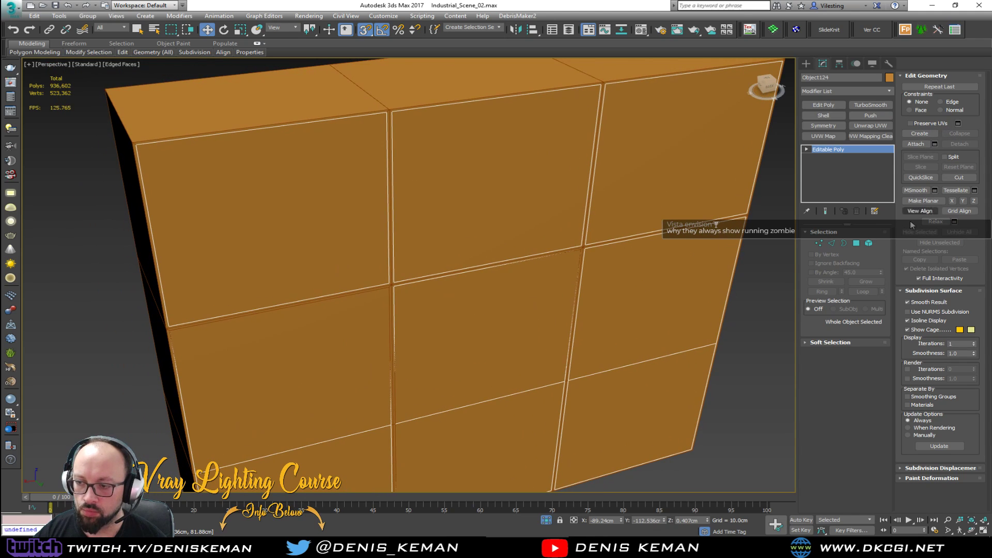
Apply a Shell modifier to the front panels with an outer amount of 1 cm
left_click(824, 115)
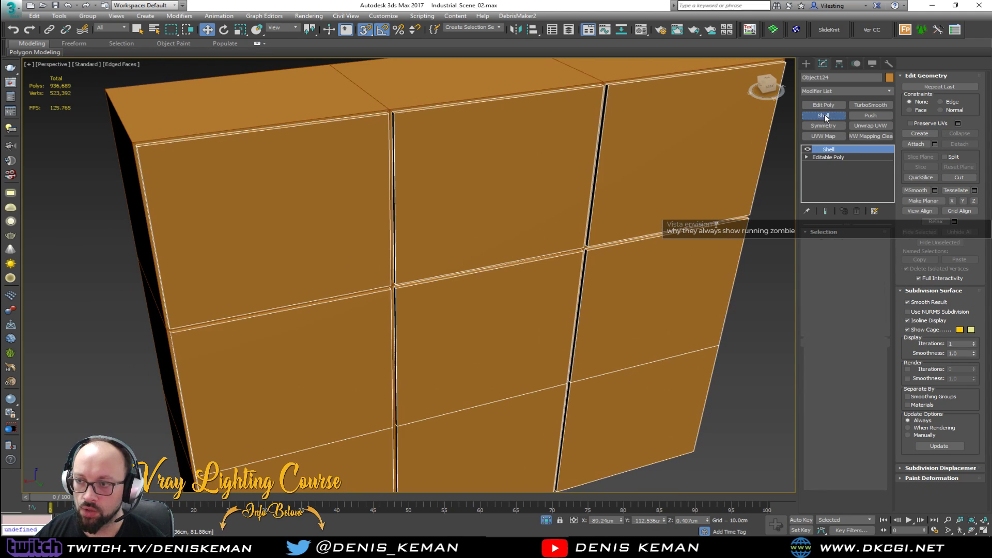
double_click(868, 255)
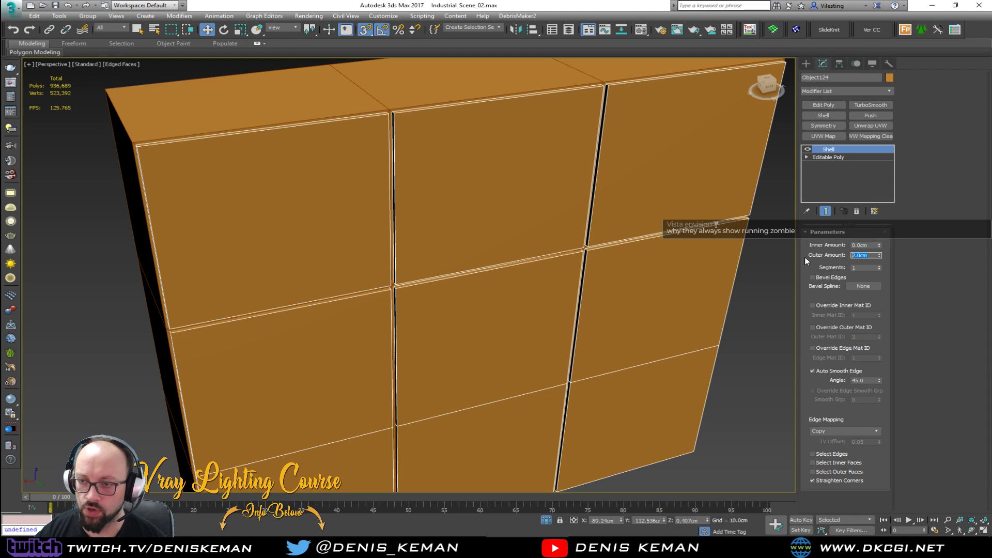
type("1")
key("Return")
middle_click_drag(543, 227, 454, 175, "alt")
scroll(458, 228, "up", 2)
scroll(455, 193, "up", 4)
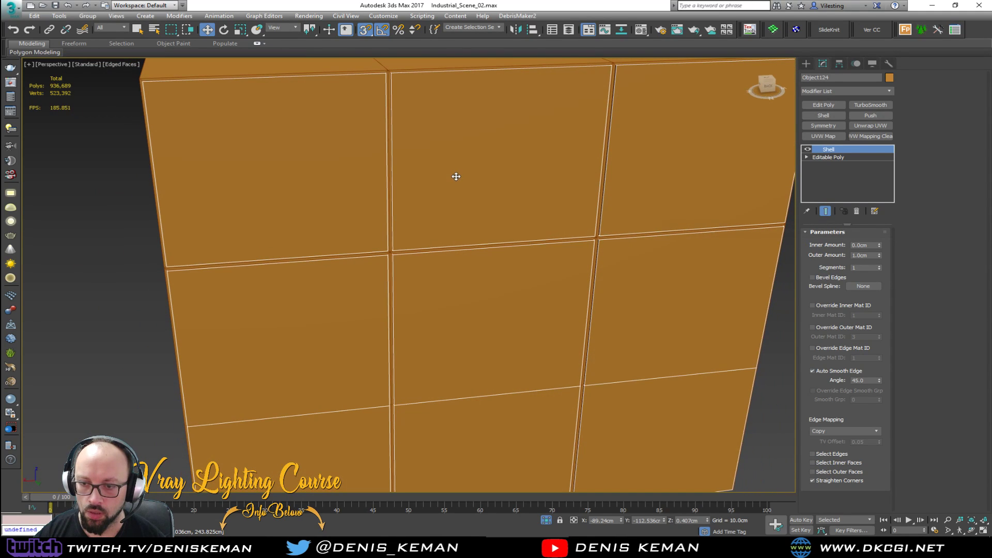
key("alt")
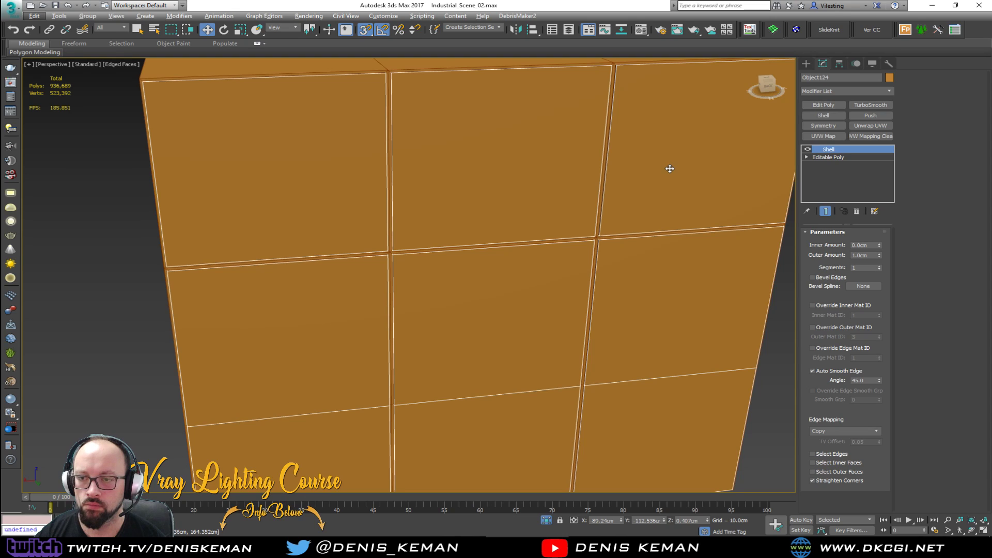
Add an Edit Poly modifier to the panels and remove the horizontal edge loops across the three lower doors
left_click(823, 105)
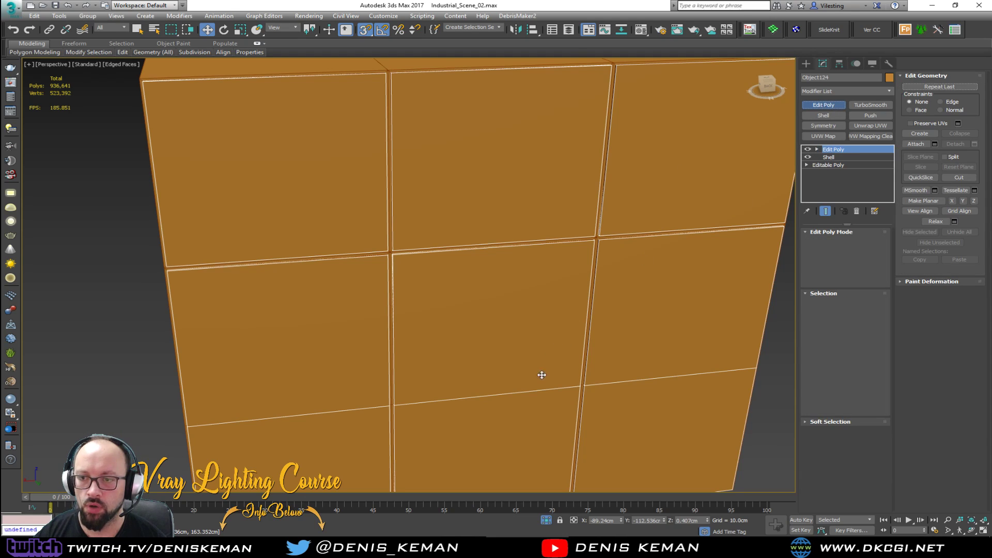
key("2")
double_click(535, 391)
double_click(533, 391)
double_click(351, 410, "ctrl")
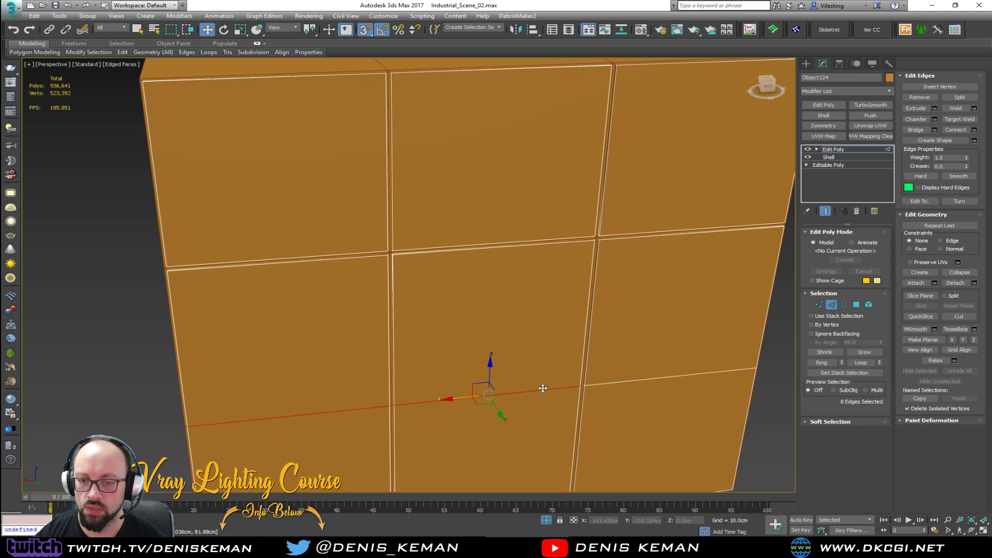
double_click(678, 373, "ctrl")
key("ctrl+BackSpace")
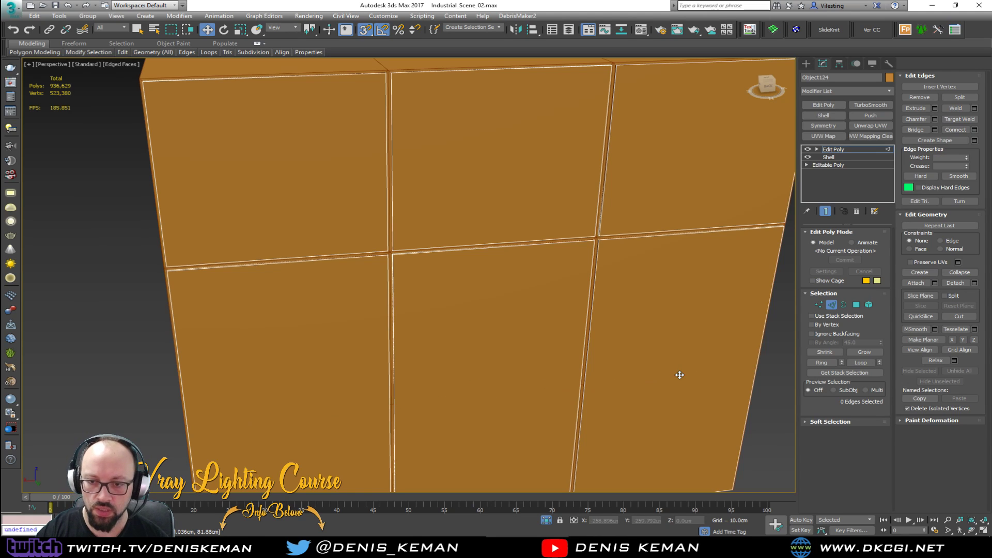
Connect the horizontal edges of the three upper panels with one vertical edge loop through the middle of each
middle_click_drag(495, 248, 493, 275)
left_click(326, 108)
left_click(568, 113, "ctrl")
left_click(721, 119, "ctrl")
key("alt+r")
left_click(974, 130)
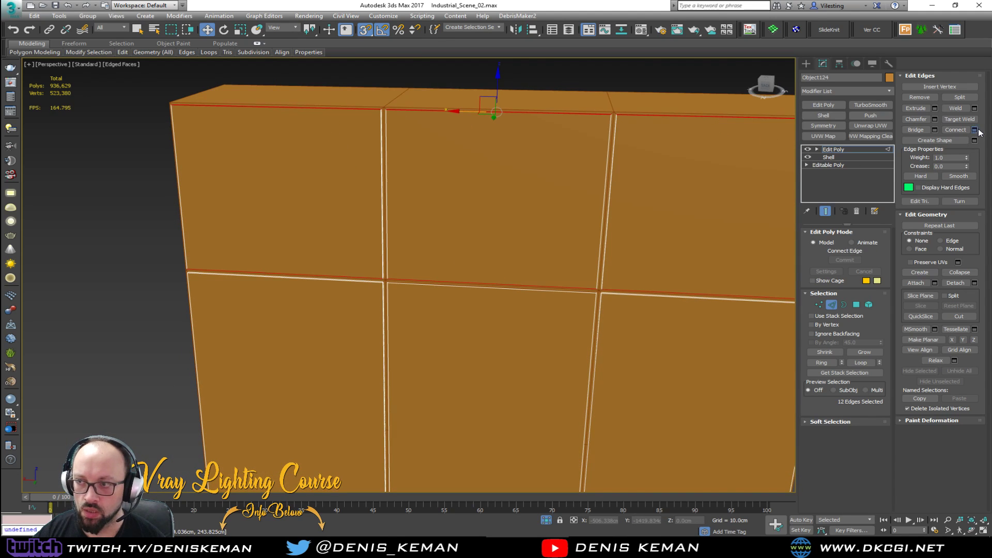
left_click(417, 320)
middle_click_drag(490, 196, 560, 223, "alt")
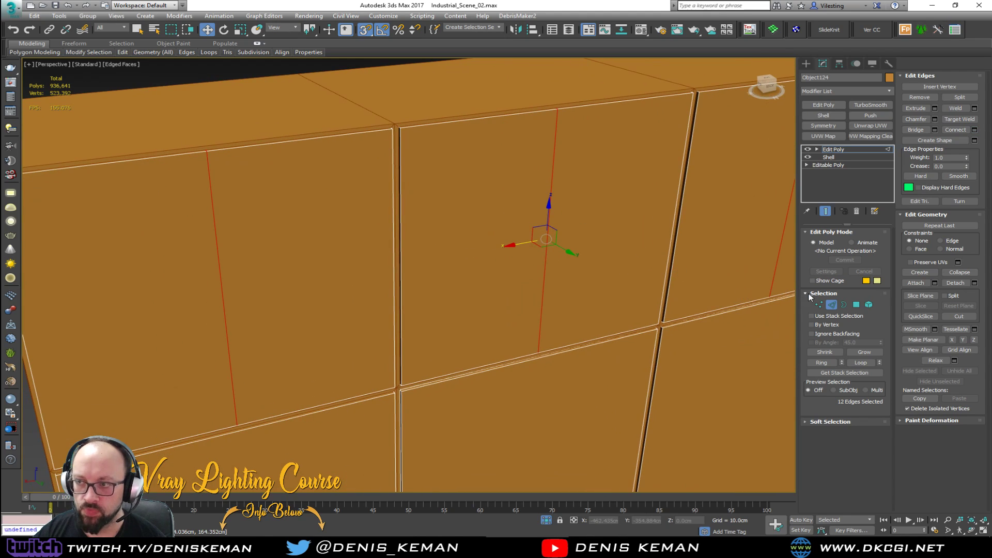
Chamfer the new vertical edges by 0.5 cm with the open option to split each upper panel into two doors
left_click(934, 119)
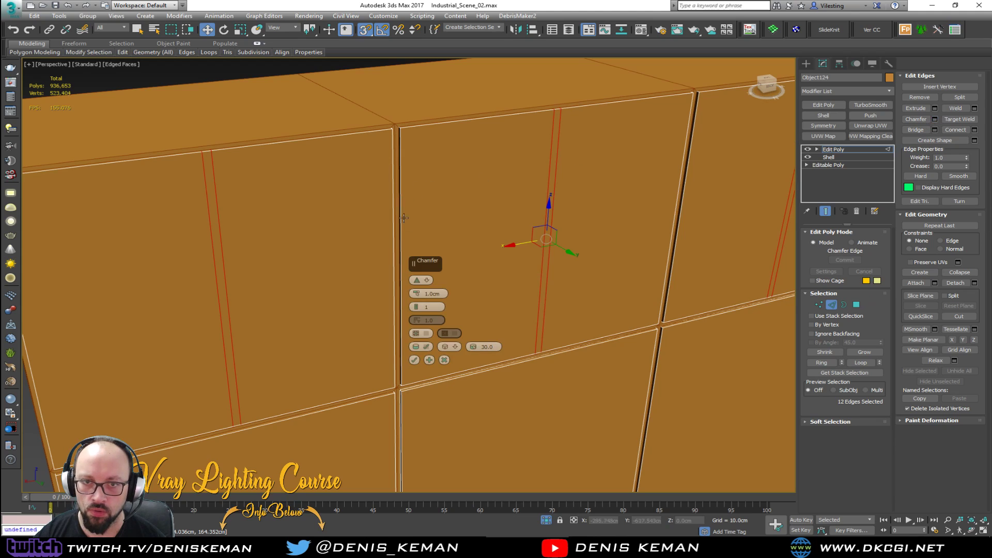
left_click_drag(438, 295, 412, 297)
type("0.")
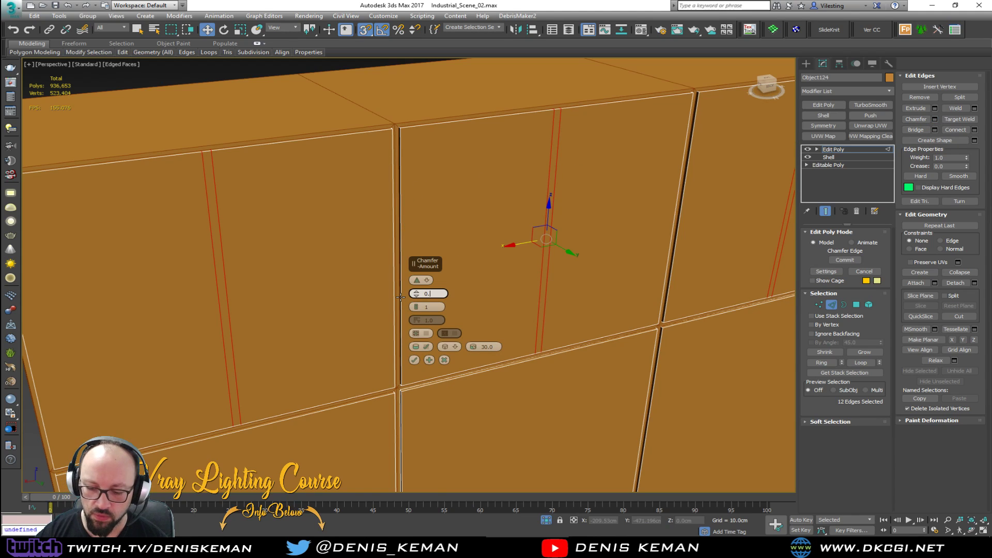
type("5")
key("Return")
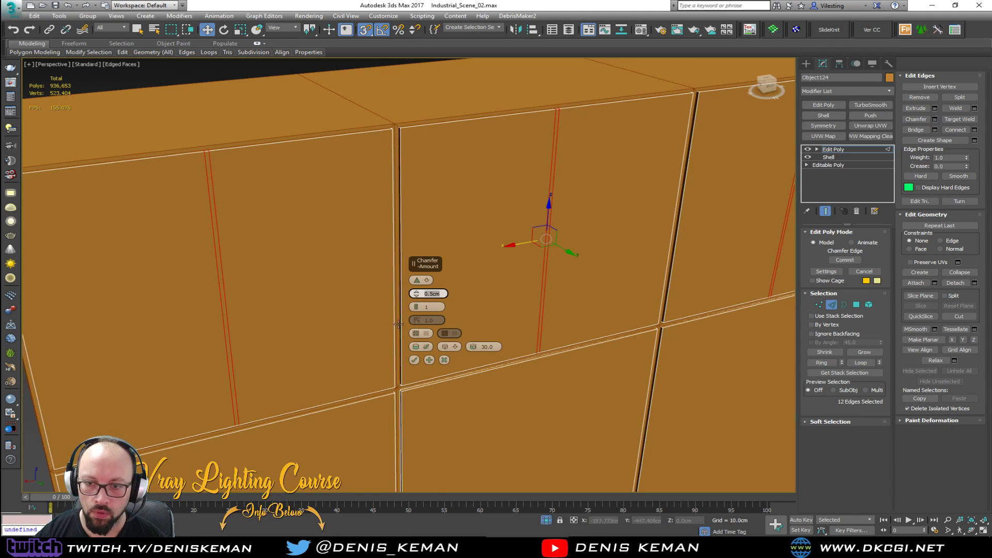
left_click(425, 335)
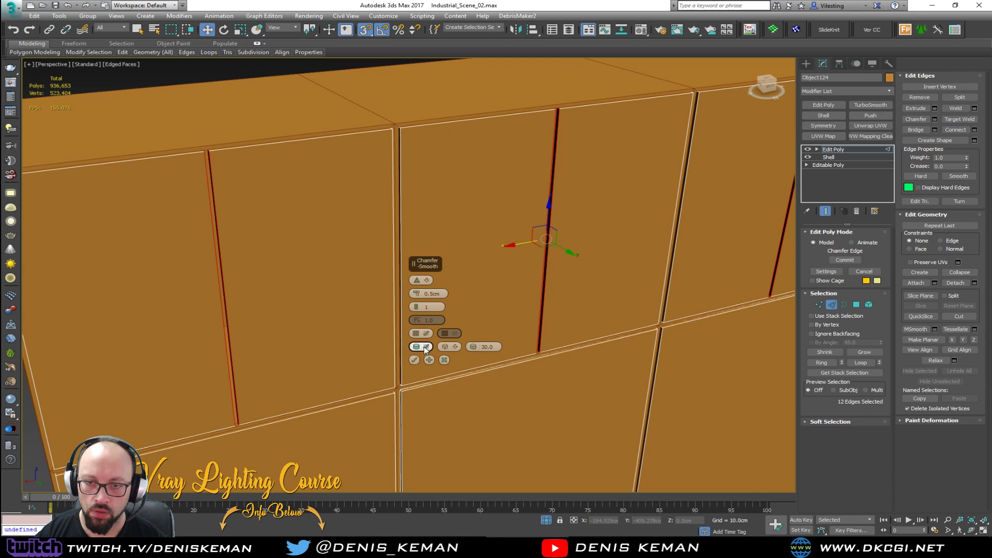
left_click(414, 360)
Cap the open borders along the vertical gaps of the upper doors
middle_click_drag(416, 281, 395, 290, "alt")
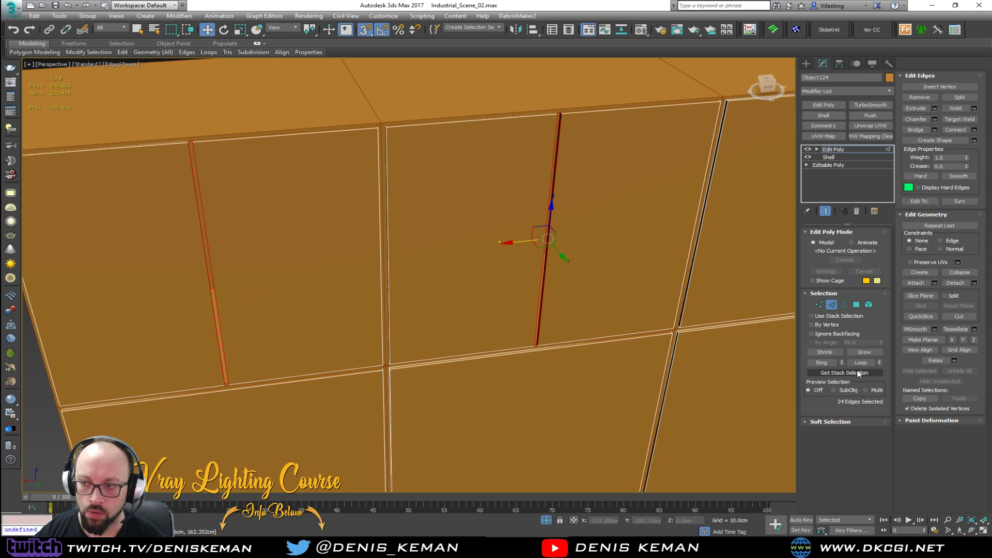
scroll(535, 263, "down", 8)
key("3")
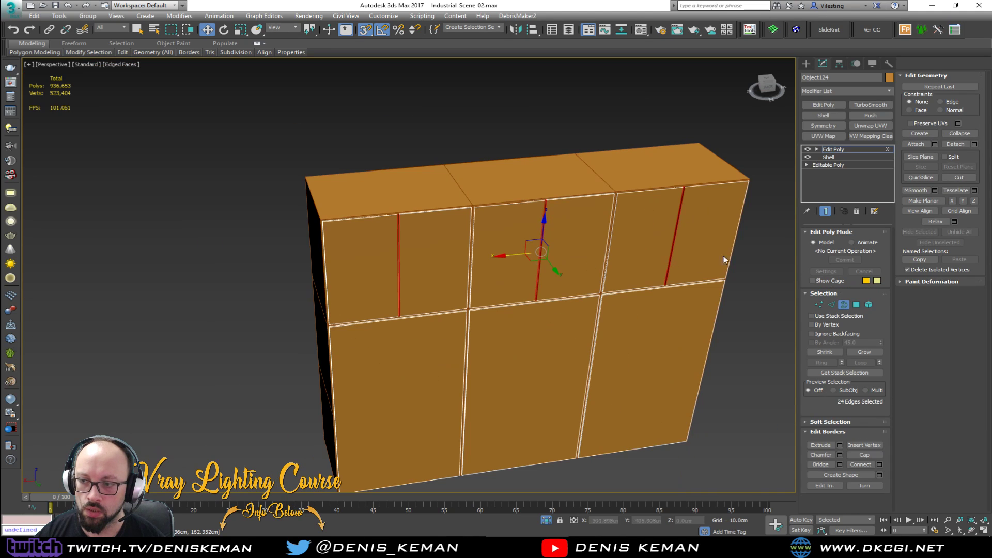
scroll(448, 256, "up", 5)
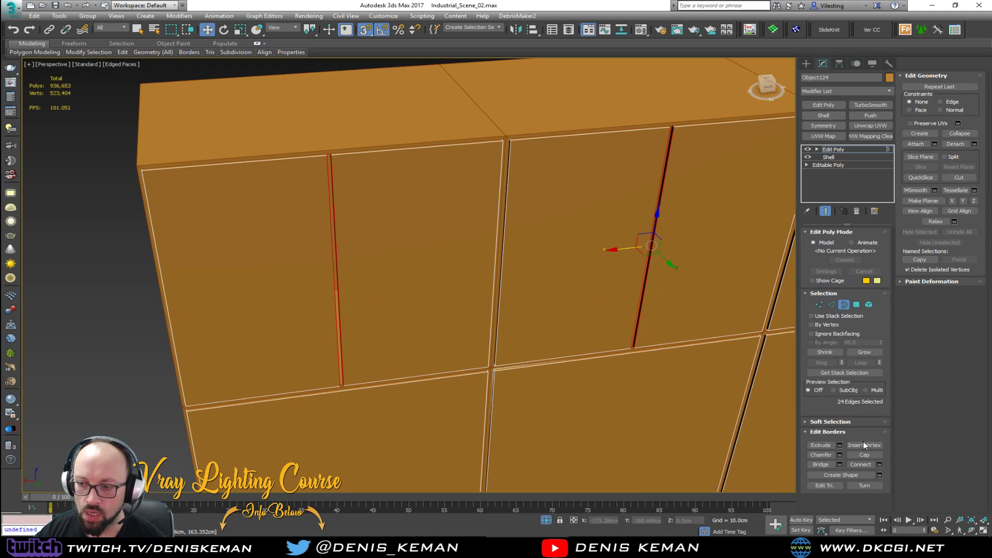
left_click(863, 454)
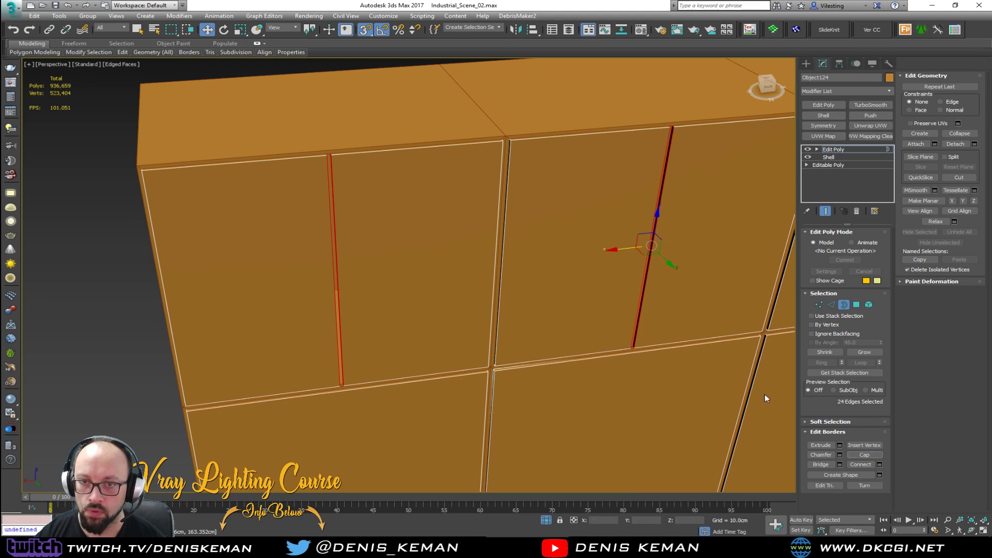
left_click(844, 304)
Examine the gaps between the wardrobe doors with the edge display off and on
middle_click_drag(509, 366, 464, 347, "alt")
key("F4")
mouse_move(558, 345)
middle_mouse_down()
mouse_move(379, 302)
mouse_move(403, 272)
mouse_move(427, 268)
mouse_move(442, 284)
mouse_move(423, 327)
middle_mouse_up()
scroll(379, 302, "down", 3)
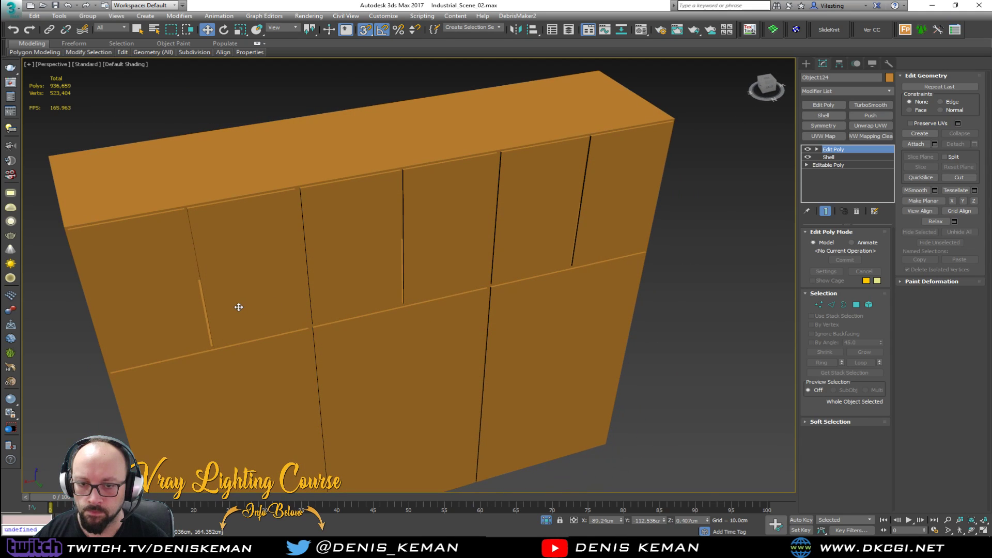
scroll(237, 306, "up", 5)
scroll(284, 288, "down", 3)
scroll(307, 298, "up", 2)
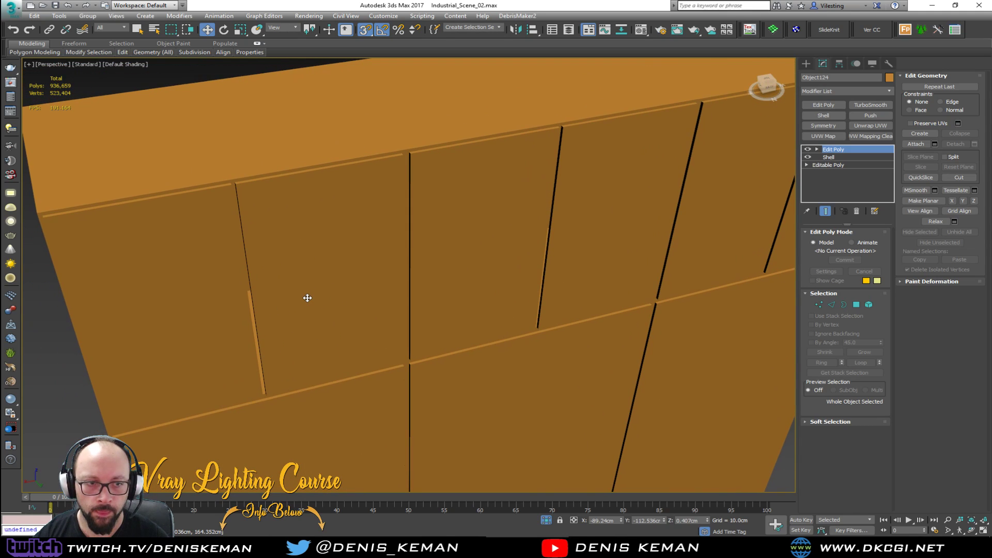
key("F4")
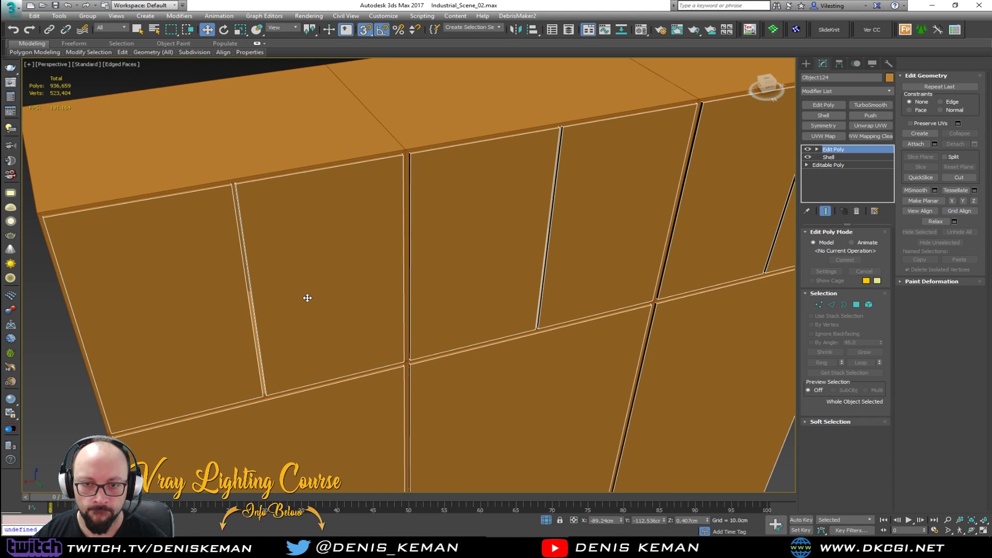
Add a Chamfer modifier to the wardrobe doors with an amount of 0.3 cm
scroll(315, 297, "down", 3)
middle_click_drag(324, 296, 281, 301, "alt")
scroll(271, 304, "up", 3)
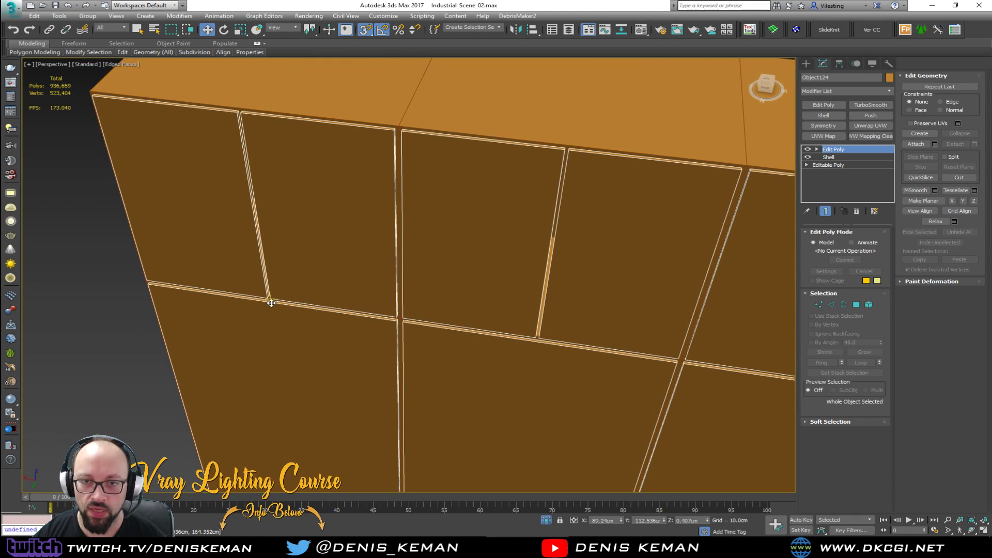
scroll(246, 126, "up", 4)
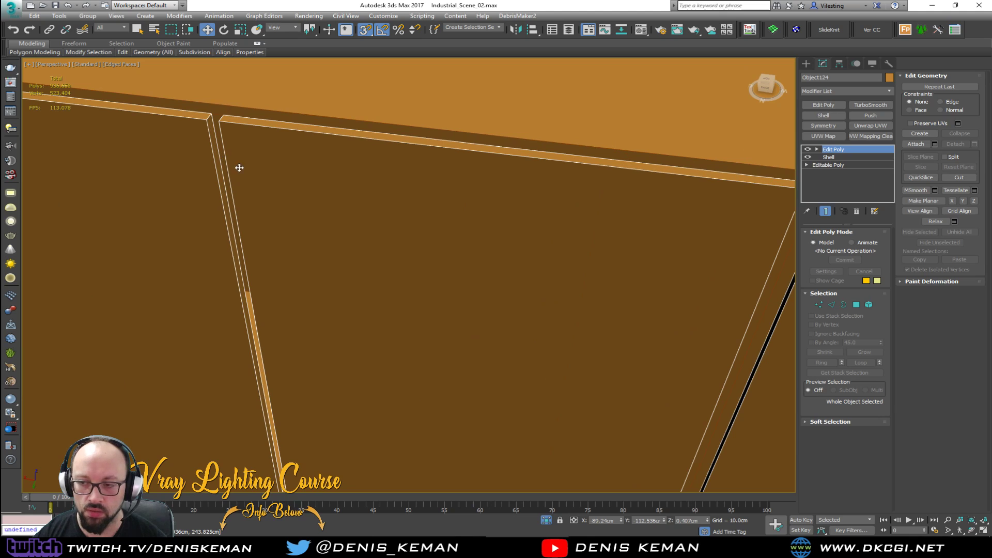
scroll(517, 220, "down", 5)
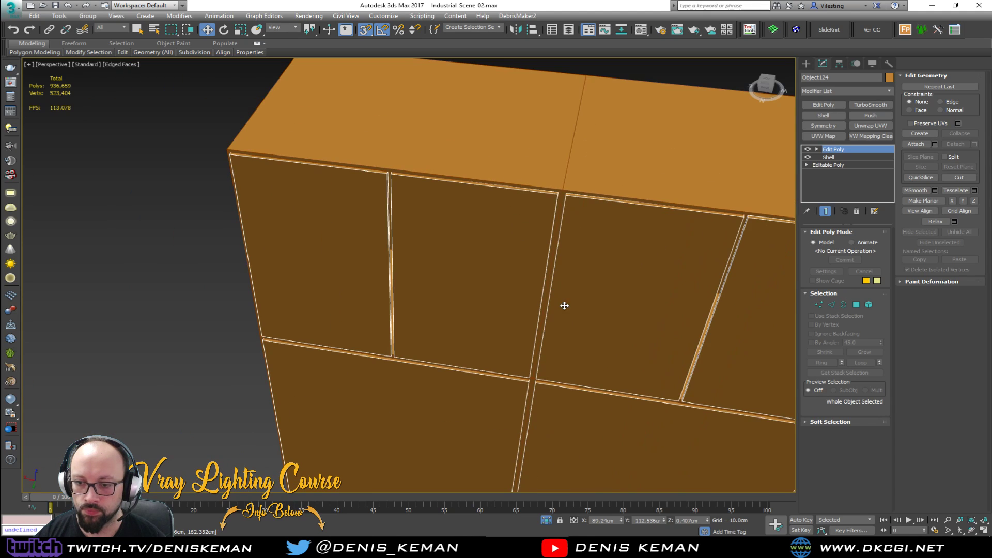
scroll(521, 228, "up", 2)
left_click(853, 89)
scroll(854, 89, "down", 1)
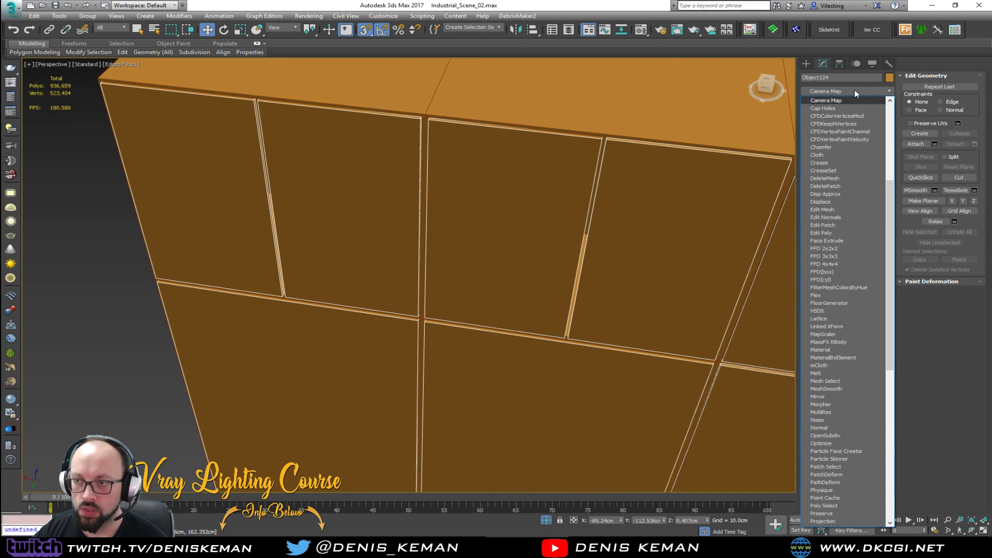
left_click(821, 146)
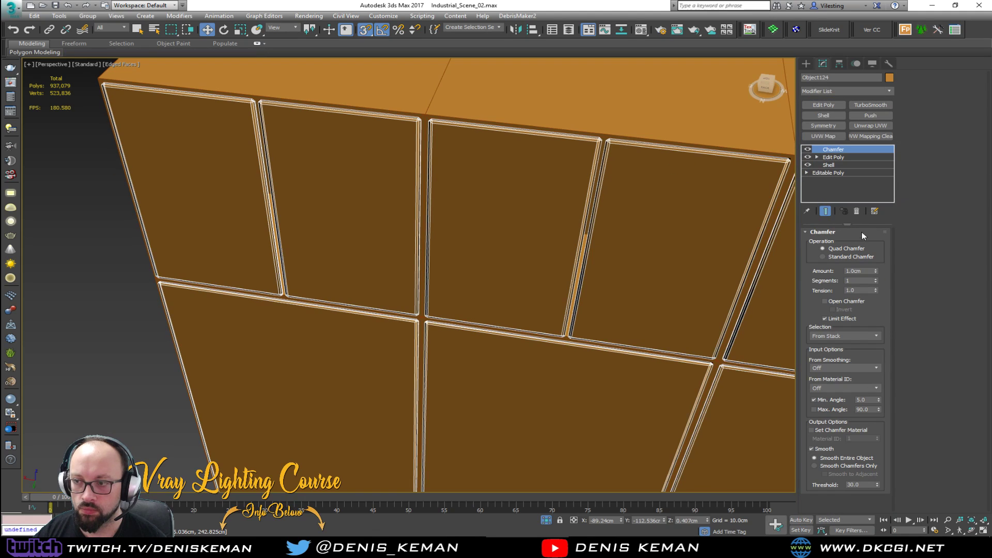
double_click(869, 270)
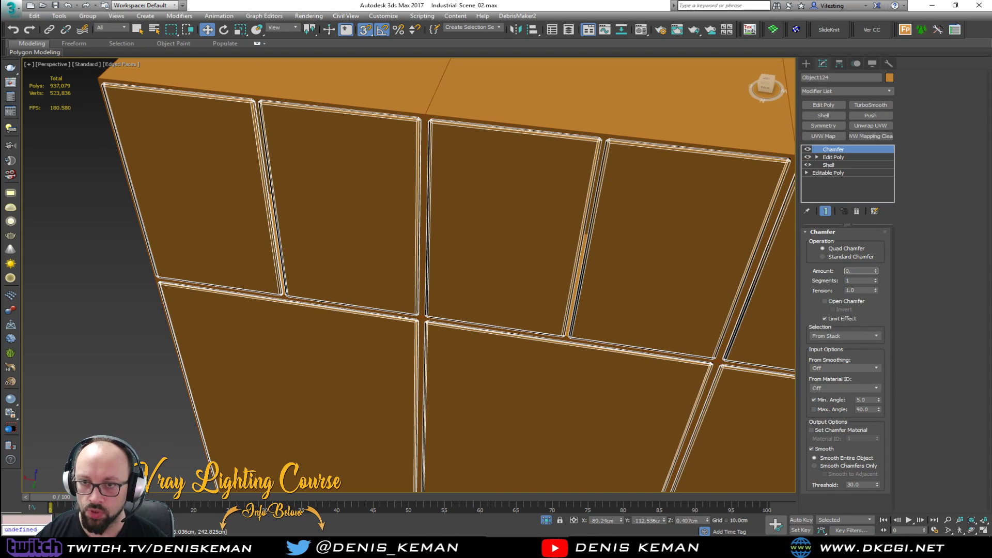
key("Return")
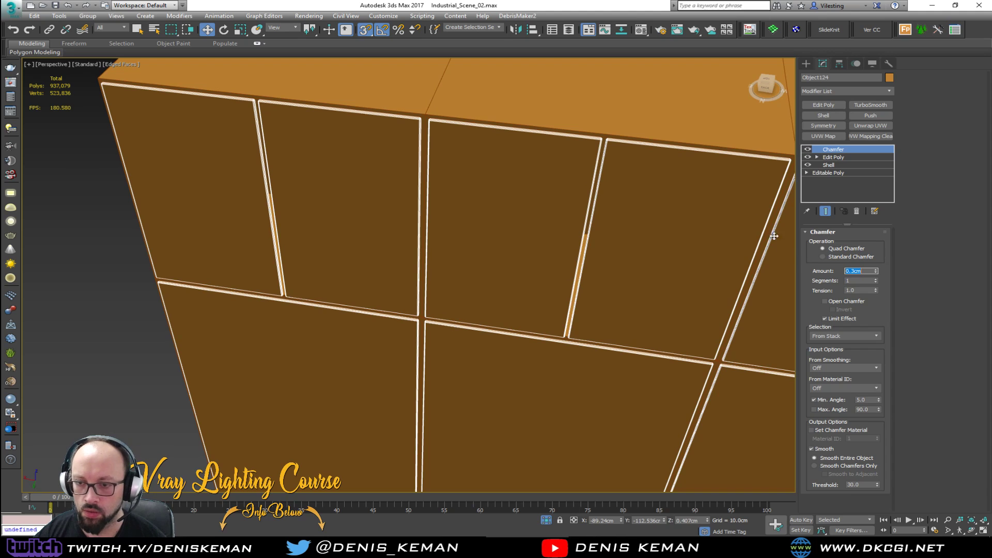
Examine the chamfered door gaps without the edge display and compare them with the Chamfer and Edit Poly modifiers switched off
scroll(642, 211, "up", 10)
key("F4")
scroll(516, 165, "down", 8)
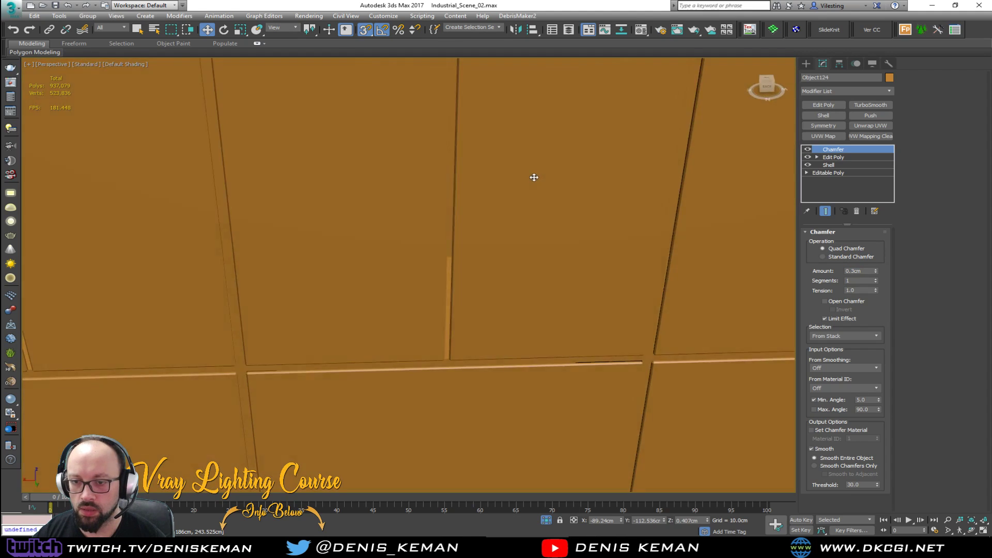
mouse_move(533, 177)
middle_mouse_down("alt")
mouse_move(544, 122)
mouse_move(467, 257)
middle_mouse_up("alt")
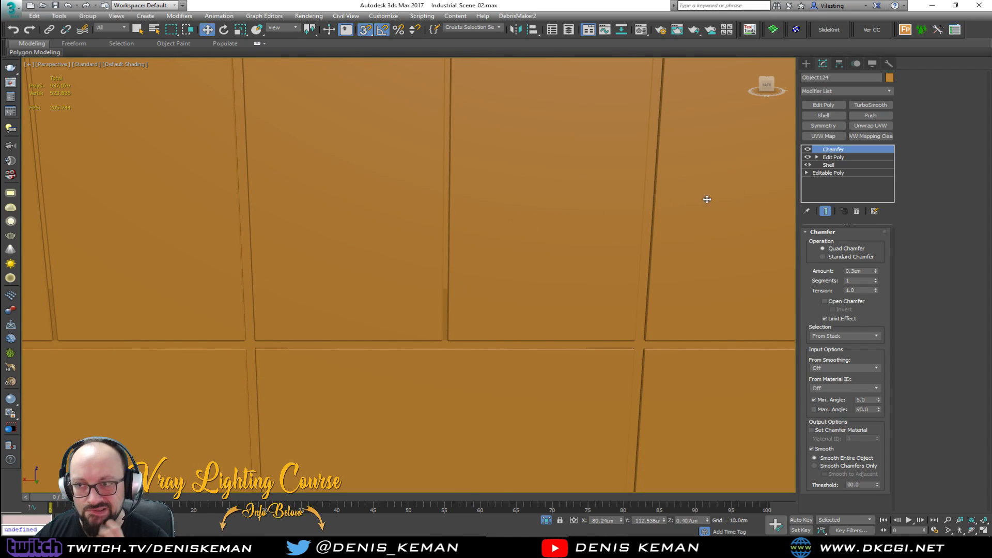
left_click(807, 150)
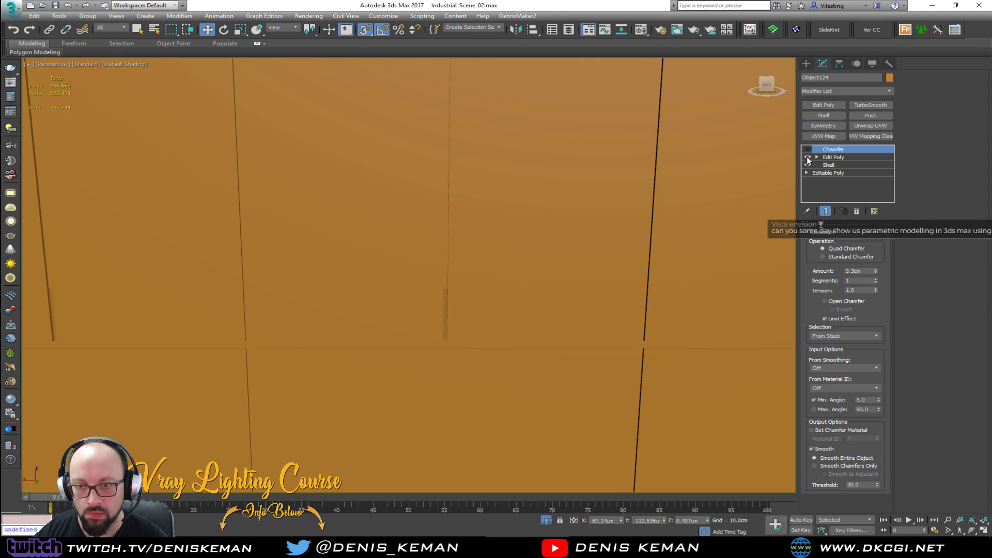
key("F4")
left_click(807, 158)
scroll(437, 233, "up", 2)
scroll(438, 217, "down", 6)
Replace the doors' Chamfer and Edit Poly modifiers with a fresh Edit Poly and remove the extra edge loop from the lower panels
left_click(857, 211)
left_click(858, 211)
left_click(823, 105)
key("2")
double_click(305, 390)
key("ctrl+BackSpace")
Connect the horizontal edges of the three upper panels with one vertical segment through the middle of each
left_click(306, 111)
left_click(619, 111, "ctrl")
key("alt+r")
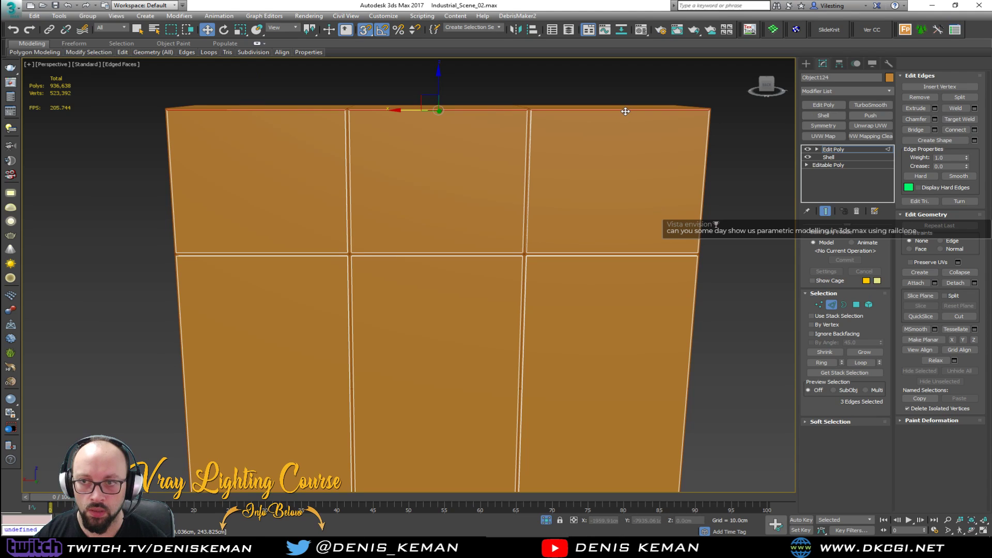
left_click(974, 130)
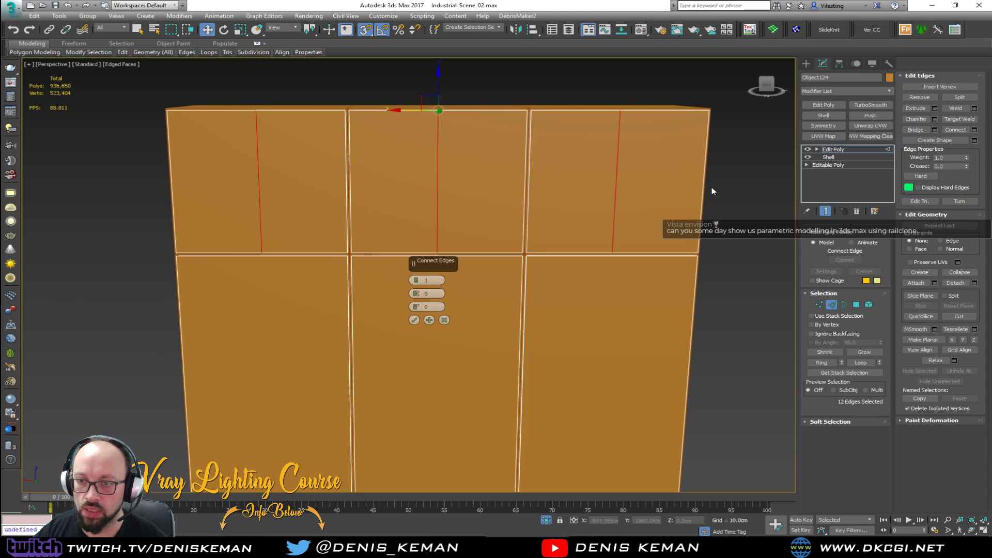
left_click(414, 319)
Chamfer the new vertical edges of the upper panels by 0.1 cm with the open option to split them into narrow-gapped doors
middle_click_drag(405, 265, 359, 302, "alt")
scroll(330, 262, "up", 6)
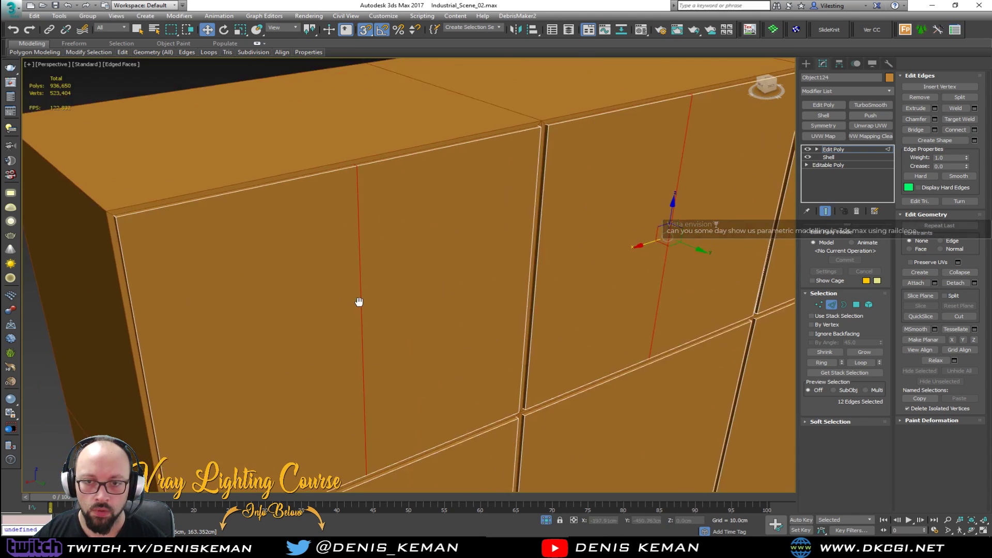
middle_click_drag(352, 239, 424, 281, "alt")
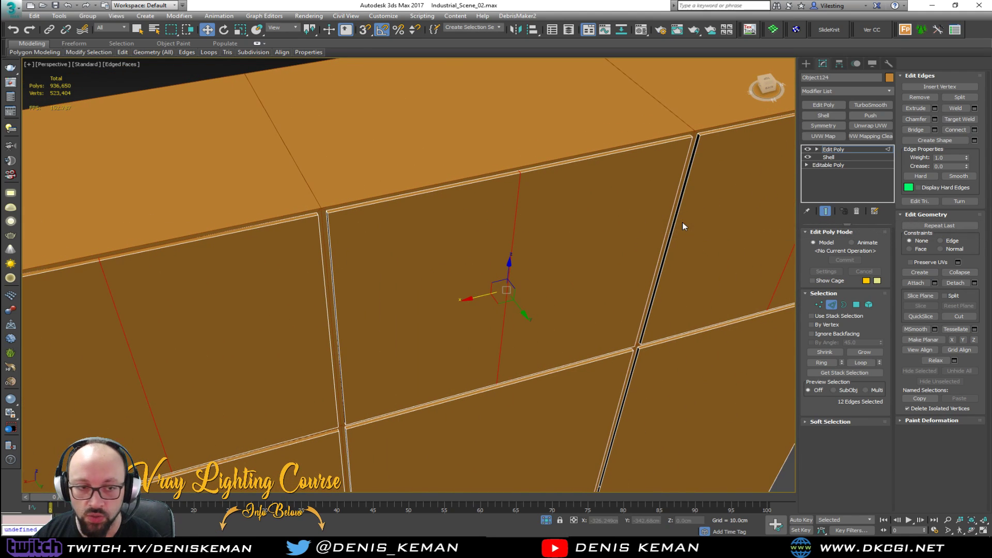
scroll(517, 205, "up", 6)
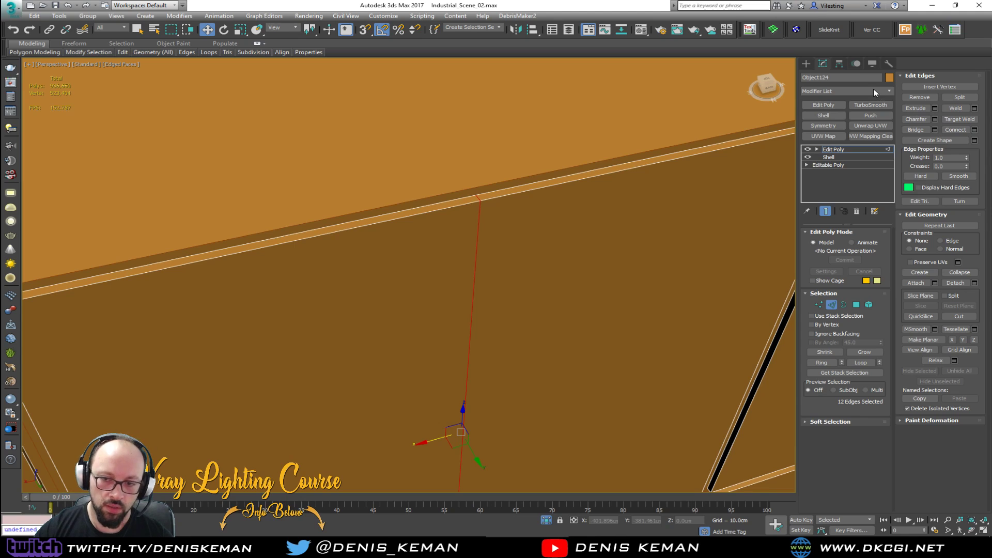
middle_click_drag(453, 308, 401, 367)
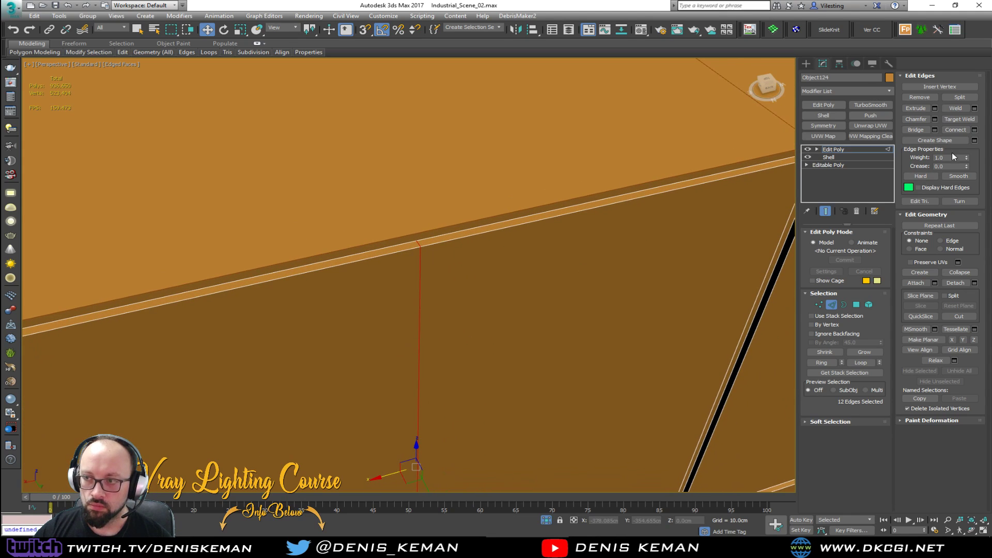
left_click(936, 120)
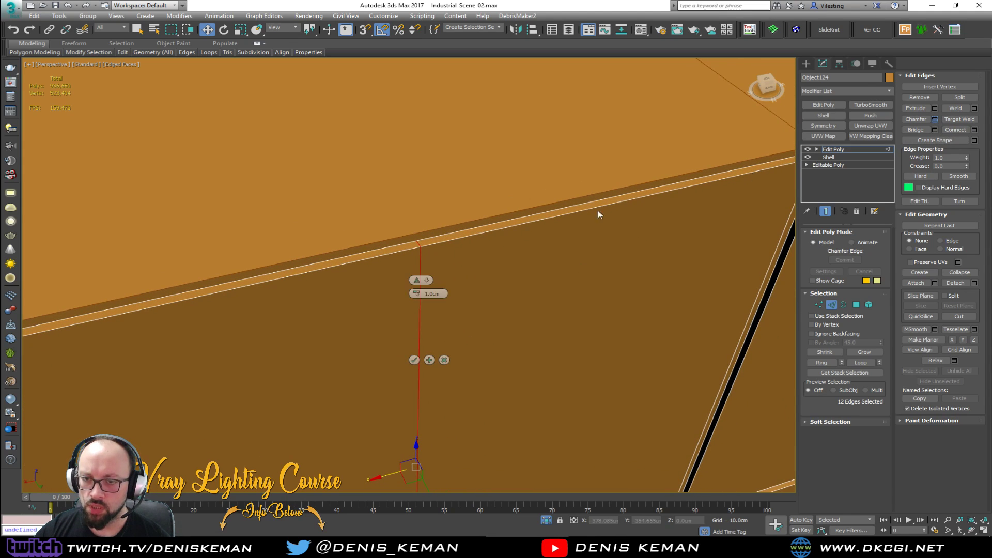
type("0.1")
key("Return")
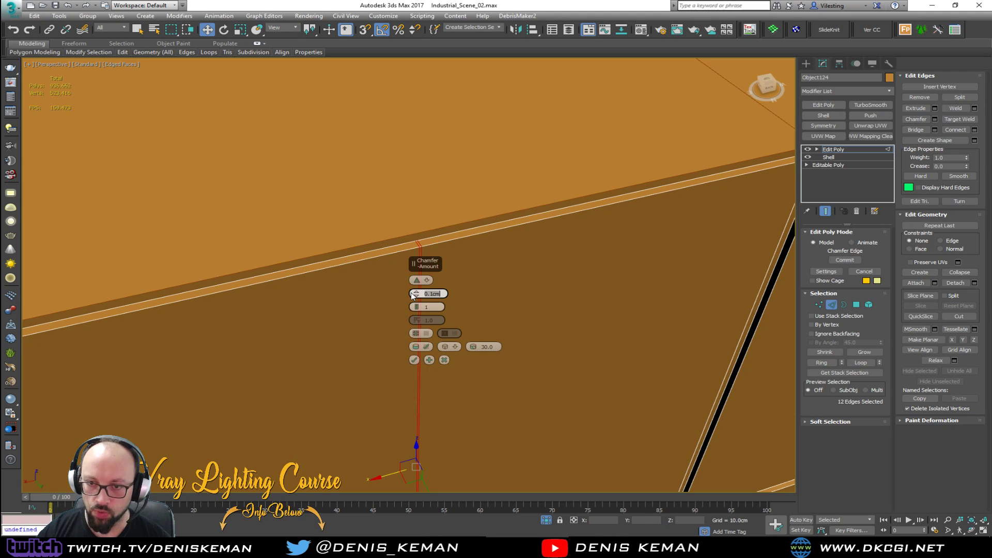
left_click(428, 334)
left_click(413, 360)
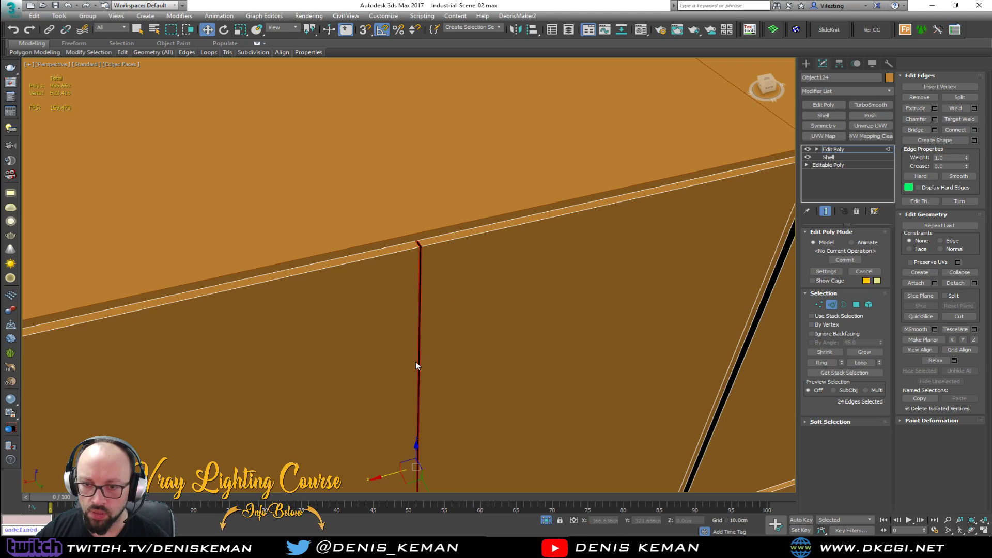
Cap the open borders along the new vertical gaps of the upper doors and leave border editing
scroll(415, 361, "down", 5)
scroll(415, 361, "down", 2)
key("3")
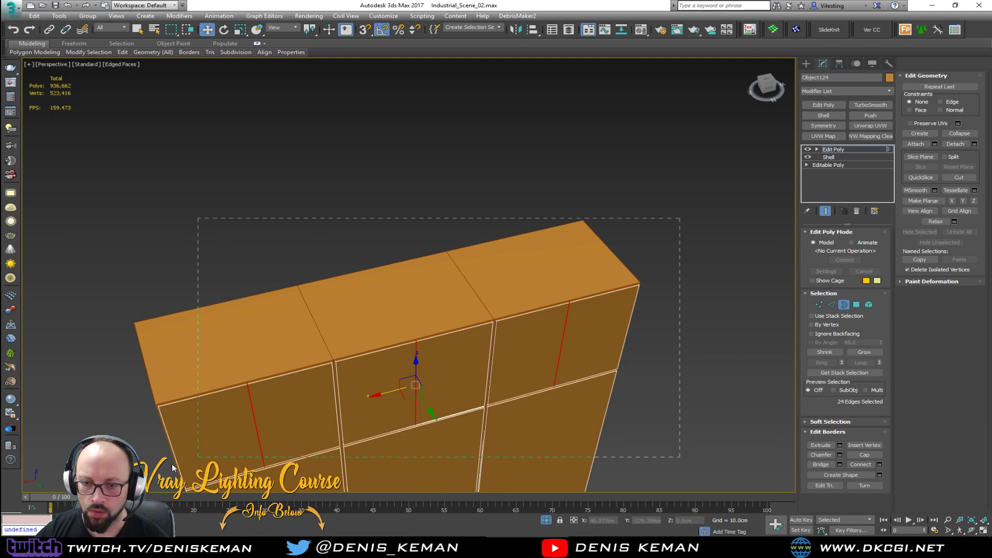
middle_click_drag(524, 354, 500, 284)
left_click(862, 455)
left_click(847, 305)
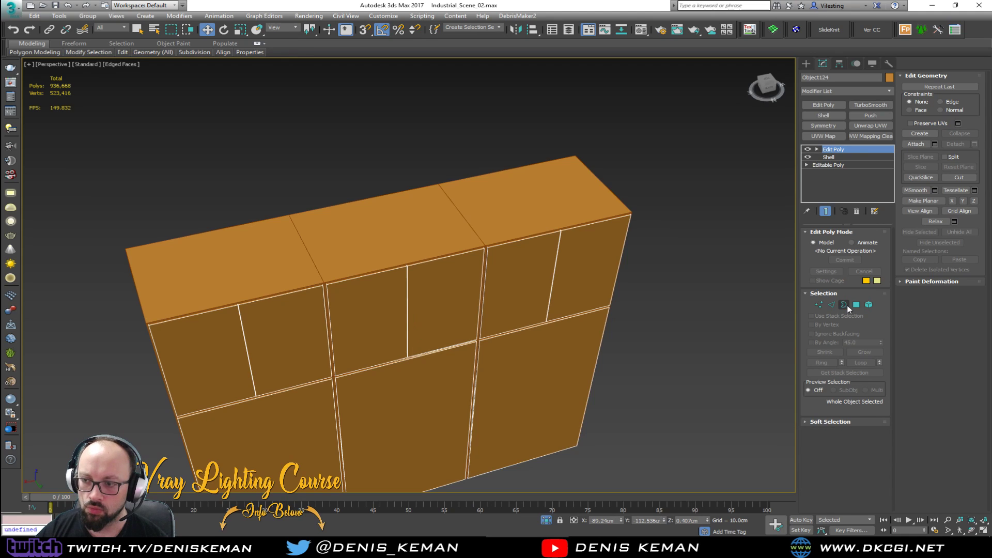
Add a Chamfer modifier to the doors with an amount of 0.2 cm
left_click(838, 91)
key("c")
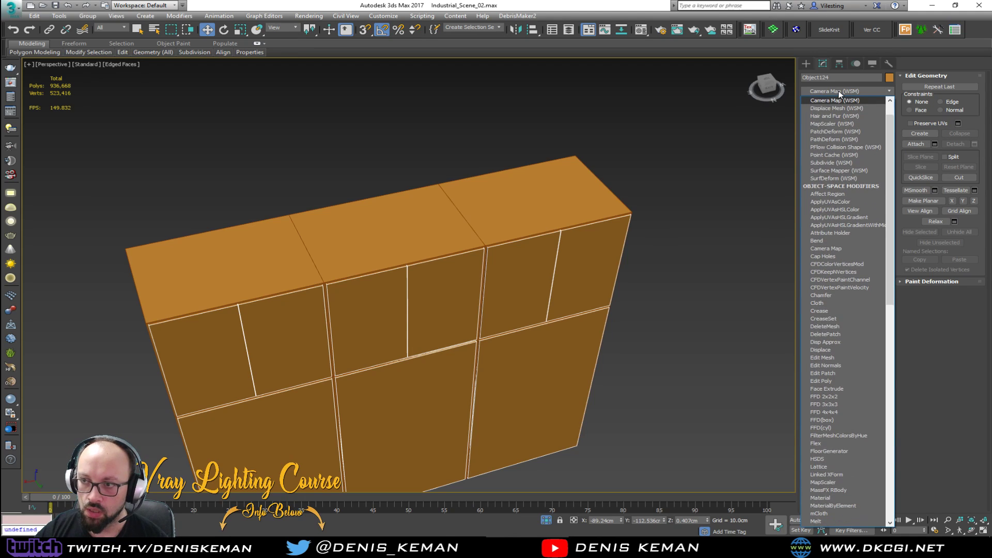
scroll(838, 91, "down", 6)
left_click(836, 145)
left_click(860, 270)
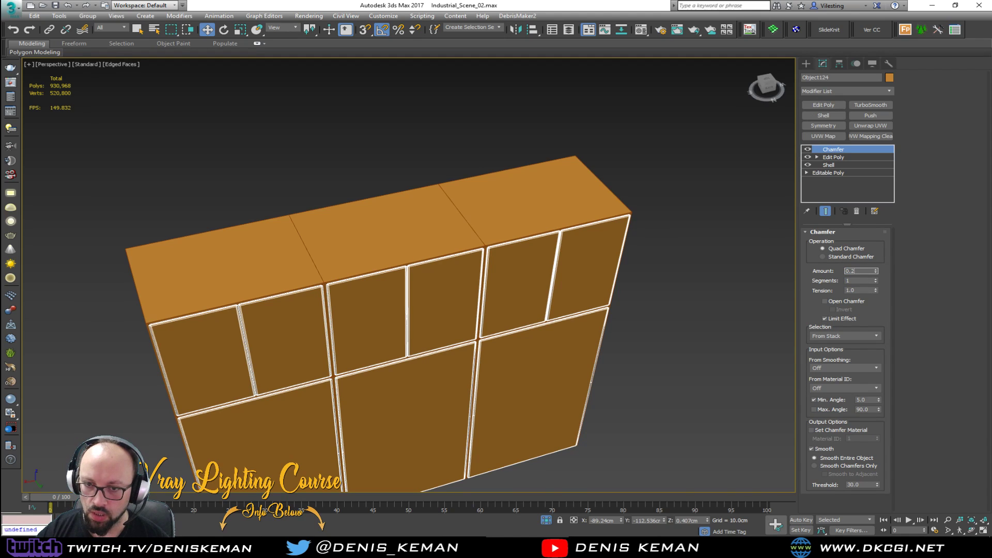
type("0.2")
key("Return")
Inspect the chamfered door edges up close and the whole wardrobe with the edge display off
scroll(239, 312, "up", 4)
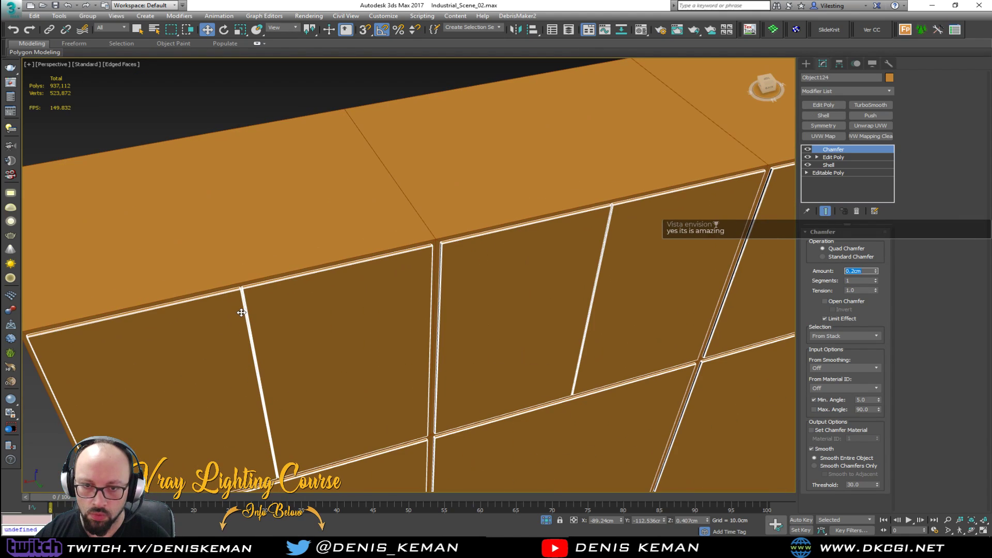
scroll(253, 282, "up", 3)
key("F4")
scroll(260, 278, "up", 3)
scroll(261, 278, "down", 10)
middle_click_drag(383, 310, 401, 294, "alt")
scroll(400, 295, "down", 8)
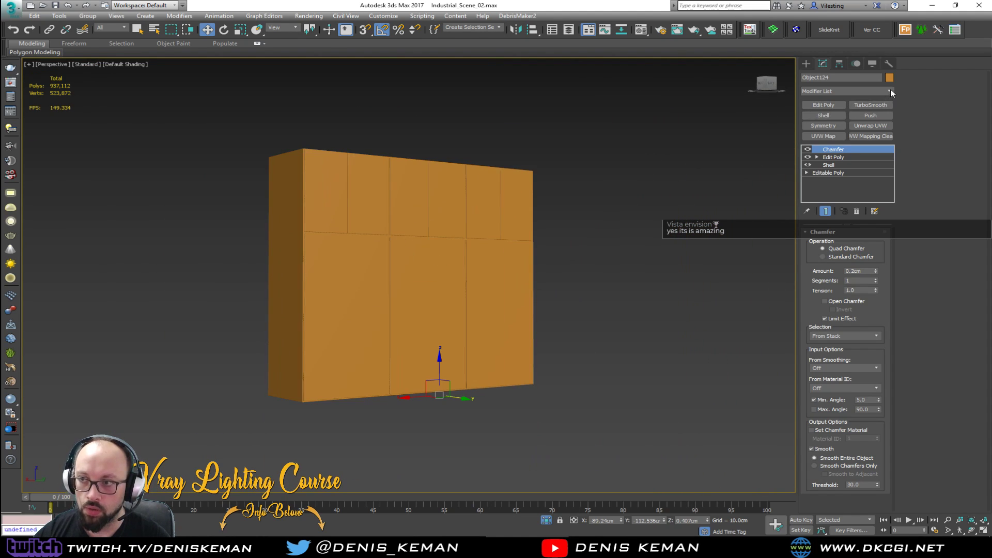
Change the object color of the wardrobe doors to dark gray and deselect them
left_click(889, 77)
left_click(580, 216)
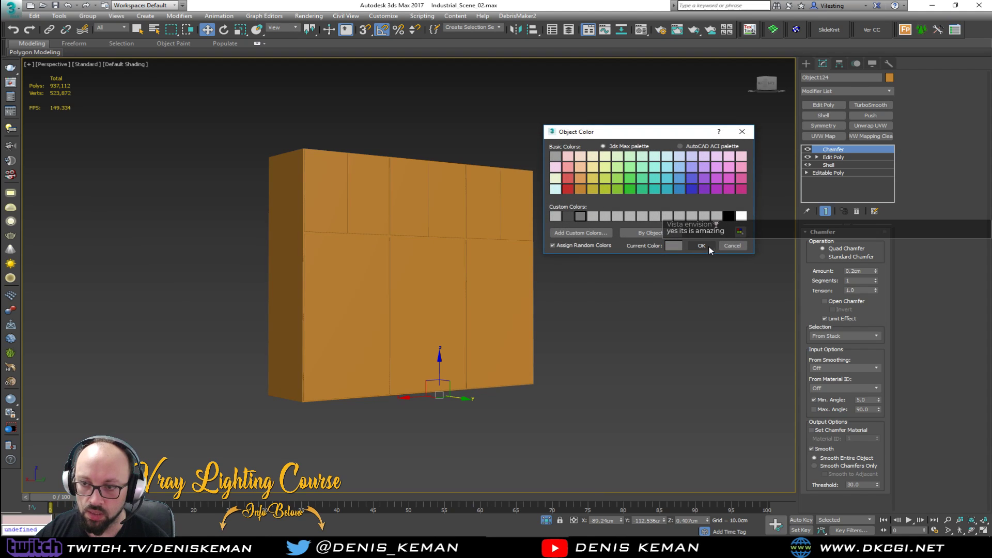
left_click(701, 246)
left_click(617, 244)
middle_click_drag(617, 245, 531, 277, "alt")
Reselect the gray doors with edges displayed, switch off their Chamfer modifier and return to the Edit Poly level below it
left_click(603, 247)
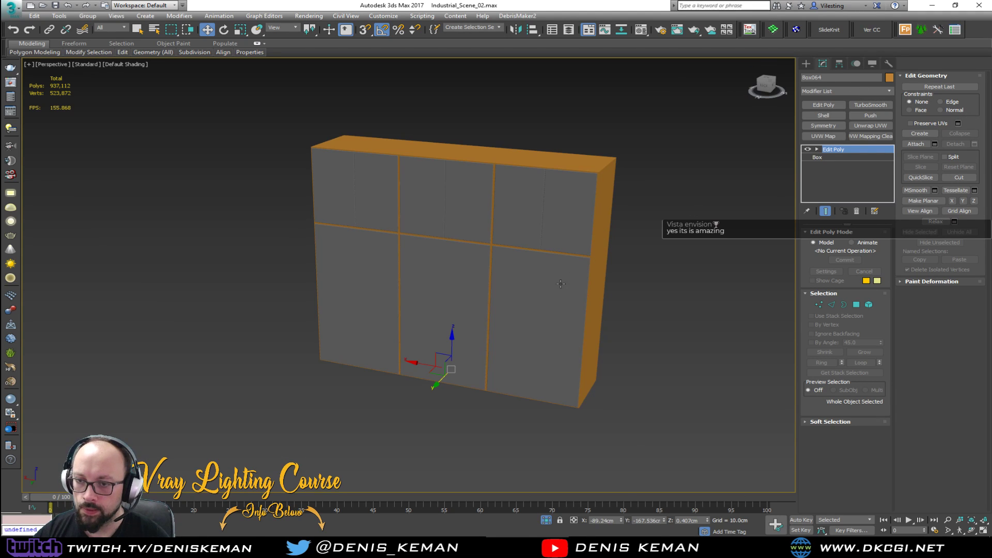
key("F4")
scroll(560, 283, "up", 5)
middle_click_drag(561, 284, 524, 281, "alt")
left_click(395, 284)
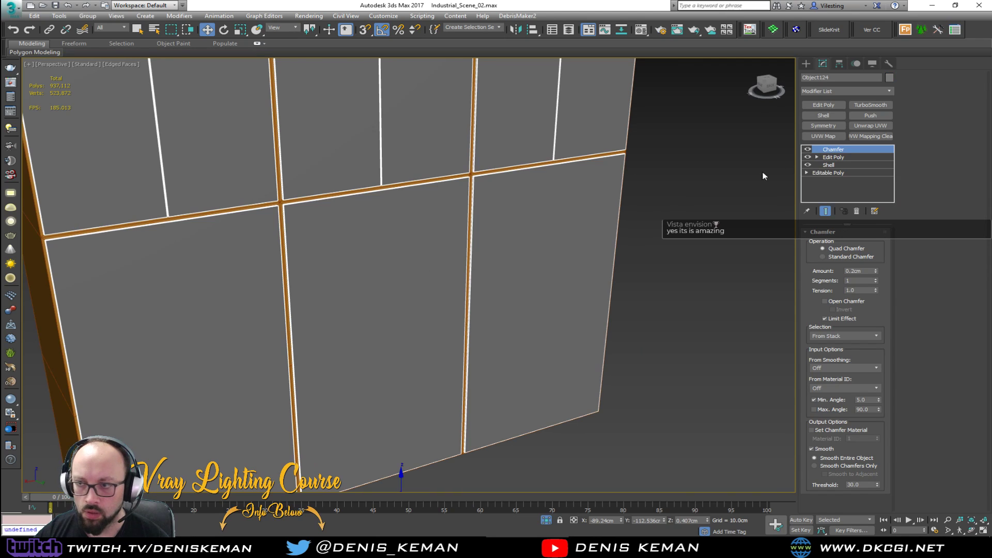
left_click(842, 158)
key("2")
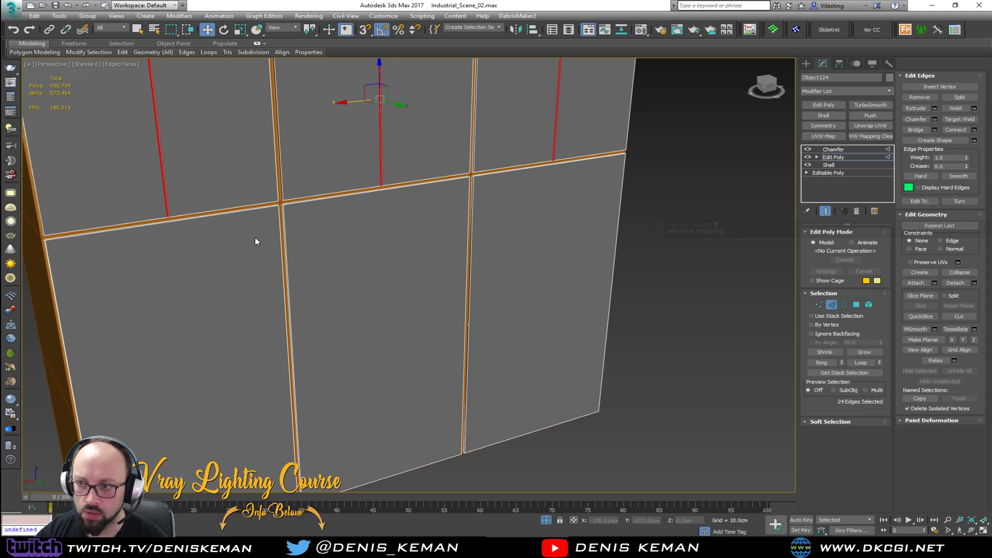
left_click(832, 149)
left_click(808, 149)
left_click(842, 157)
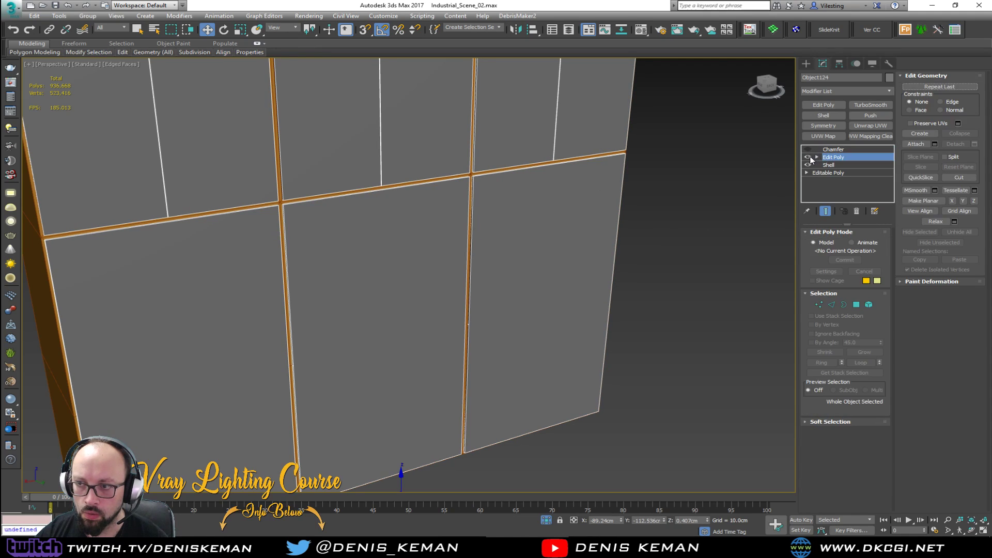
left_click(808, 157)
left_click(808, 158)
left_click(836, 158)
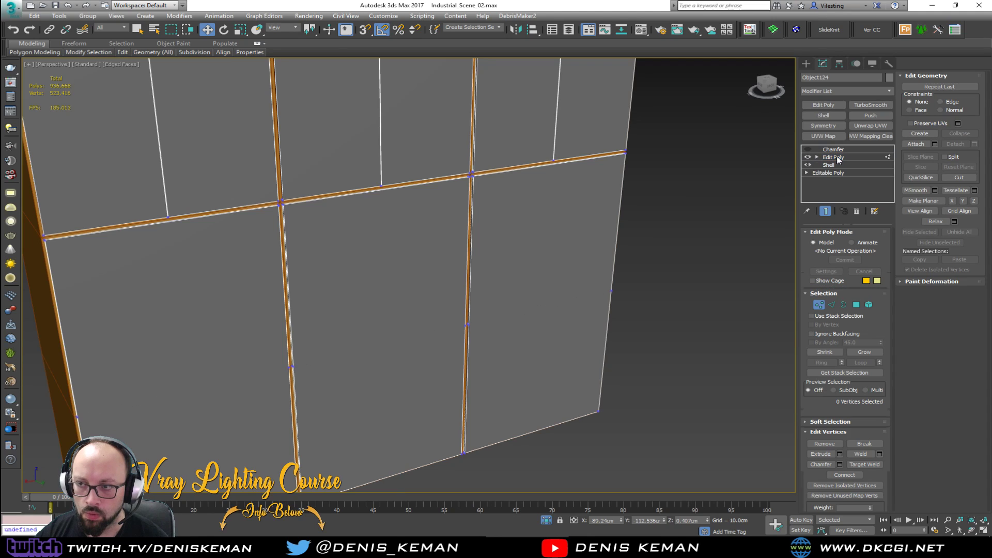
left_click(836, 158)
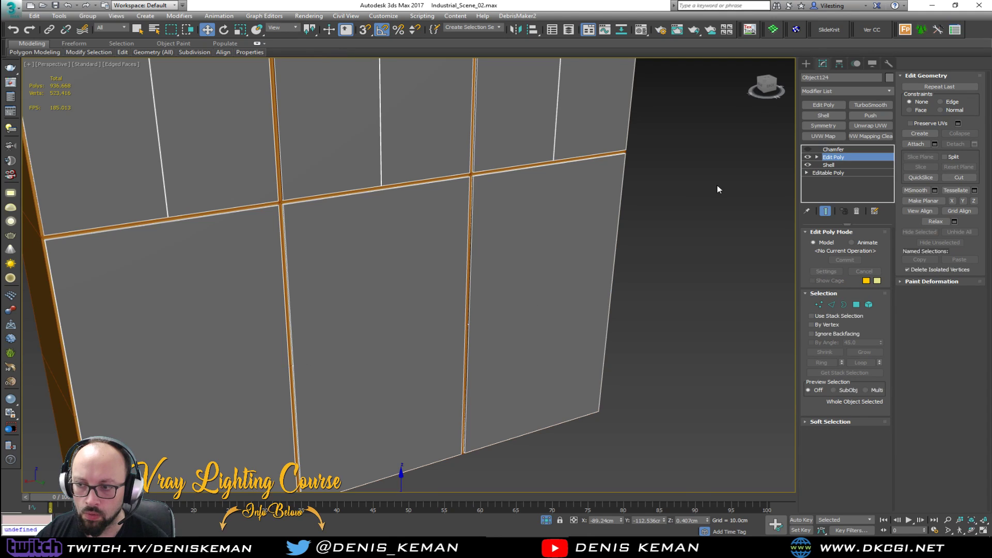
Connect the horizontal edges of the three lower panels with one vertical segment through the middle of each
key("2")
left_click(215, 215)
left_click(363, 194, "ctrl")
left_click(534, 167, "ctrl")
key("alt+r")
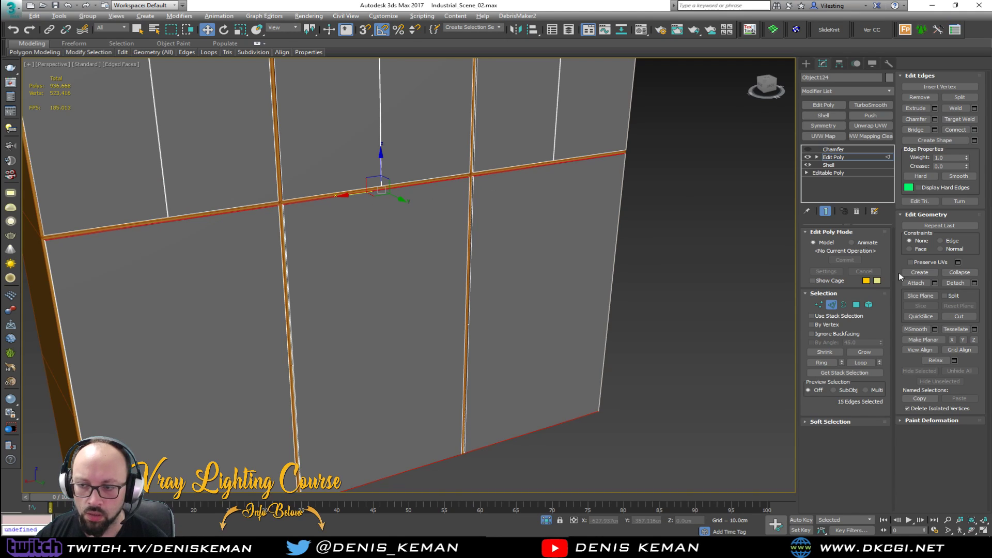
left_click(974, 130)
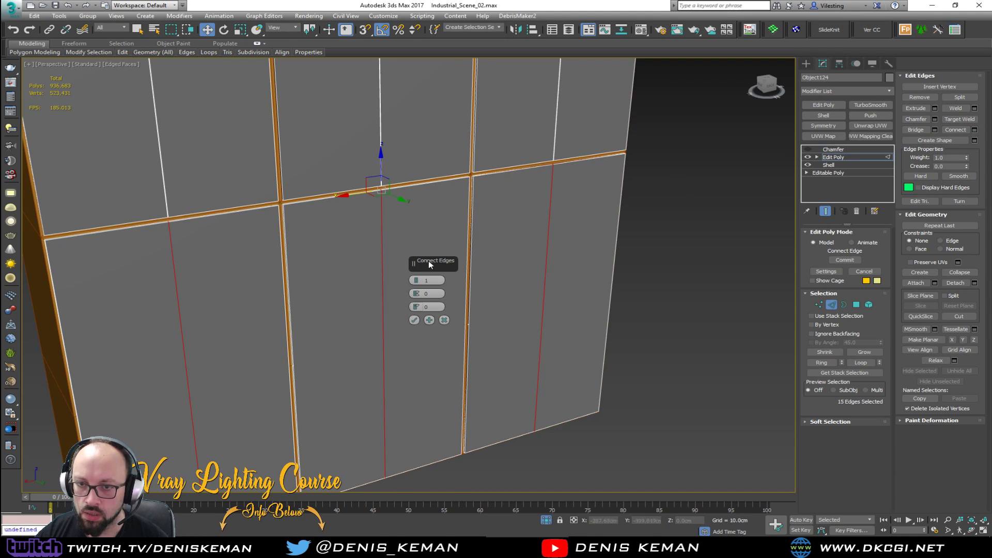
left_click(415, 320)
Split each lower panel along its new middle edge with an open edge chamfer of 0.1 cm and one segment
left_click(935, 120)
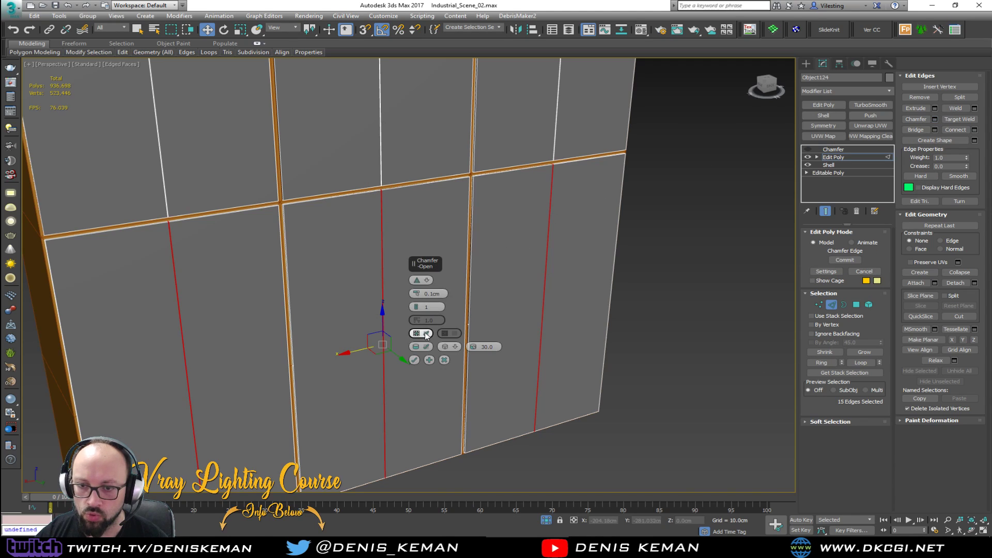
left_click(415, 359)
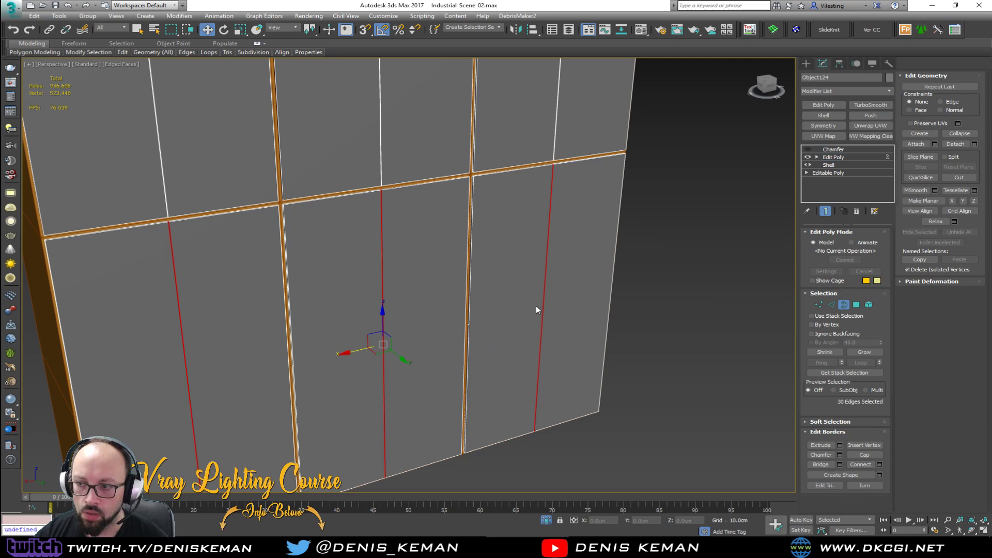
Cap the open borders of the split lower panels, reactivate the Chamfer modifier above the Edit Poly and deselect the doors
left_click_drag(579, 276, 126, 377)
left_click(864, 454)
left_click(844, 304)
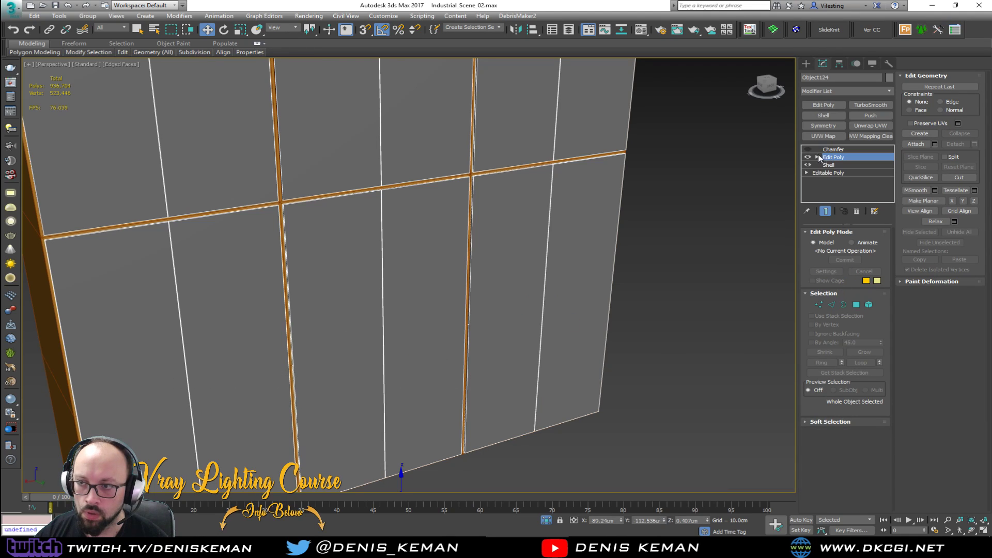
left_click(854, 149)
left_click(725, 219)
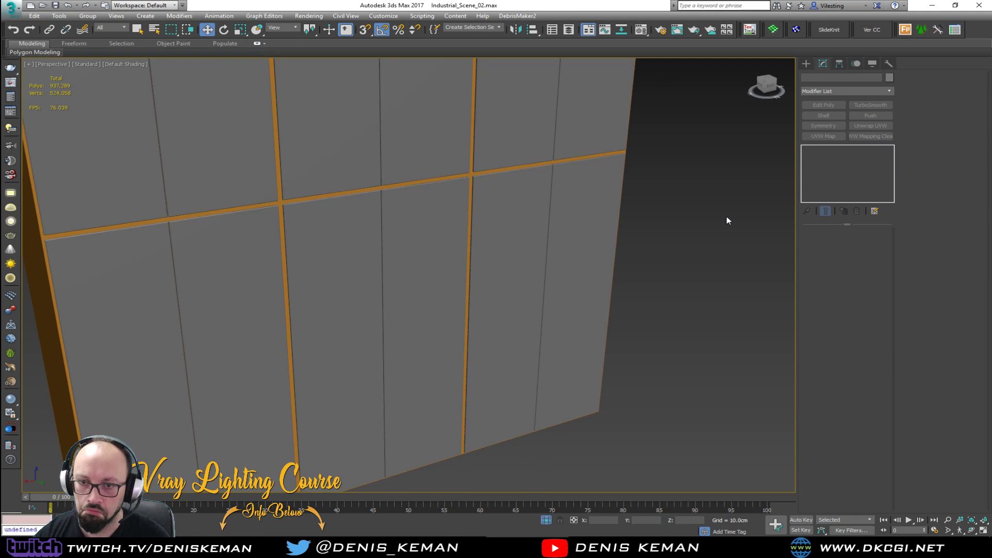
Change the object color of the orange wardrobe body to dark gray and deselect it
middle_click_drag(576, 258, 480, 277, "alt")
left_click(595, 239)
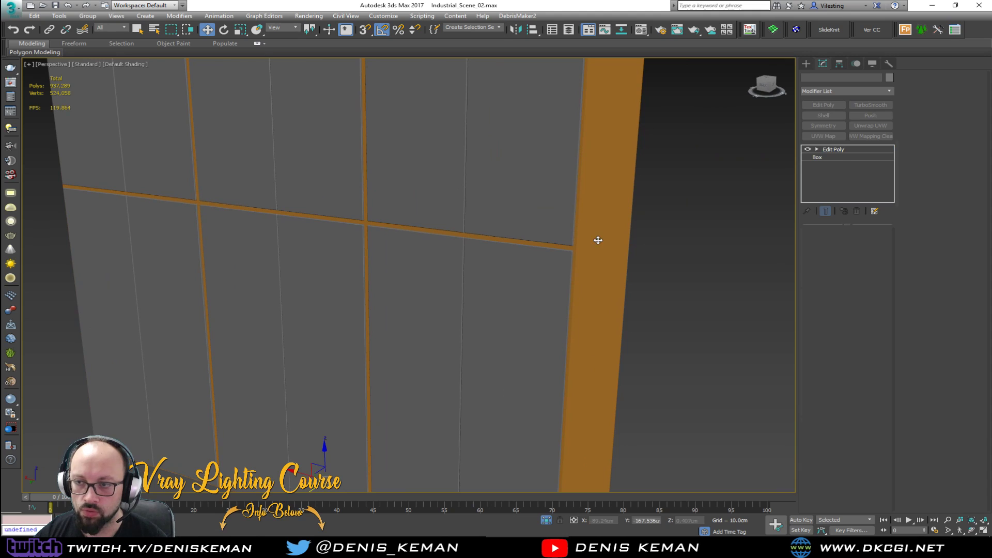
left_click(889, 78)
left_click(568, 216)
left_click(701, 246)
left_click(693, 250)
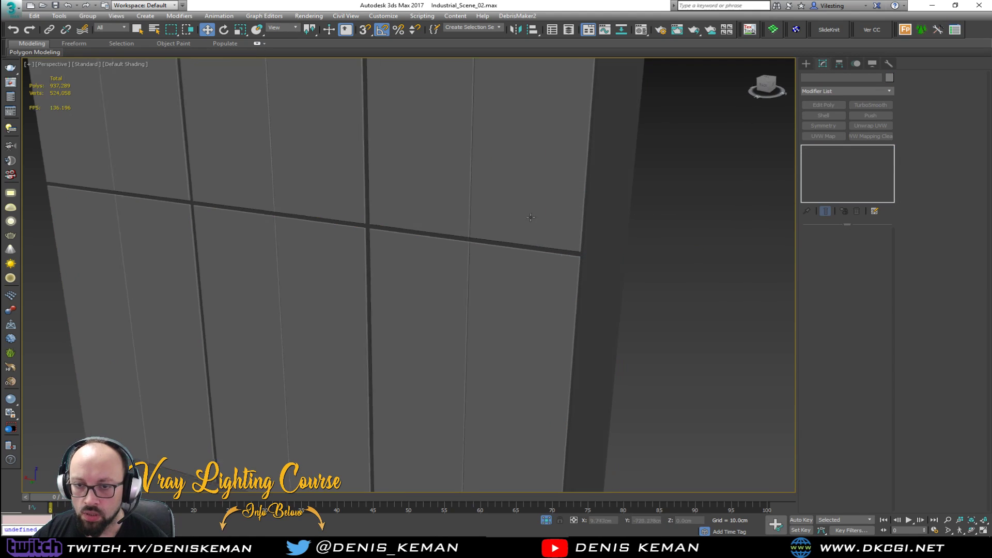
End the isolation of the wardrobe to display the whole loft scene again
right_click(521, 216)
left_click(572, 138)
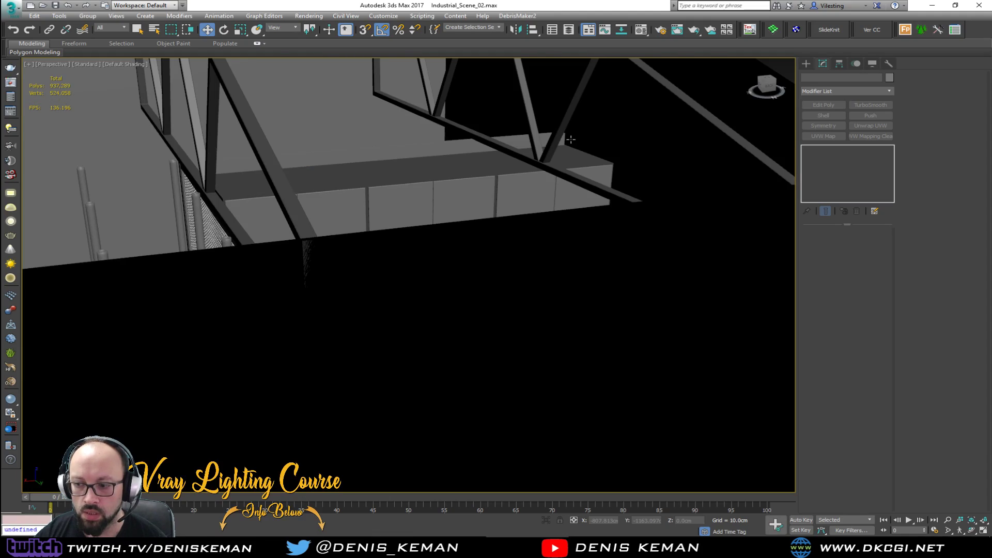
middle_click_drag(511, 192, 523, 226, "alt")
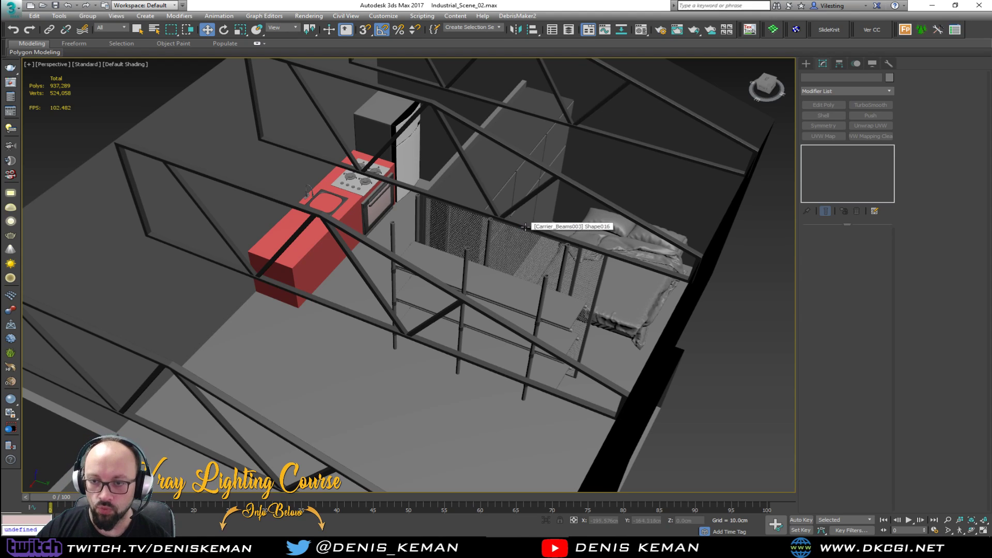
Examine the whole loft from several angles, including the kitchen, wardrobe, bed area, roof trusses and exterior walls
scroll(506, 250, "up", 10)
middle_click_drag(506, 249, 689, 294, "alt")
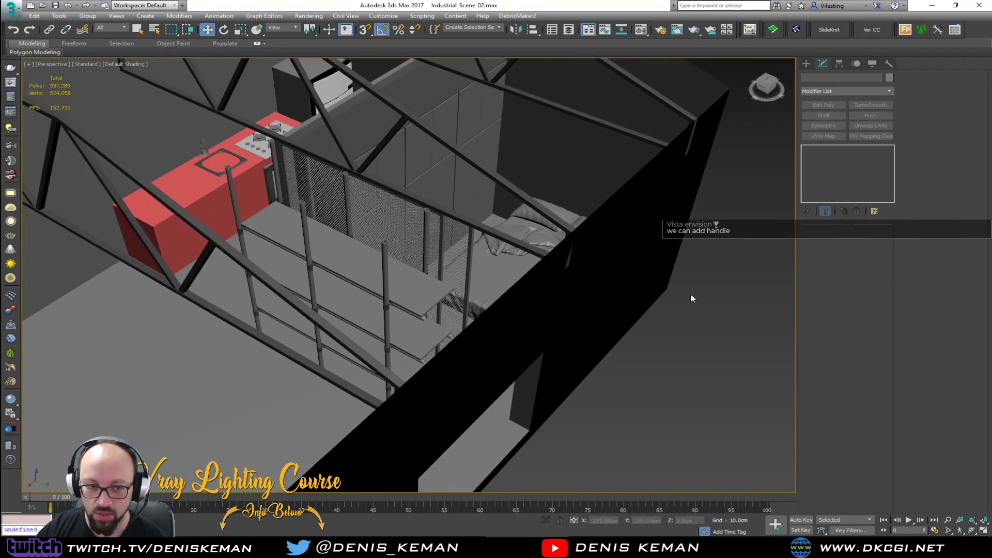
middle_click_drag(700, 359, 401, 236, "alt")
scroll(456, 208, "down", 3)
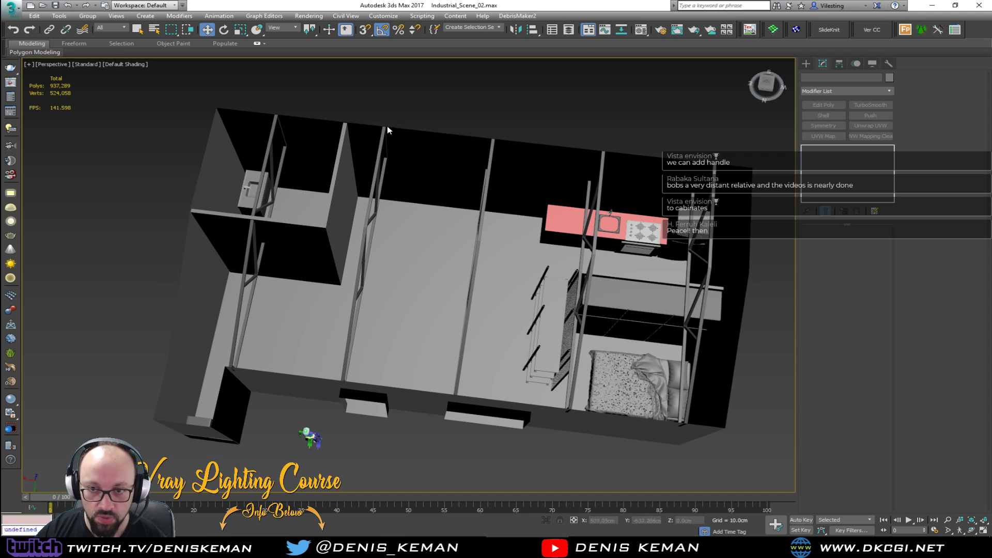
middle_click_drag(394, 279, 649, 378, "alt")
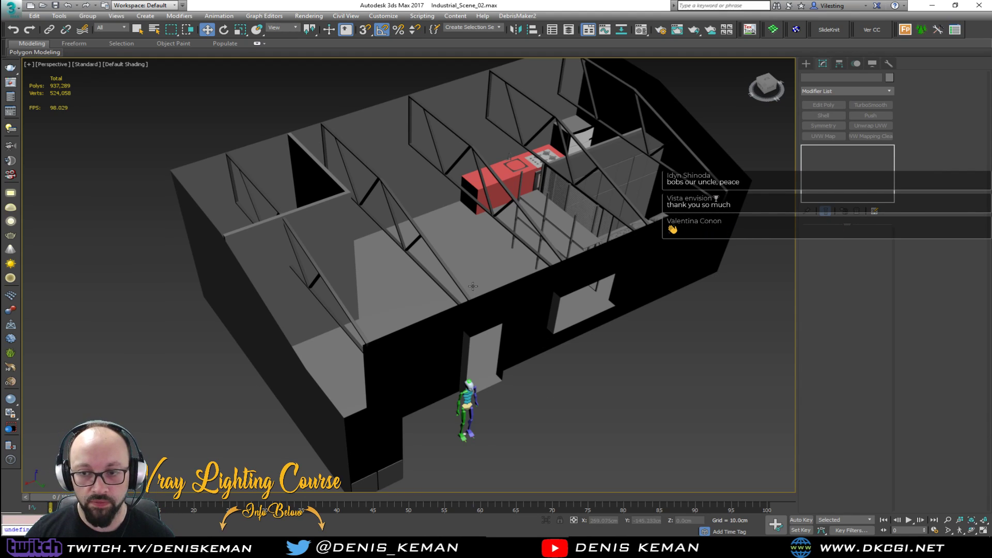
scroll(507, 347, "up", 2)
middle_click_drag(509, 348, 509, 329, "alt")
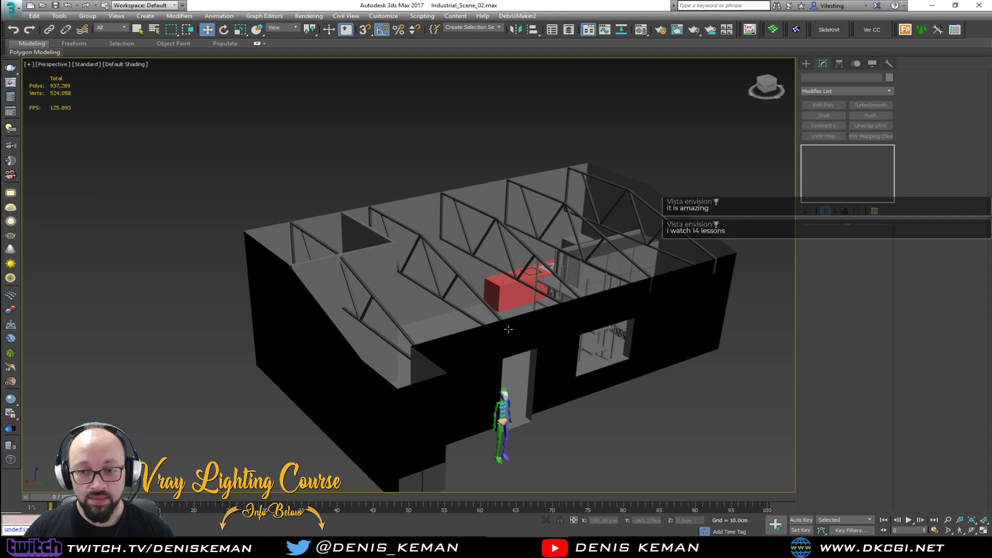
middle_click_drag(470, 319, 412, 314, "alt")
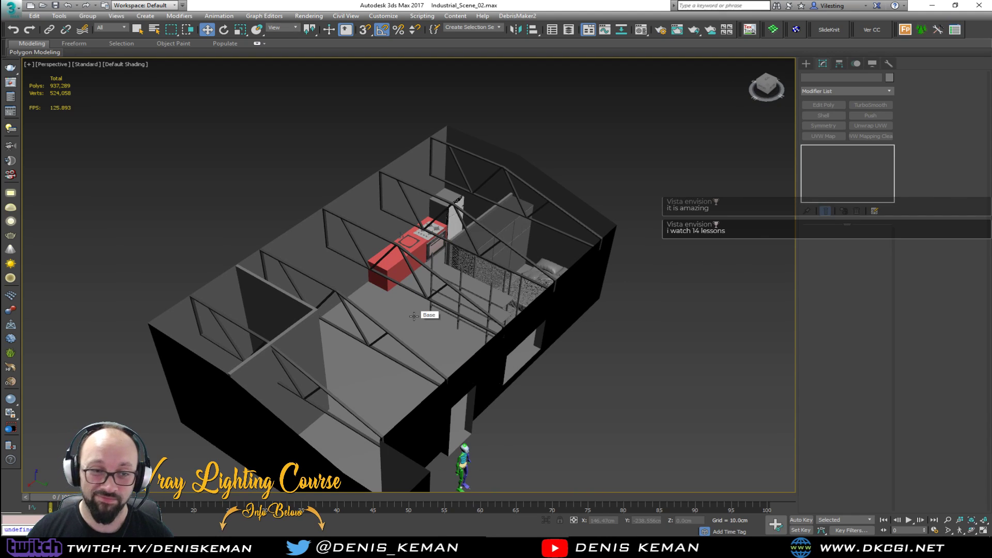